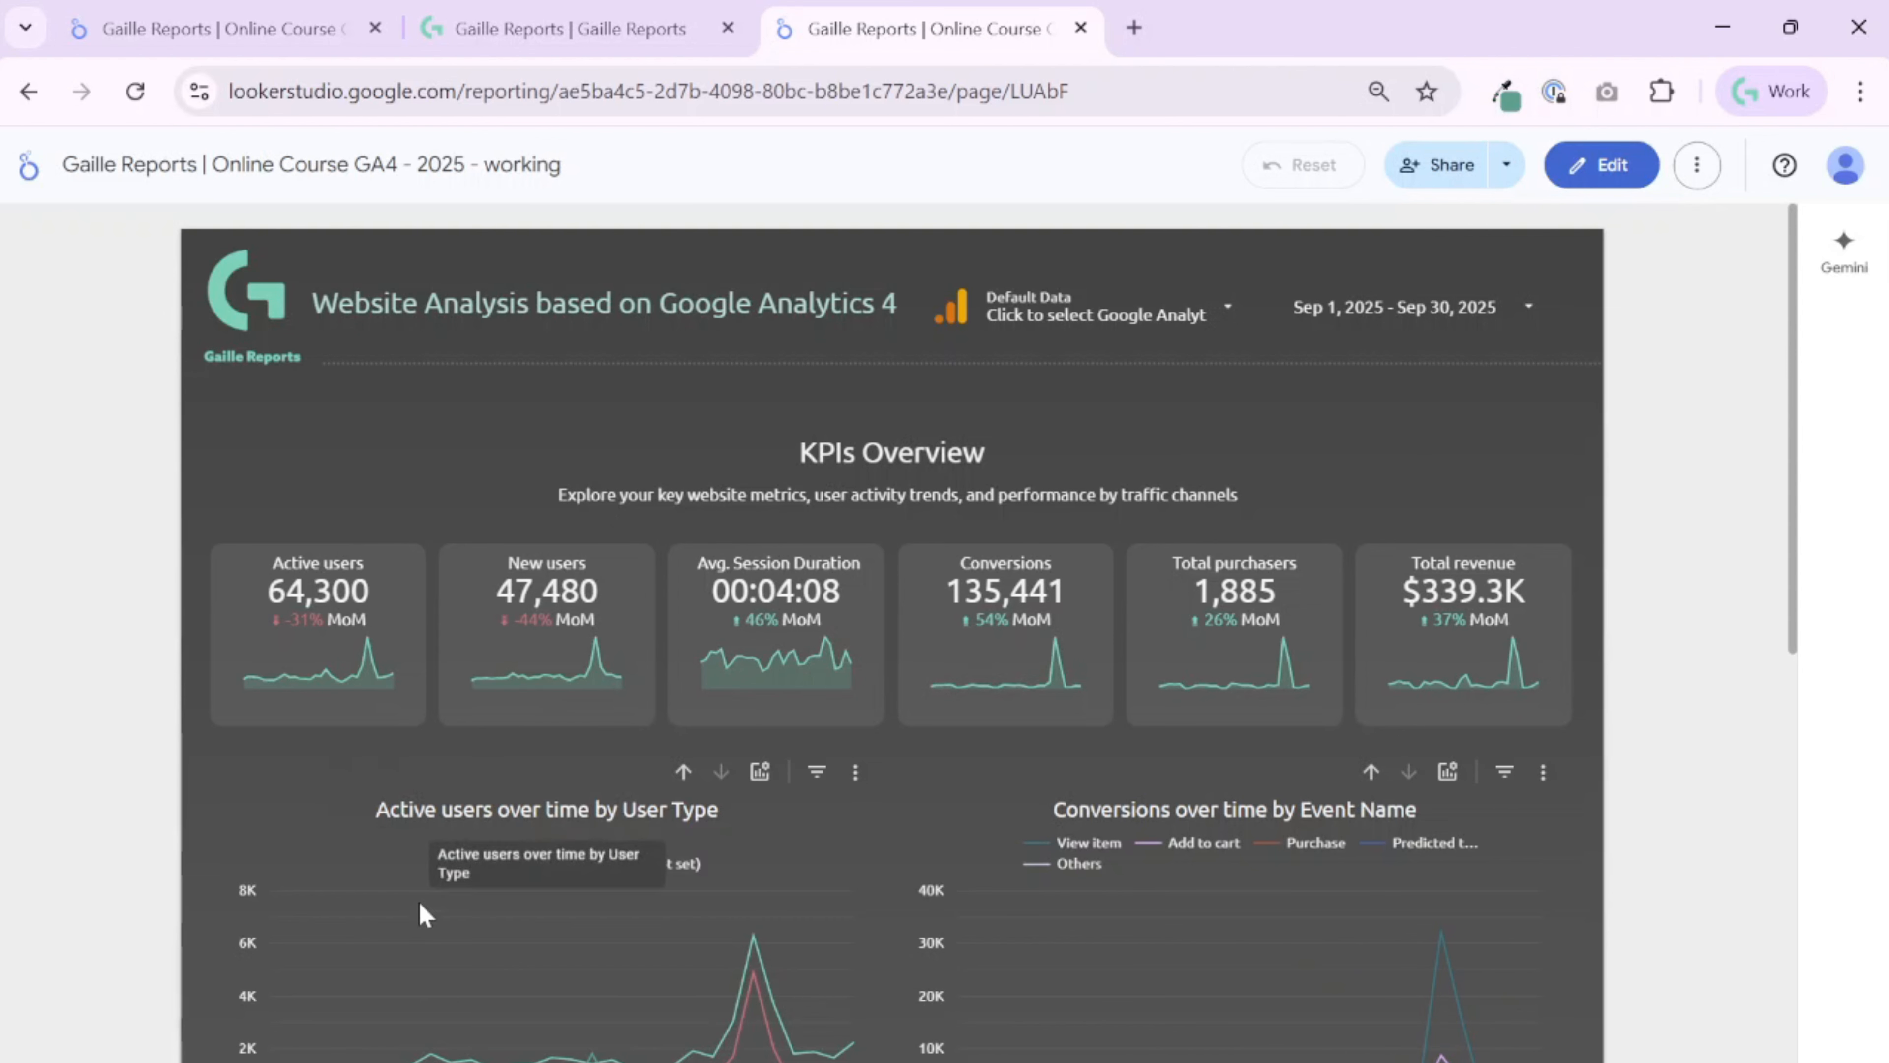
Review the KPI cards, time series charts and empty area below them in the working GA4 report
scroll(1662, 823, down, 3)
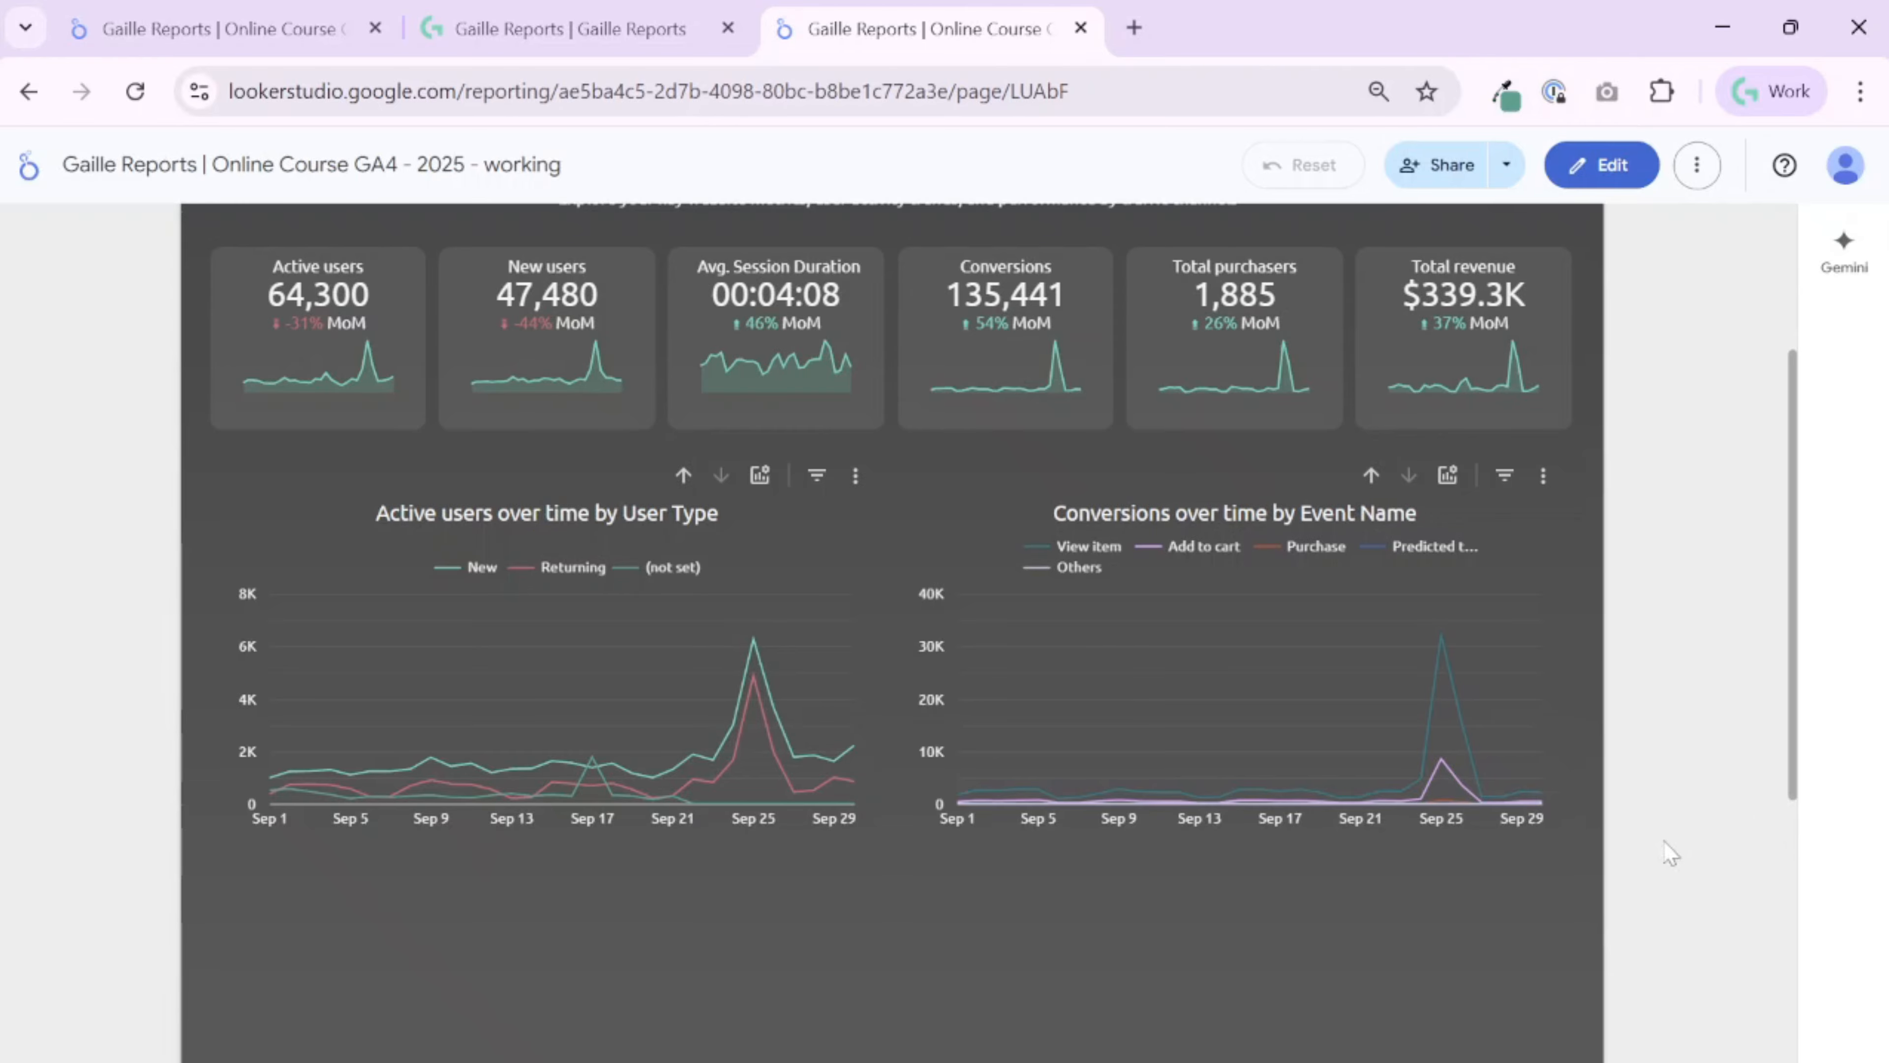
scroll(1664, 843, down, 8)
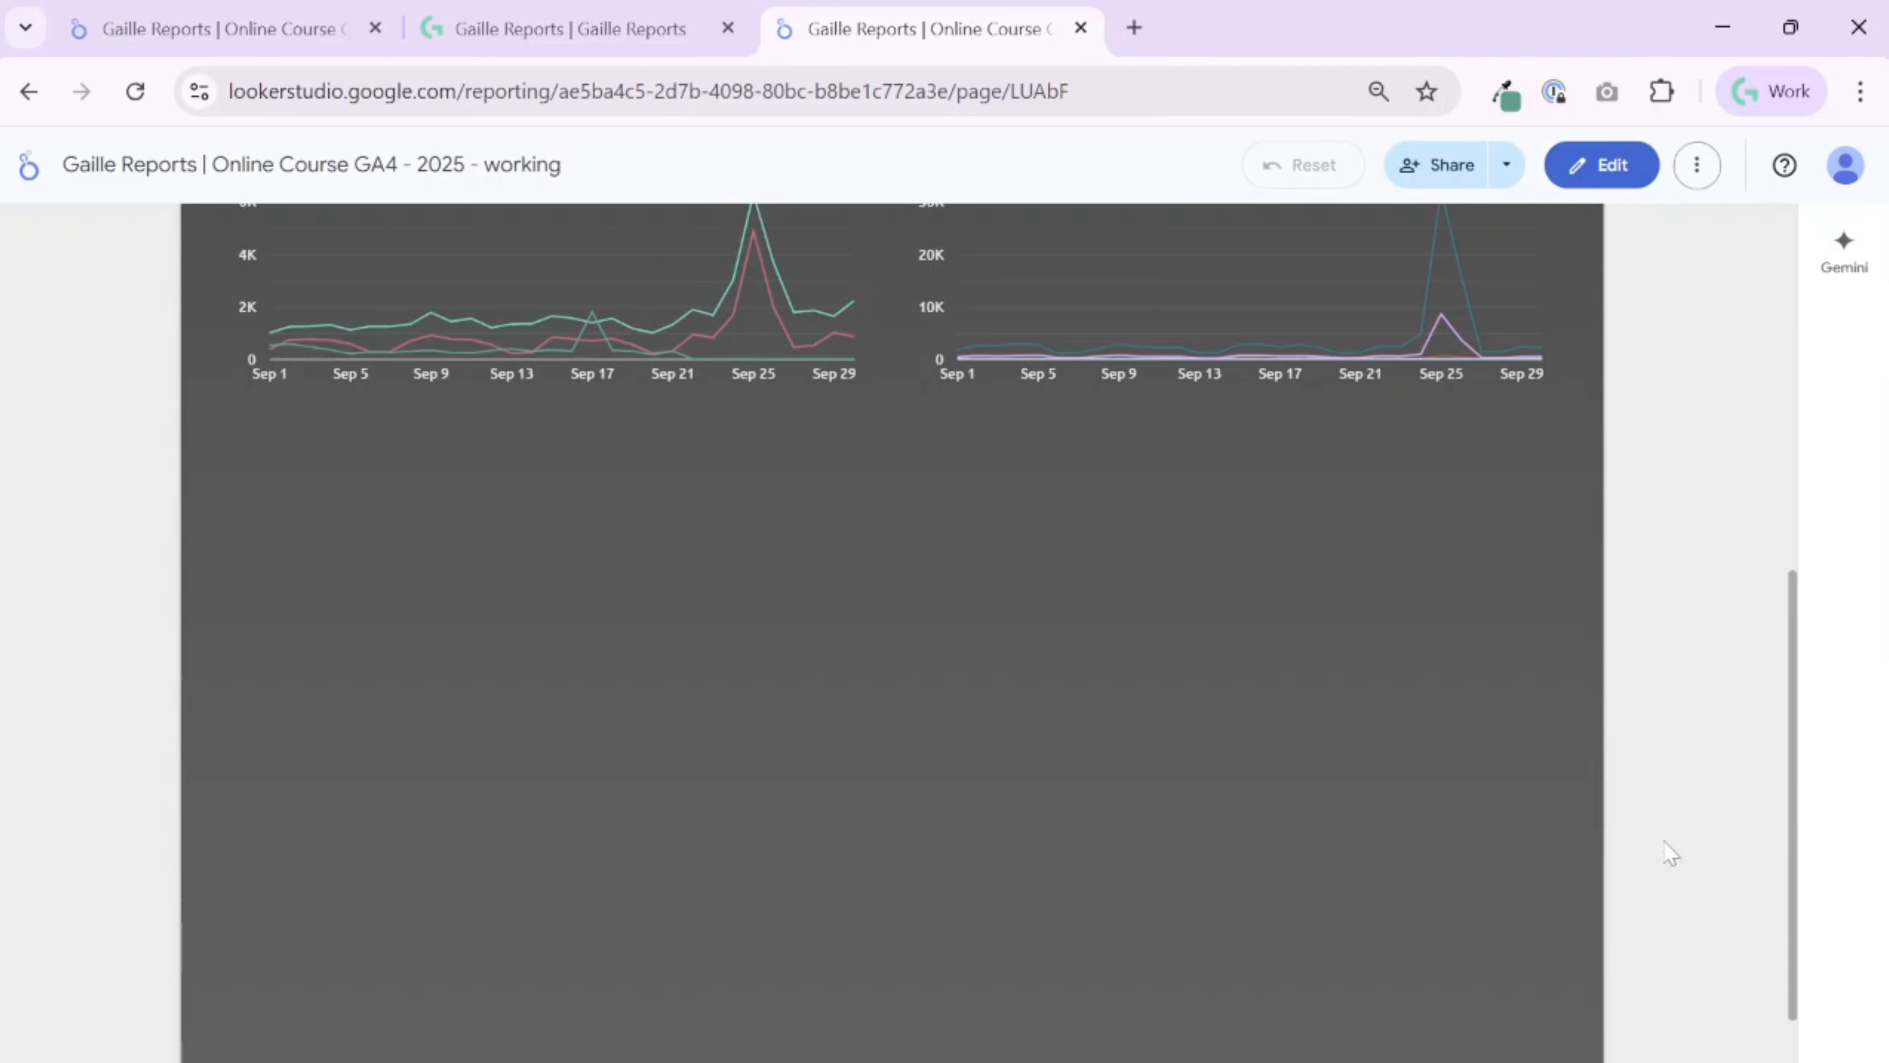
scroll(1664, 843, up, 6)
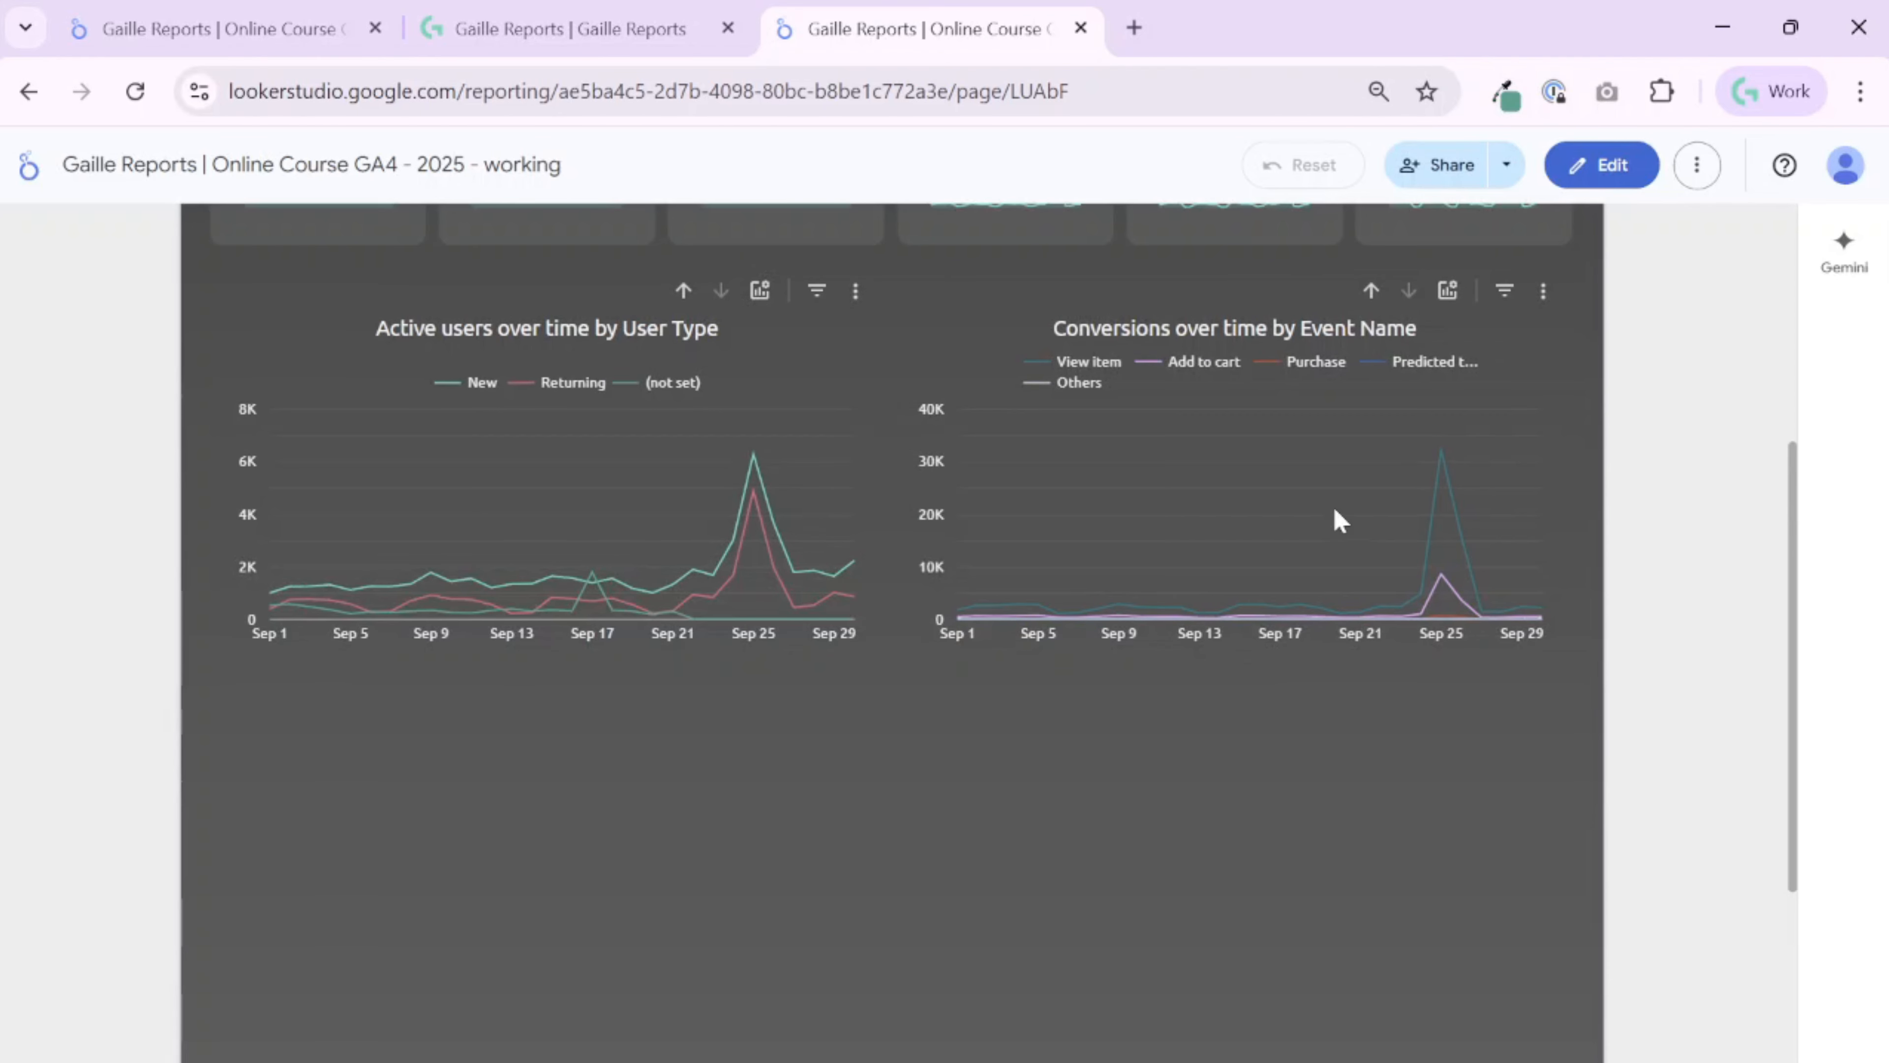
Switch to the Gaille Reports website and browse its home page down to the Looker Studio dashboard templates
click(560, 50)
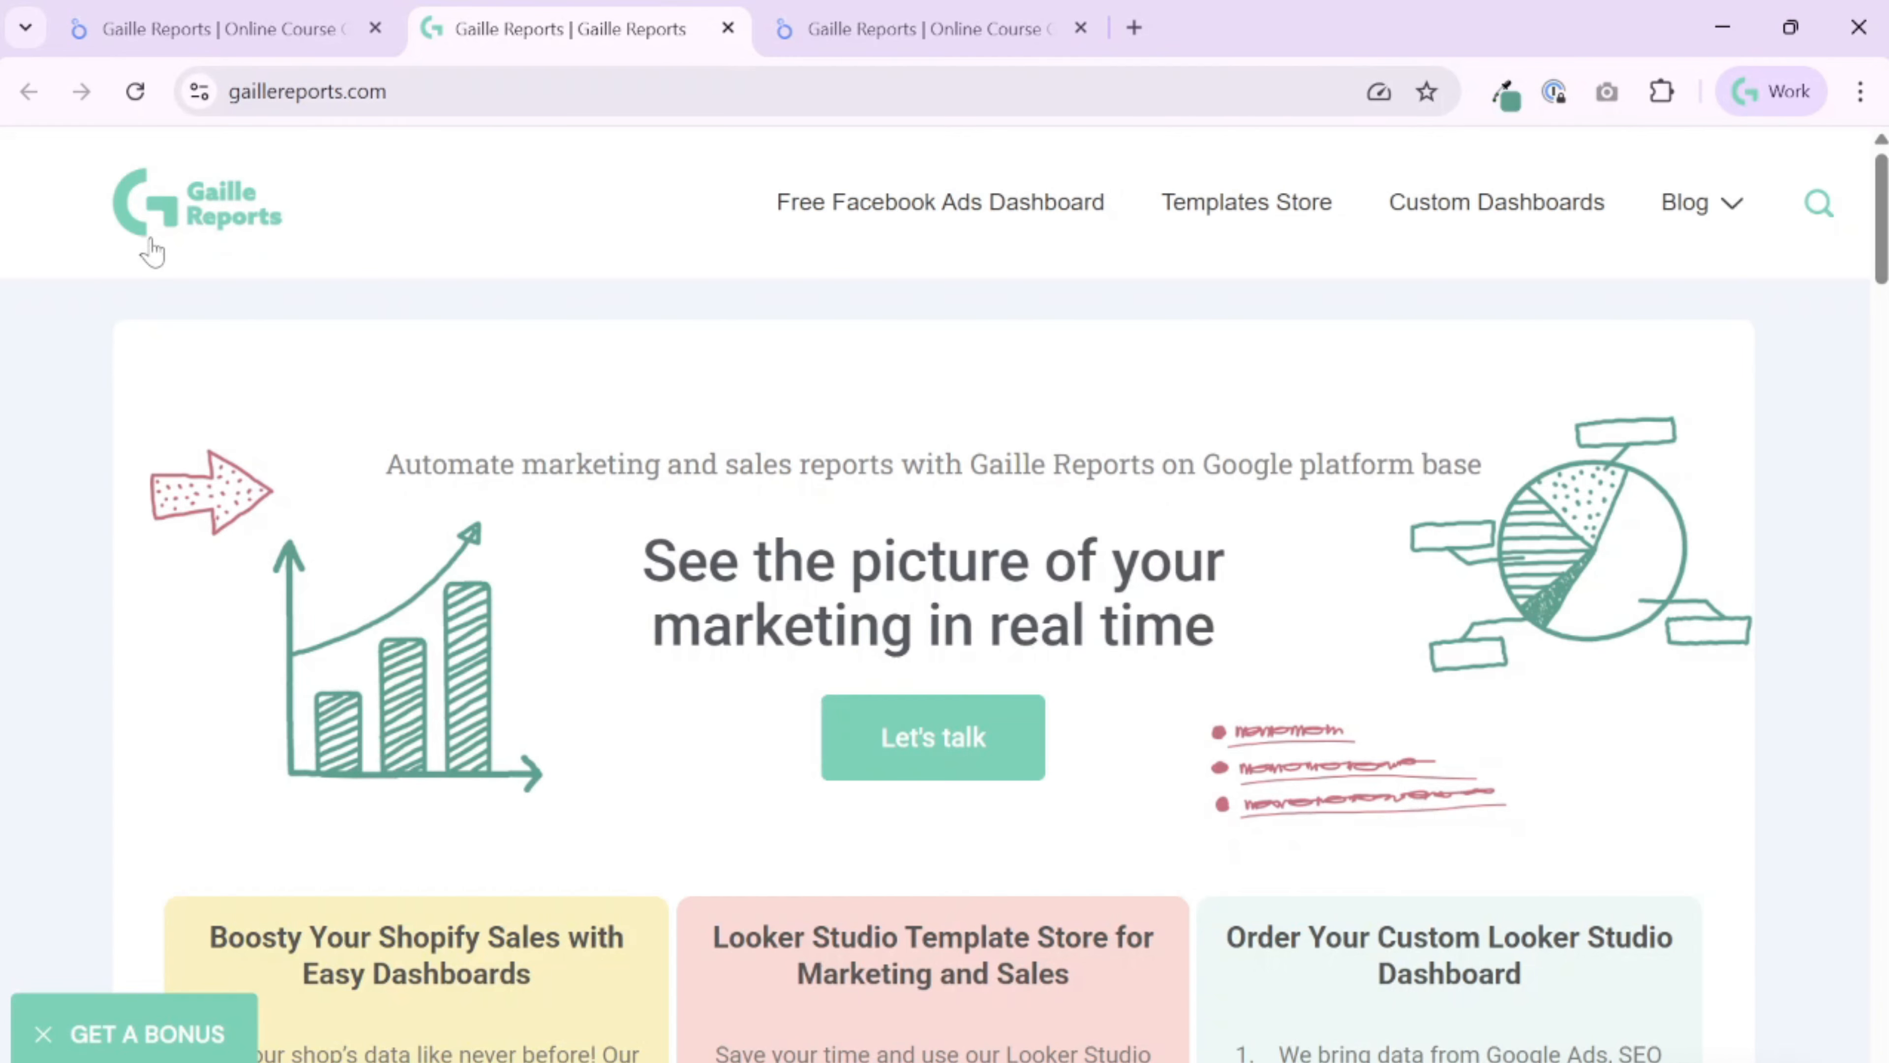
mouse_move(1686, 218)
scroll(1755, 513, down, 10)
scroll(1755, 514, down, 7)
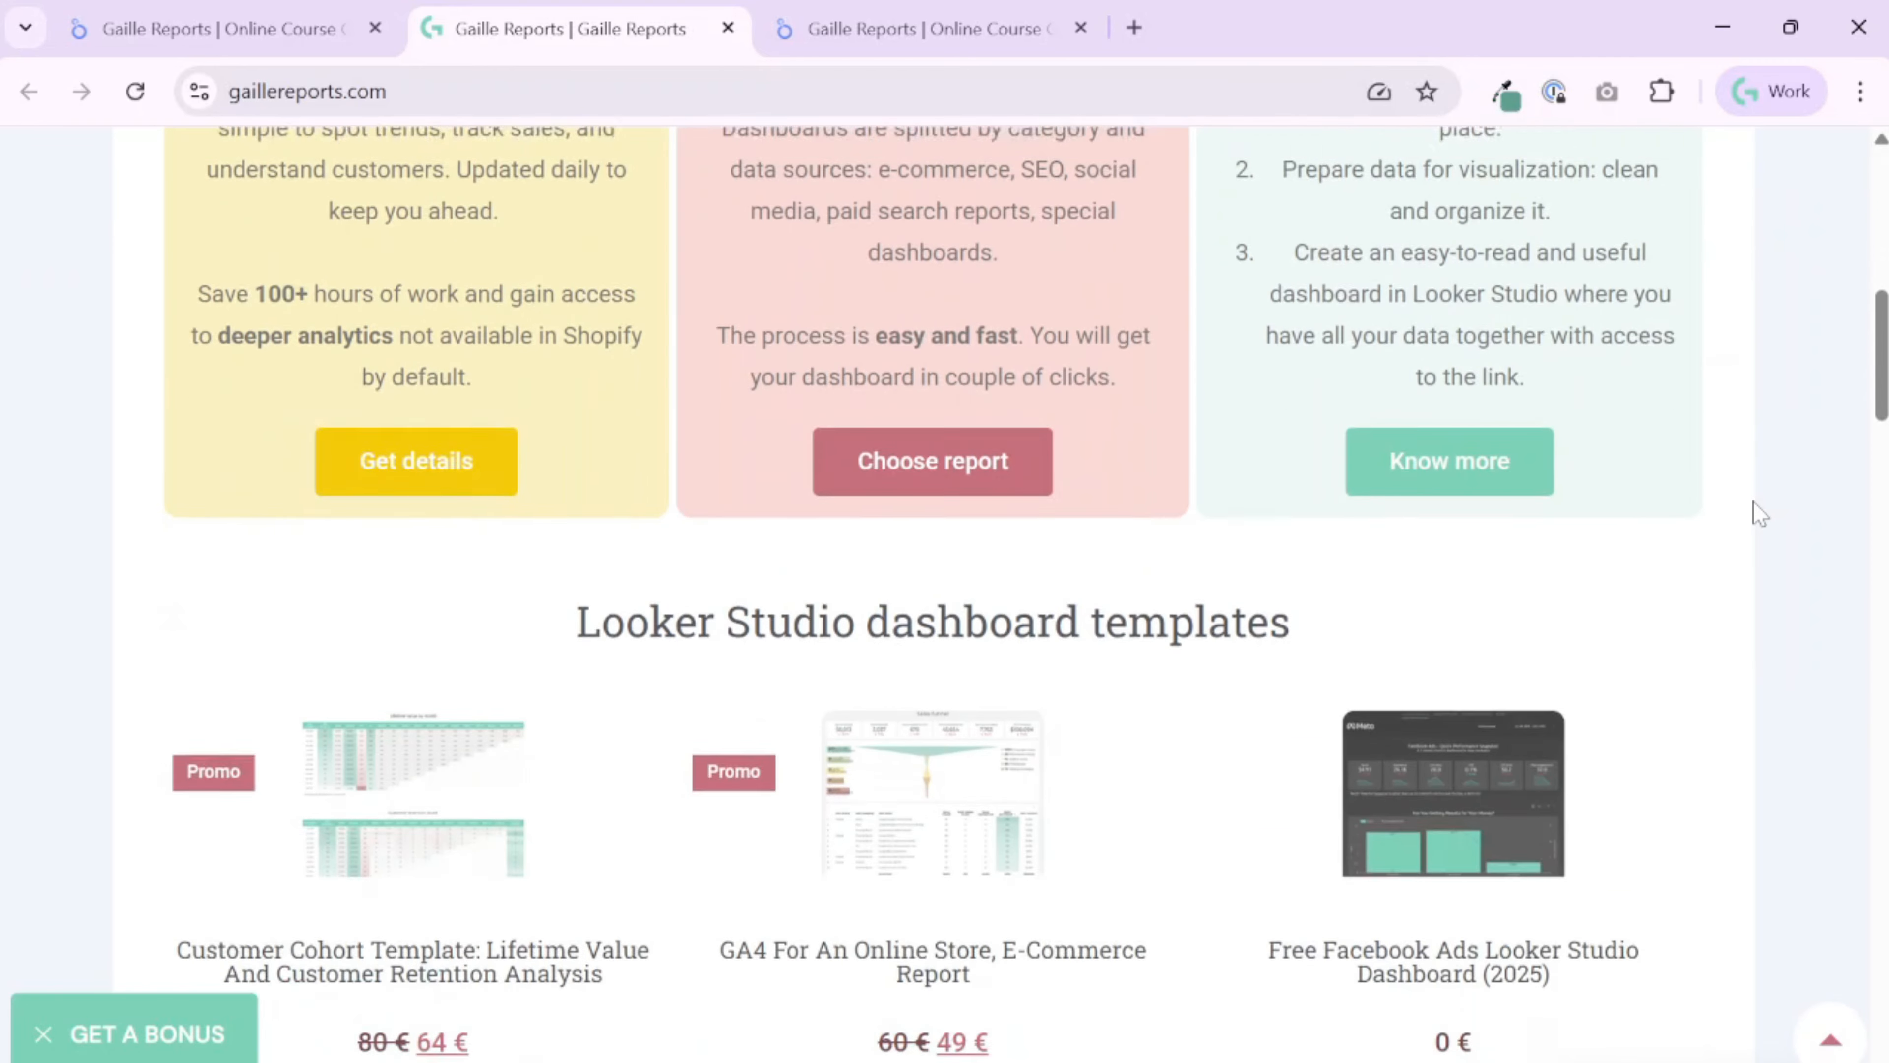
scroll(1756, 514, up, 6)
scroll(1755, 514, up, 10)
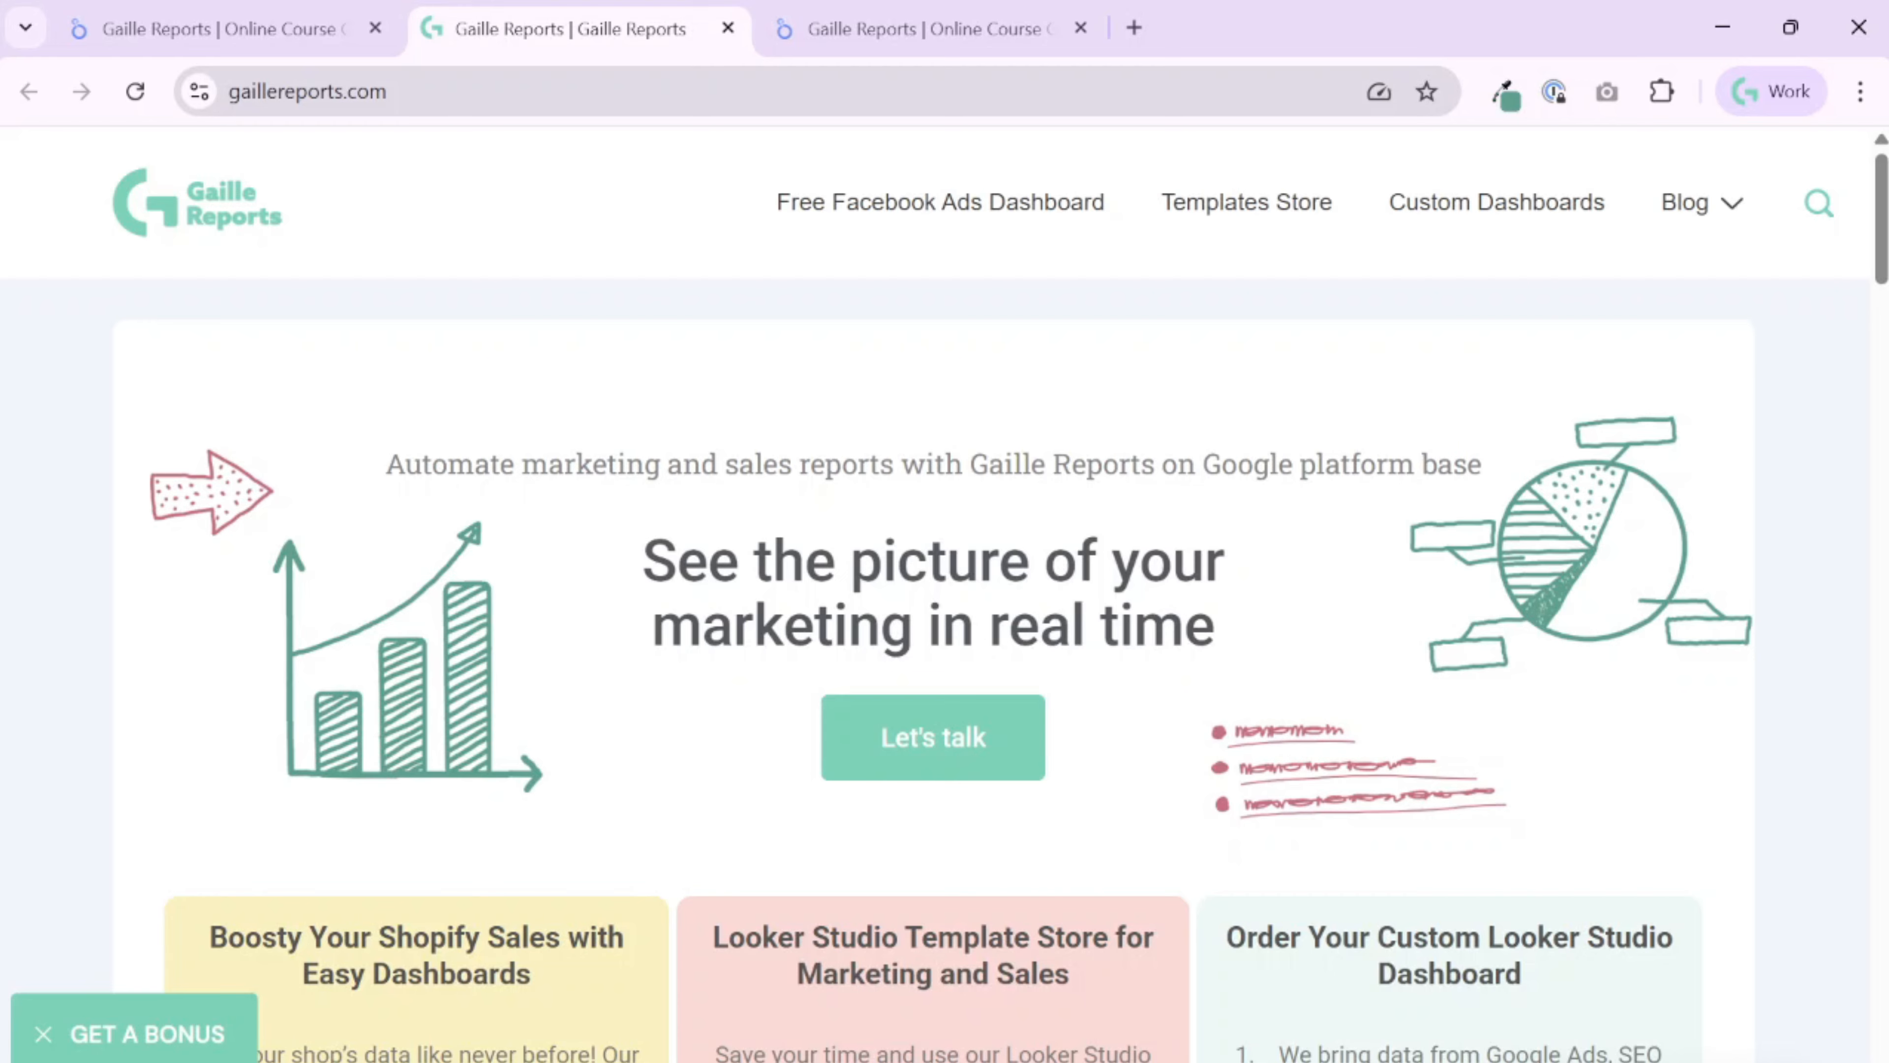
Compare the working report with the finished Online Course GA4 report, examining its KPIs by Channel table
click(862, 26)
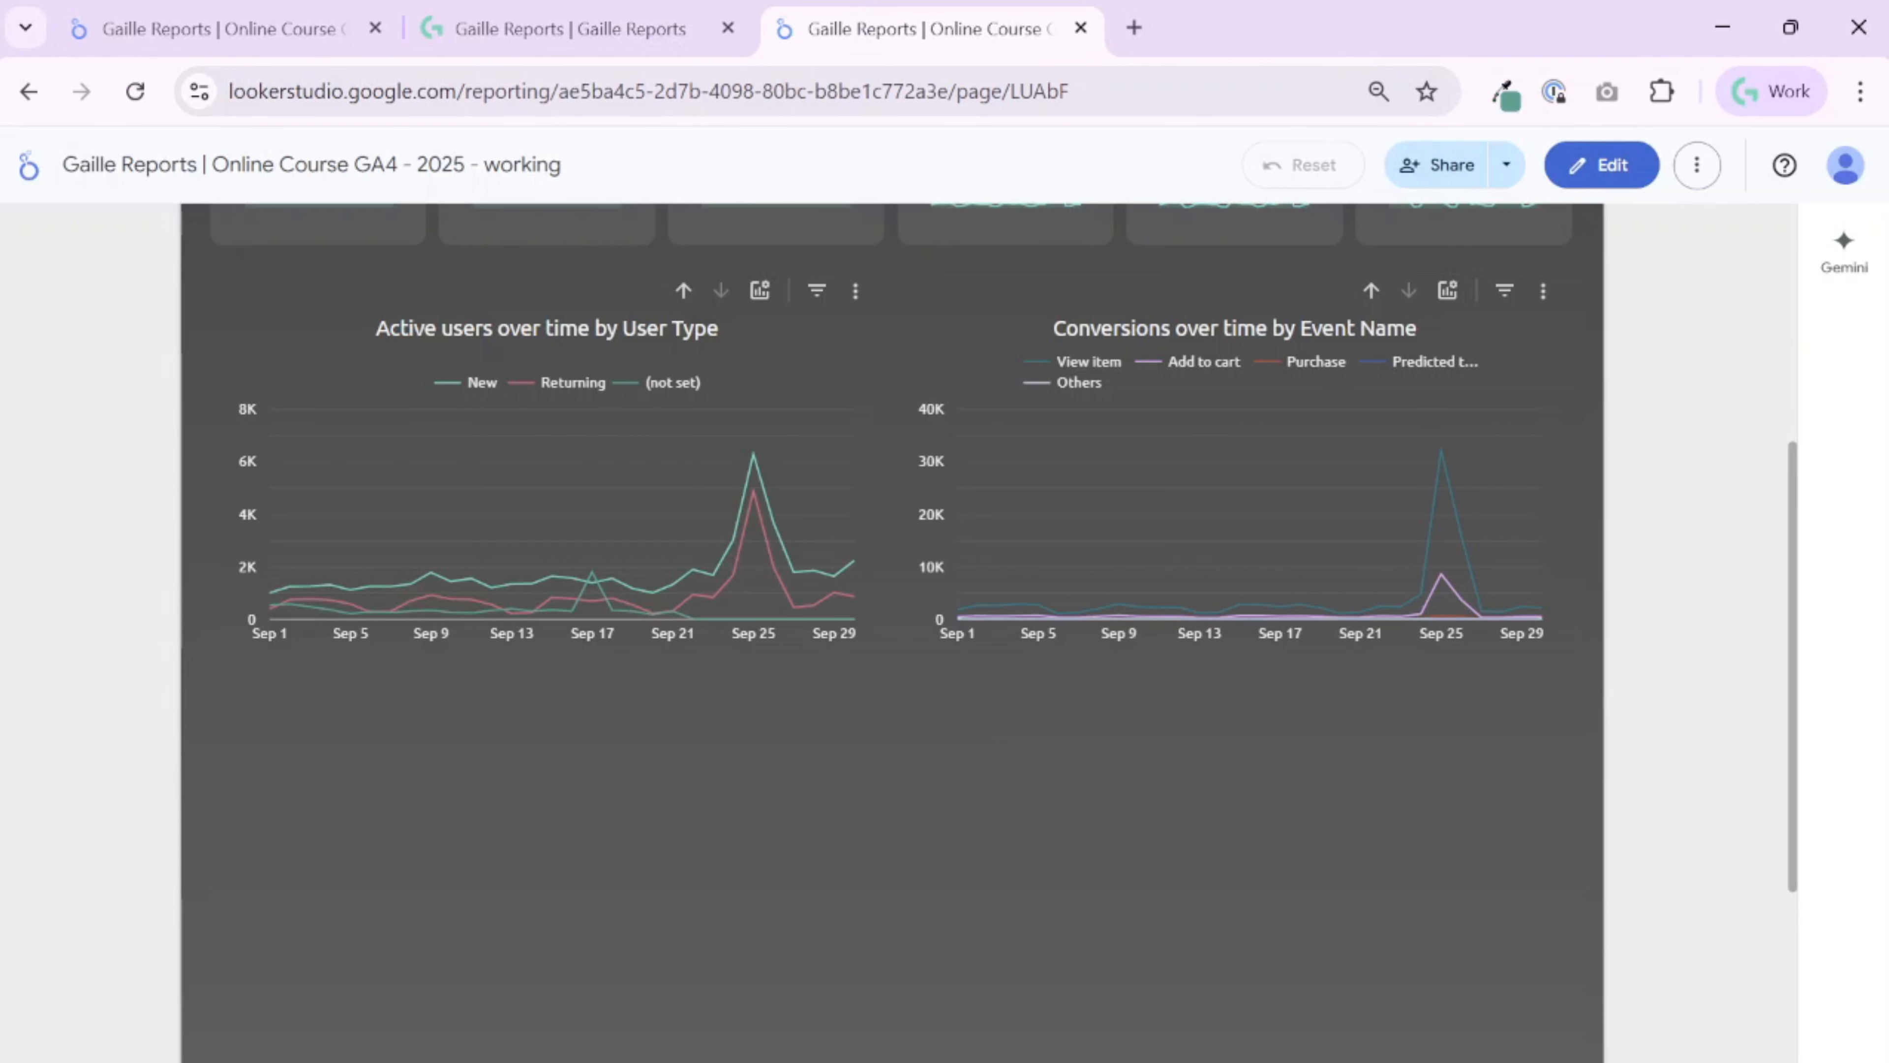
scroll(1681, 532, up, 5)
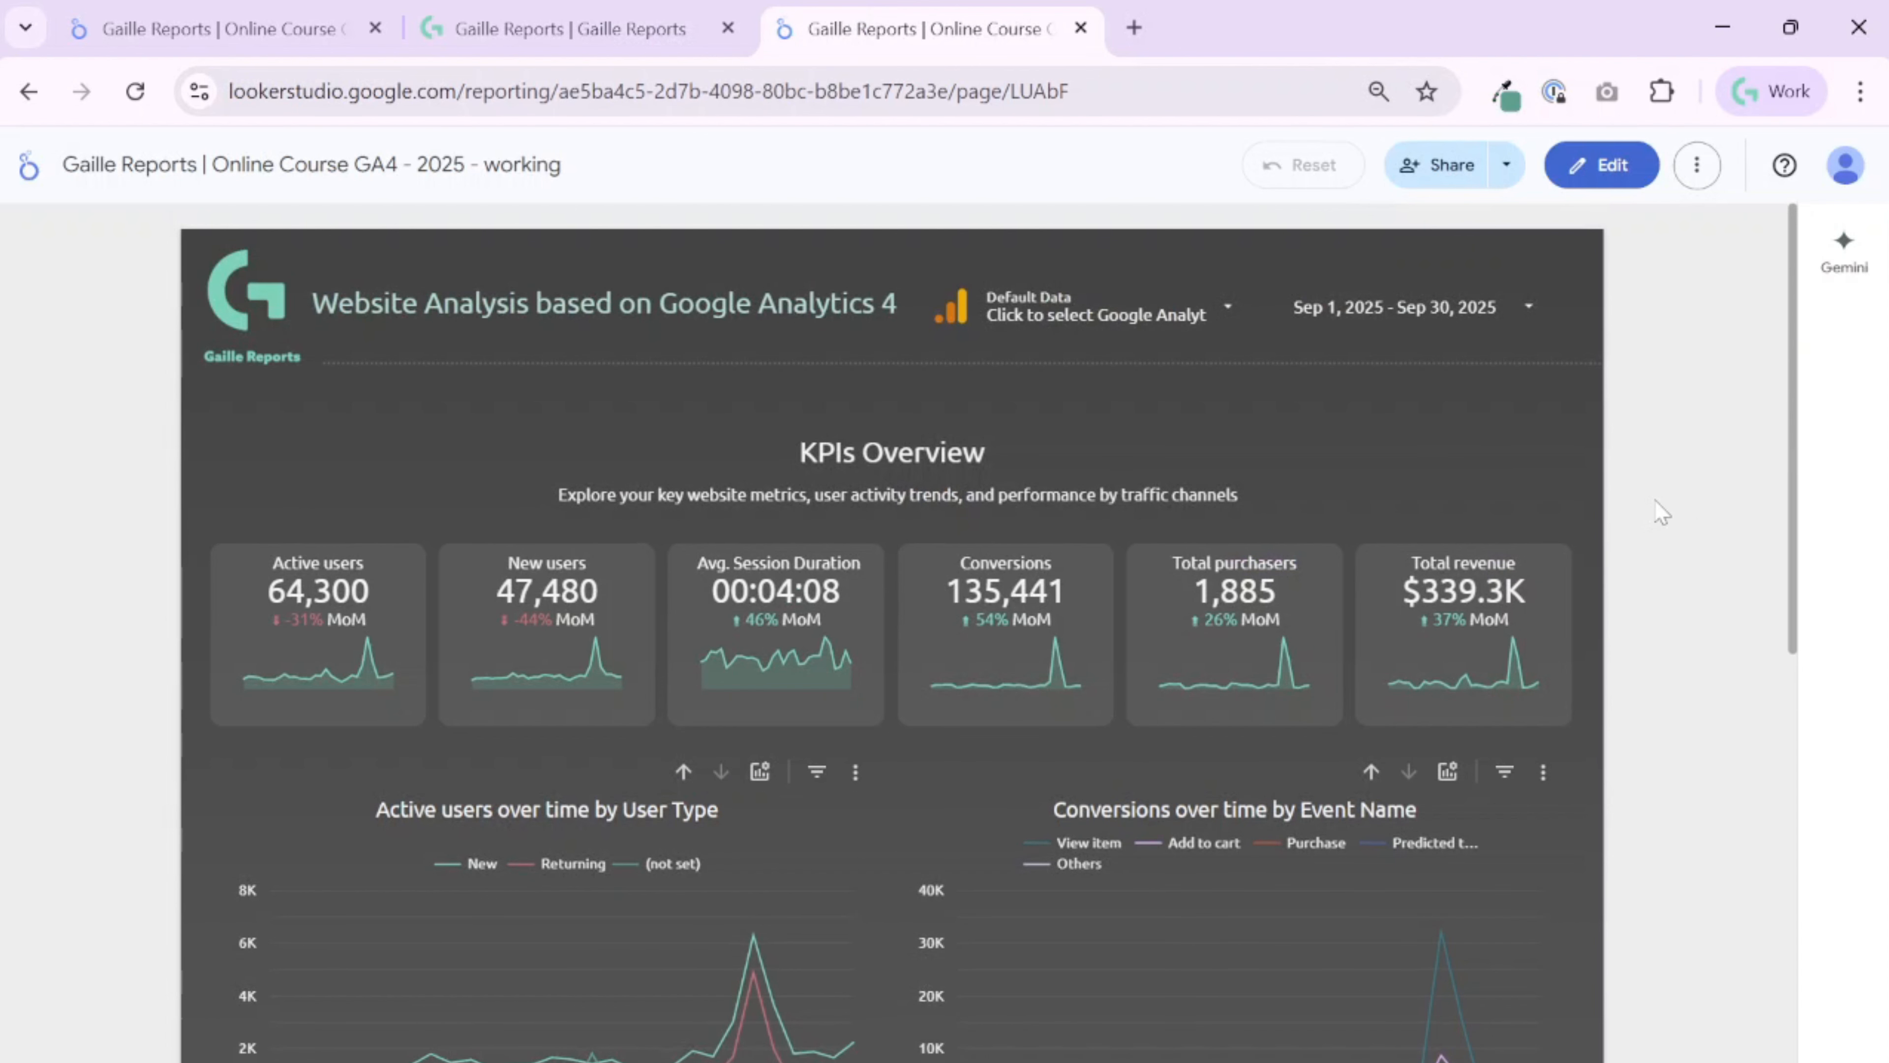
click(317, 19)
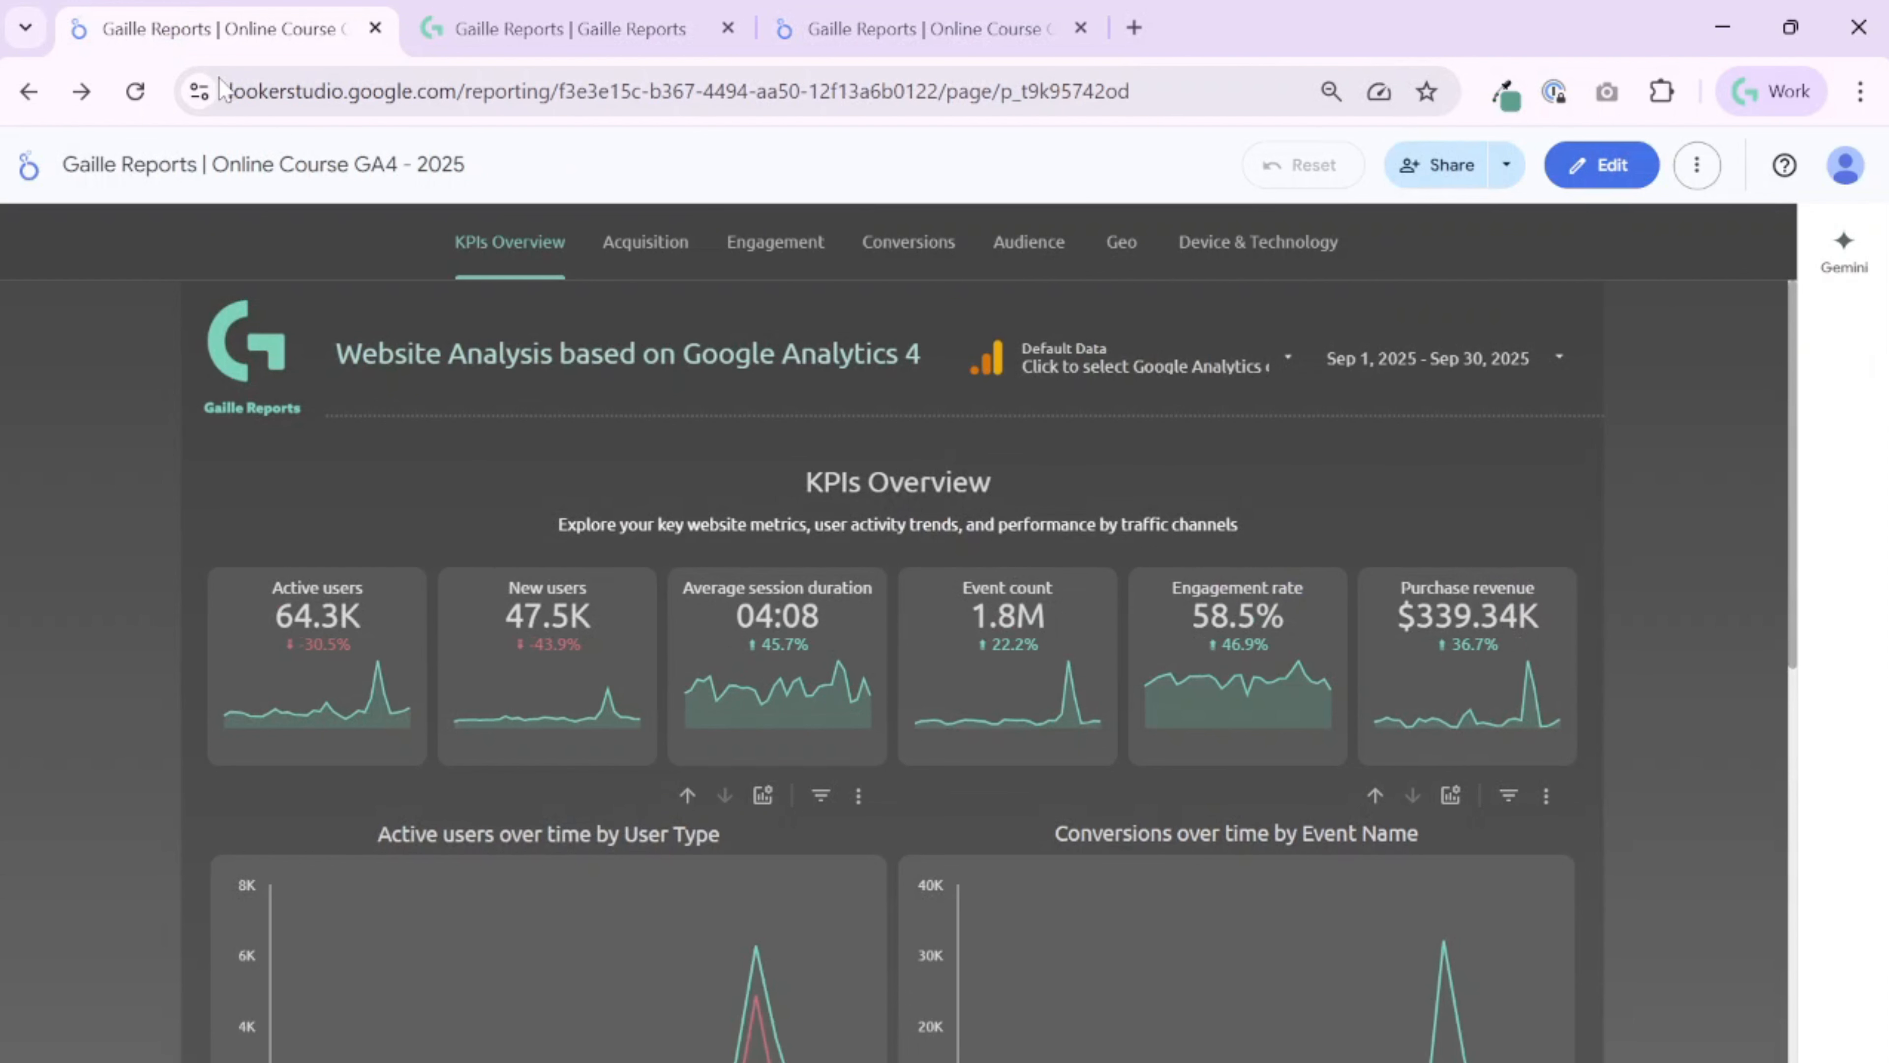
scroll(1406, 544, down, 10)
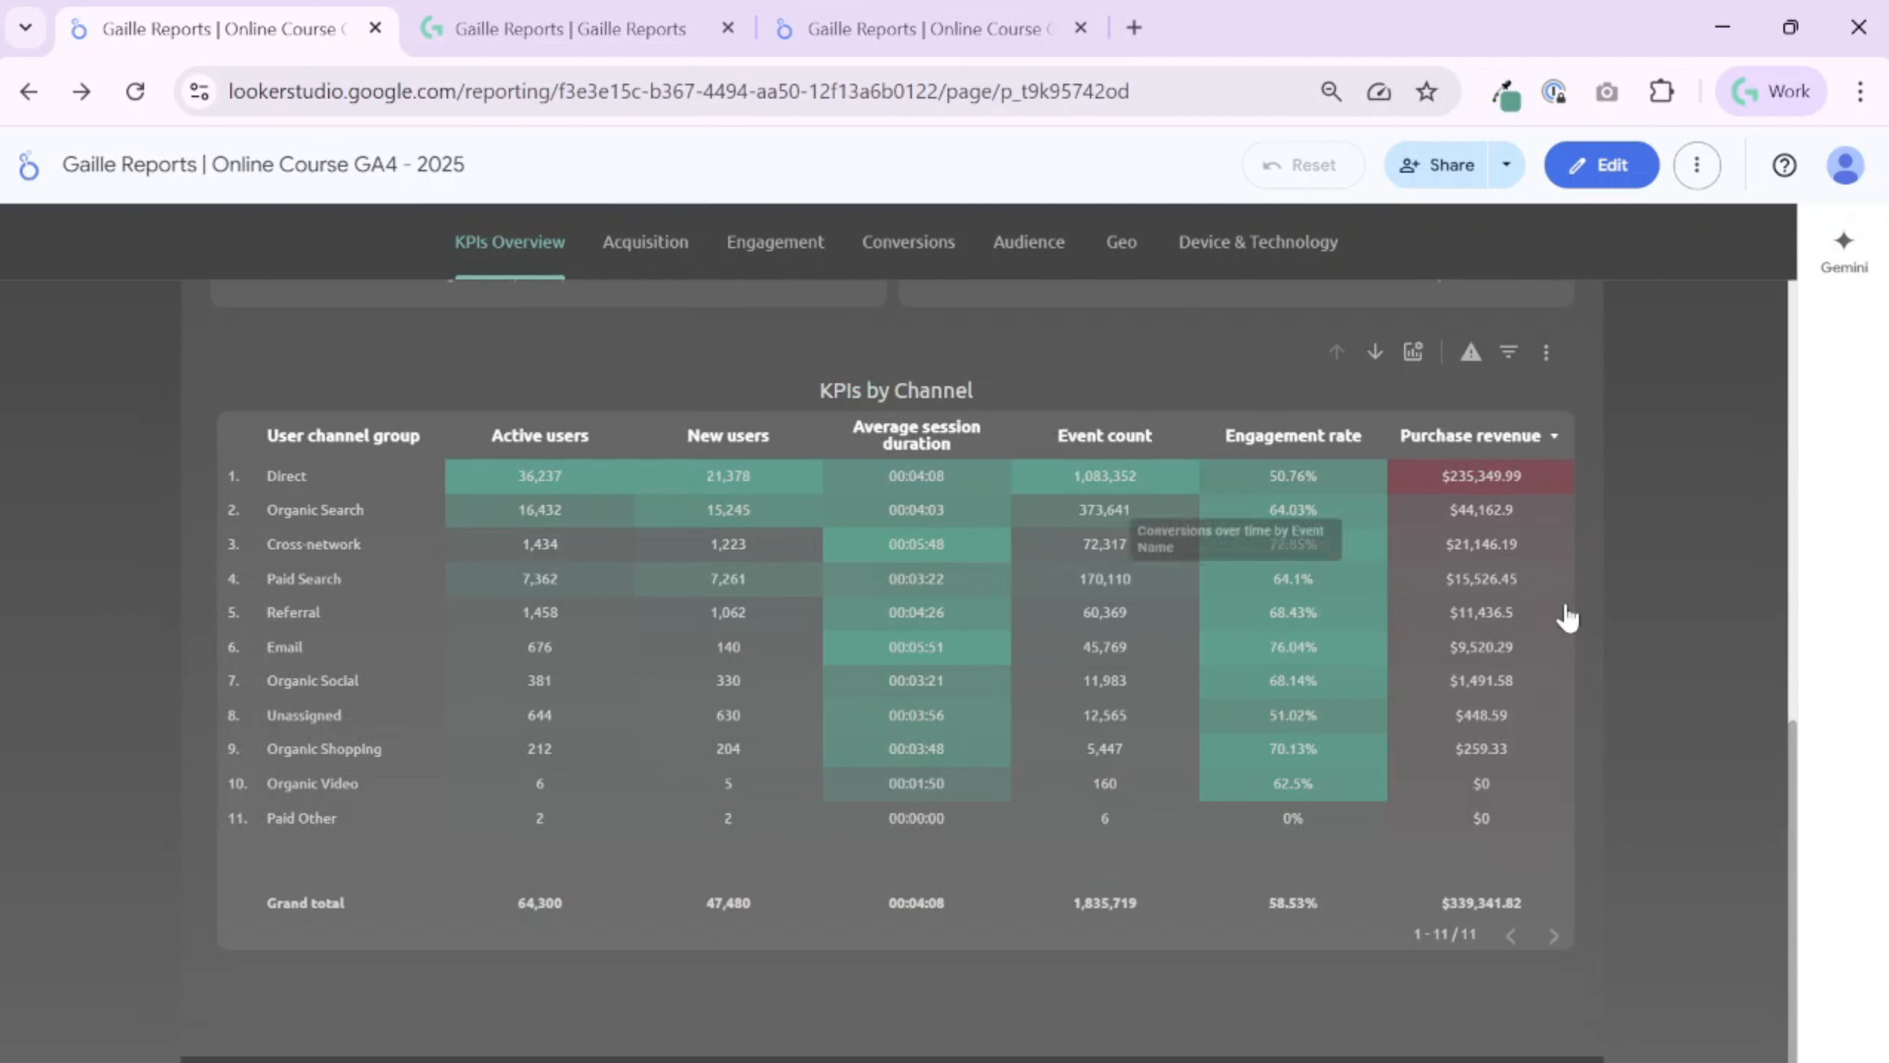
scroll(1755, 886, up, 7)
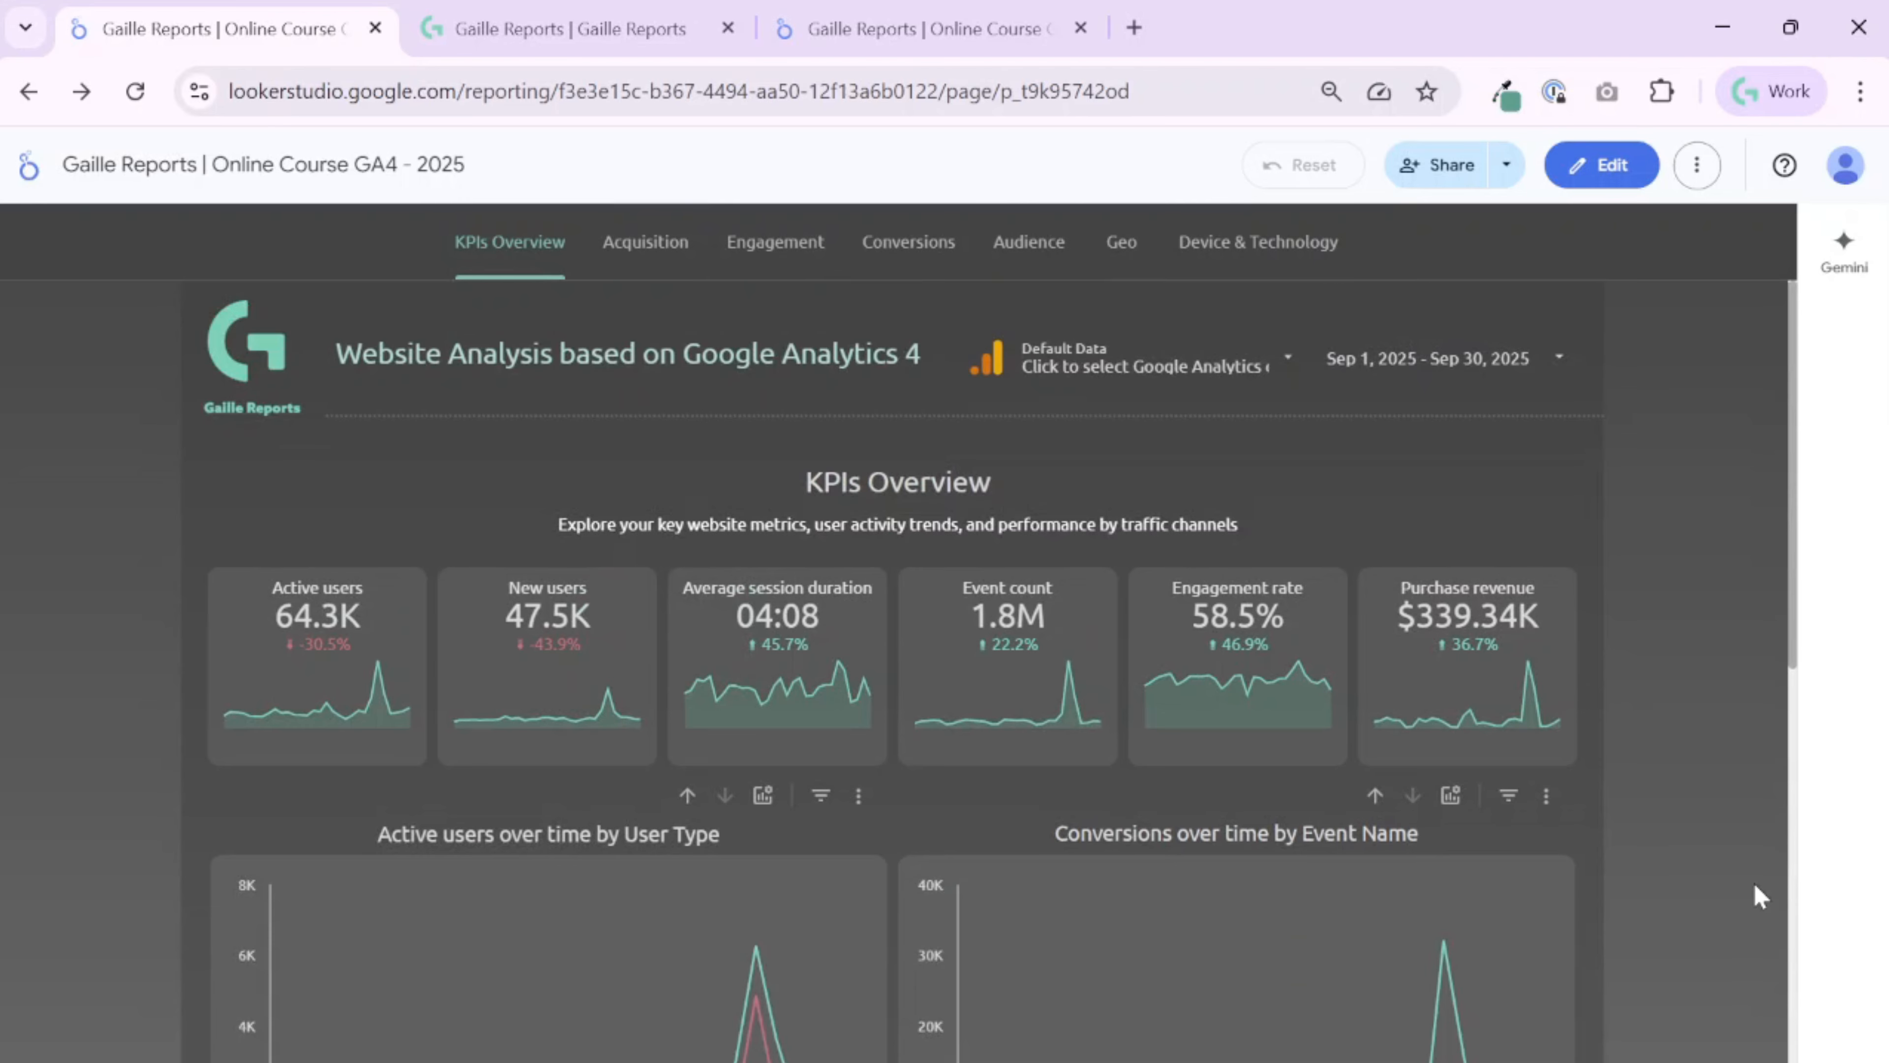
scroll(1755, 886, down, 5)
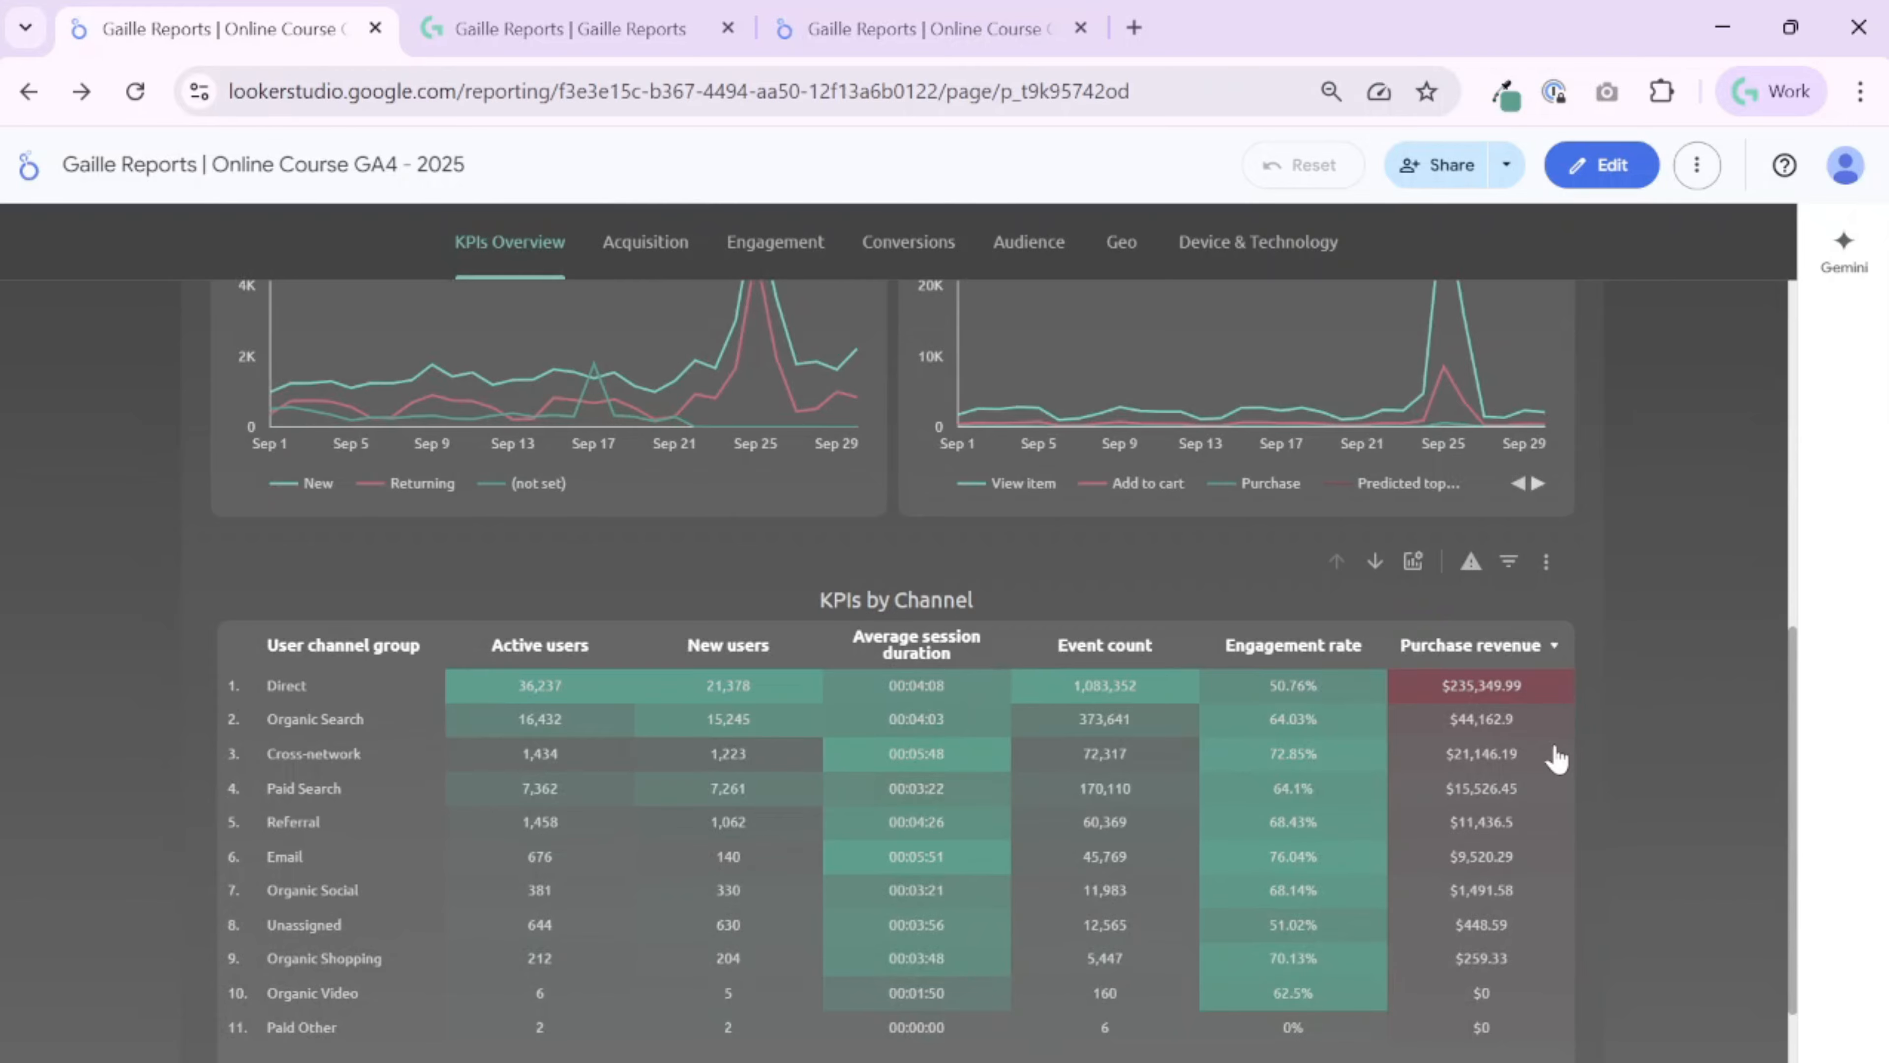
drag(803, 601, 1031, 609)
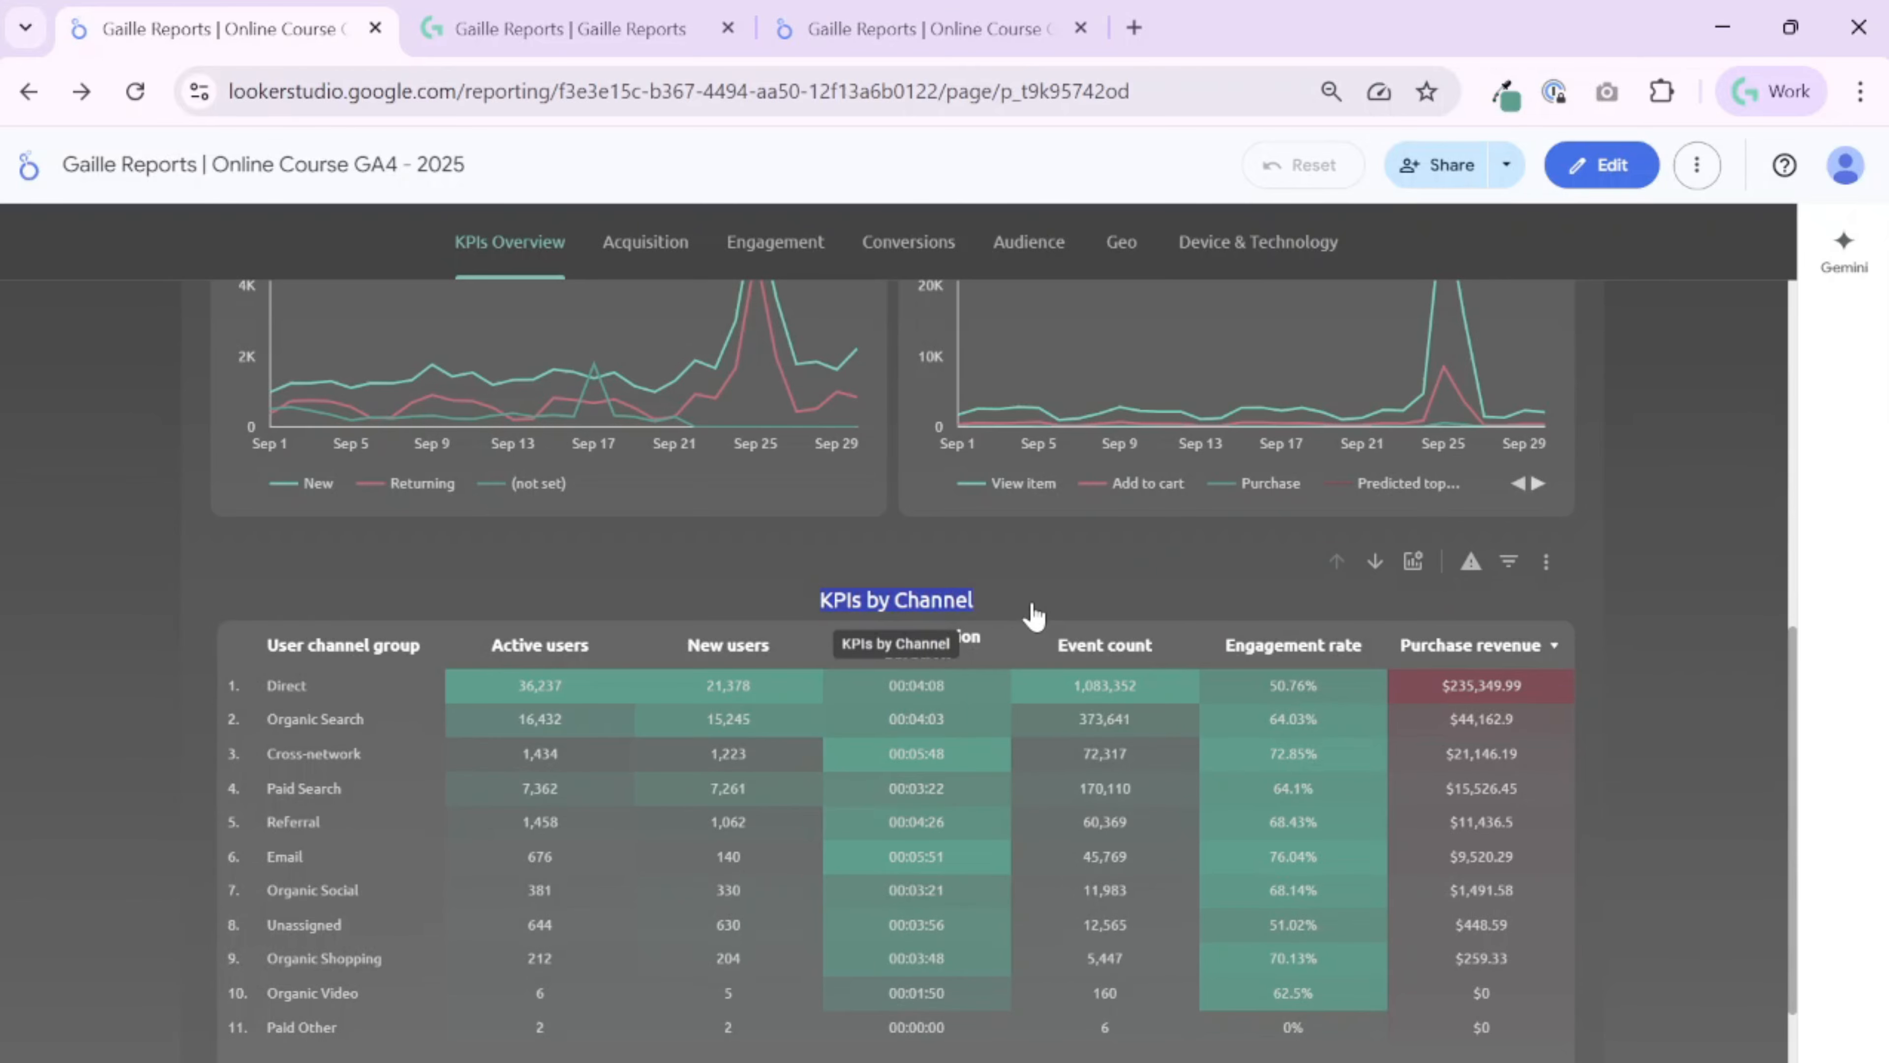
Open the working report for editing and add a plain table below the Active users over time chart
click(989, 48)
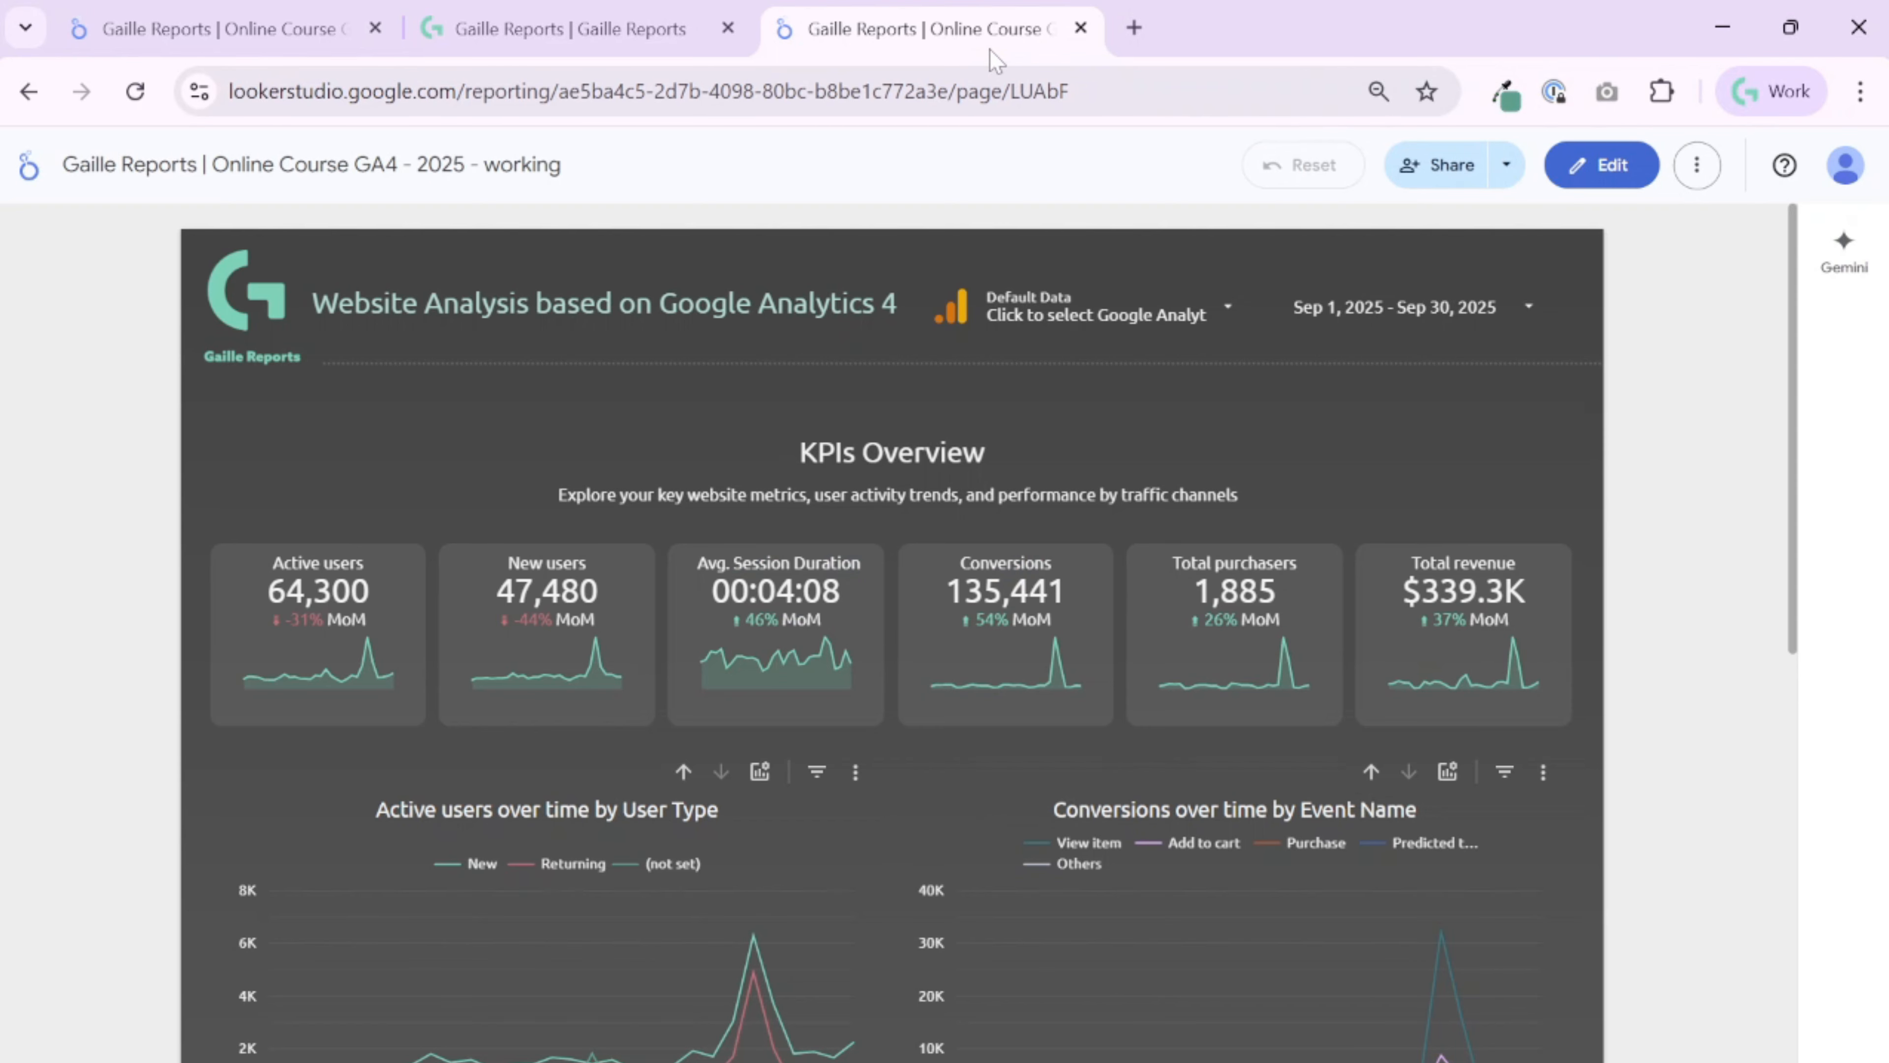
click(1599, 178)
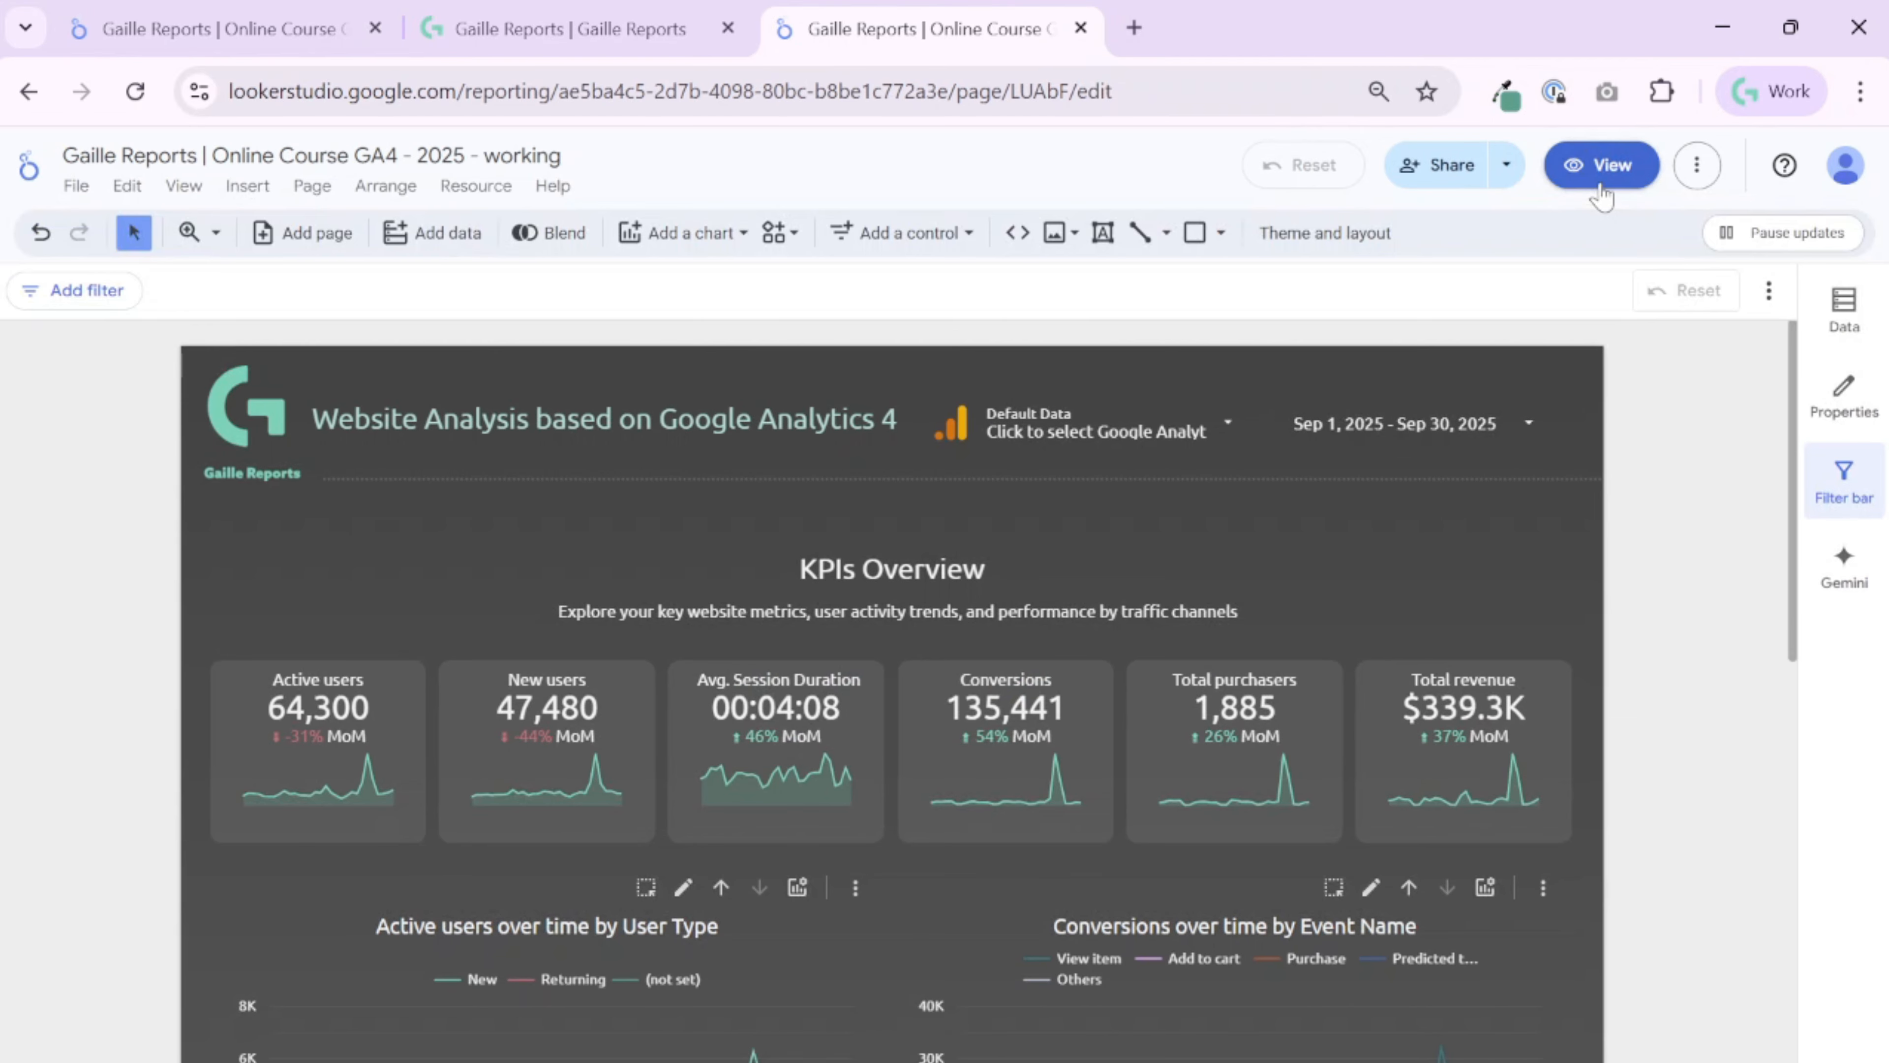
click(688, 238)
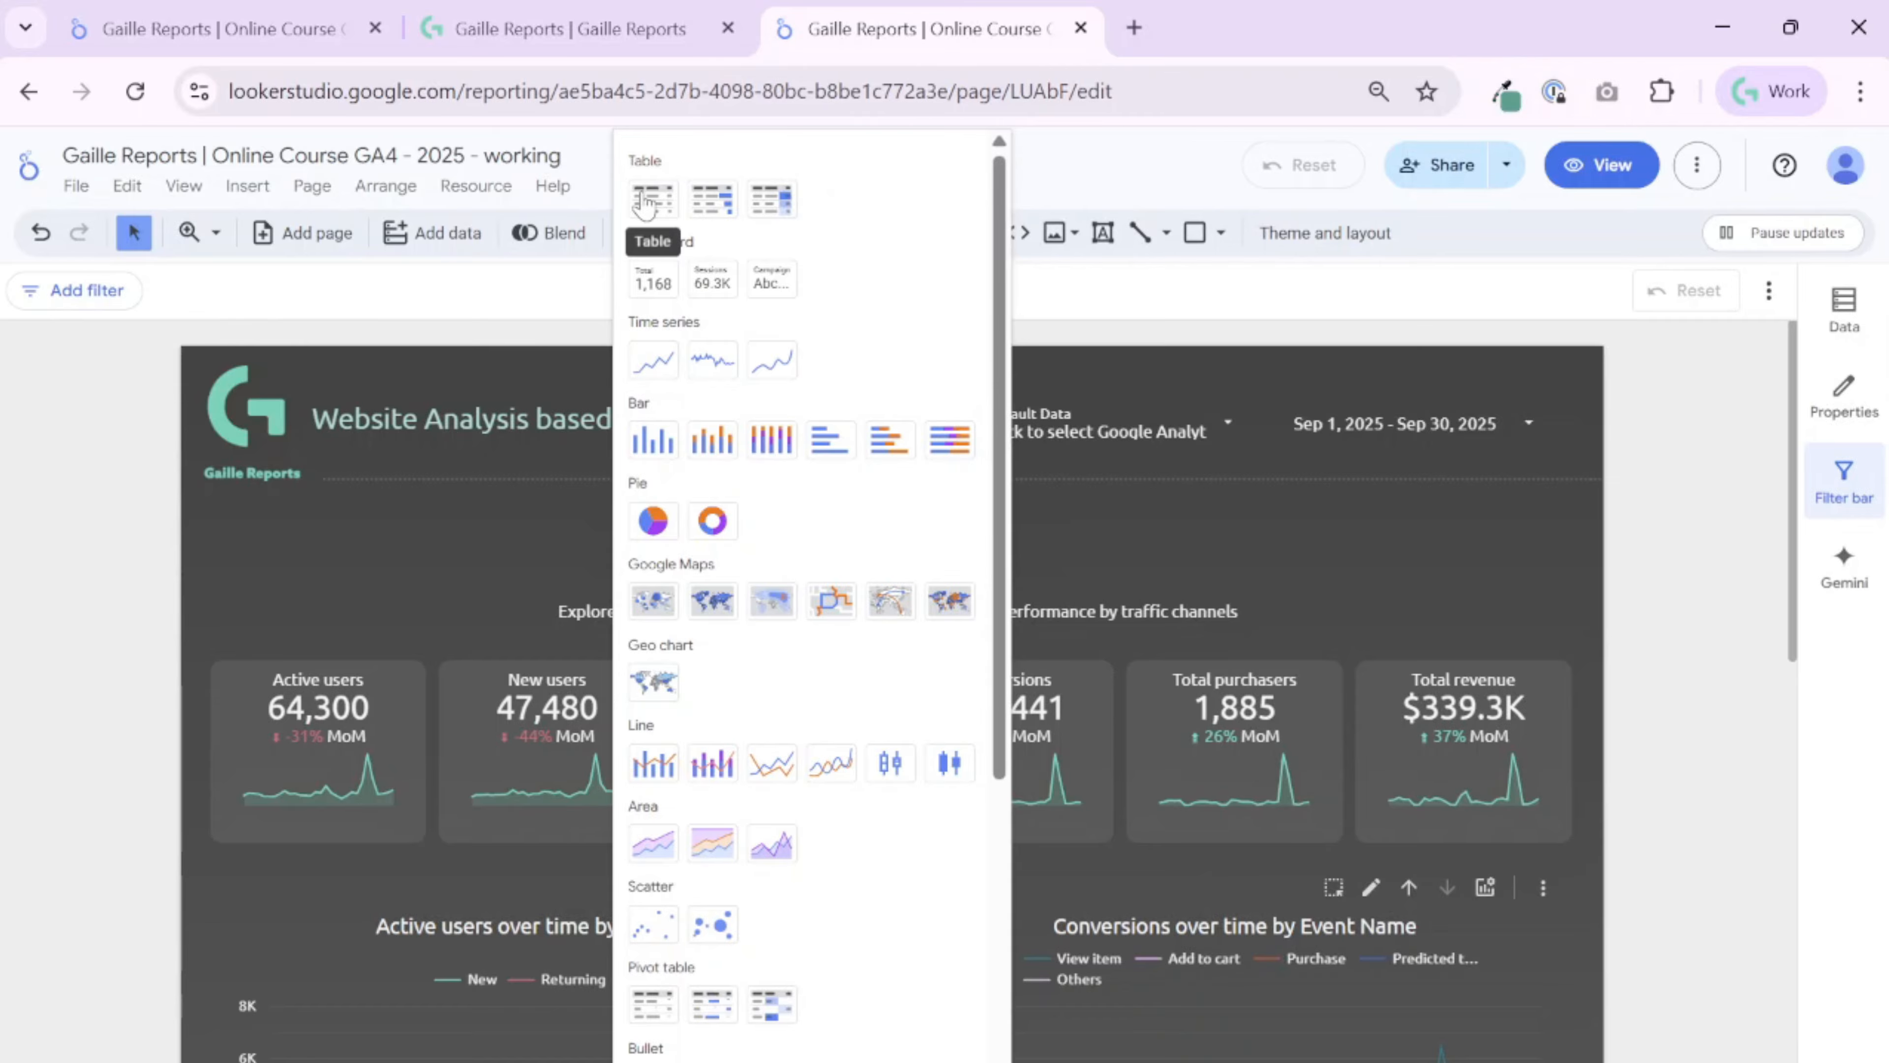
click(645, 204)
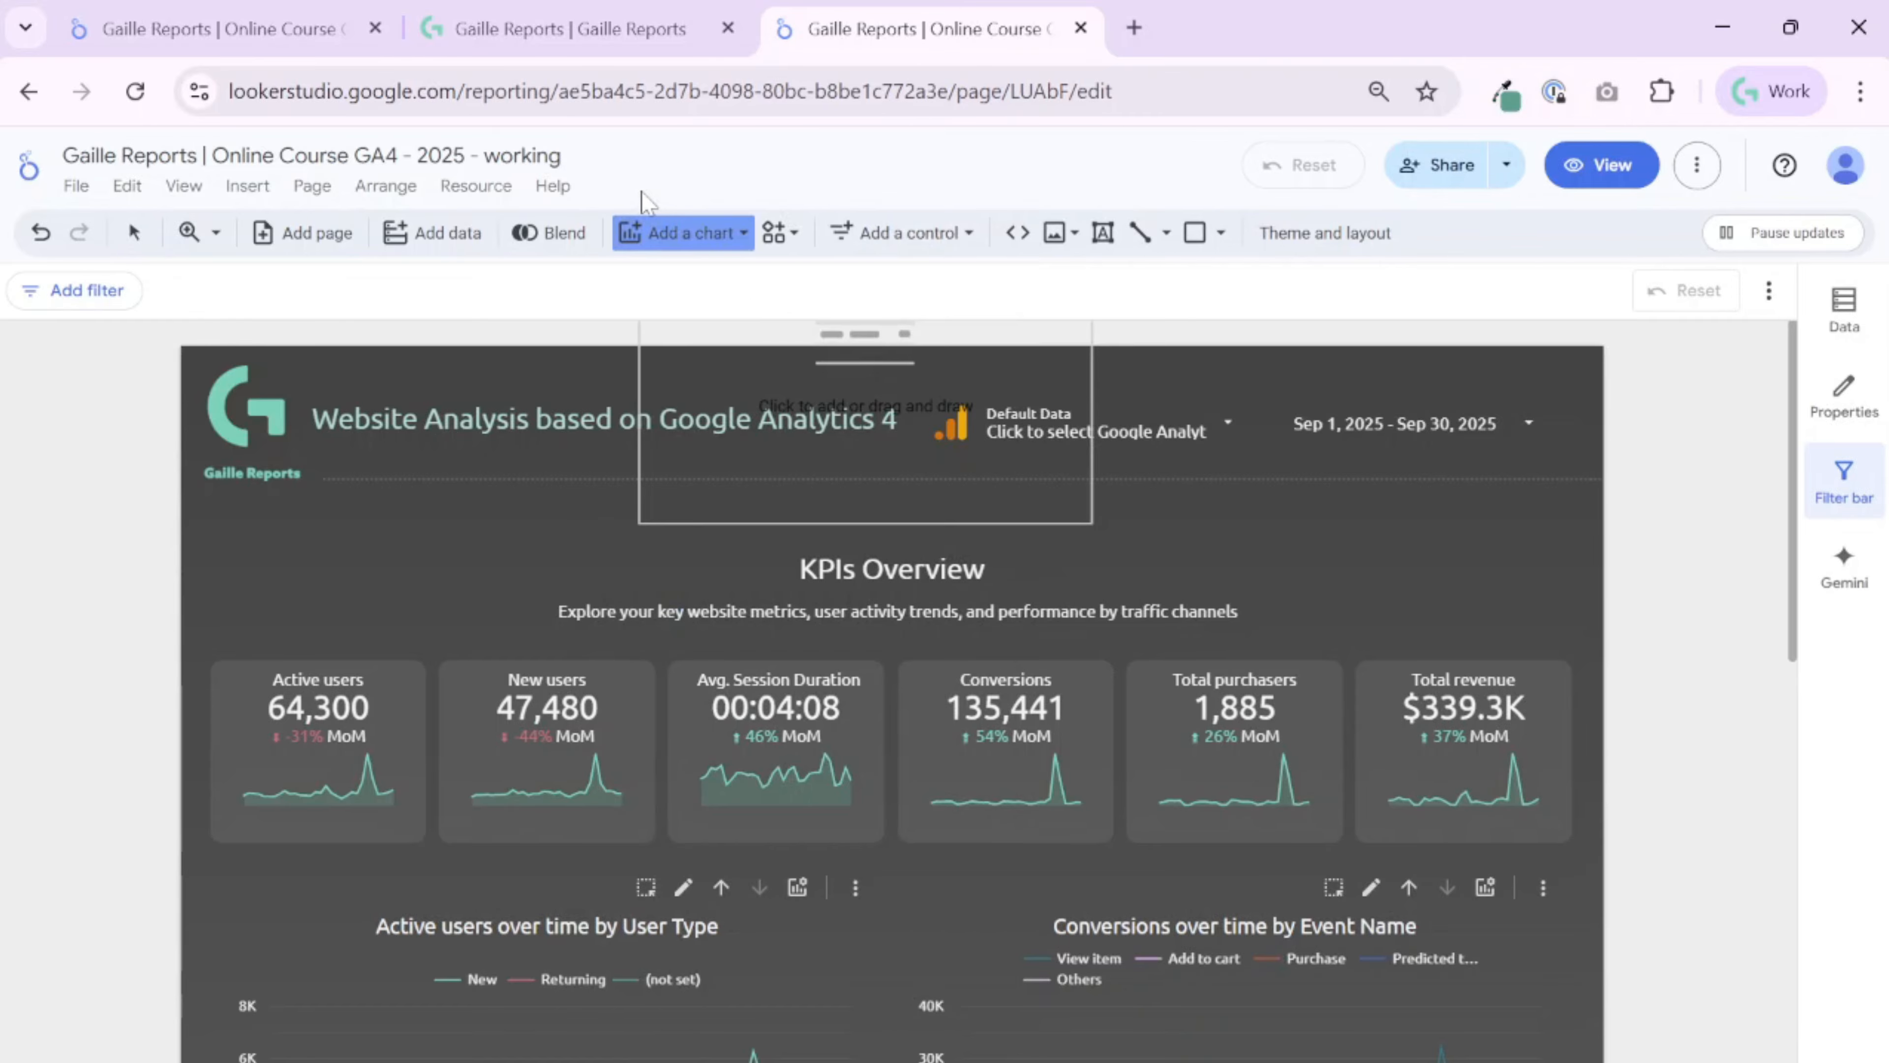
scroll(388, 536, down, 5)
click(285, 569)
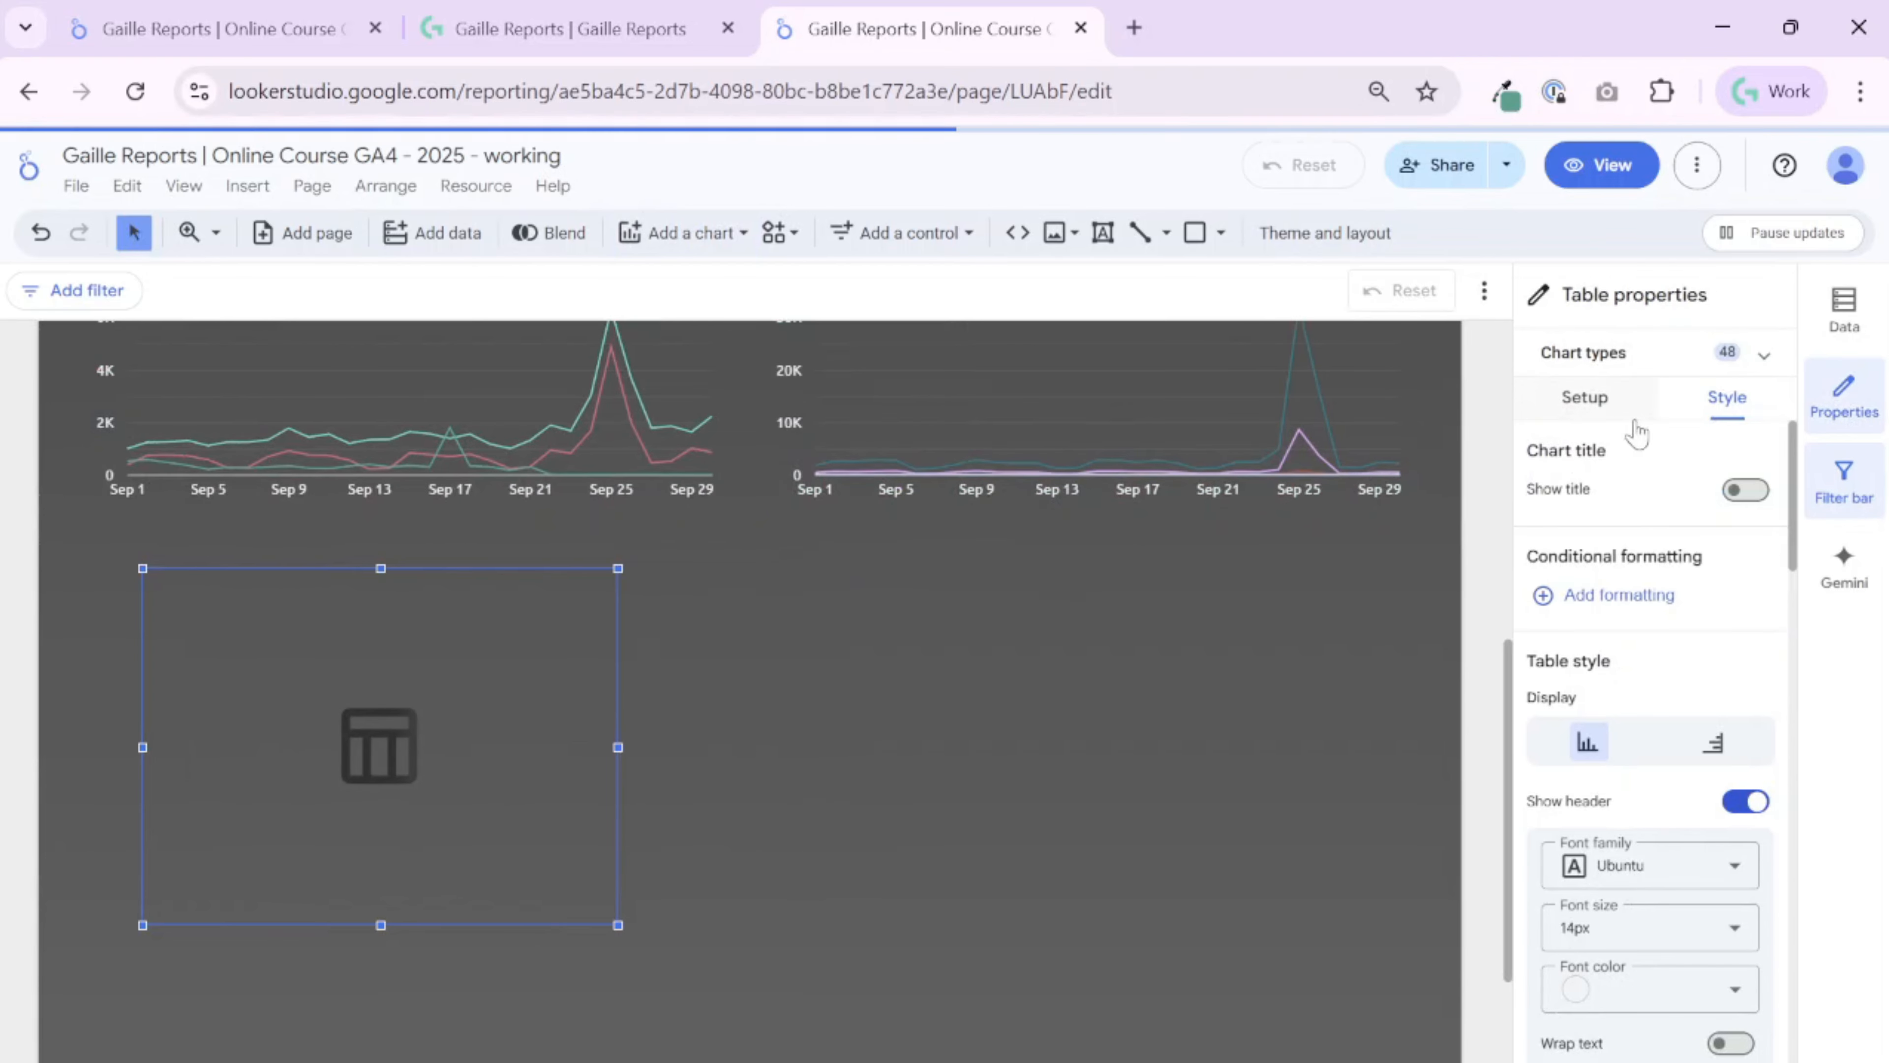
Show the table's chart title, set it to "KPIs by Channel" and center it
click(1744, 489)
click(1629, 554)
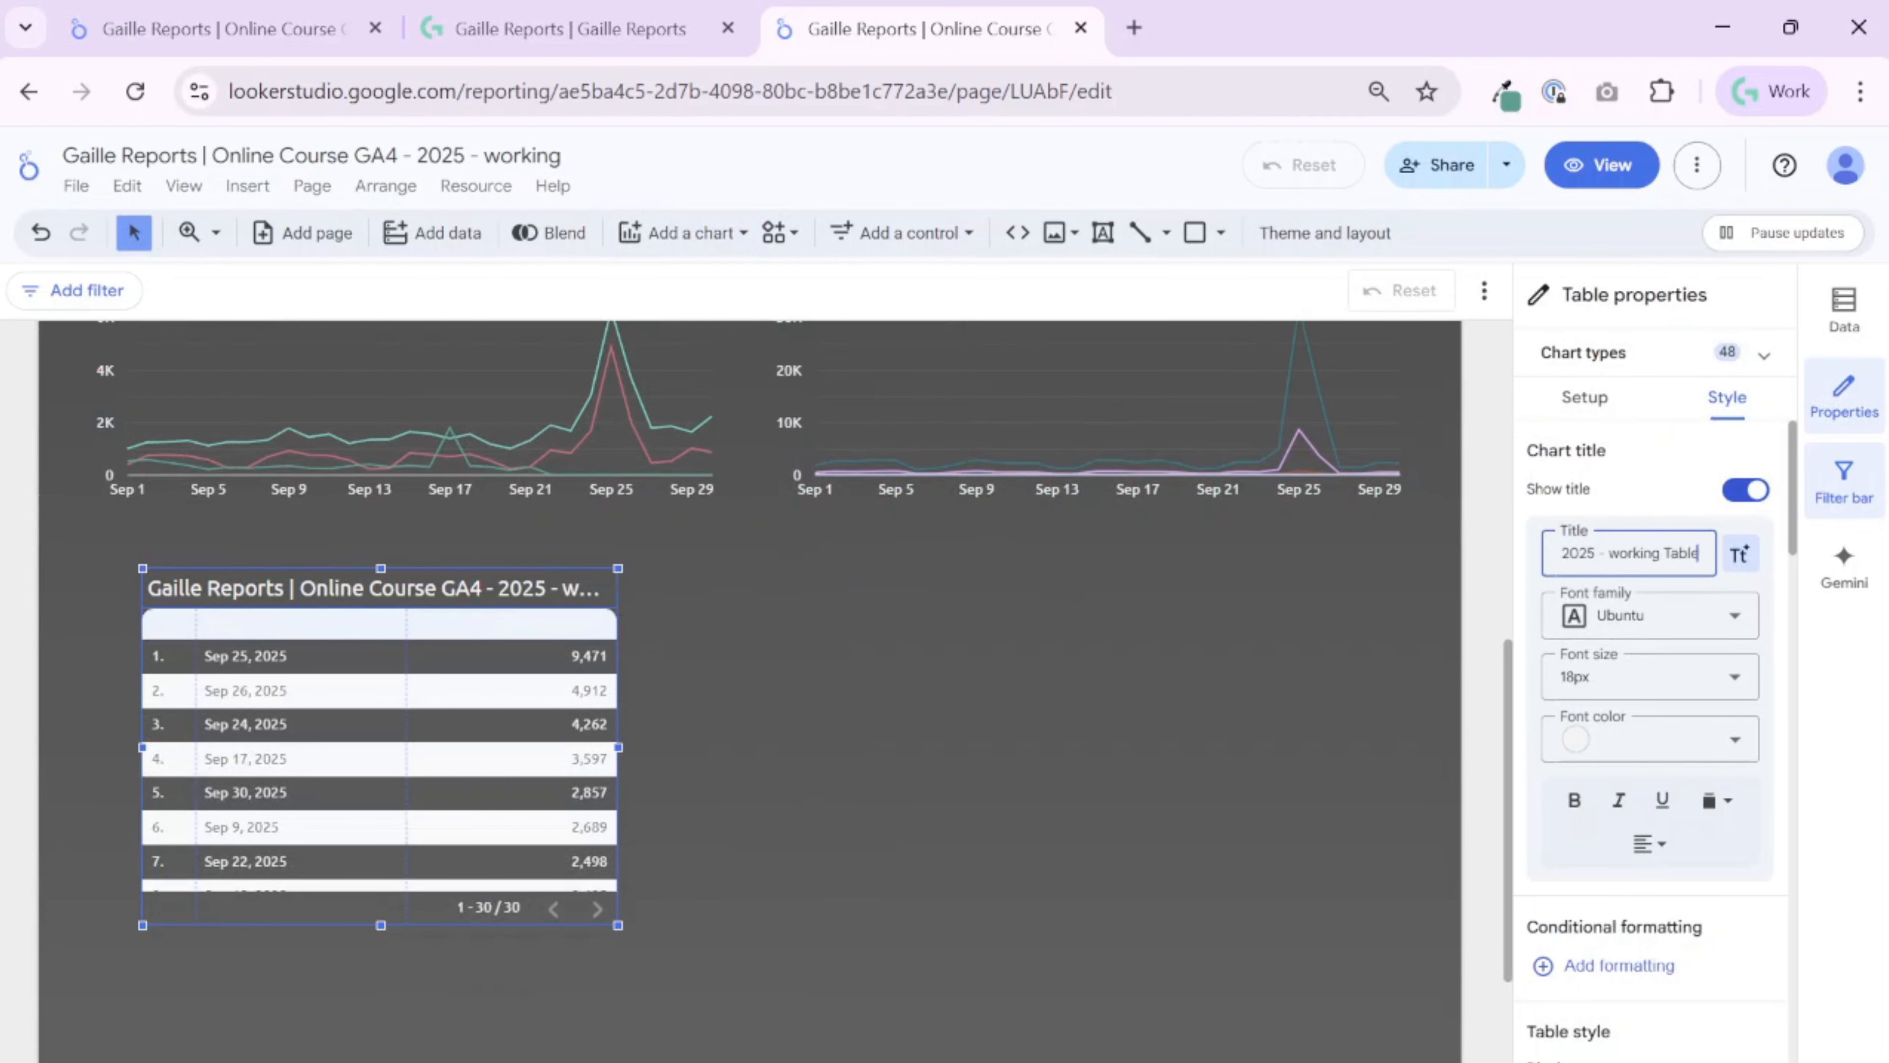
key(ctrl+a)
text(KPIs by Channel)
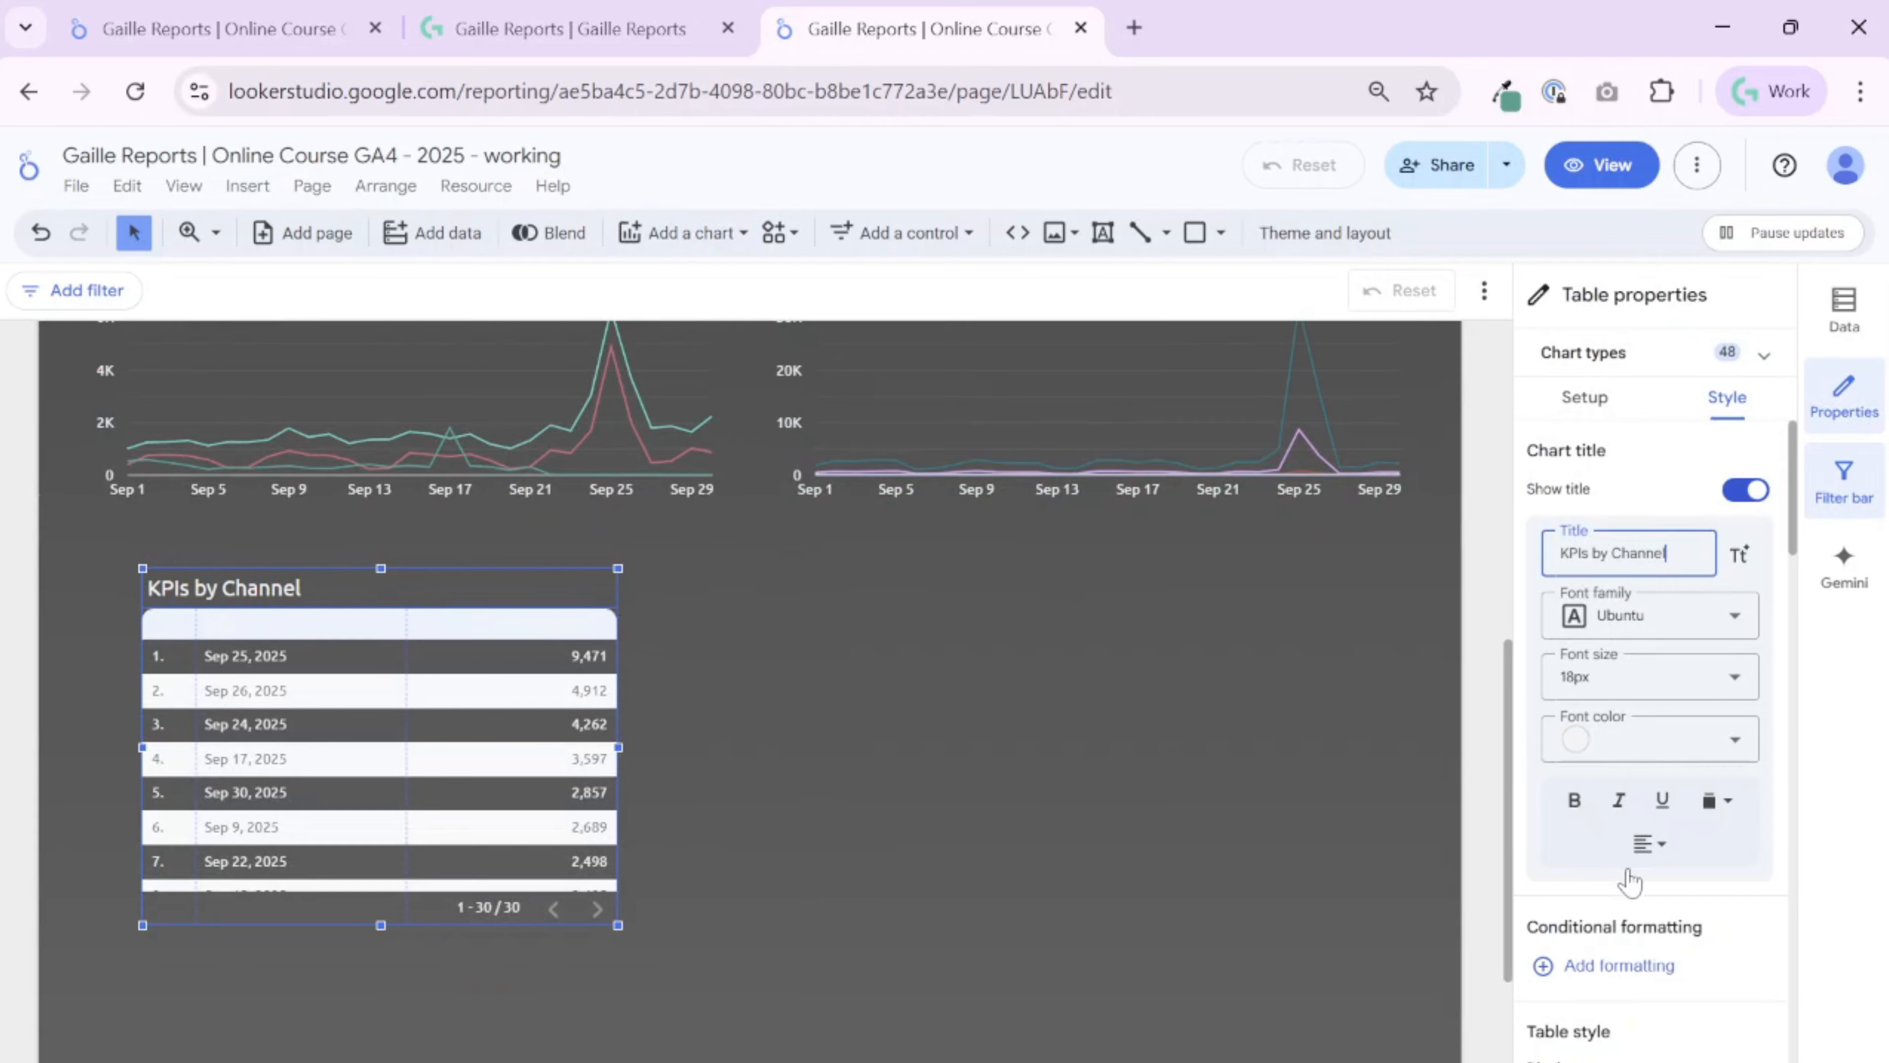
click(1648, 843)
click(1684, 889)
click(844, 763)
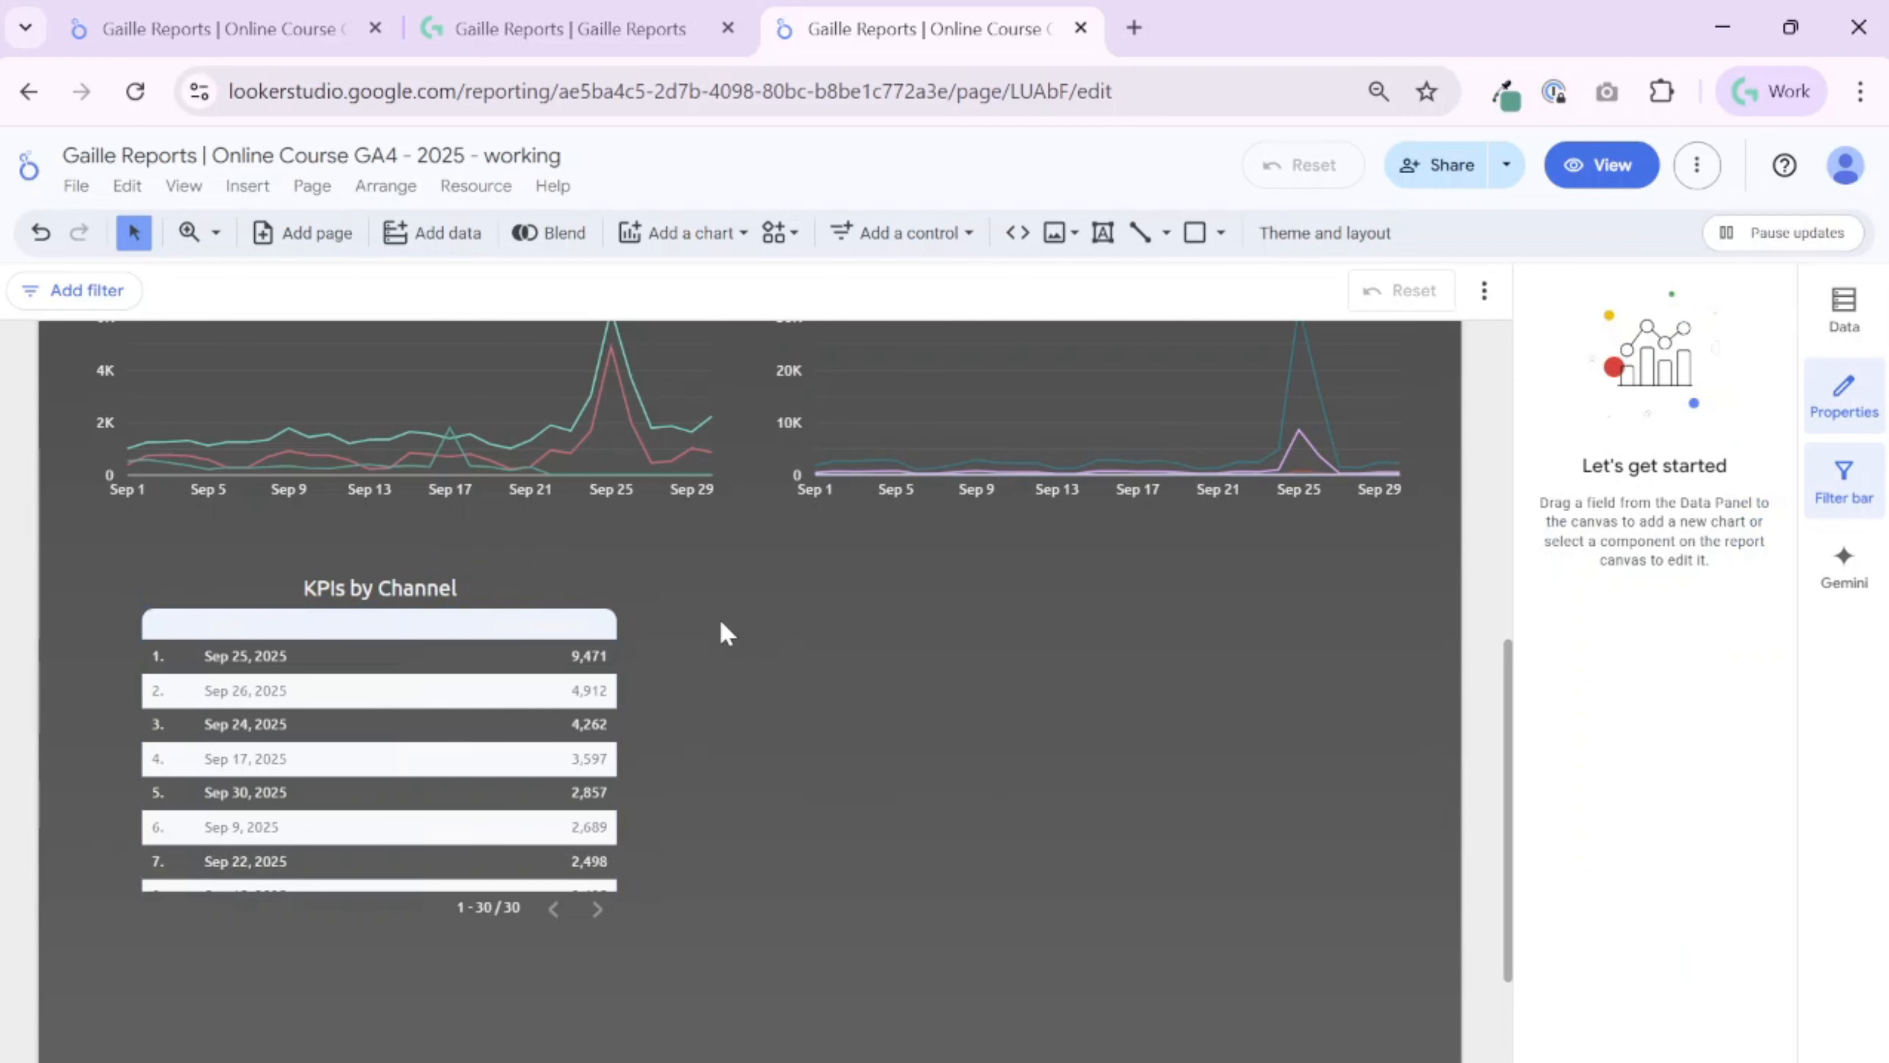
Align the table's left edge with the Active users chart and widen it to the Conversions chart's right edge
scroll(679, 603, up, 10)
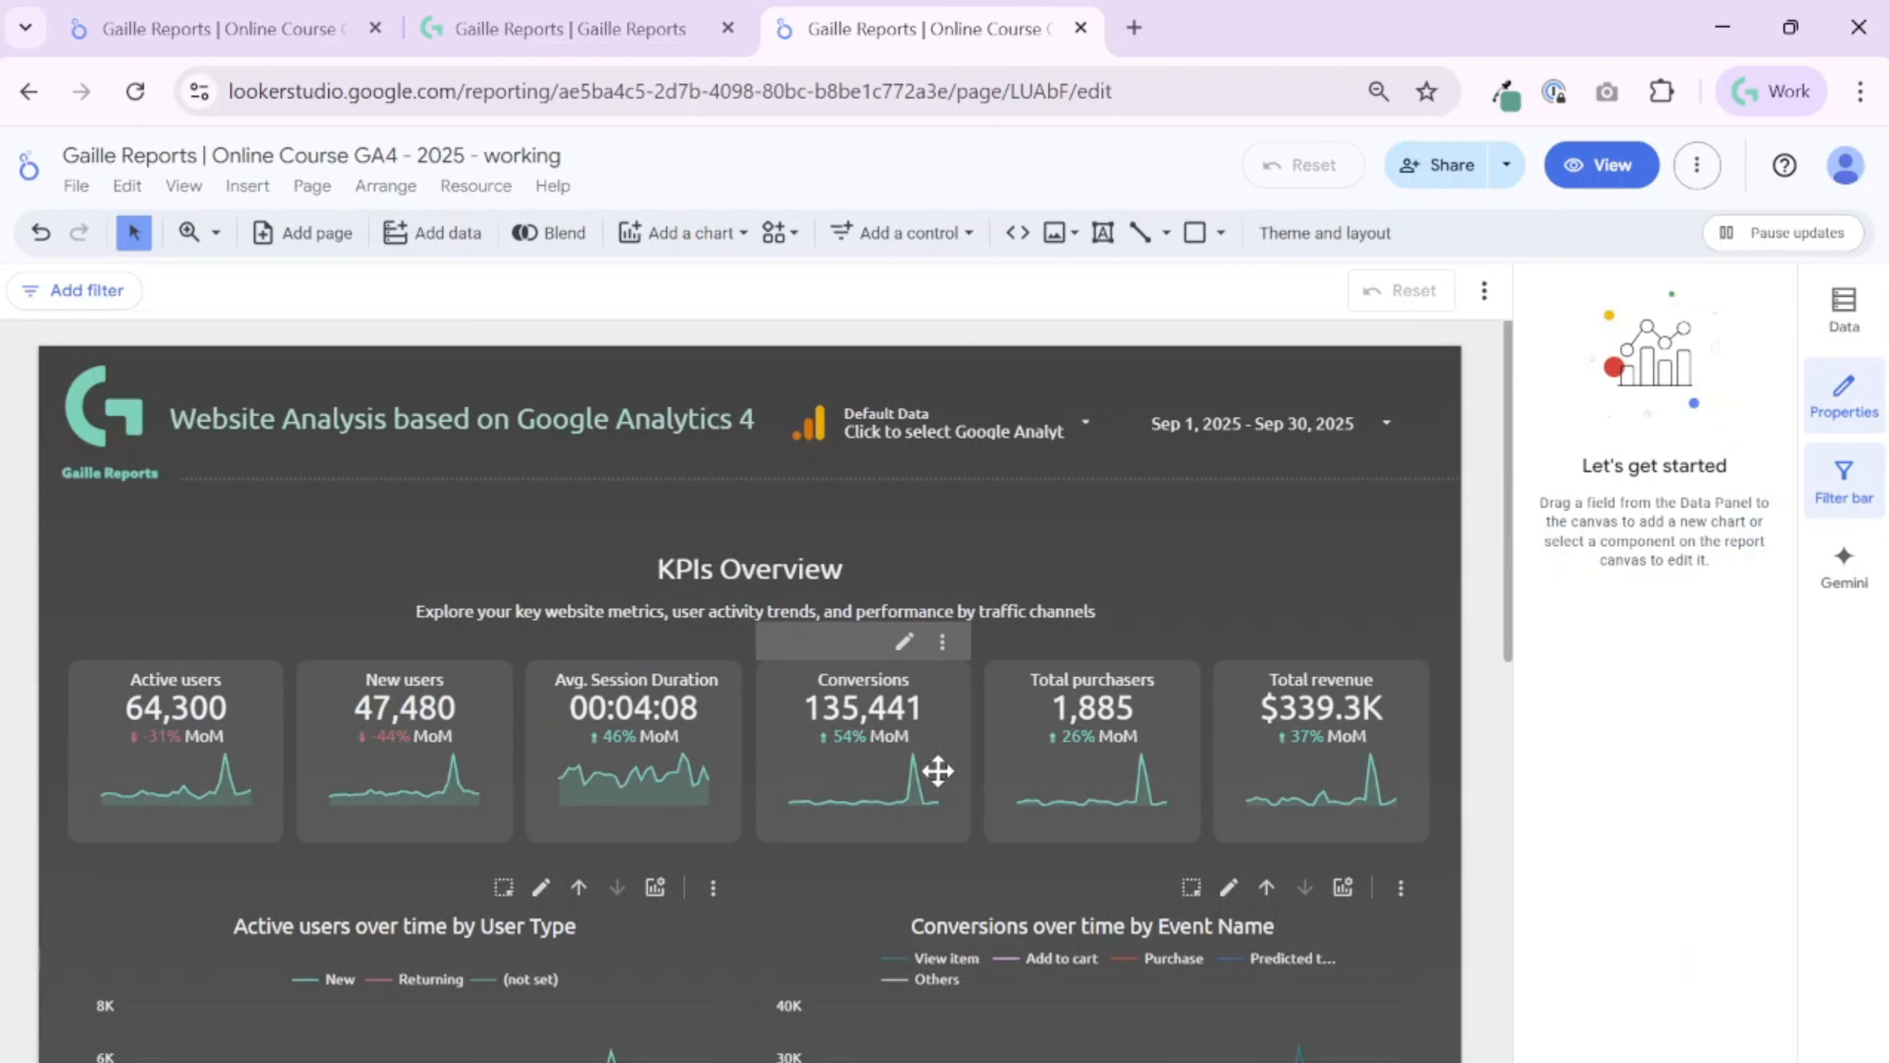
scroll(754, 549, down, 10)
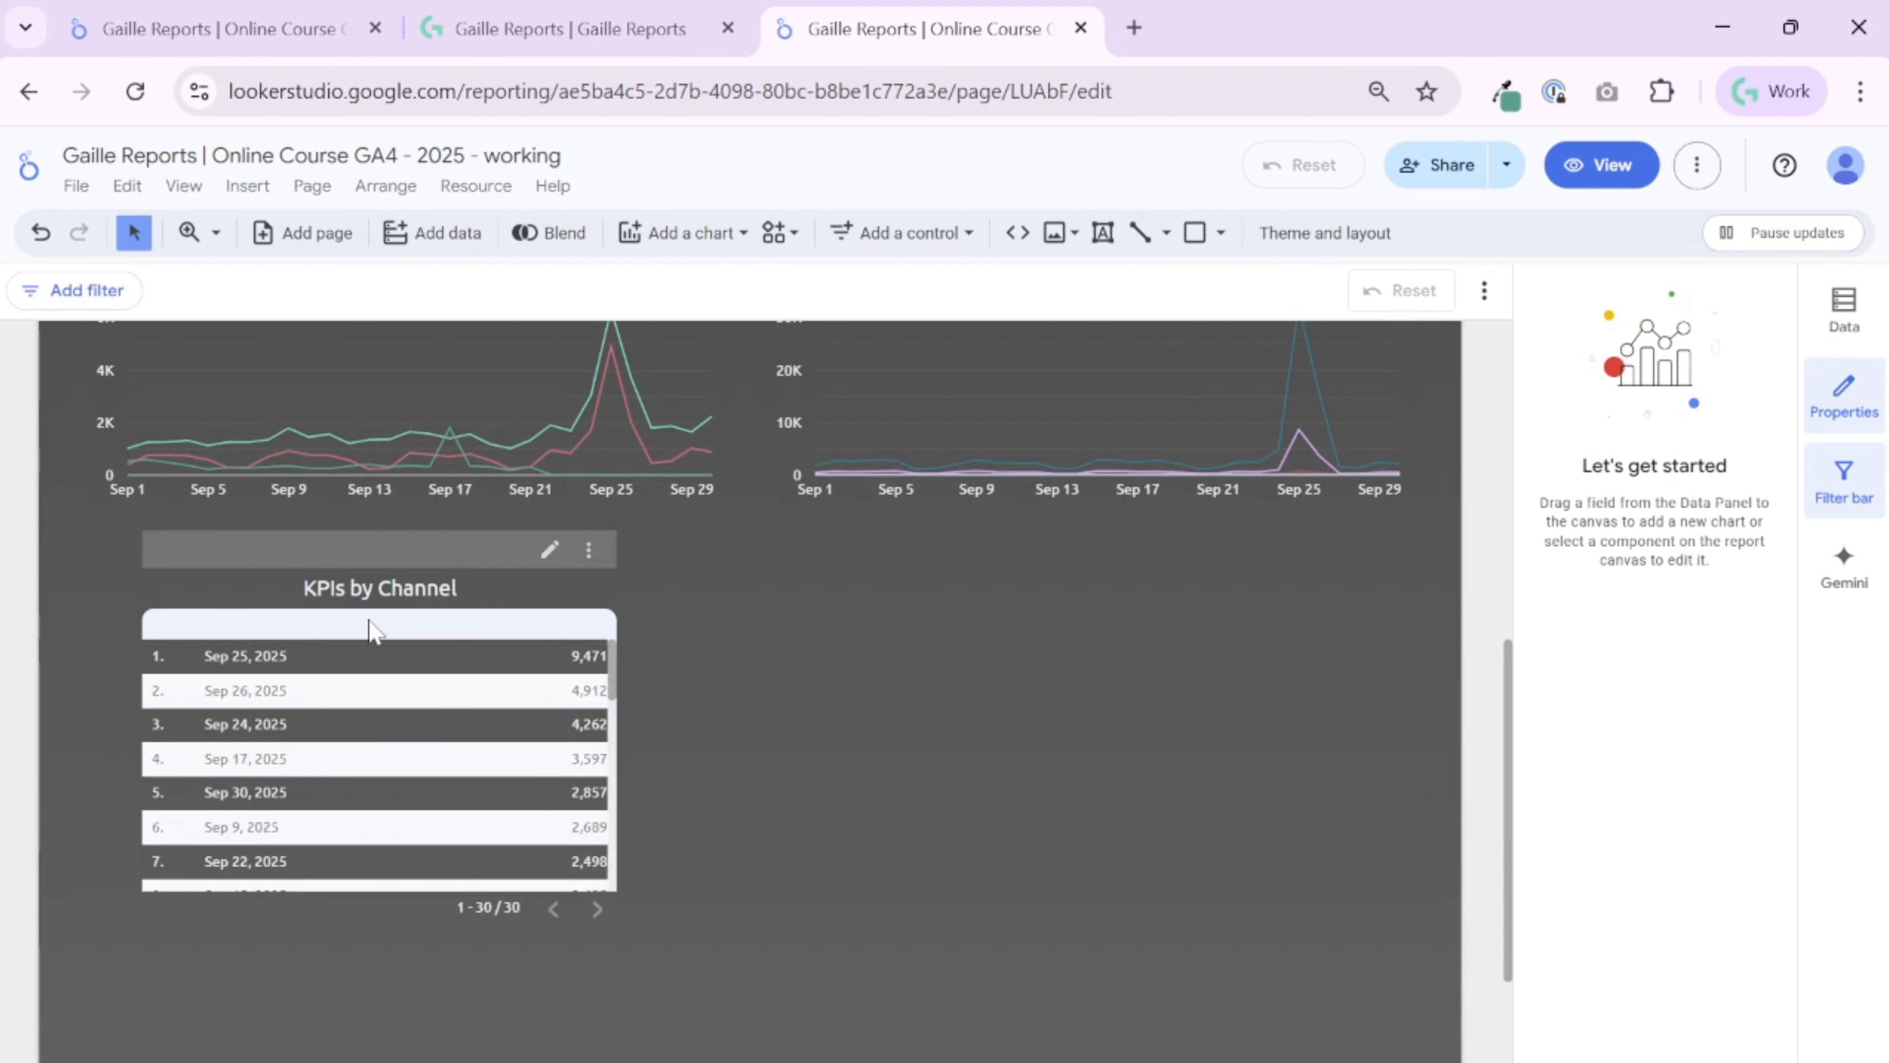
click(328, 626)
drag(320, 617, 301, 615)
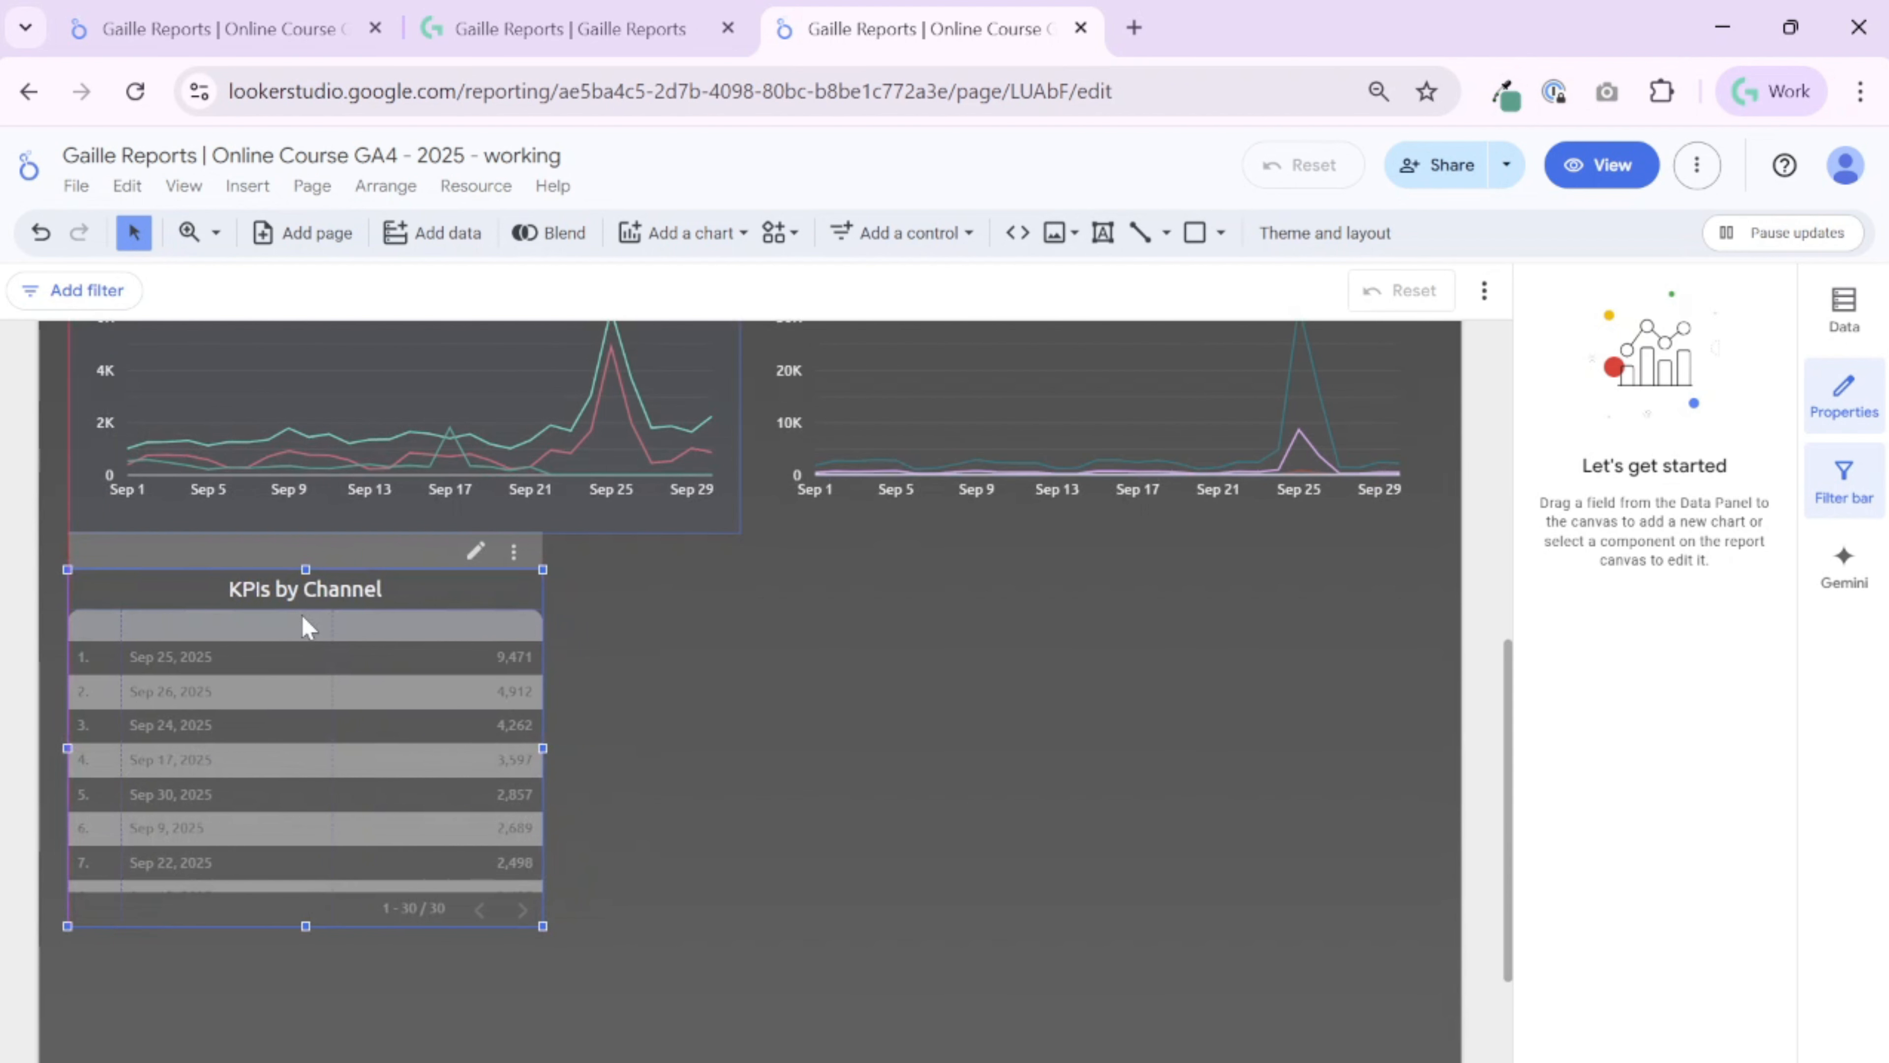
drag(543, 748, 1429, 748)
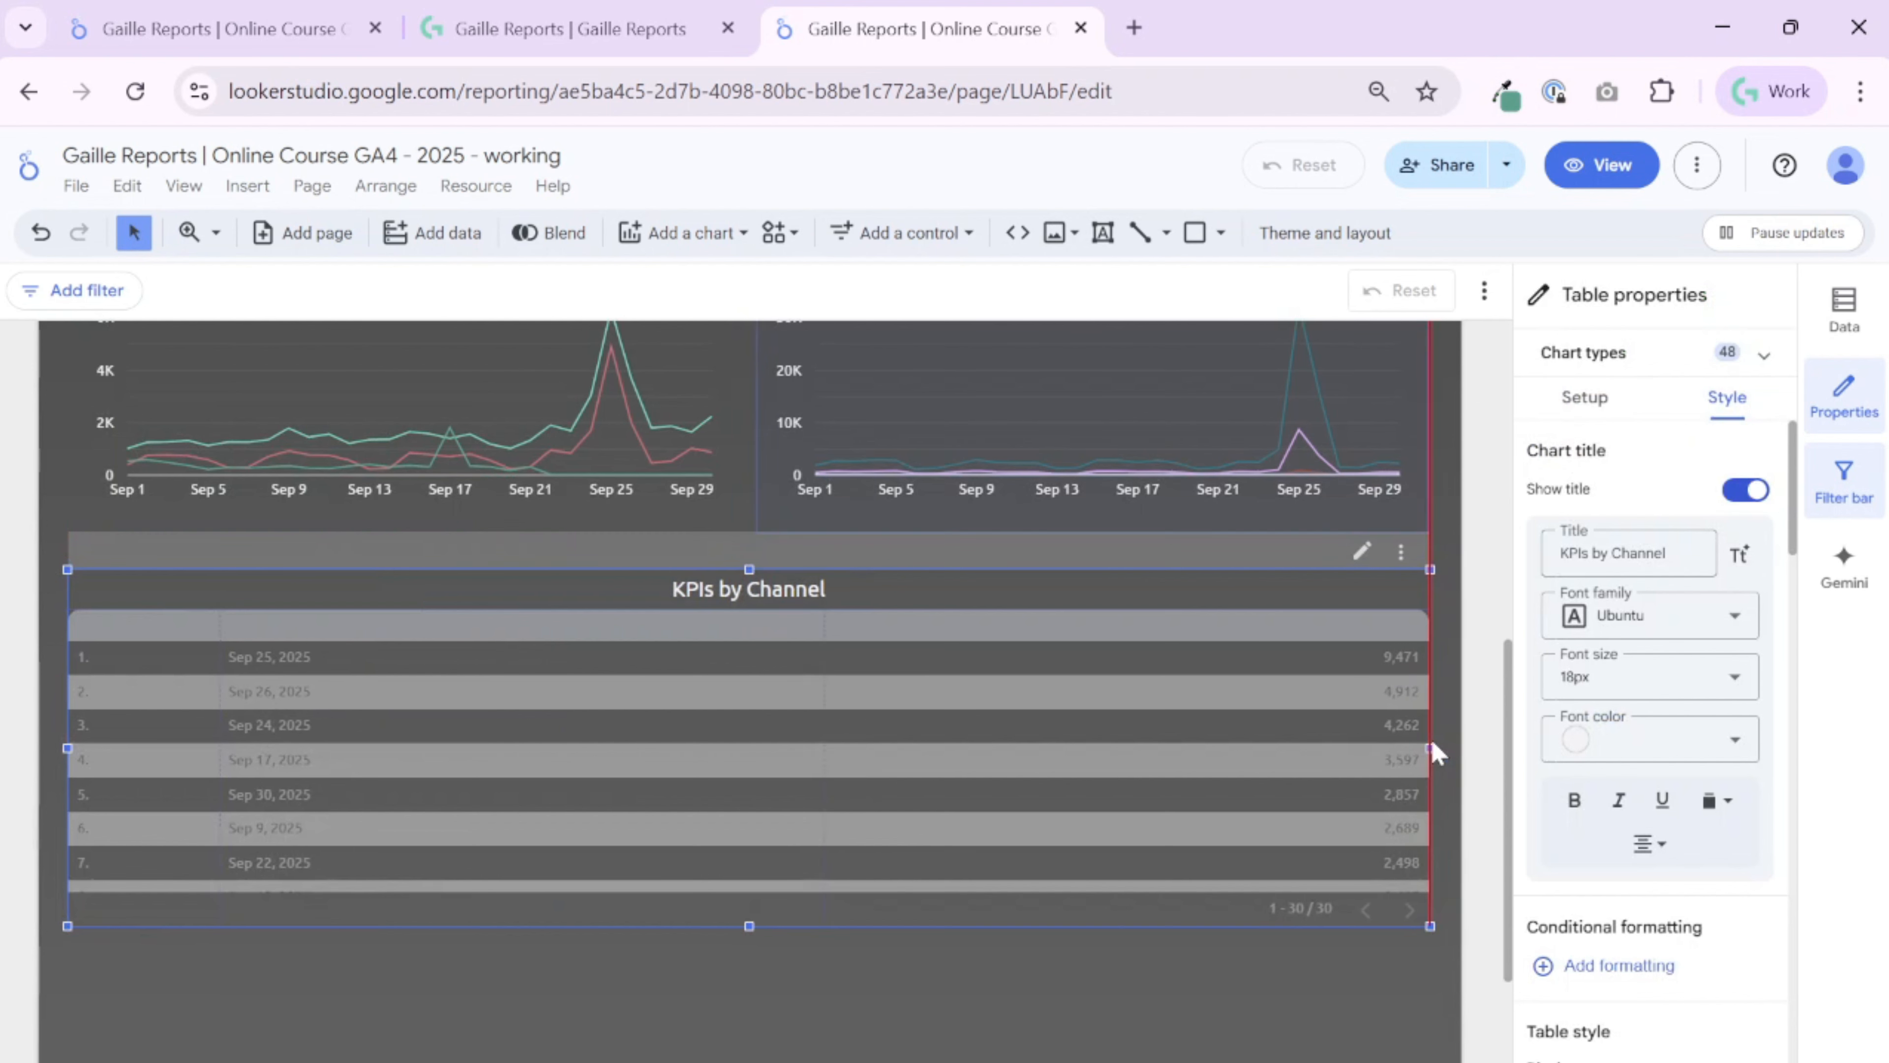
Extend the table's height downward until about 16 rows fit, leaving a margin above the page's lower edge
scroll(1146, 817, down, 4)
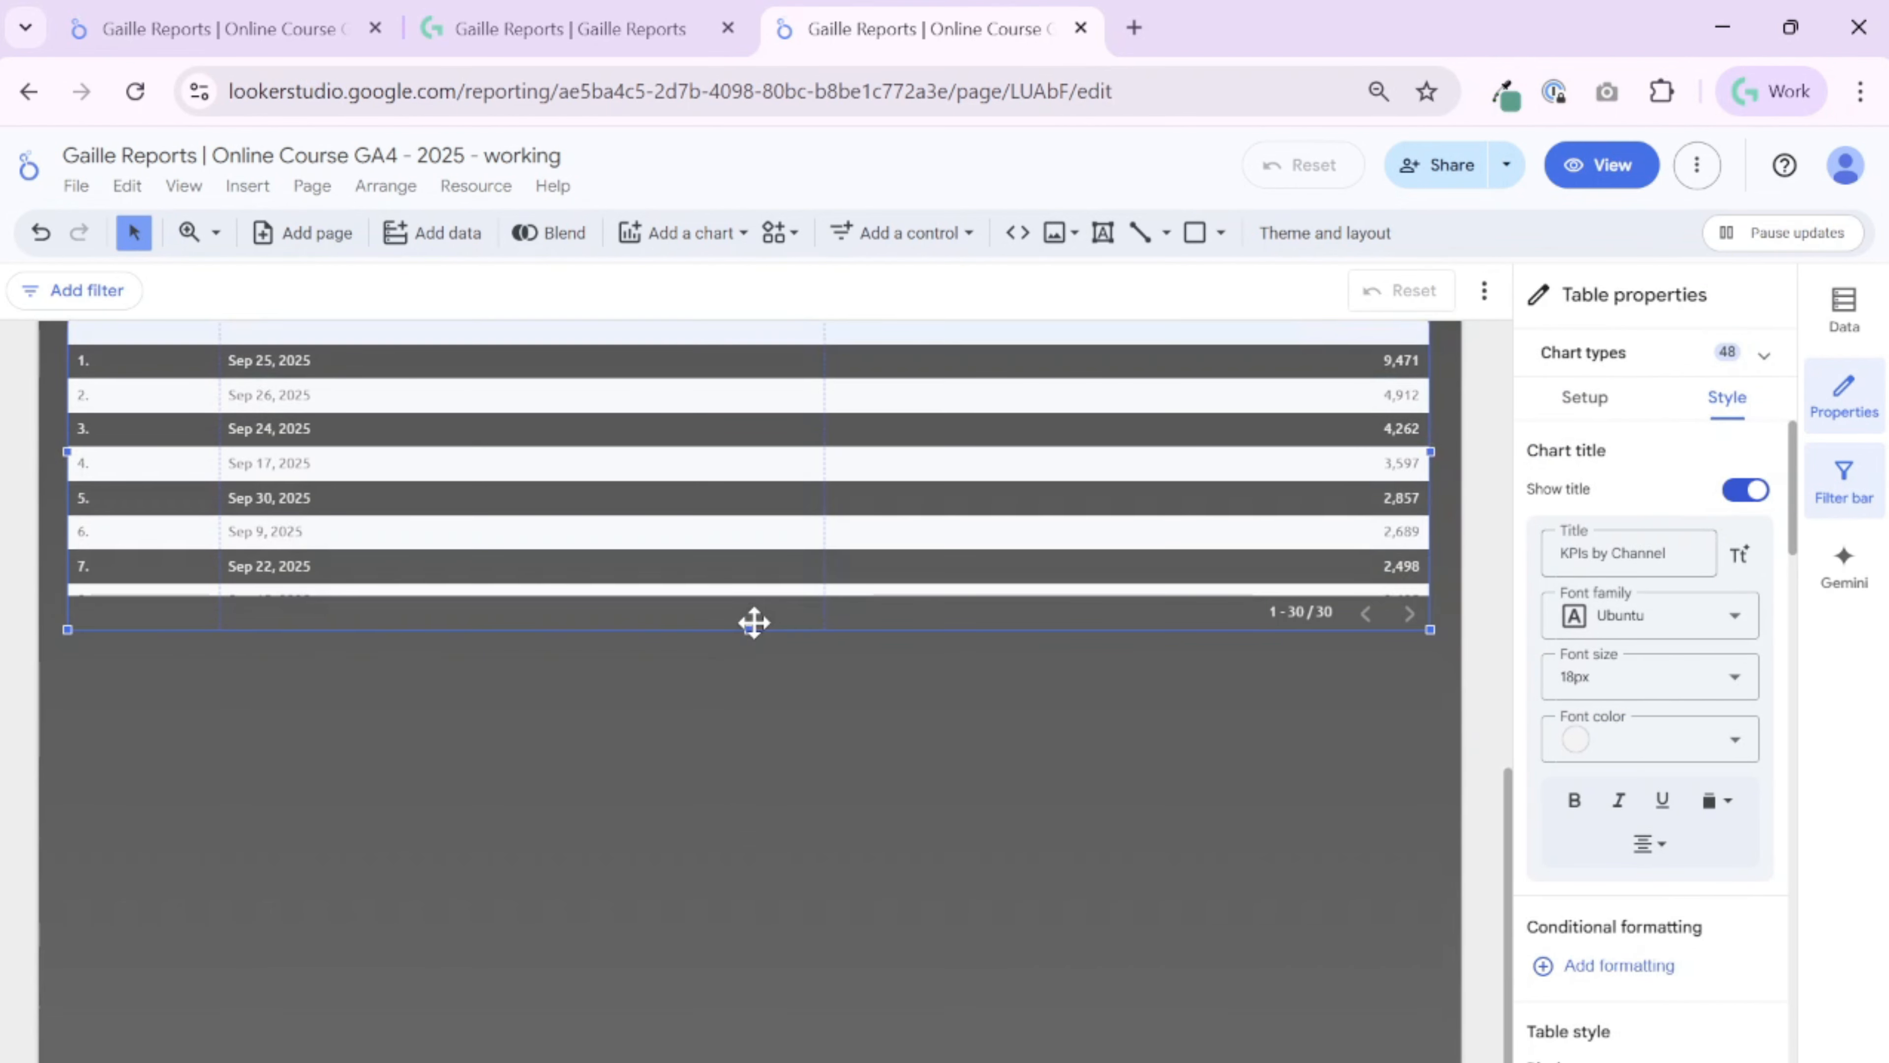
drag(747, 624, 801, 997)
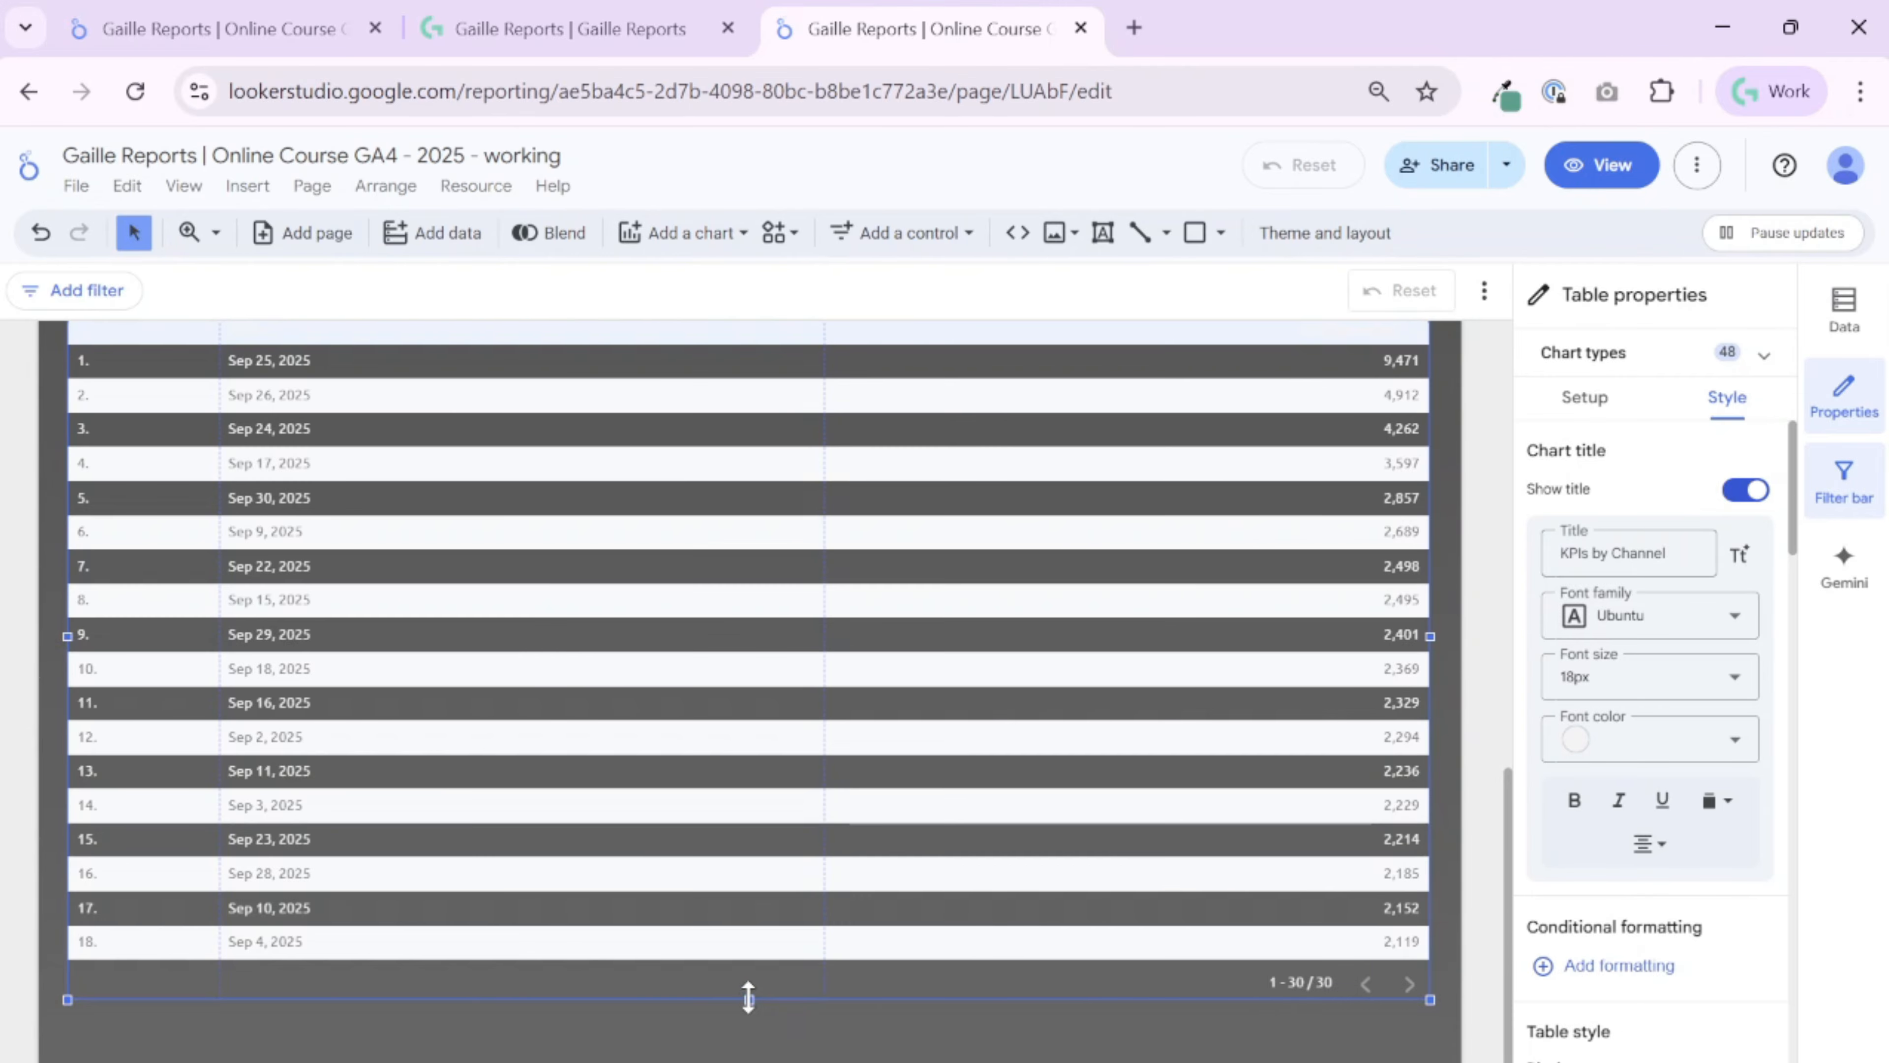
drag(748, 997, 754, 938)
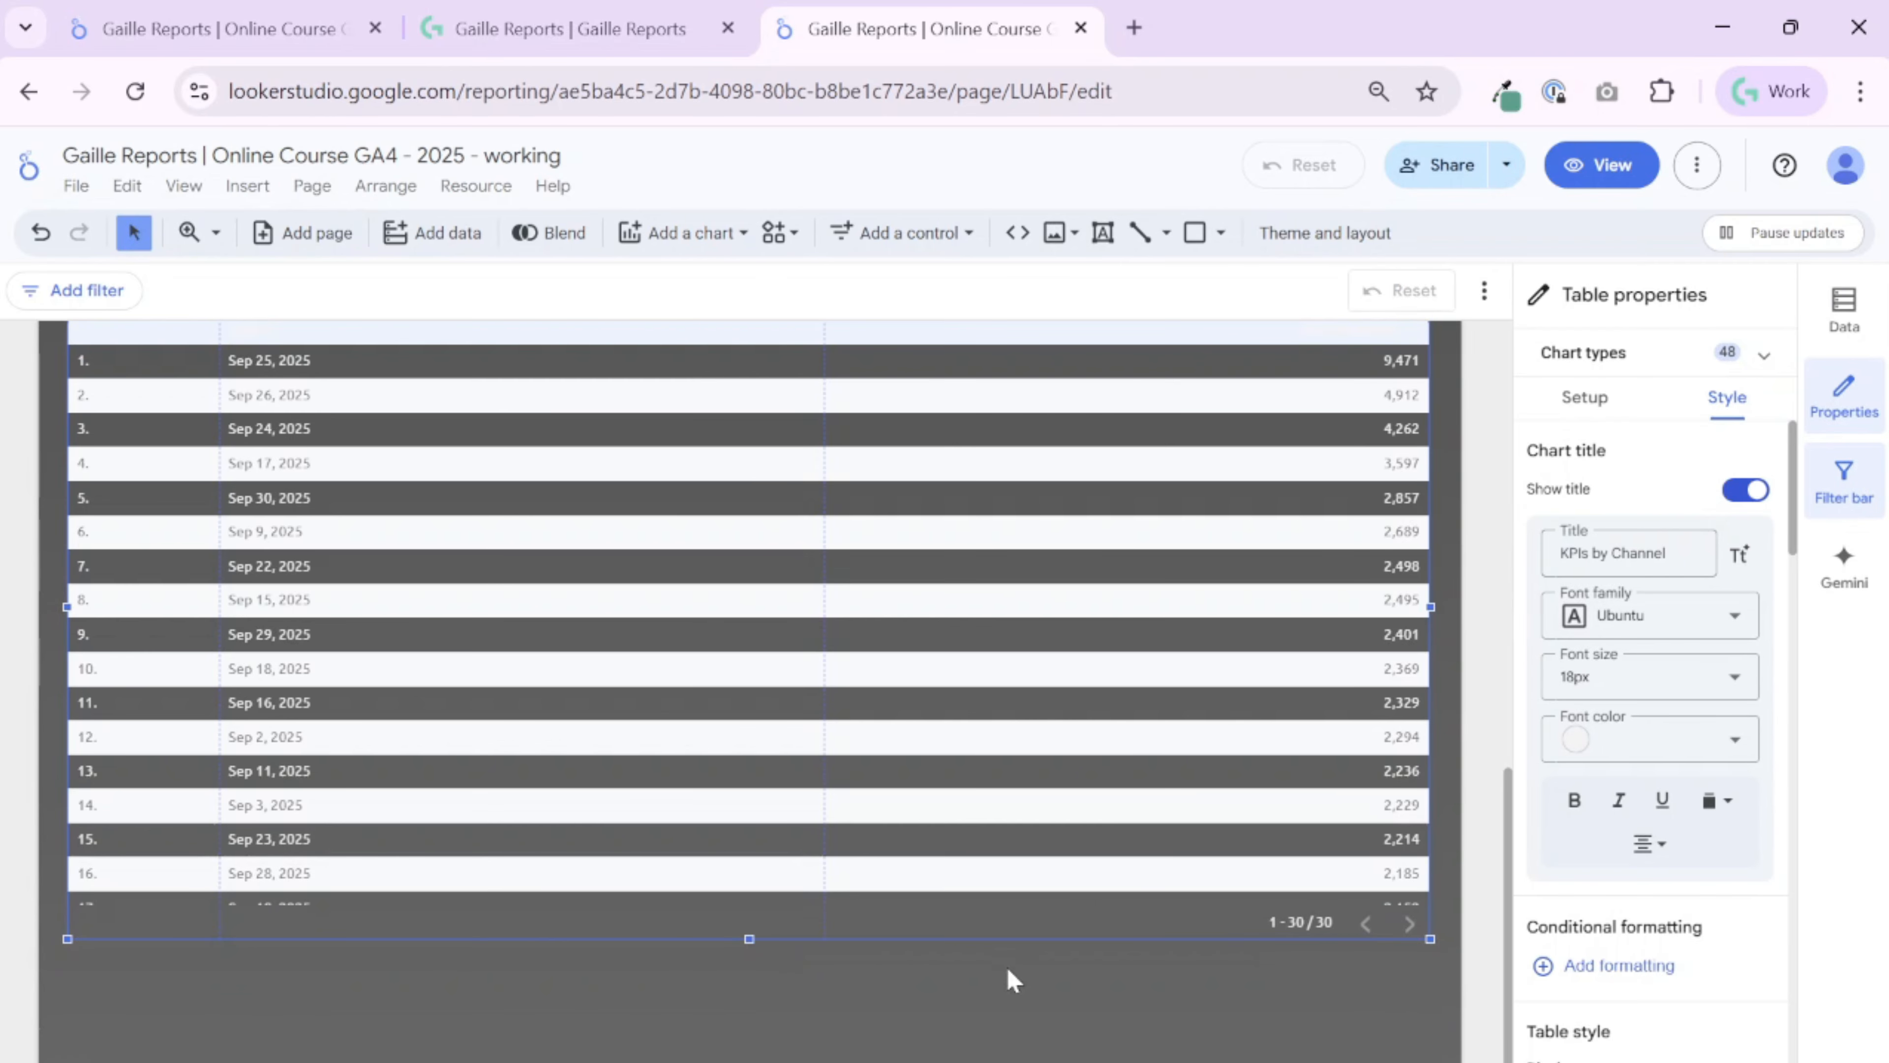
scroll(1440, 692, up, 2)
scroll(1440, 692, up, 5)
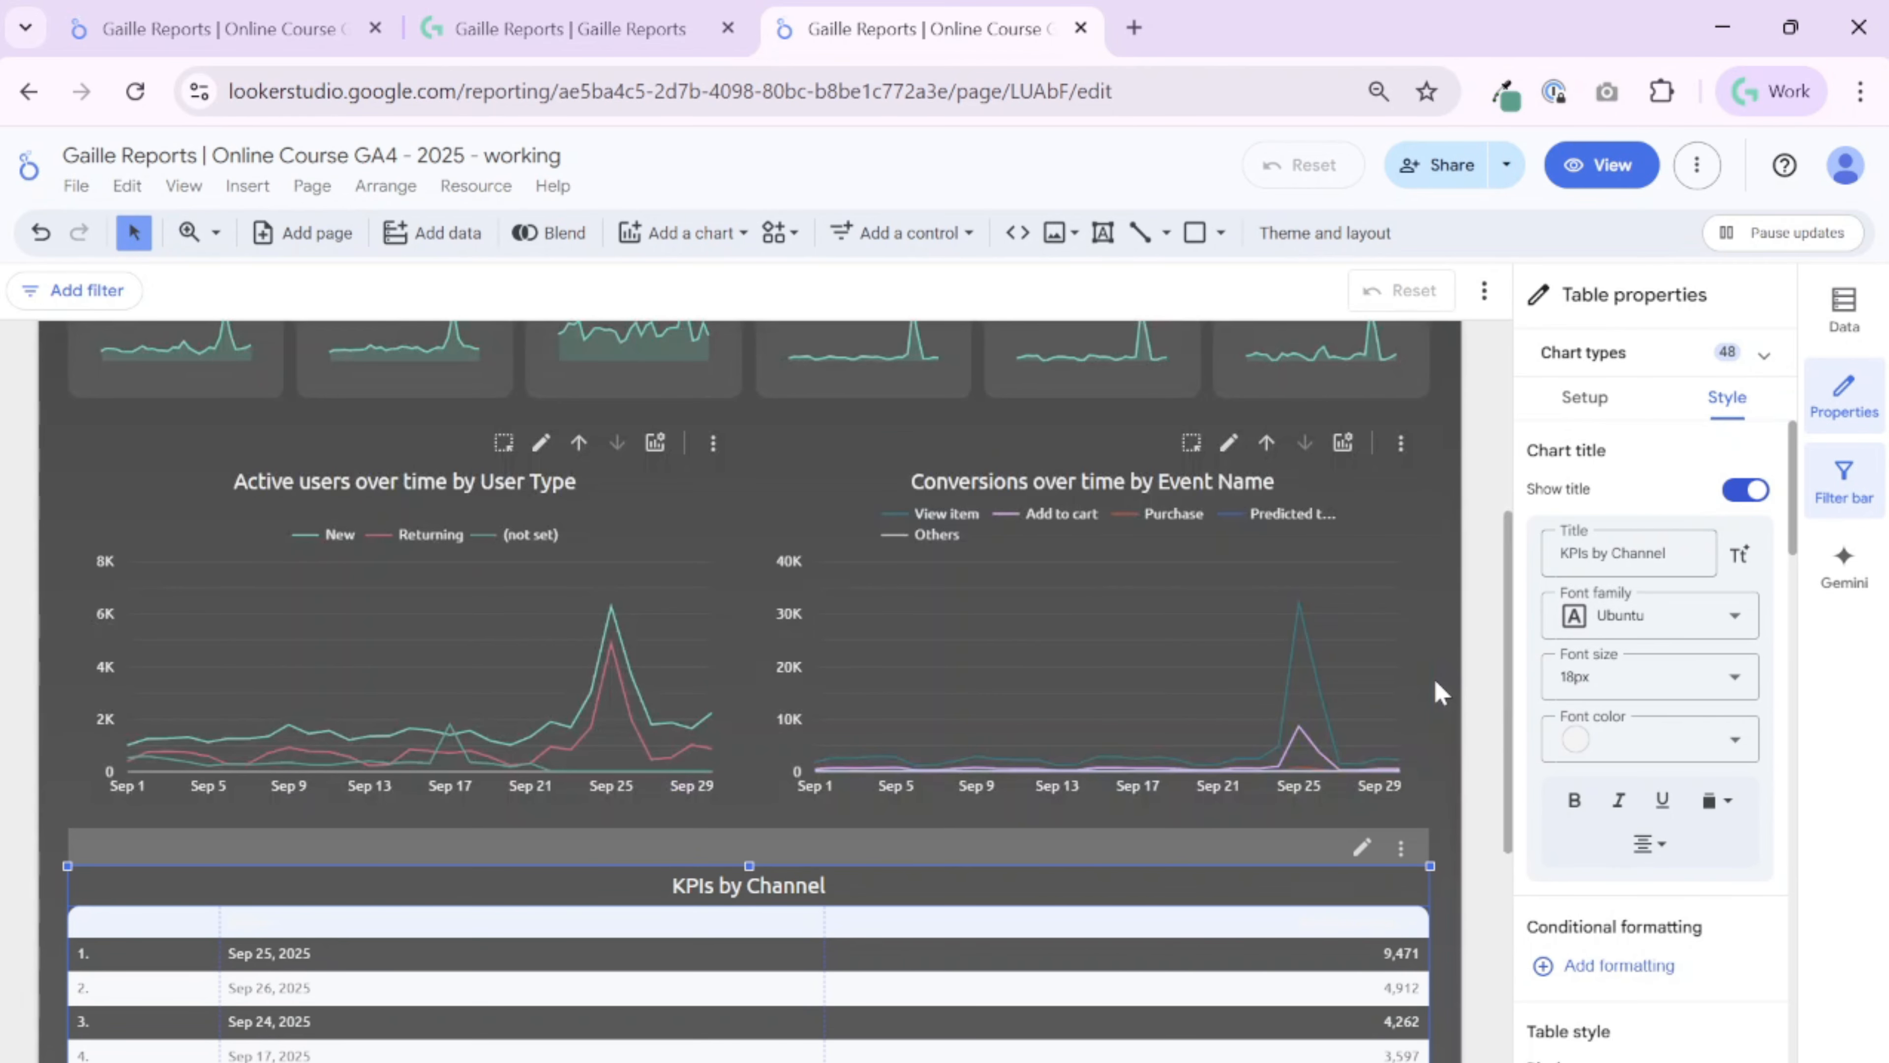
Set the header background of the KPIs by Channel table to transparent
scroll(1435, 689, down, 2)
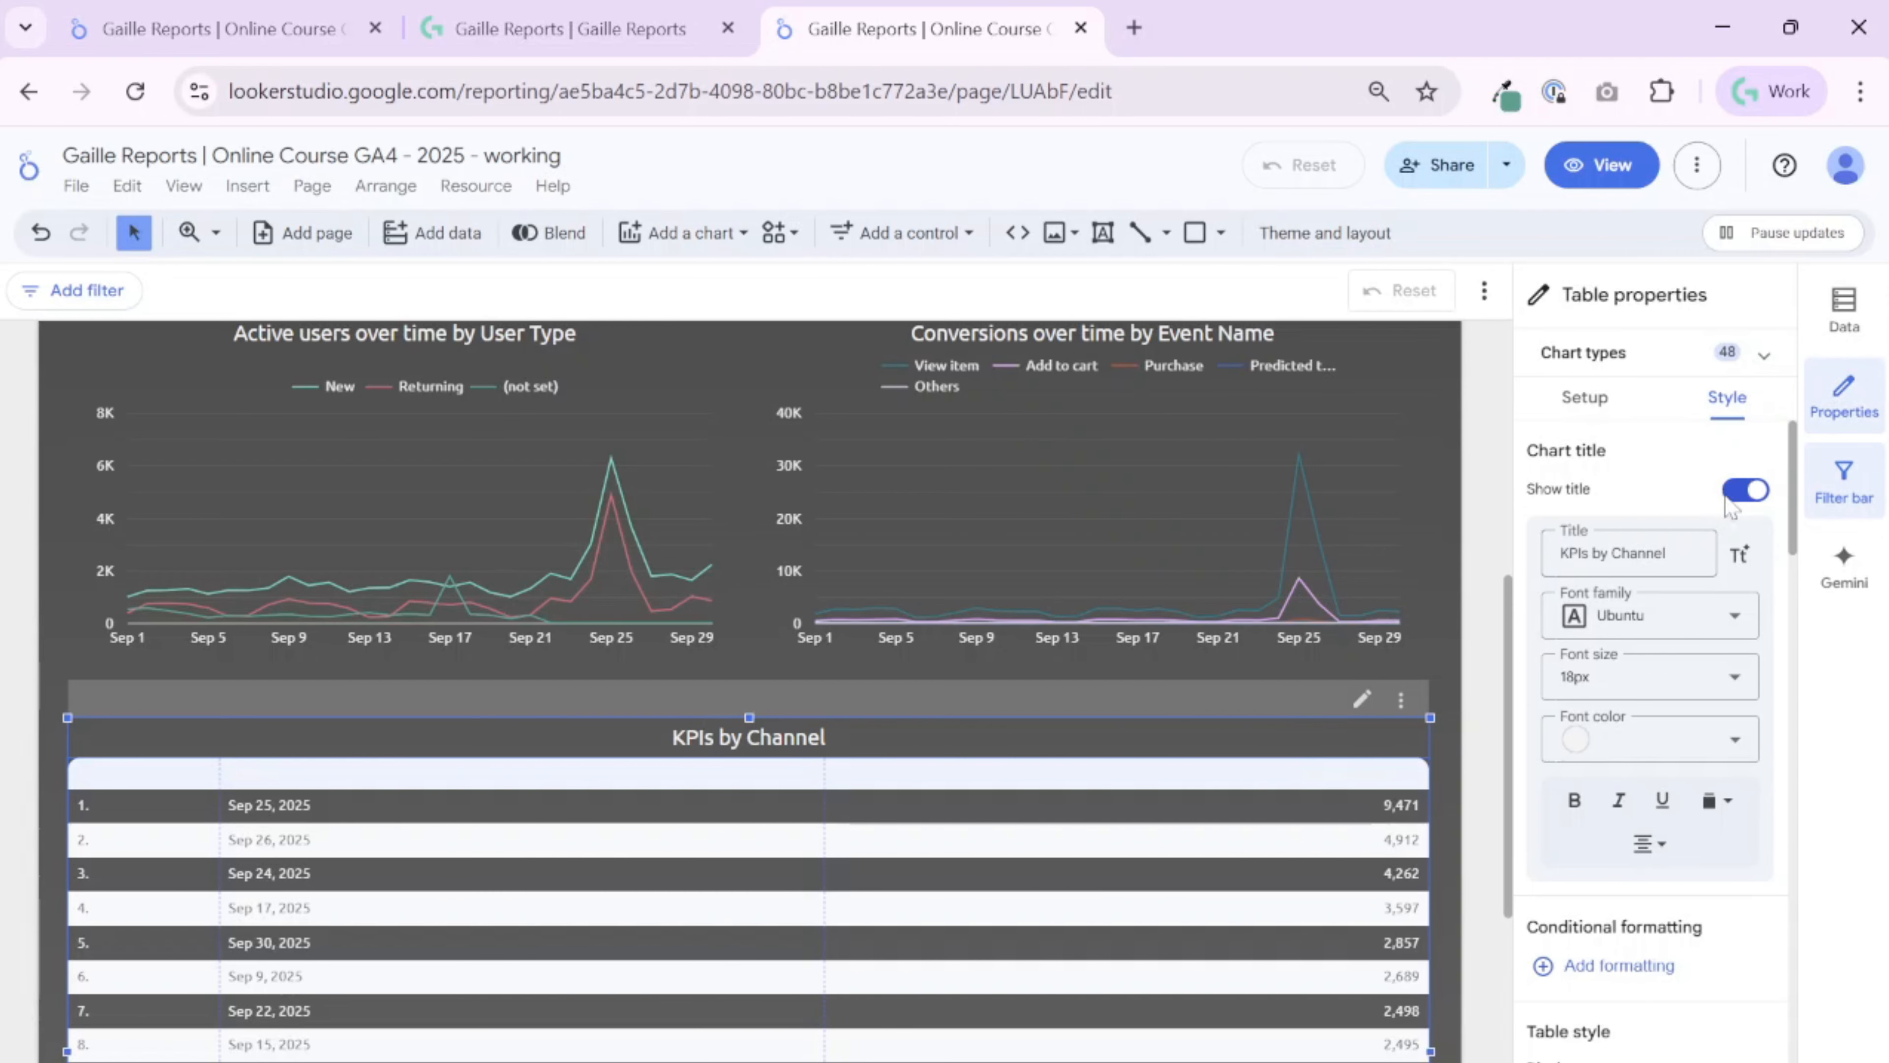
scroll(1643, 744, down, 2)
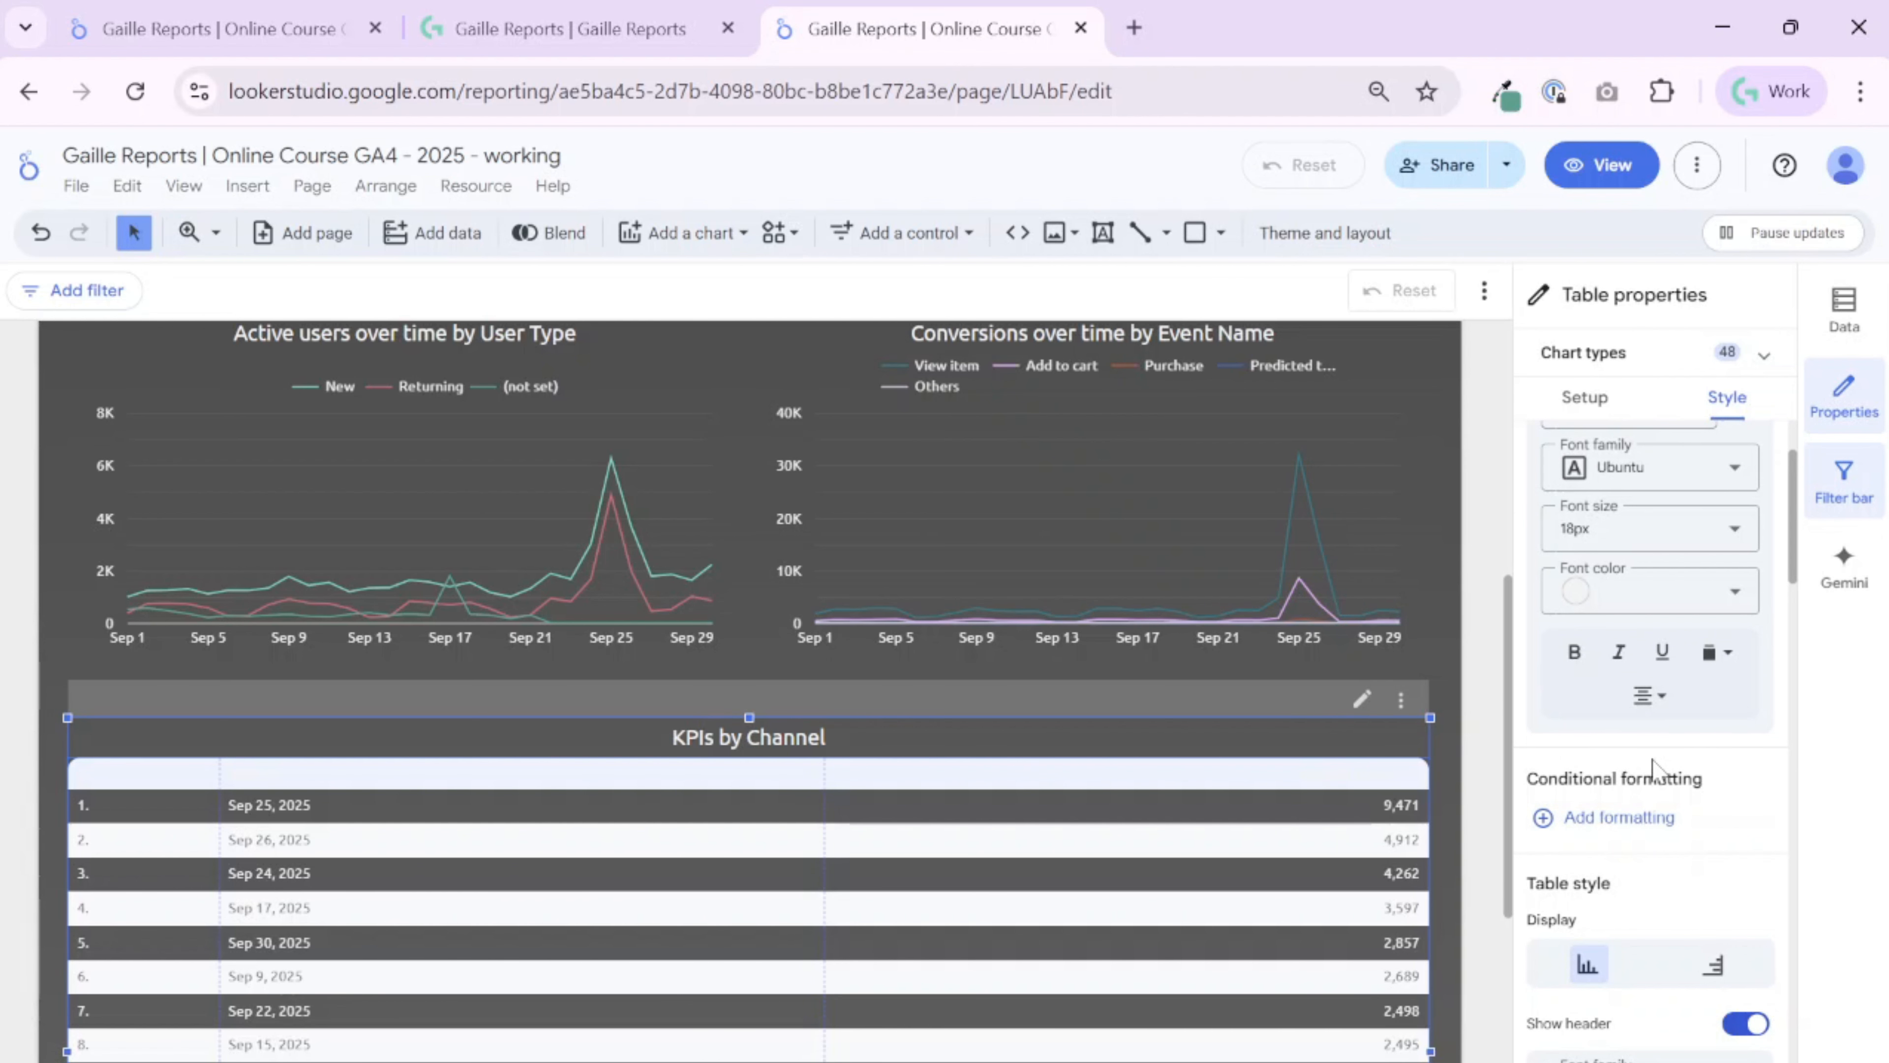
scroll(1629, 831, down, 2)
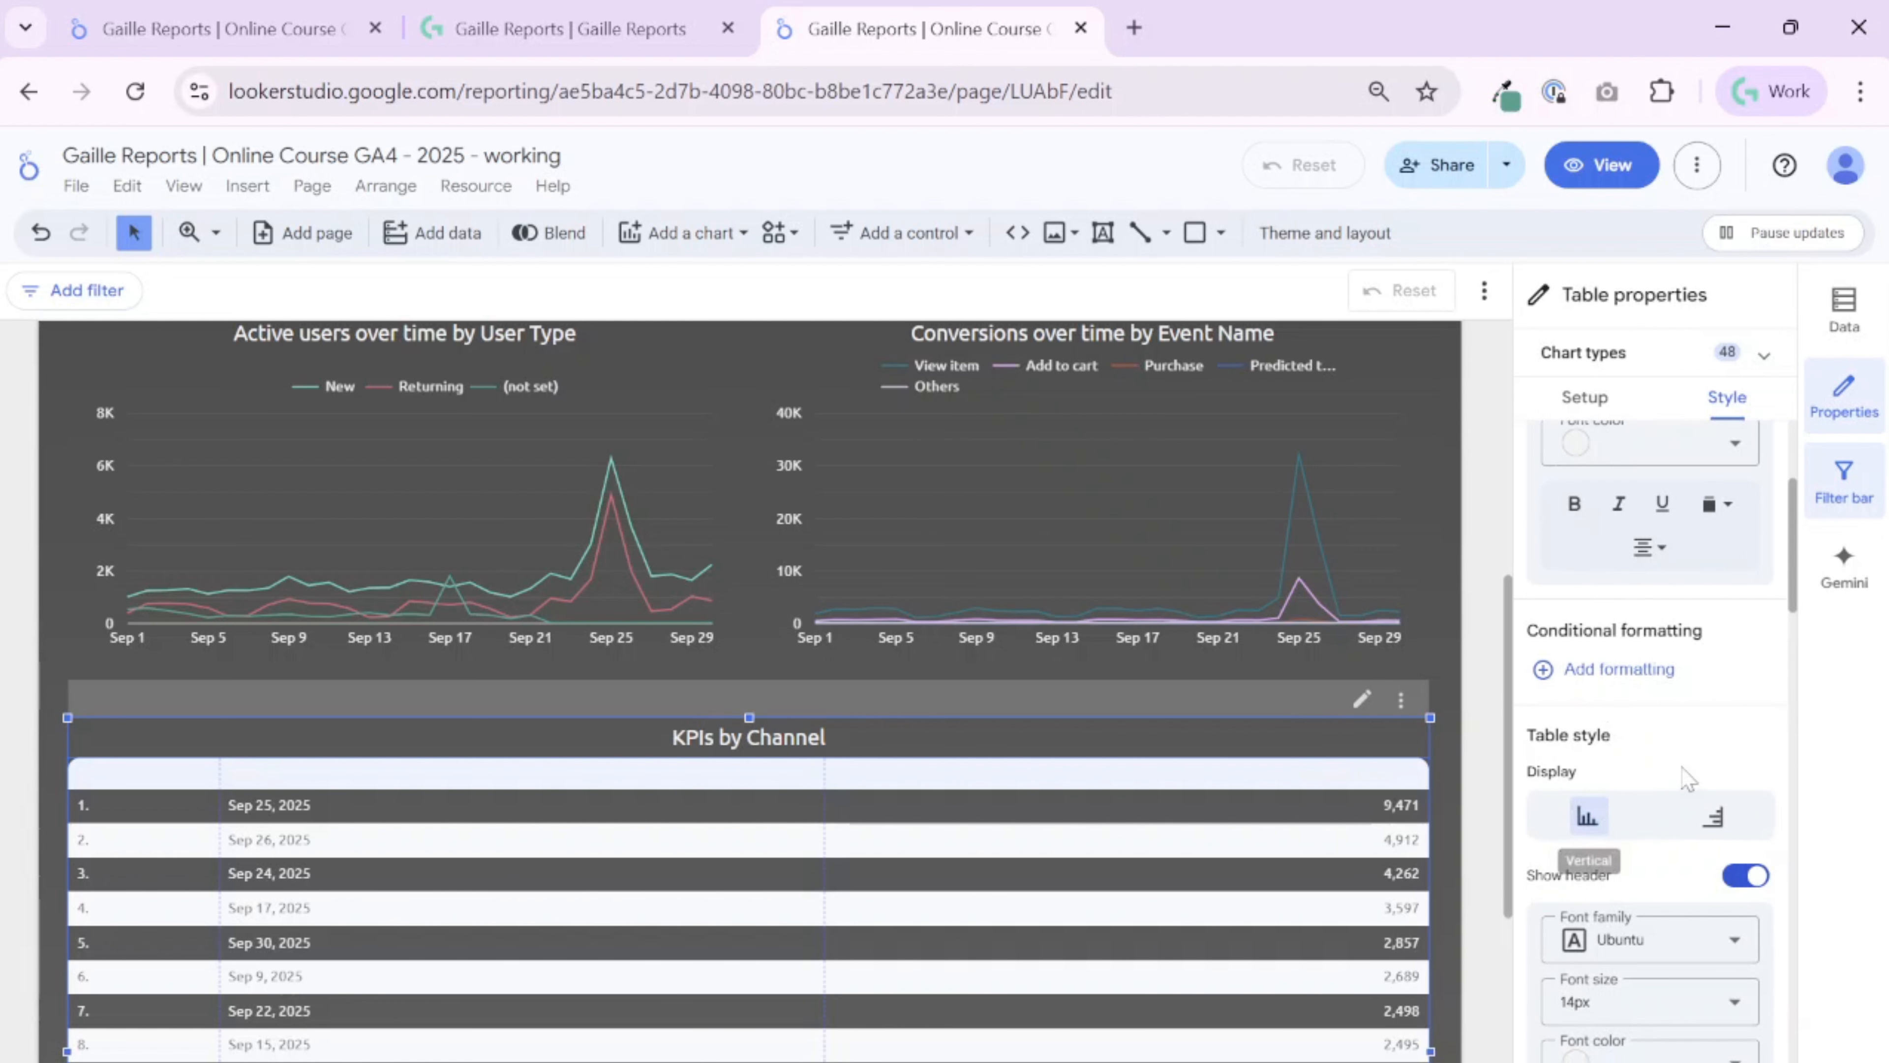
scroll(1687, 781, down, 4)
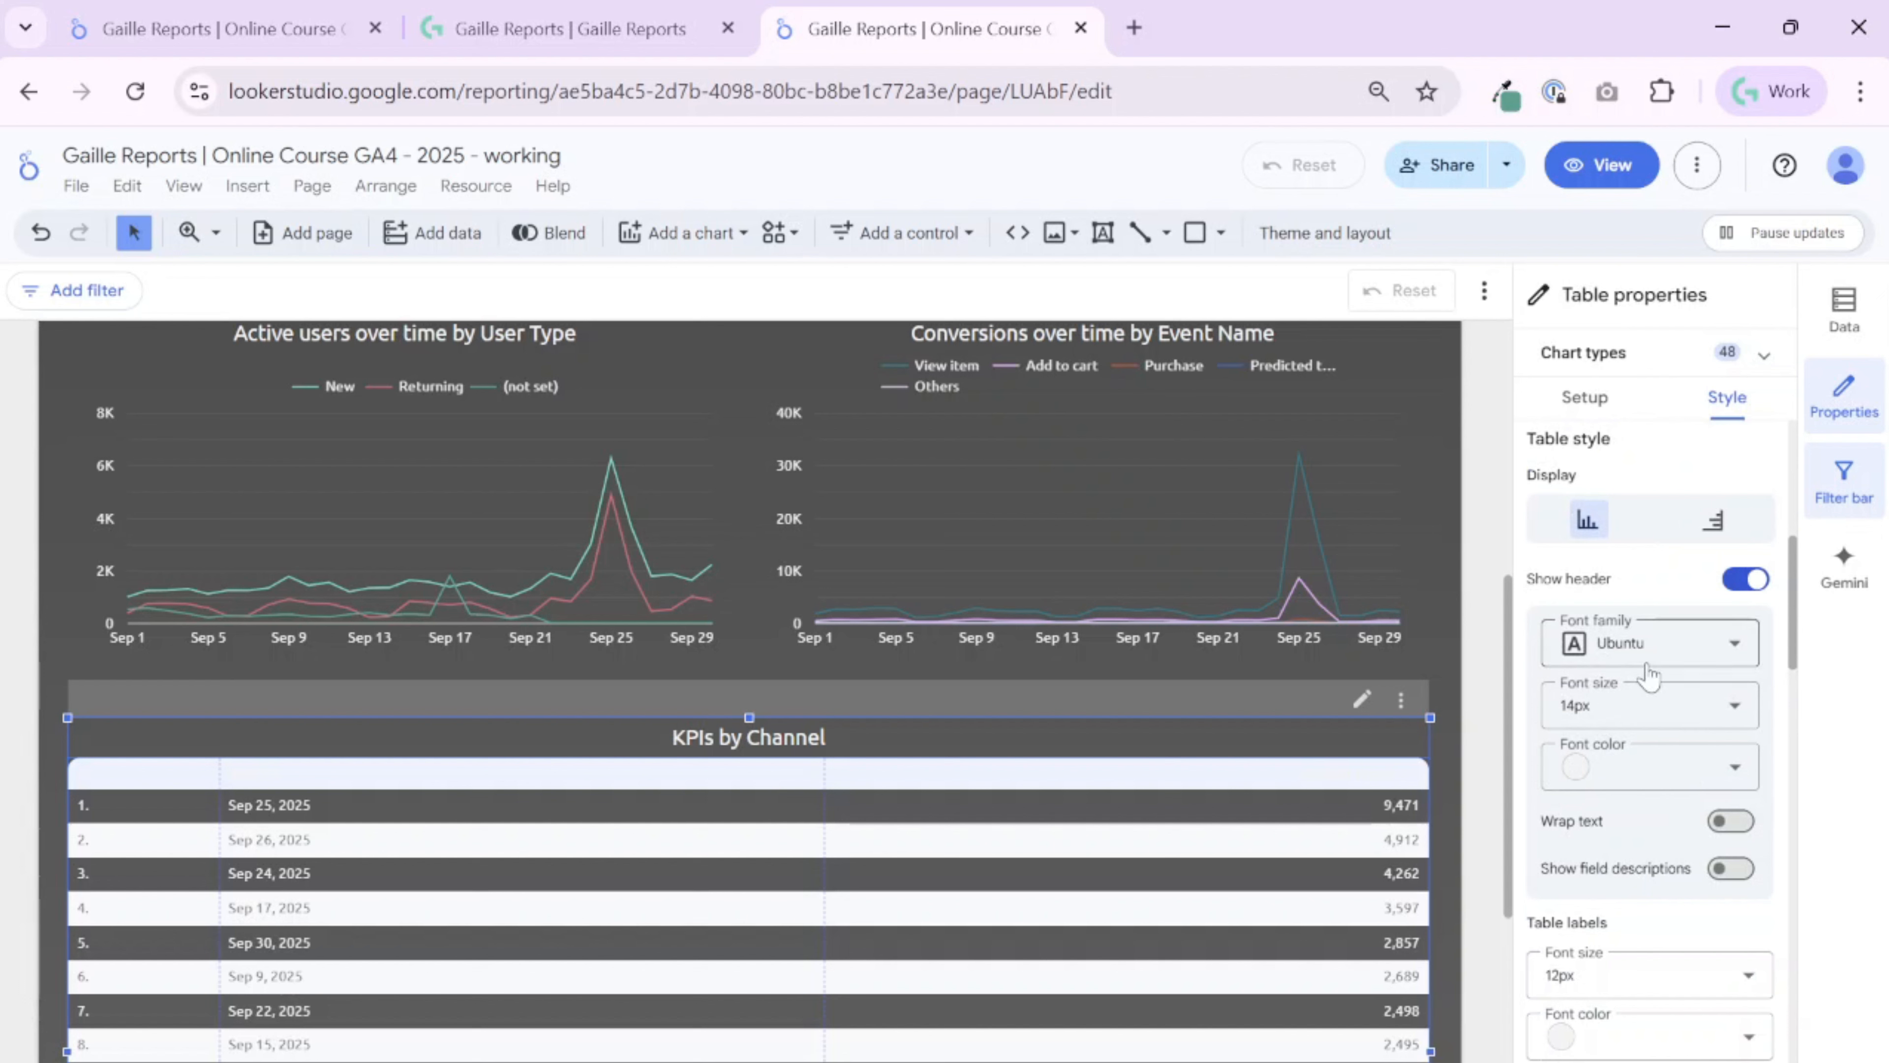
scroll(1656, 759, down, 8)
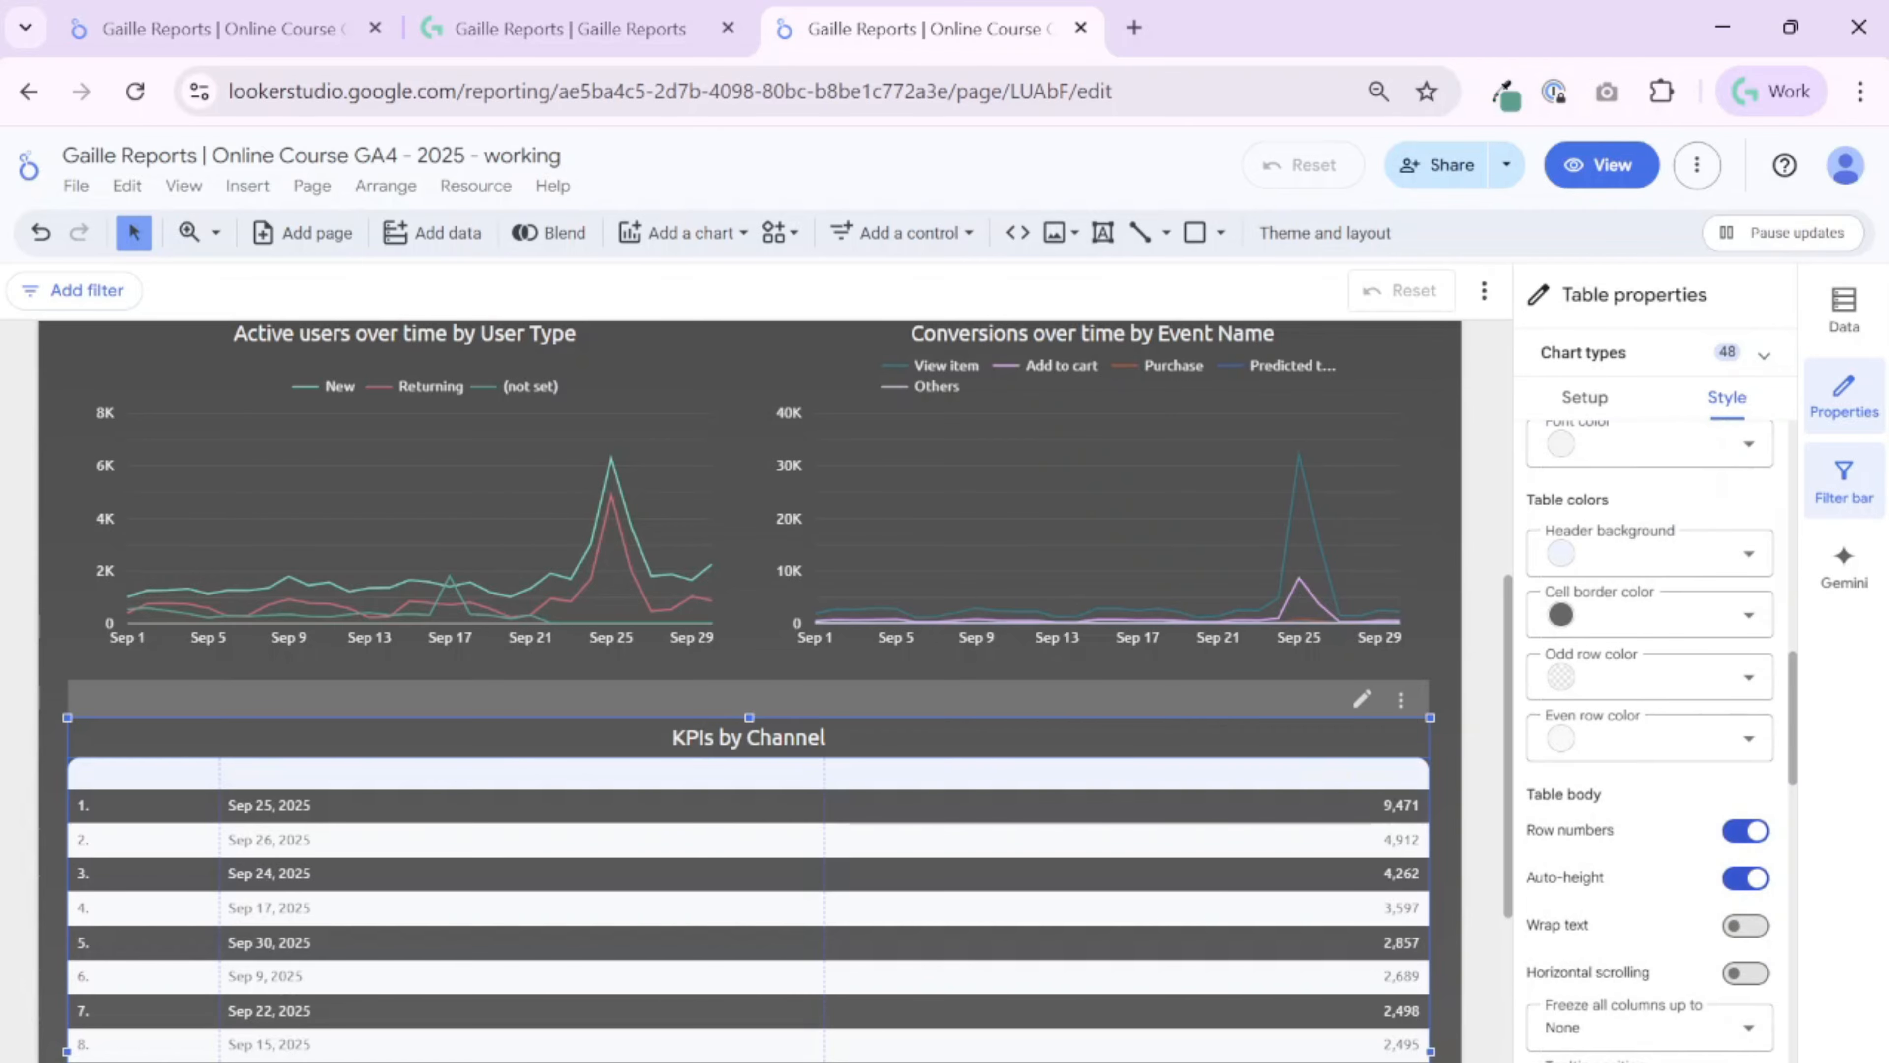
drag(1526, 505, 1666, 521)
click(1628, 574)
click(1442, 577)
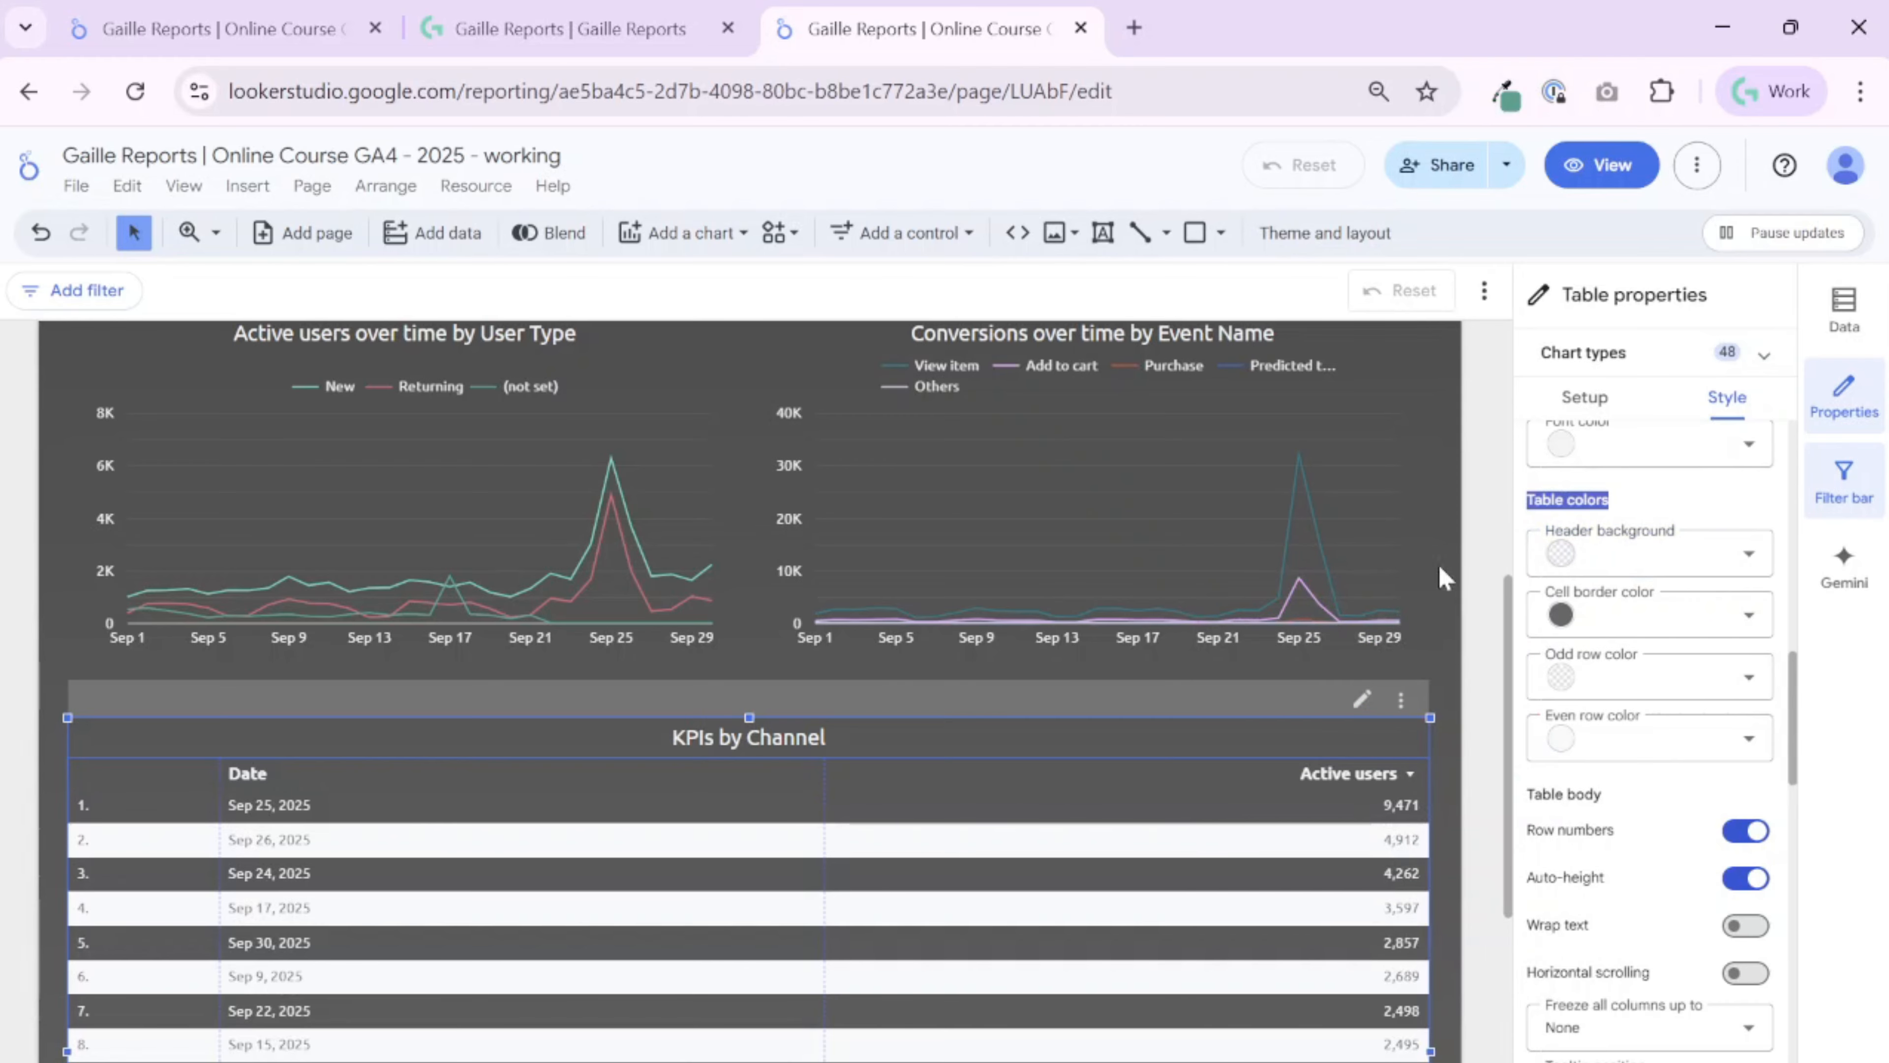
Compare with the finished report, try light gray and mint green header backgrounds on the KPIs by Channel table, and restore the transparent header background
click(325, 12)
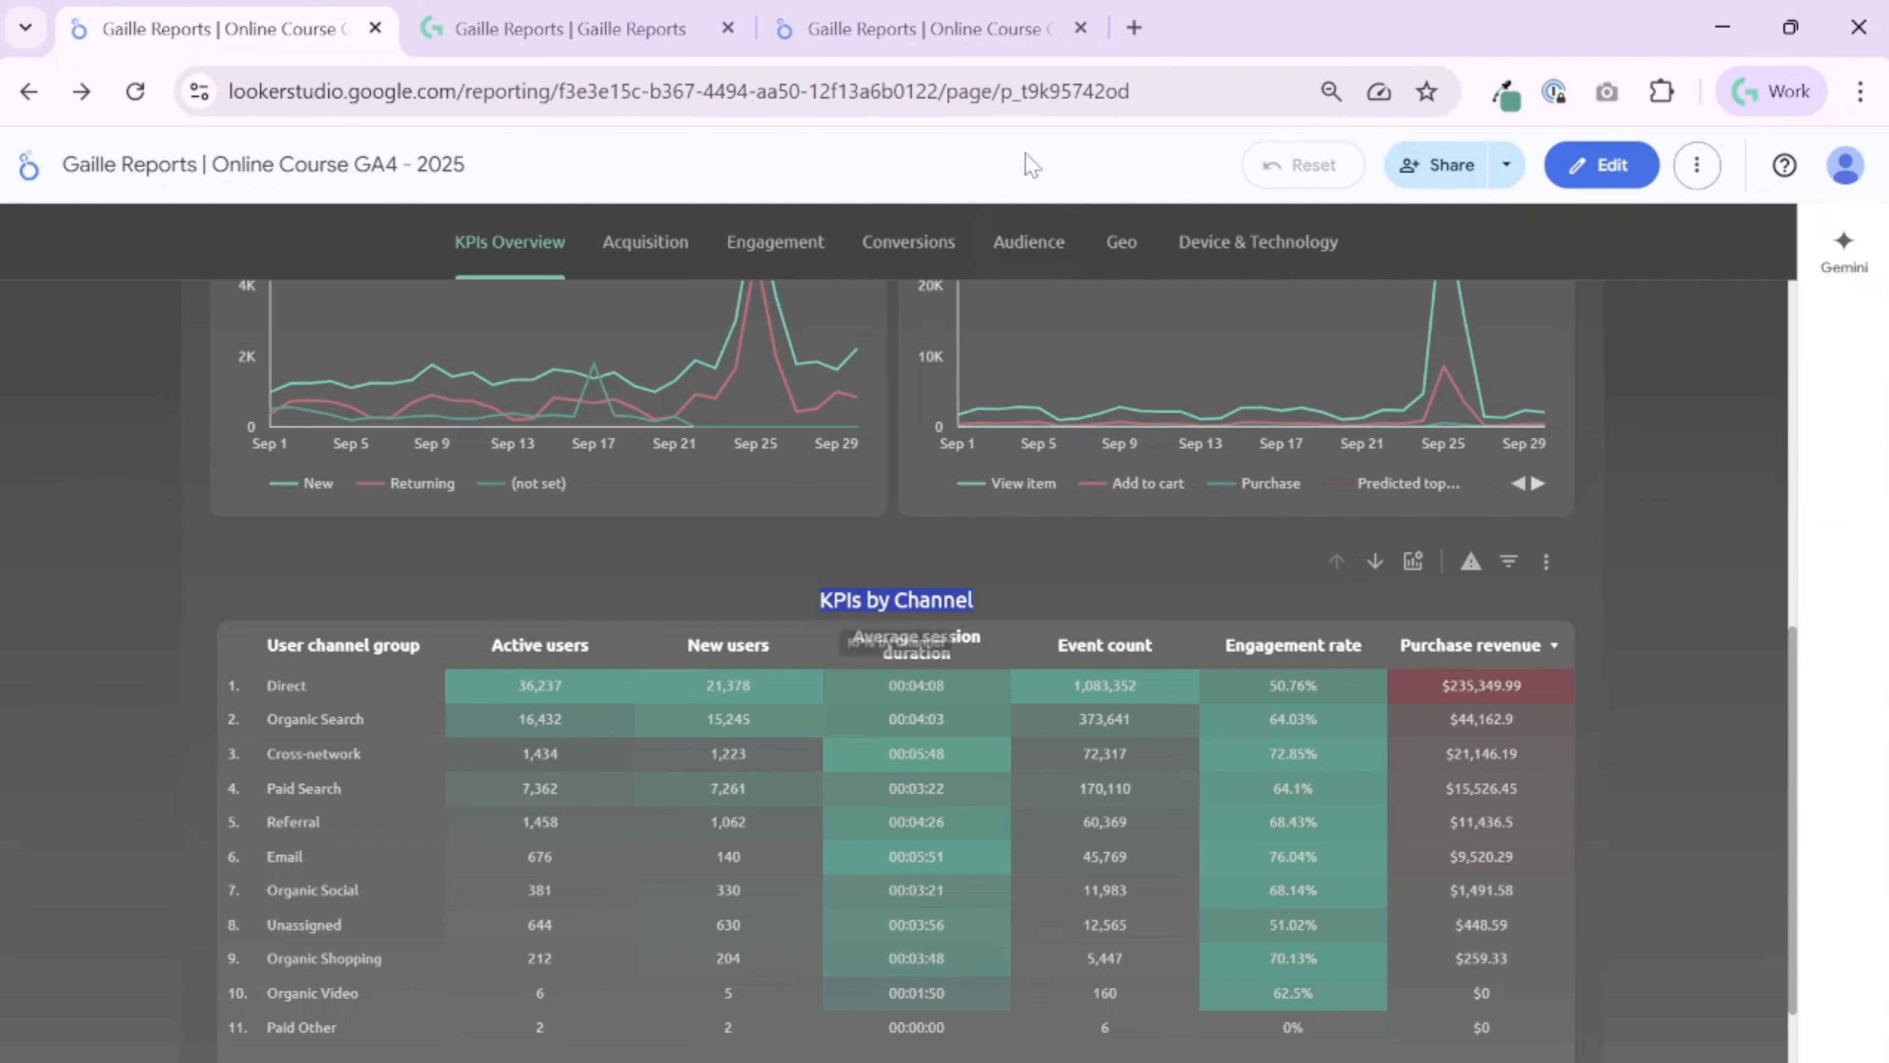
click(923, 28)
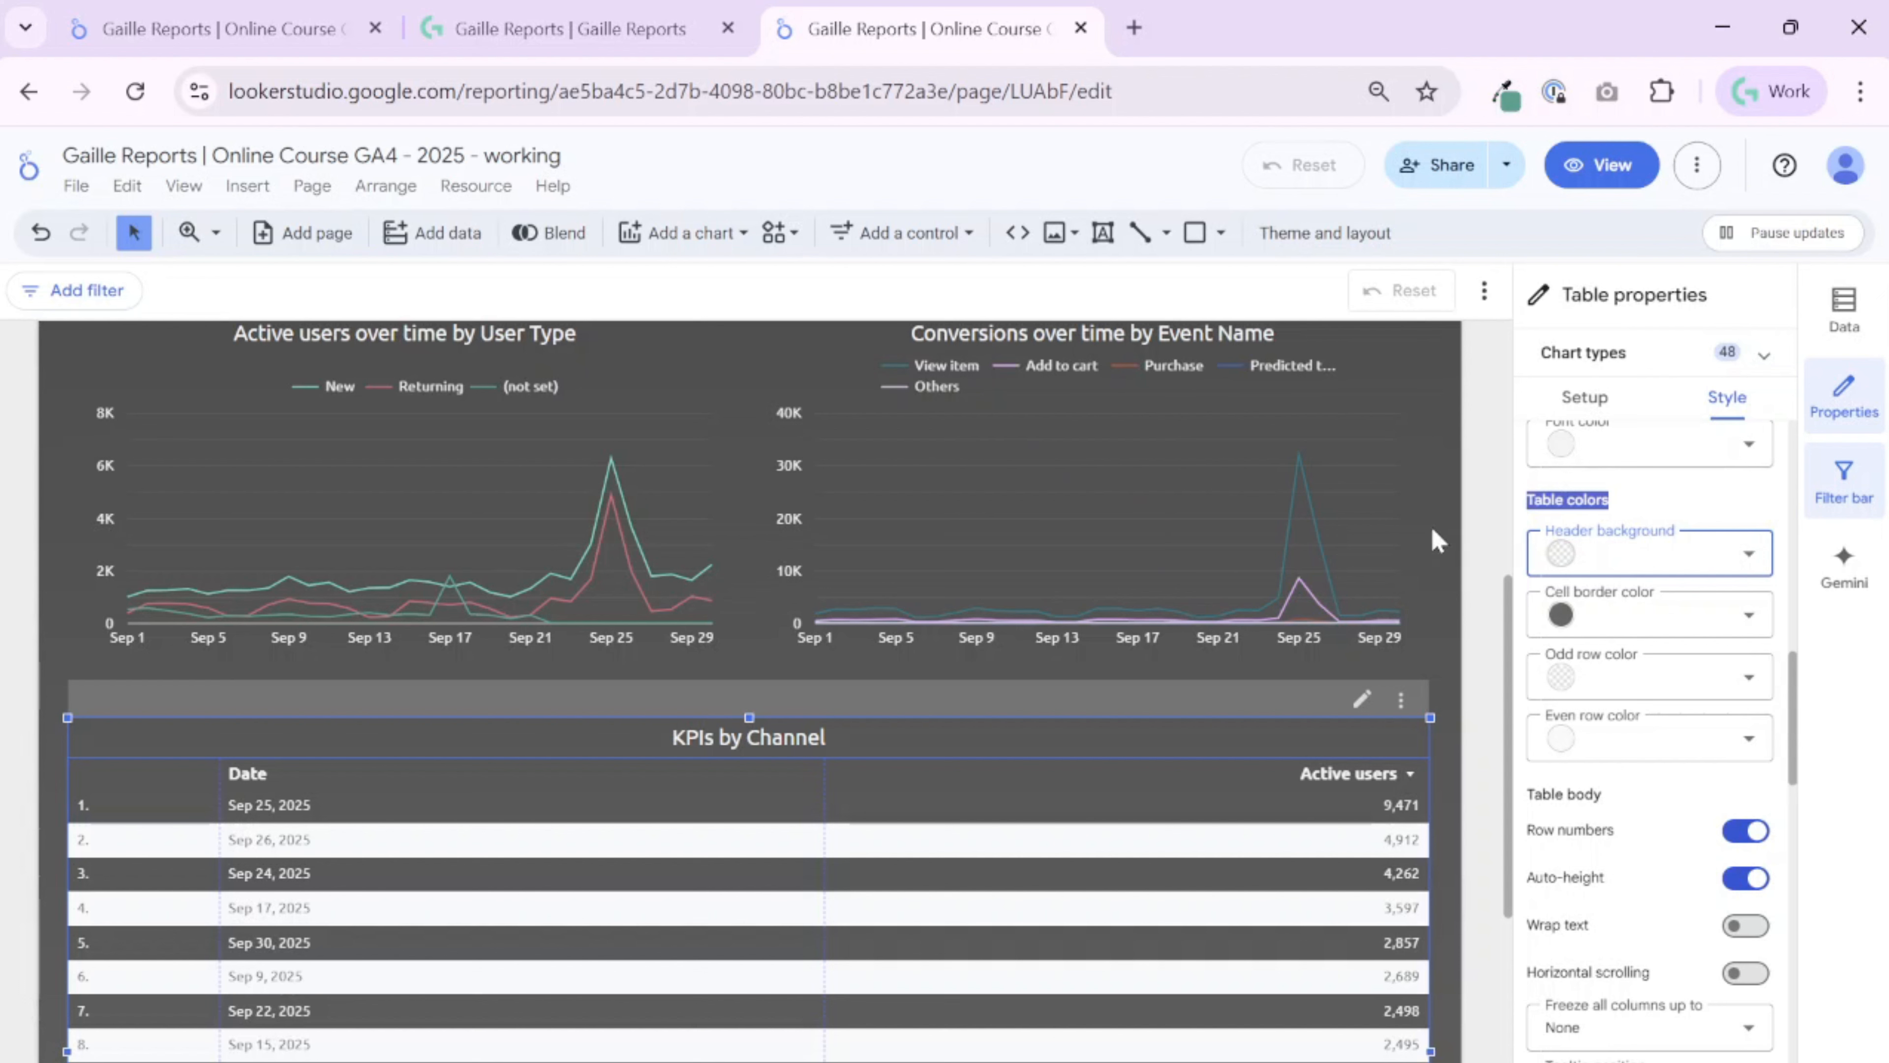
click(1616, 554)
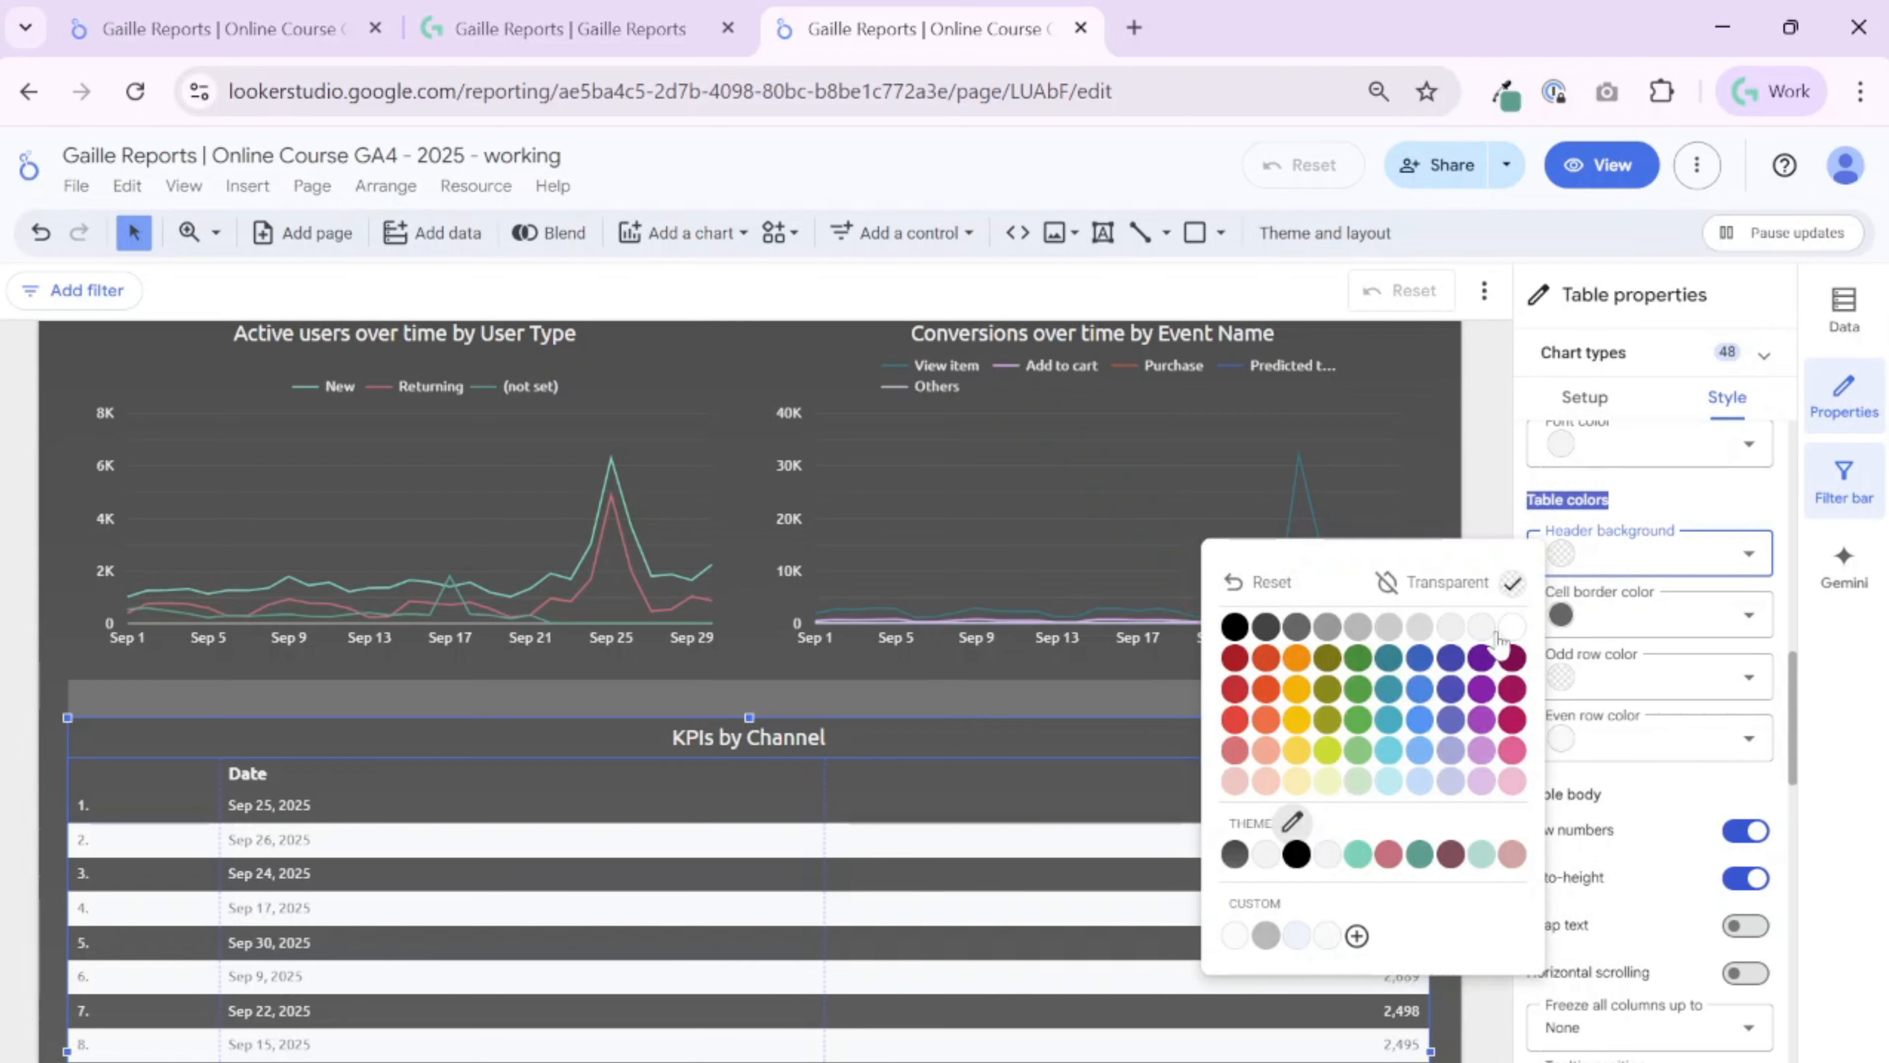
click(1416, 644)
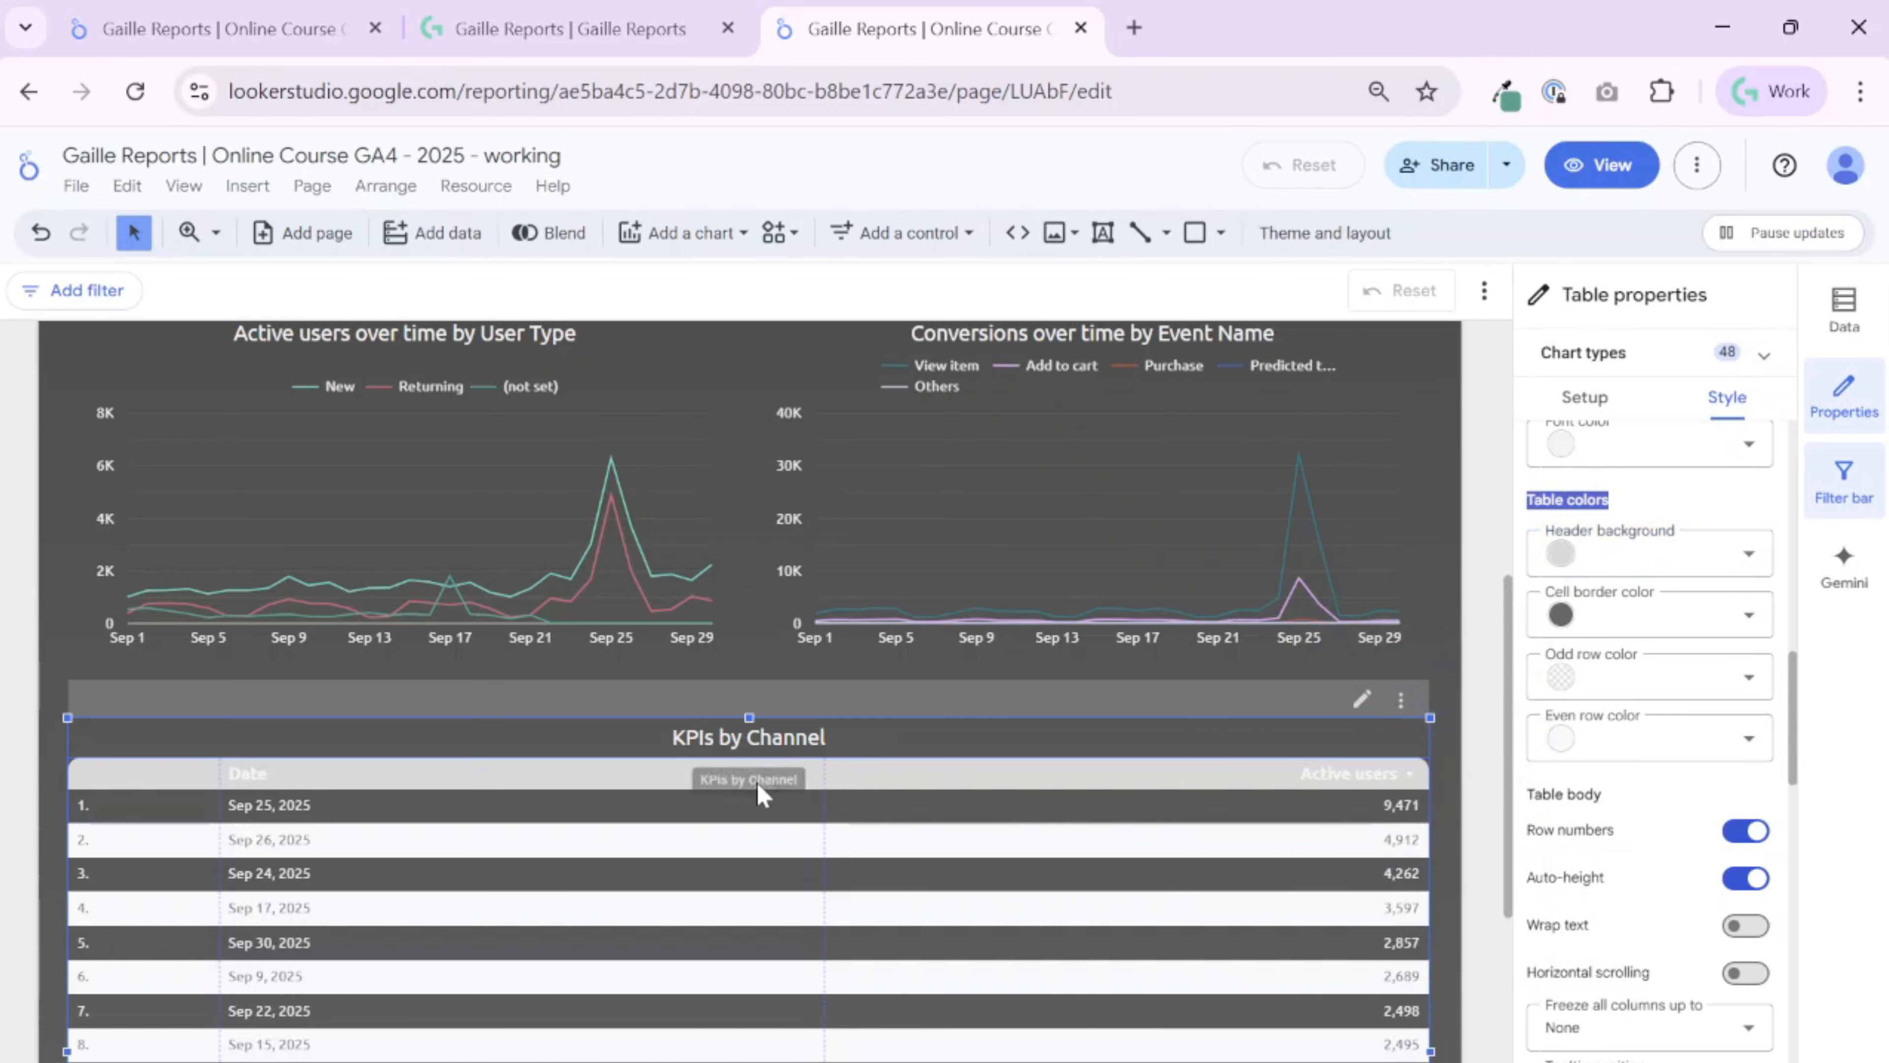
click(1690, 547)
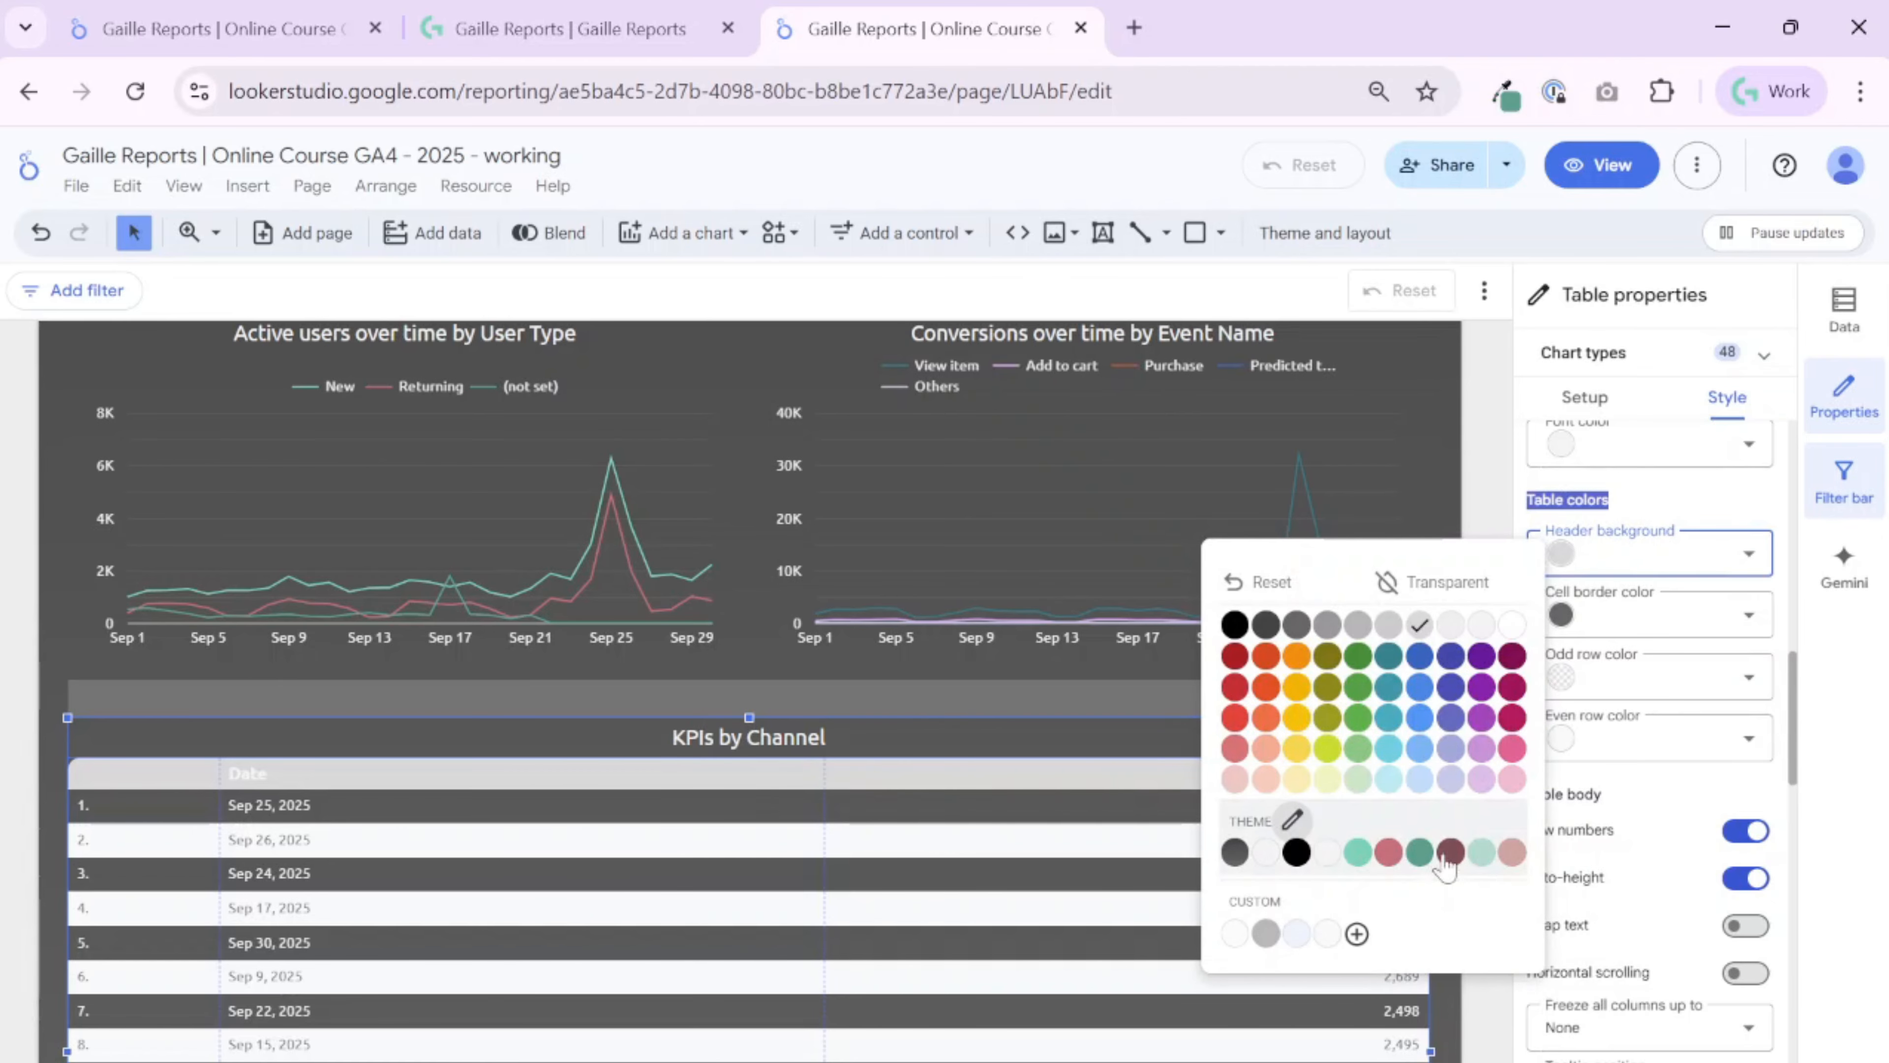
click(1371, 867)
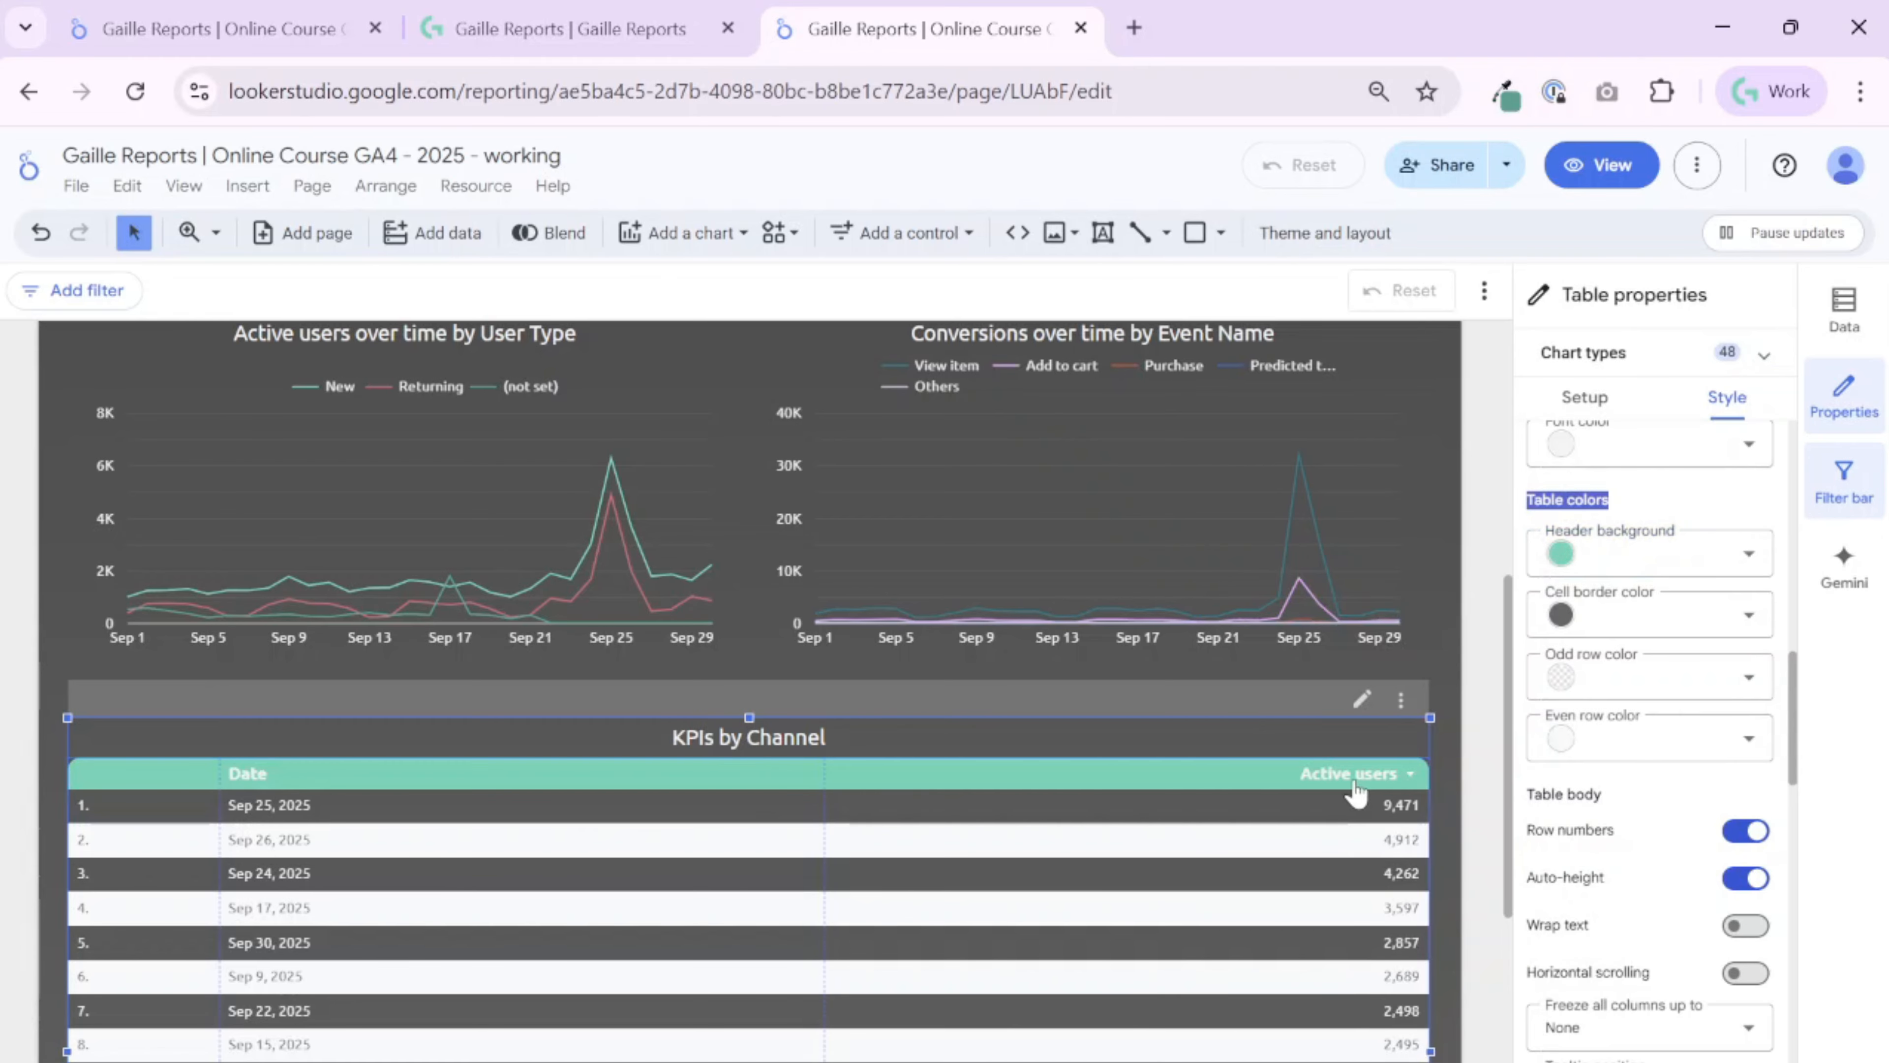
scroll(1368, 774, up, 6)
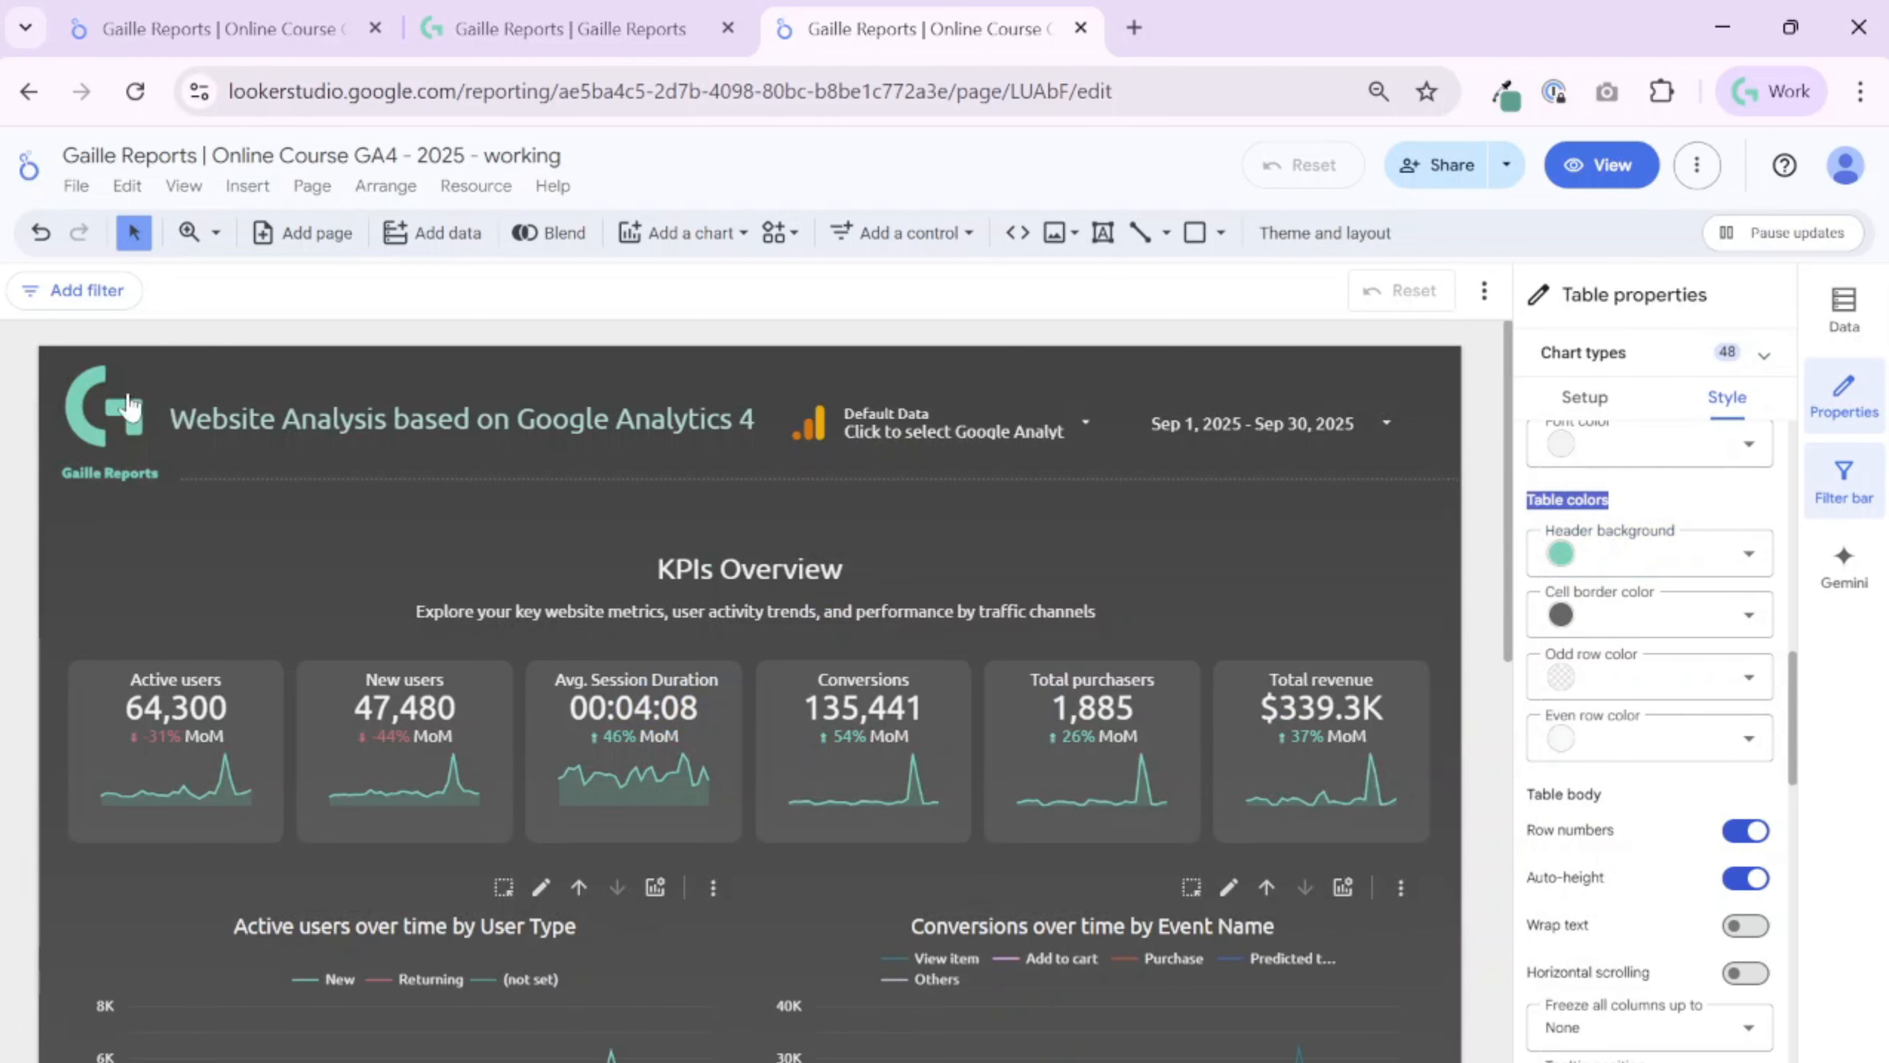
scroll(334, 569, down, 1)
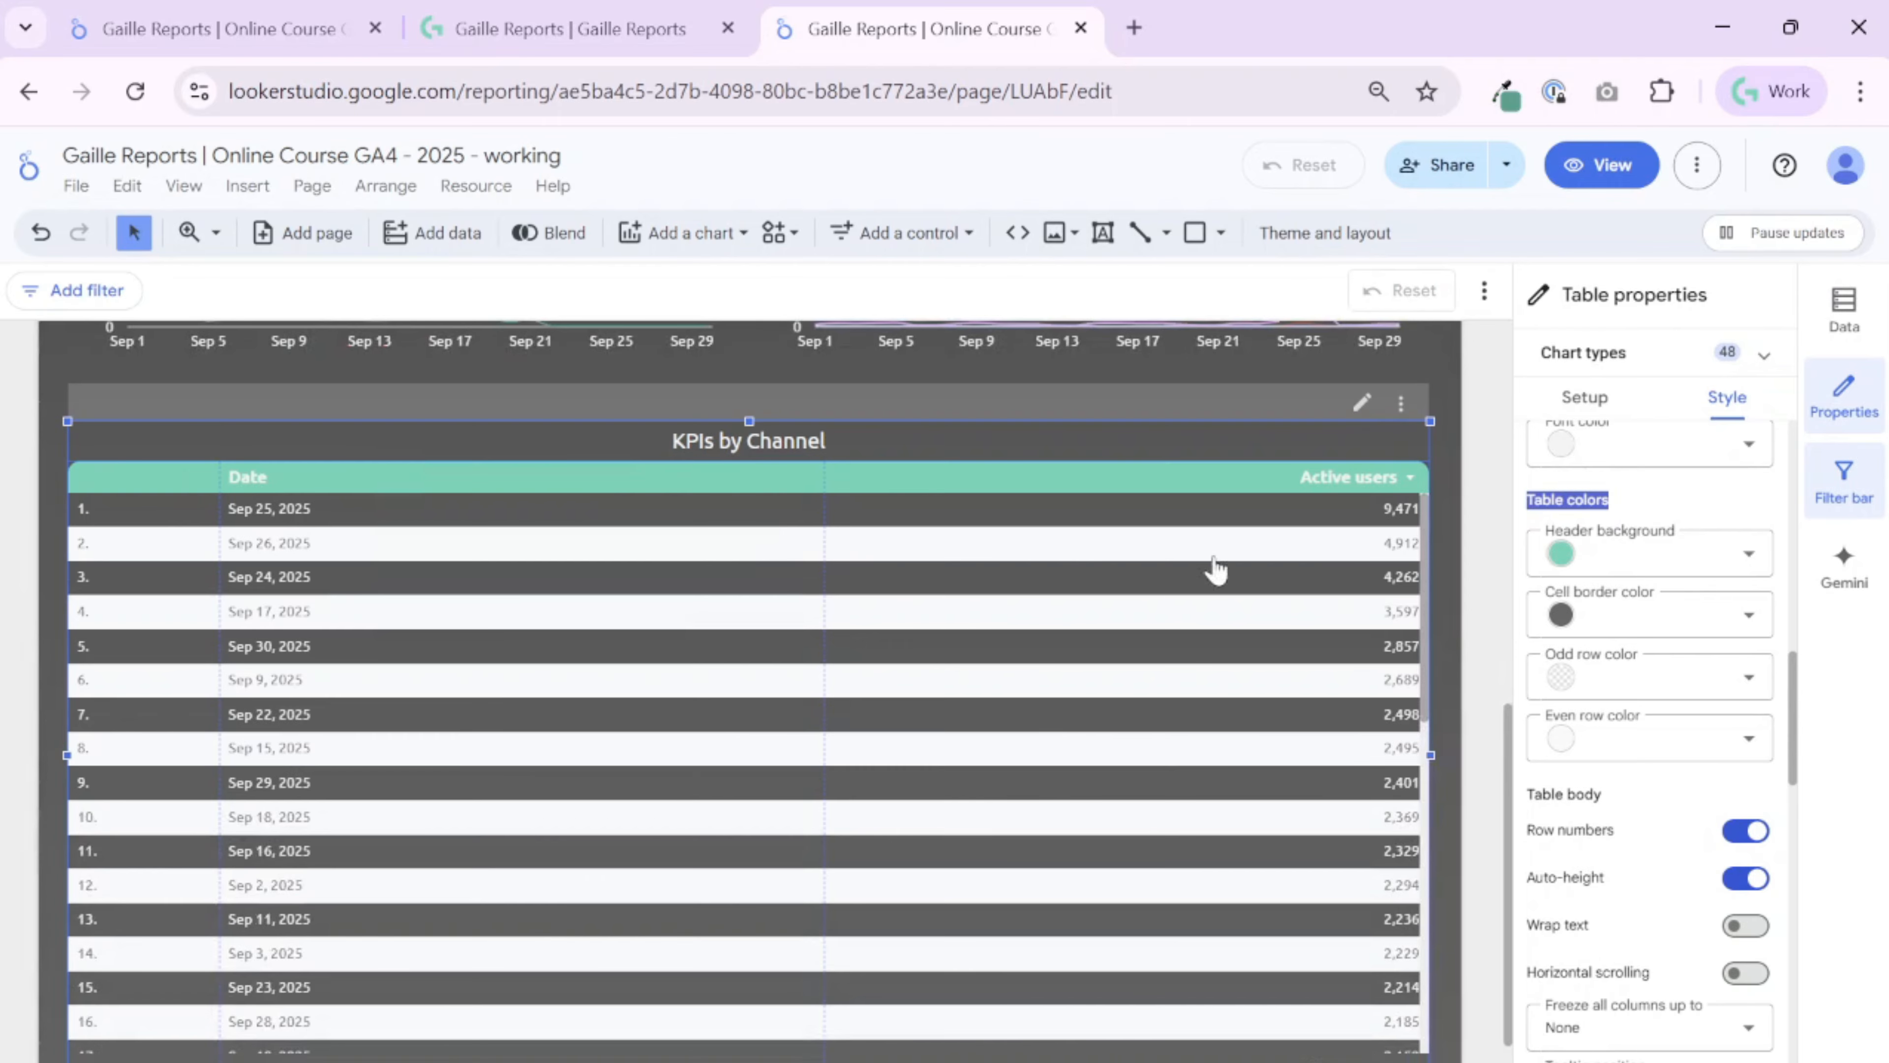
scroll(1452, 603, up, 2)
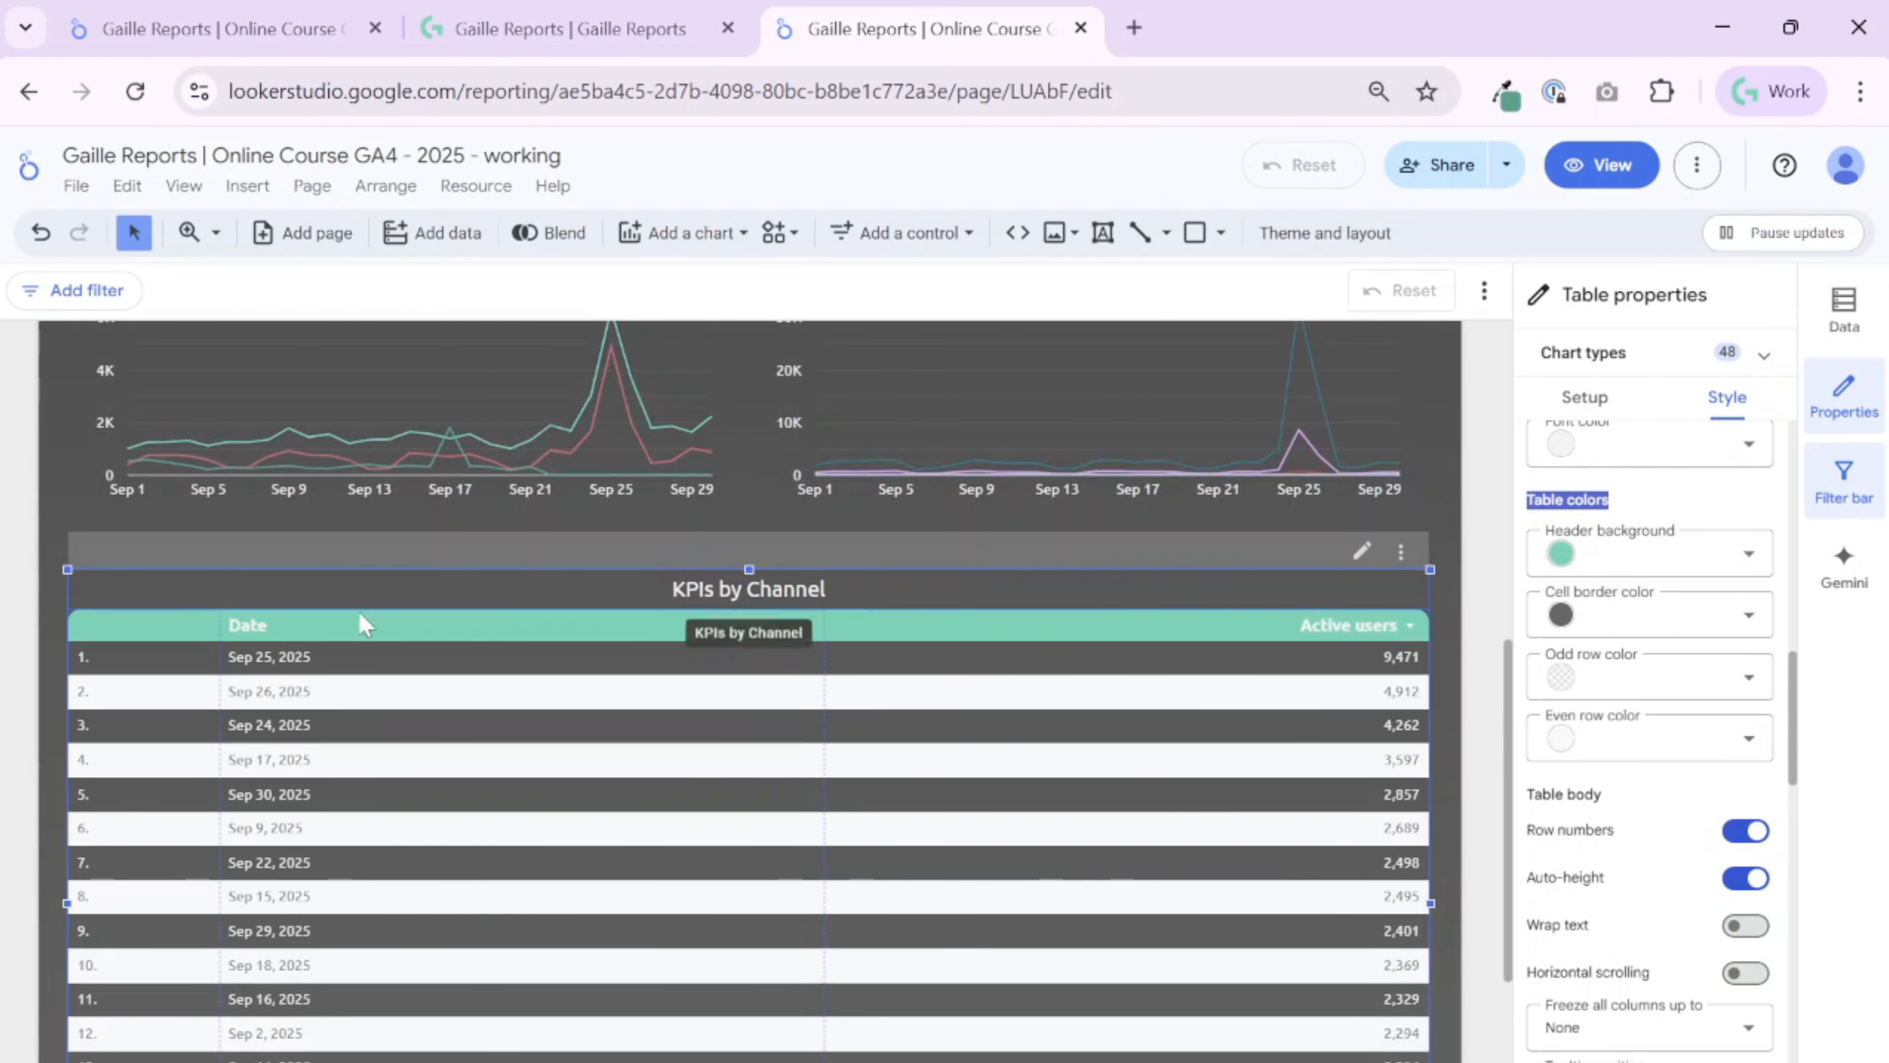
click(1666, 559)
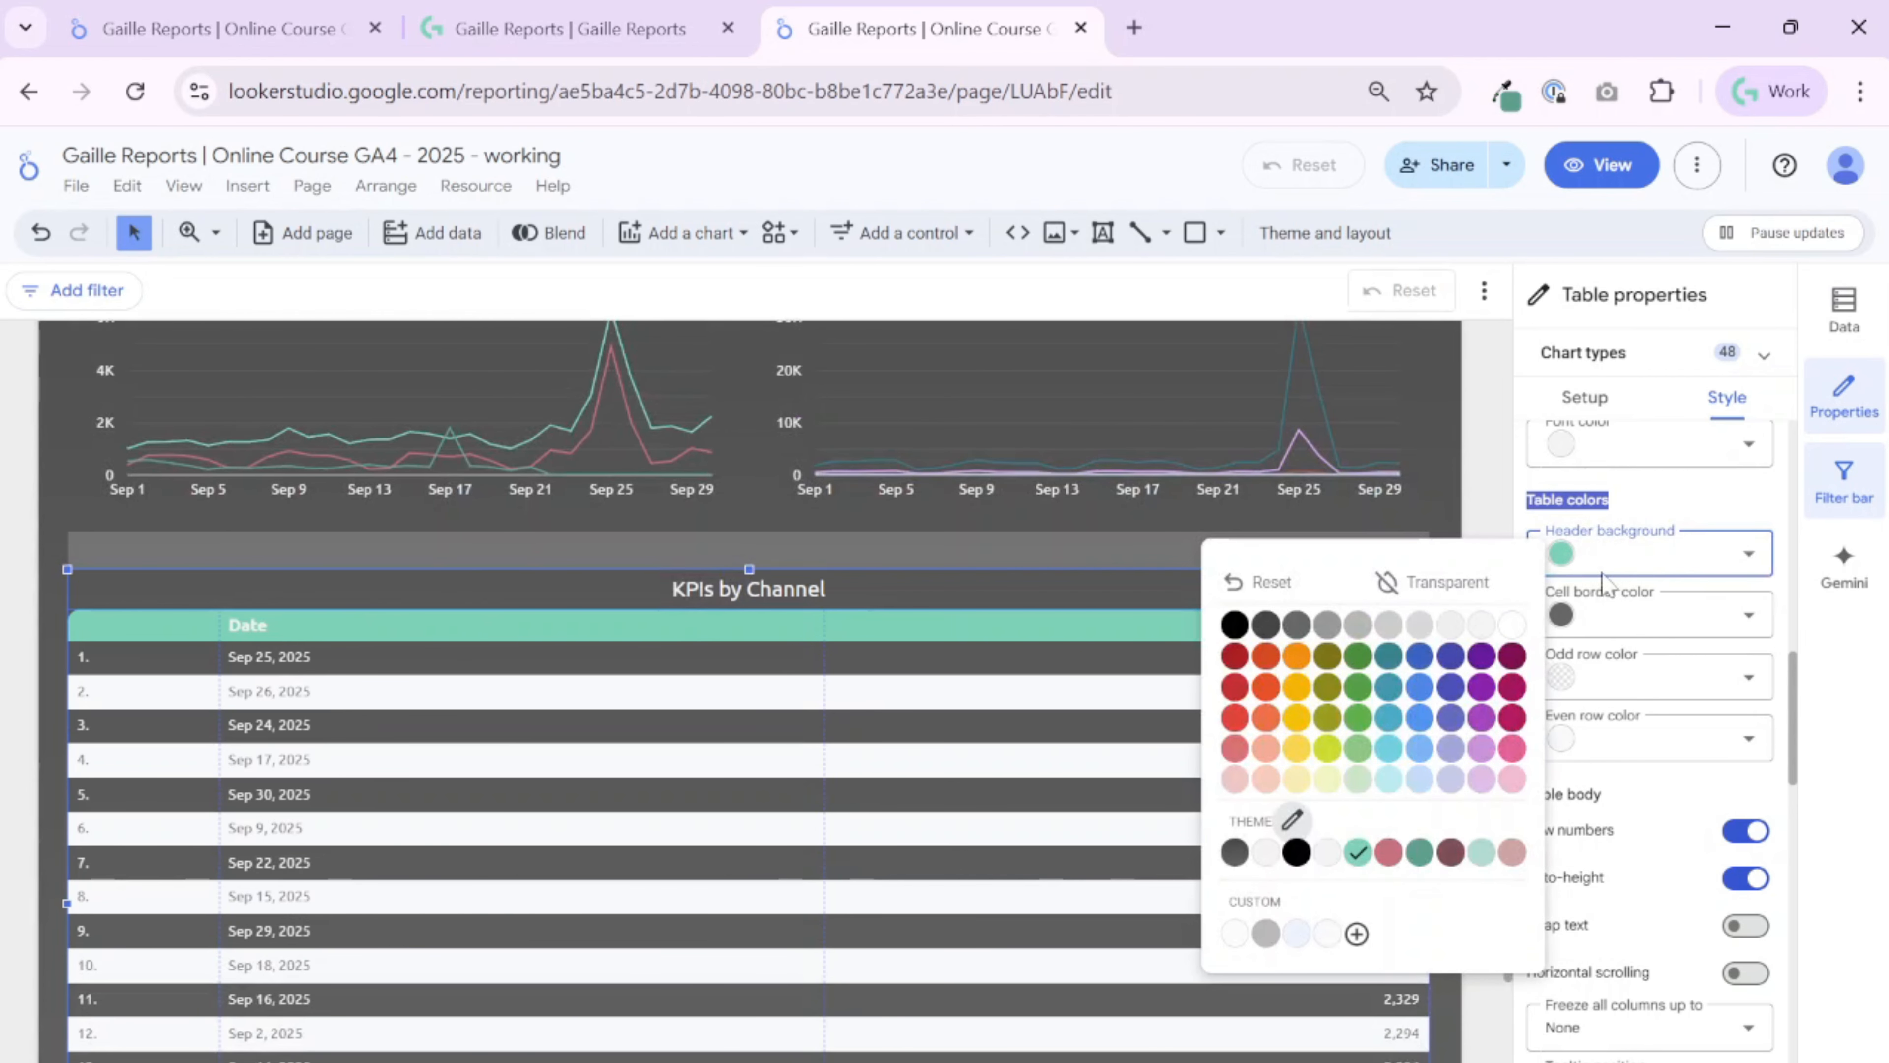
click(1442, 582)
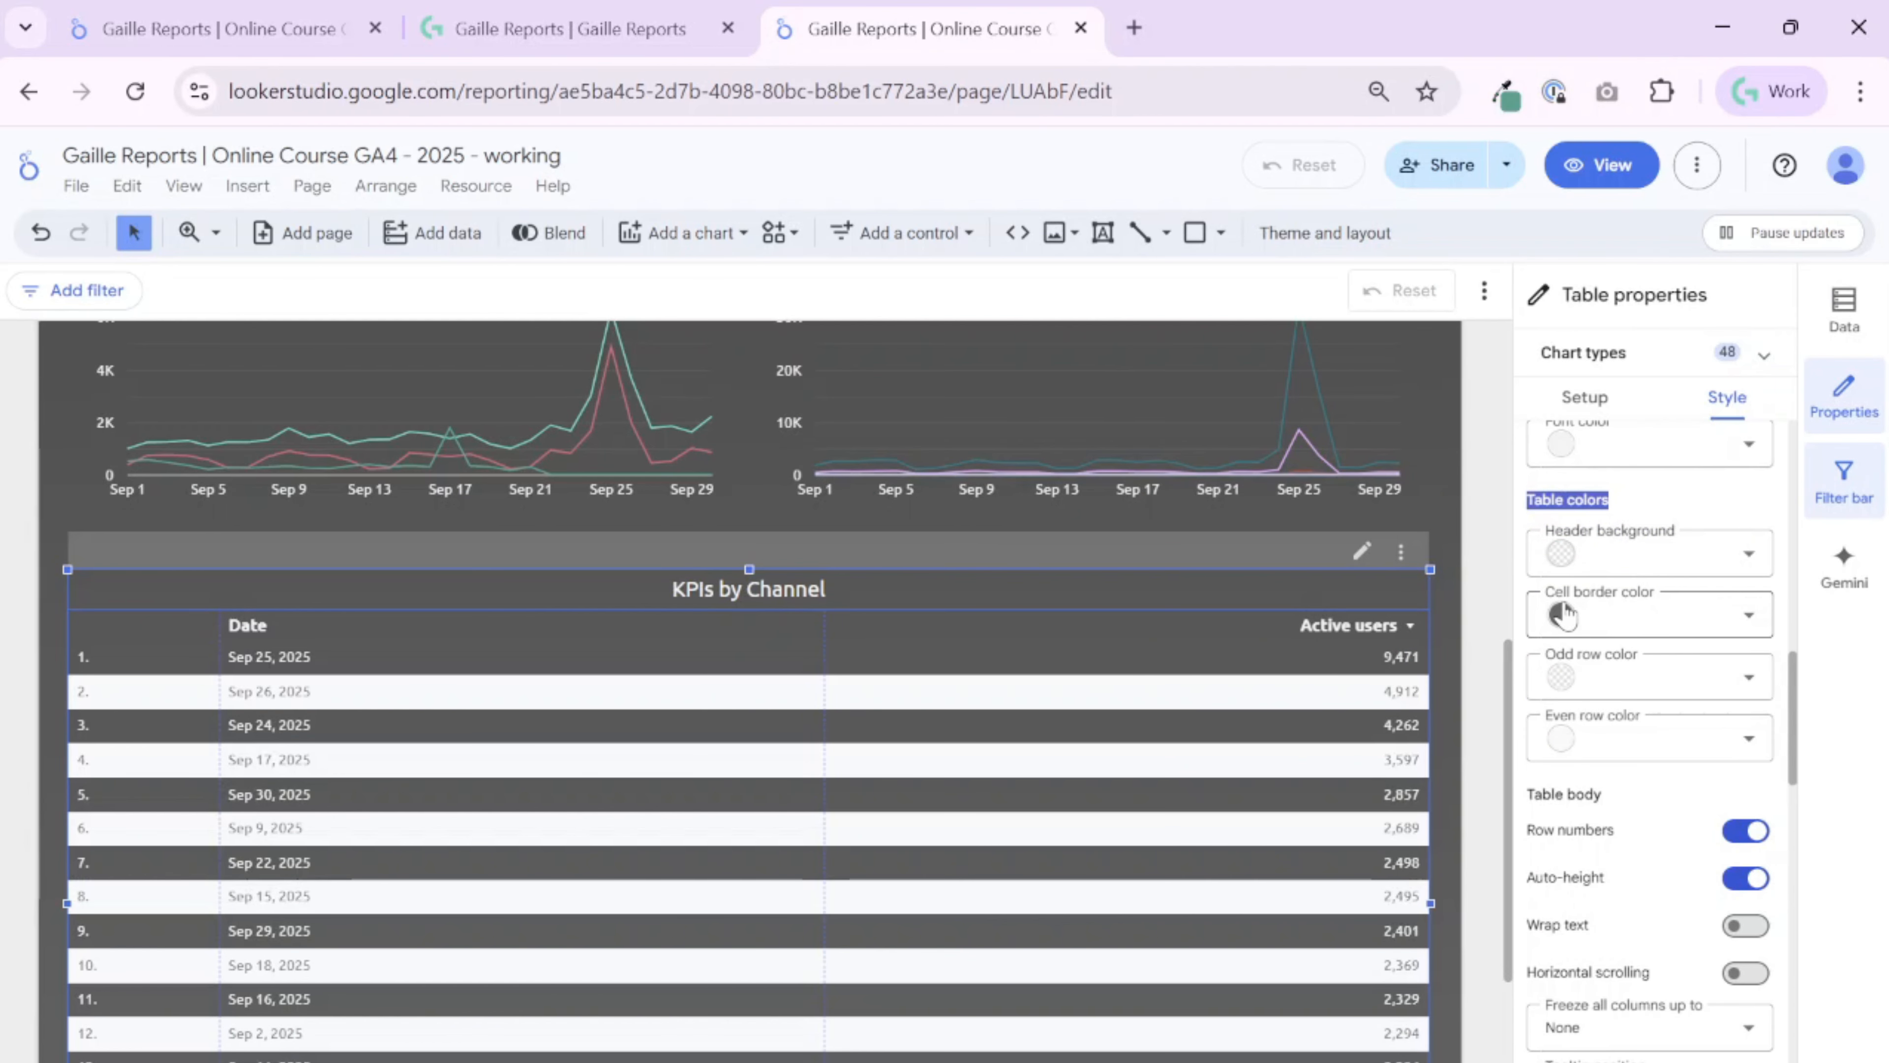
Try purple as the cell border color of the KPIs by Channel table and inspect the table deselected
click(1664, 613)
click(1480, 748)
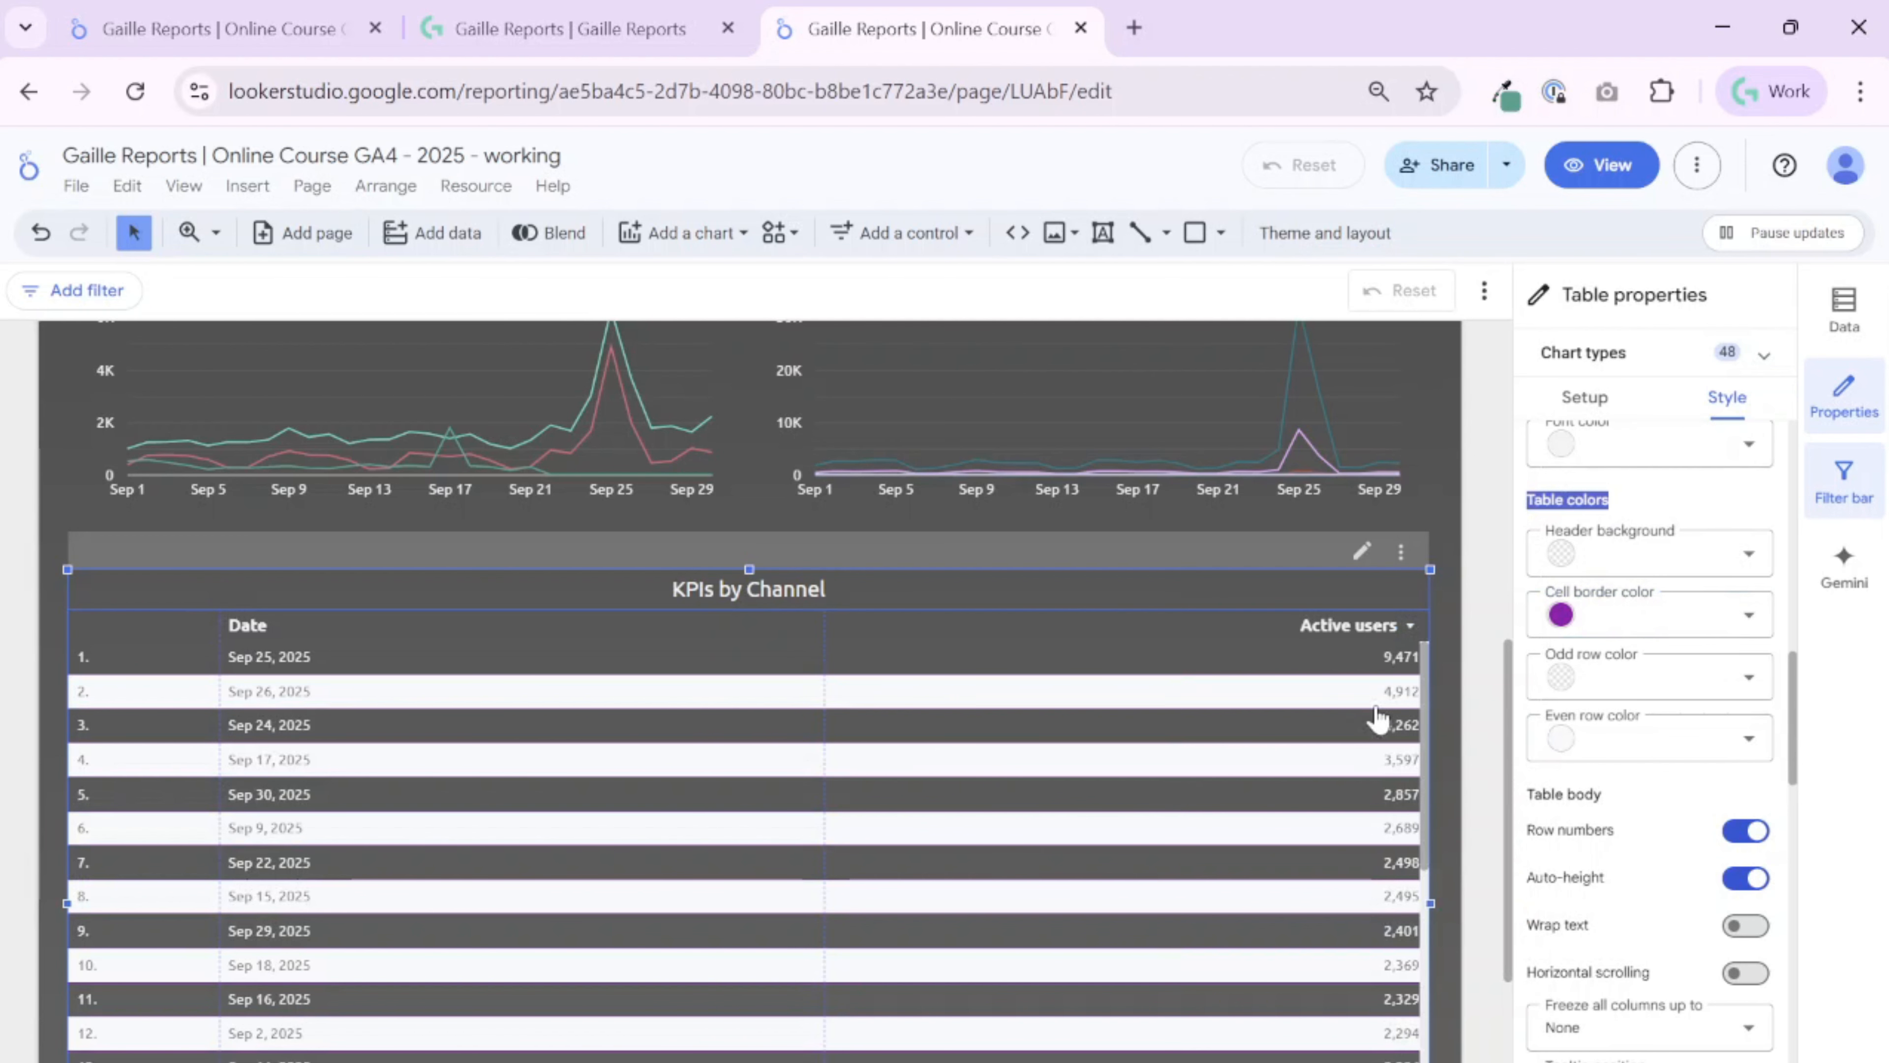
click(1476, 592)
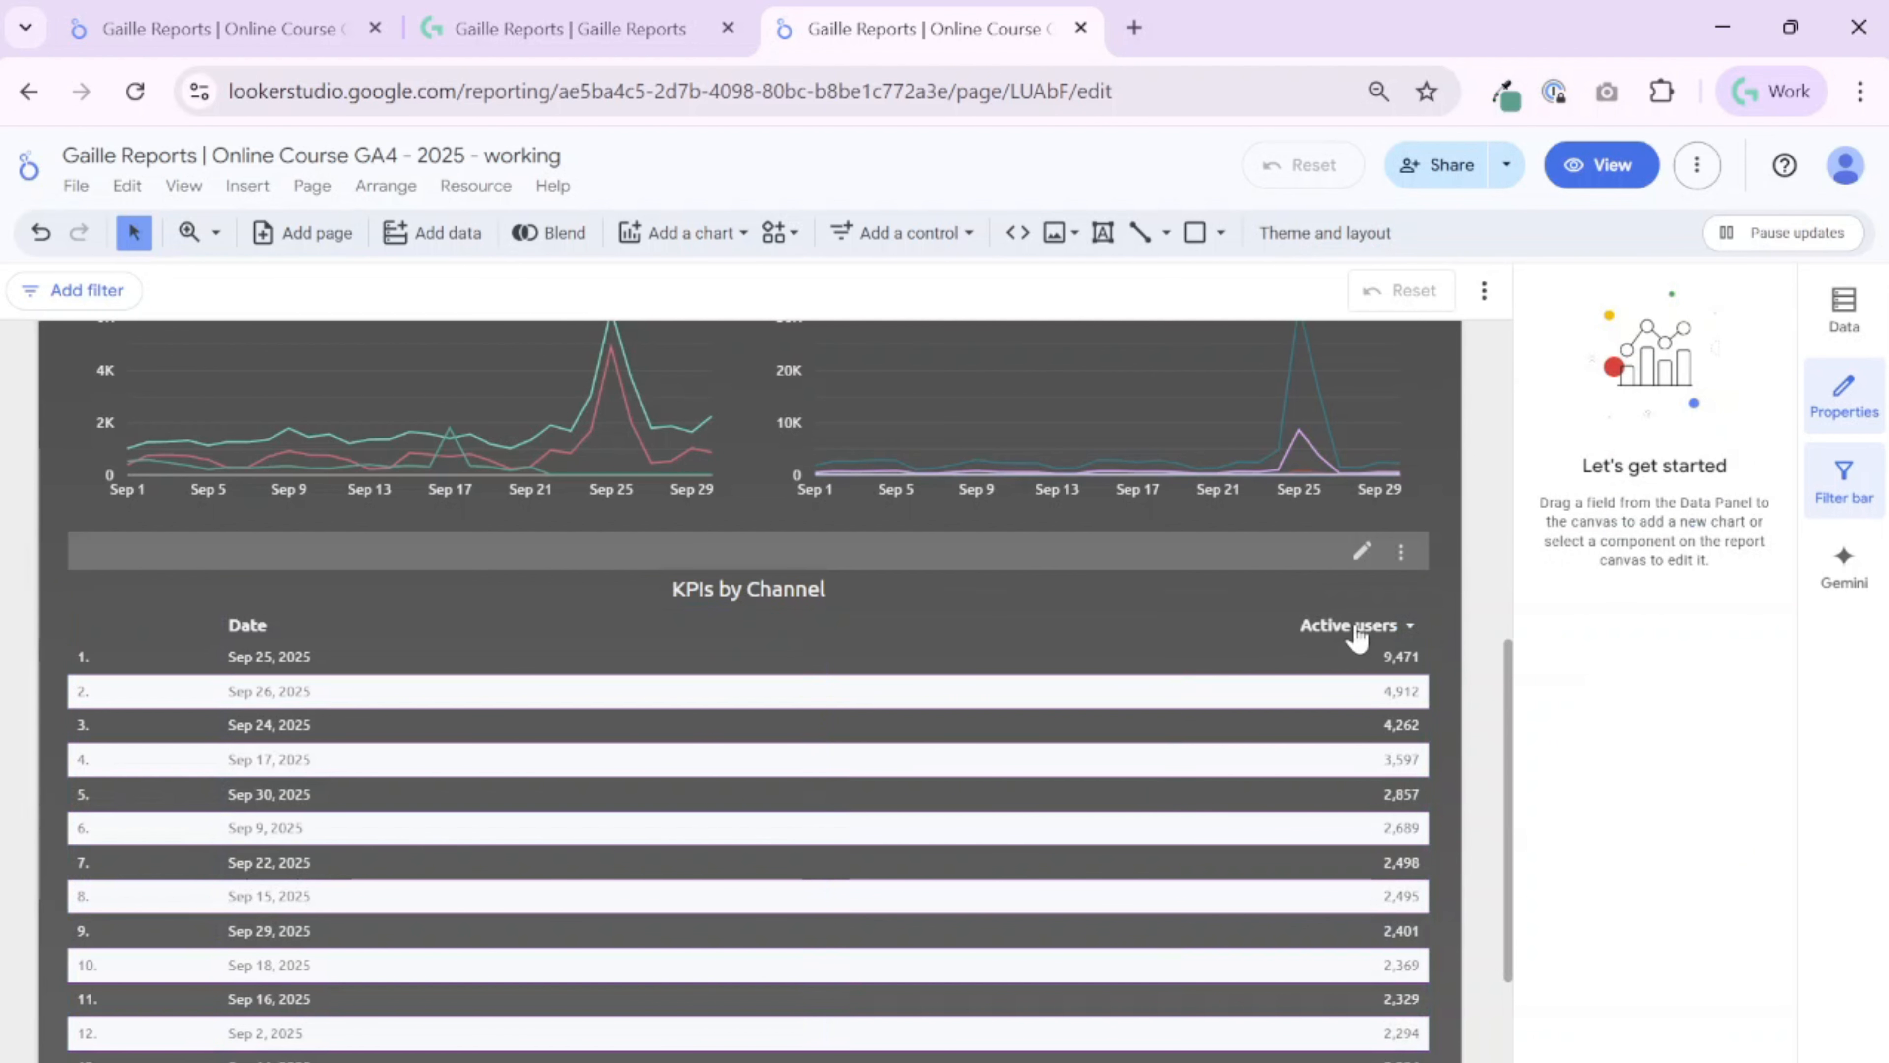
click(1242, 636)
scroll(1682, 699, down, 10)
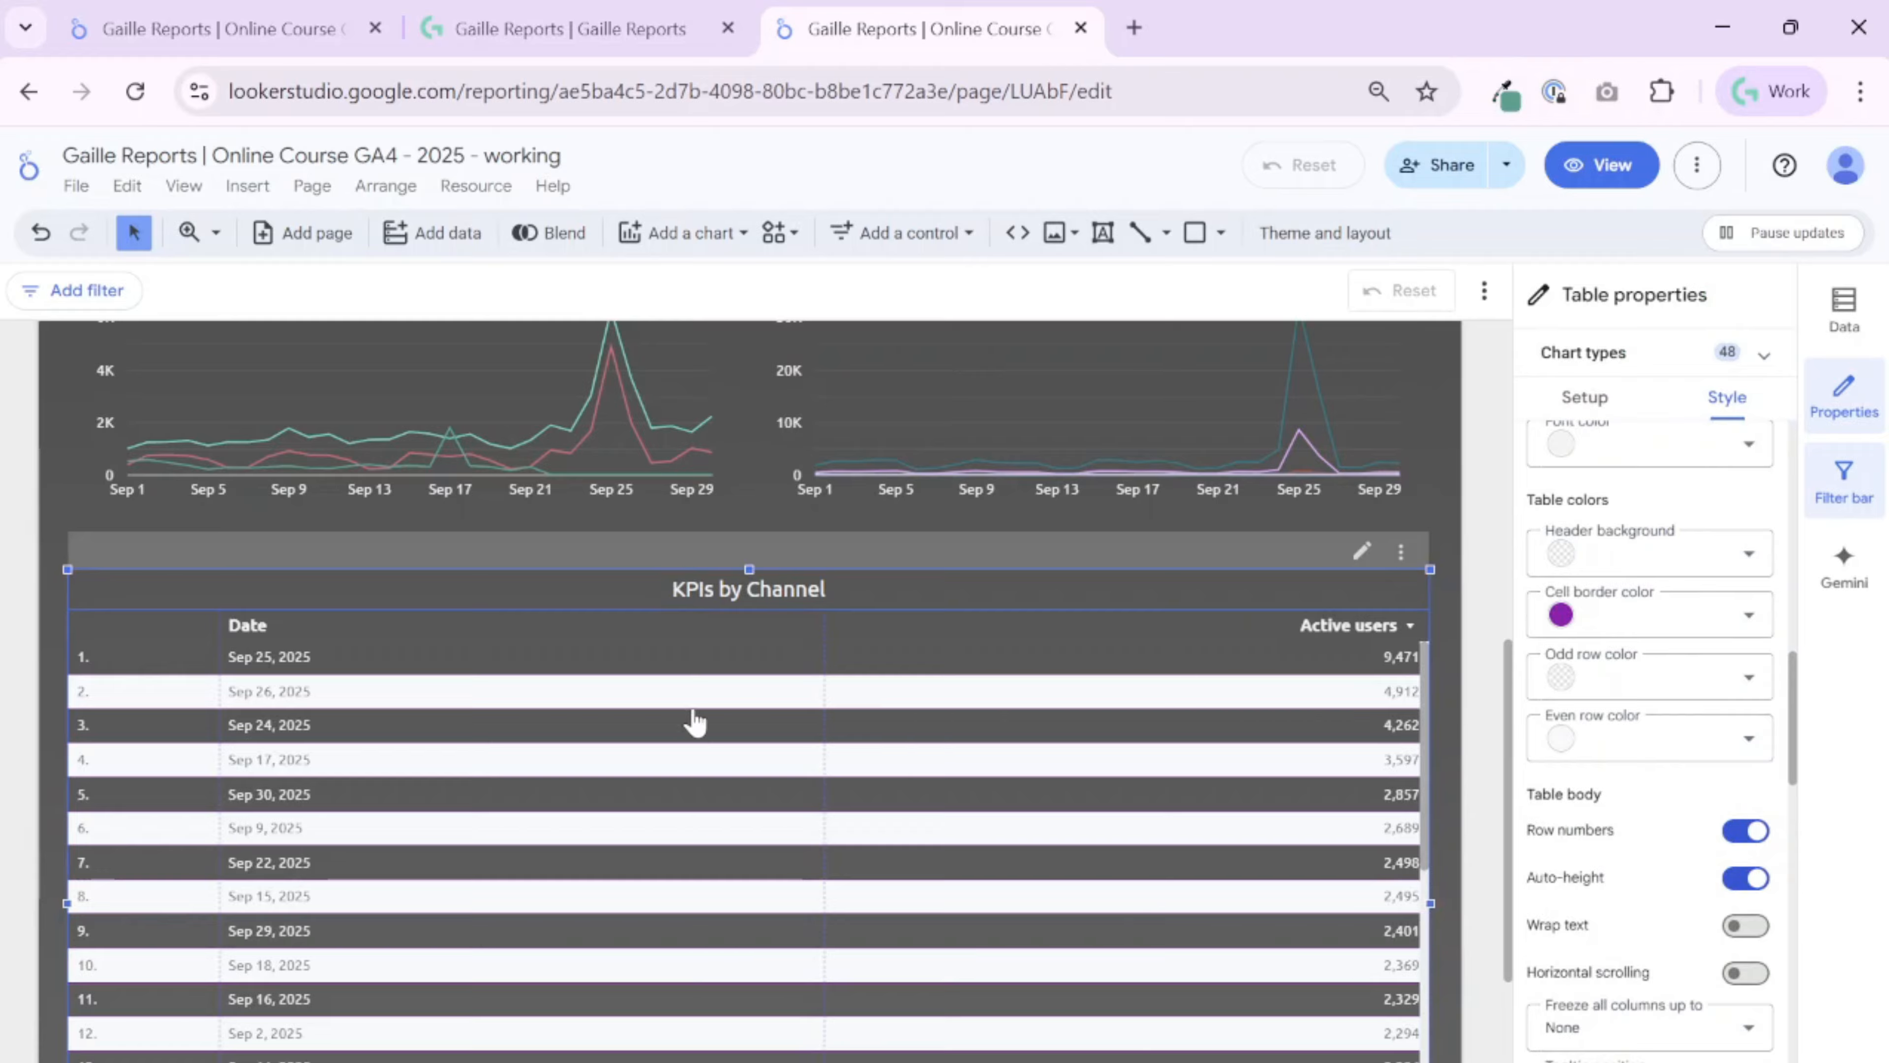
Set the even row color of the KPIs by Channel table to transparent and check the table deselected
click(1636, 748)
click(1405, 726)
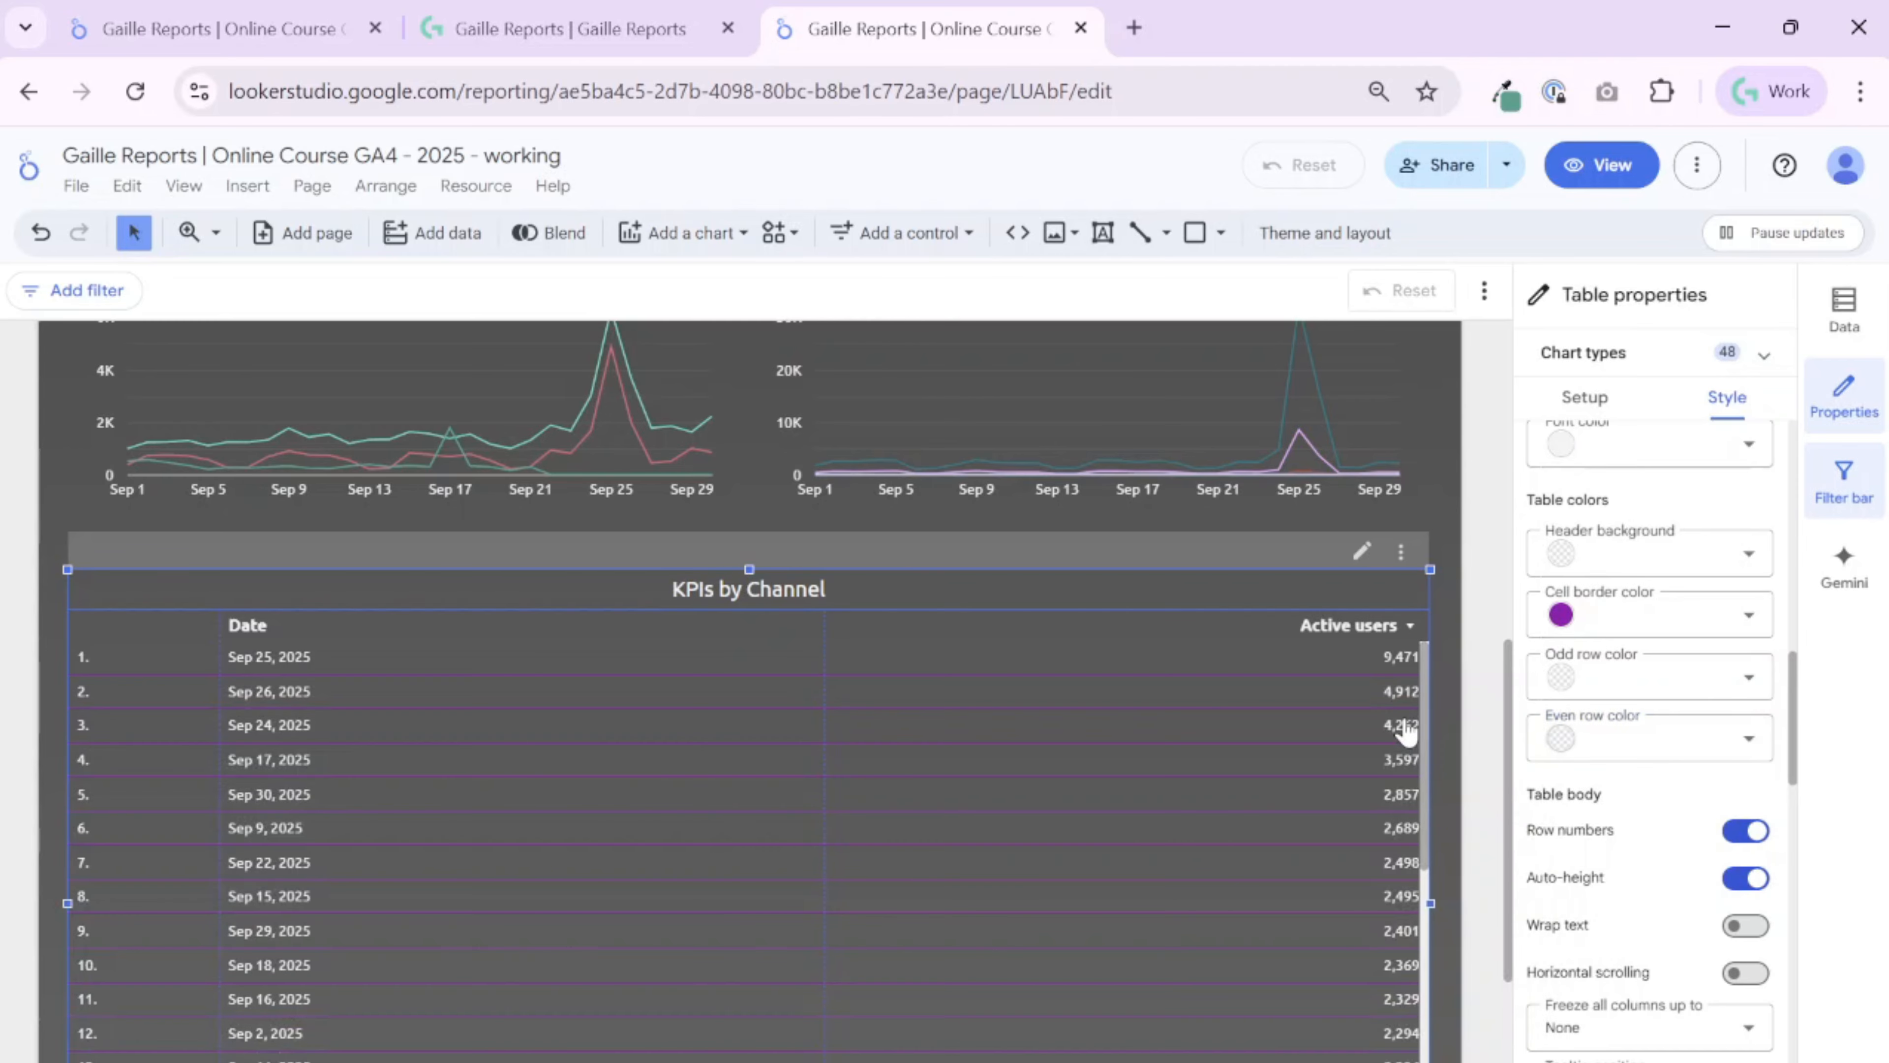
click(1480, 616)
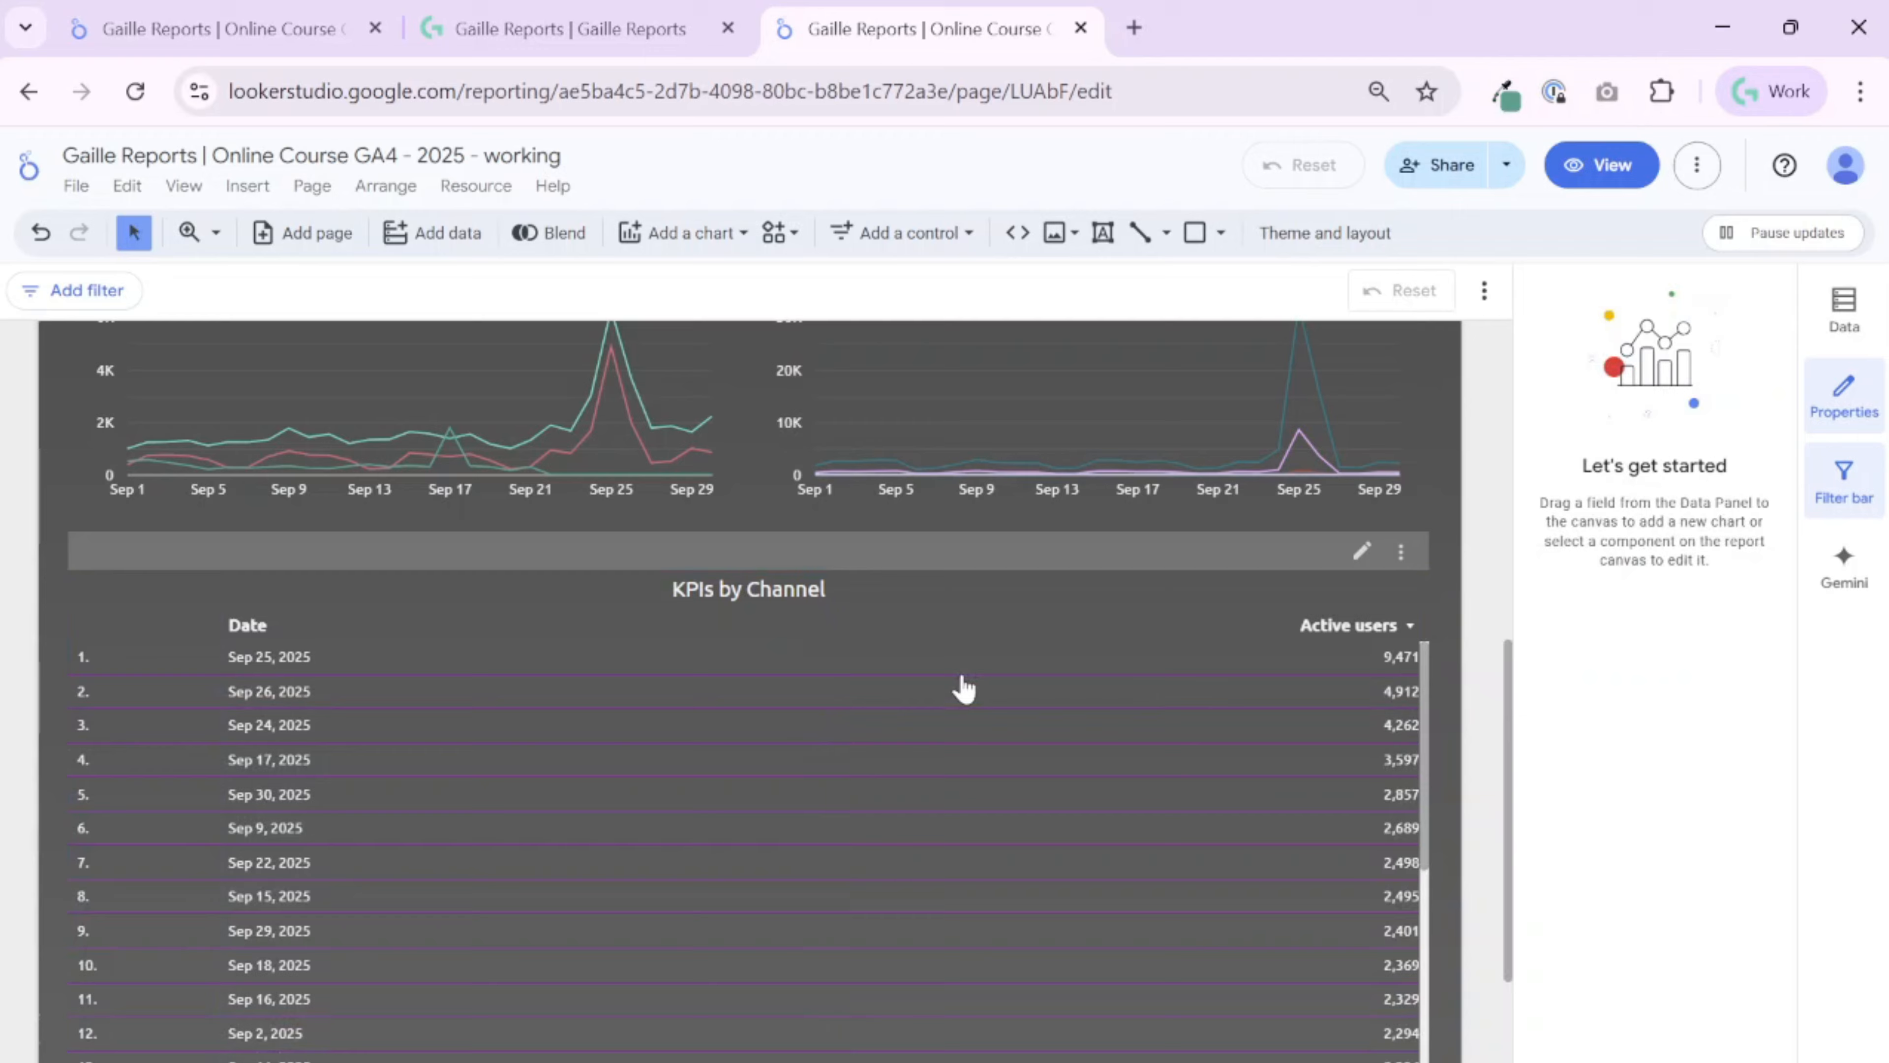
click(1360, 552)
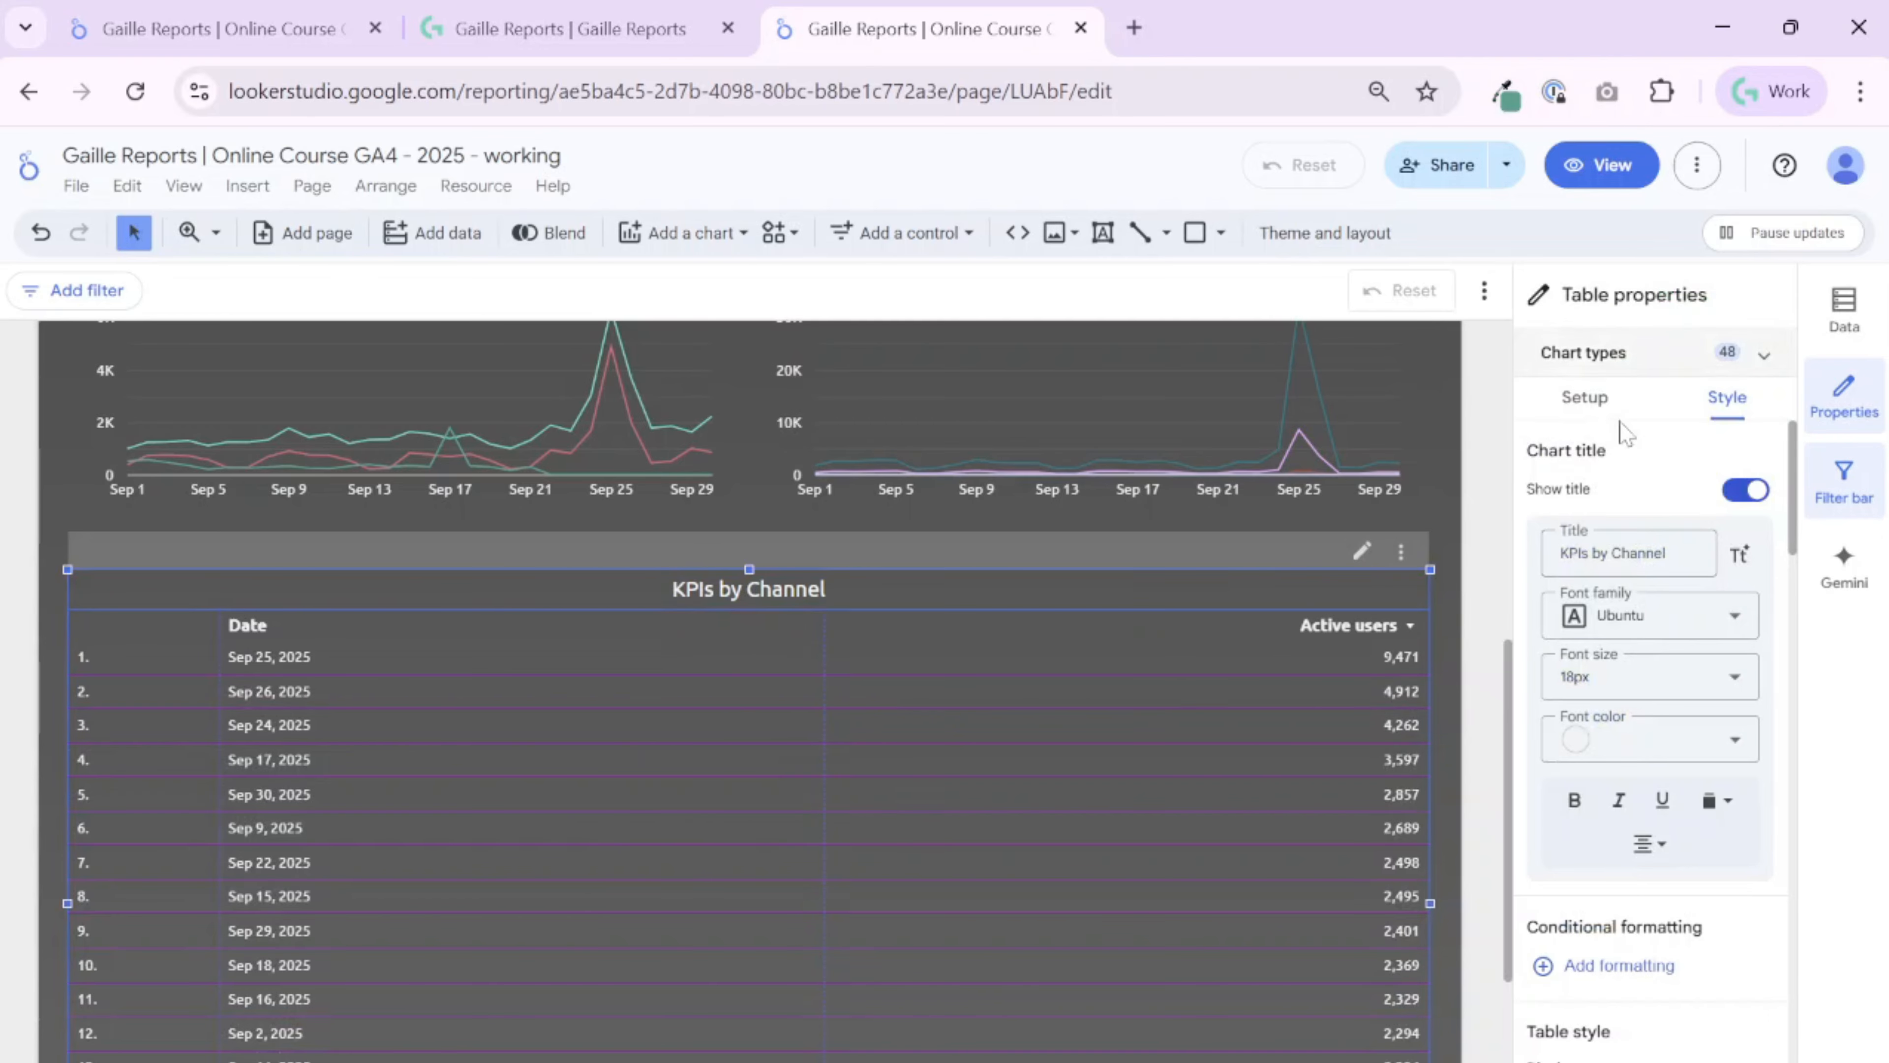
Check the cell borders in the finished report's KPIs by Channel table and set the working table's cell border color to transparent
scroll(1686, 662, down, 8)
scroll(1650, 512, down, 10)
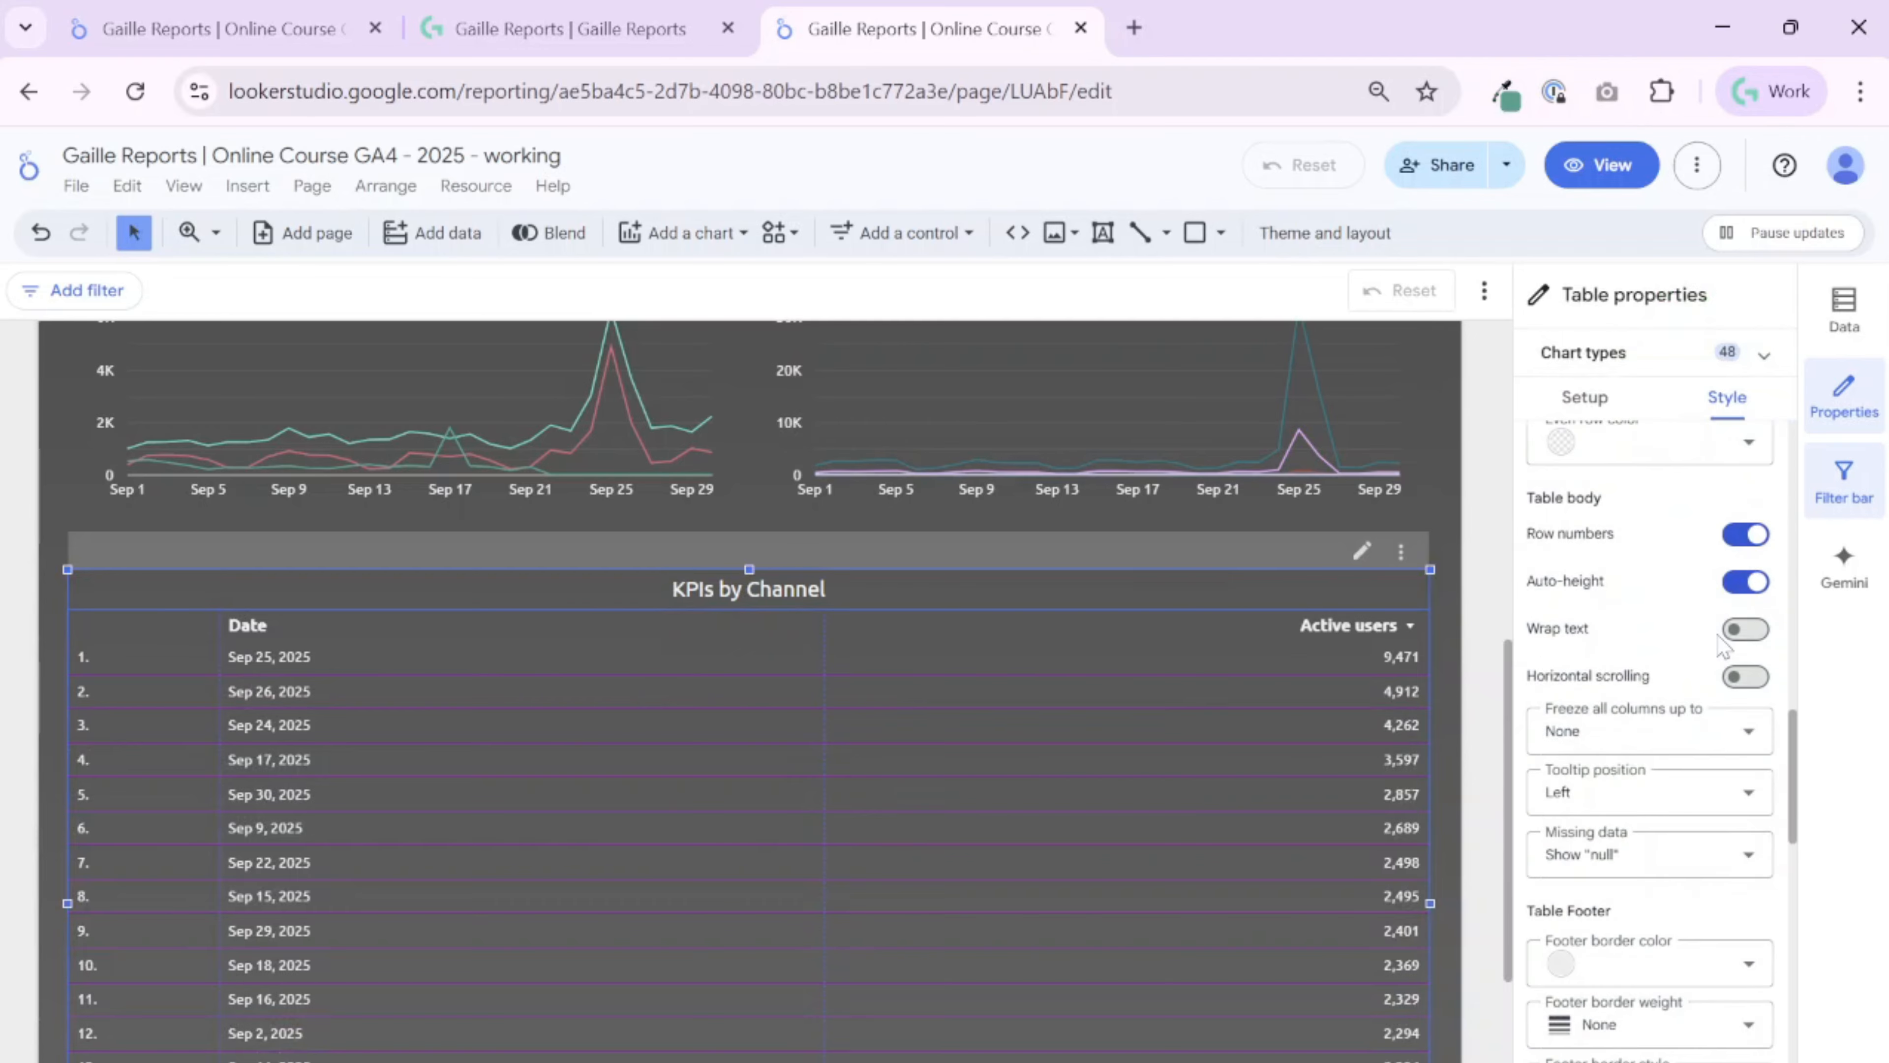
scroll(1648, 617, up, 4)
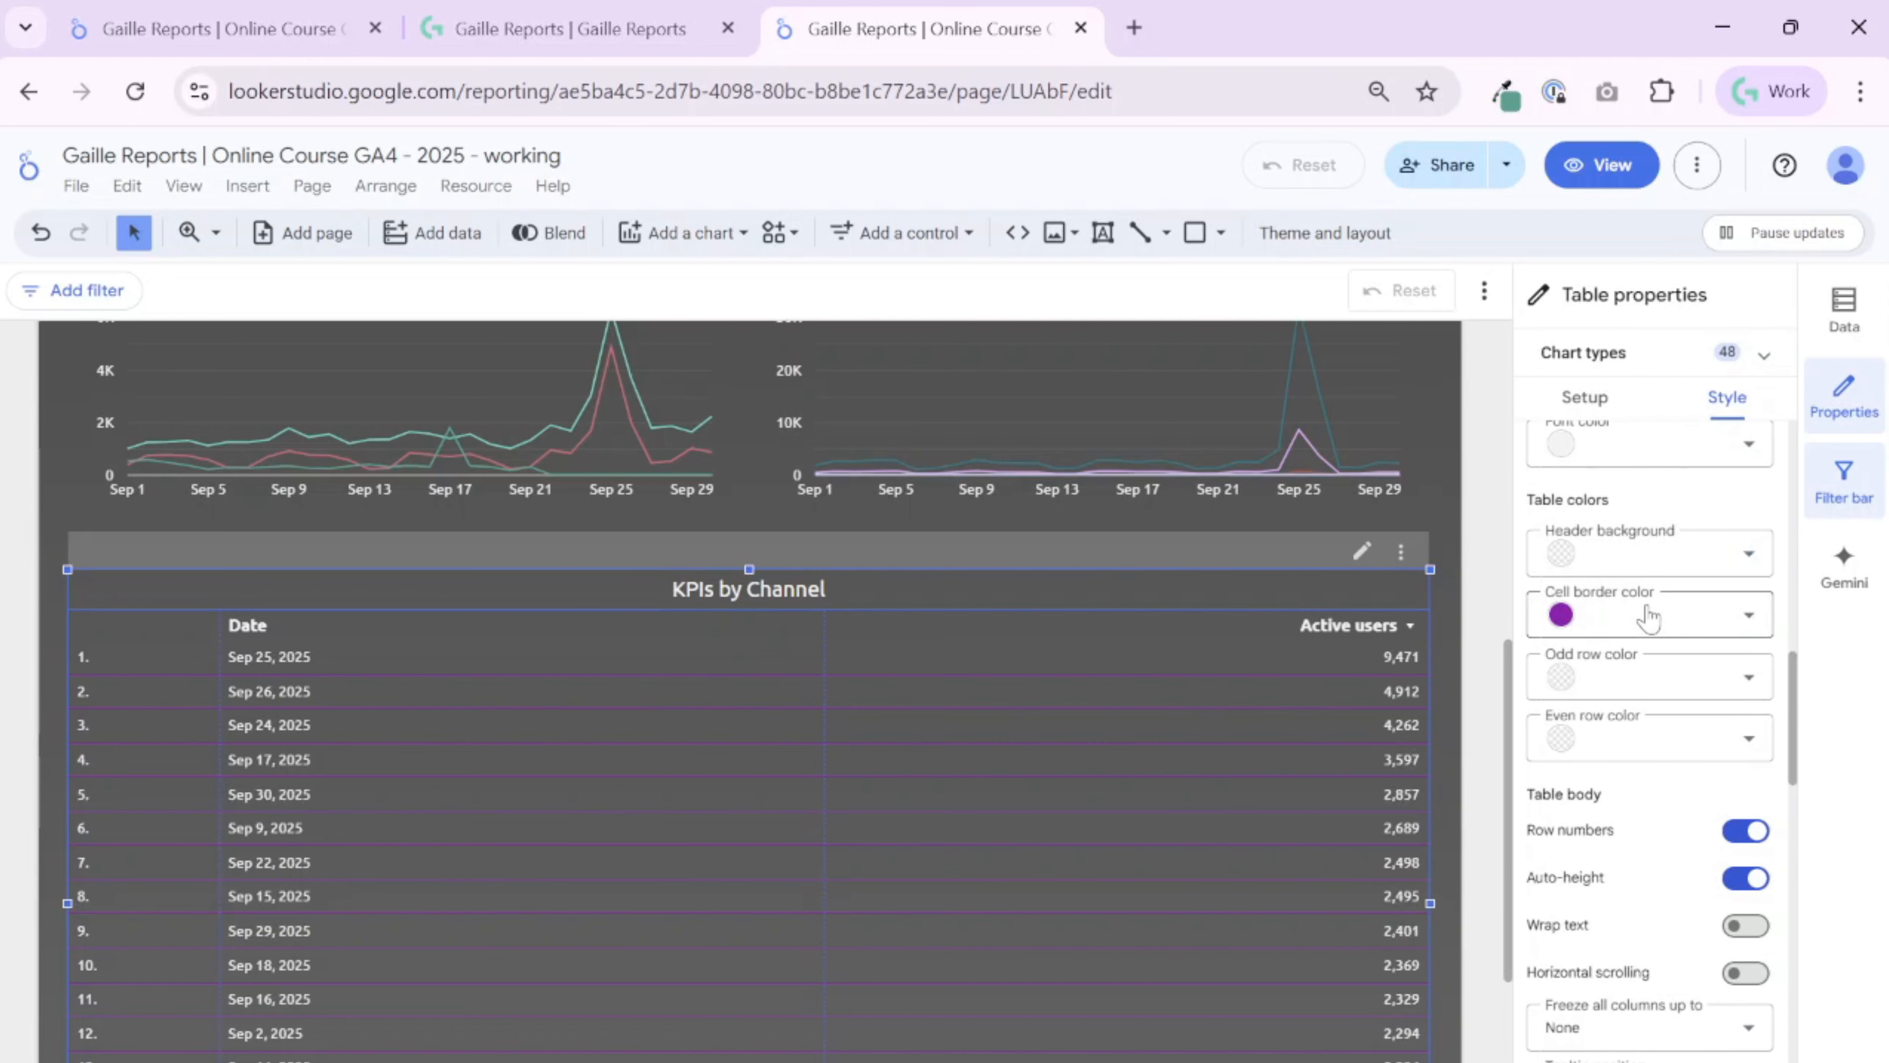
click(223, 28)
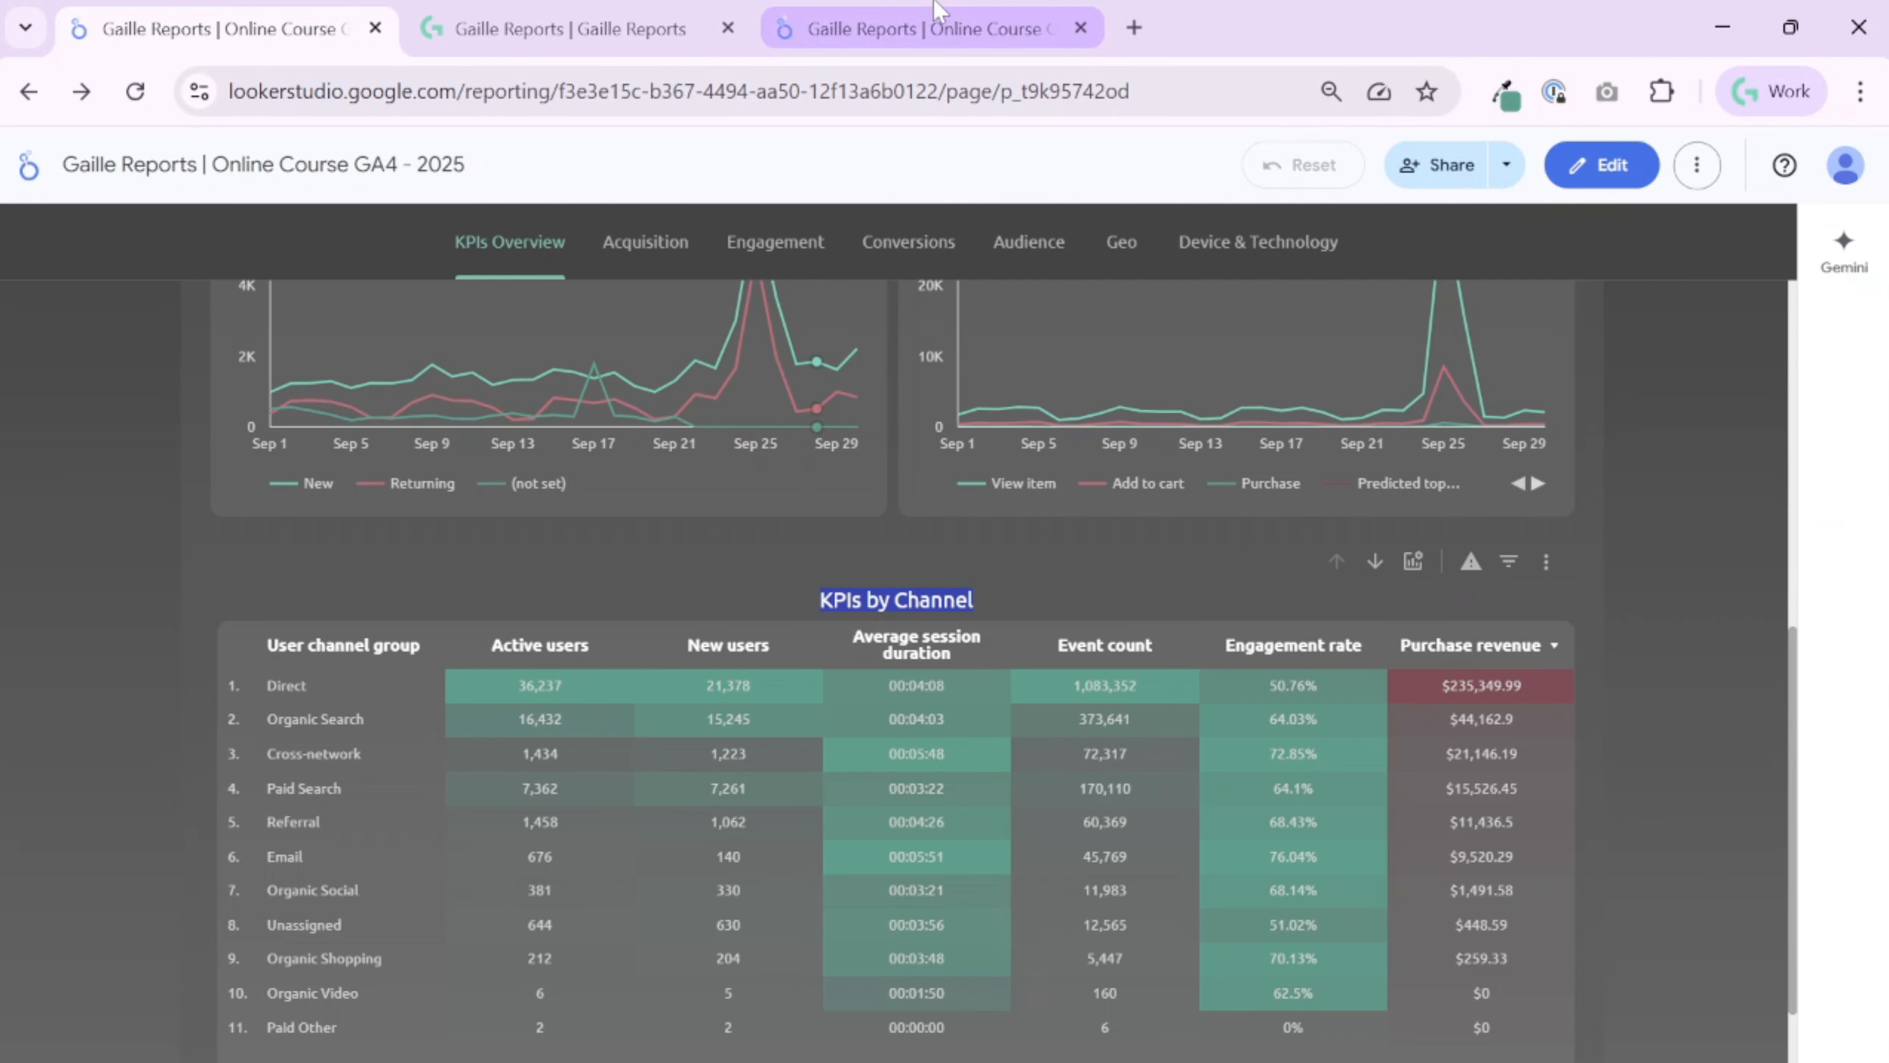
click(938, 15)
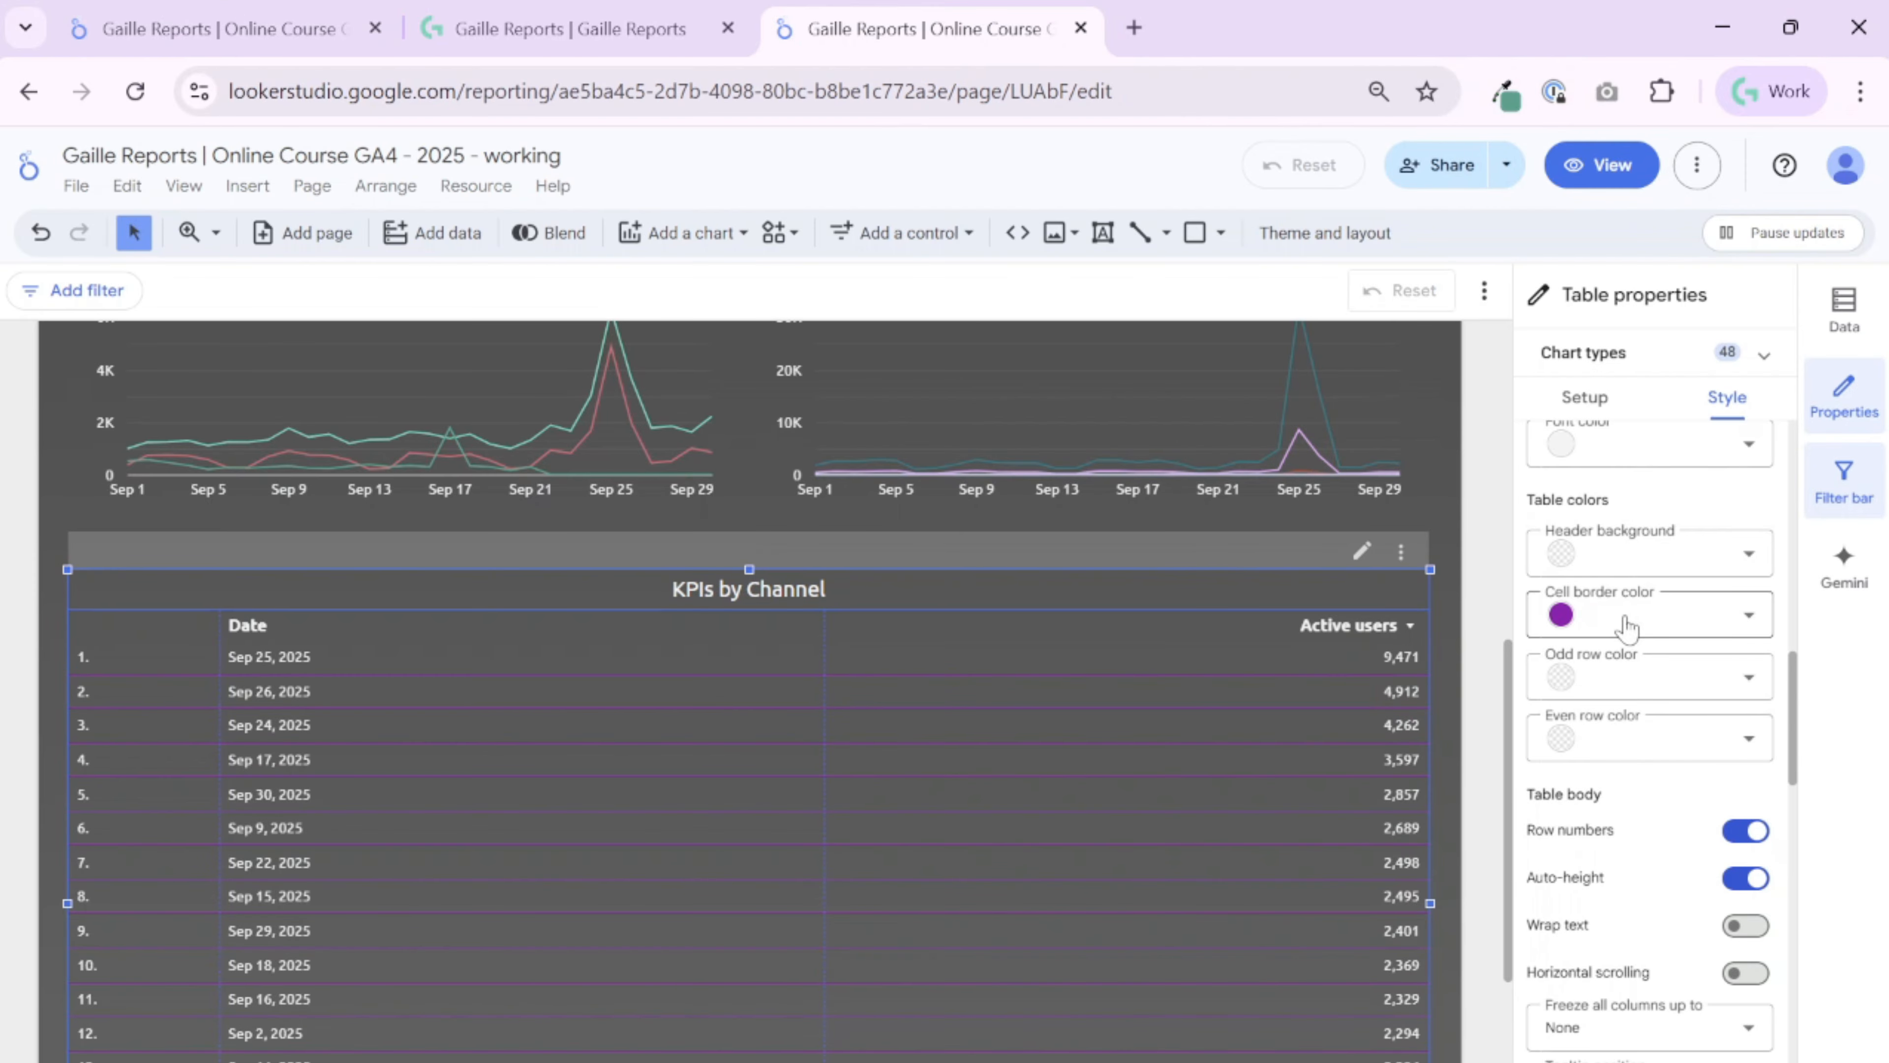
scroll(1181, 561, up, 4)
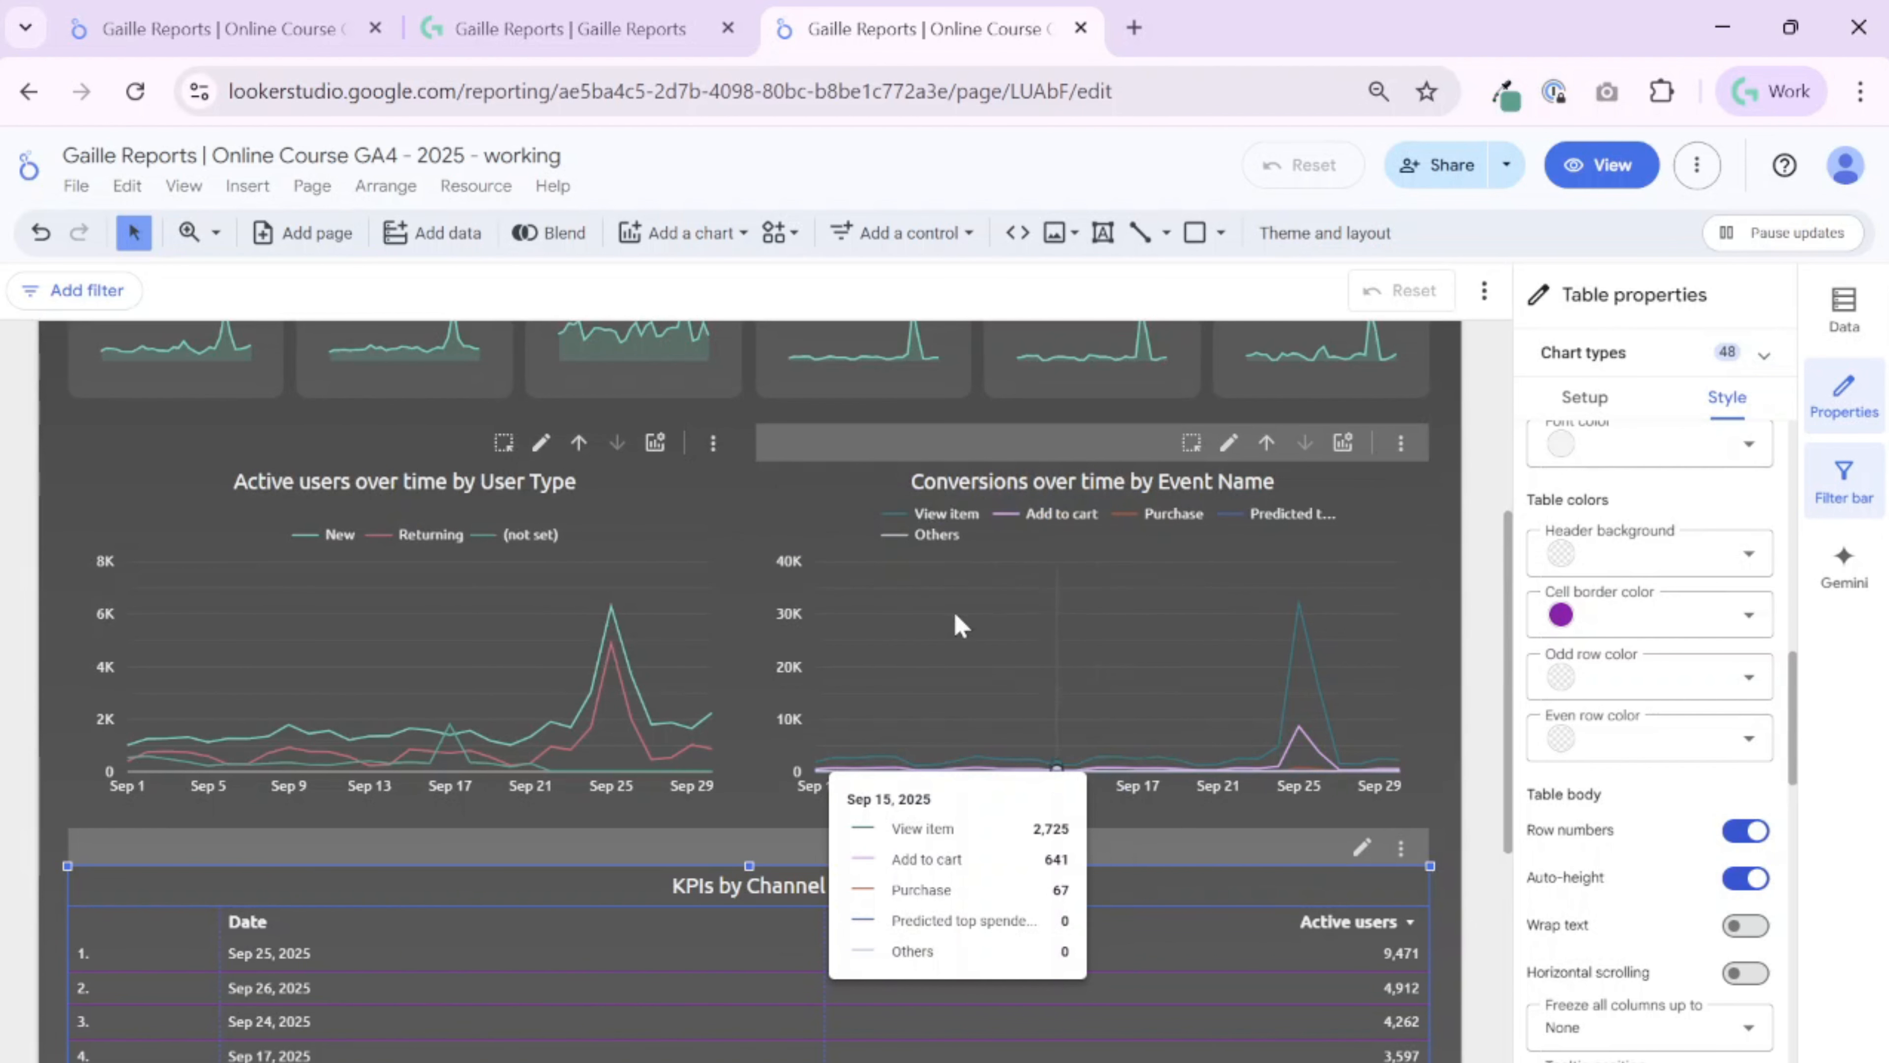
scroll(1104, 794, down, 2)
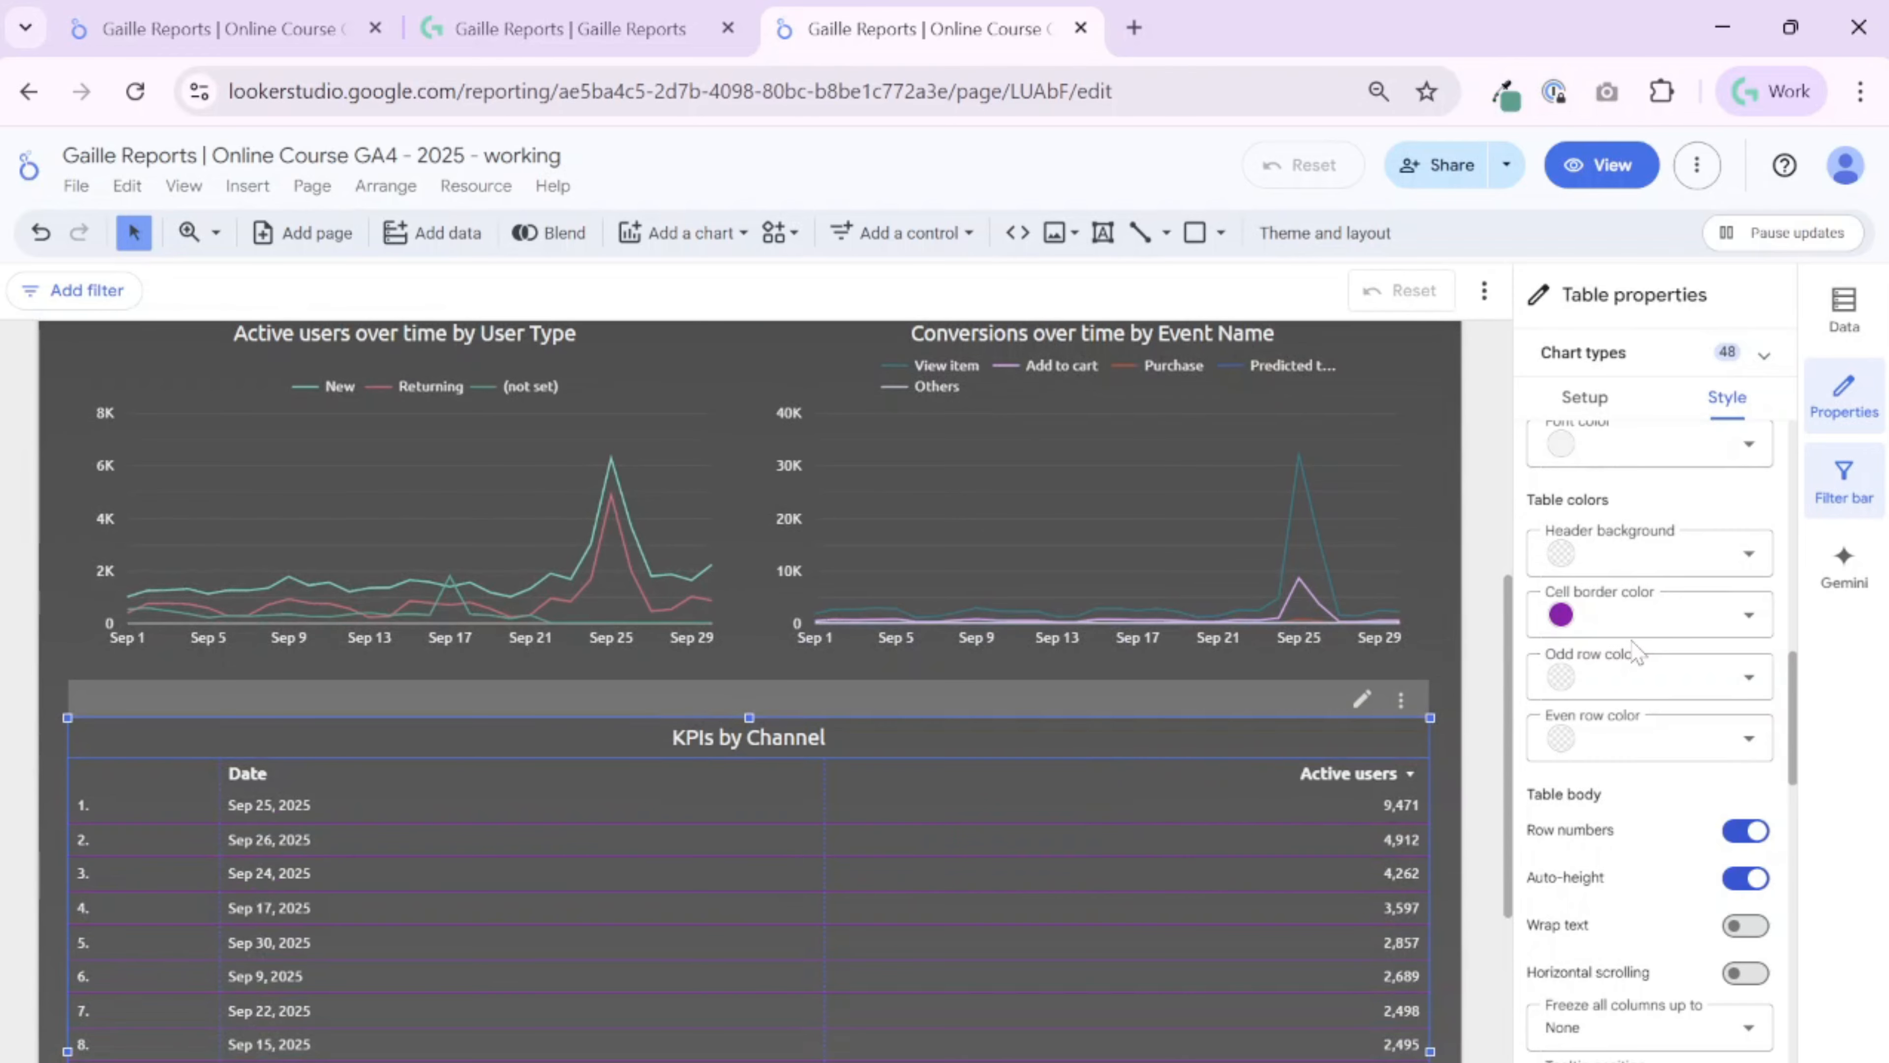
click(1636, 615)
click(1443, 641)
scroll(1442, 800, down, 4)
scroll(1441, 802, up, 2)
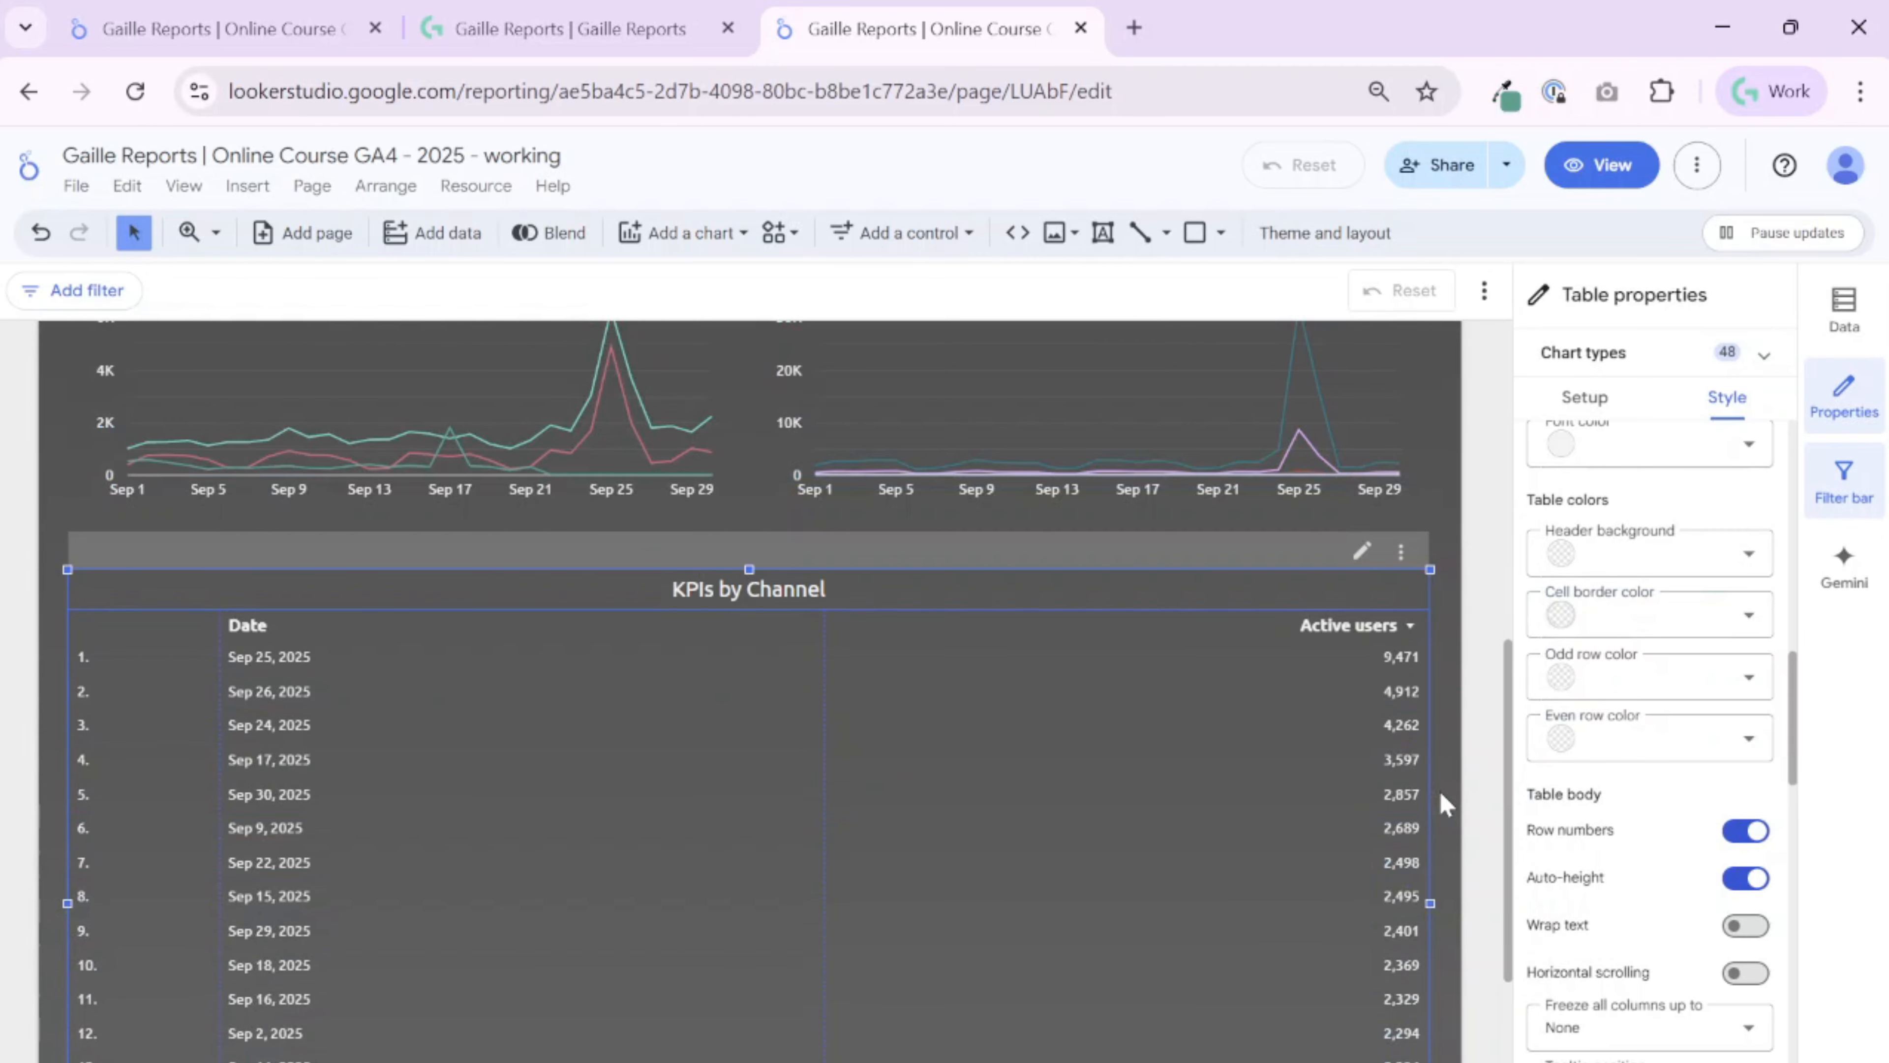
Try light gray and dark gray as the table's even row color, and restore it to transparent
scroll(1441, 802, down, 2)
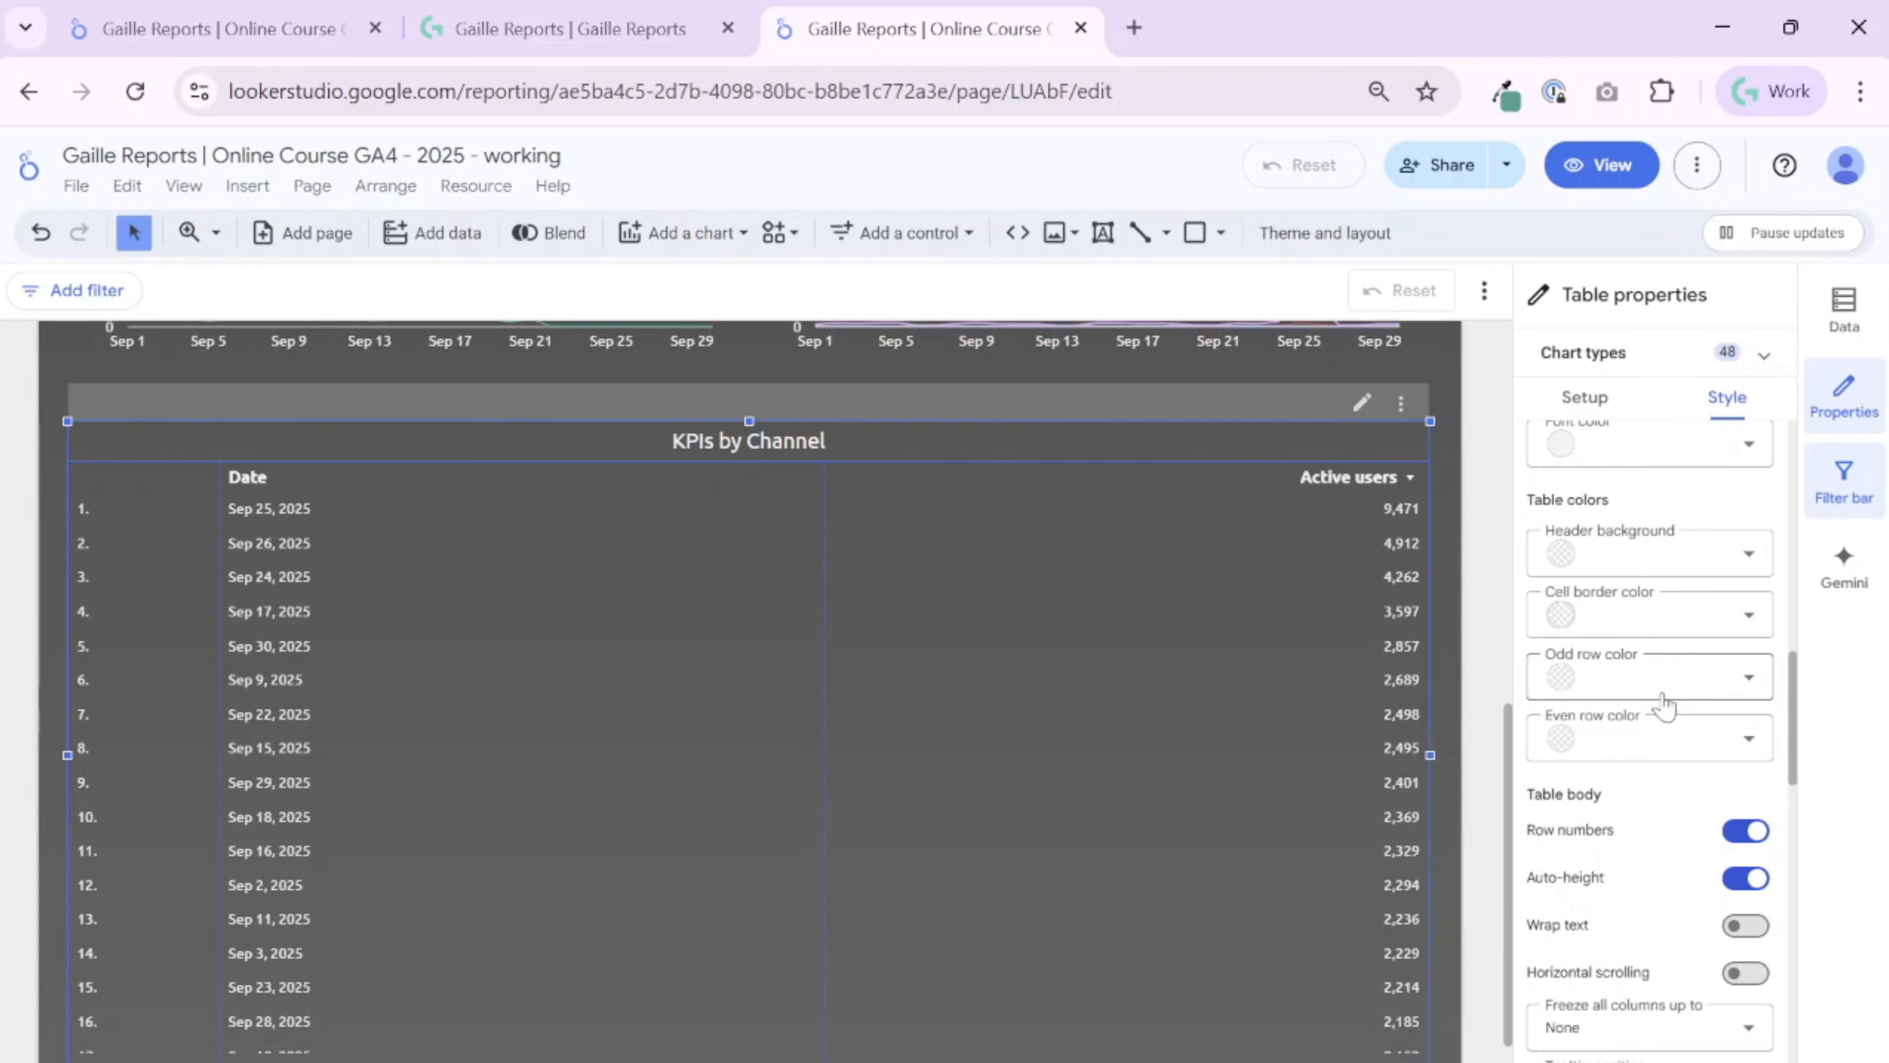
click(1659, 739)
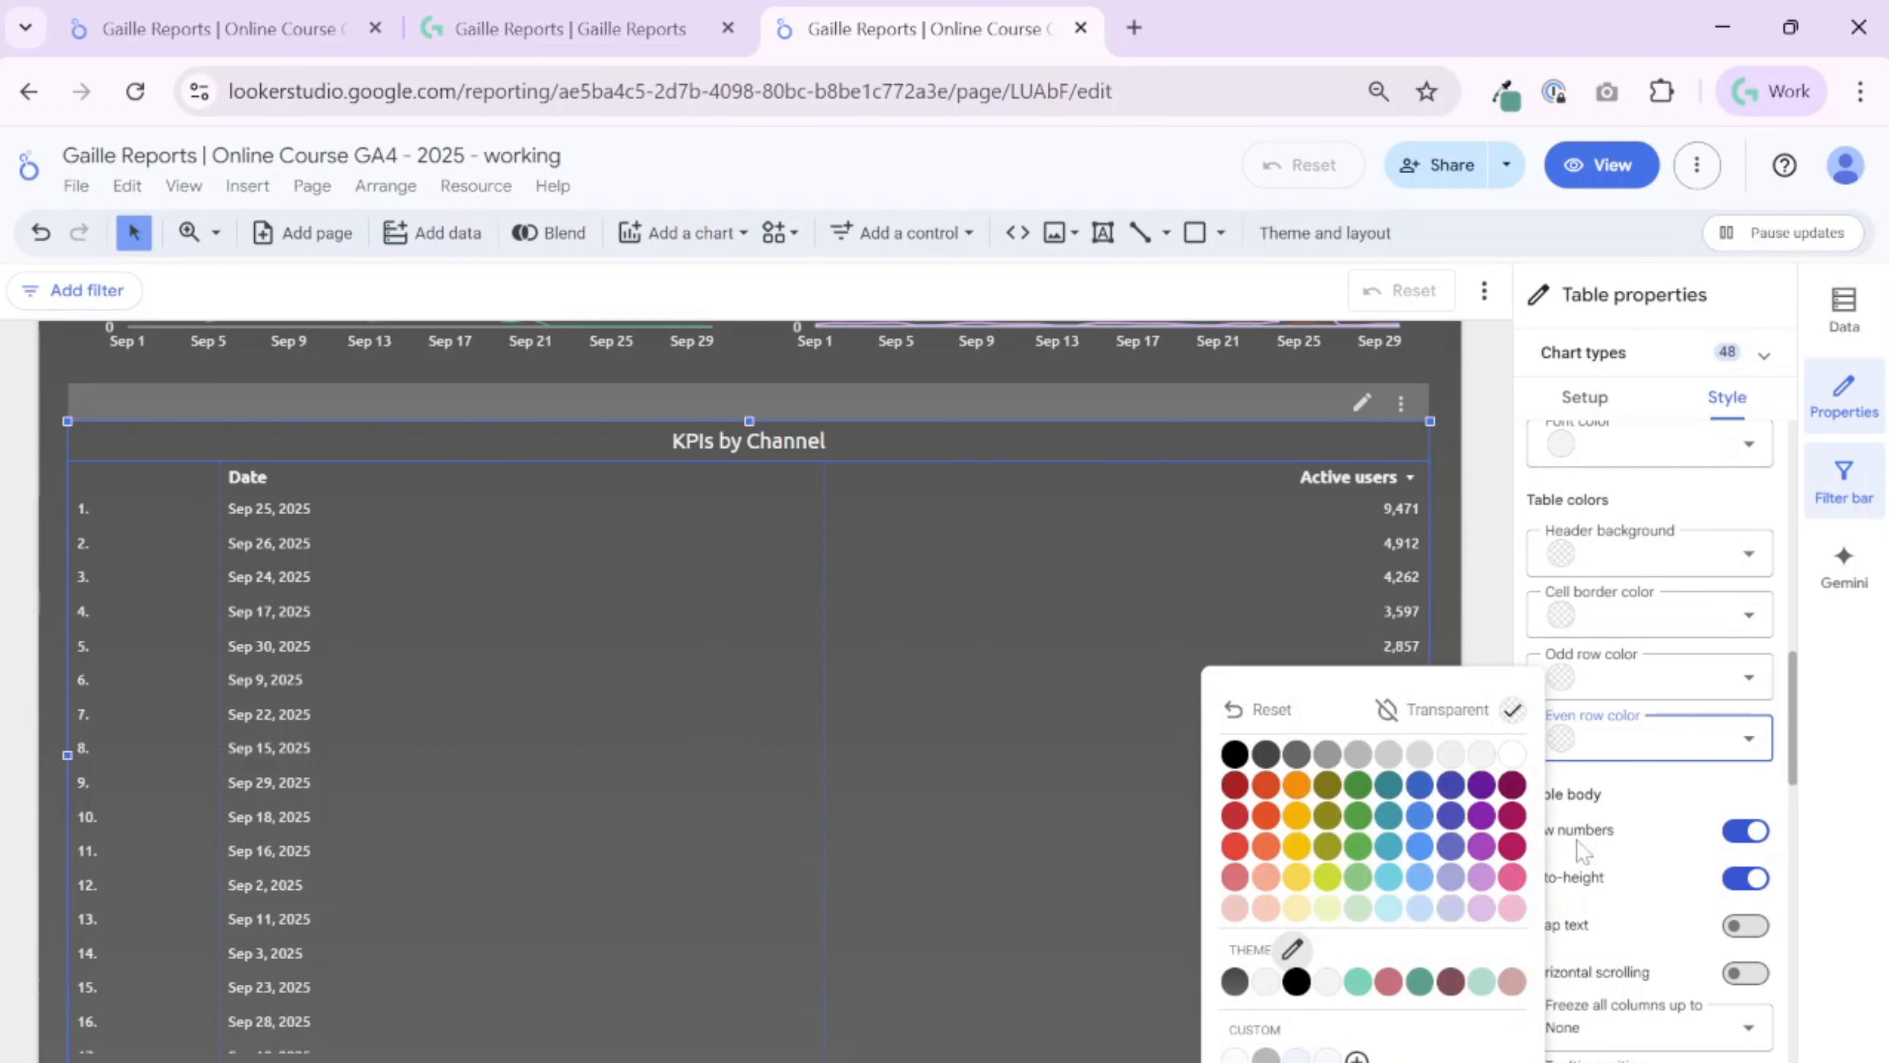
click(1328, 981)
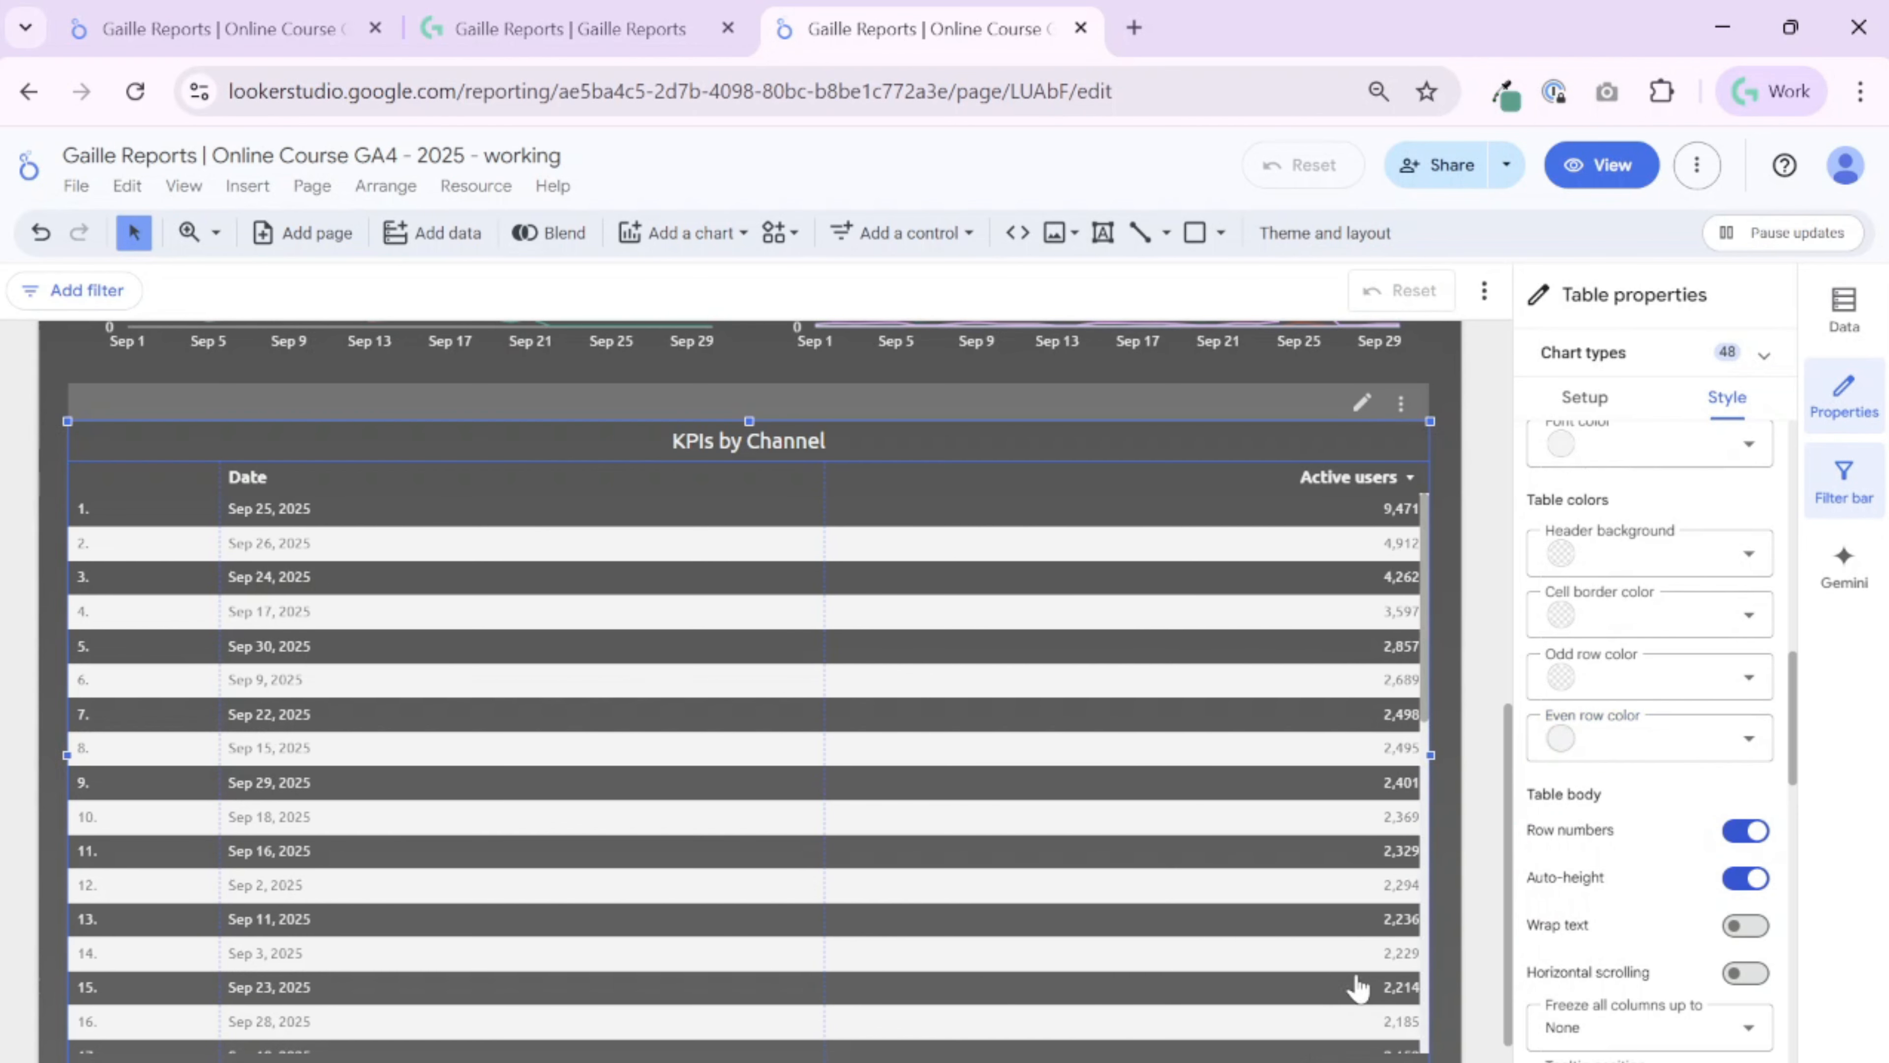
click(1629, 745)
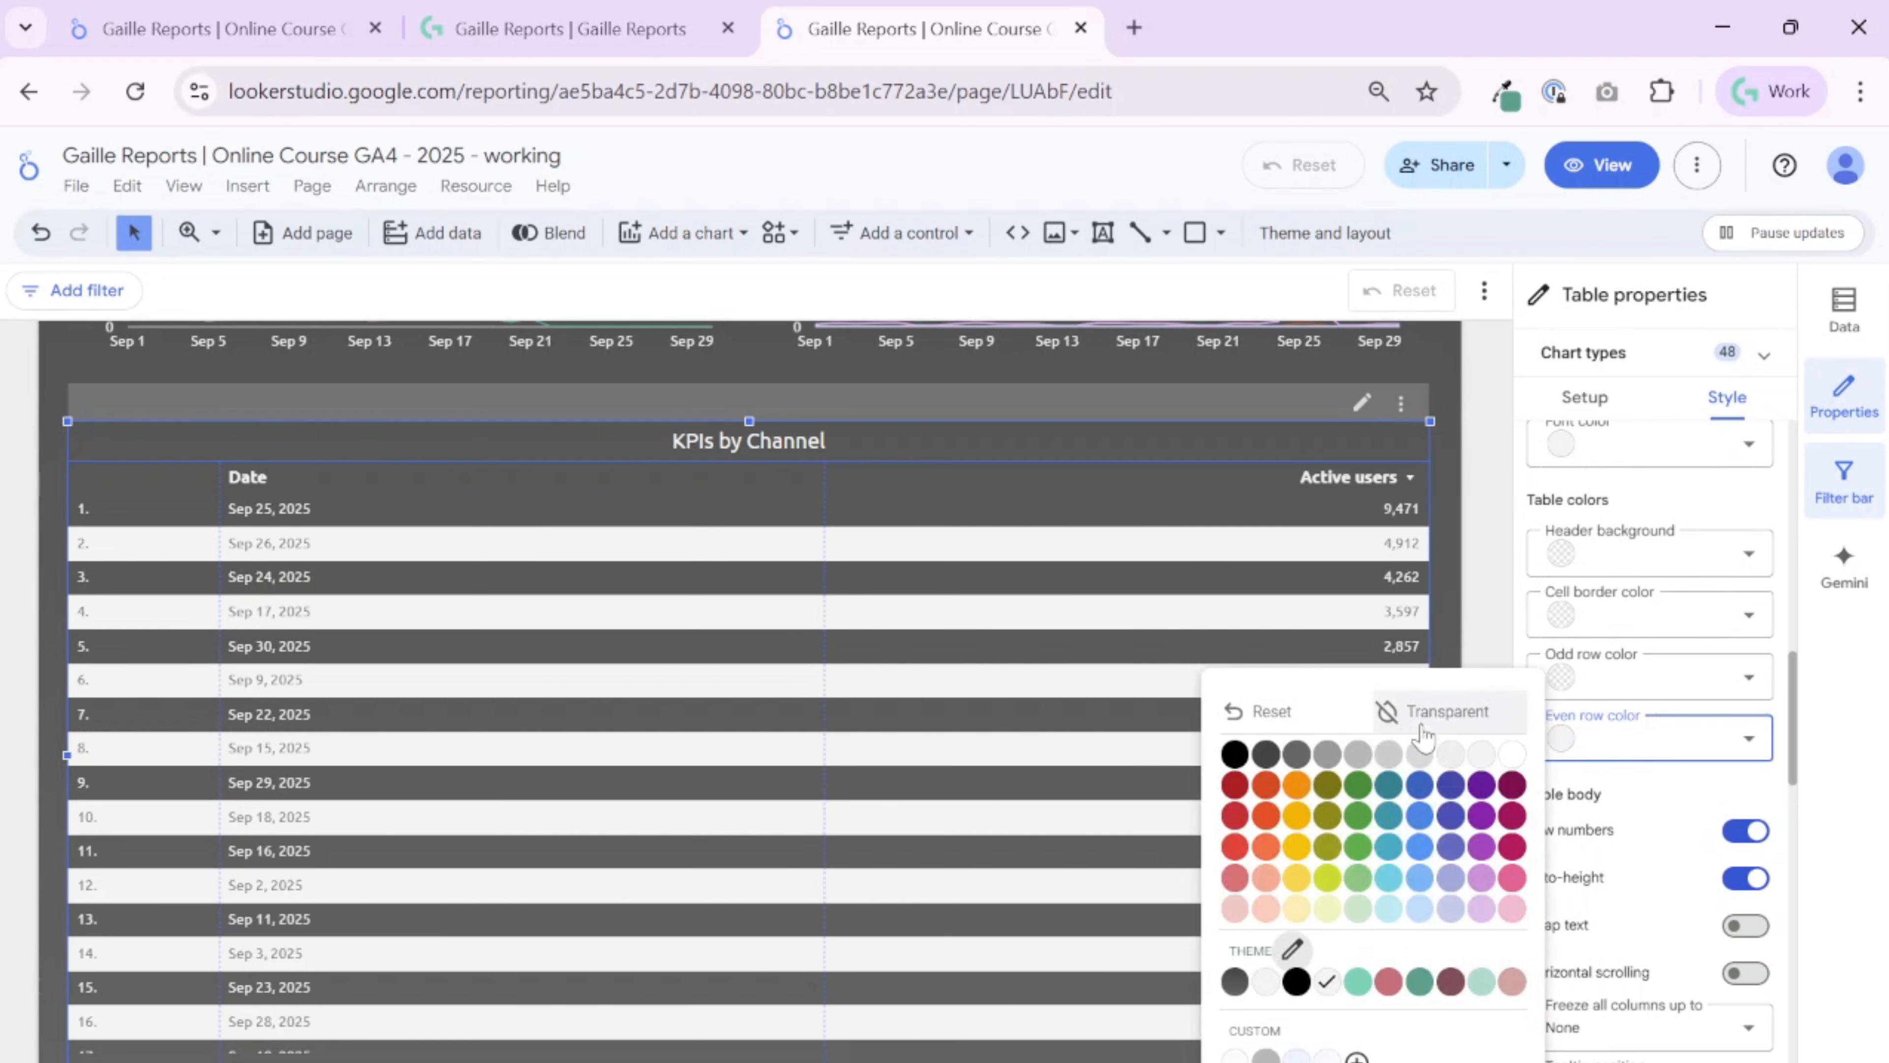
click(1297, 754)
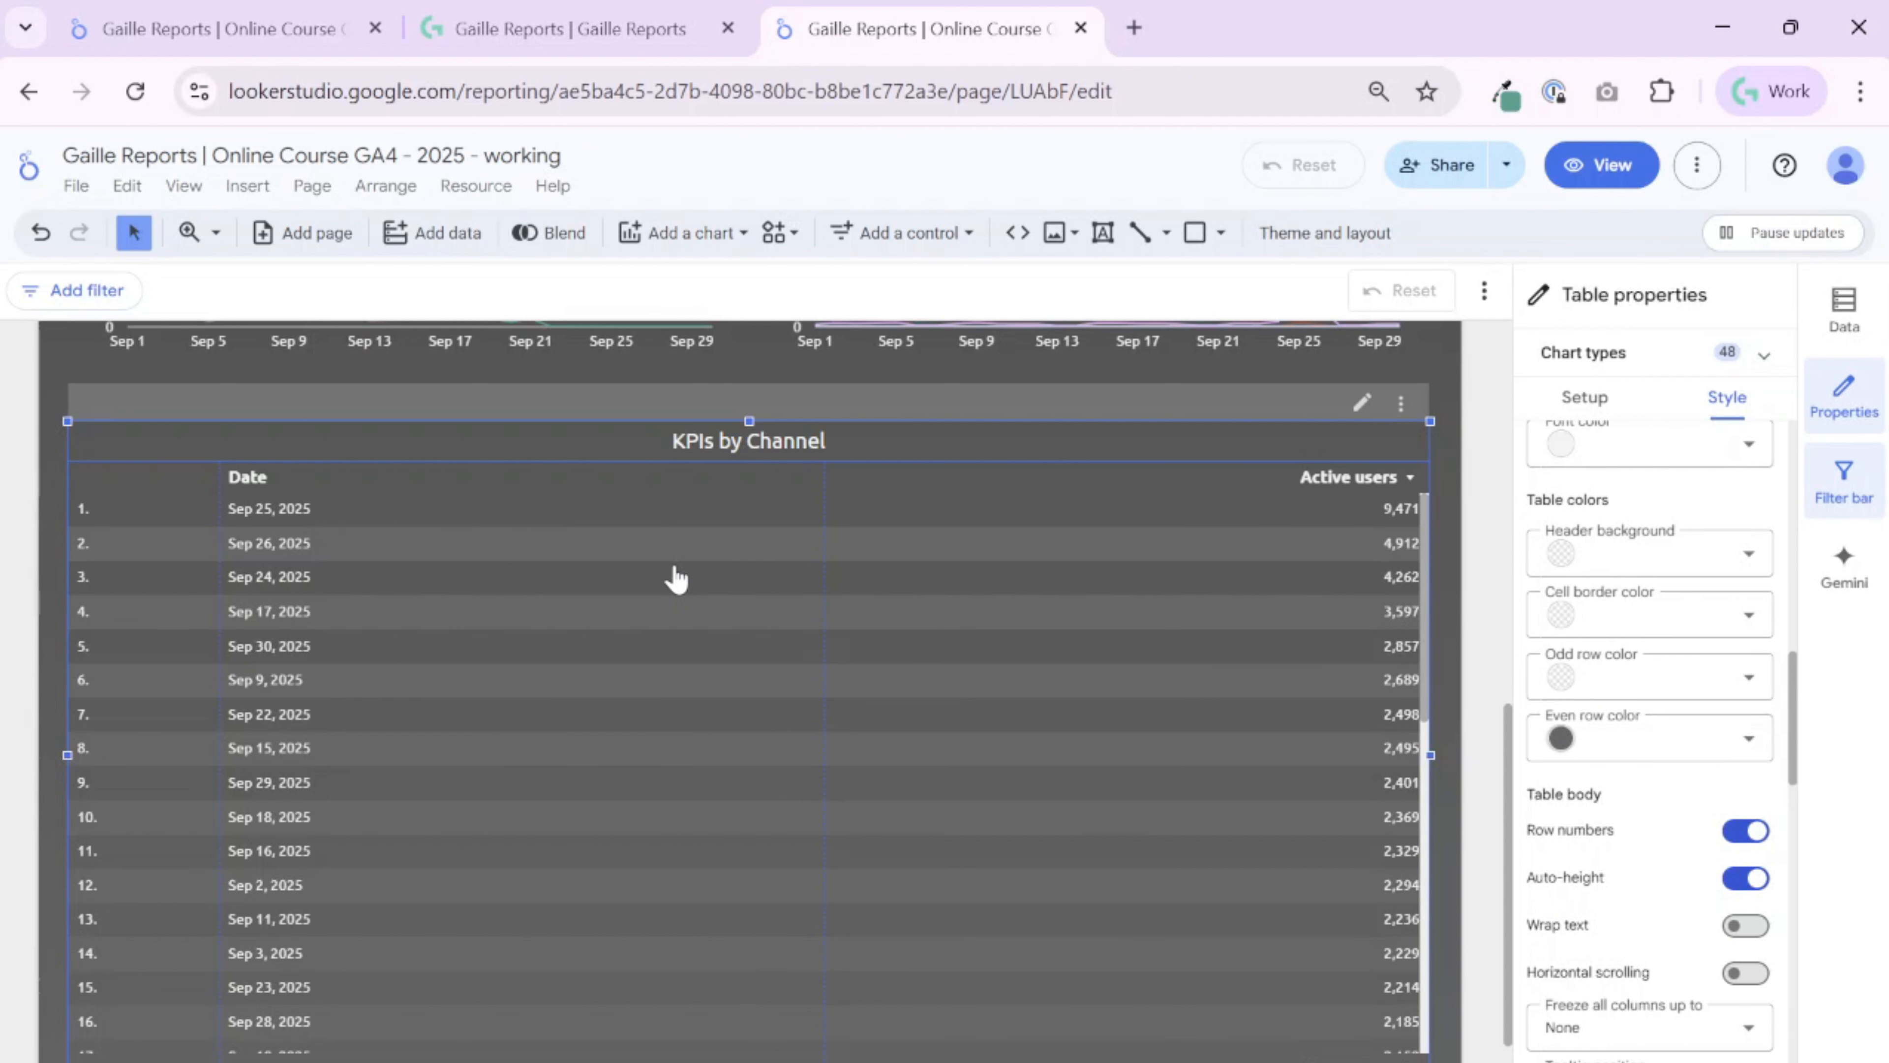
click(1740, 744)
click(1507, 725)
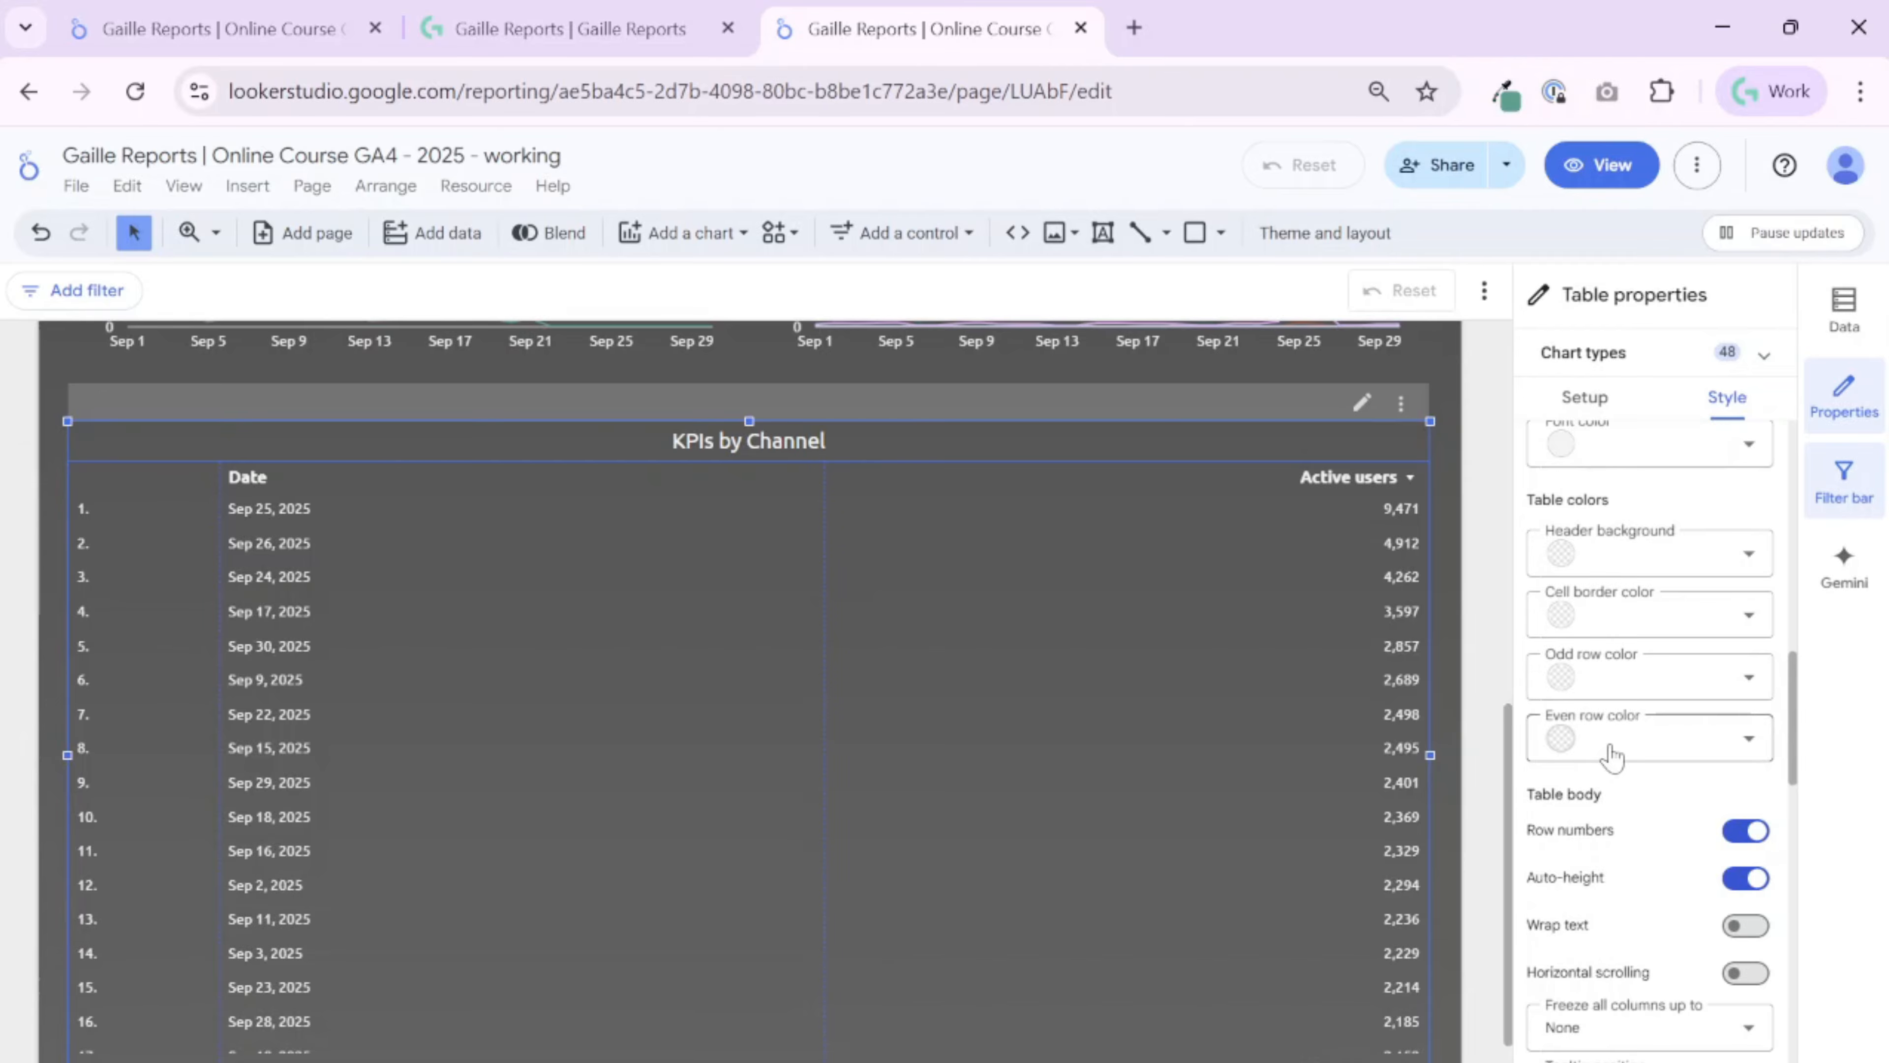
Try toggling the table's row numbers and horizontal scrolling, leaving row numbers on and horizontal scrolling off
click(1745, 830)
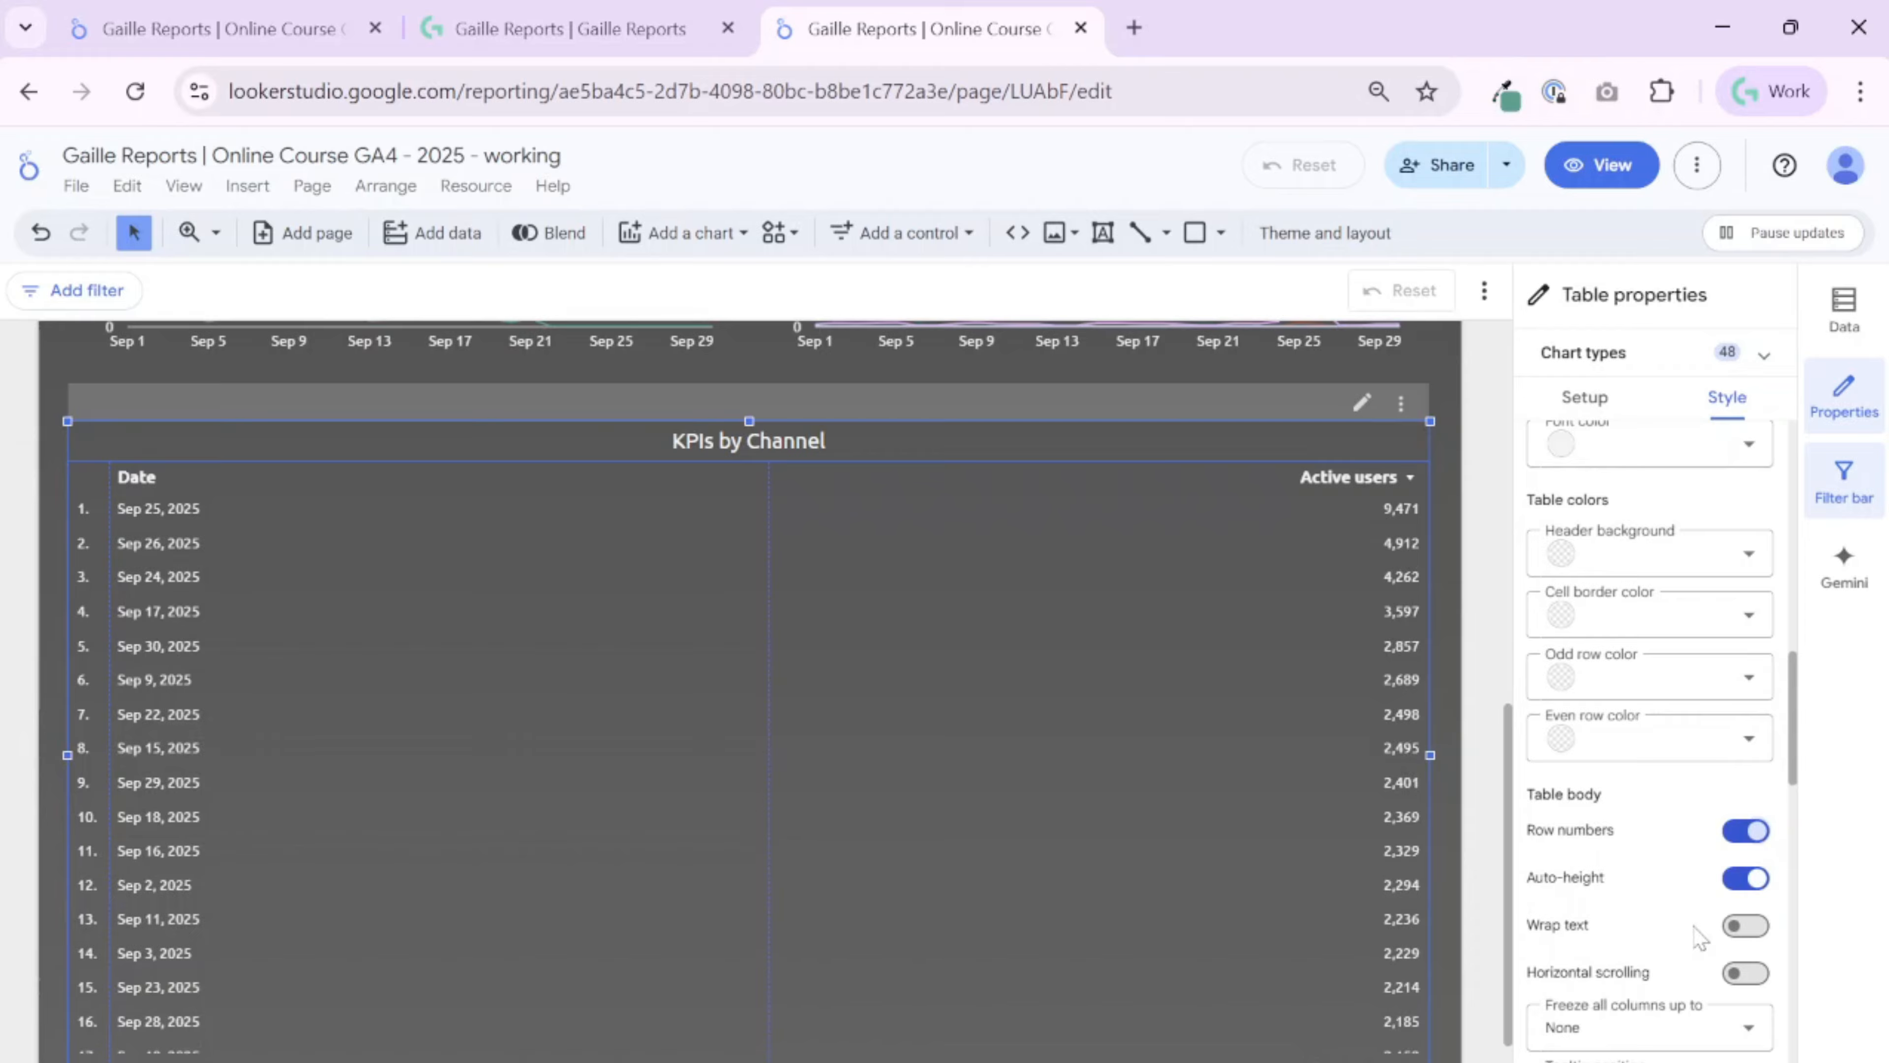
scroll(1733, 864, down, 2)
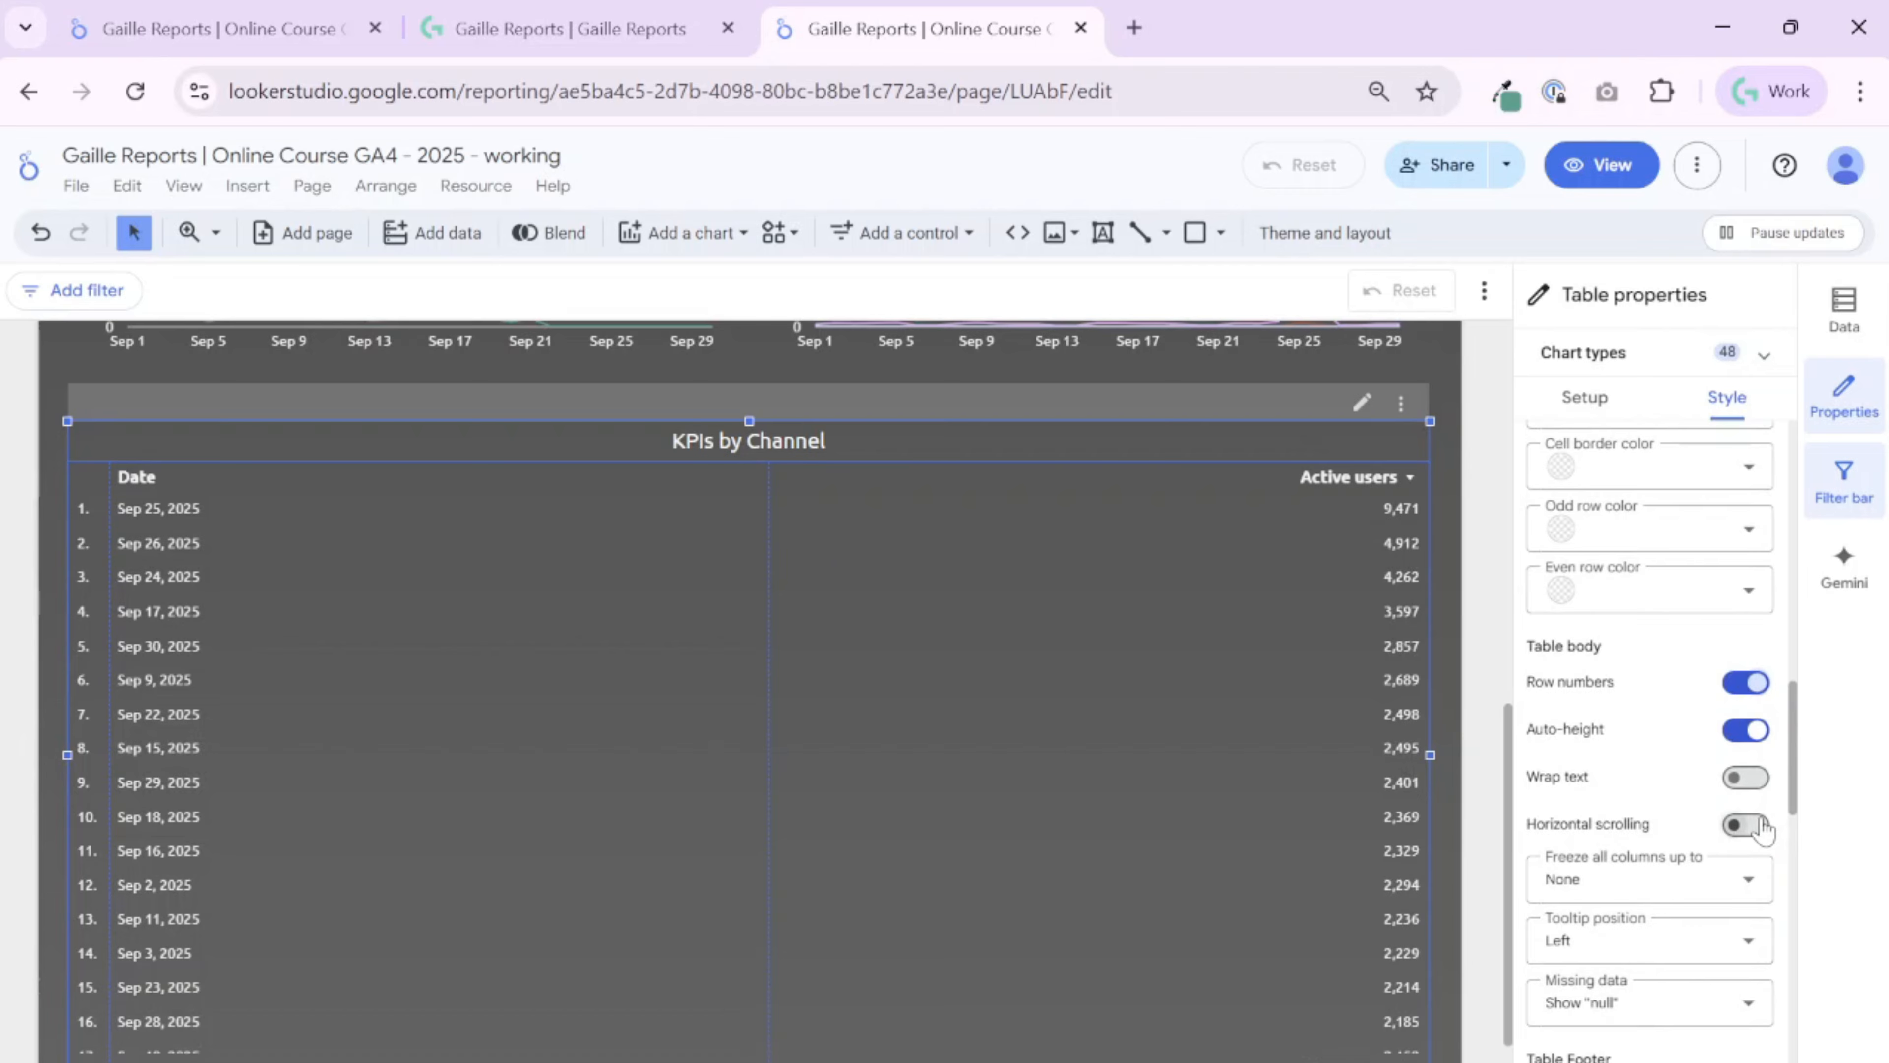
click(1761, 826)
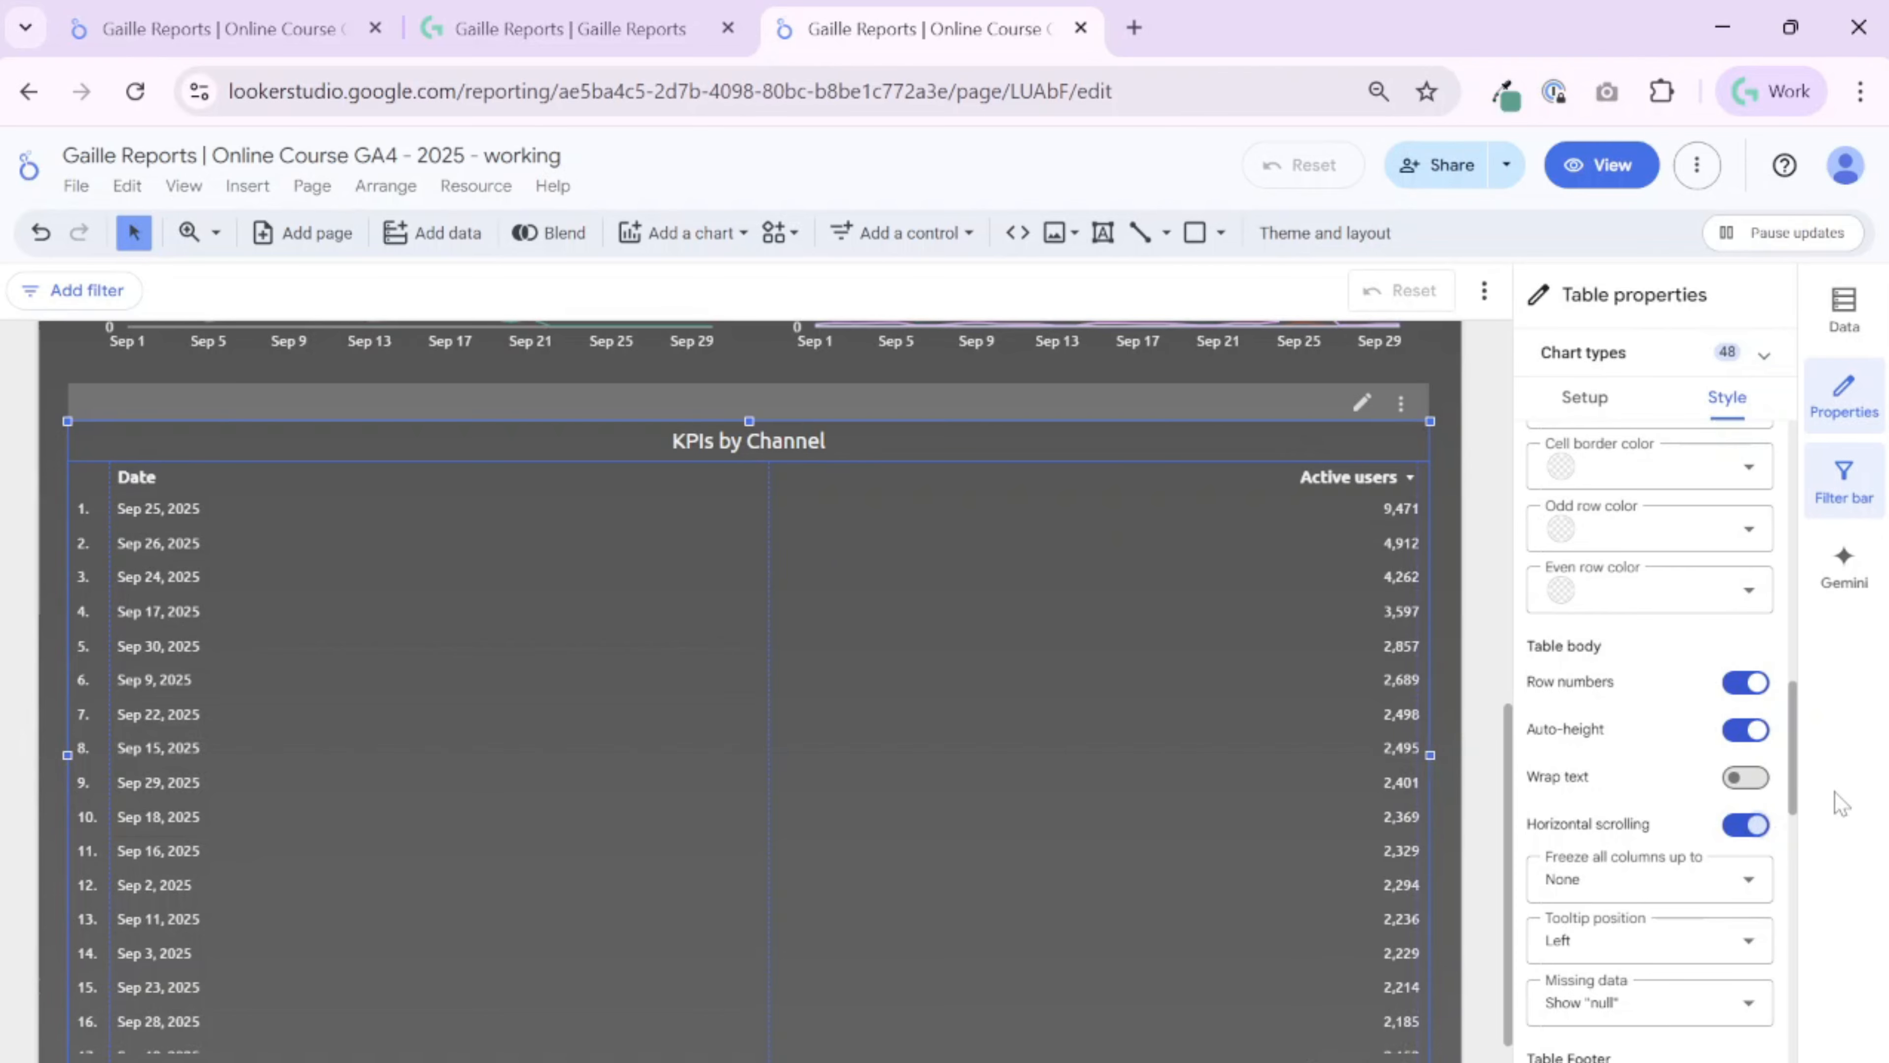
click(1748, 825)
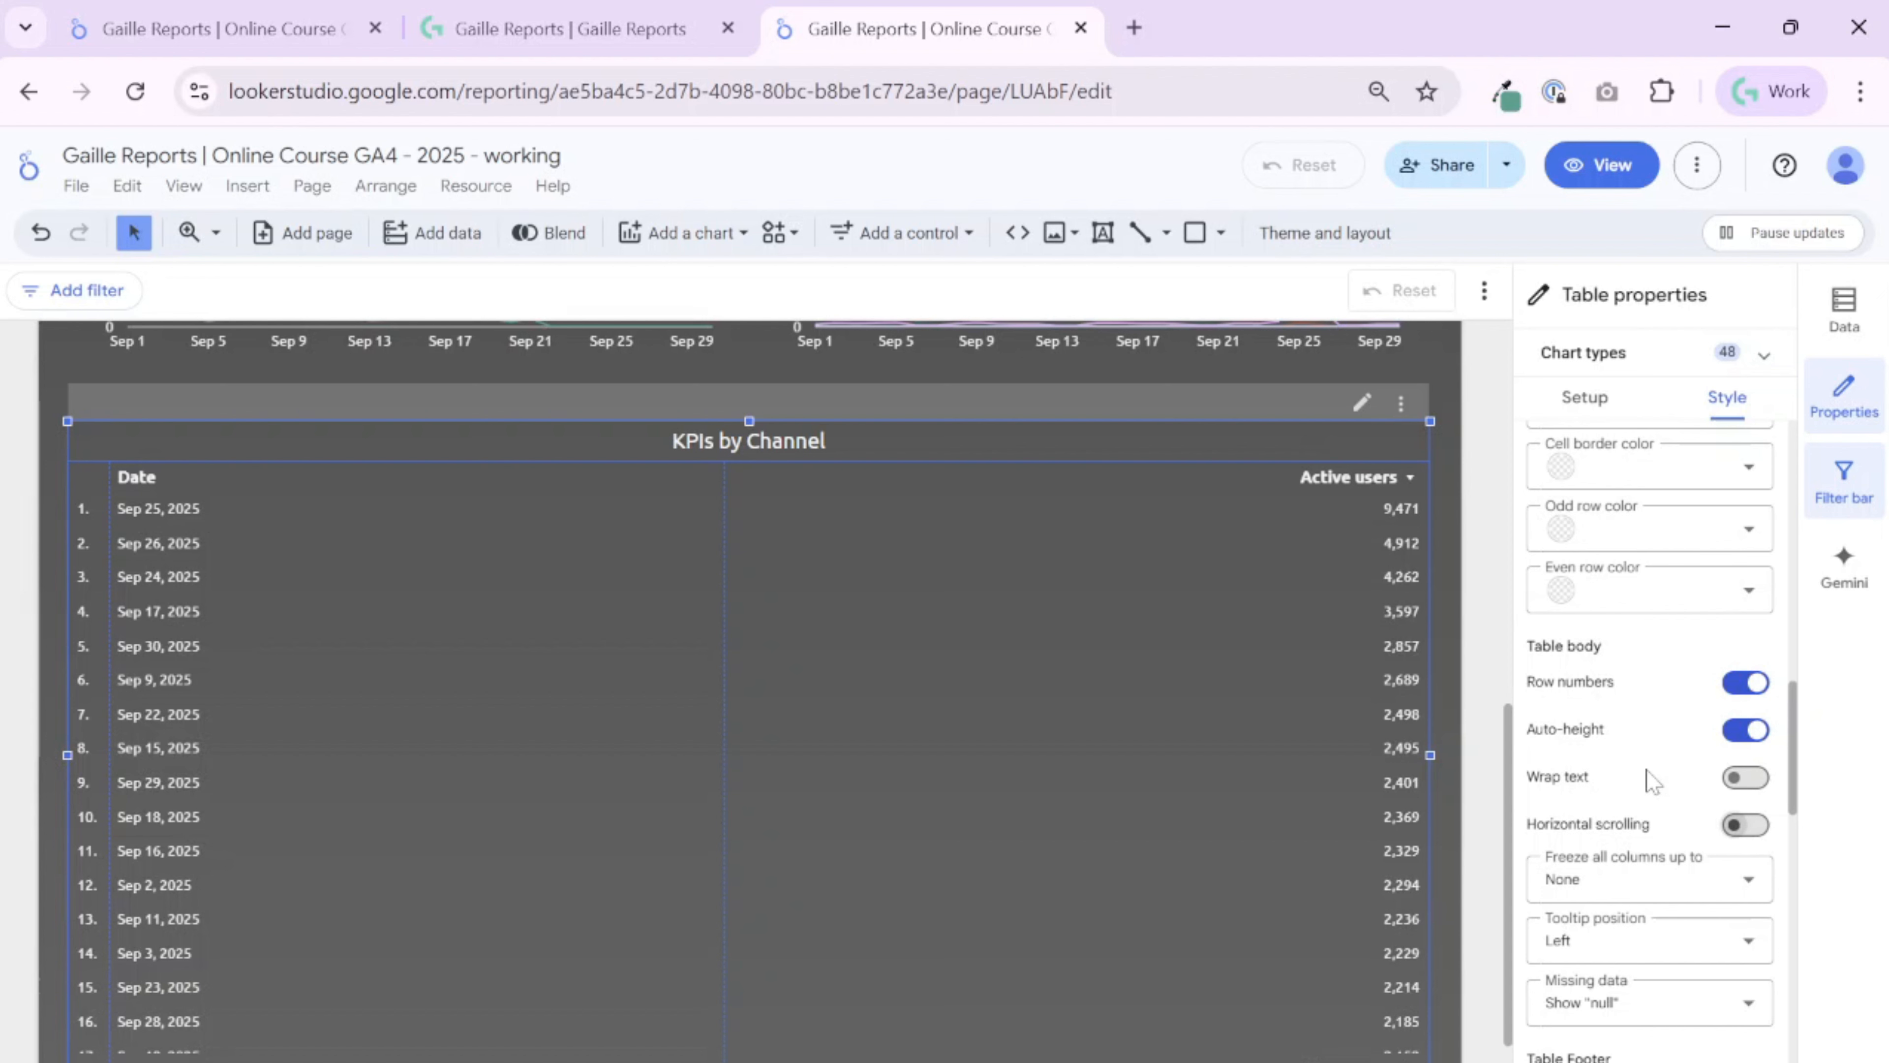
scroll(1651, 781, down, 2)
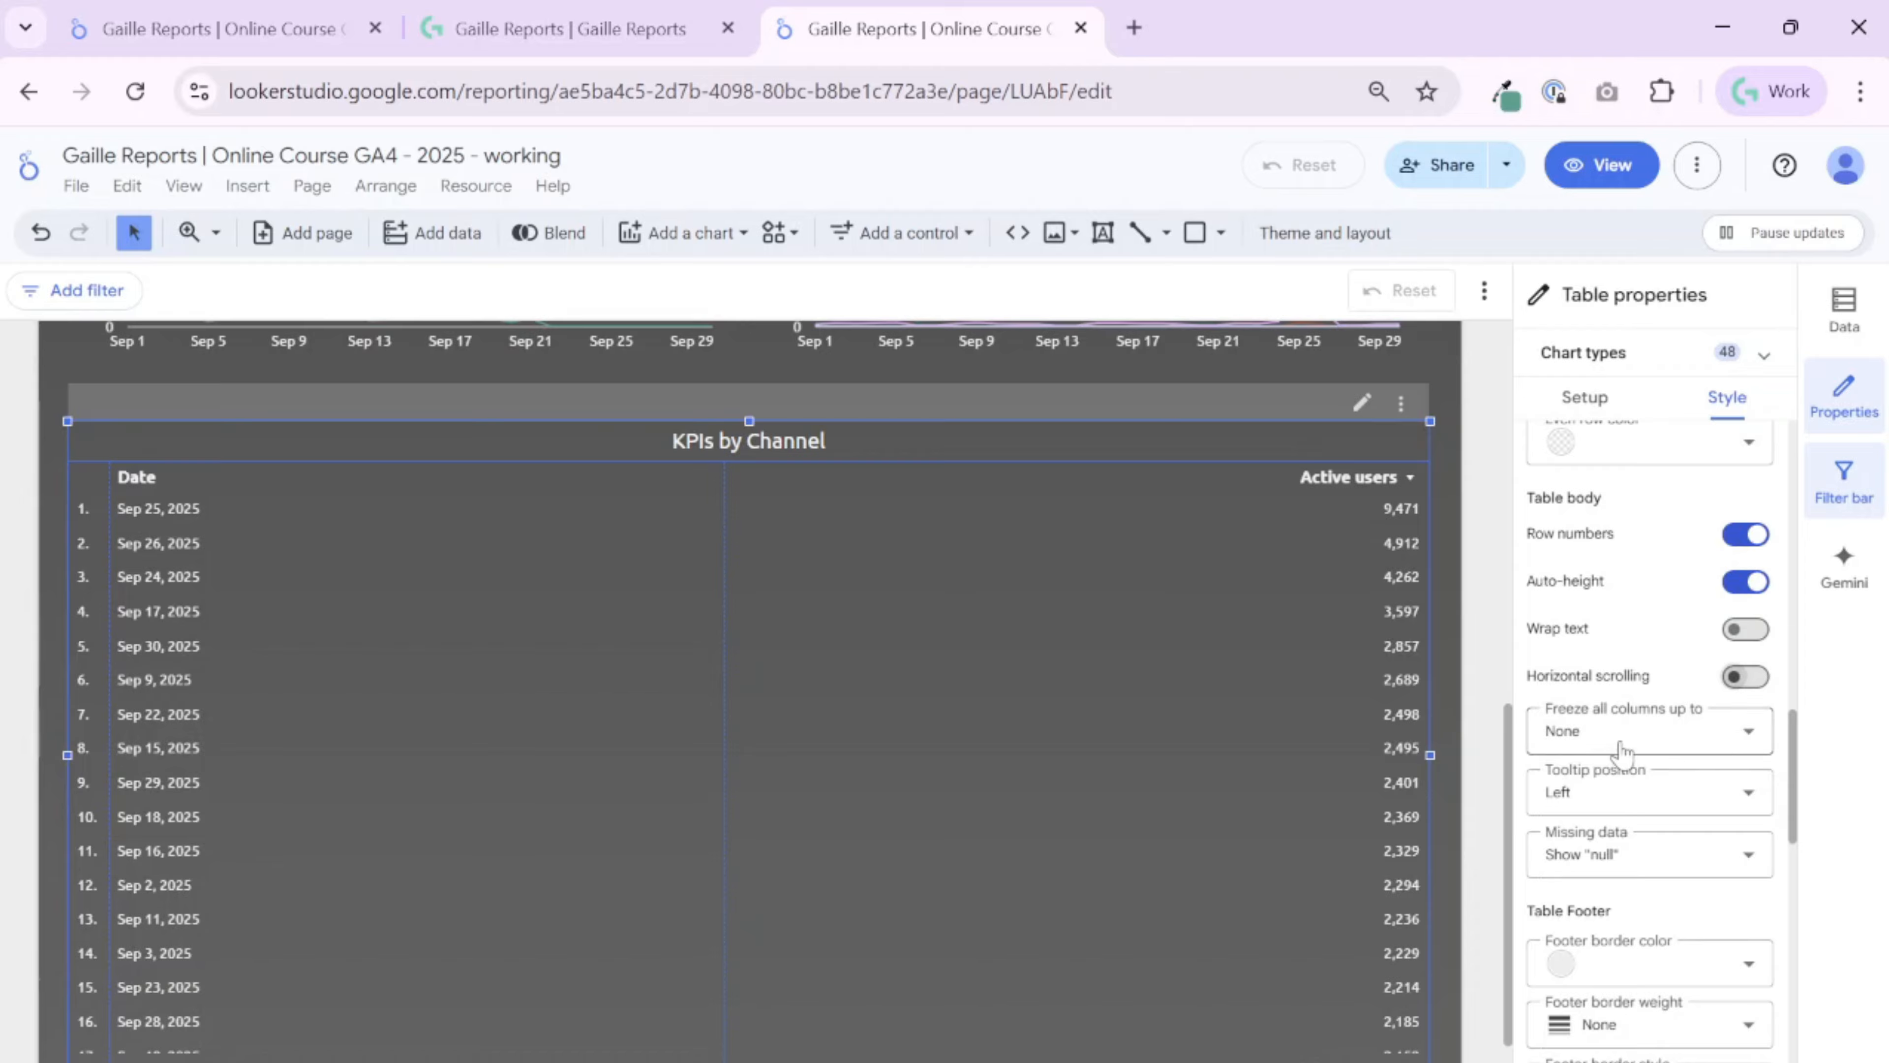
Try freezing the KPIs by Channel table's columns up to 1 (Row Number), check its scrolling, and restore the freeze setting to None
click(1656, 746)
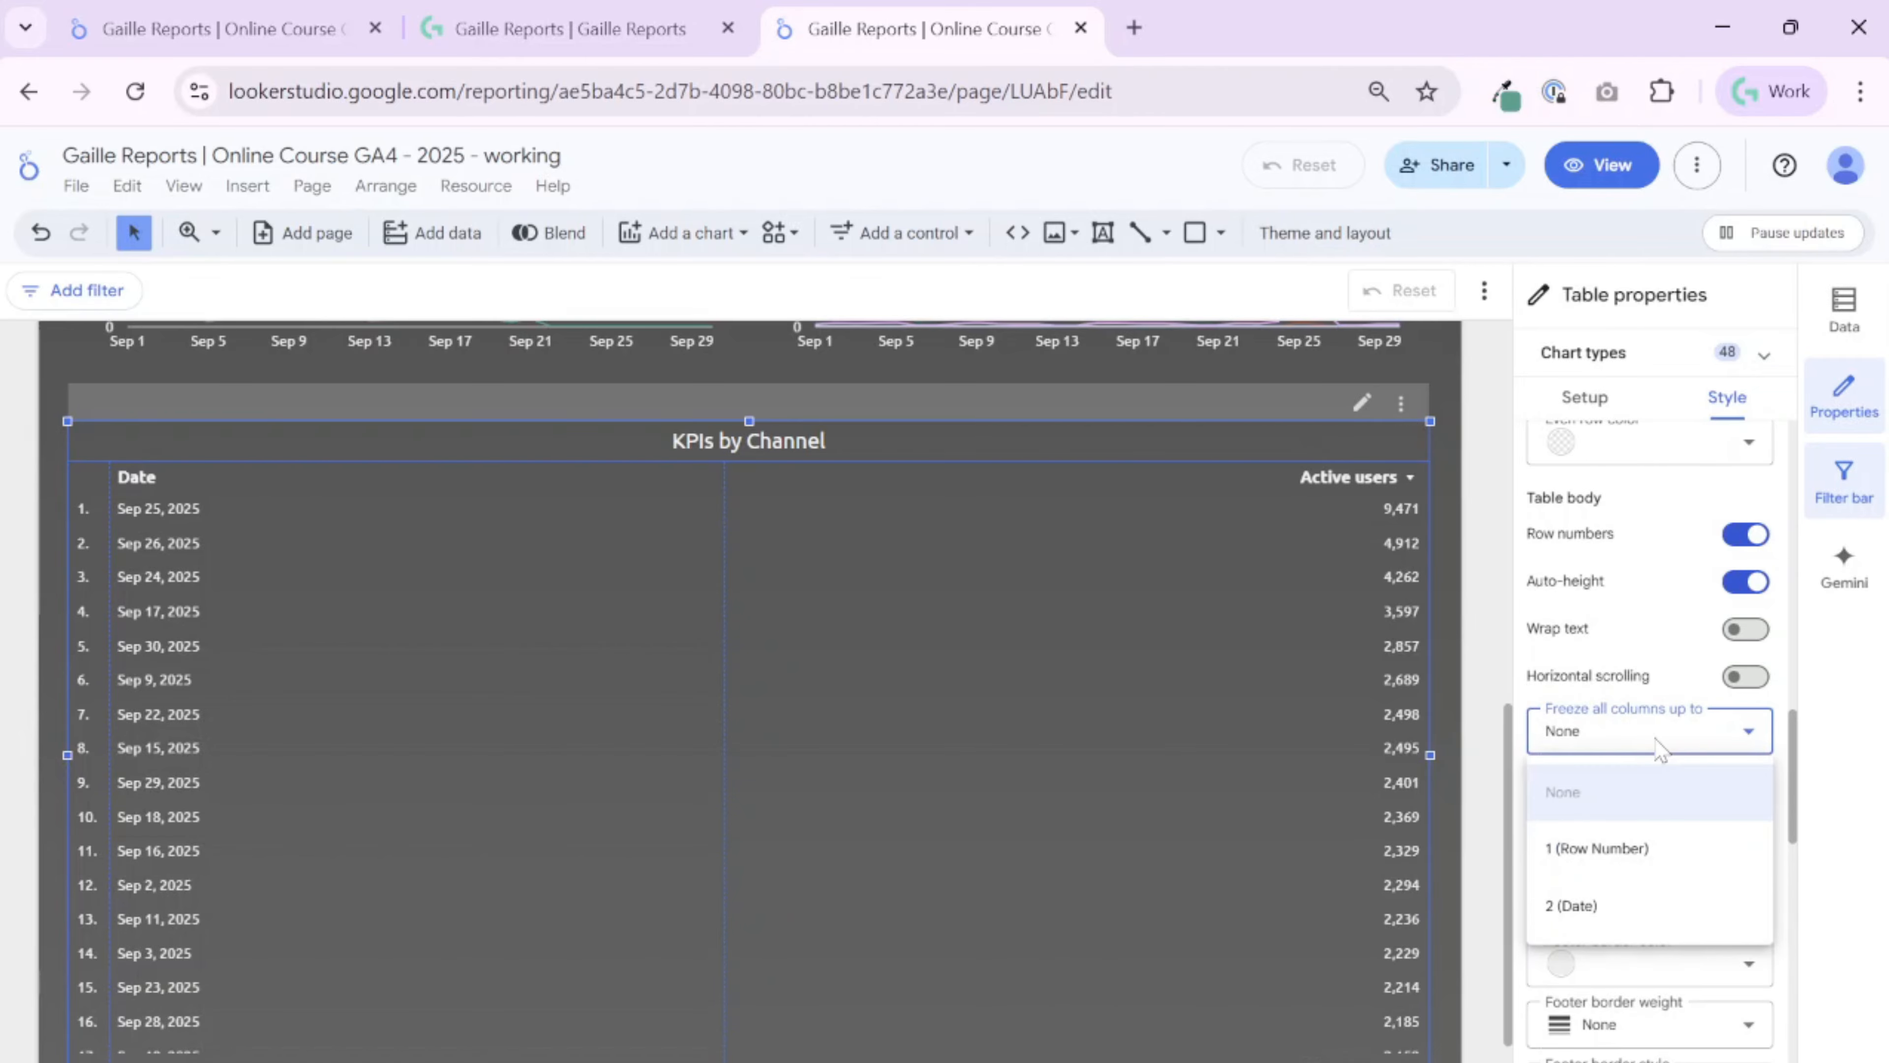
click(1644, 855)
scroll(519, 629, down, 2)
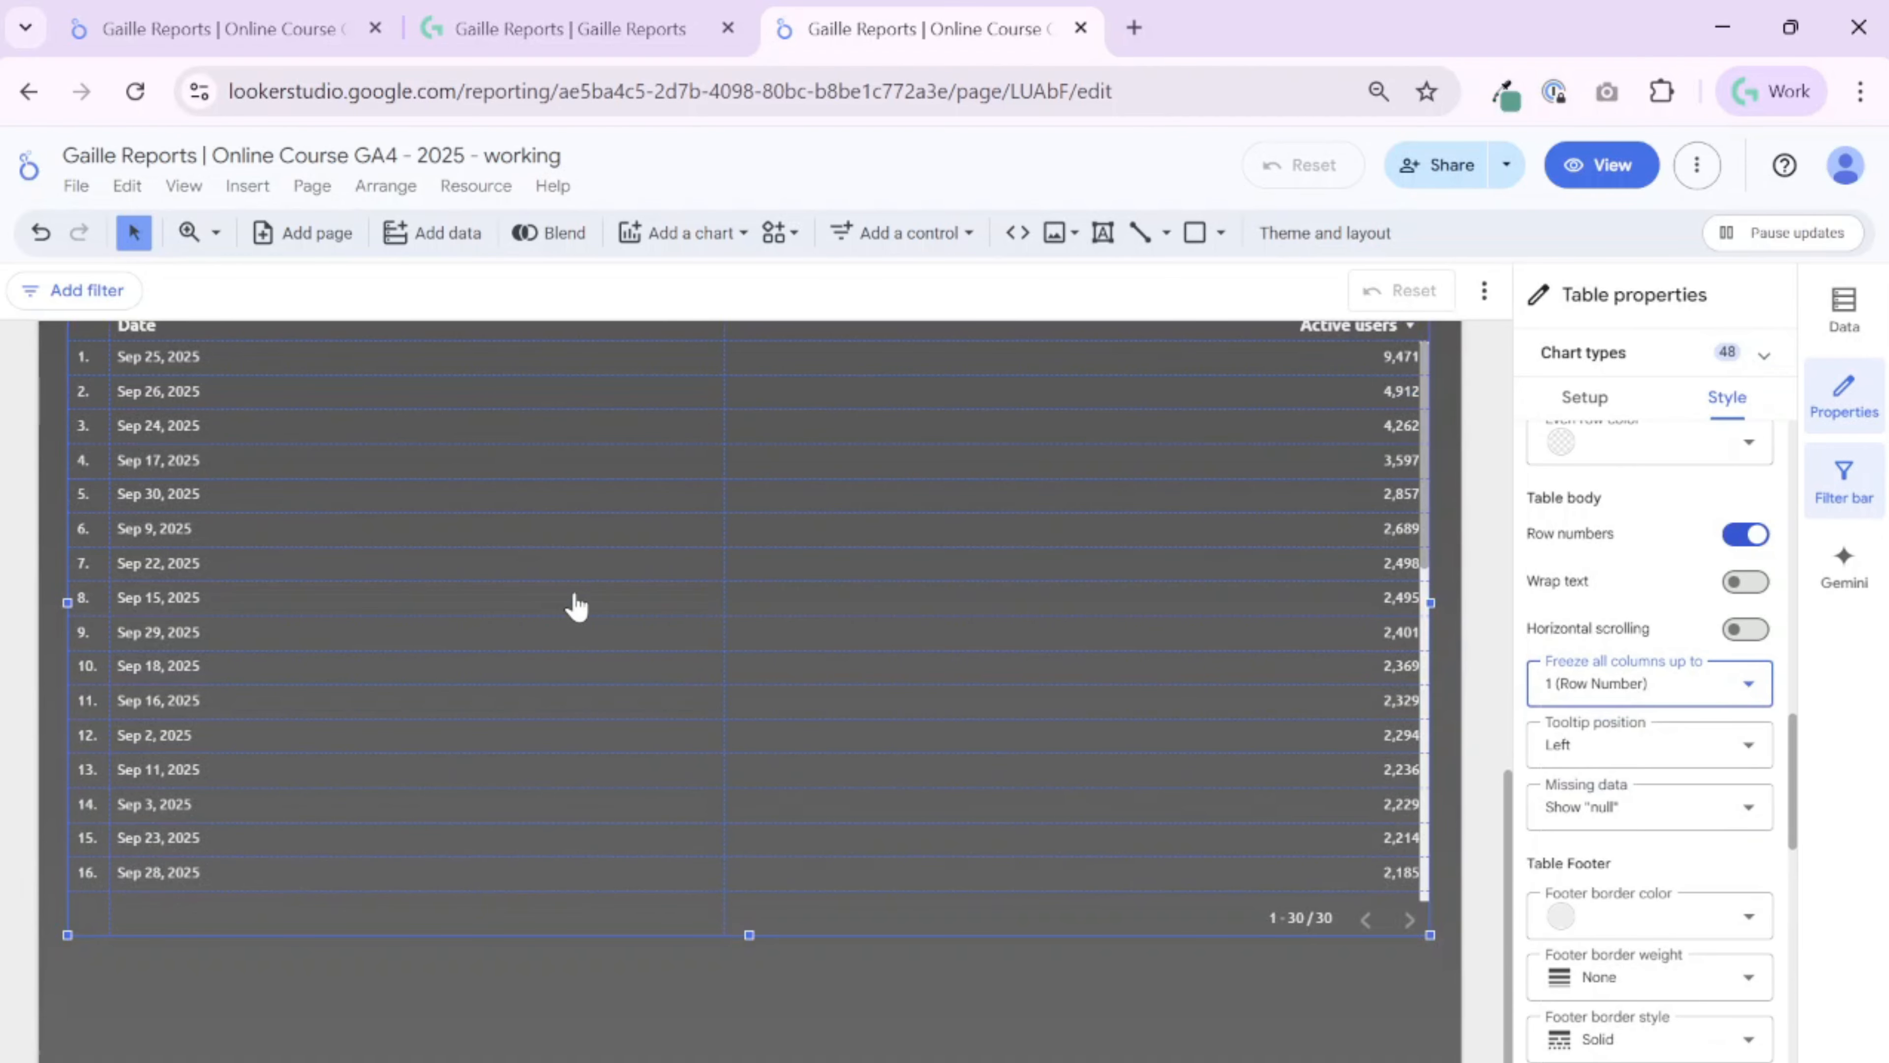
scroll(1180, 664, up, 2)
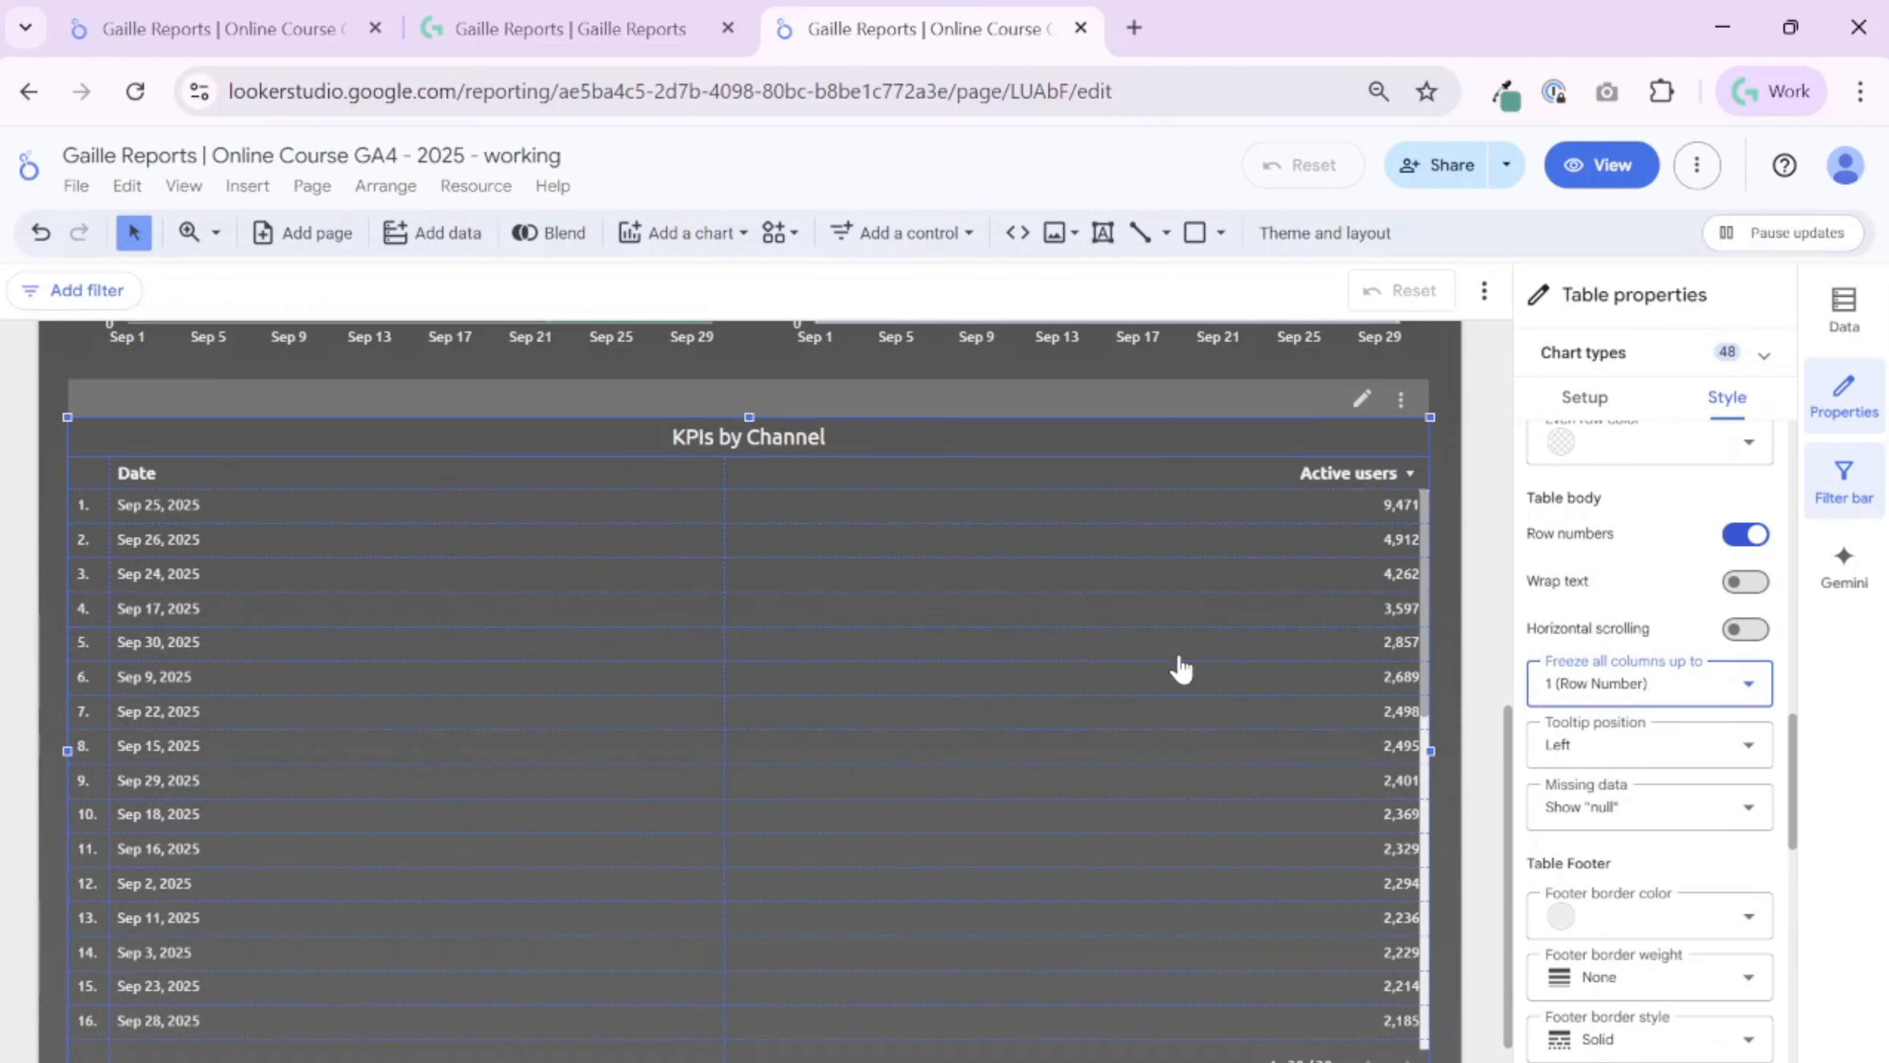
scroll(1171, 660, down, 3)
scroll(1171, 661, up, 3)
scroll(1175, 662, down, 3)
scroll(1184, 668, up, 3)
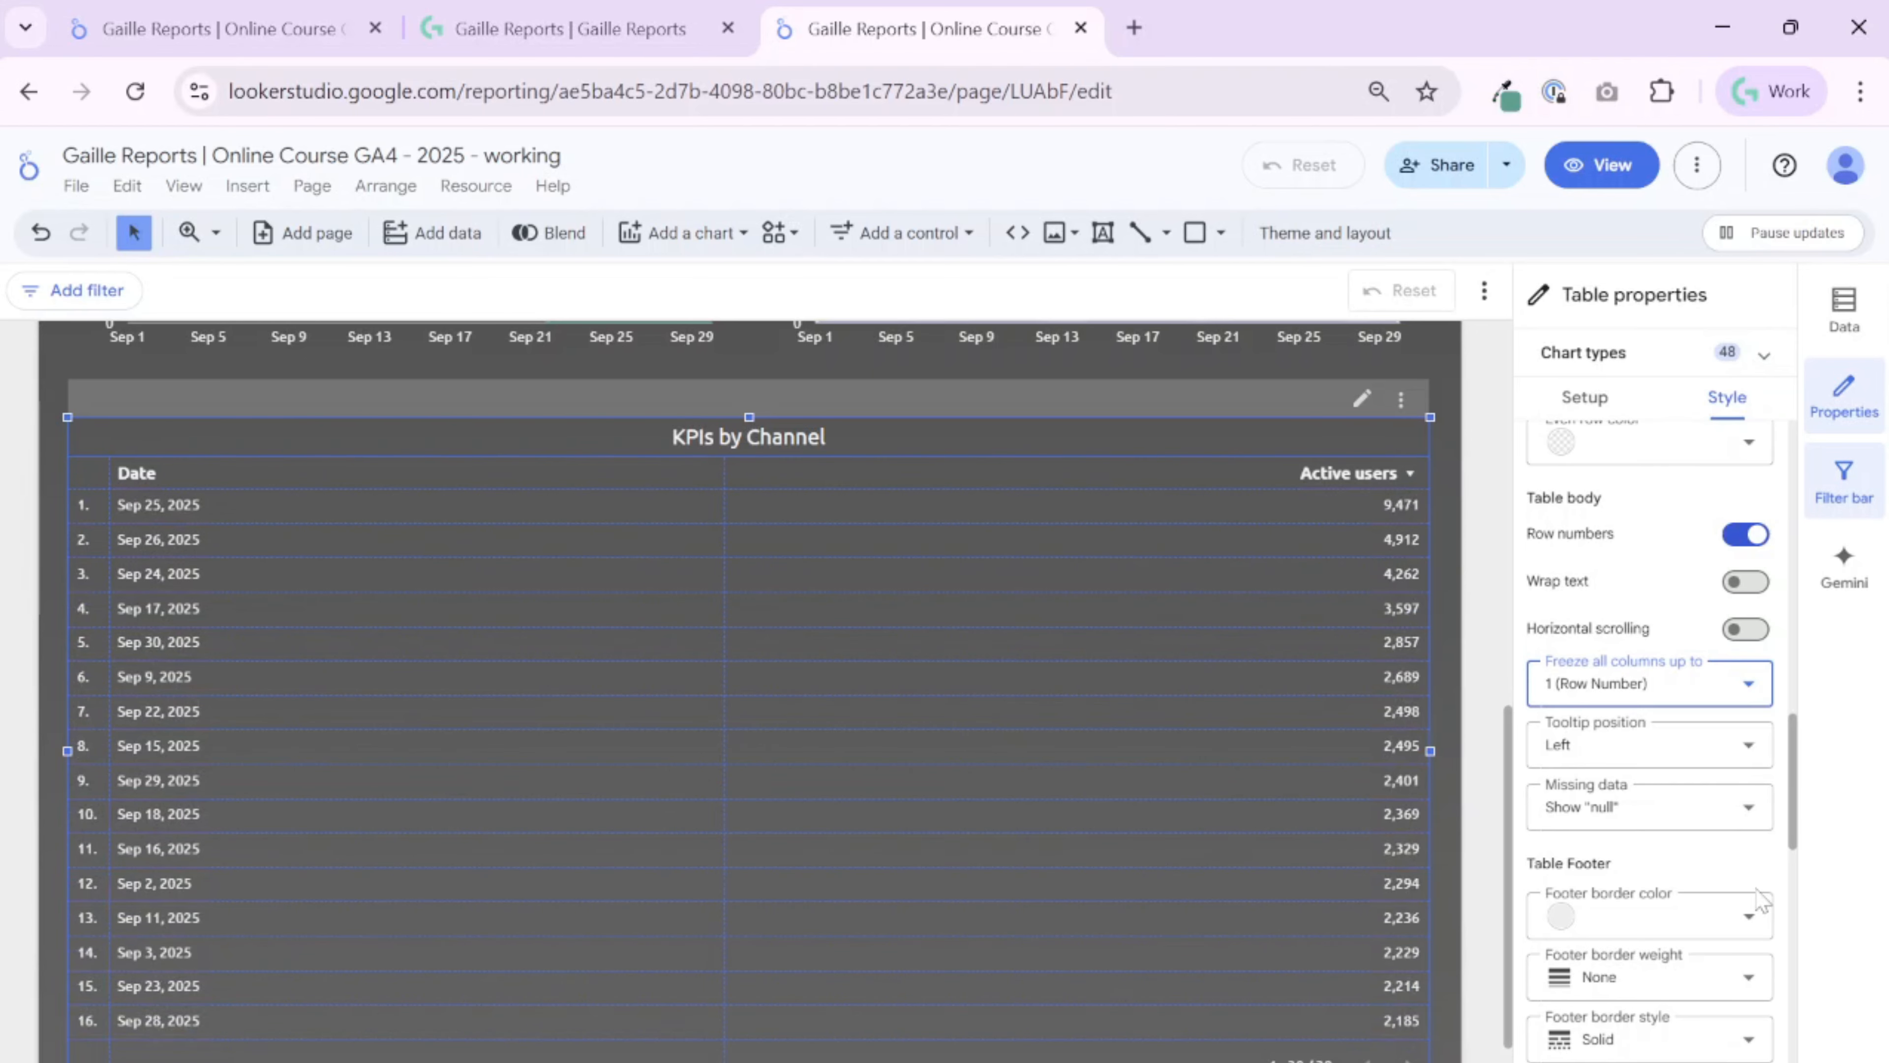
click(1636, 683)
click(1602, 745)
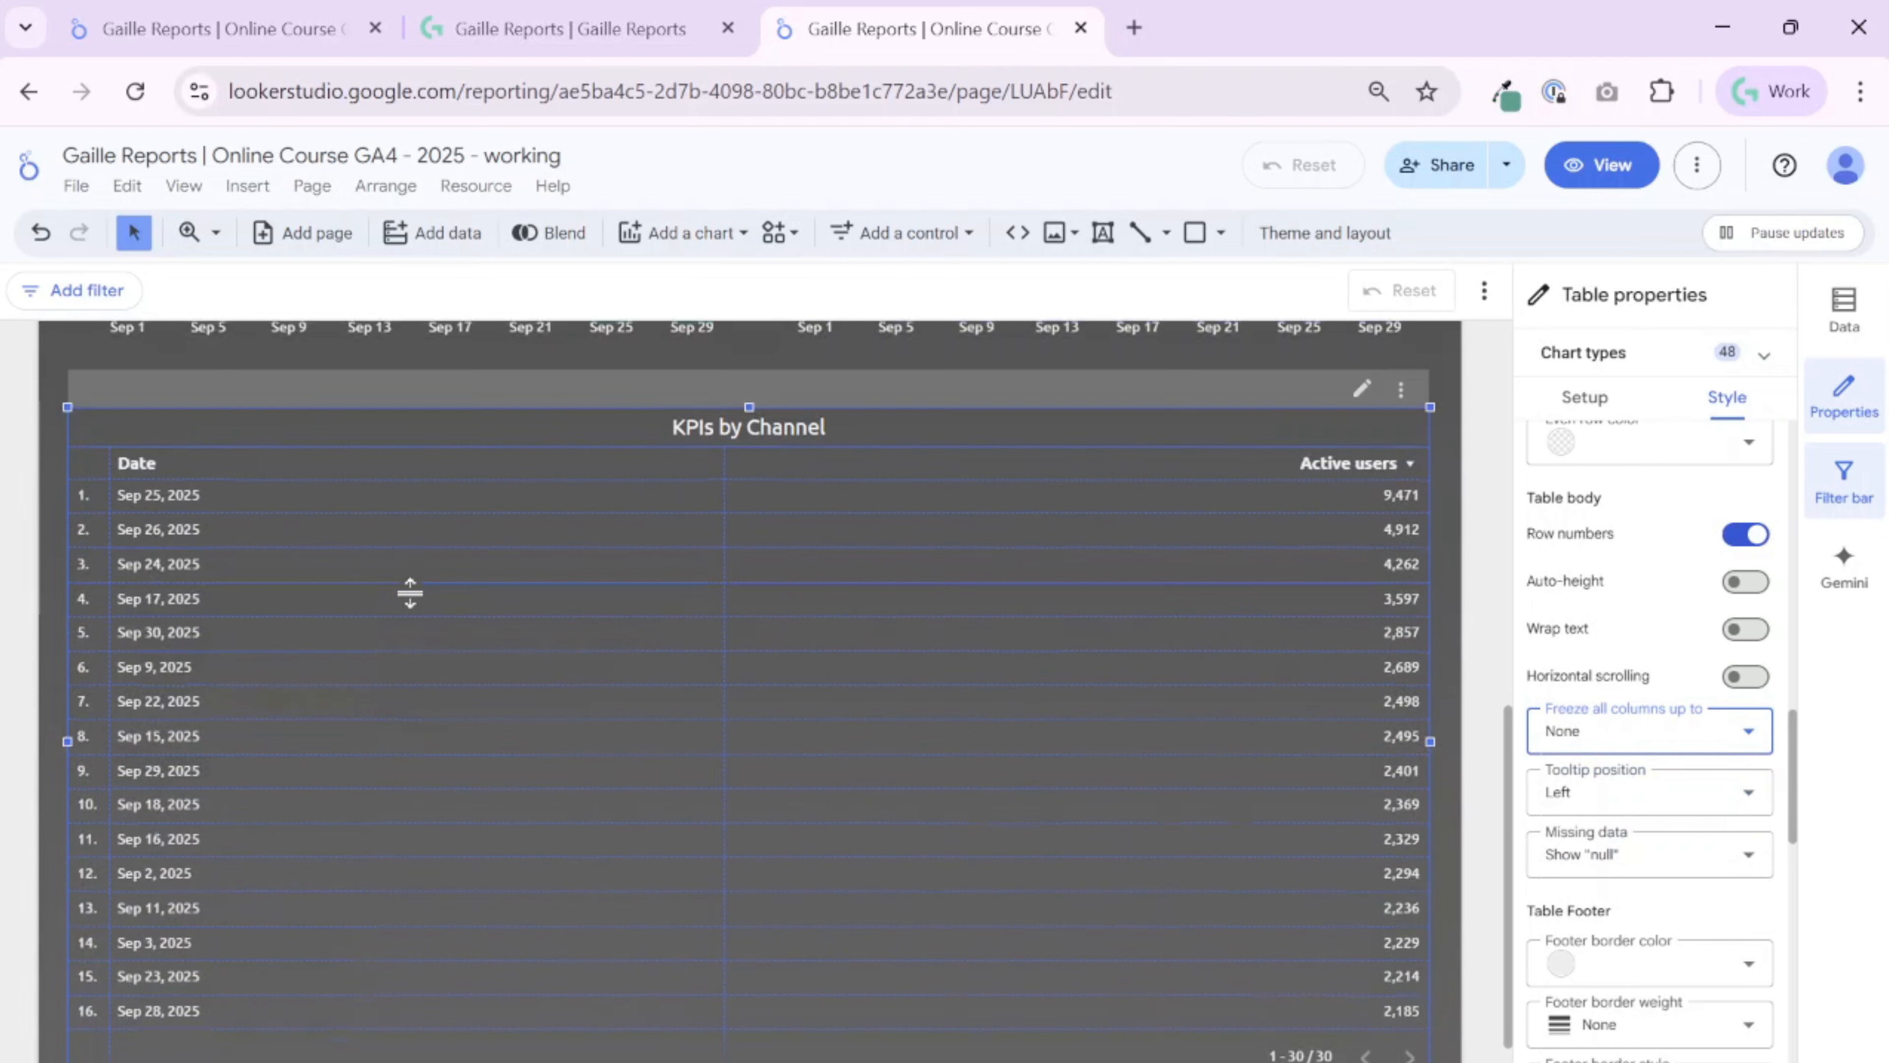
scroll(409, 595, up, 4)
scroll(1086, 785, down, 2)
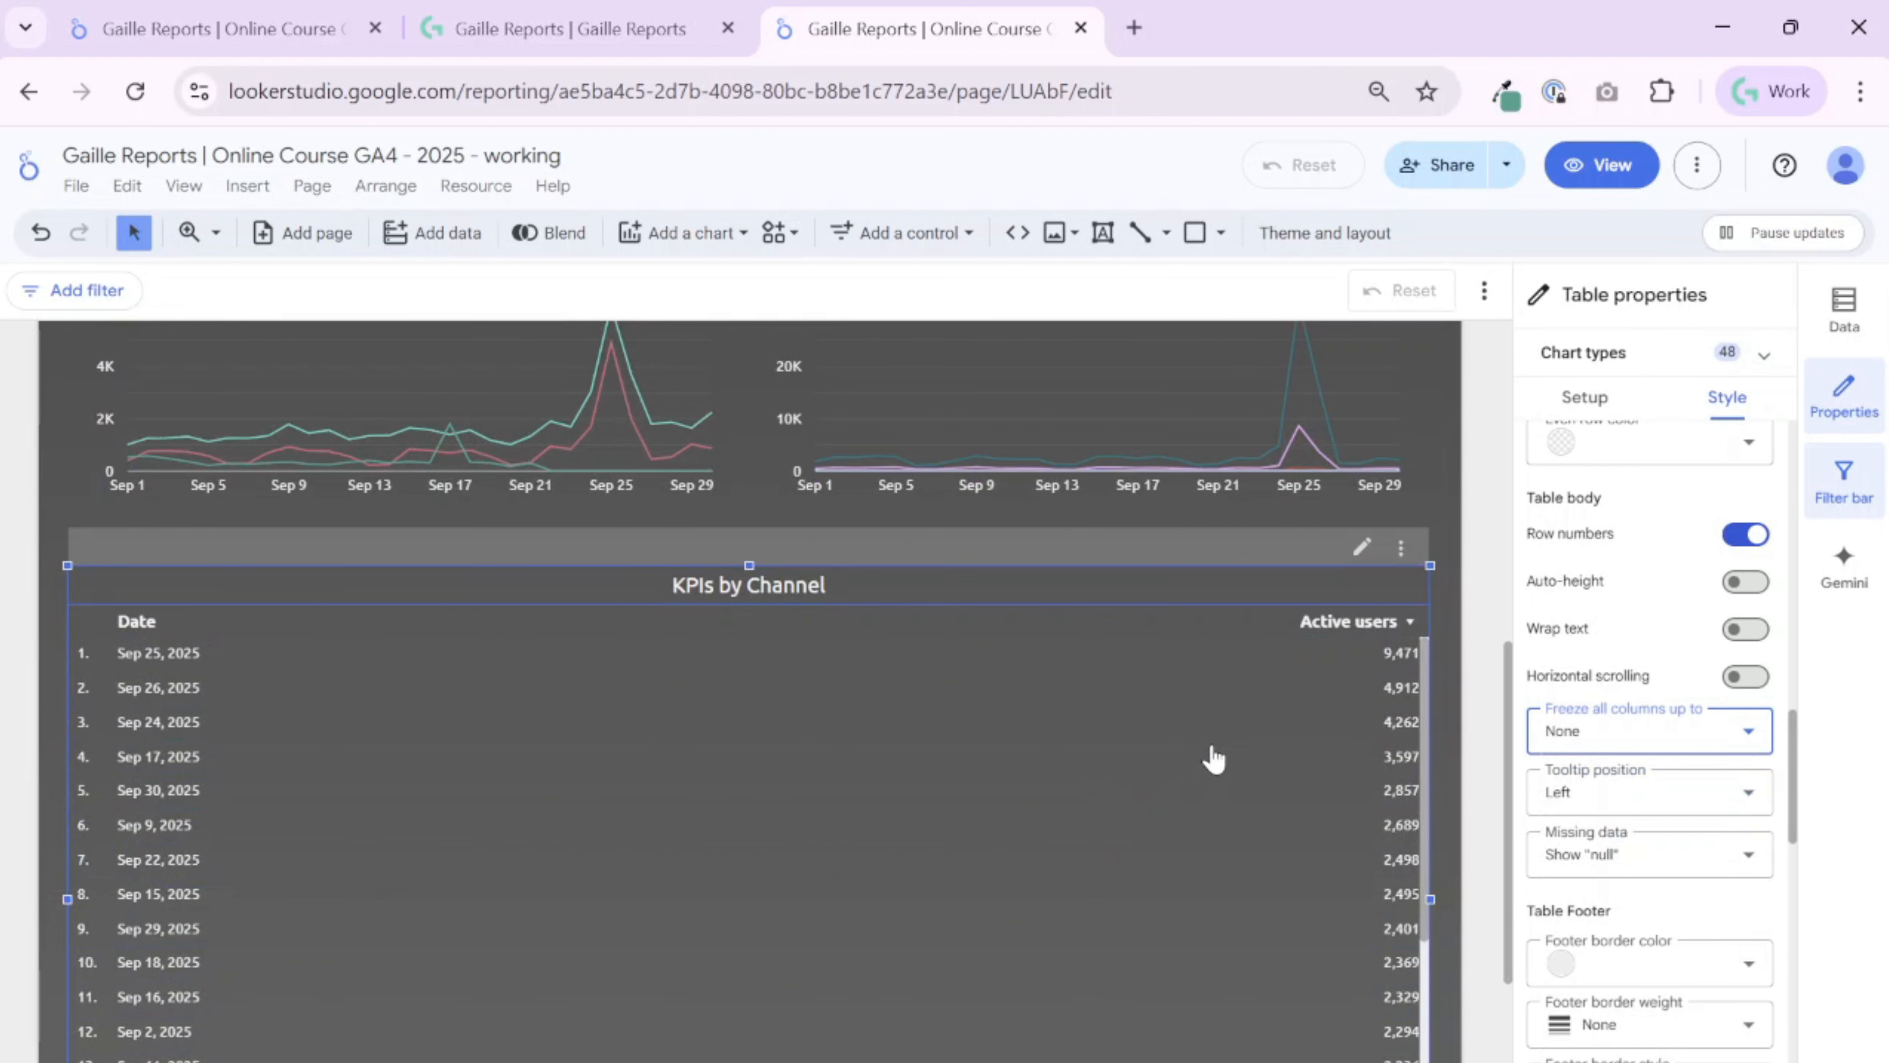
scroll(1212, 759, down, 3)
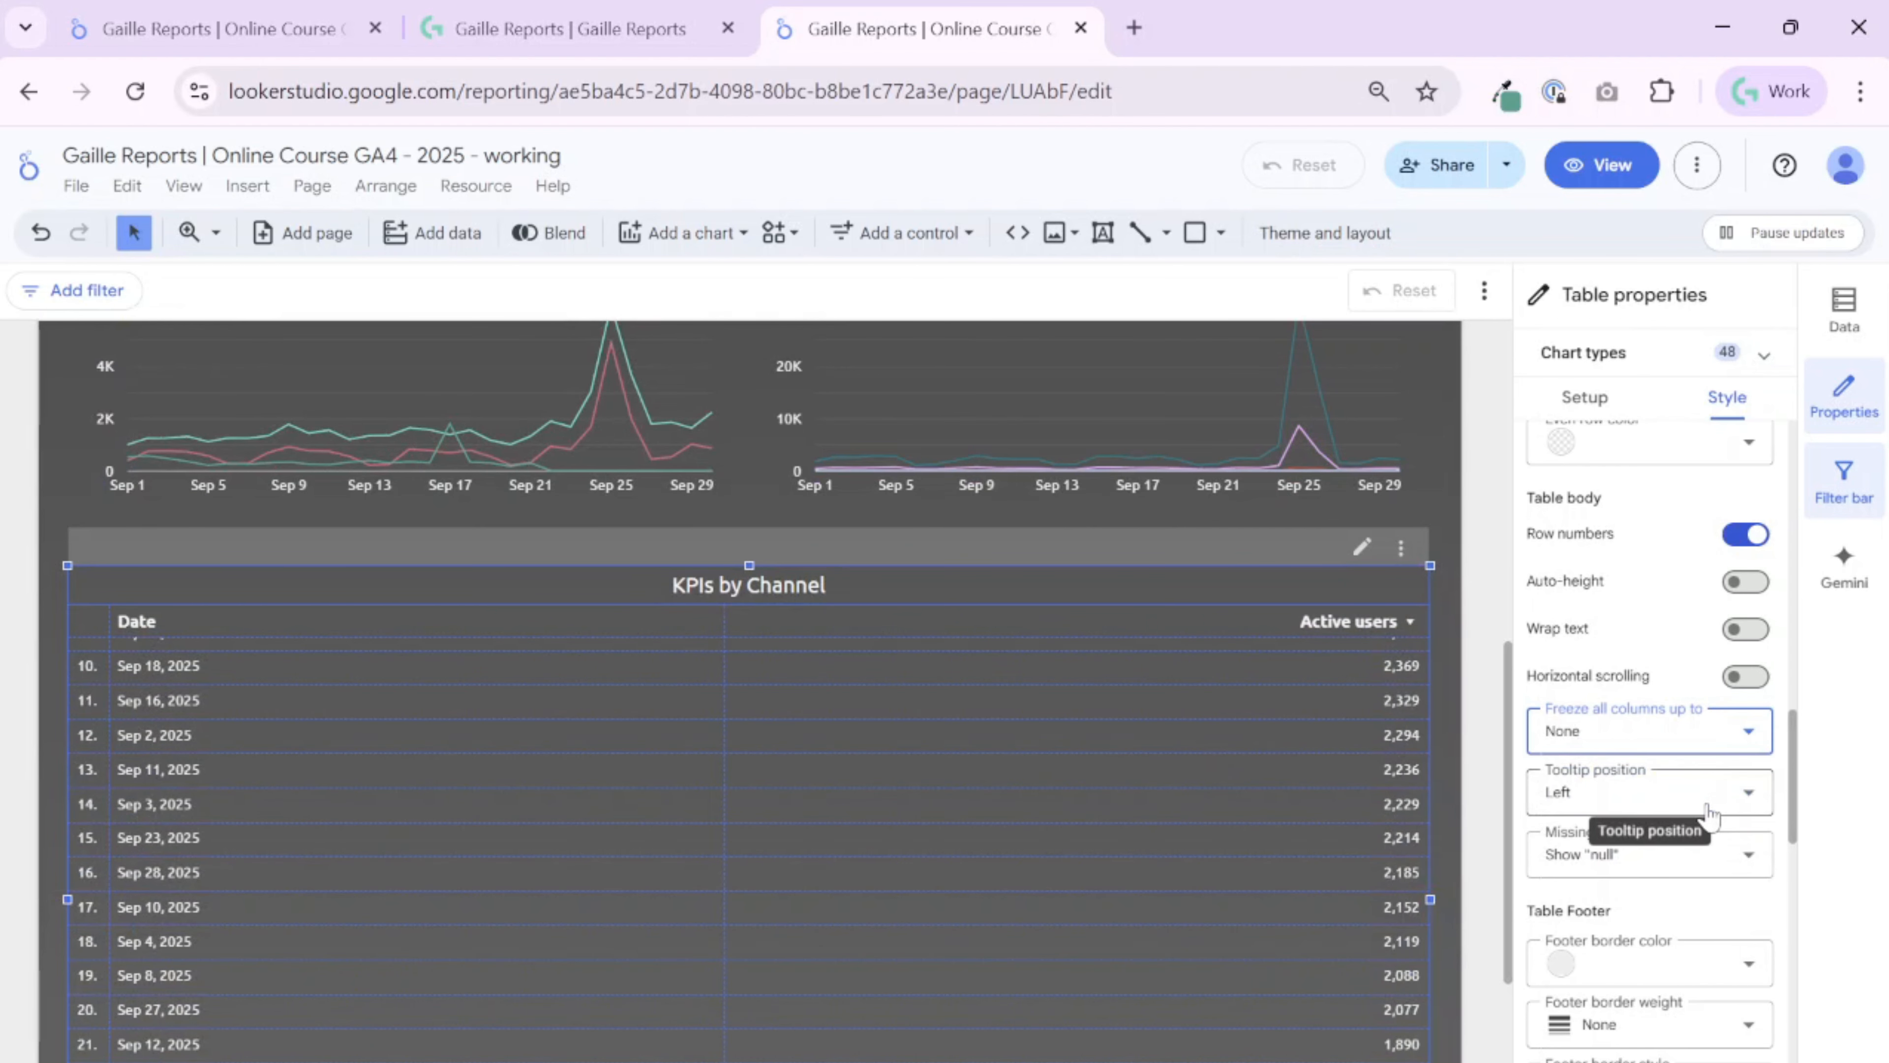
Try freezing the table's columns up to 2 (Date), check its scrolling, and restore the freeze setting to None
click(1569, 729)
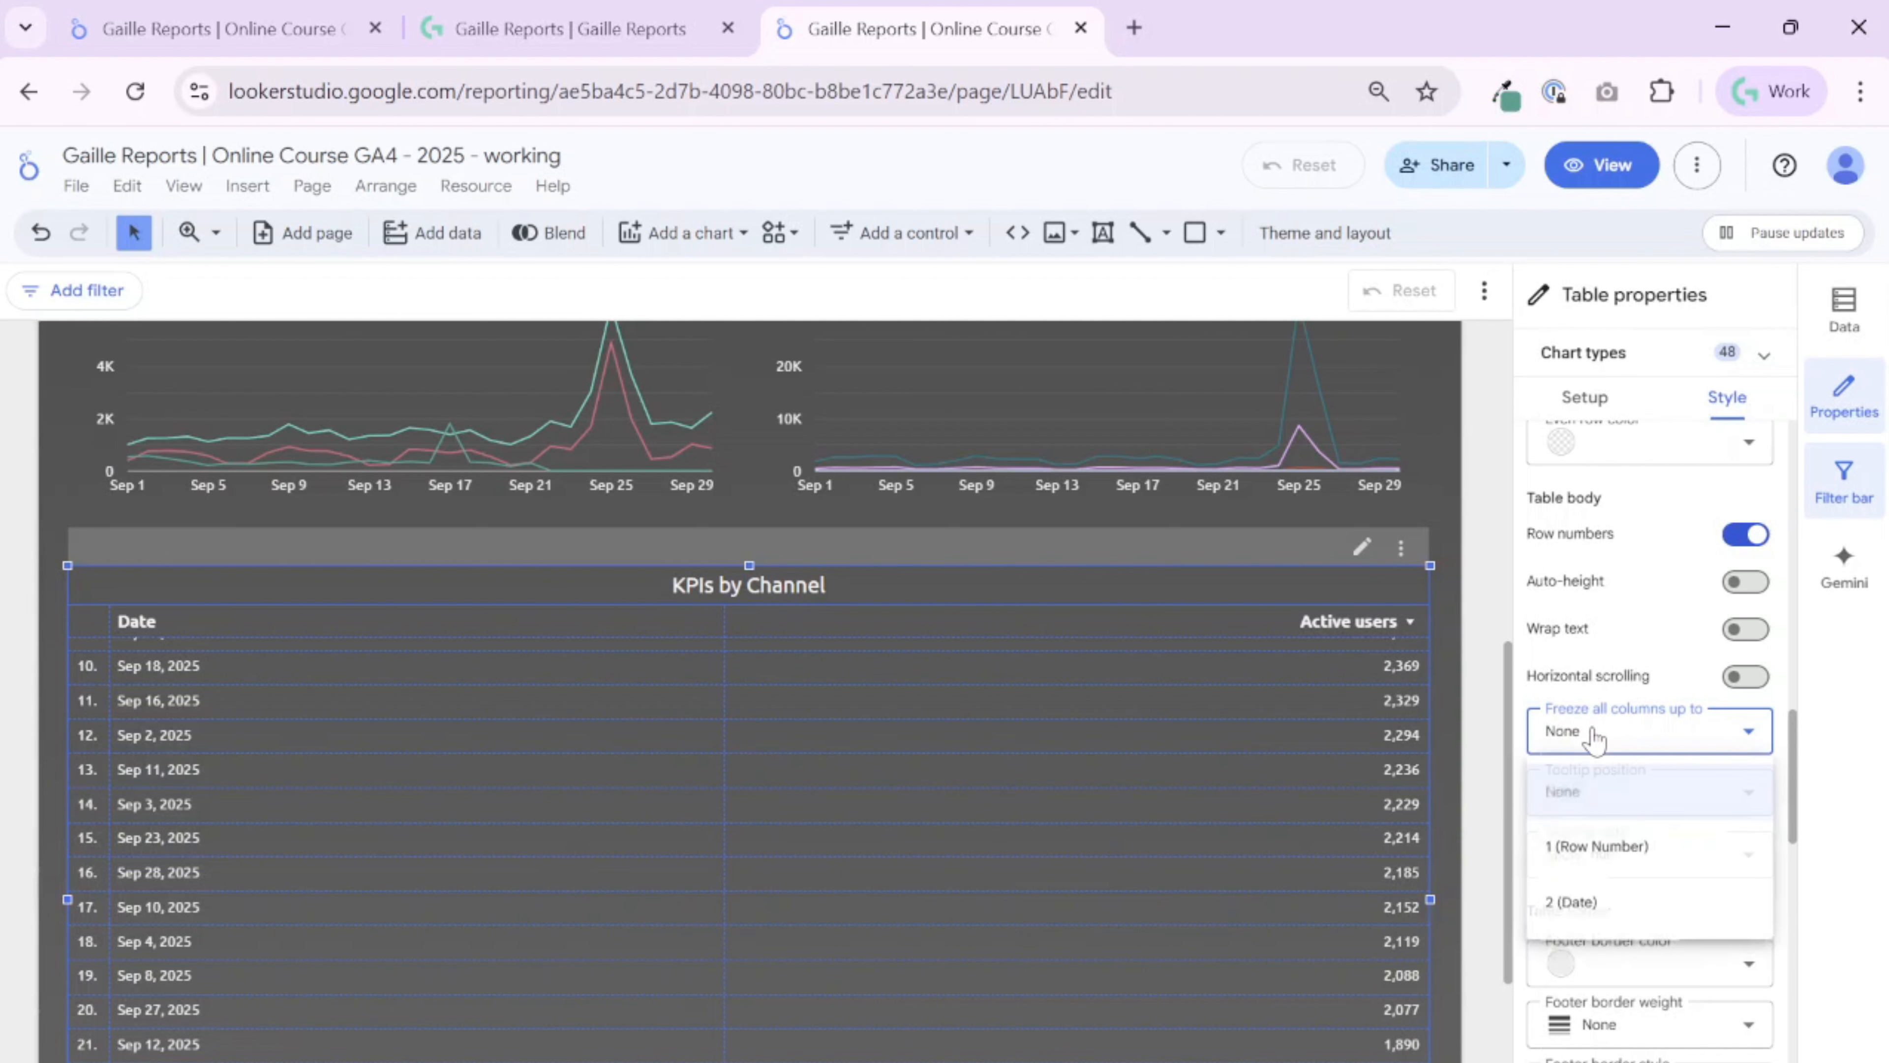
click(1632, 917)
scroll(744, 755, up, 2)
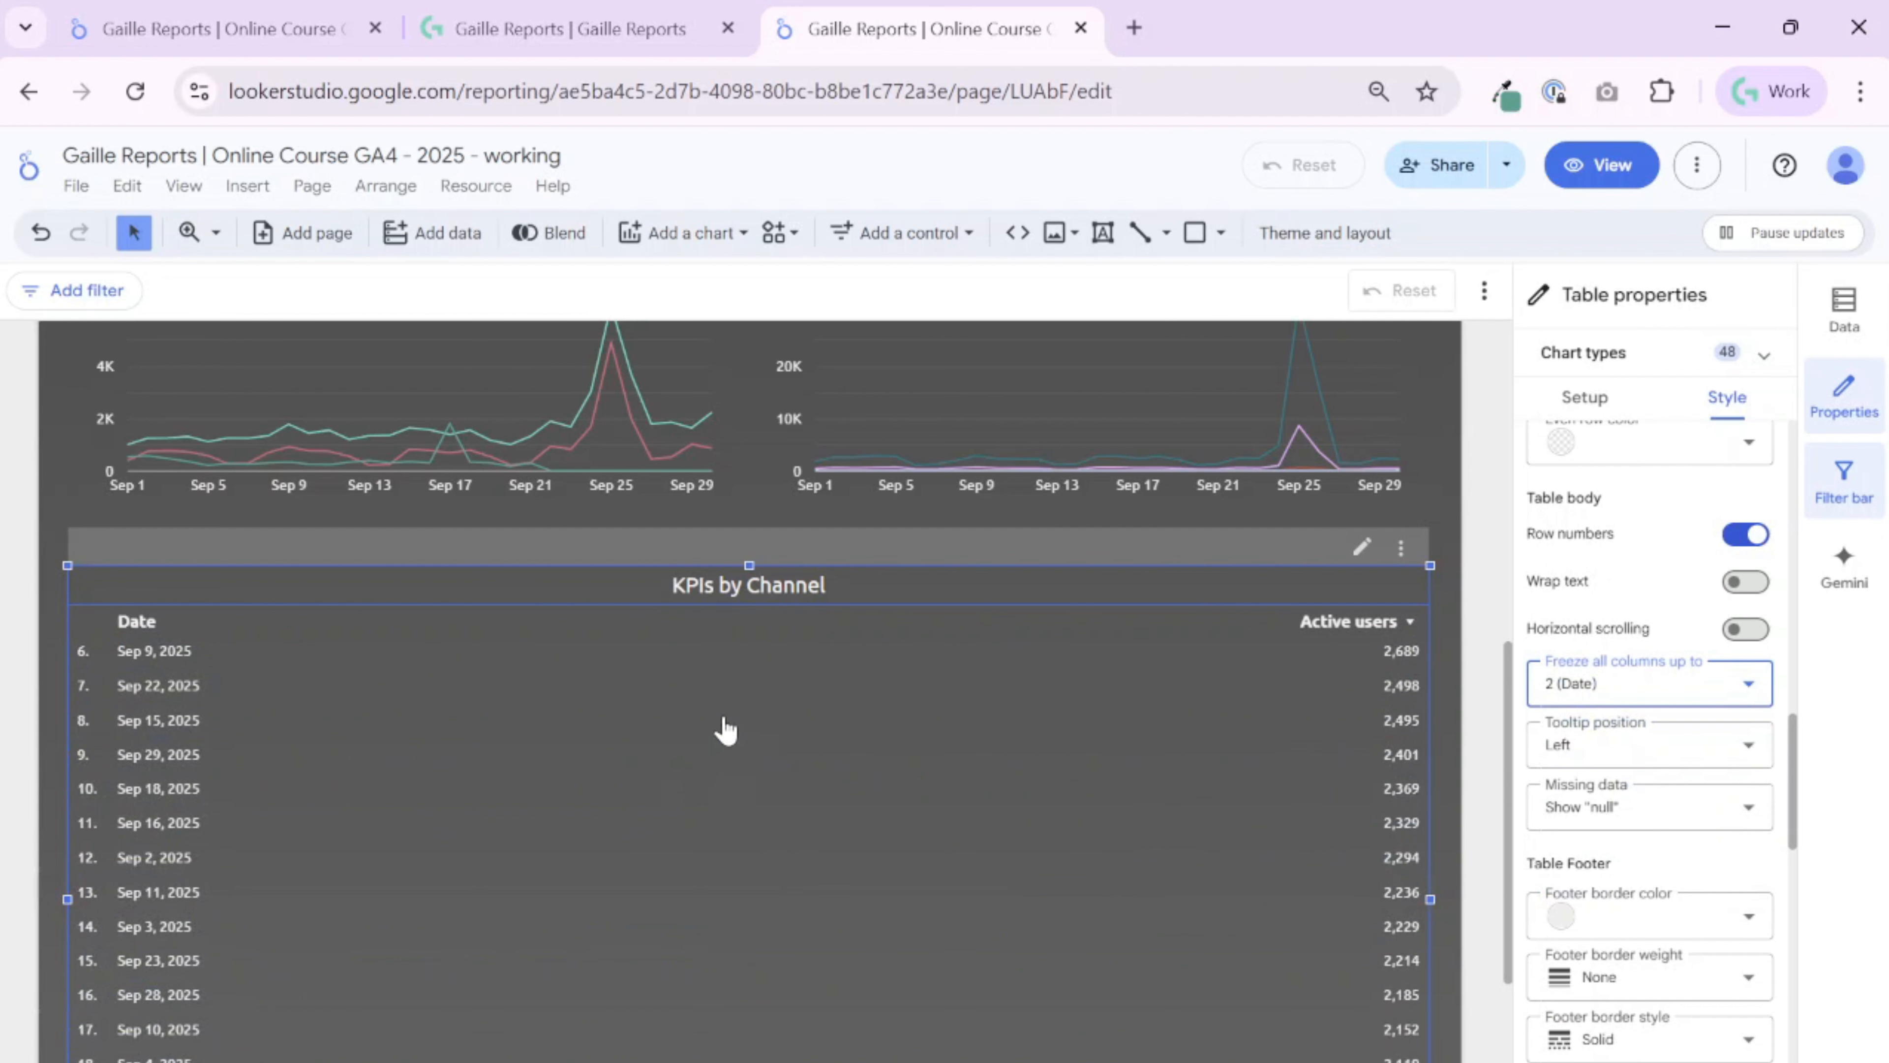
scroll(725, 729, up, 2)
click(1594, 692)
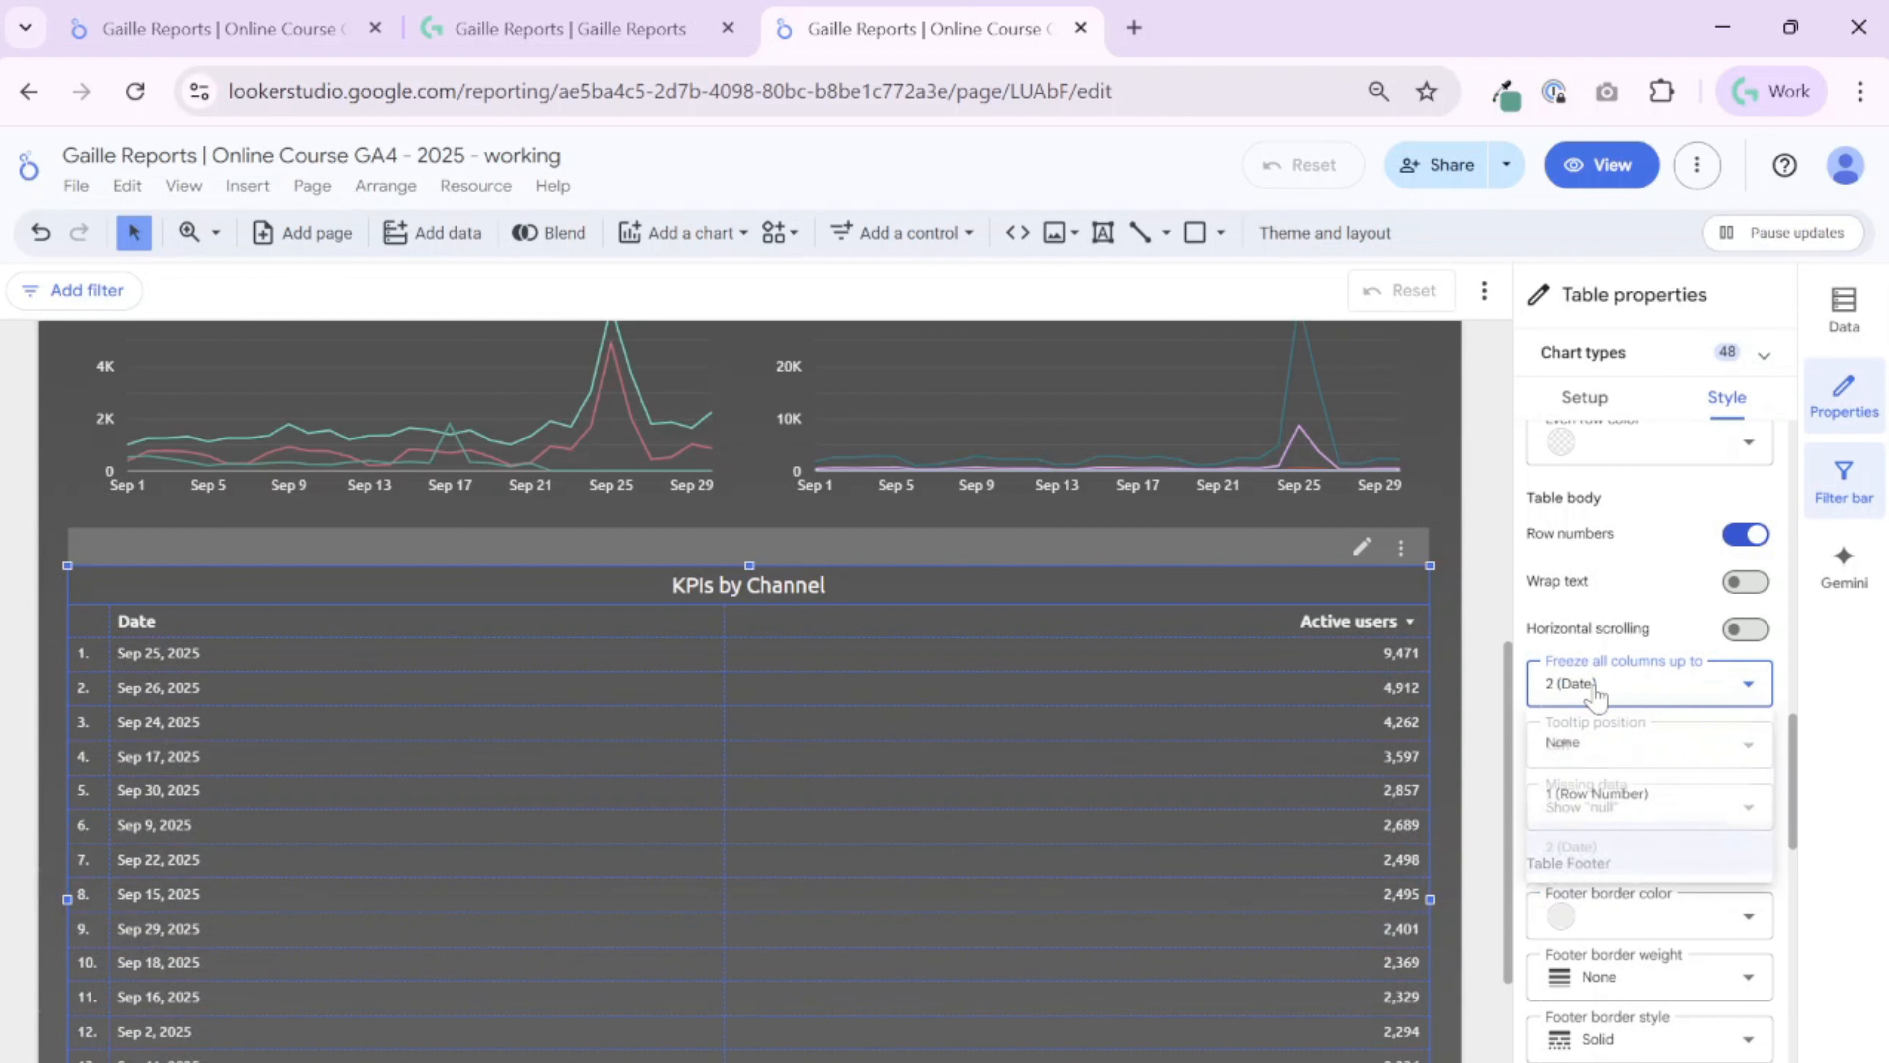
click(1594, 738)
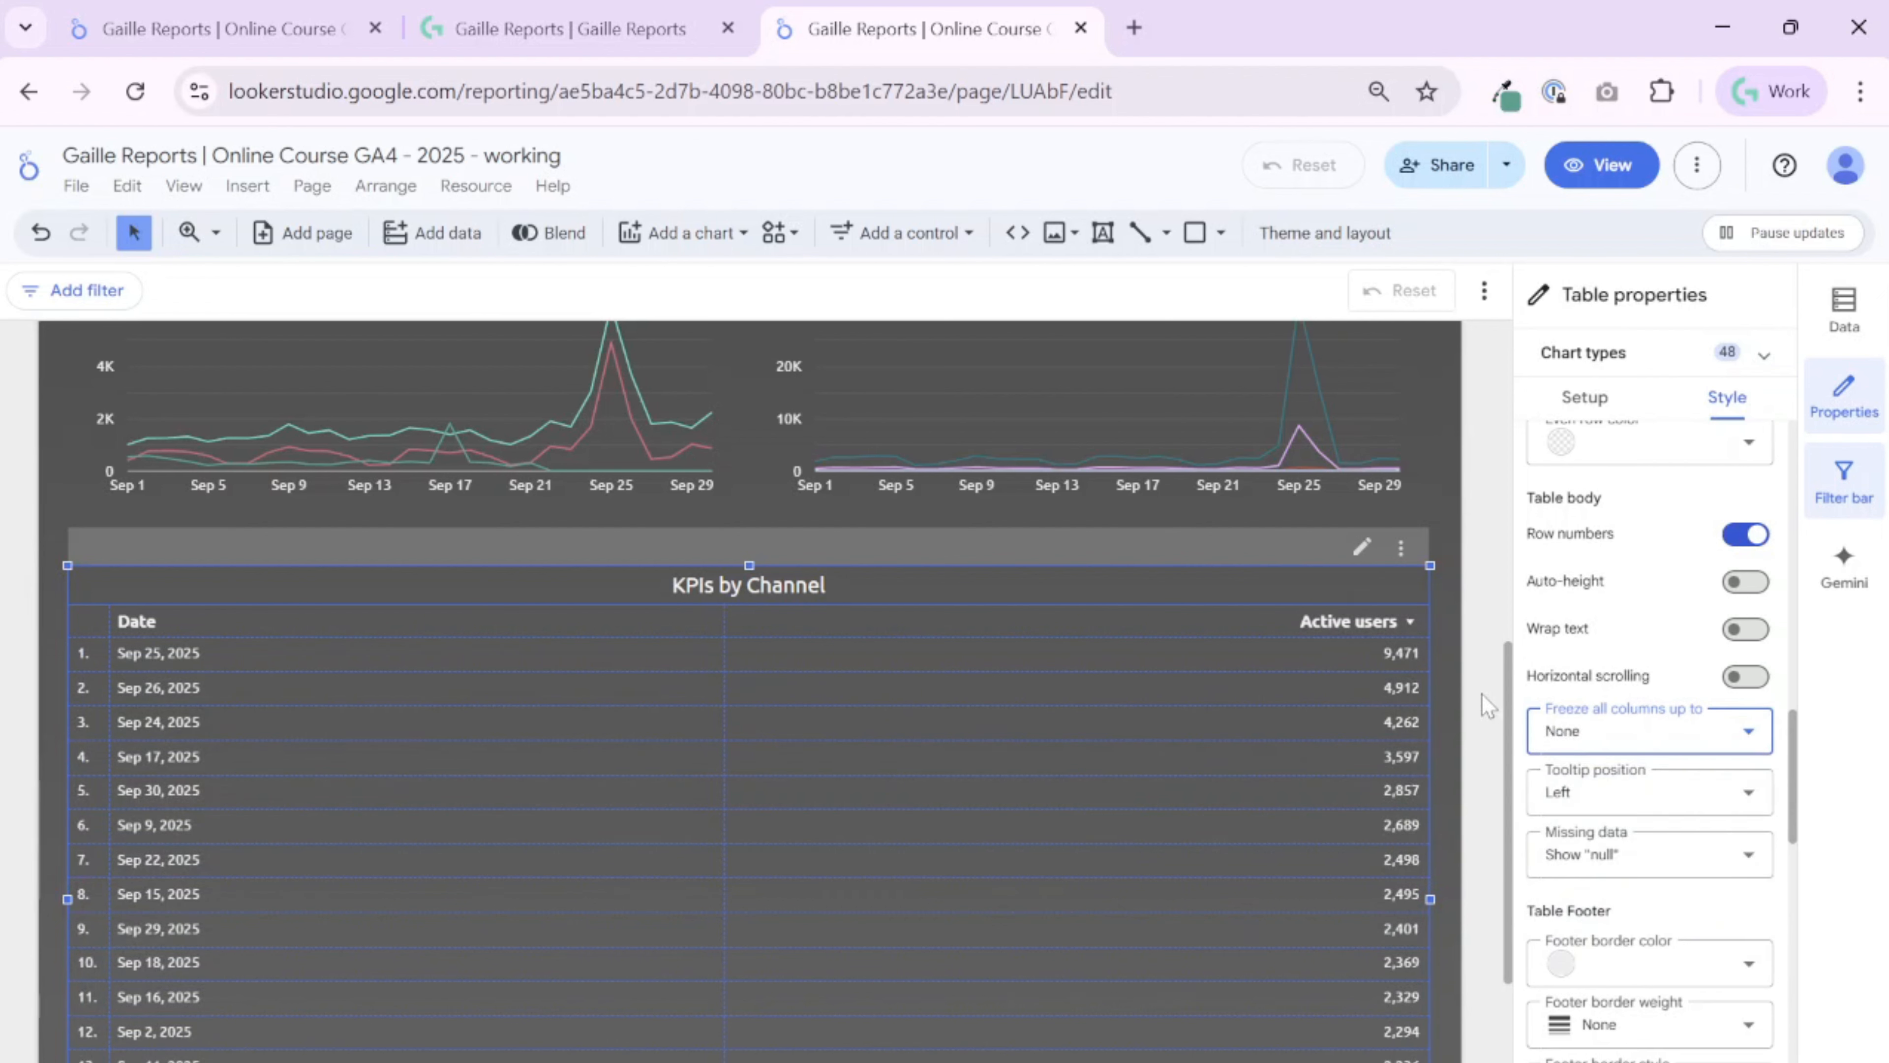
Try the Top left tooltip position for the table, and restore it to Left
click(1711, 794)
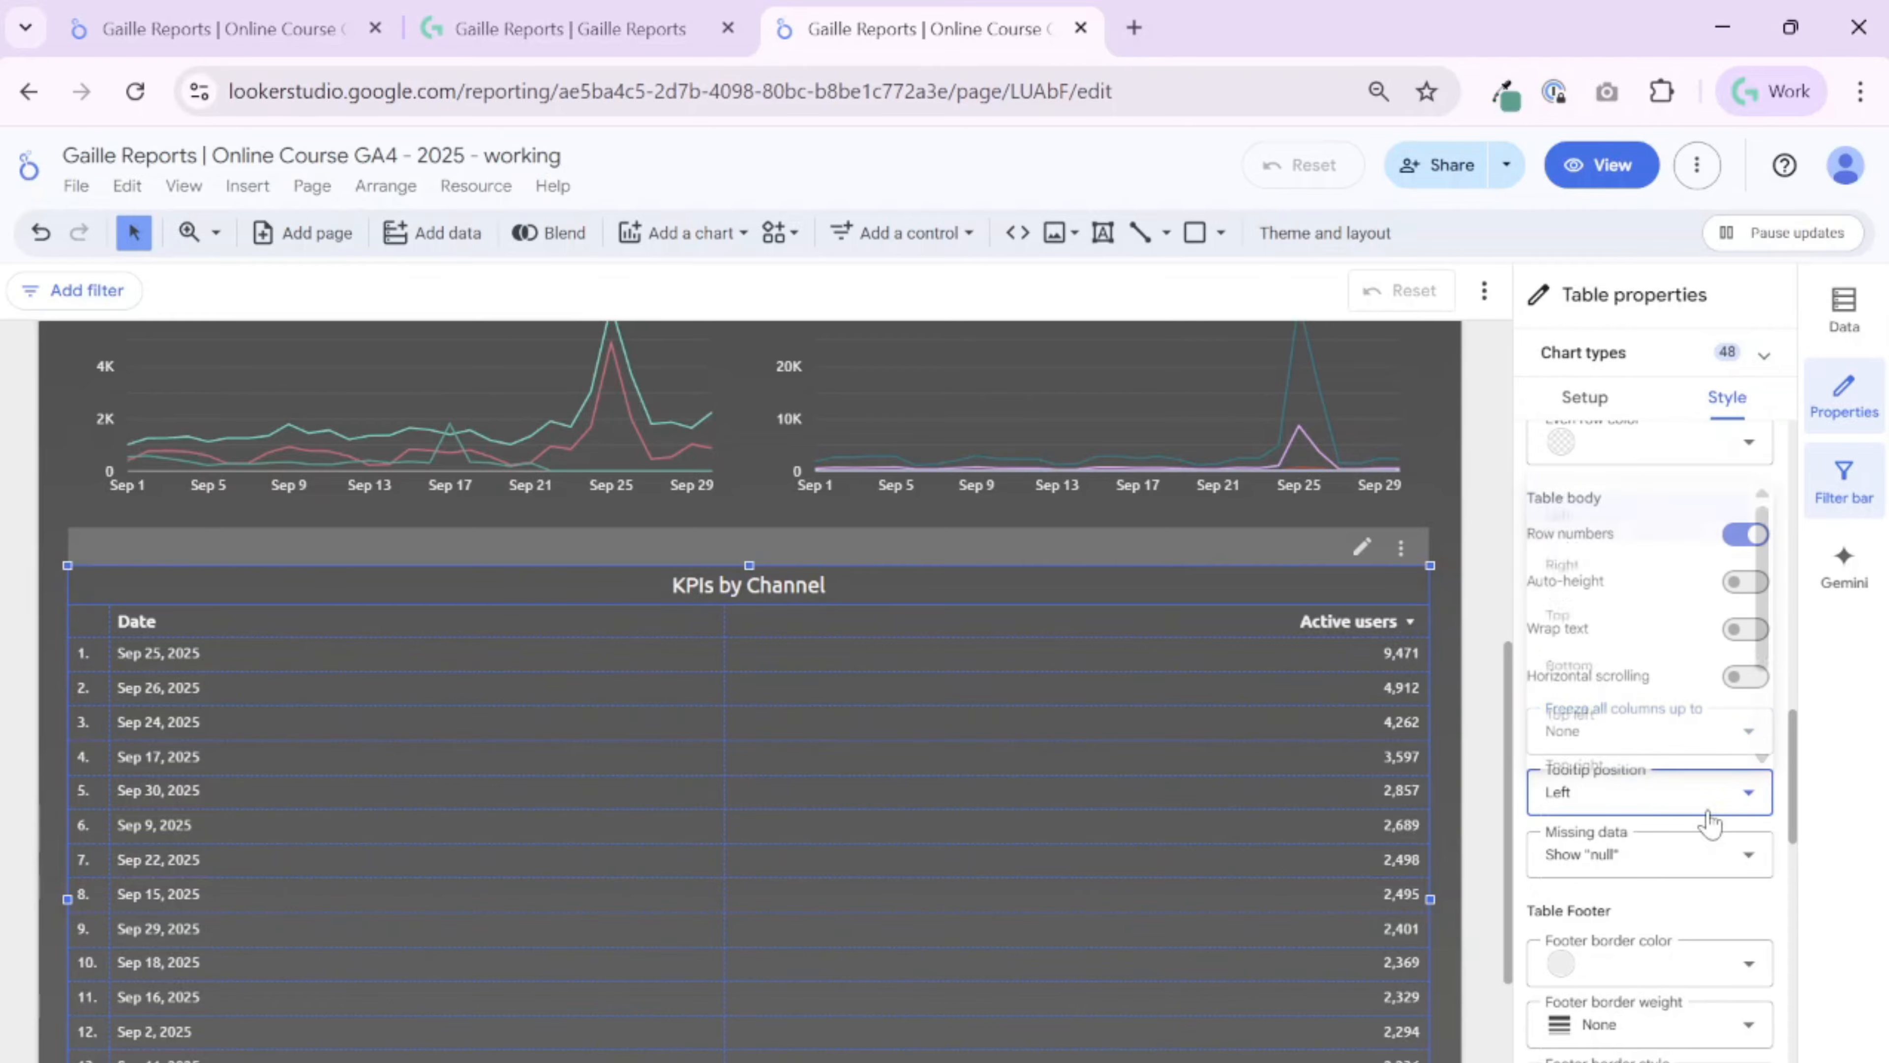
click(1631, 512)
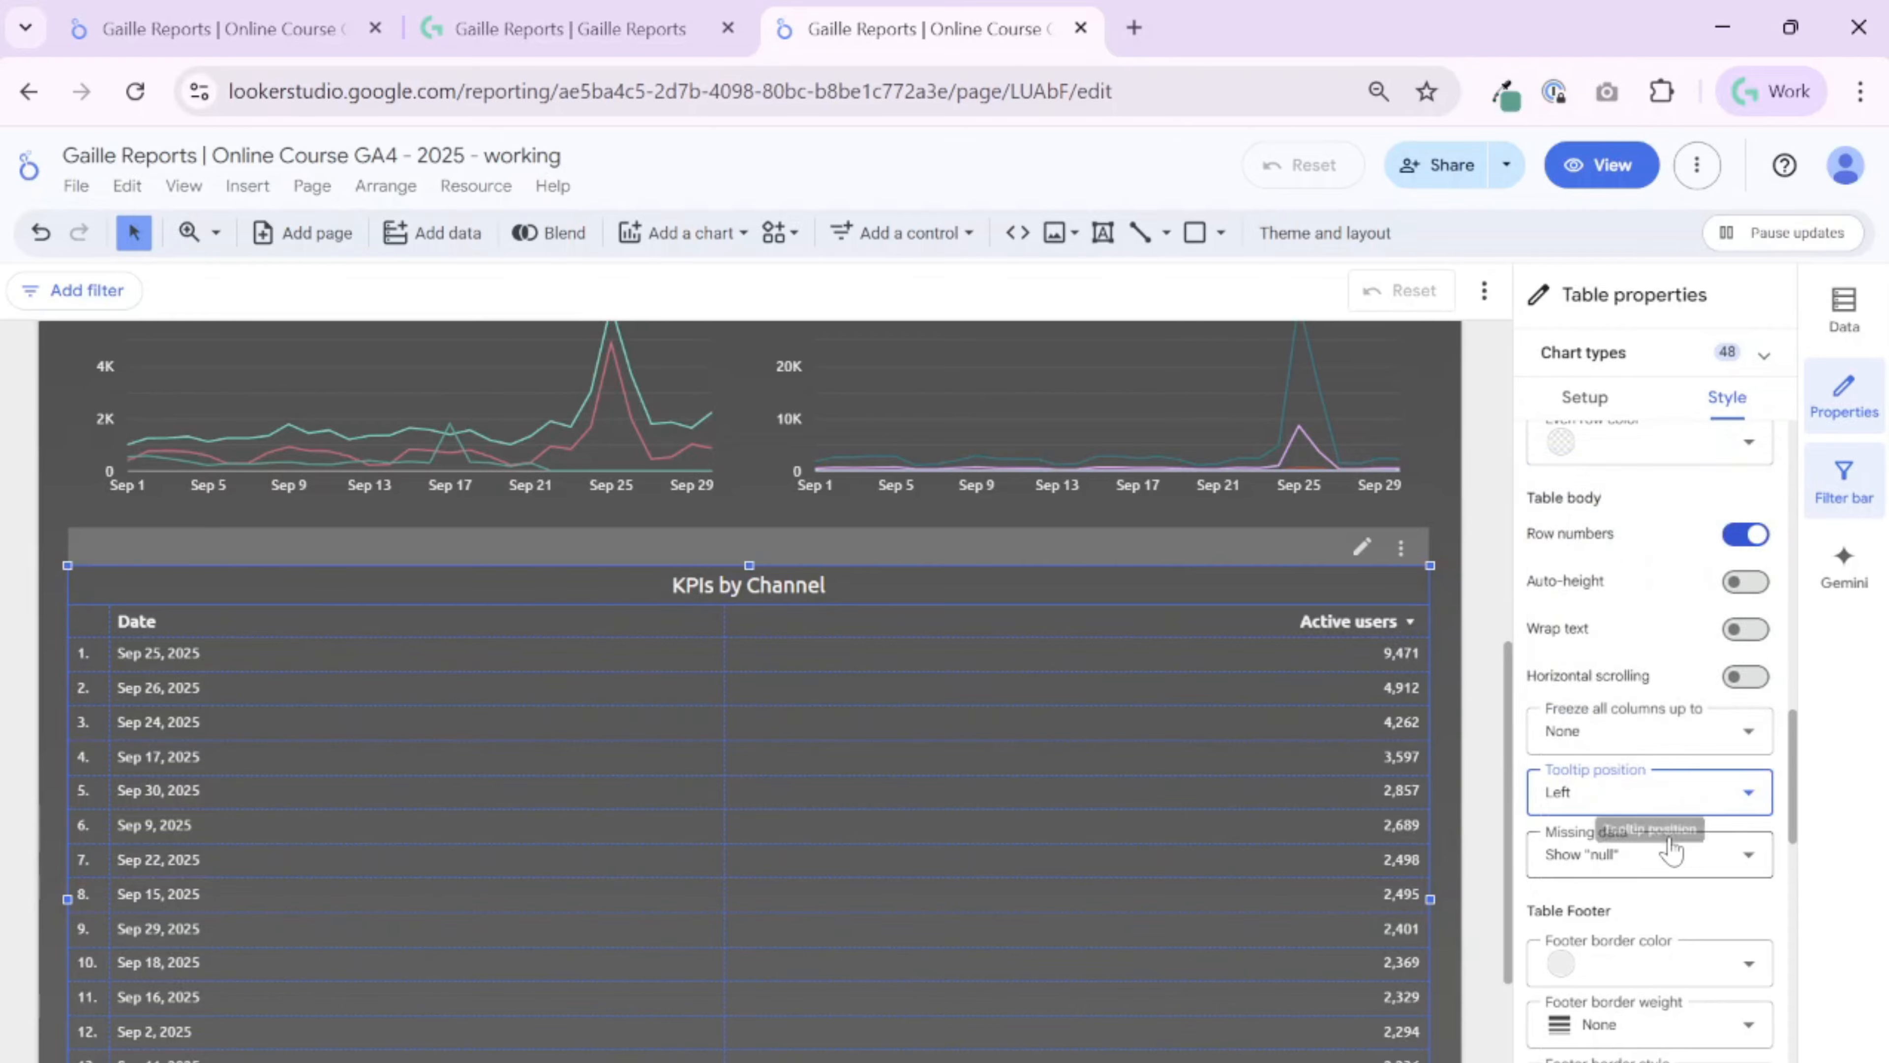
click(1657, 787)
click(1634, 713)
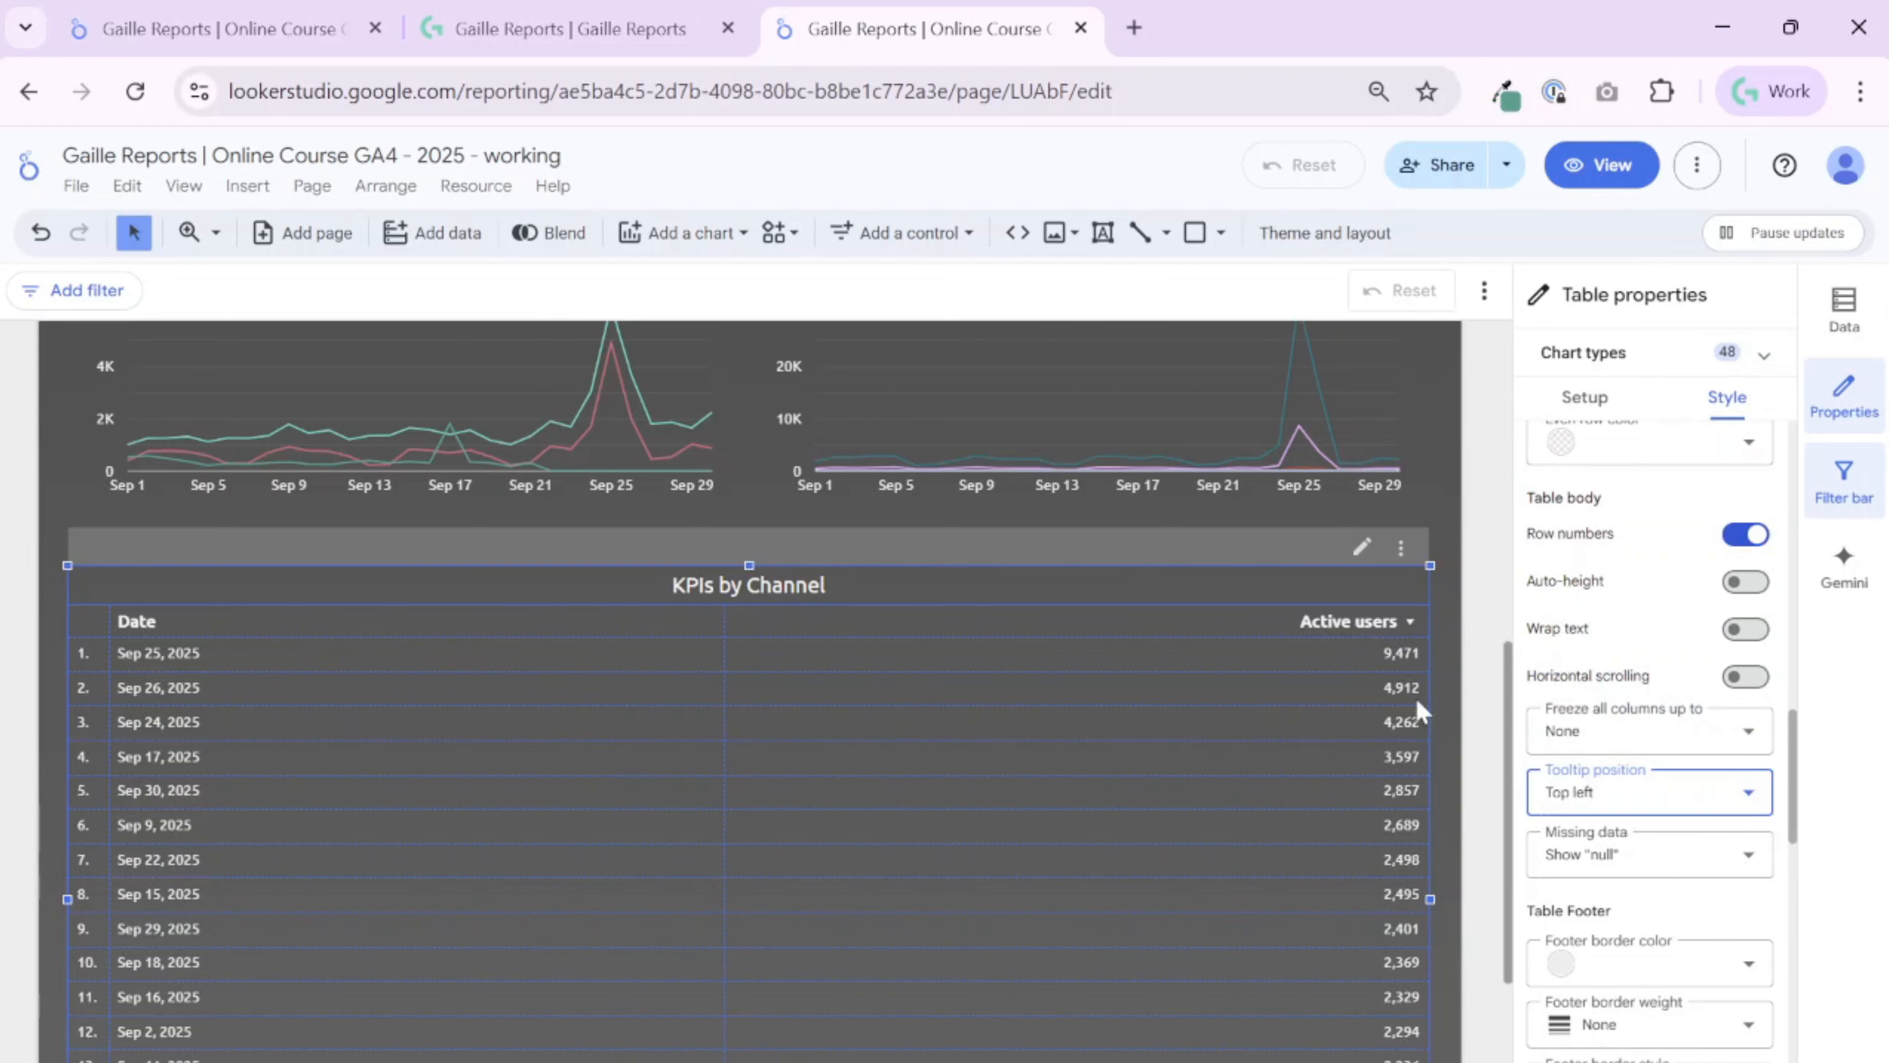
scroll(893, 713, down, 5)
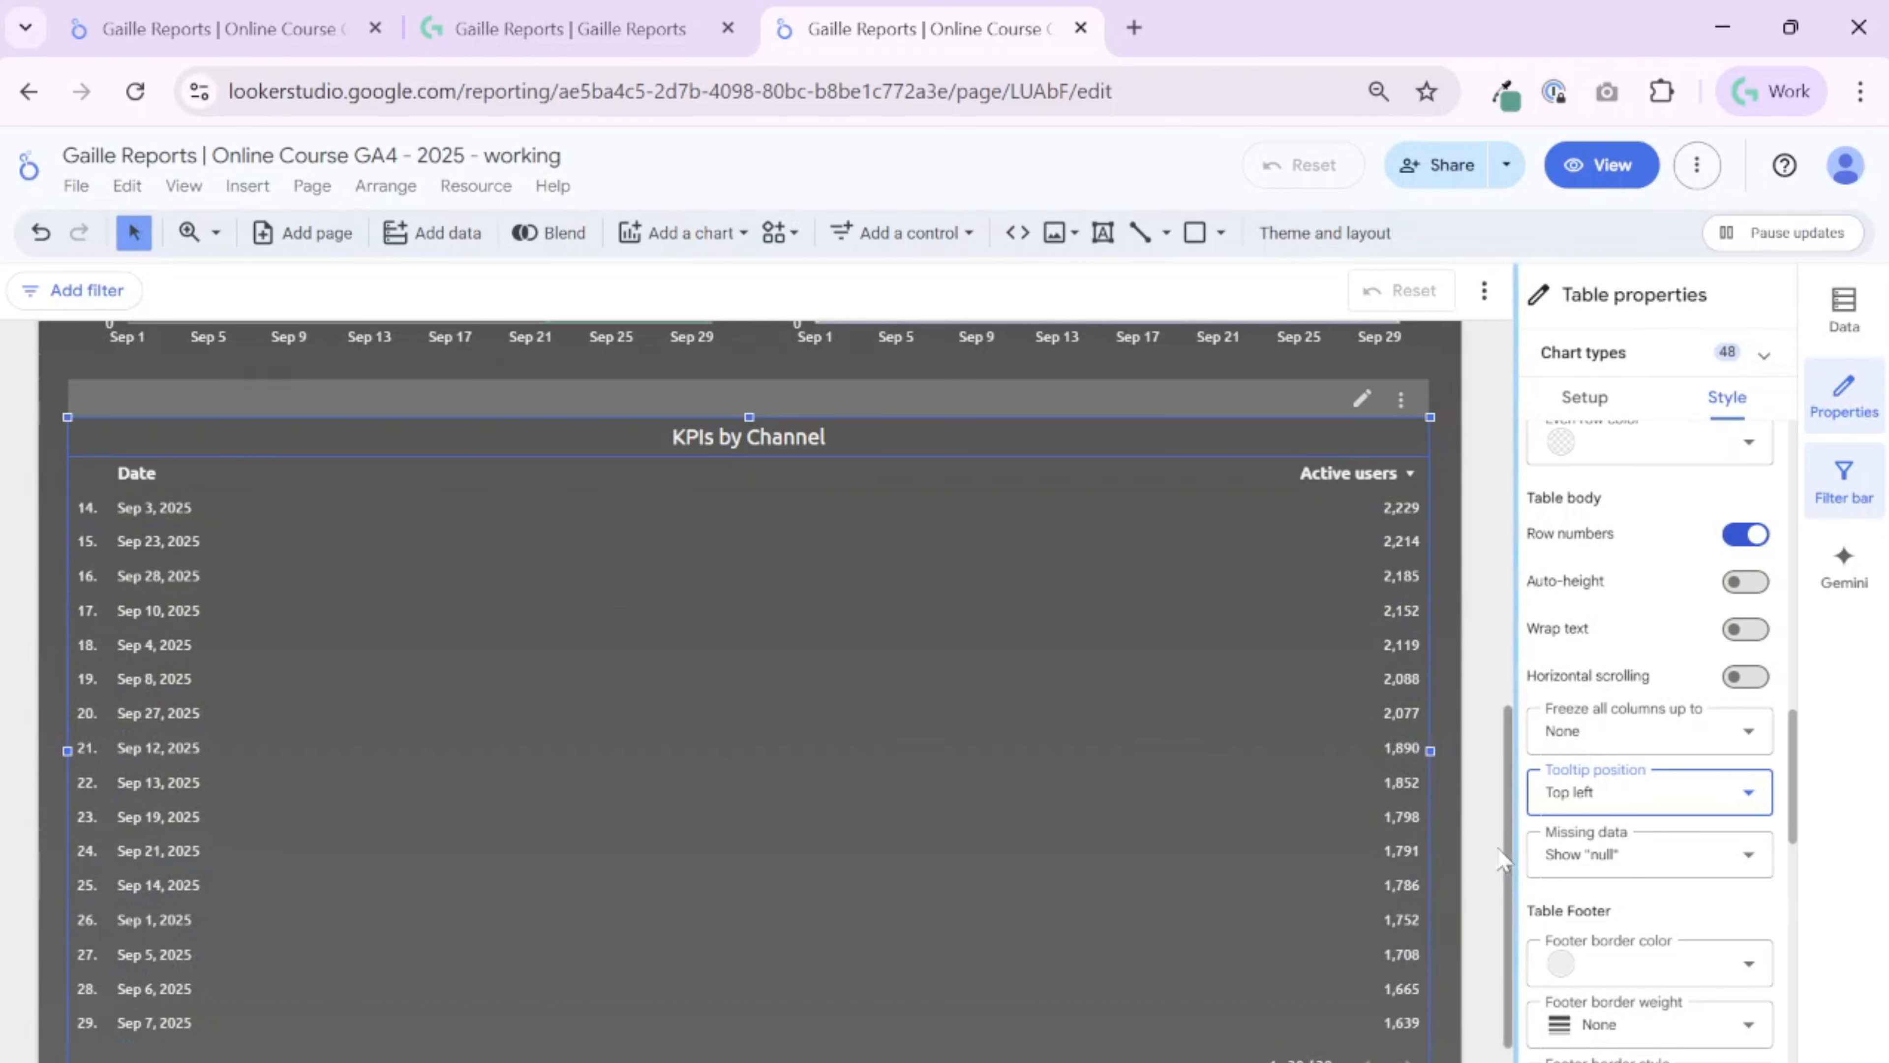
click(1670, 796)
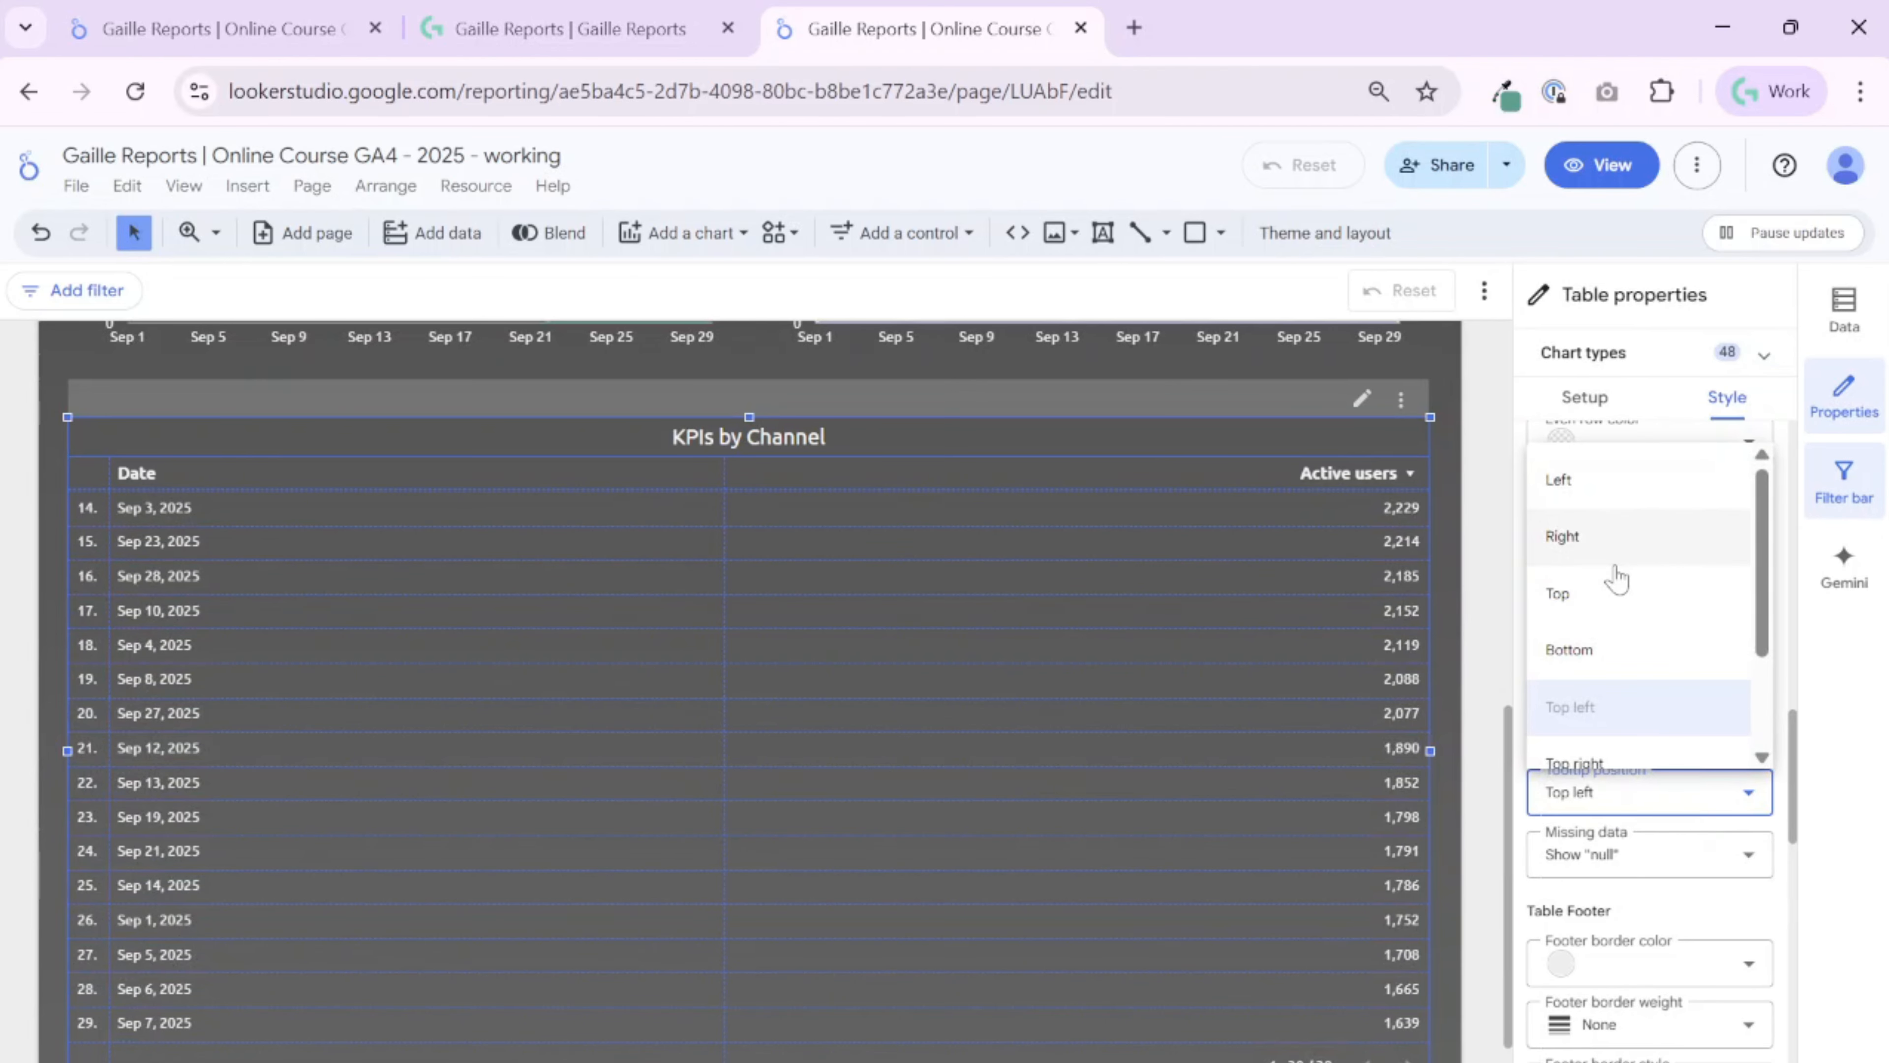
click(1630, 479)
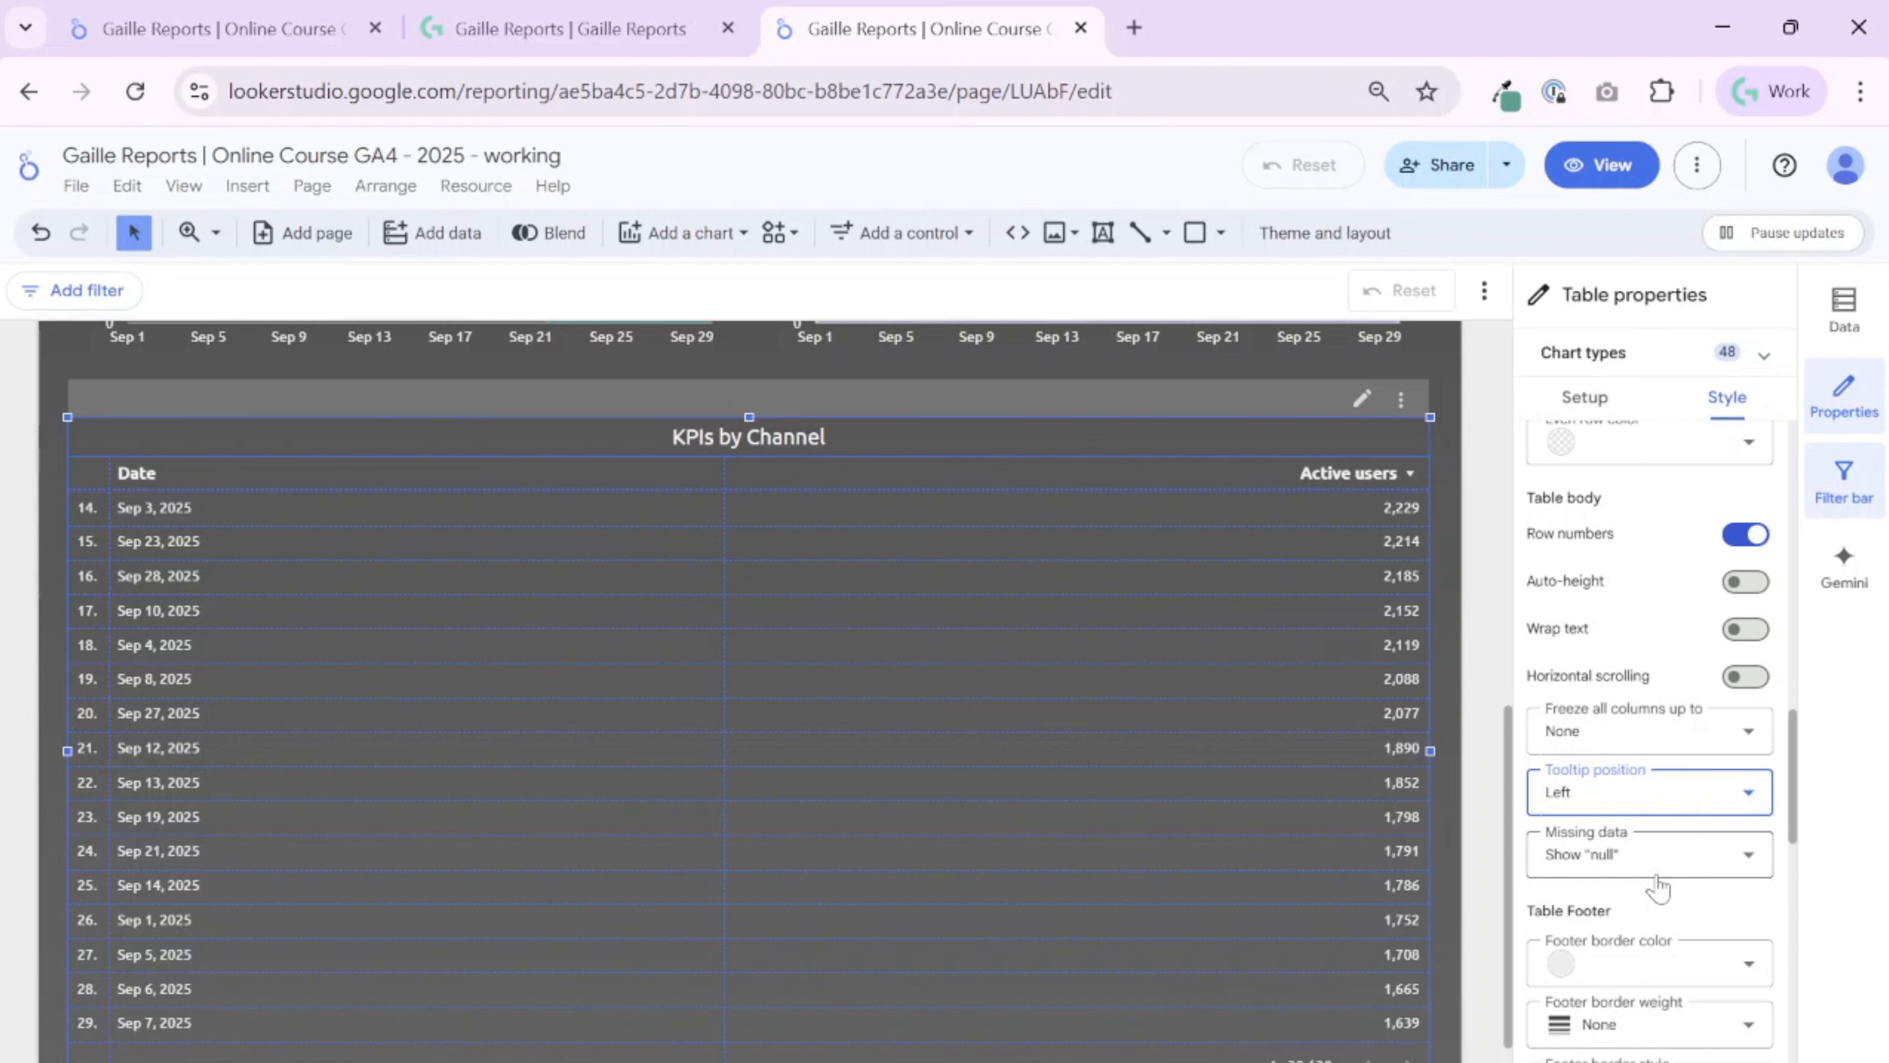
Set the table's missing data to Show "-" and review the other missing data options
click(1690, 874)
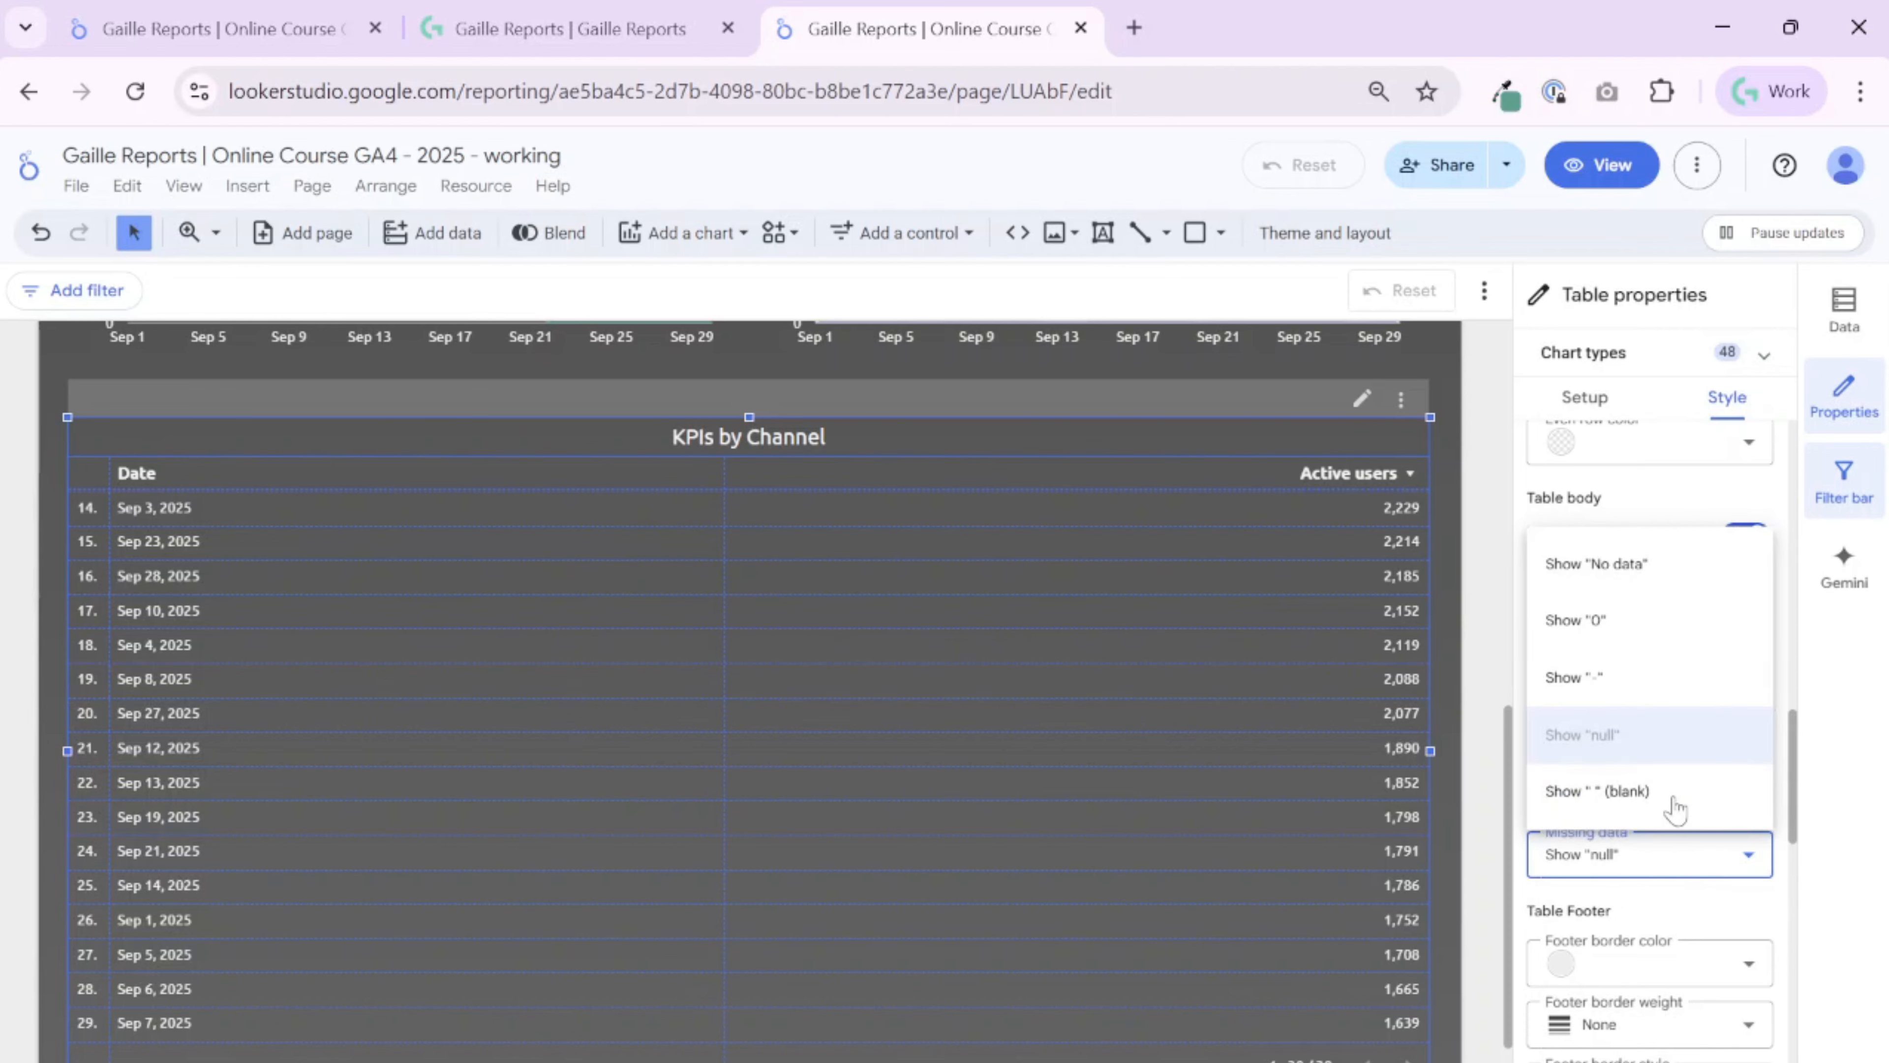
click(1632, 689)
click(1606, 859)
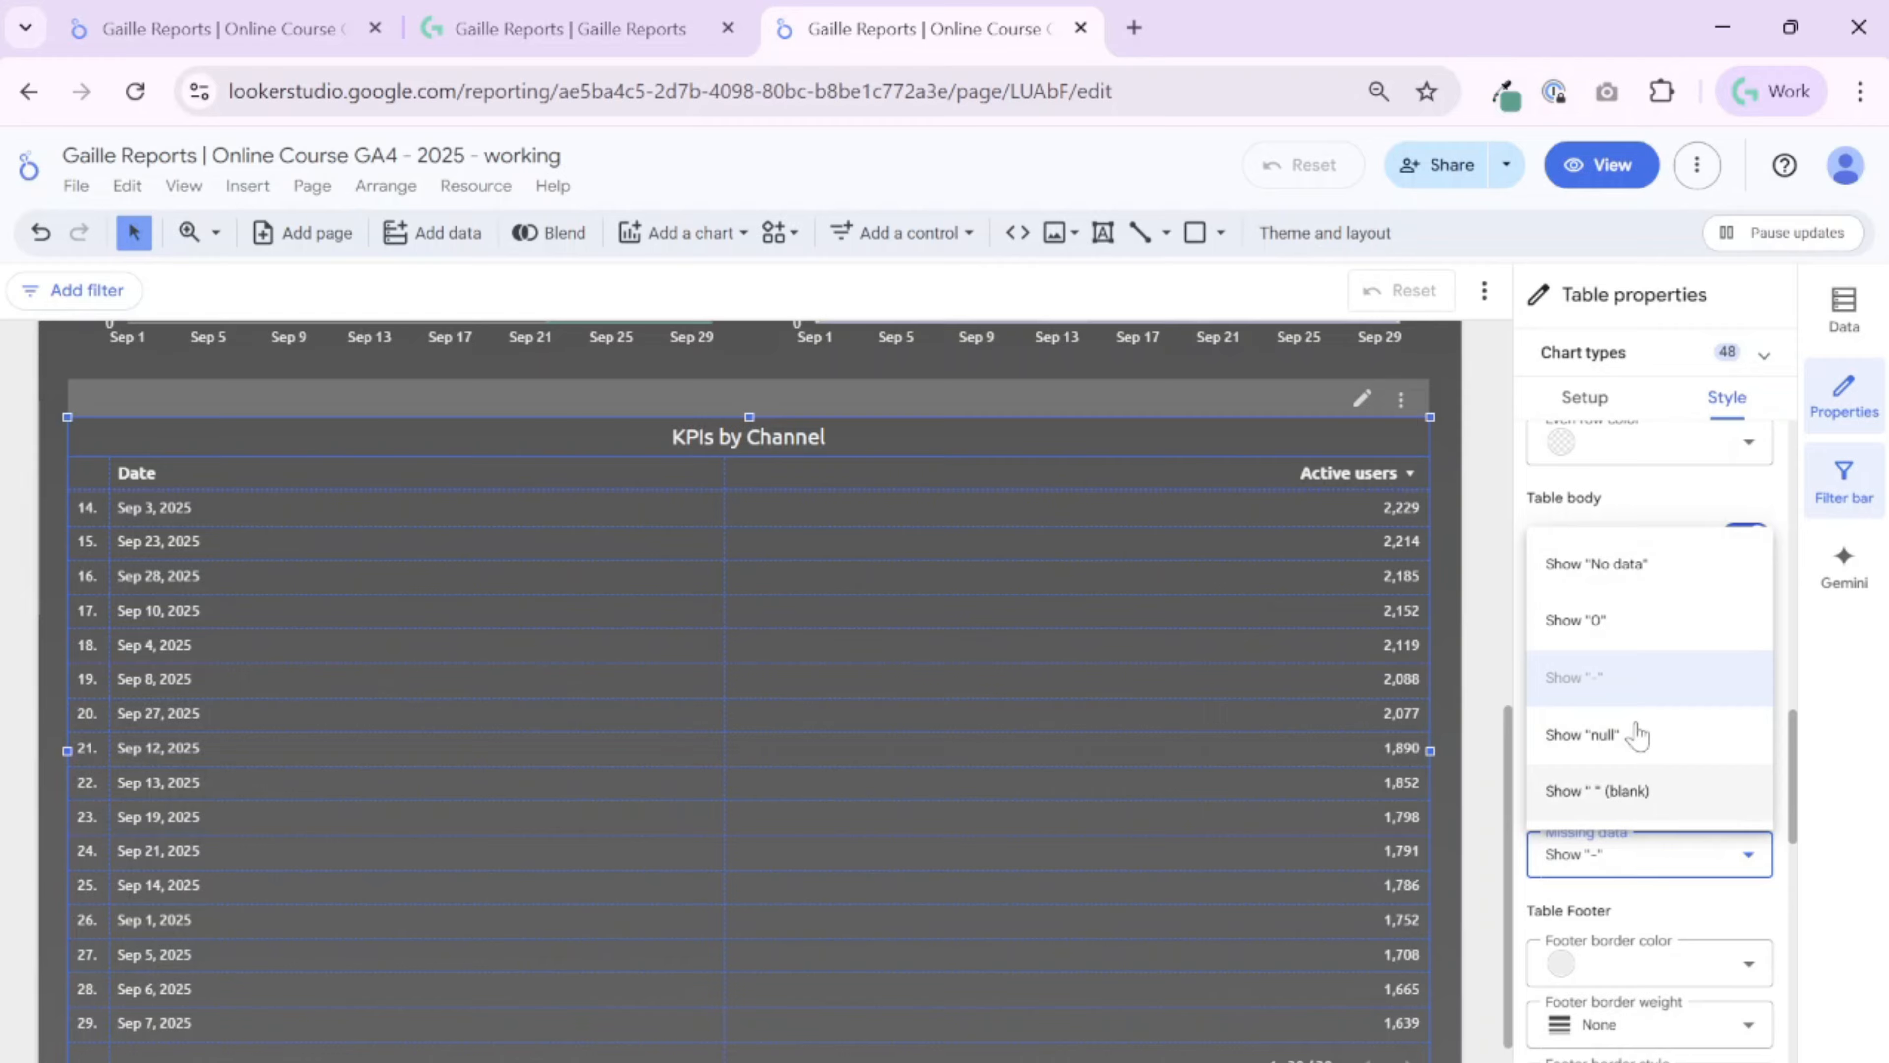
click(1614, 678)
click(1766, 899)
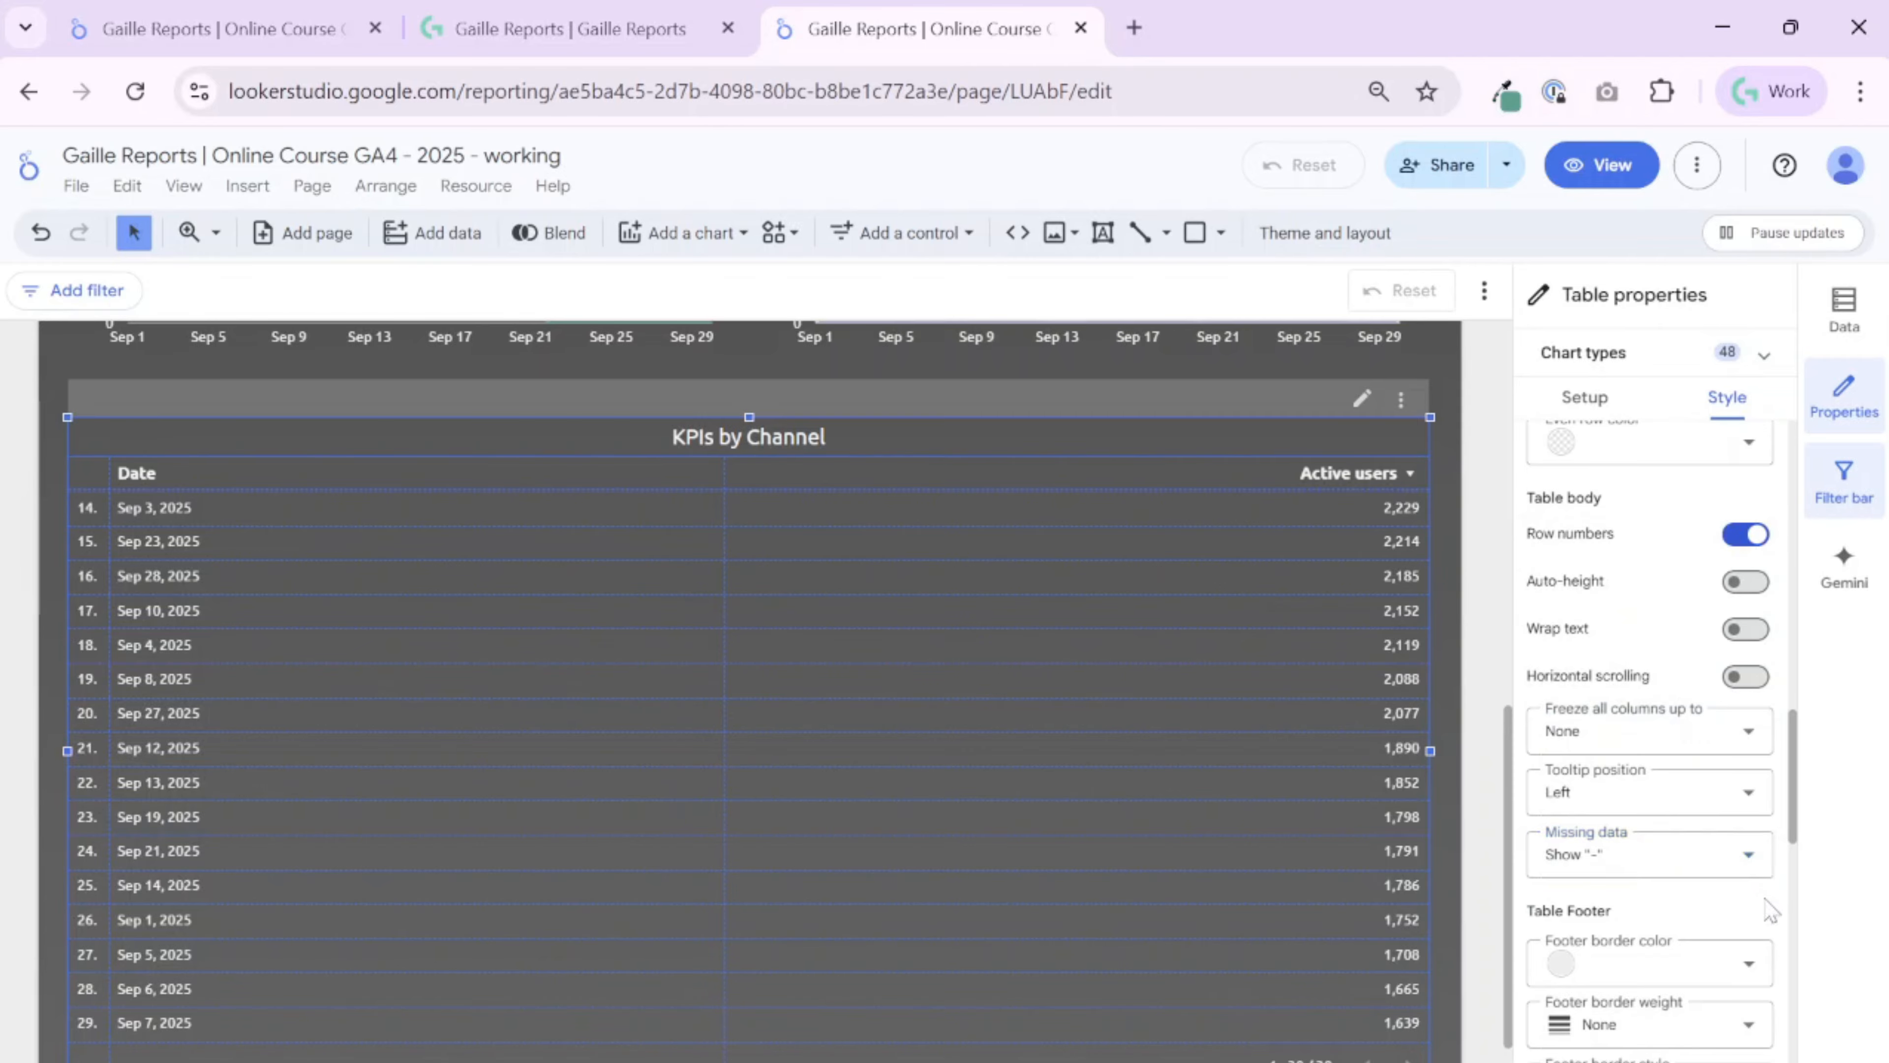
click(1701, 856)
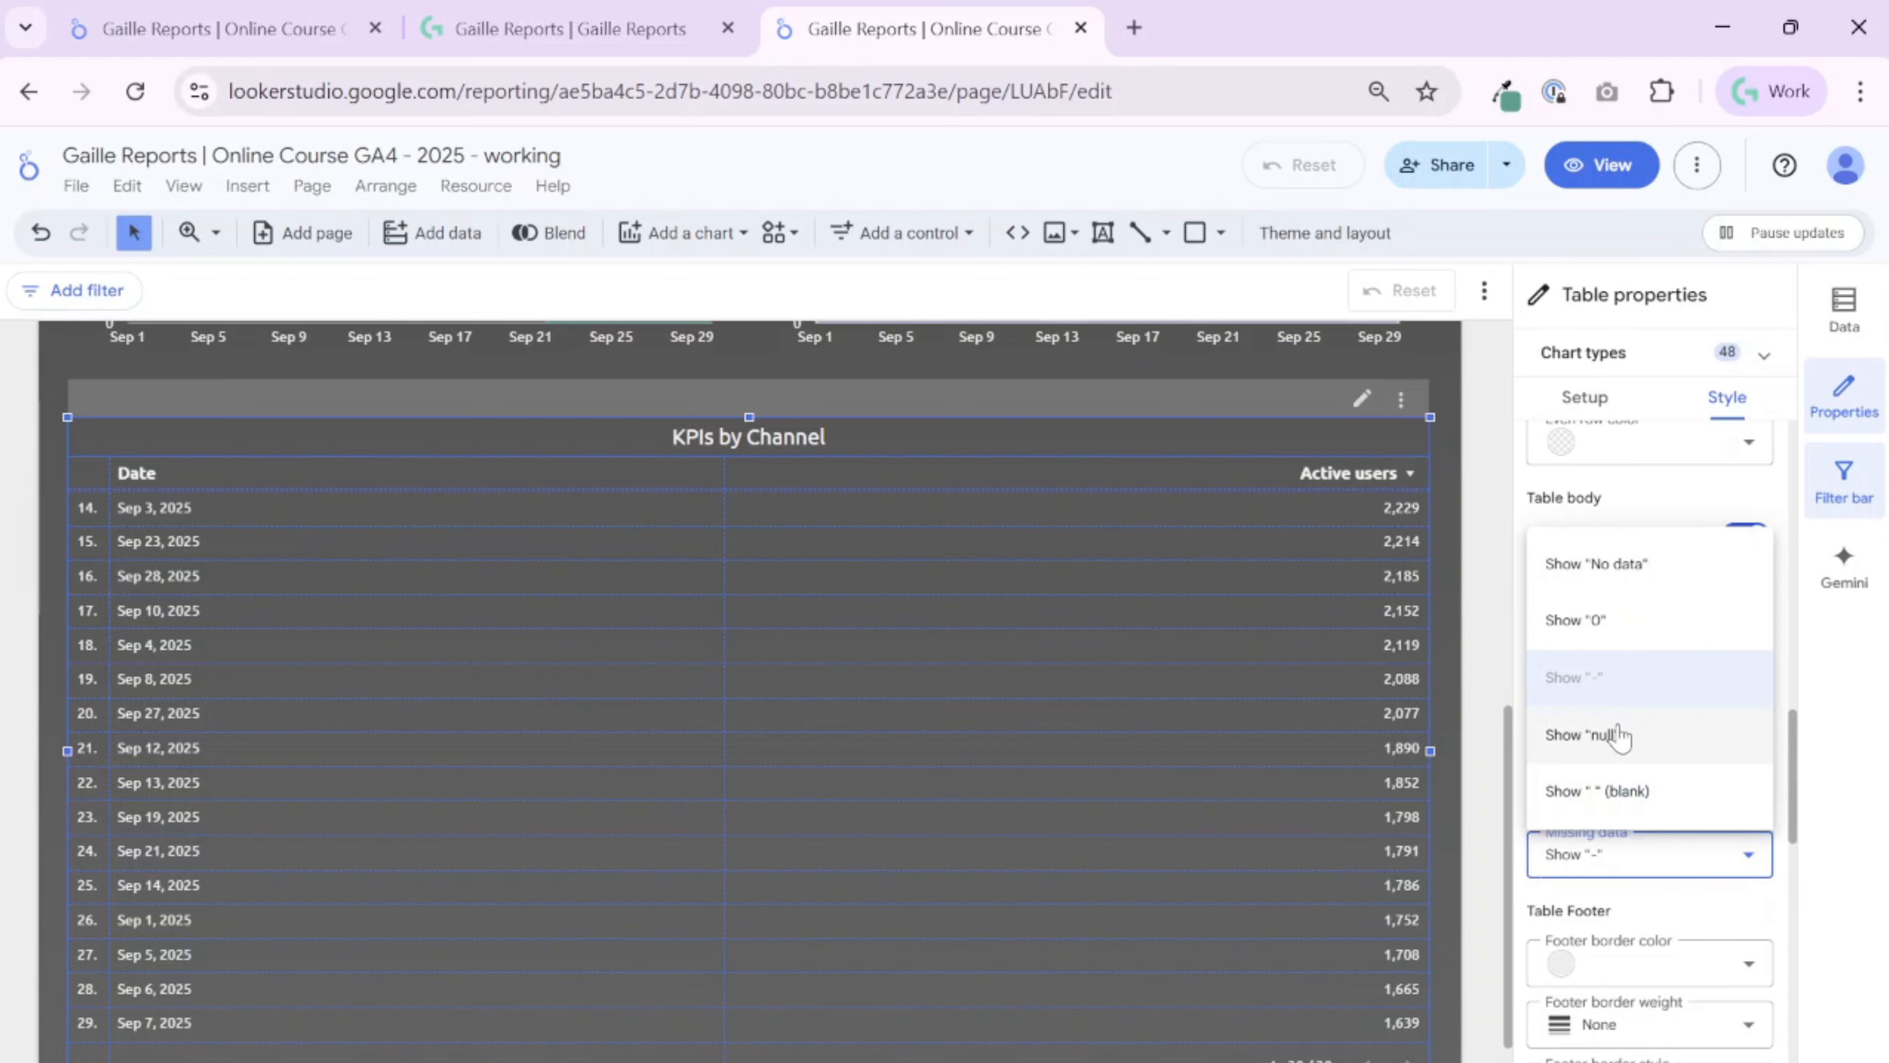
click(1748, 906)
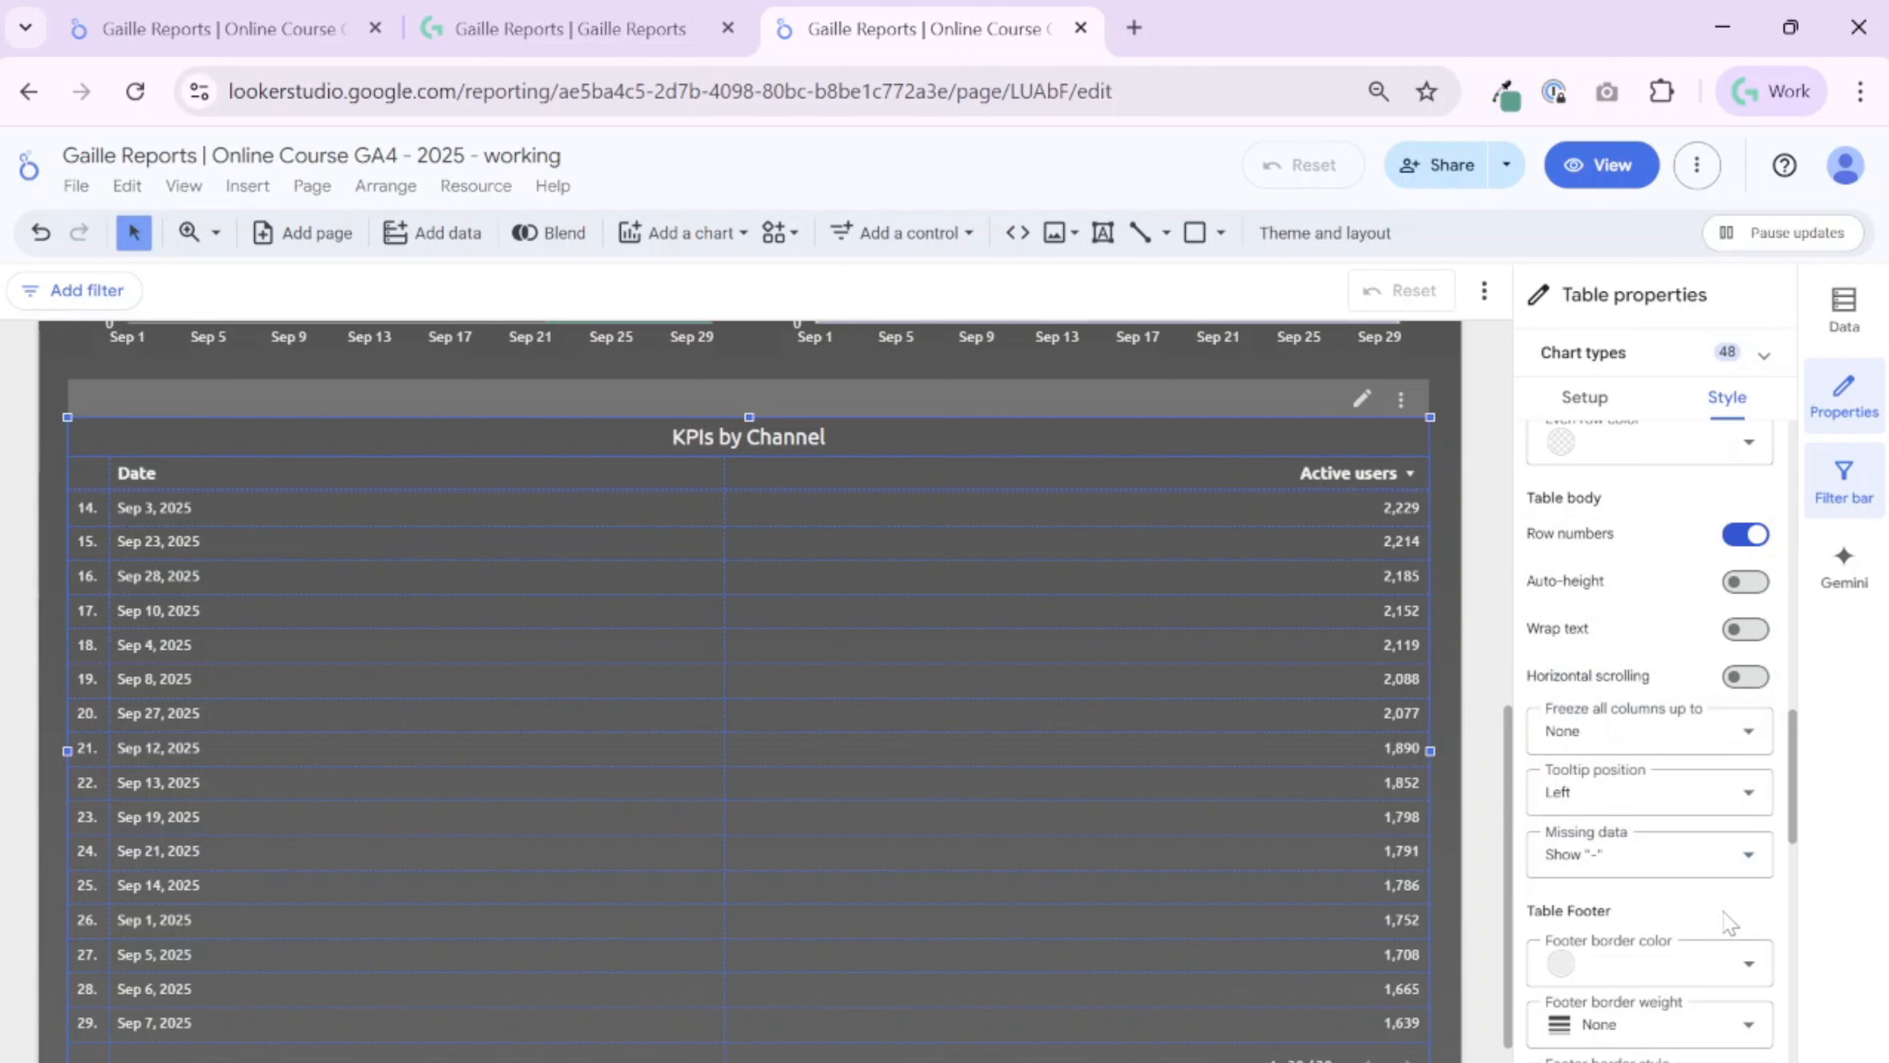
Try compact pagination in the table footer, and turn it off again
scroll(1729, 923, down, 3)
scroll(1683, 804, down, 1)
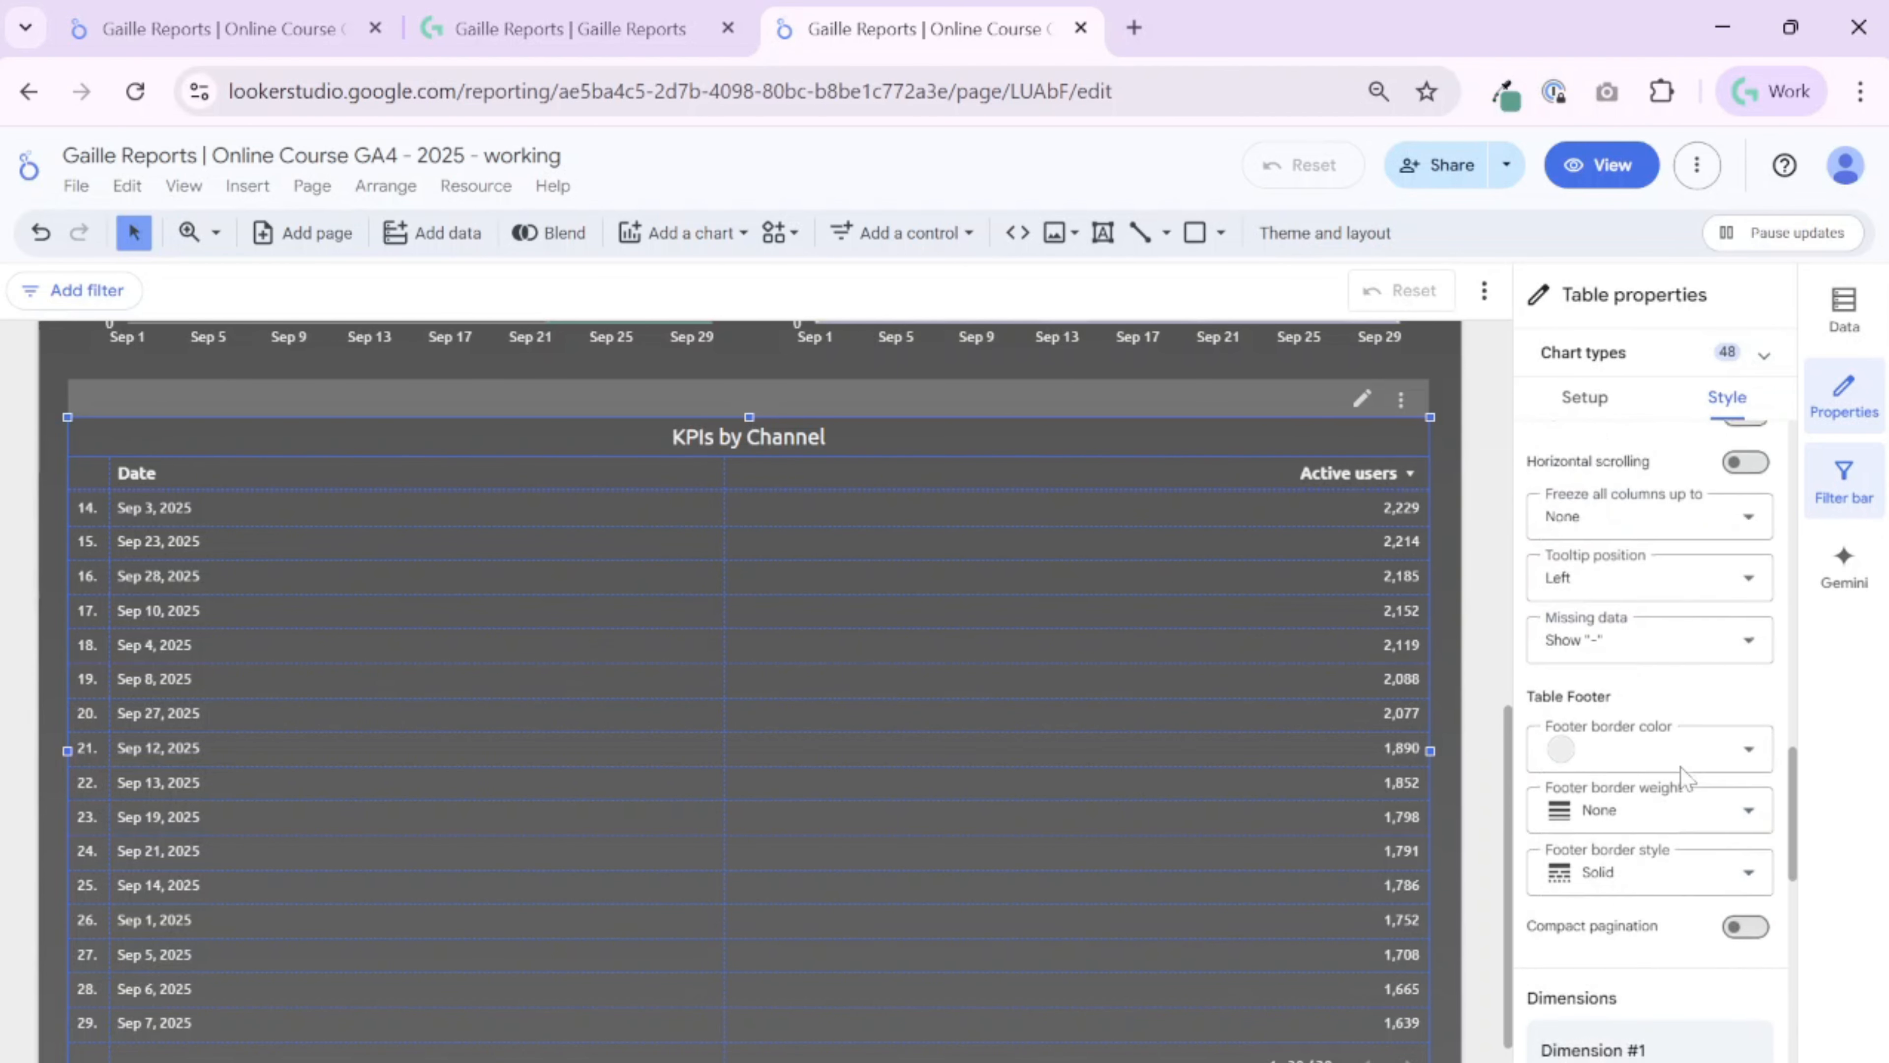
scroll(1682, 777, down, 1)
click(1745, 843)
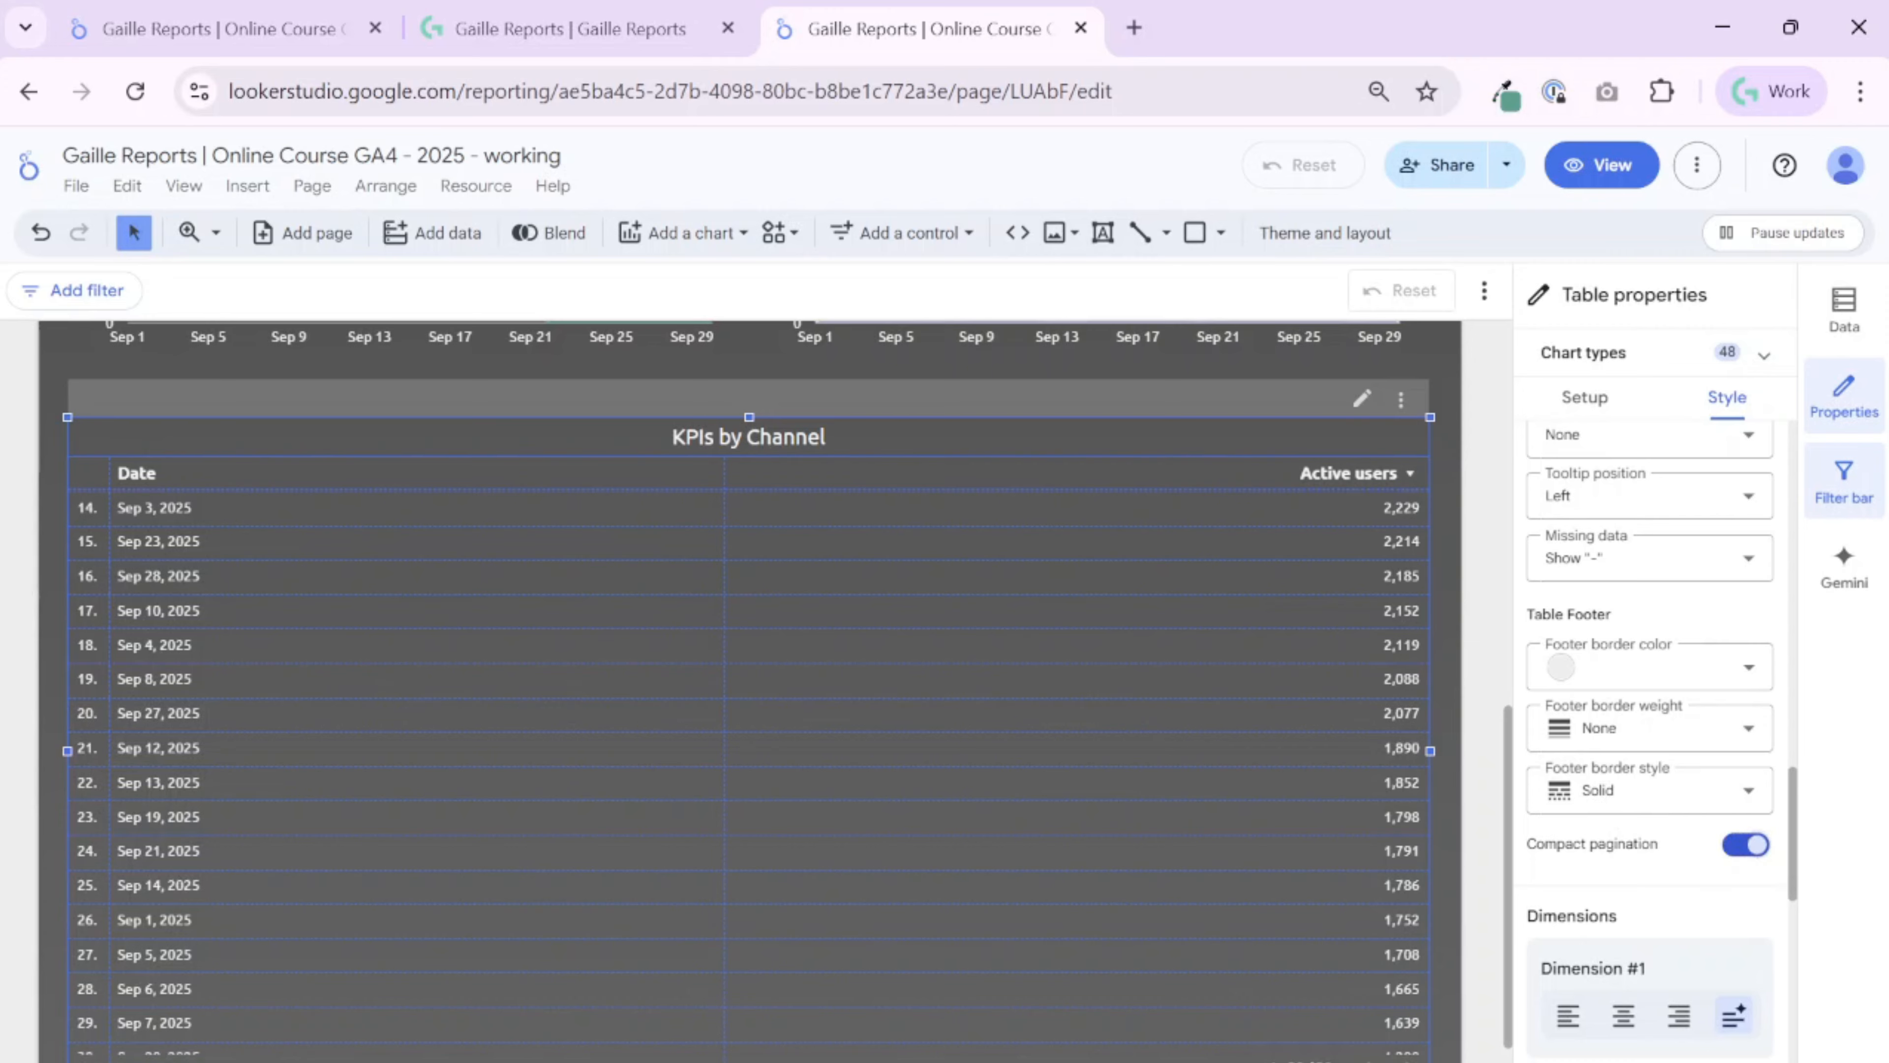
click(1745, 843)
Try light purple and light blue as the table's footer border color, with a border weight of 4, and check the table deselected
click(1687, 683)
click(1477, 896)
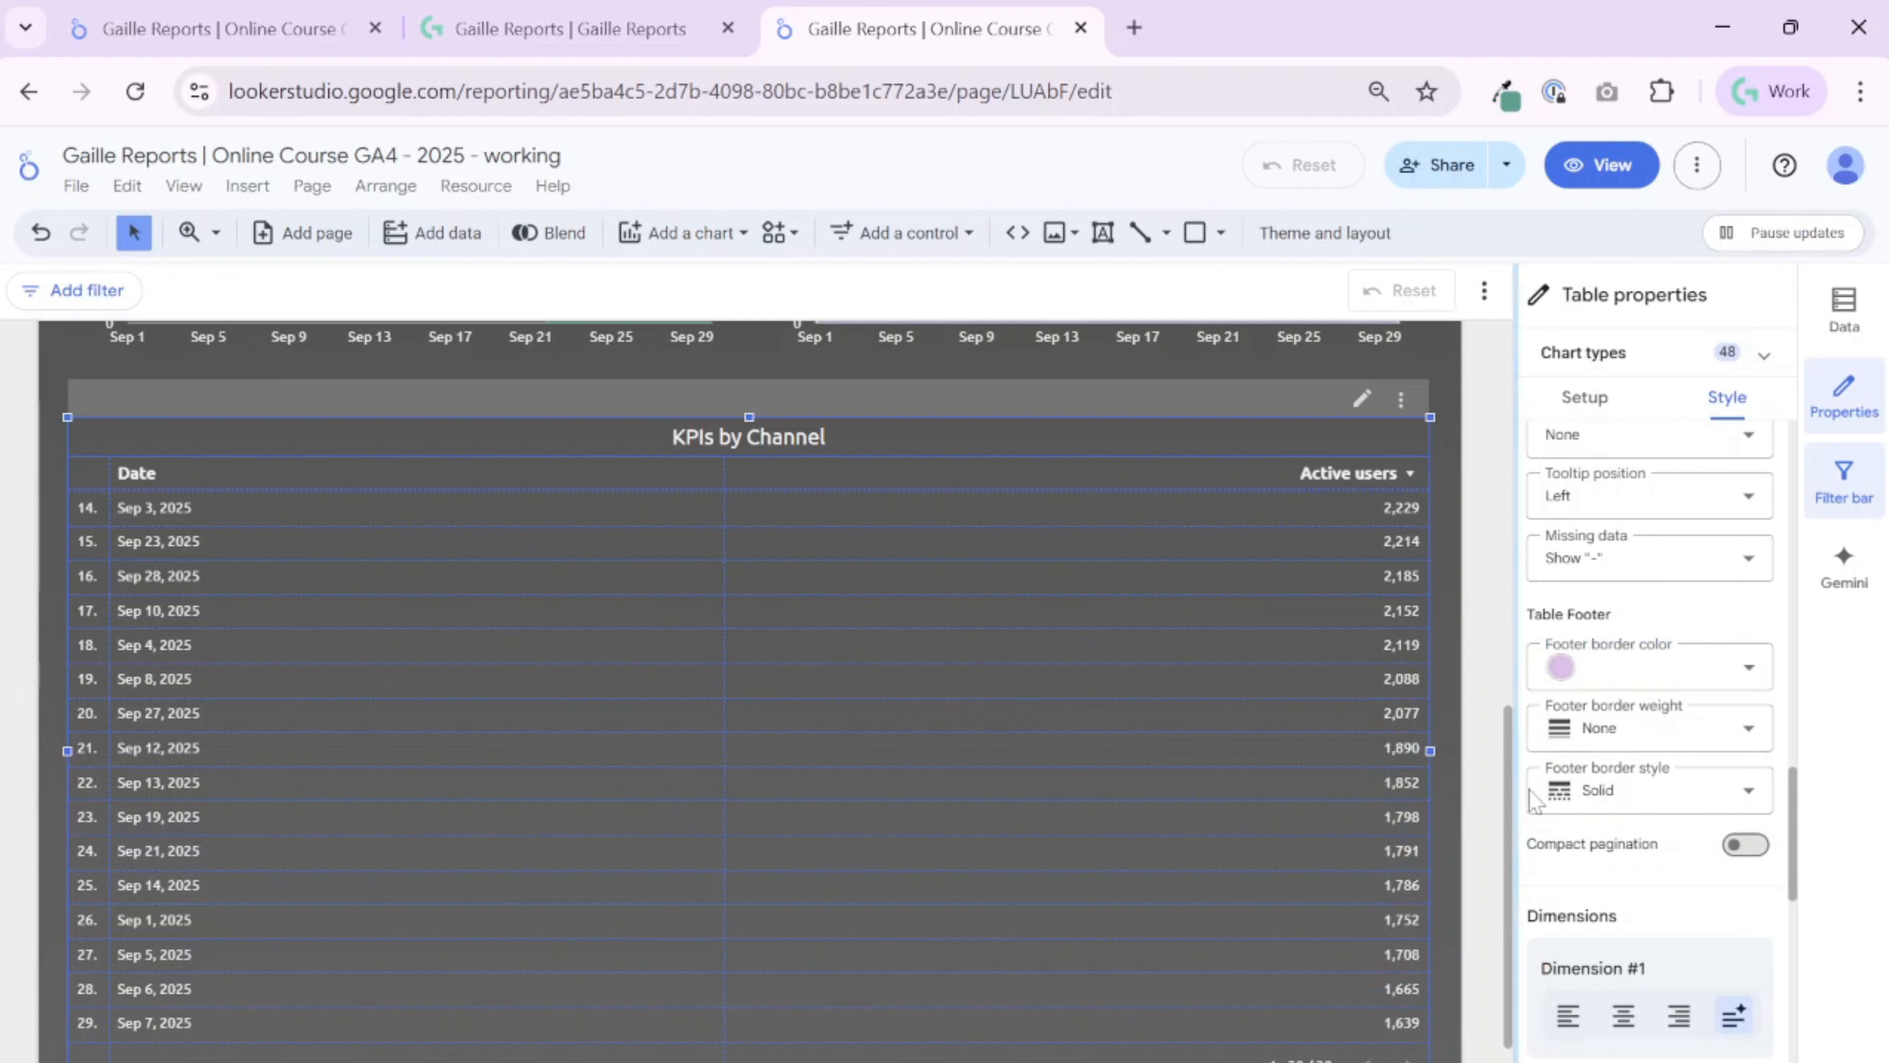
click(1561, 666)
click(1419, 863)
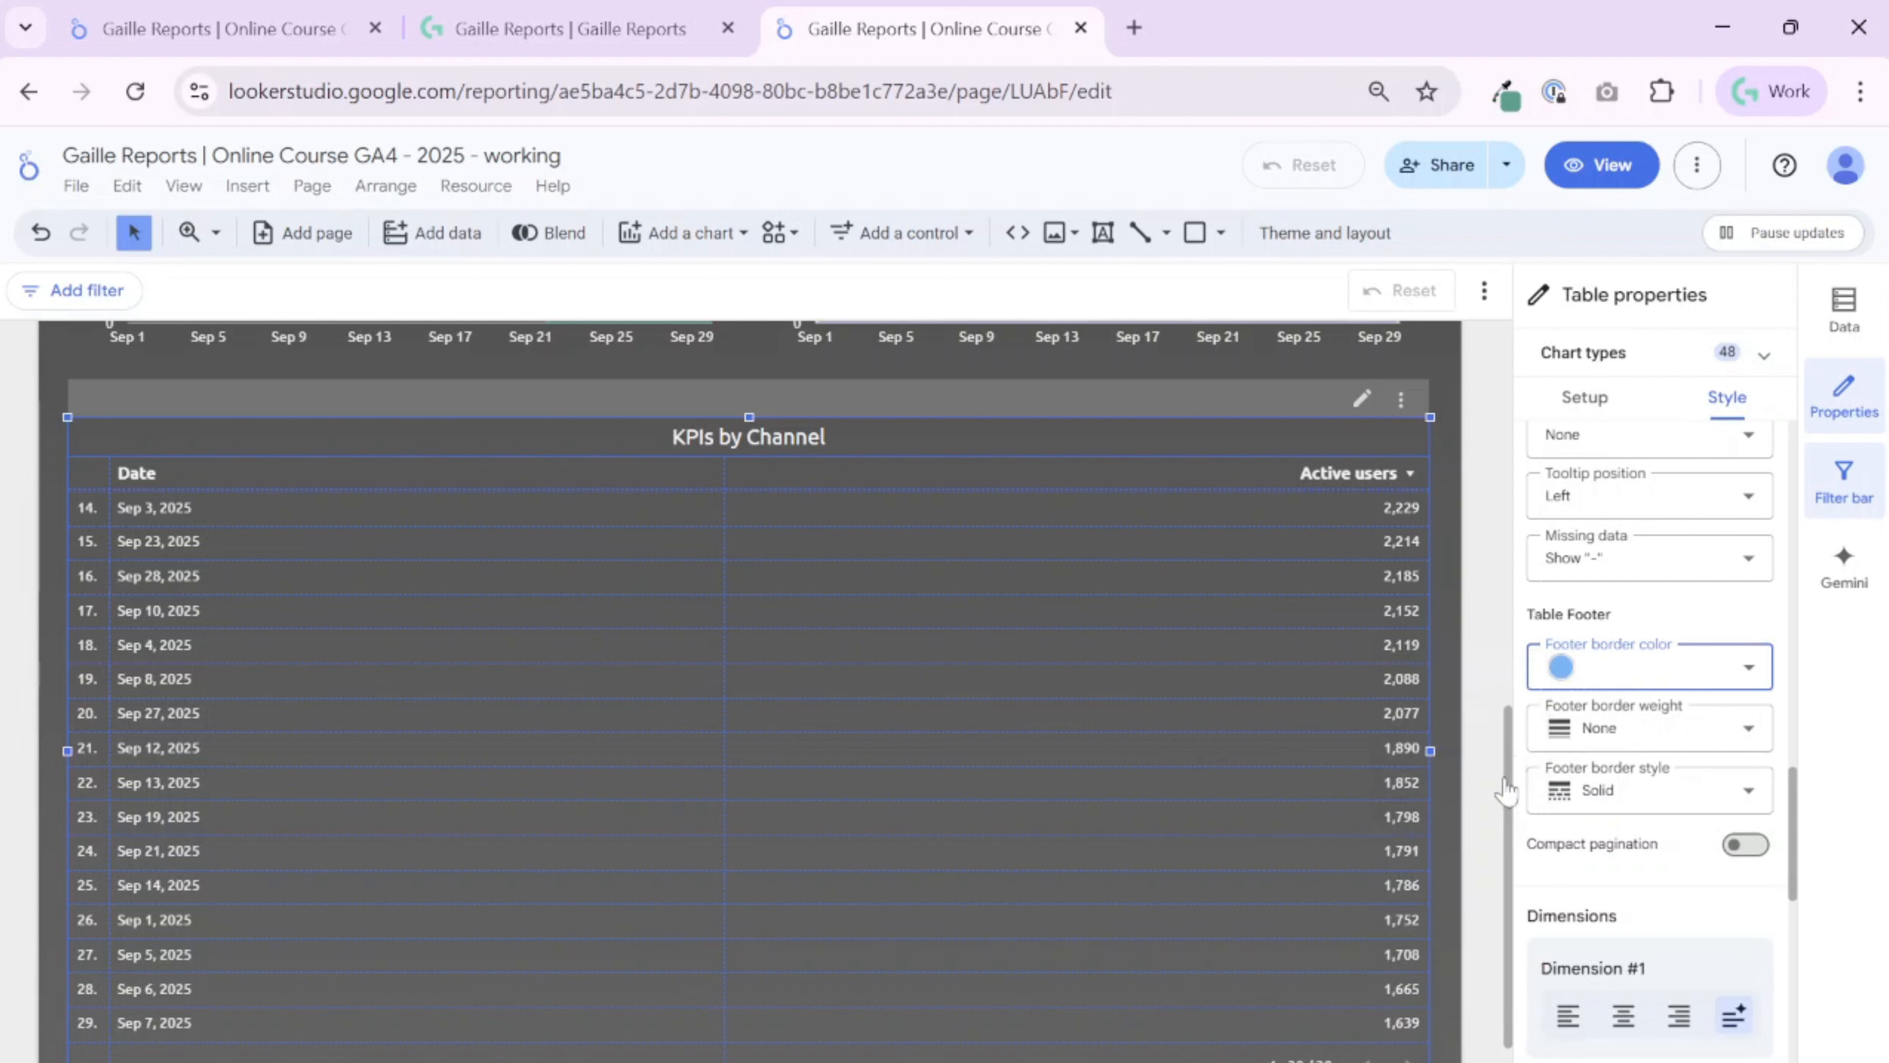
click(1597, 727)
click(1580, 1038)
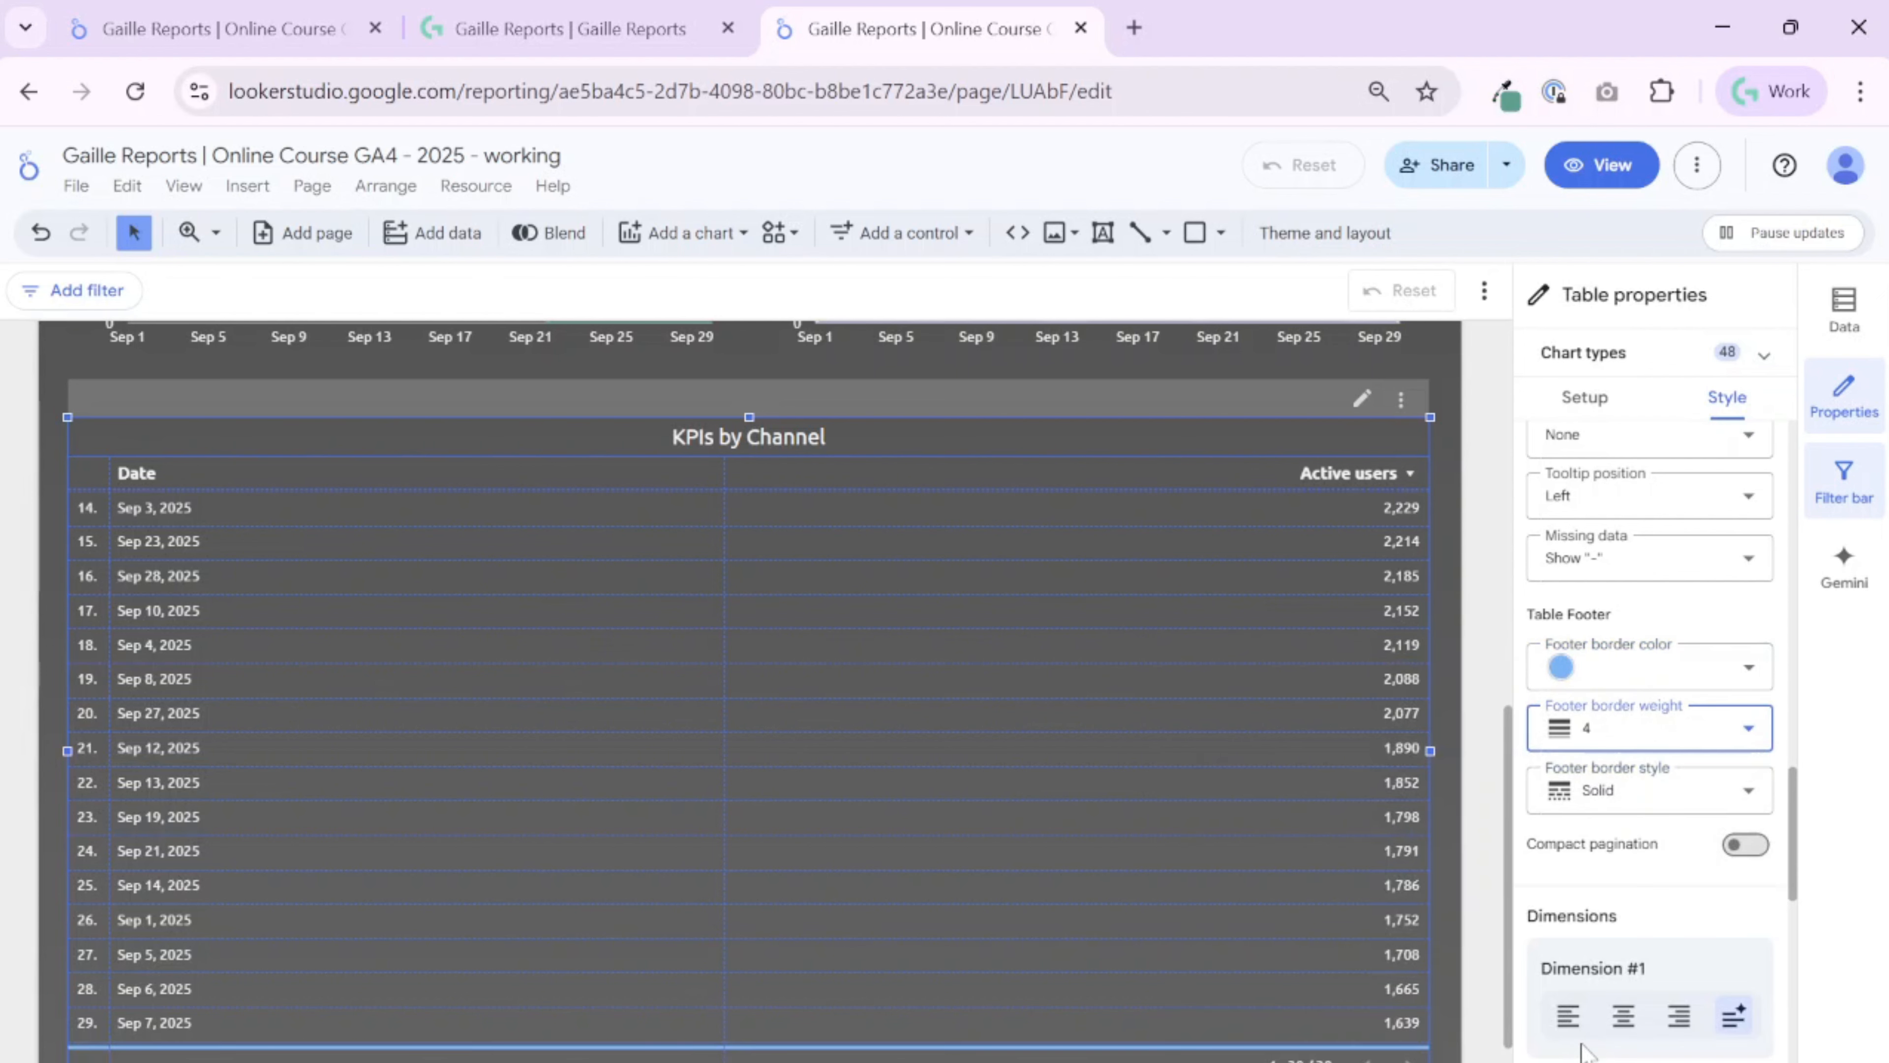
click(1461, 838)
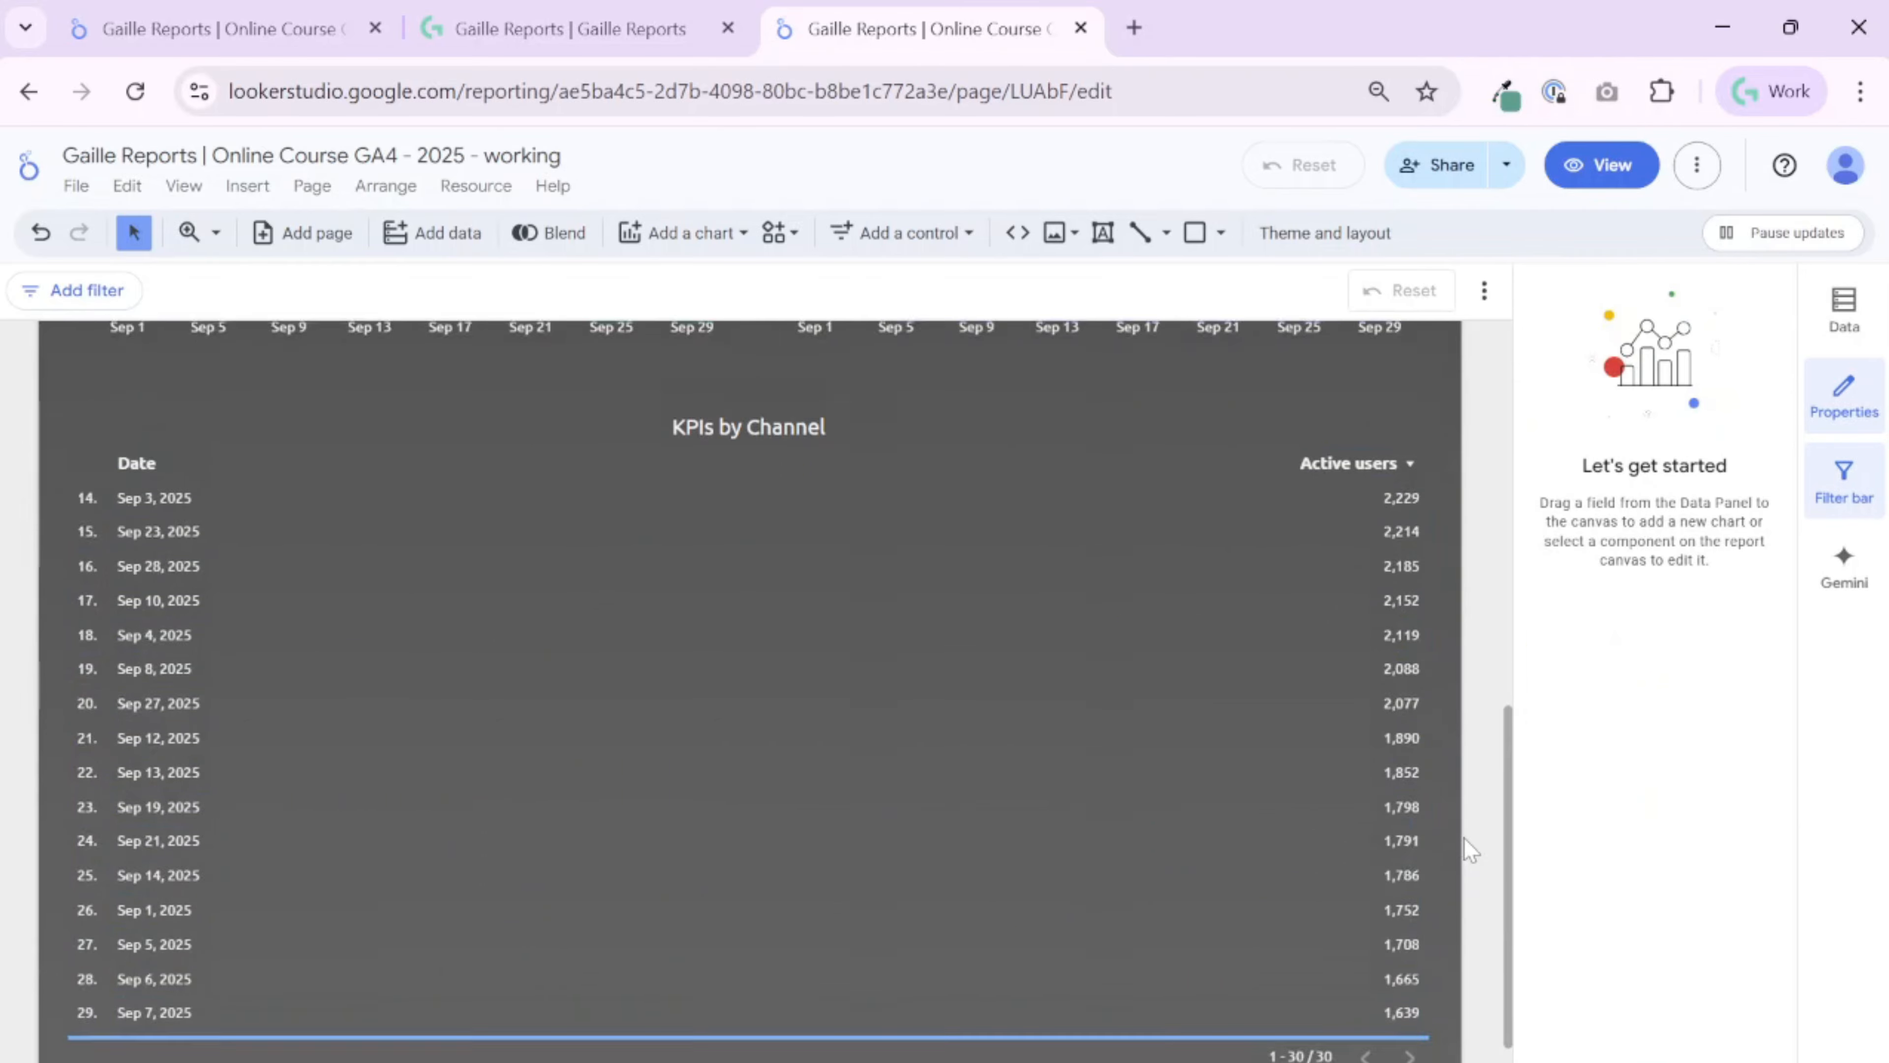
scroll(826, 971, down, 2)
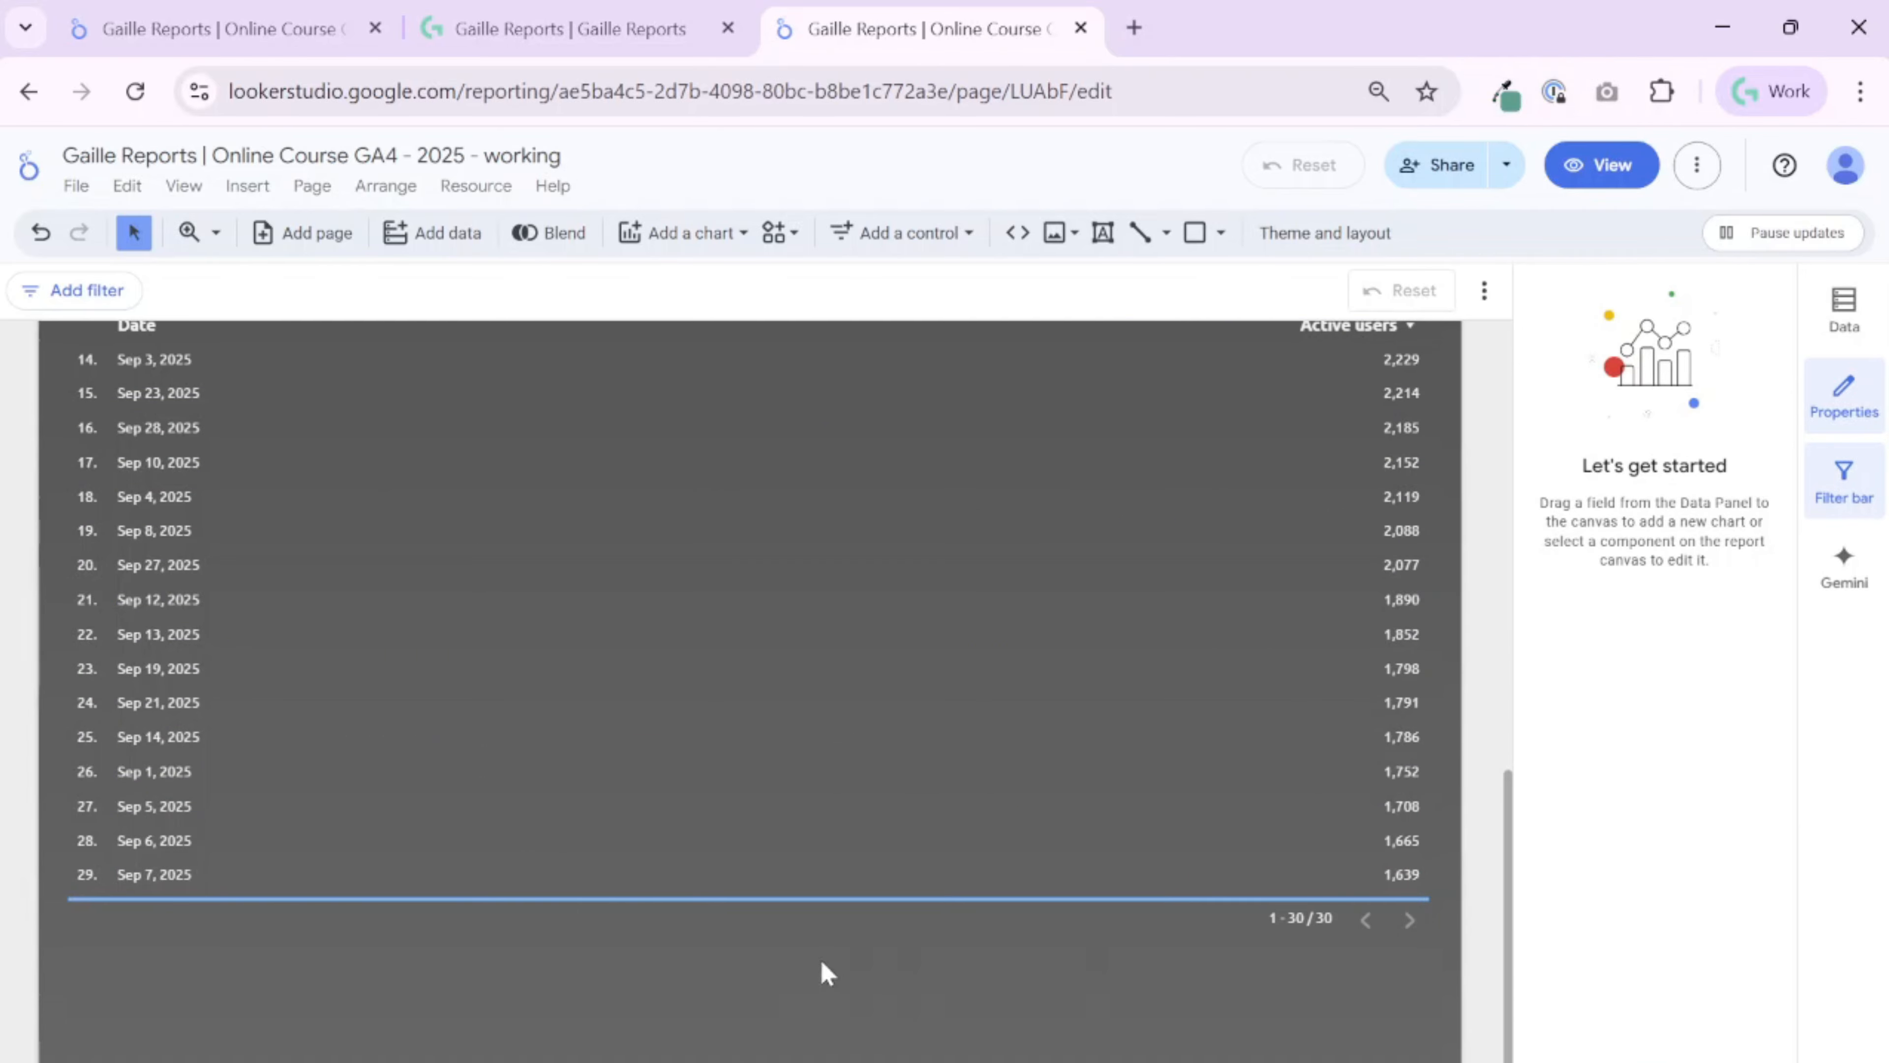
Set the table's footer border color to dark gray and its weight to 1, and check the table deselected
click(1205, 915)
scroll(1654, 662, down, 10)
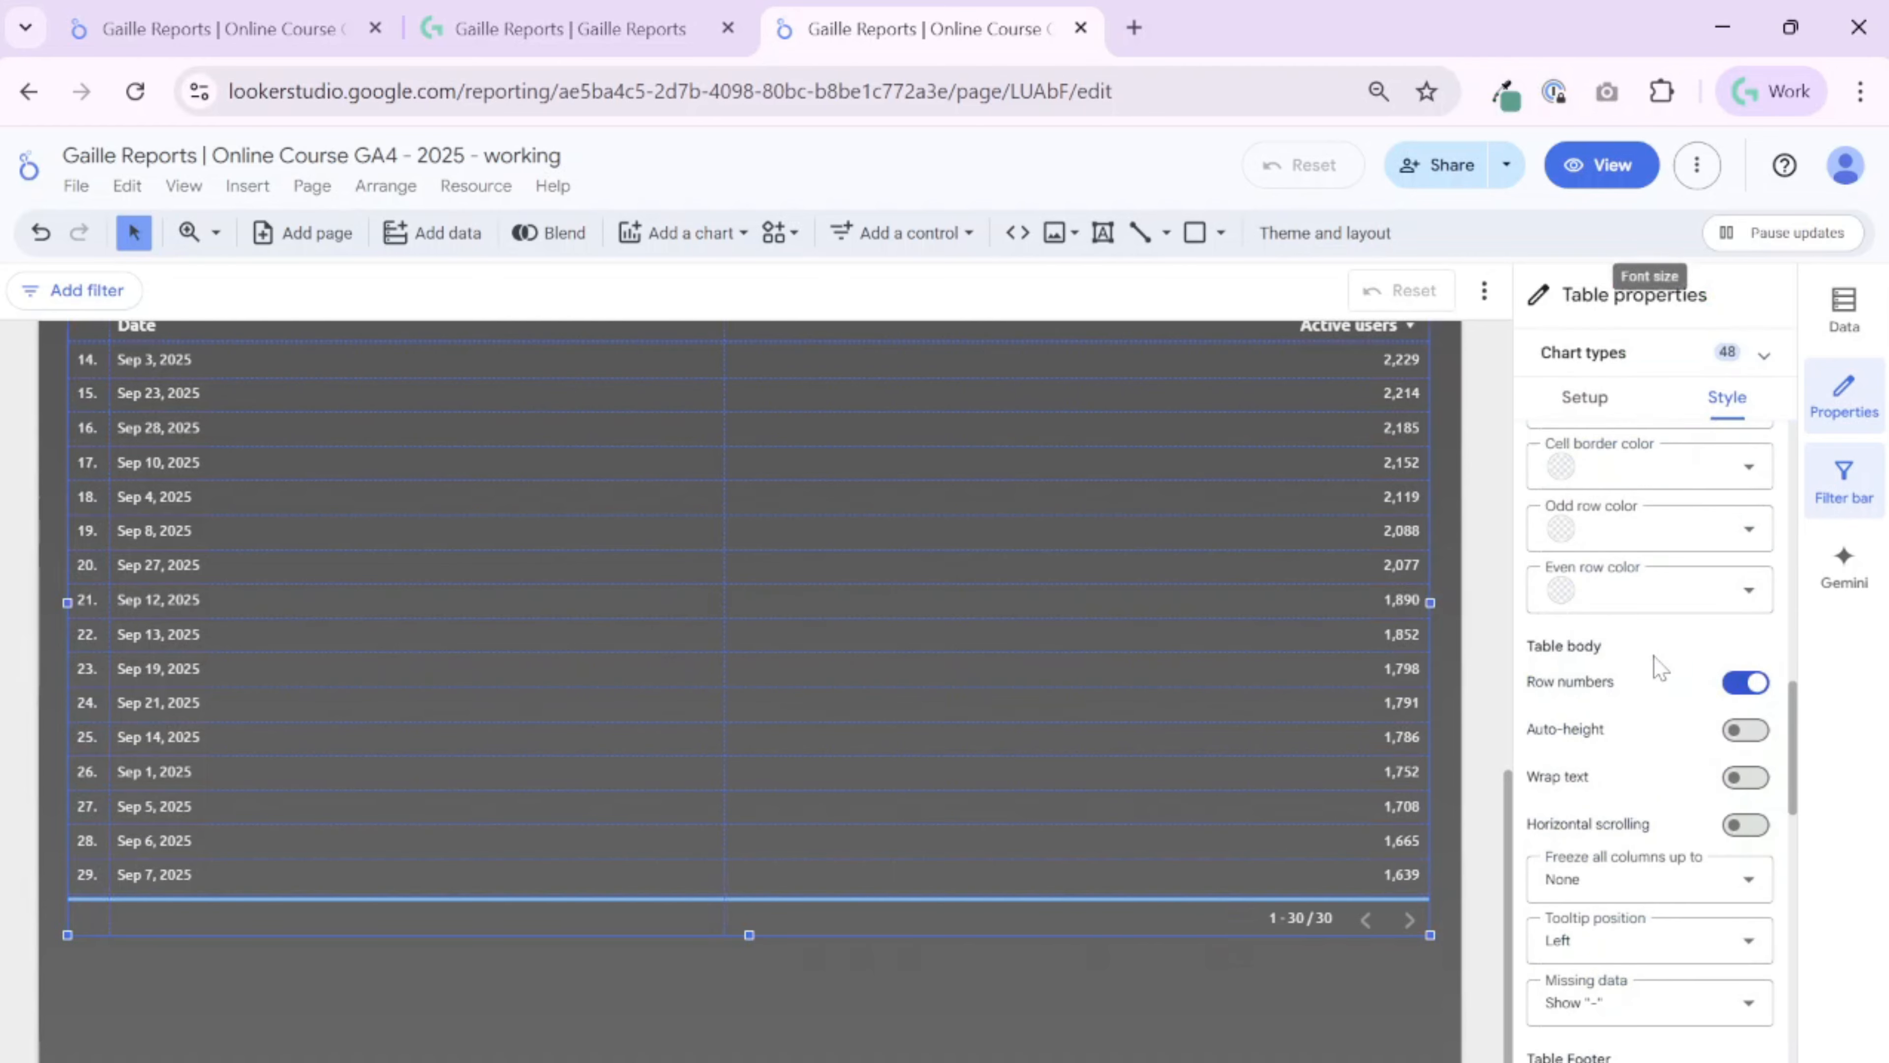
scroll(1673, 774, up, 4)
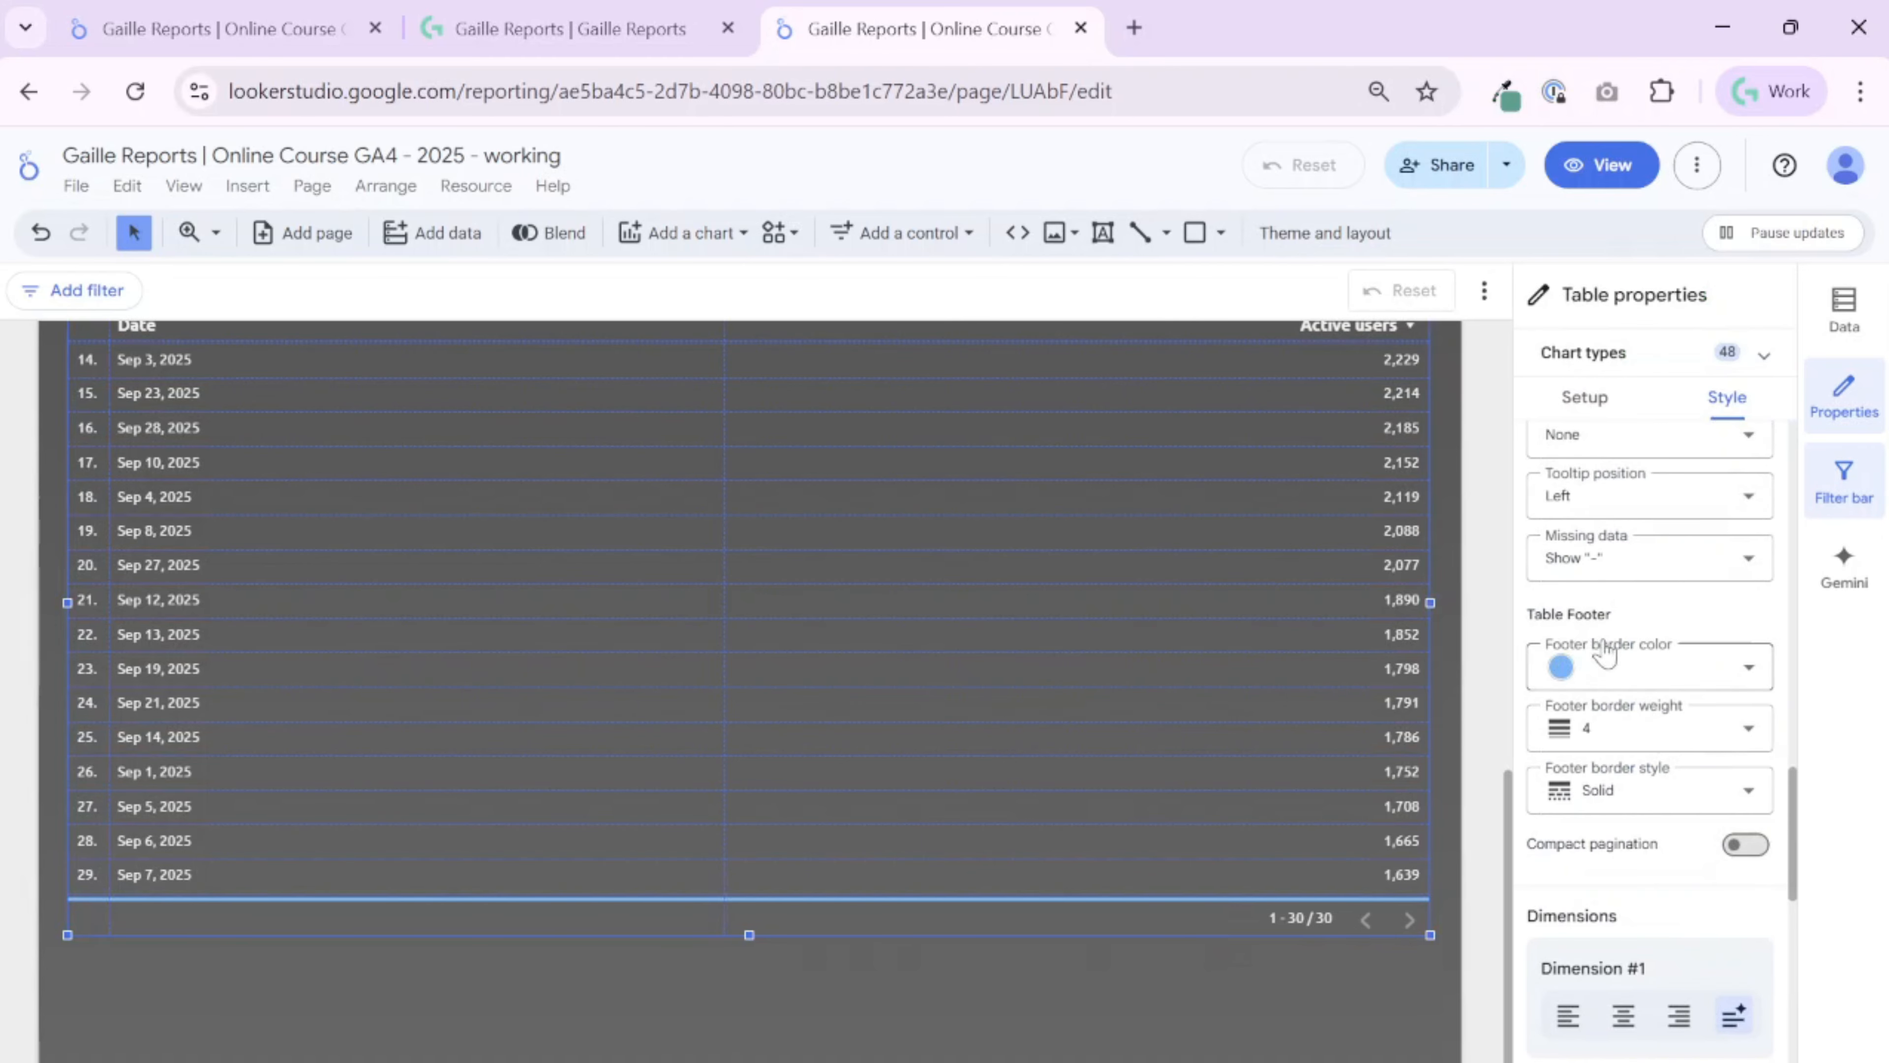
click(1610, 666)
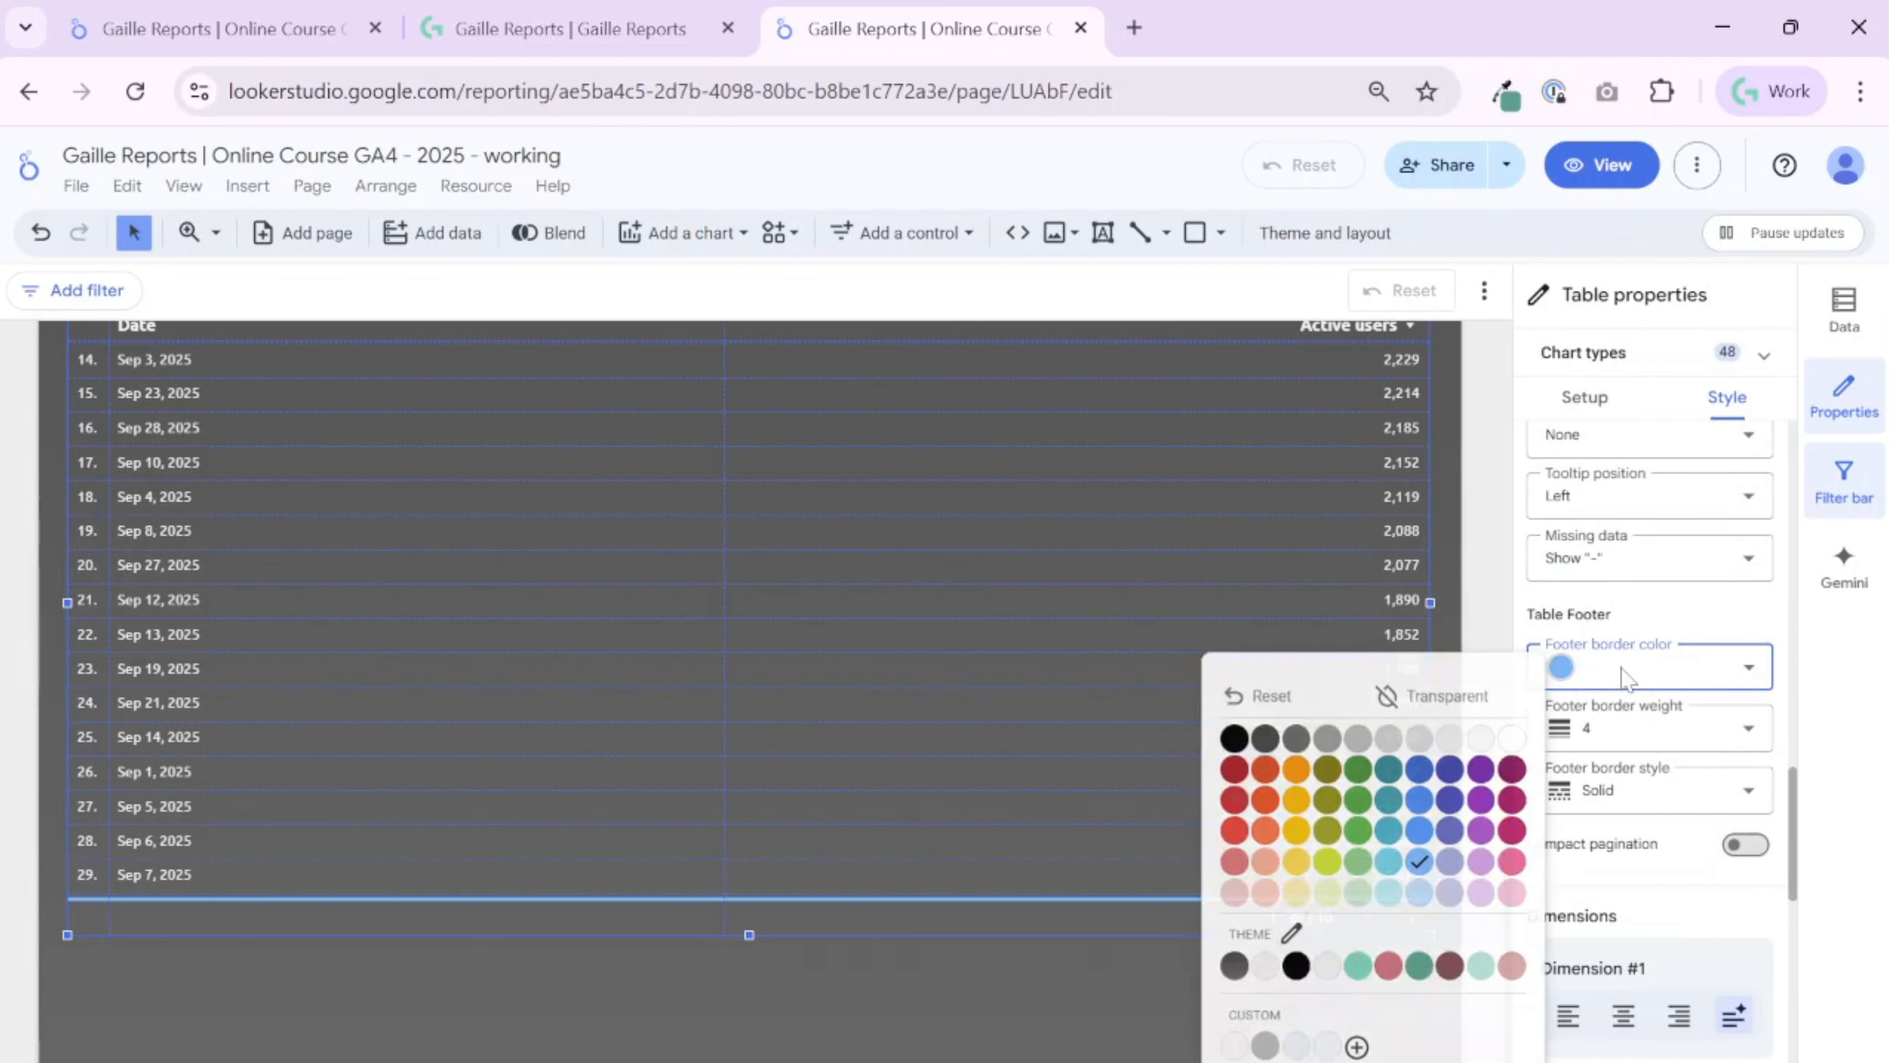
click(1298, 740)
click(1598, 730)
click(1584, 863)
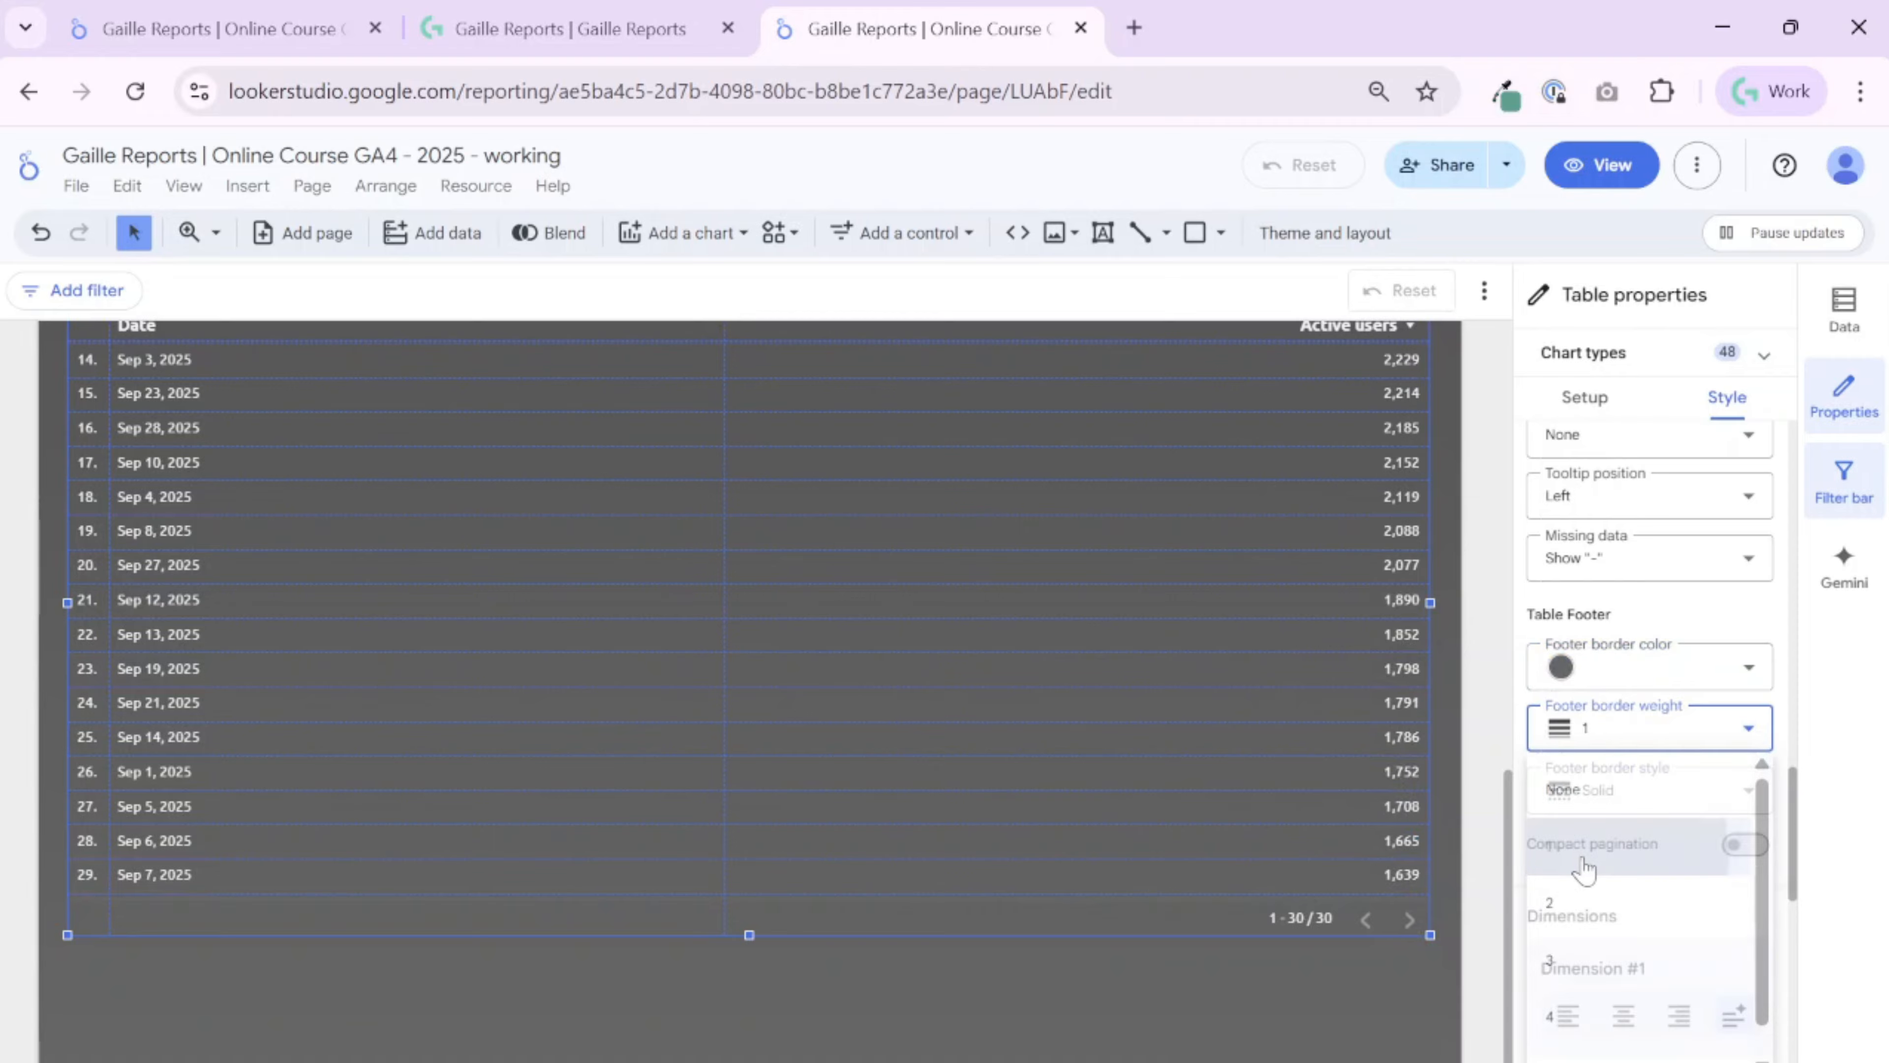
click(1293, 1005)
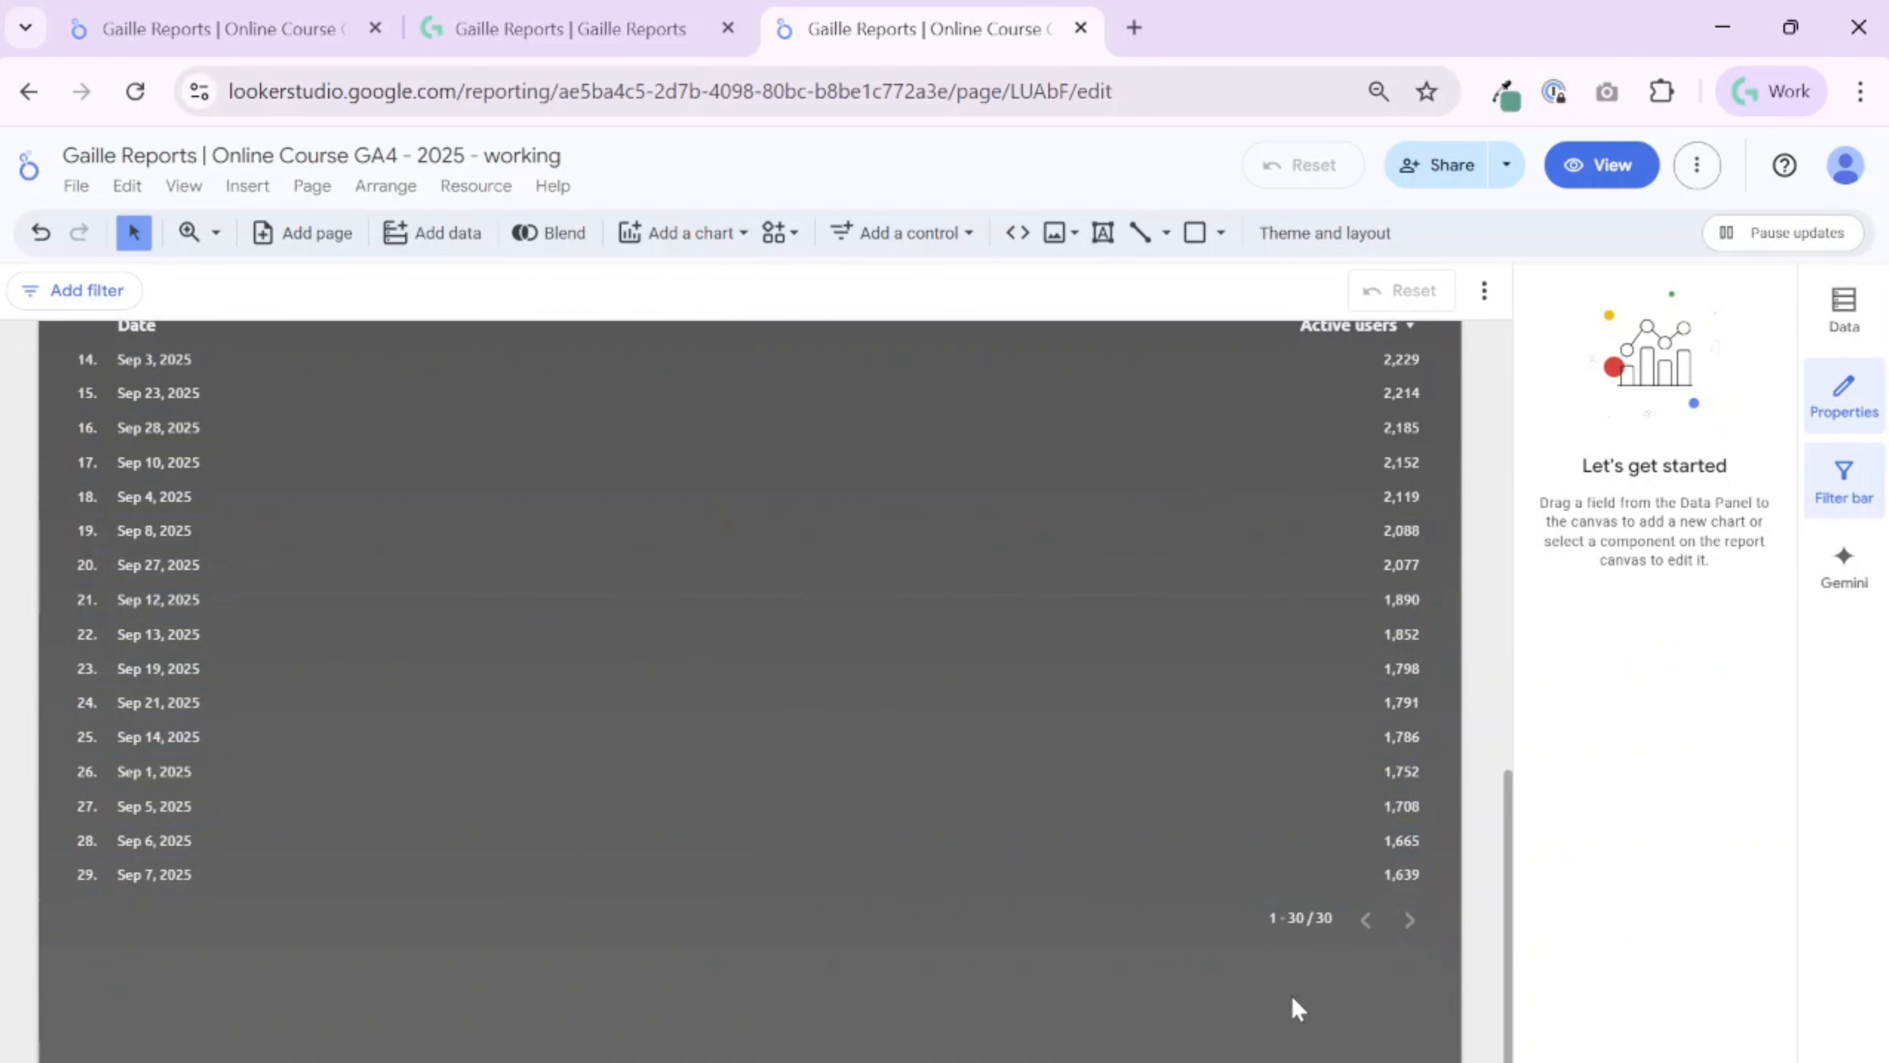
Select the KPIs by Channel table and review its style settings, from table footer and column alignment to background, border and chart header
click(1225, 688)
scroll(1730, 788, down, 5)
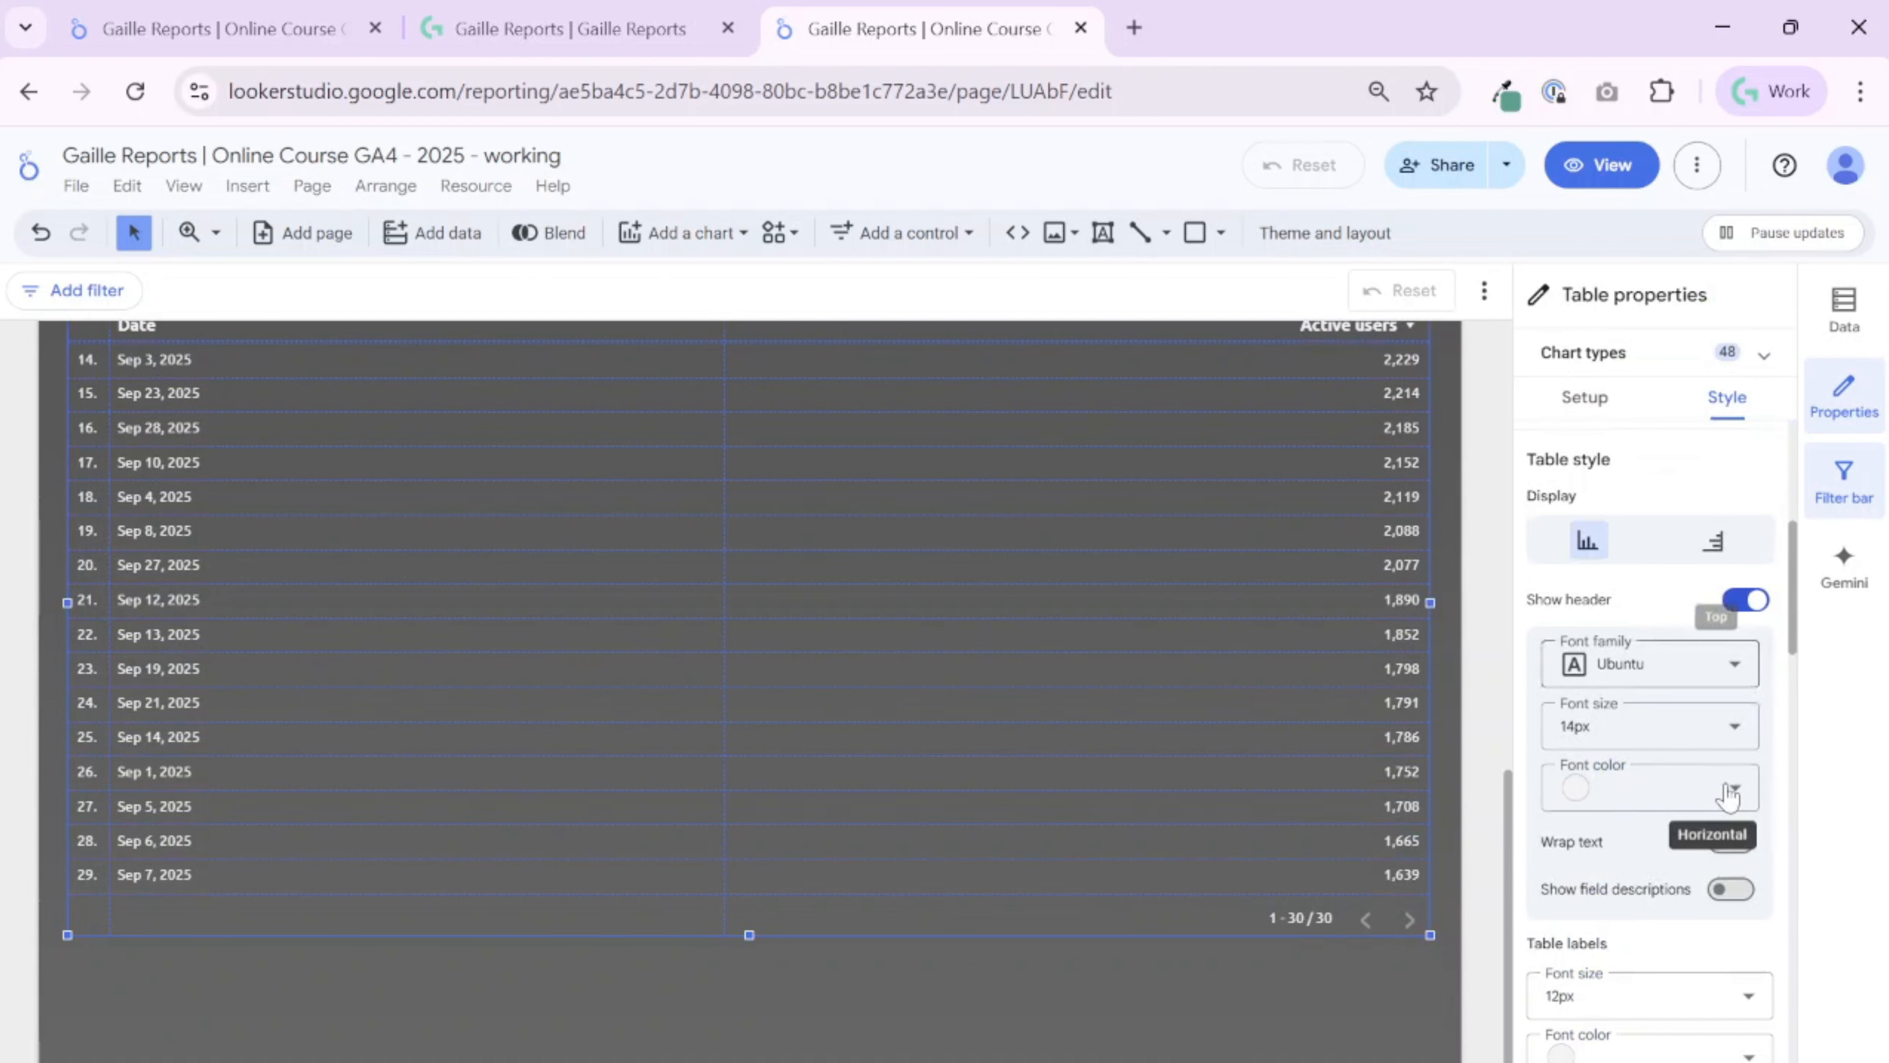
scroll(1729, 800, down, 10)
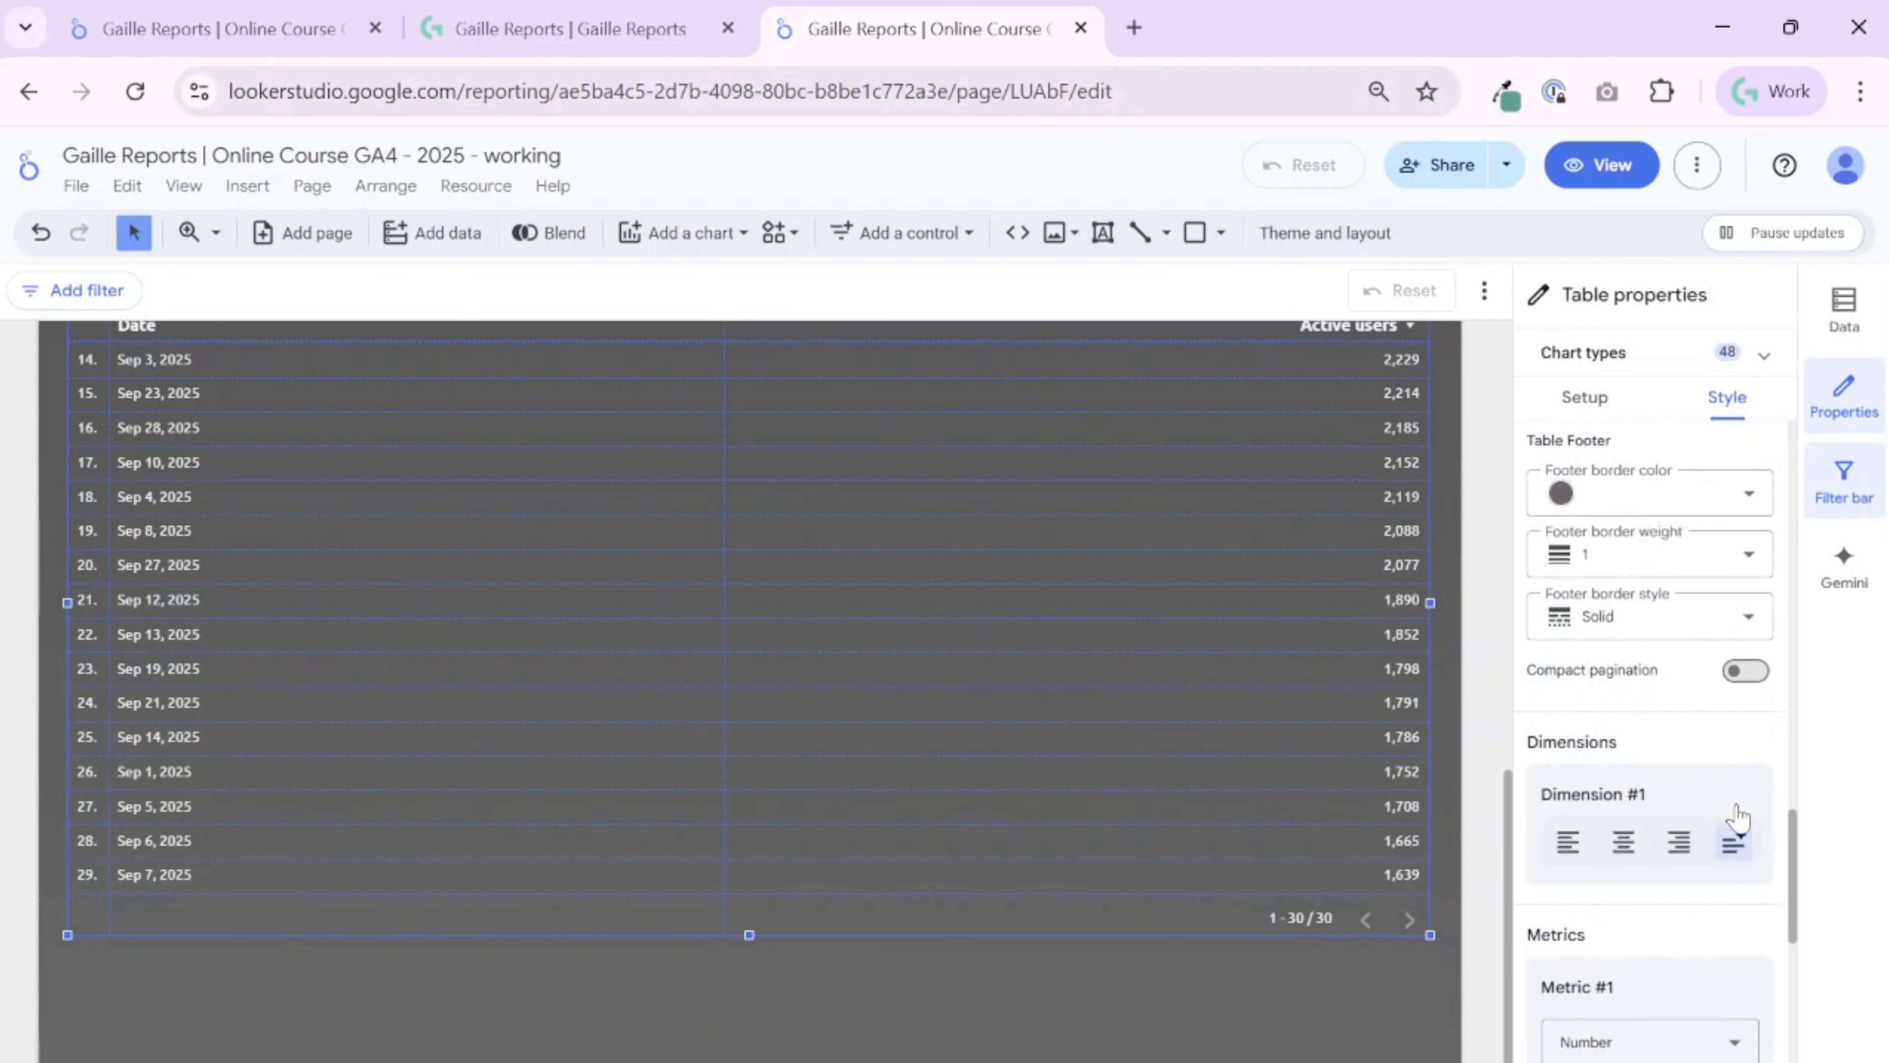
scroll(1740, 815, up, 4)
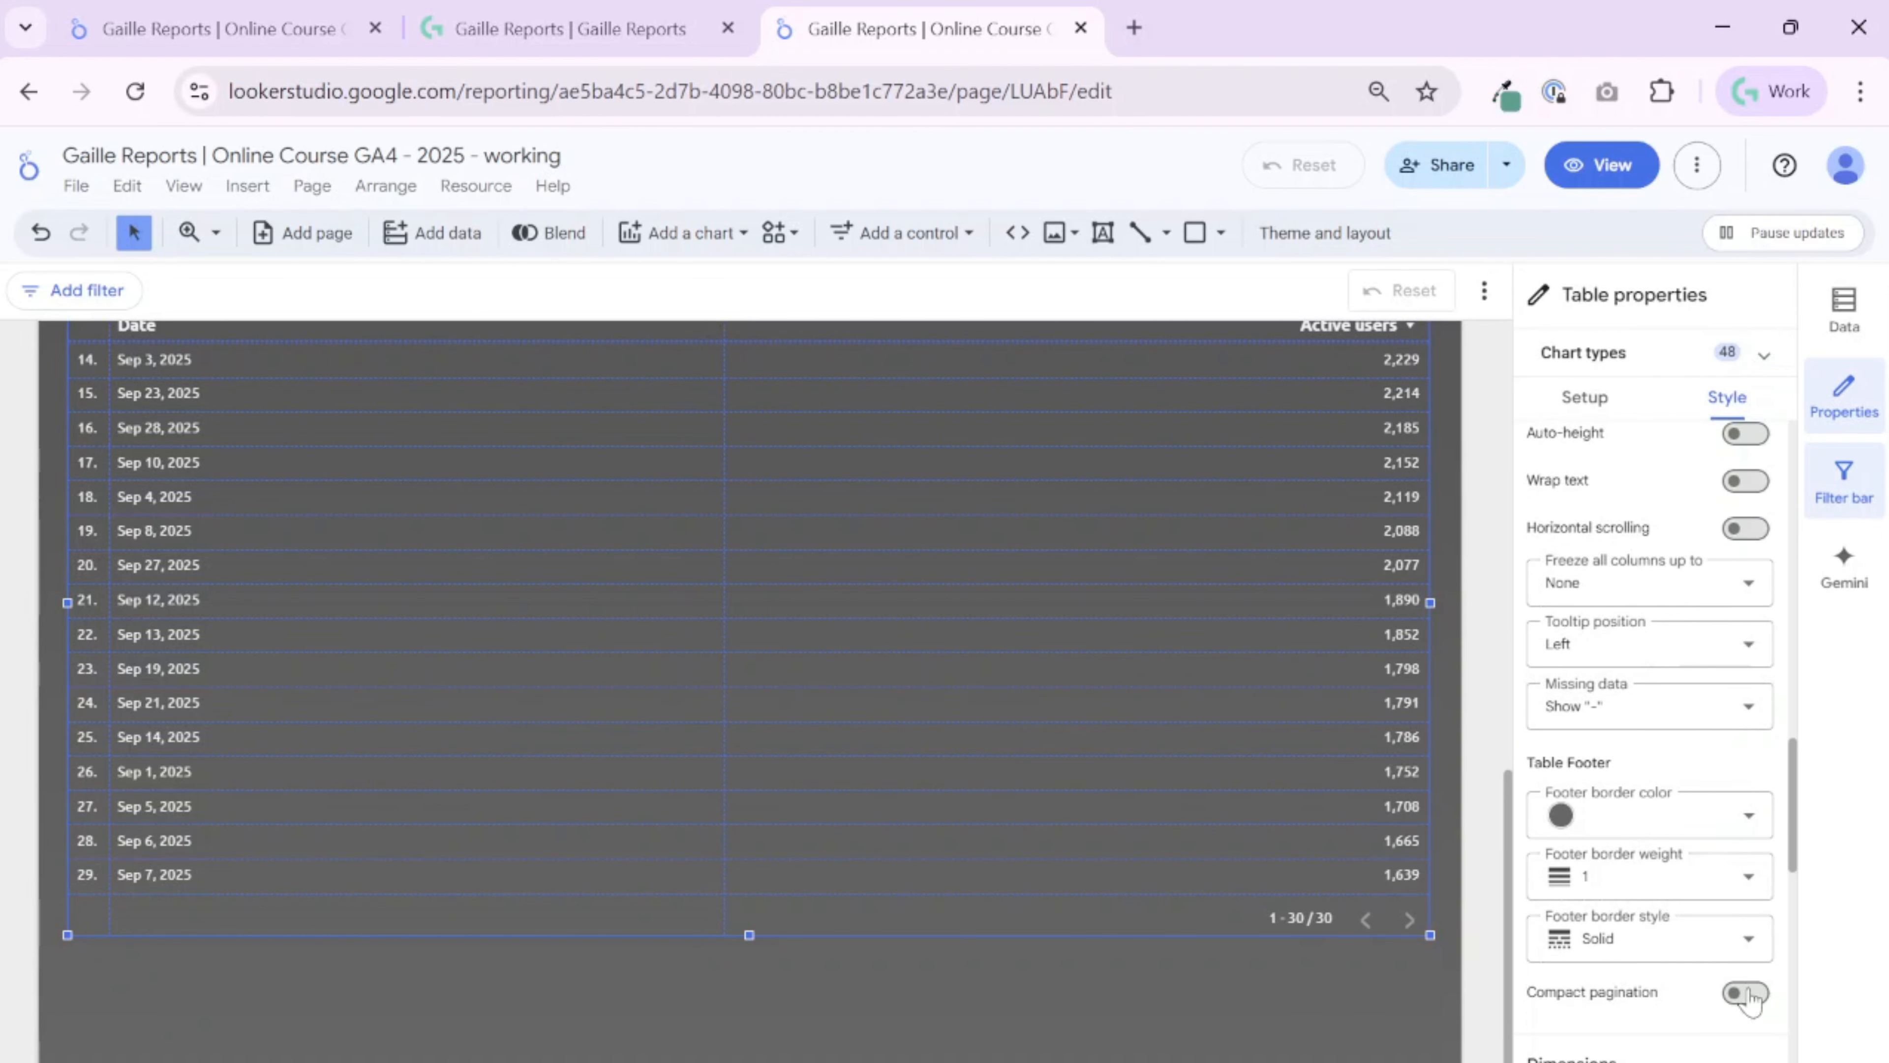
scroll(1735, 1000, down, 4)
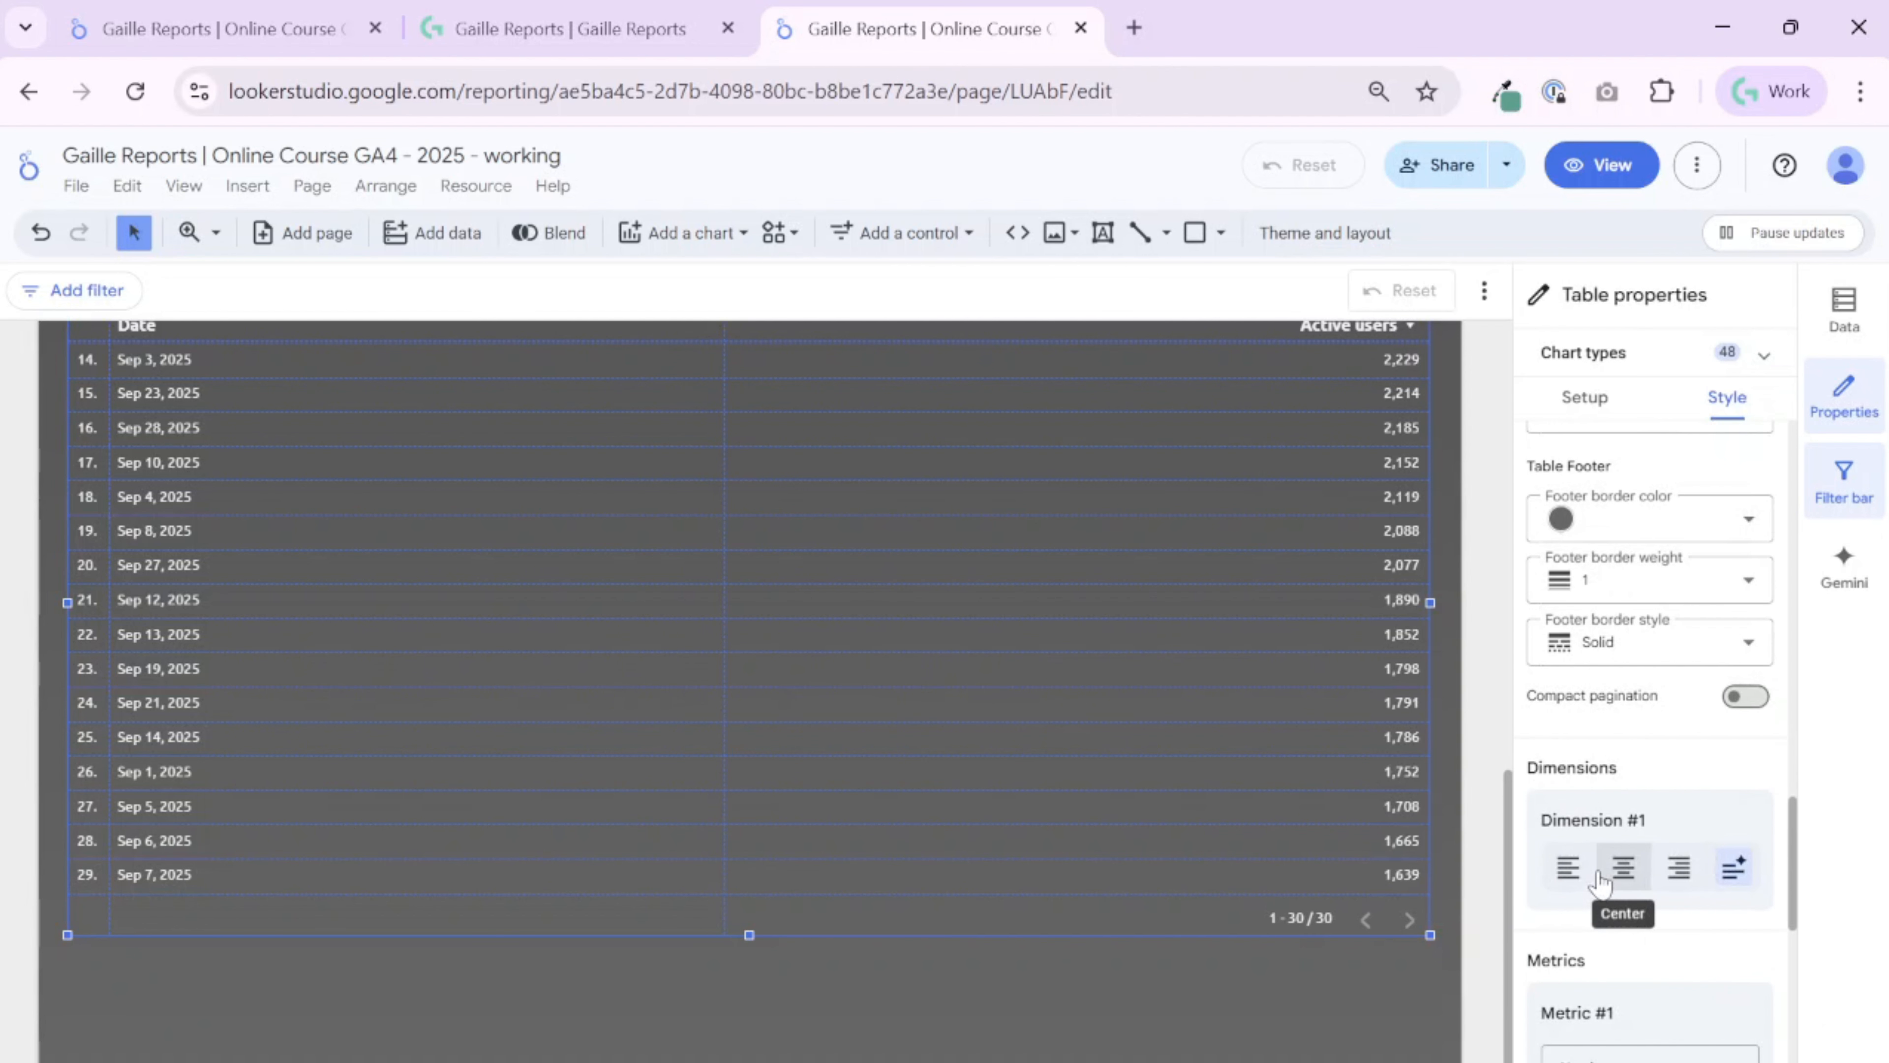
scroll(1698, 885, down, 5)
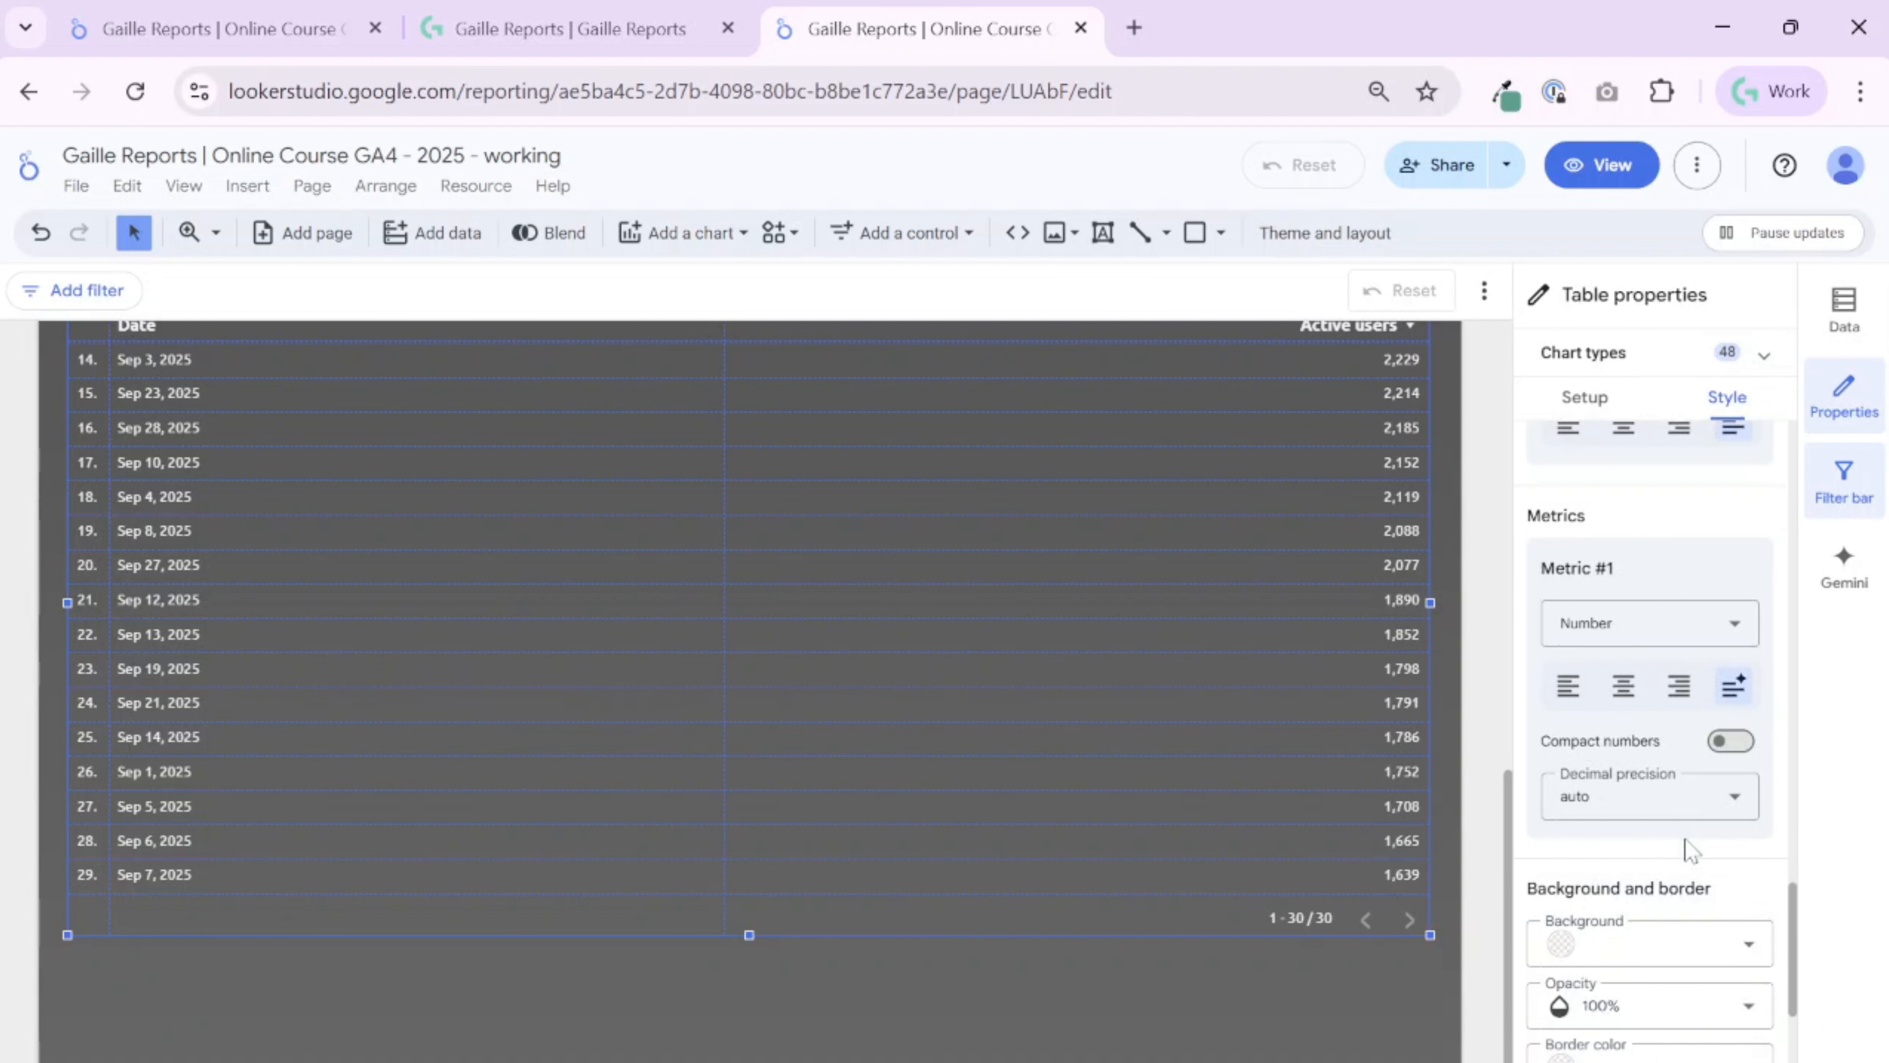
scroll(1657, 698, down, 5)
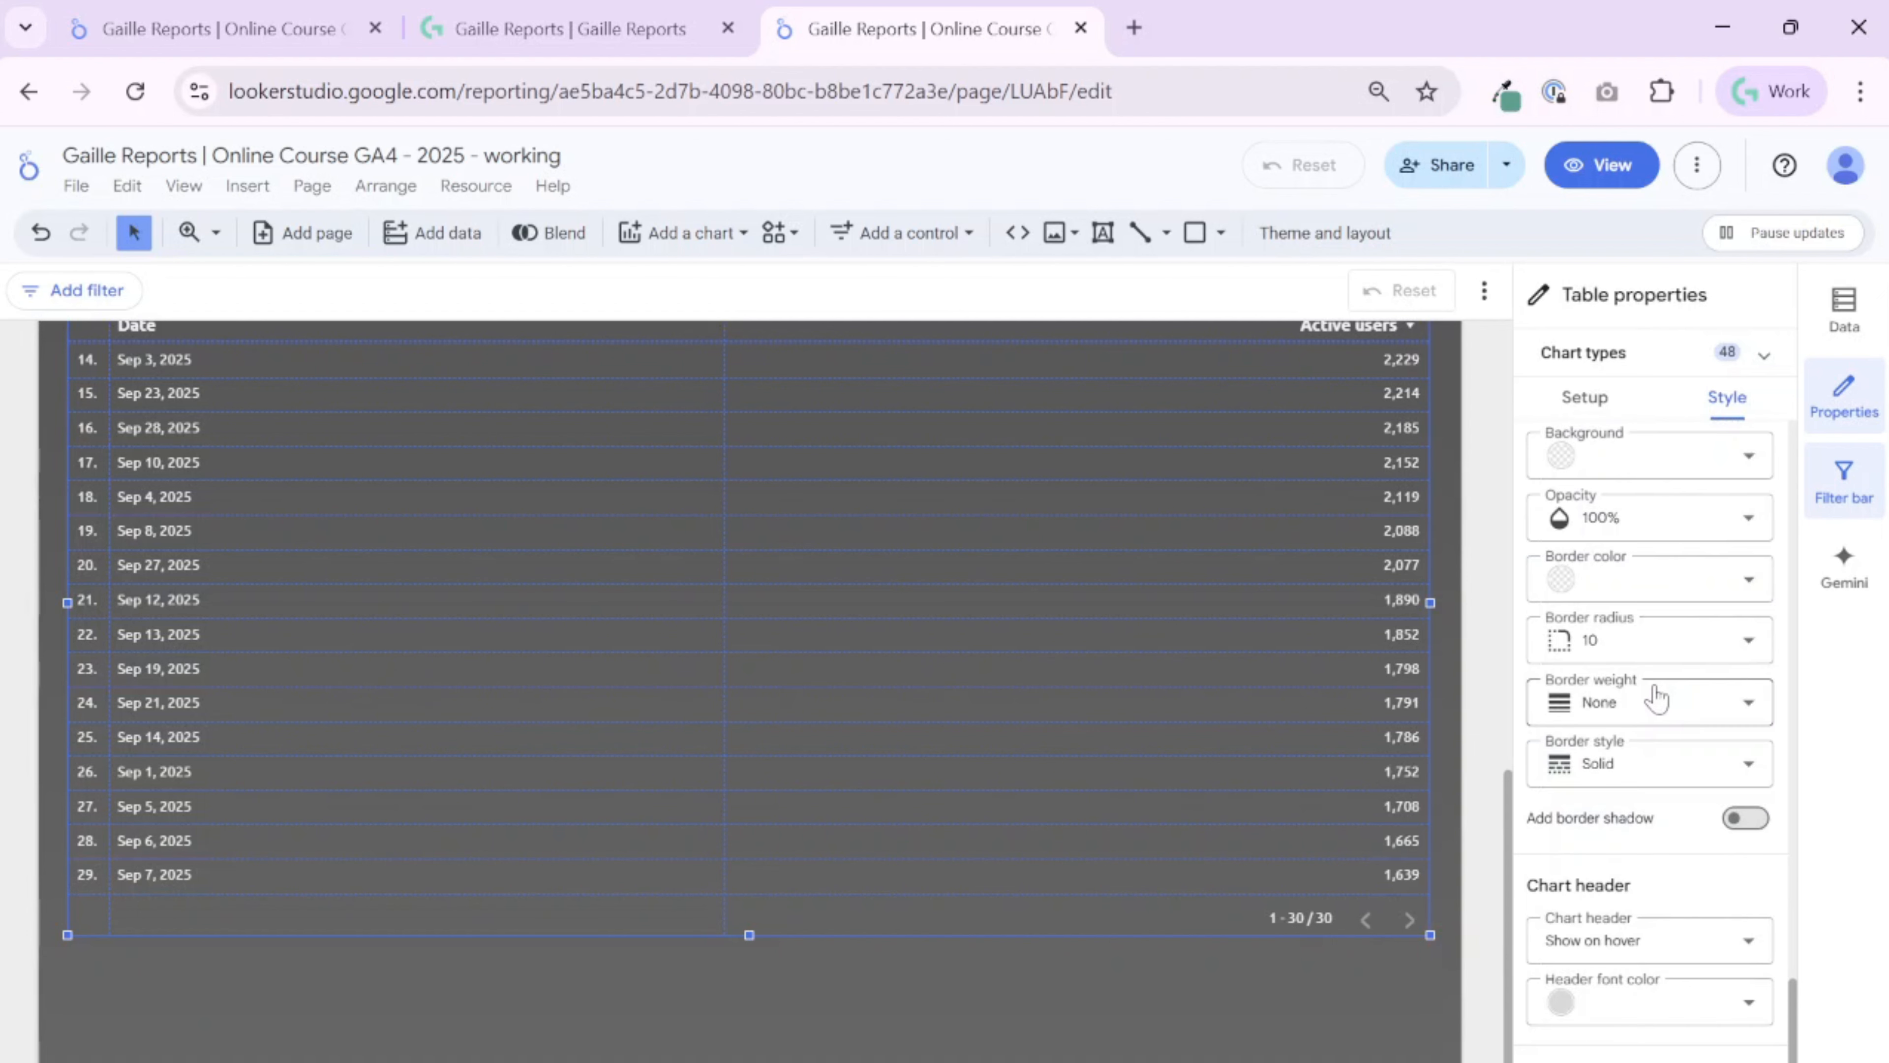
scroll(1656, 698, up, 15)
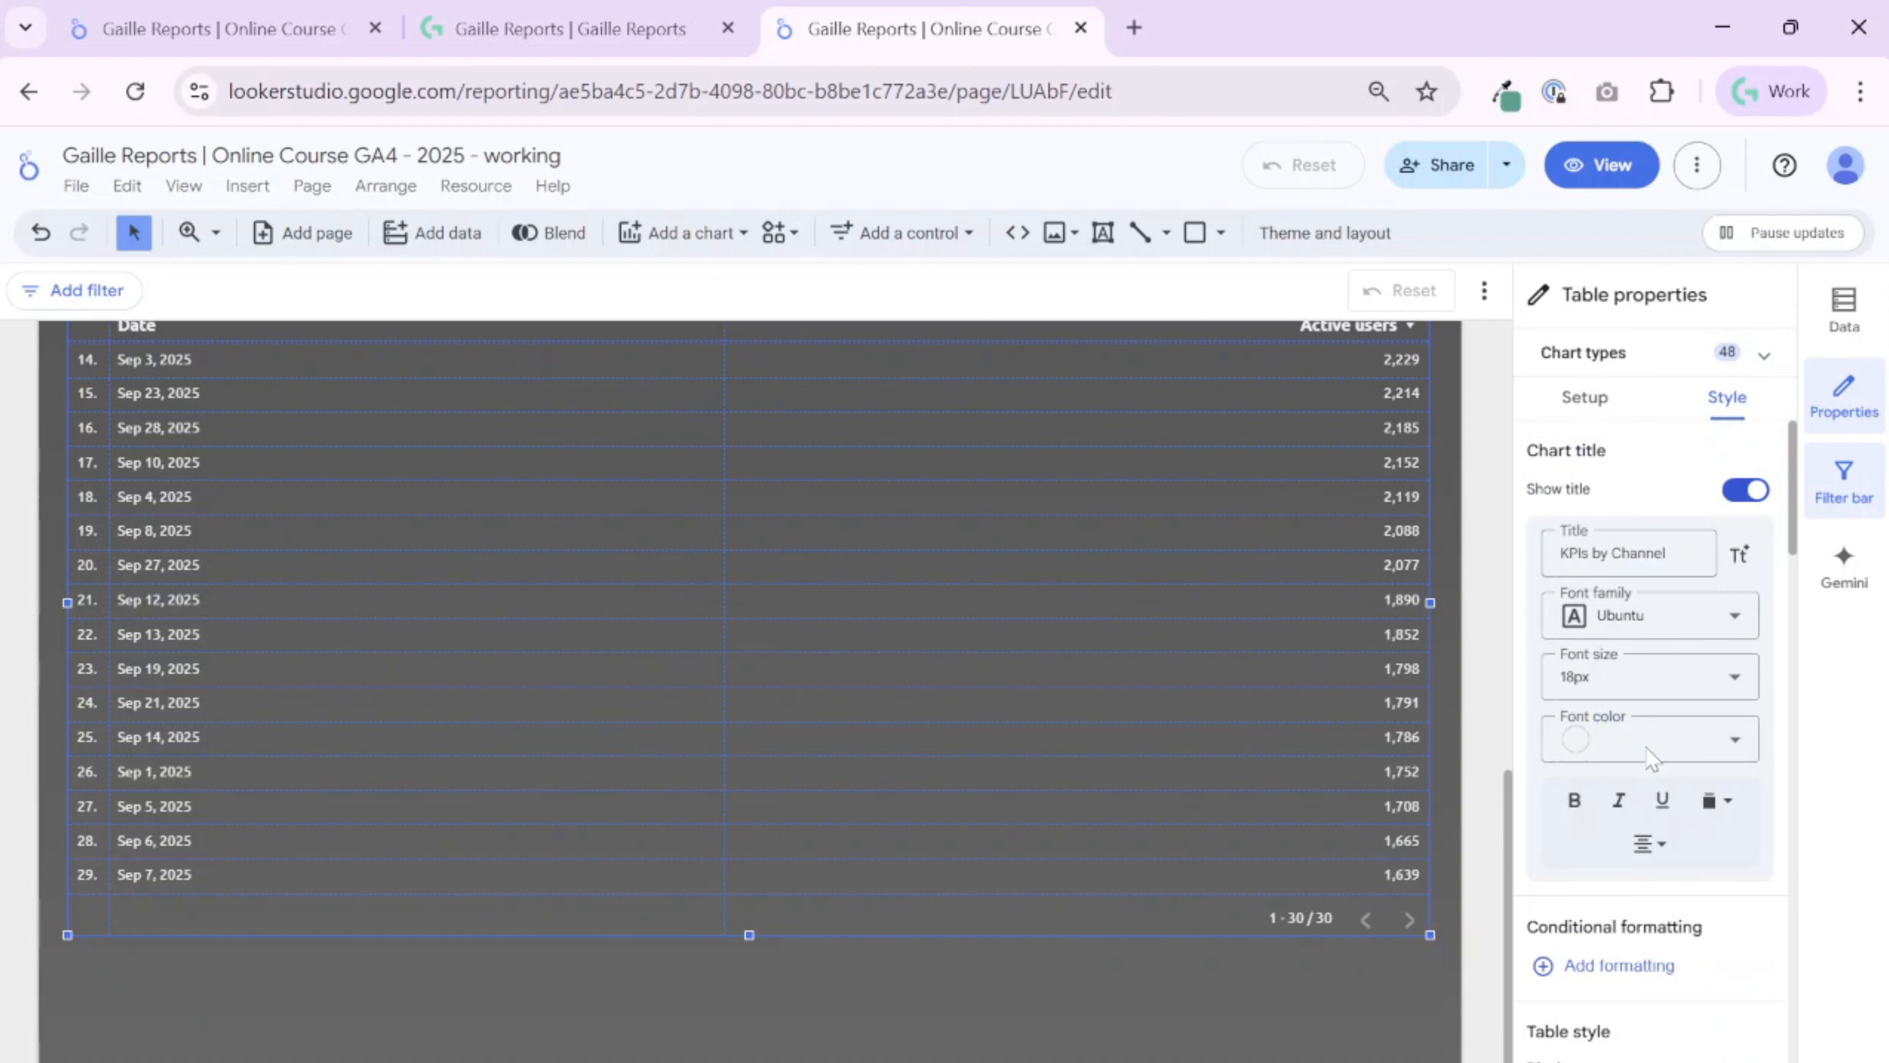
Try the horizontal display for the KPIs by Channel table, and switch it back to vertical
scroll(1647, 714, down, 5)
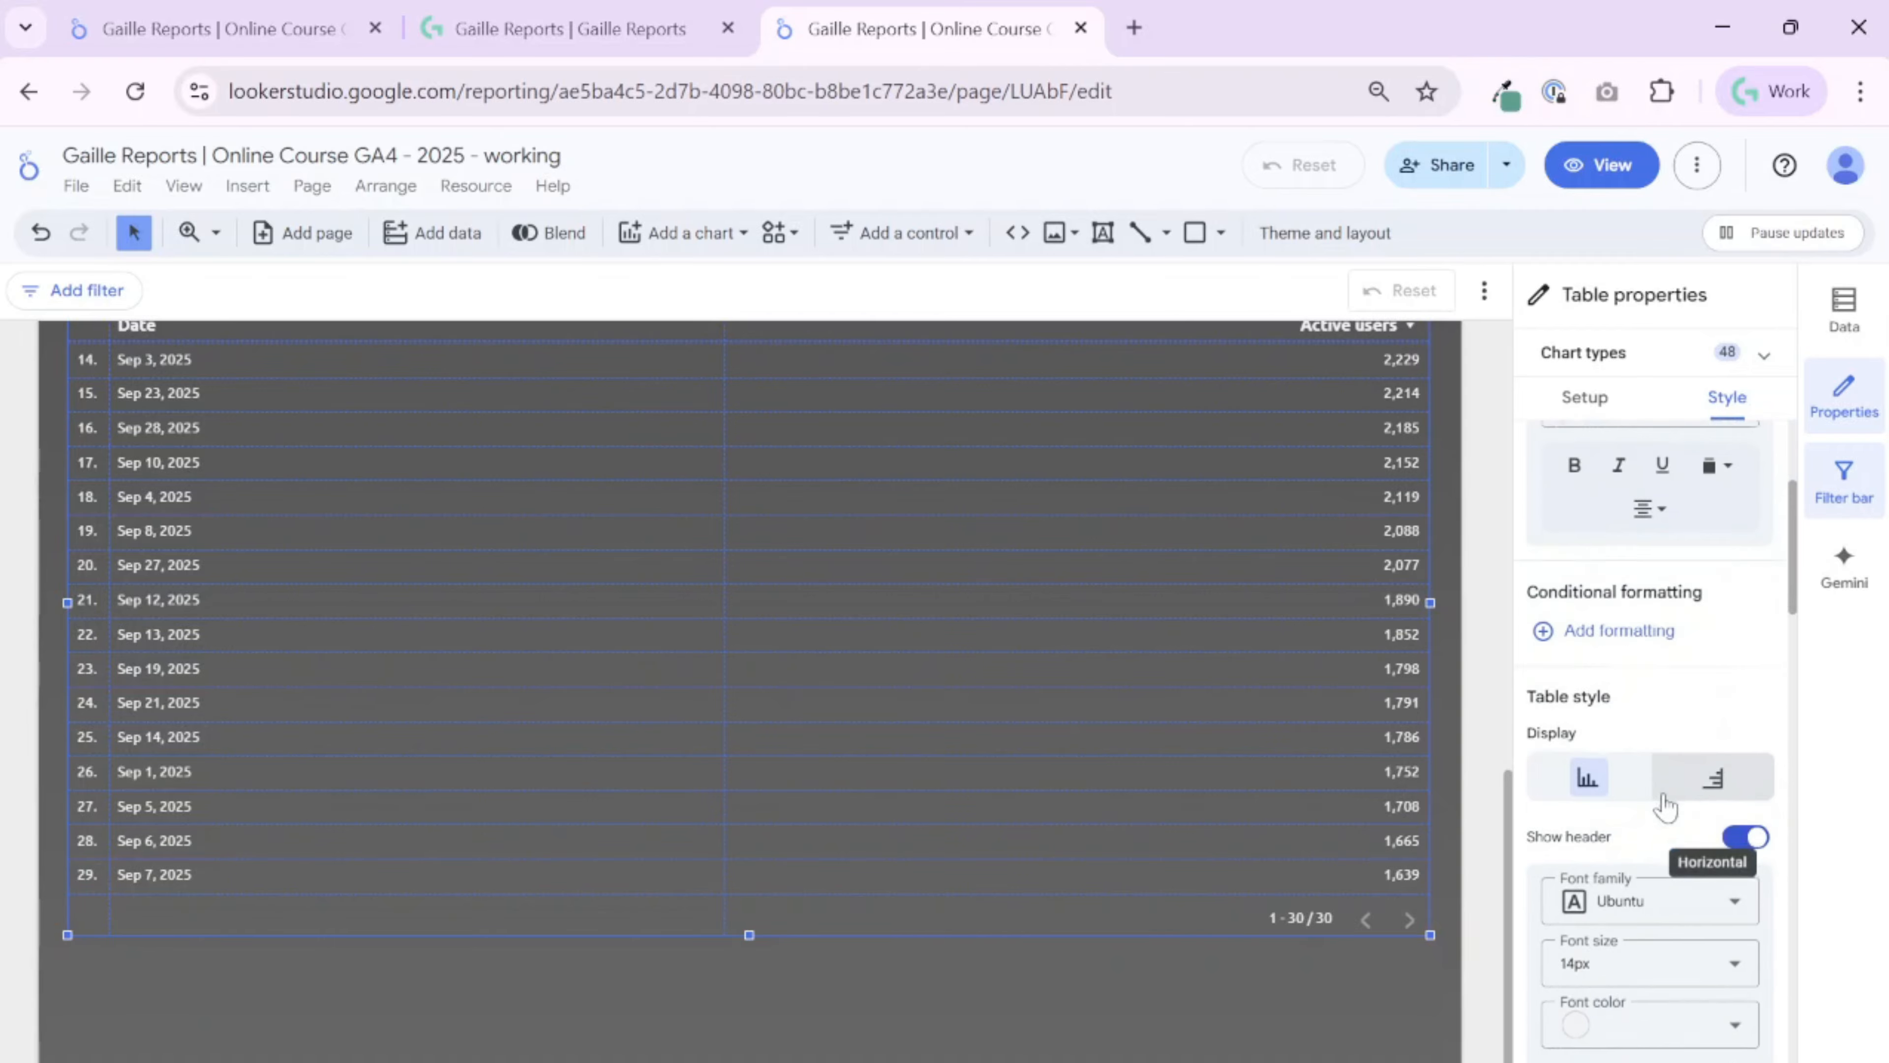
scroll(1664, 805, down, 2)
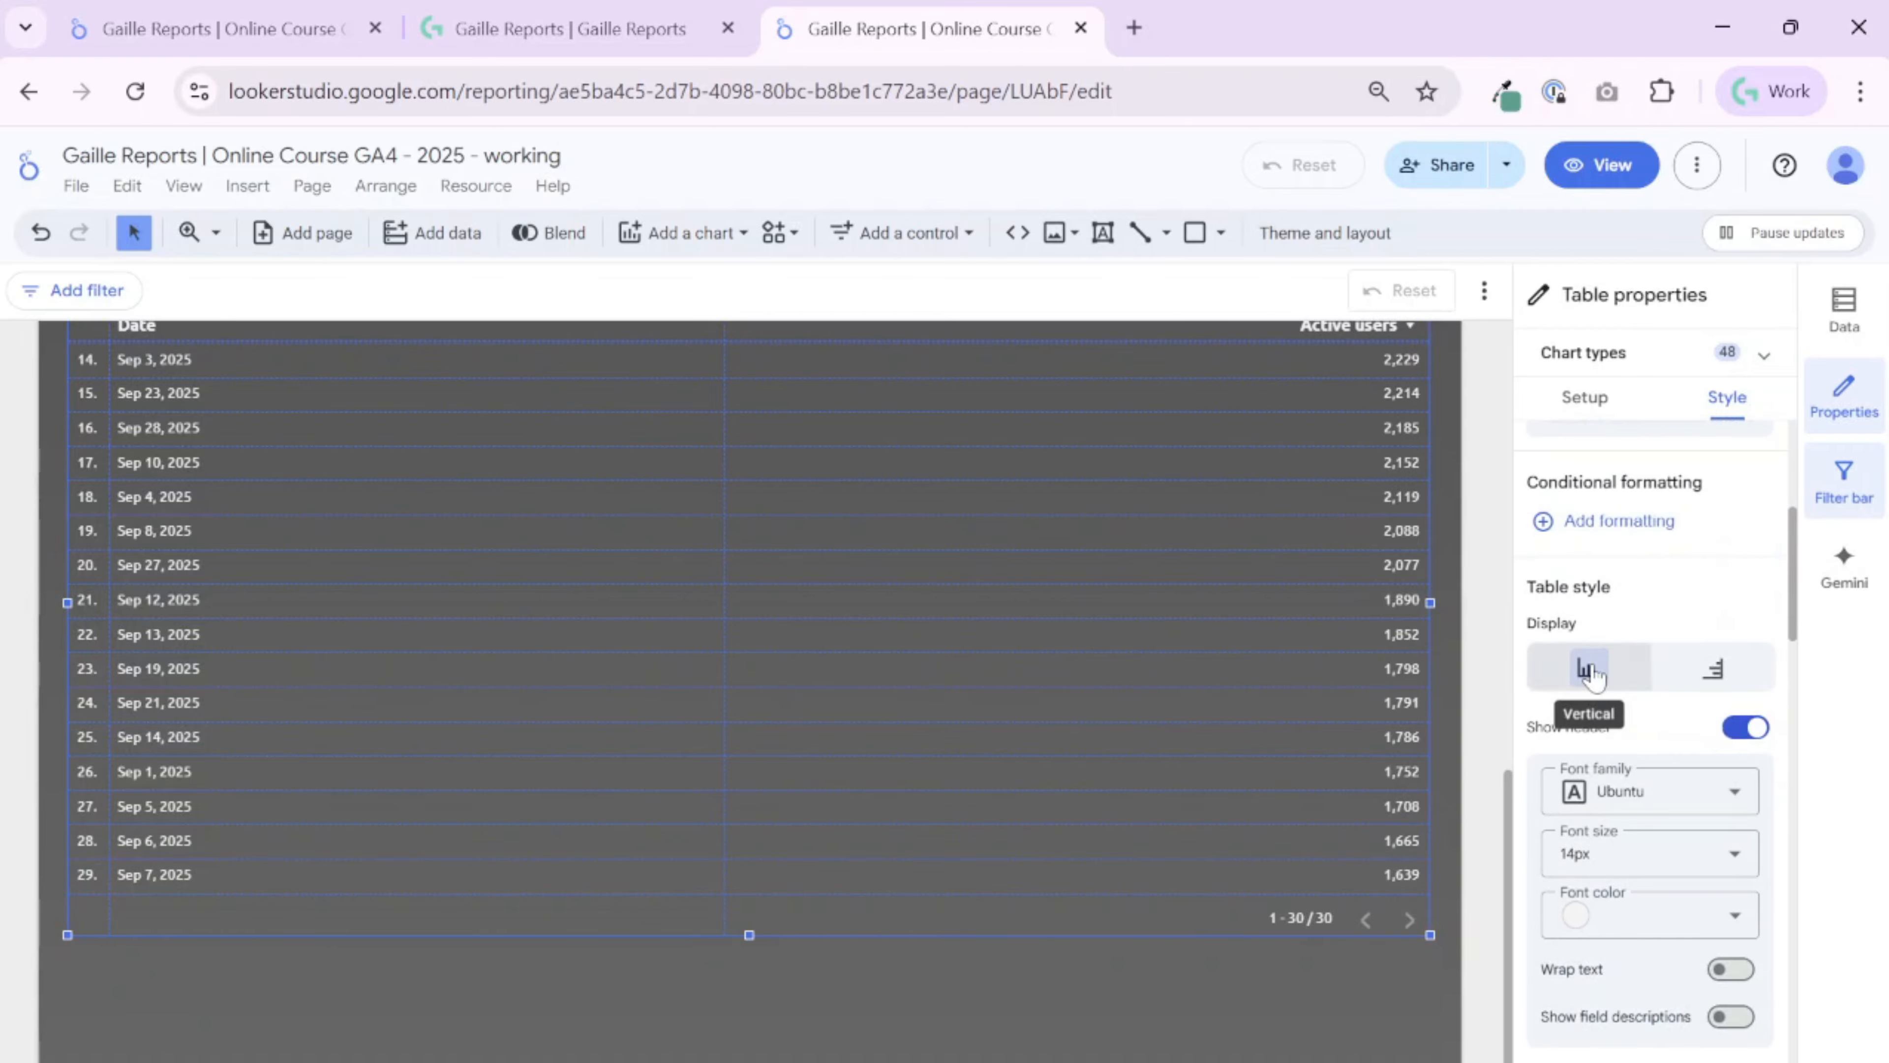
click(1712, 668)
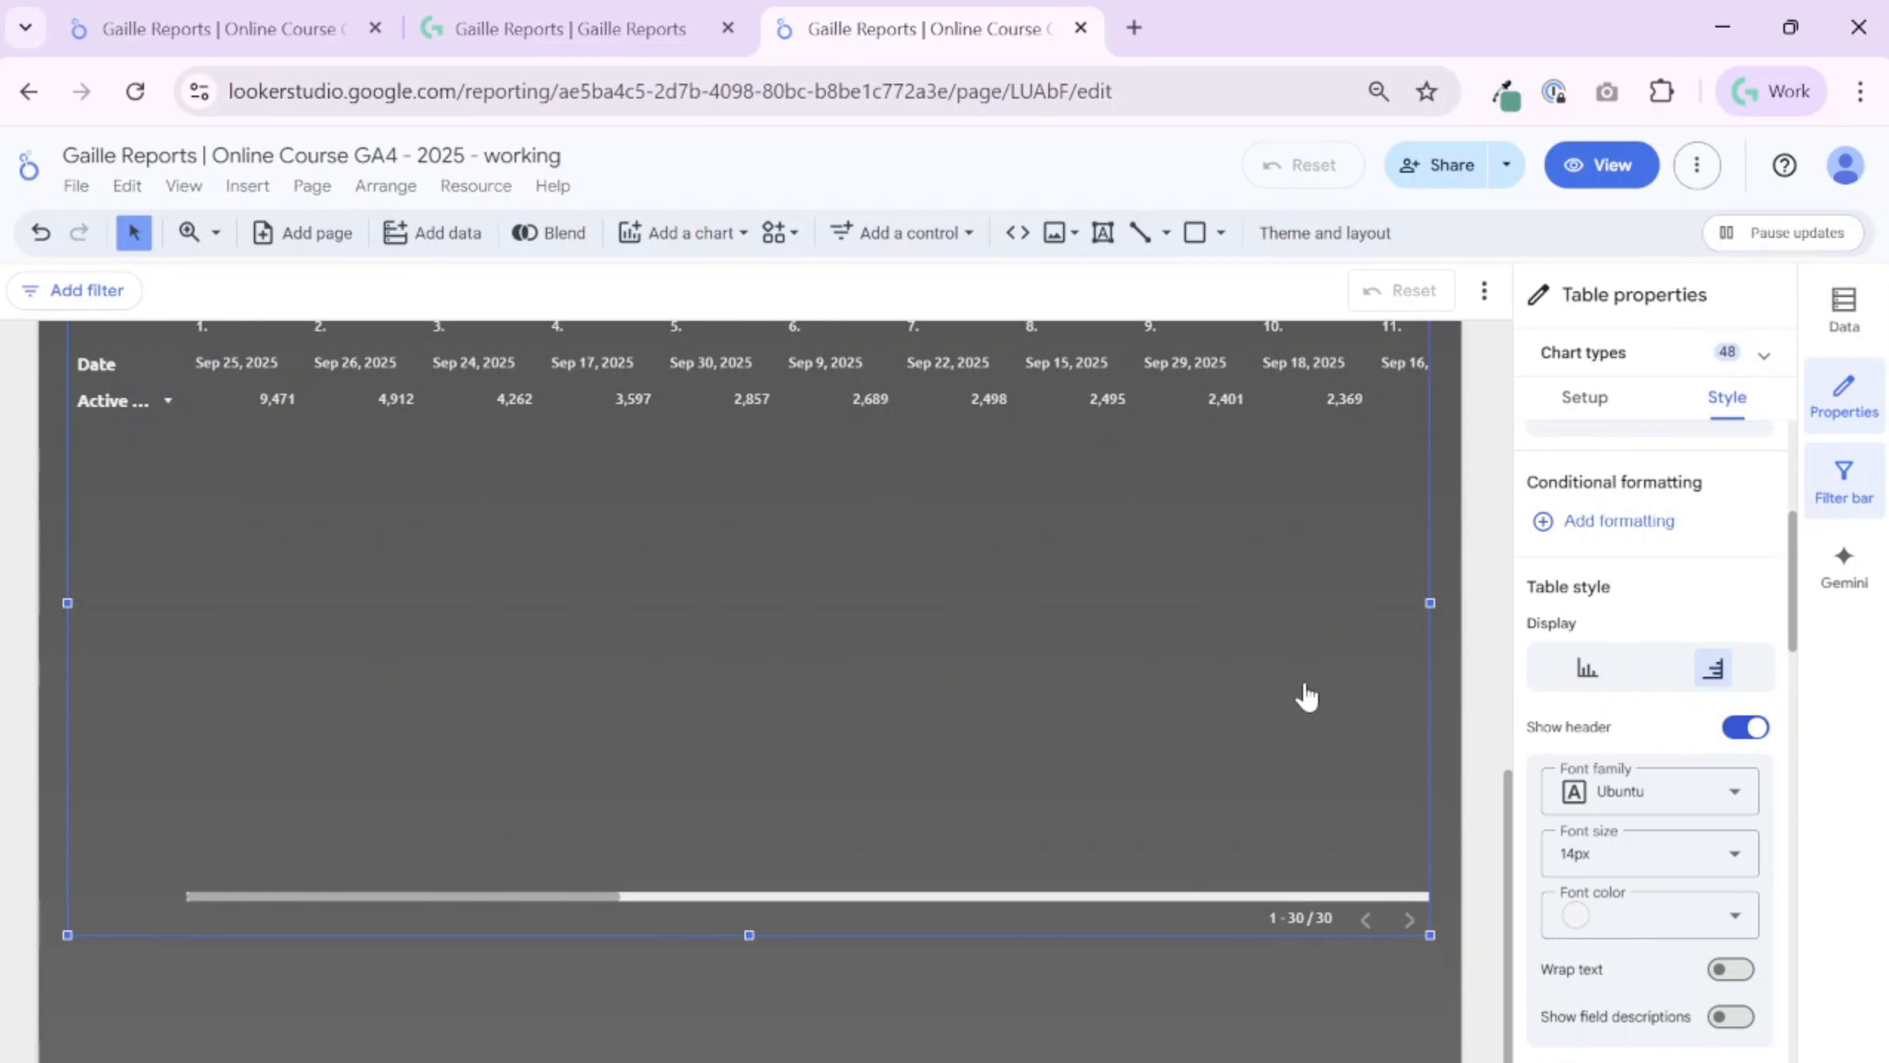
scroll(1424, 543, up, 4)
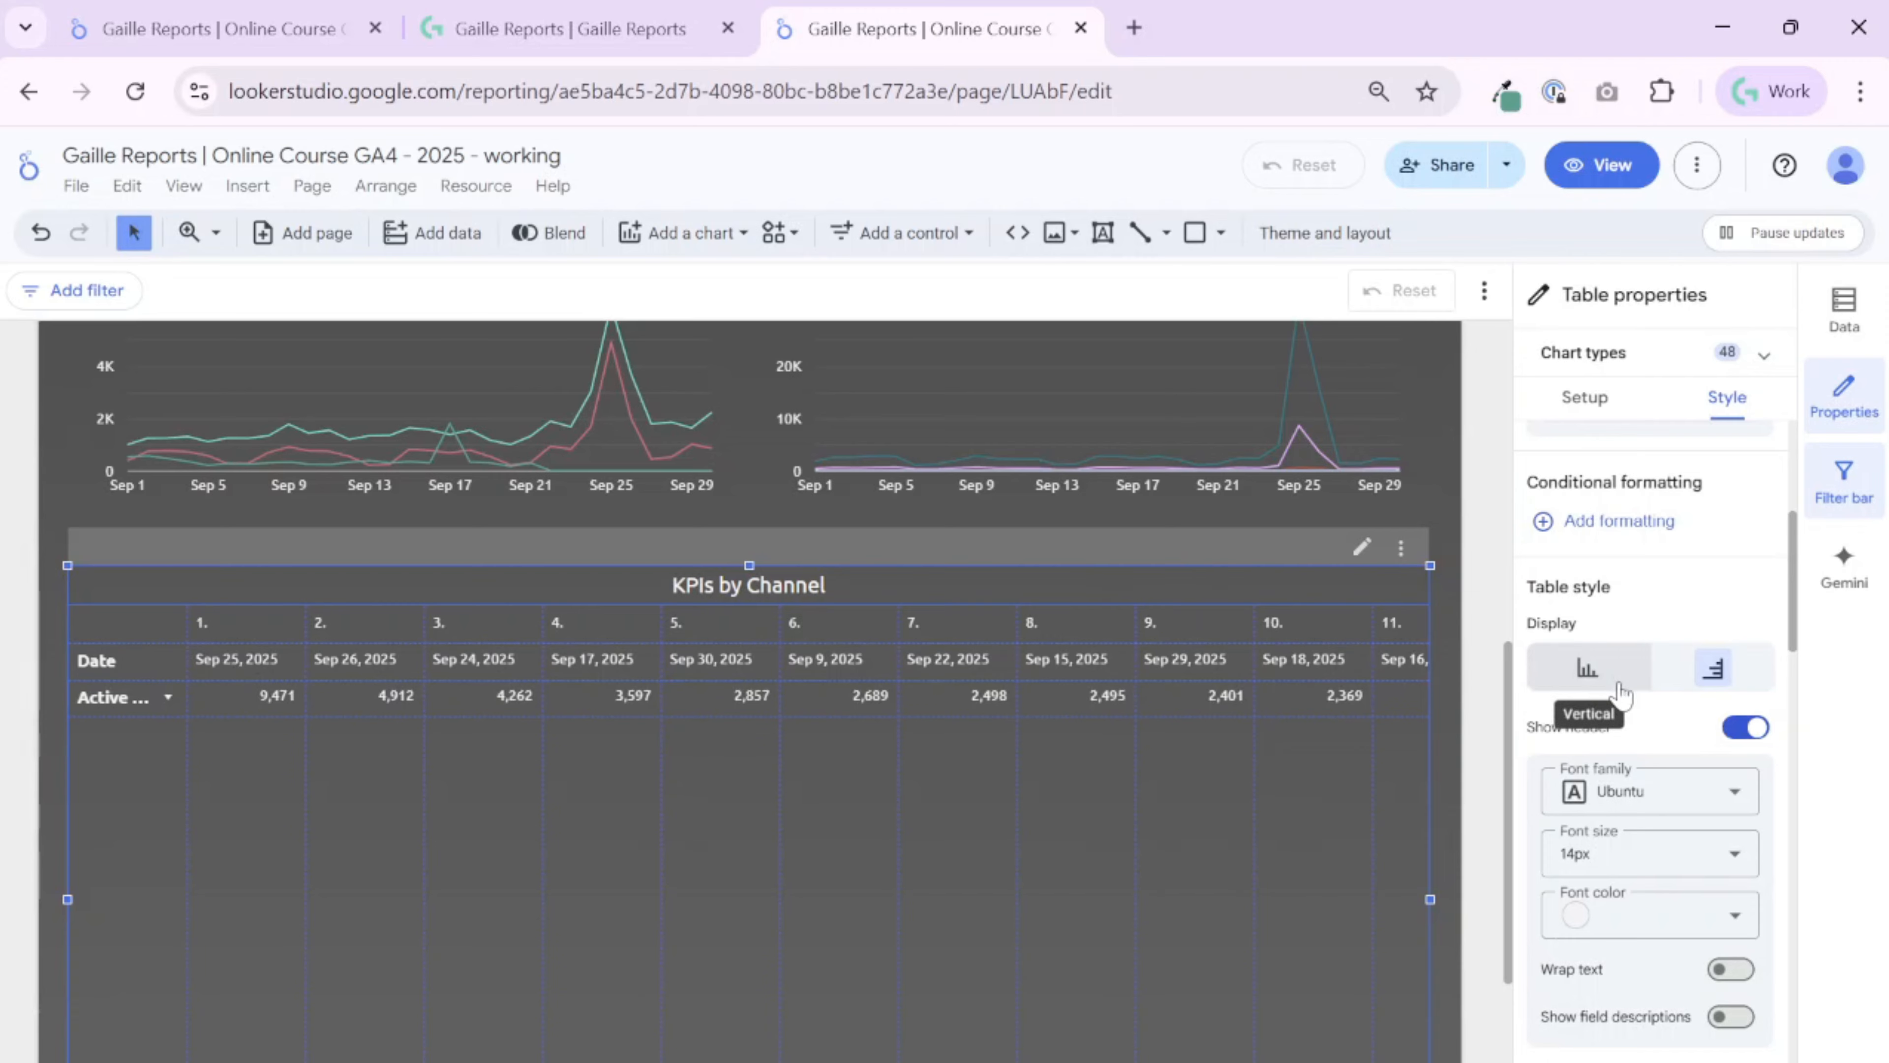
click(1585, 669)
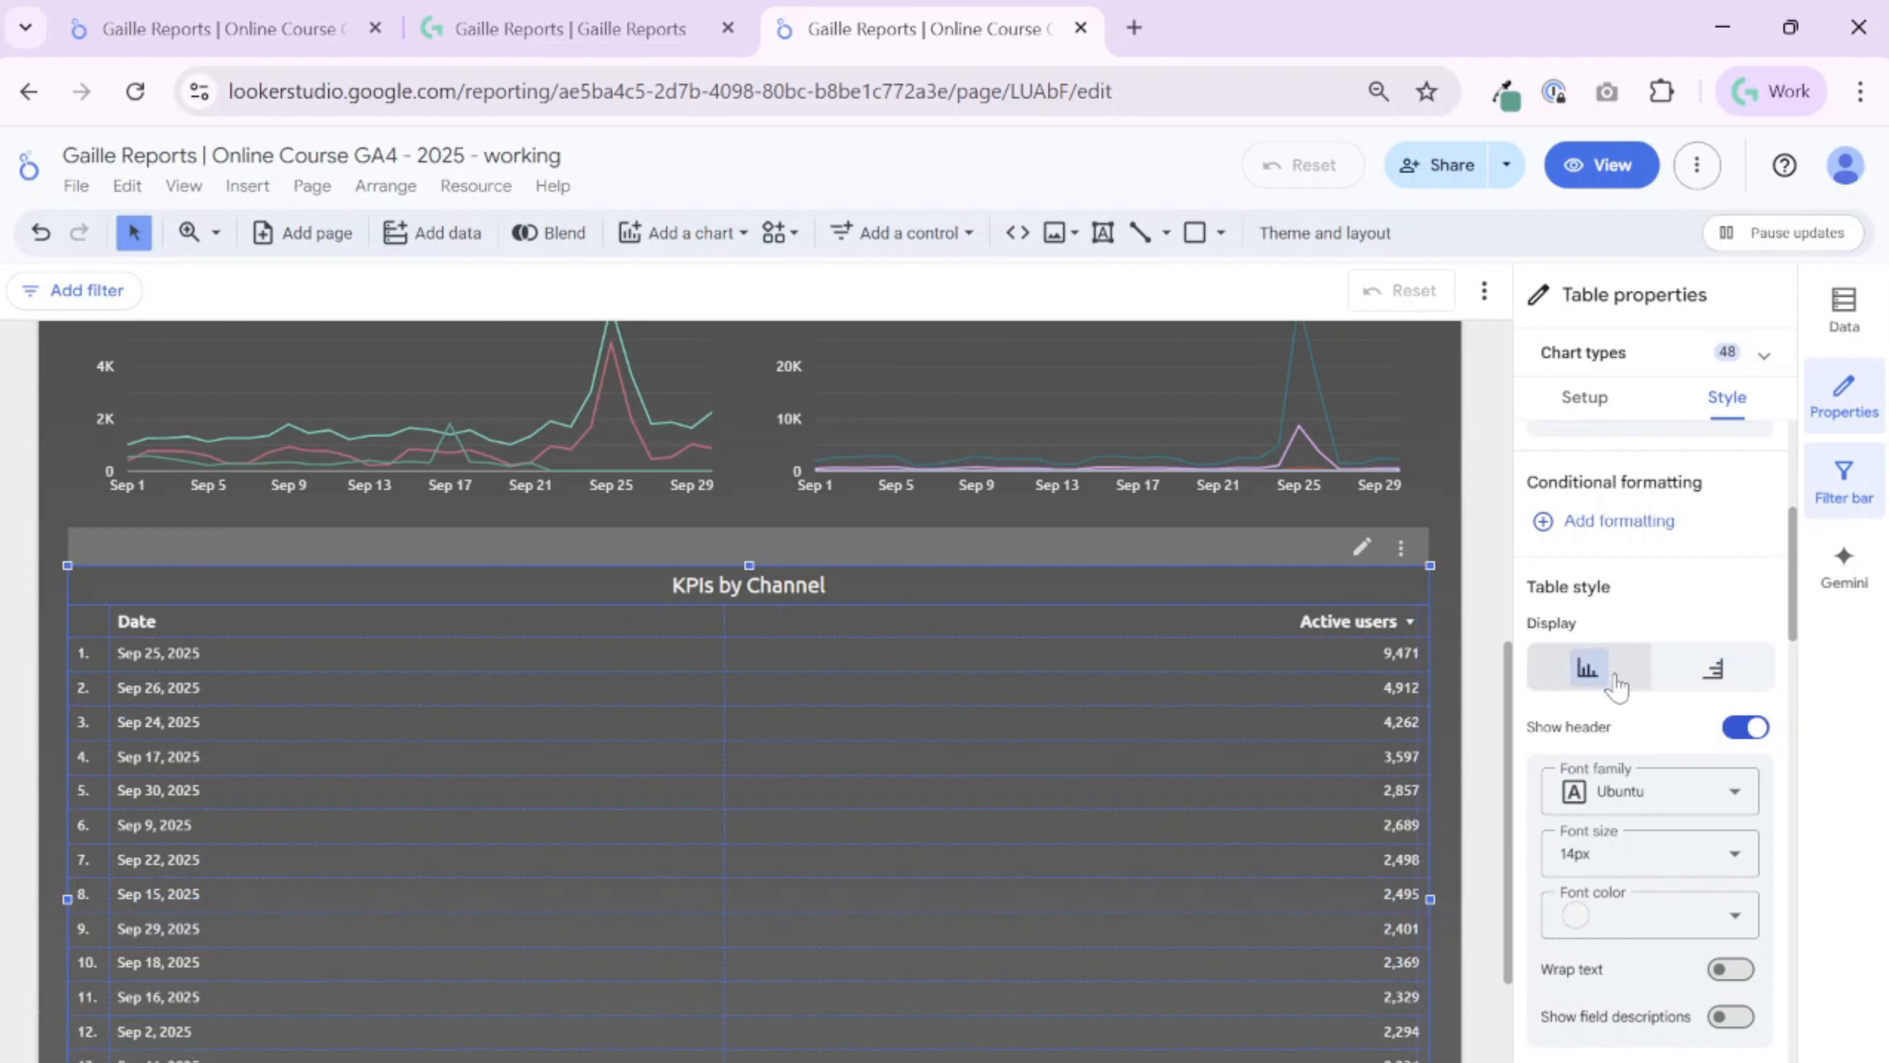
Try hiding the KPIs by Channel table's header row, and show it again
scroll(1677, 681, down, 2)
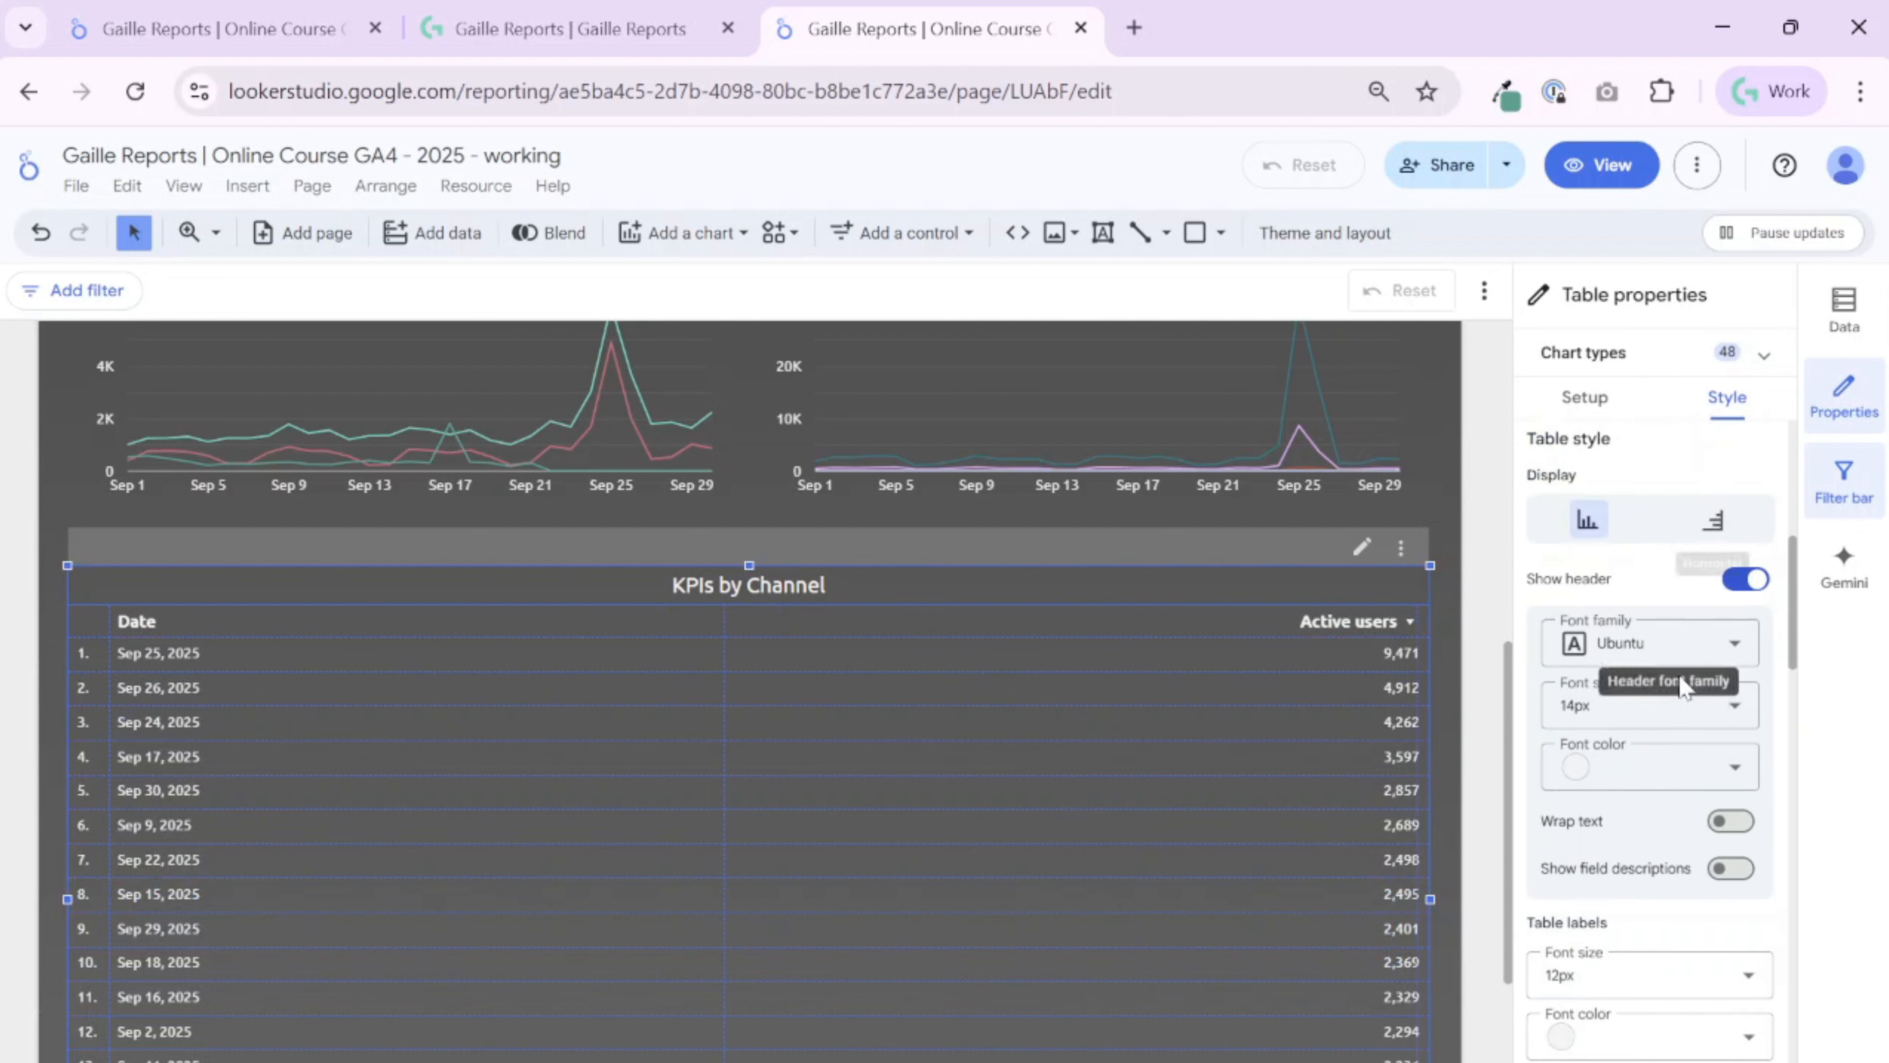
click(1742, 582)
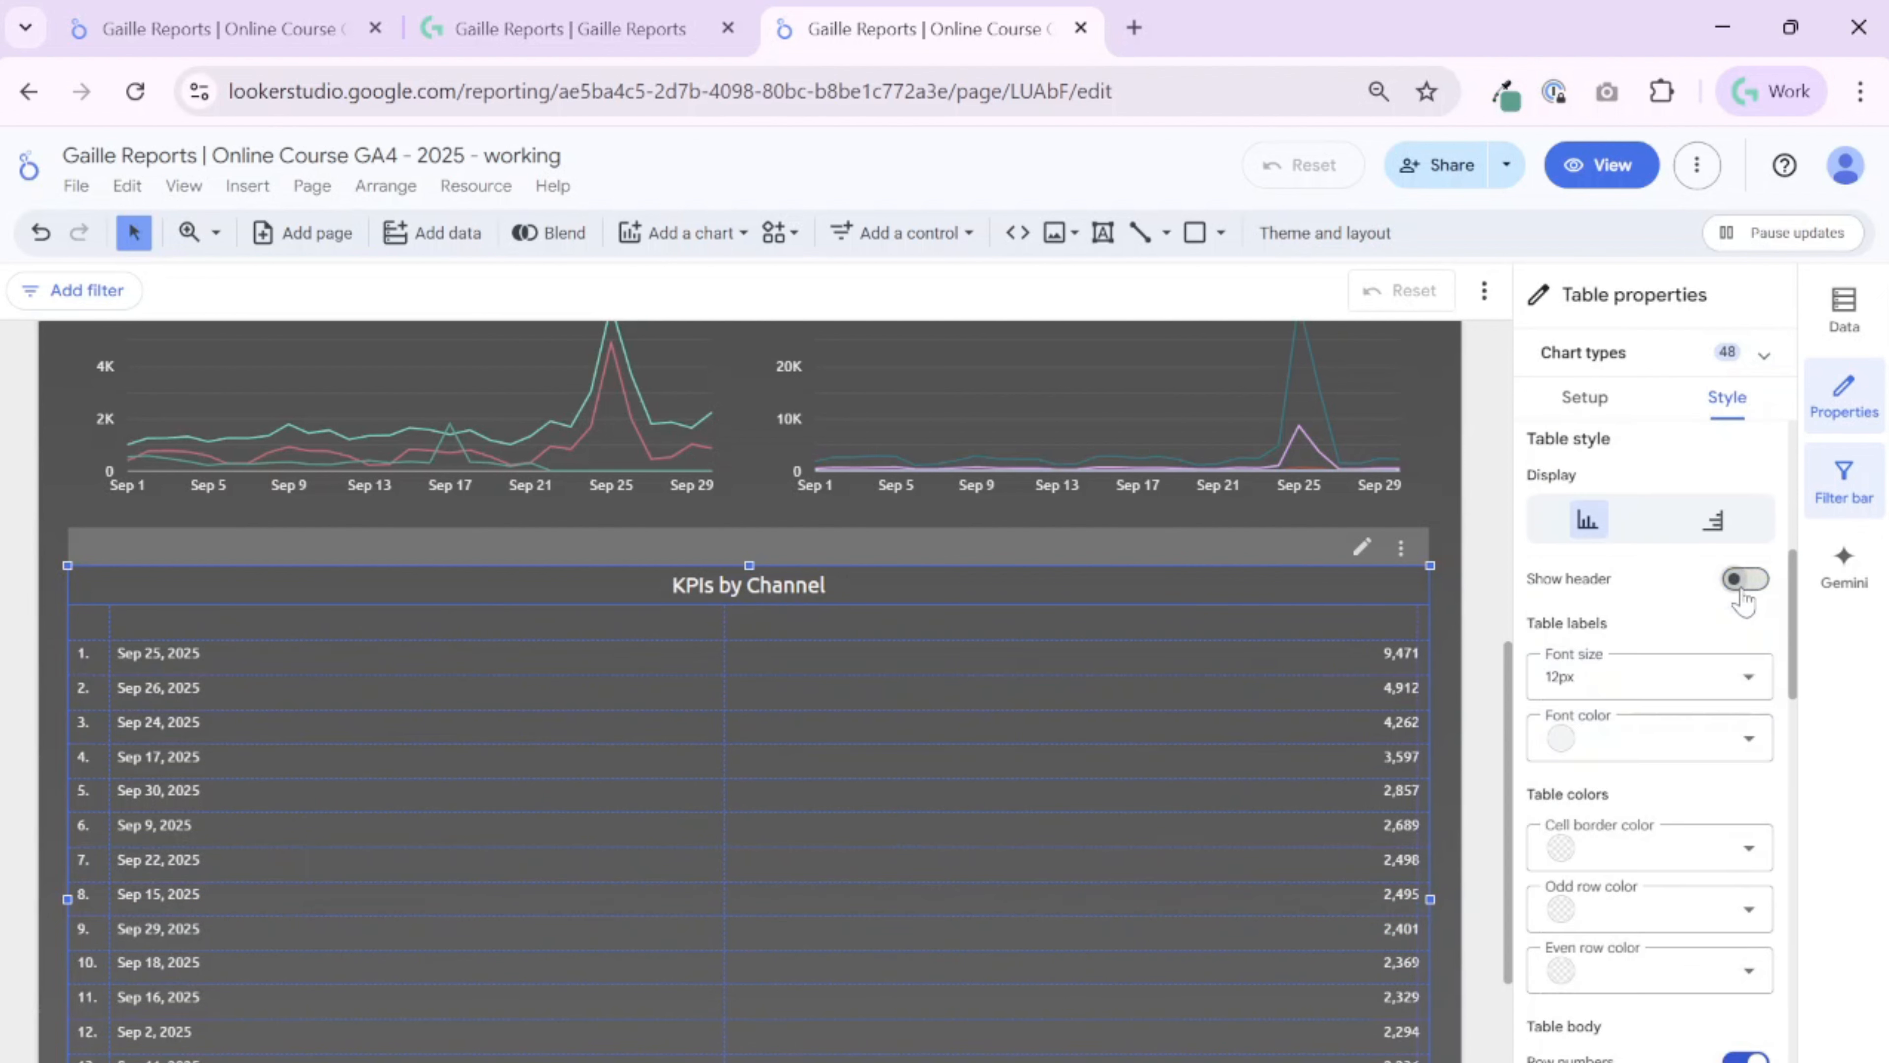
click(1748, 584)
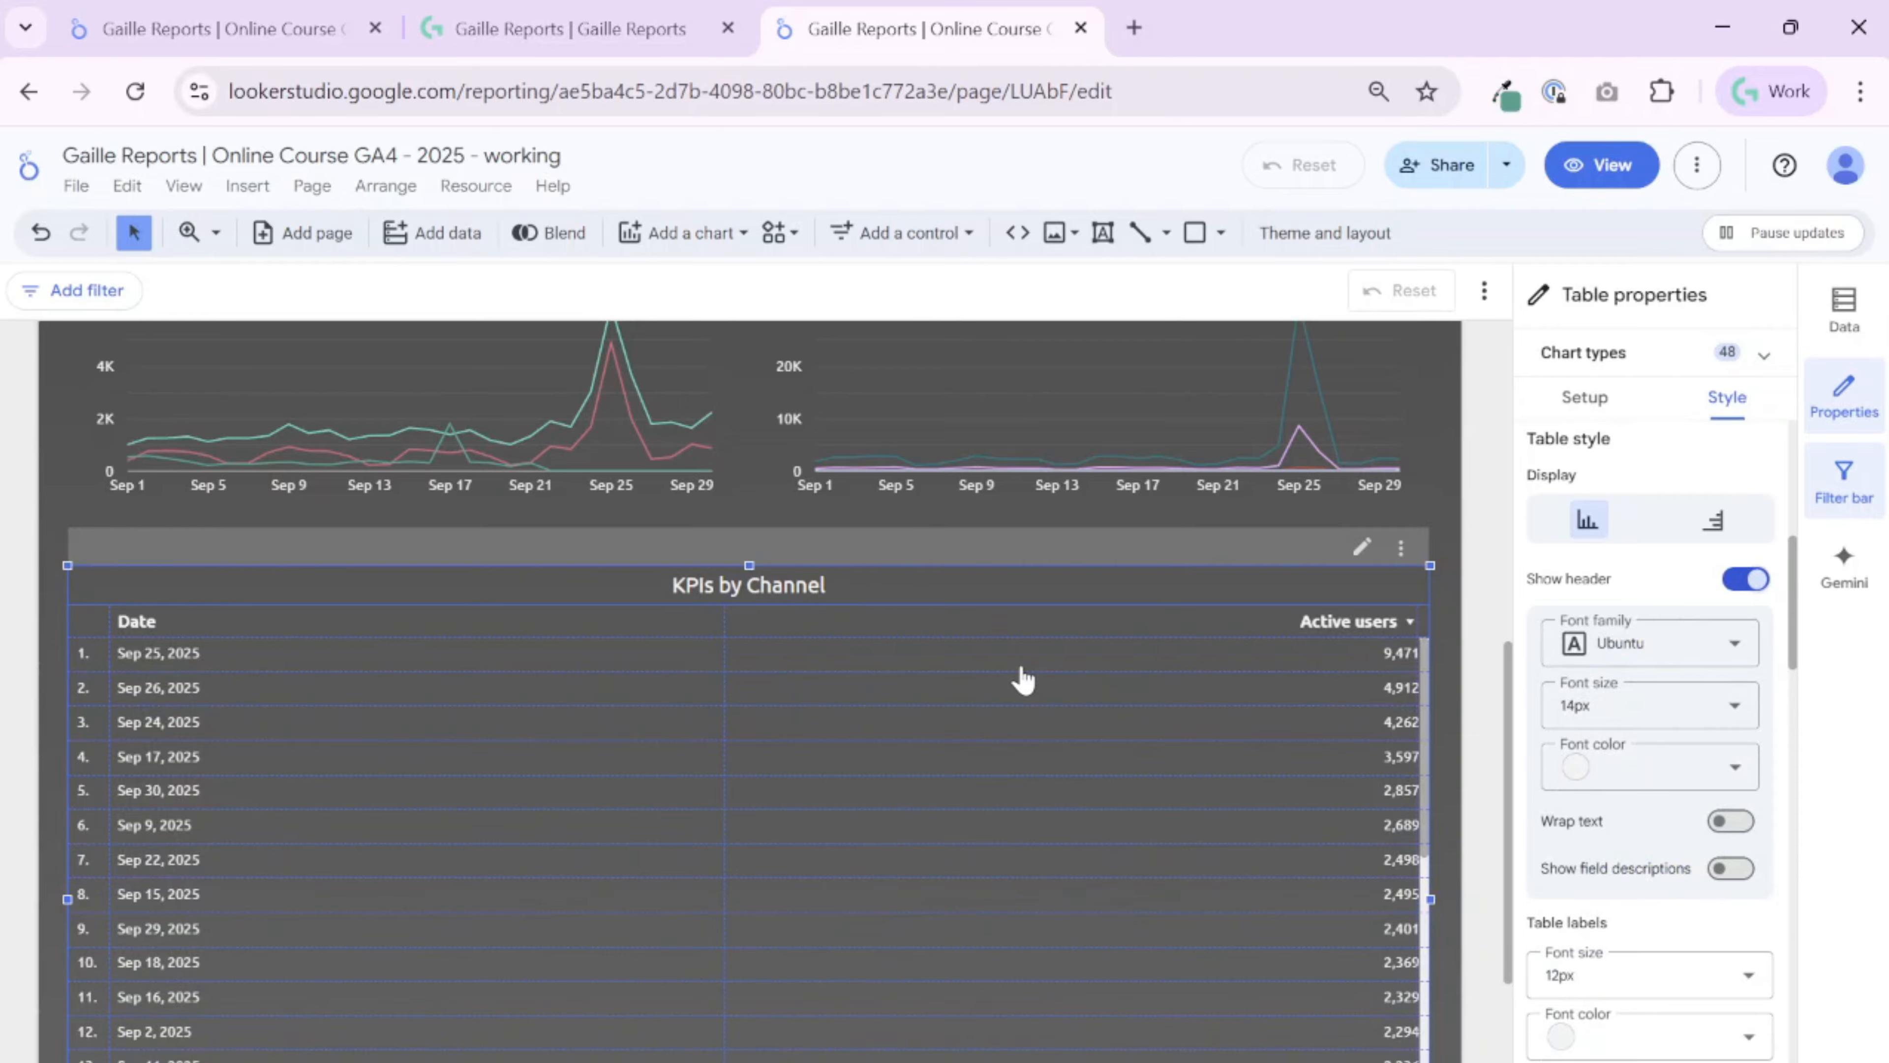
Review the table's remaining style options and its data setup, and look over the KPI cards and time charts above it
scroll(1687, 867, down, 4)
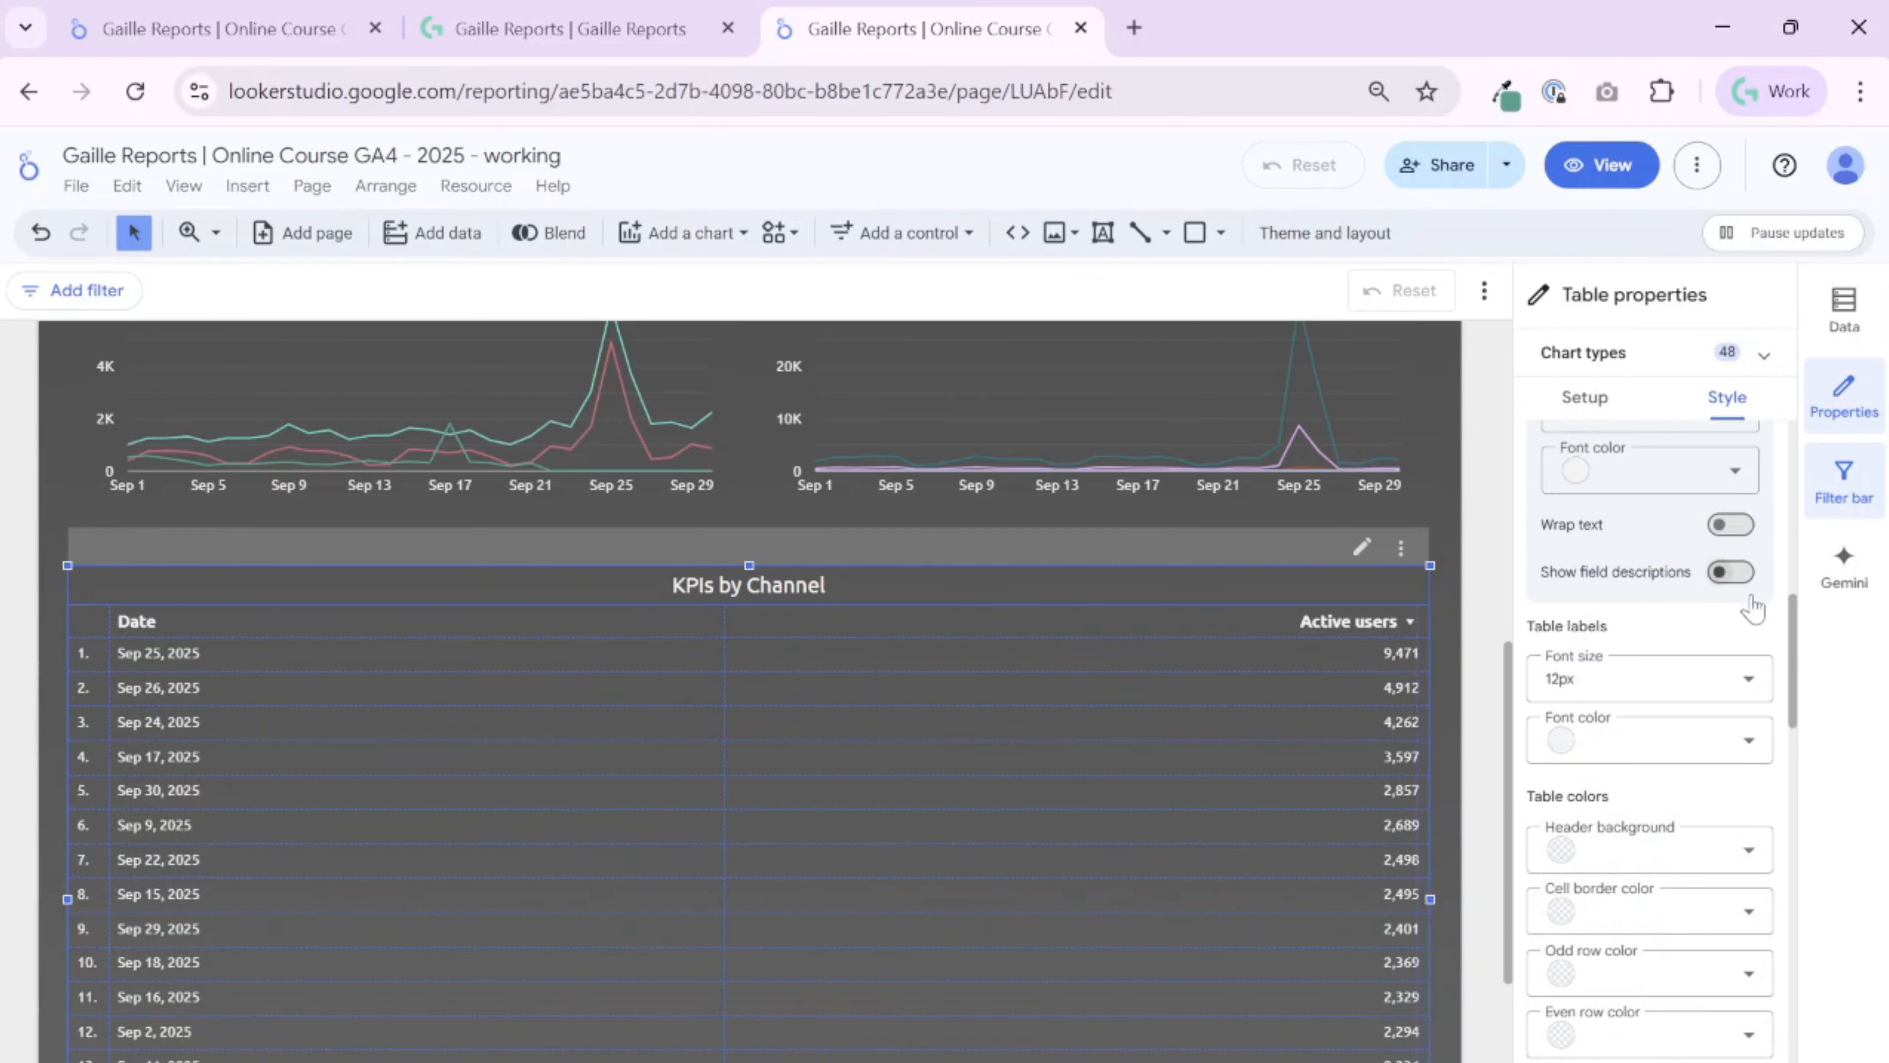
scroll(1688, 770, down, 10)
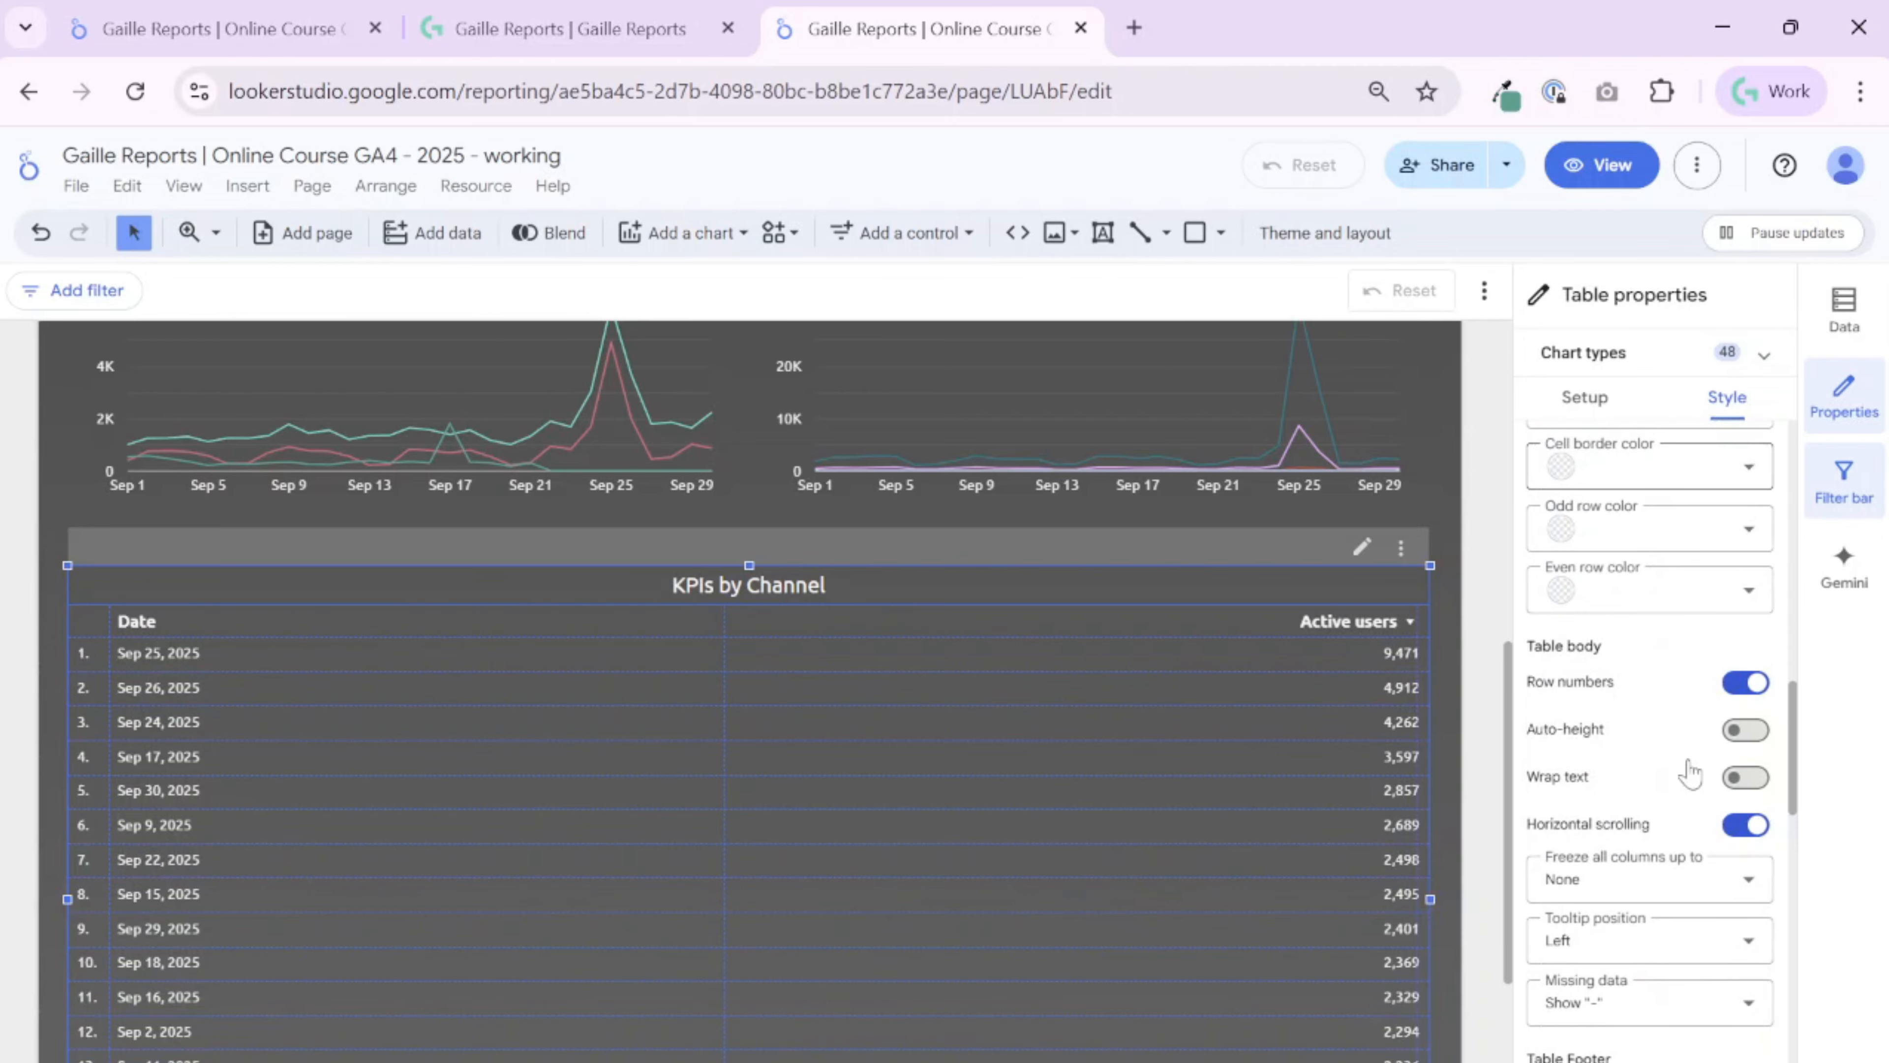
scroll(1695, 778, down, 12)
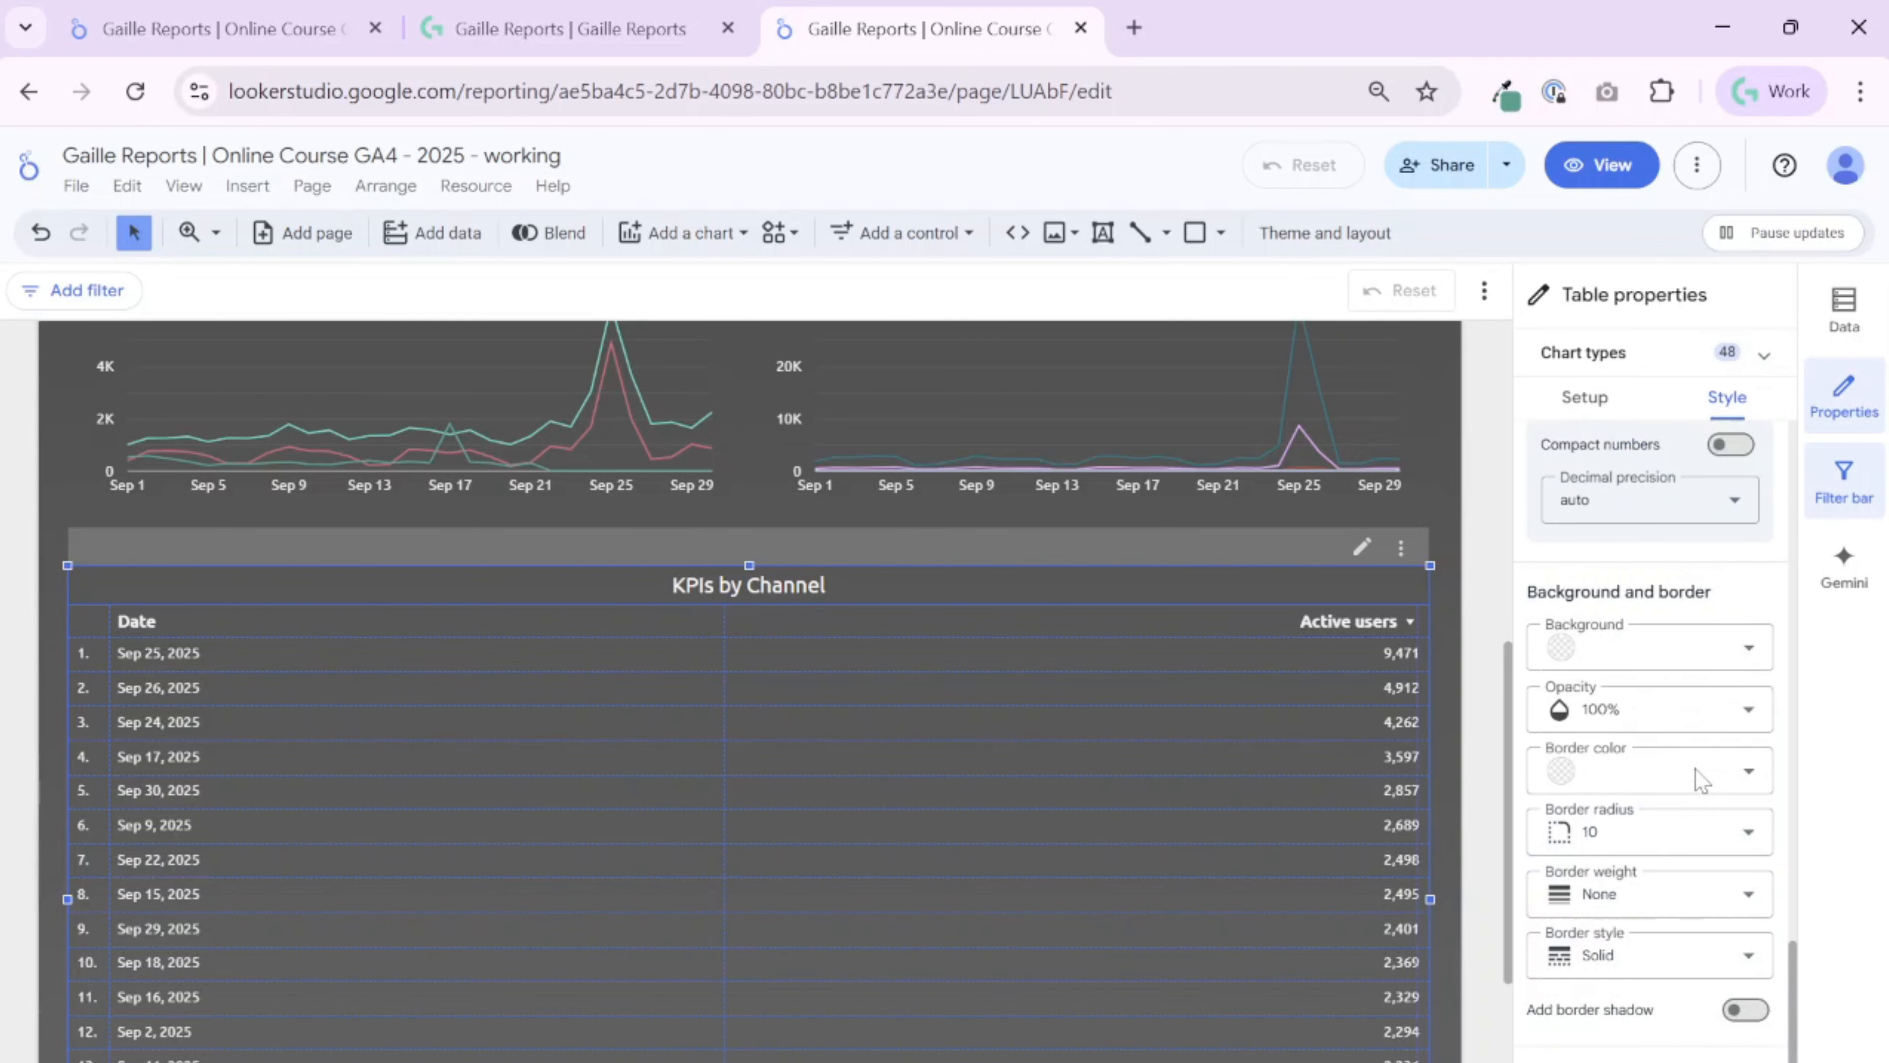
scroll(1711, 707, down, 2)
scroll(1674, 848, up, 15)
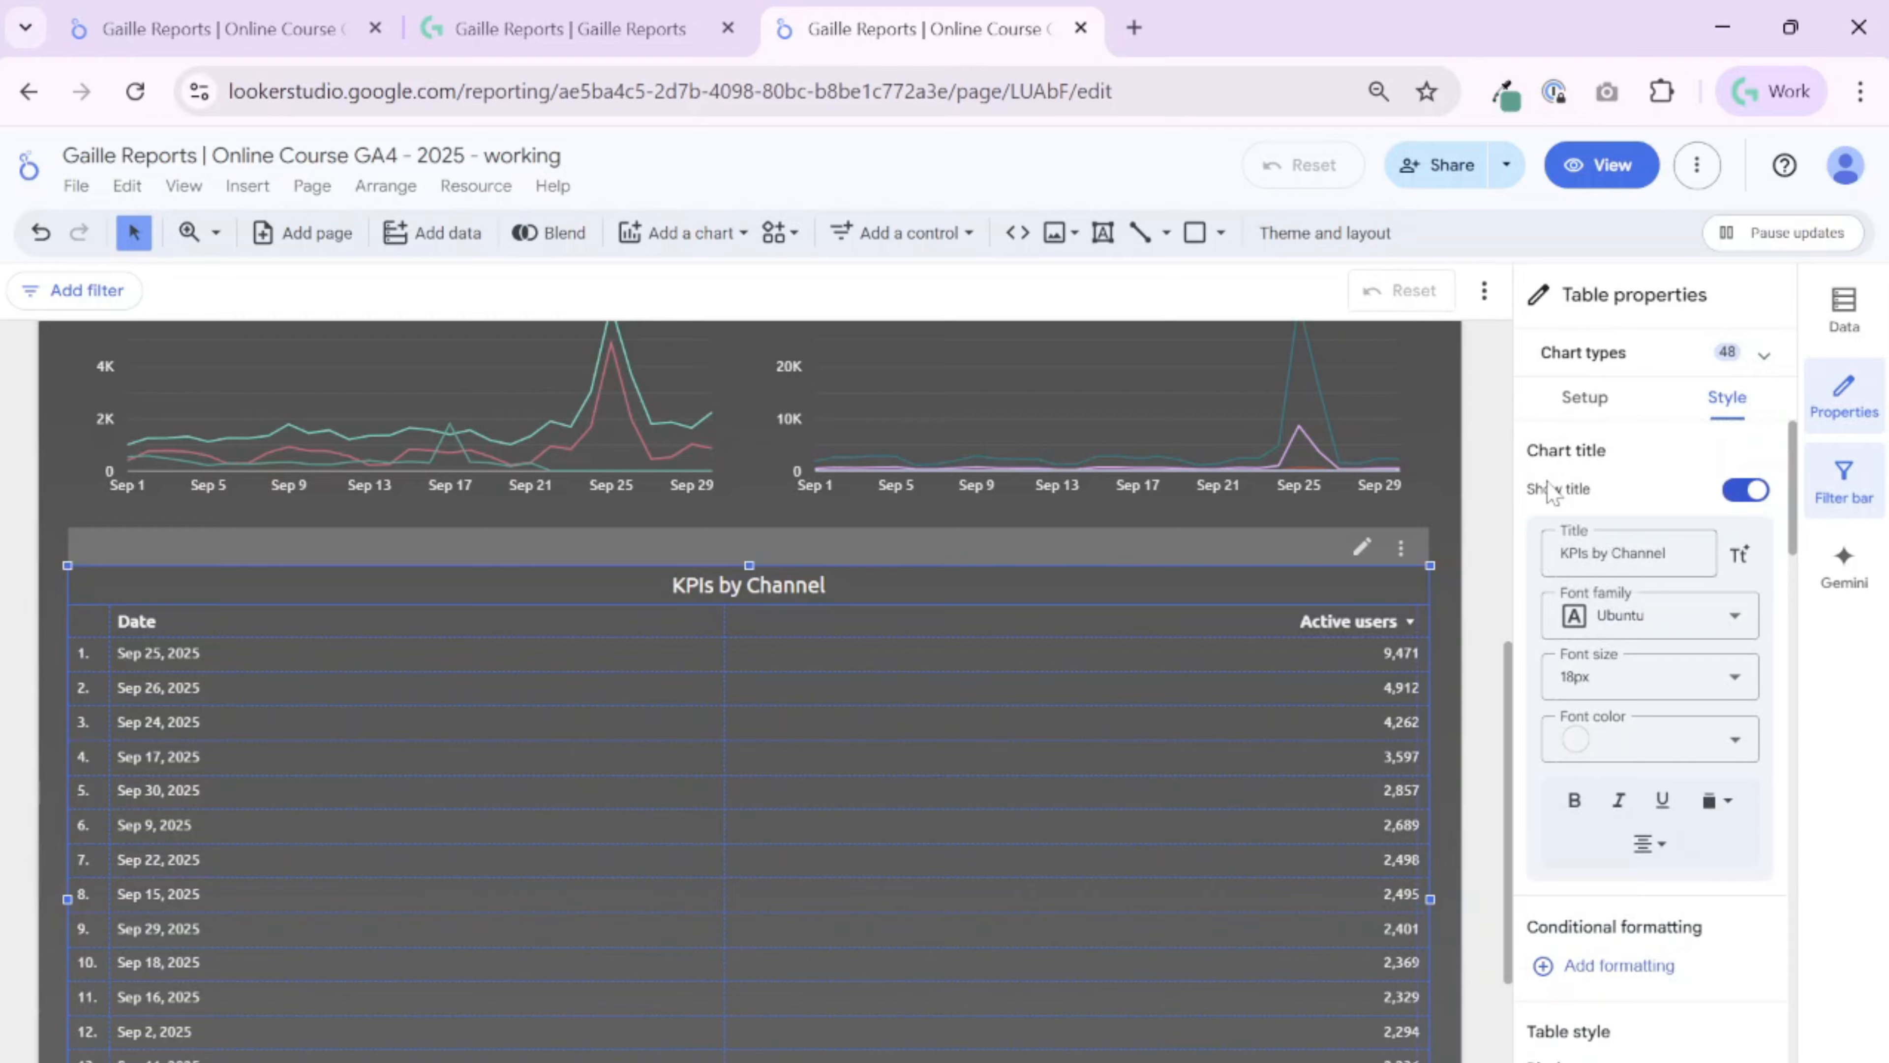
click(1583, 398)
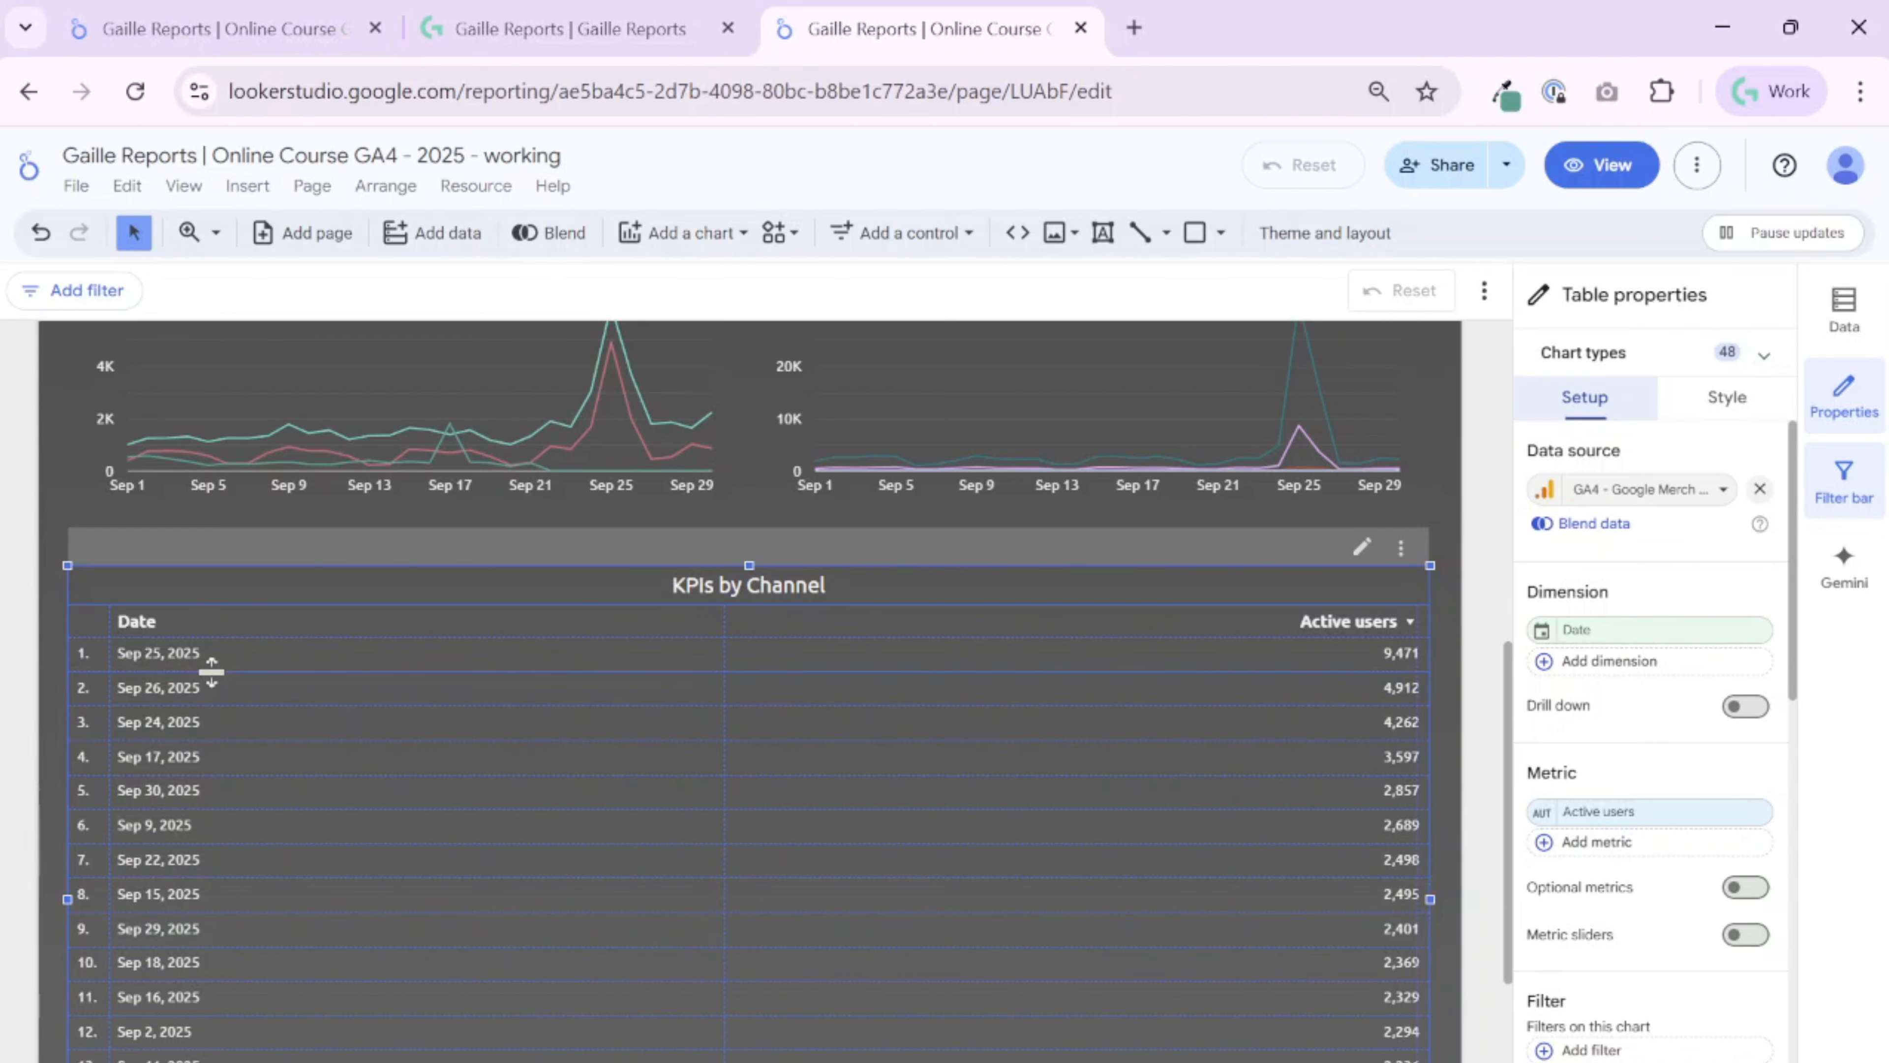
scroll(1320, 704, up, 8)
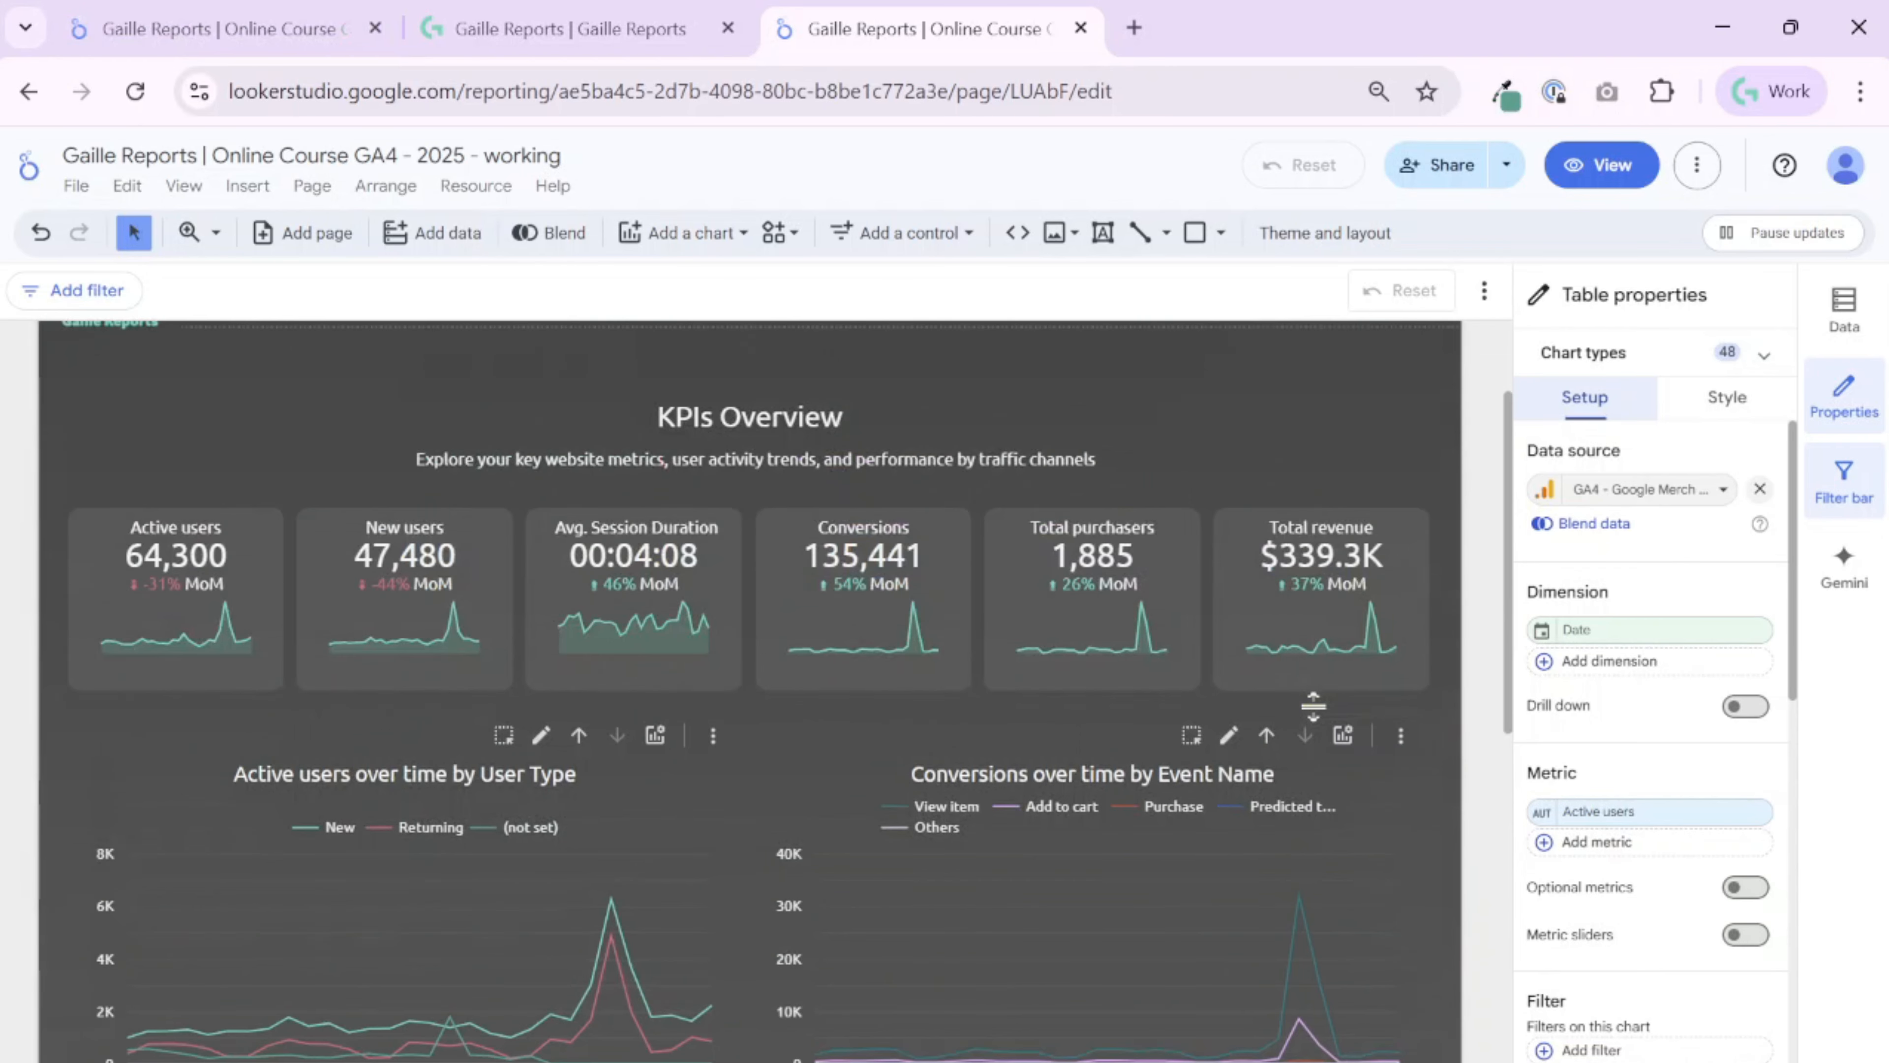
scroll(1376, 721, down, 4)
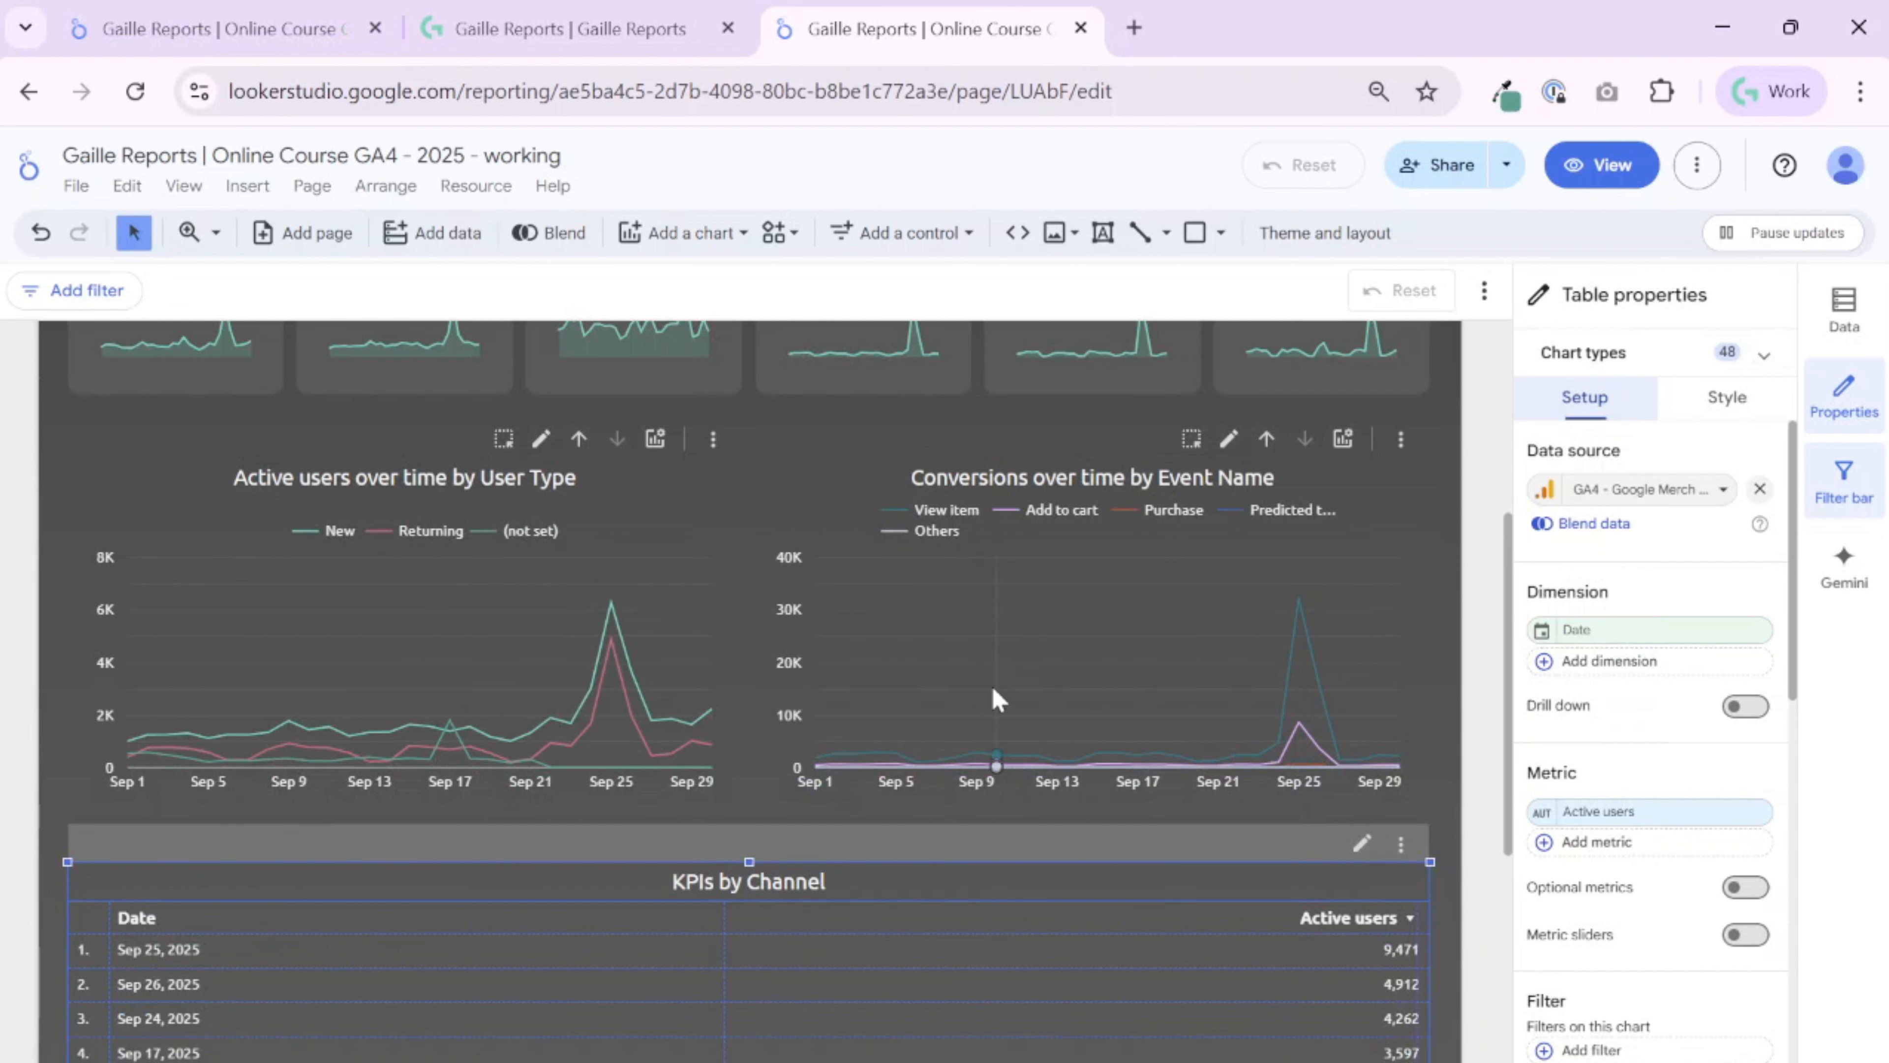
Check the dimension in the finished report's KPIs by Channel table, and set the working table's dimension to First user default channel group
click(275, 31)
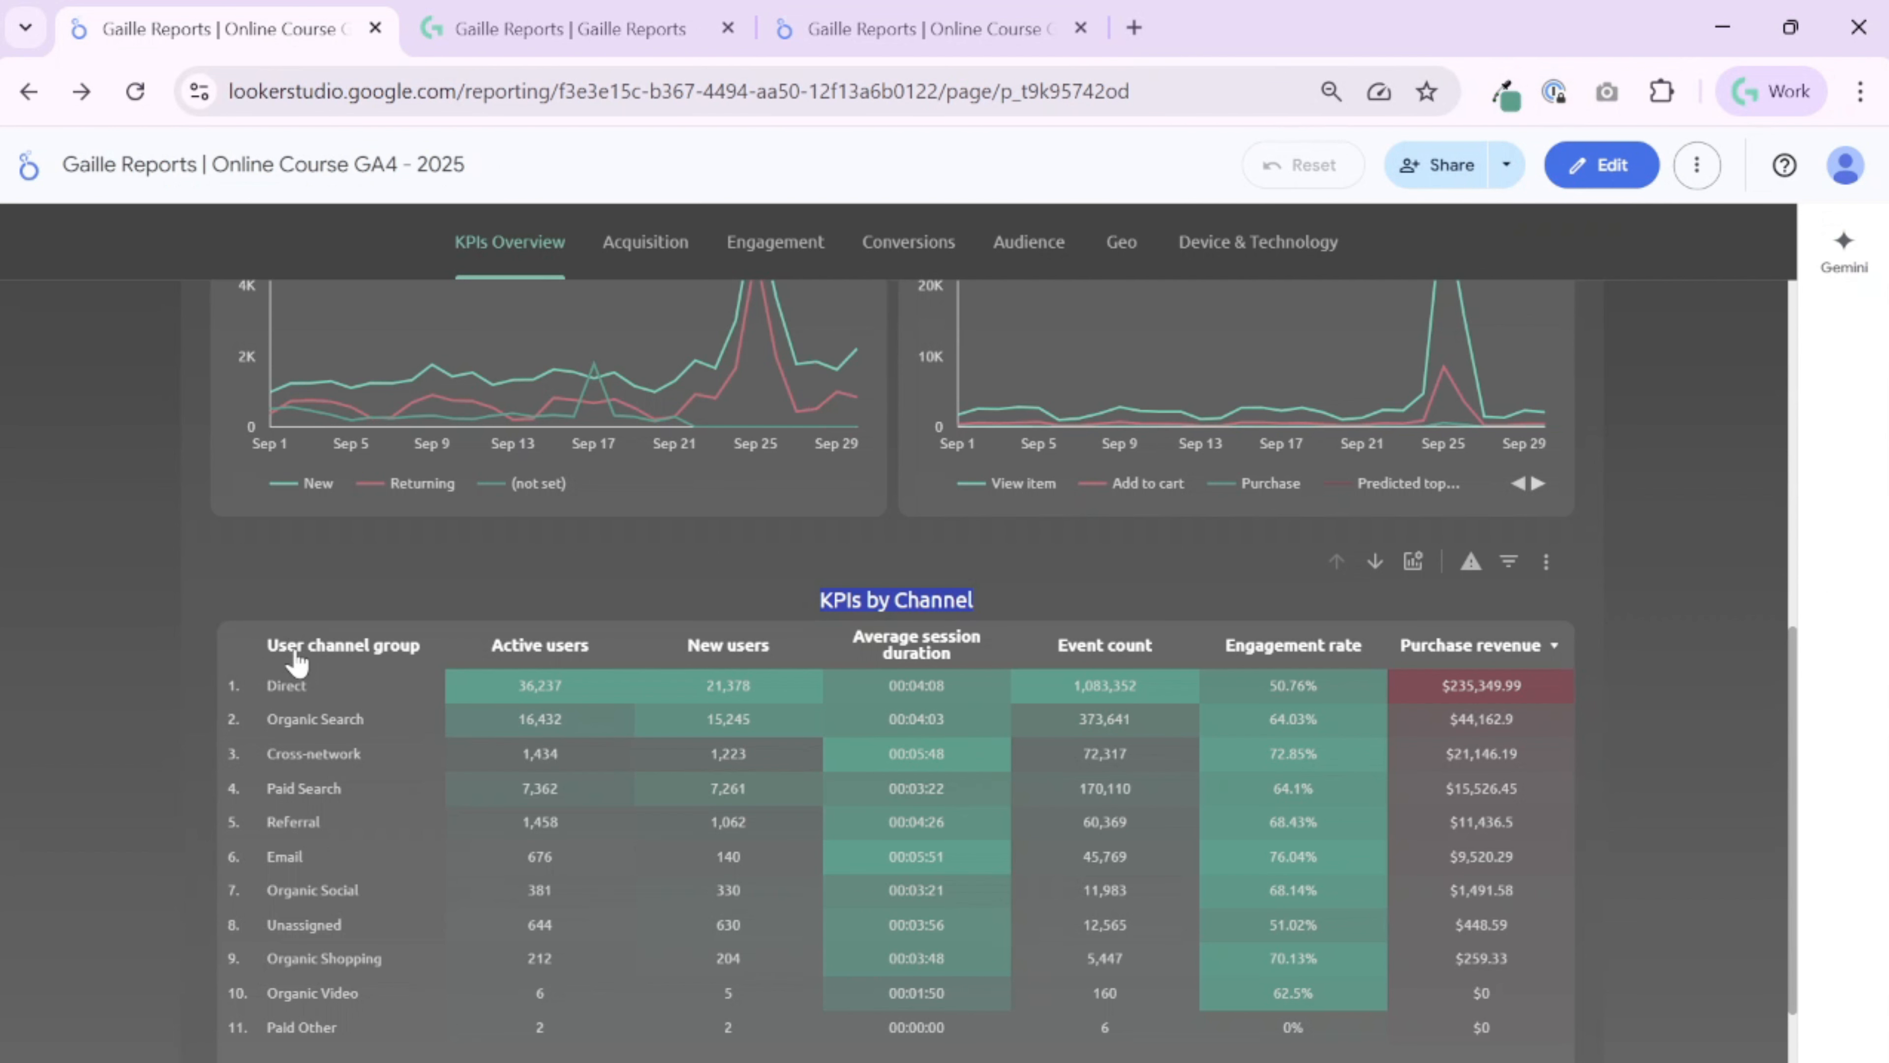
click(989, 28)
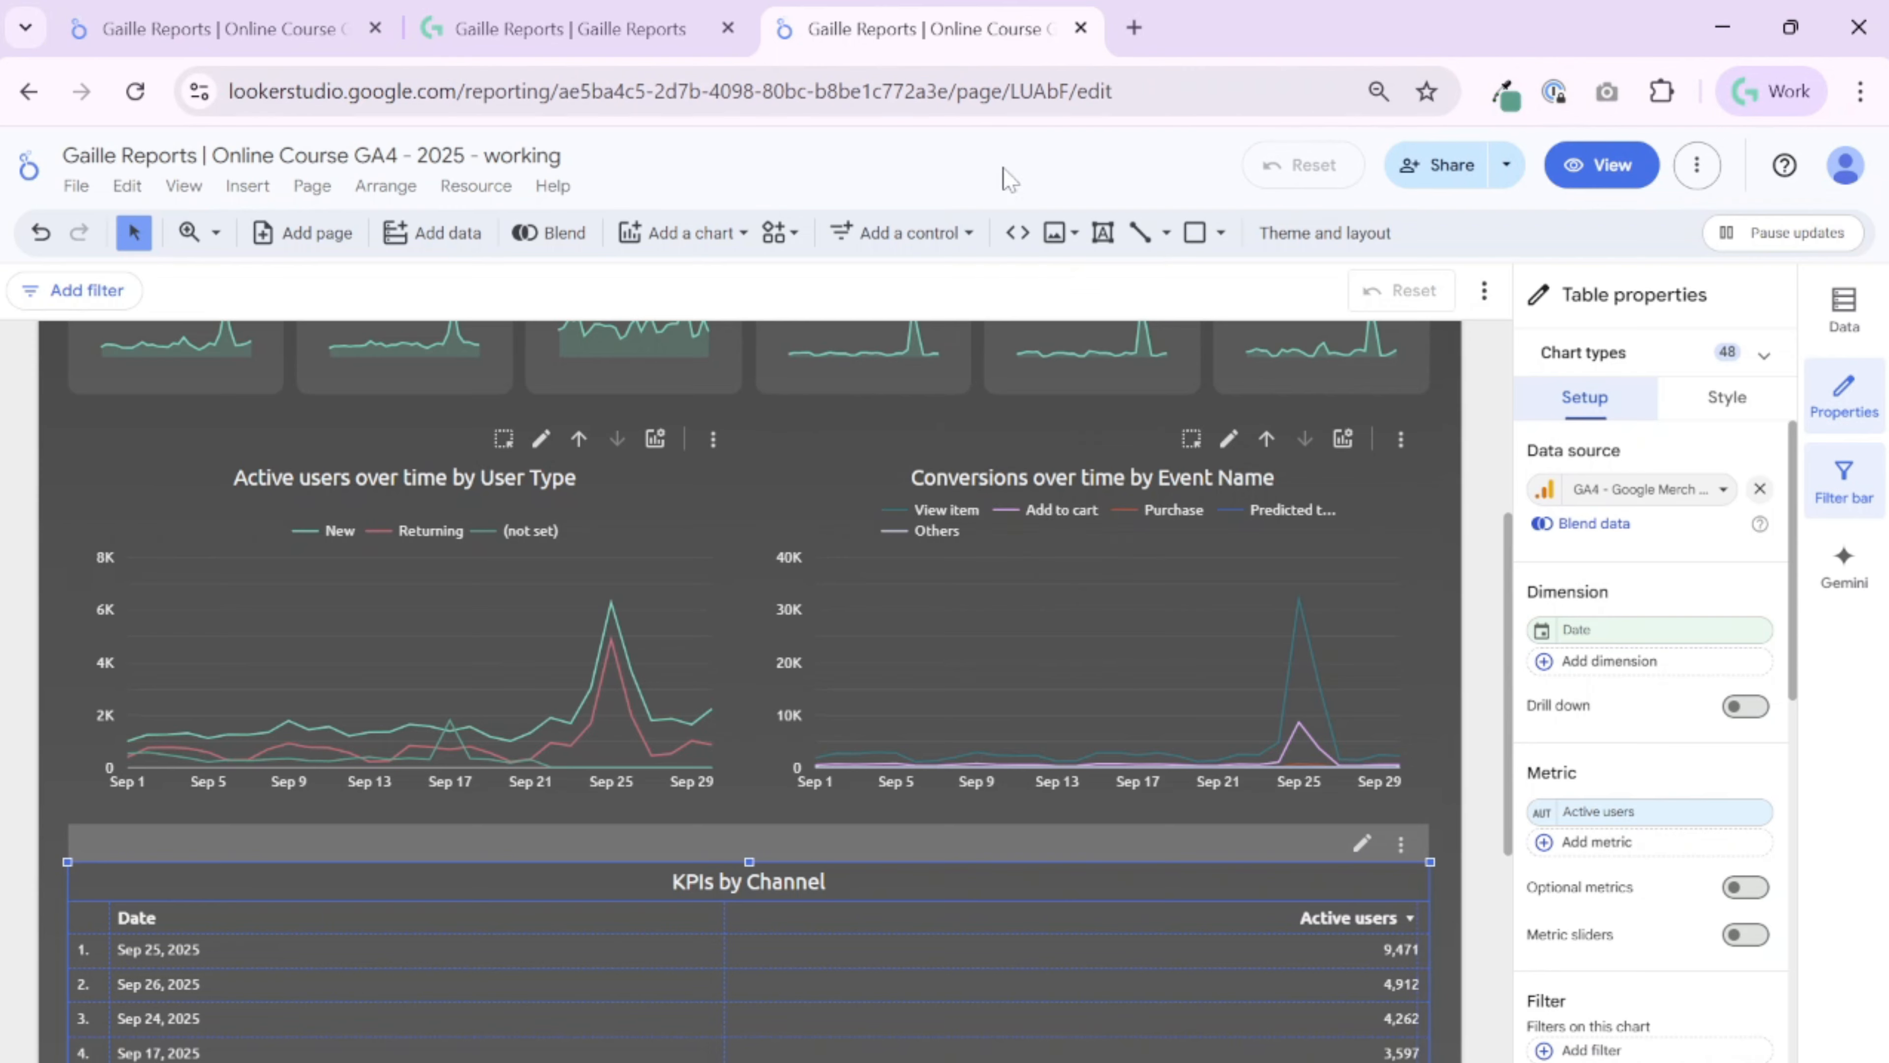
click(1668, 630)
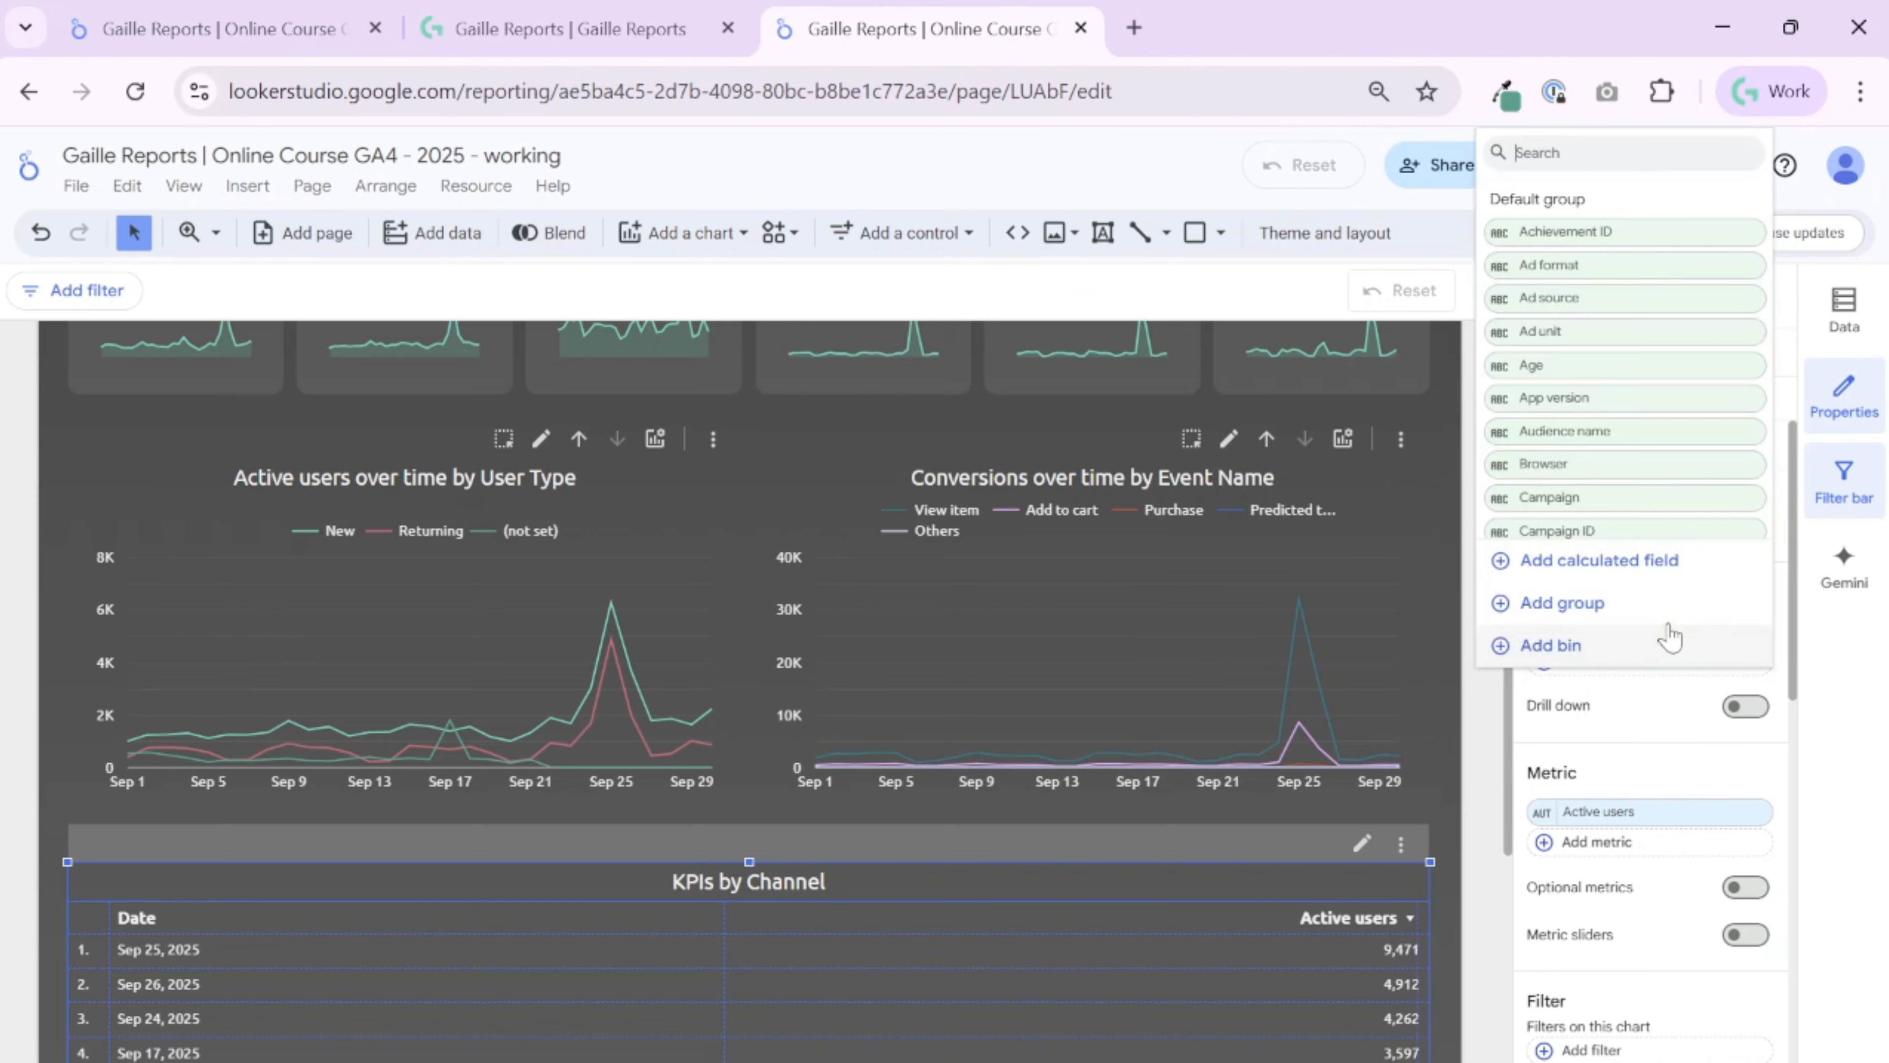
text(user)
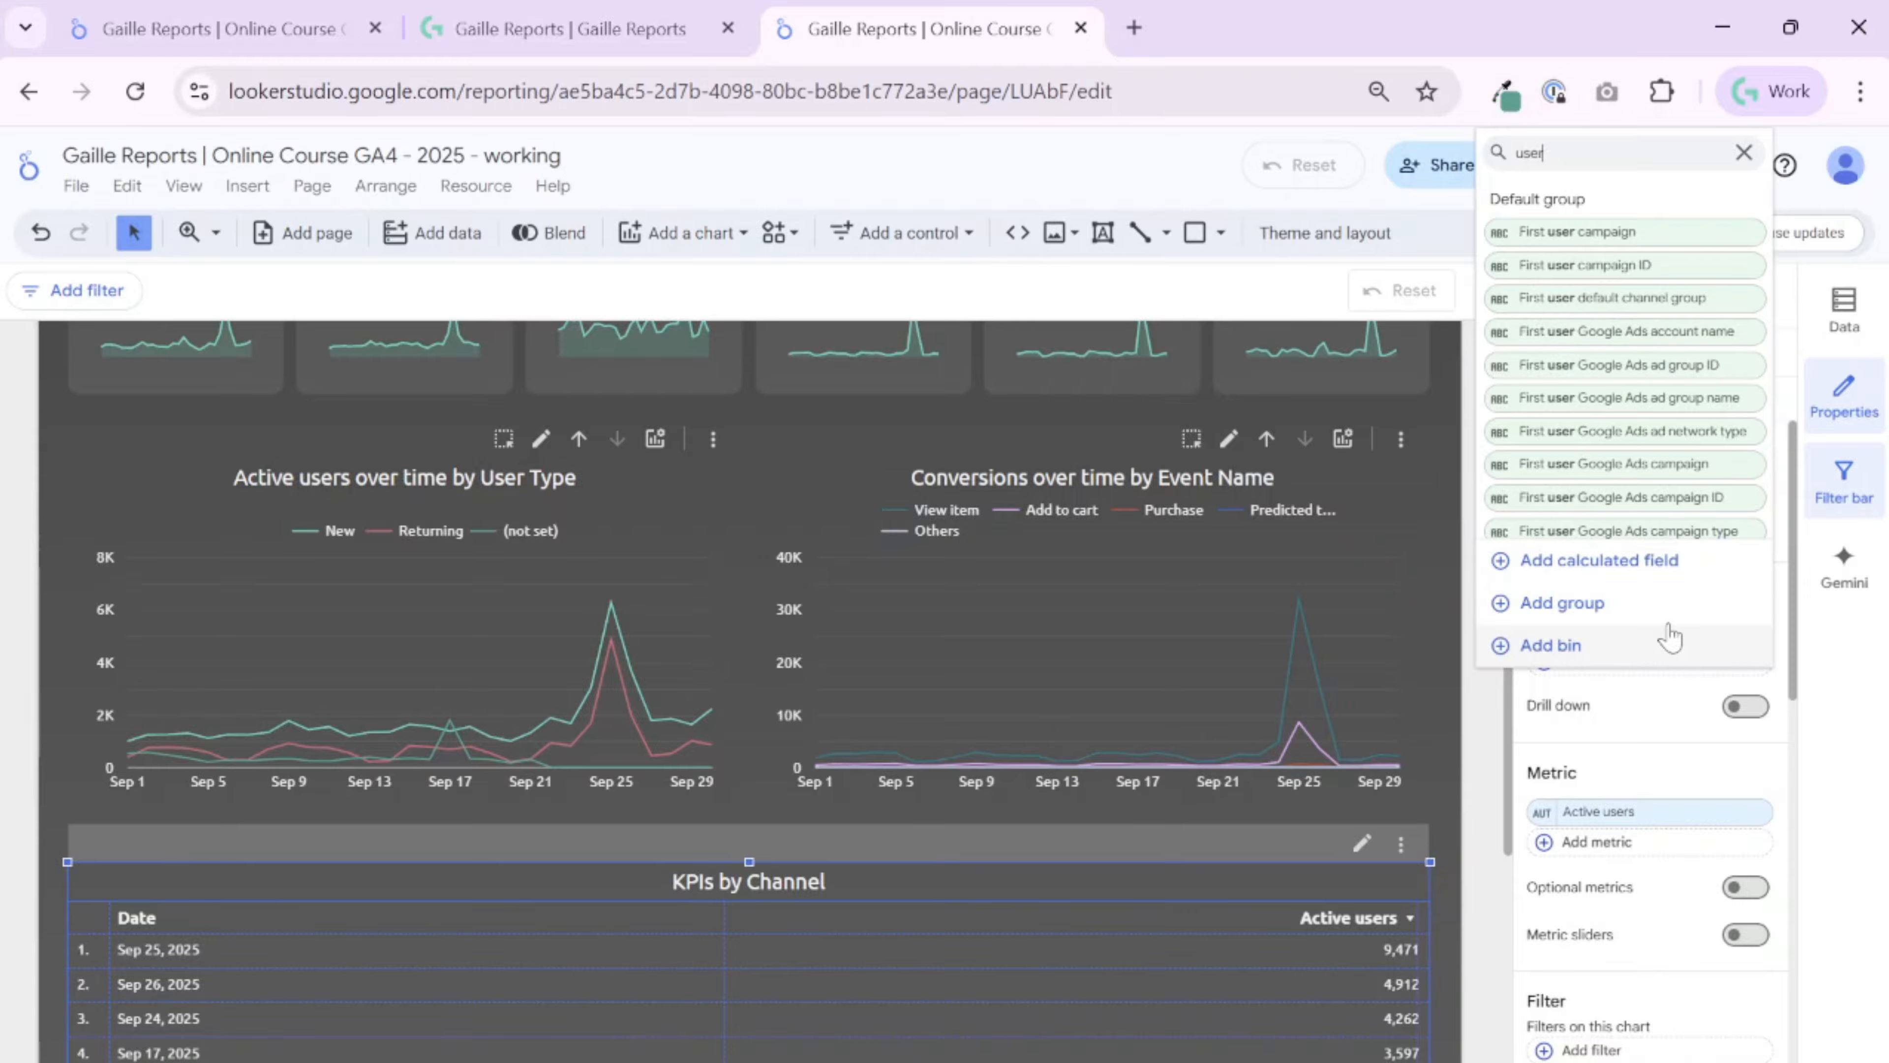
text( c)
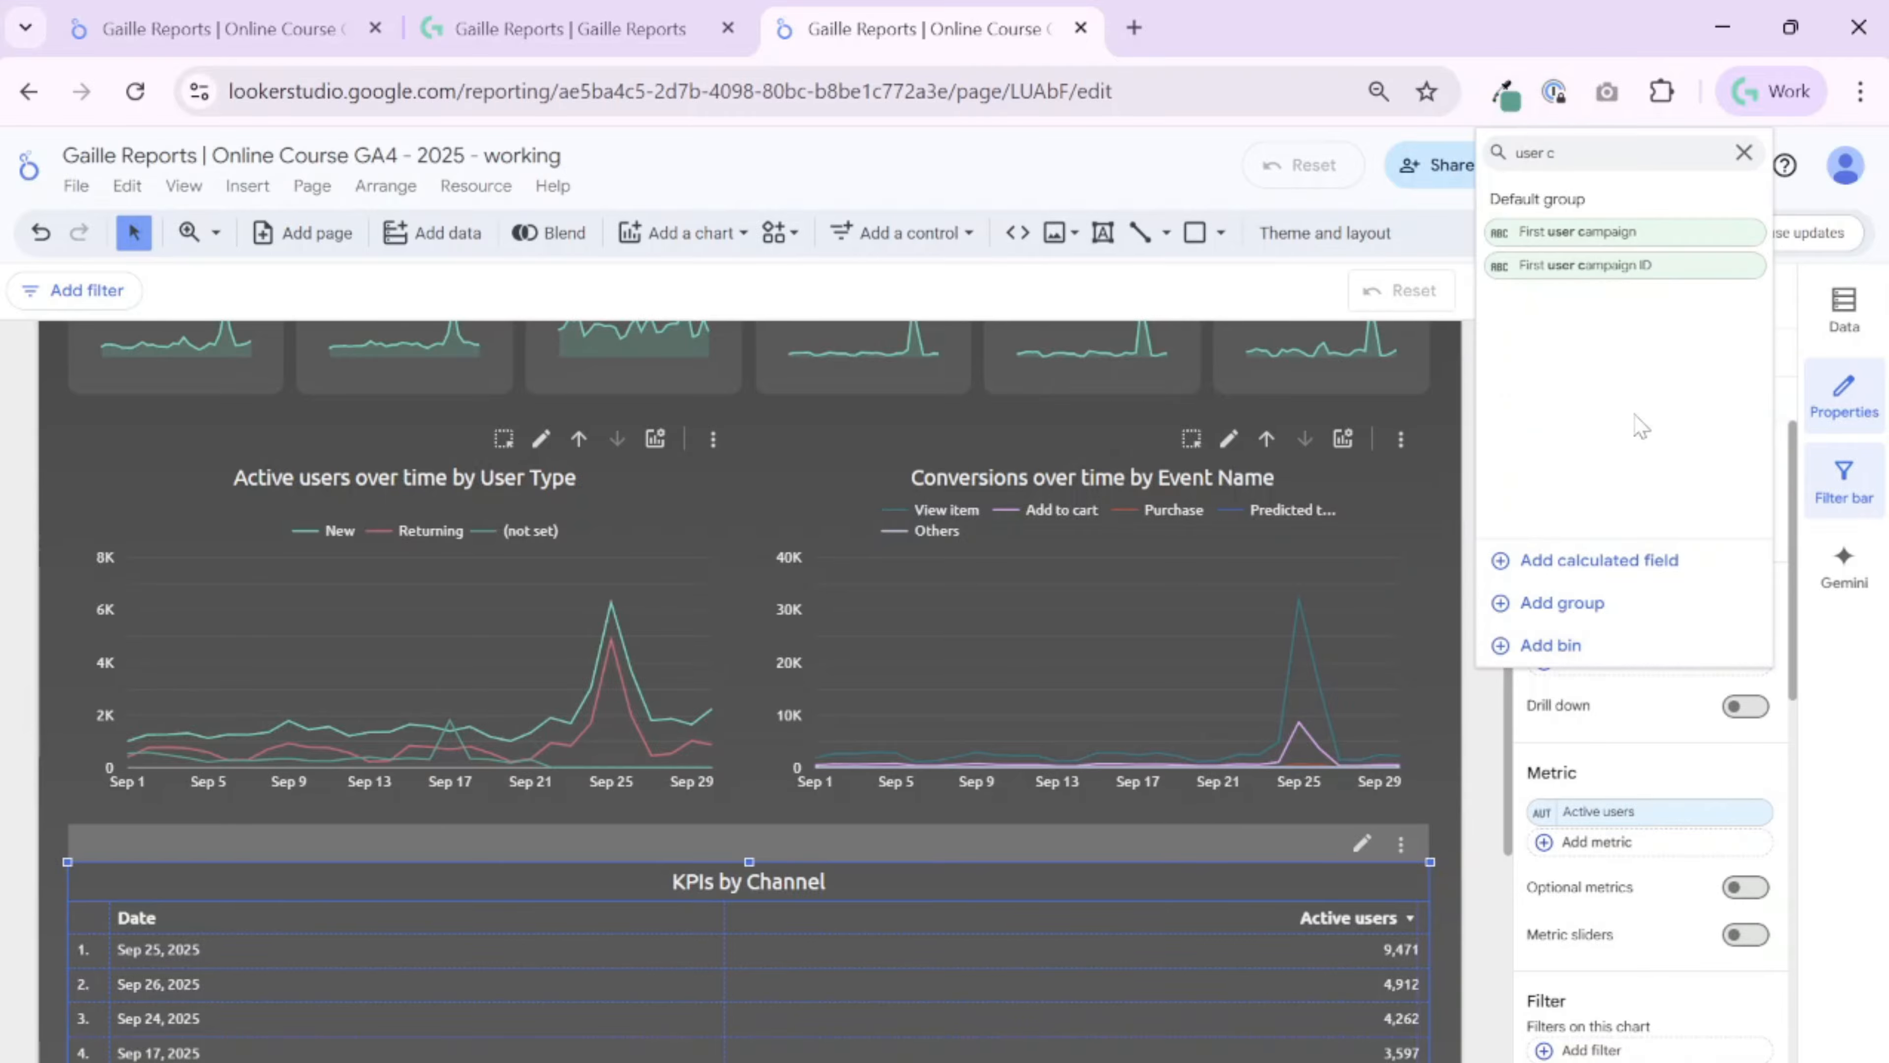
text(chan)
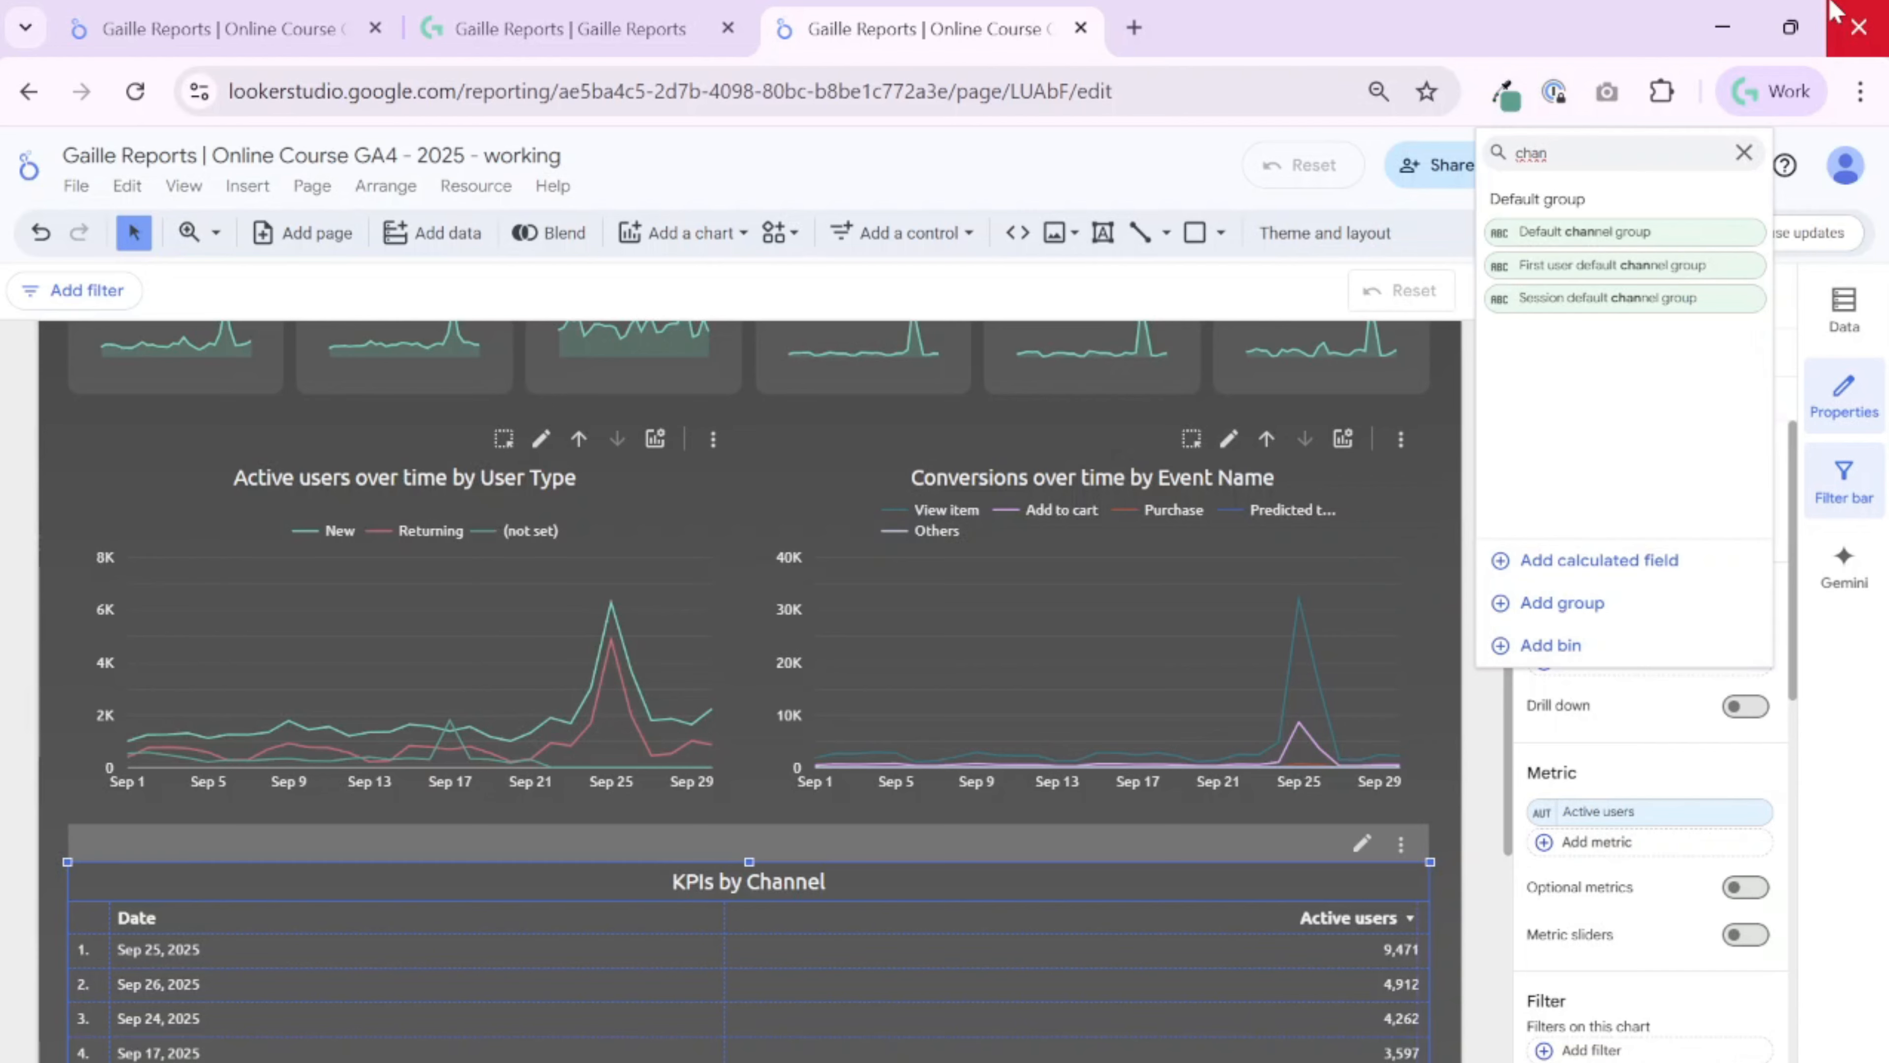
click(1533, 276)
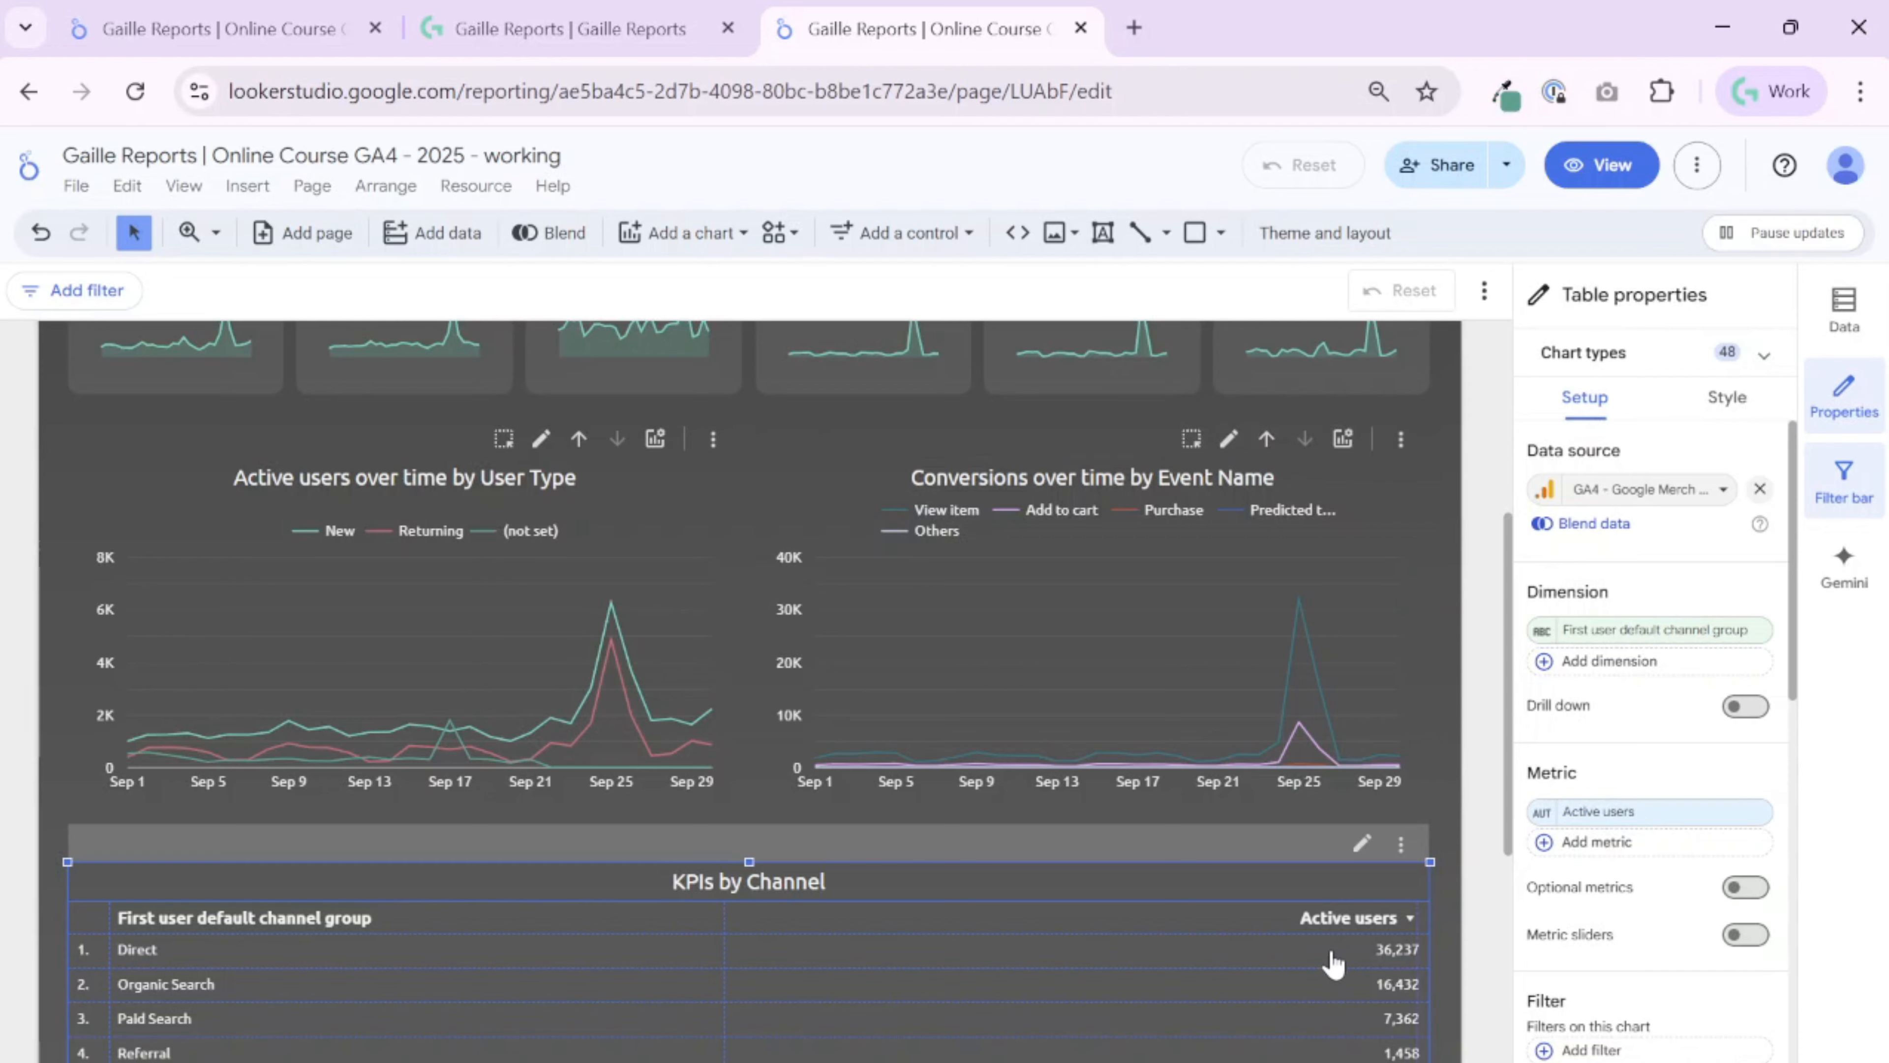
Compare the working report's KPI cards and channel table with the KPI cards and table metrics in the finished report
scroll(1435, 896, up, 4)
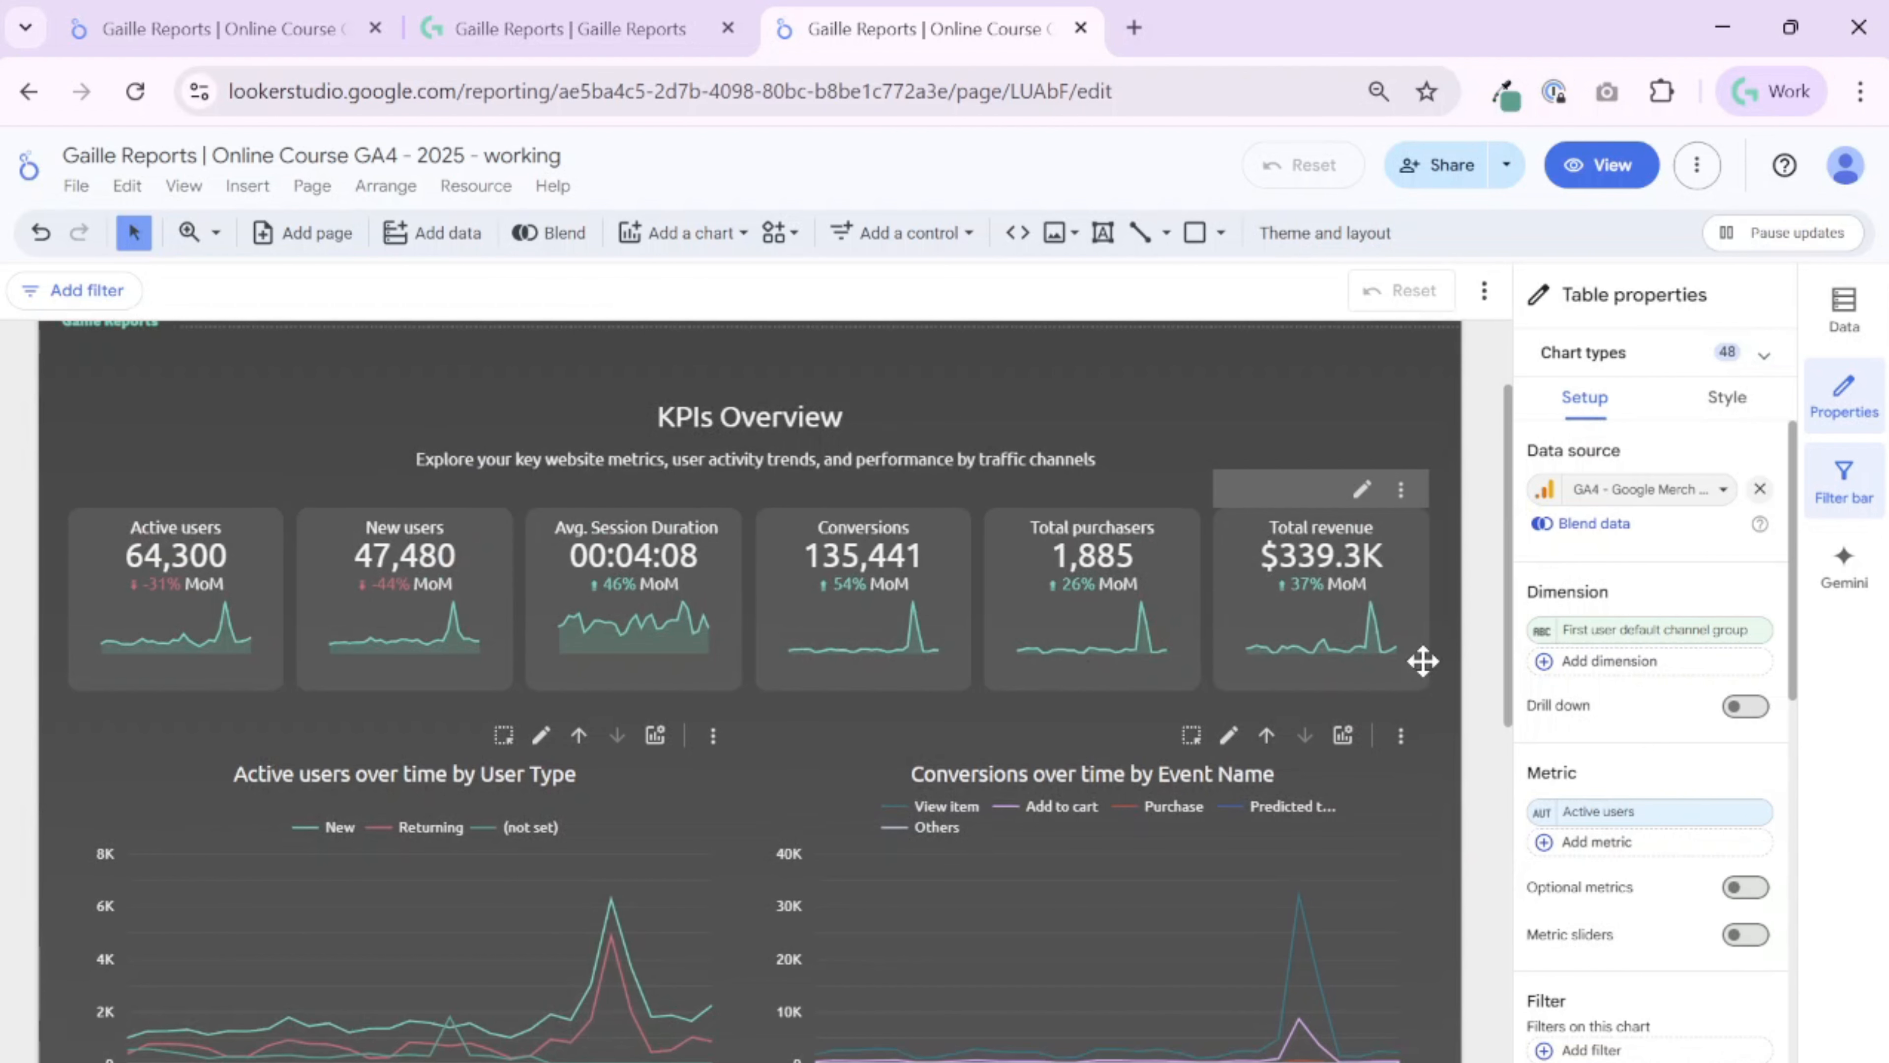
scroll(1428, 673, down, 2)
scroll(1429, 675, down, 6)
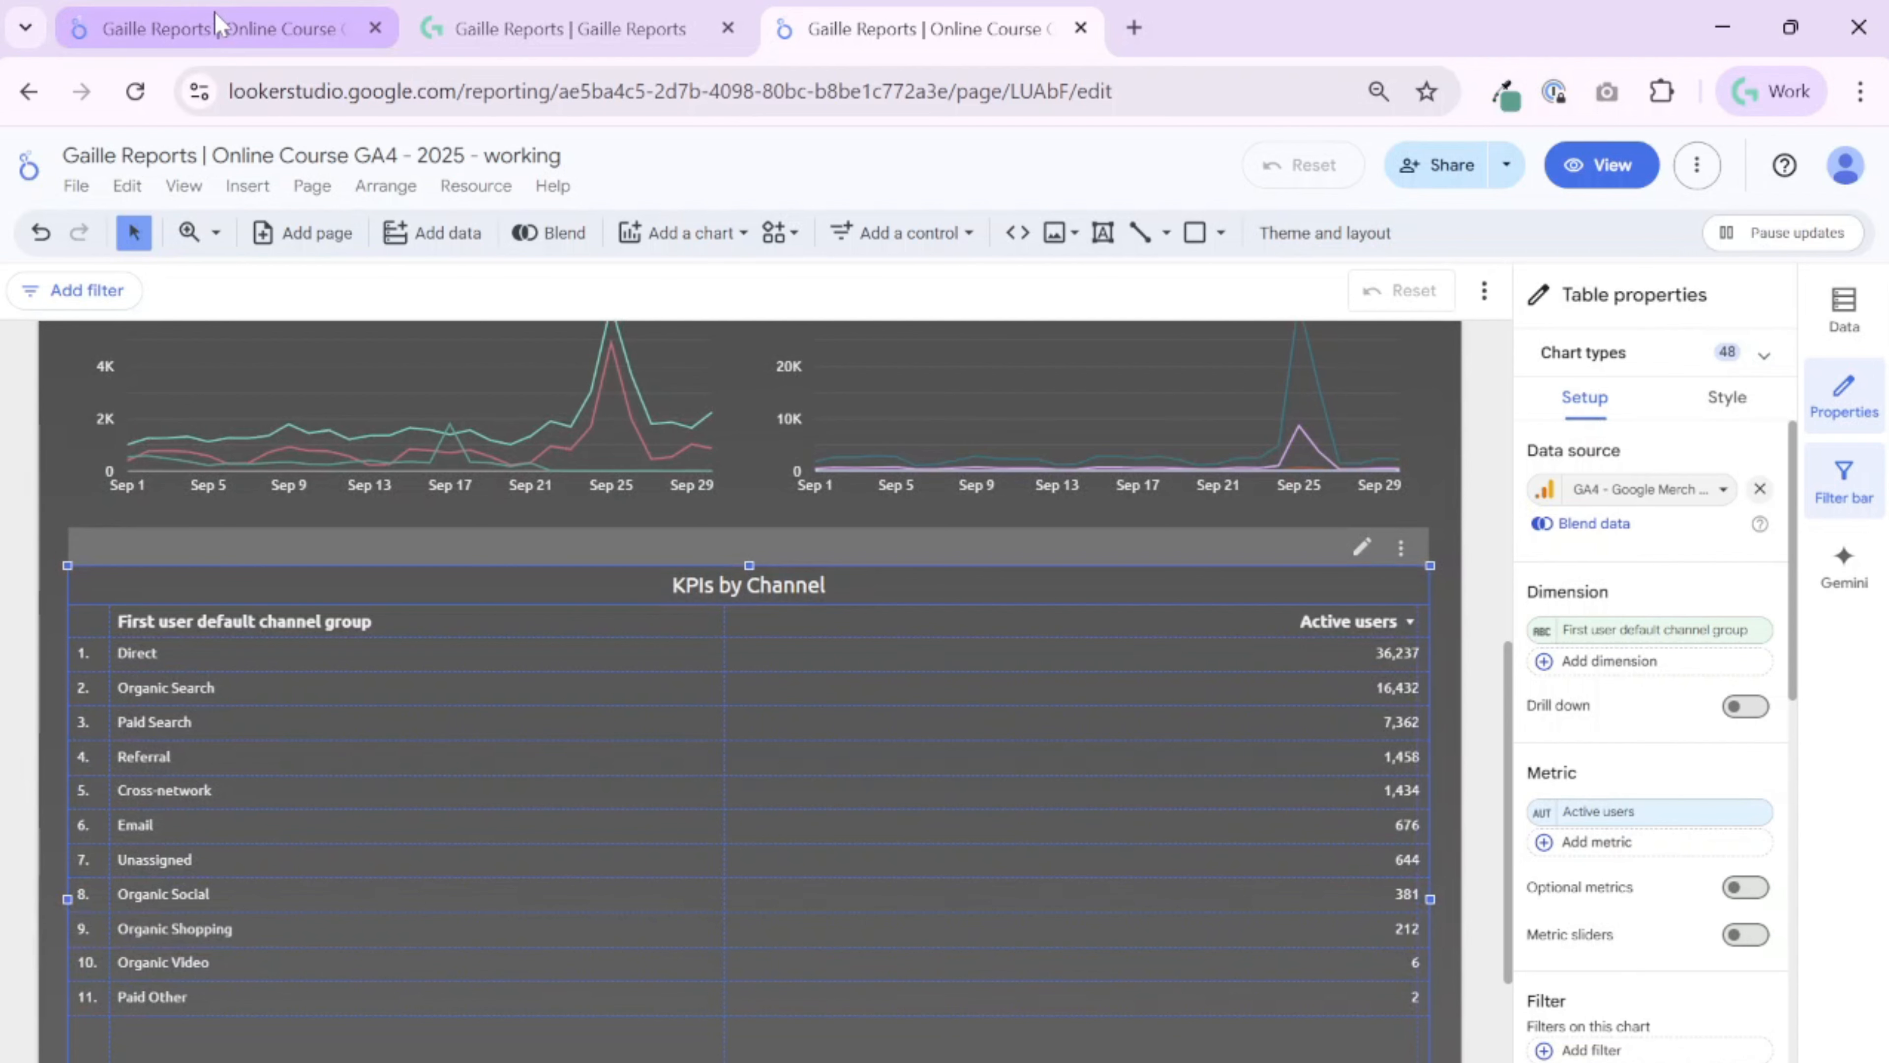
click(221, 27)
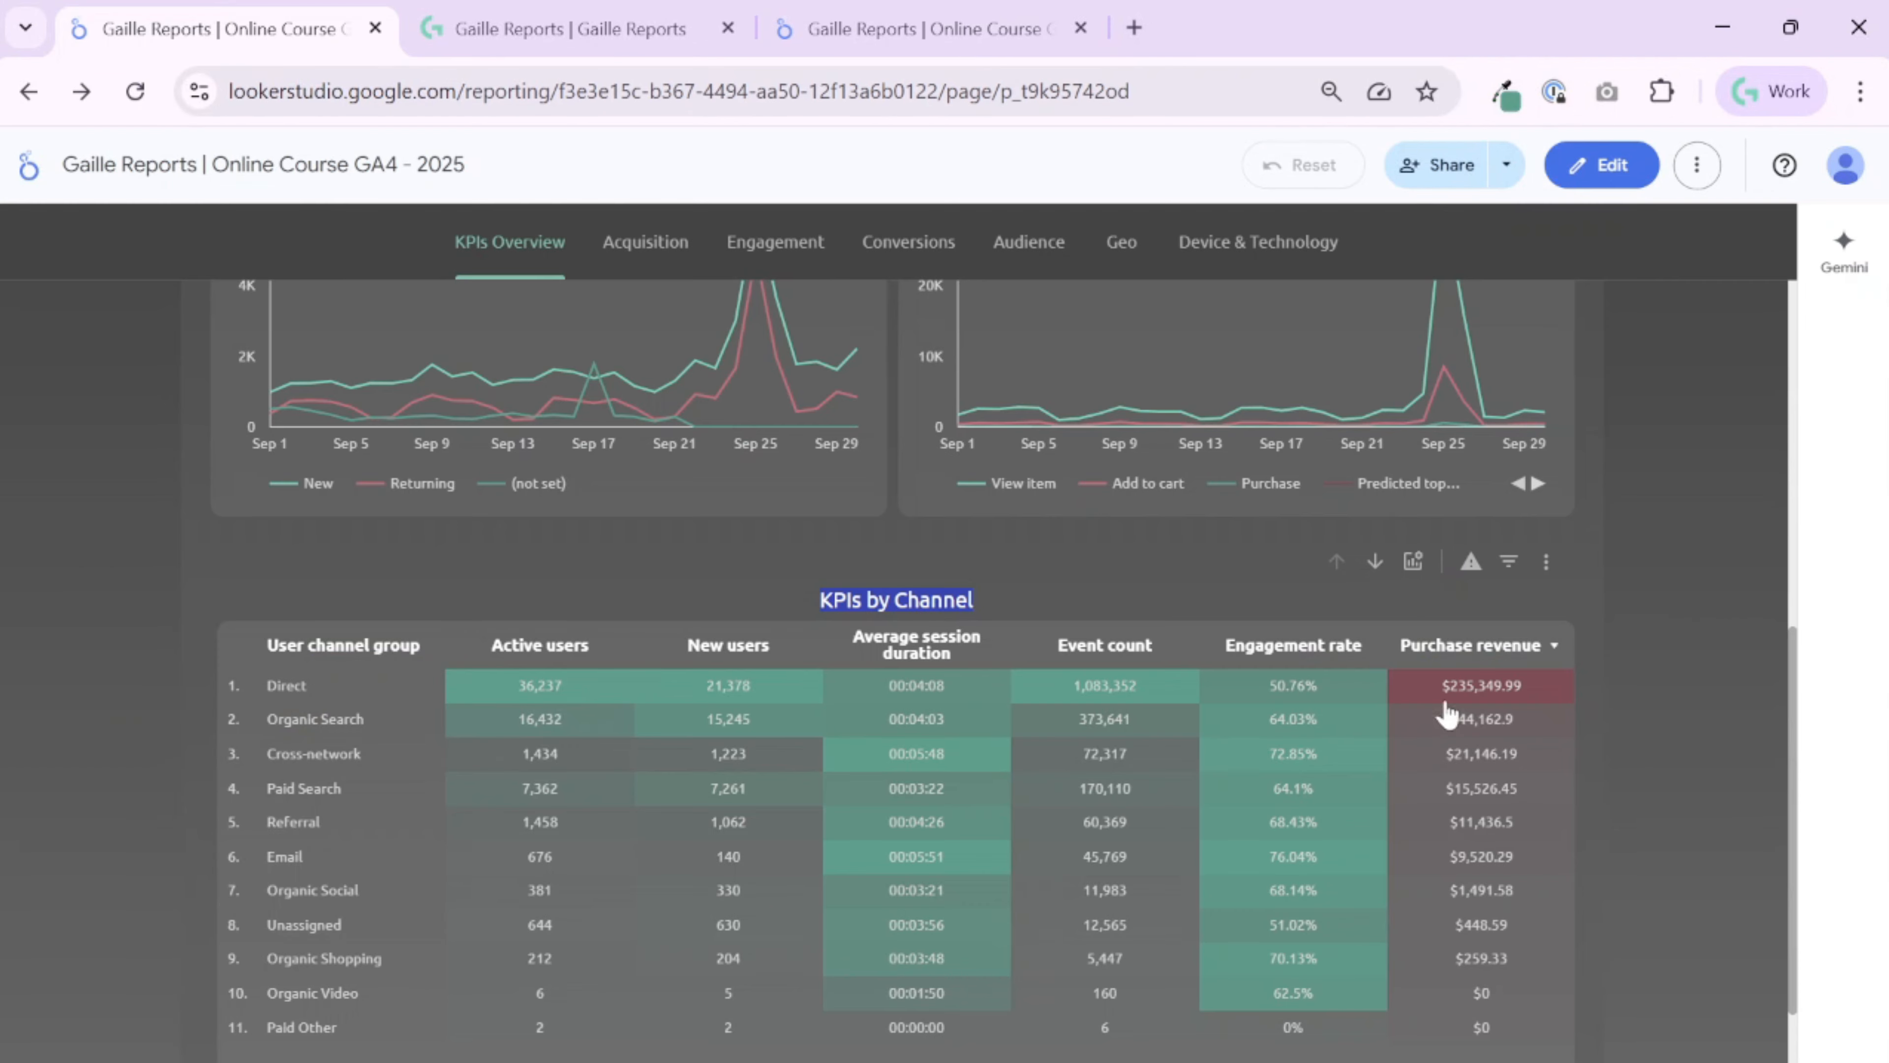
scroll(1645, 591, up, 10)
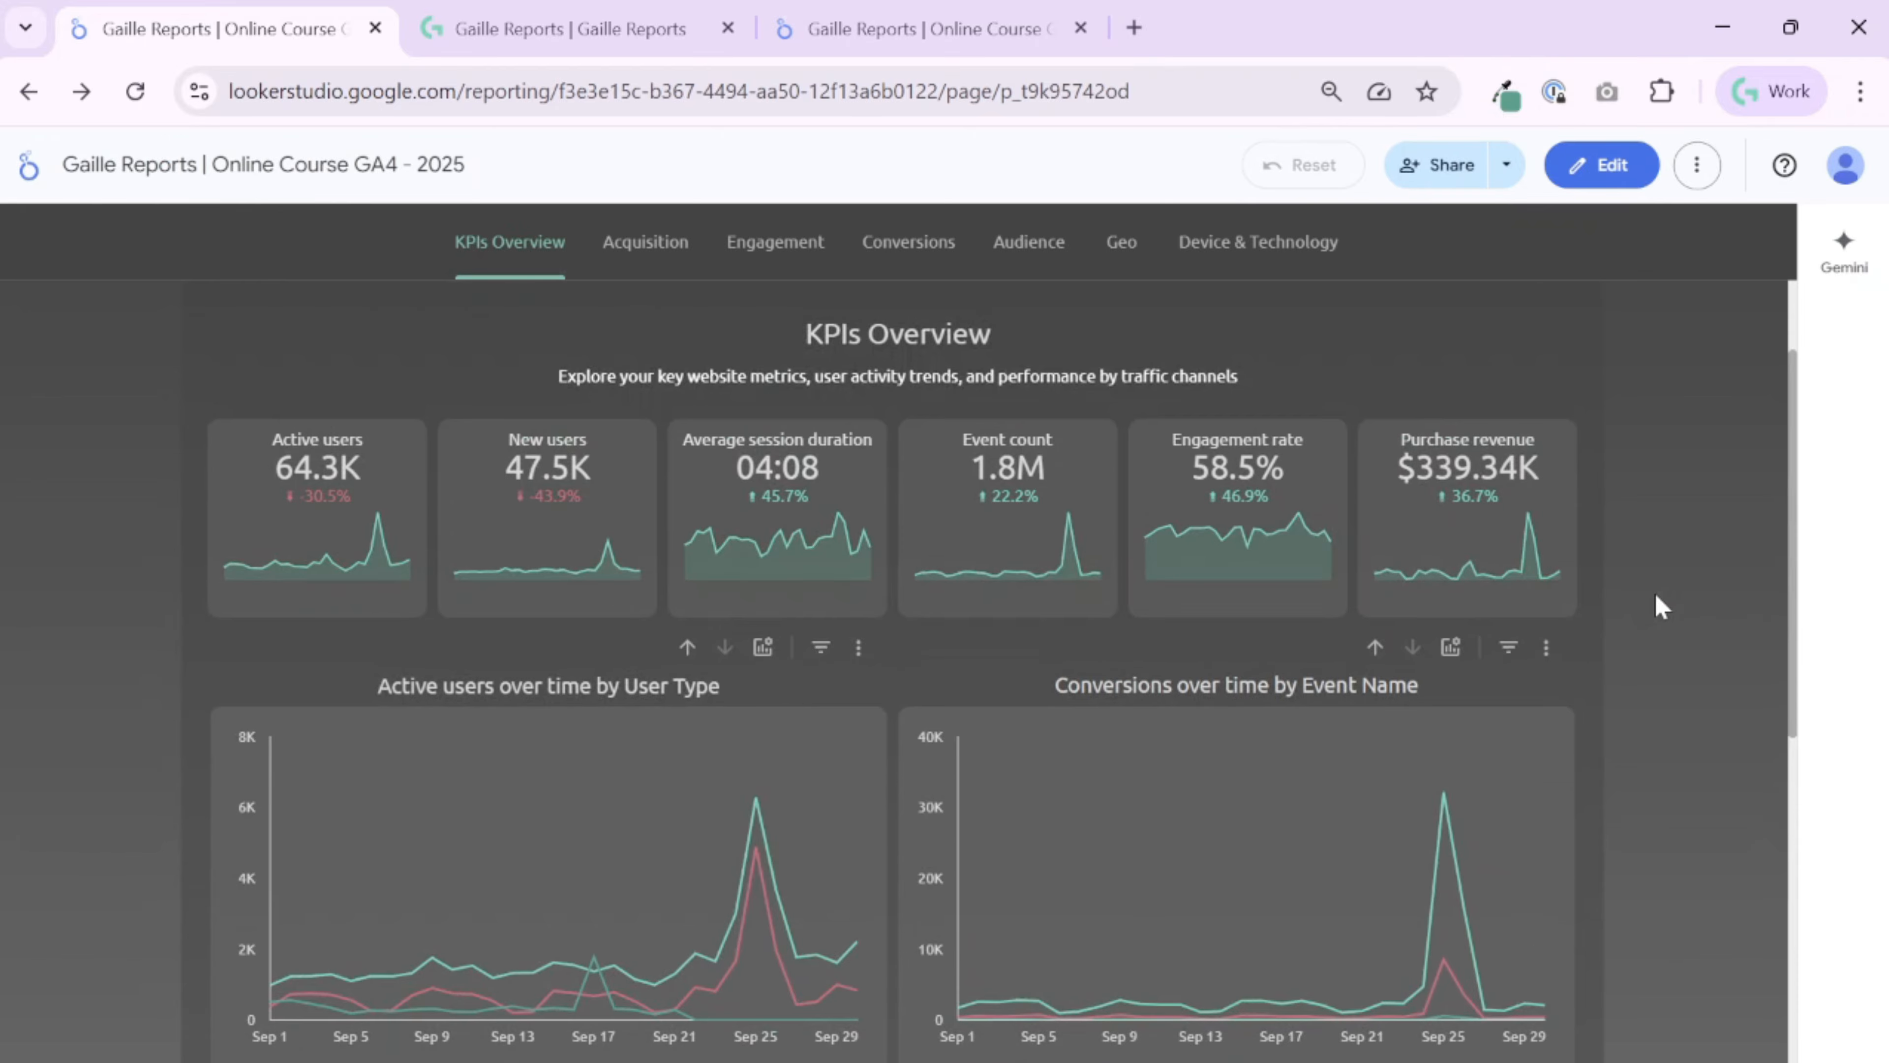
scroll(1654, 590, down, 10)
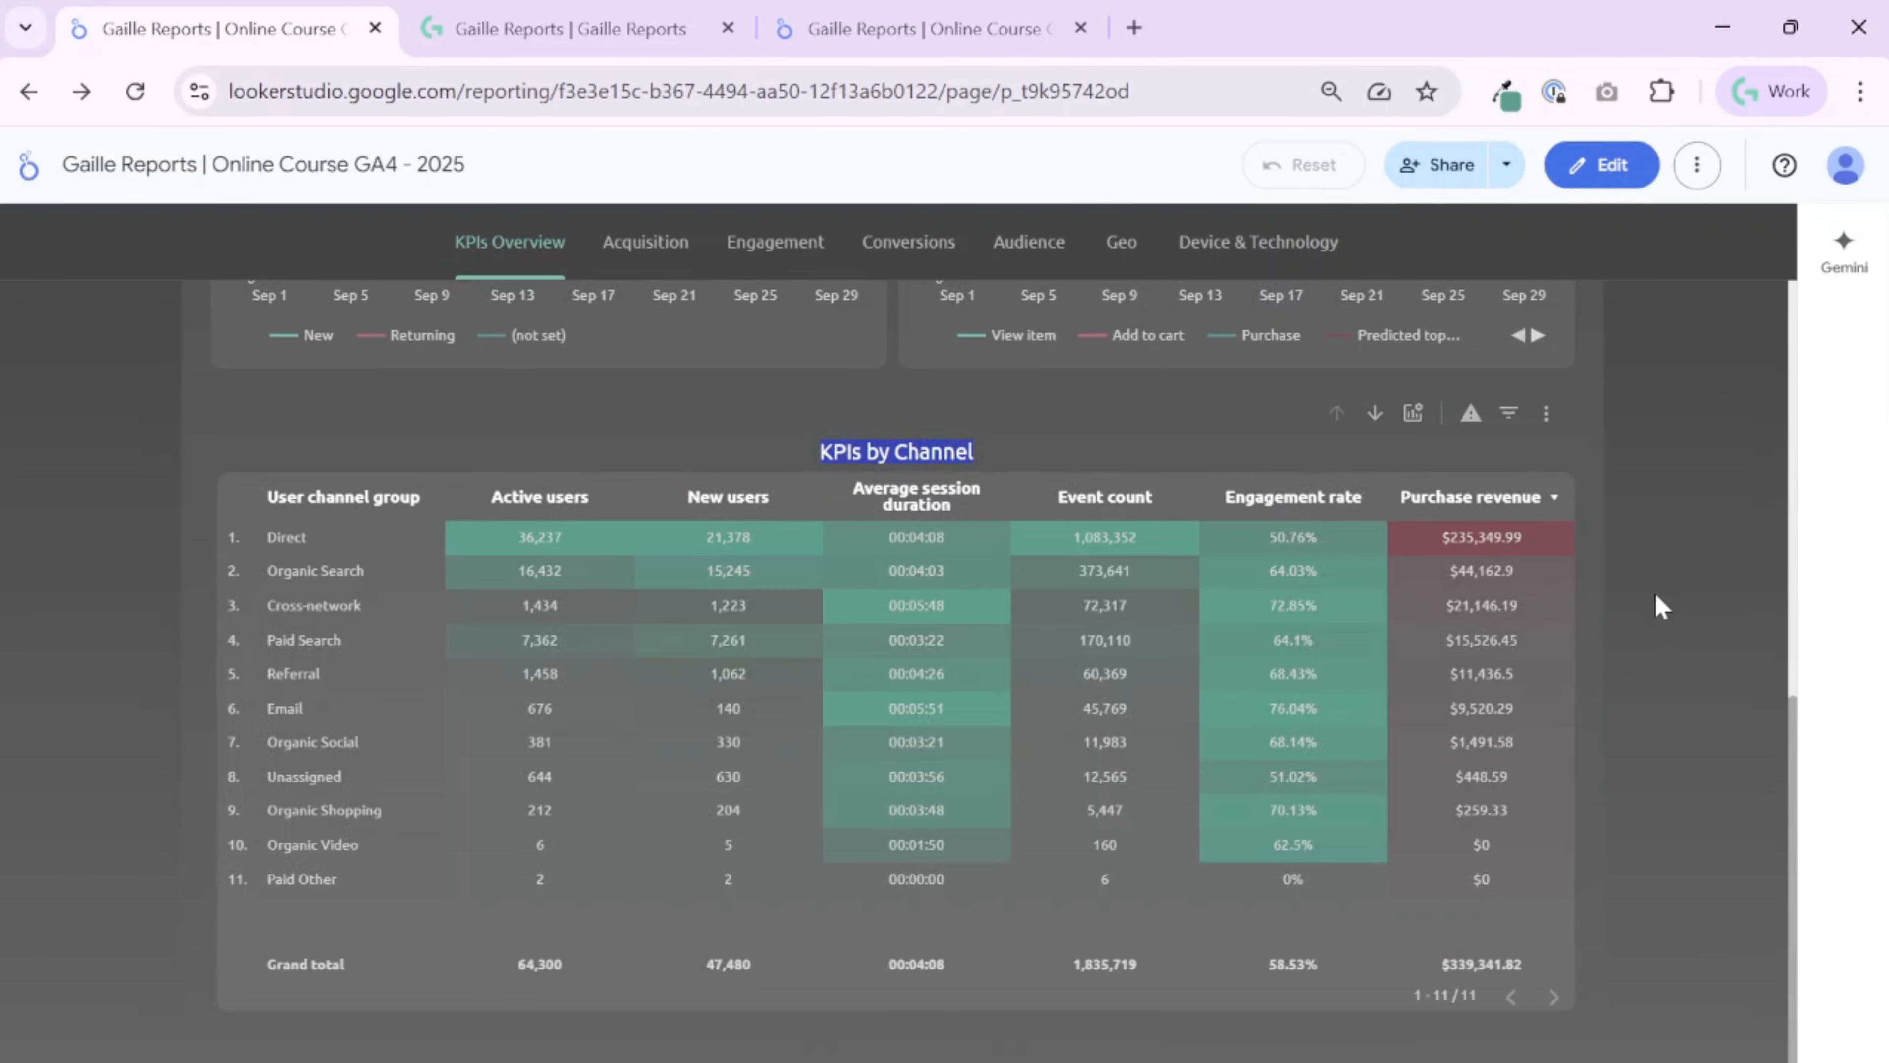
click(926, 28)
scroll(1428, 625, up, 10)
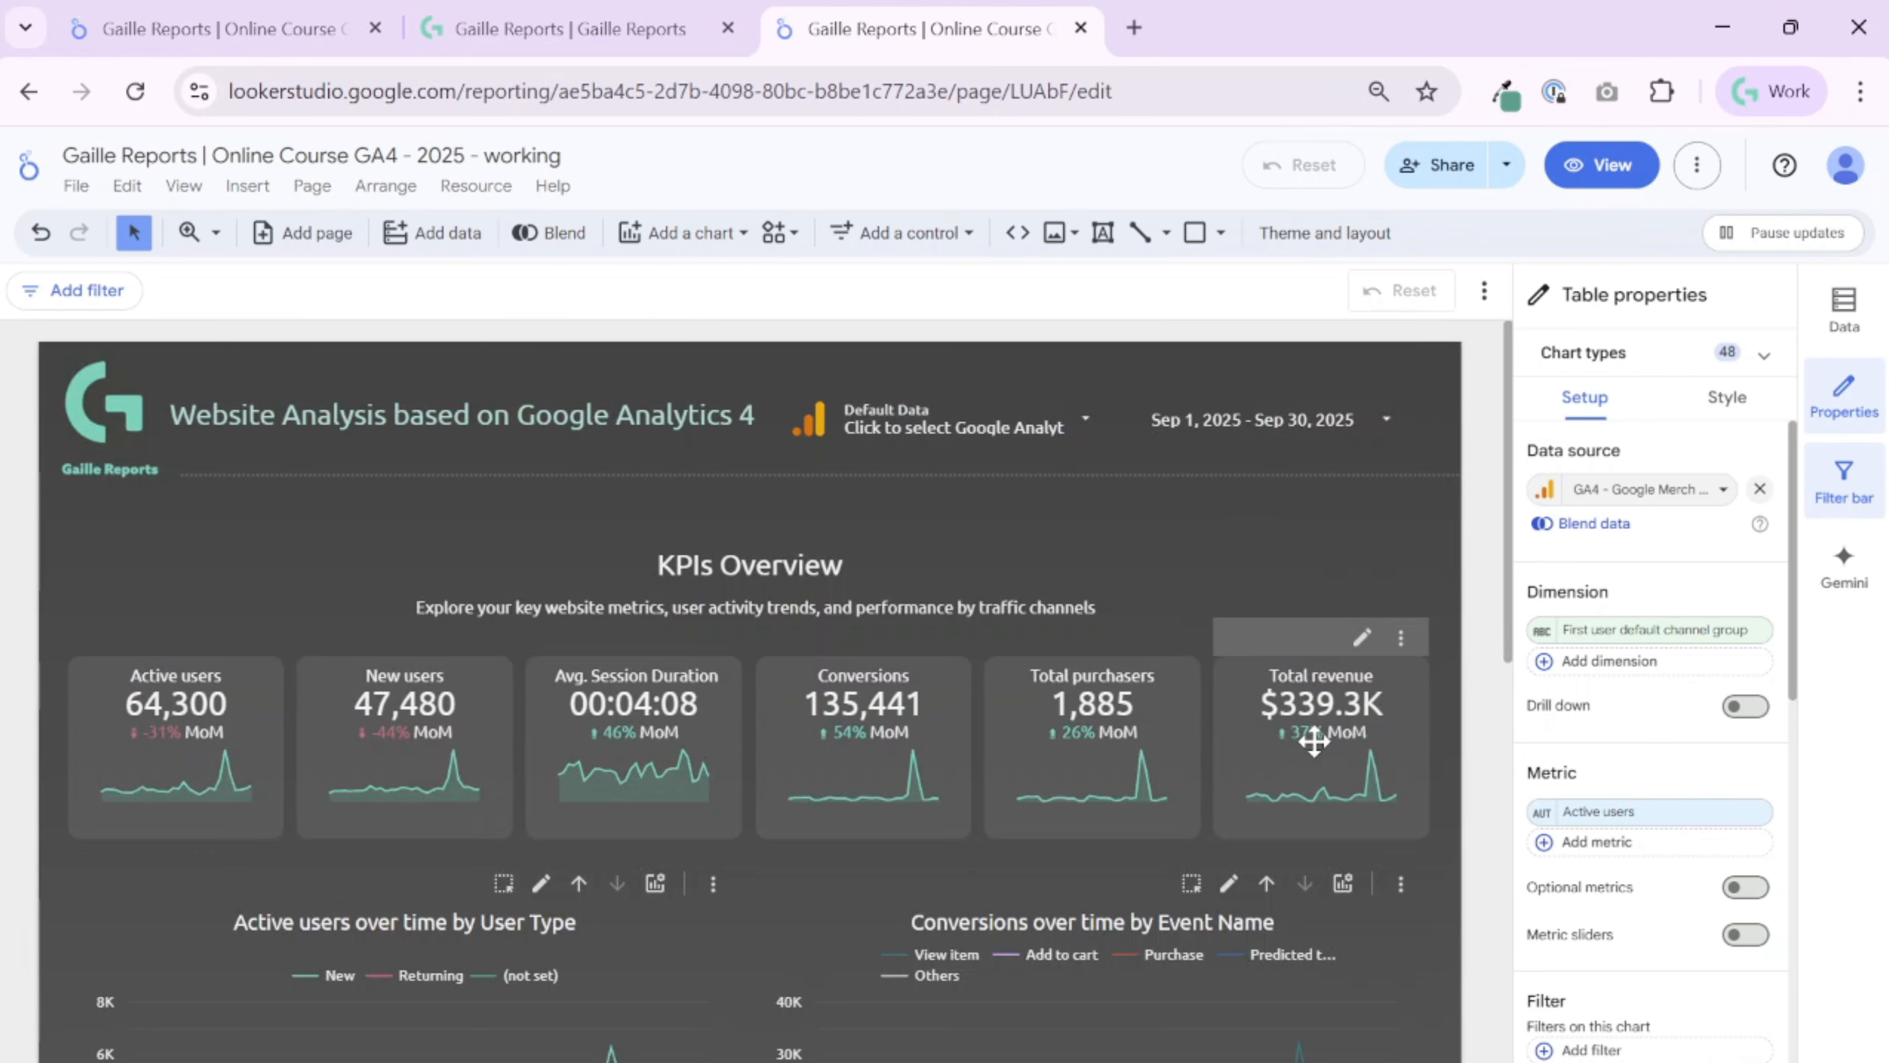
Try adding New users as a second metric to the KPIs by Channel table, and remove it again
scroll(1441, 765, down, 10)
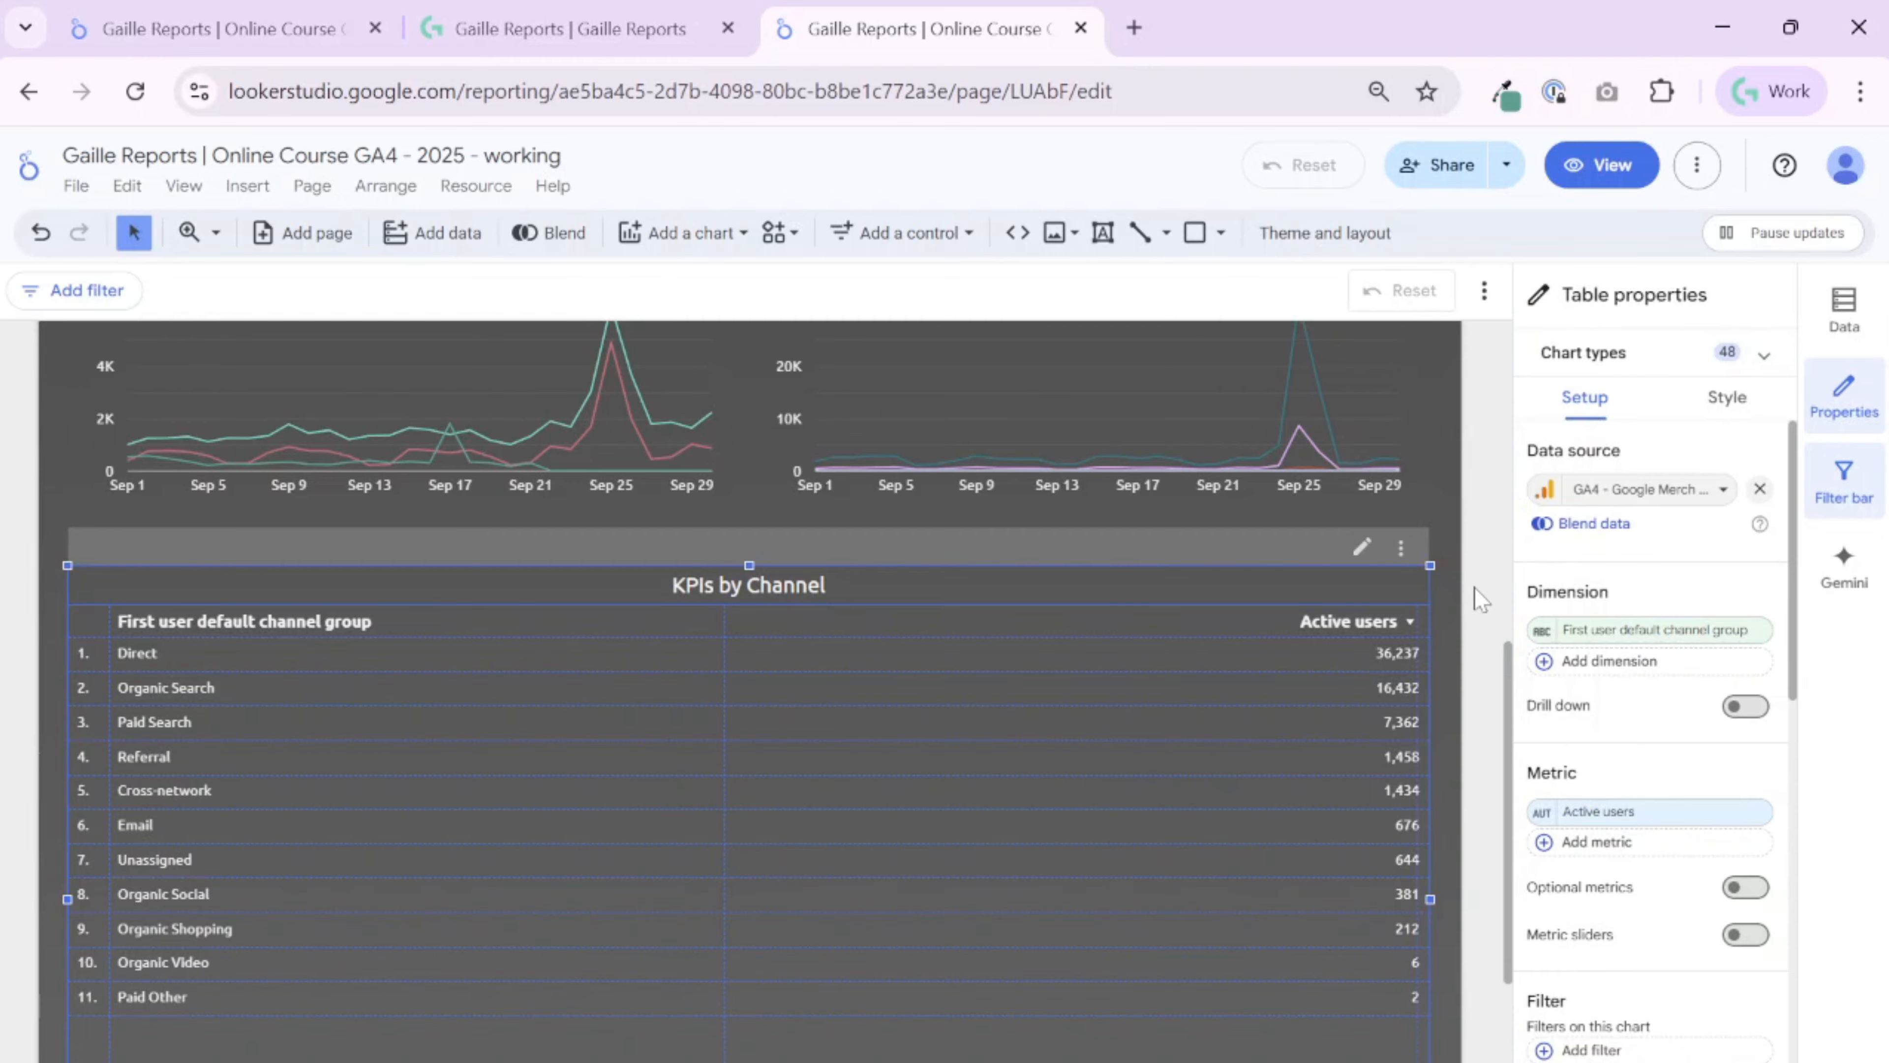
scroll(1480, 599, up, 10)
scroll(1481, 600, down, 10)
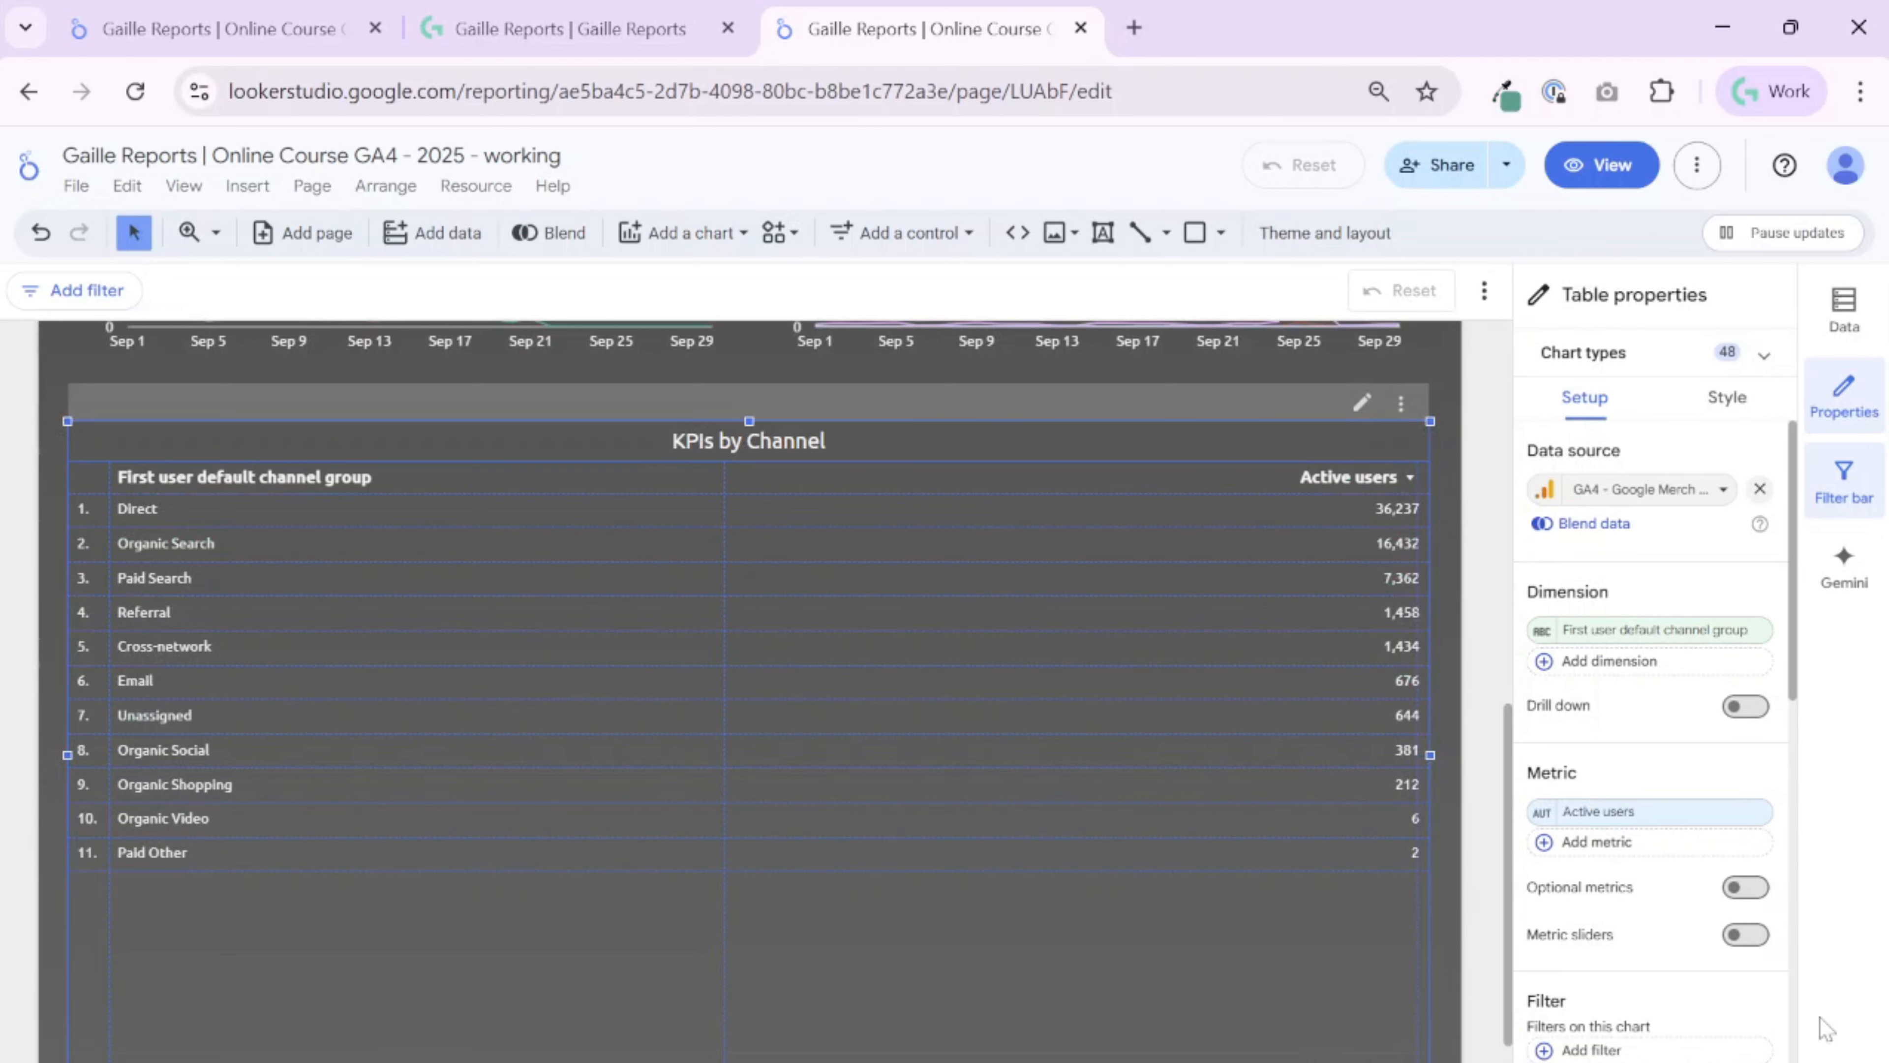
click(1649, 849)
text(new u)
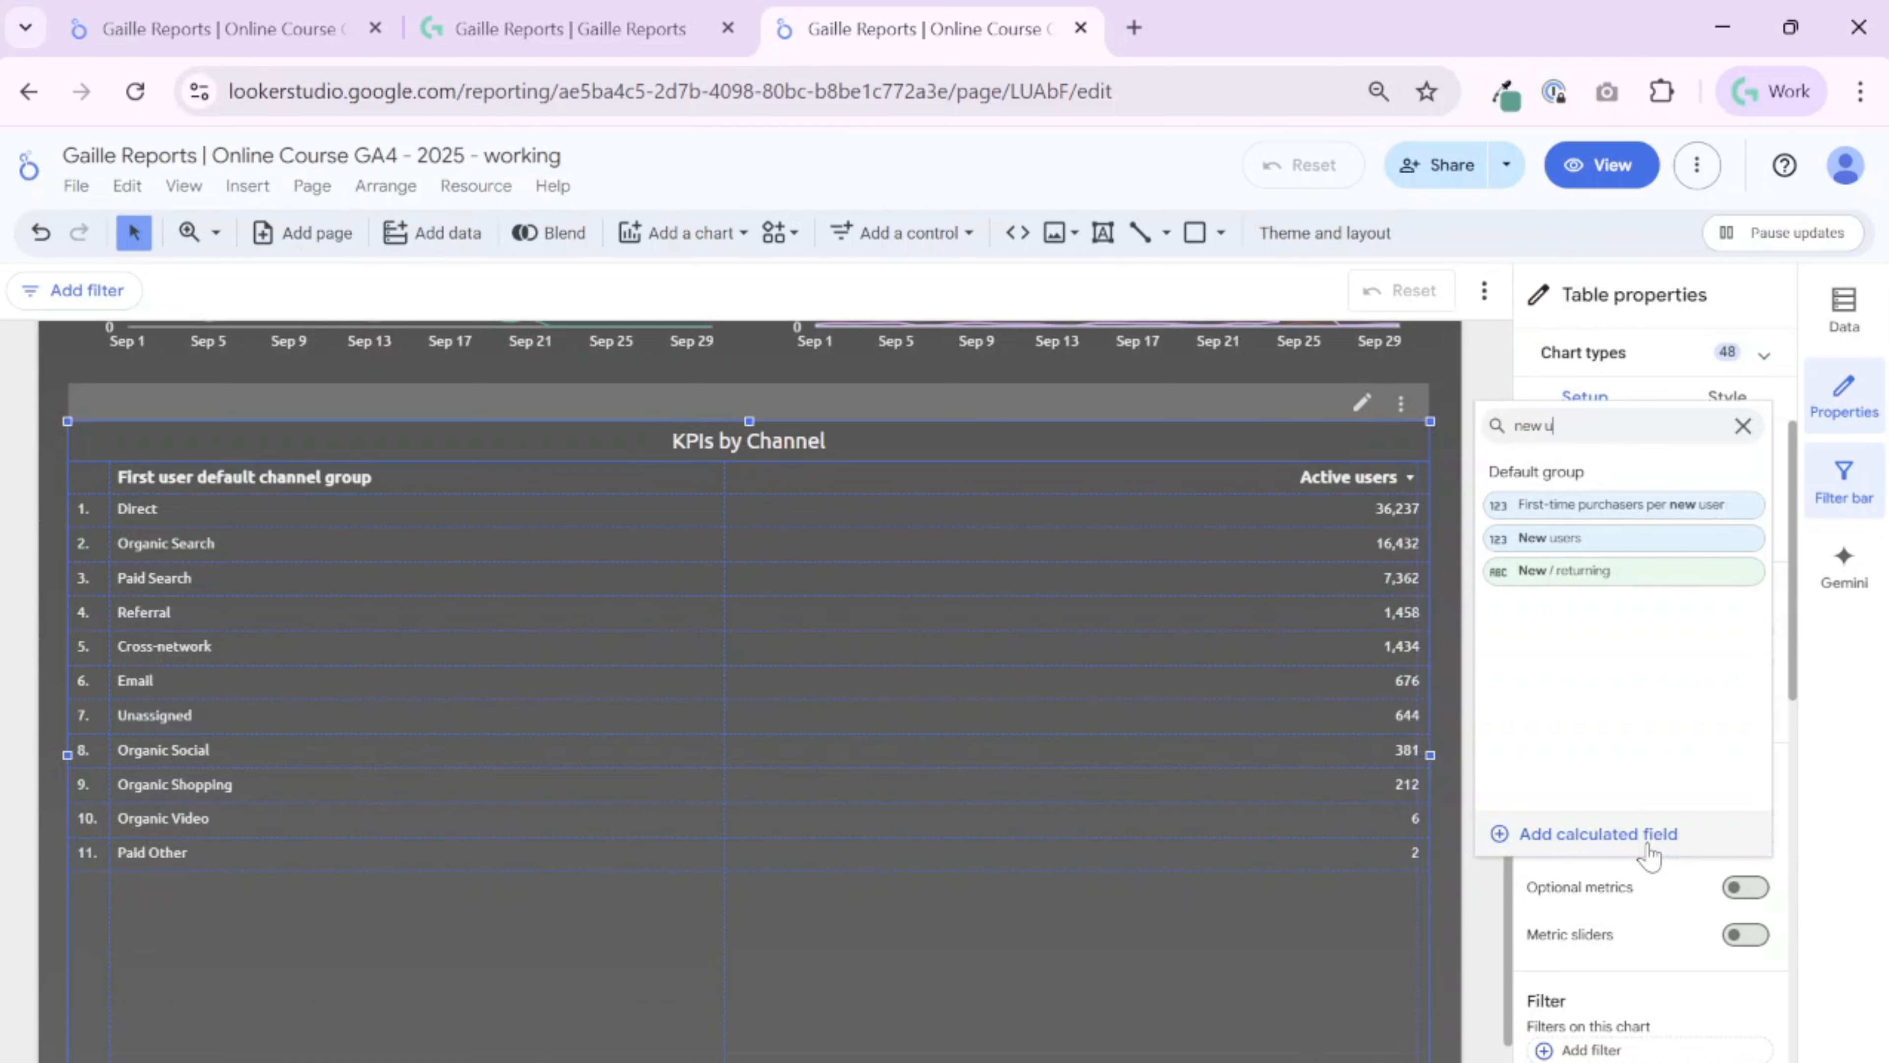
click(1607, 538)
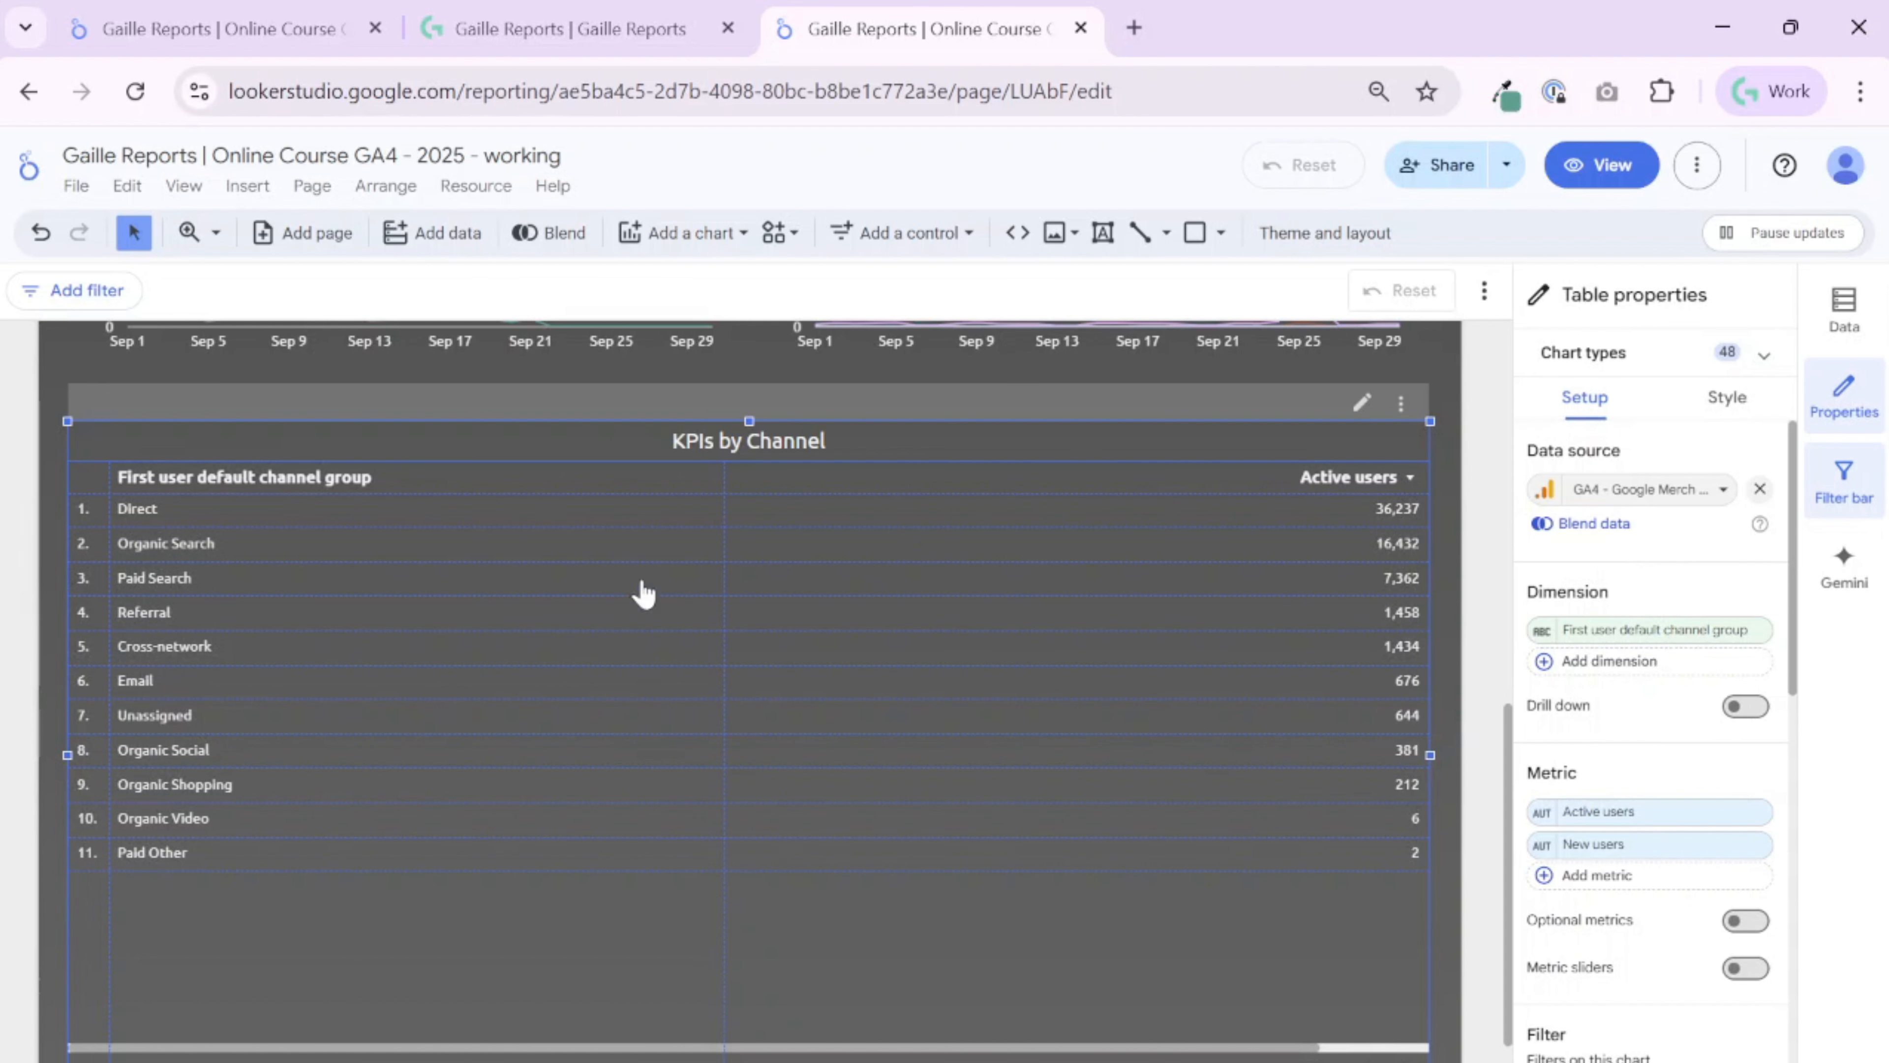
scroll(1498, 457, up, 5)
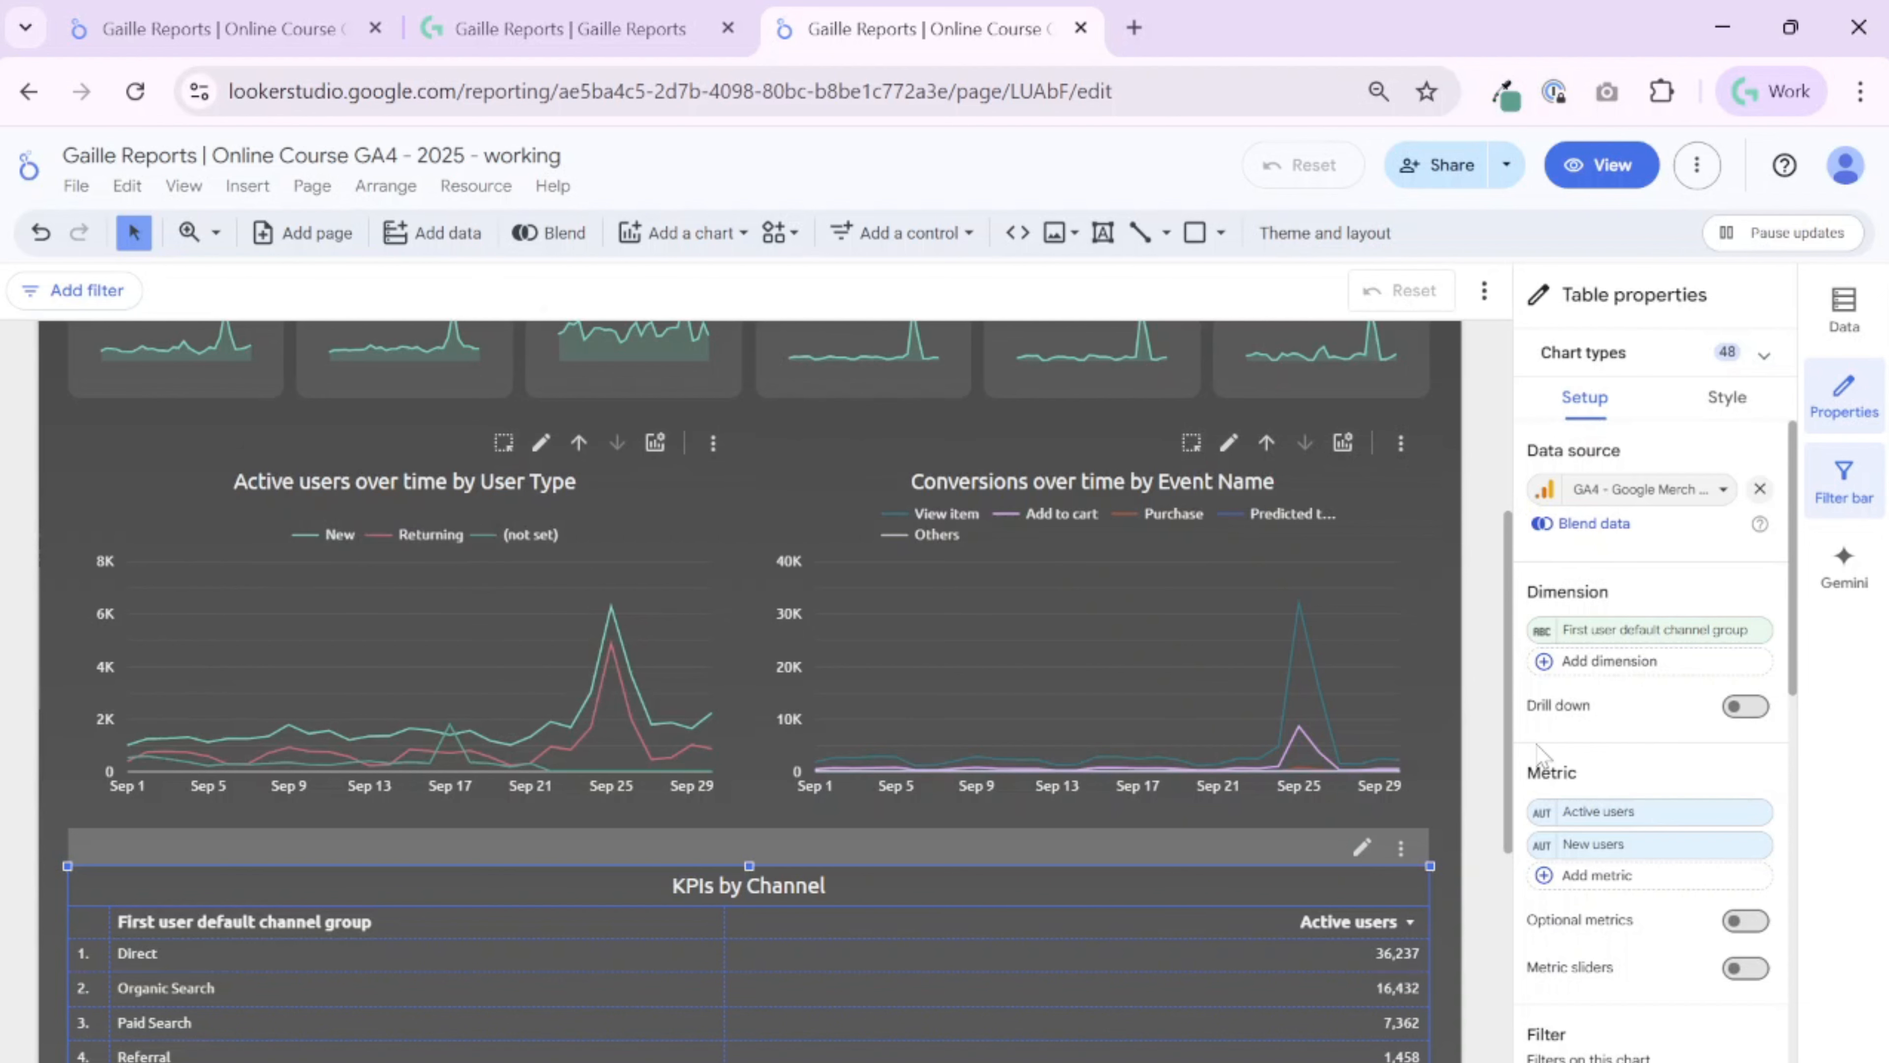
scroll(1487, 670, down, 3)
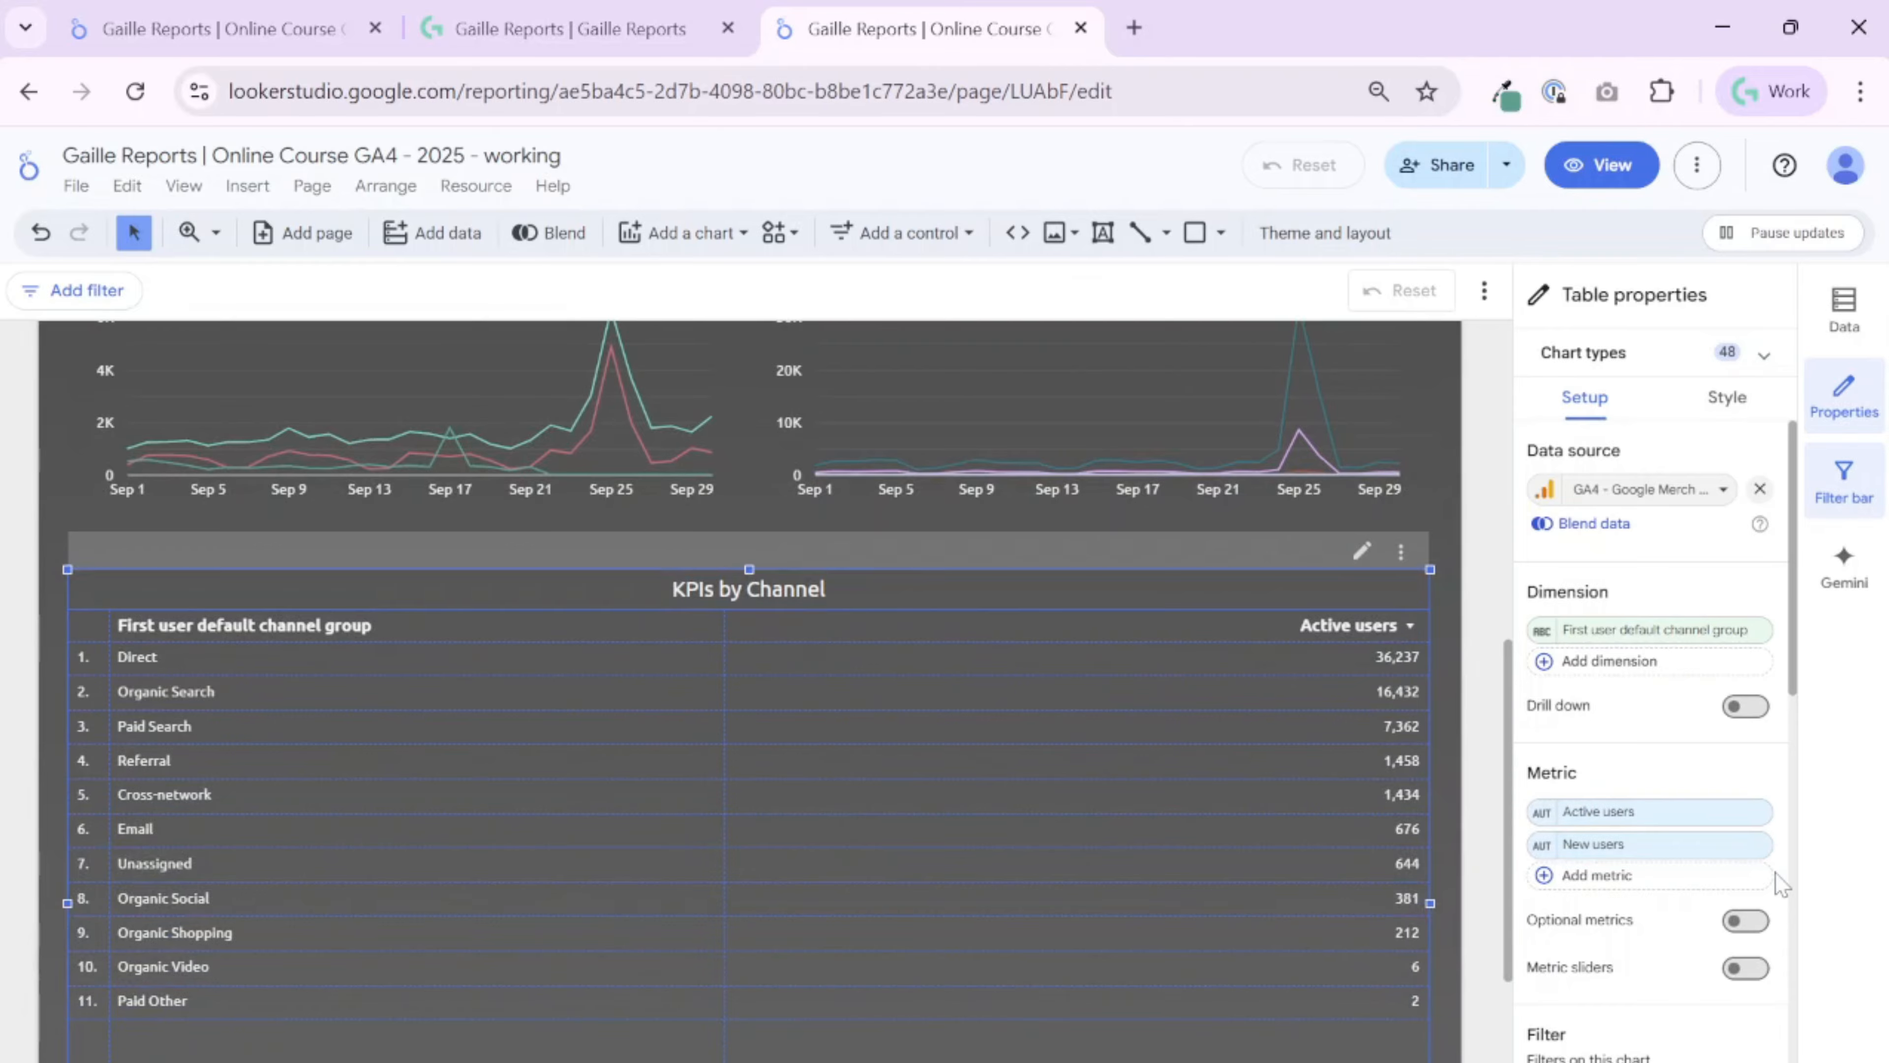
click(1752, 844)
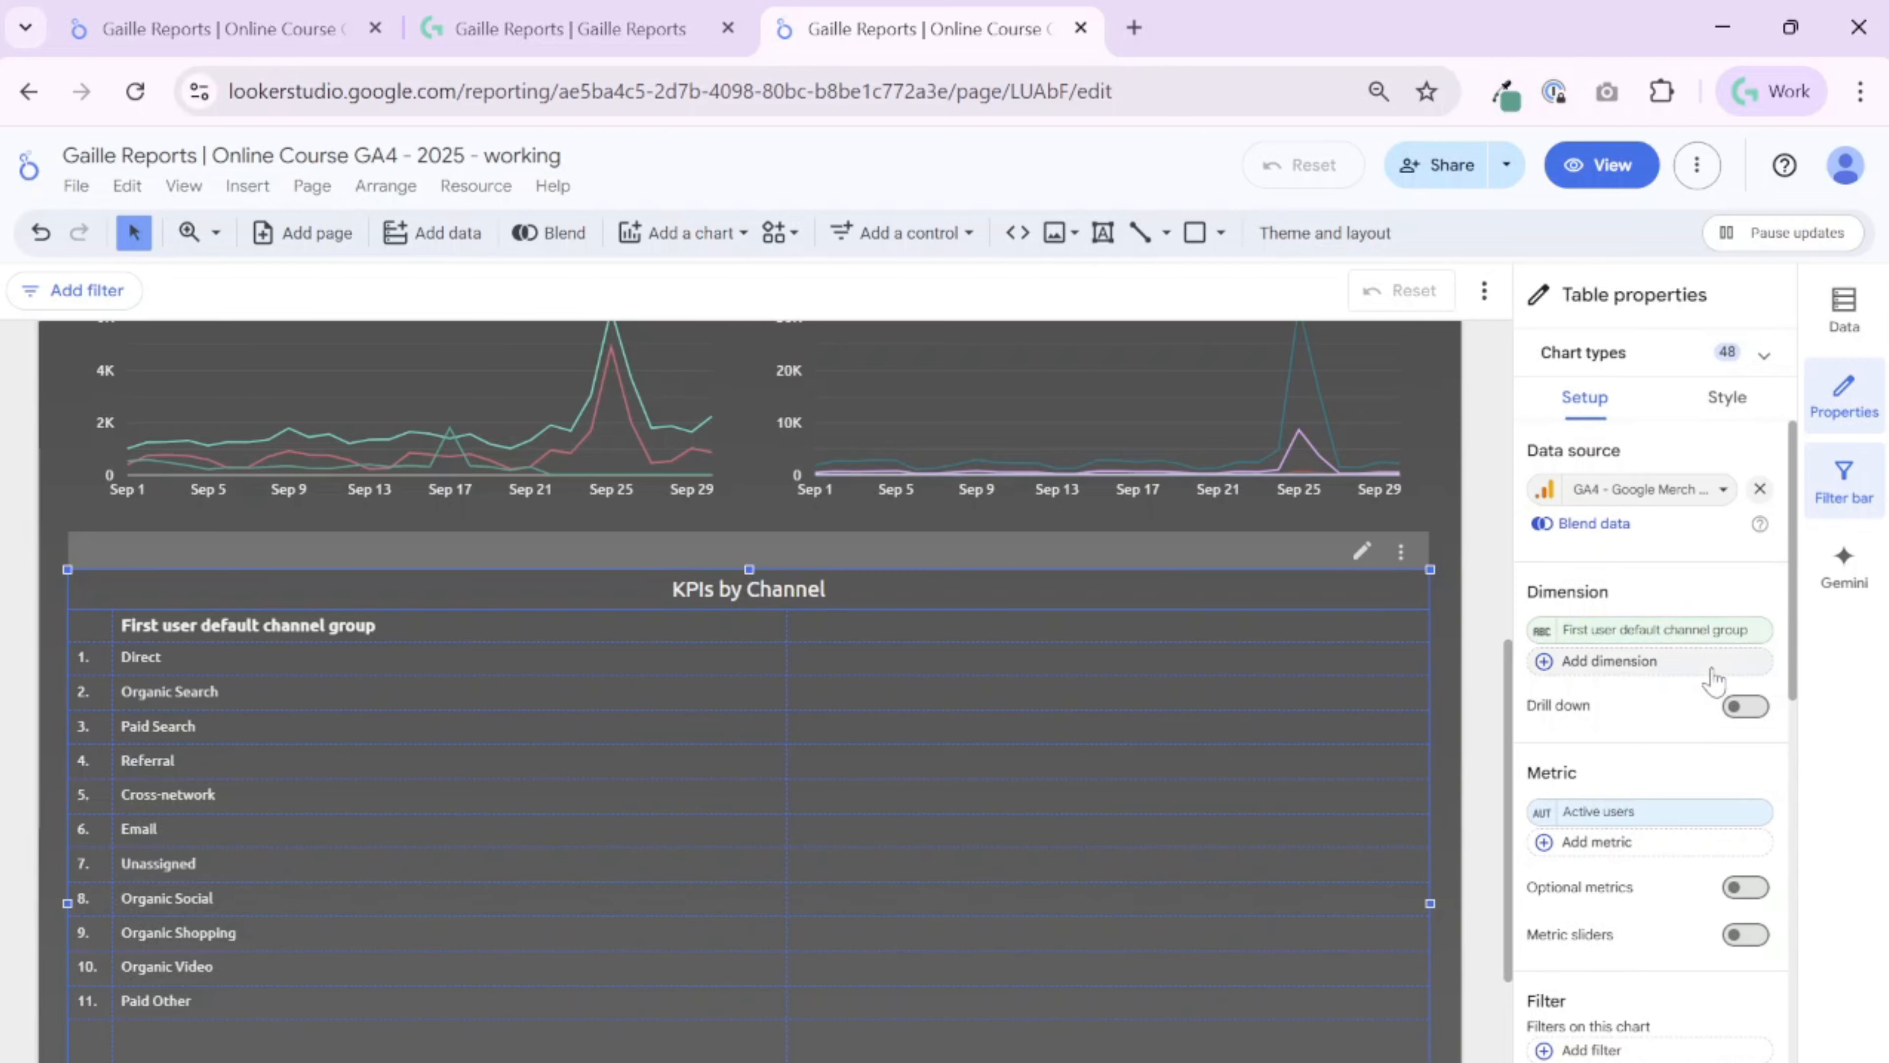
Add New users as the KPIs by Channel table's second metric, after Active users
click(1703, 845)
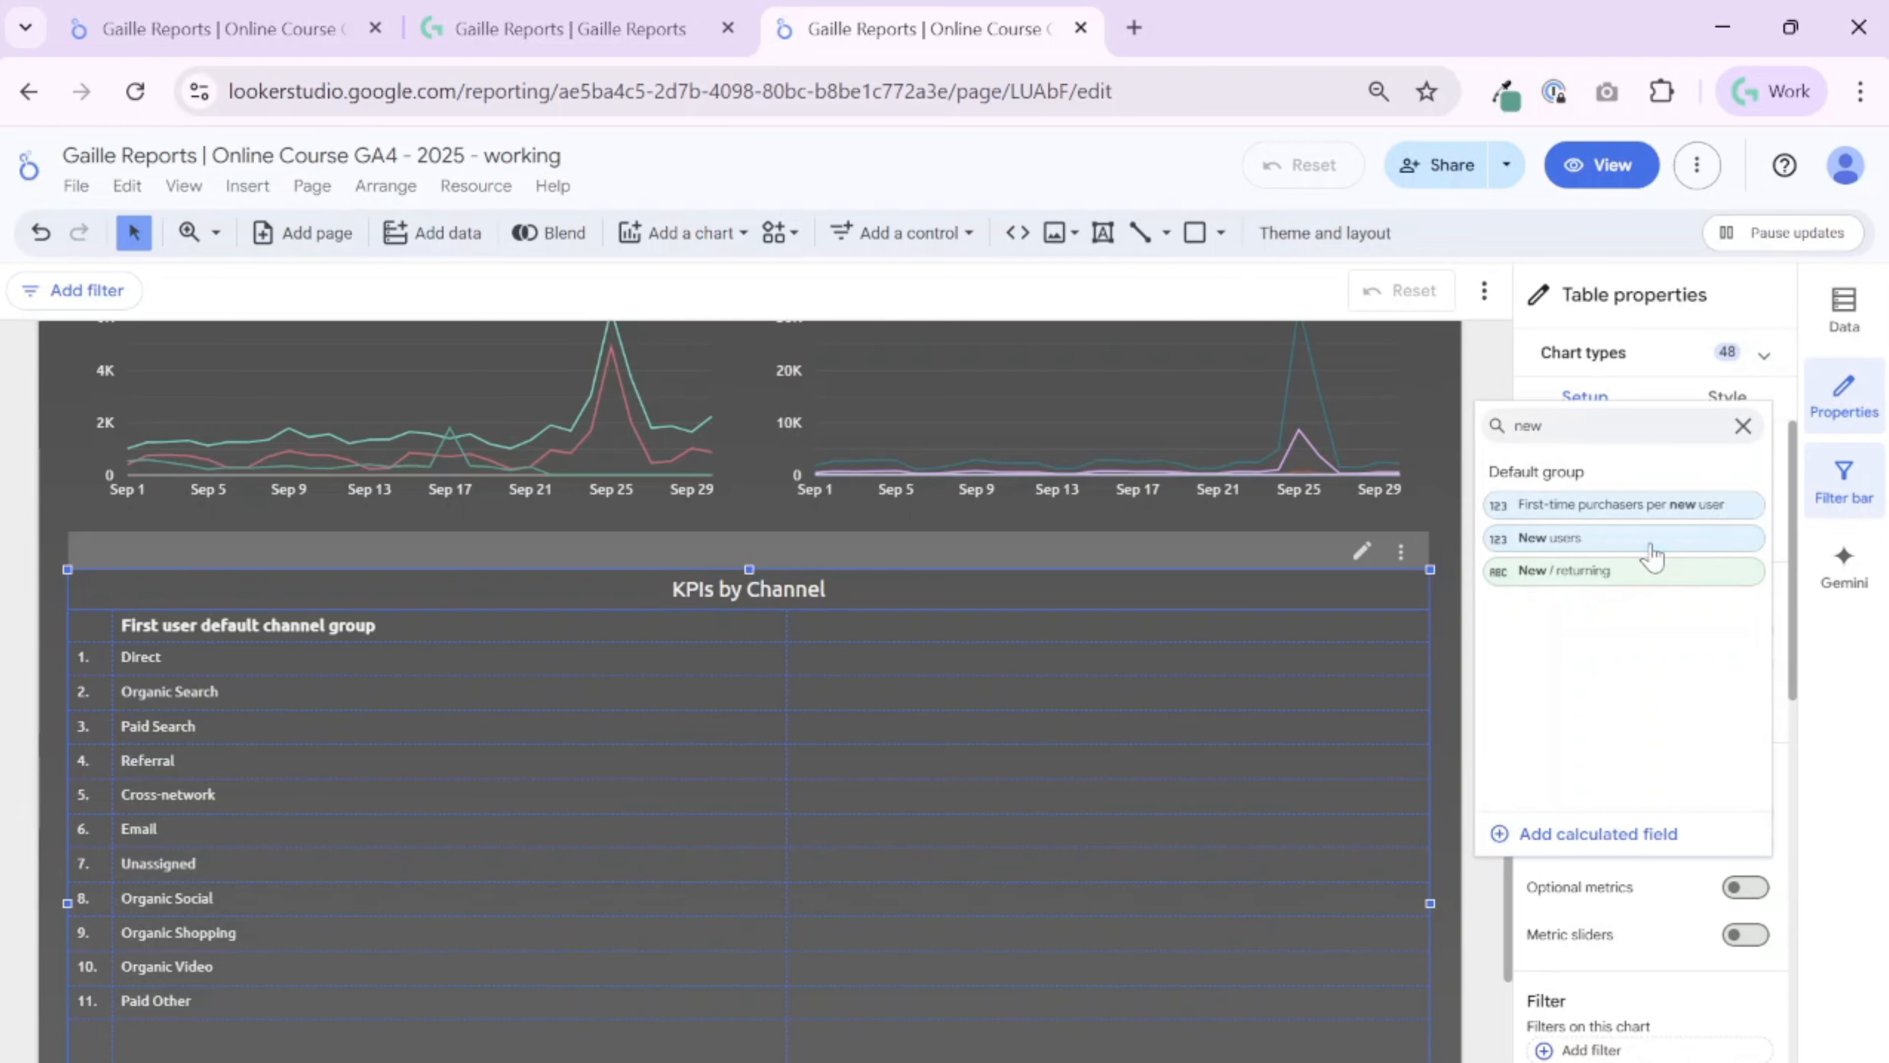
click(1647, 543)
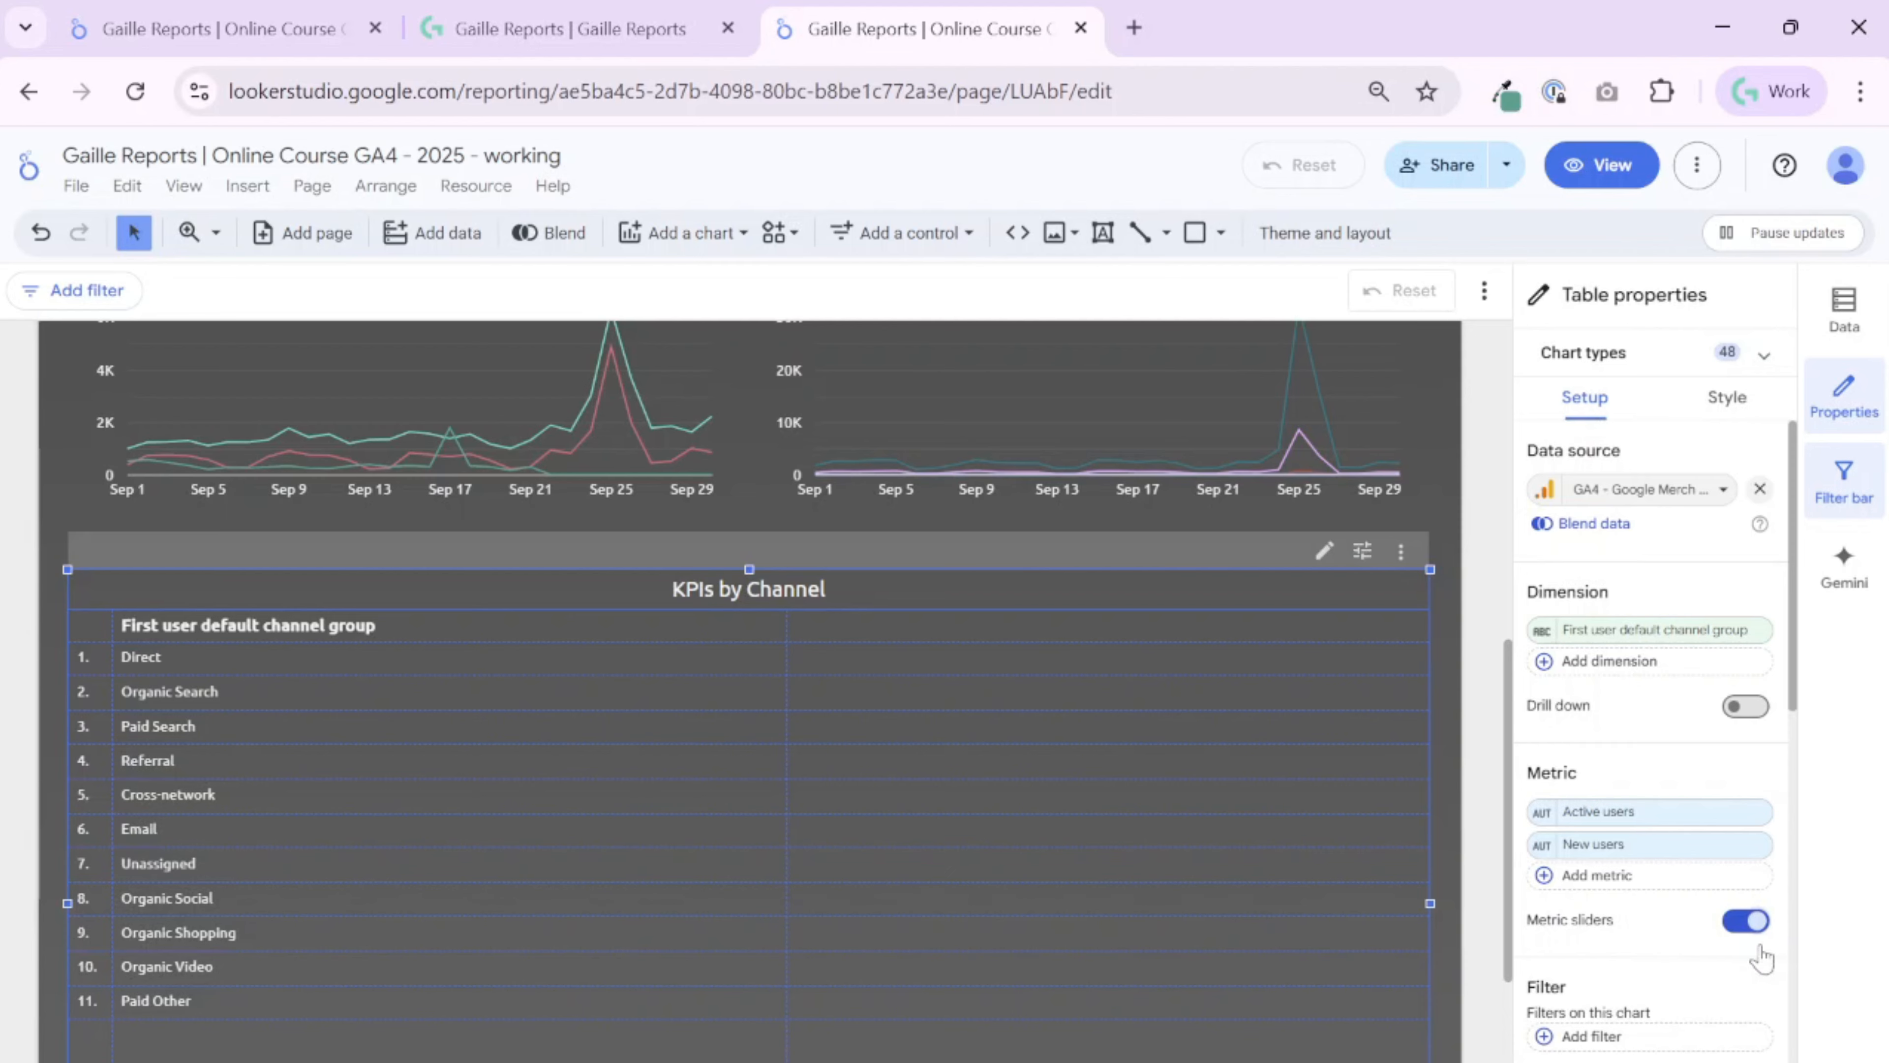
Try the table's metric sliders for Active users and New users, and switch metric sliders off
click(1363, 550)
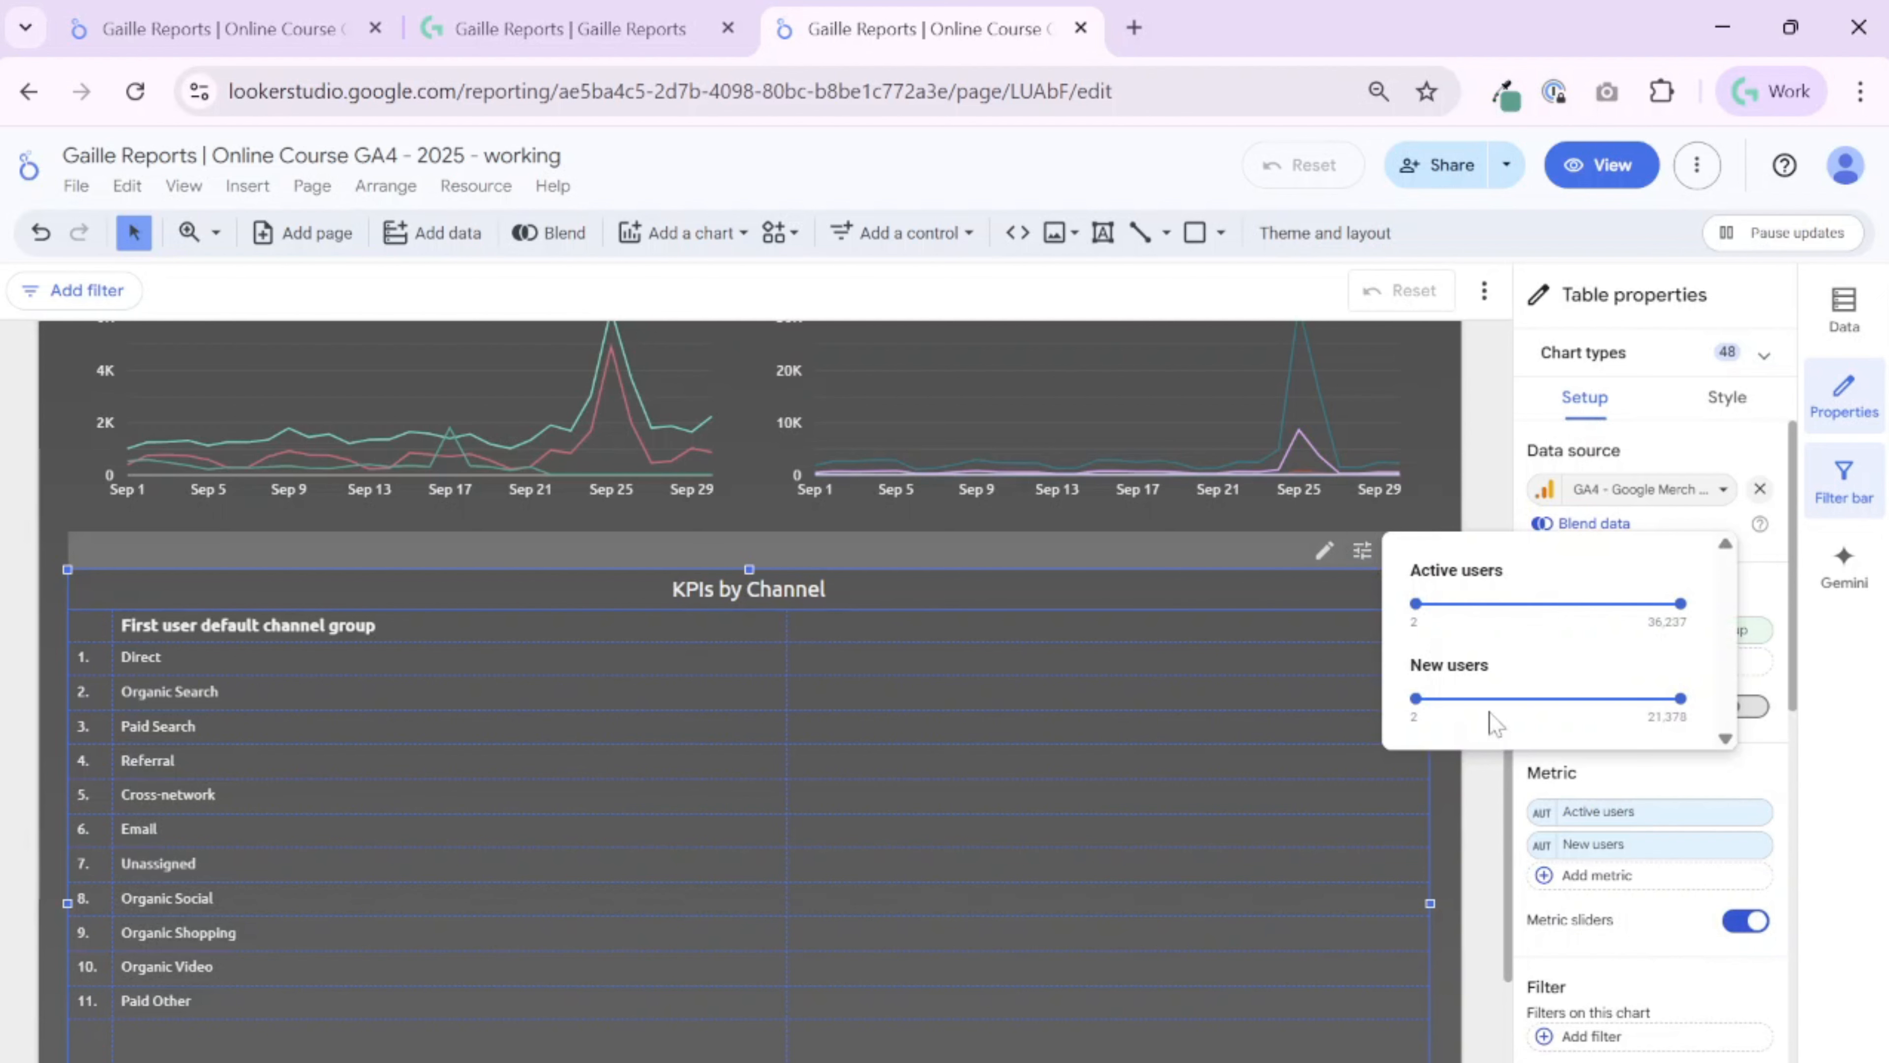
click(1437, 500)
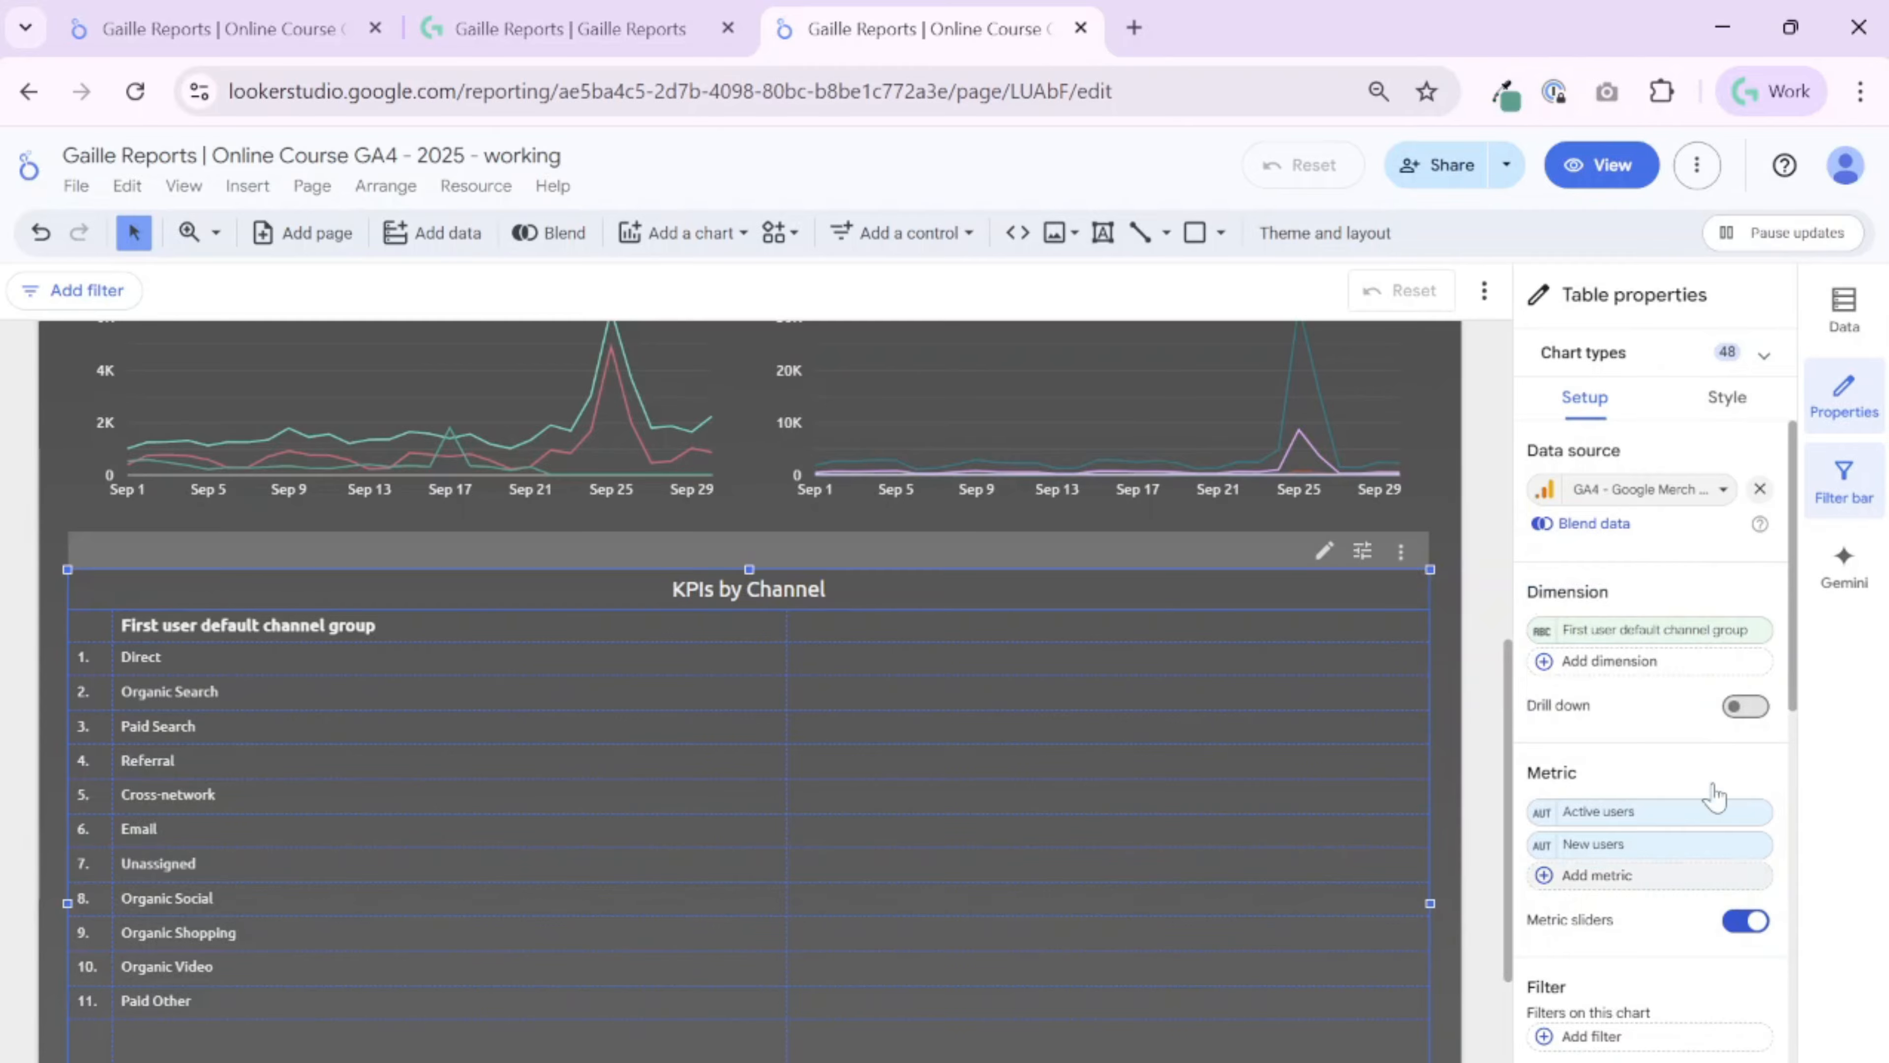
scroll(1243, 733, down, 2)
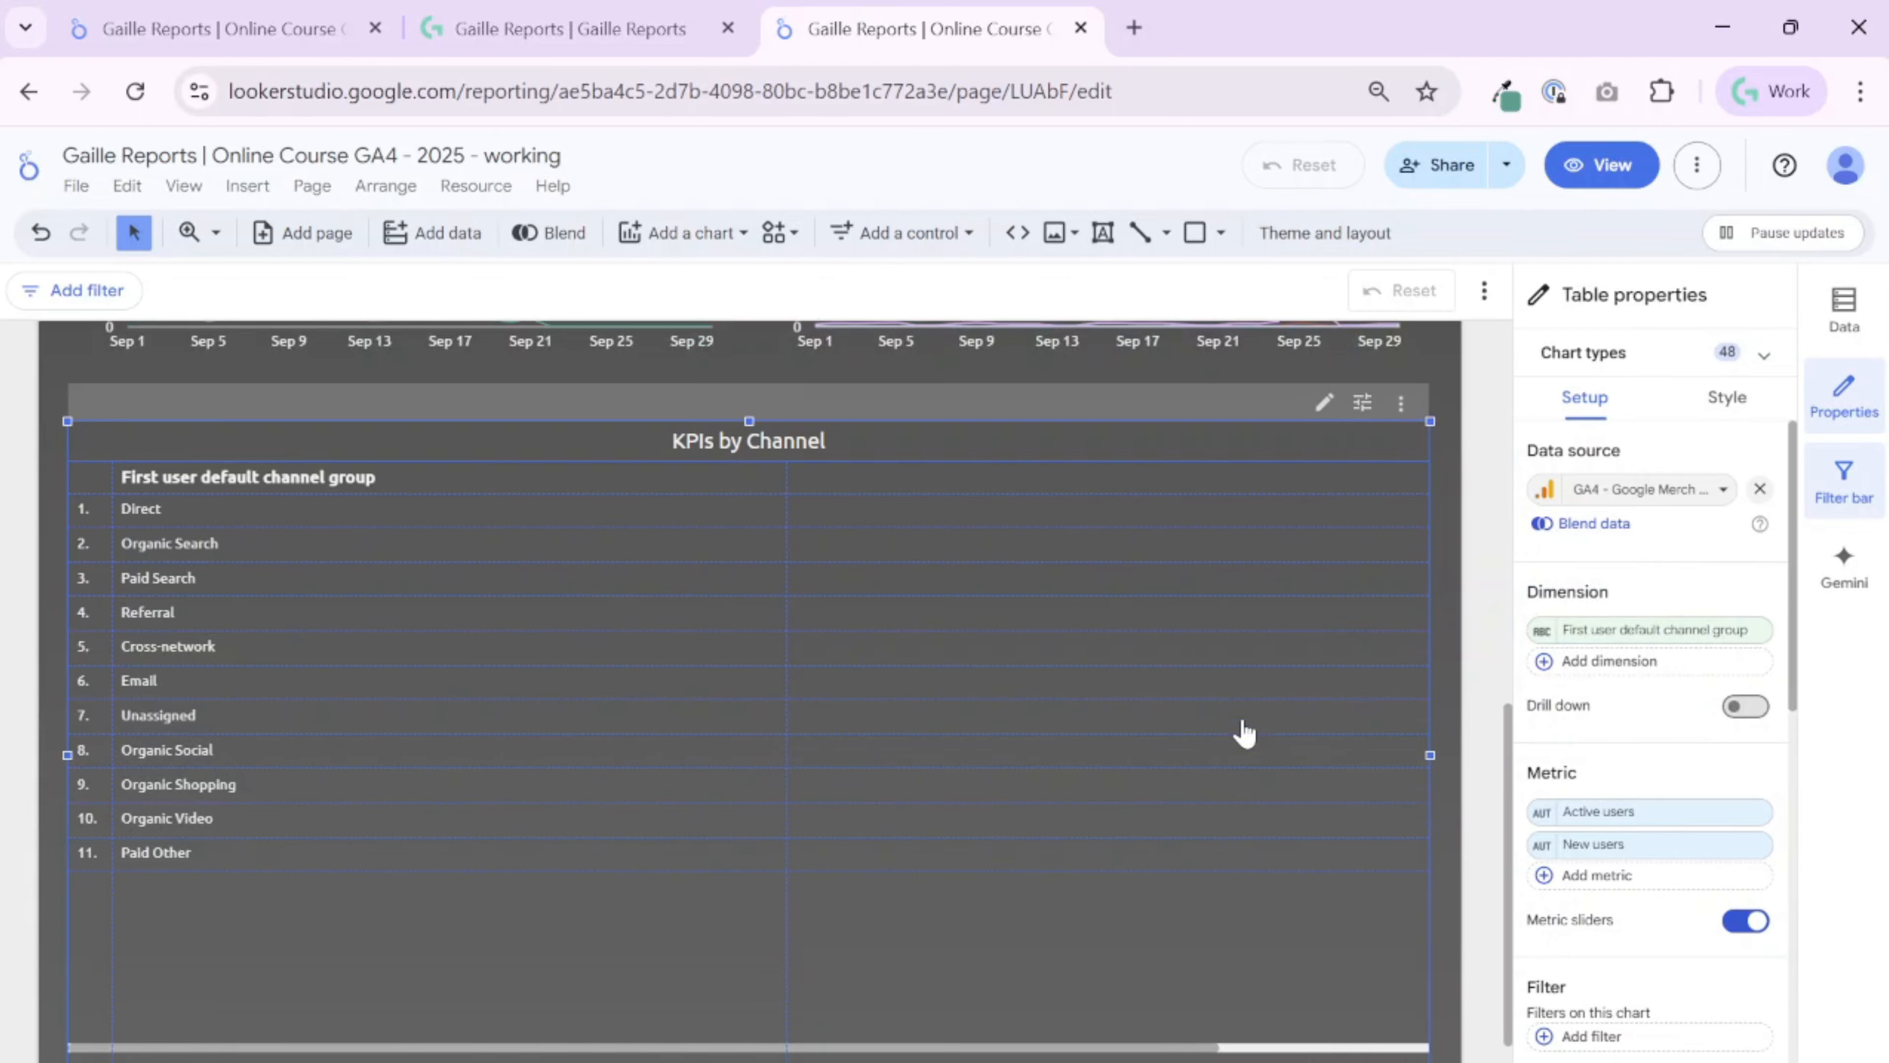
click(1746, 923)
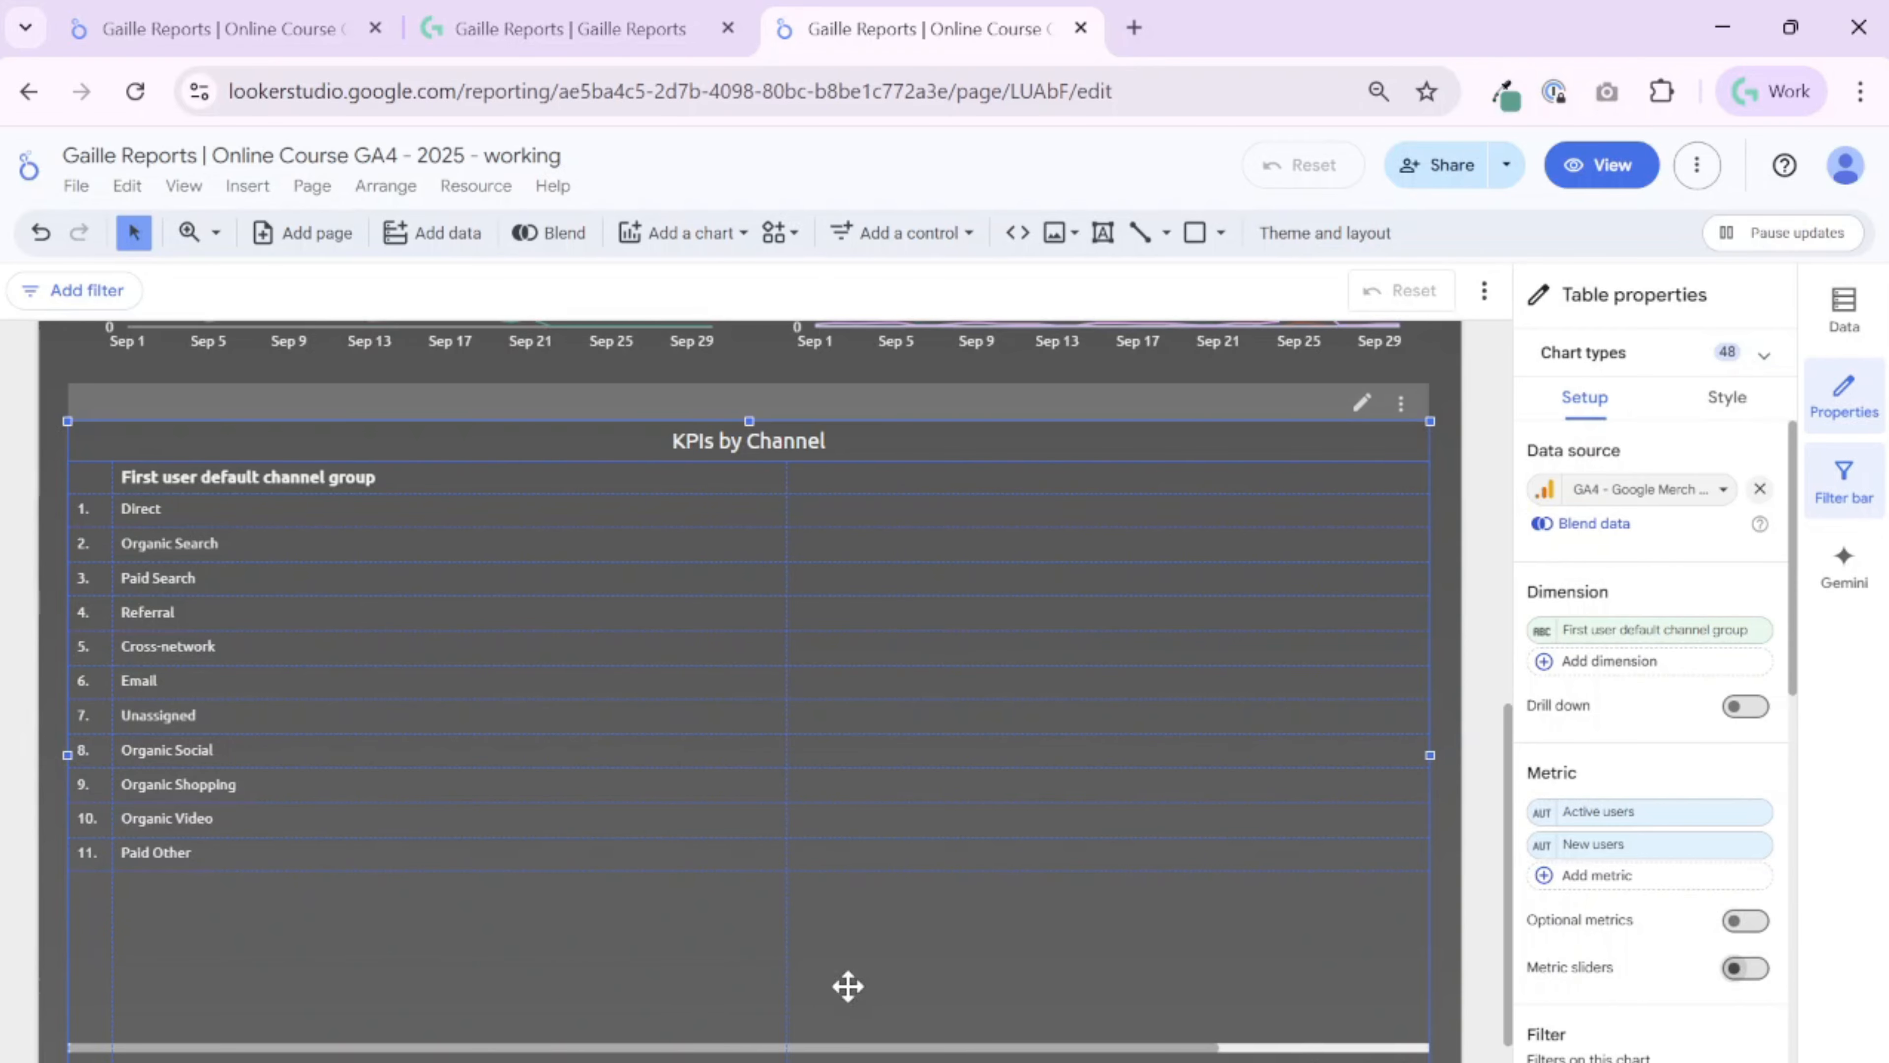
Reload the report and narrow the First user default channel group column in the KPIs by Channel table
click(142, 87)
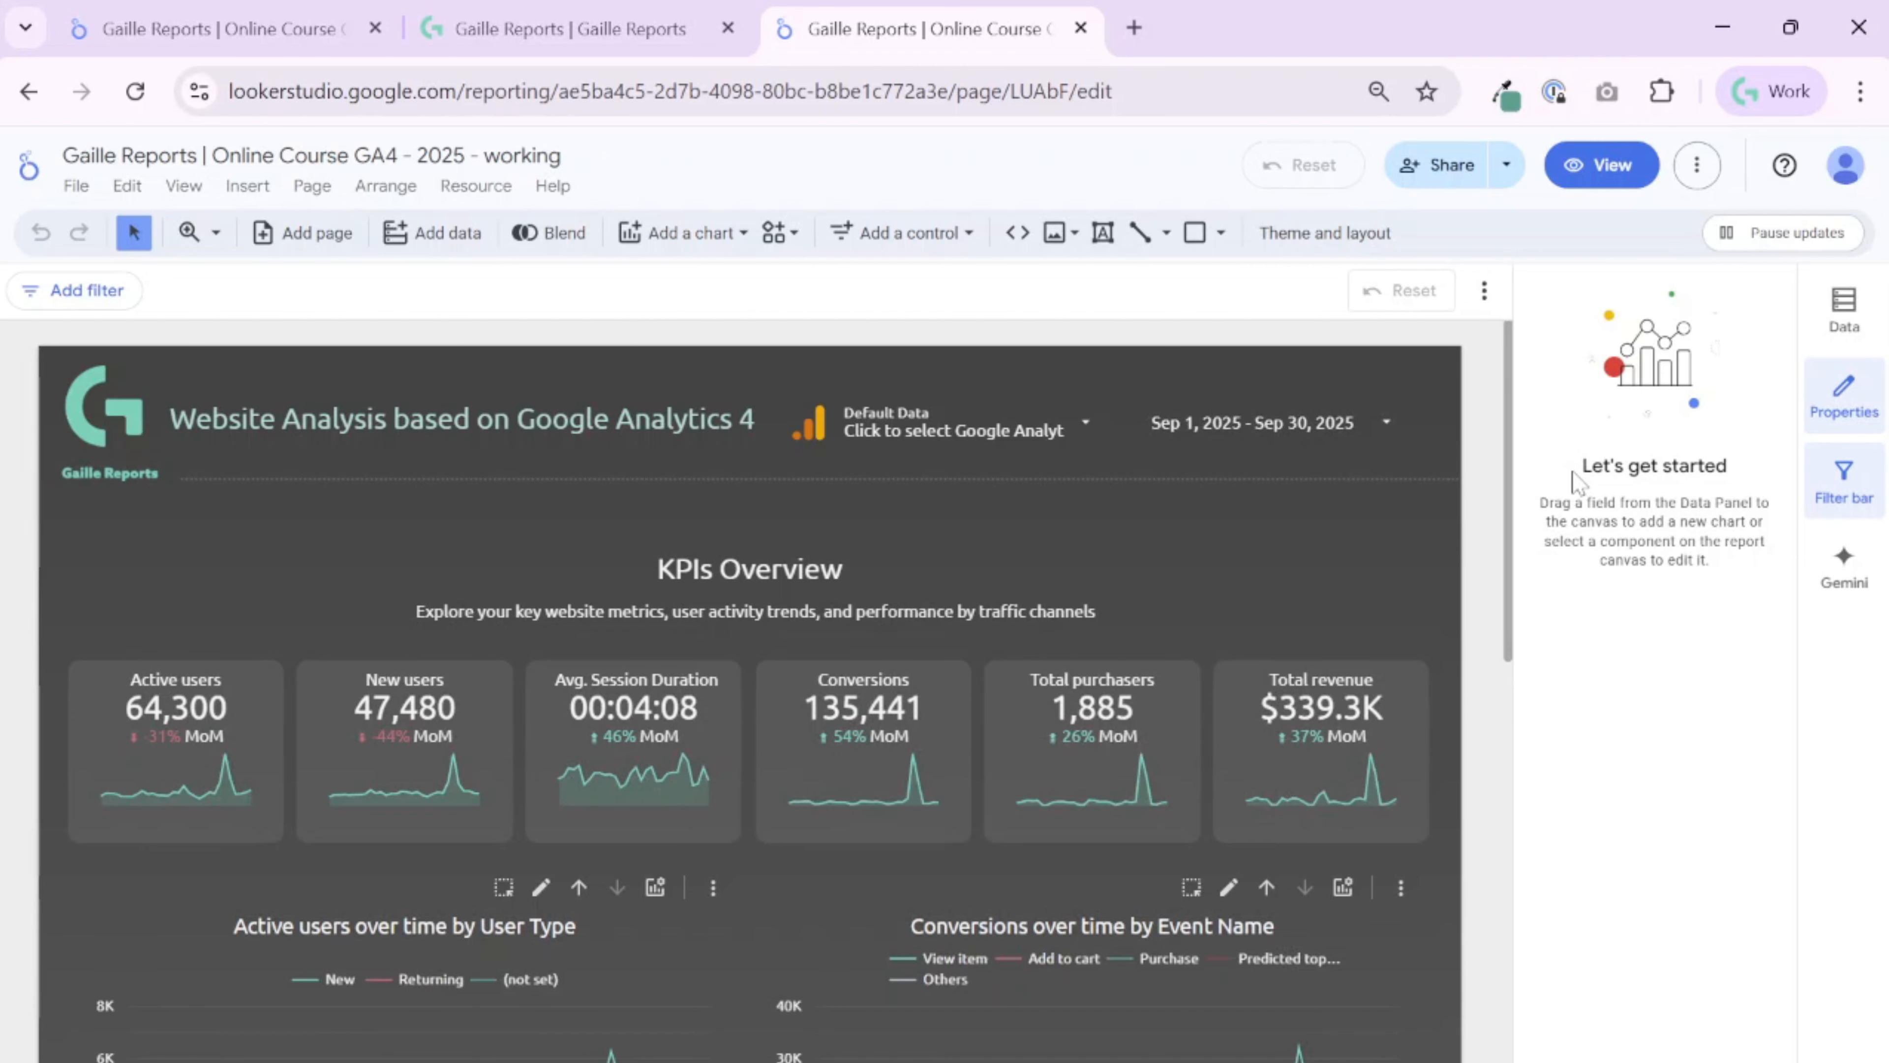
scroll(1054, 578, down, 2)
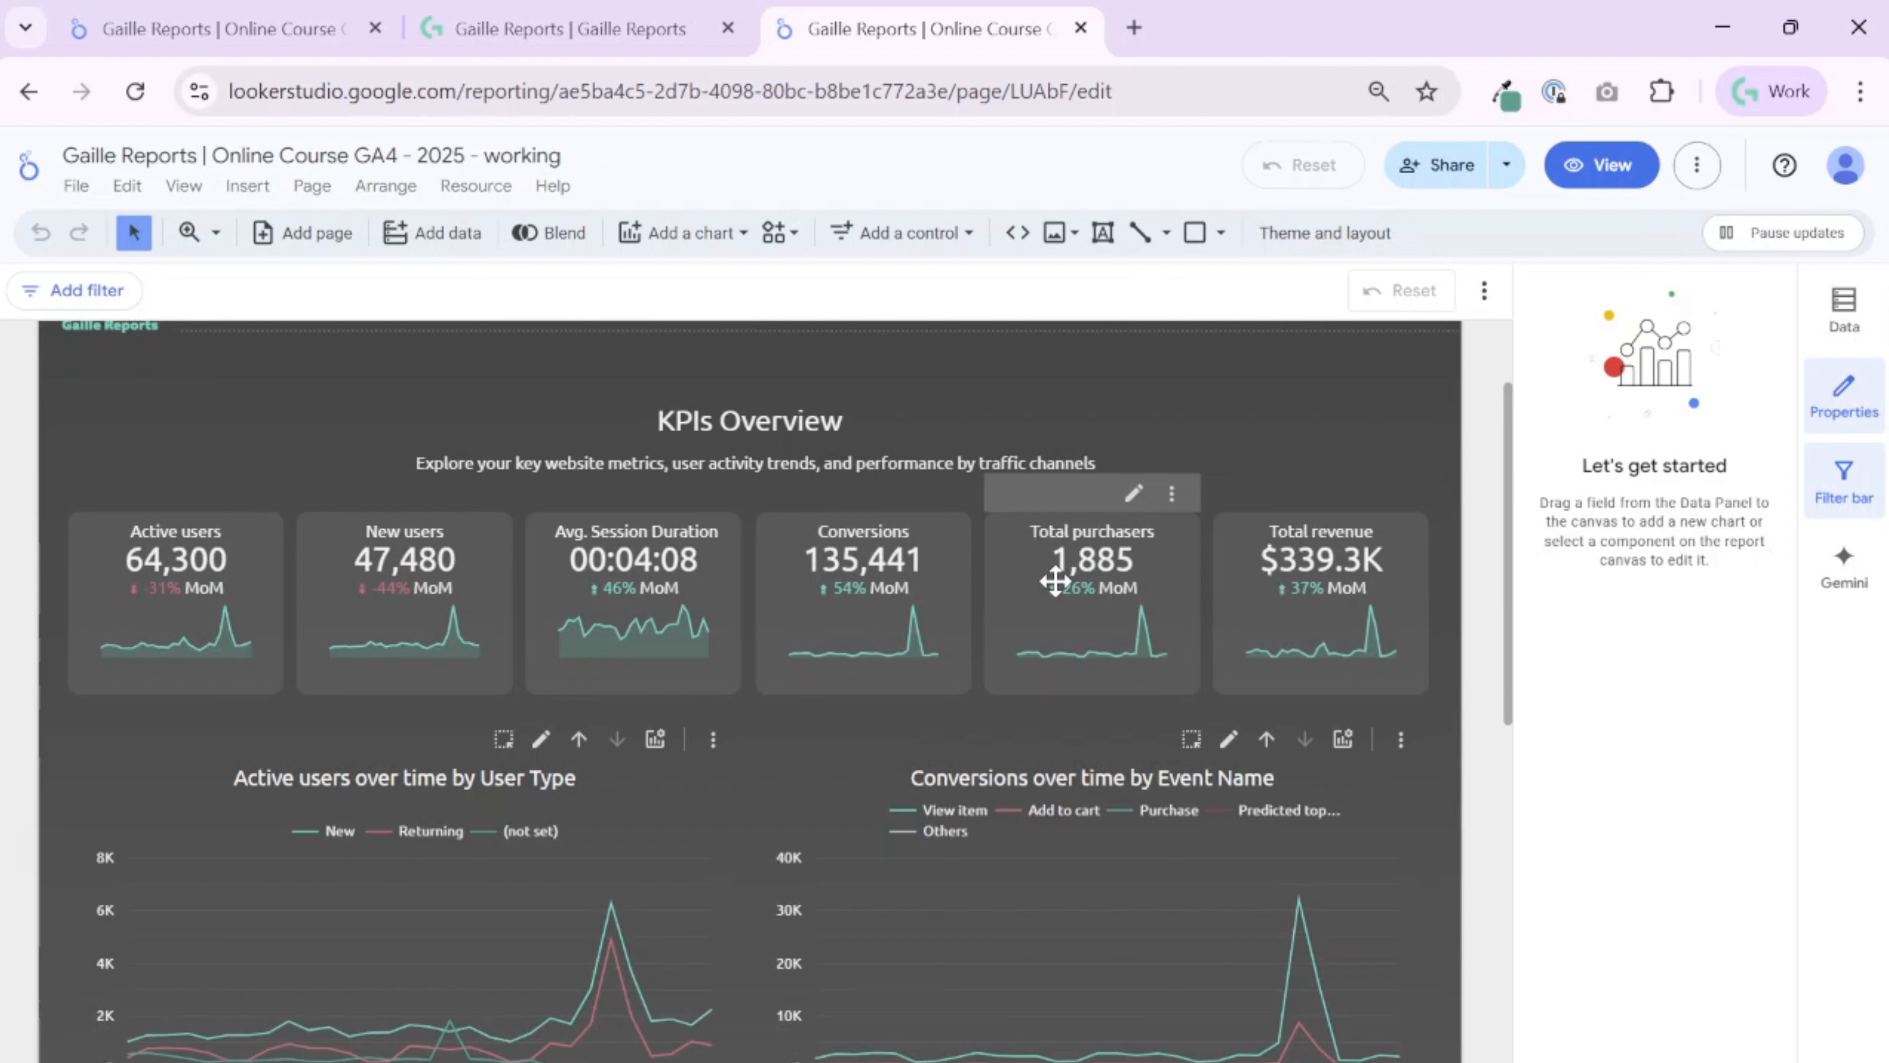
scroll(1078, 617, down, 10)
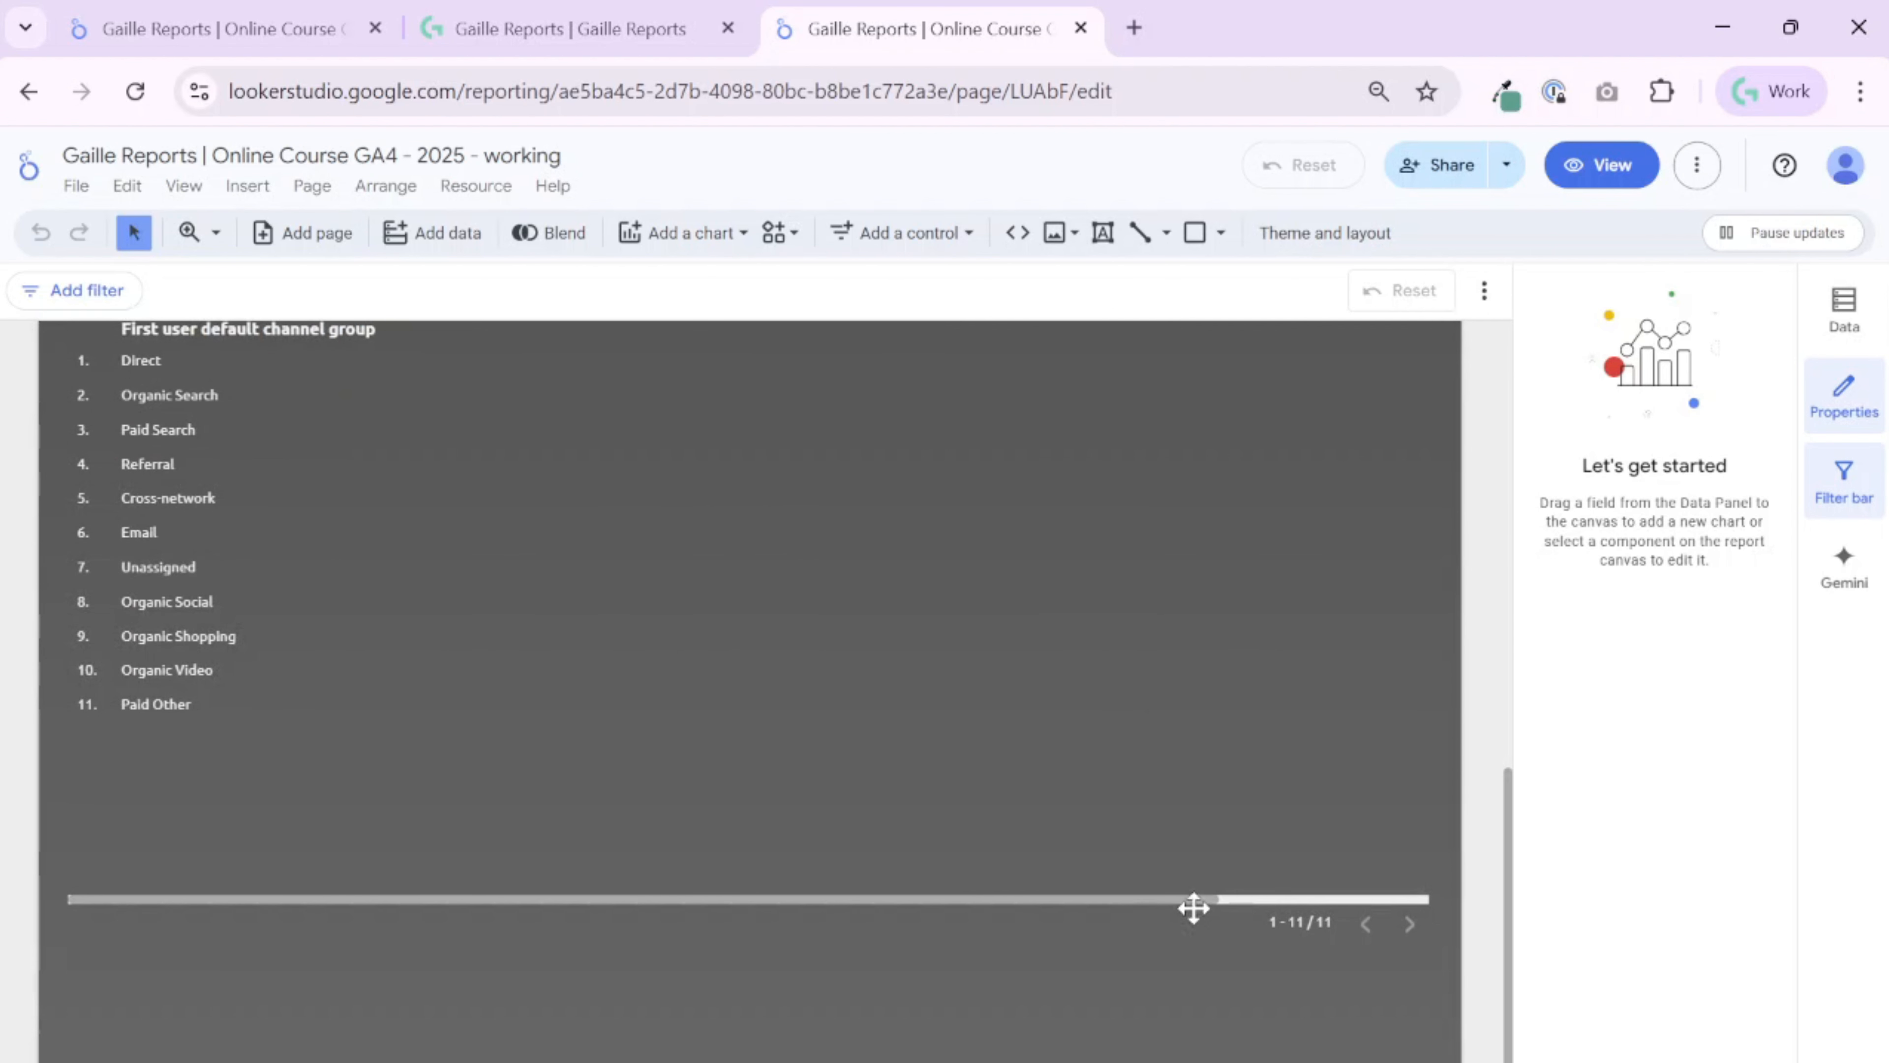
click(1238, 897)
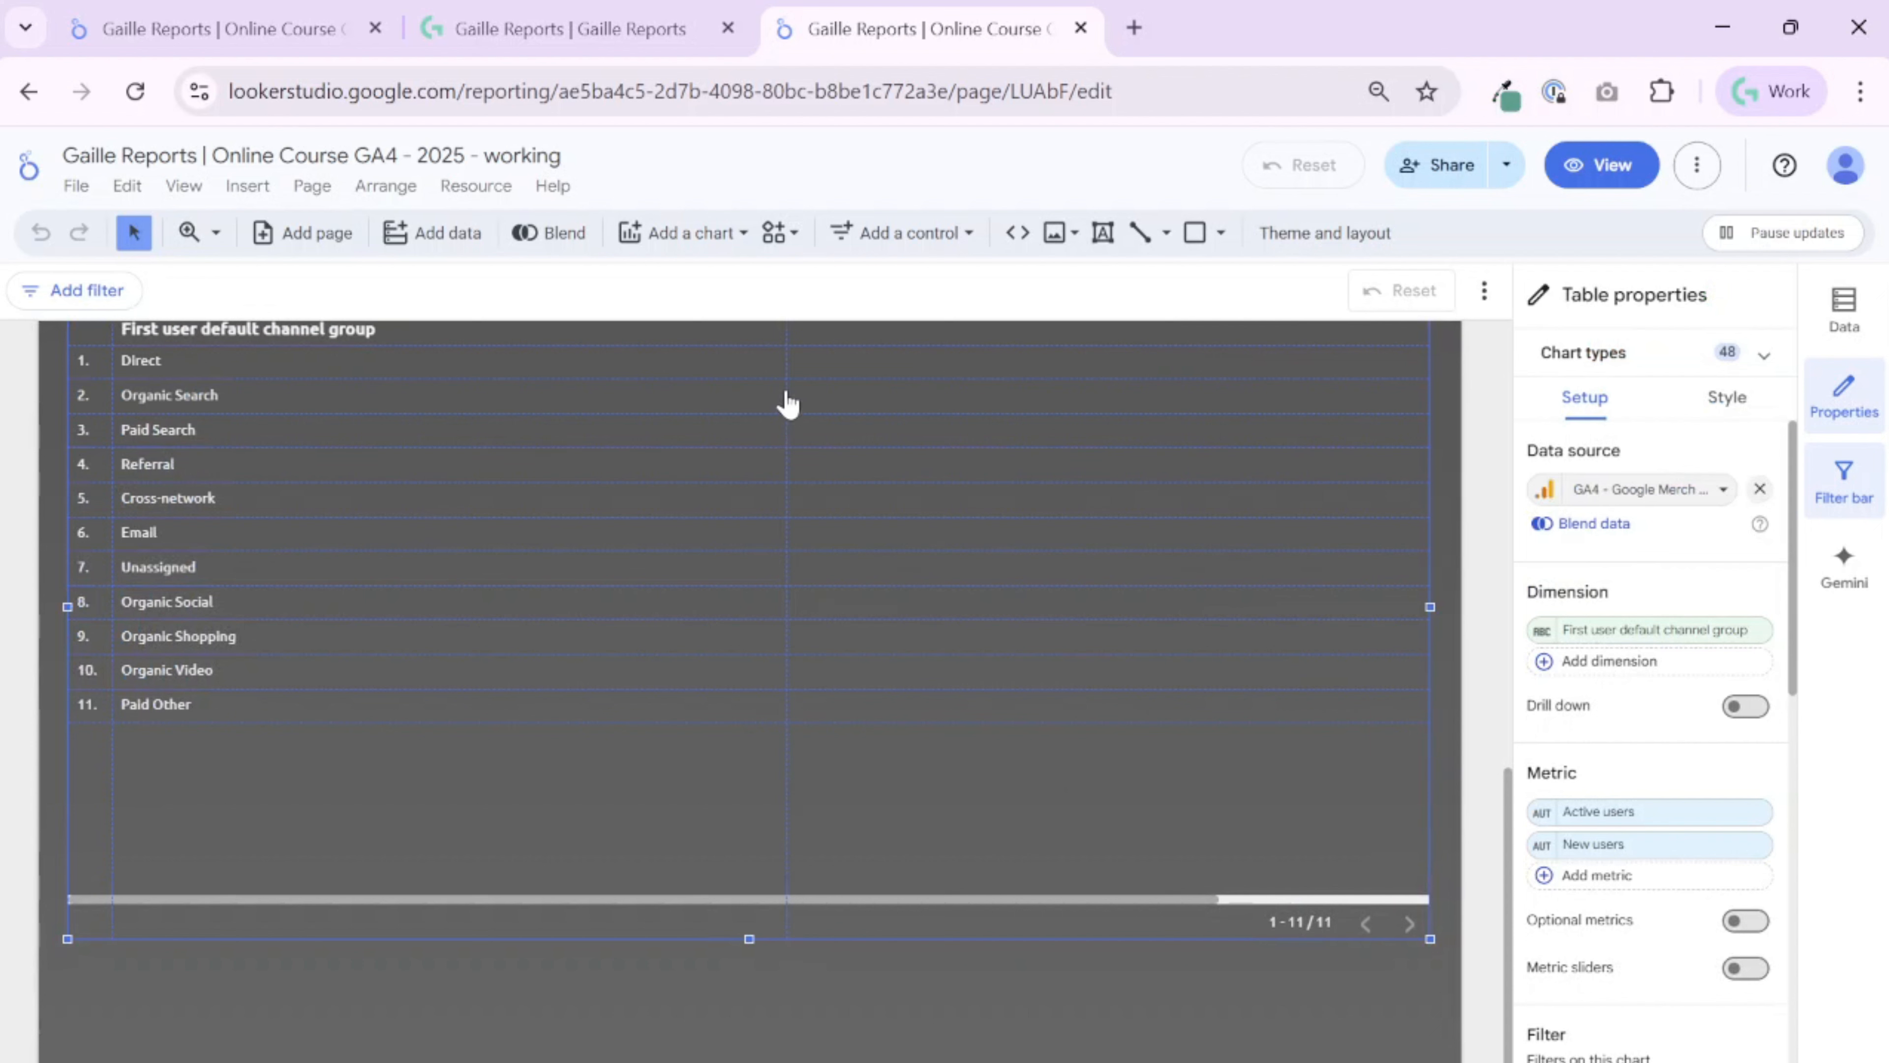
drag(787, 391, 661, 408)
Turn off horizontal scrolling for the KPIs by Channel table so all its columns fit the table's width
click(1732, 405)
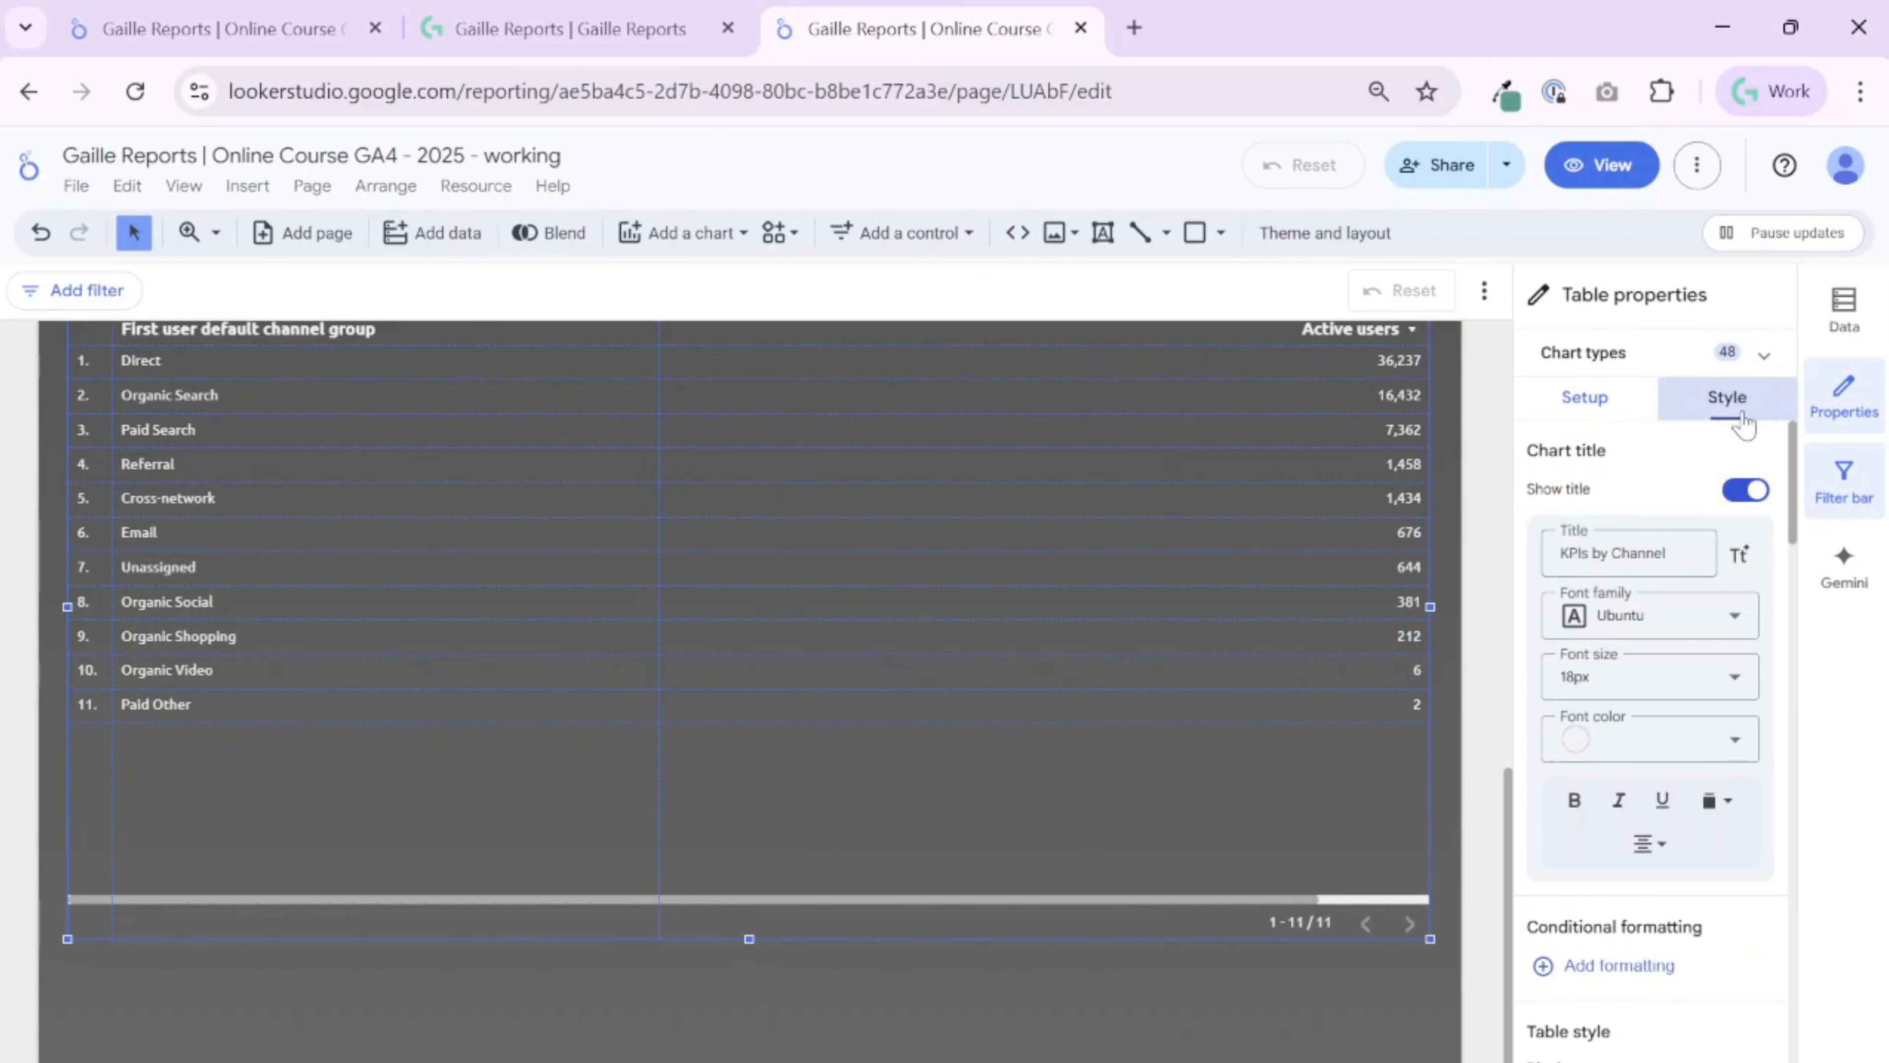
scroll(1712, 784, down, 5)
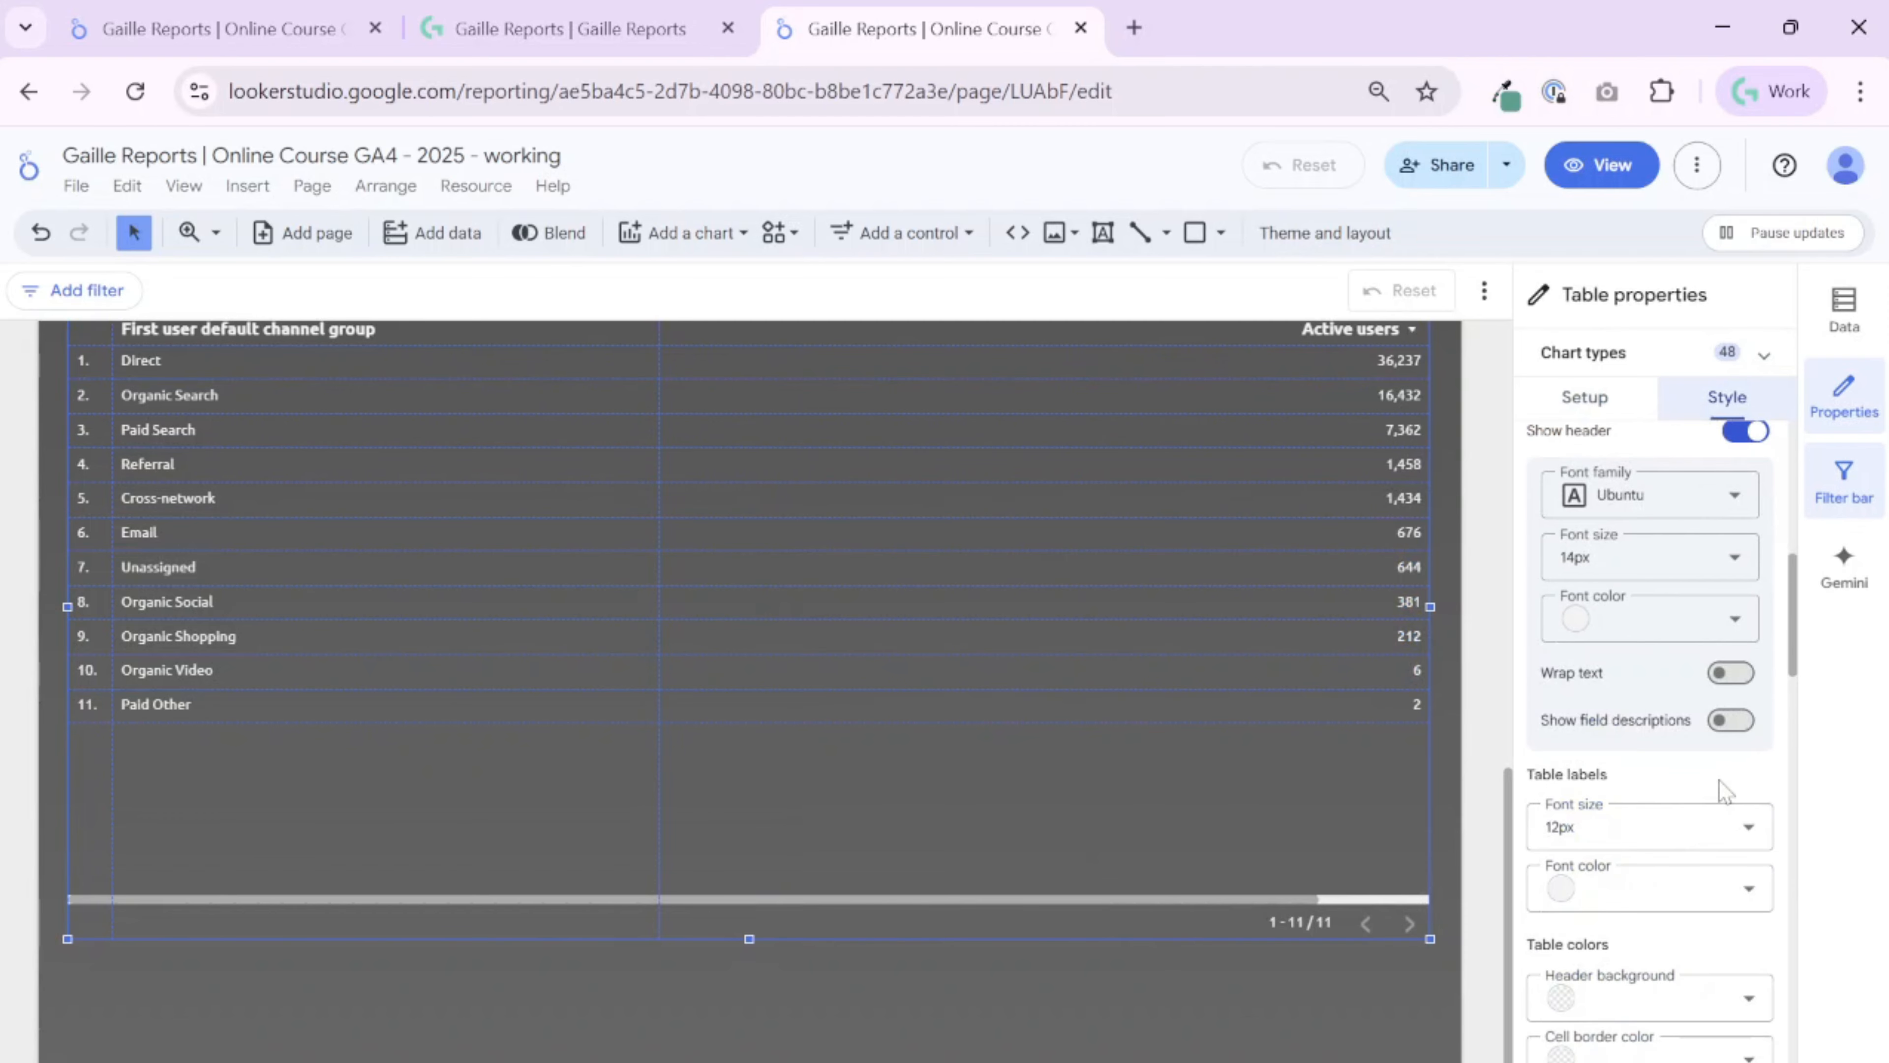
scroll(1724, 790, down, 5)
click(1745, 971)
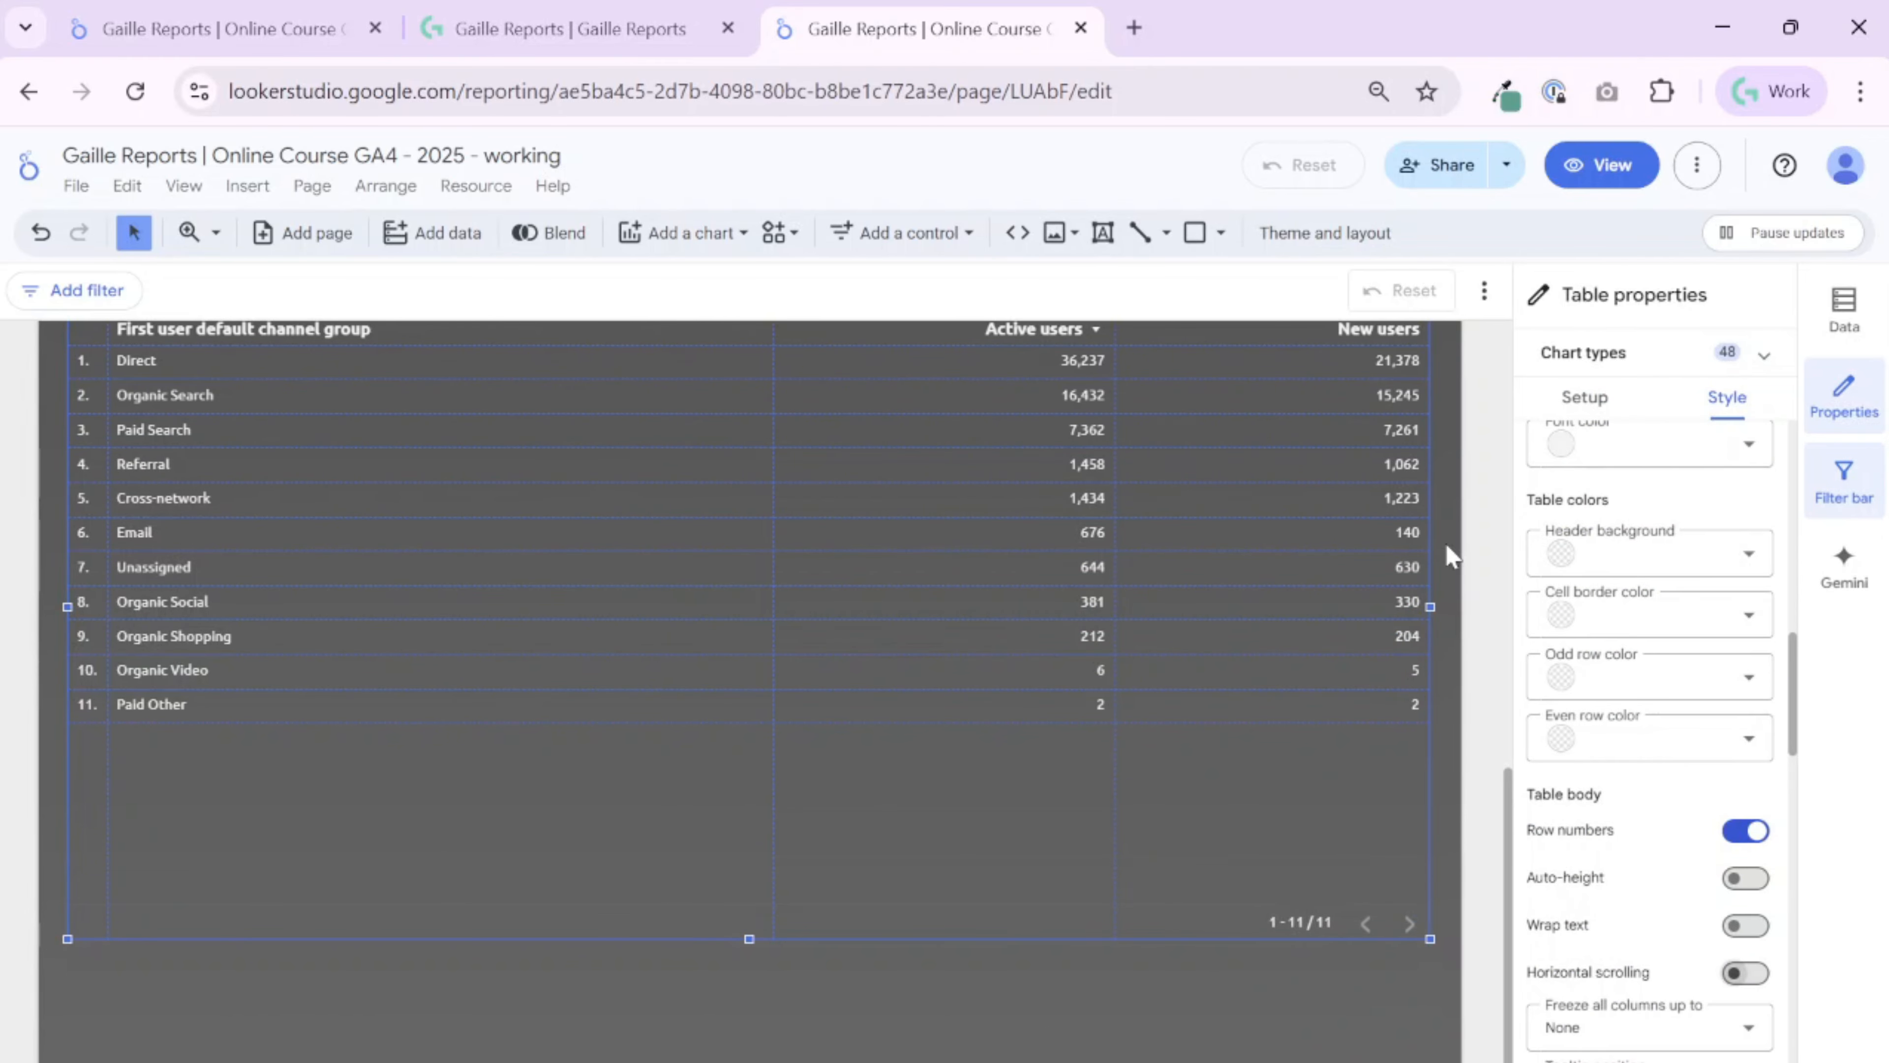
scroll(1446, 551, up, 4)
scroll(1462, 611, down, 2)
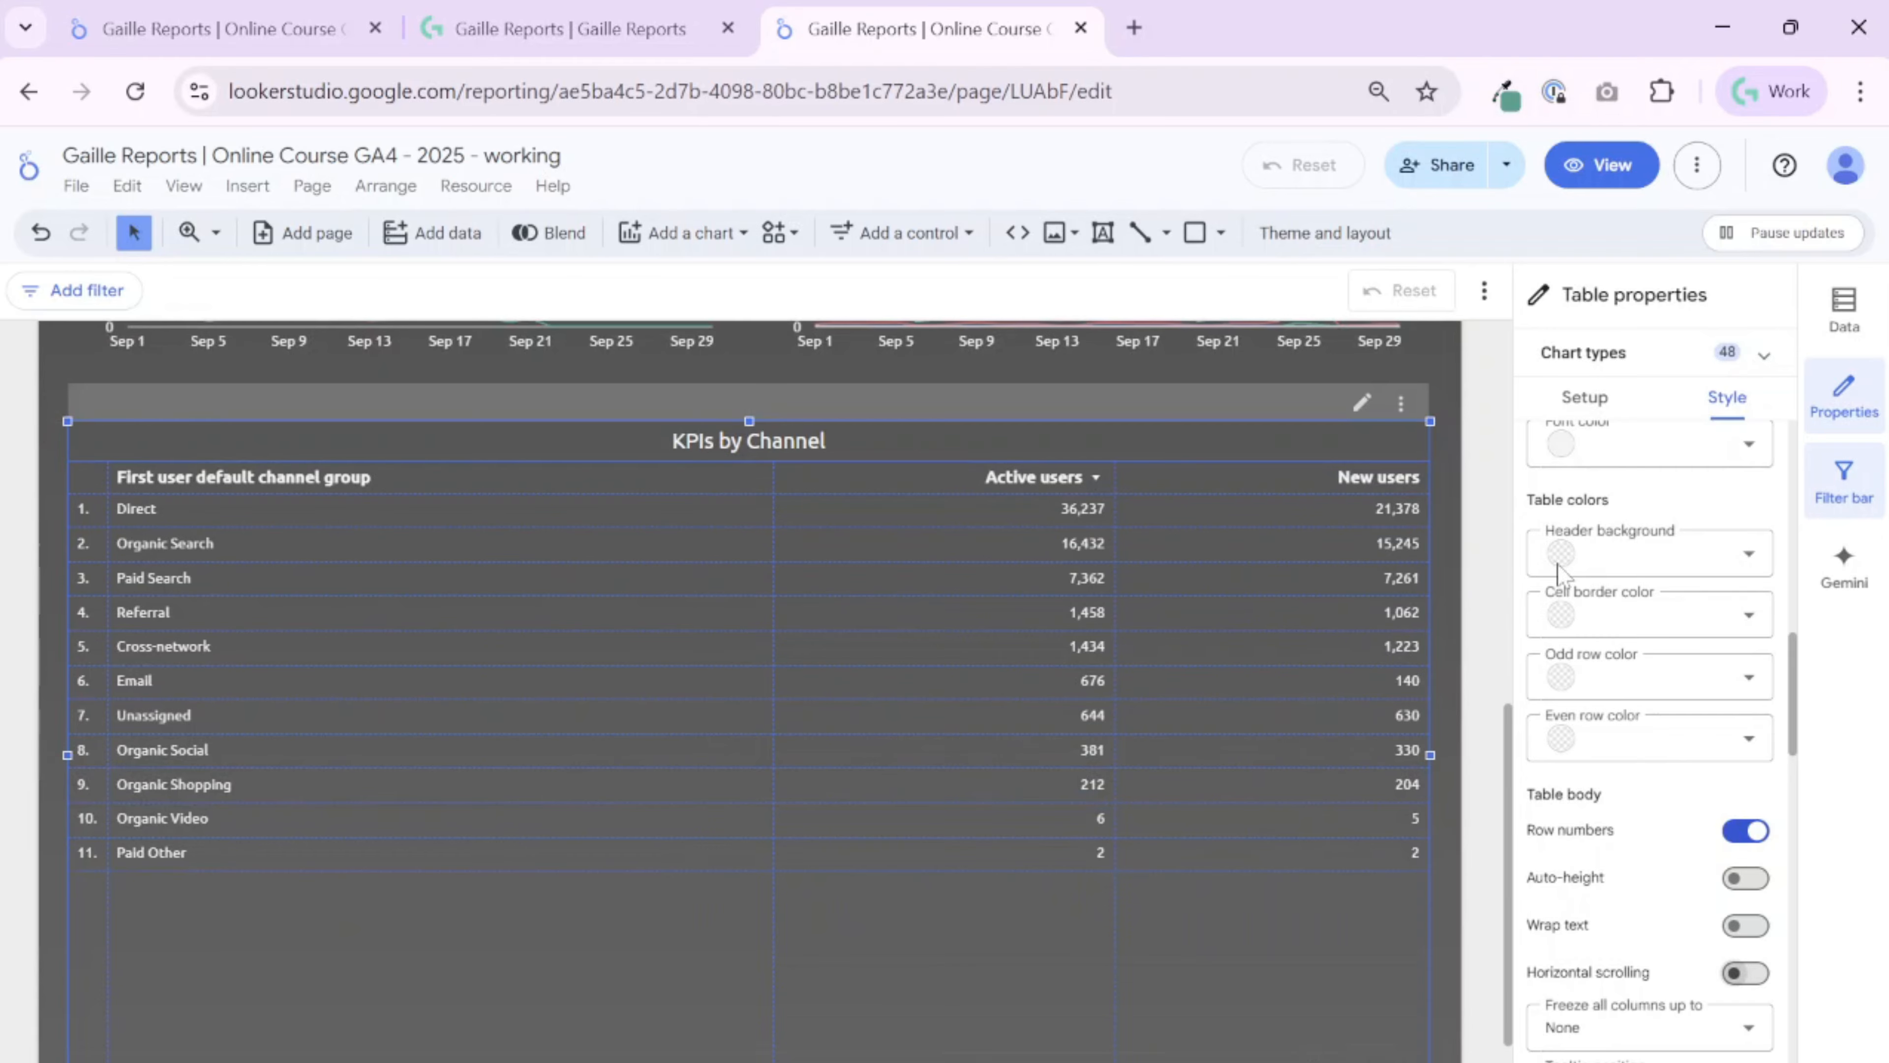
Add Average session duration and Conversions to the KPIs by Channel table's metrics, following the KPI card order
click(1582, 398)
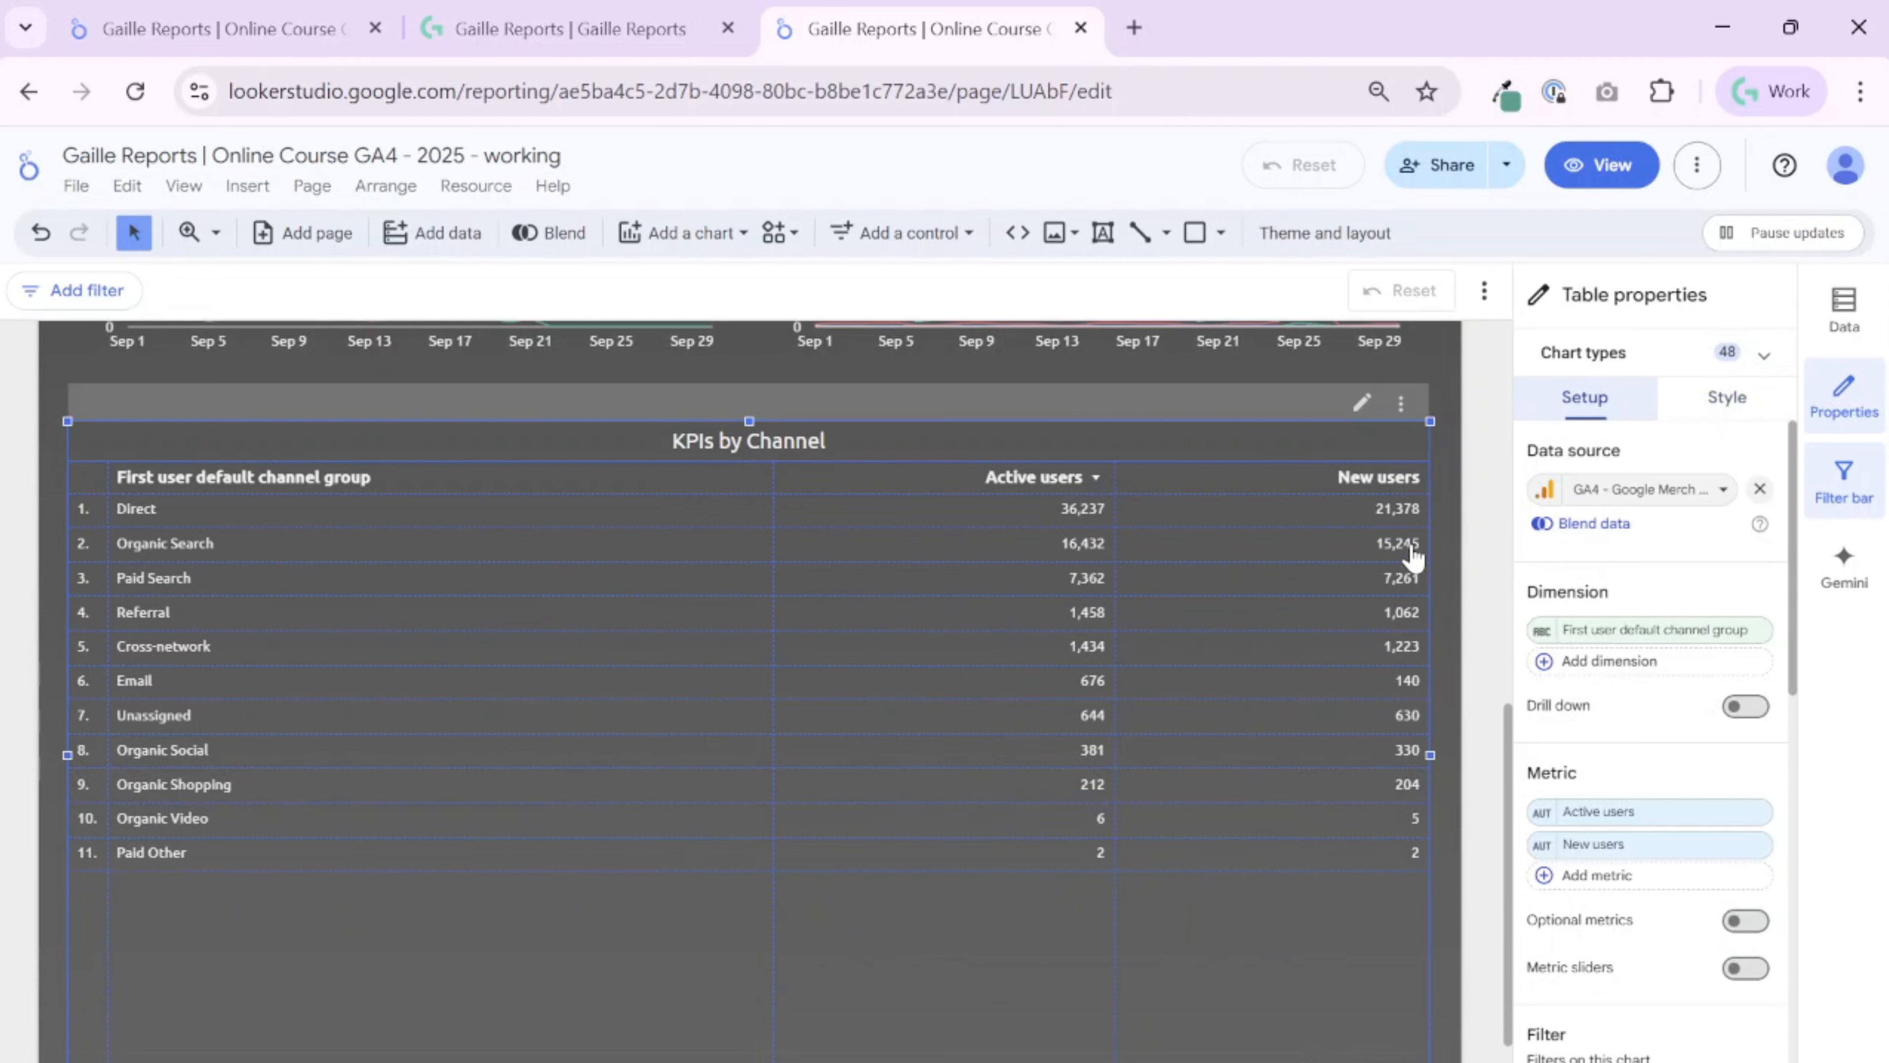
scroll(1476, 502, up, 10)
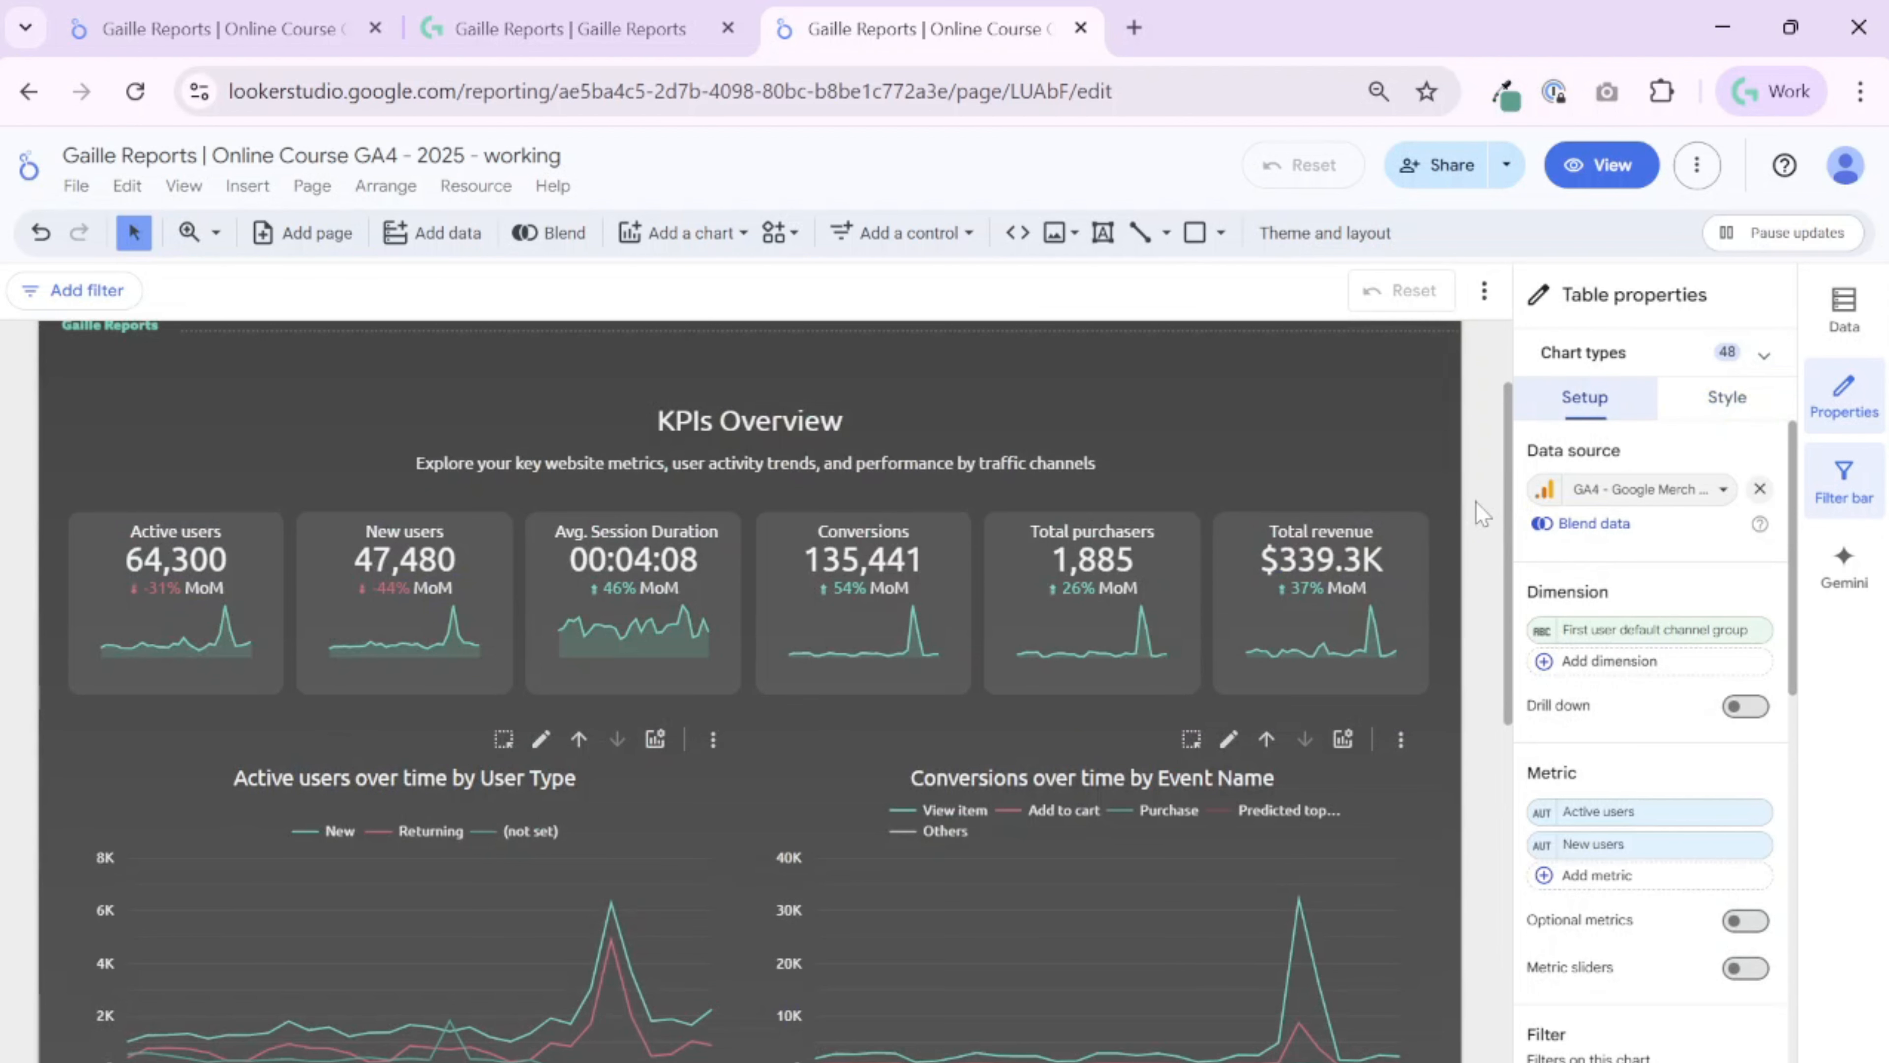
click(1648, 878)
text(avg)
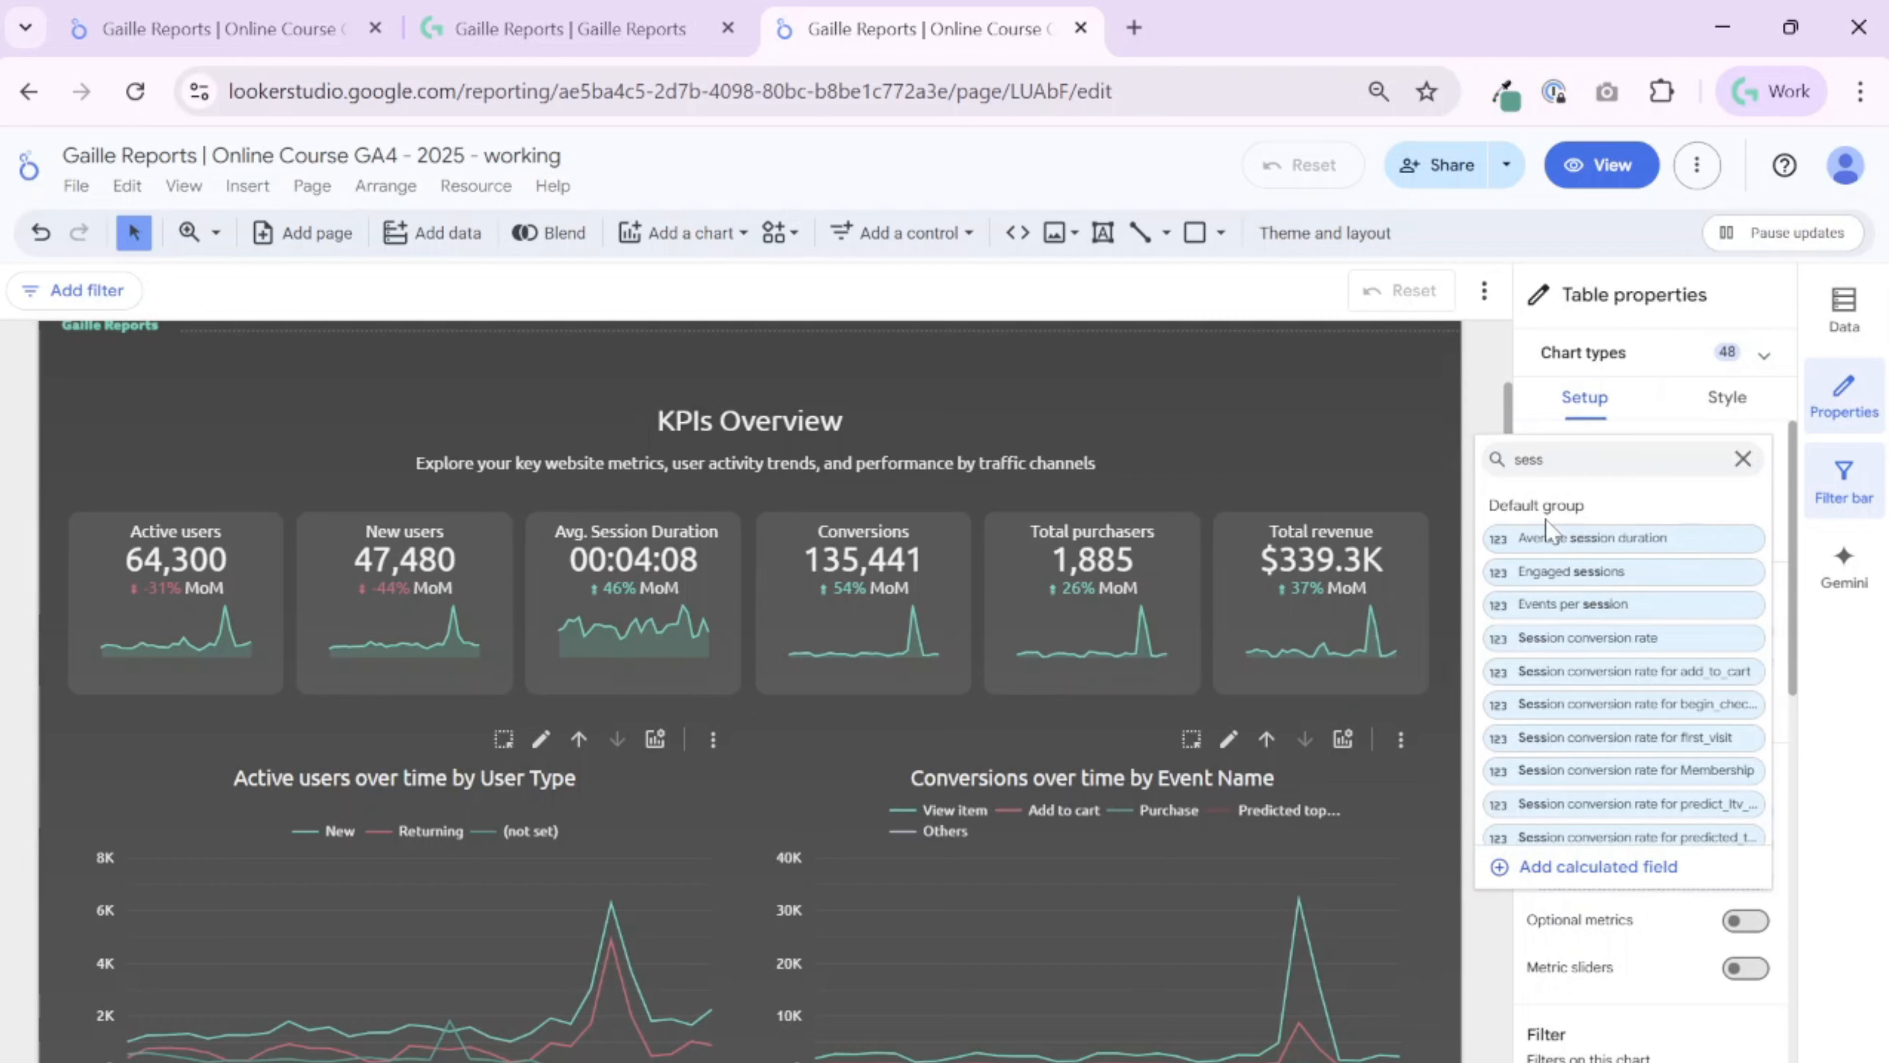
click(1549, 537)
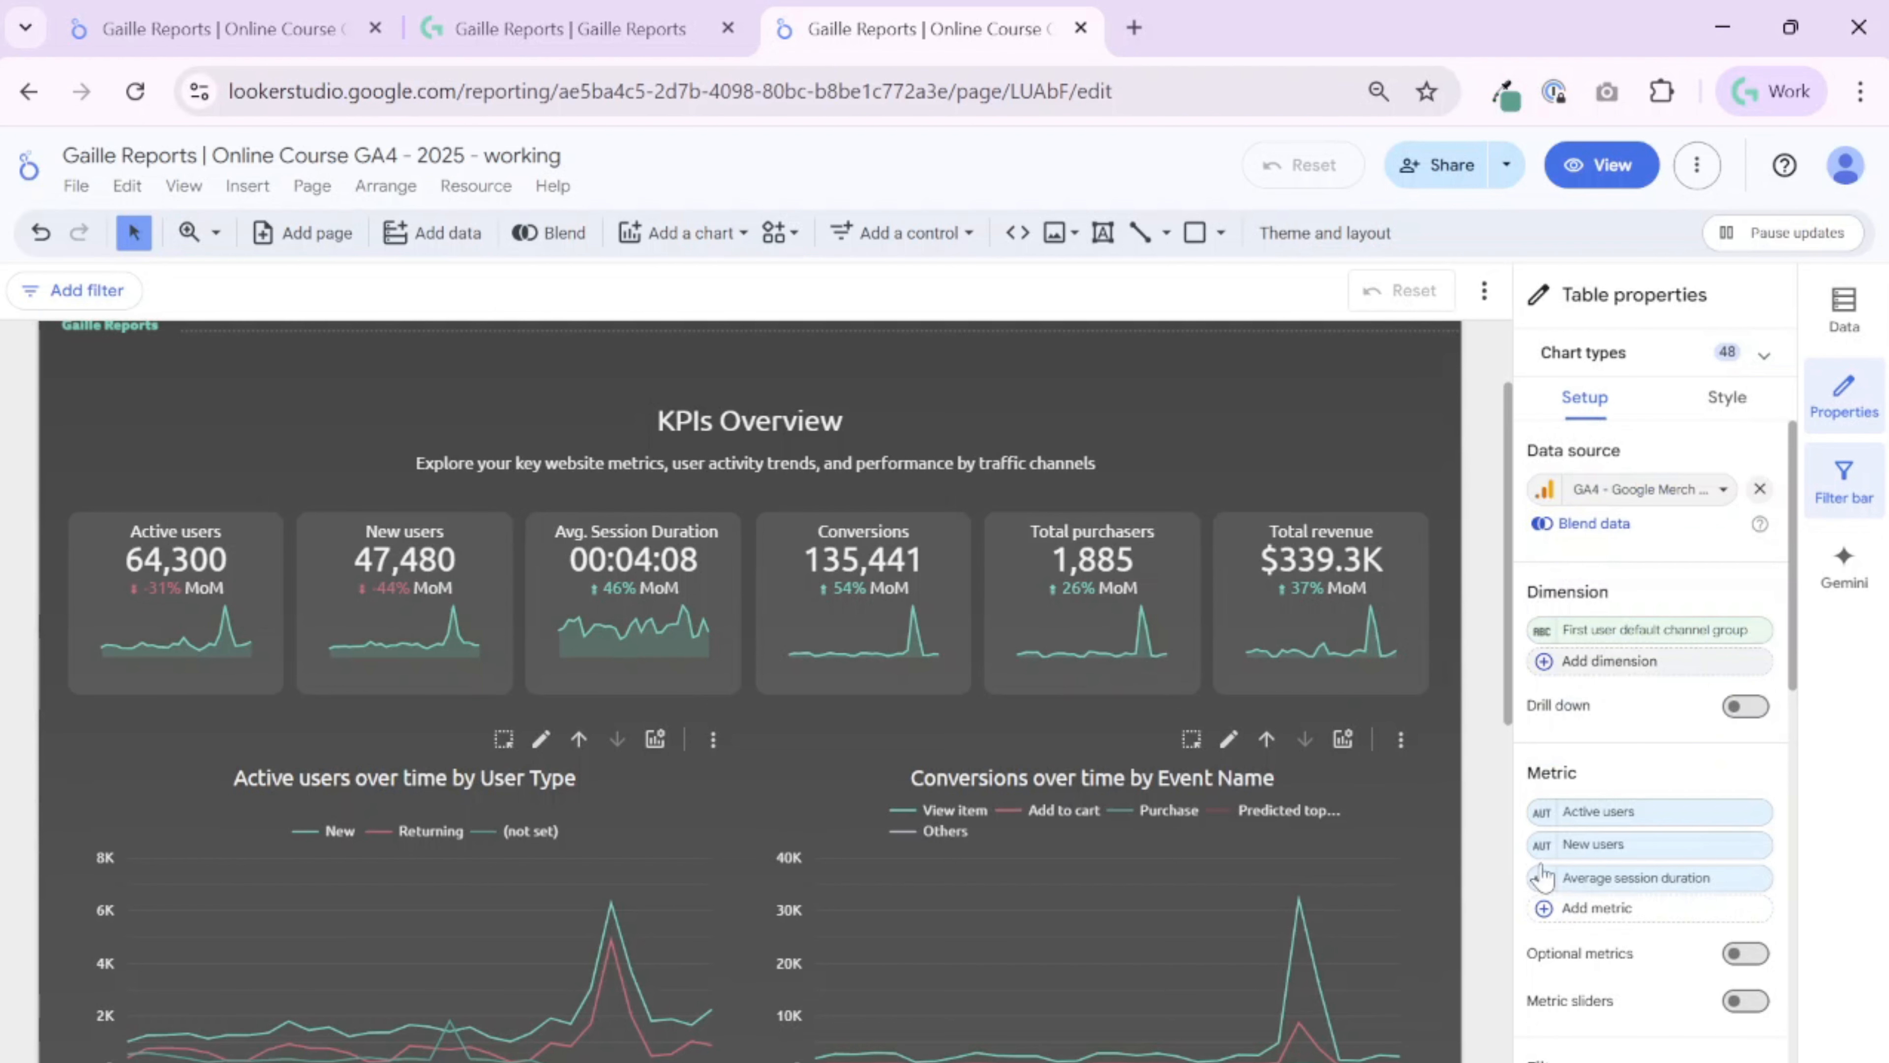
click(1634, 909)
text(conve)
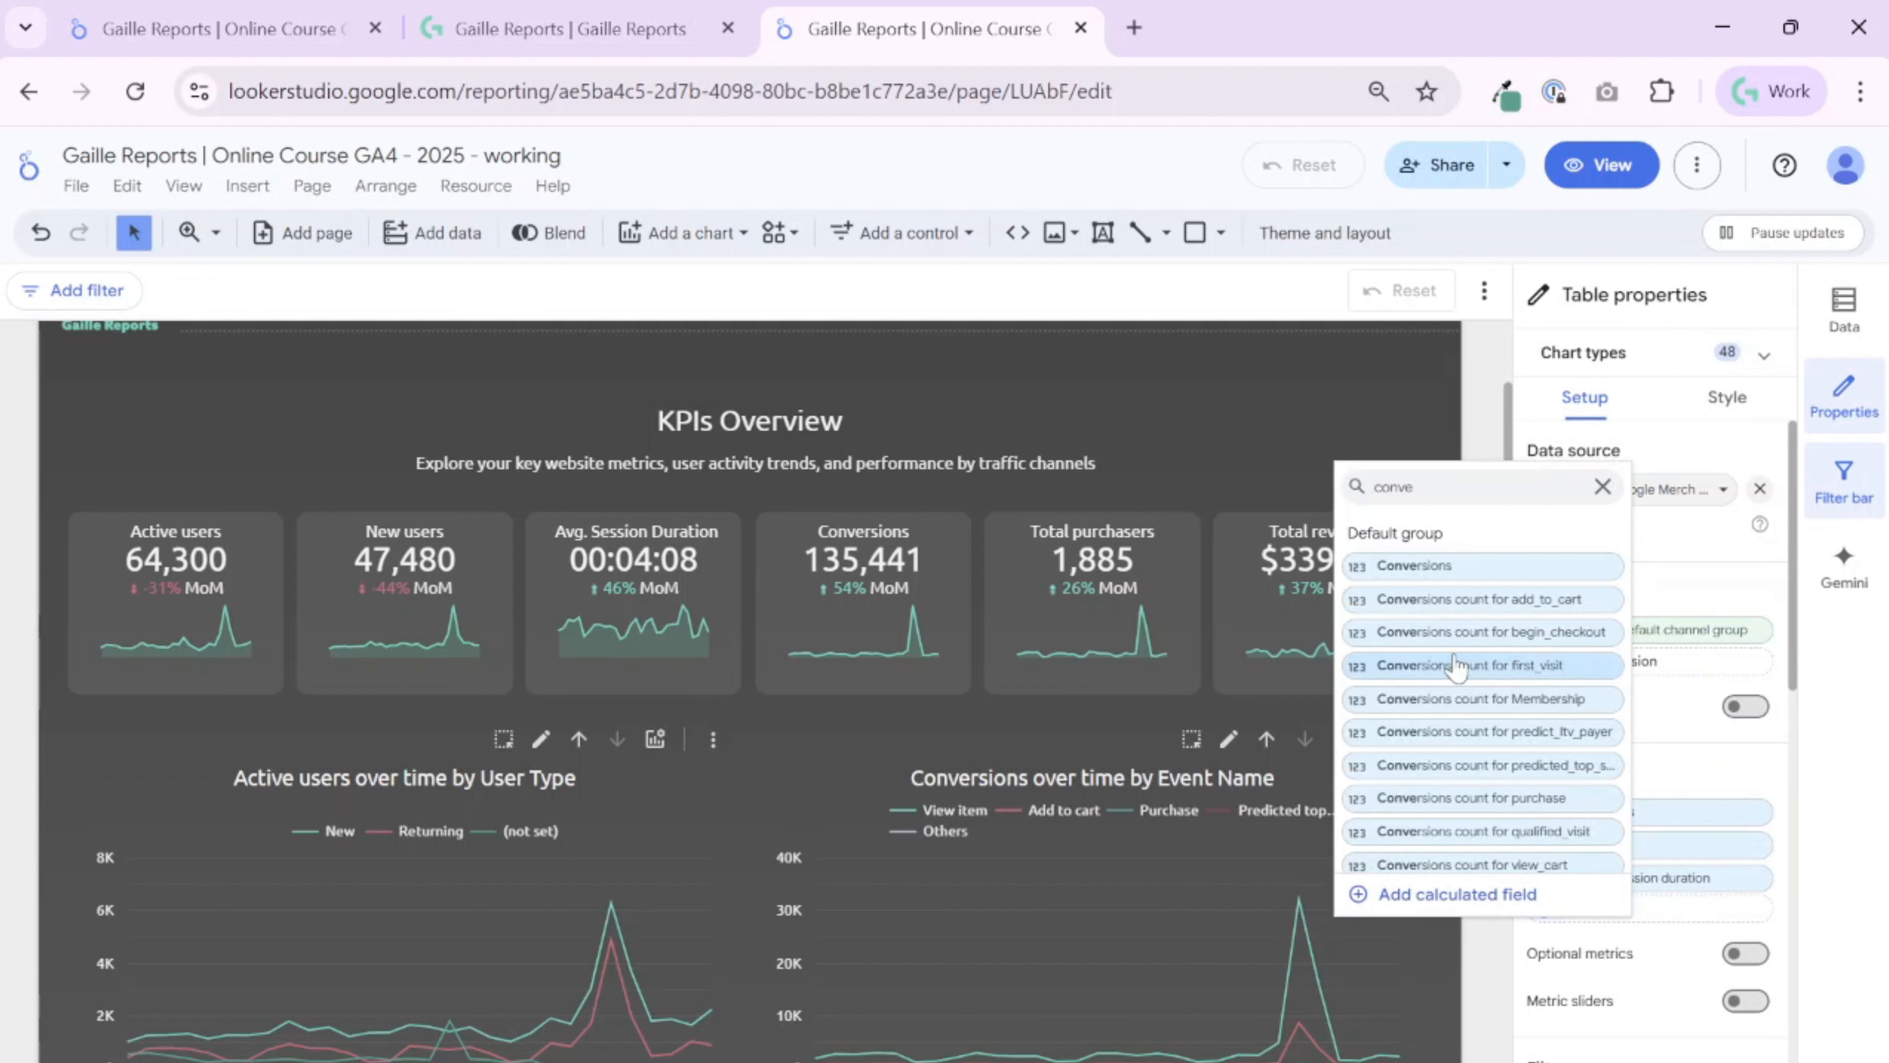
click(1417, 579)
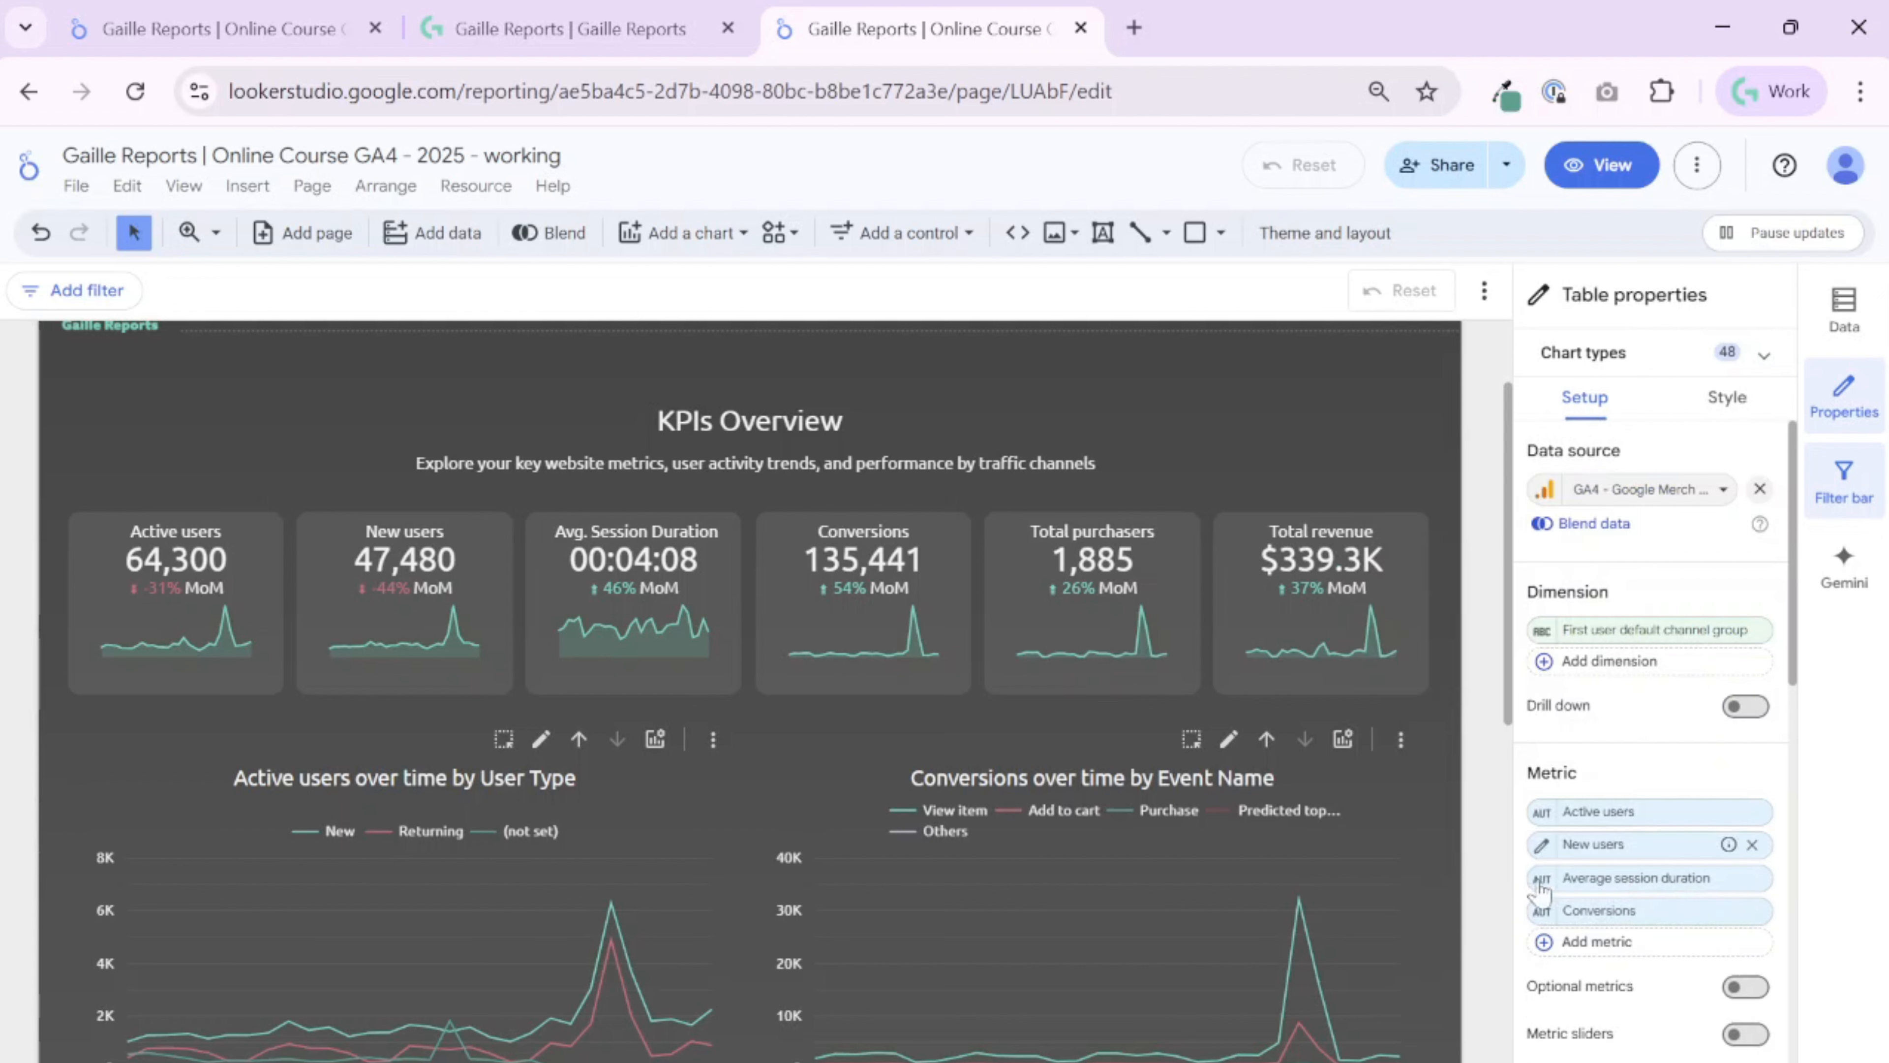
Add Total purchasers and Total revenue to the KPIs by Channel table's metrics
click(1644, 955)
text(total)
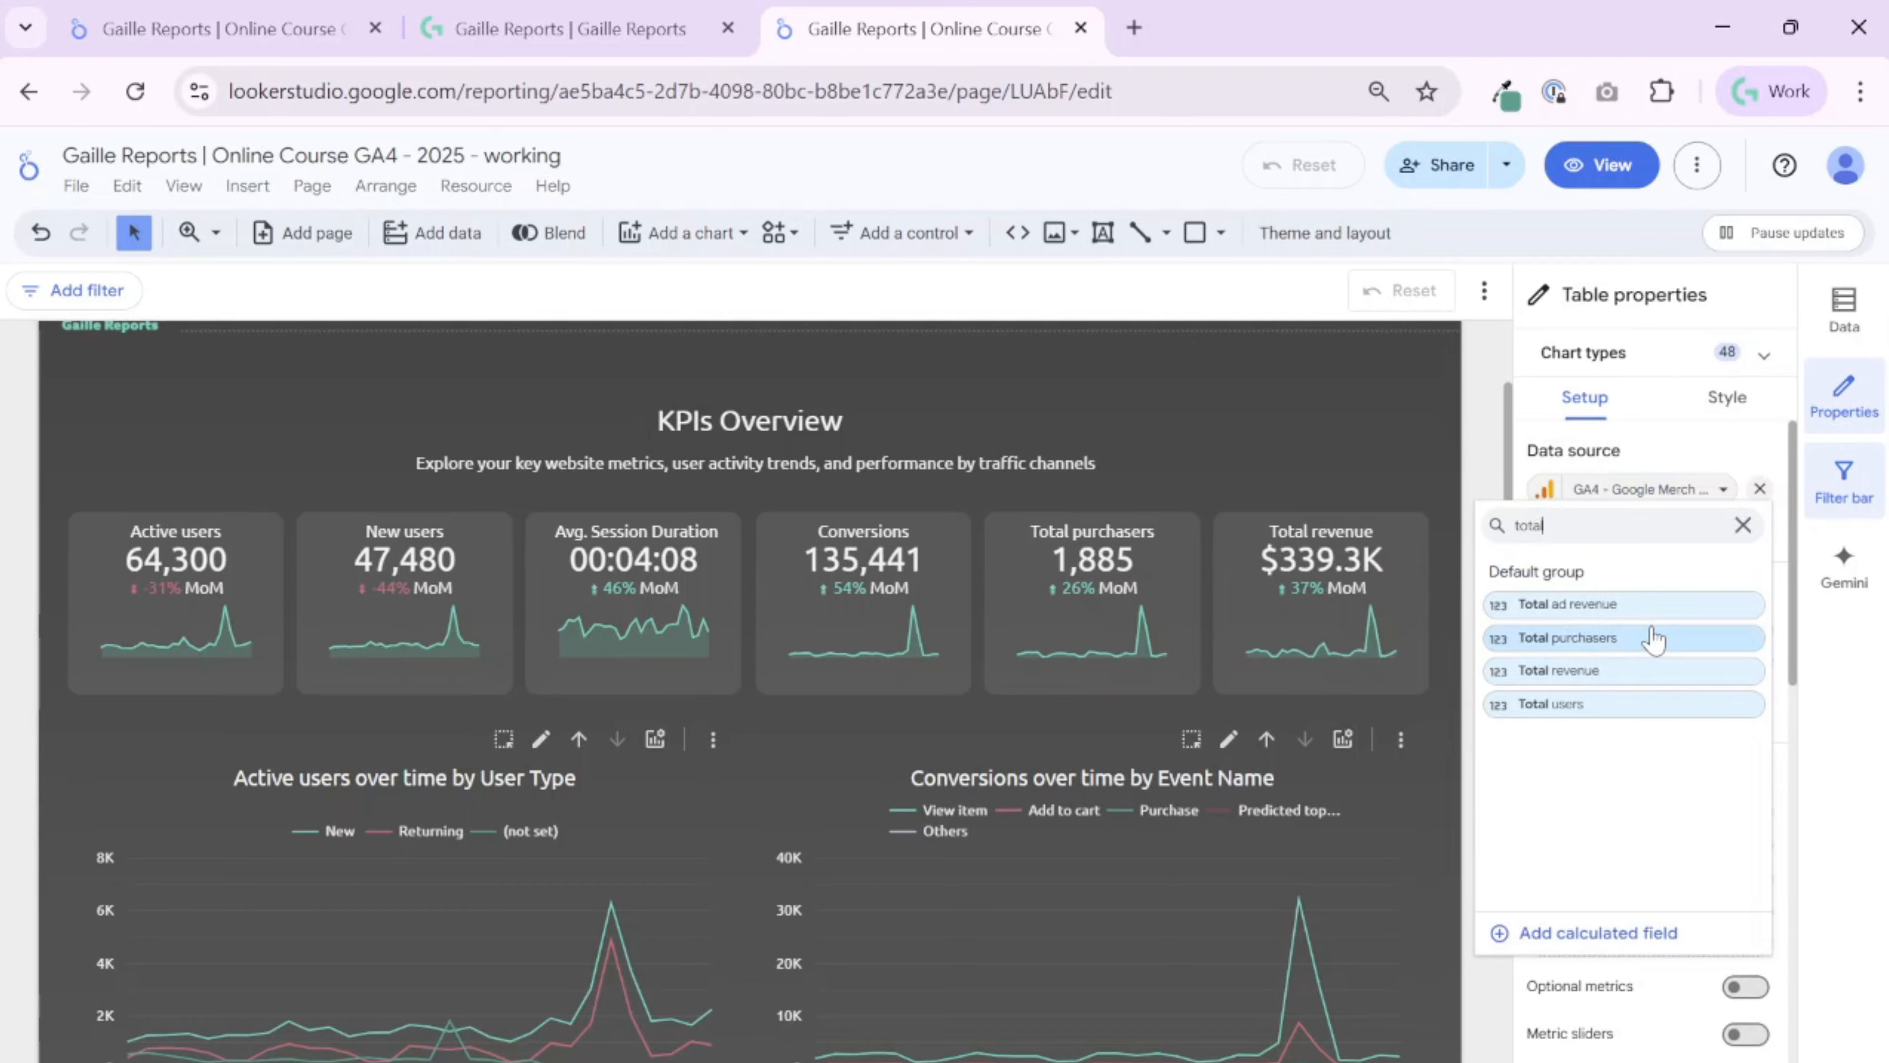
click(1640, 639)
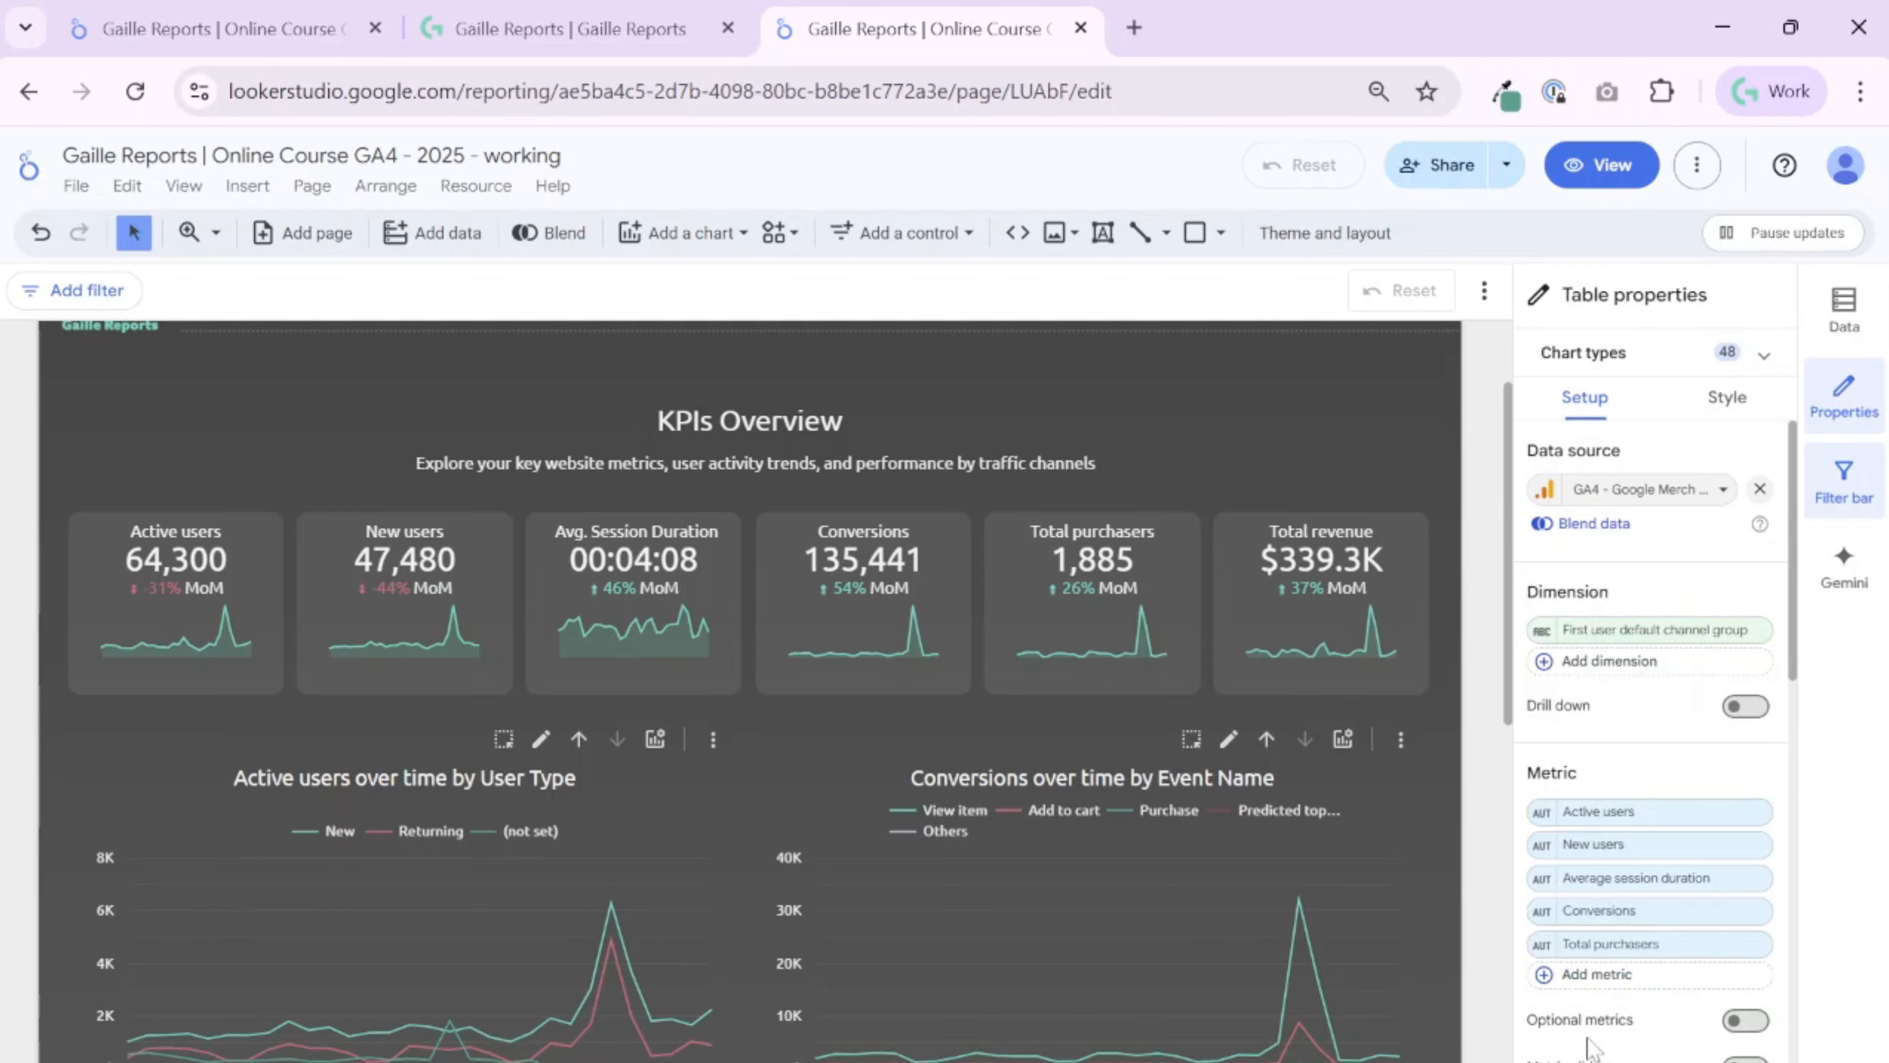
click(1664, 986)
text(total)
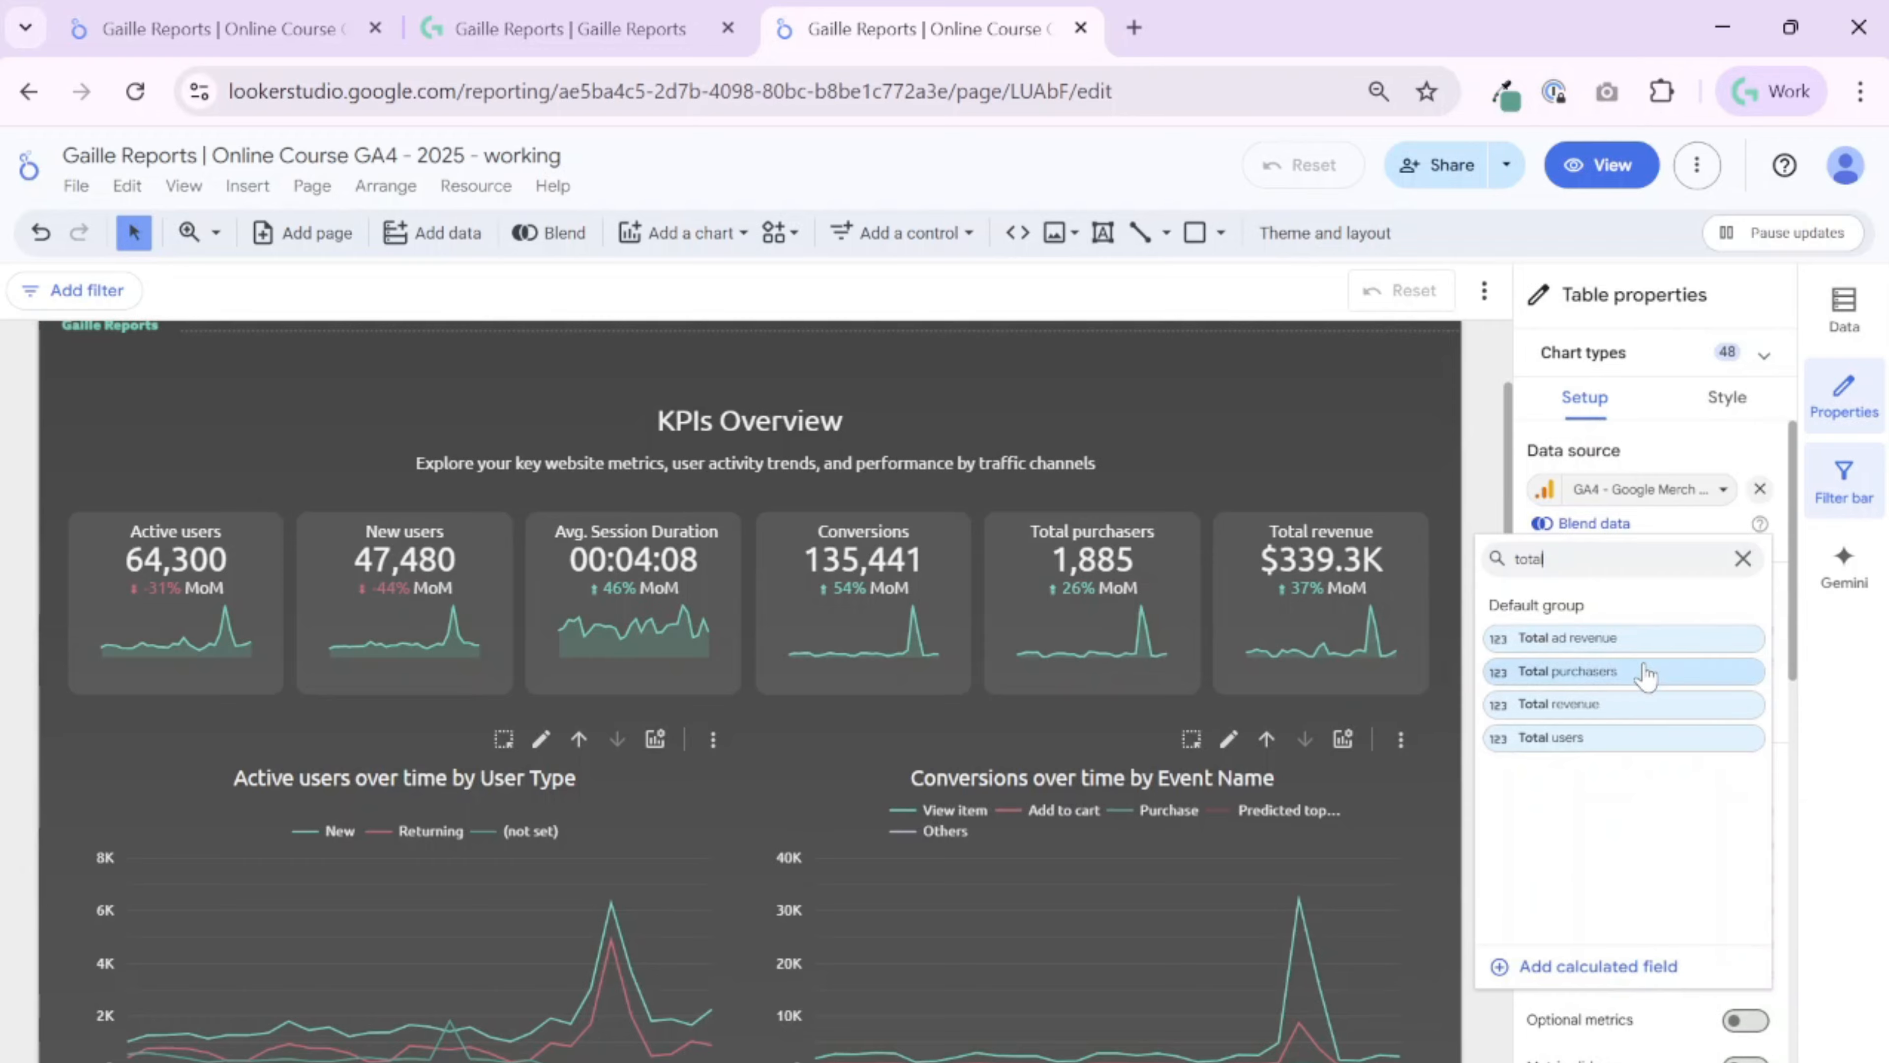
click(1636, 704)
Add ARPU as the last metric of the KPIs by Channel table and check the table's columns
scroll(1592, 819, down, 4)
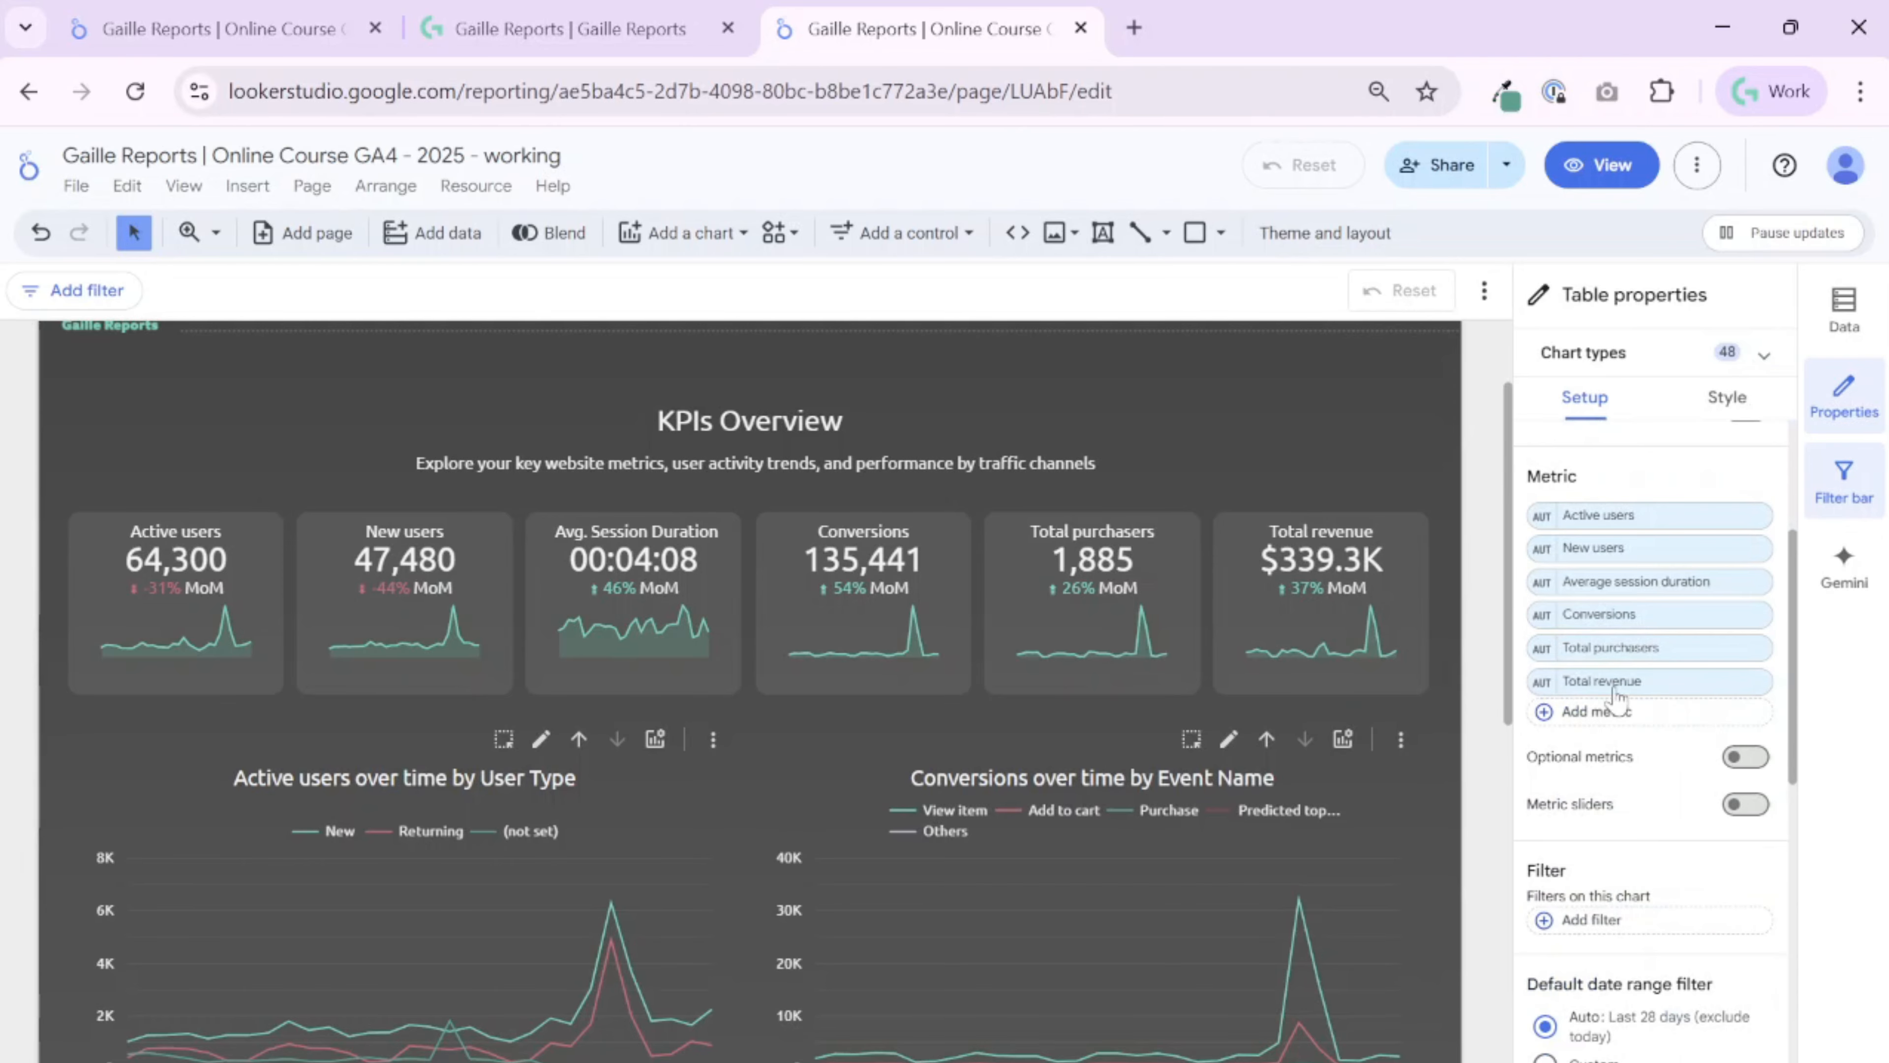
click(1610, 712)
text(ar)
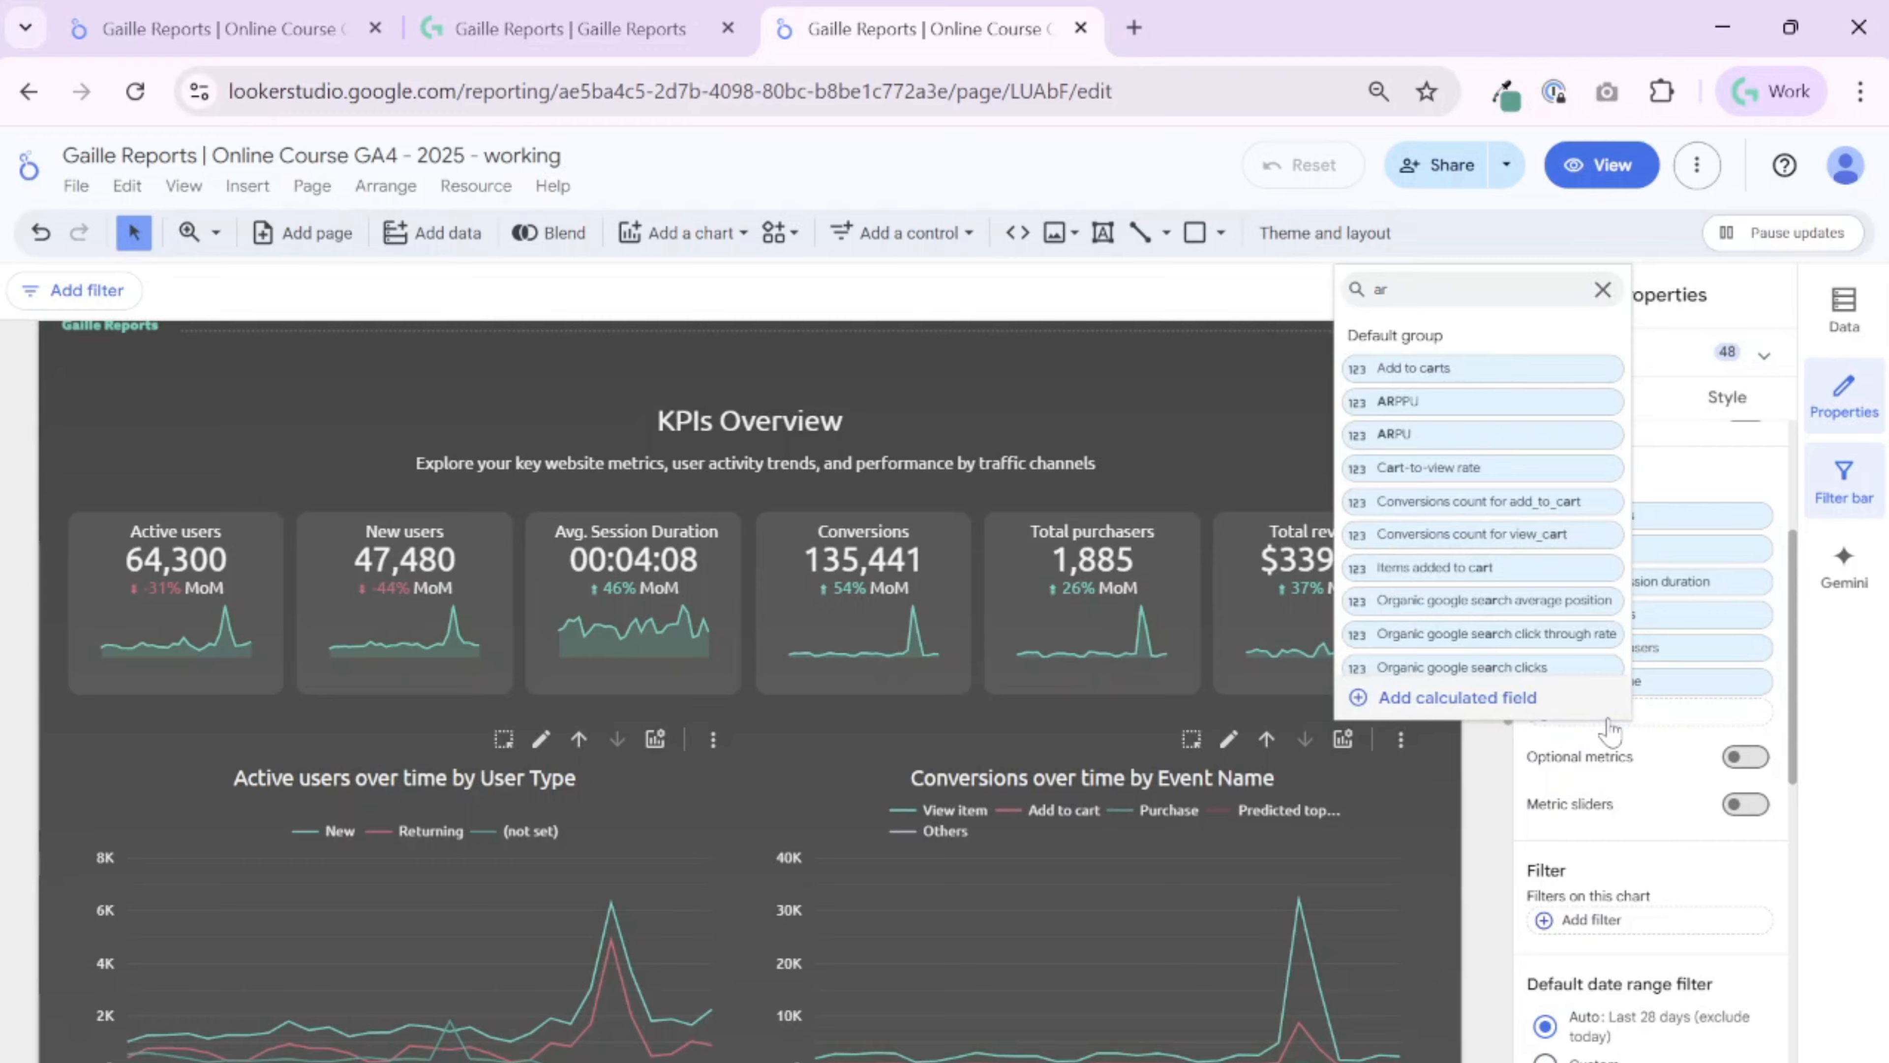
text(p)
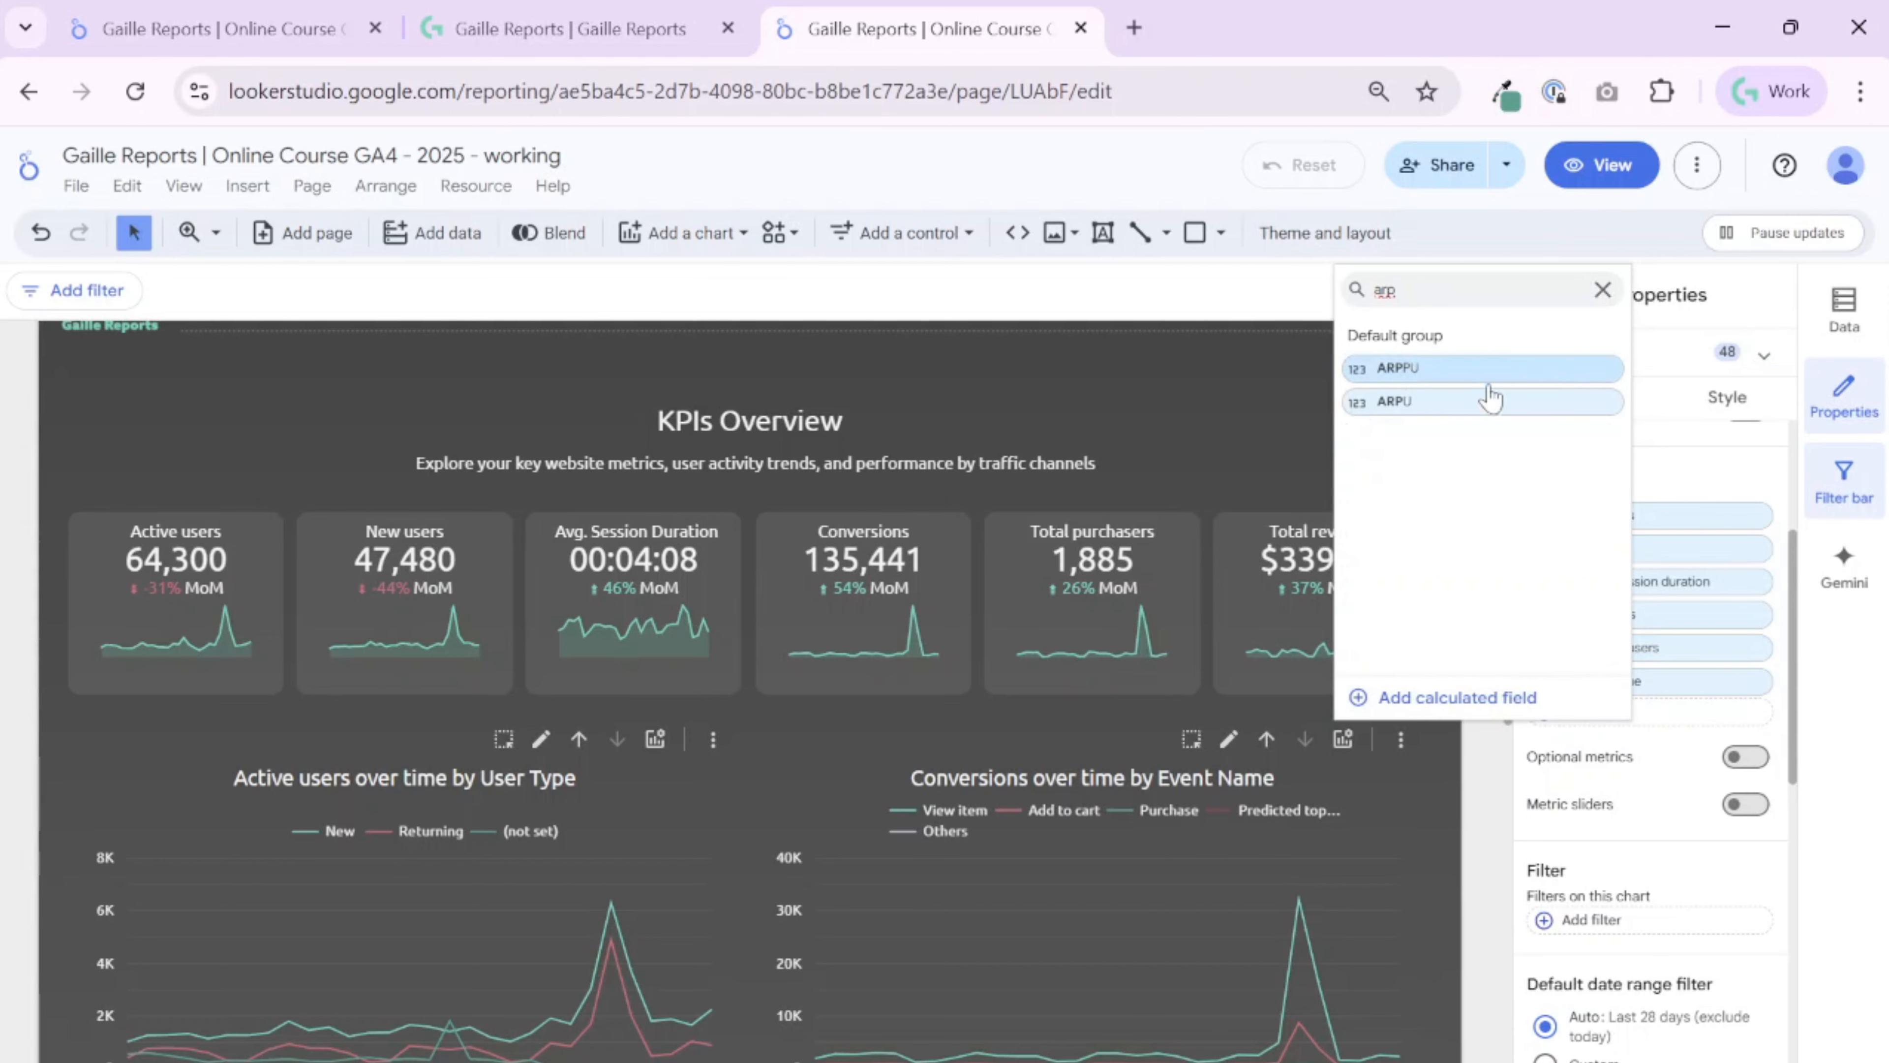
click(1455, 403)
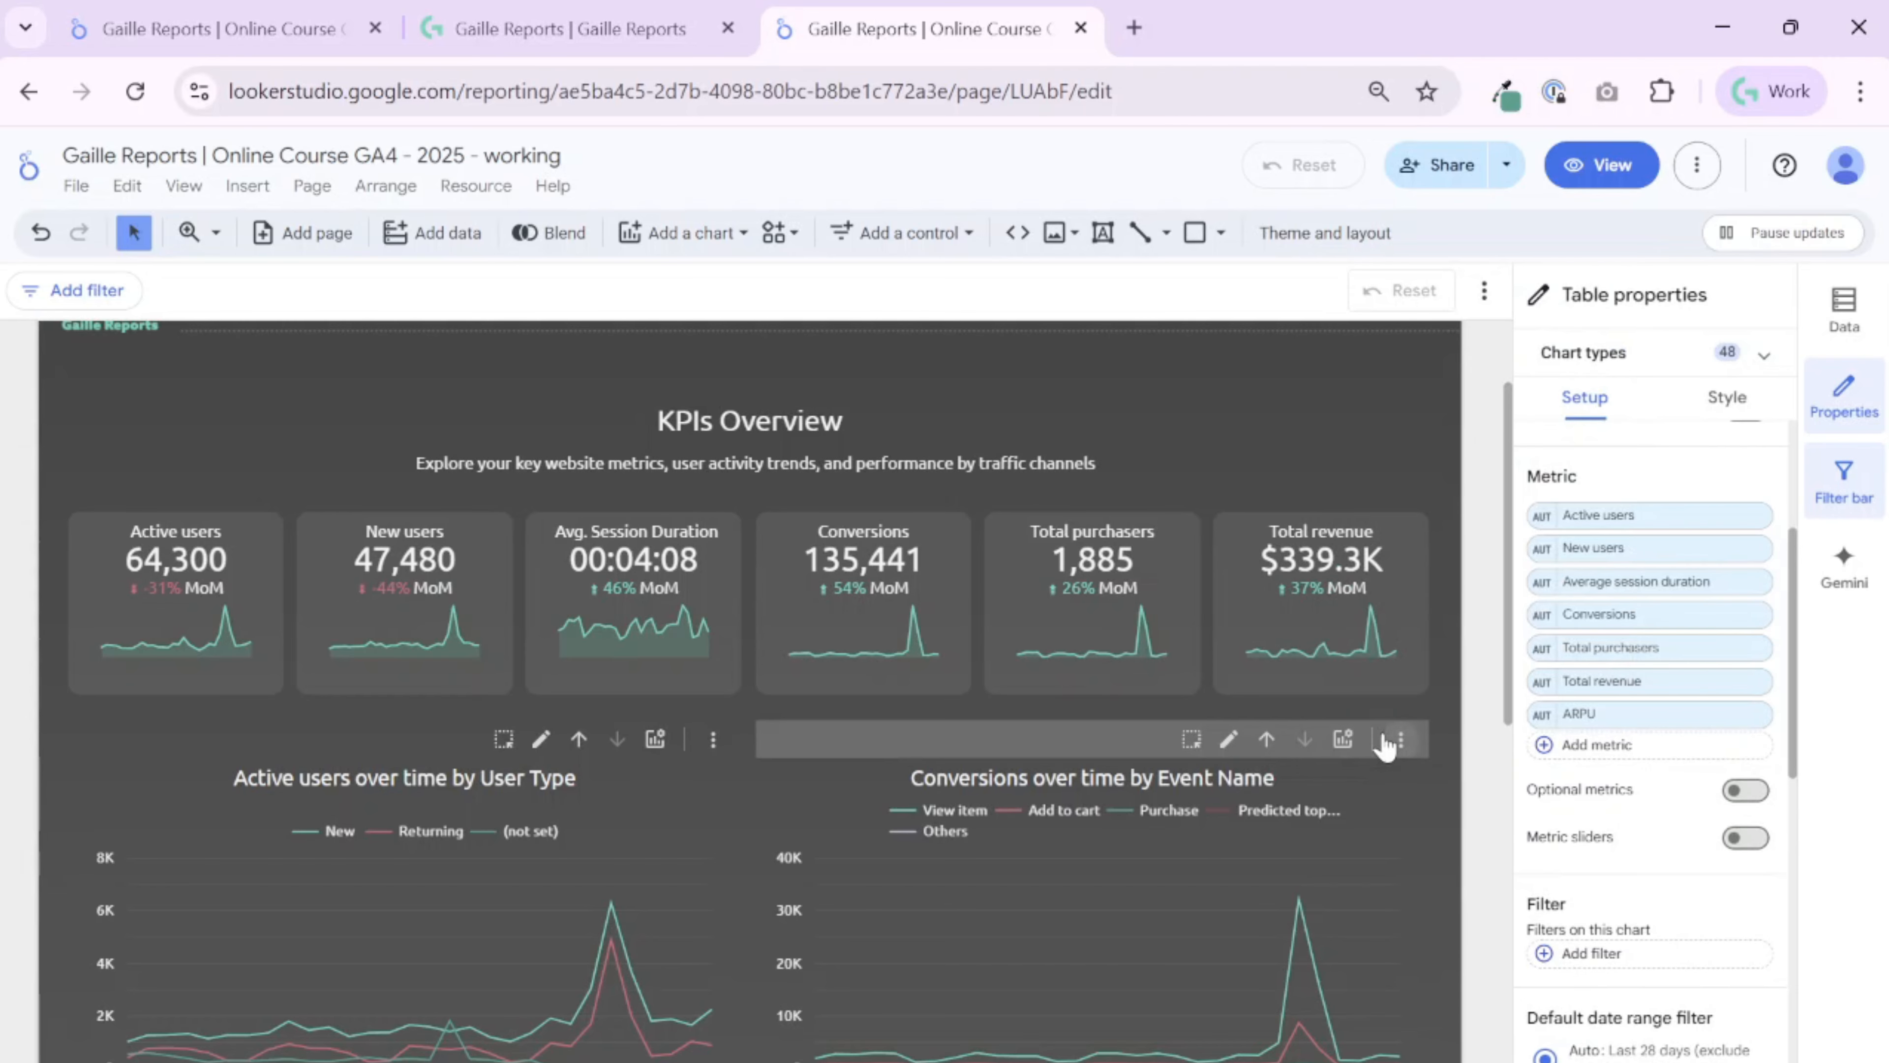
scroll(1395, 744, down, 6)
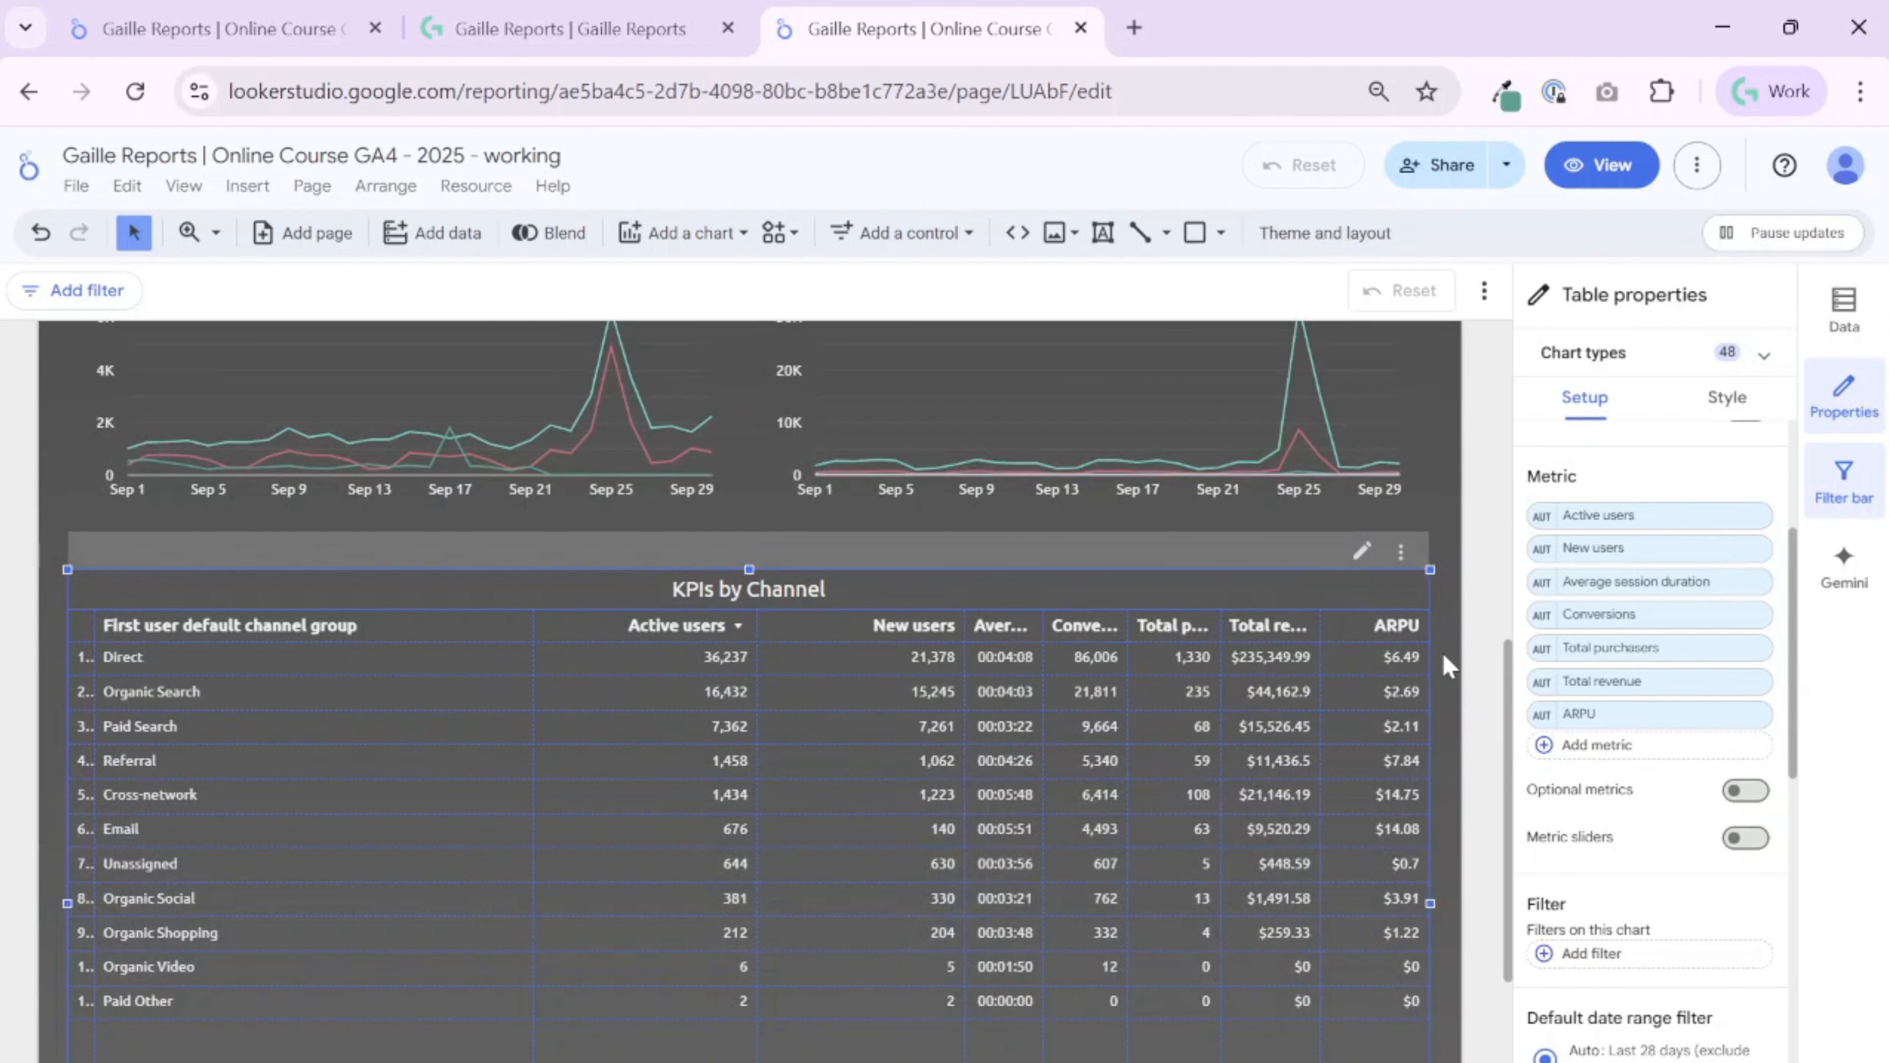
Resize the KPIs by Channel table's columns to fit their data
scroll(1441, 674, down, 4)
scroll(1433, 692, up, 4)
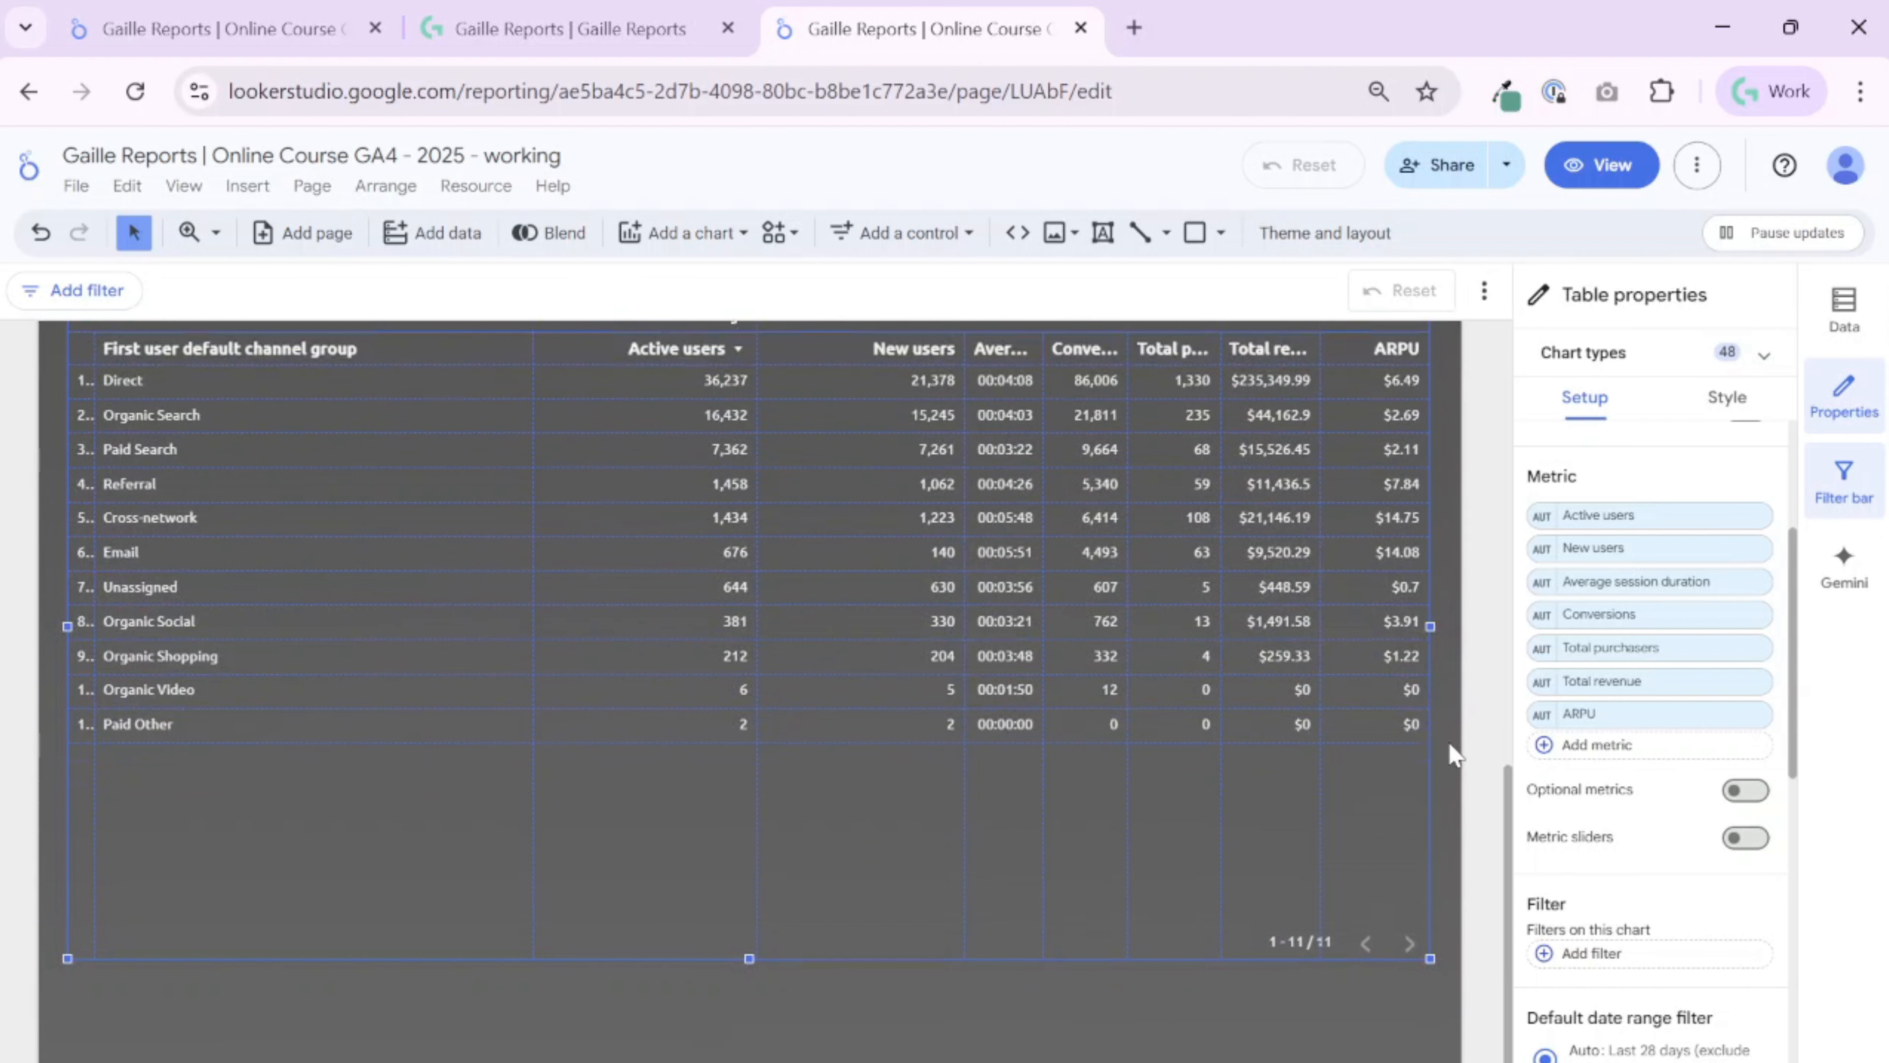
scroll(1454, 754, down, 2)
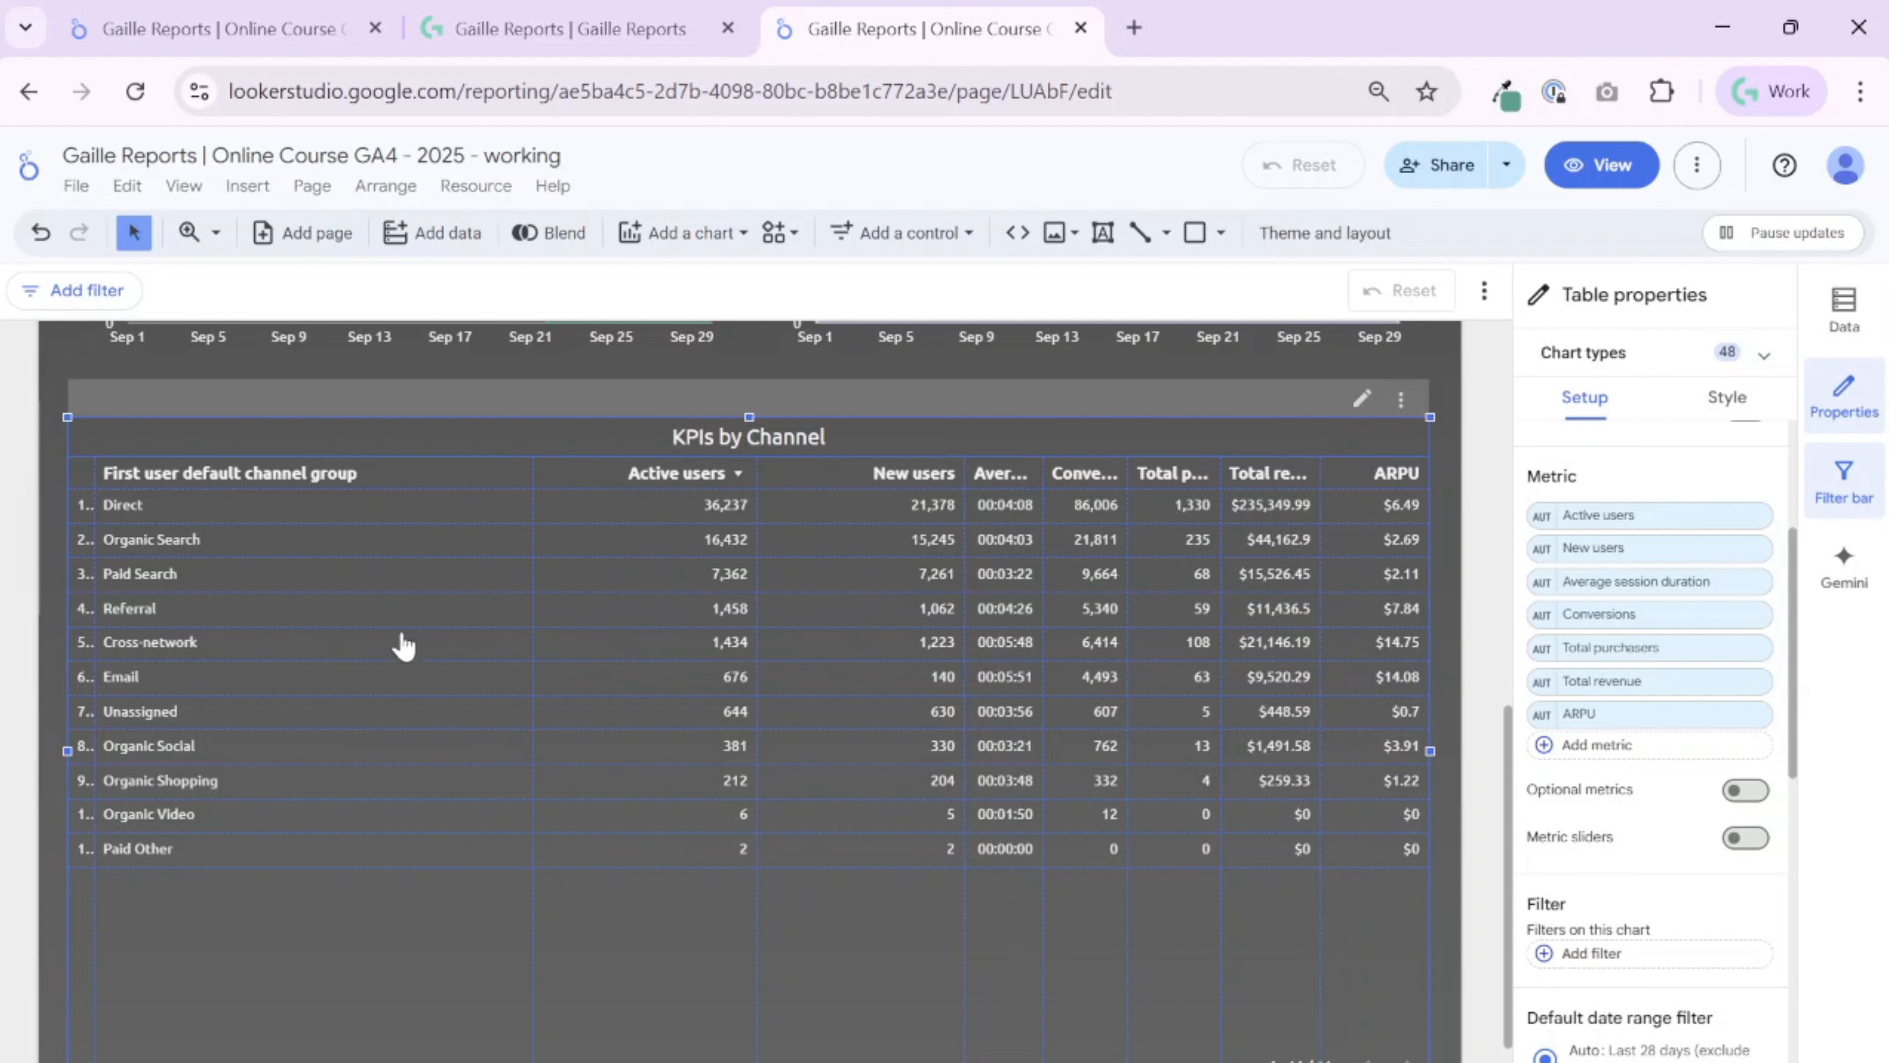
right_click(601, 524)
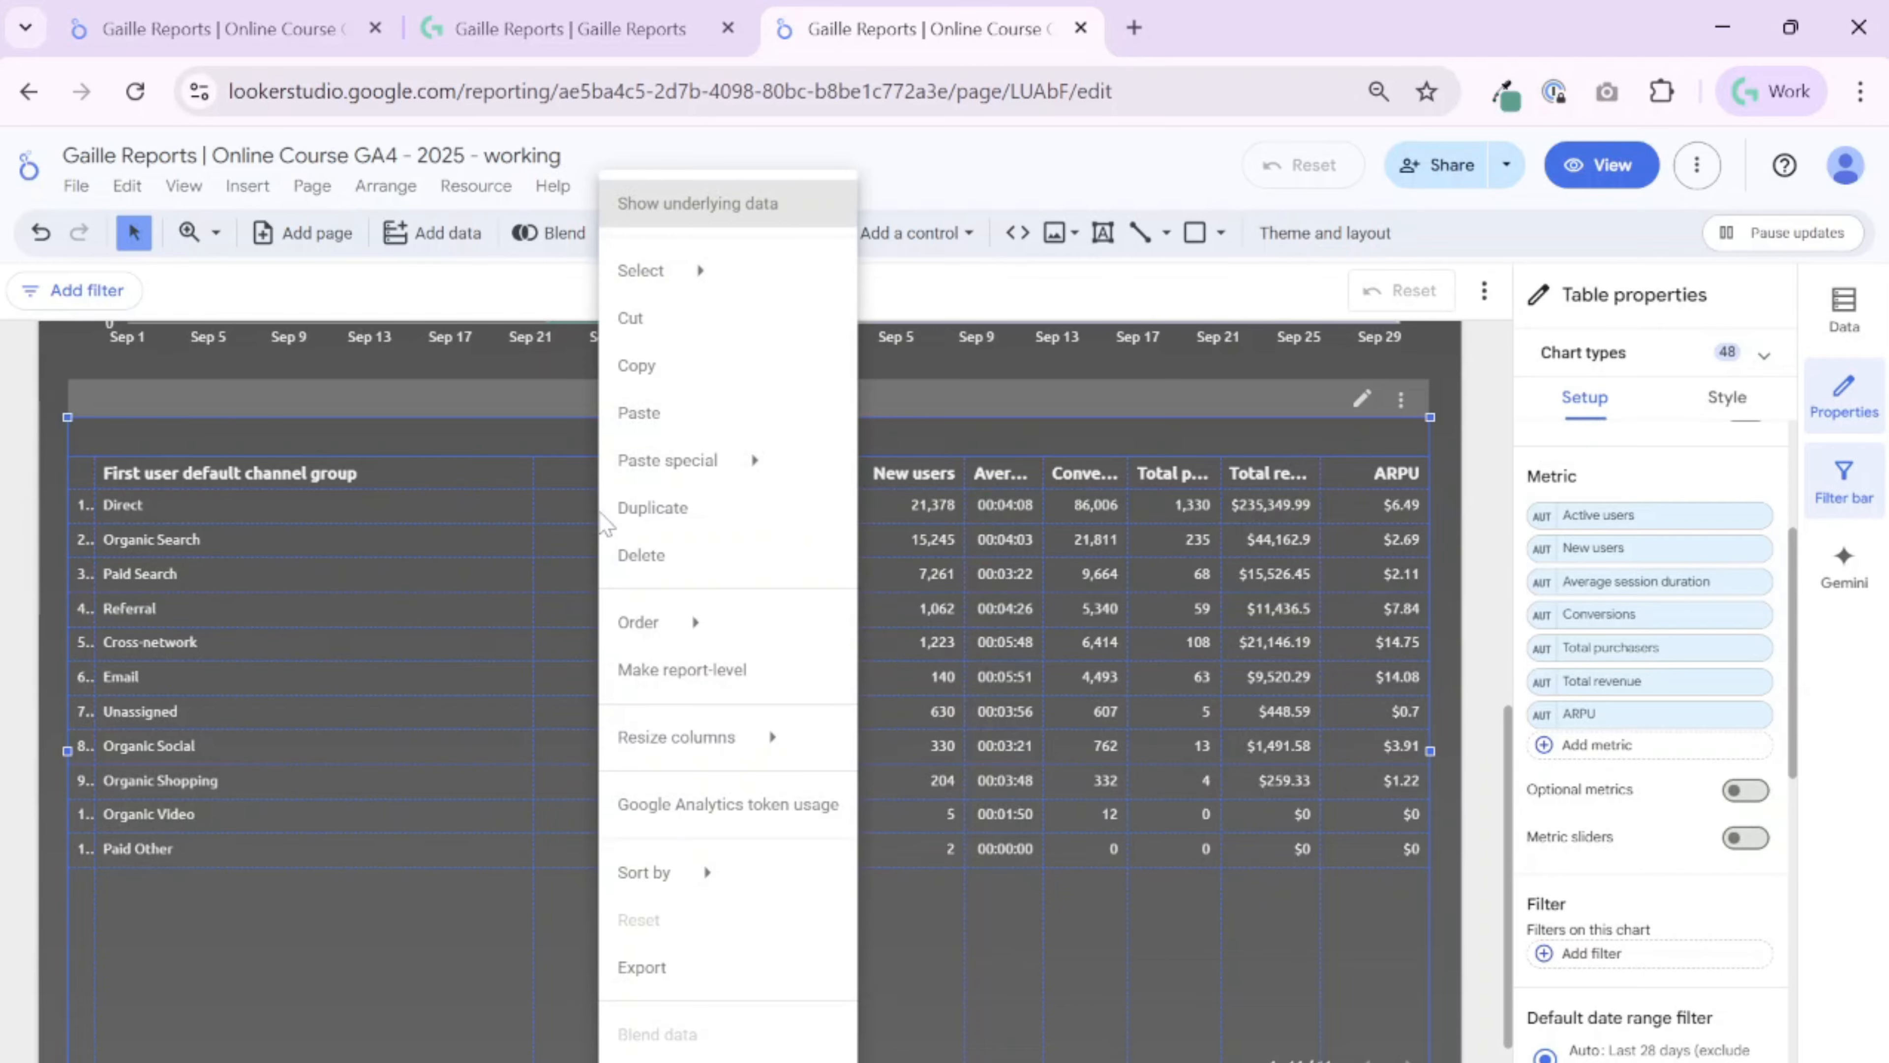
mouse_move(709, 752)
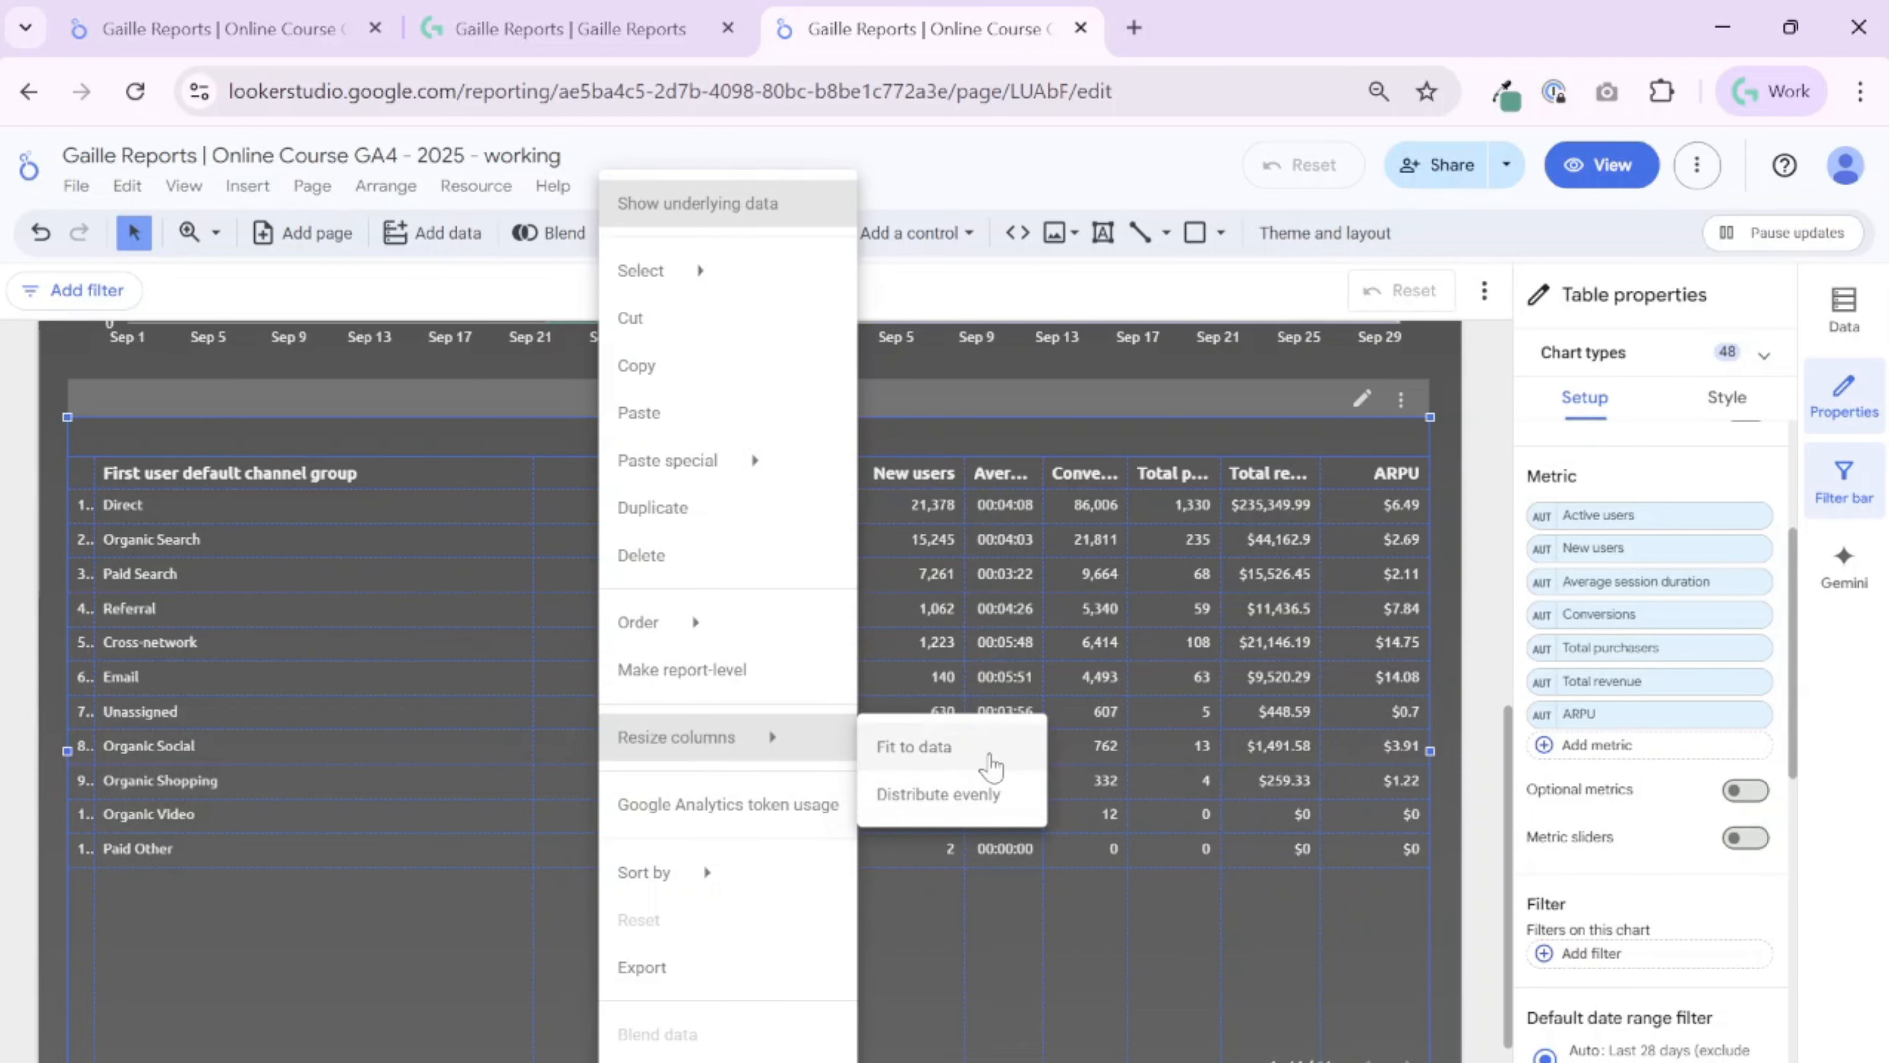
click(992, 764)
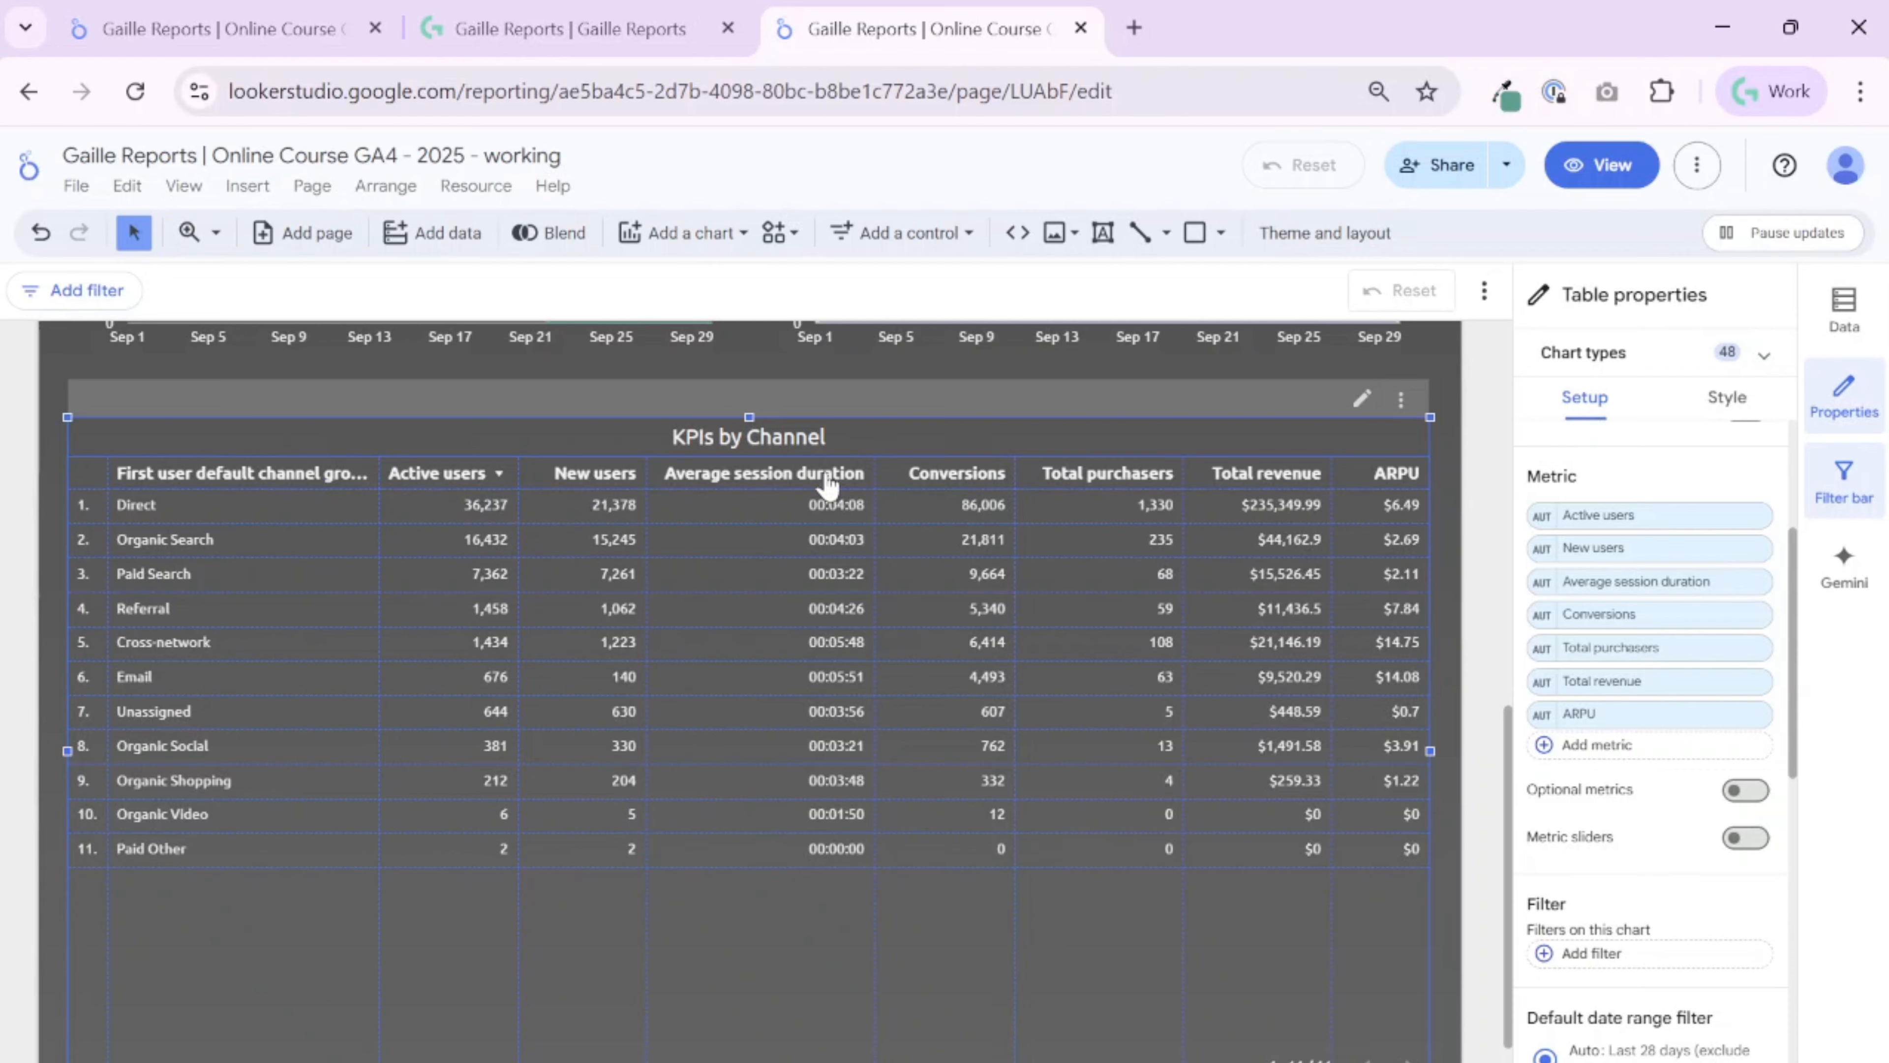
Set the Average session duration metric's display name to "Avg. session duration" and fit the table's columns to their data again
click(1629, 581)
click(1538, 653)
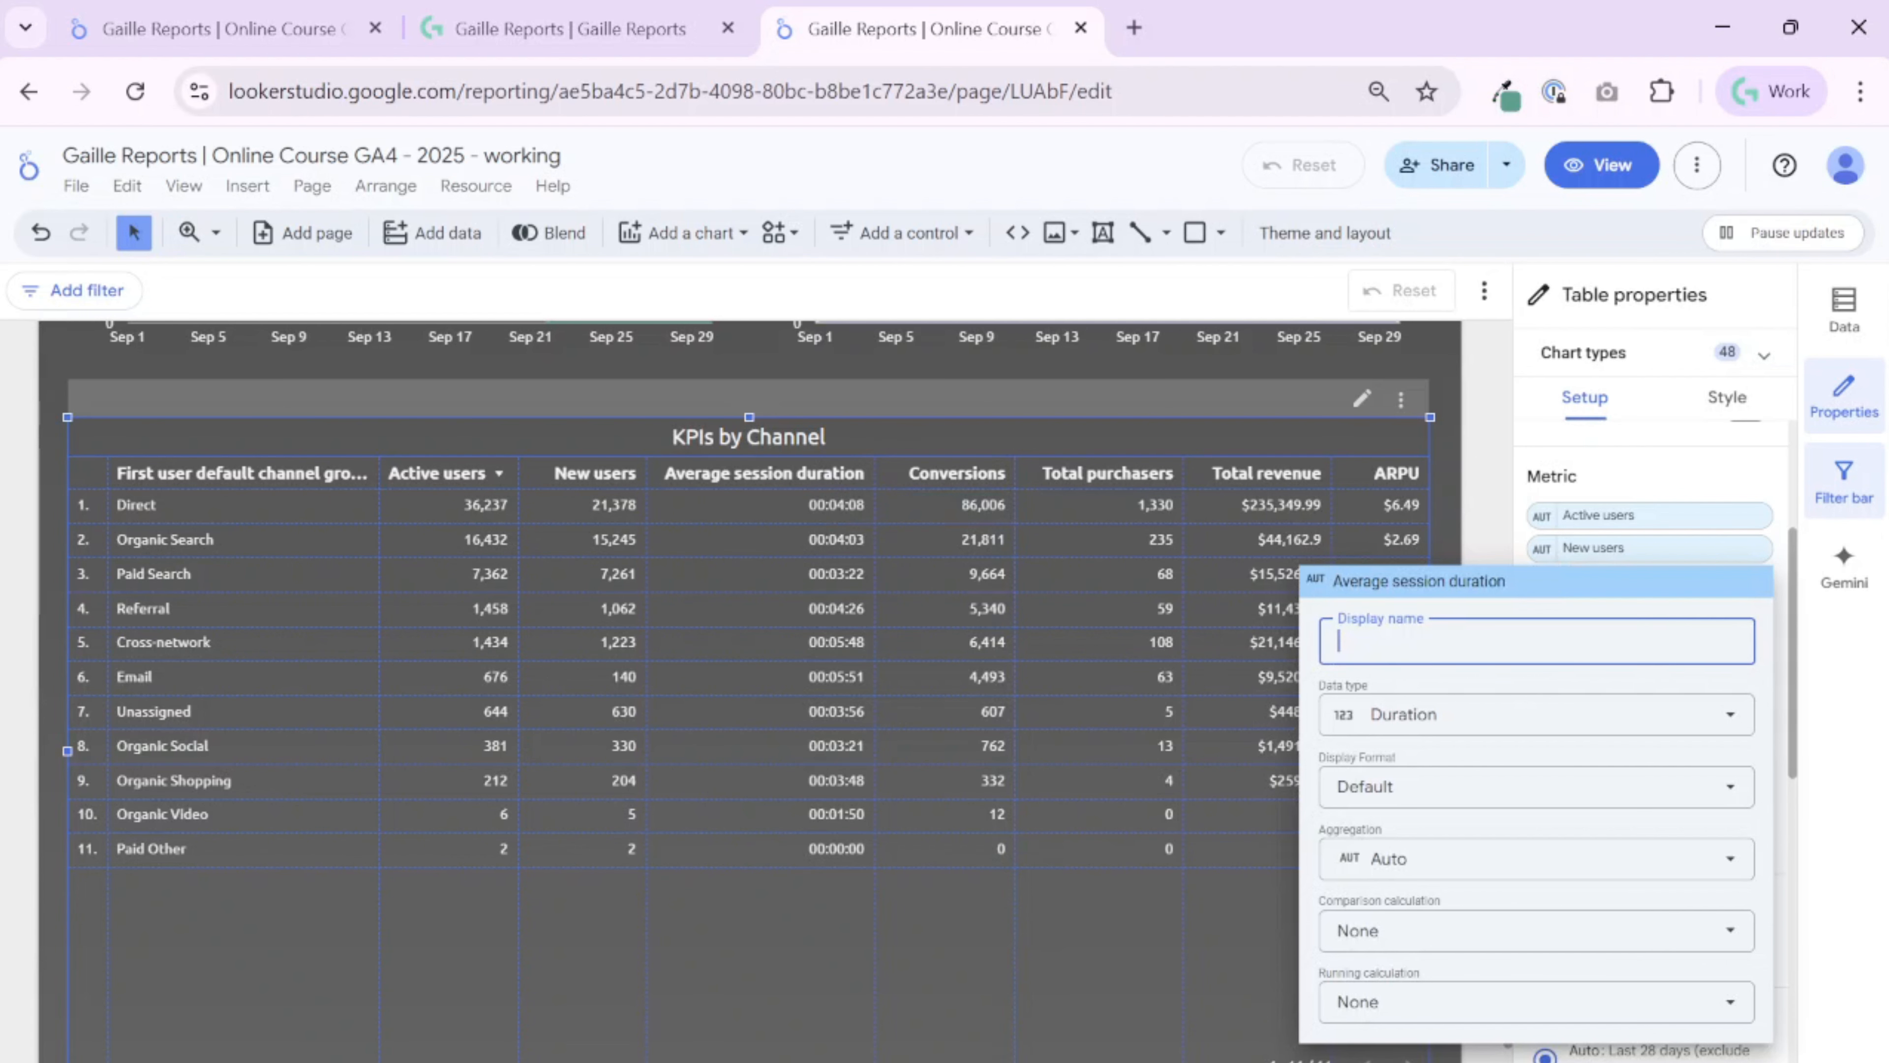
text(Avg.)
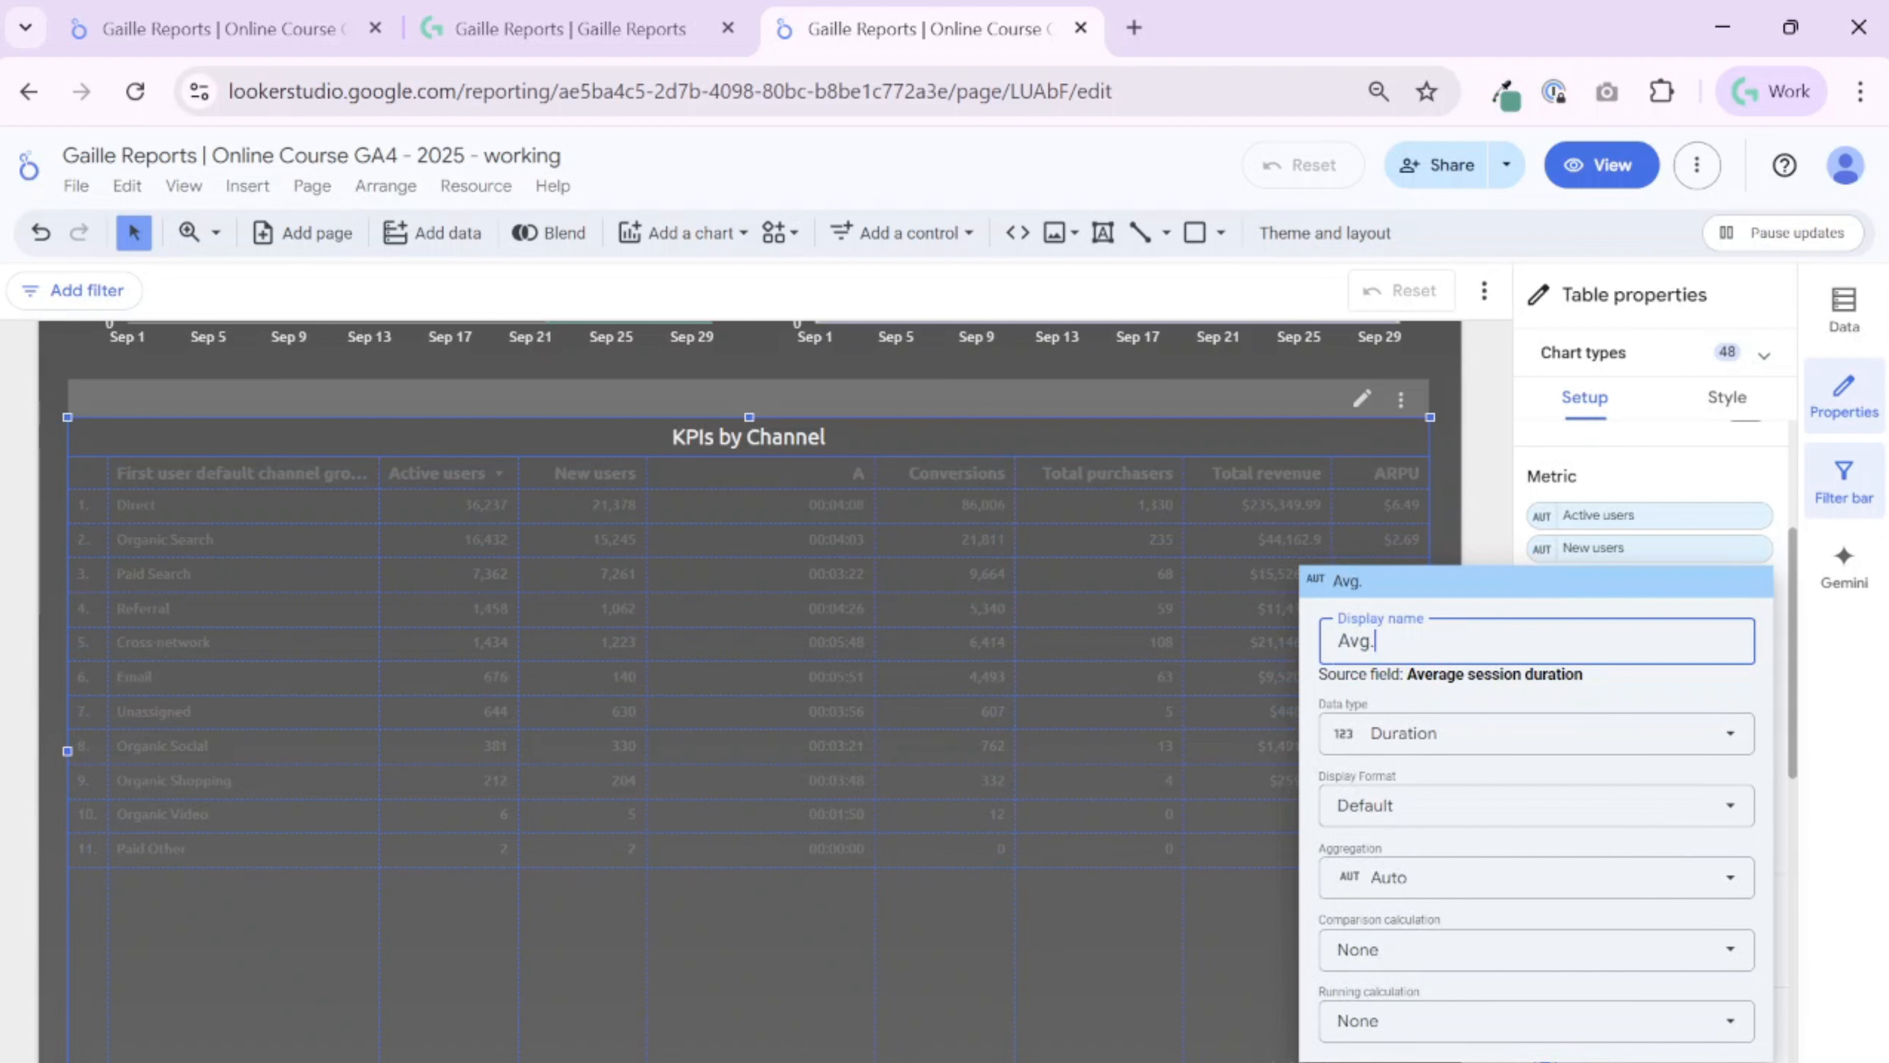
text( session duration)
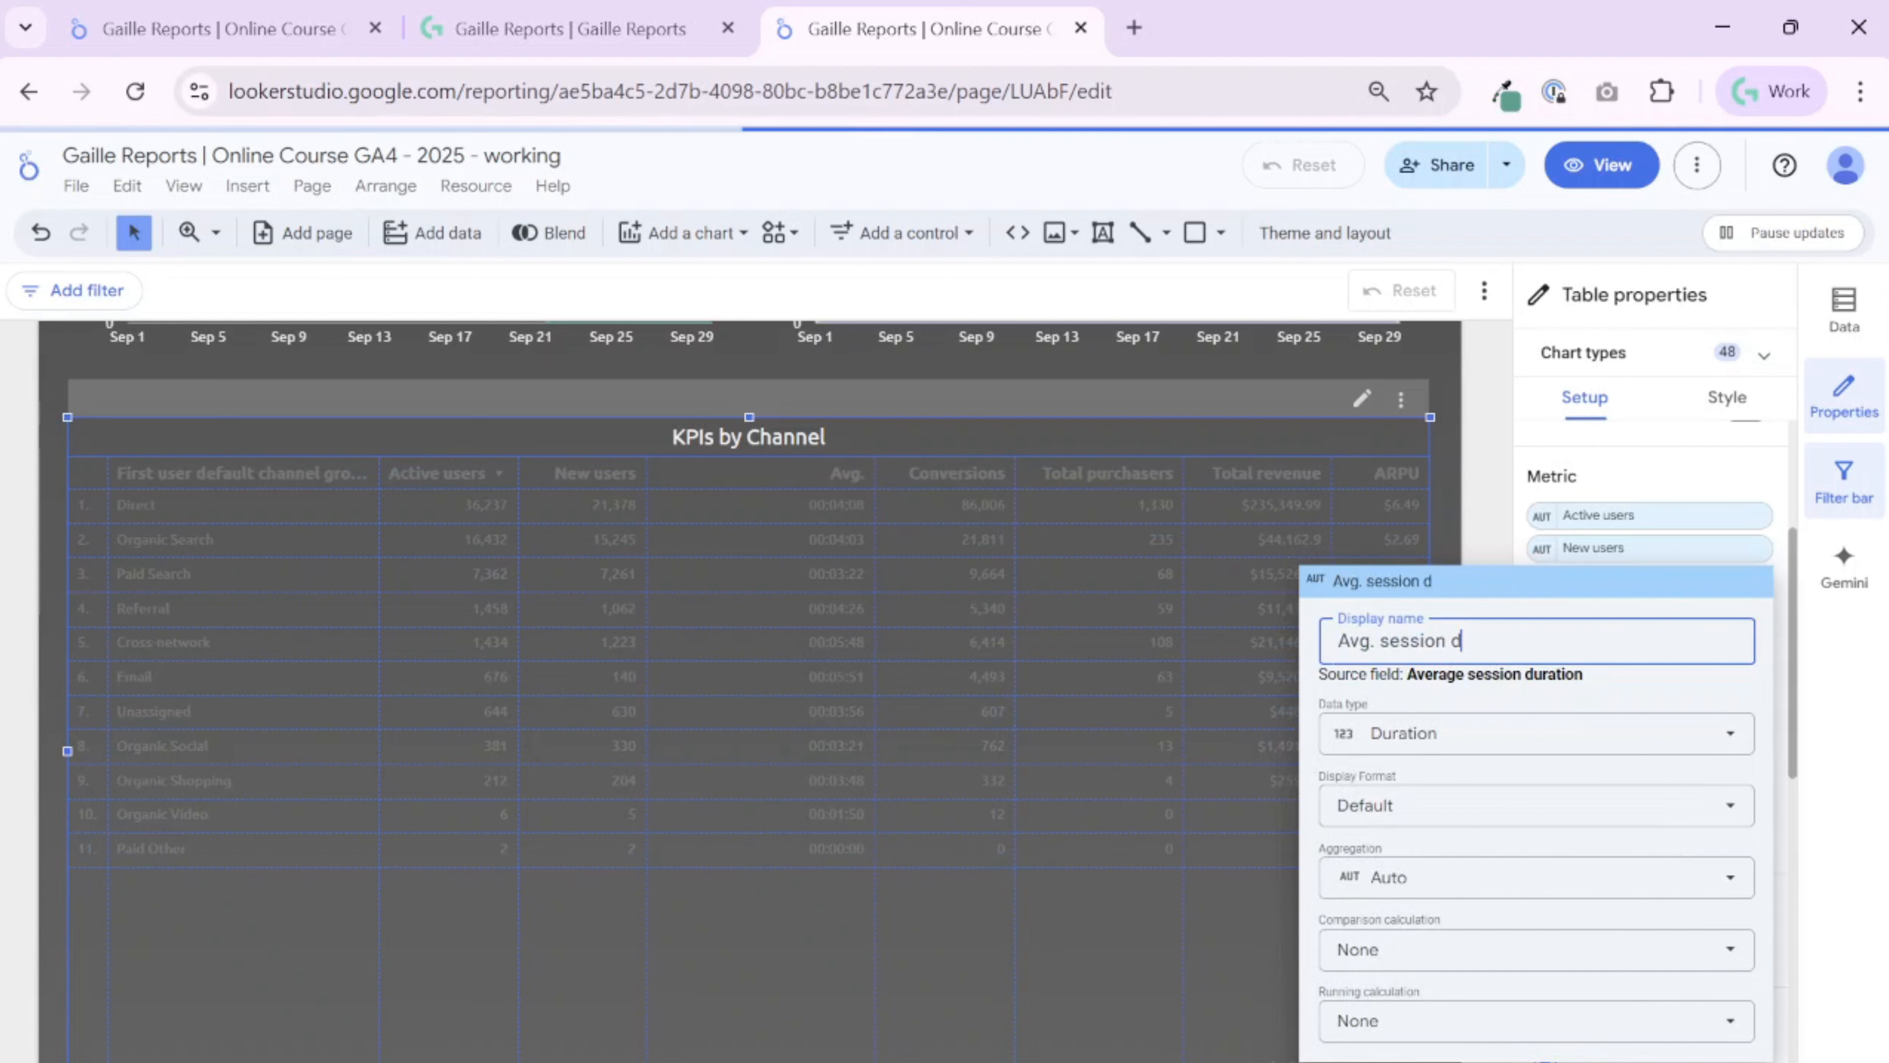
click(1459, 460)
right_click(673, 566)
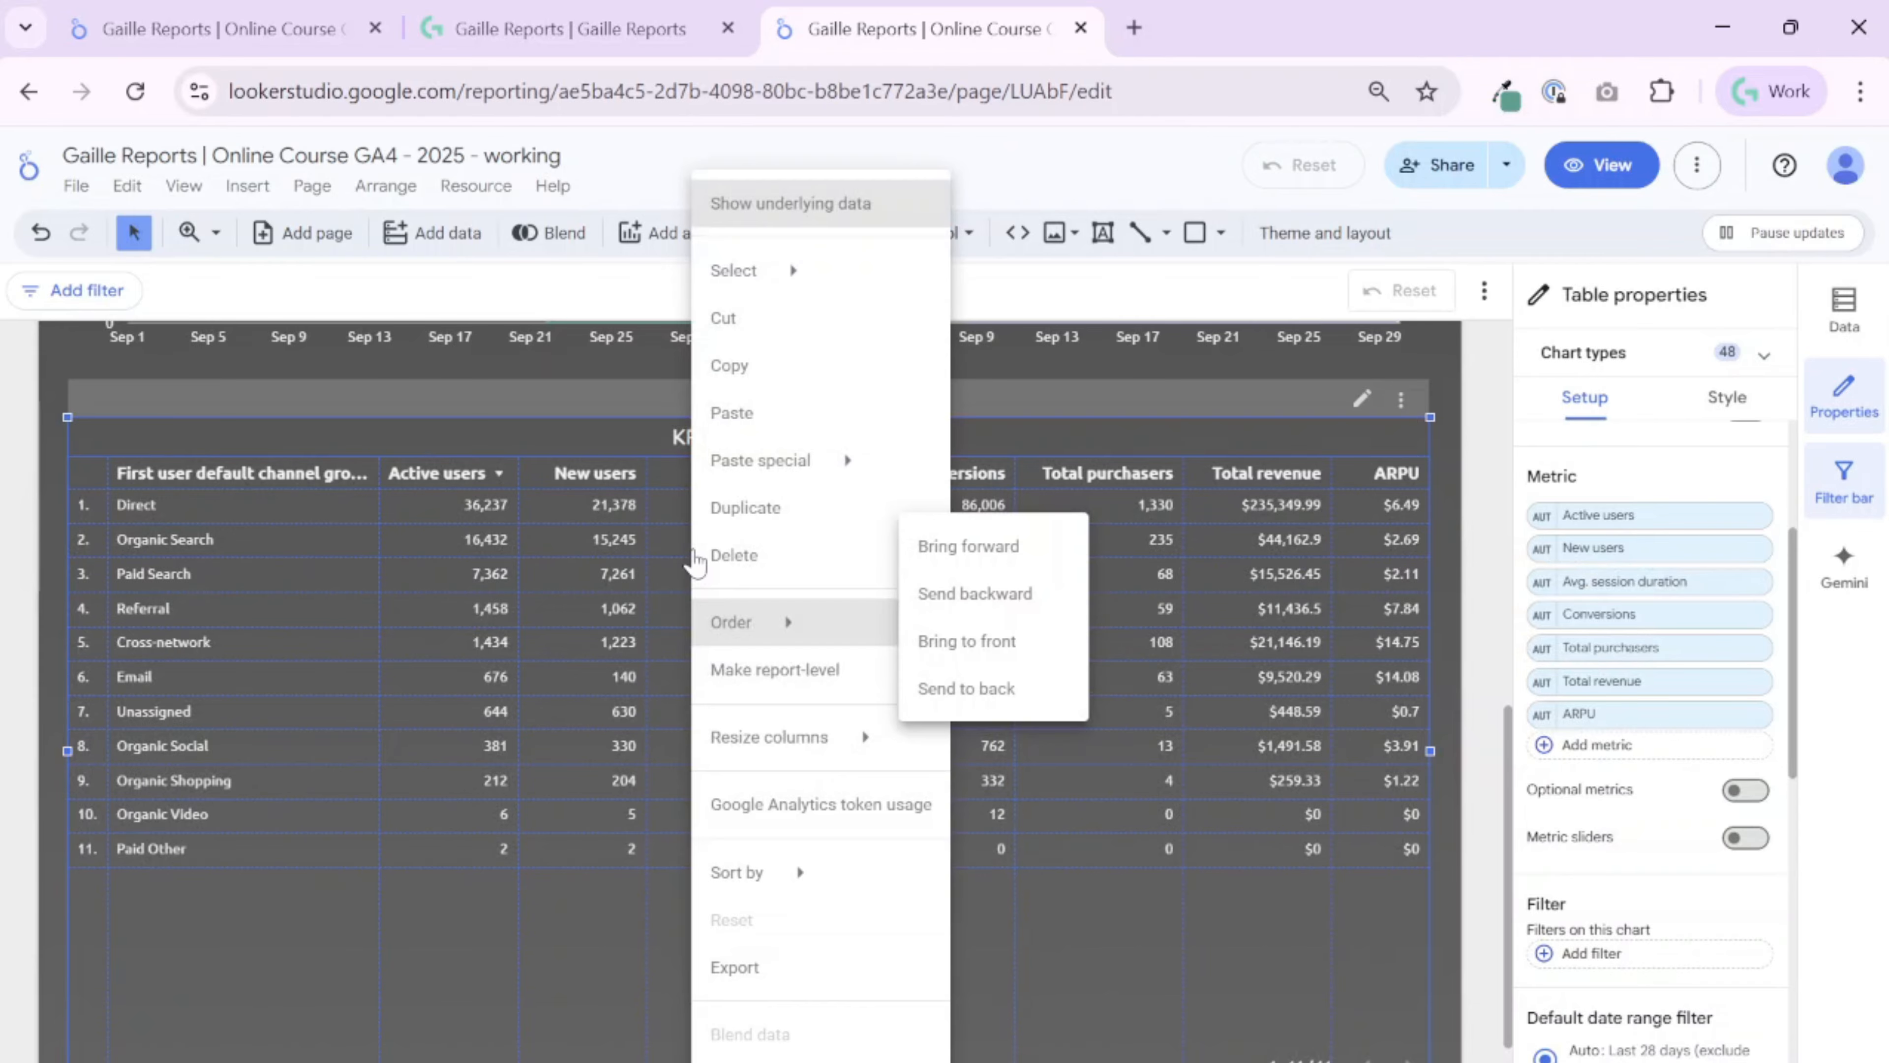
mouse_move(818, 736)
click(1045, 767)
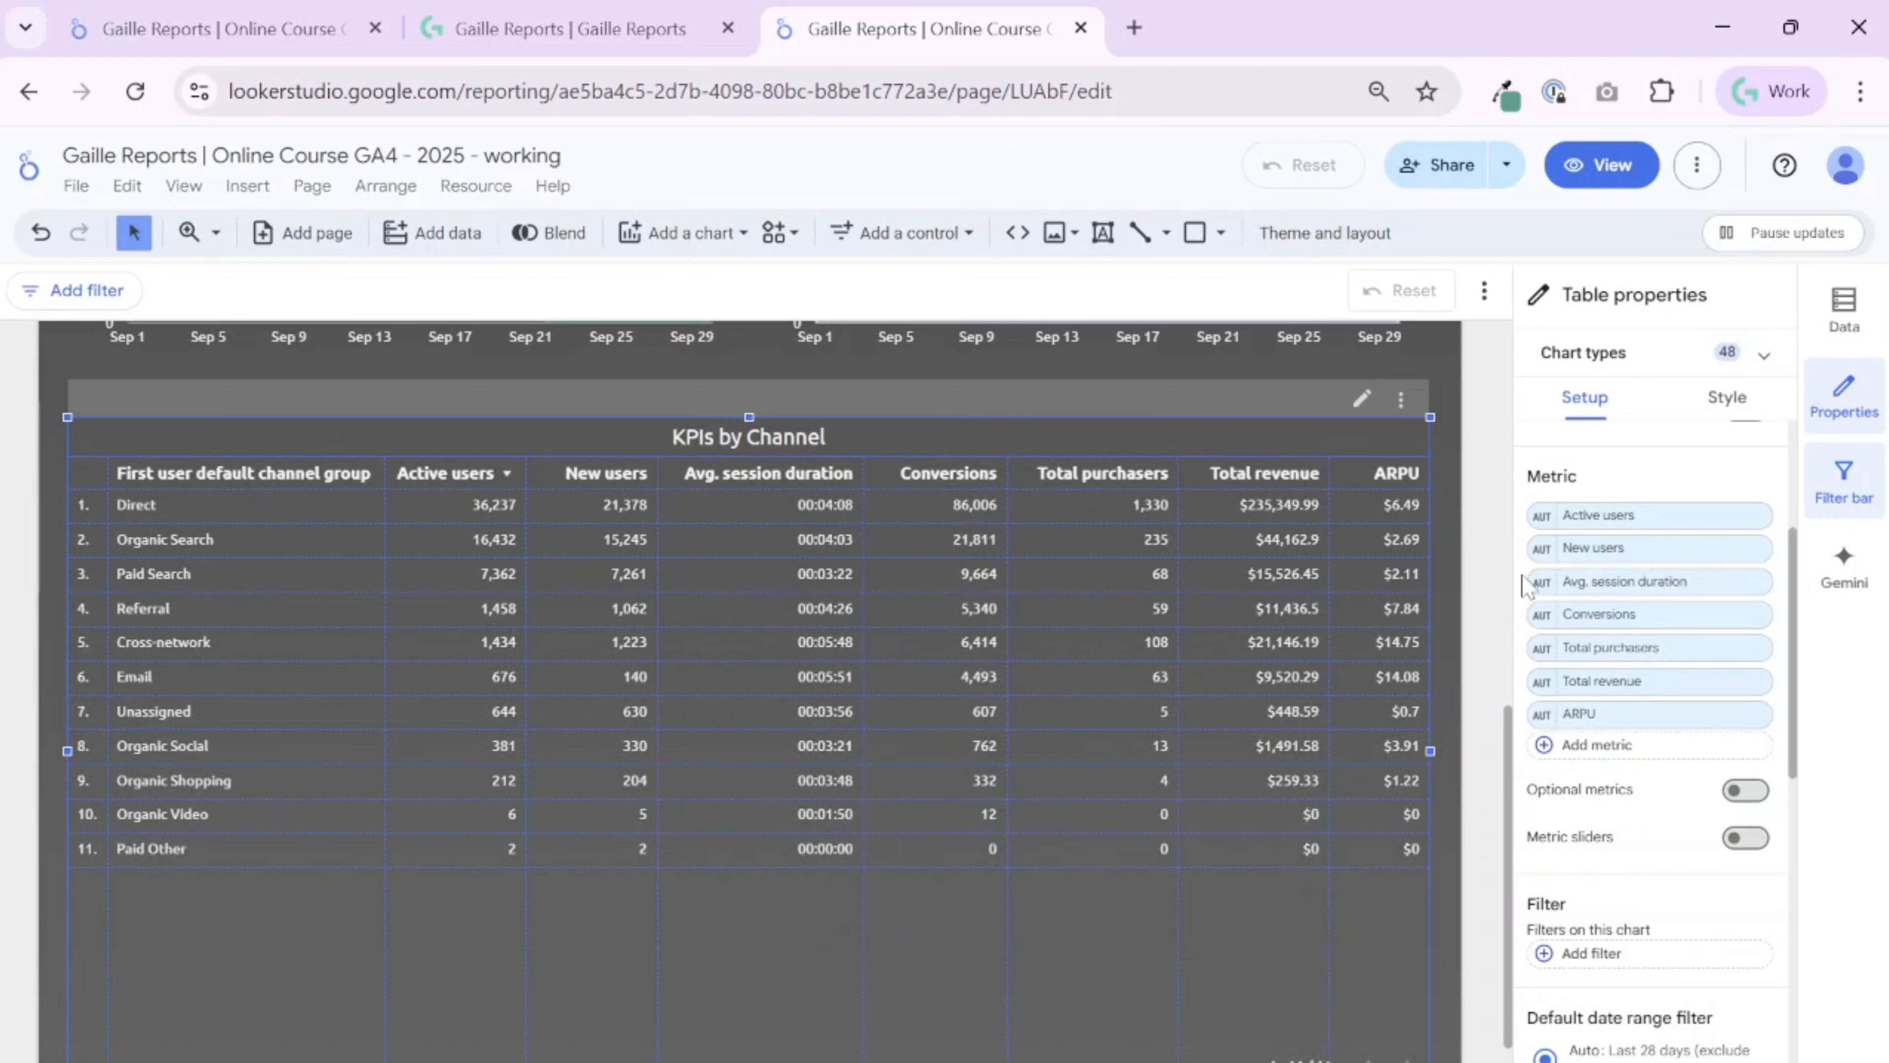
Review the KPIs by Channel table's style settings, from the chart title and header through the table body, footer and dimension alignment
click(1727, 399)
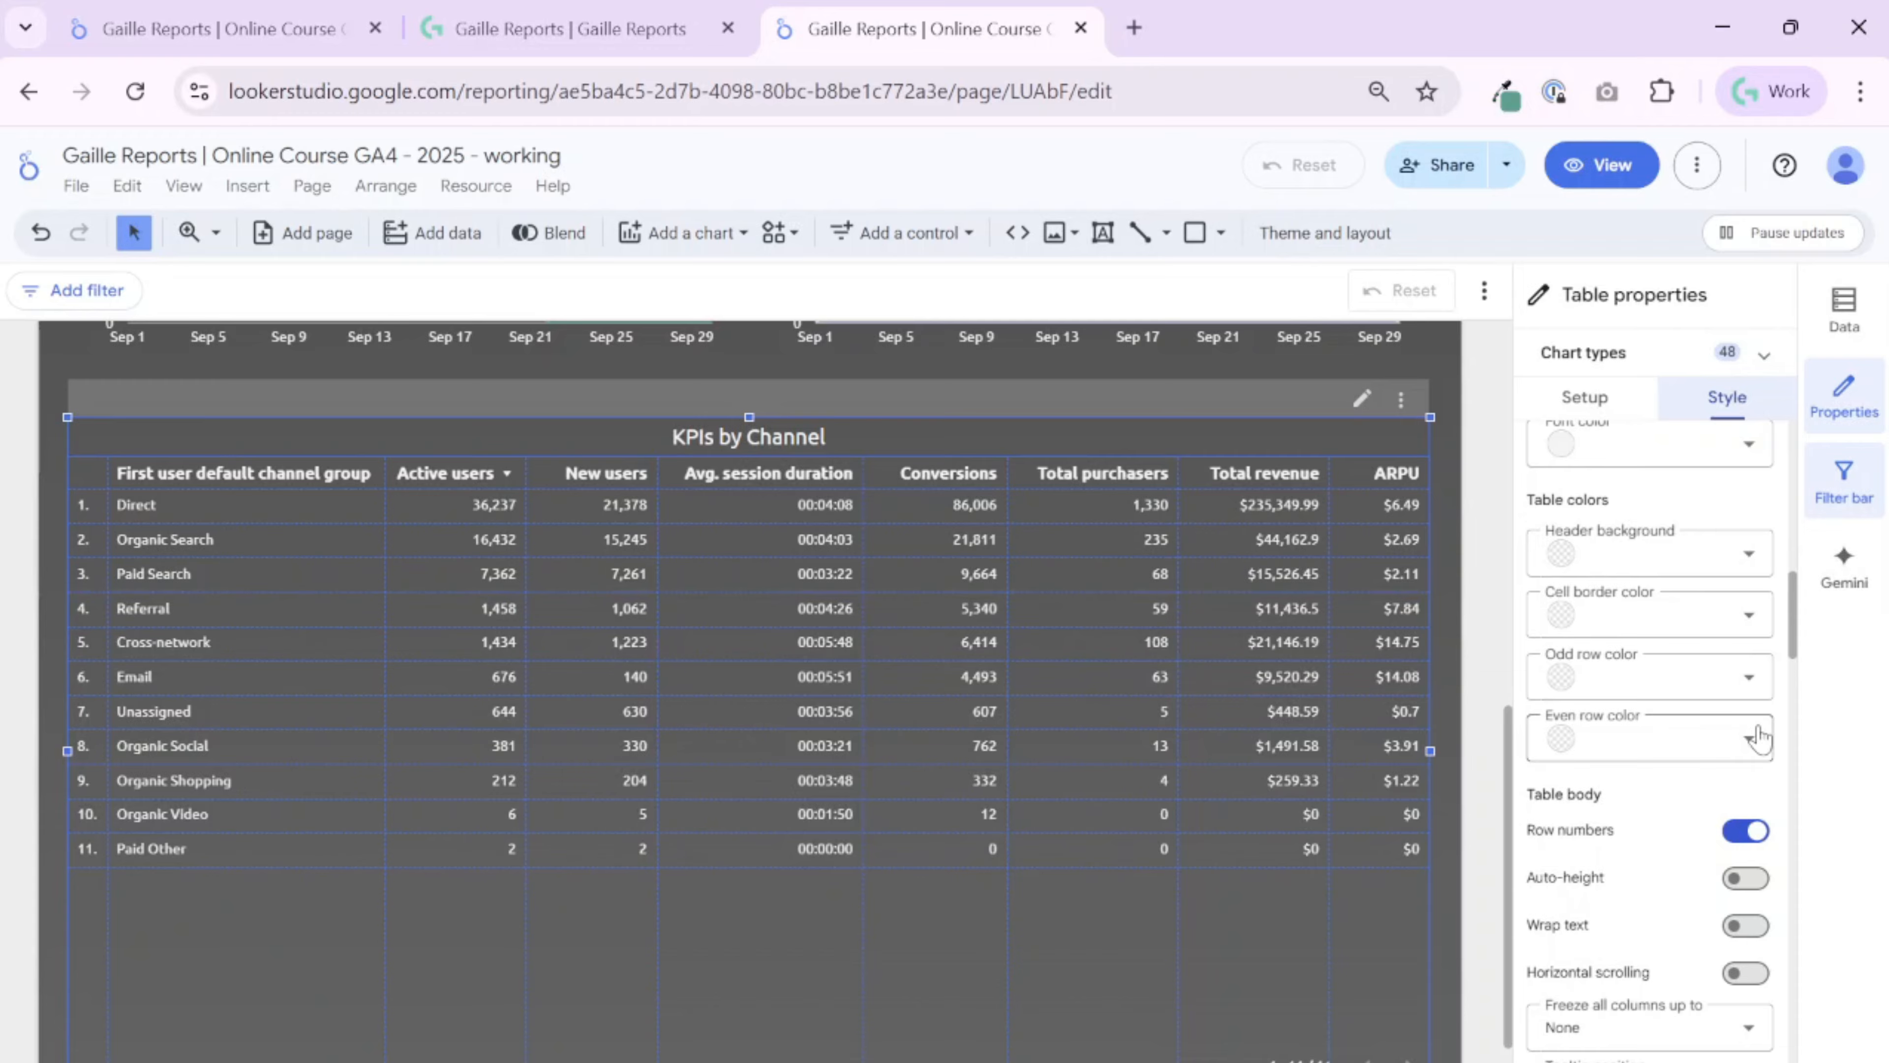
scroll(1759, 737, up, 10)
scroll(1747, 708, down, 5)
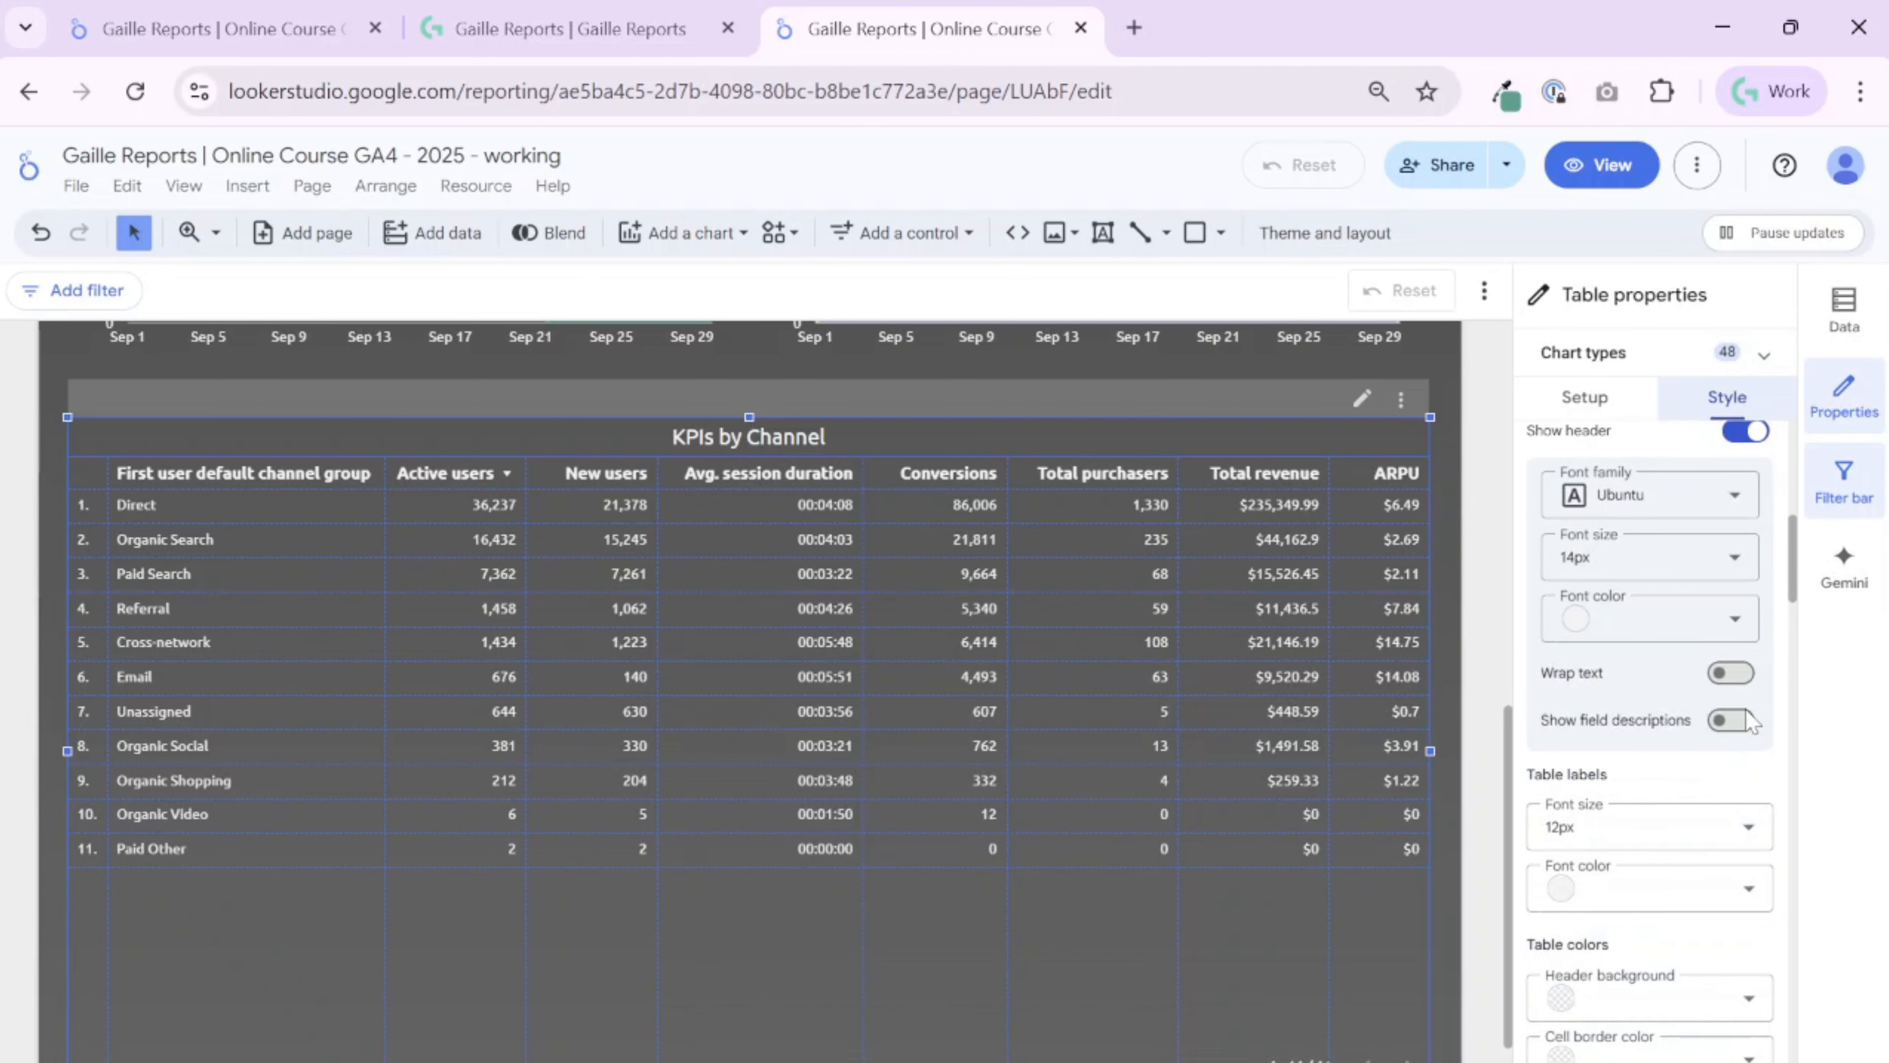
scroll(1624, 898, up, 8)
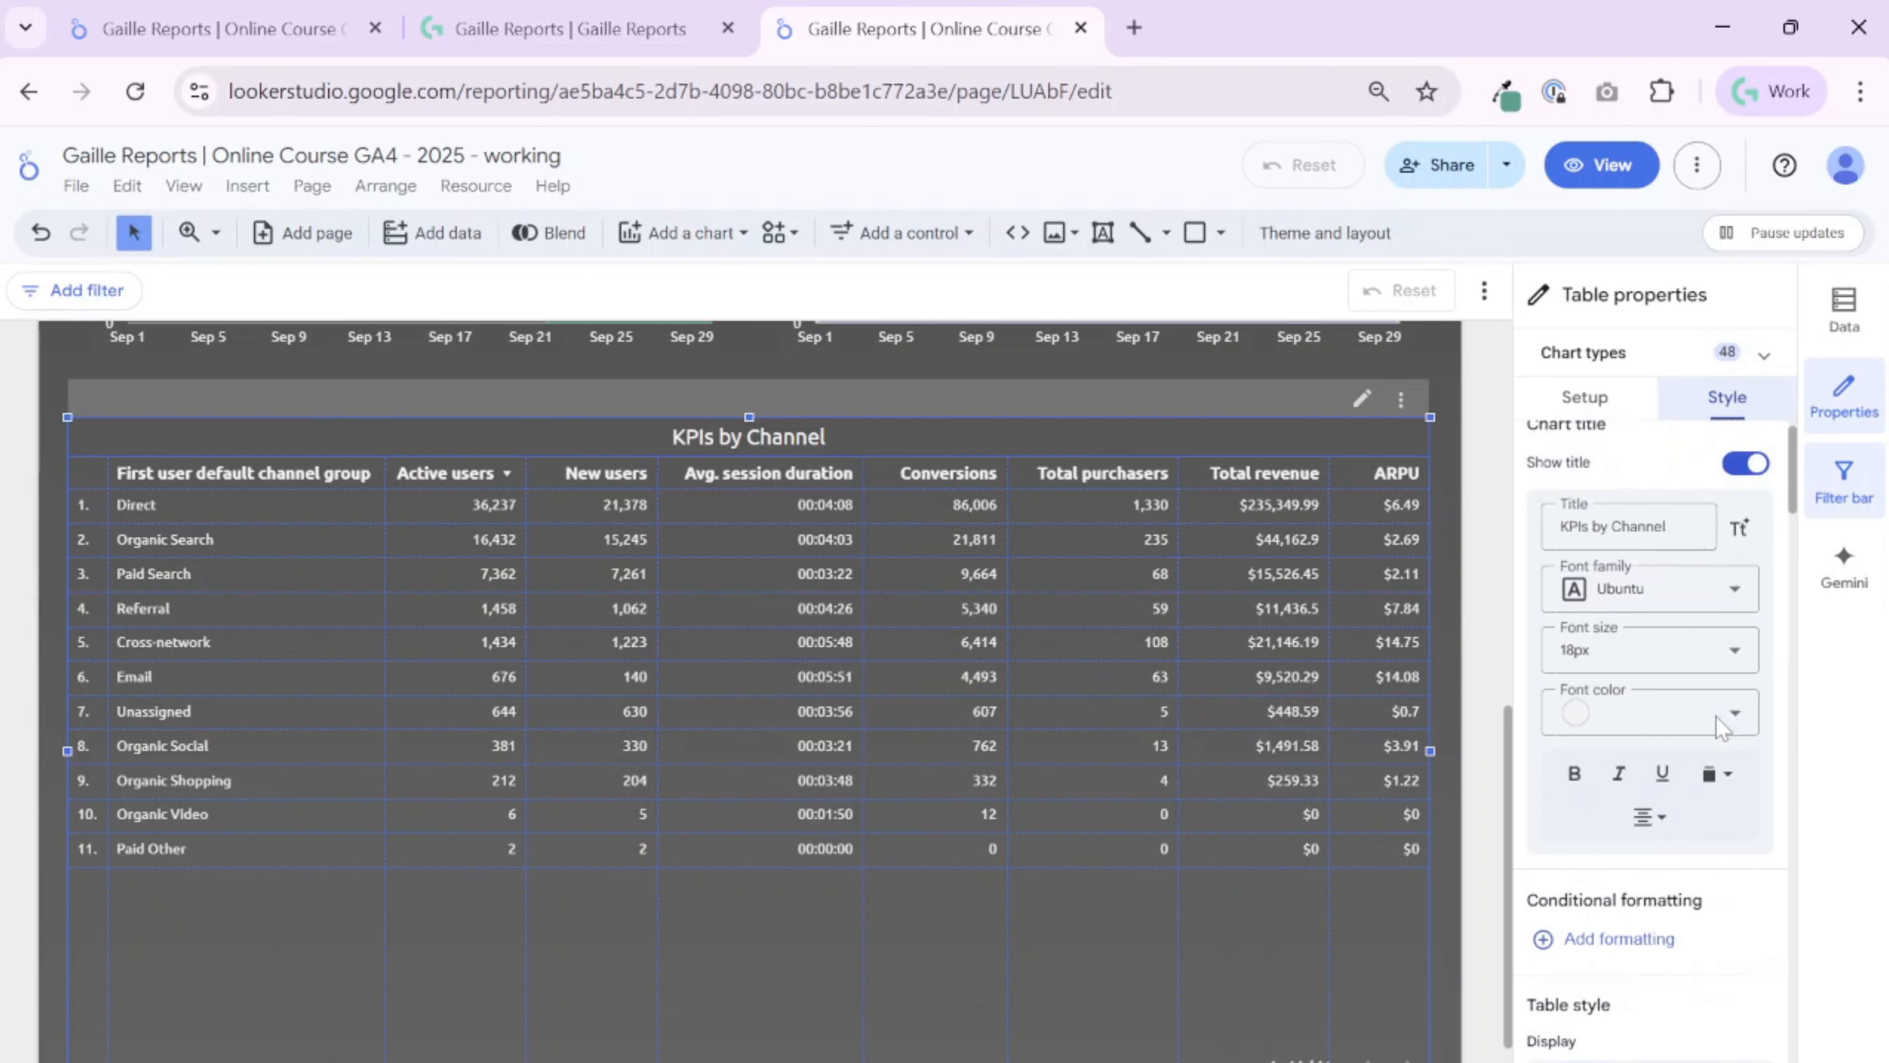
scroll(1716, 733, down, 4)
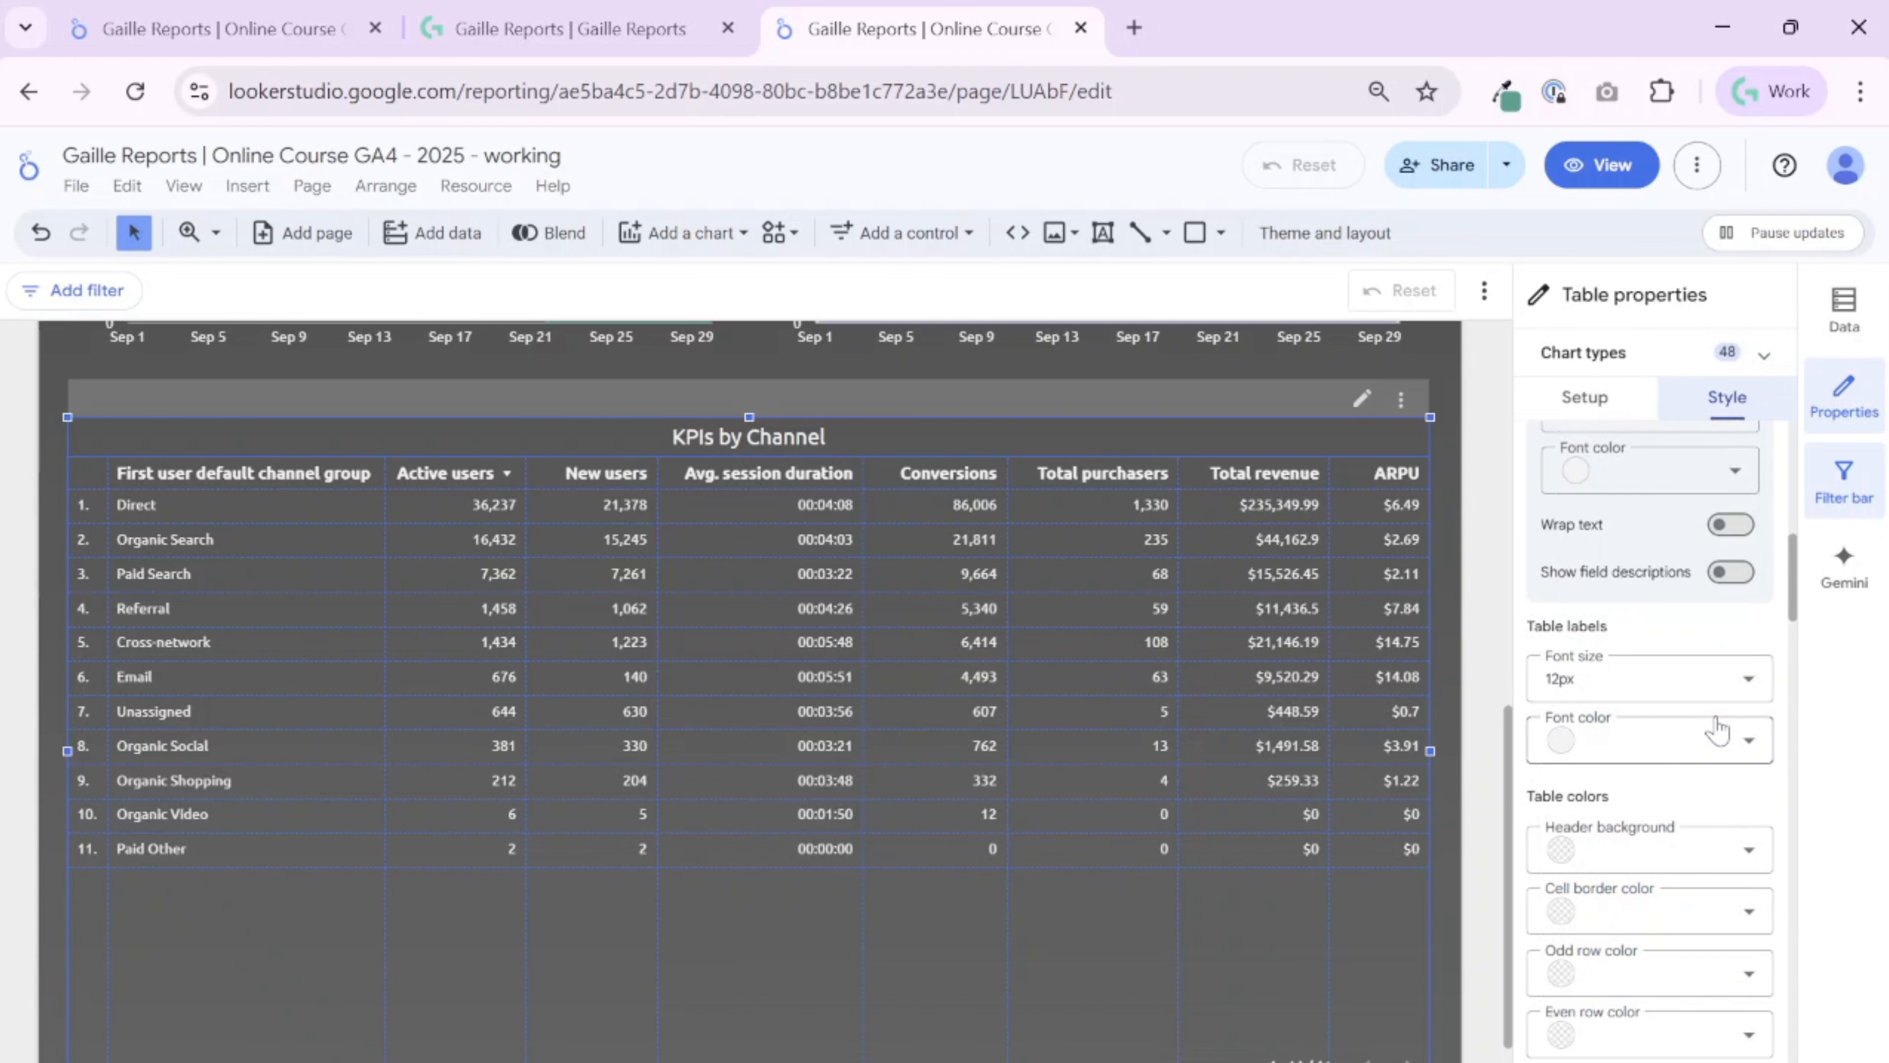
scroll(1717, 733, down, 6)
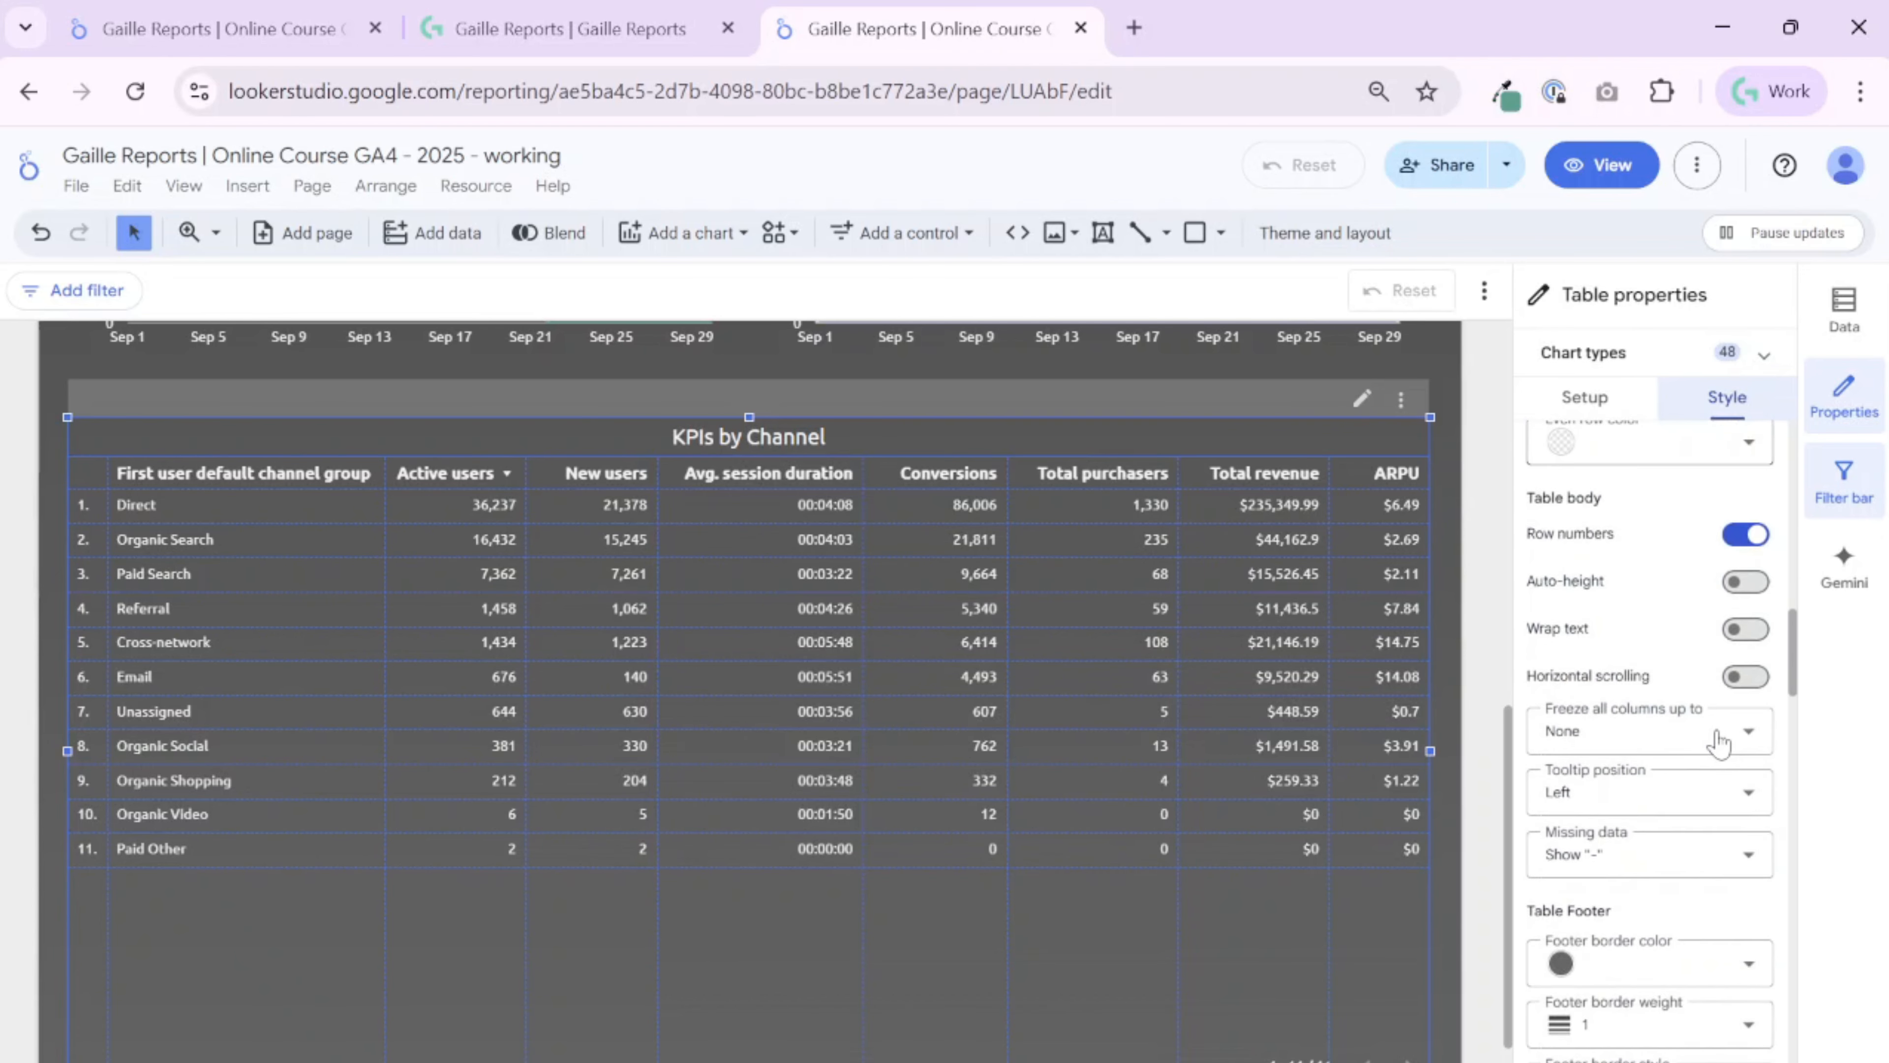
scroll(1716, 733, down, 4)
scroll(1652, 646, down, 1)
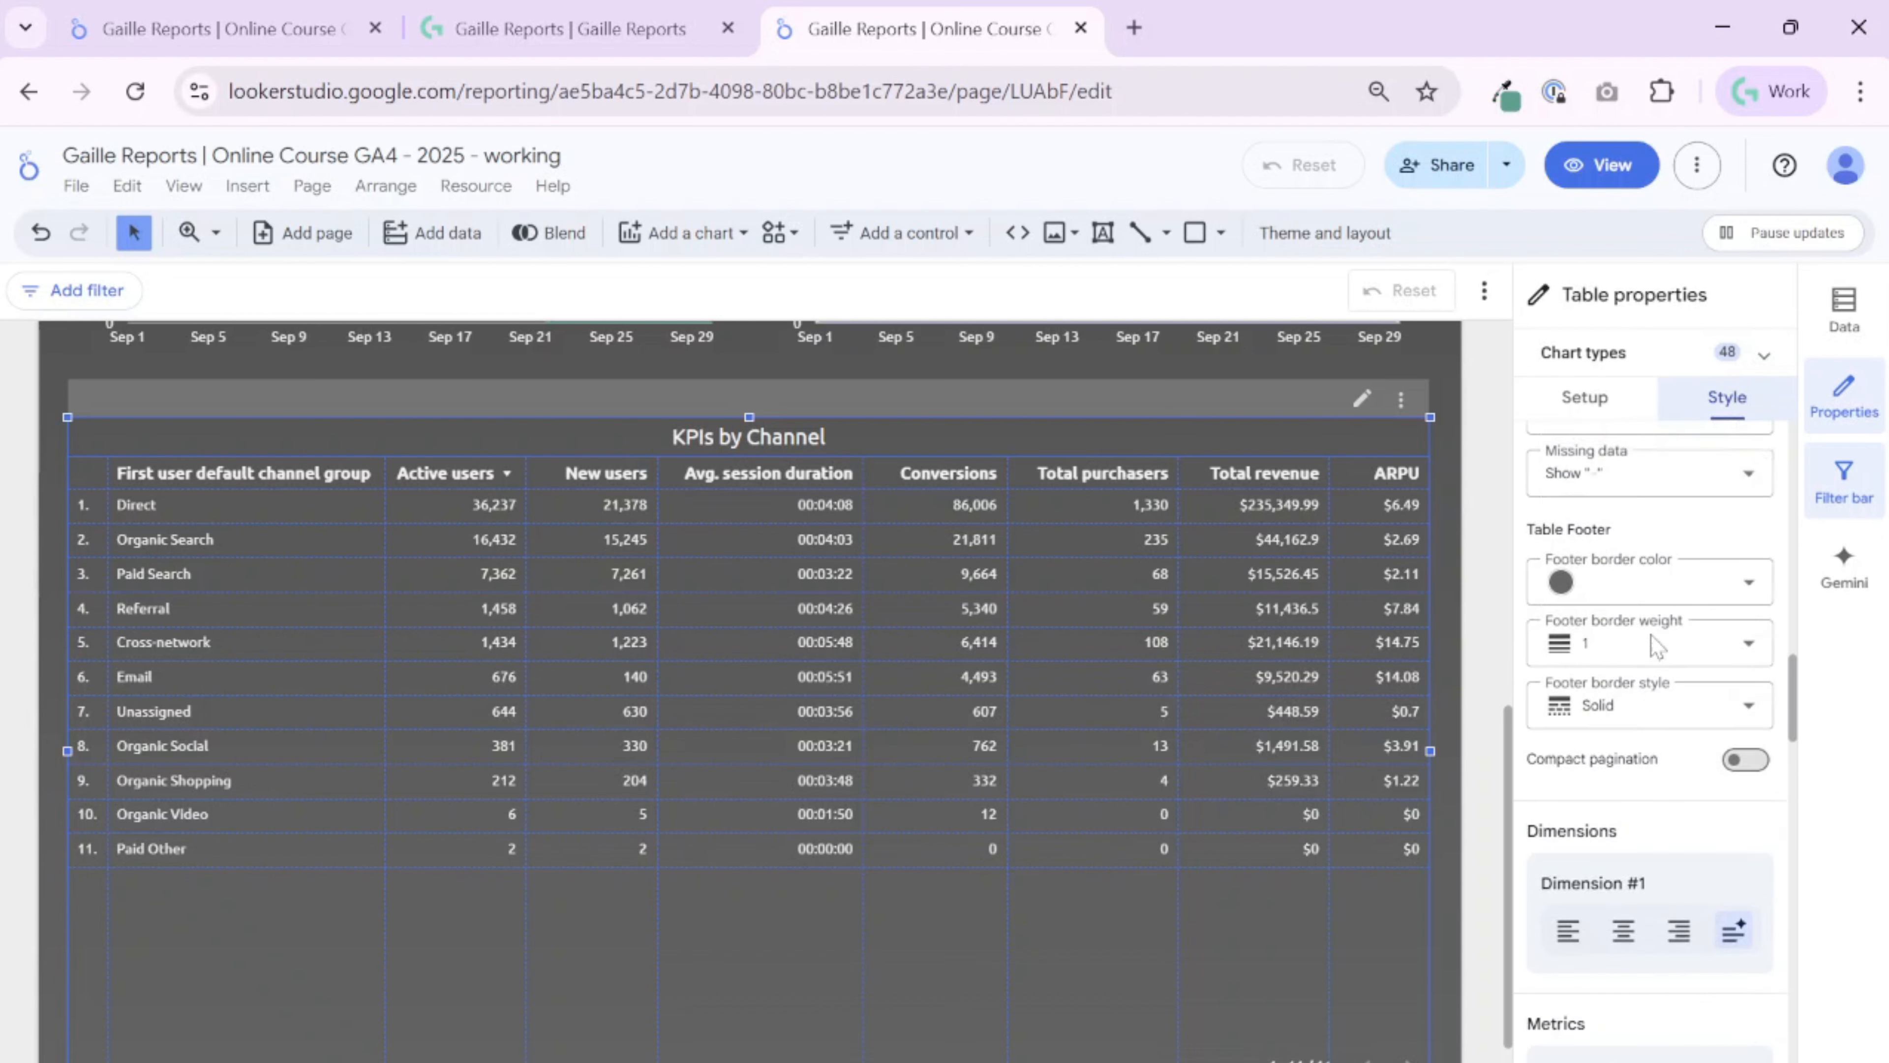
scroll(1652, 646, down, 3)
scroll(1652, 646, up, 15)
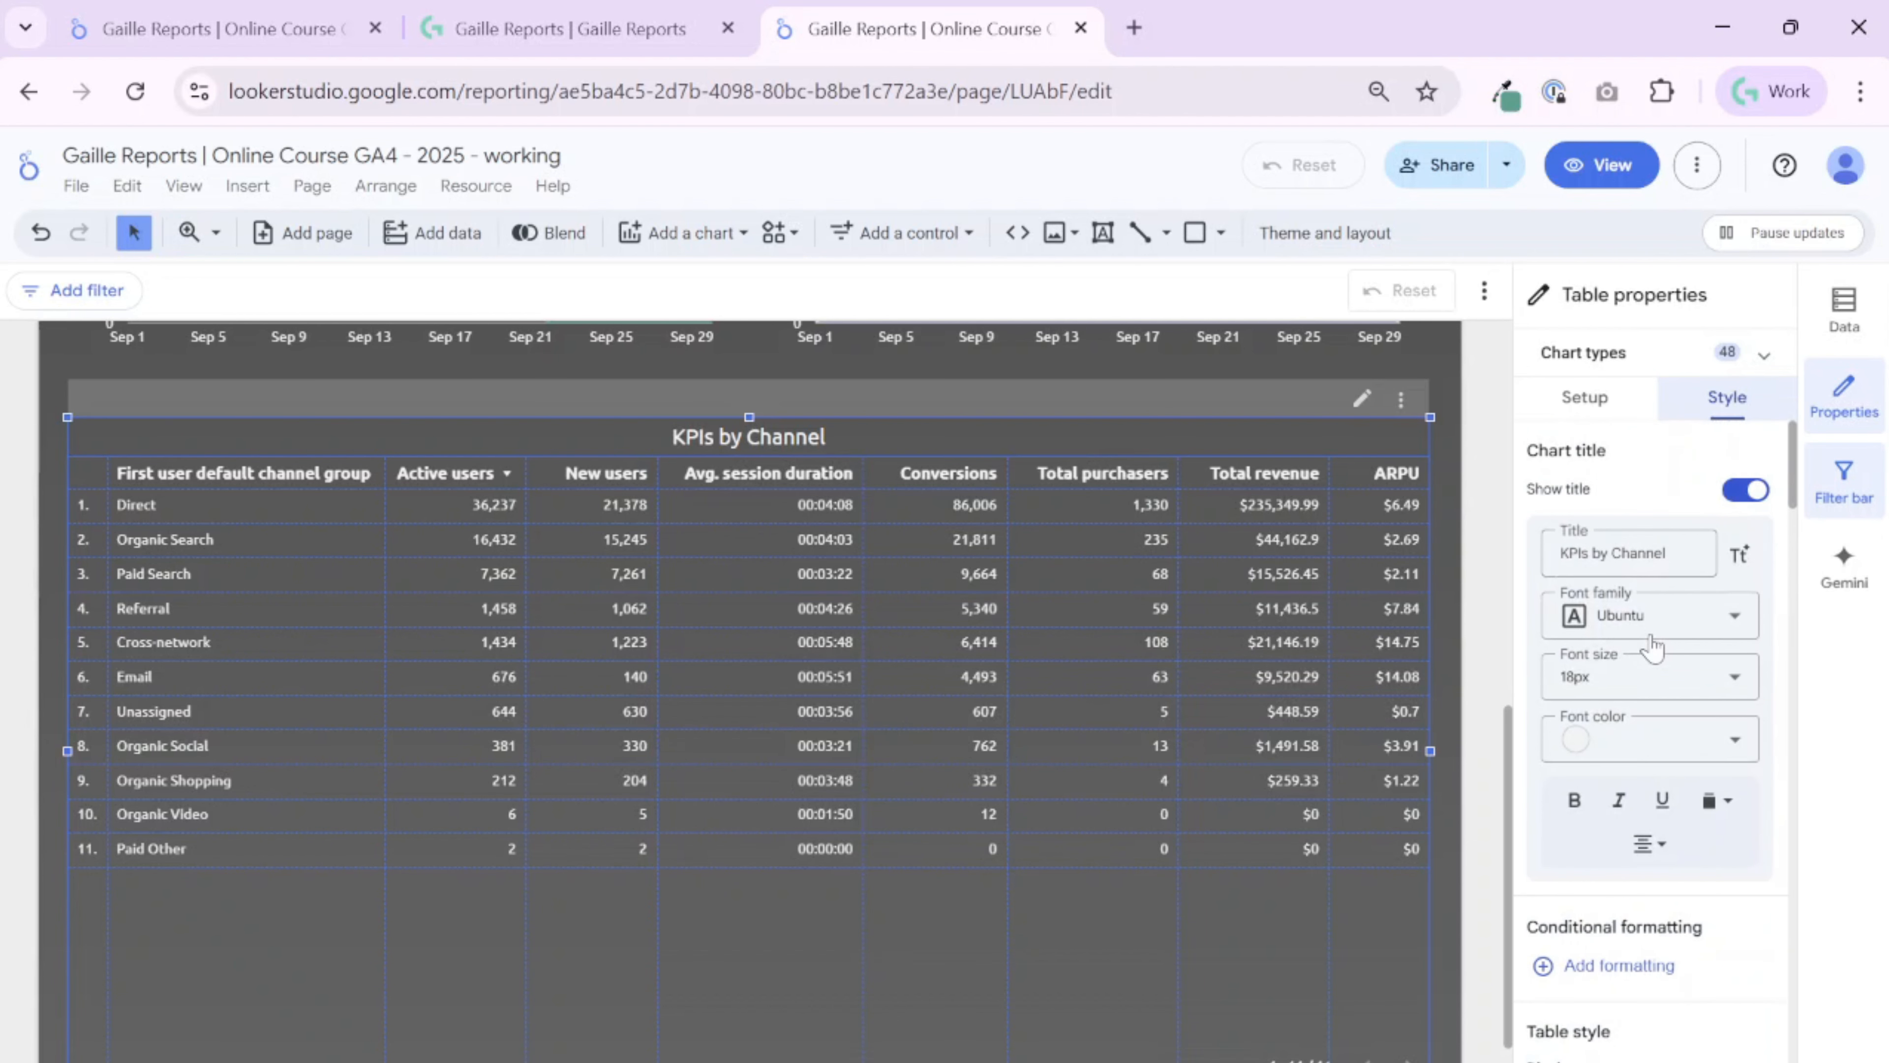
Turn on text wrapping for the KPIs by Channel table's header
scroll(1687, 848, down, 4)
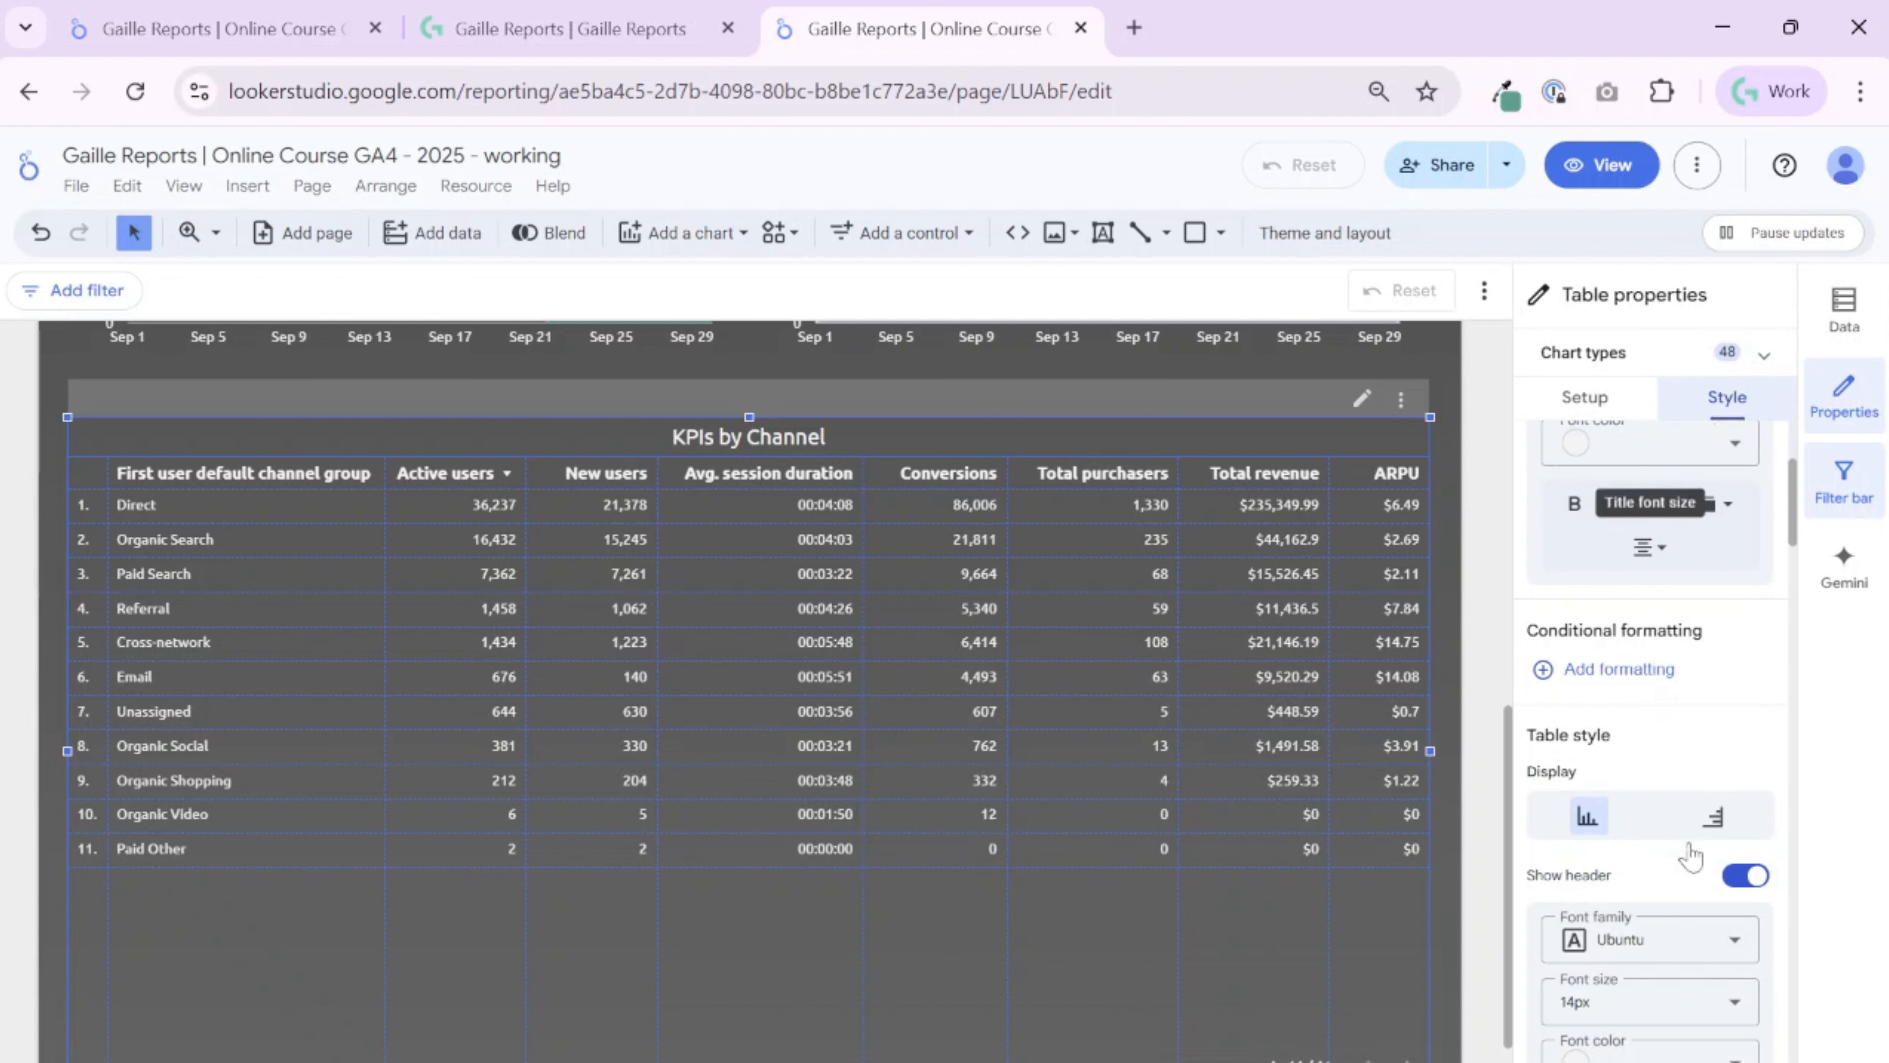
scroll(1619, 758, down, 4)
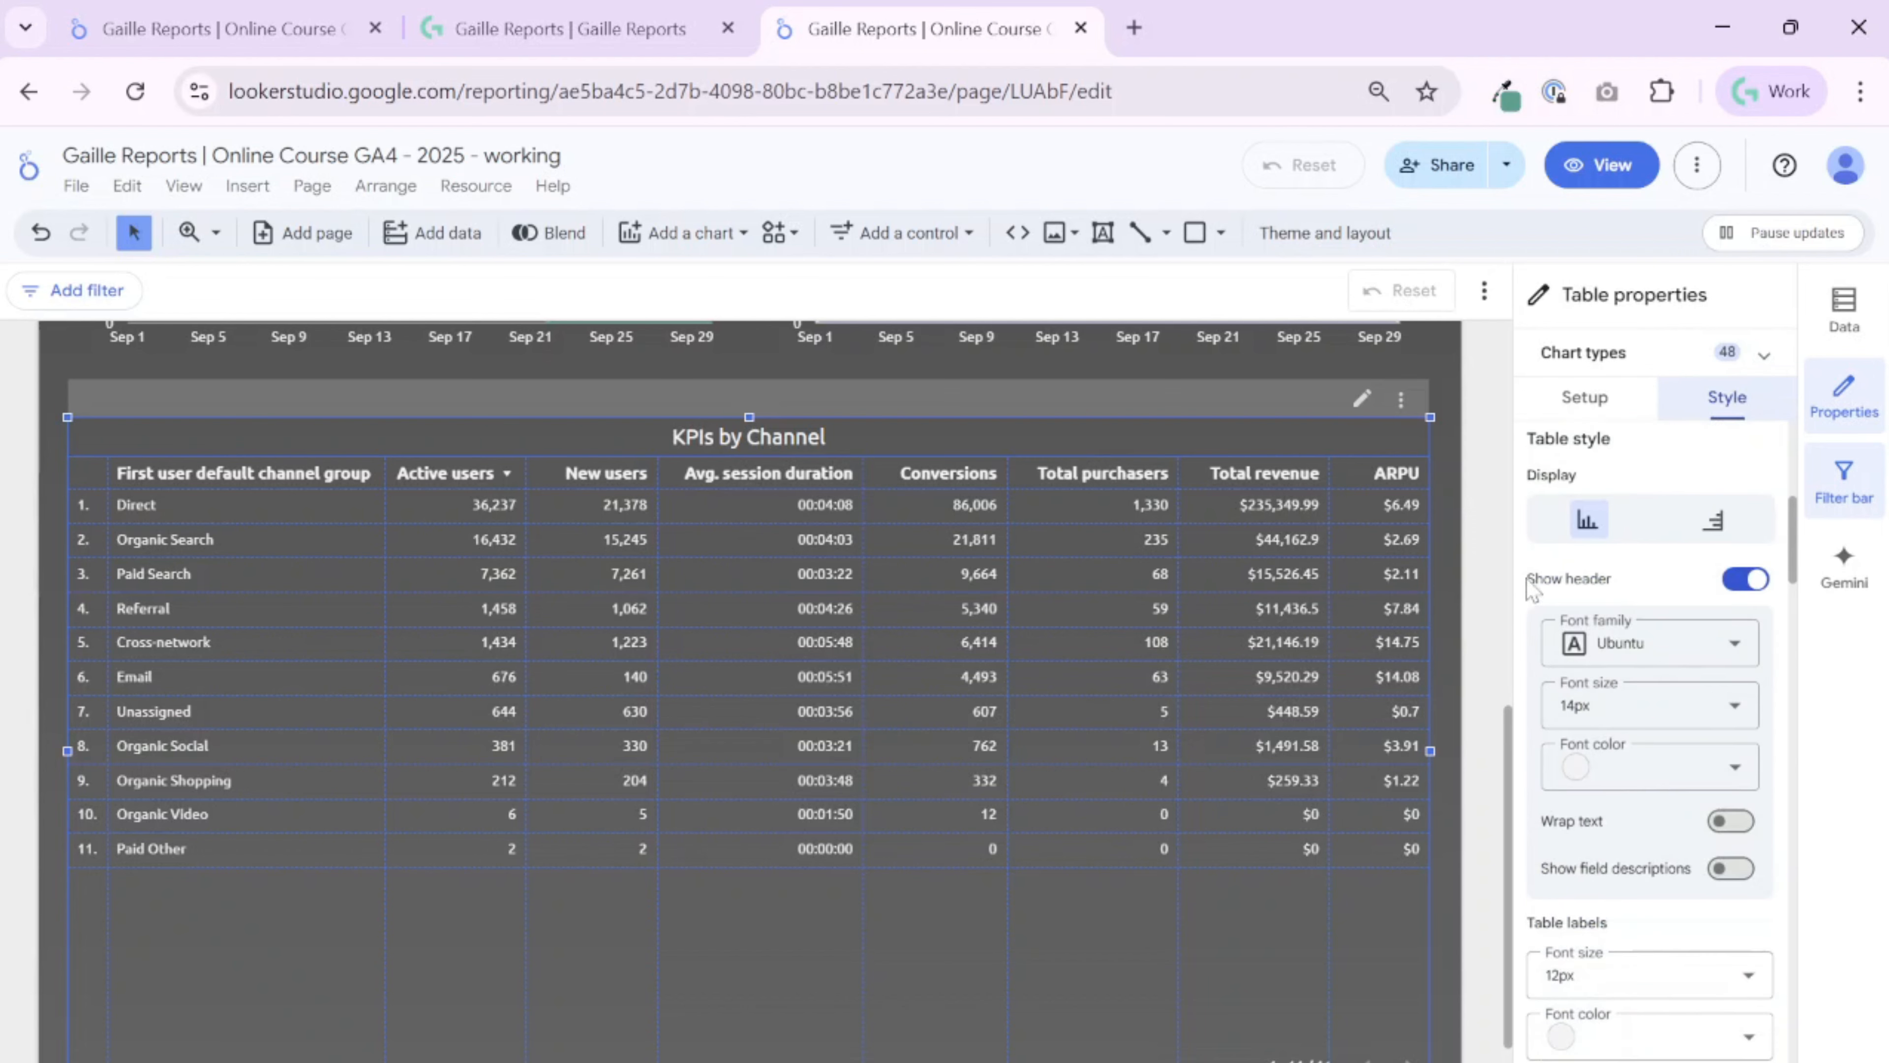
drag(1528, 579, 1659, 579)
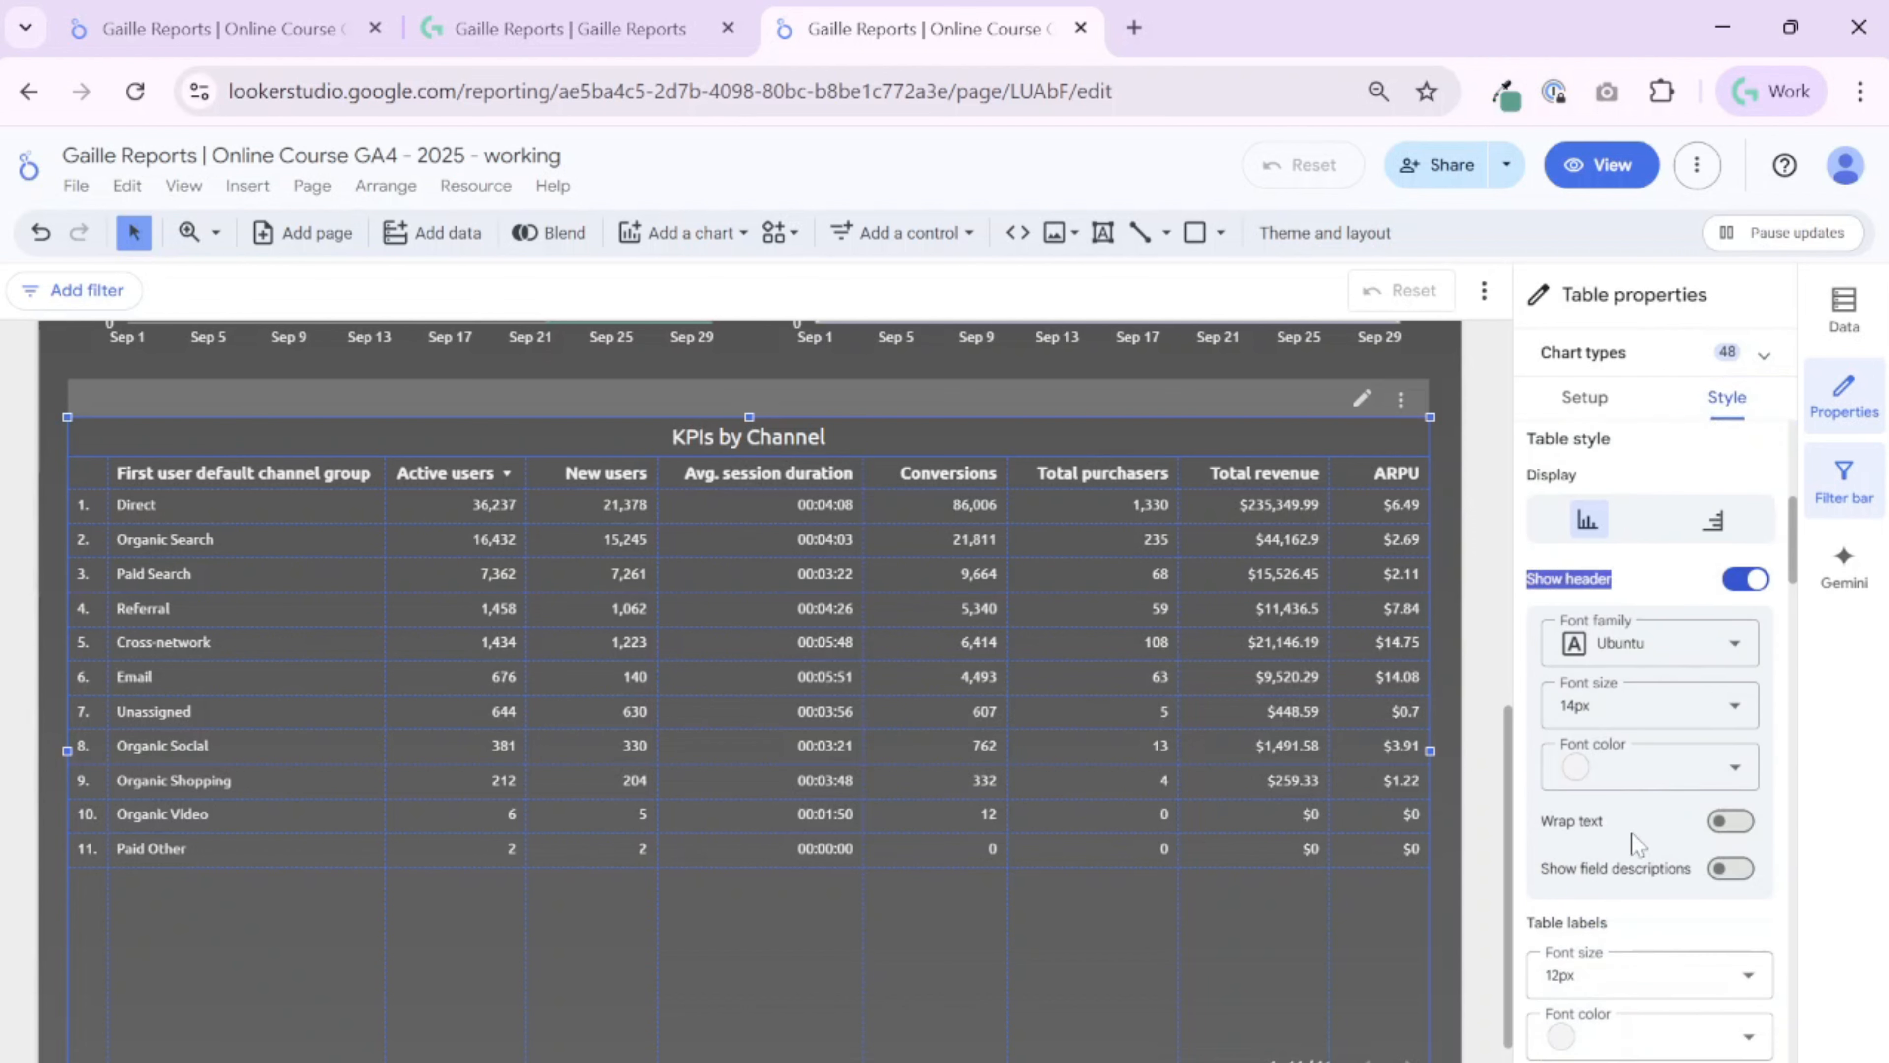
click(1712, 821)
drag(343, 484, 343, 484)
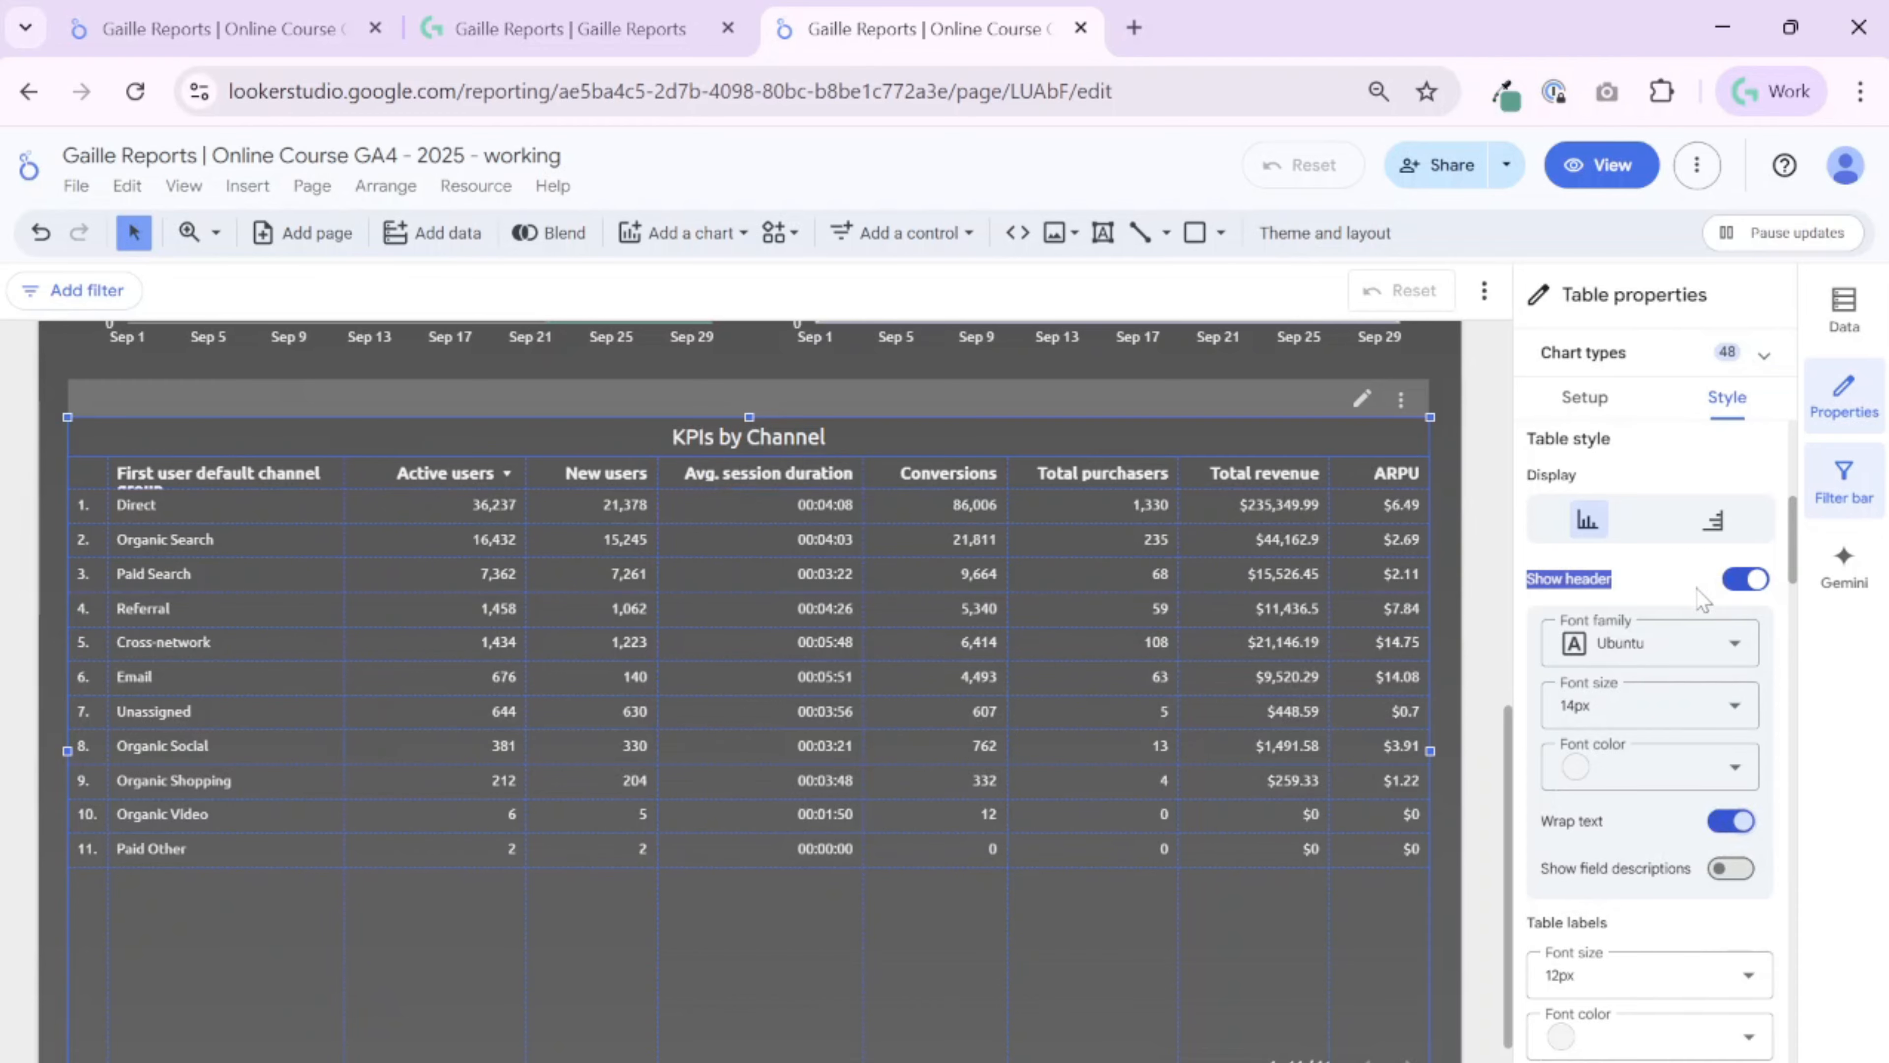
Enable auto-height for the KPIs by Channel table body
scroll(1784, 807, up, 6)
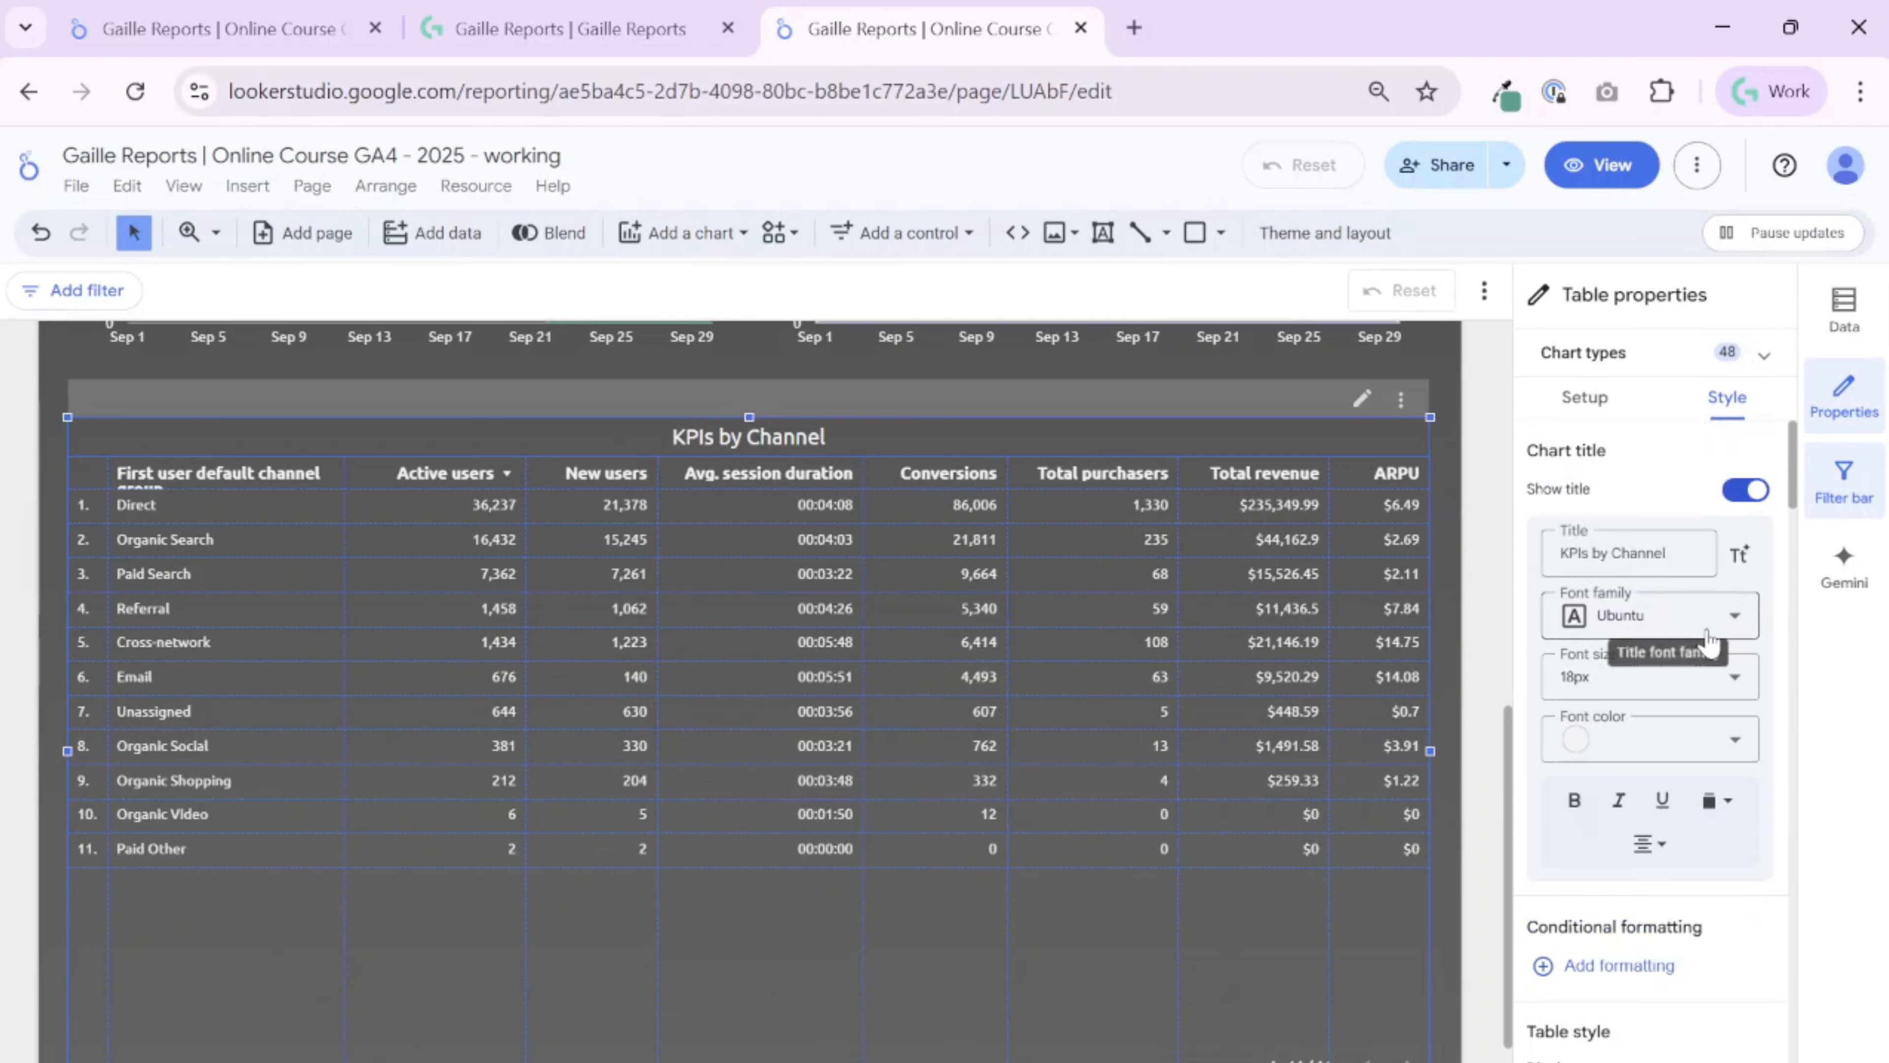
scroll(1710, 714, down, 6)
scroll(1670, 863, down, 5)
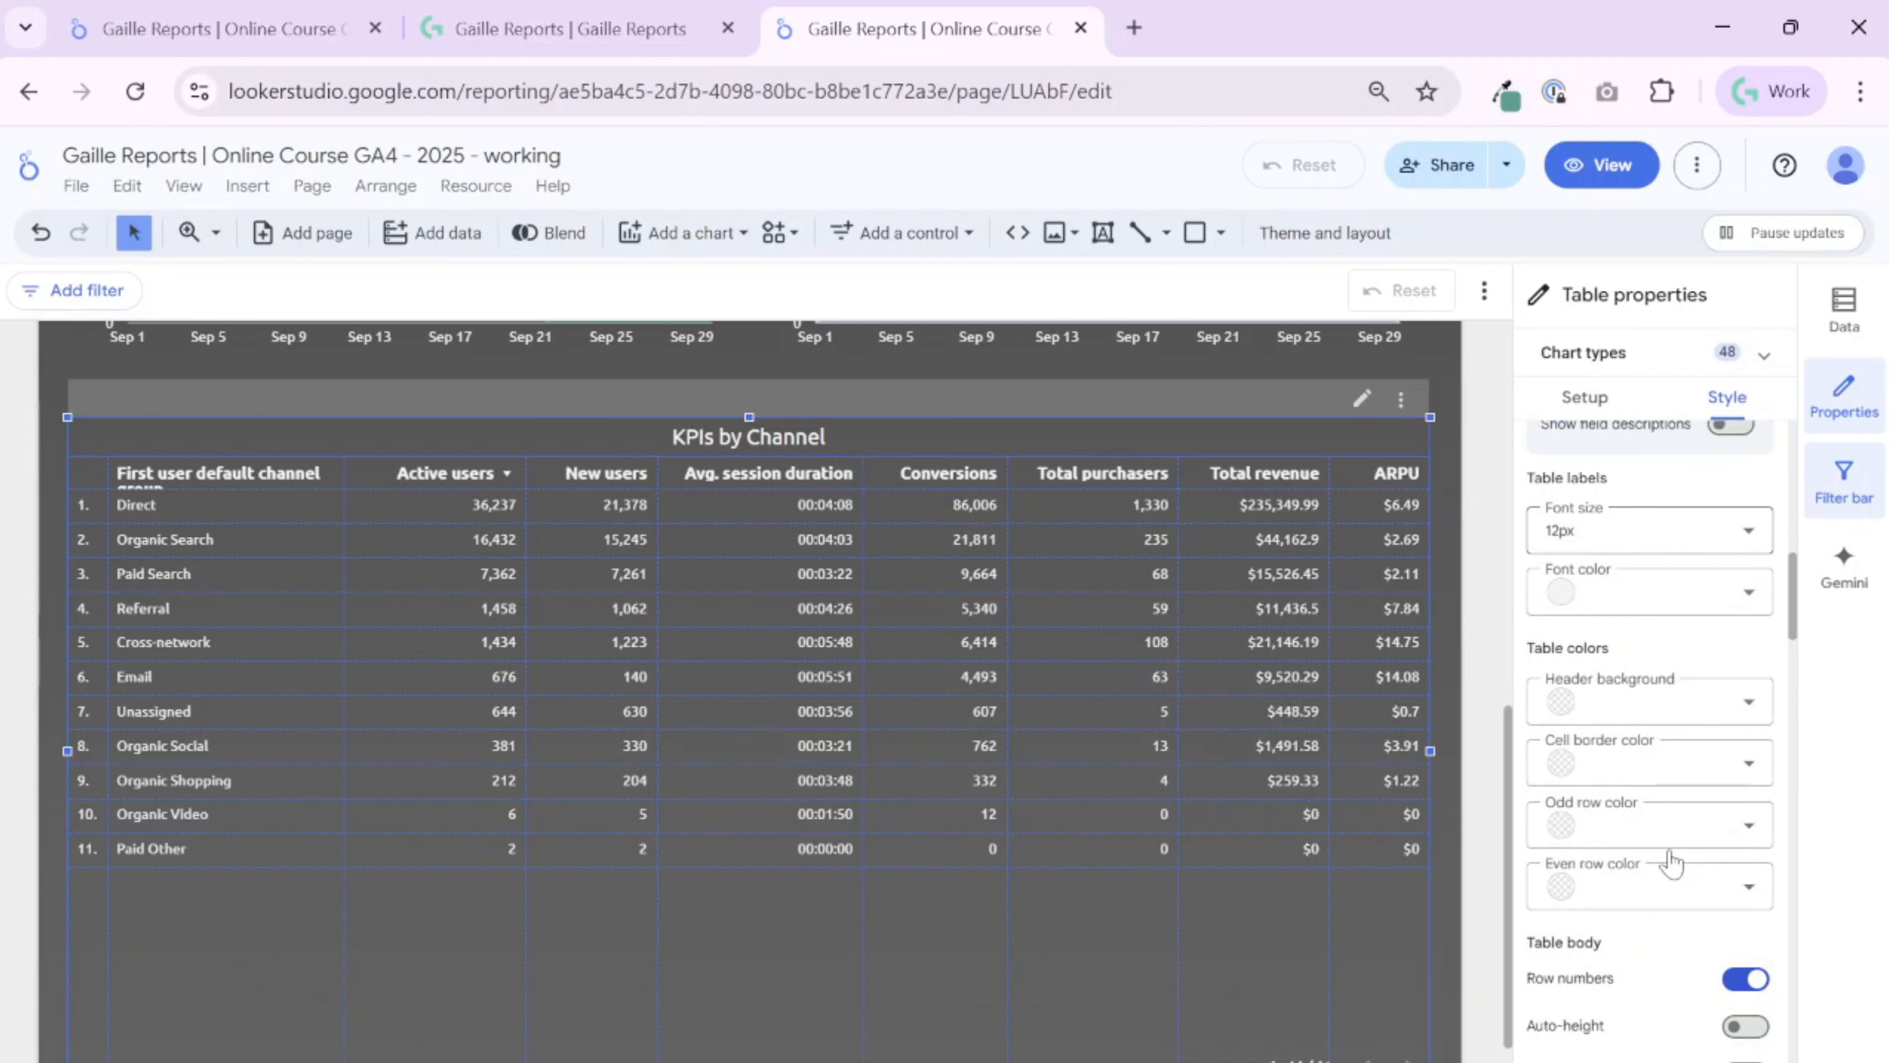
click(1748, 878)
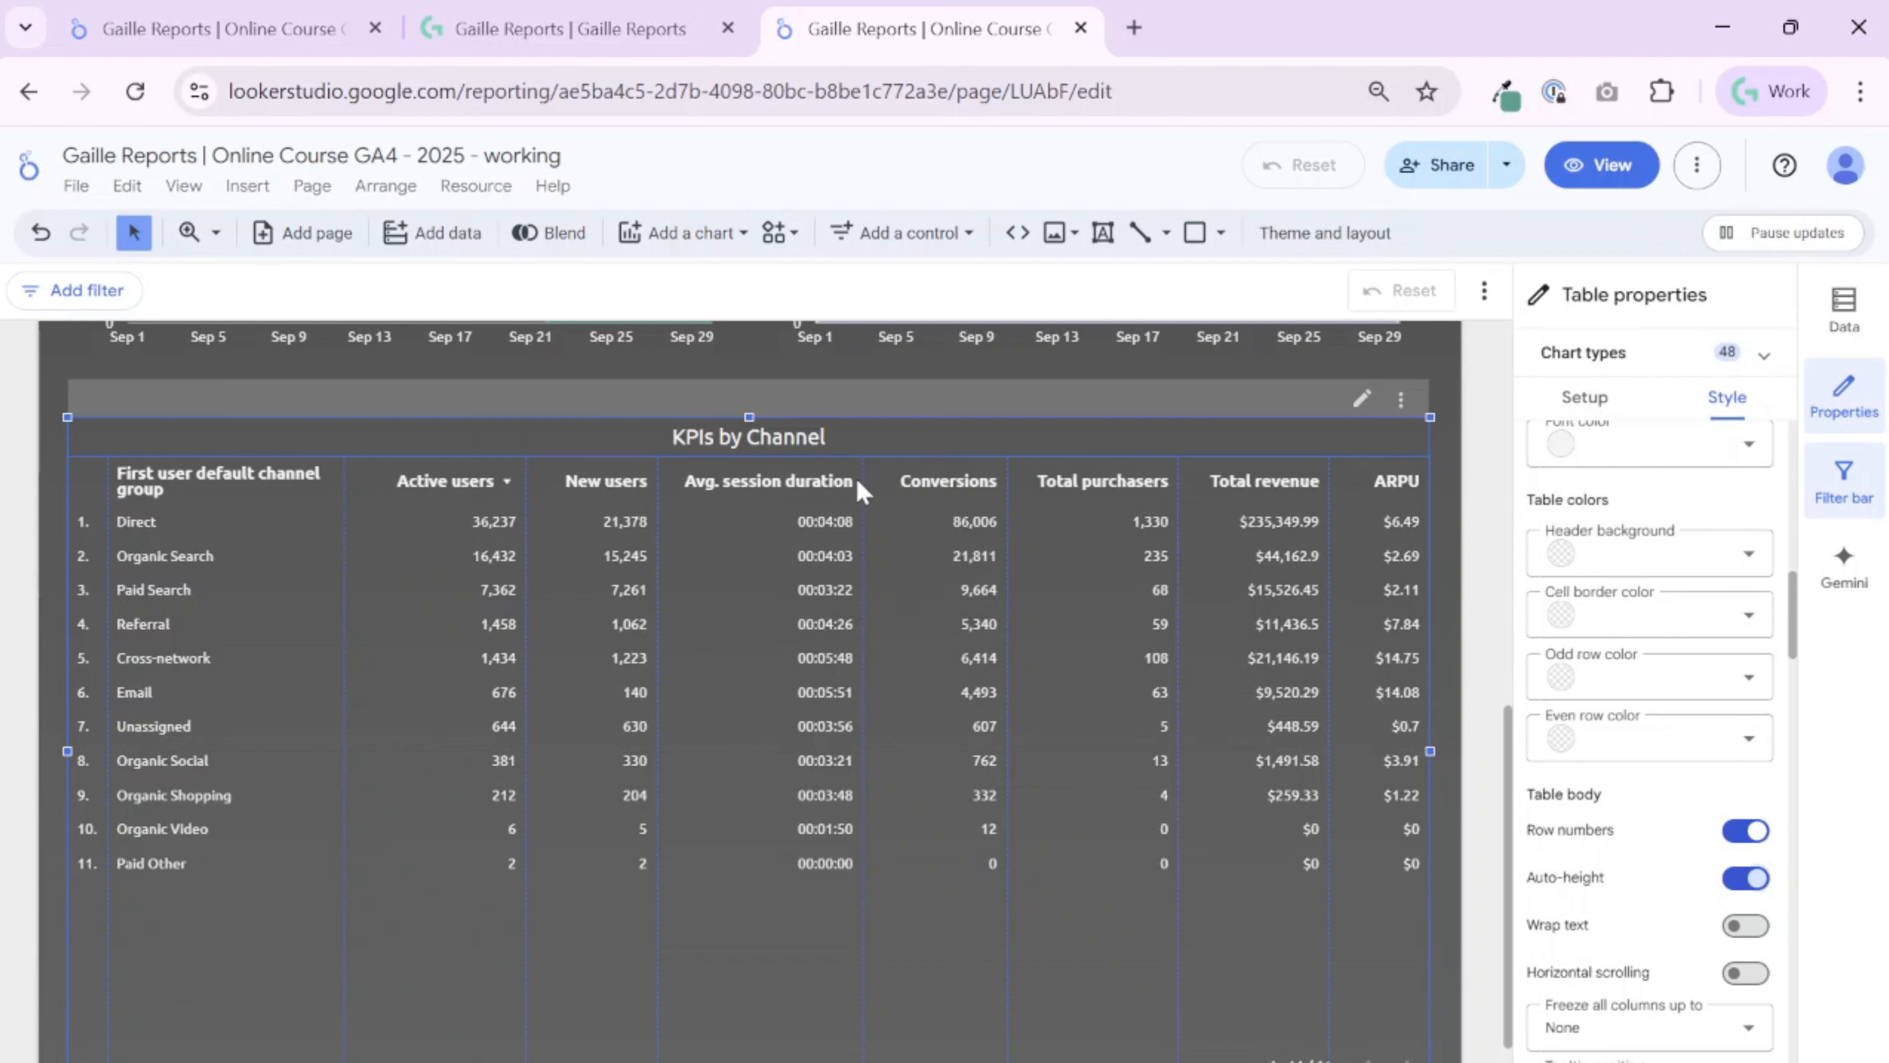
Distribute the KPIs by Channel table's columns evenly across its width
right_click(753, 558)
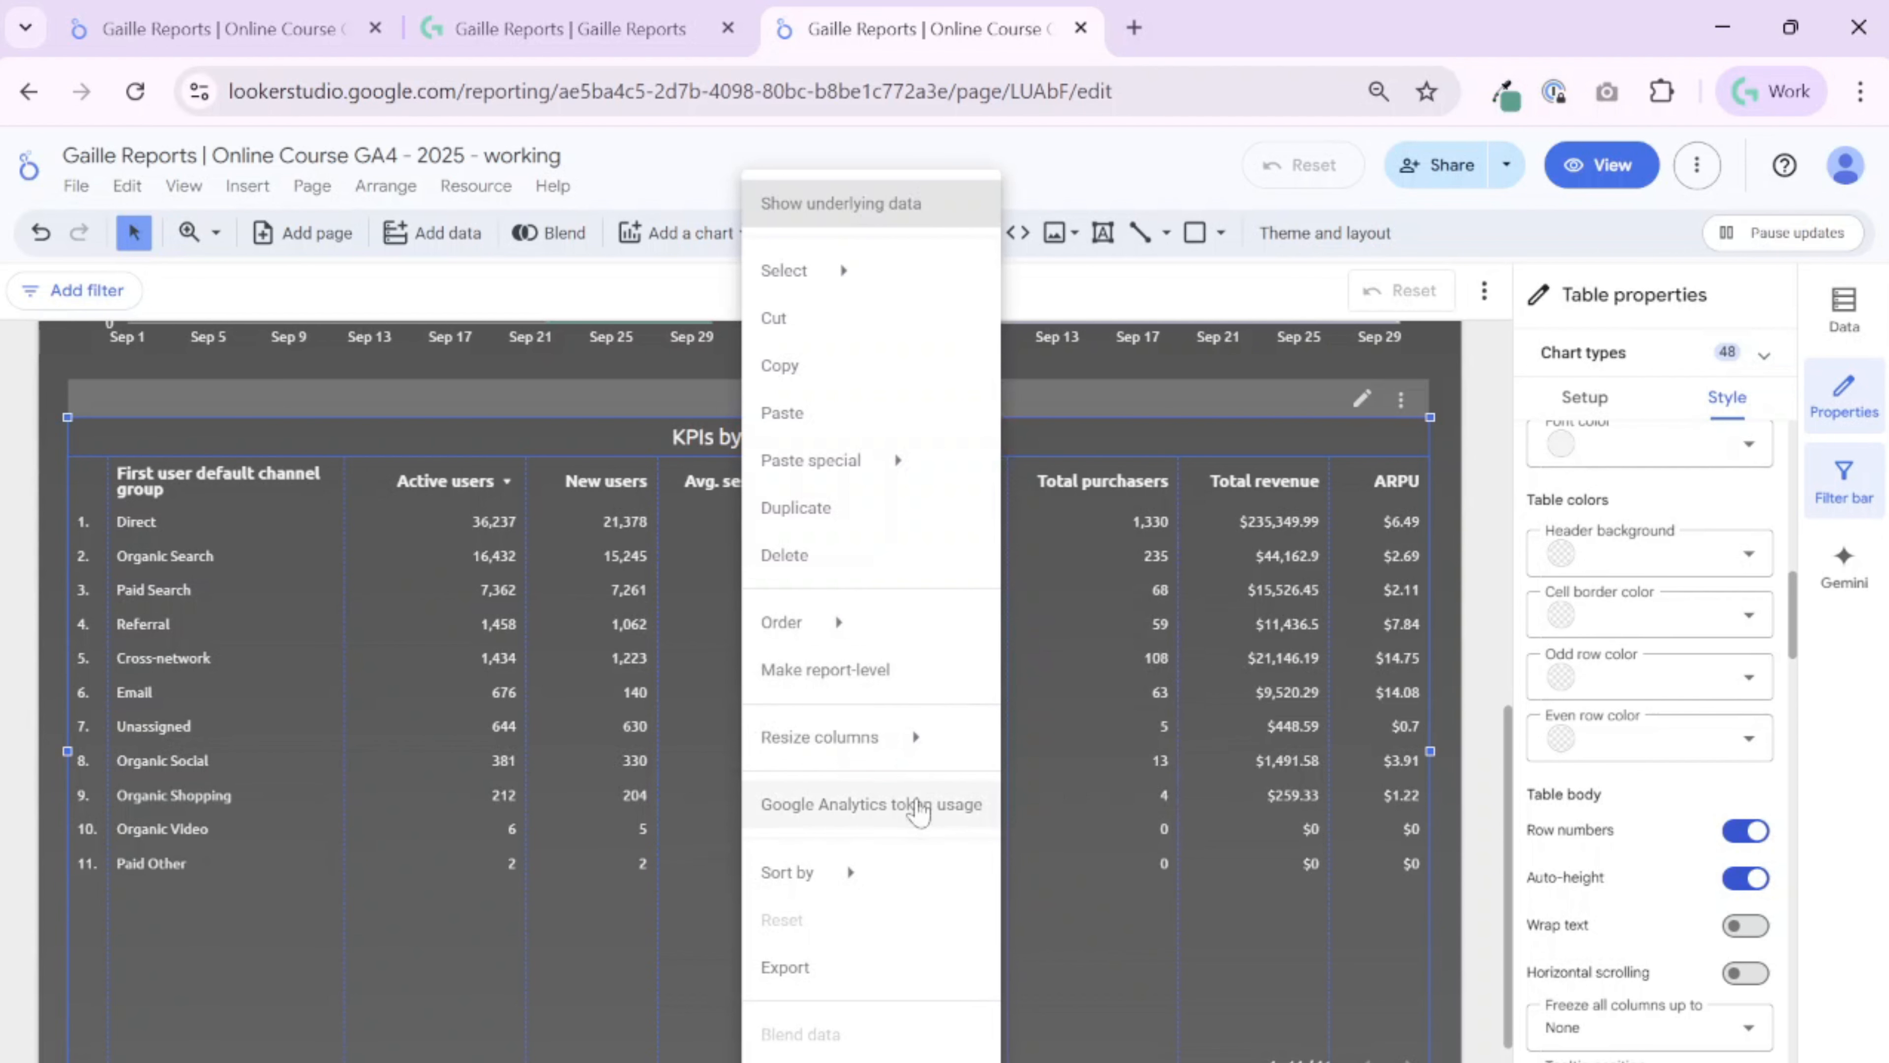
mouse_move(915, 736)
click(1071, 794)
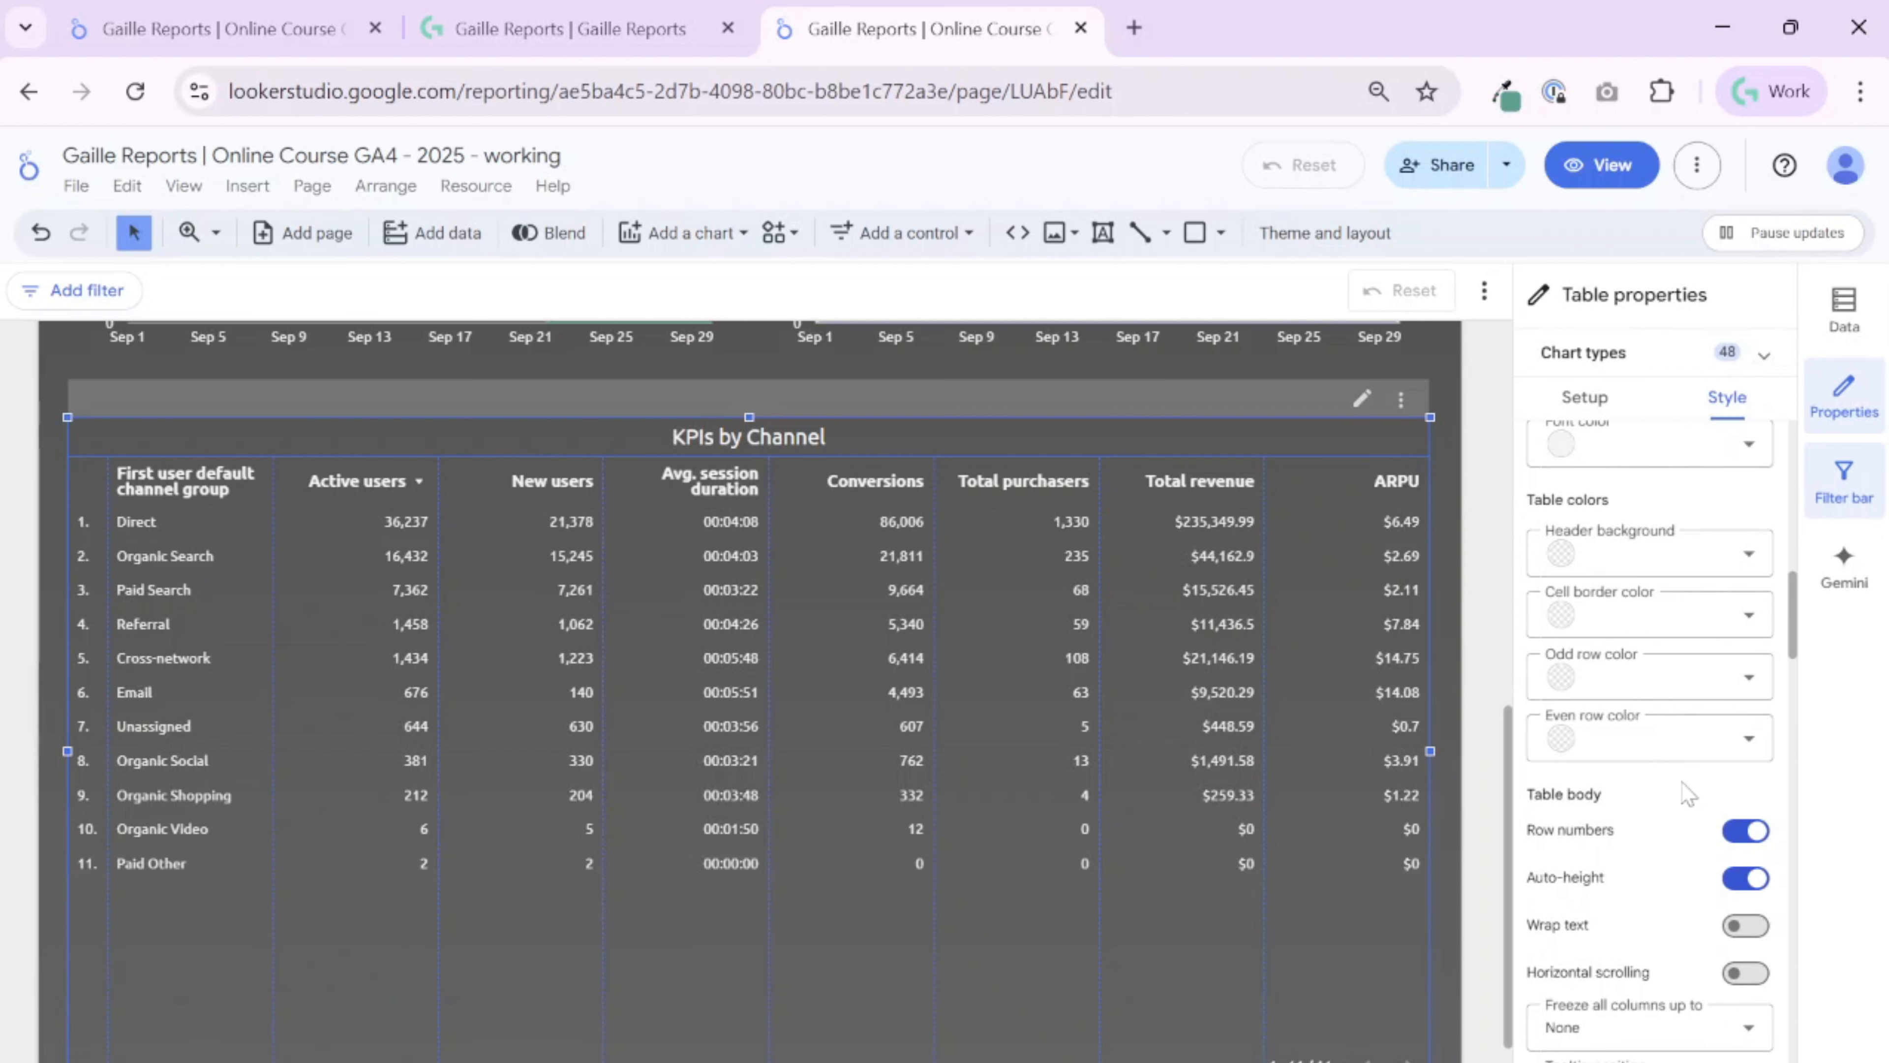
Look over the report page from the KPI cards and time series charts down to the KPIs by Channel table
scroll(1687, 793, up, 6)
scroll(1682, 801, down, 2)
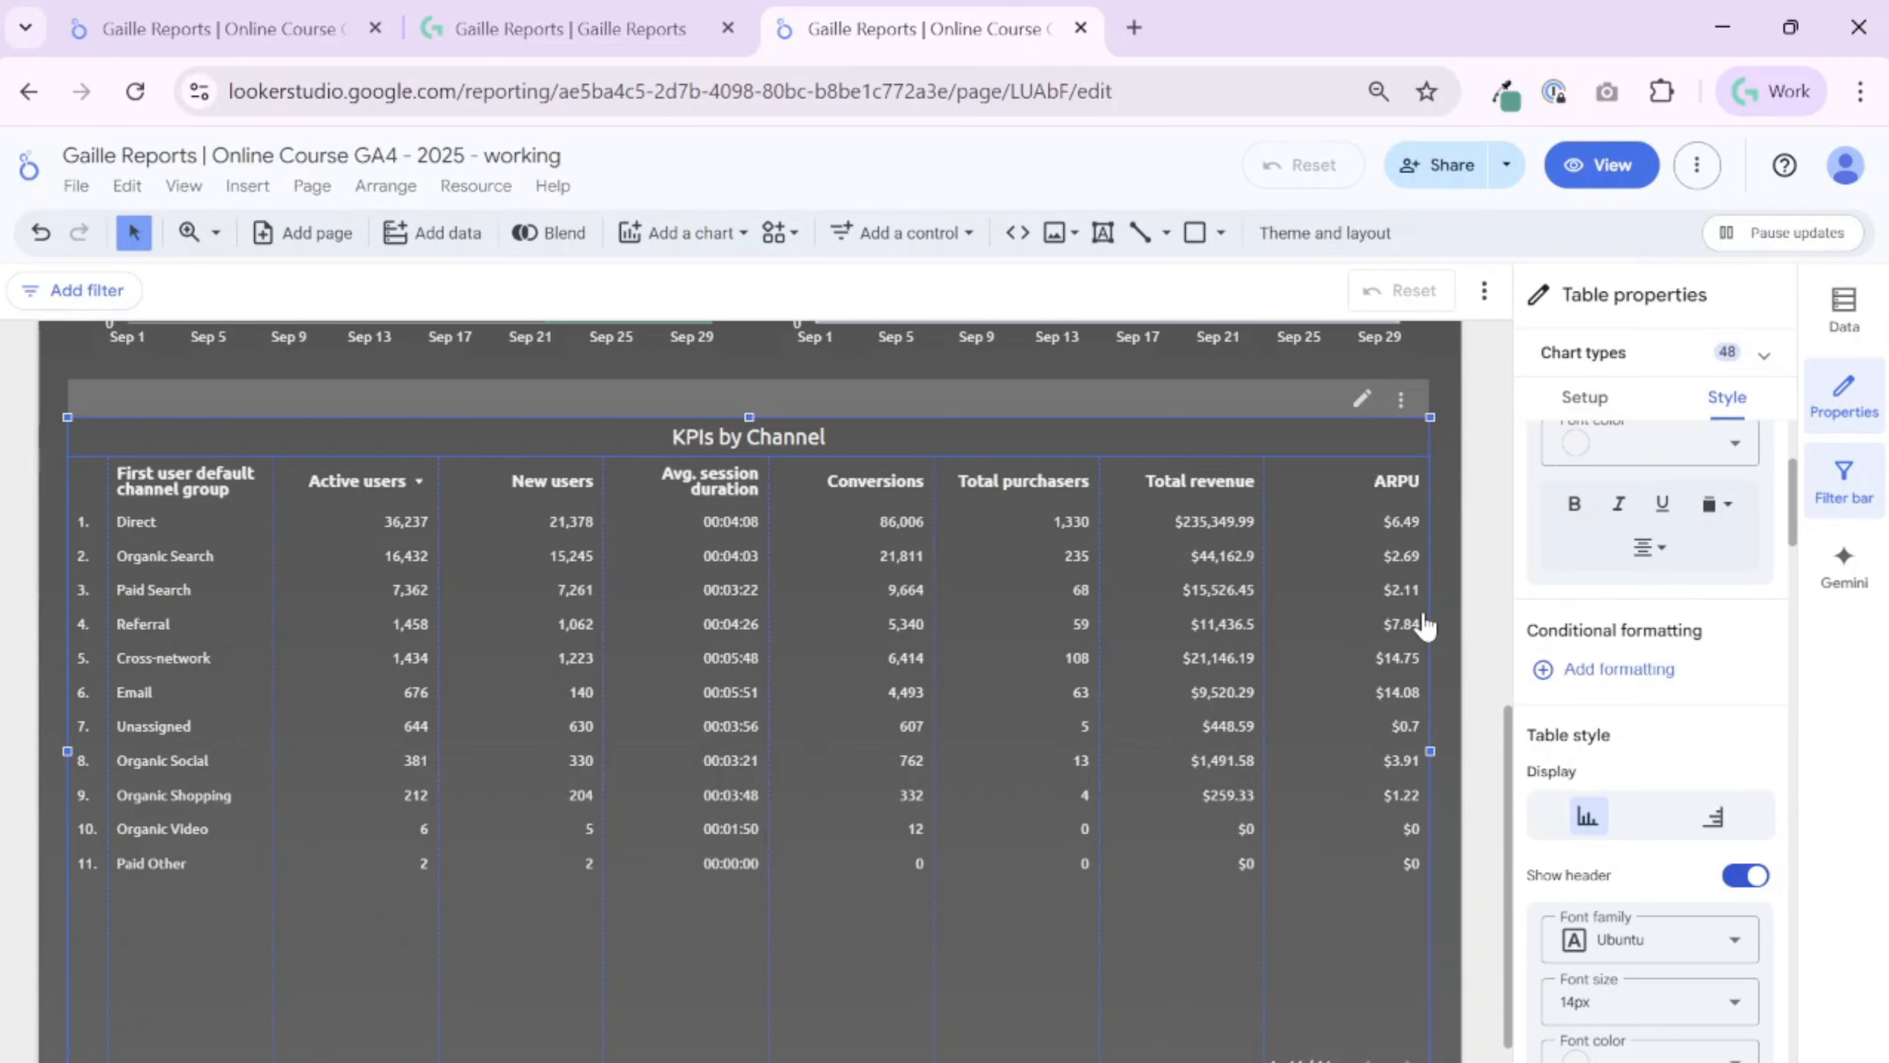
scroll(1490, 537, up, 7)
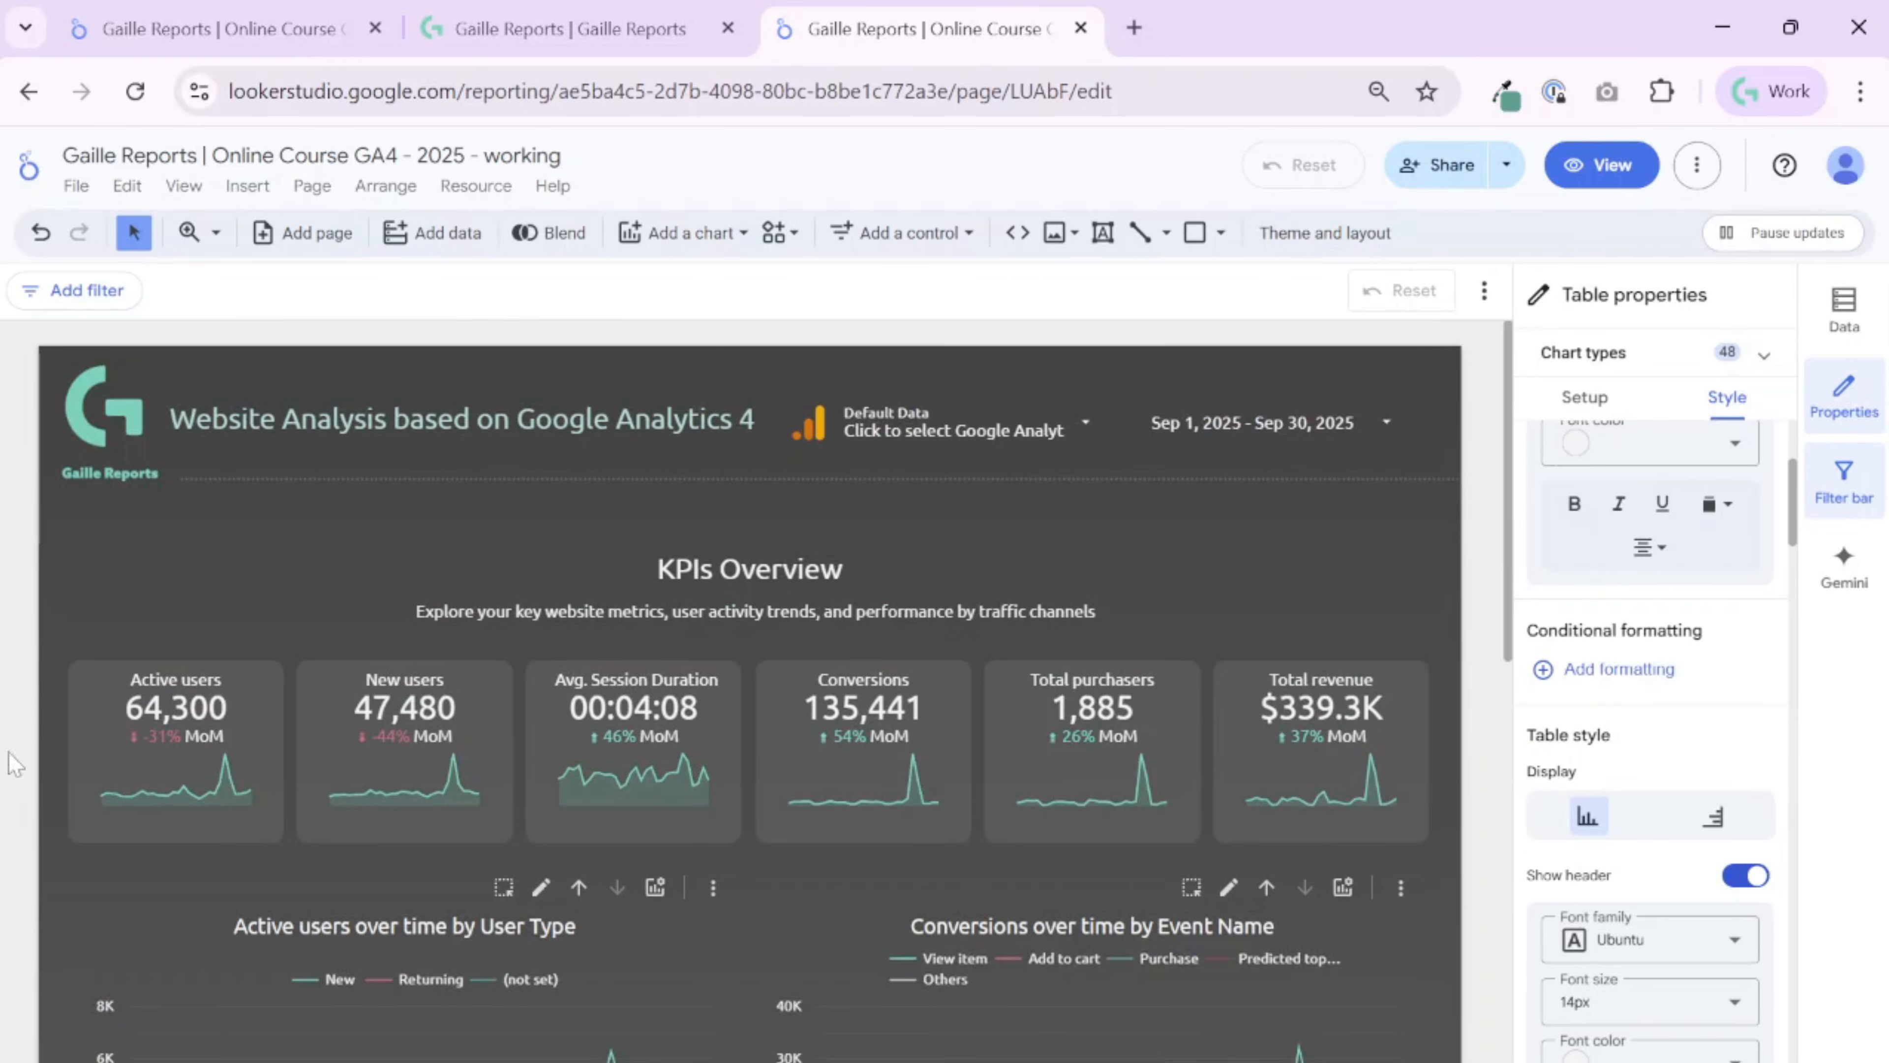
scroll(1480, 815, down, 5)
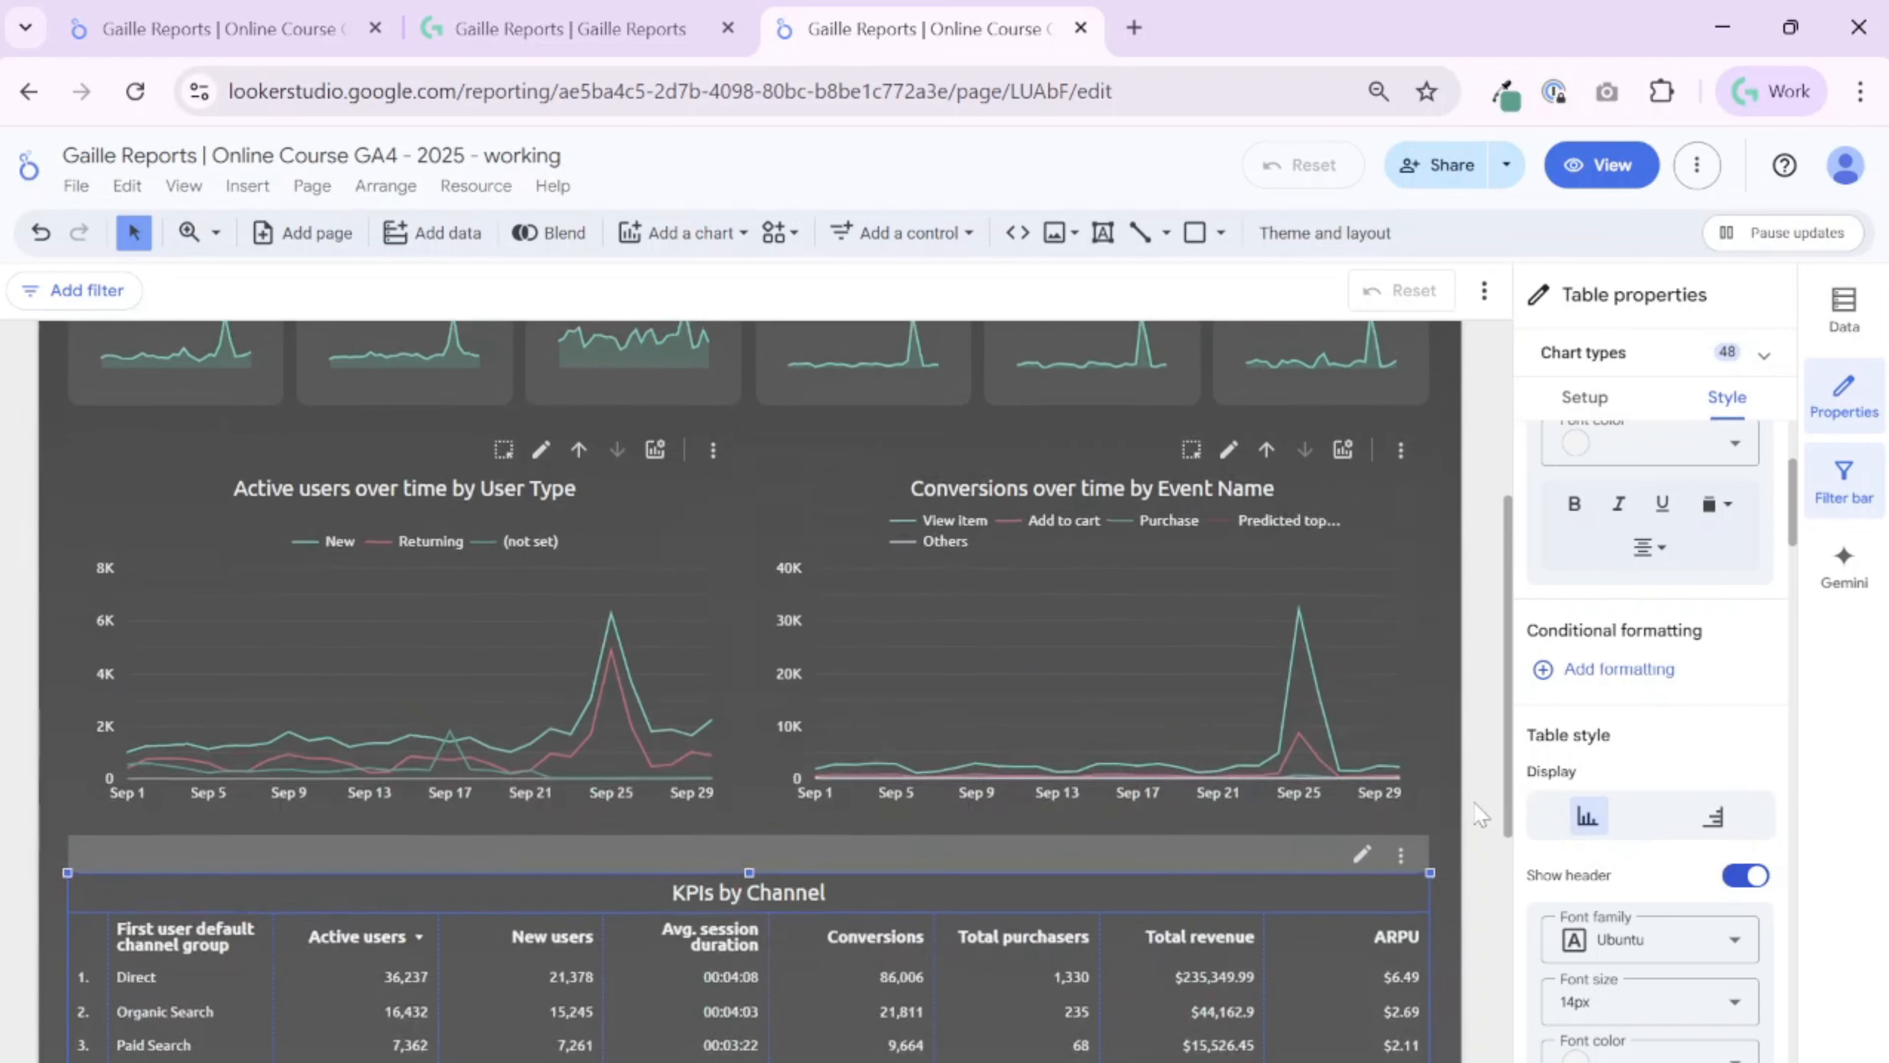
scroll(1480, 815, down, 6)
scroll(1480, 814, up, 1)
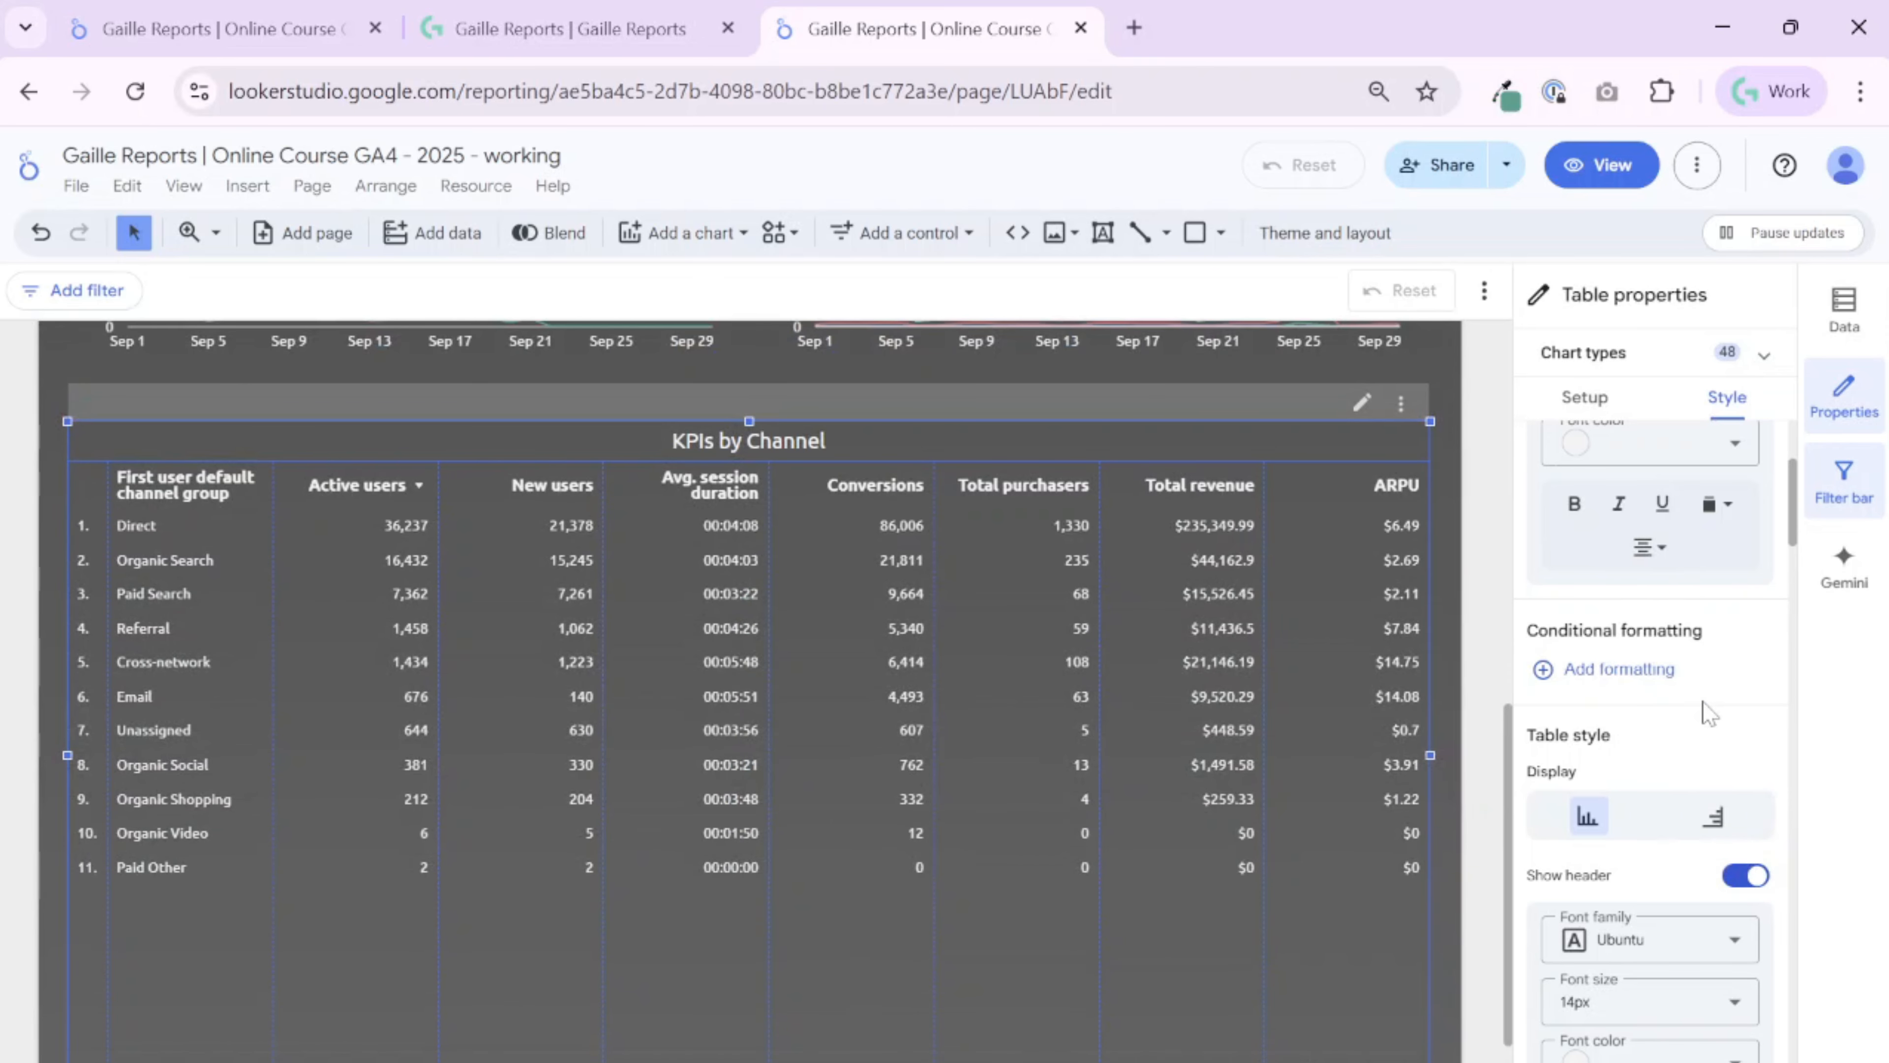
Display the first metric, Active users, as a heatmap and center-align its column in the KPIs by Channel table
scroll(1707, 711, down, 5)
scroll(1718, 833, down, 8)
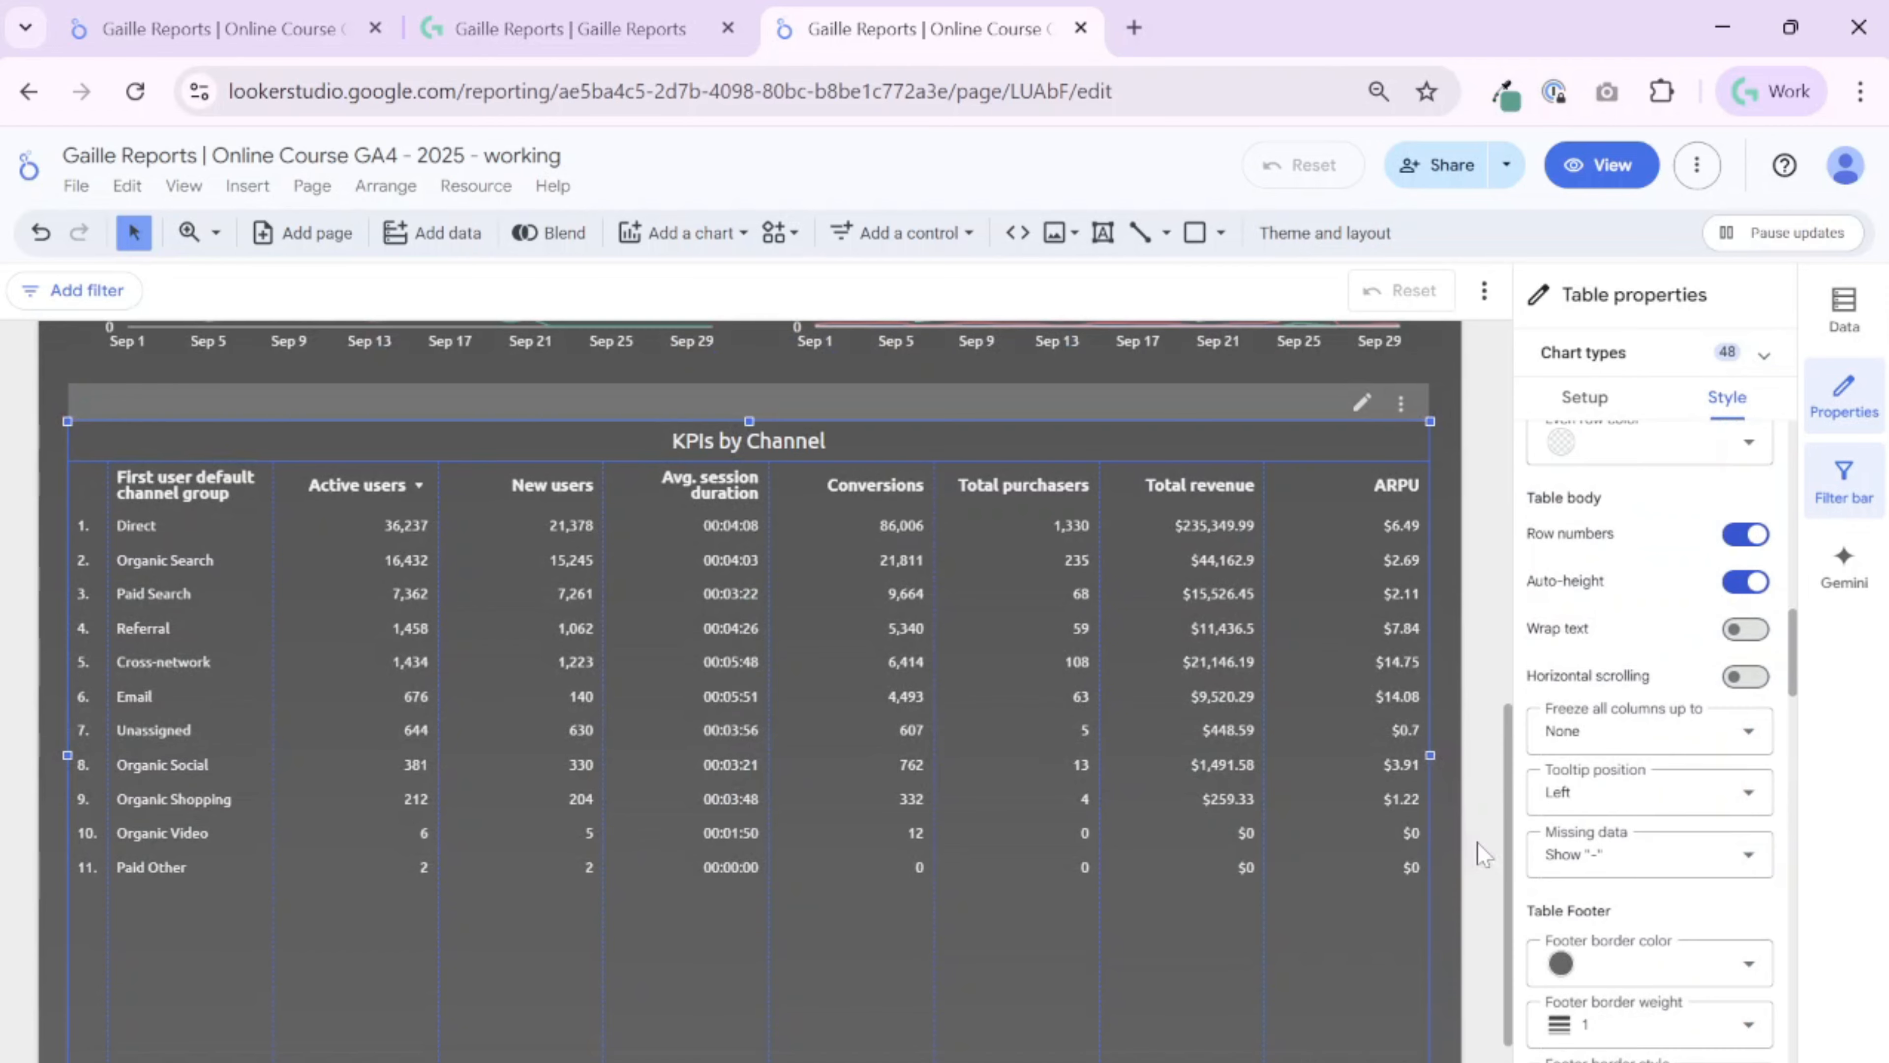
scroll(1643, 845, down, 6)
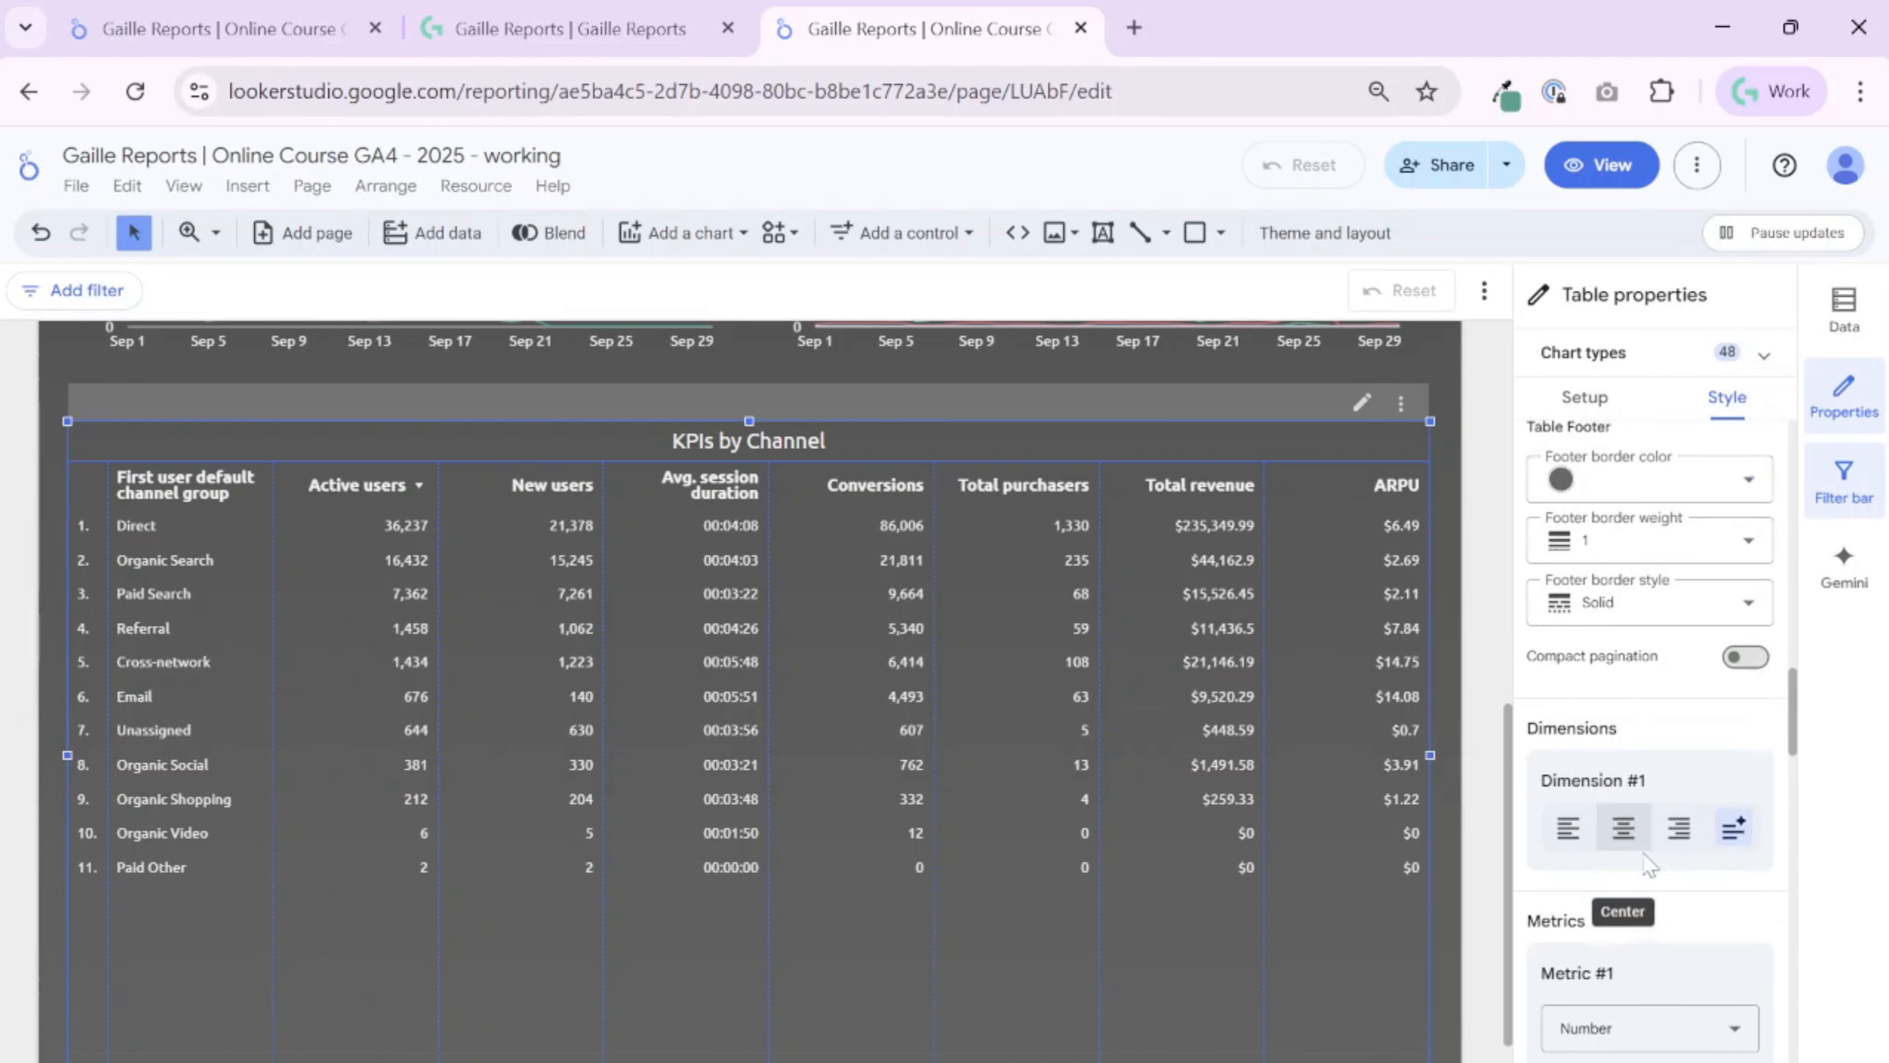
scroll(1647, 863, down, 3)
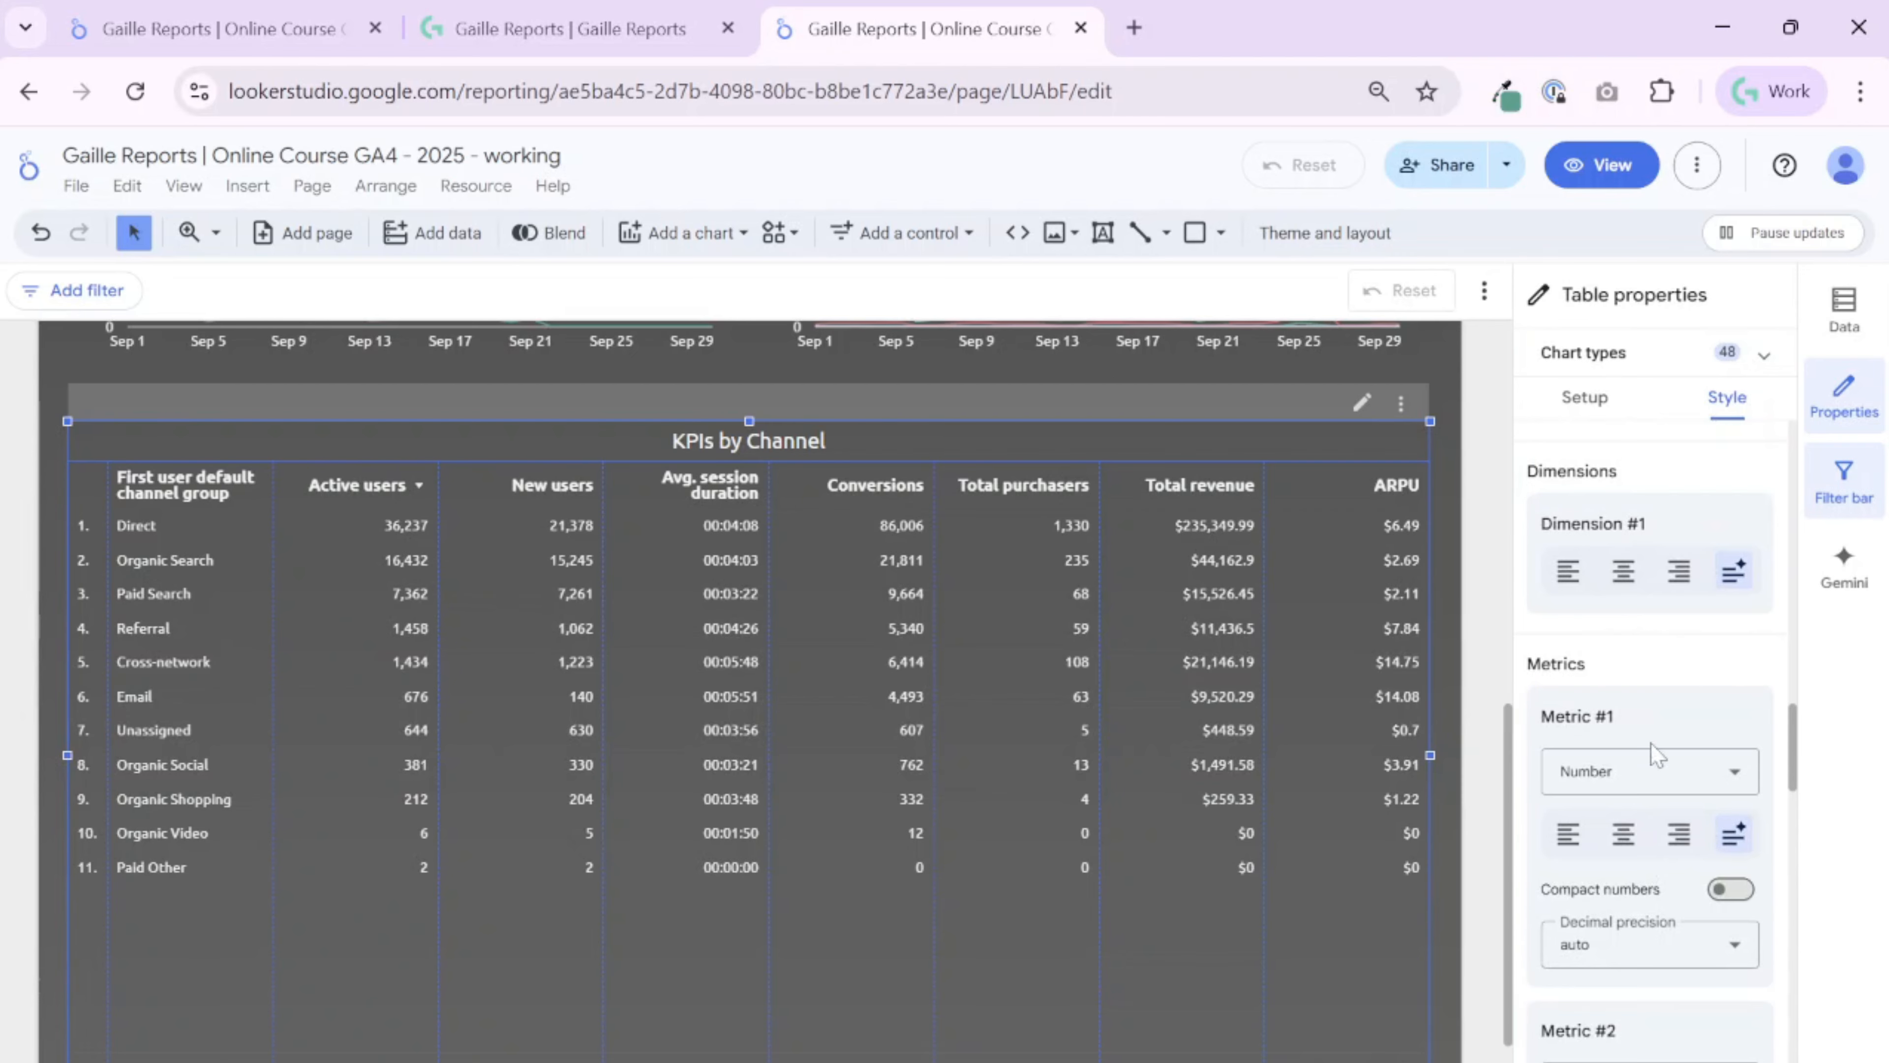
scroll(1652, 756, down, 4)
scroll(1627, 770, up, 4)
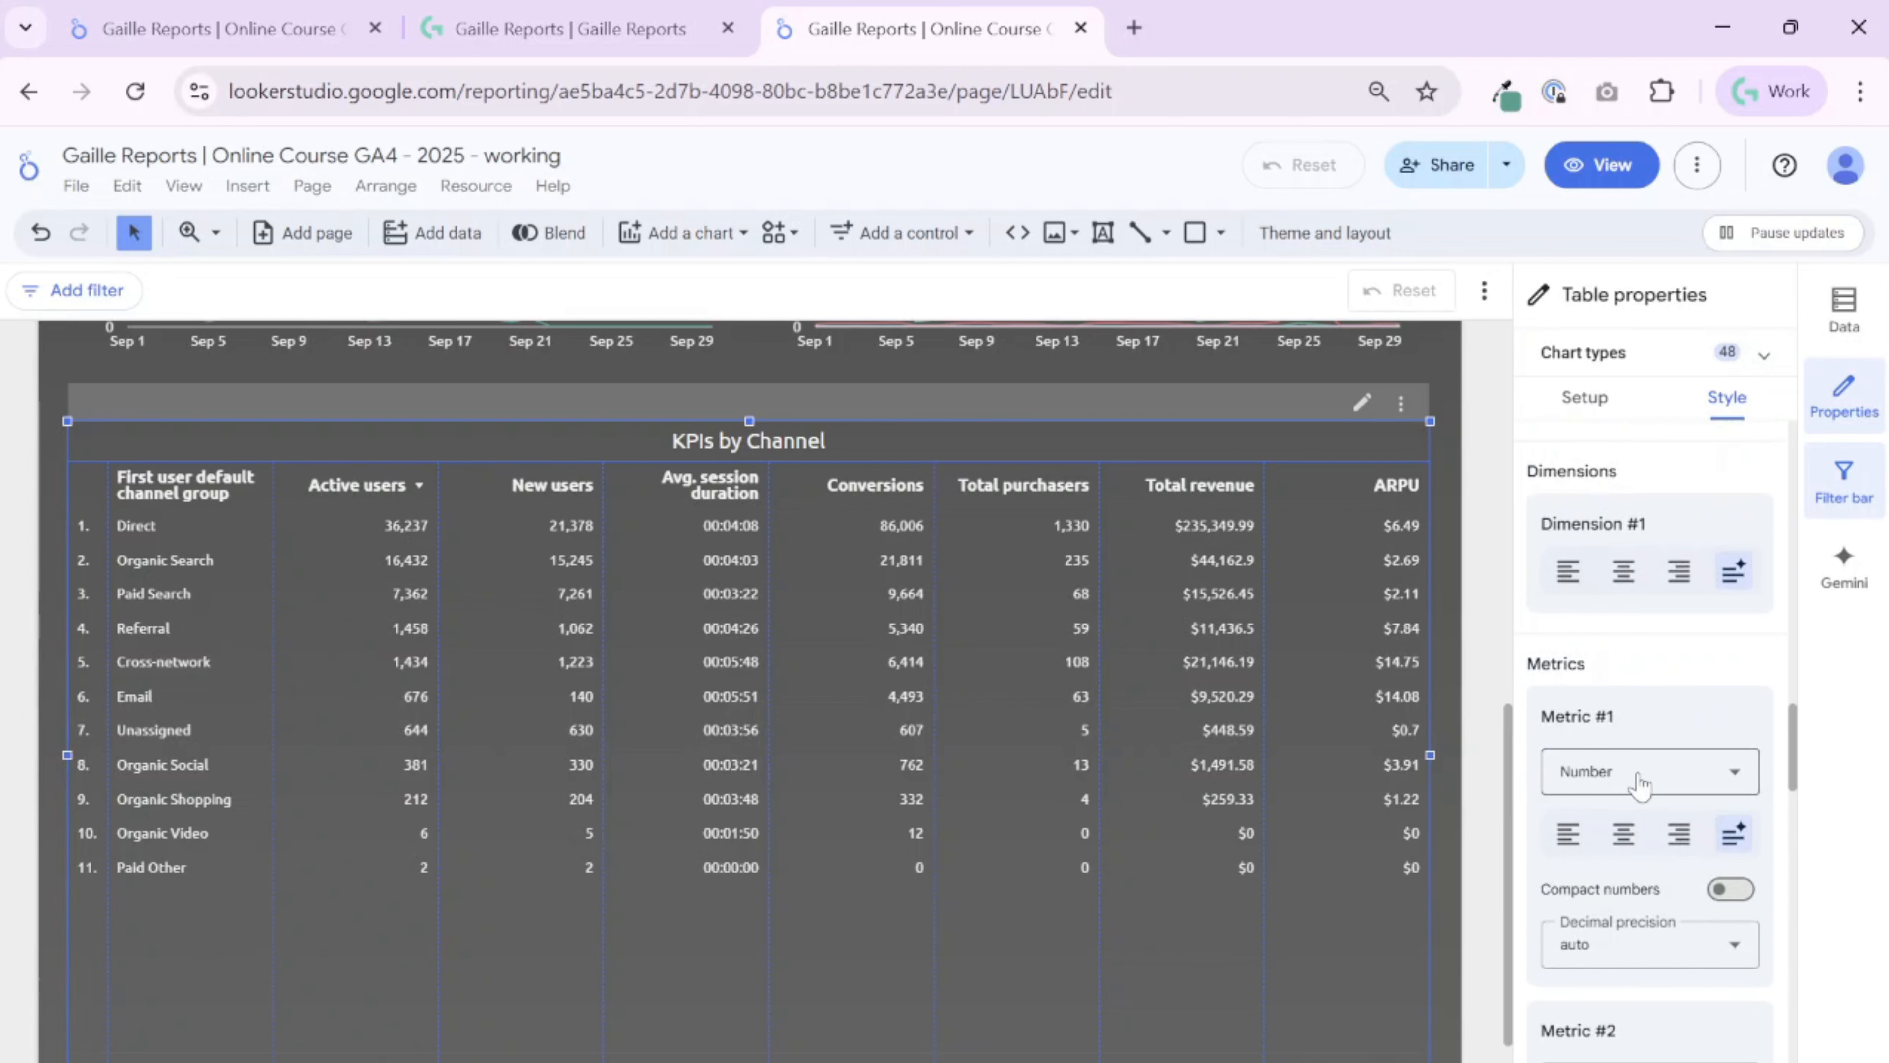
scroll(1640, 783, up, 2)
click(1642, 632)
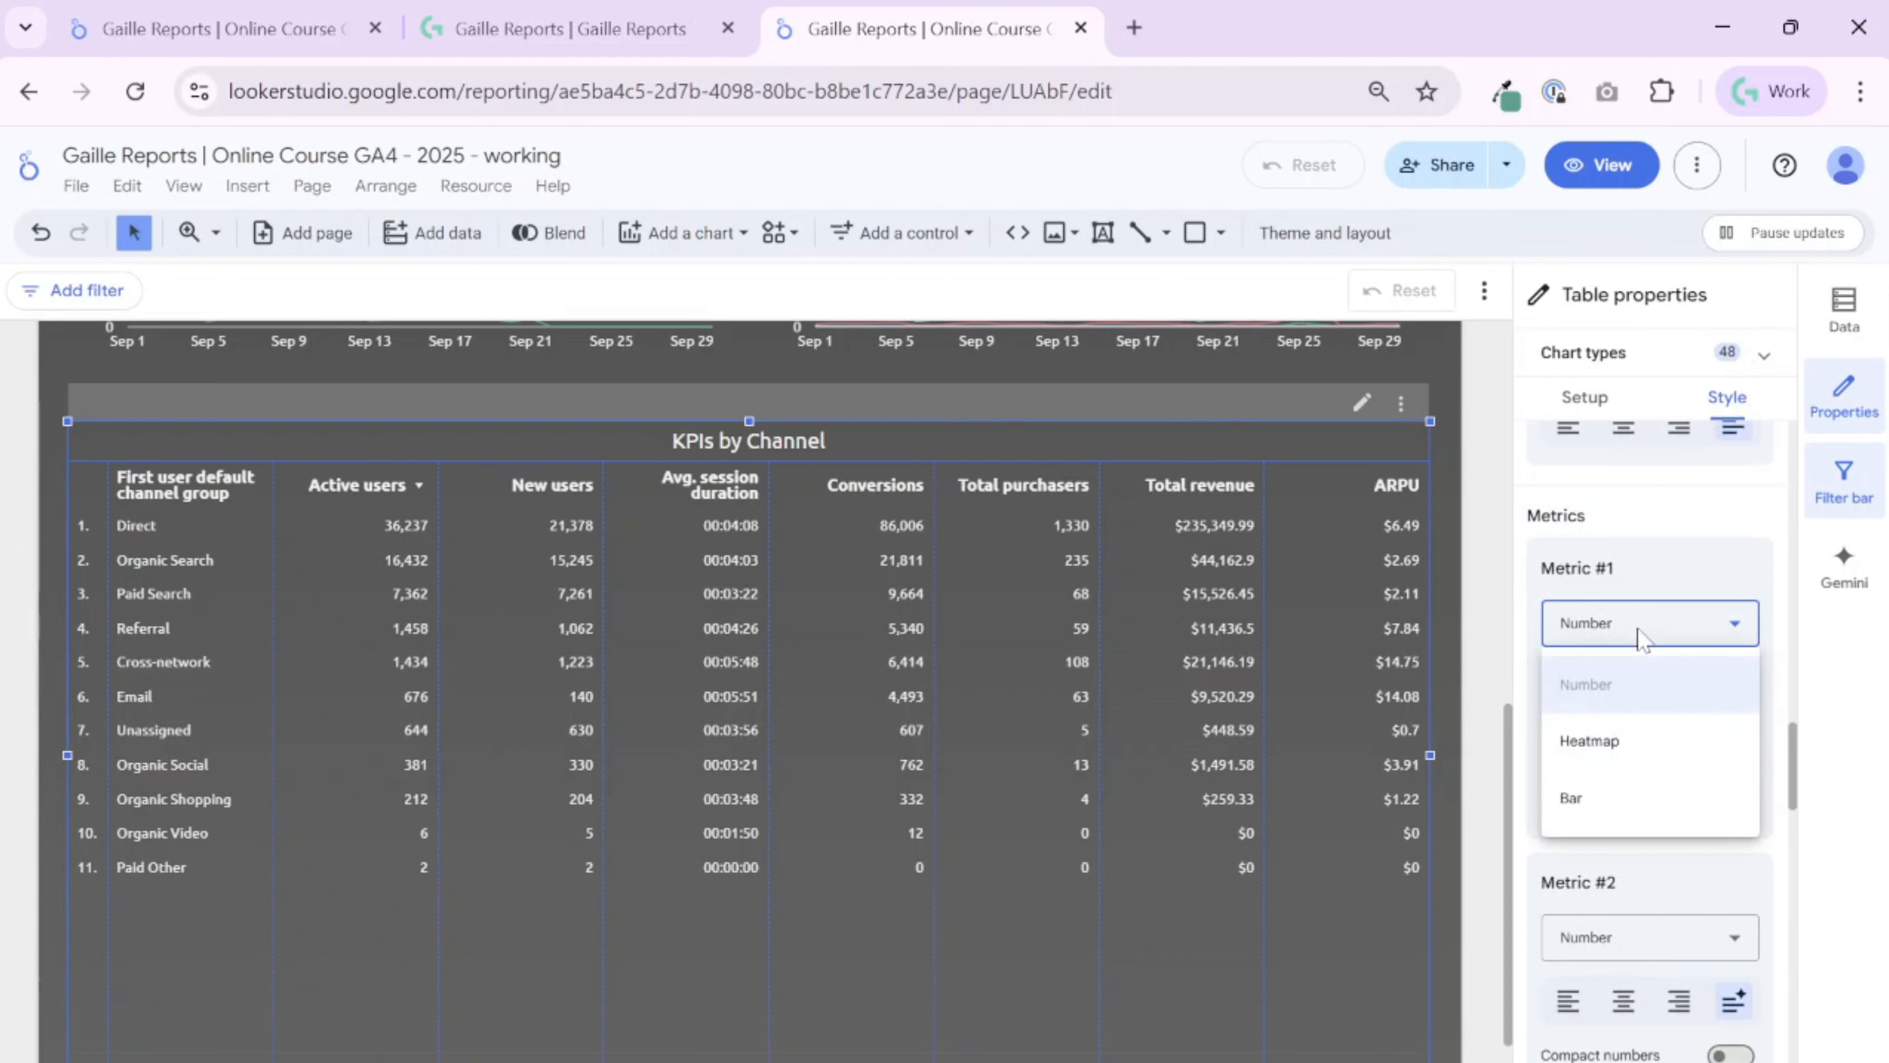
click(1613, 743)
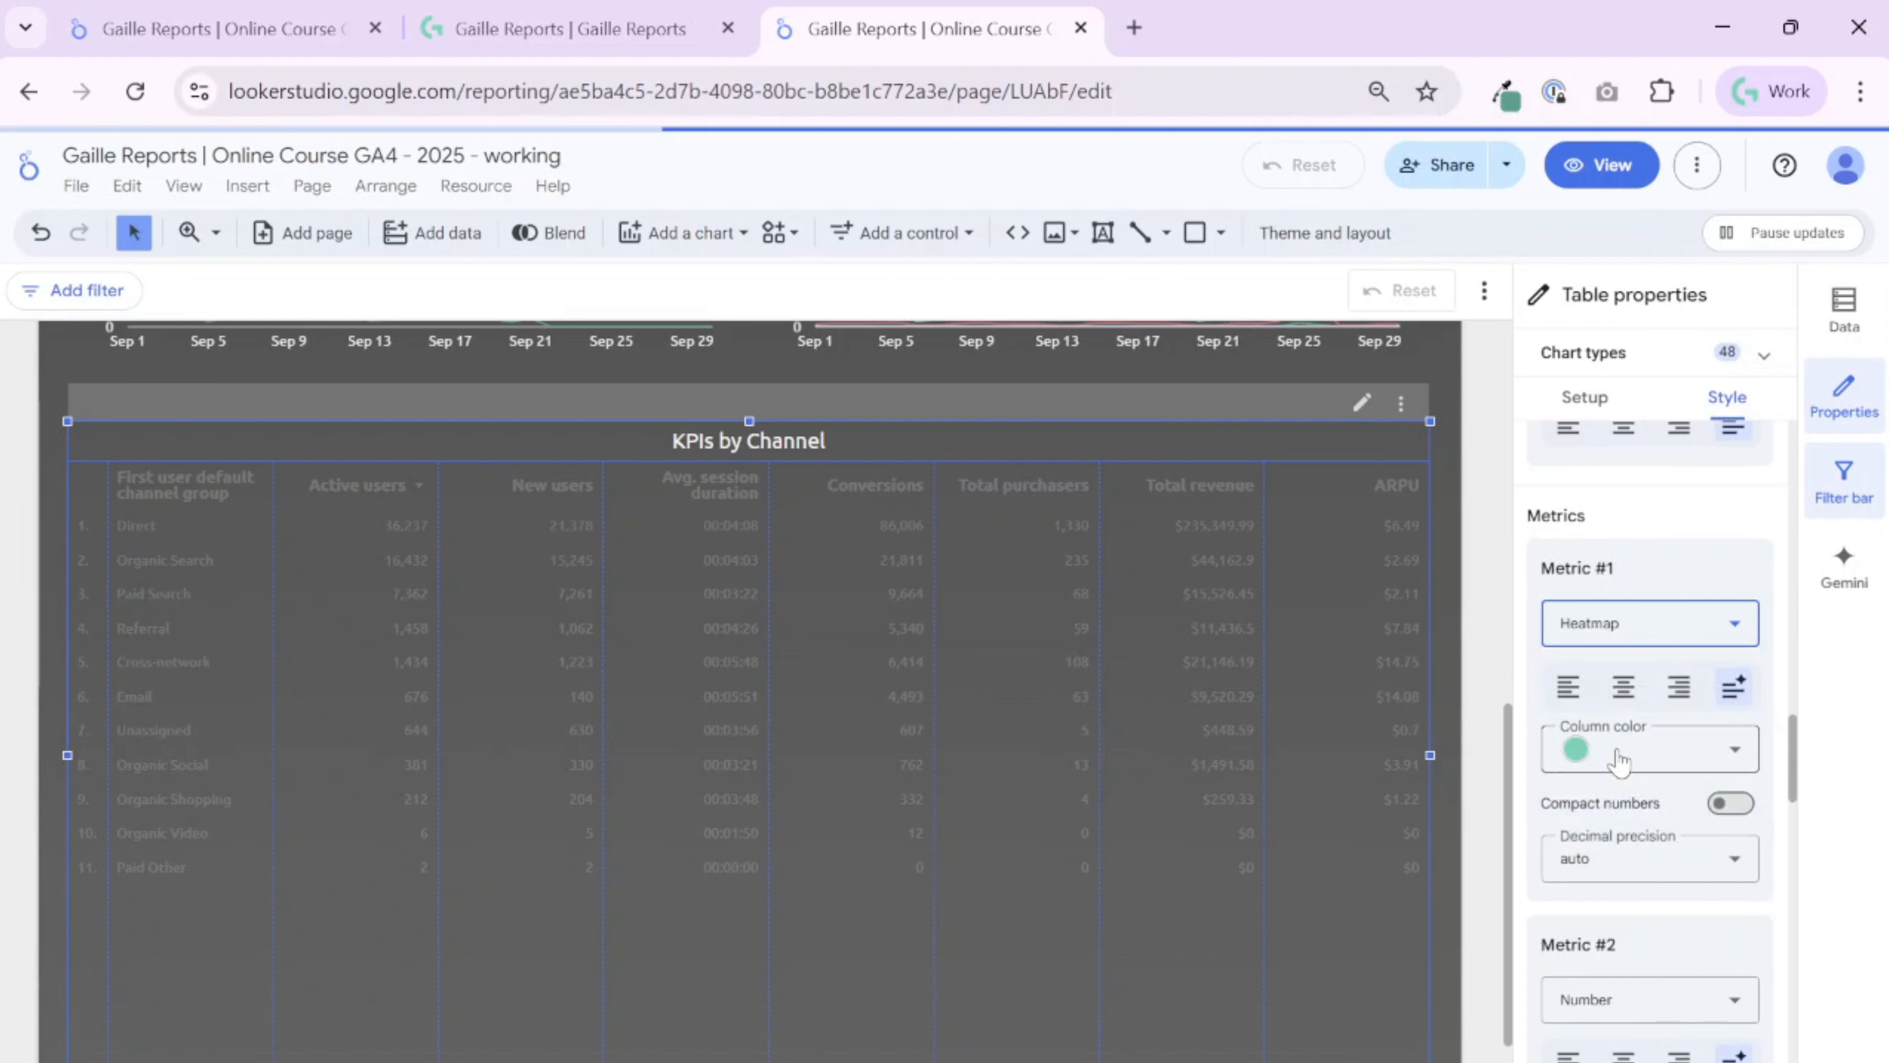
click(1624, 688)
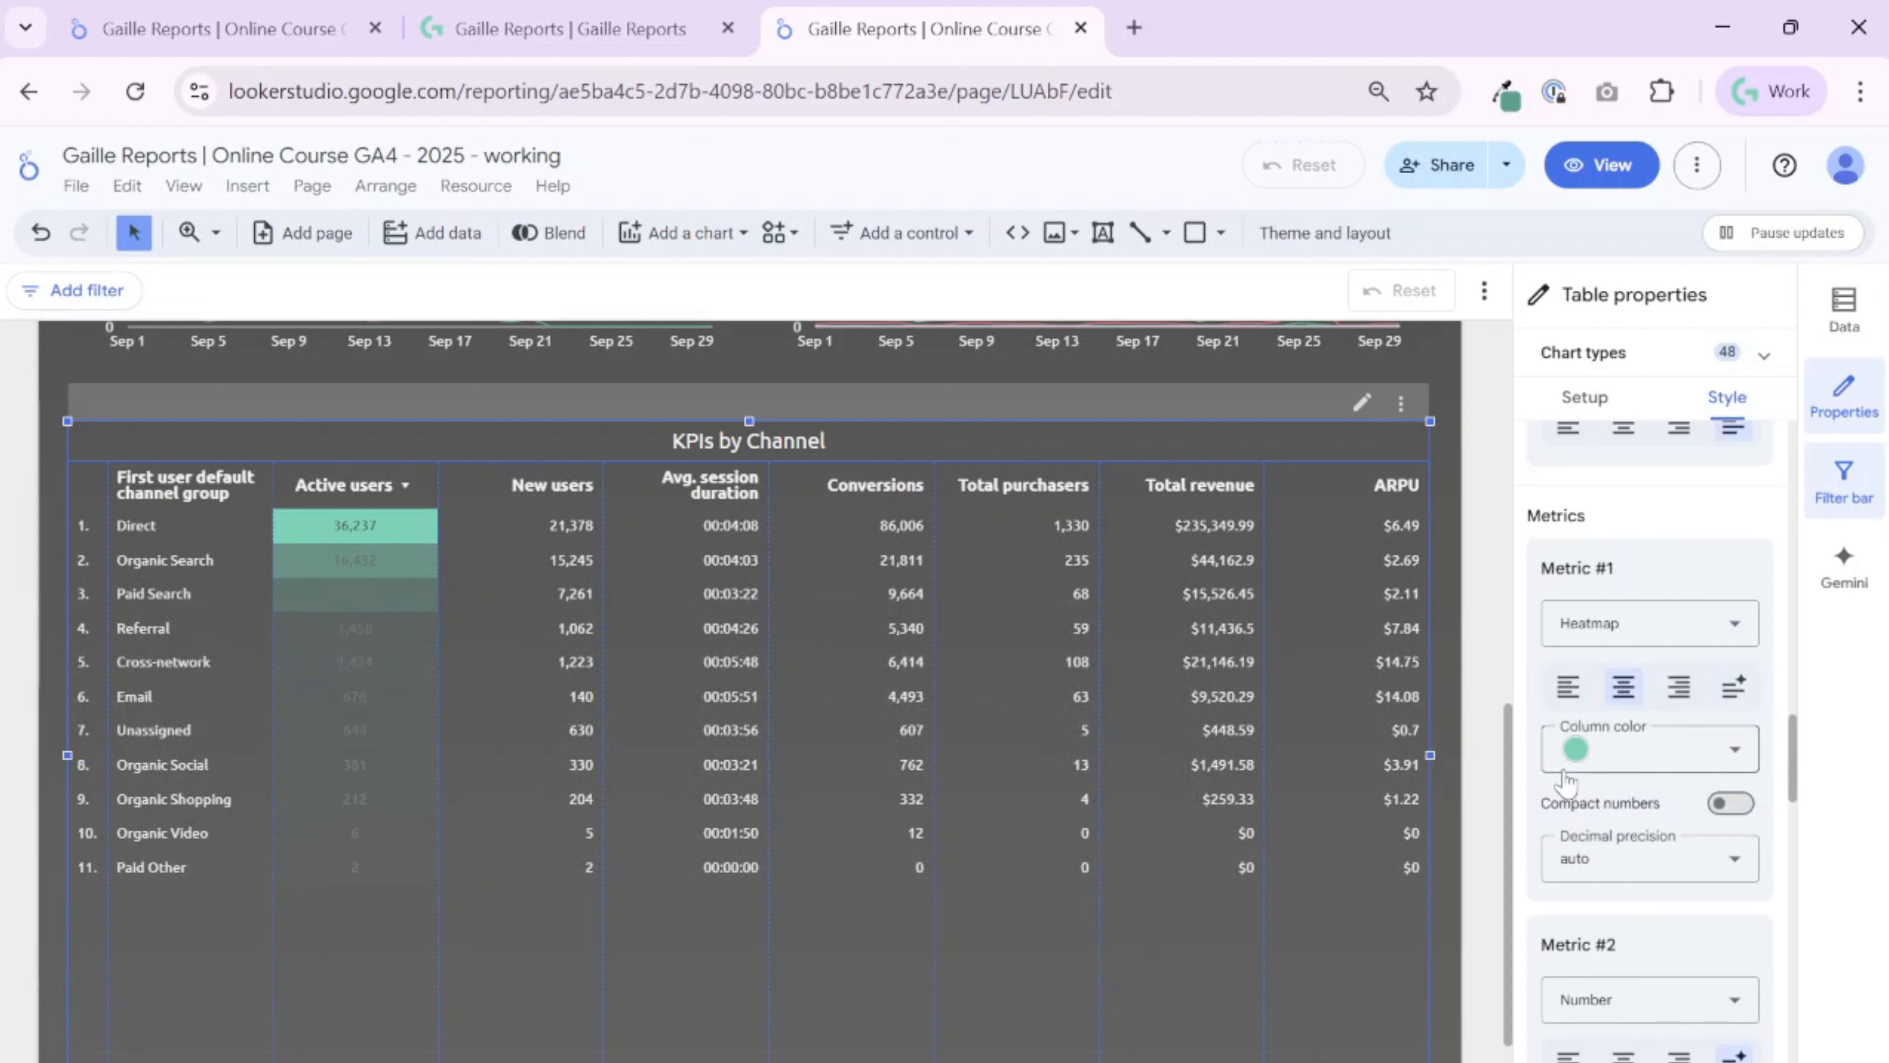
Try the darker green and pale green theme colors and a mid grey as the Active users heatmap's column color
click(1575, 750)
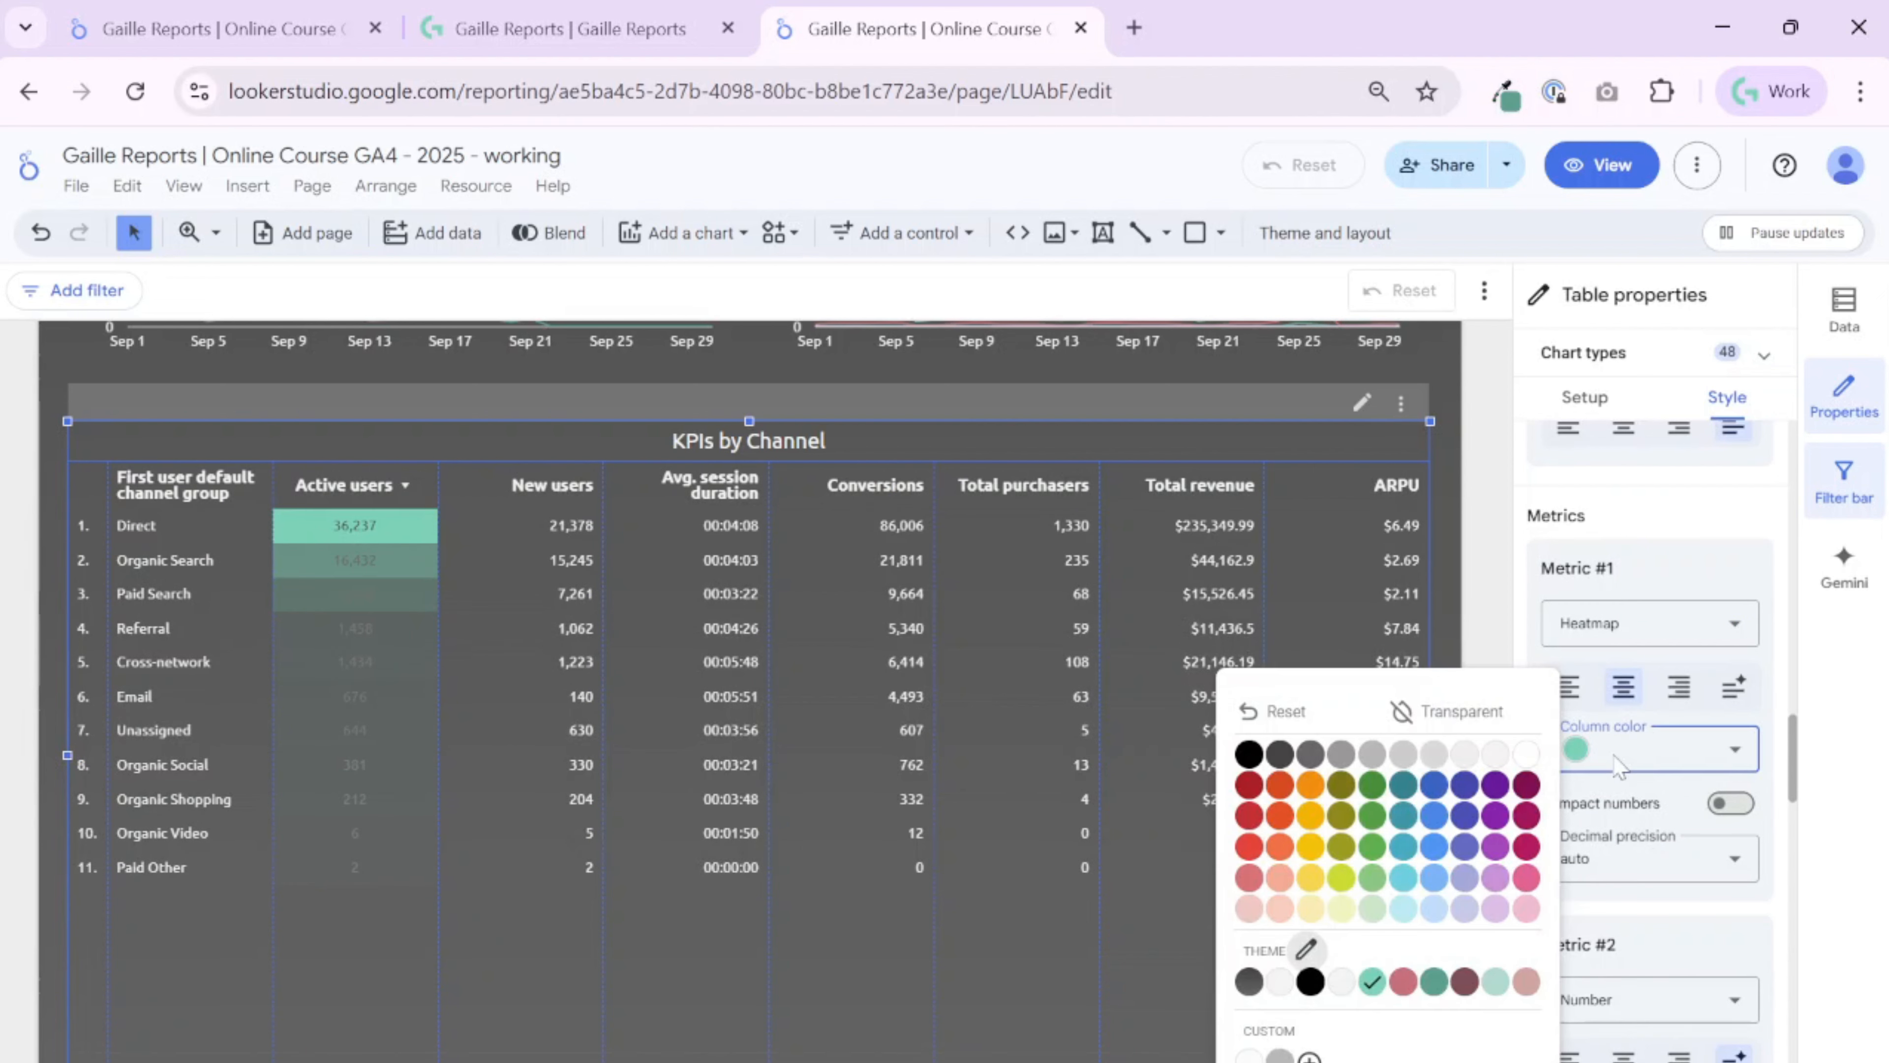
click(1435, 984)
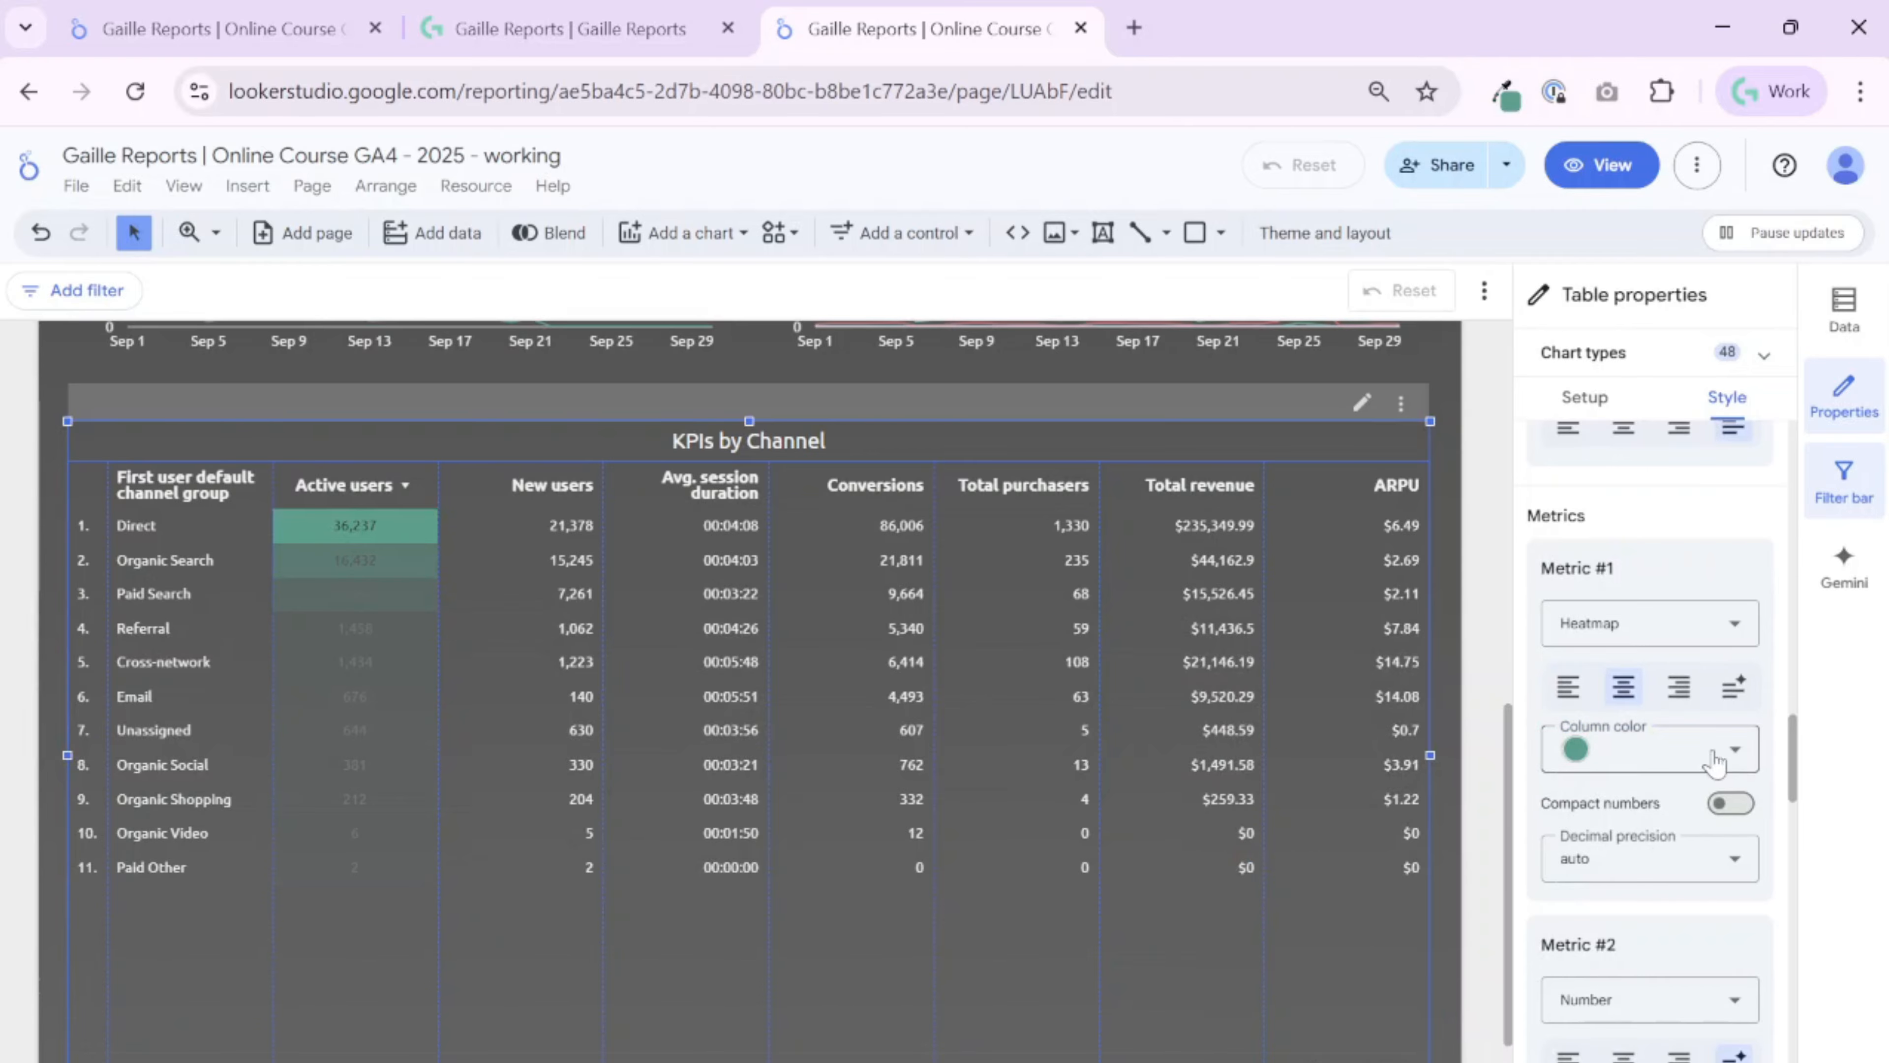
click(1636, 750)
click(1495, 1000)
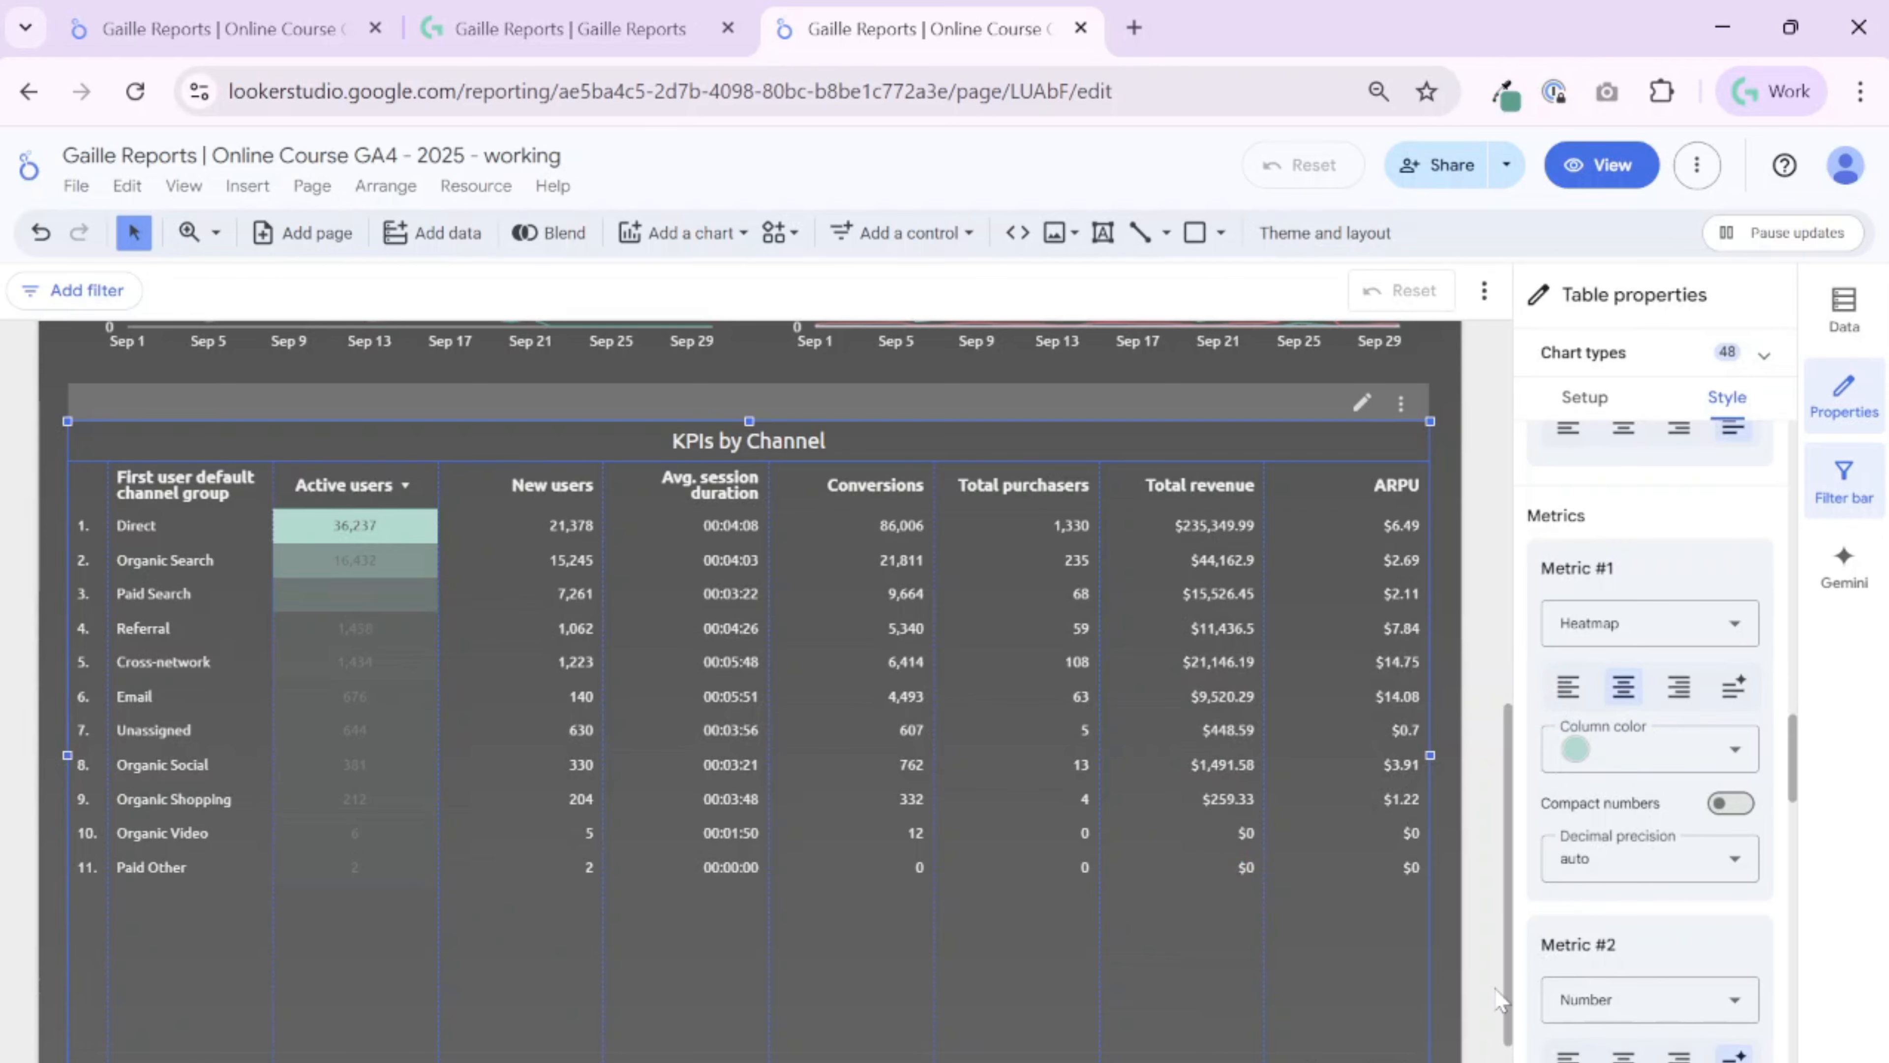
click(1665, 758)
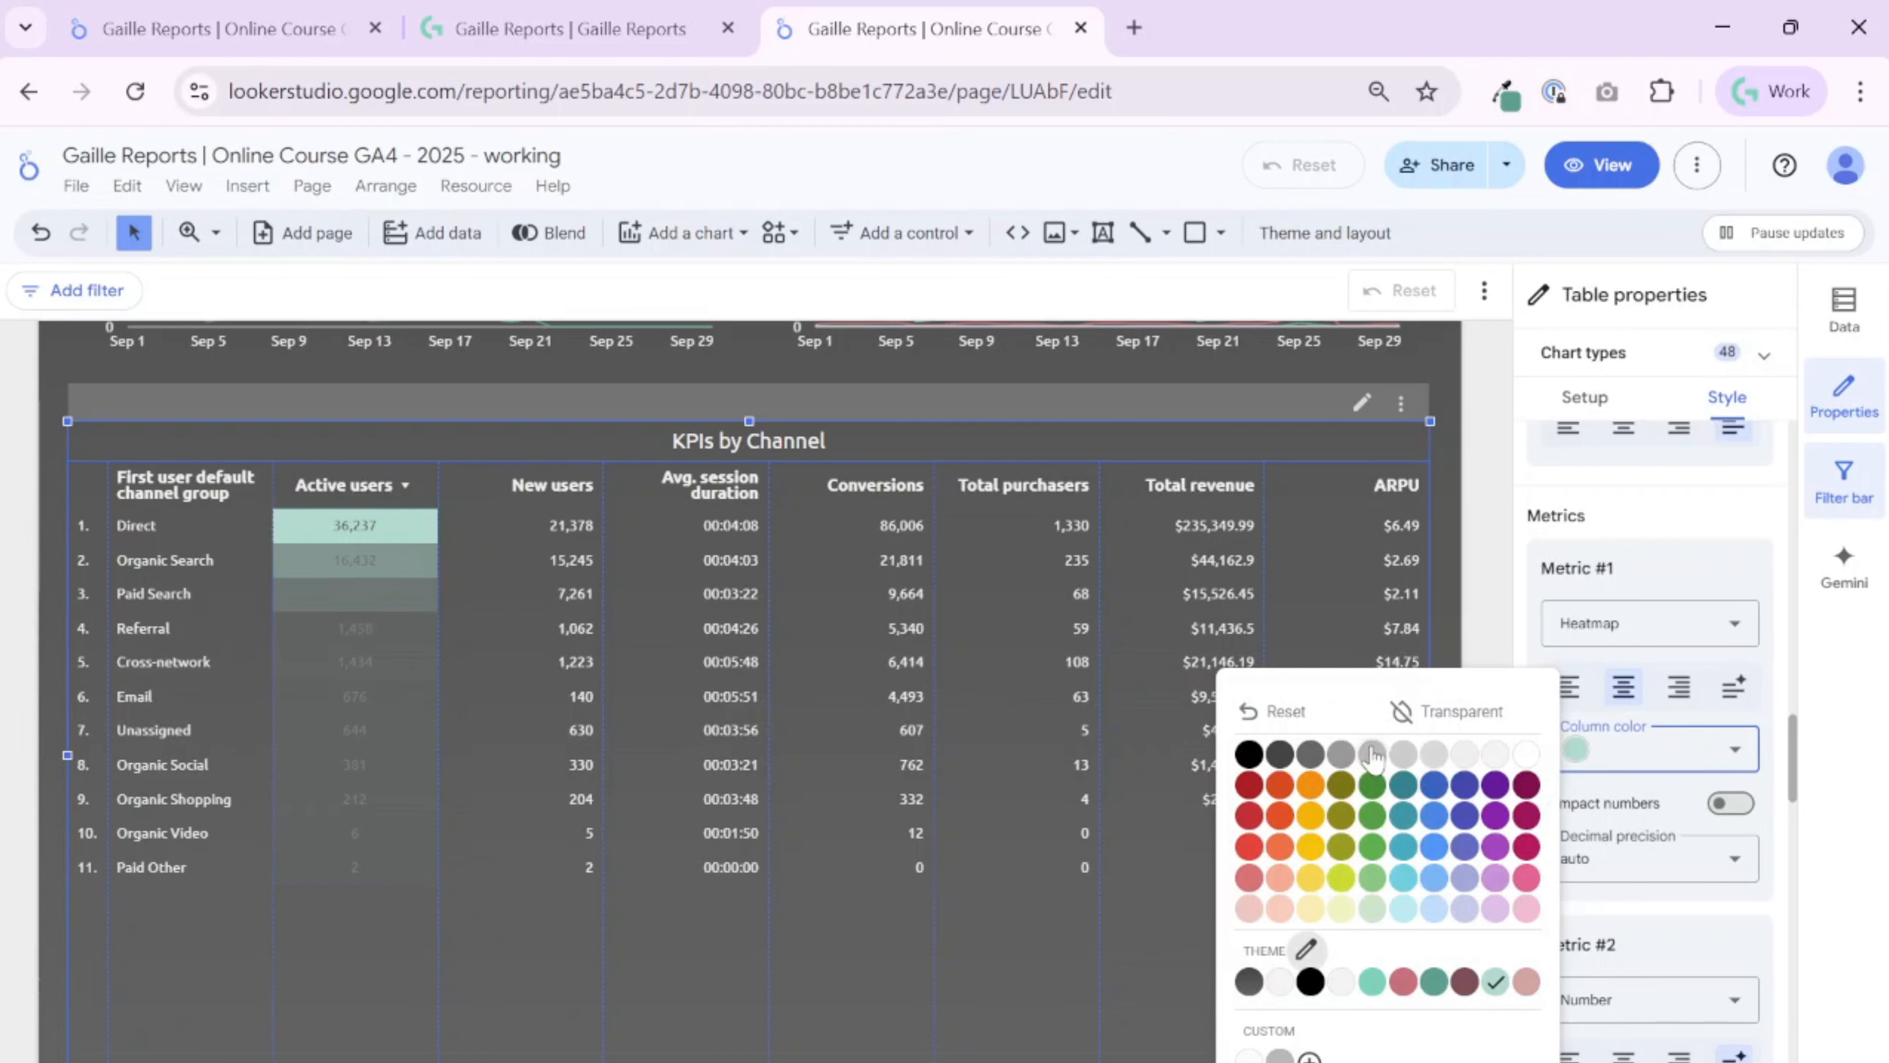
click(1343, 757)
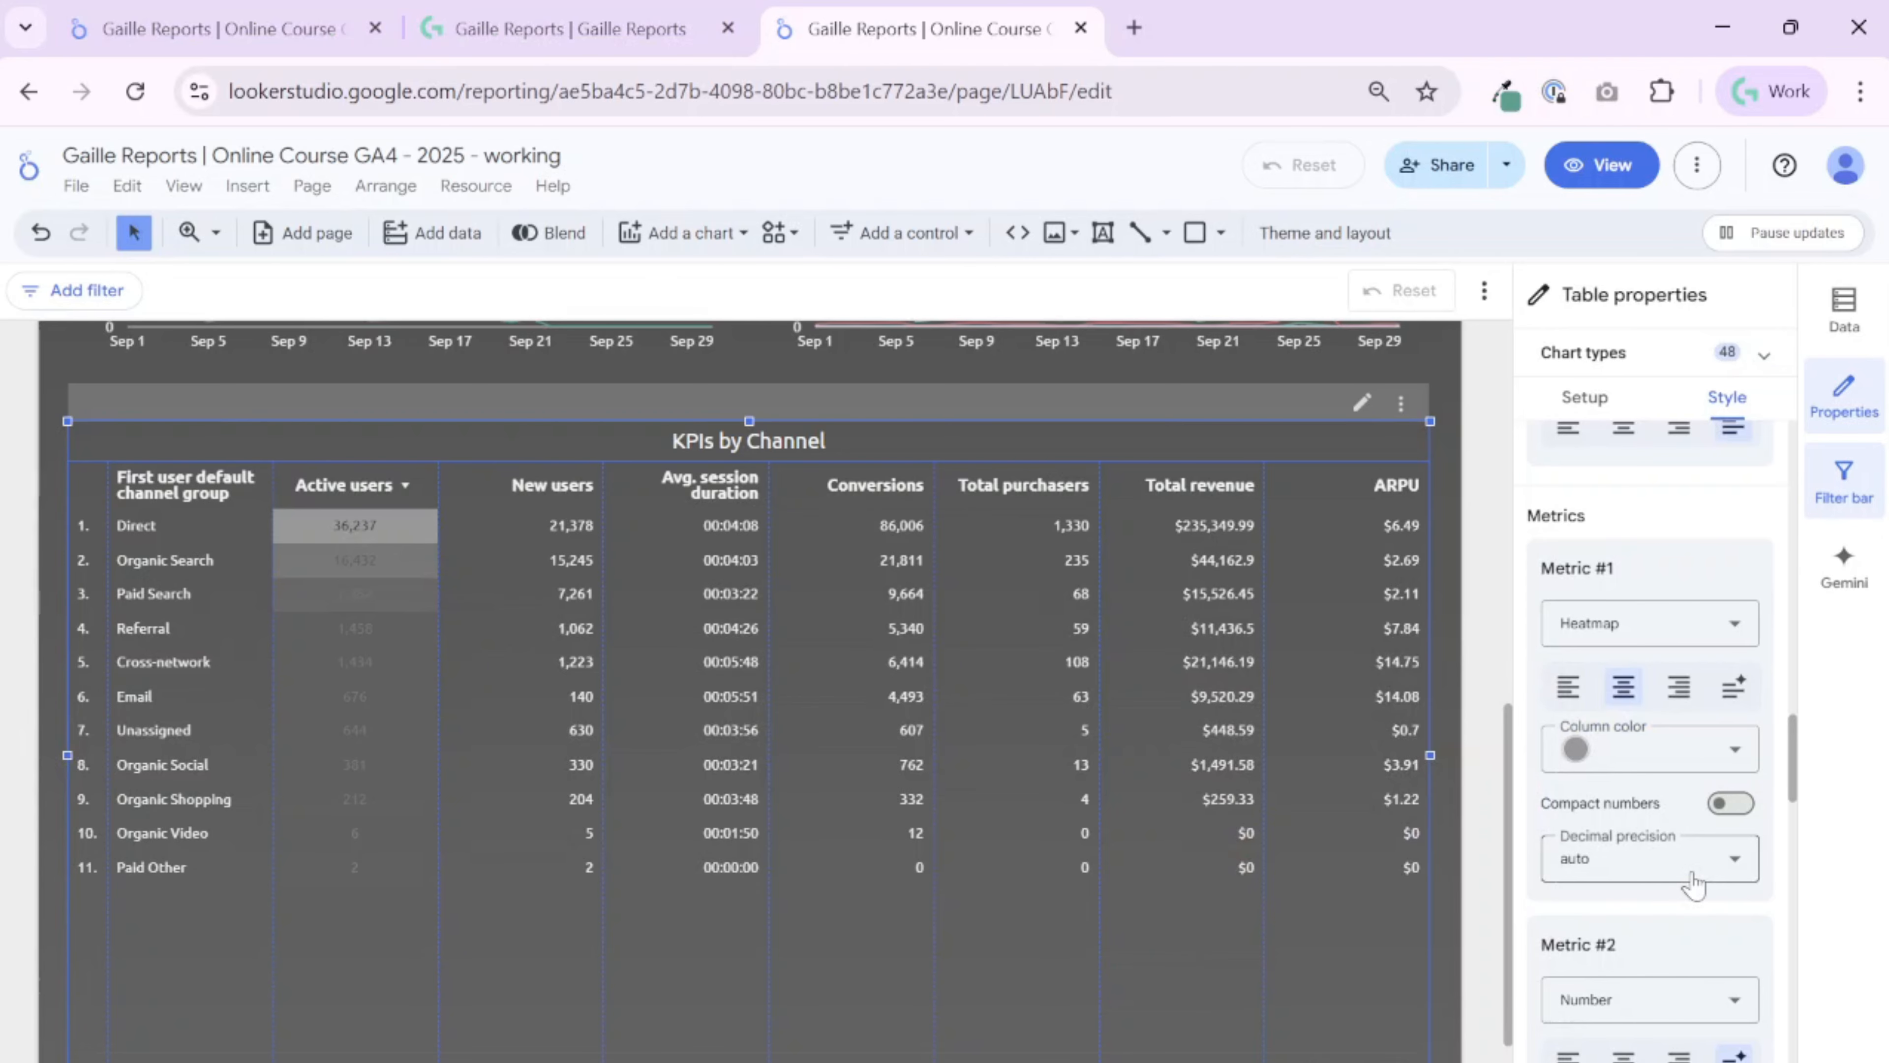
Switch to the original Online Course GA4 - 2025 report, edit it, and examine its KPIs by Channel table's first metric heatmap color
click(309, 16)
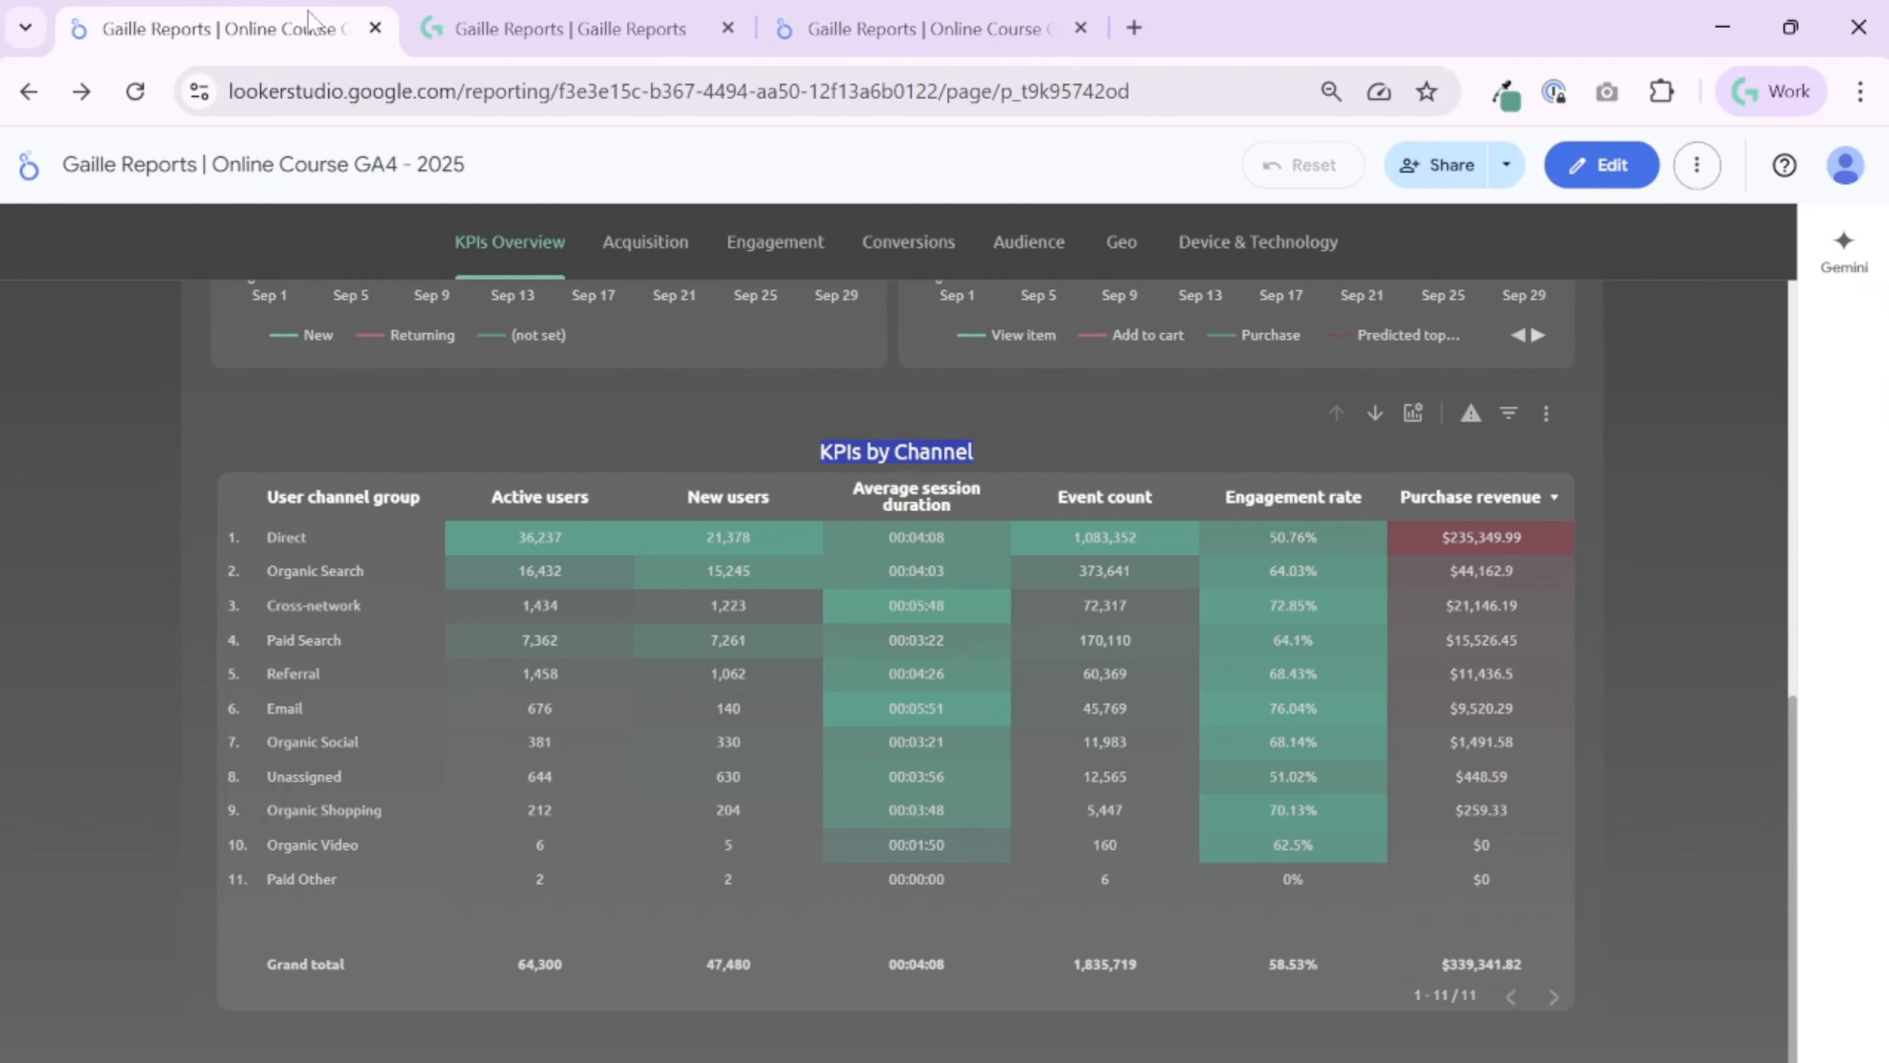
click(1602, 164)
click(533, 703)
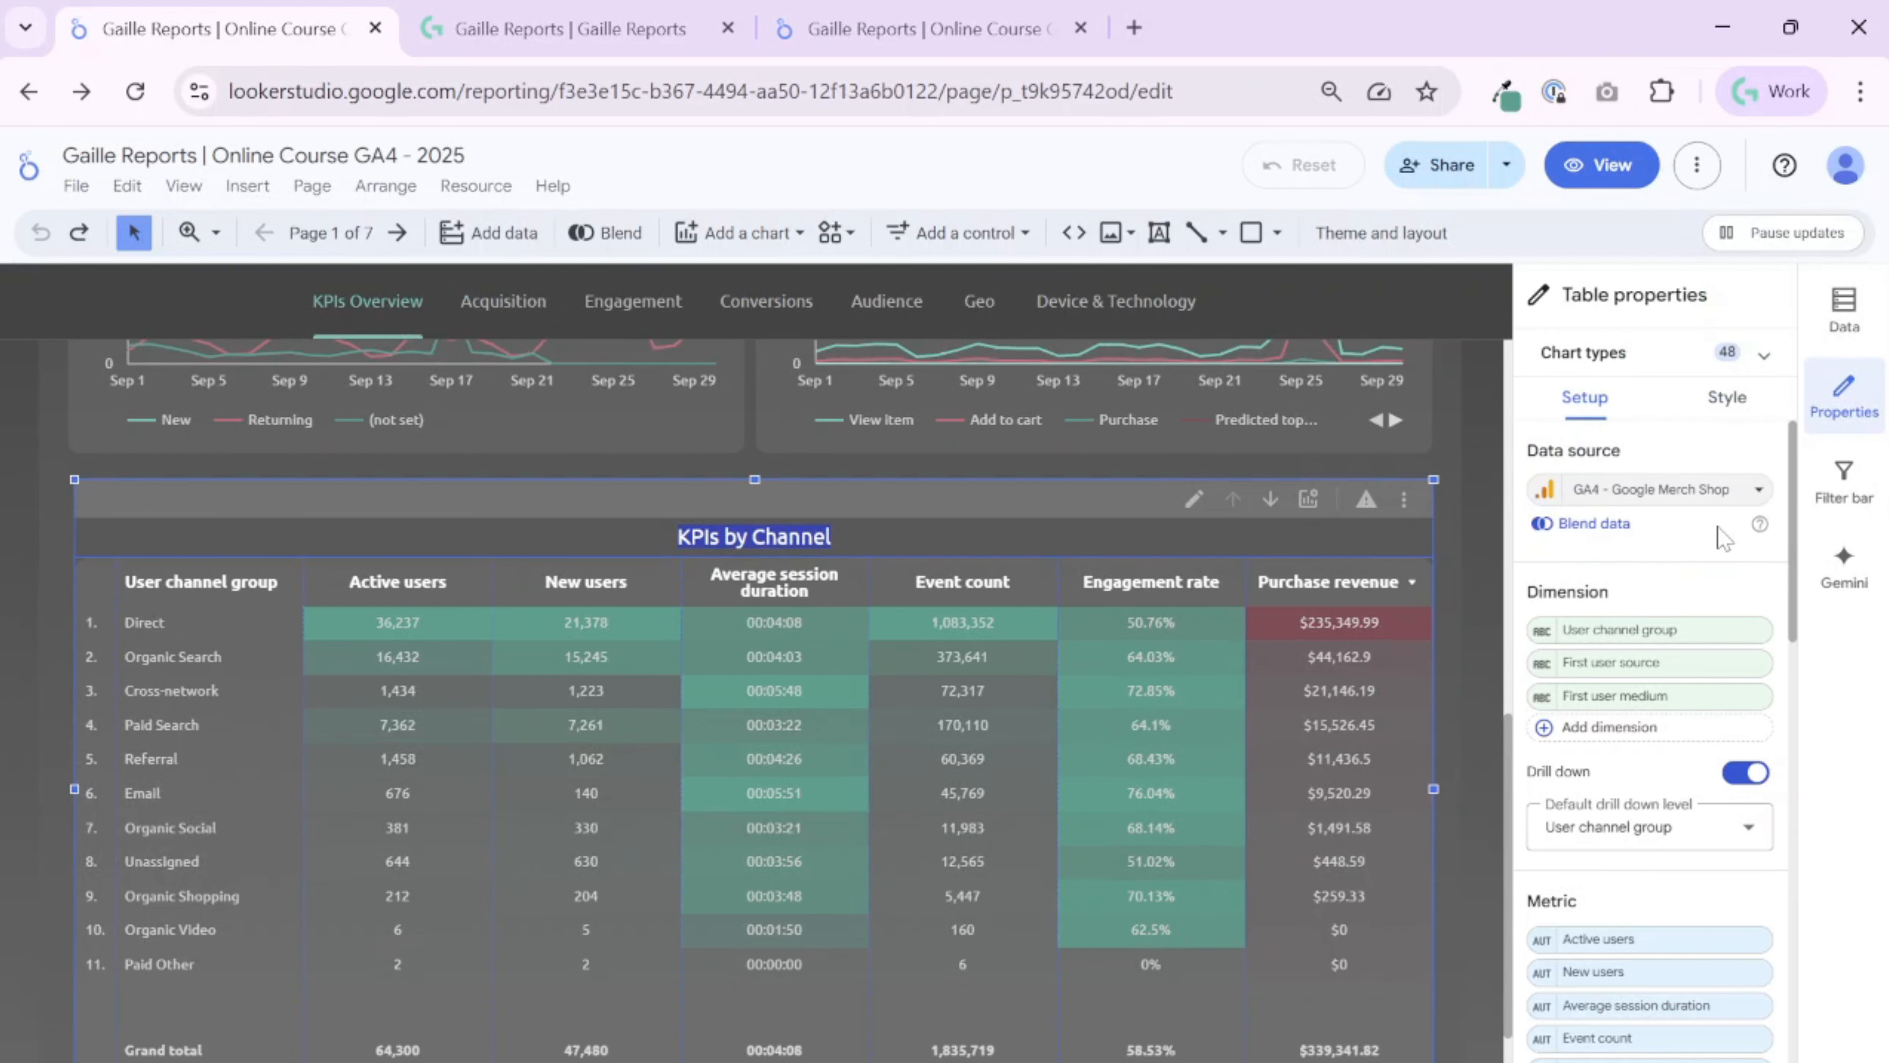
click(1726, 396)
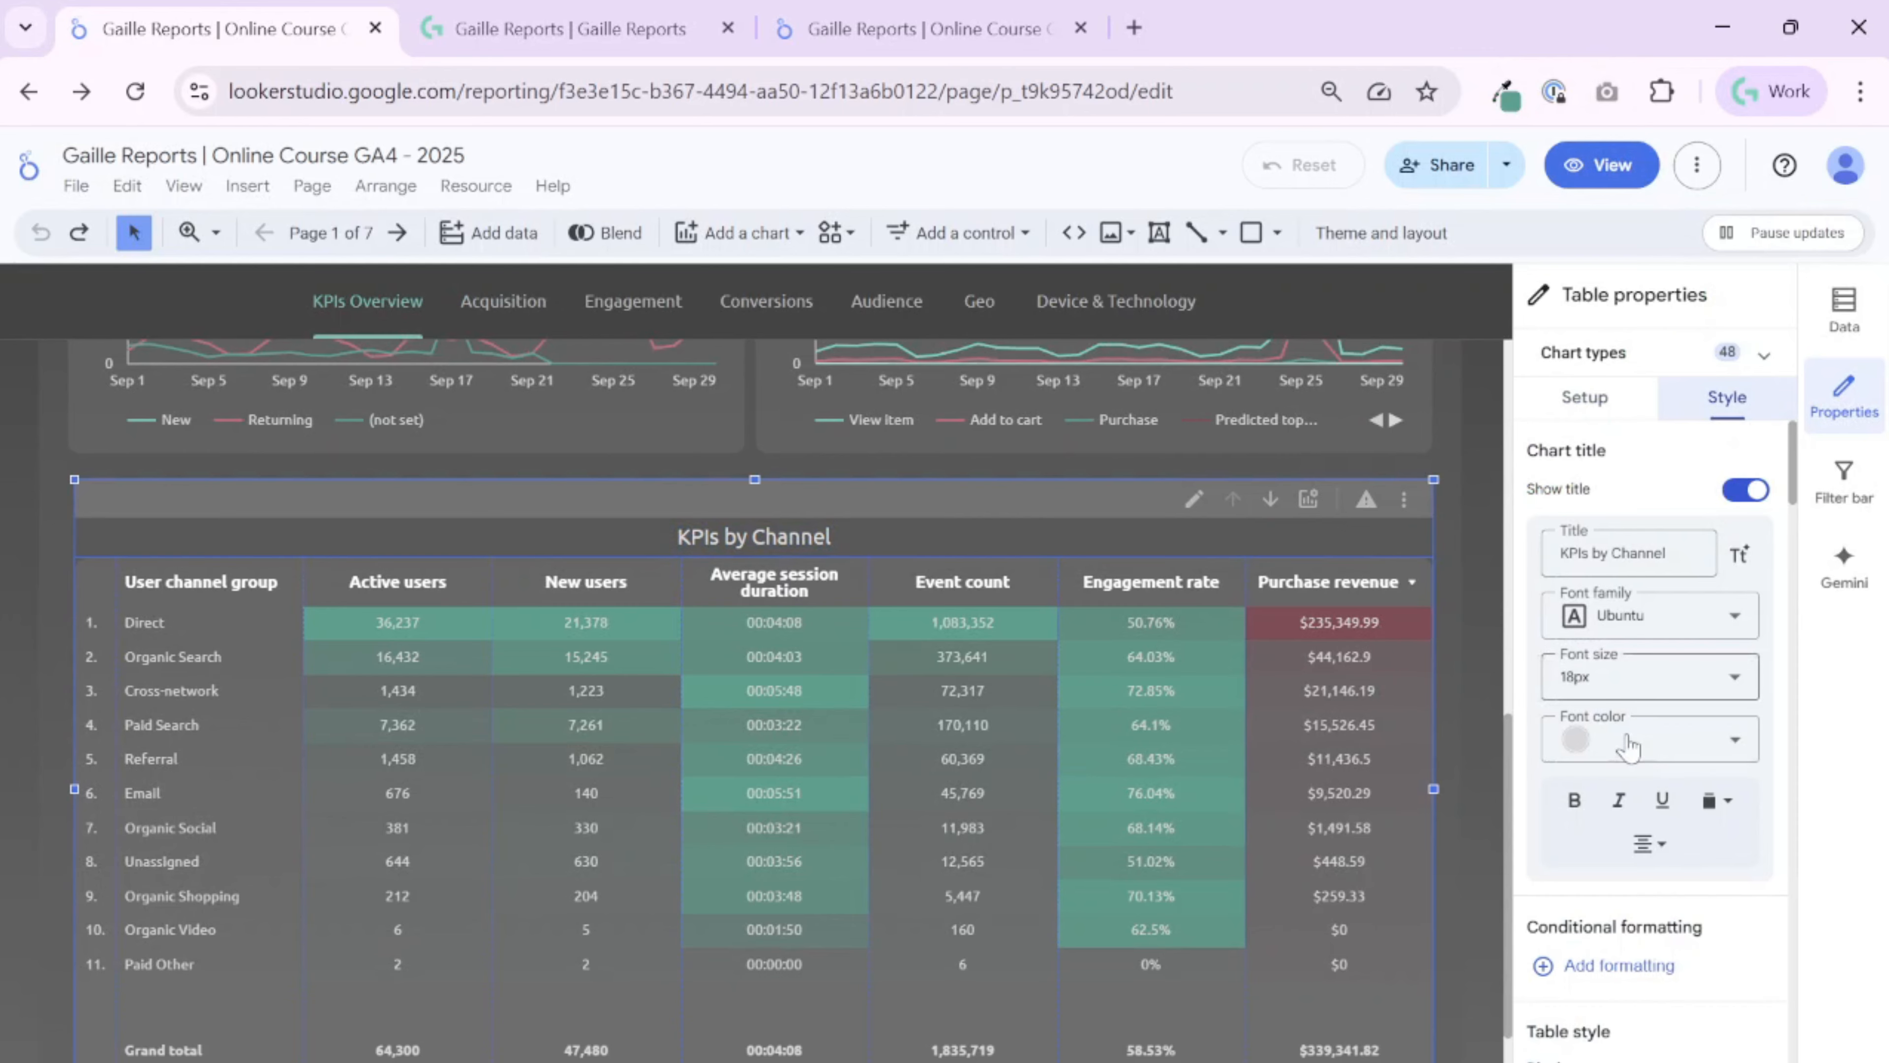
scroll(1675, 744, down, 5)
scroll(1676, 744, down, 10)
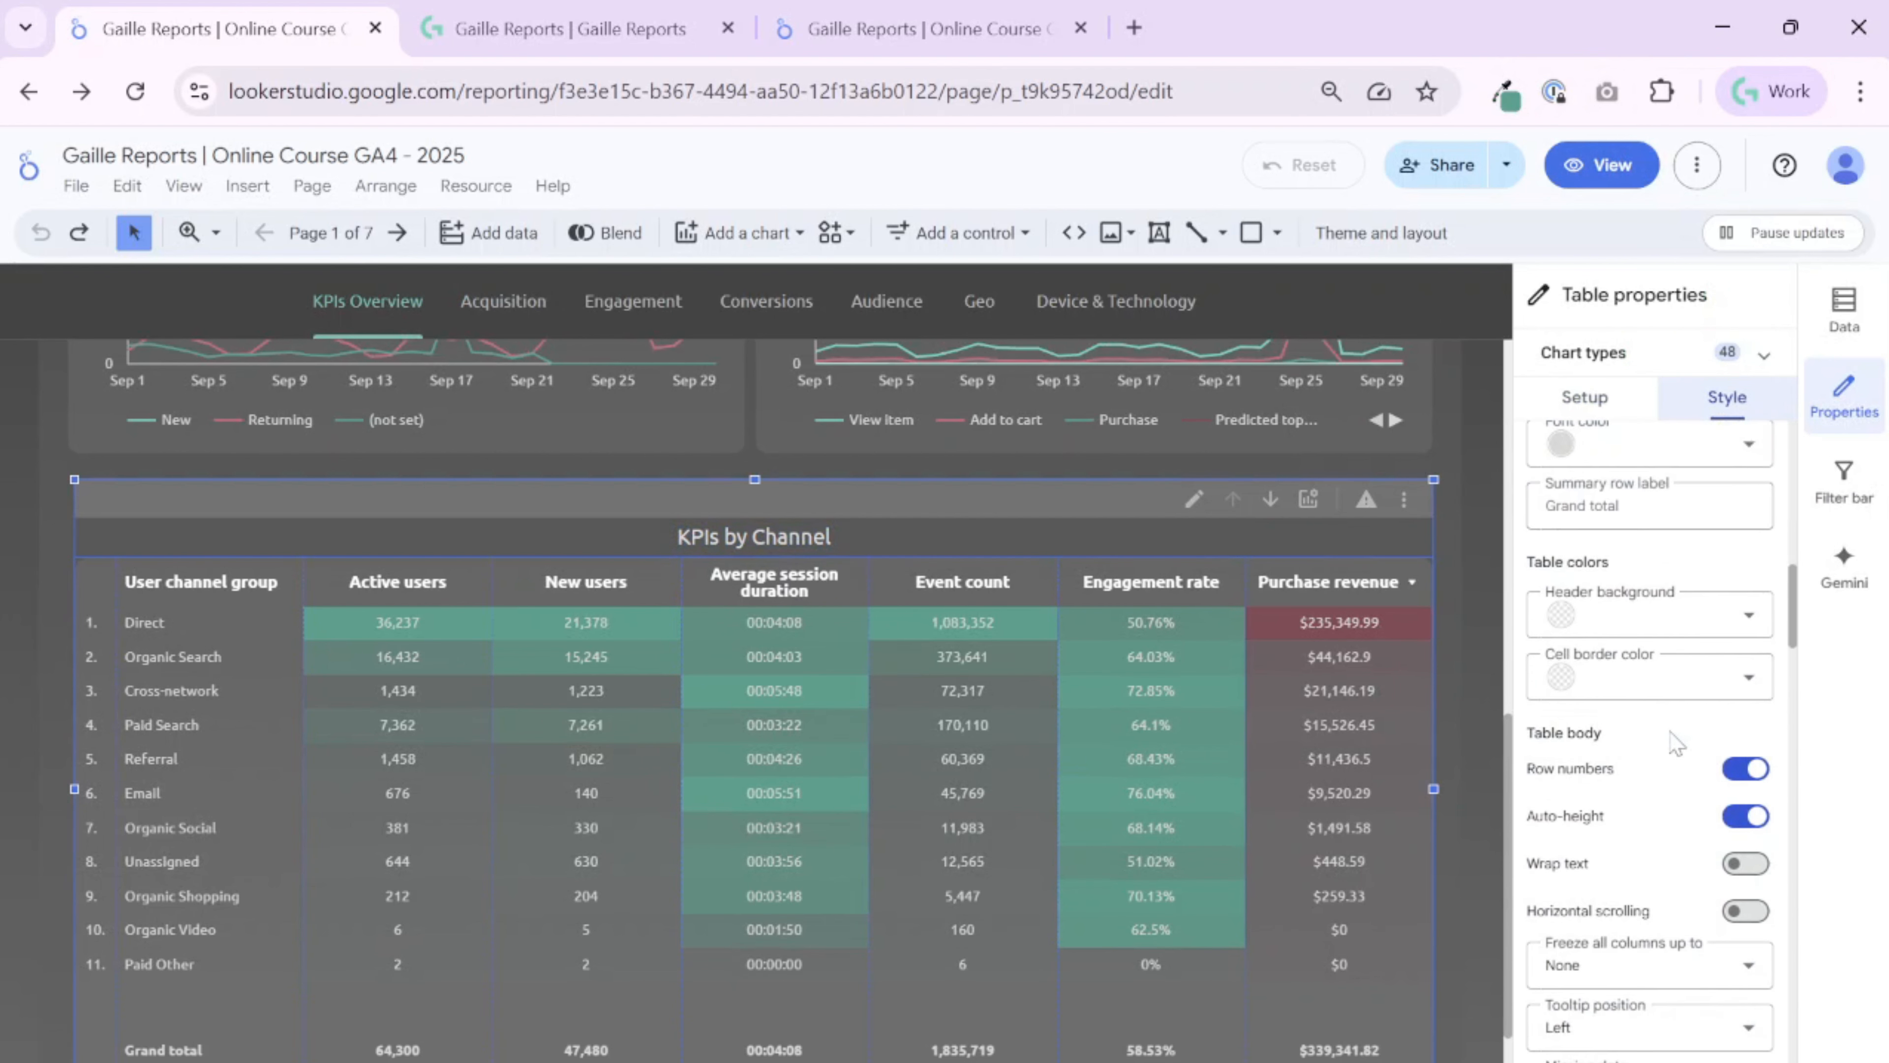
scroll(1675, 751, down, 10)
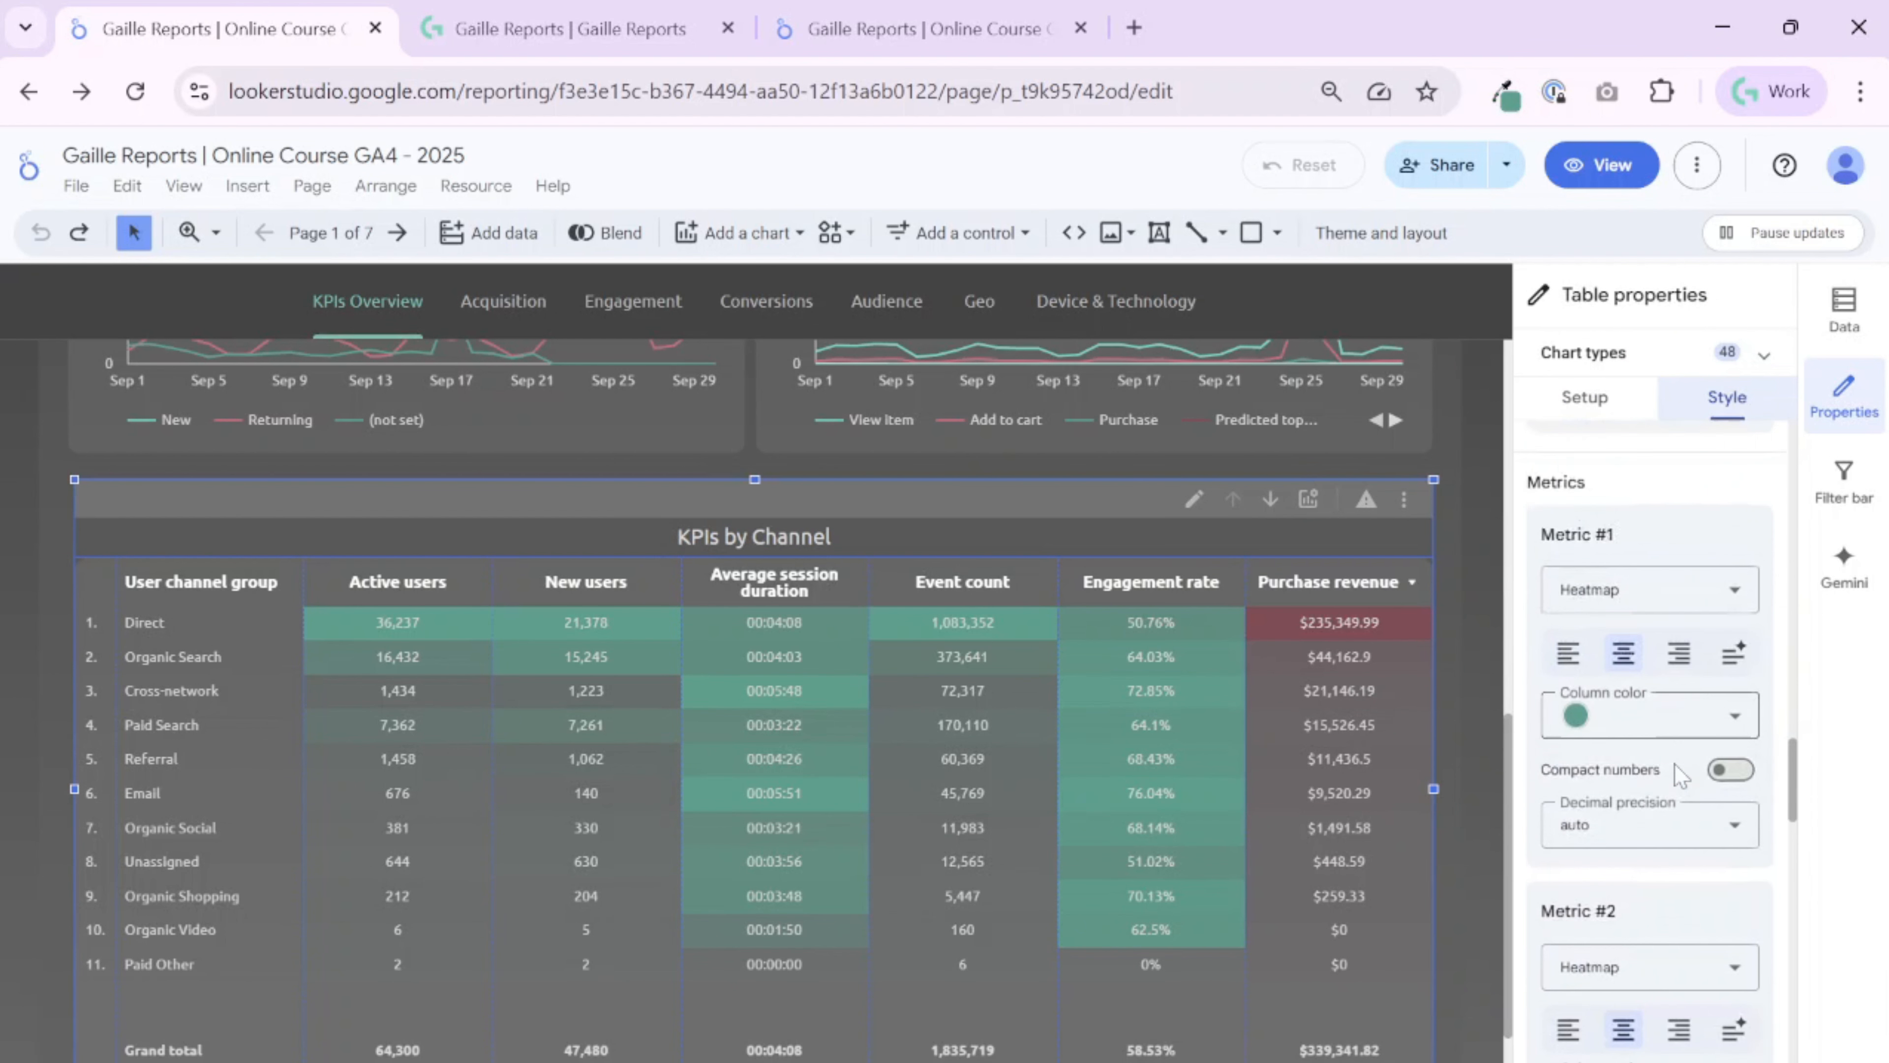
click(1643, 576)
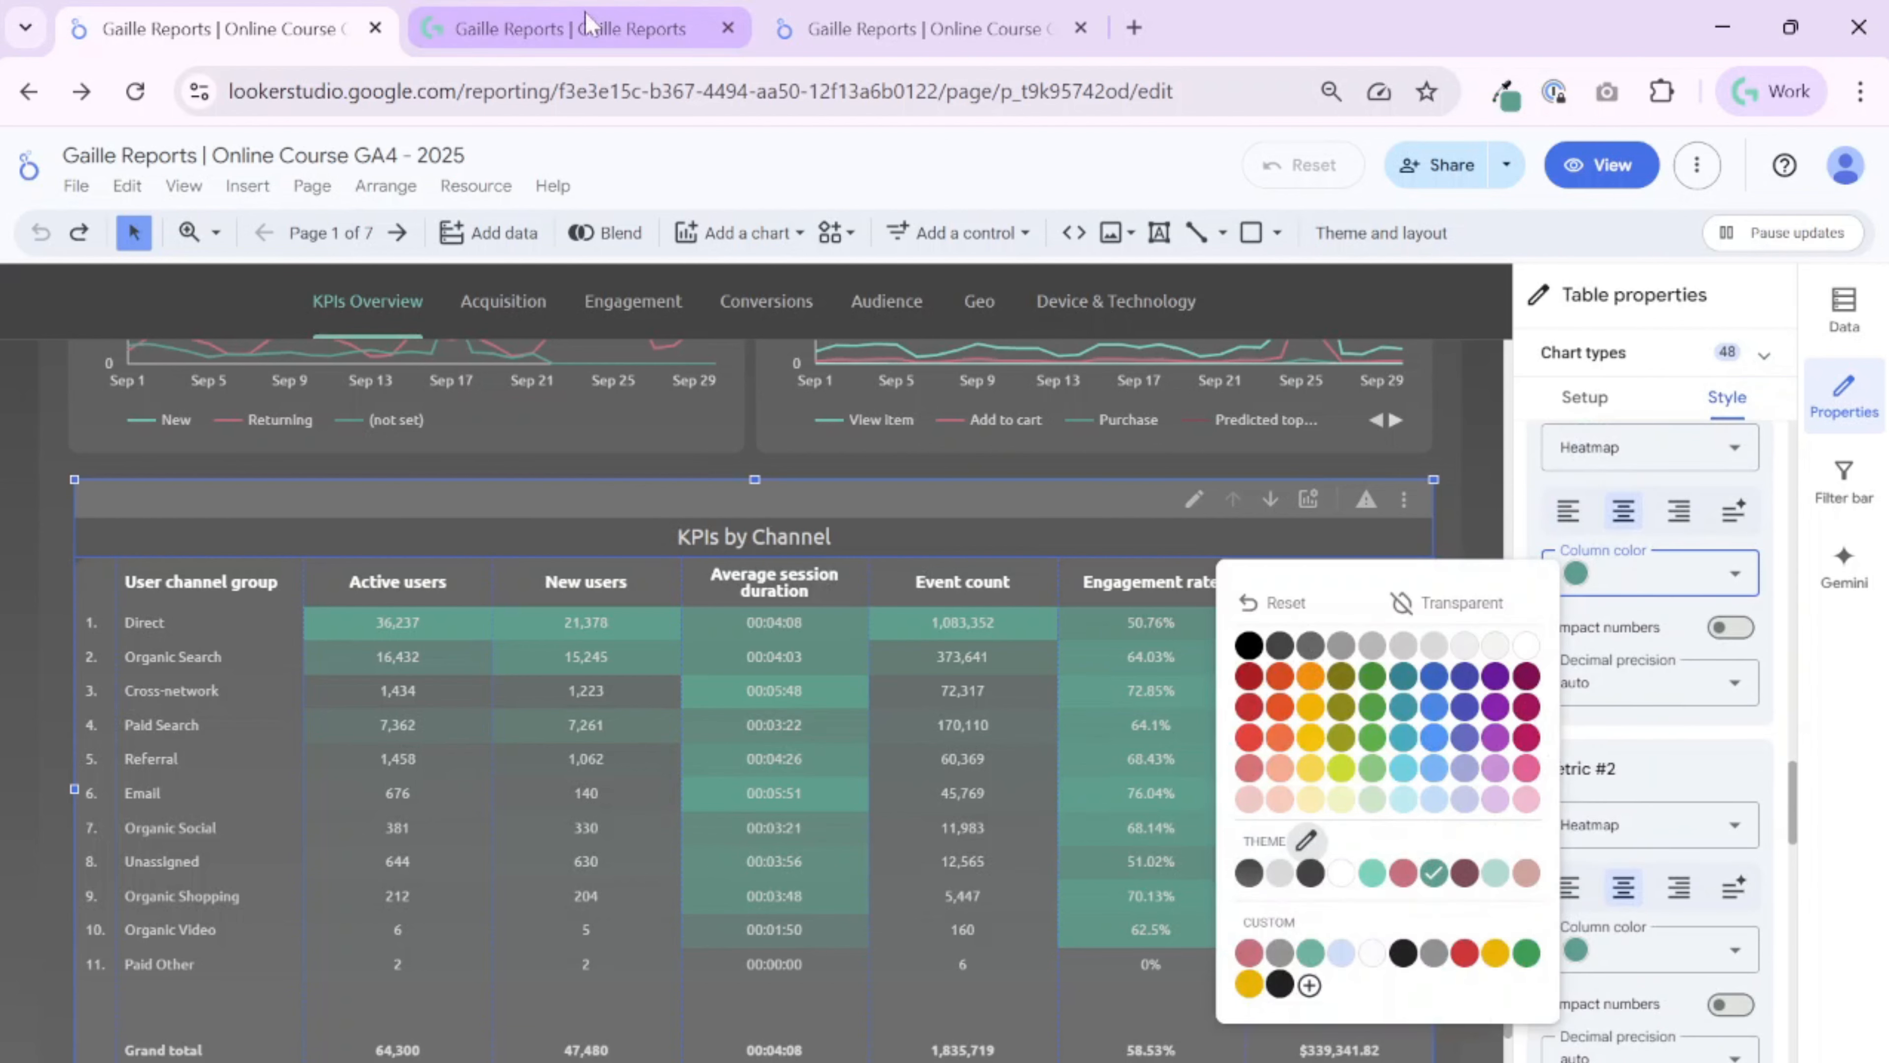
Return to the working report and set the Active users heatmap's column color to the darker green theme color
click(883, 28)
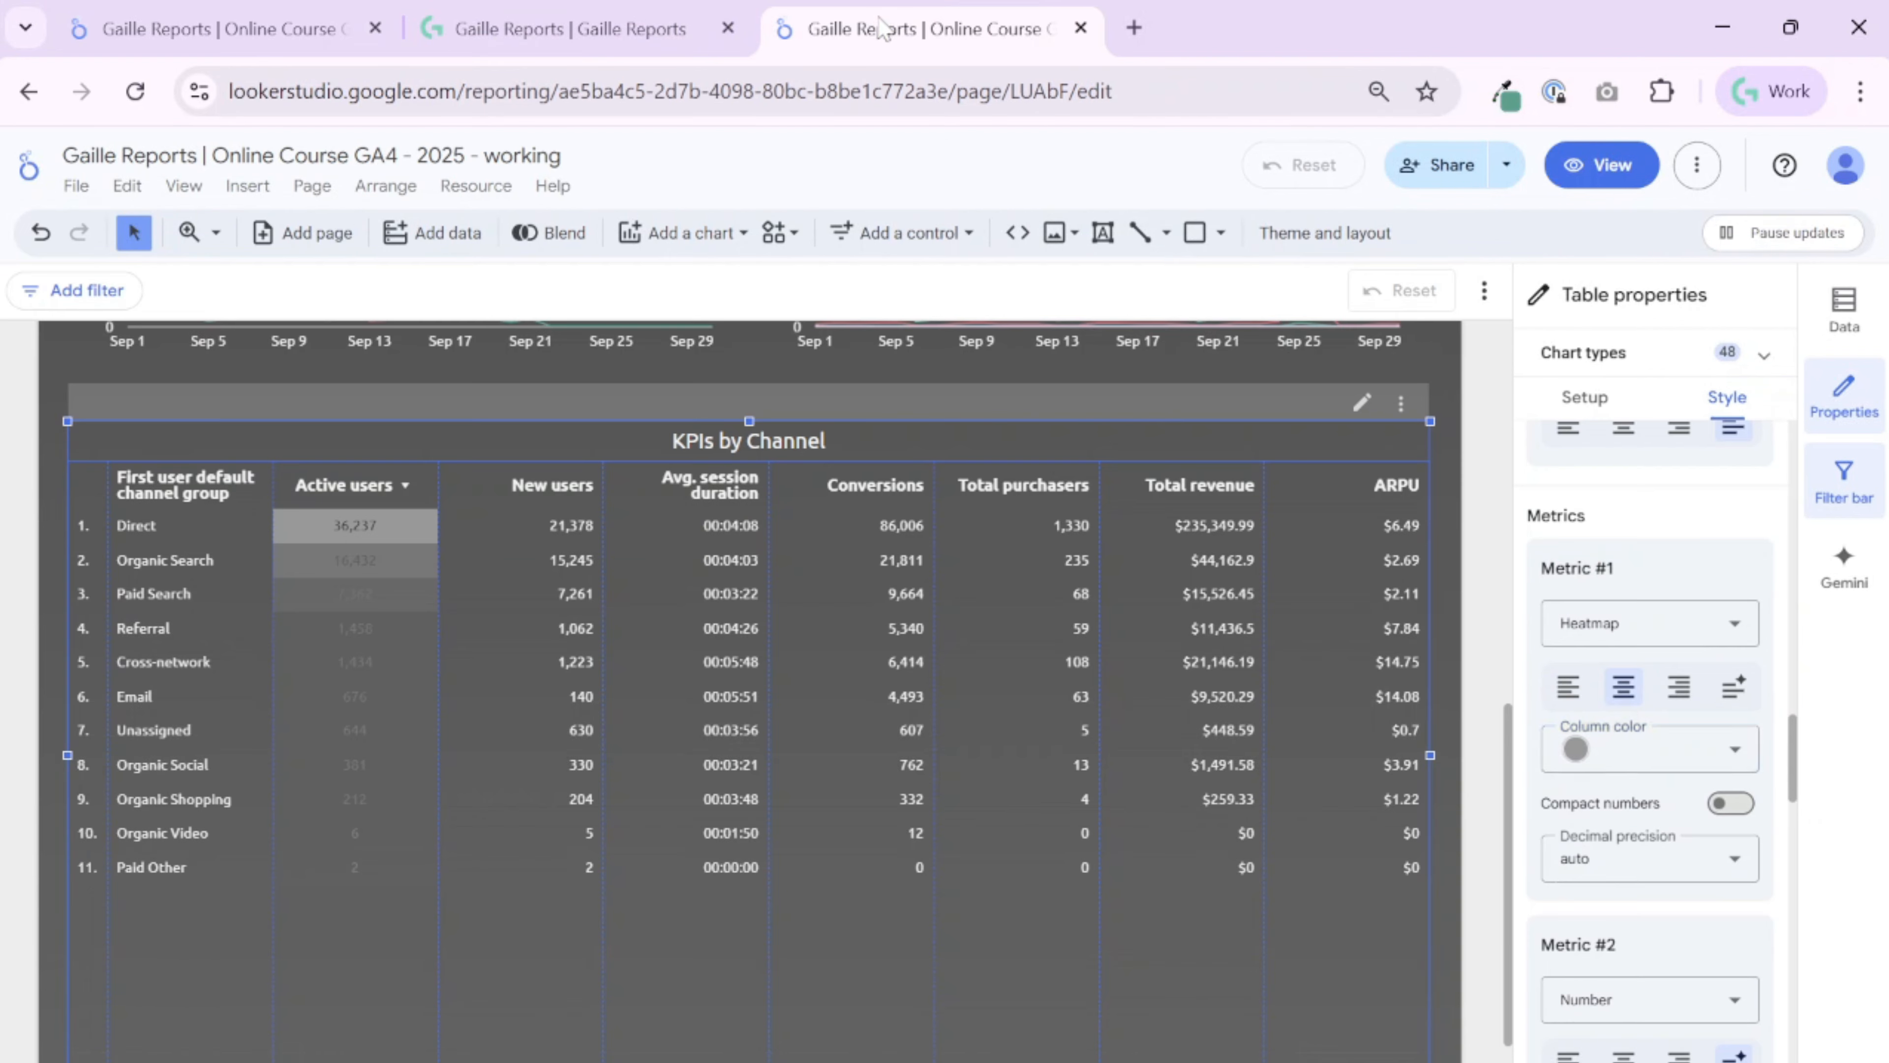
click(1696, 756)
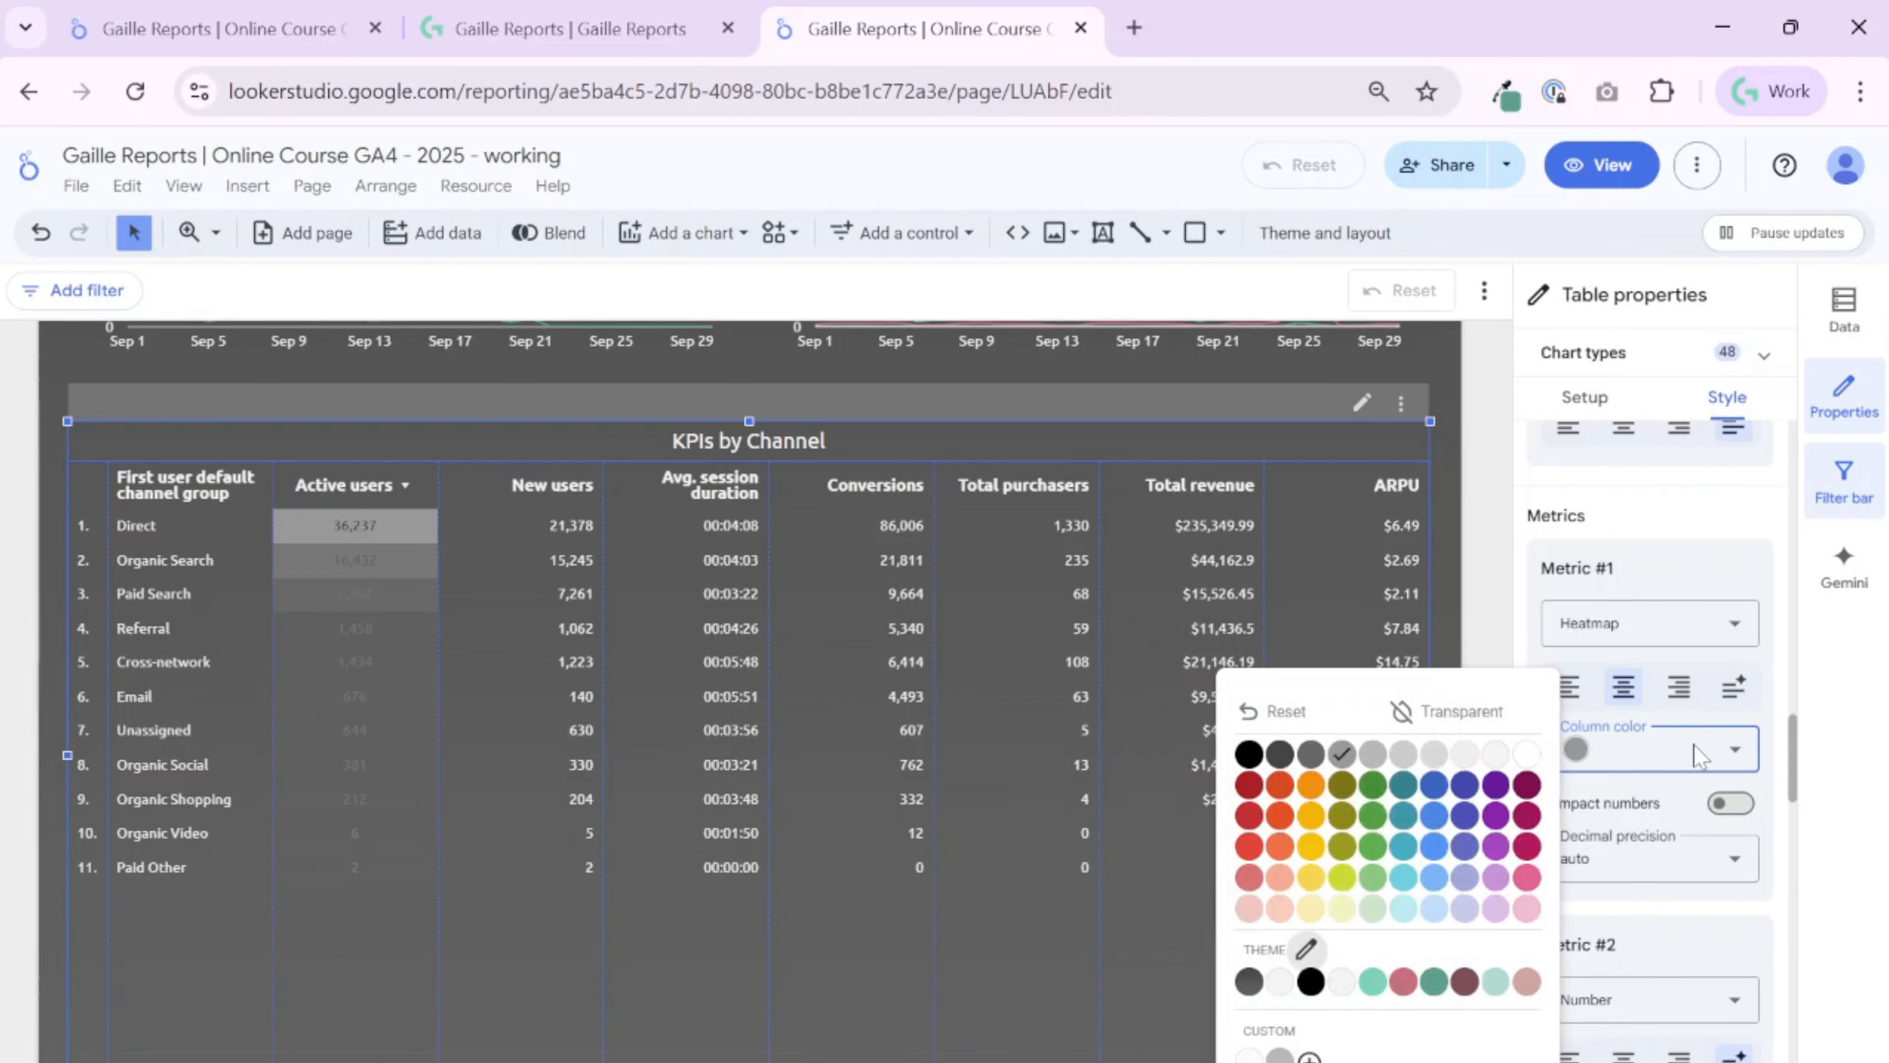
click(1434, 983)
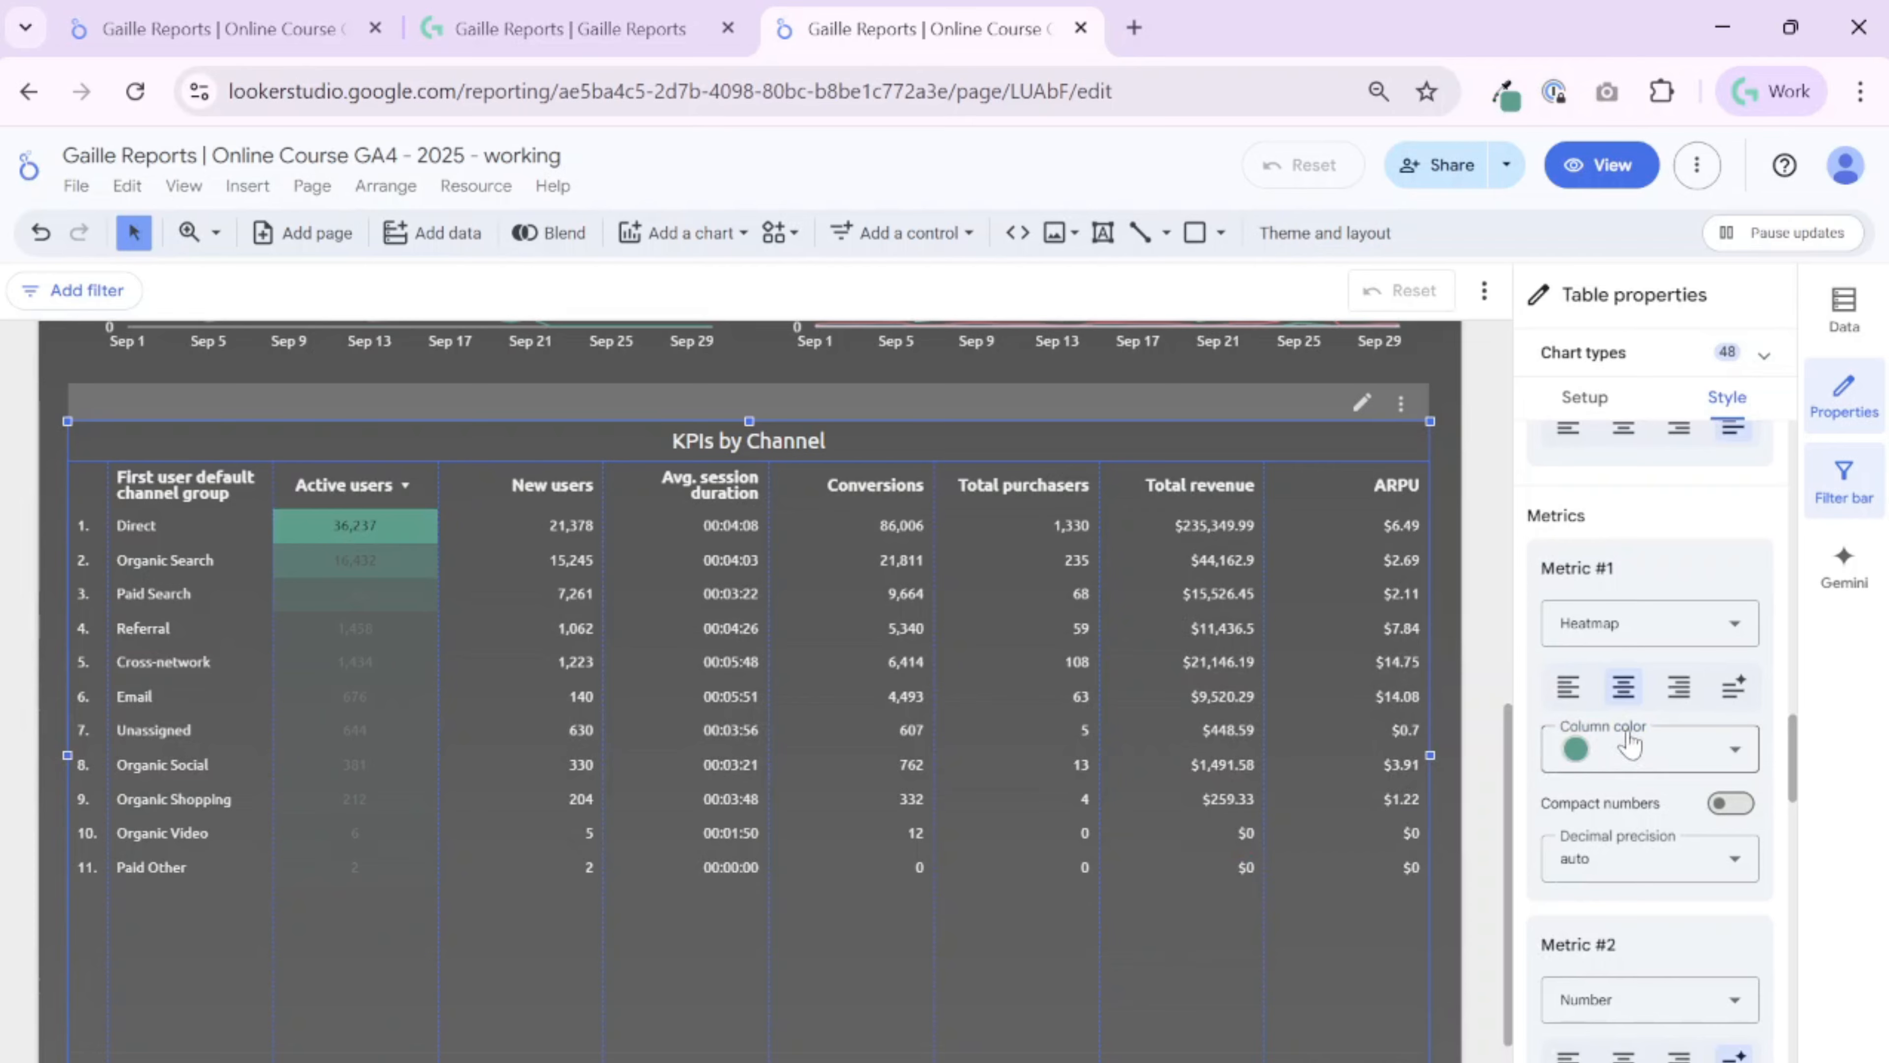
Set the font color of the KPIs by Channel table's labels to white
scroll(1621, 736, up, 6)
scroll(1739, 681, up, 4)
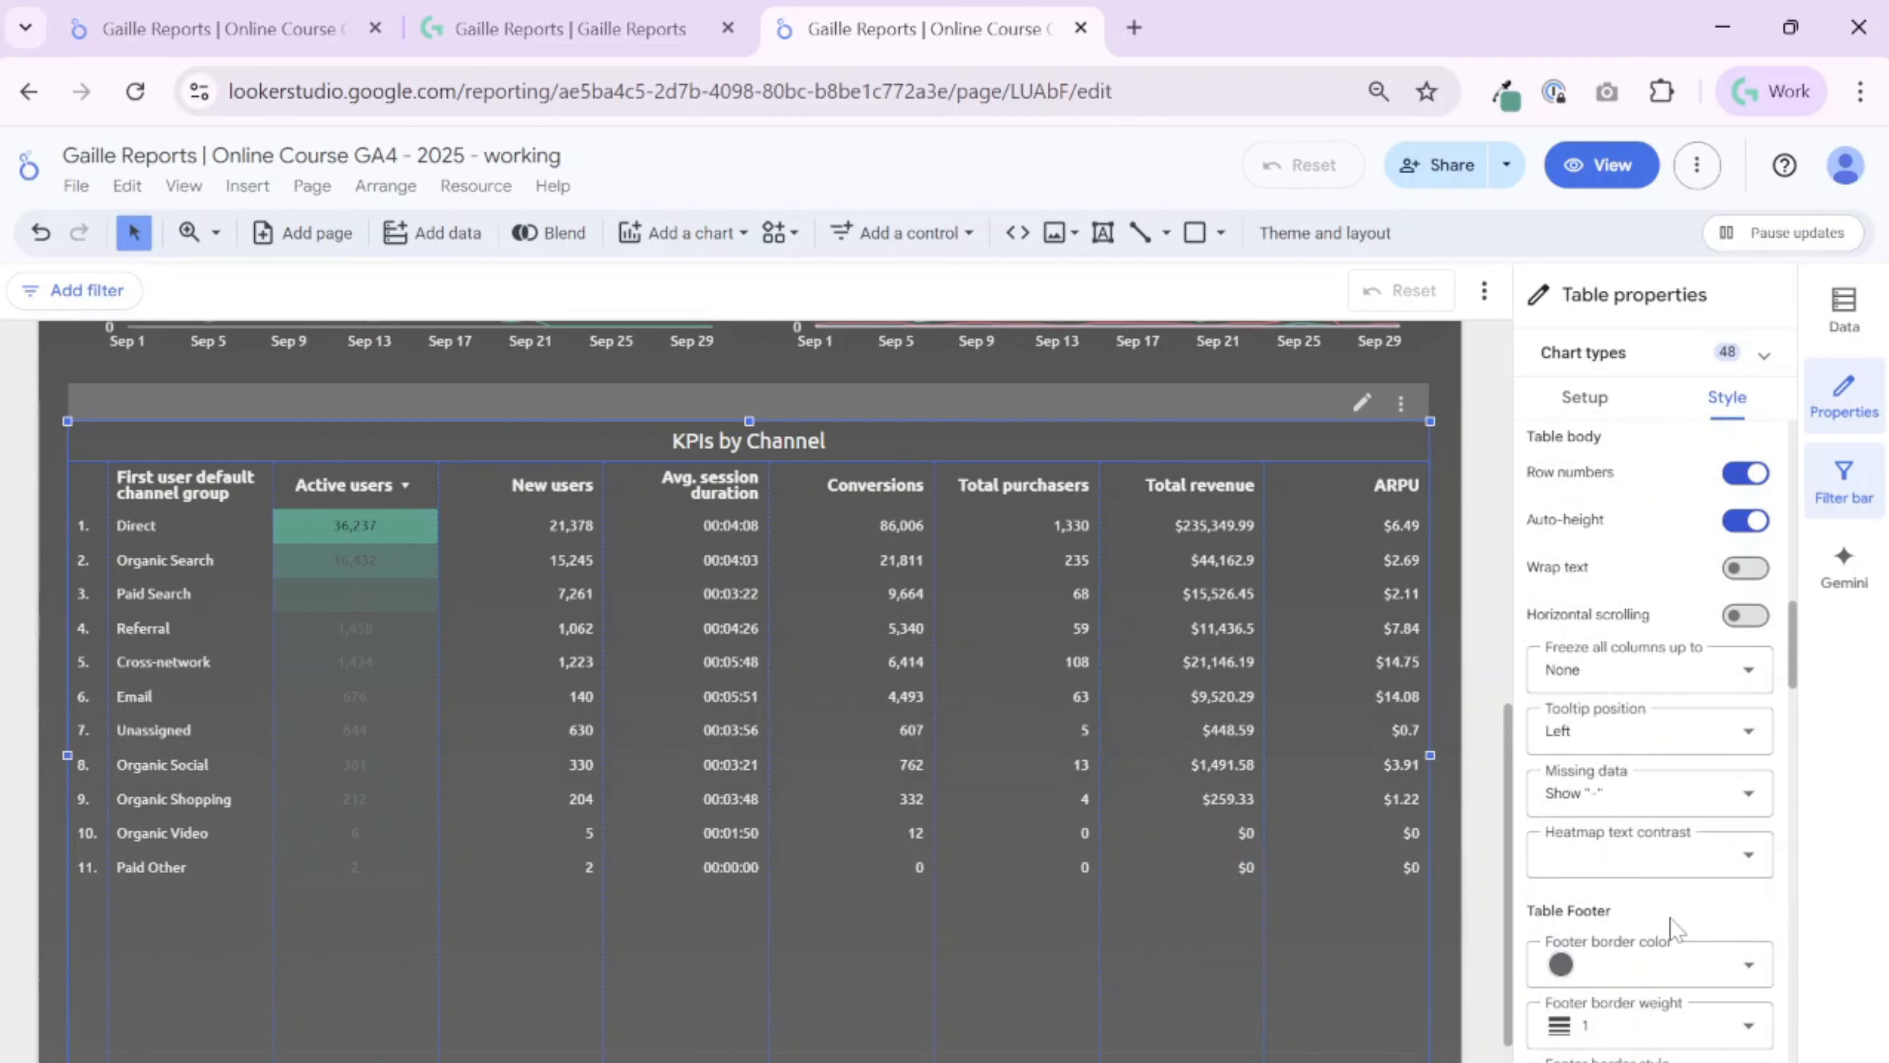
scroll(1720, 894, up, 5)
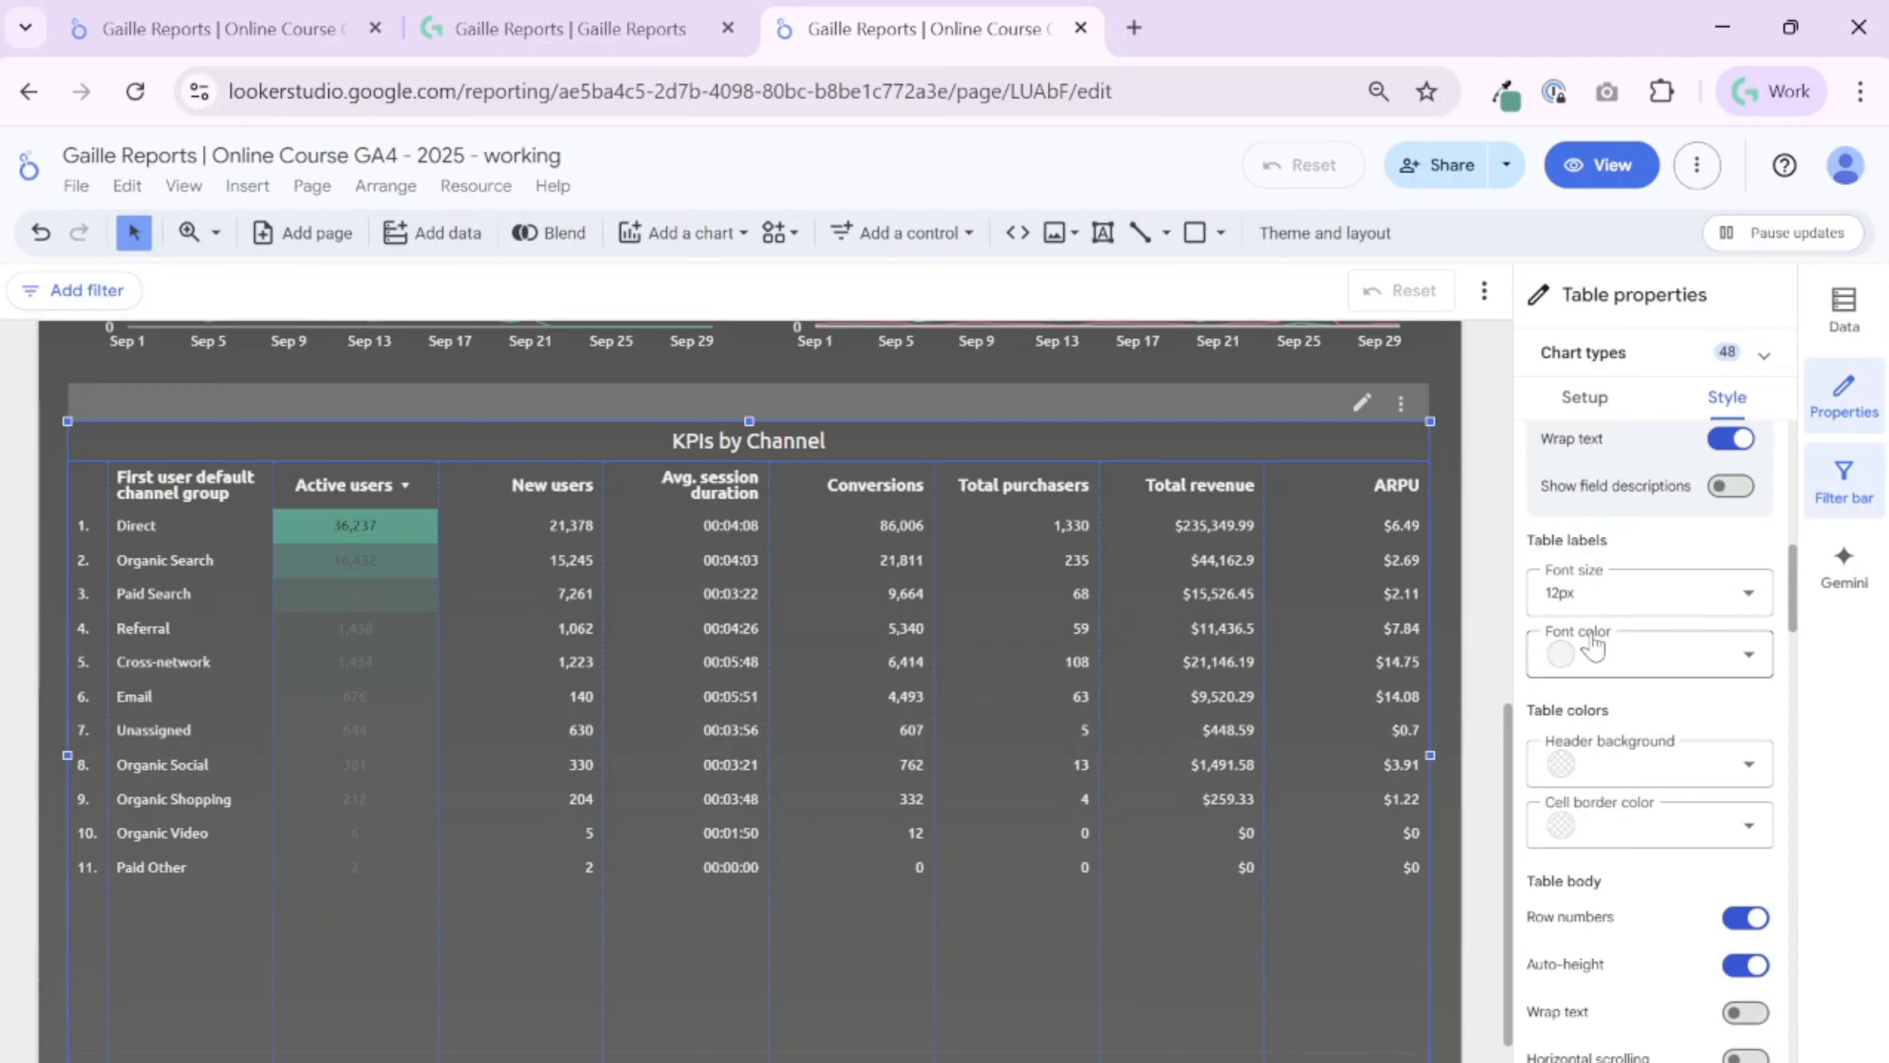
click(1586, 665)
click(1521, 726)
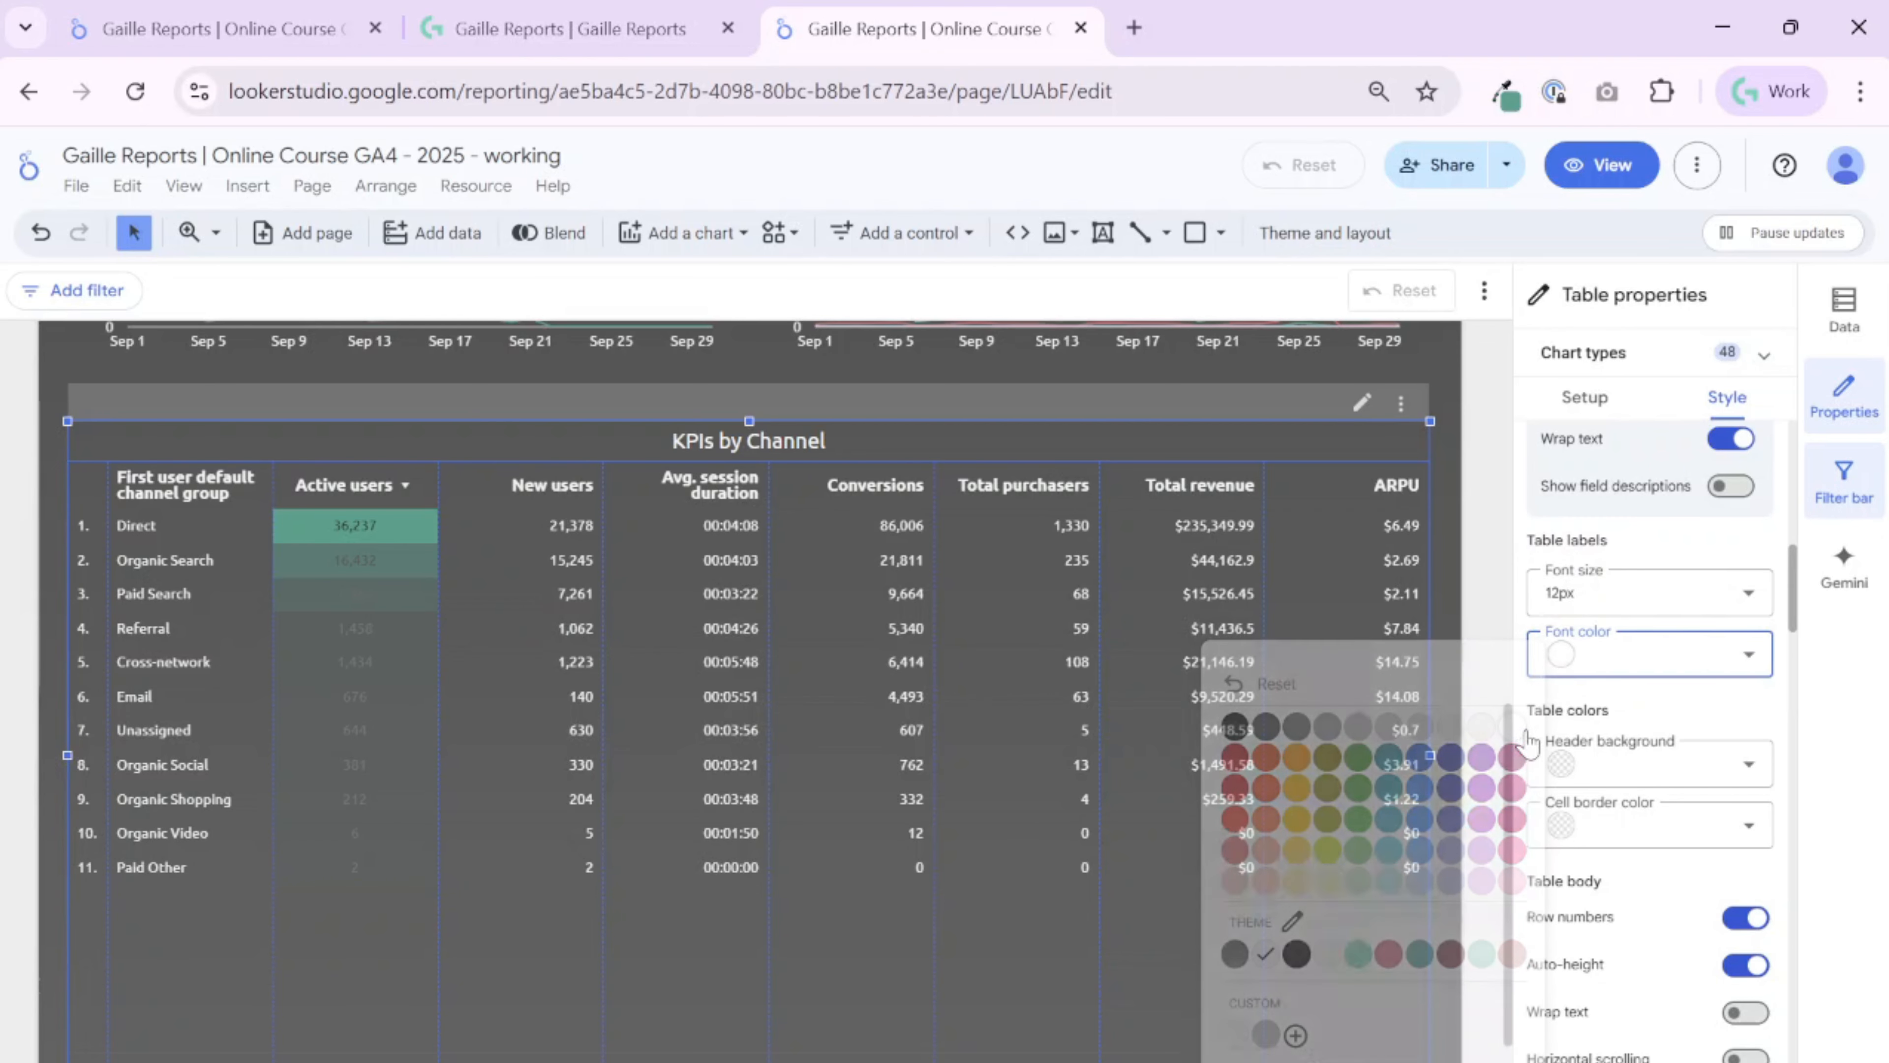
Try blue and light grey as the table labels' font color, and set it back to white
click(1612, 666)
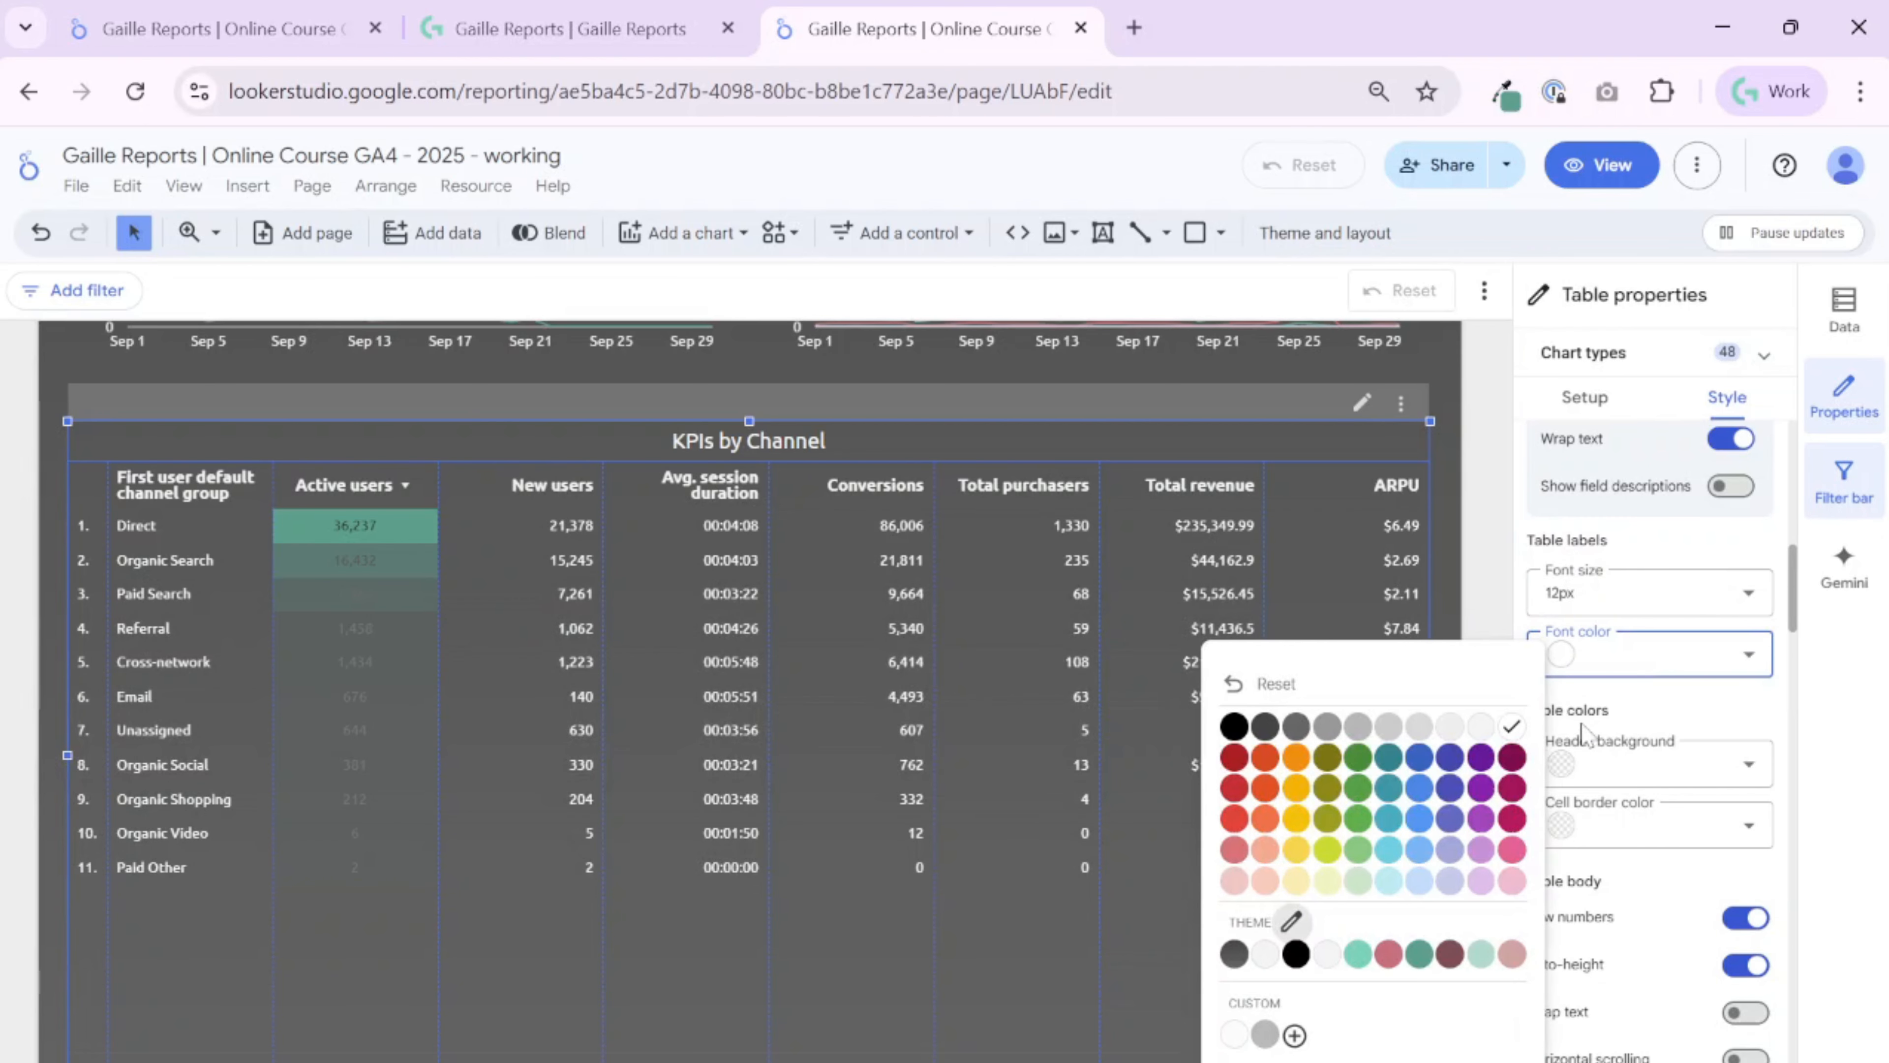
click(1416, 781)
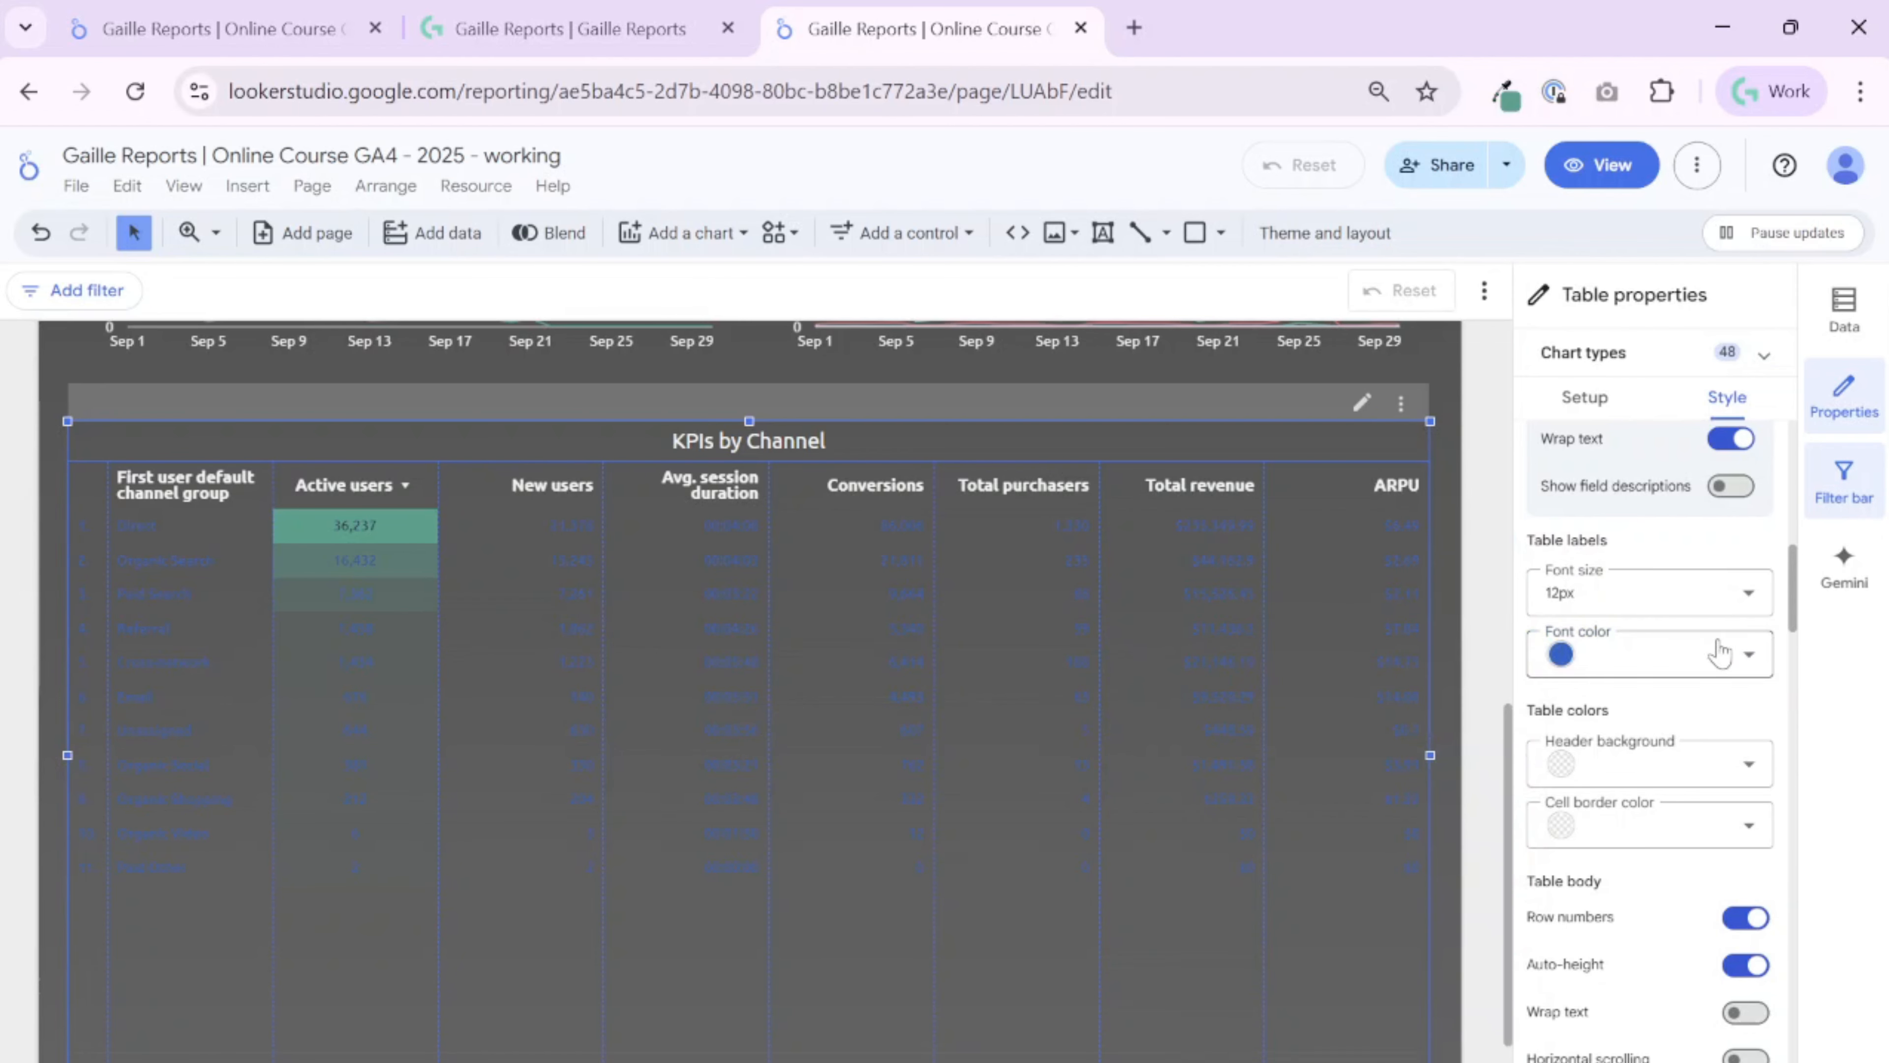
click(1715, 654)
click(1447, 729)
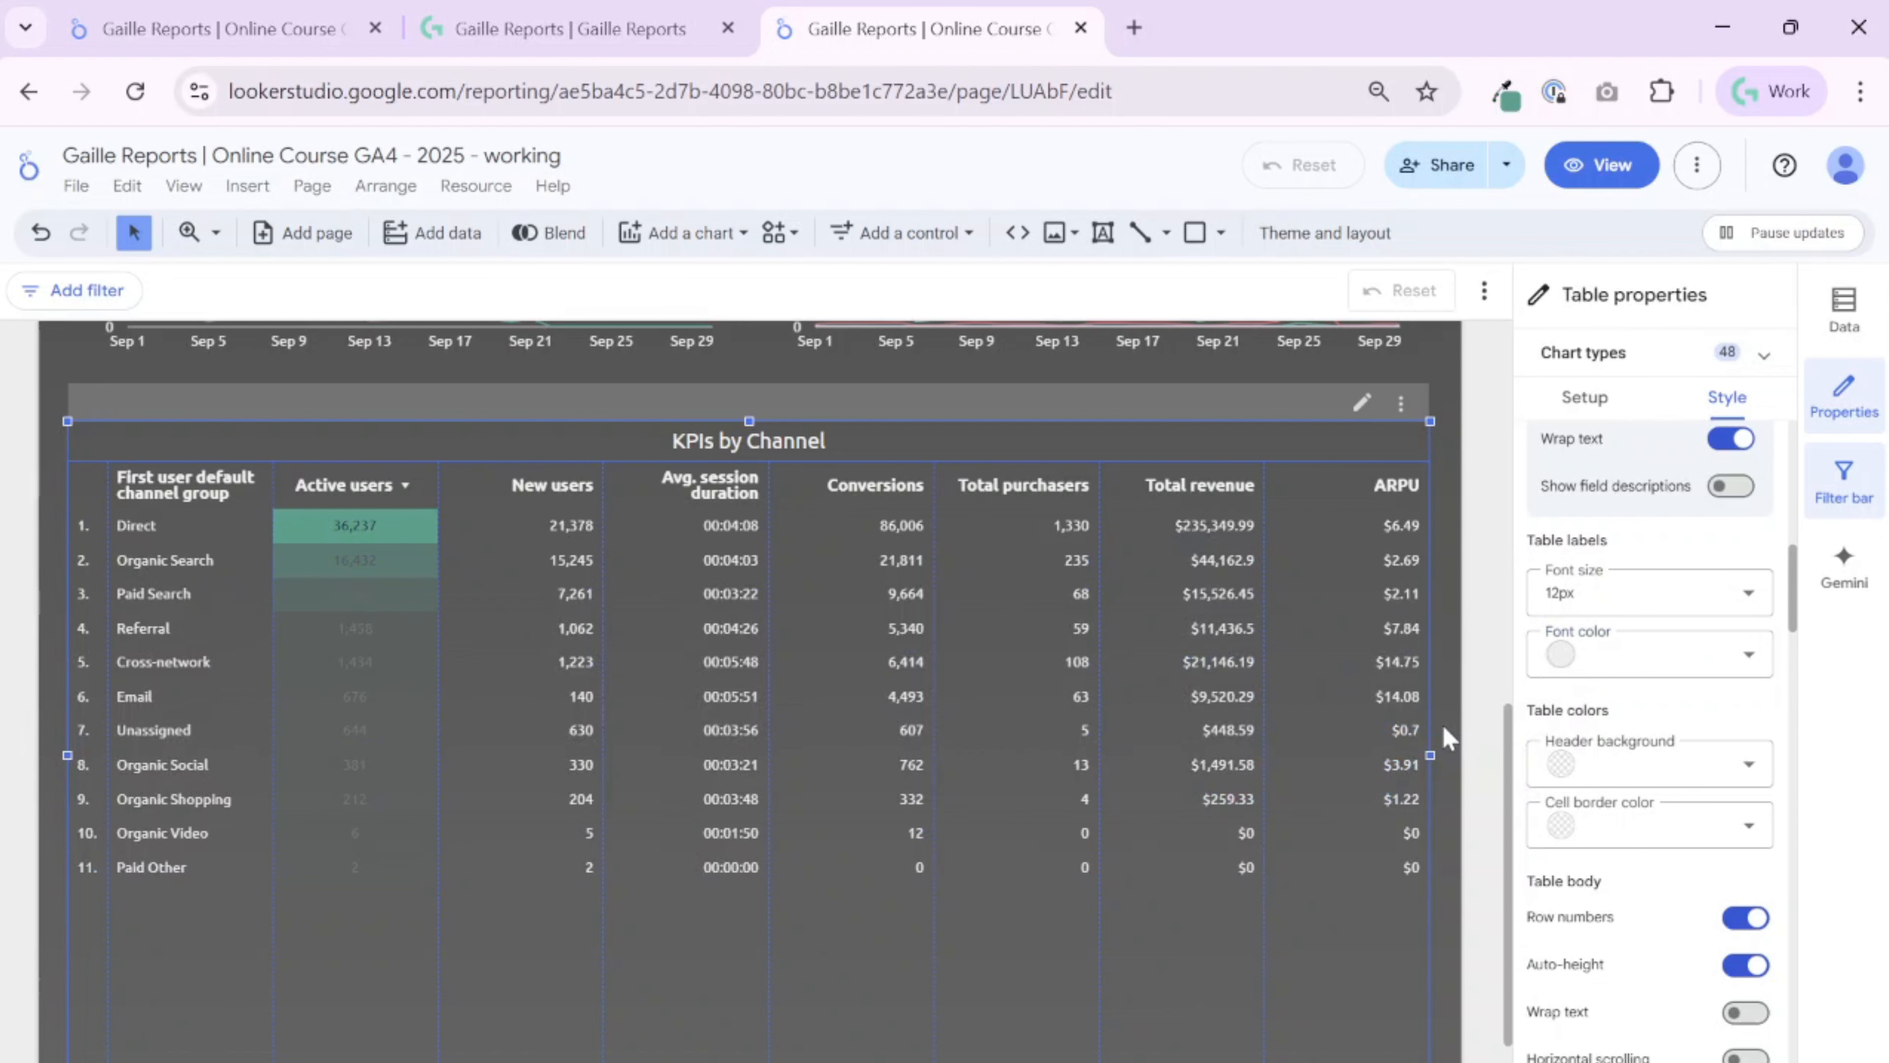
click(1640, 666)
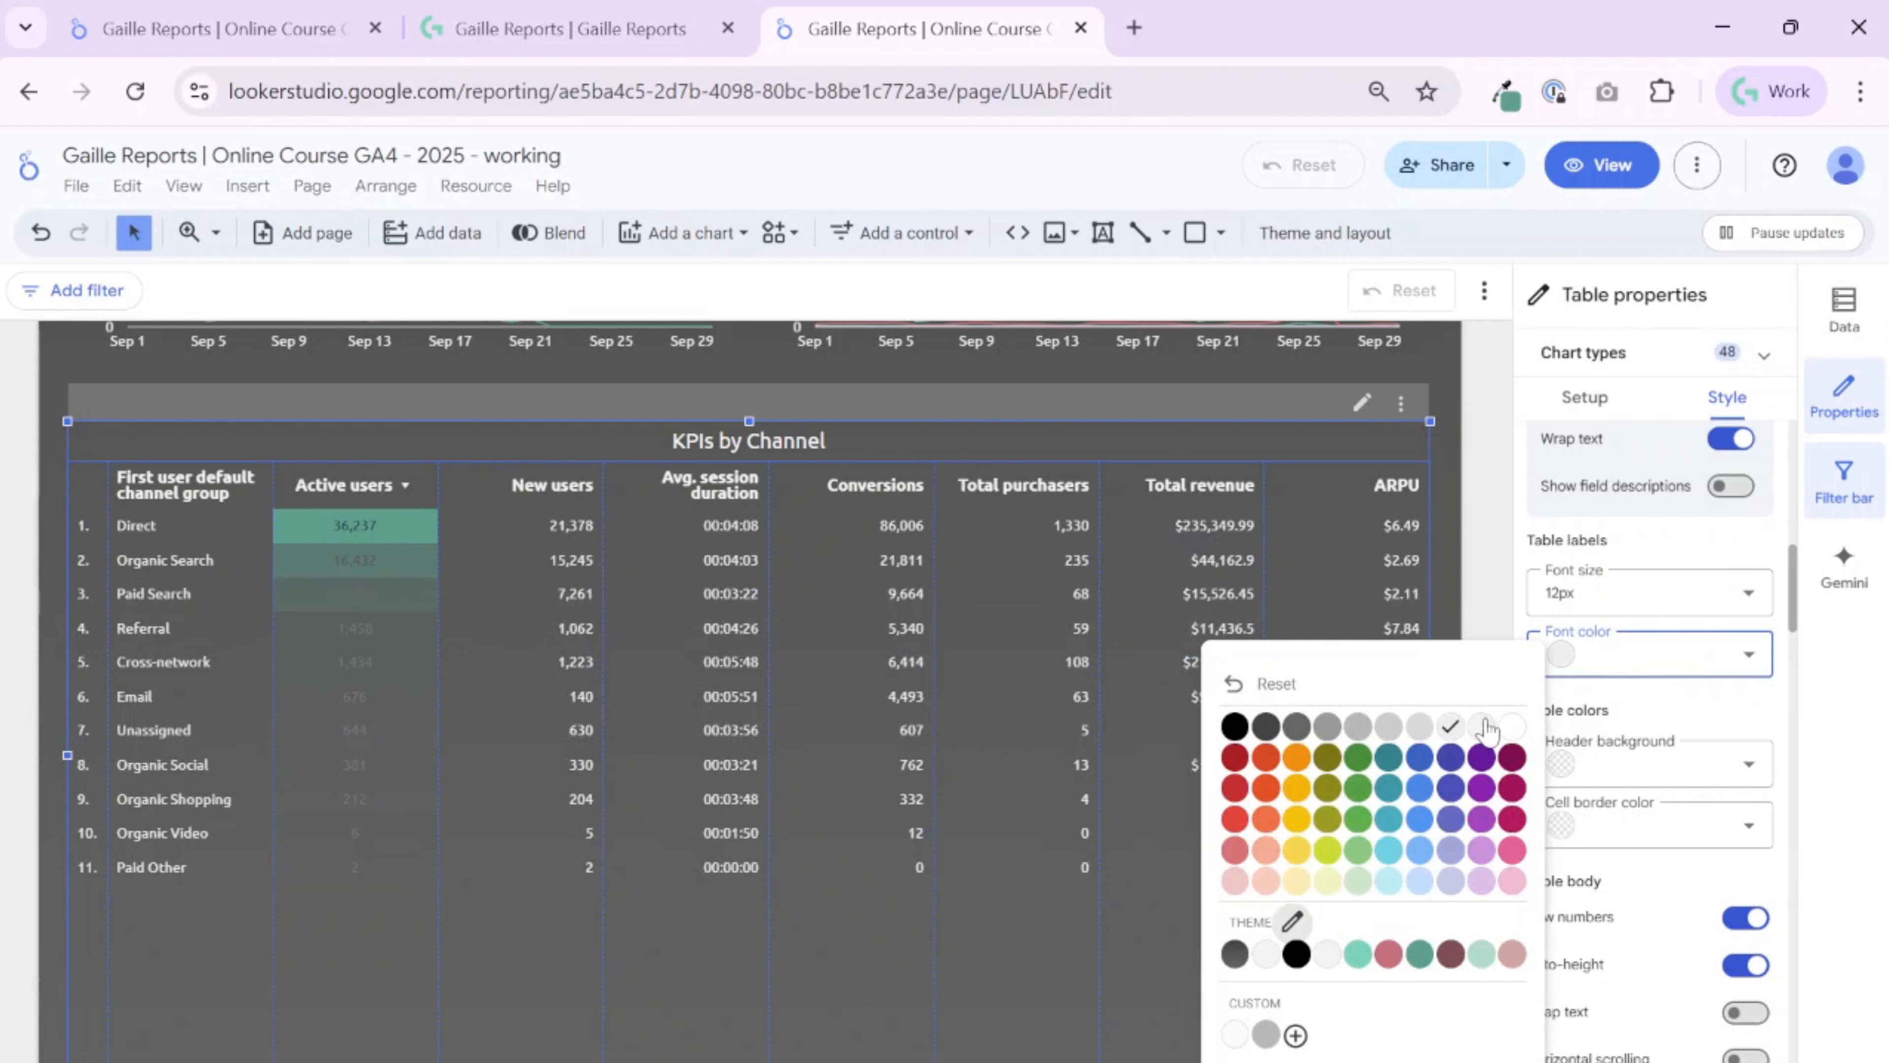
click(1503, 731)
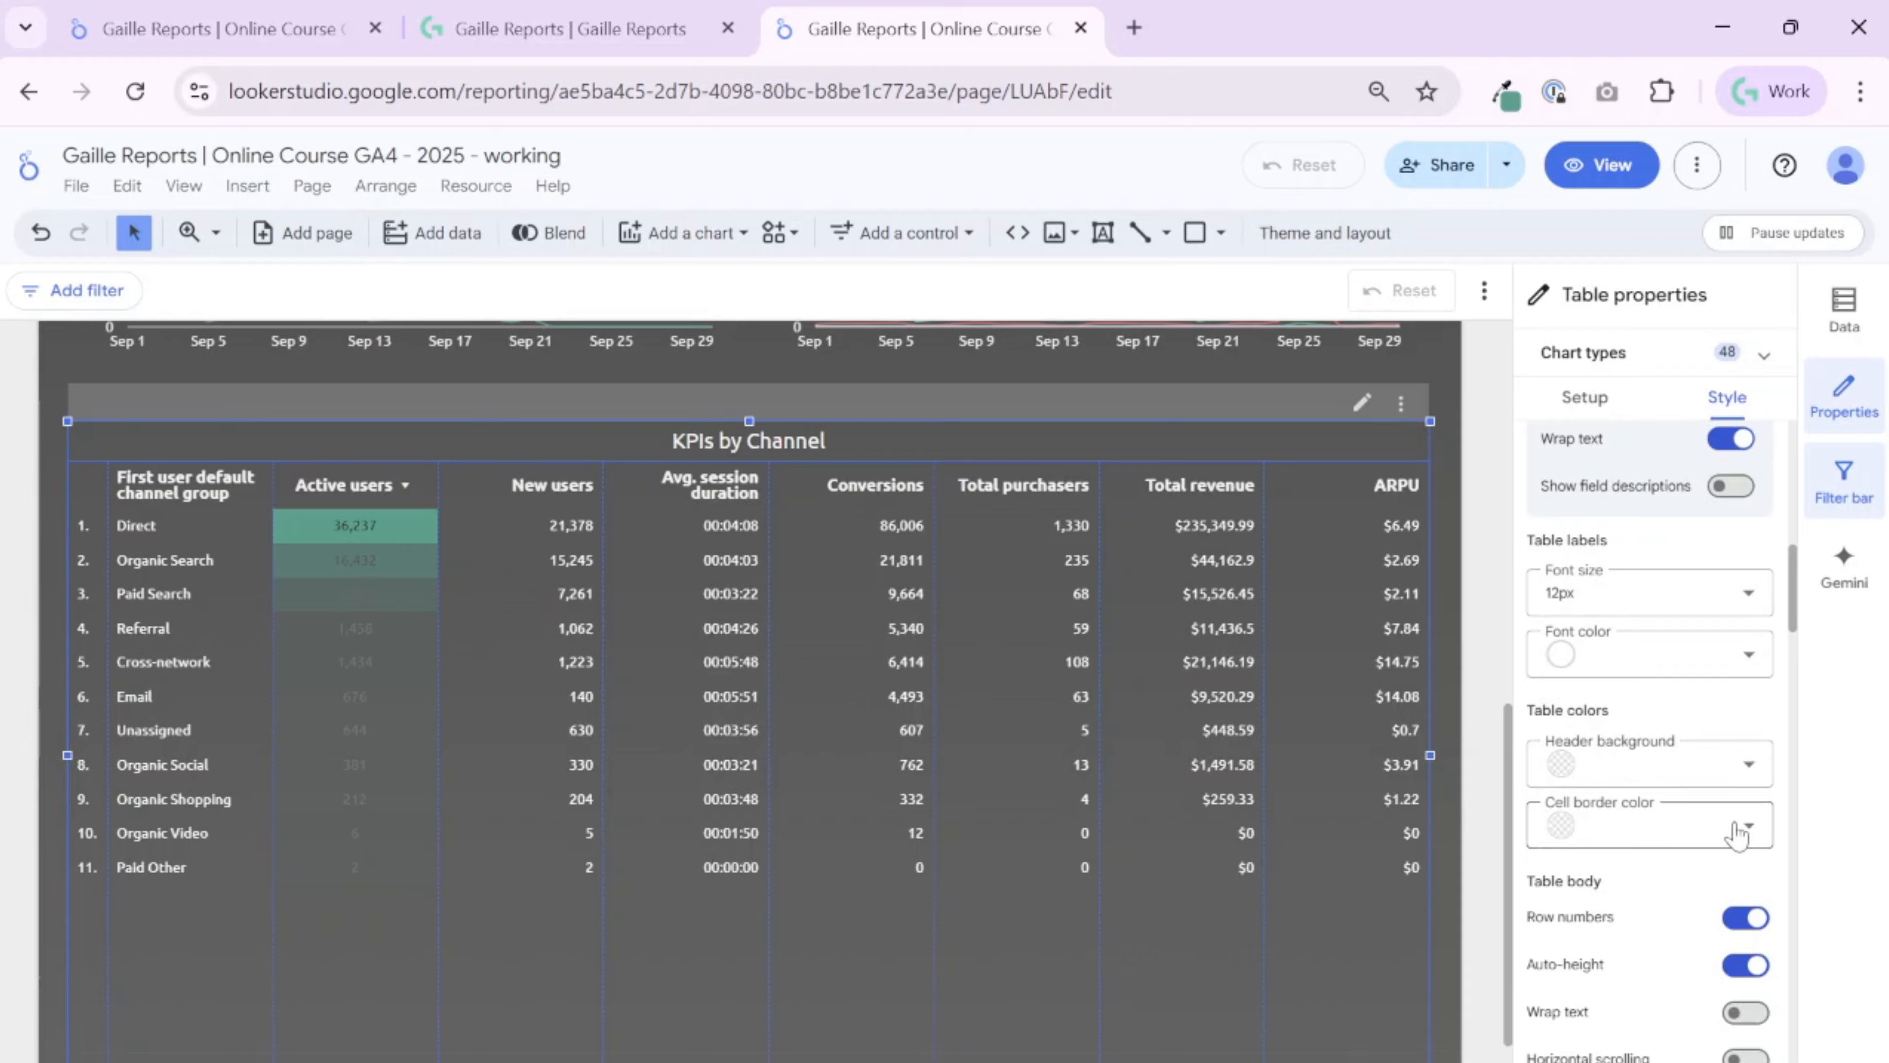
Try compact numbers on the Active users heatmap metric and turn the option back off
scroll(1734, 834, down, 6)
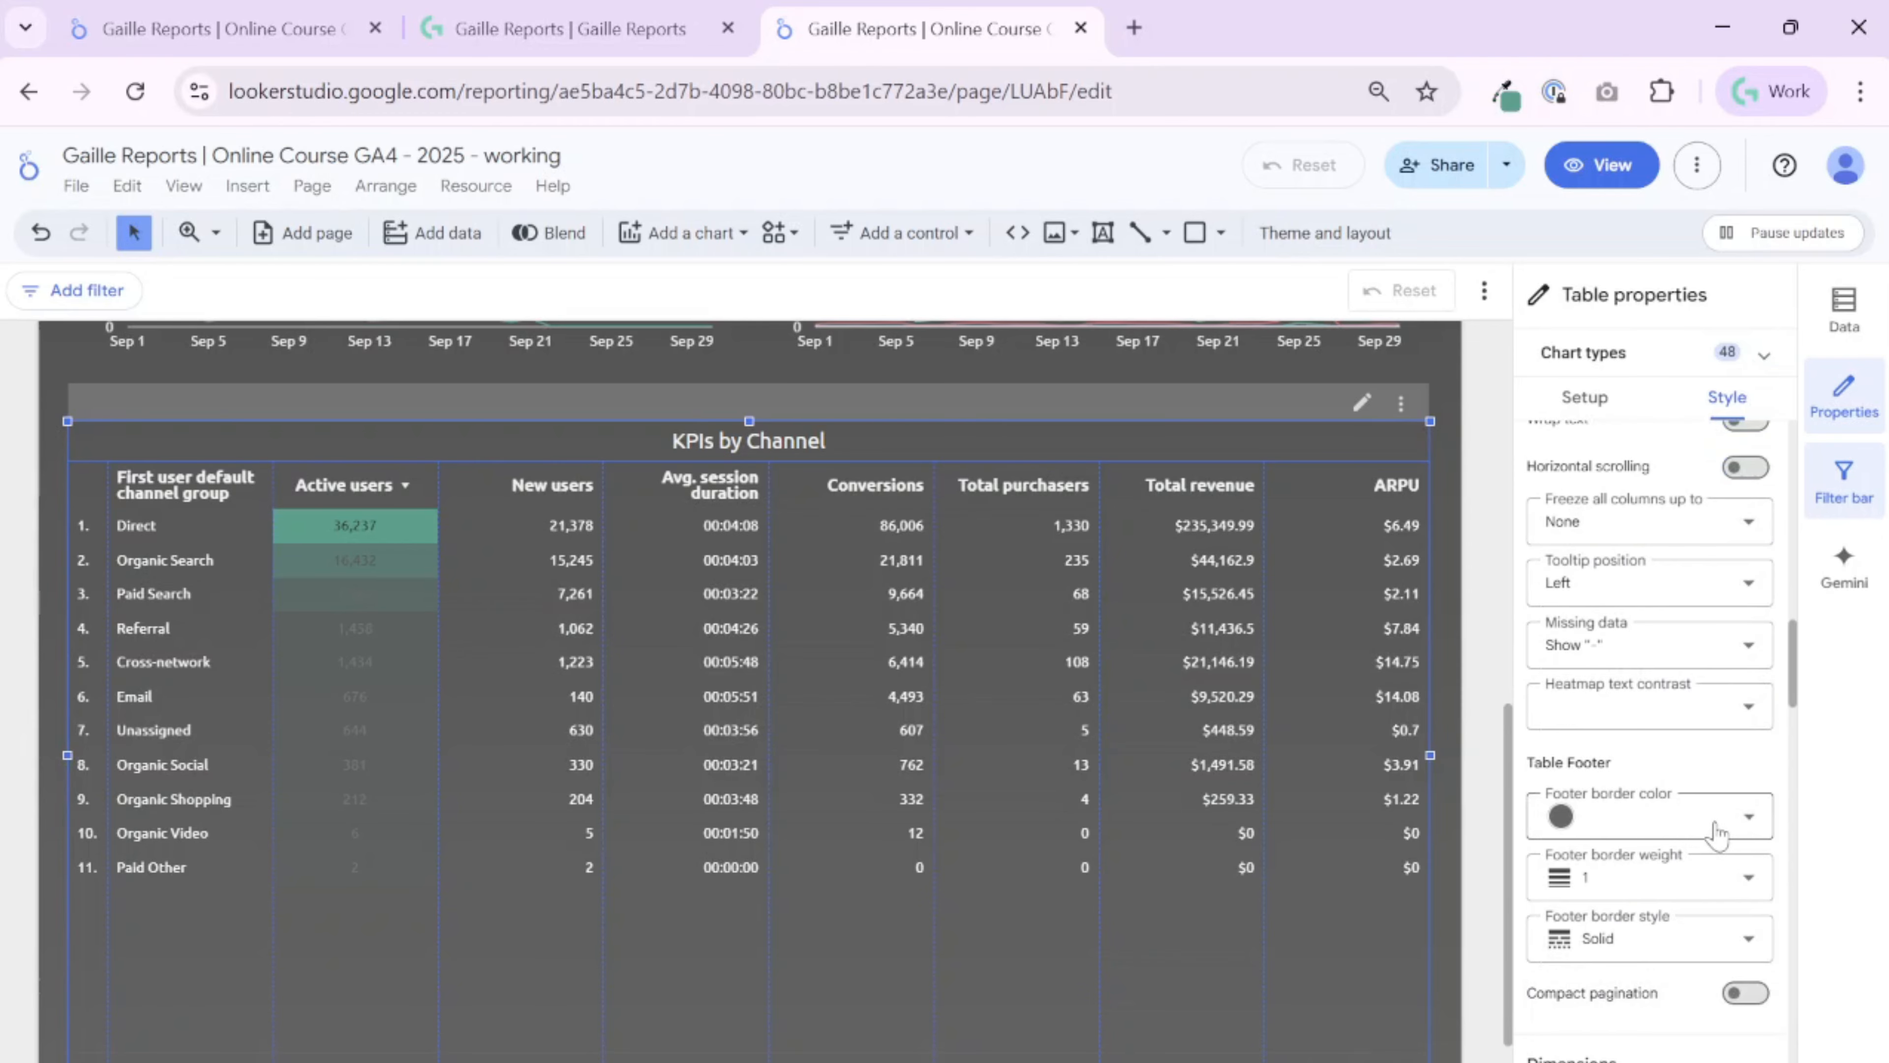
scroll(1718, 833, down, 8)
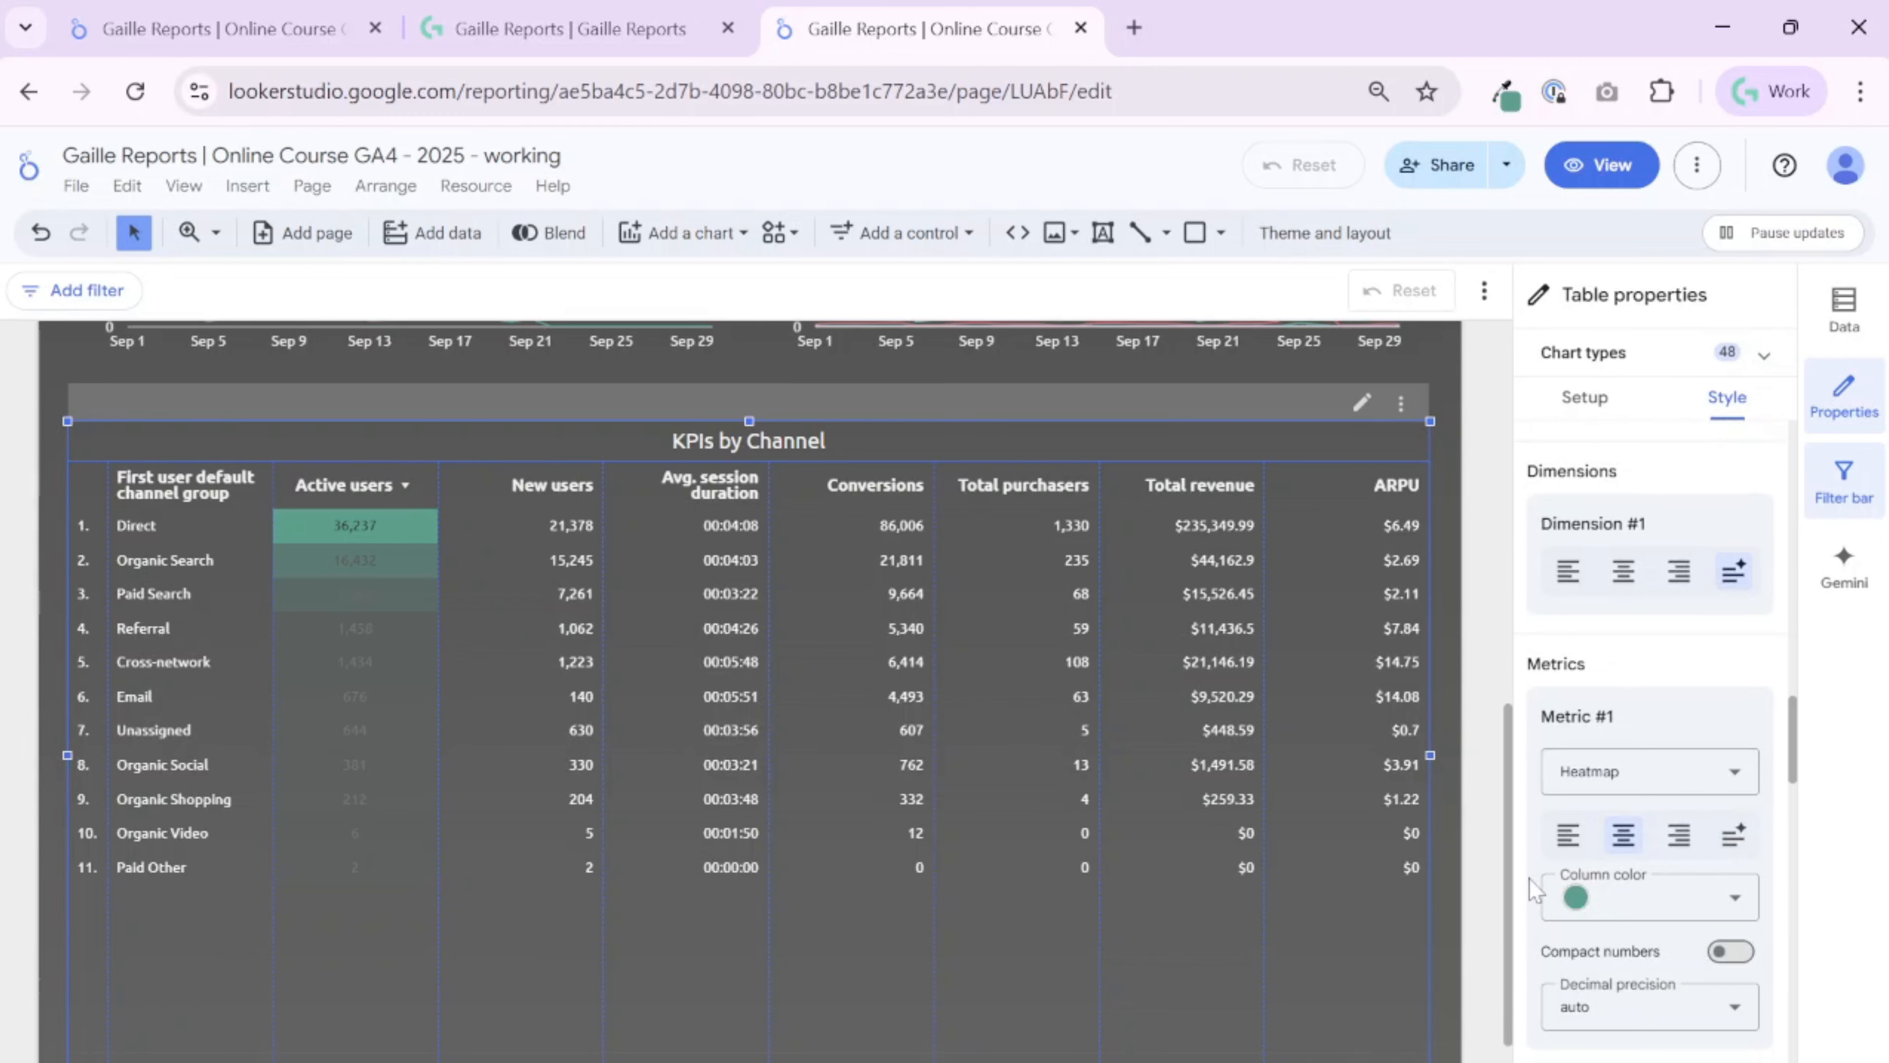
scroll(1531, 889, down, 2)
click(1731, 803)
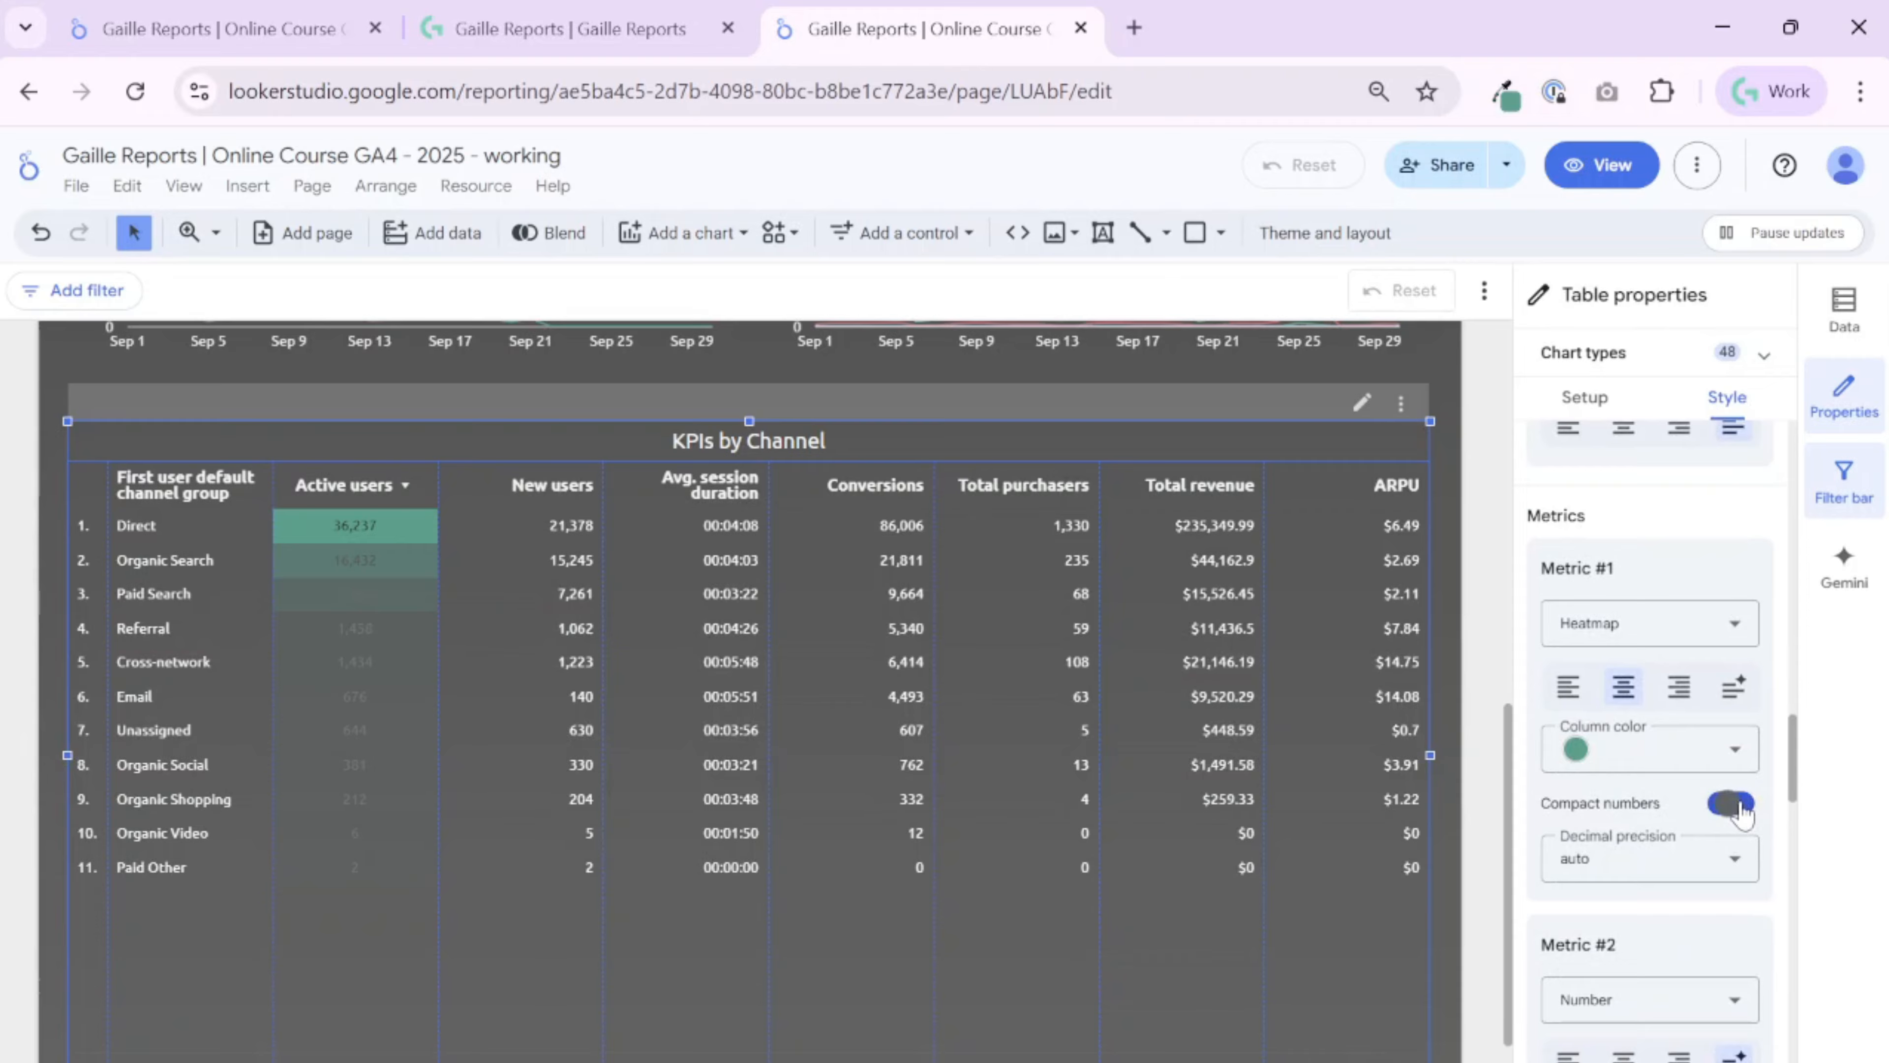
click(1735, 805)
scroll(1708, 865, down, 2)
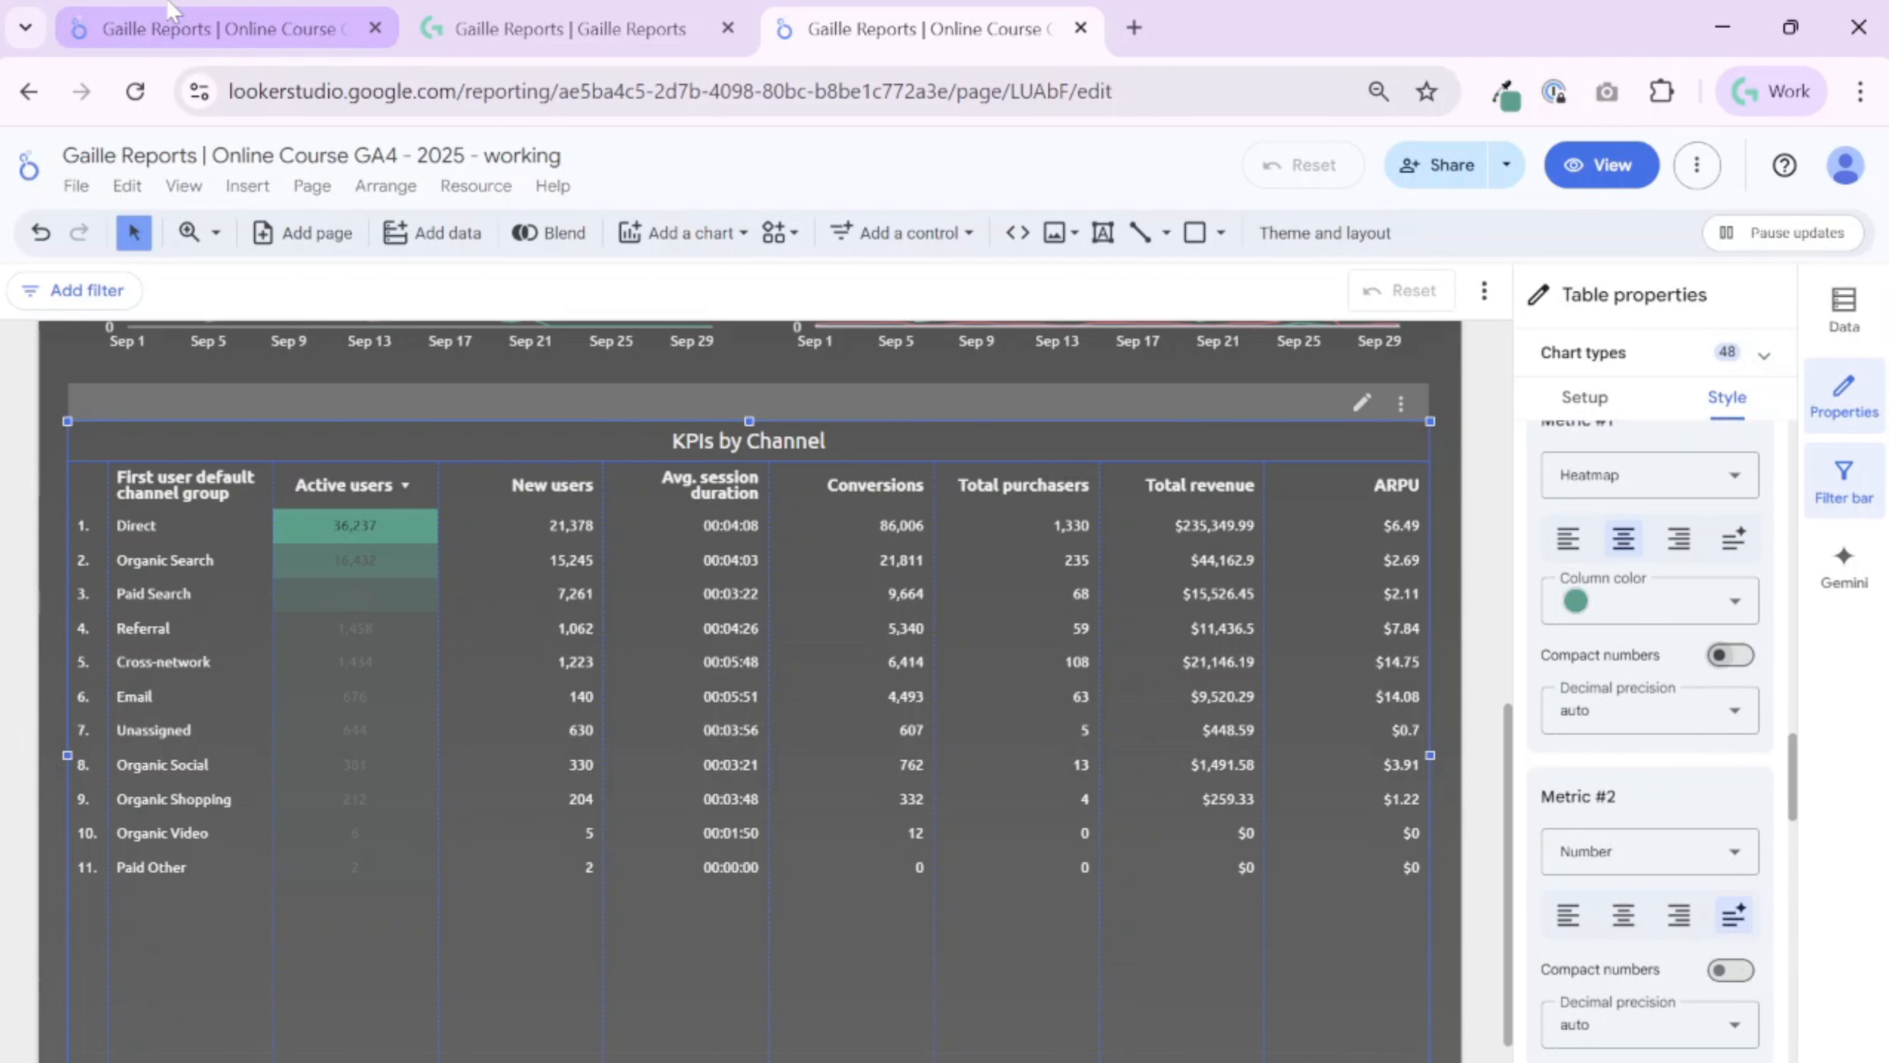
Switch to the original report, inspect the Active users heatmap's custom color values without changing them, and return to the working report
click(172, 22)
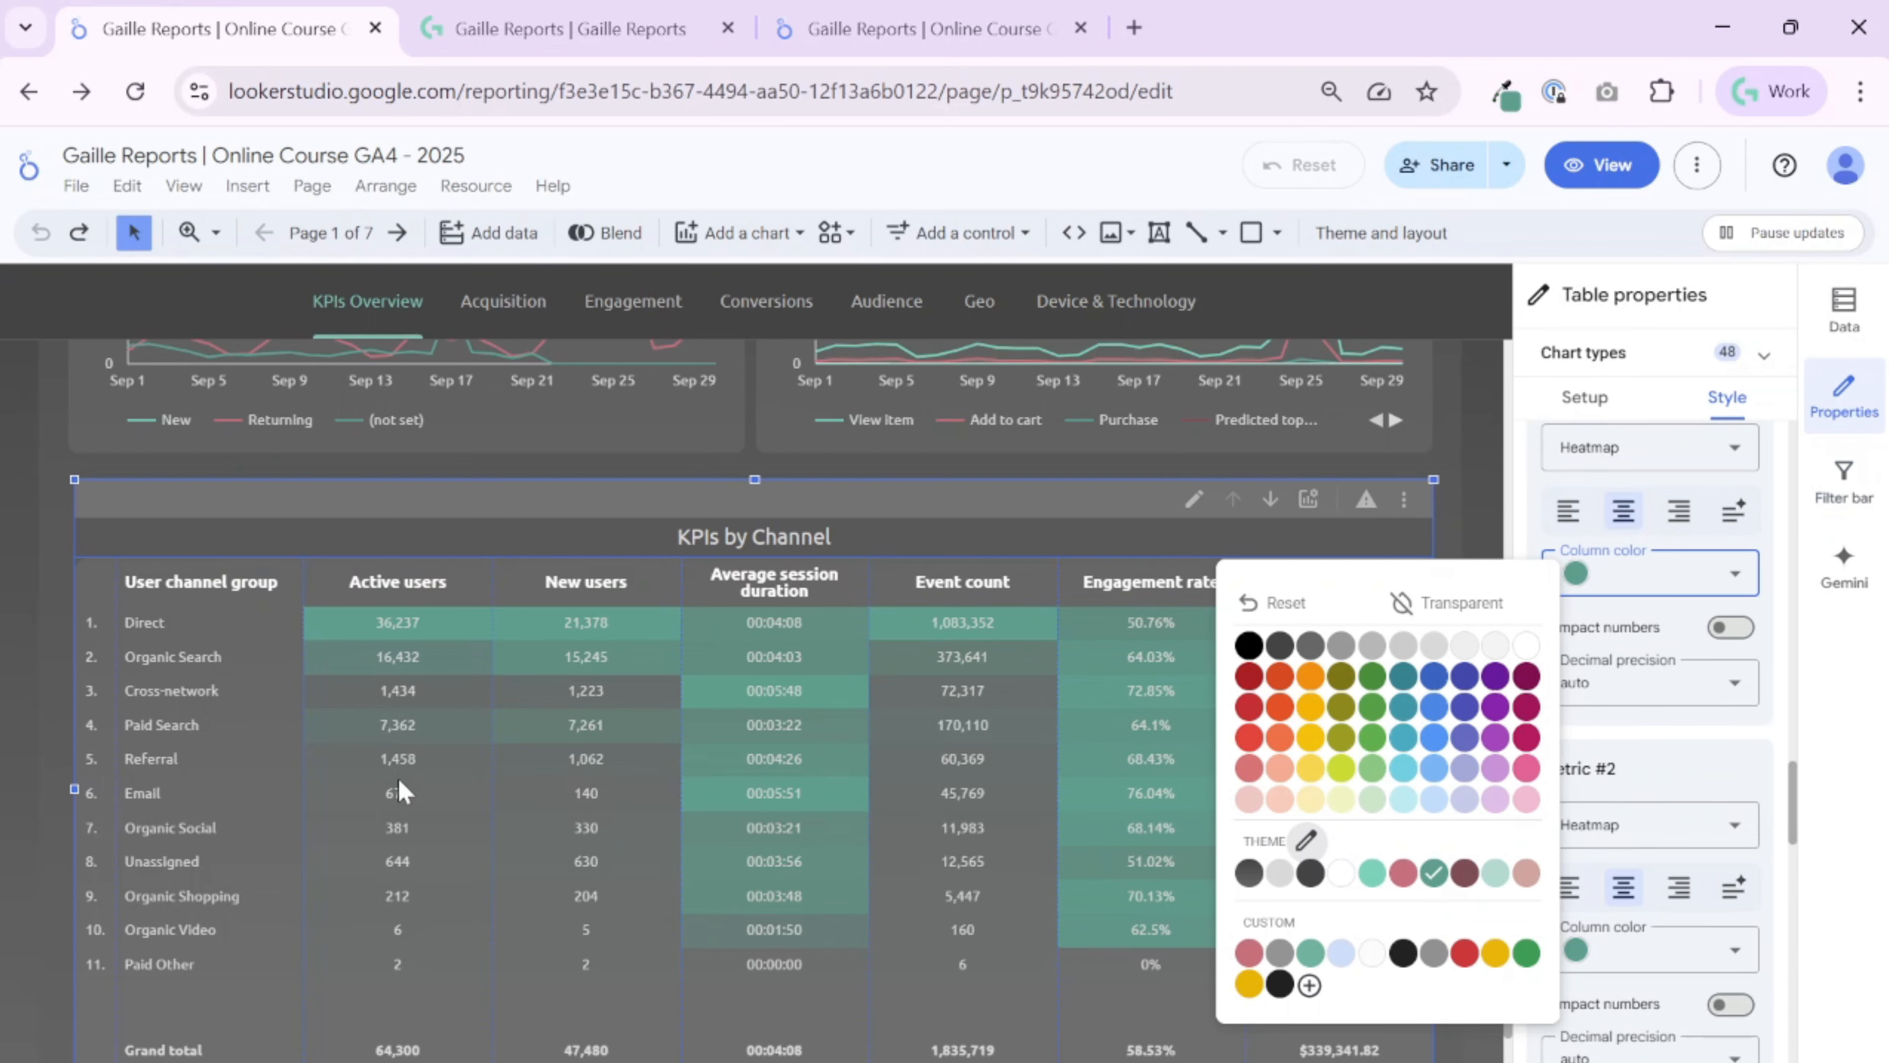
click(1309, 984)
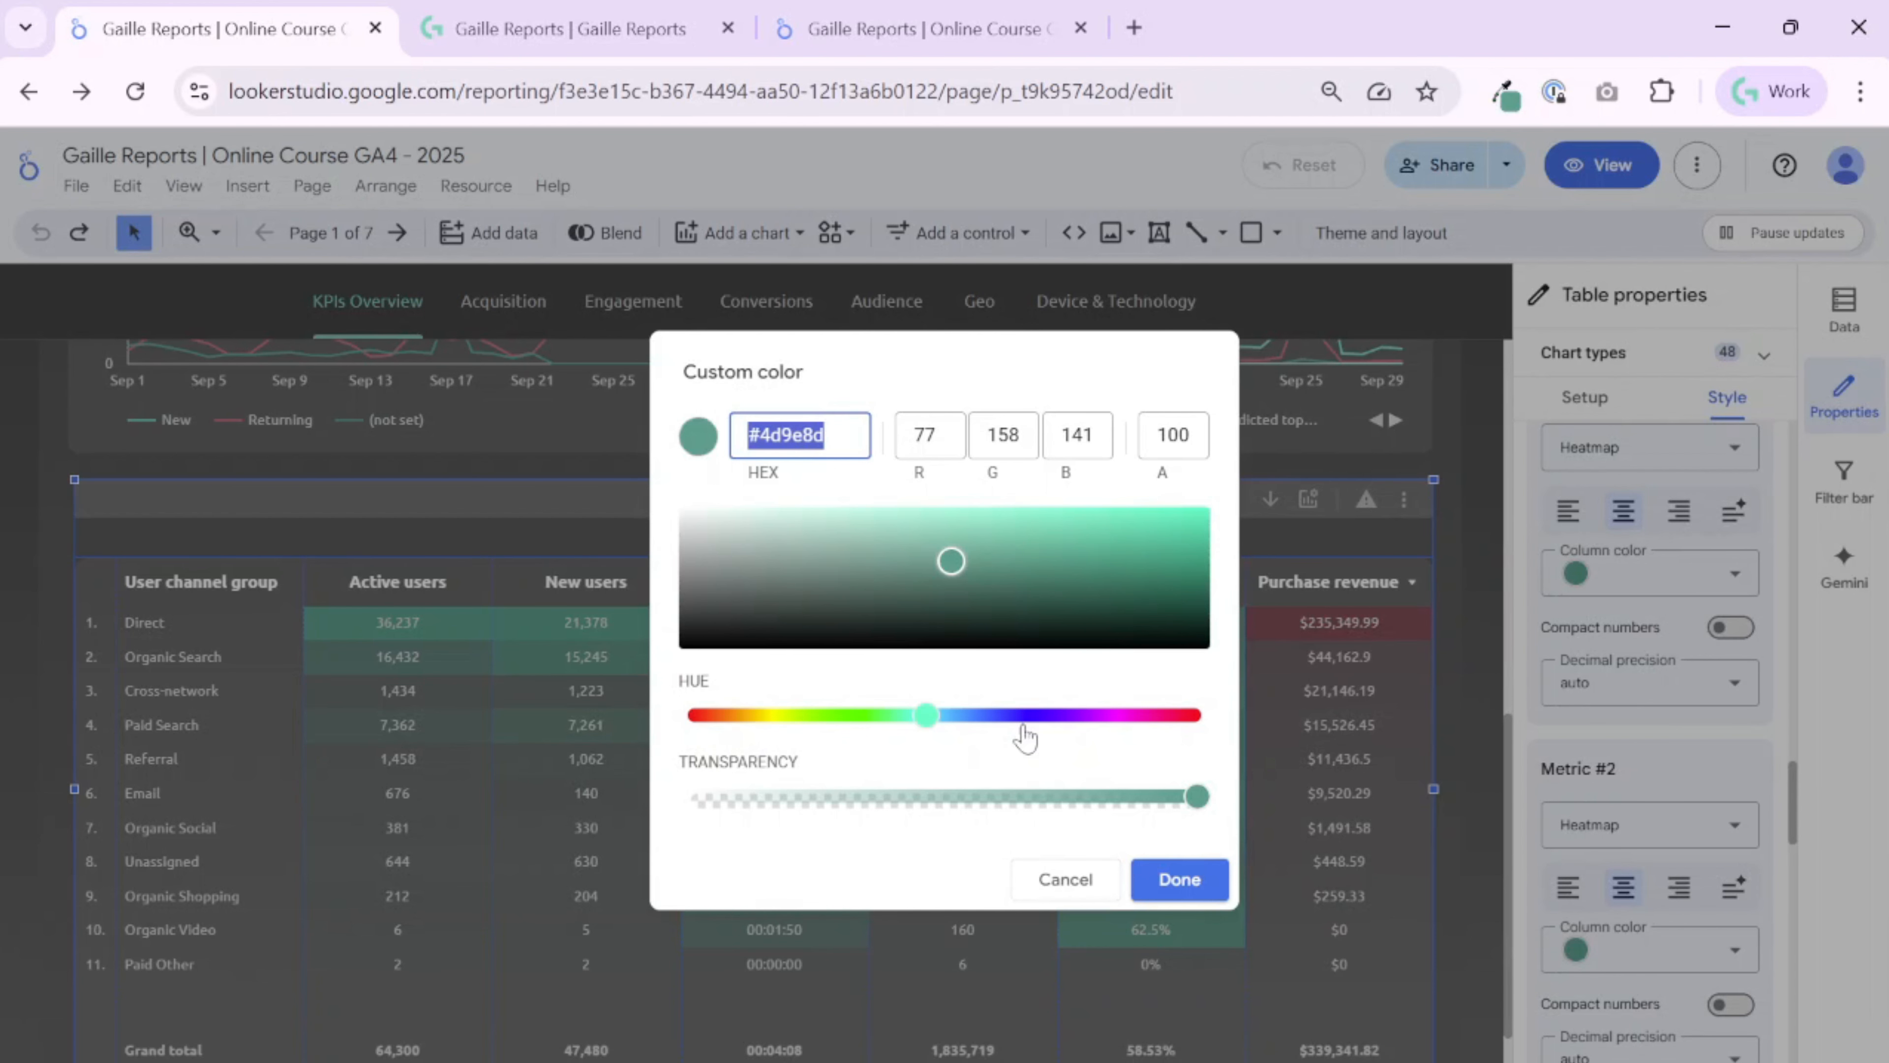
click(1070, 879)
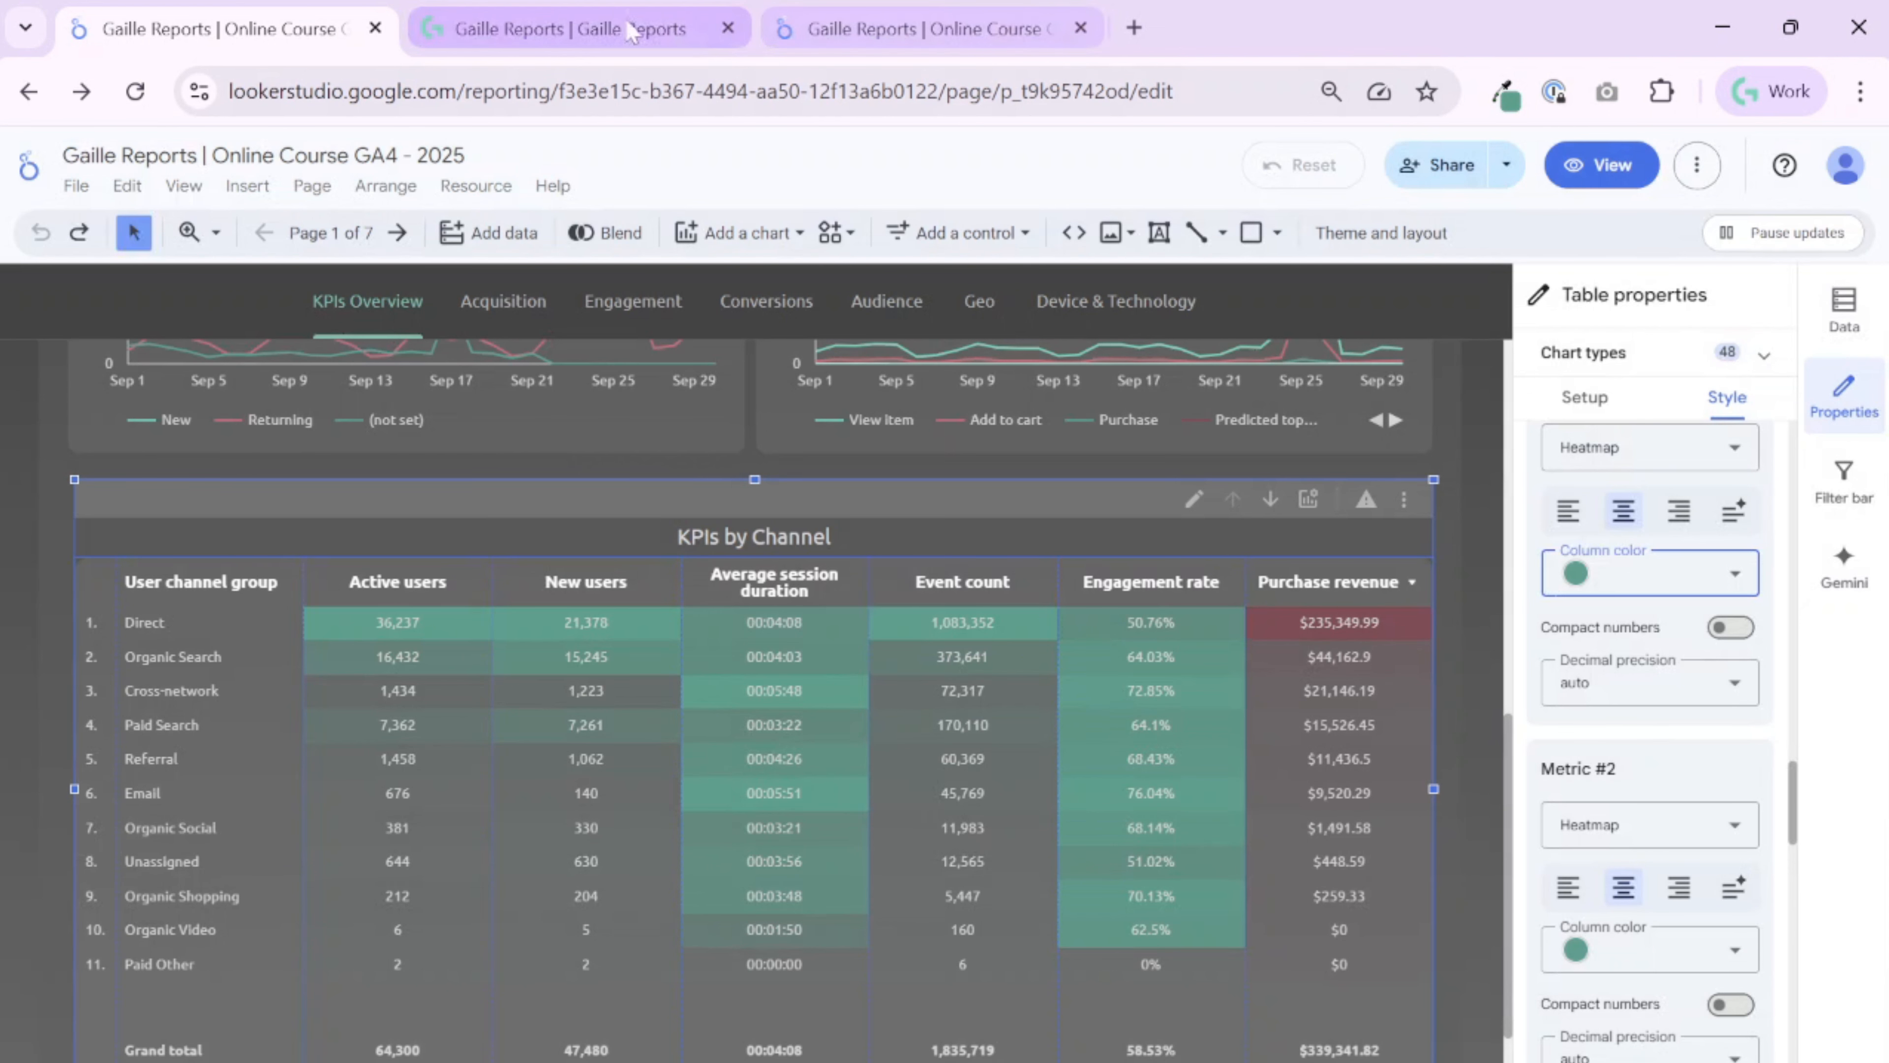
click(781, 30)
Look through the KPIs by Channel table's style settings for the option that controls heatmap text contrast
scroll(1659, 735, down, 5)
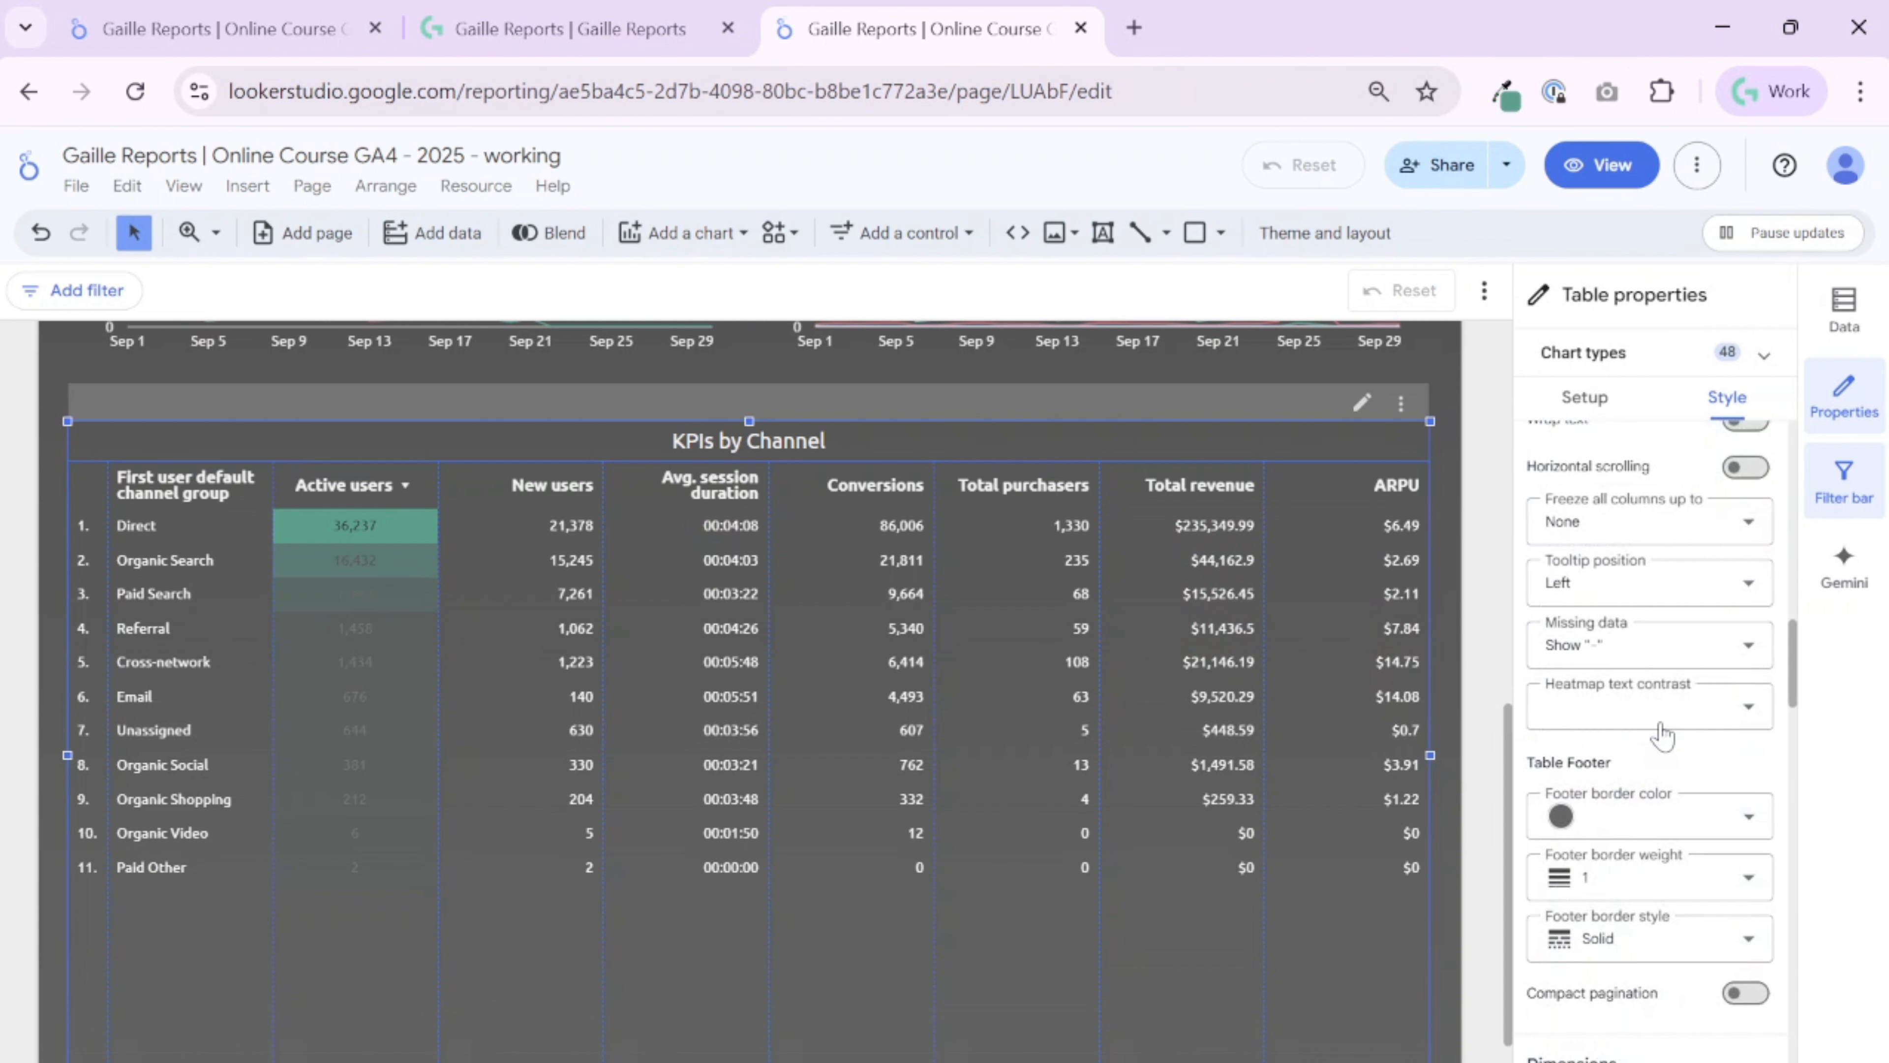
scroll(1659, 640, up, 10)
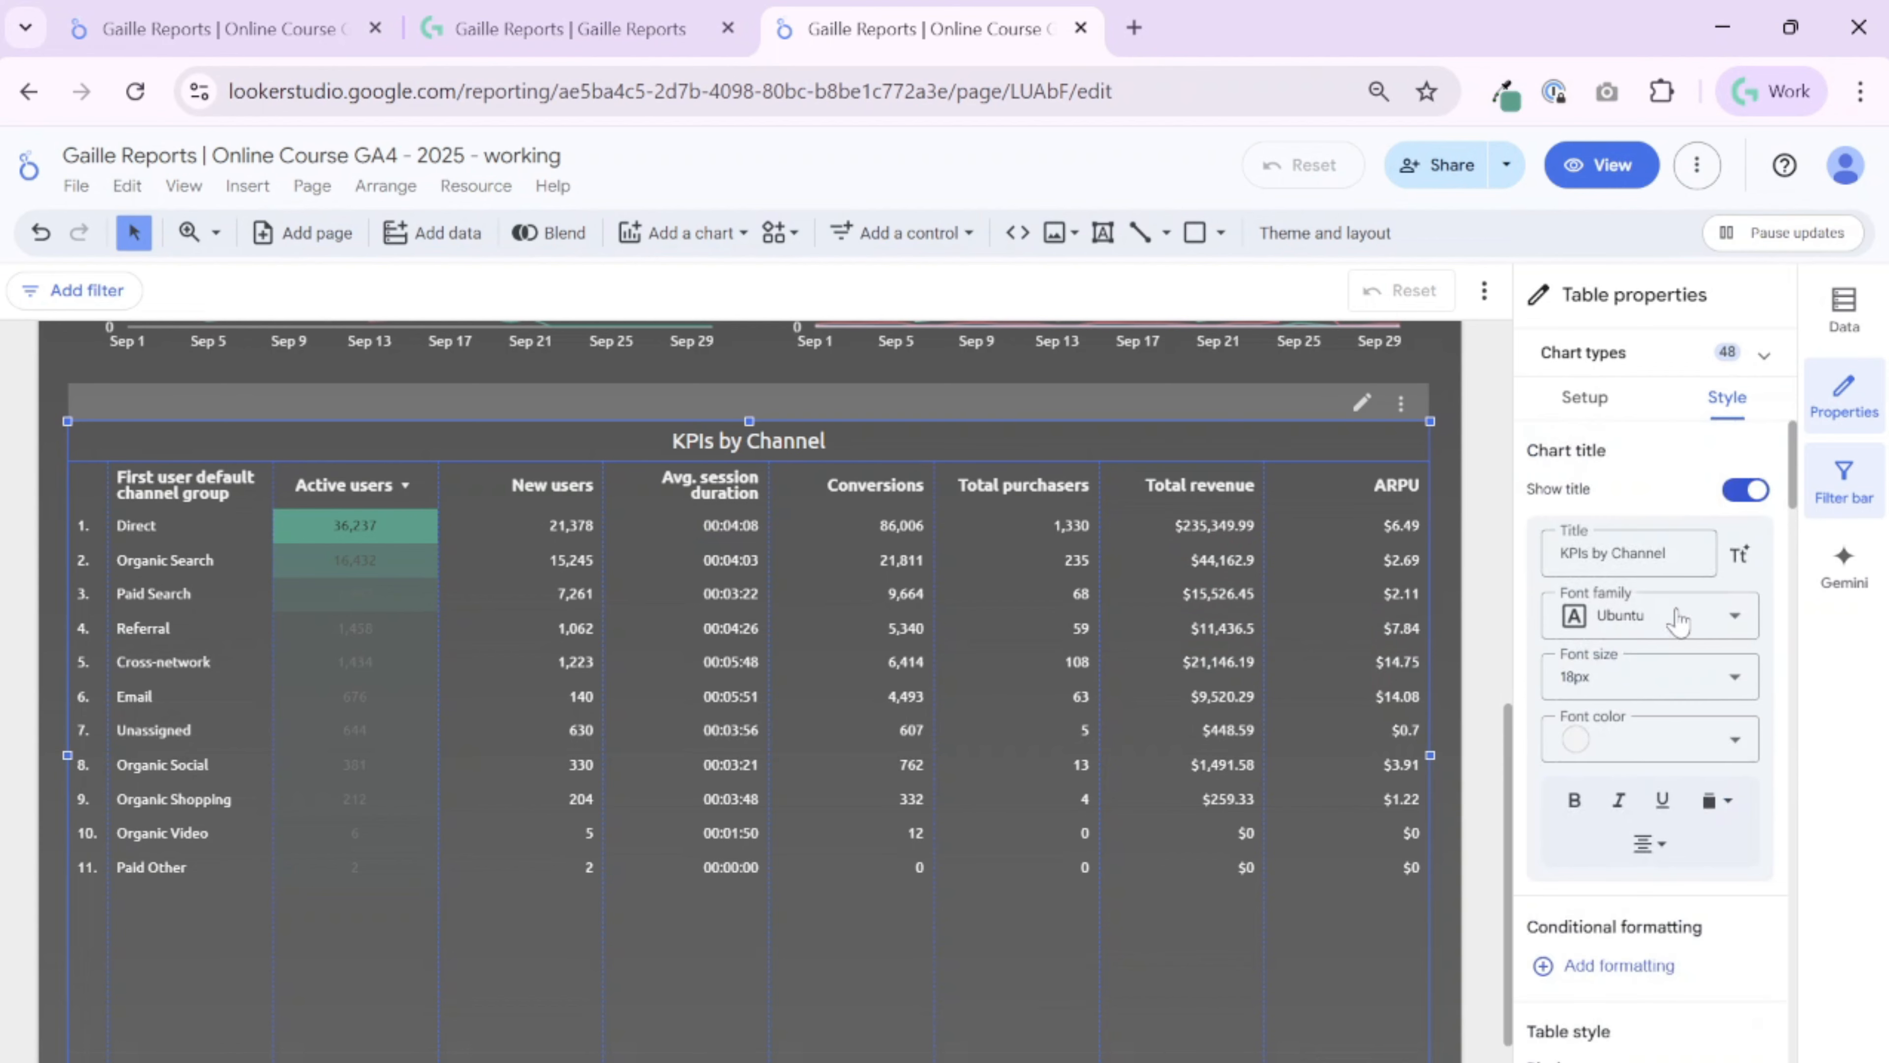
scroll(1711, 774, down, 5)
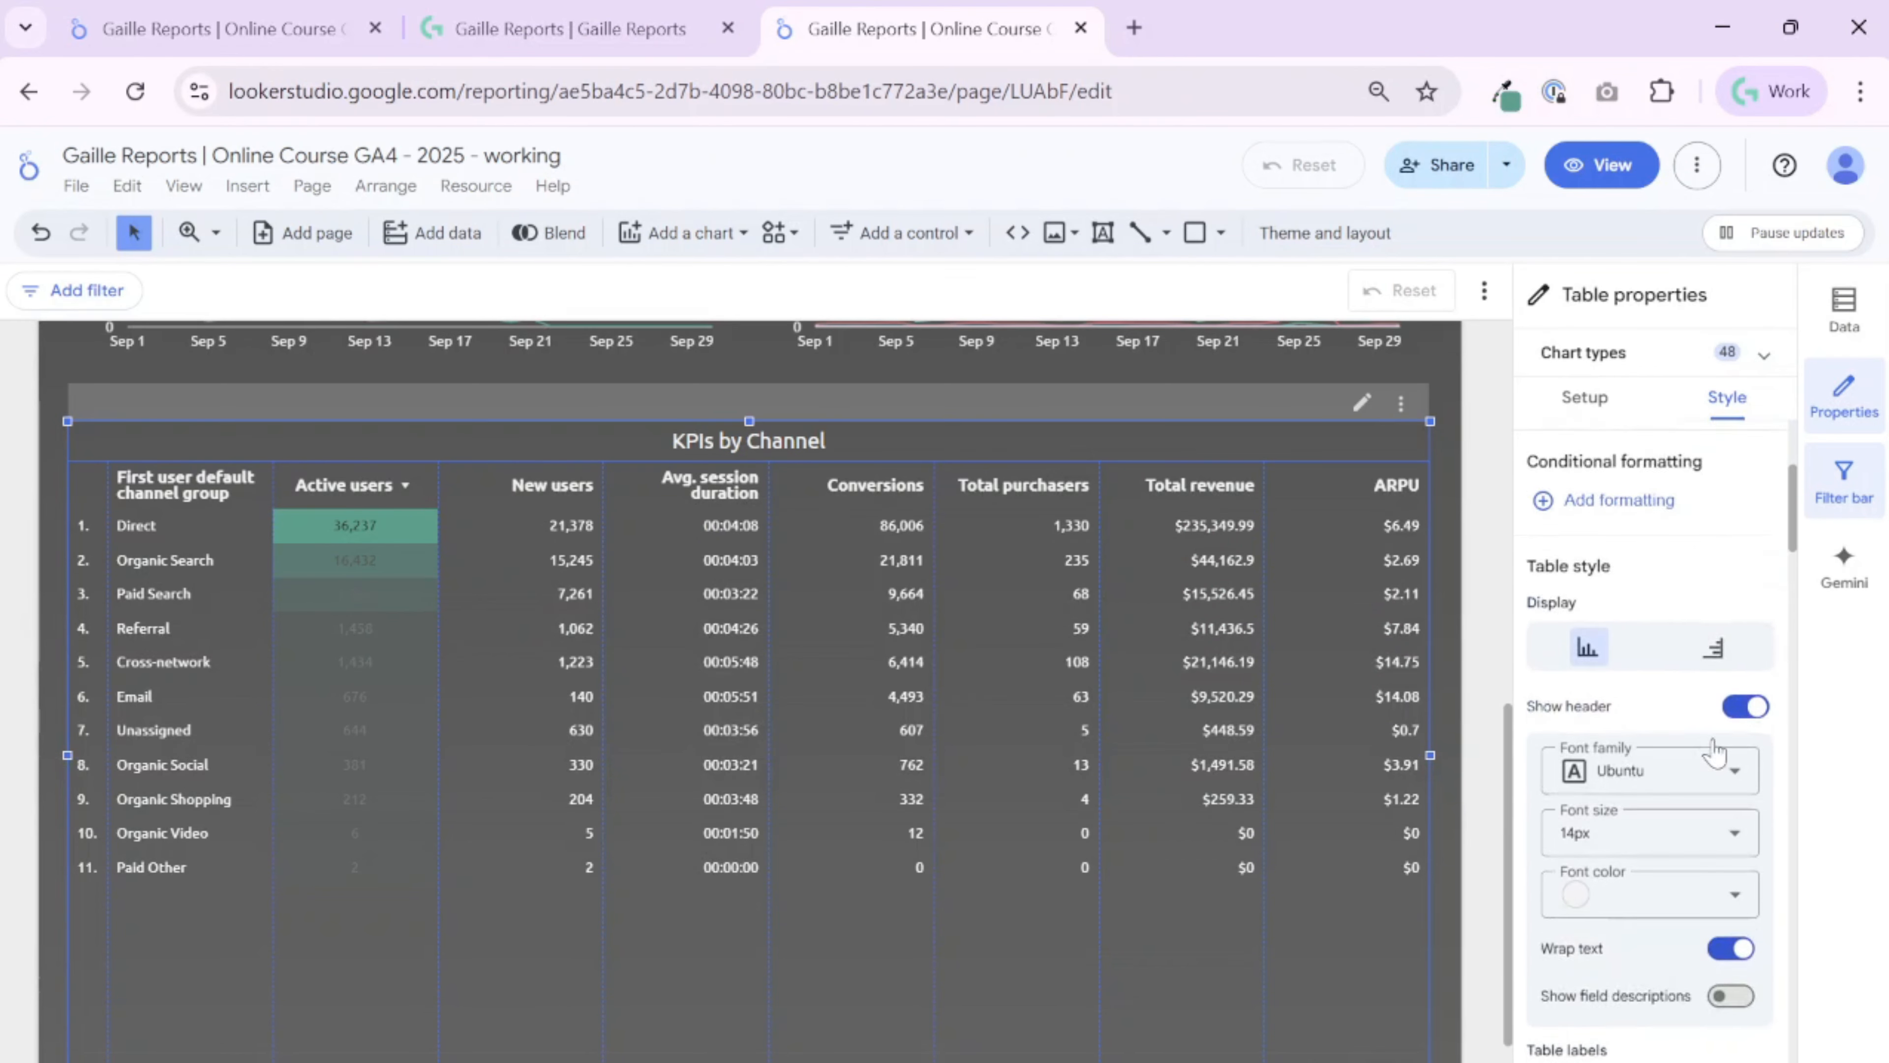
scroll(1715, 753, down, 2)
scroll(1682, 784, down, 2)
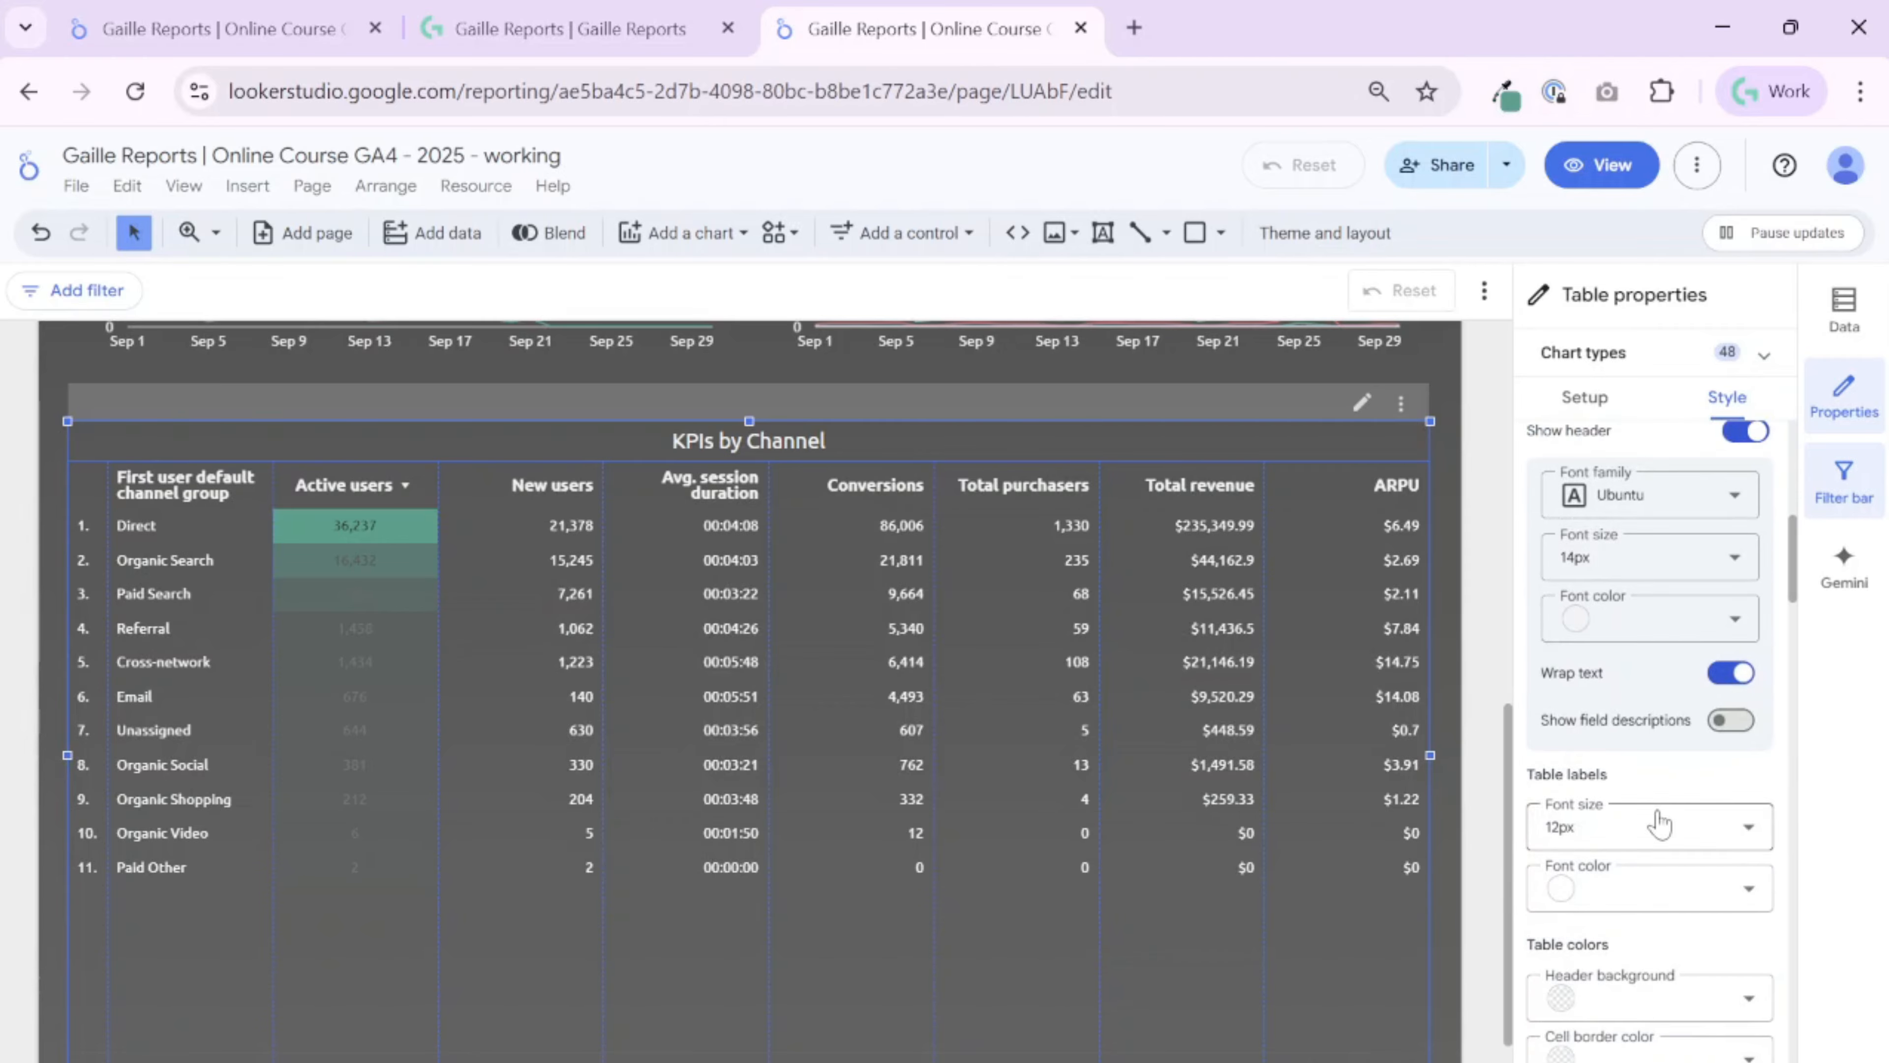
scroll(1645, 881, down, 1)
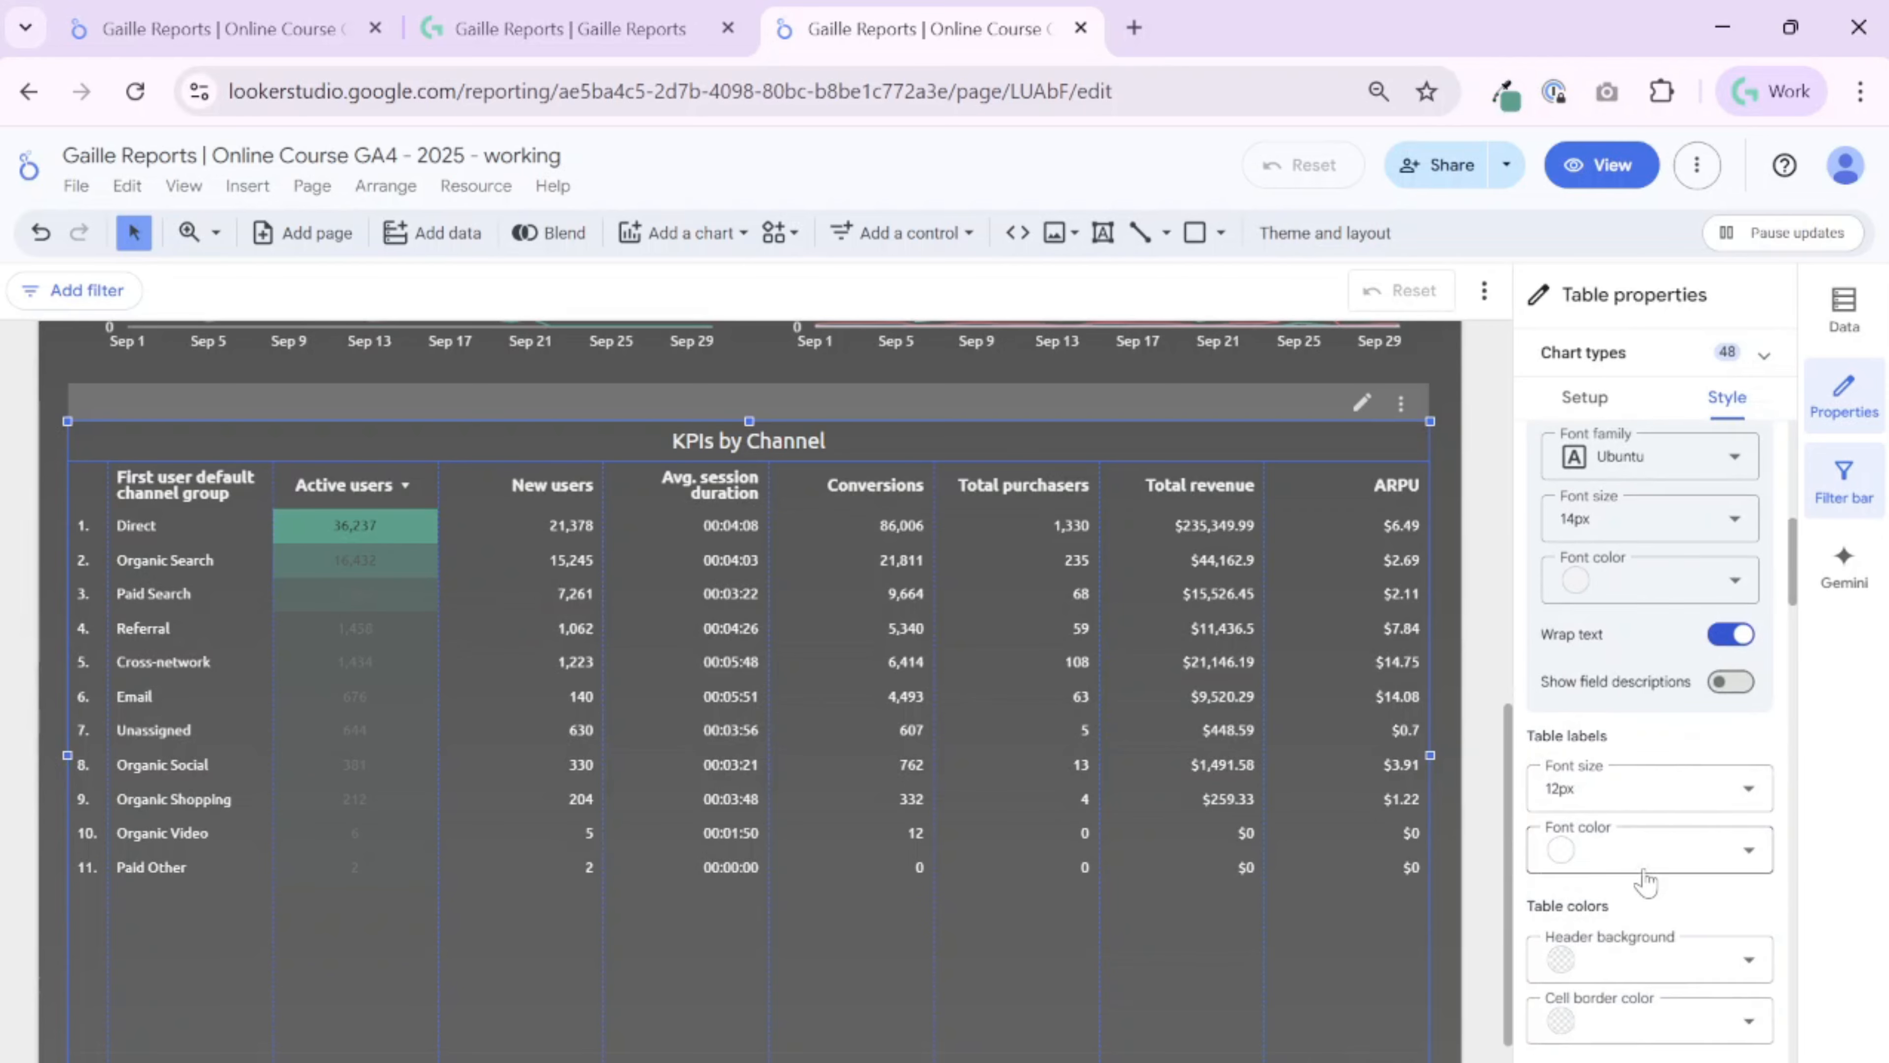
scroll(1645, 882, down, 3)
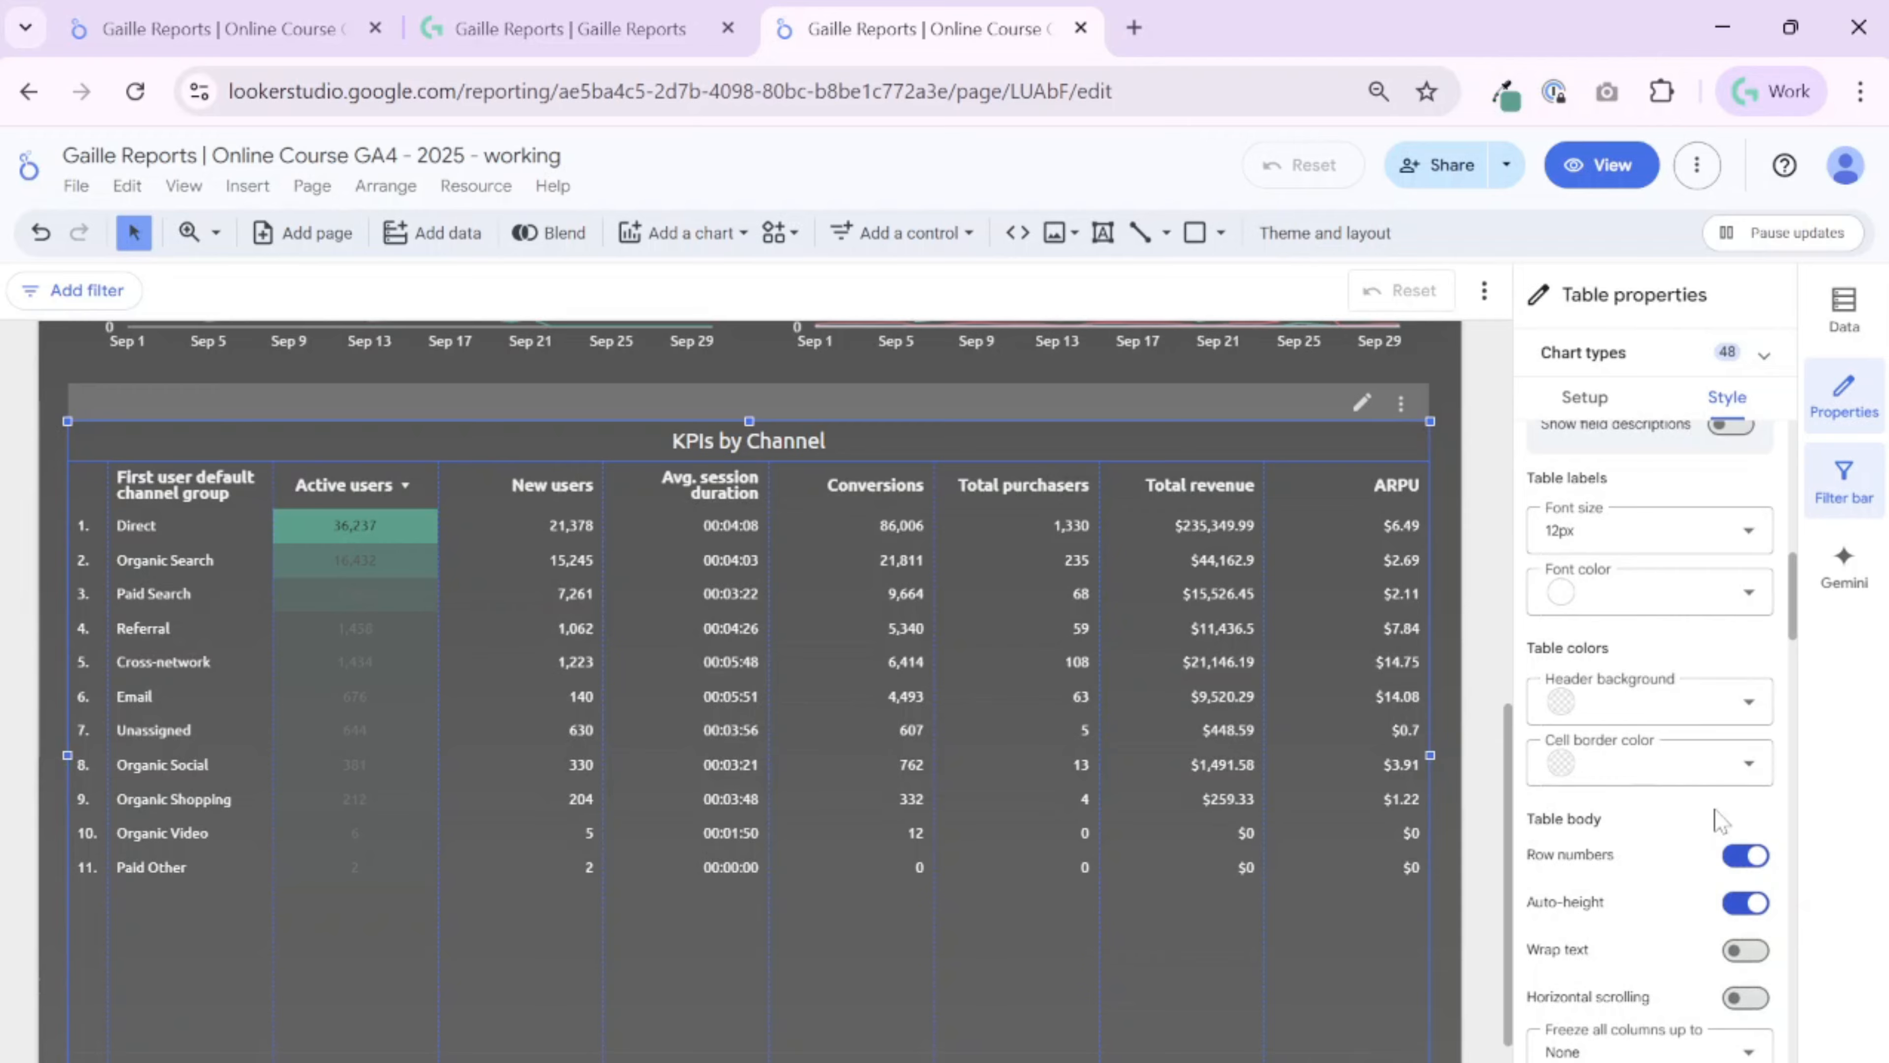
scroll(1714, 774, down, 2)
scroll(1715, 774, down, 4)
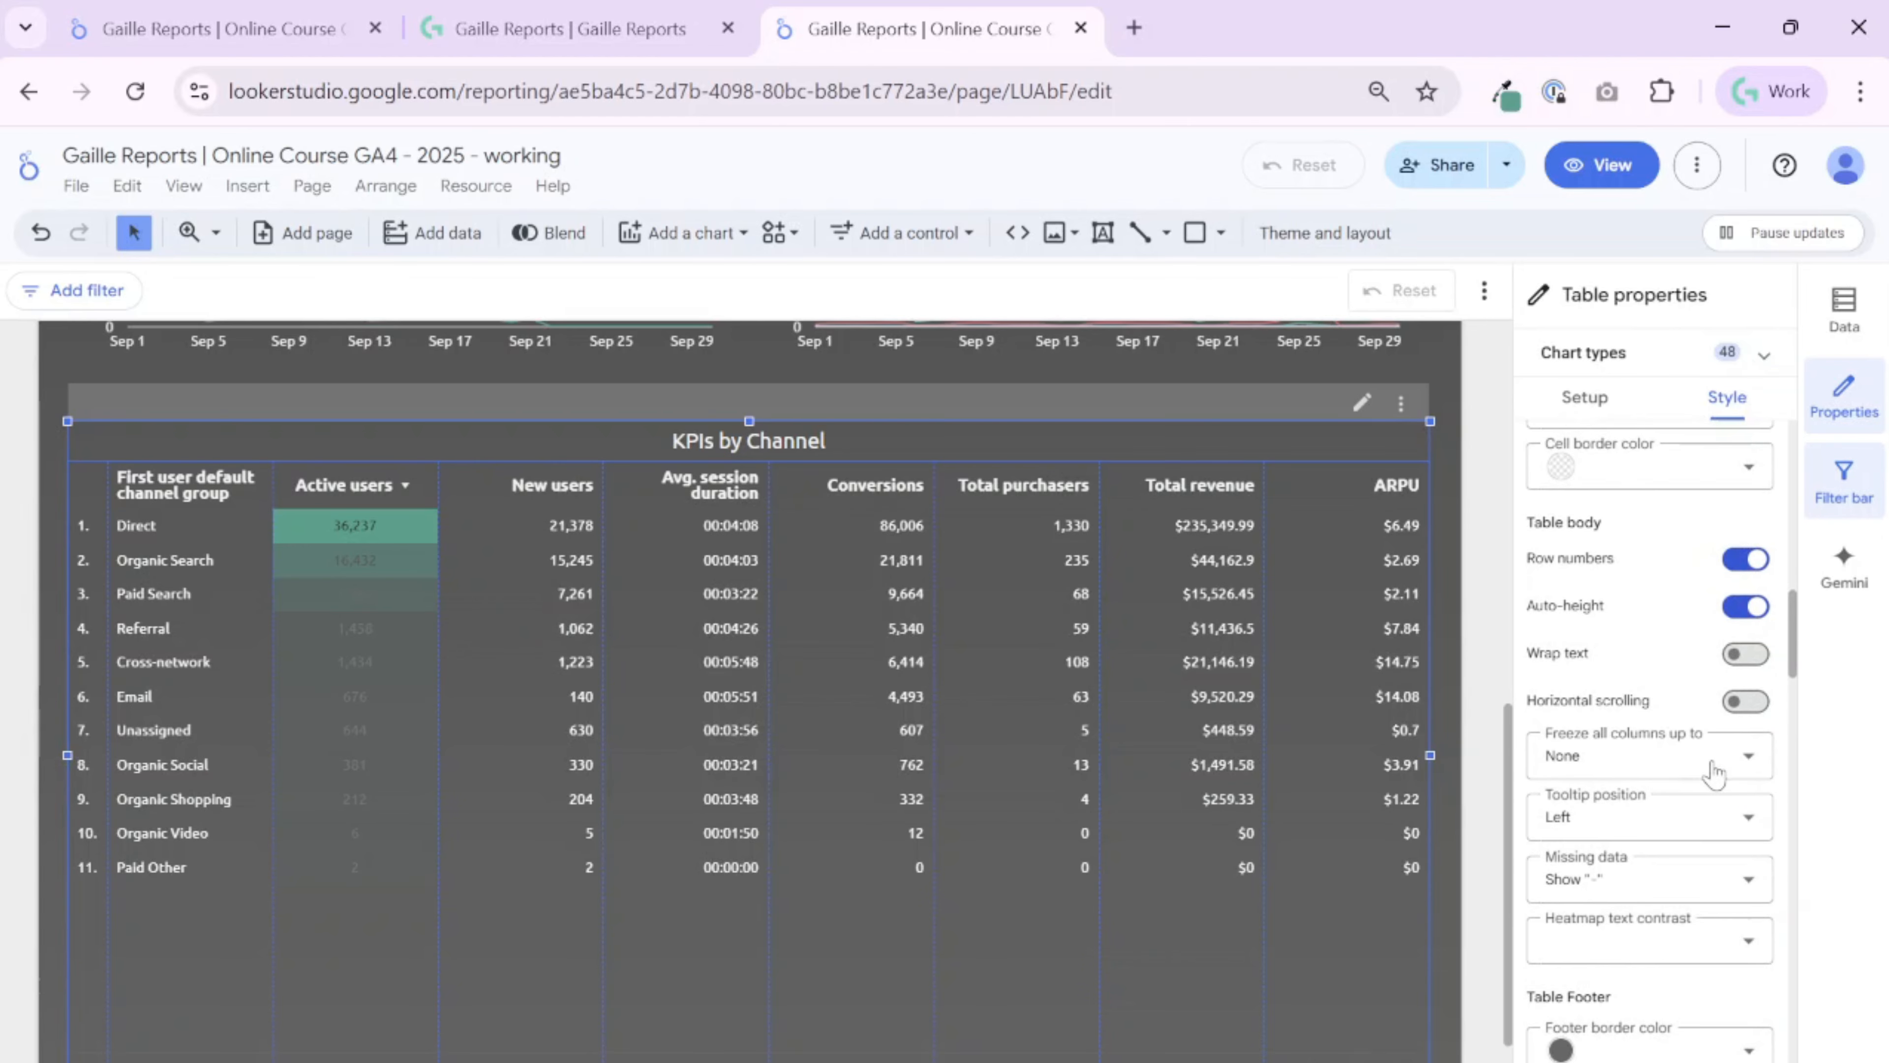
Try Low, Medium and High as the table's heatmap text contrast, and set it to None
click(1717, 787)
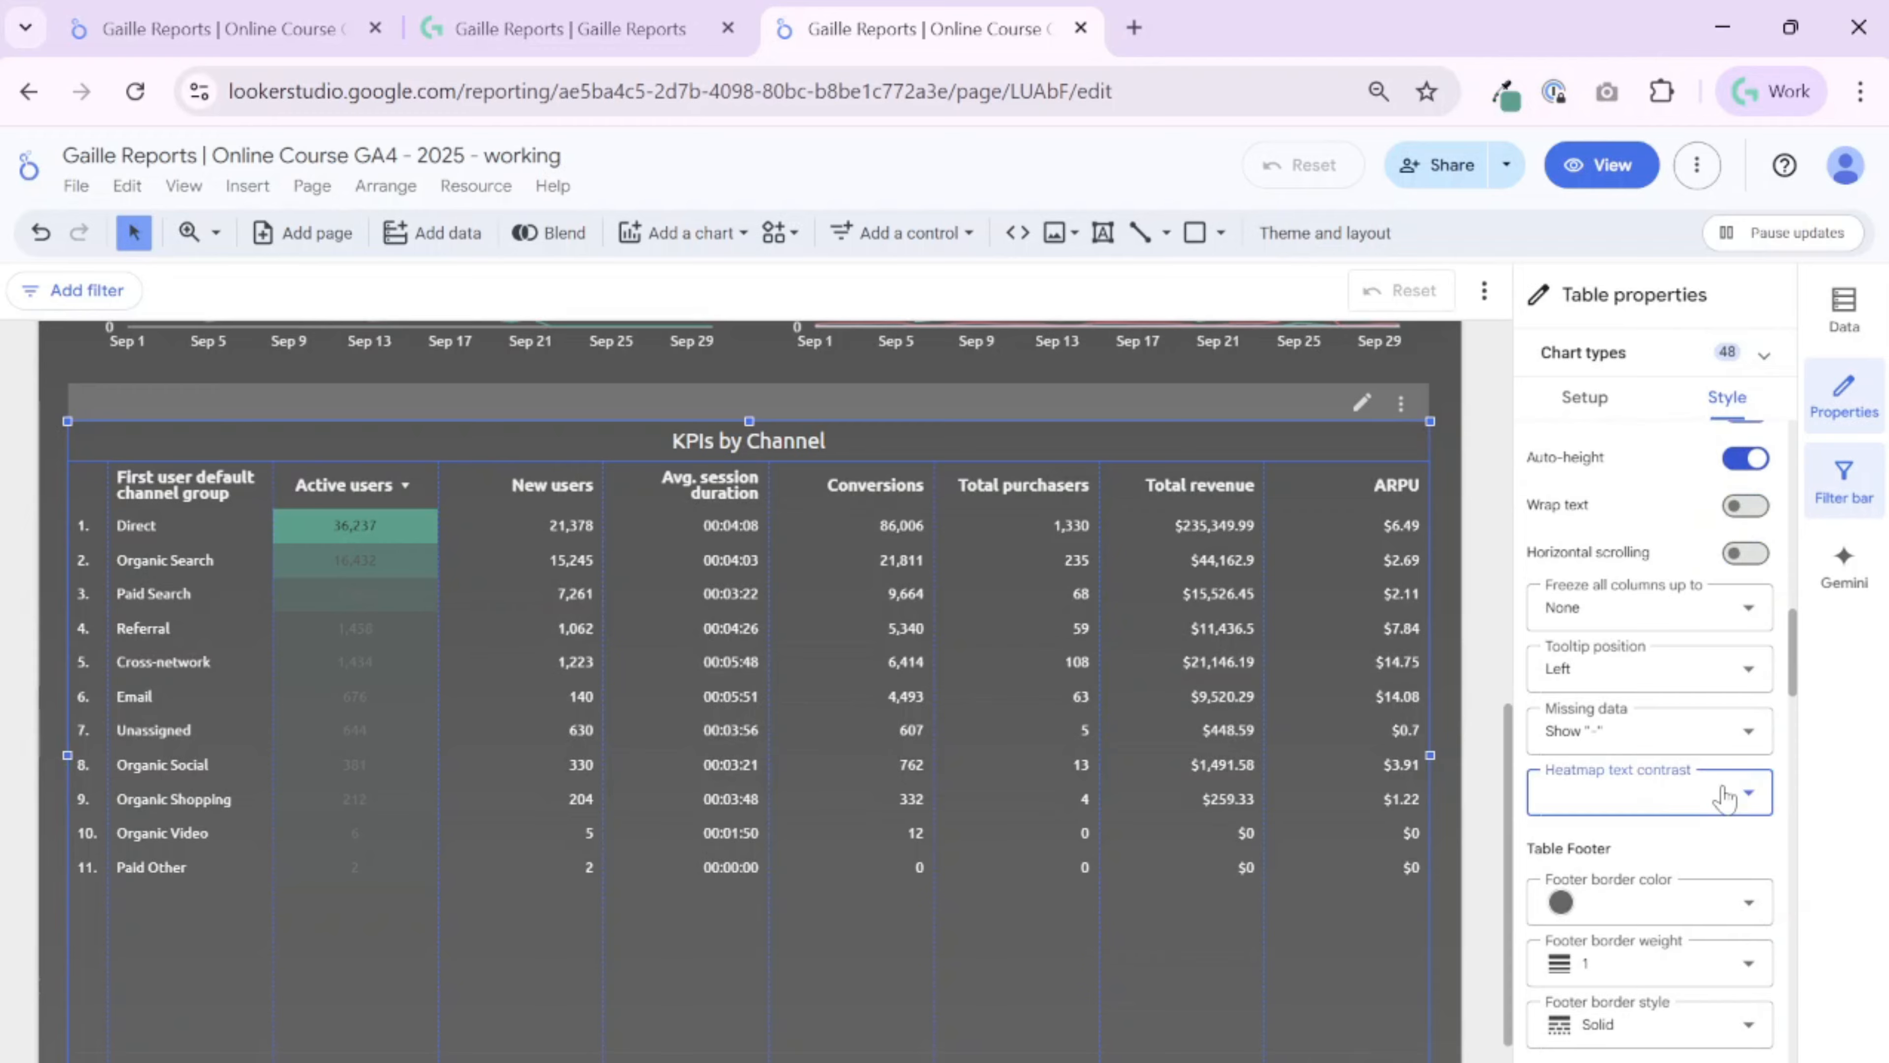
click(1642, 923)
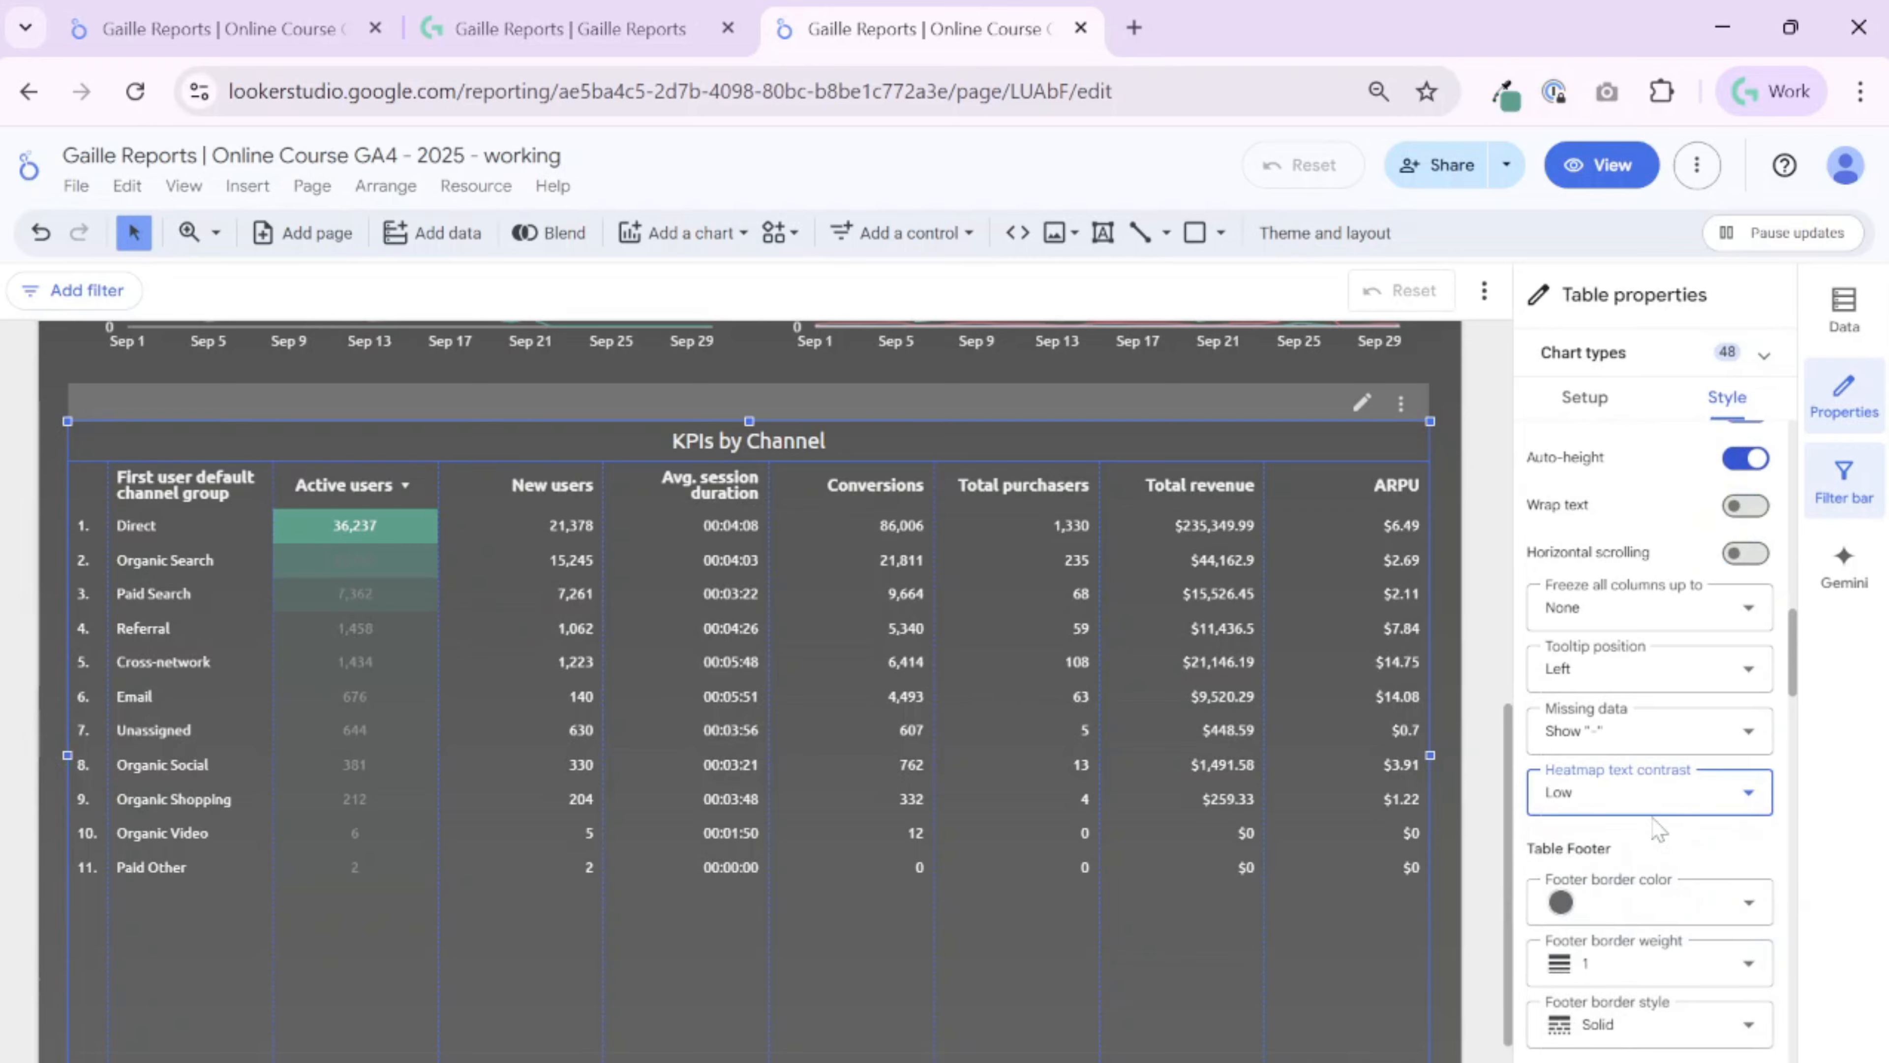
click(1654, 797)
click(1640, 961)
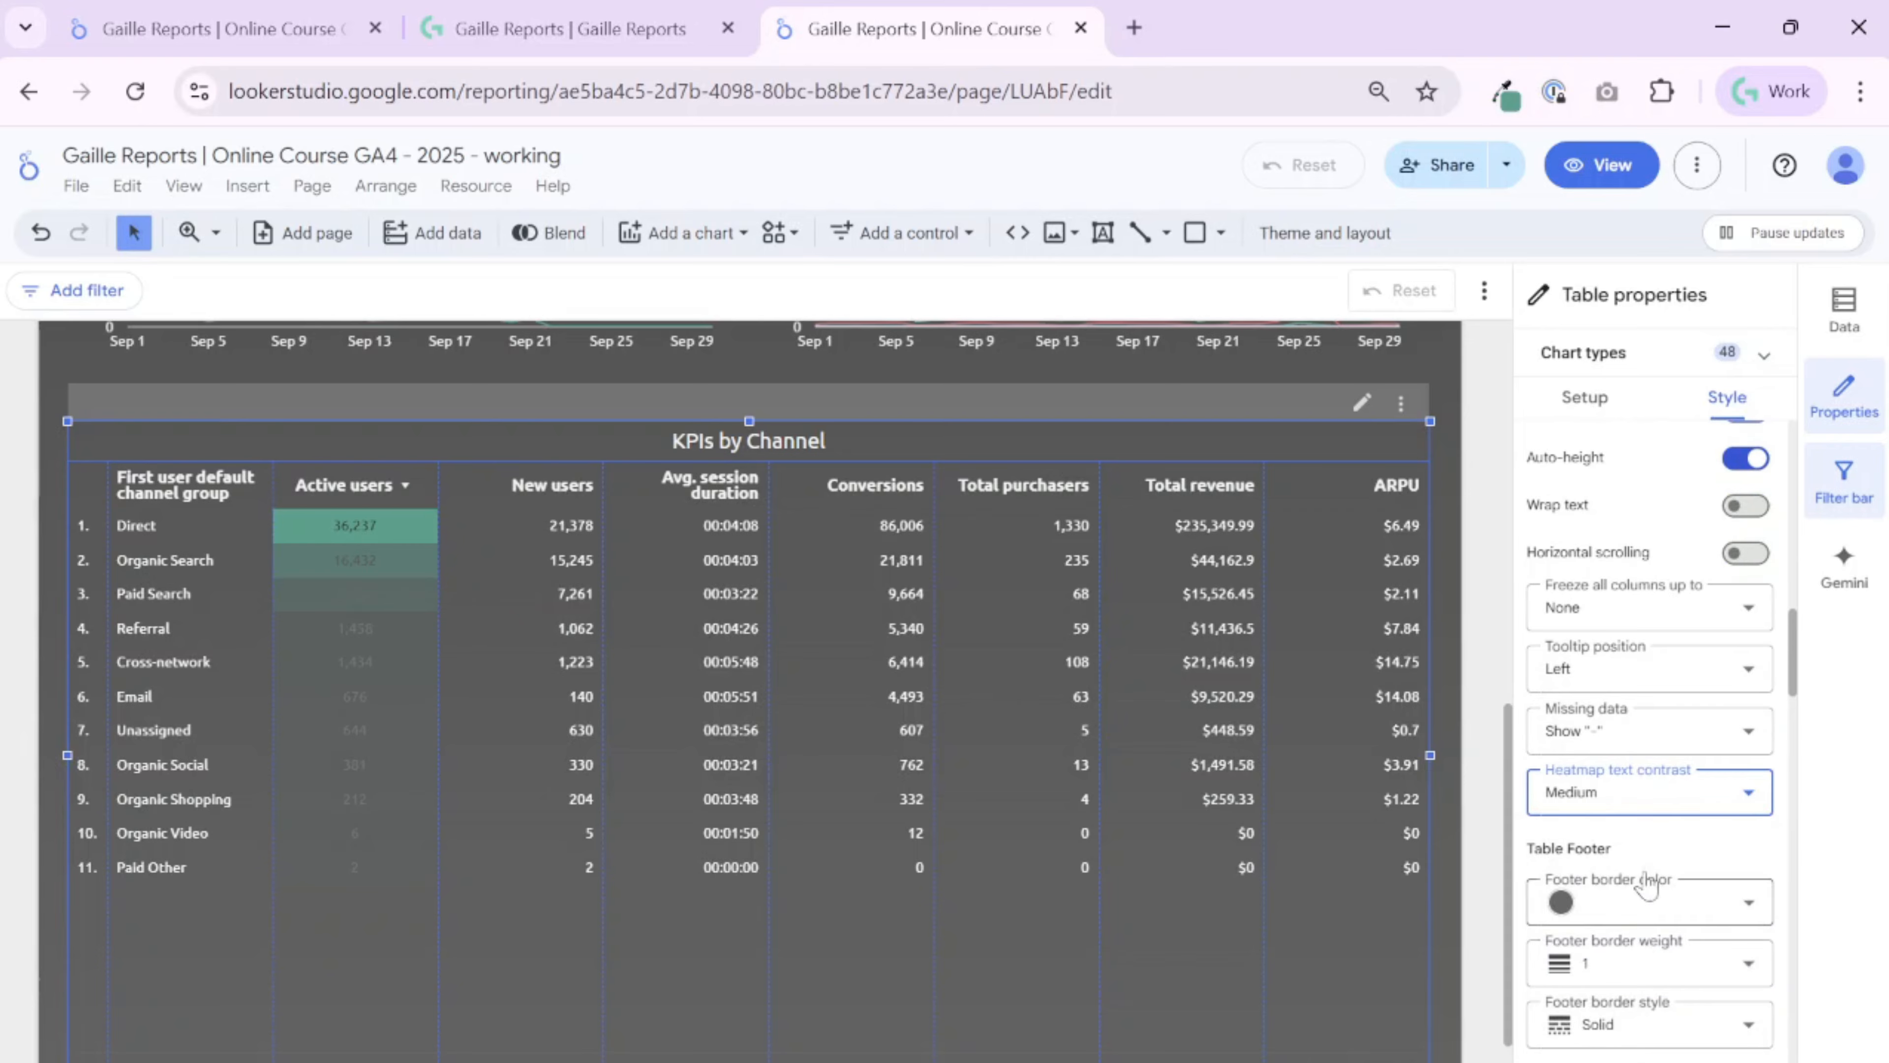
click(1646, 816)
click(1670, 1029)
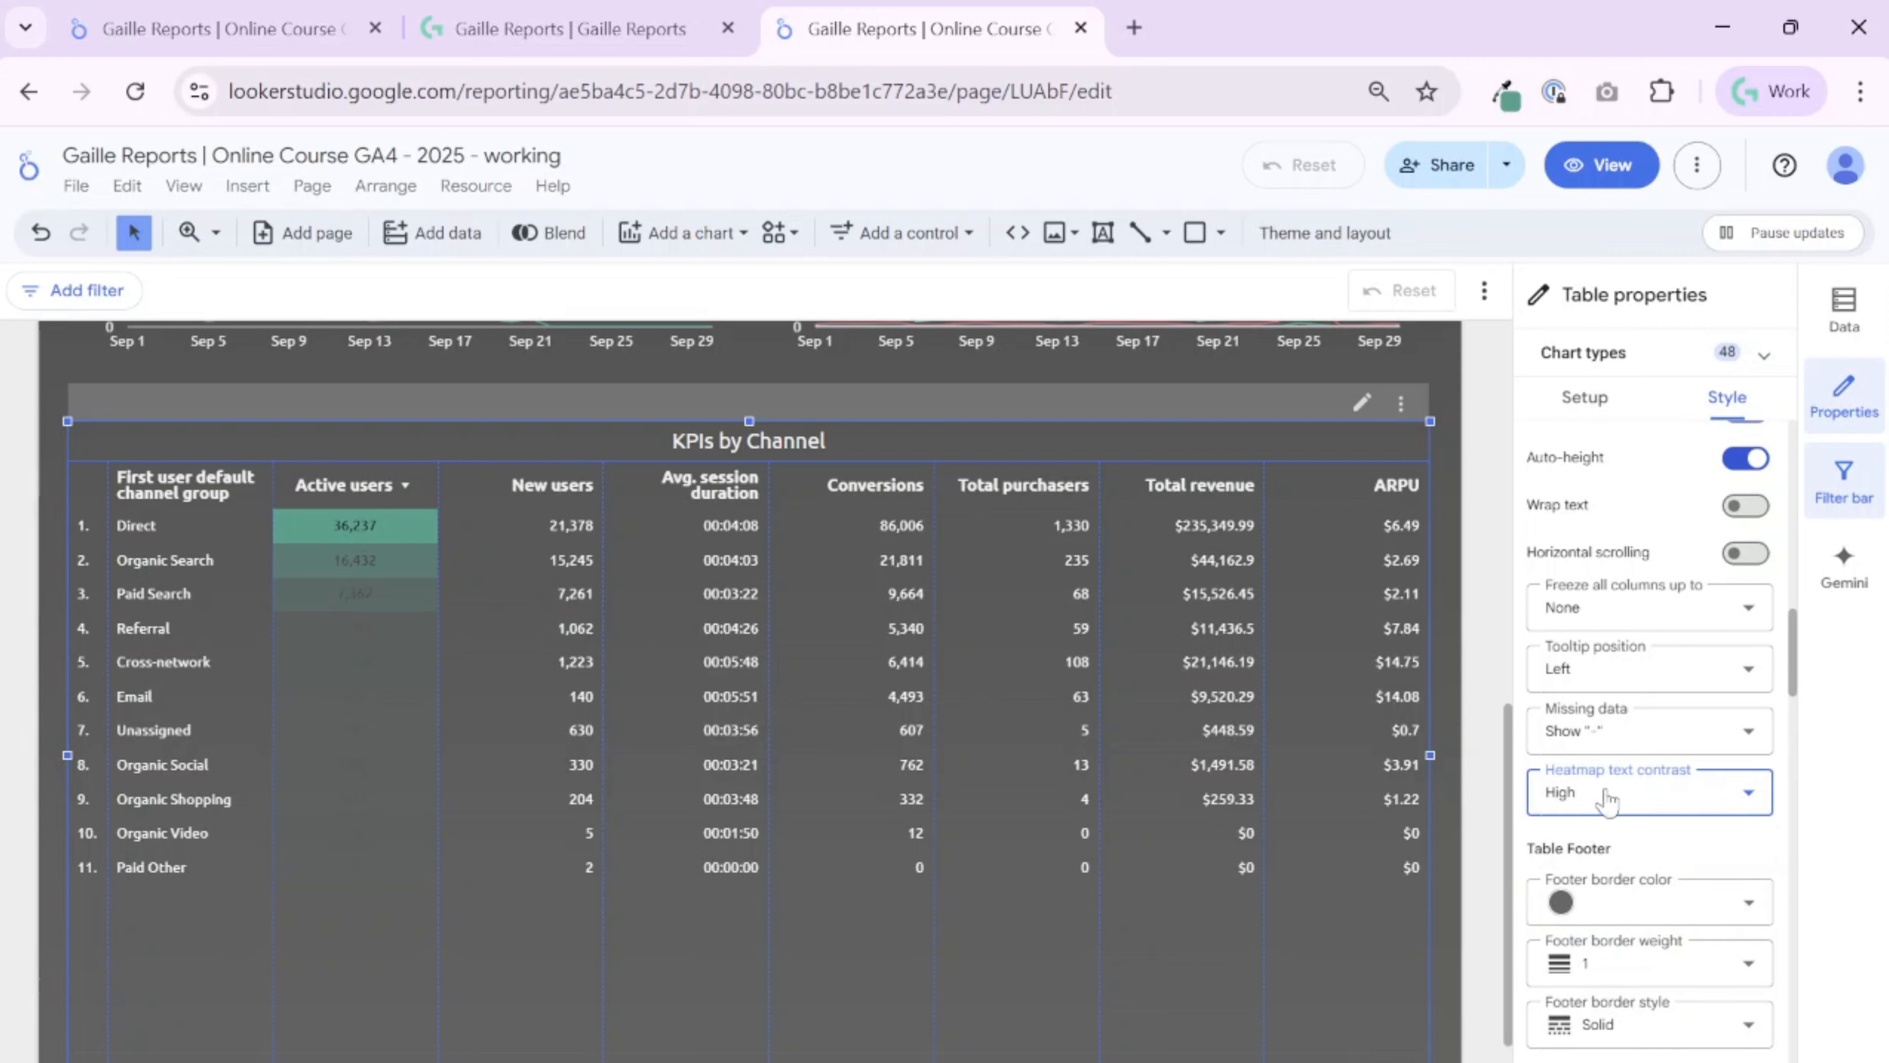
click(1675, 796)
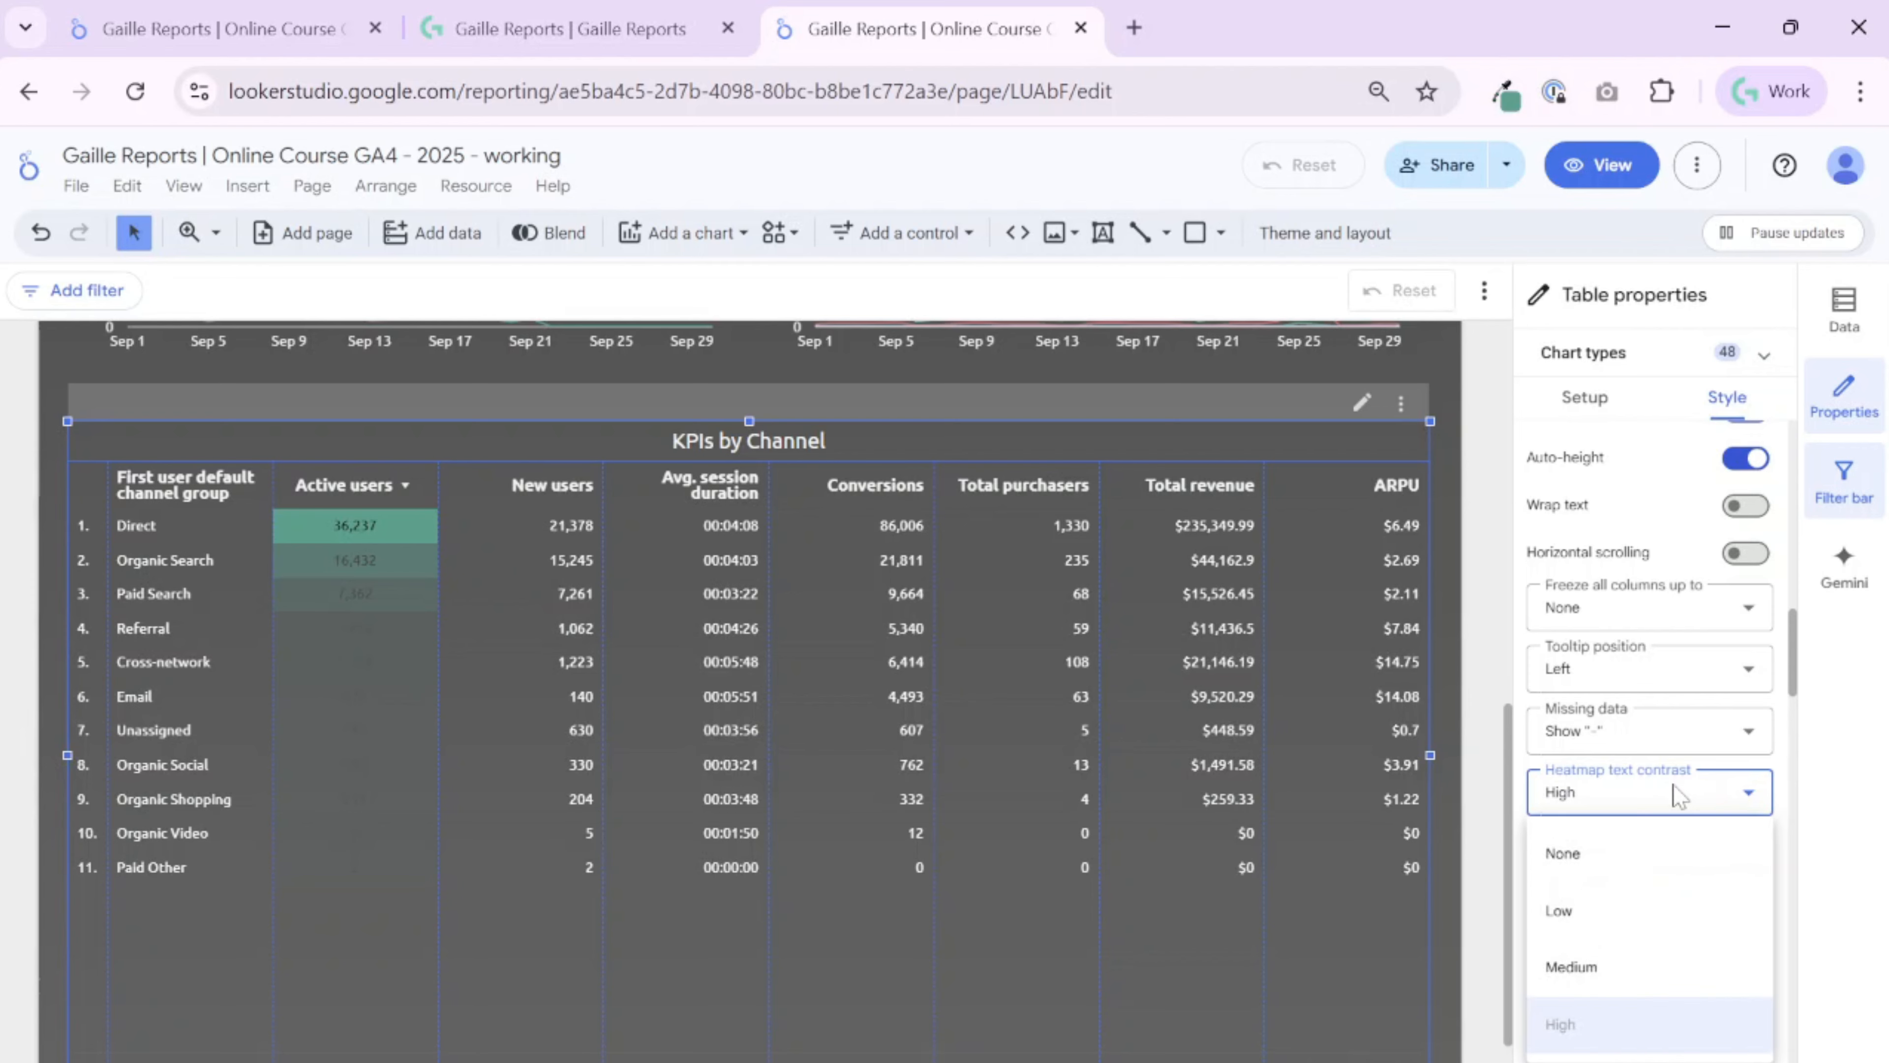
click(1670, 848)
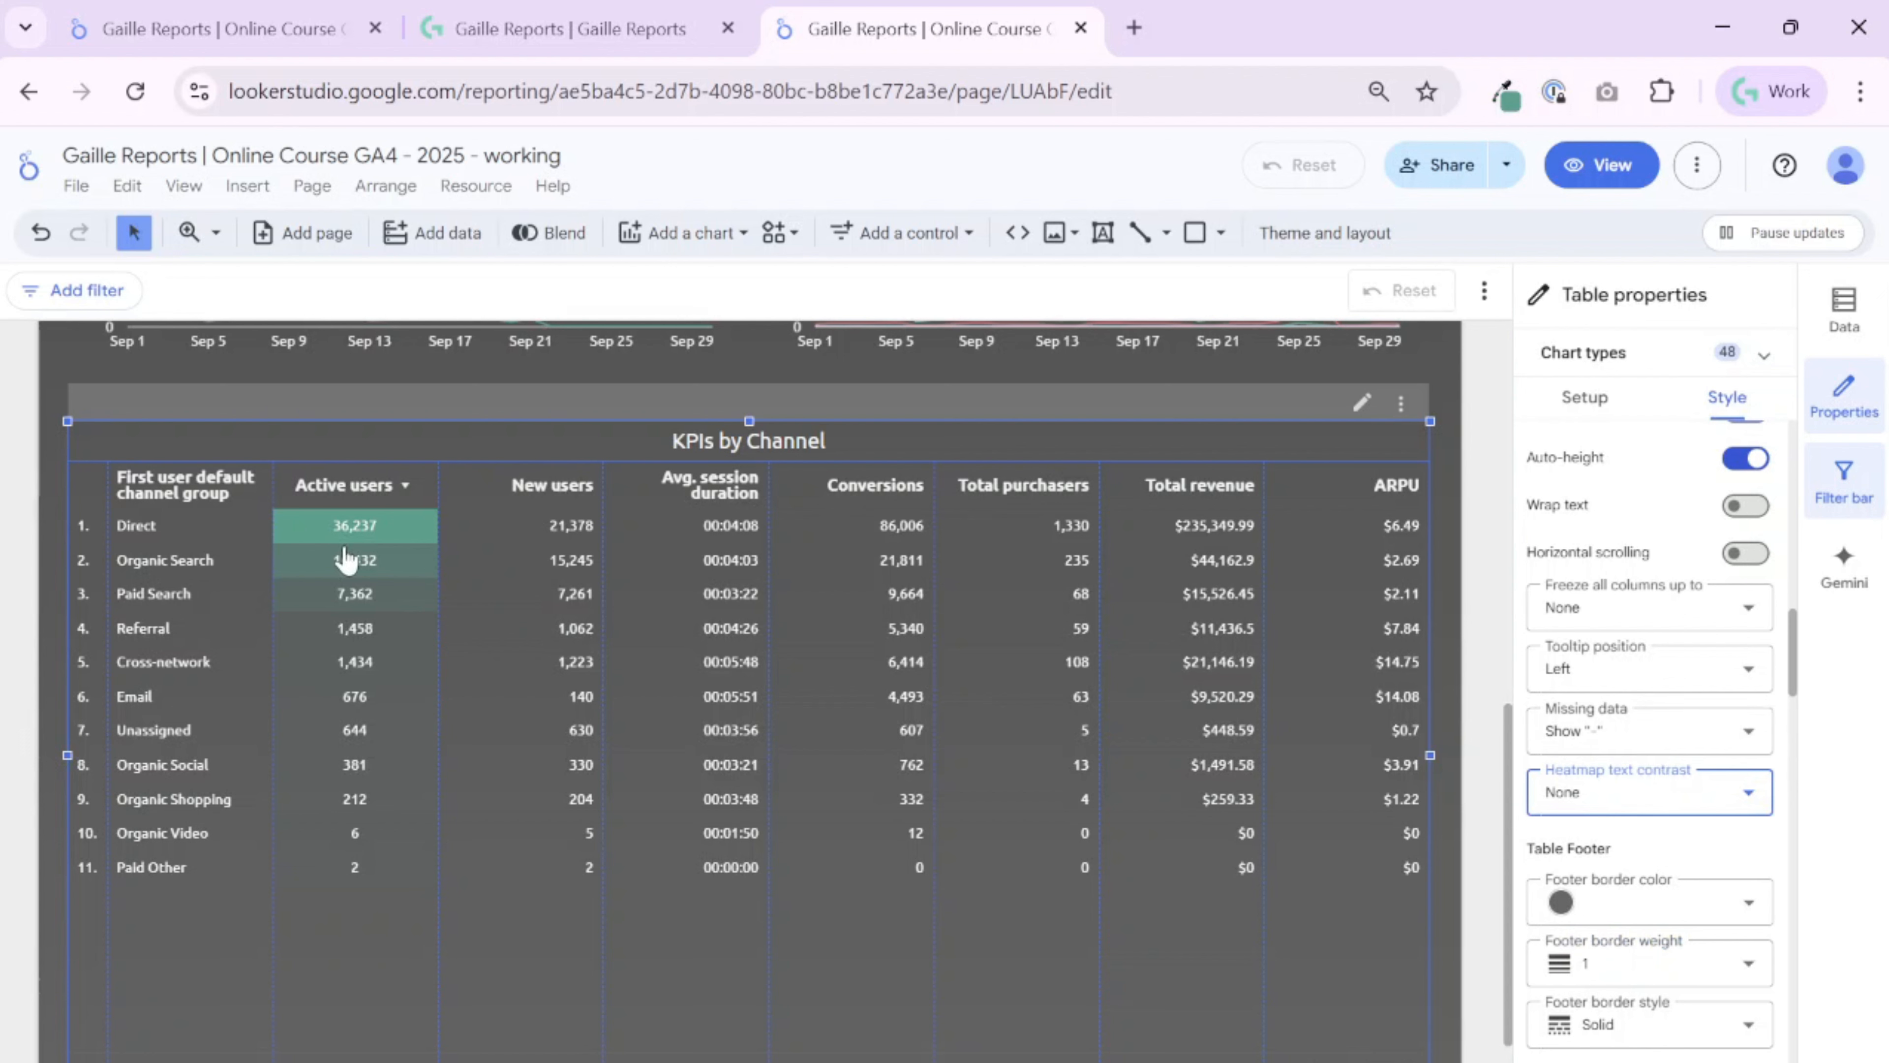
Show the New users metric as a centered heatmap and set its column color to the darker green theme color
scroll(1636, 900, down, 2)
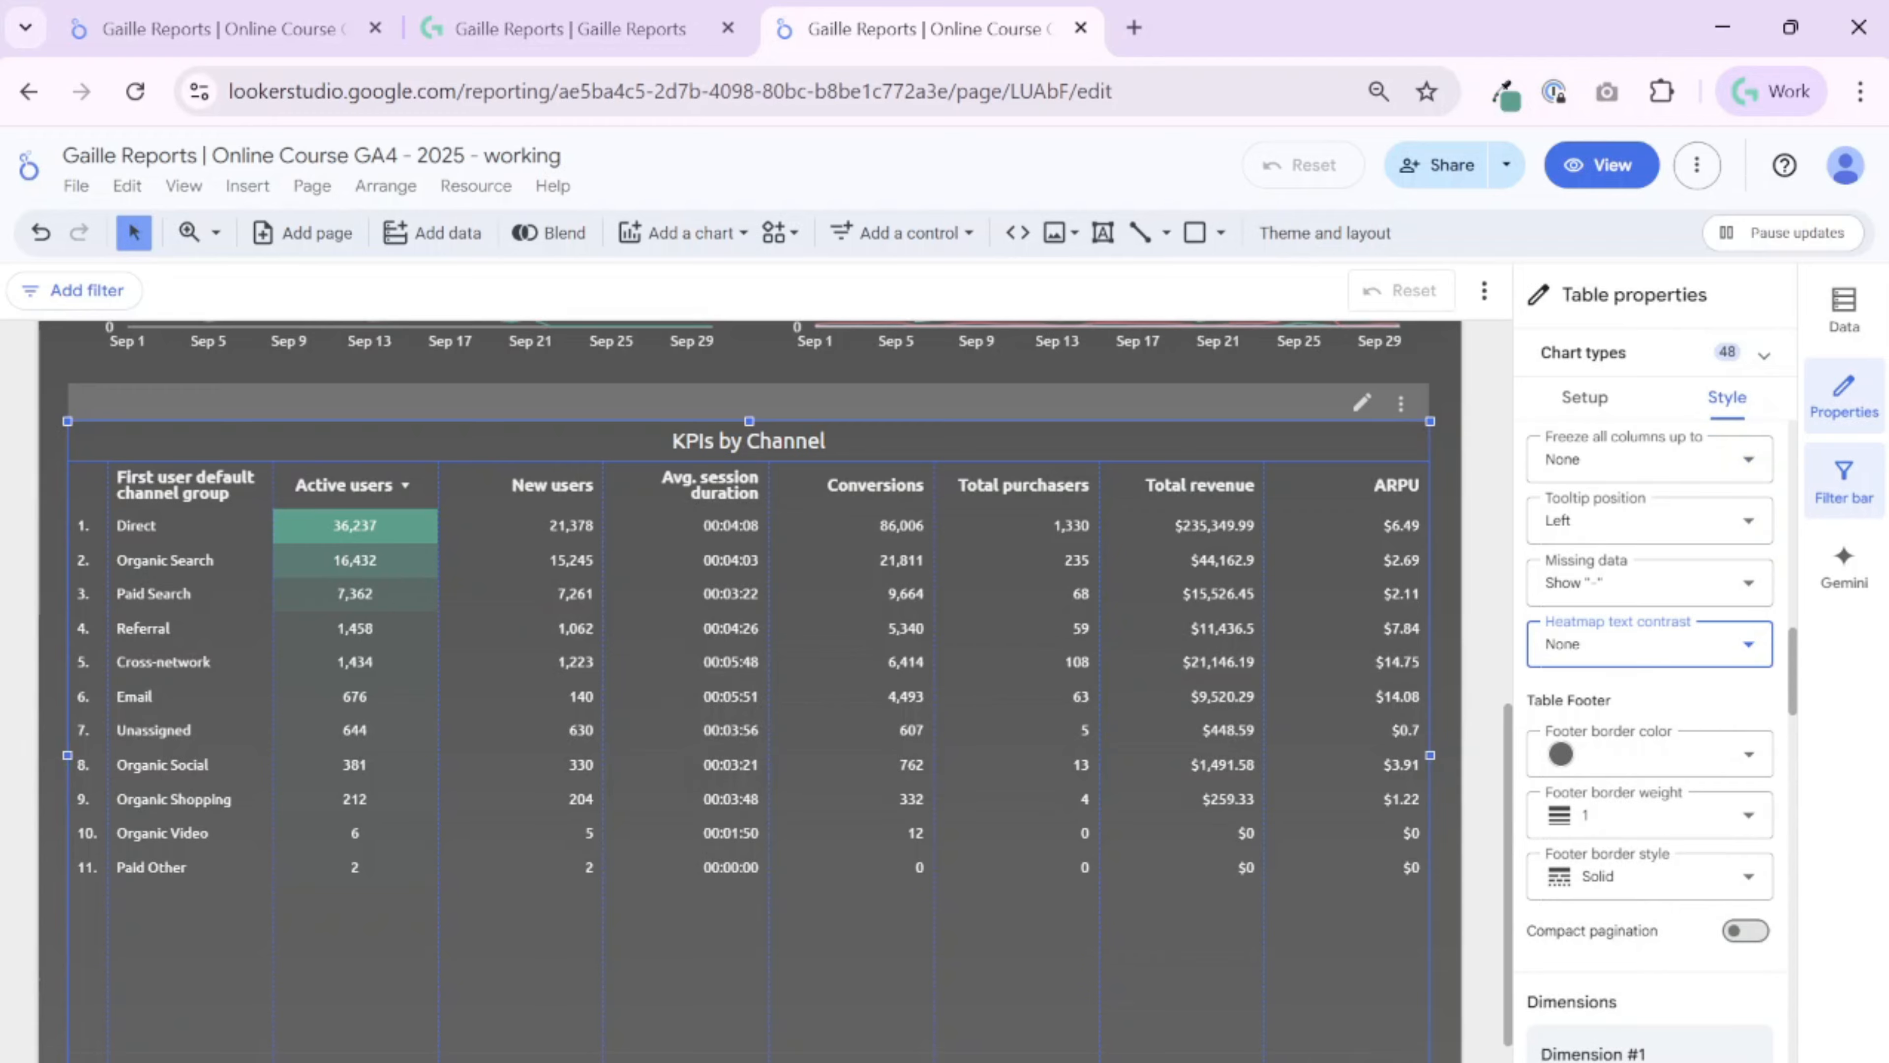
scroll(1660, 909, down, 1)
scroll(1659, 909, down, 10)
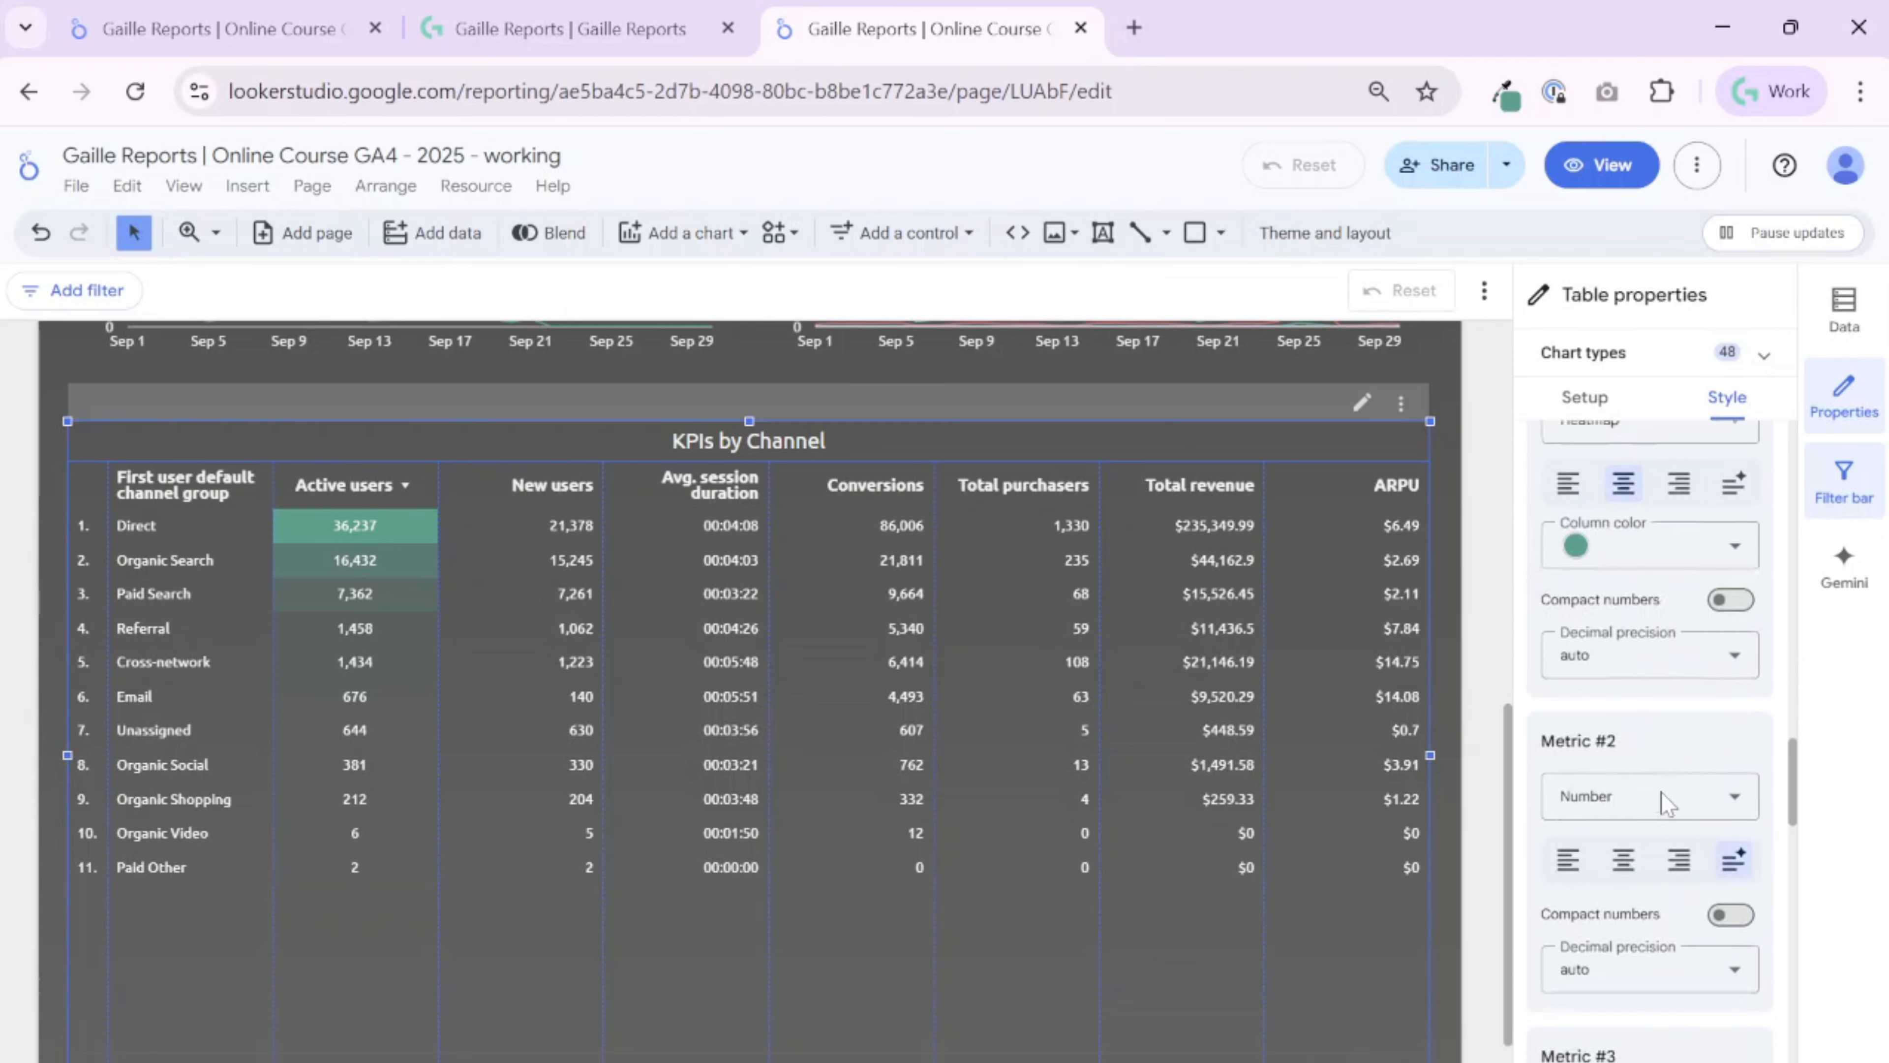
click(1640, 787)
click(1622, 912)
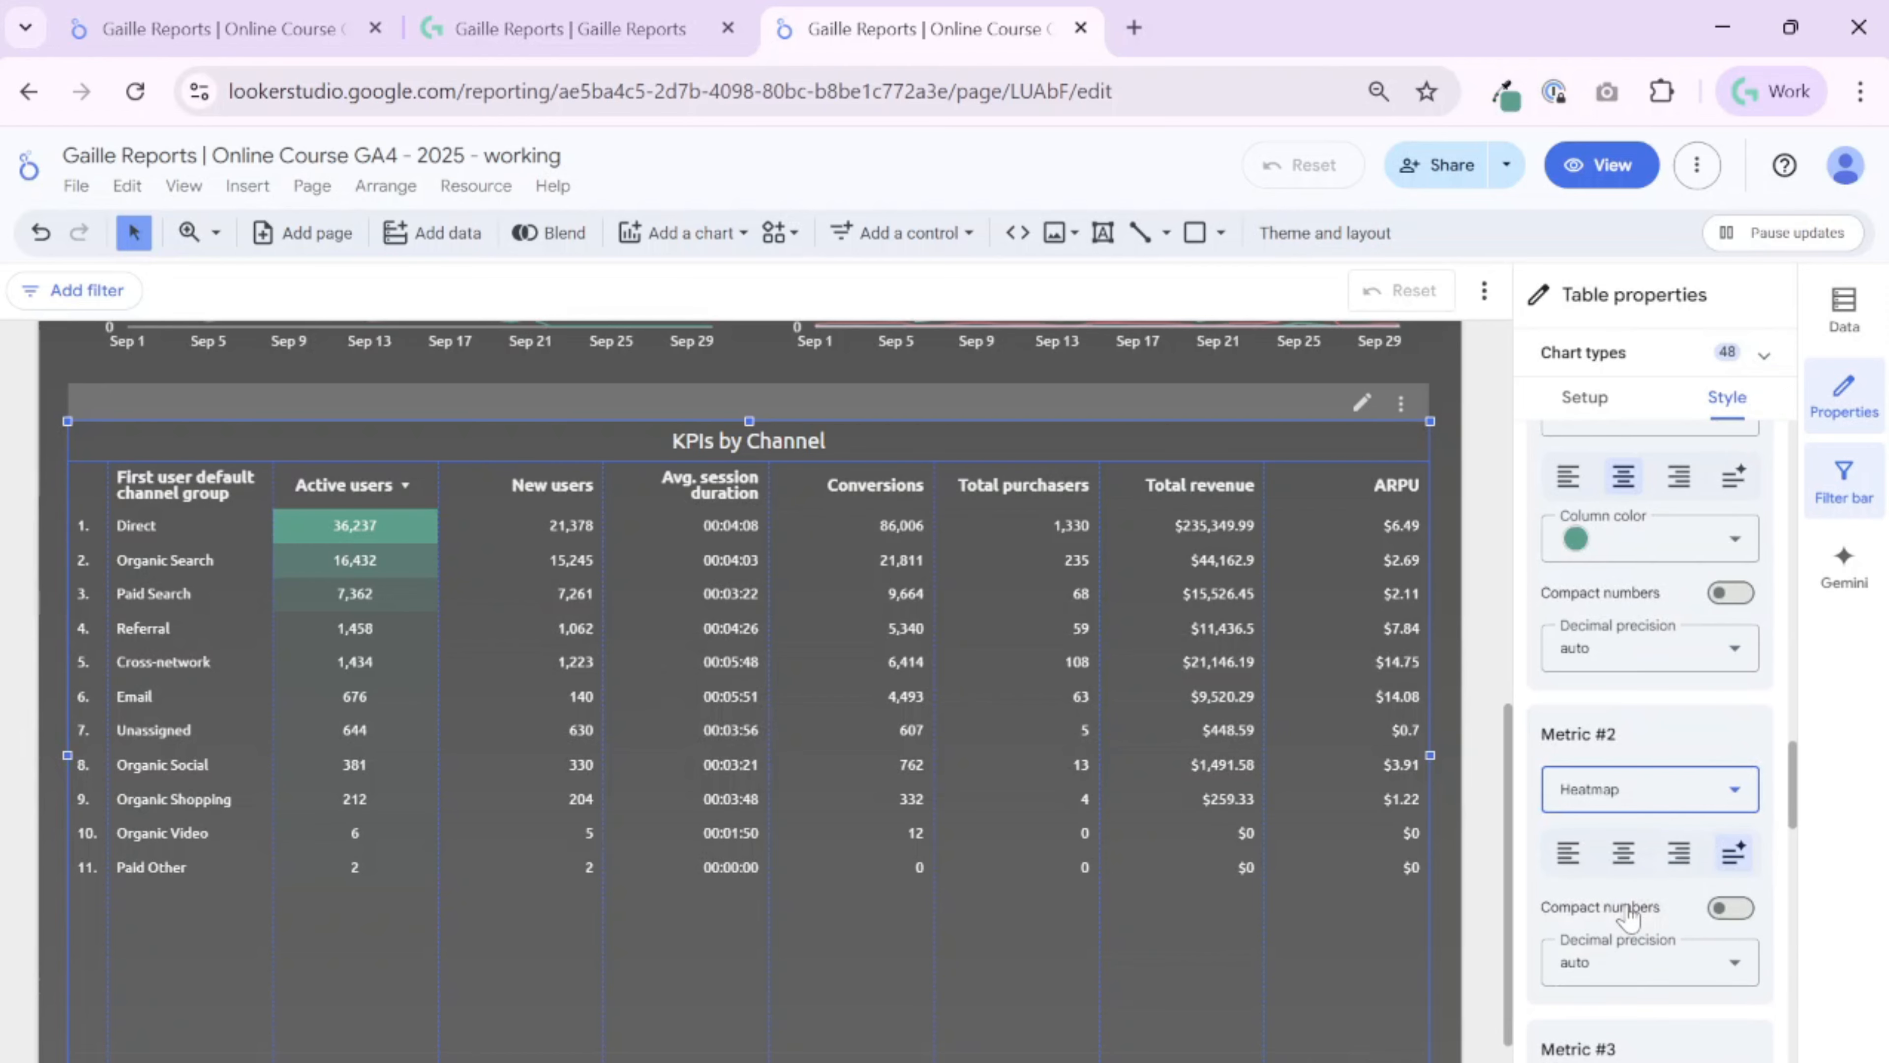
click(1622, 864)
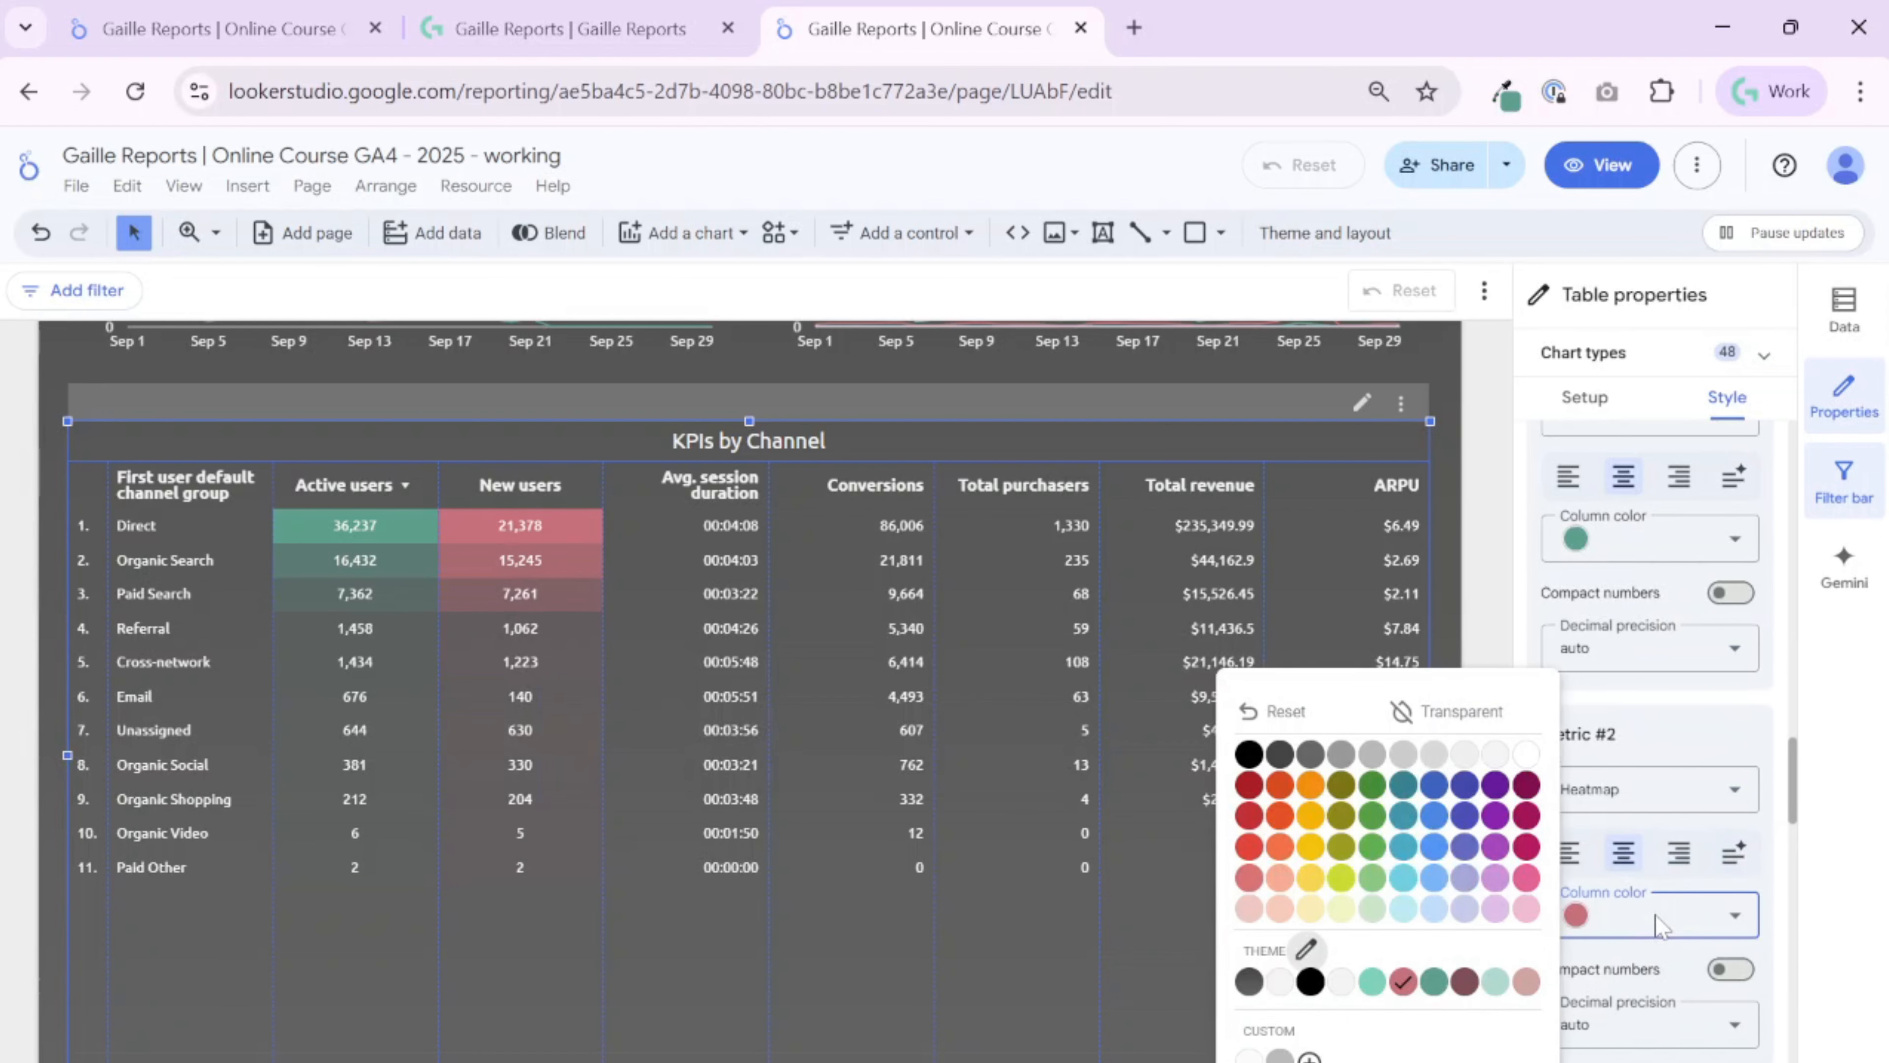
click(1652, 923)
click(1434, 981)
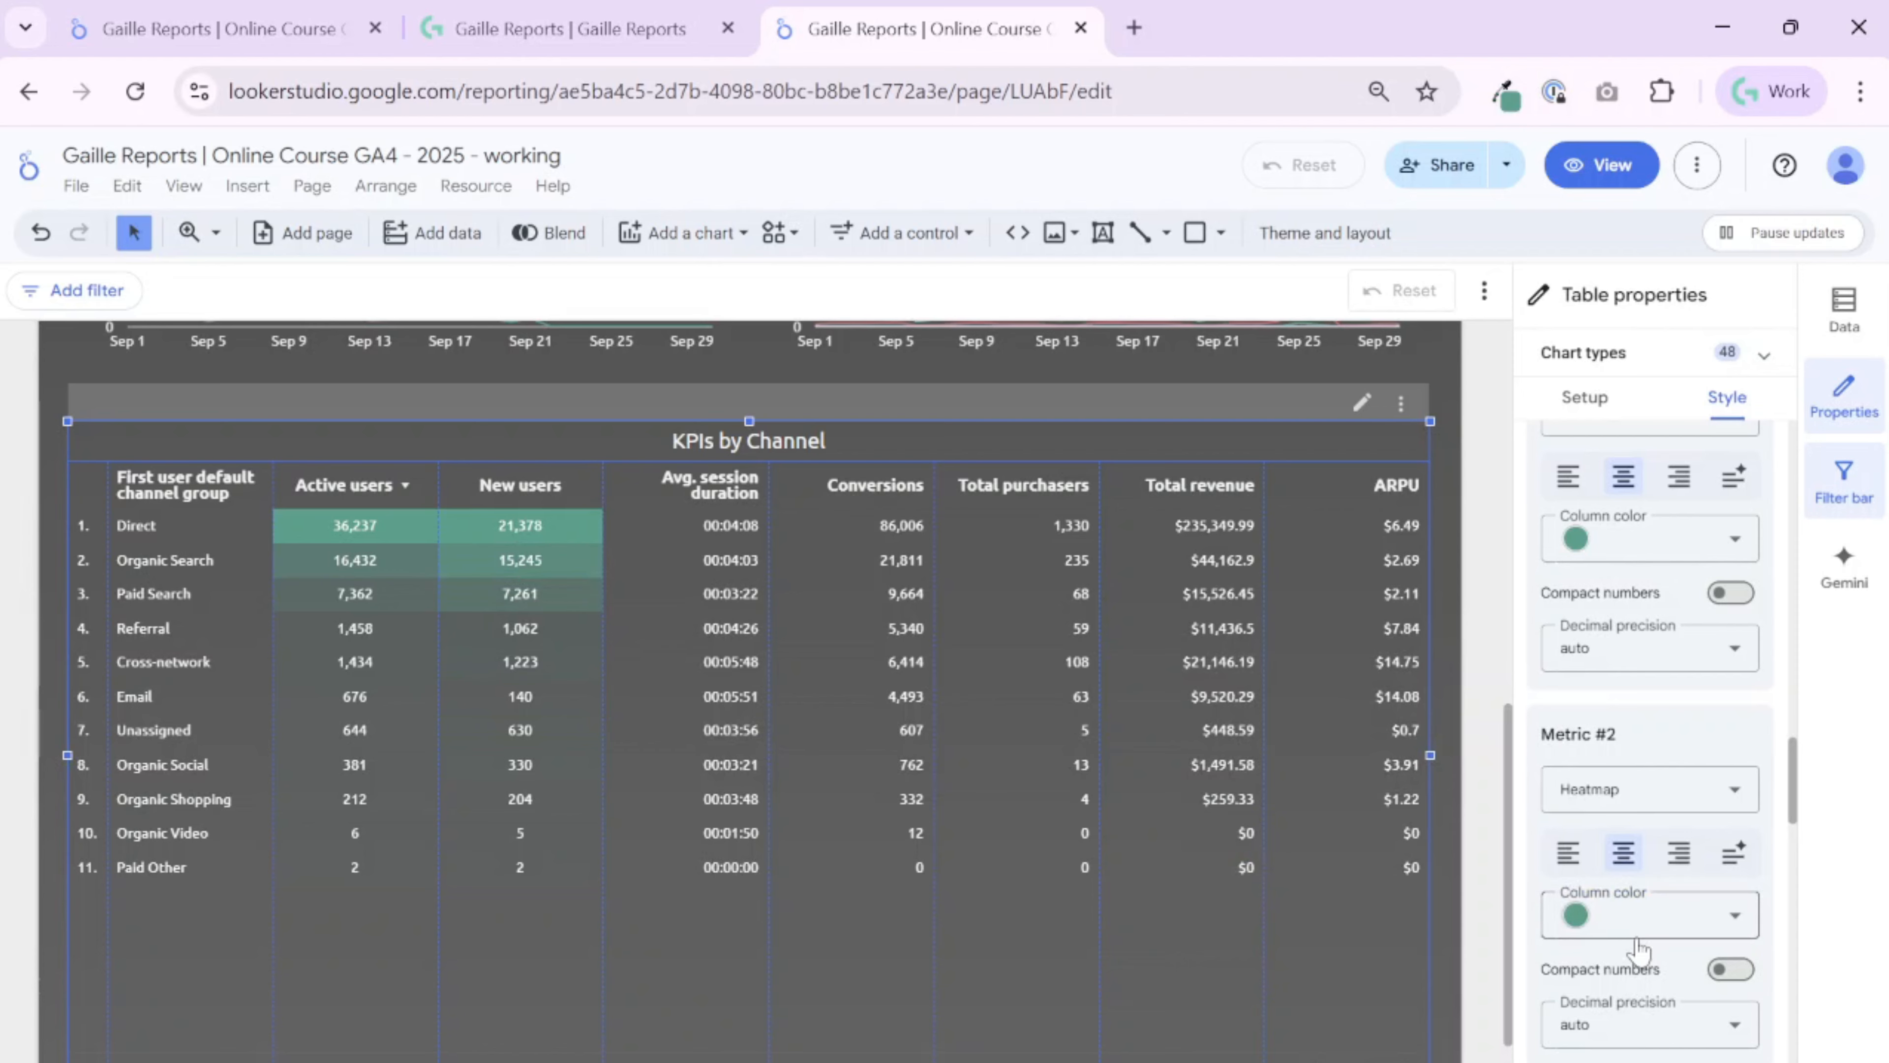
Try the red theme color on the New users heatmap column and set it back to the darker green
click(1655, 939)
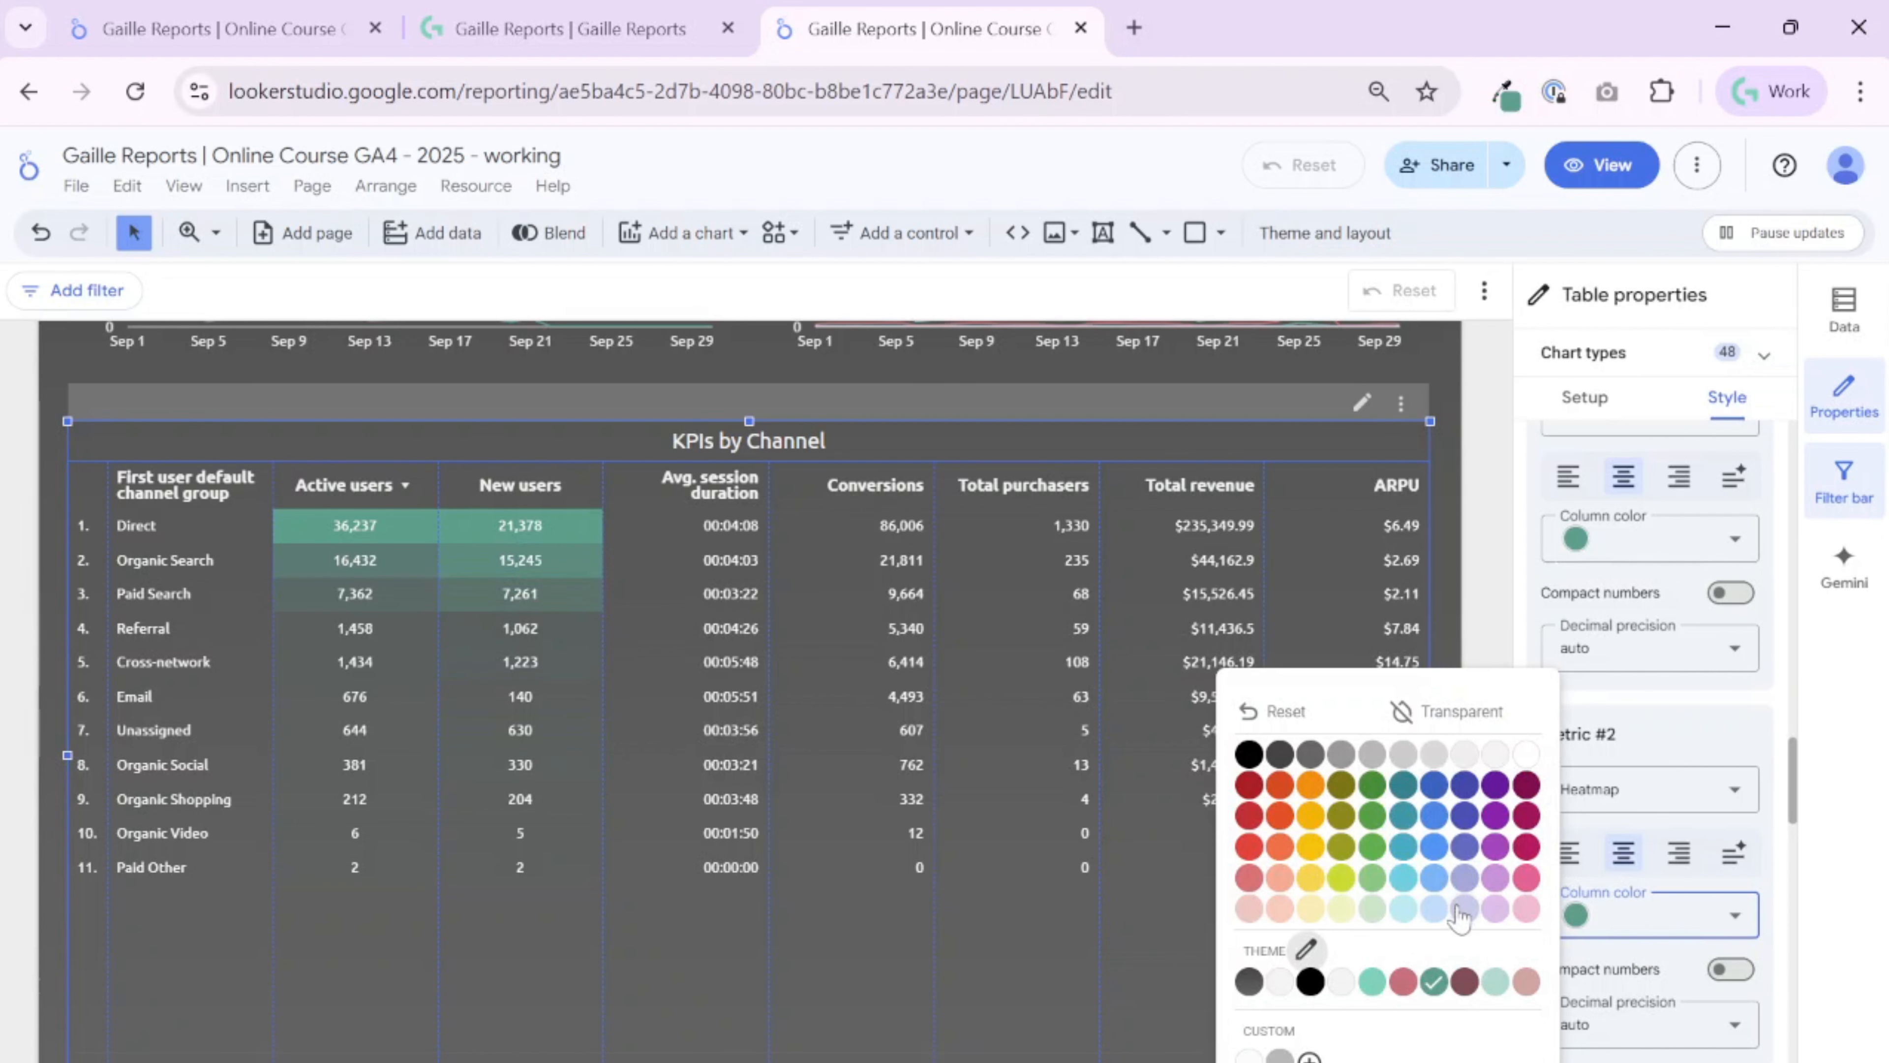
click(1399, 983)
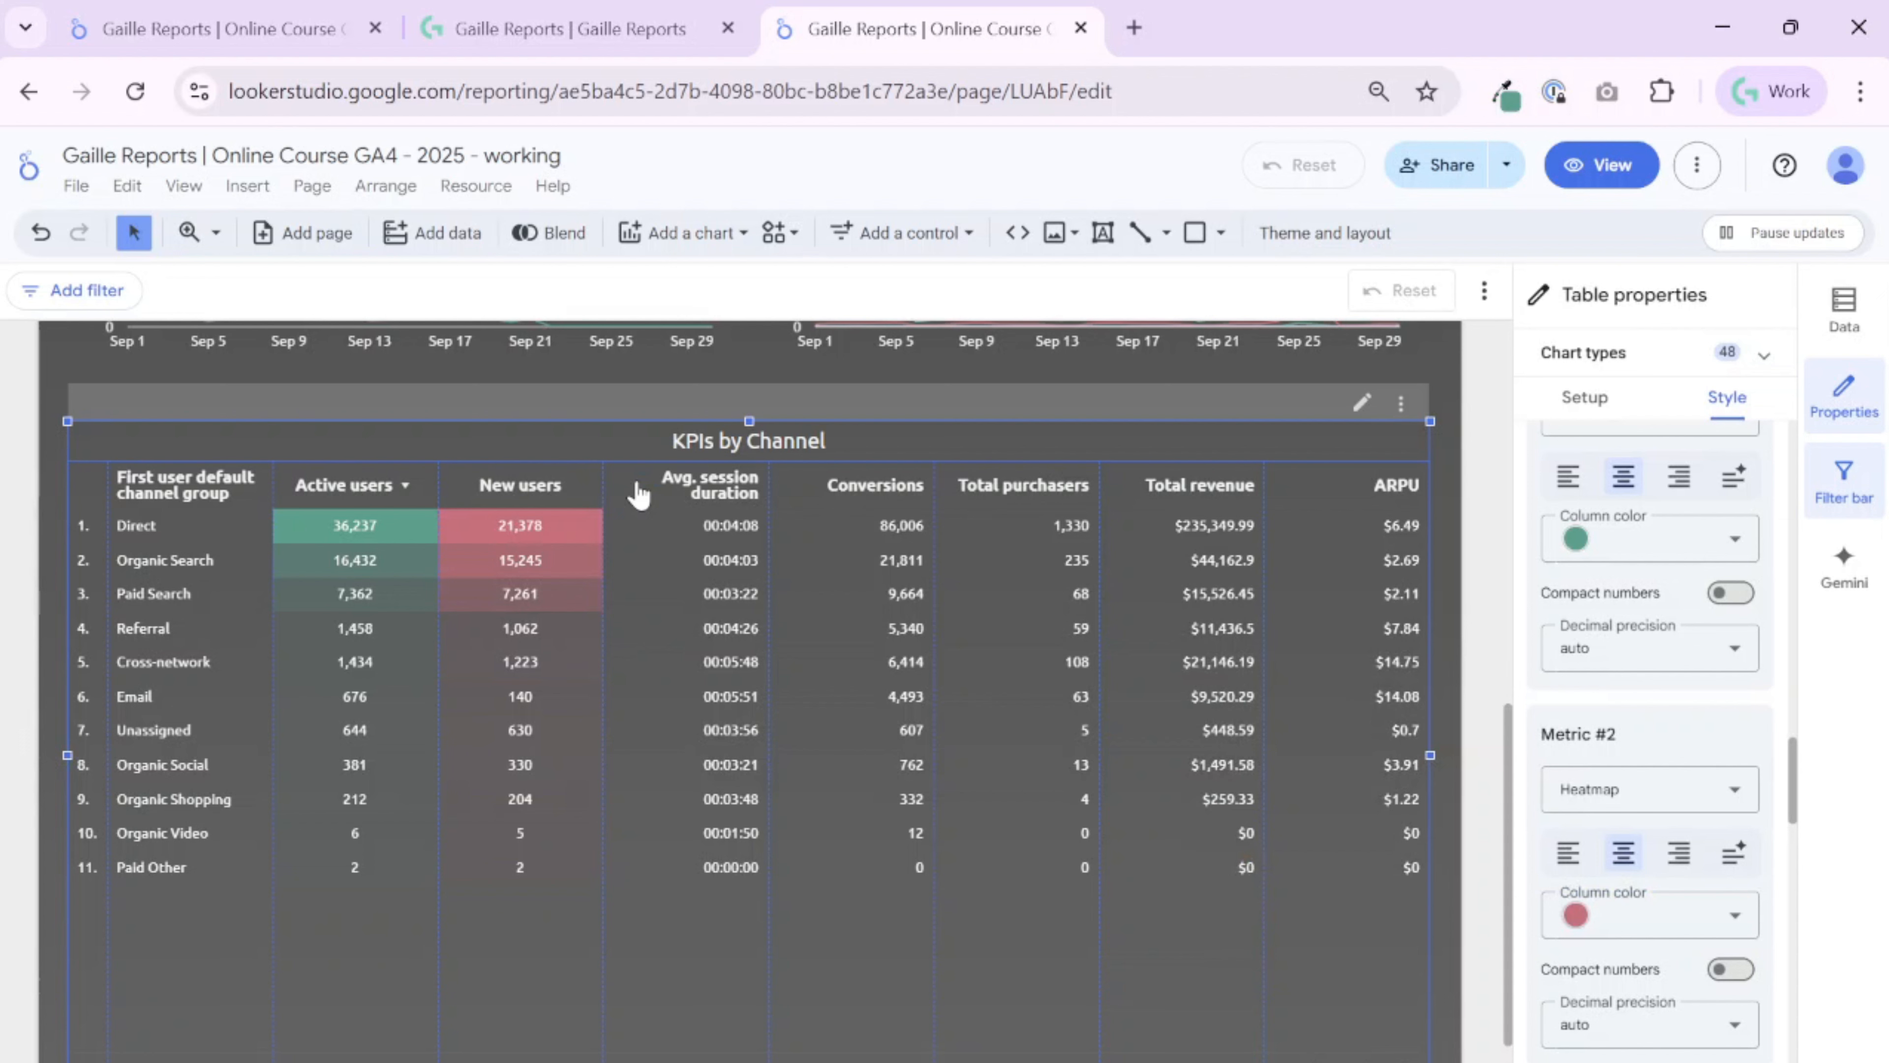
drag(1643, 894, 1667, 923)
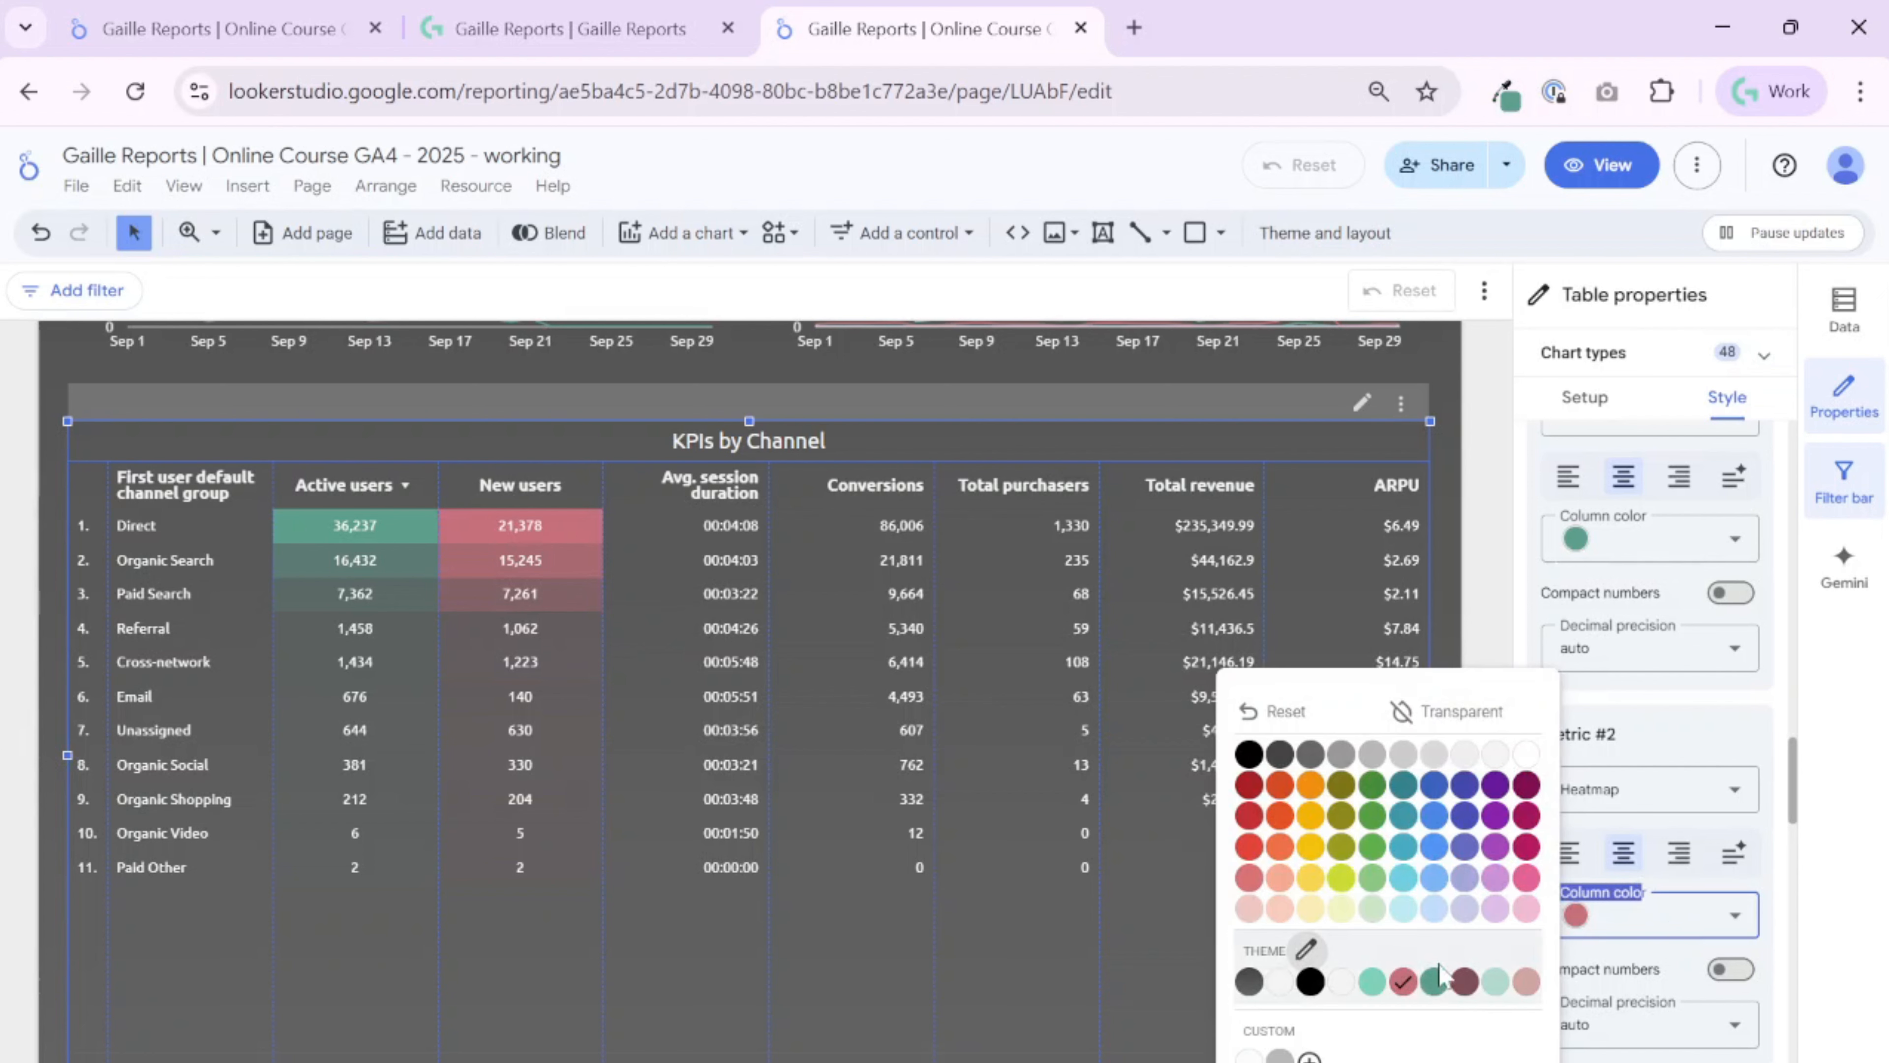
click(1435, 981)
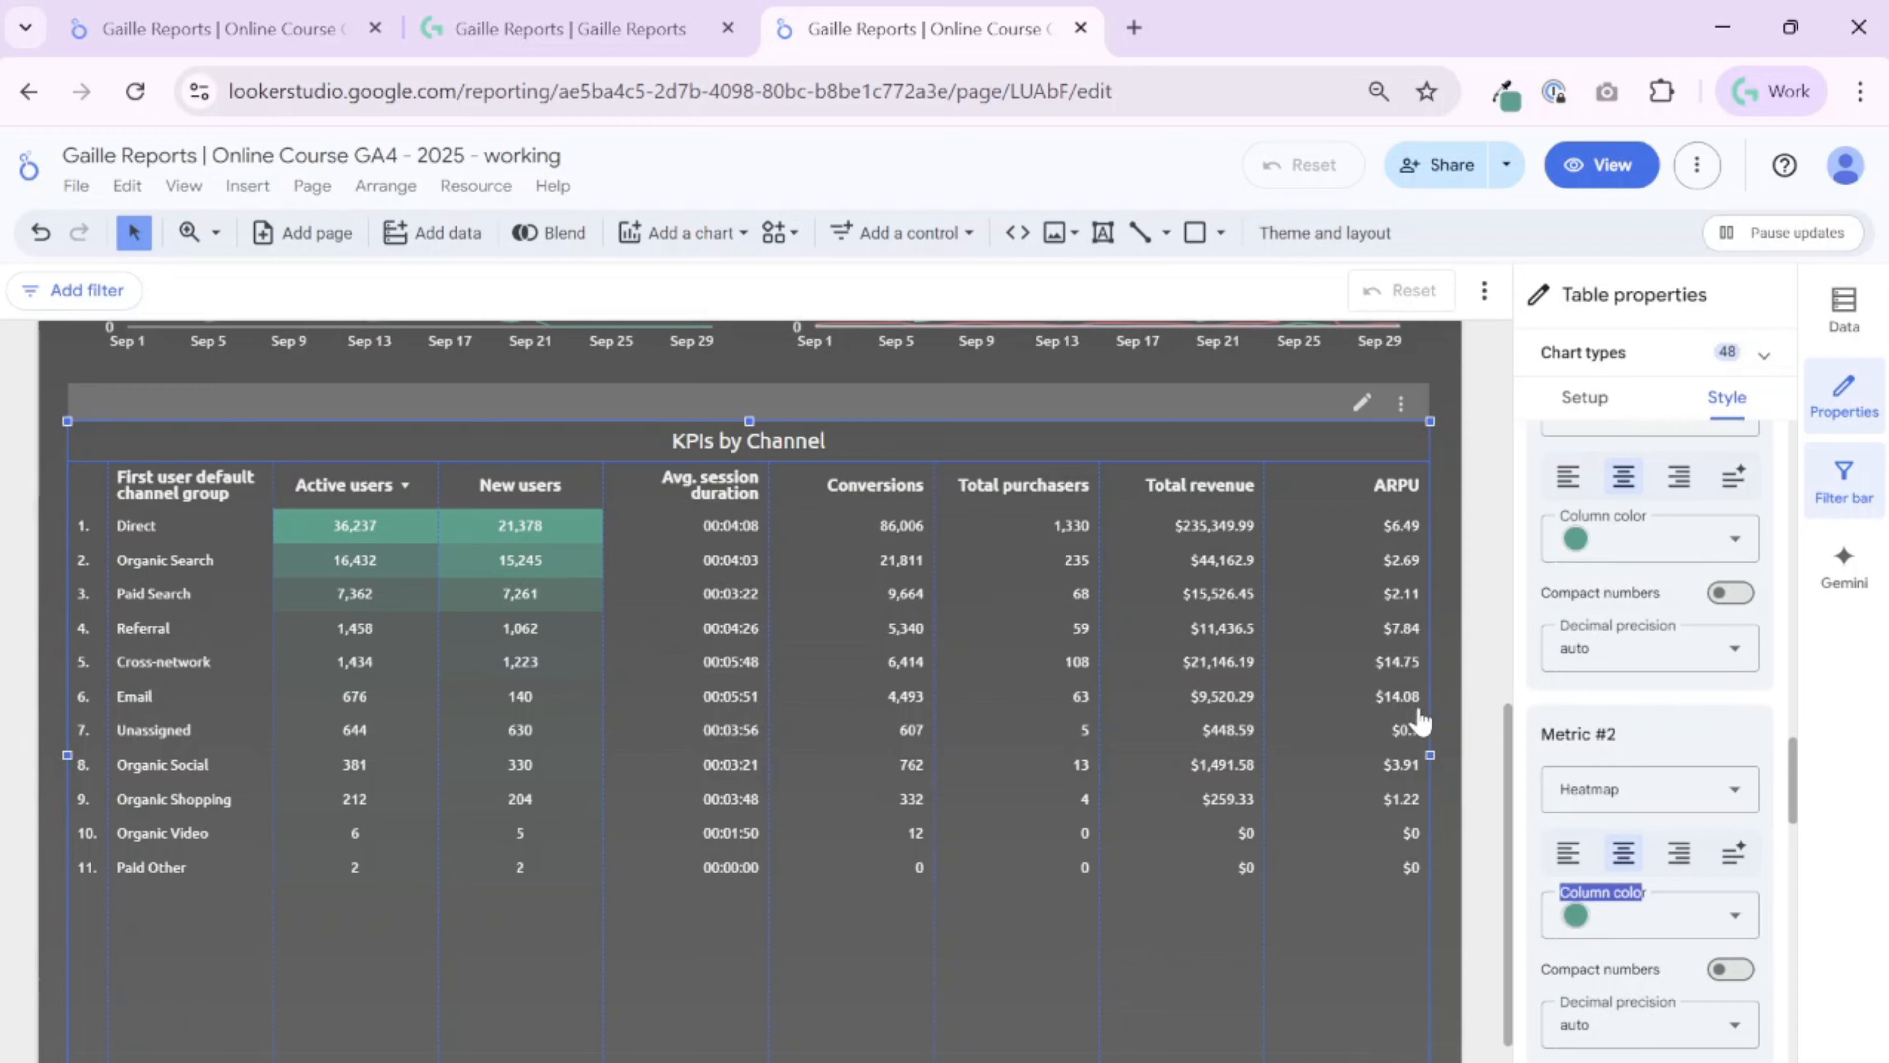
Center the Avg. session duration metric and show it as a heatmap
scroll(1662, 926, down, 1)
scroll(1662, 926, down, 5)
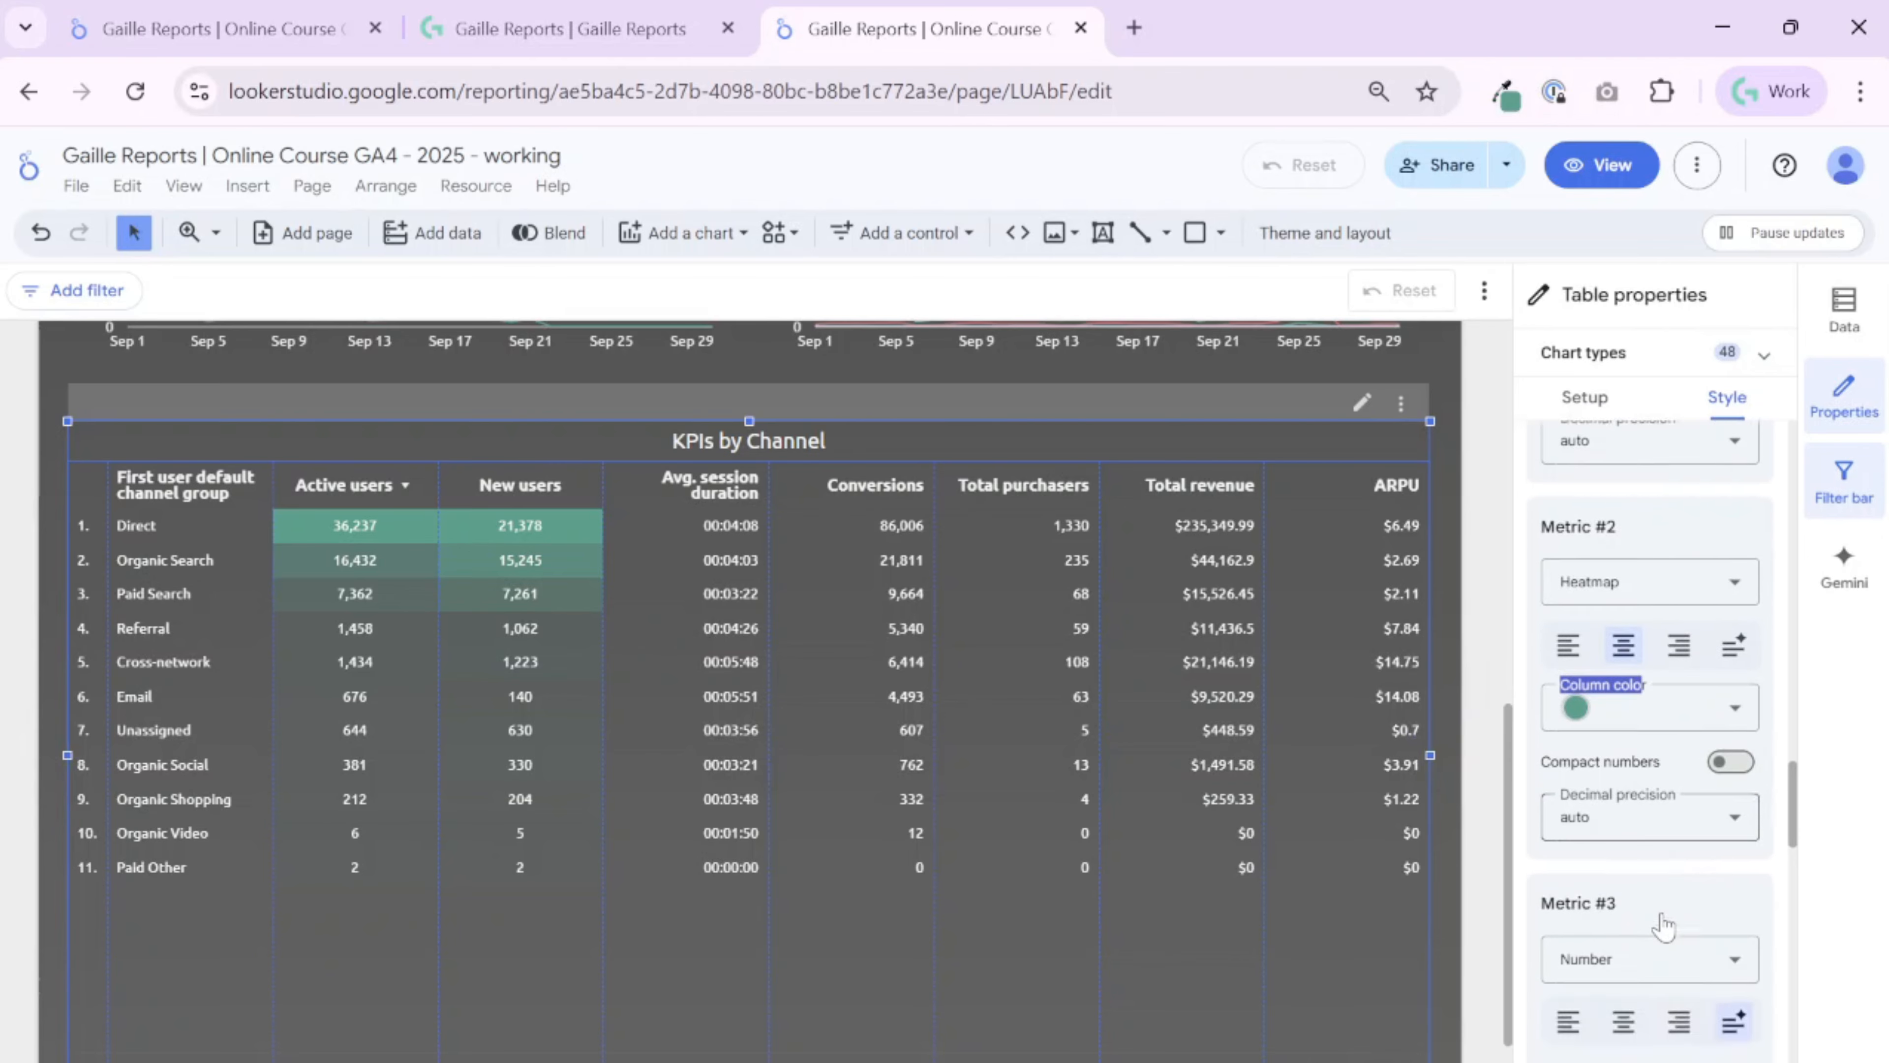
click(1624, 783)
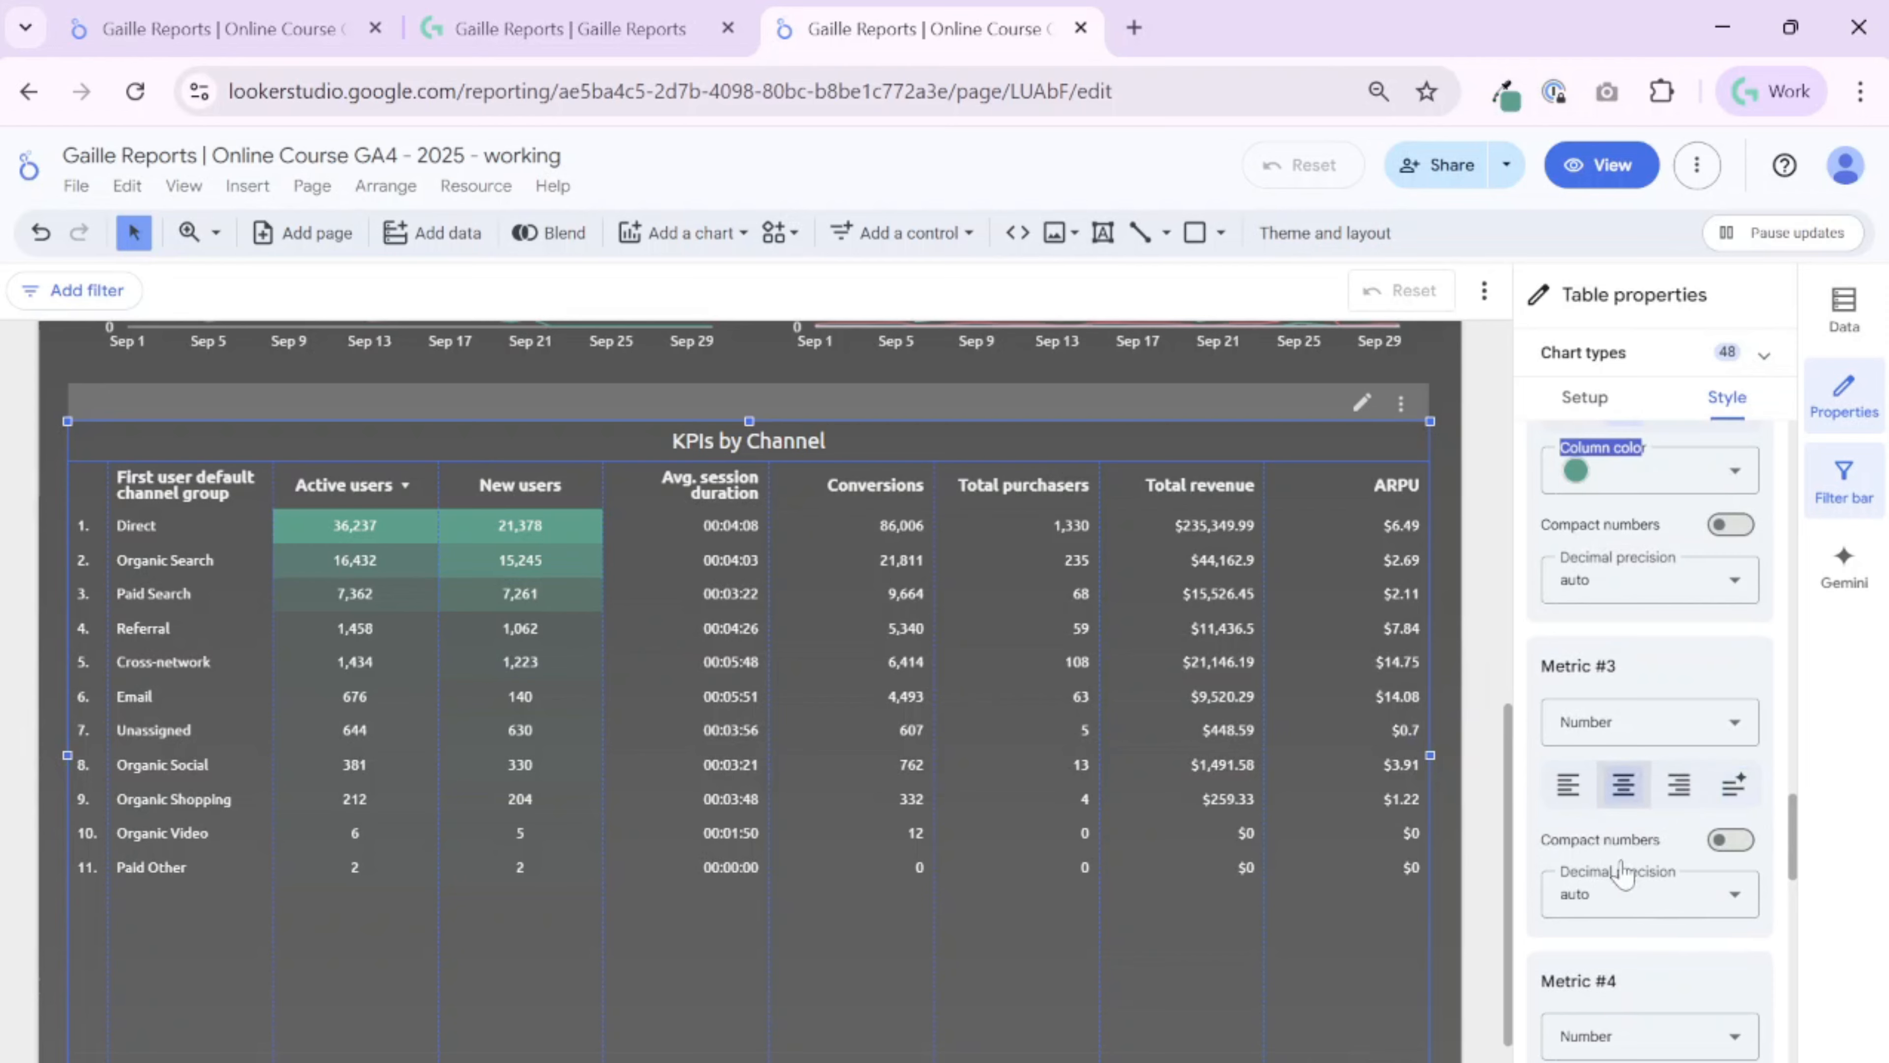
click(1604, 736)
click(1599, 839)
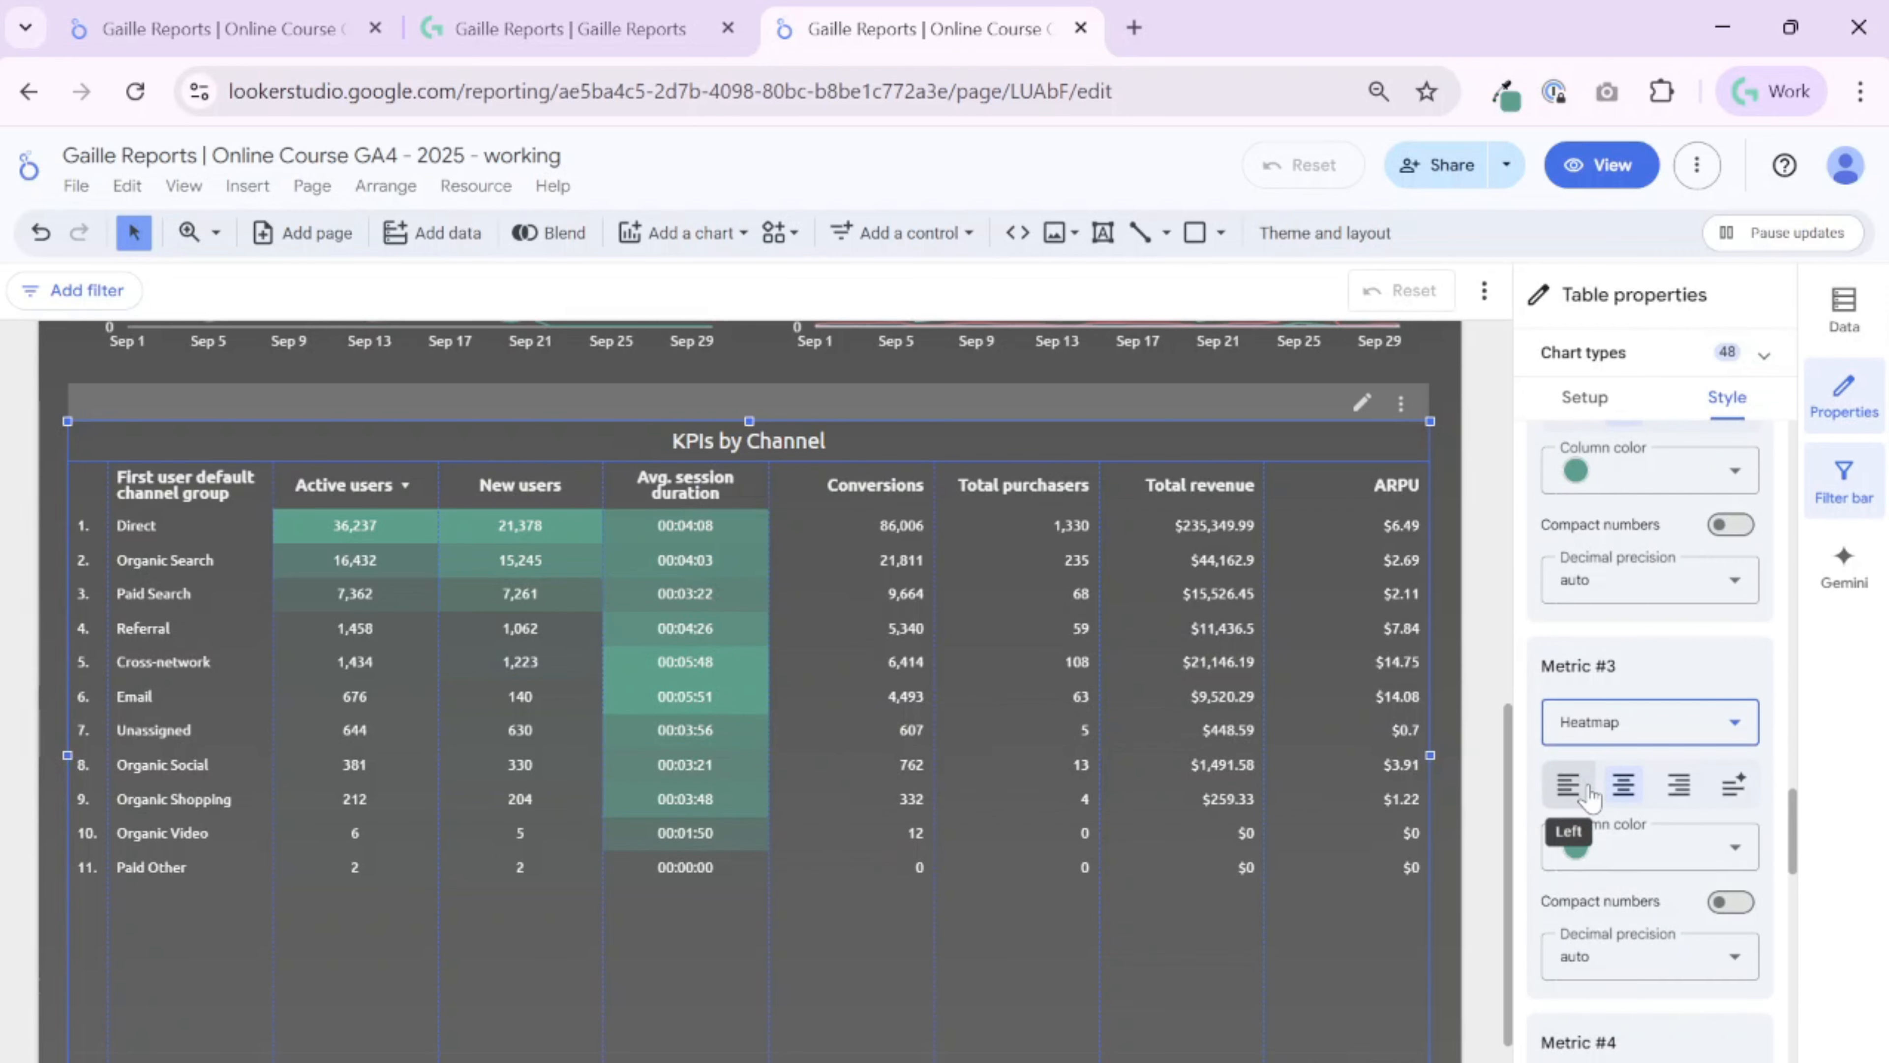
Show the Conversions metric as a centered heatmap and compare the table's column colors with those in the original report
scroll(1598, 819, down, 4)
click(1654, 801)
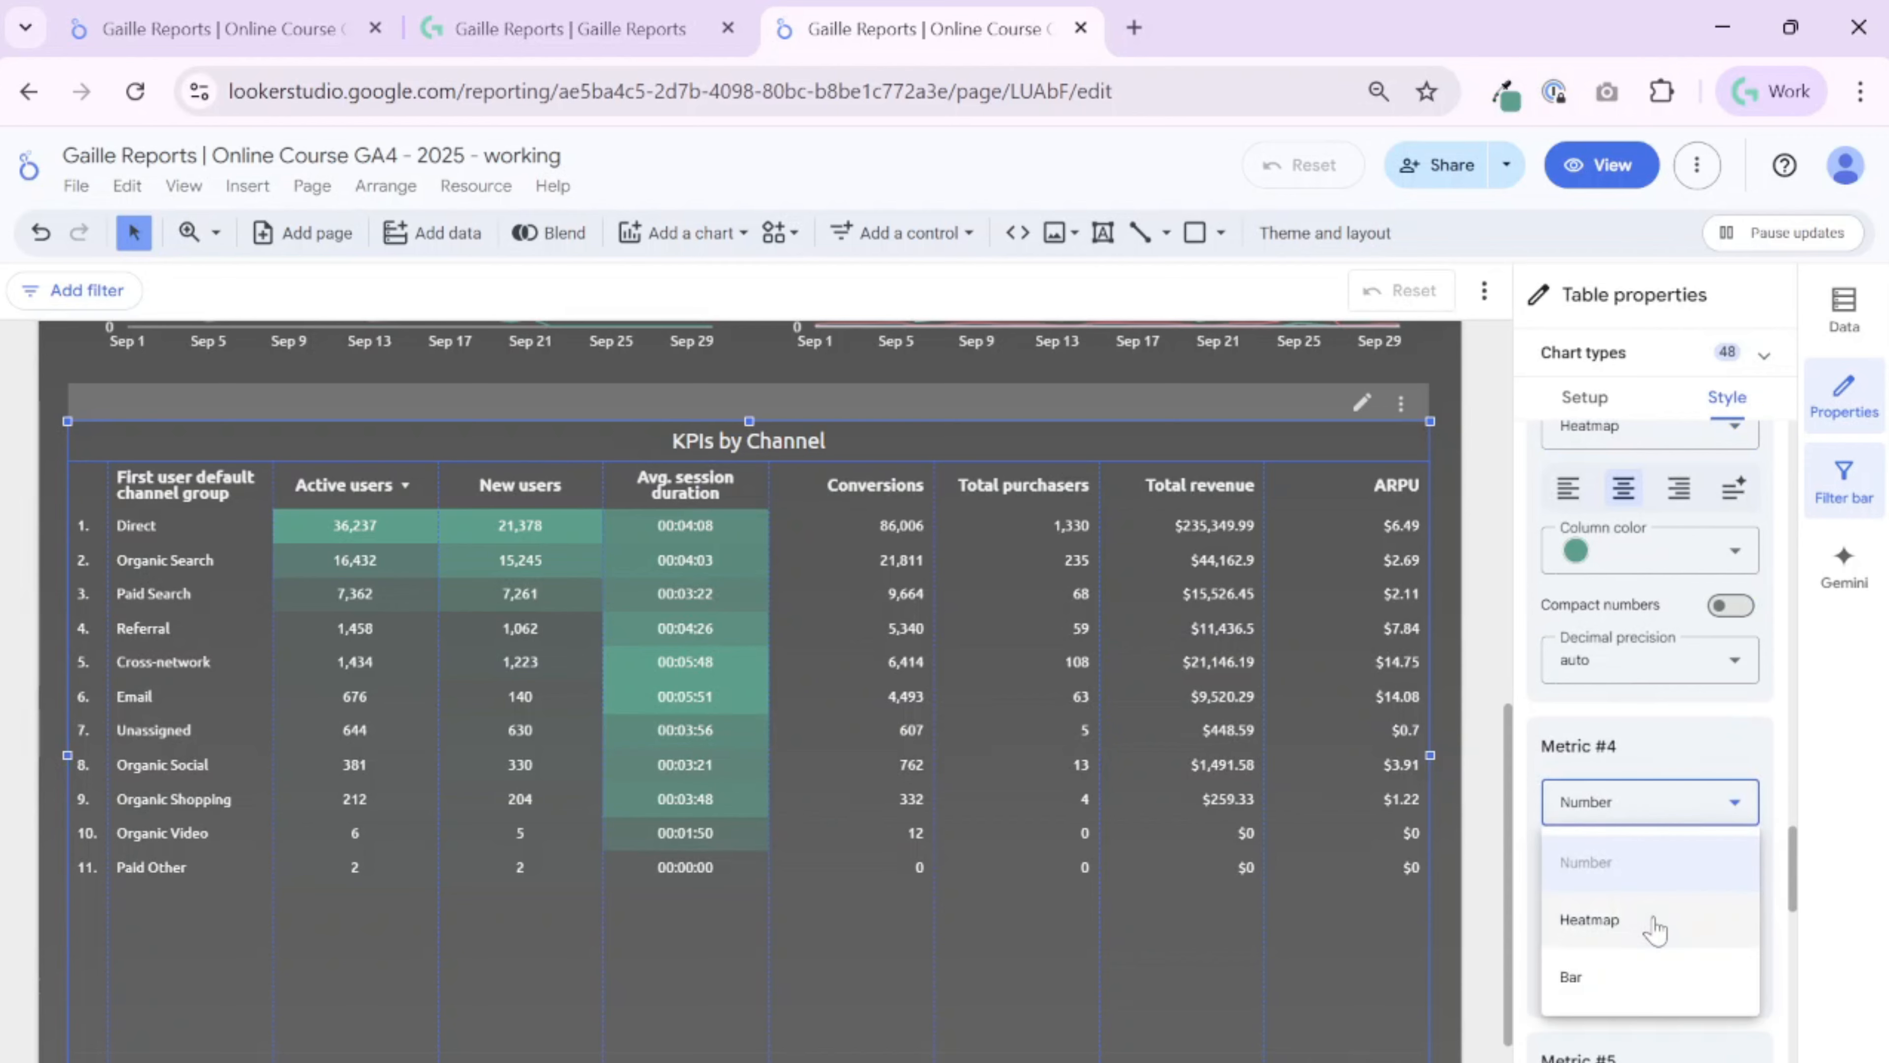
click(1651, 920)
click(1636, 871)
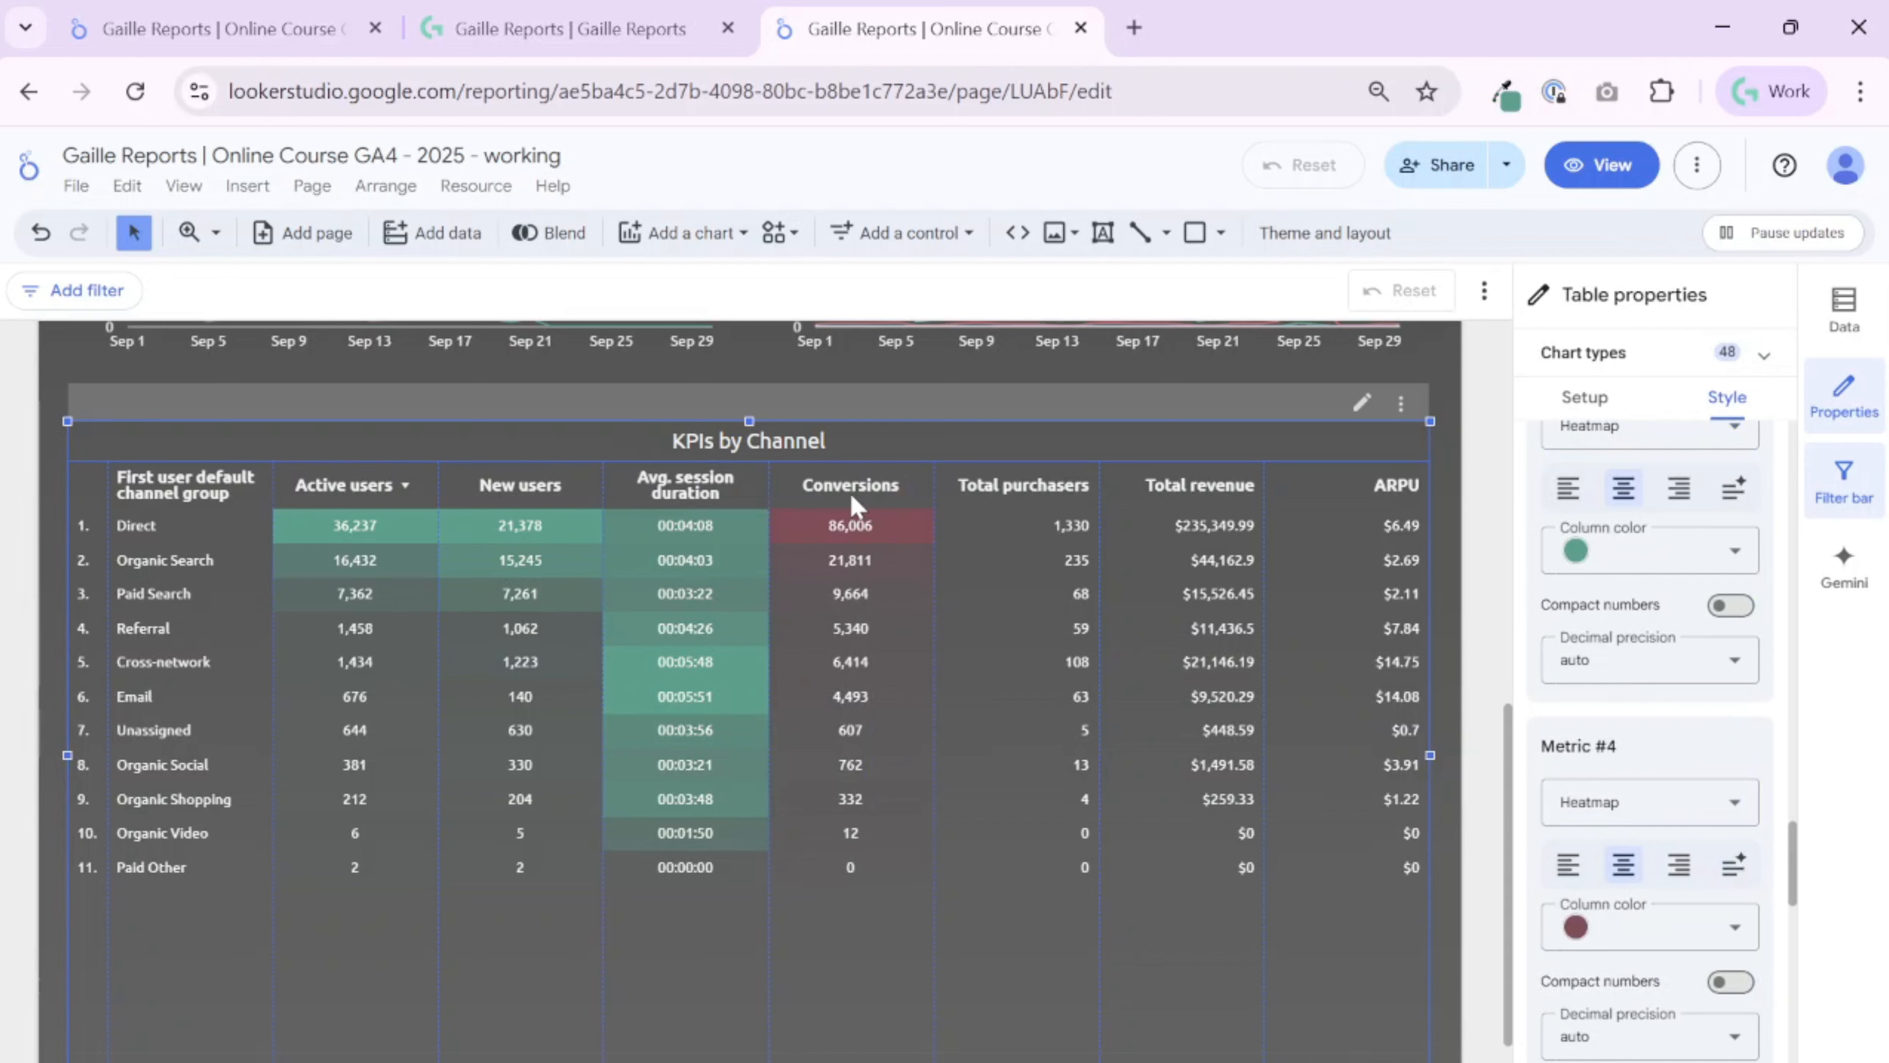
click(183, 44)
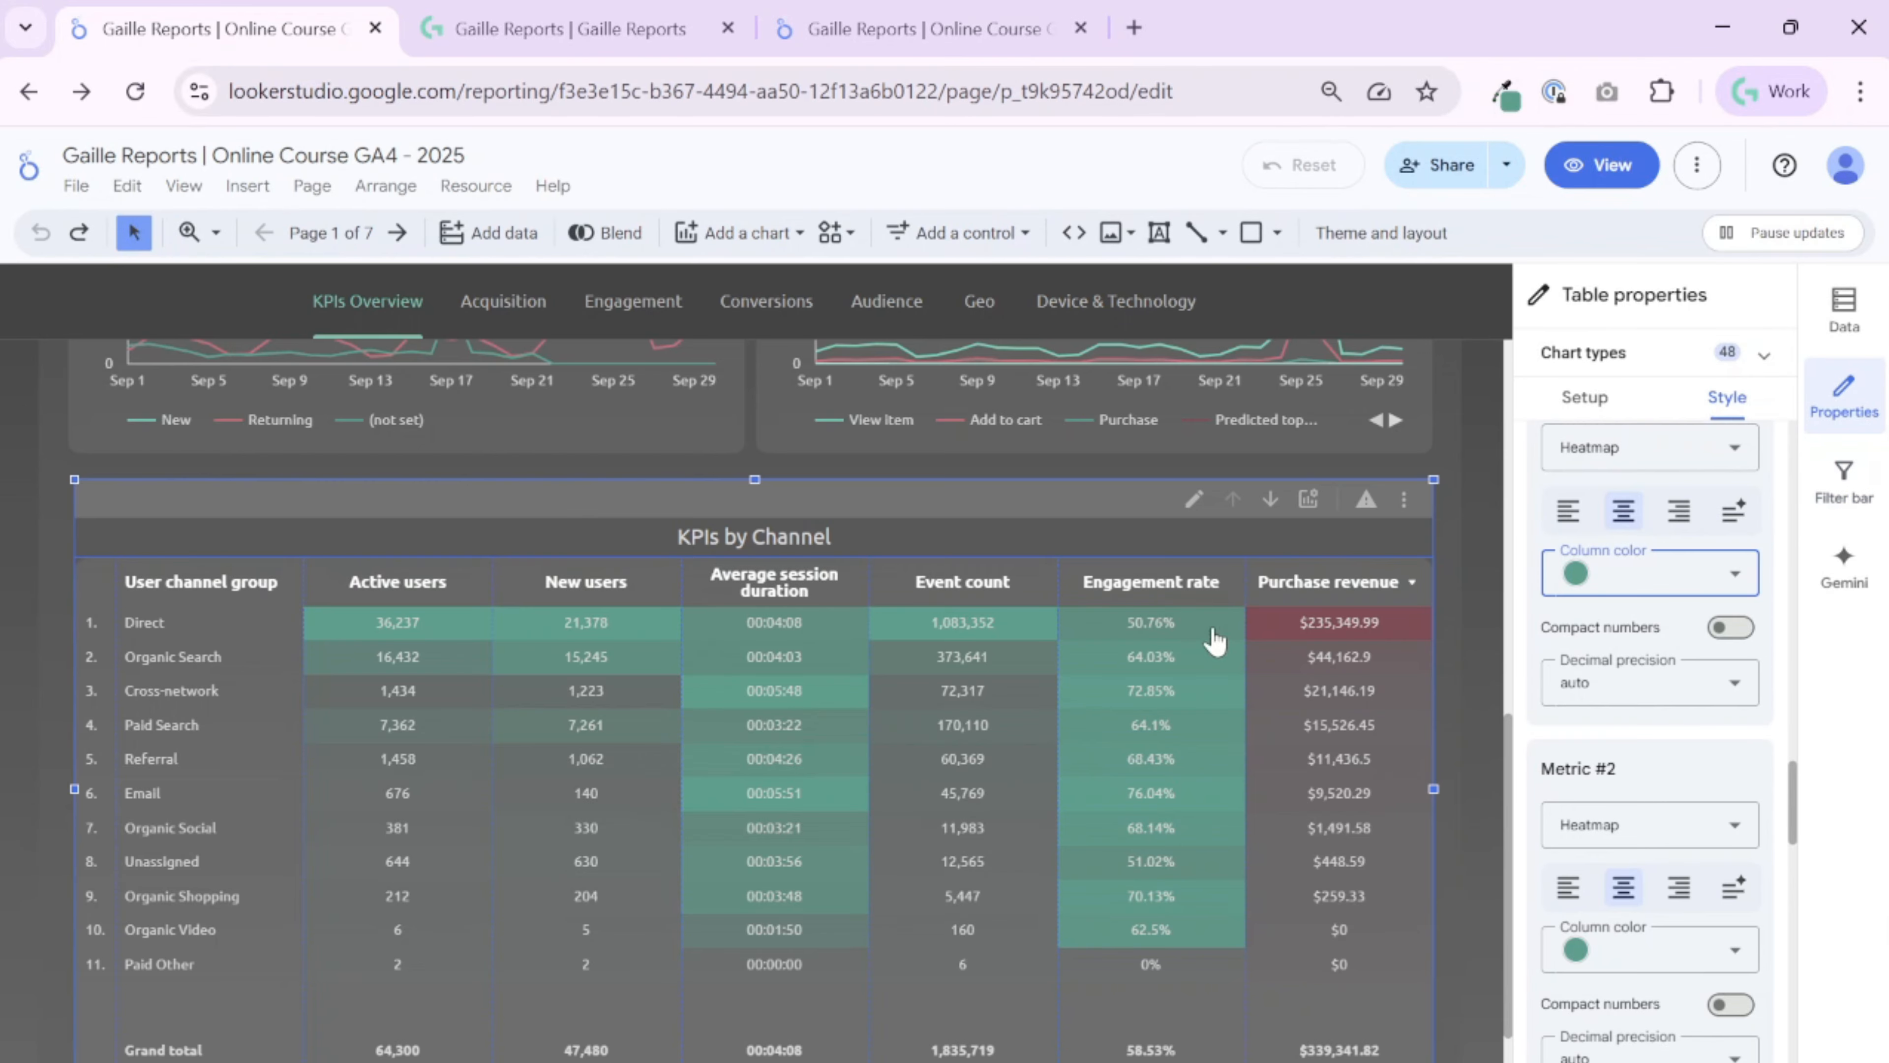
click(863, 30)
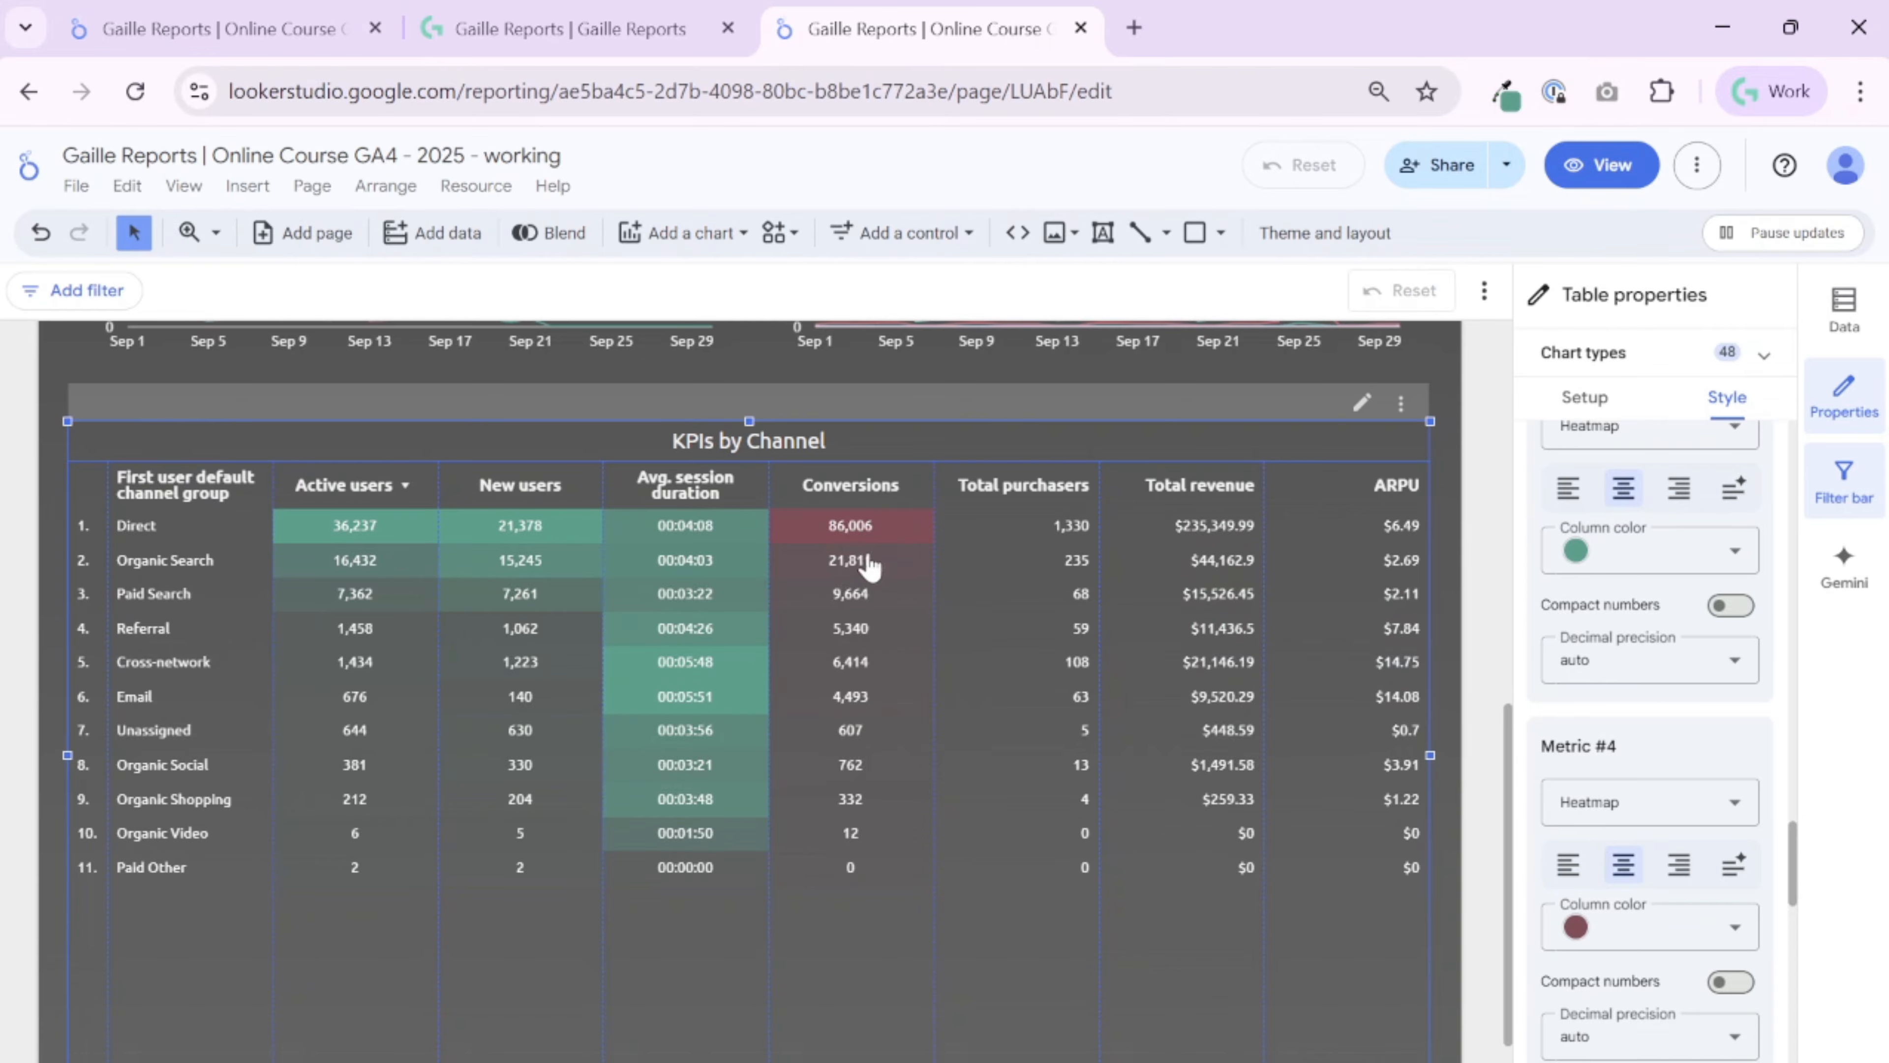
Show the Total purchasers metric as a centered heatmap with the darker green theme color
scroll(1649, 908, down, 4)
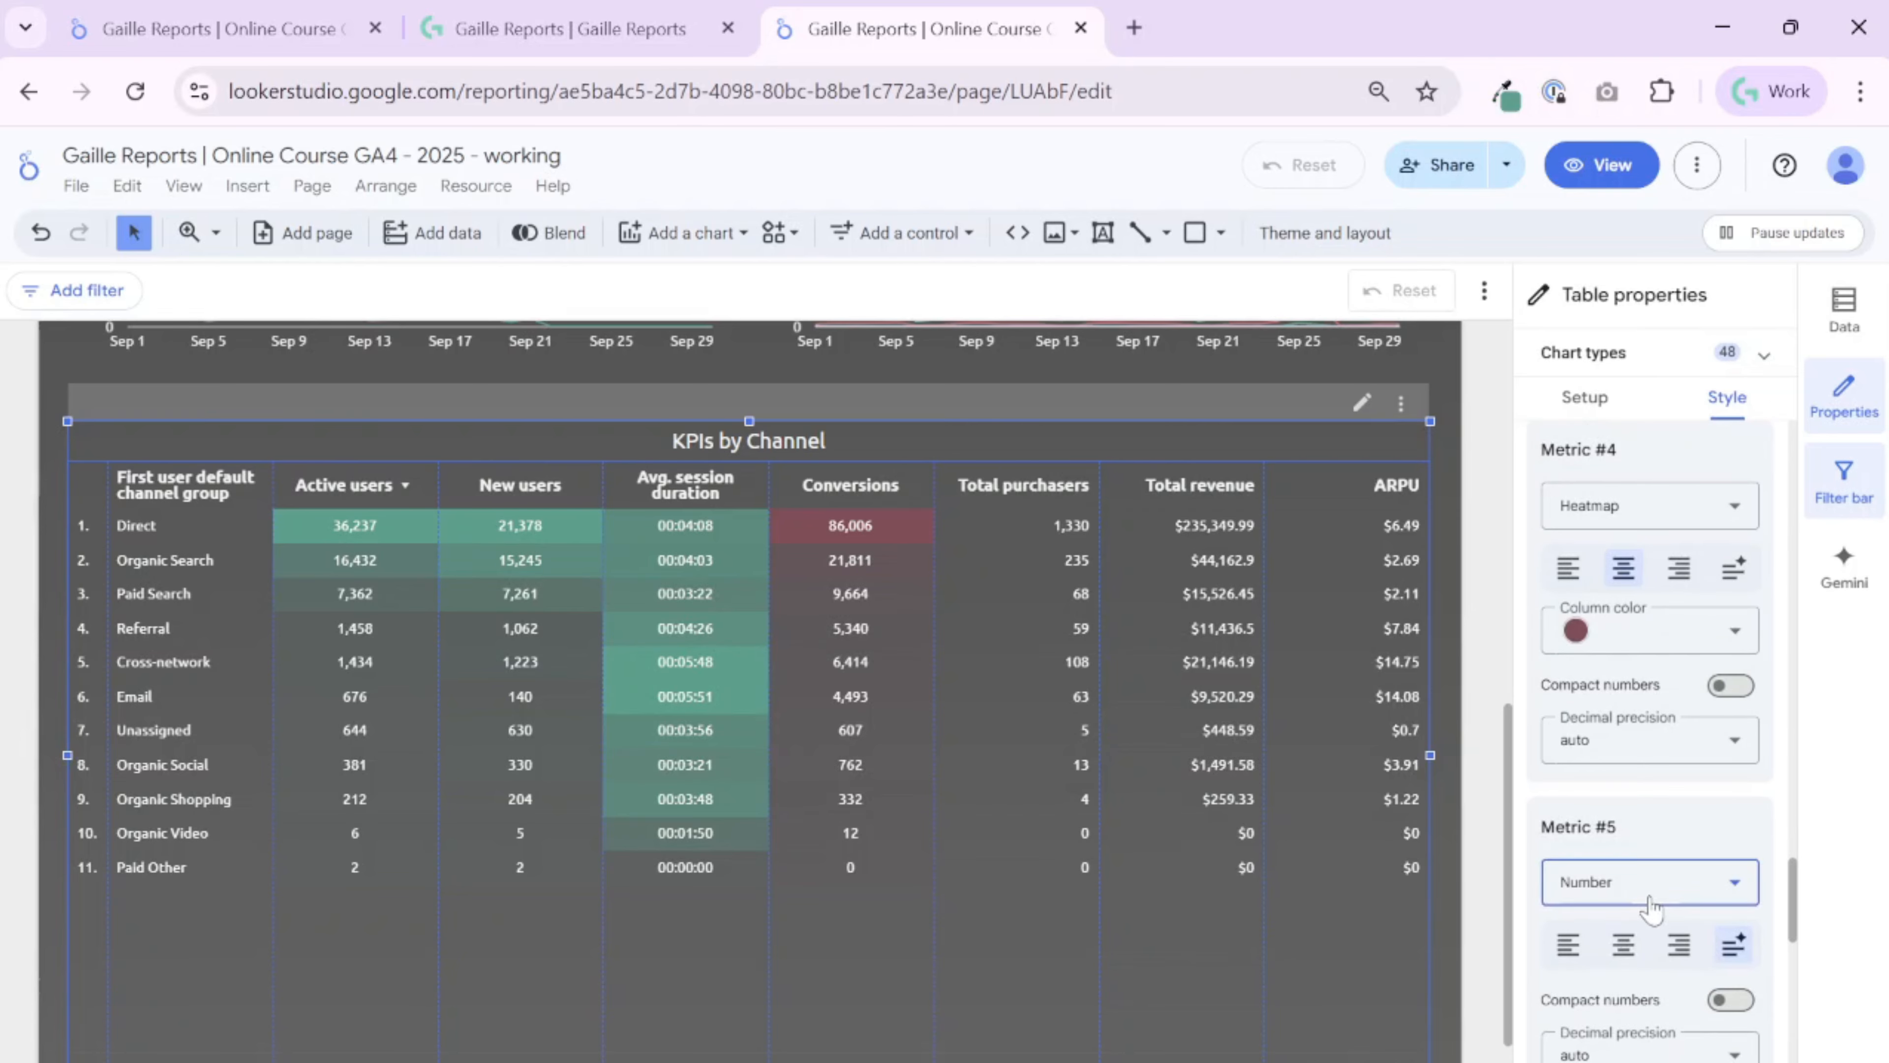
click(1650, 885)
click(1640, 997)
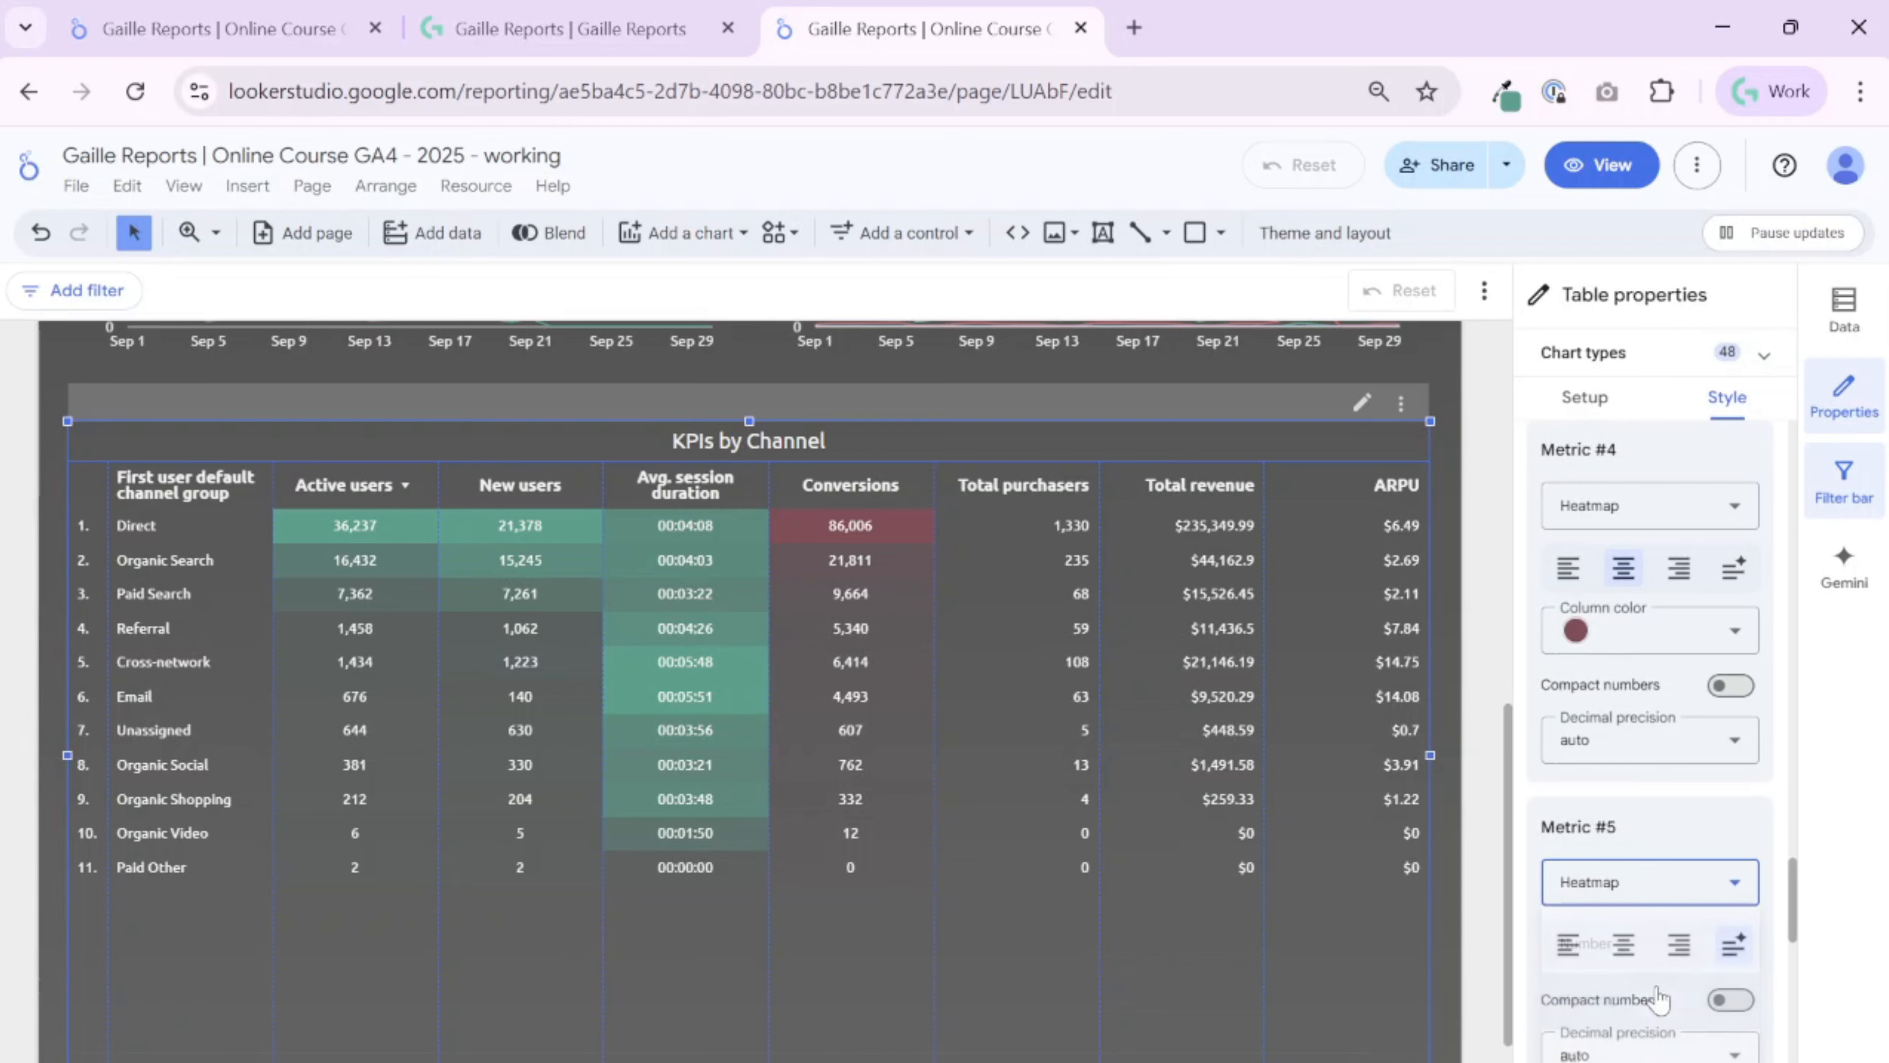
click(1659, 960)
scroll(1659, 959, down, 2)
click(1581, 857)
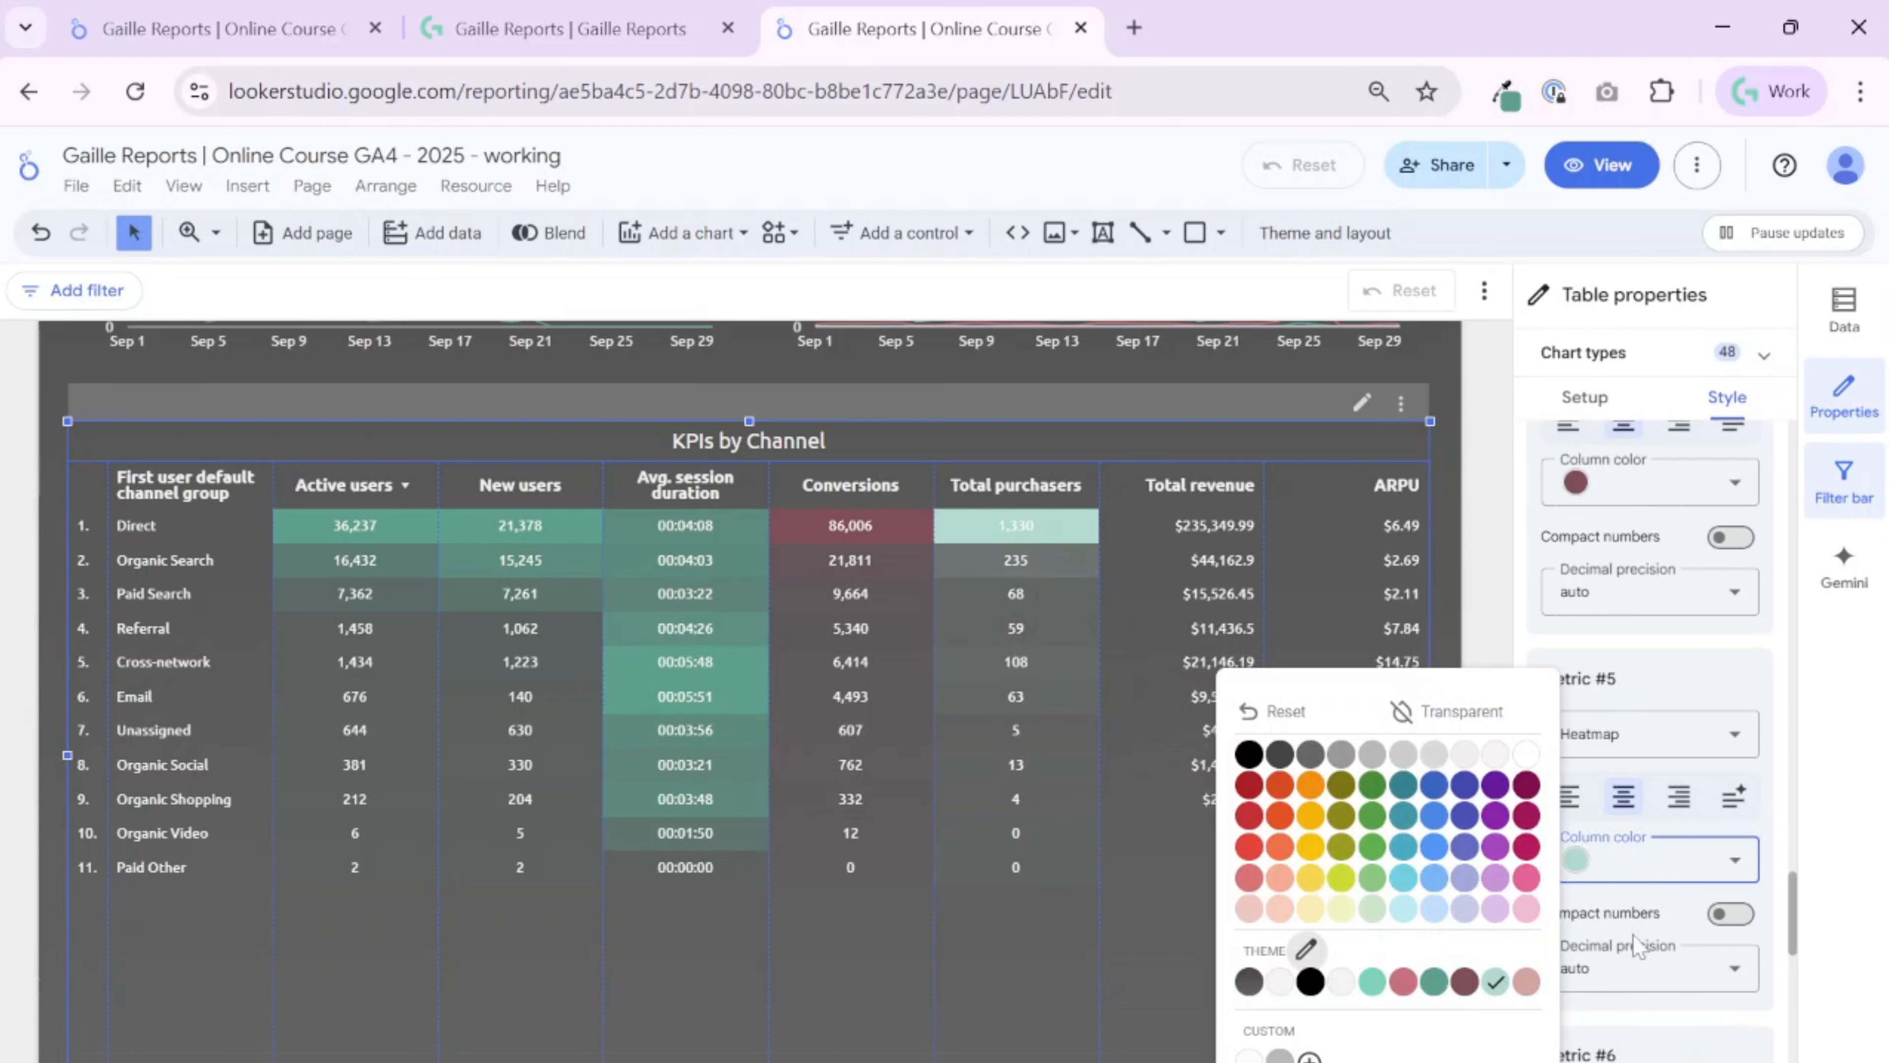
click(1461, 983)
Center the Total revenue metric, show it as a heatmap and set its column color to the darker green theme color
scroll(1665, 893, down, 4)
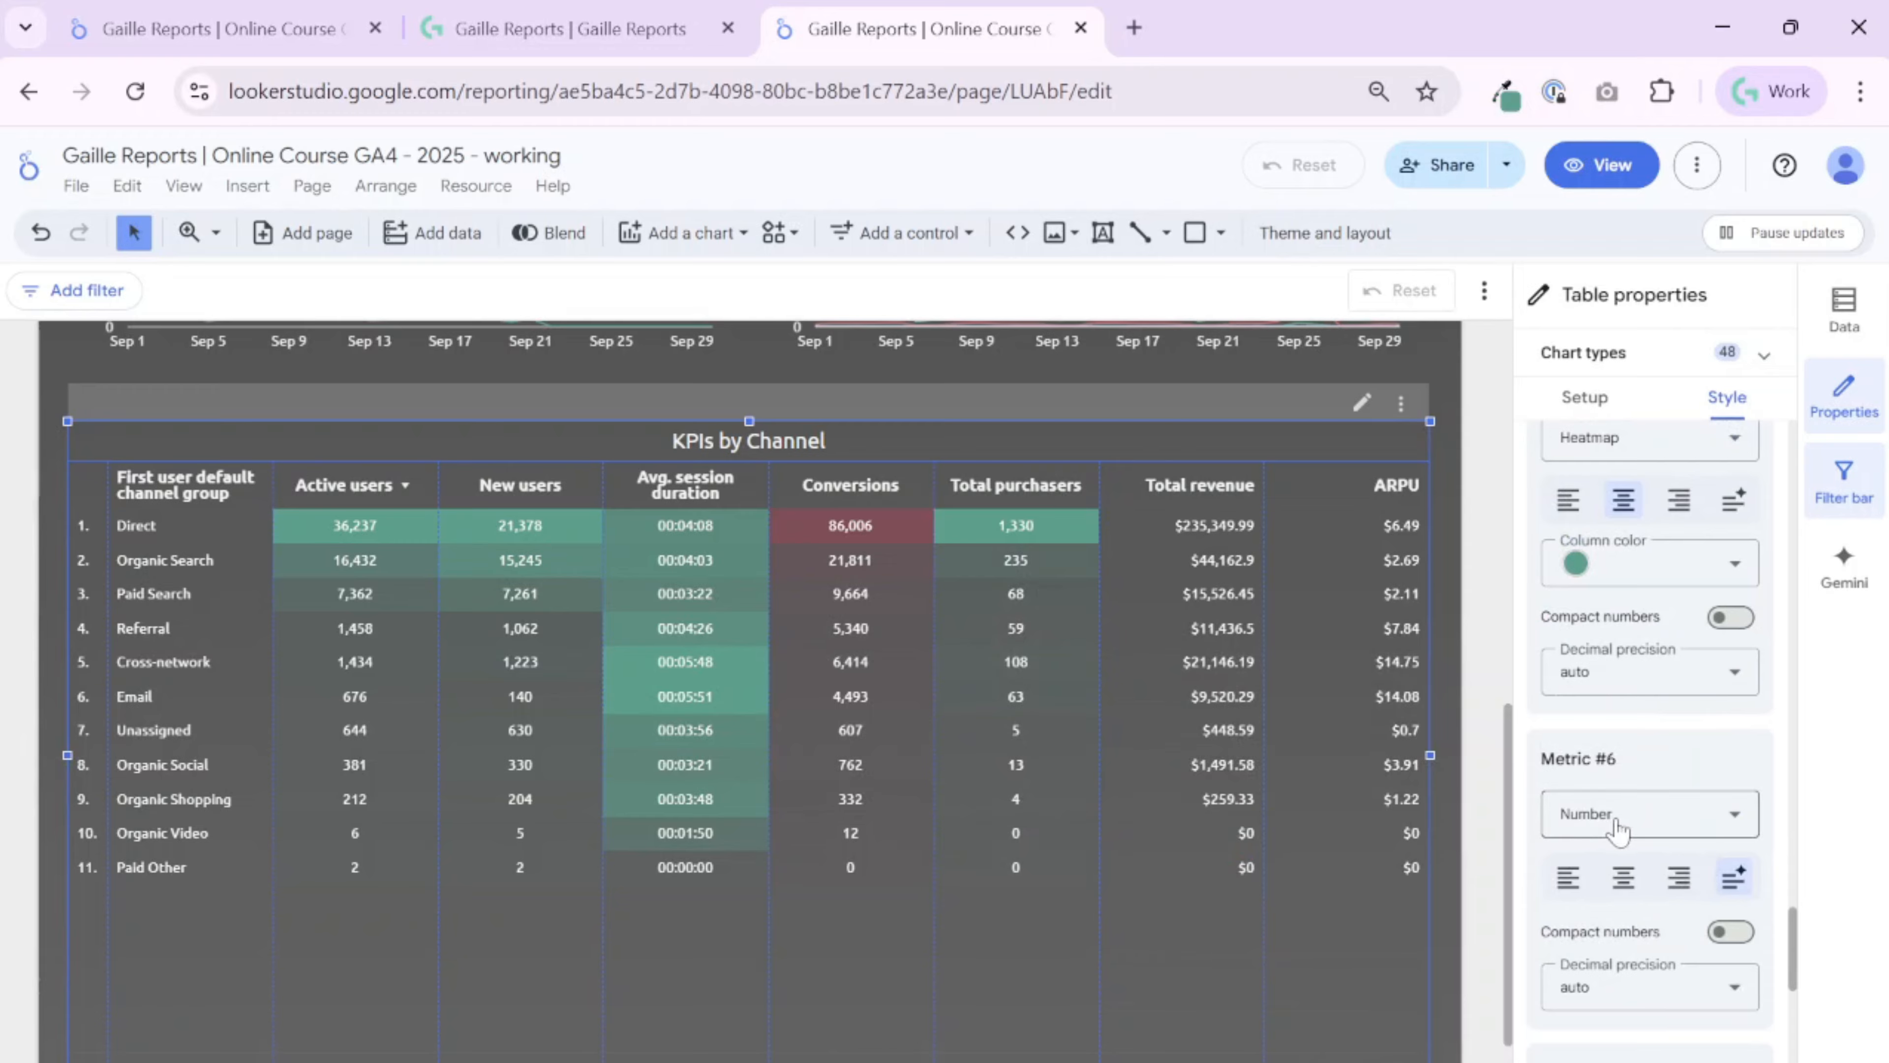
click(1616, 827)
click(1616, 925)
click(1624, 875)
scroll(1625, 893, down, 4)
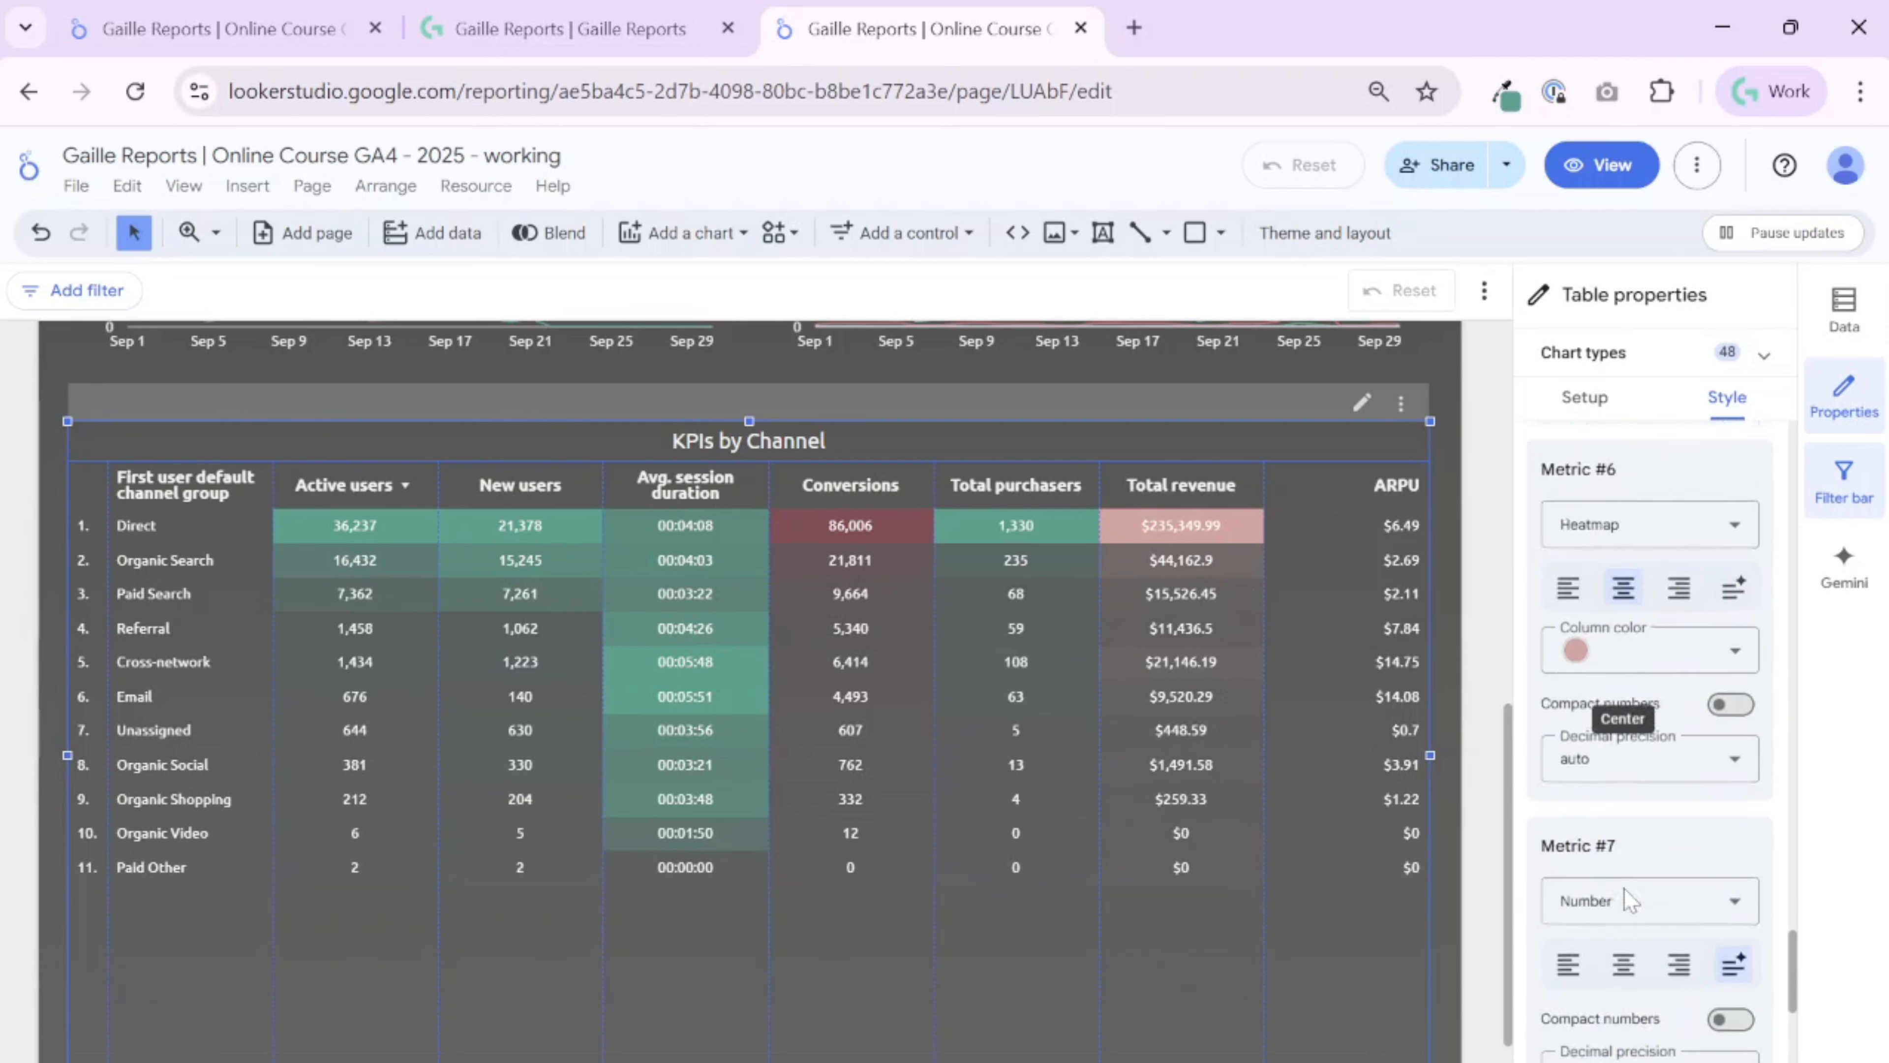
click(1570, 645)
click(1417, 939)
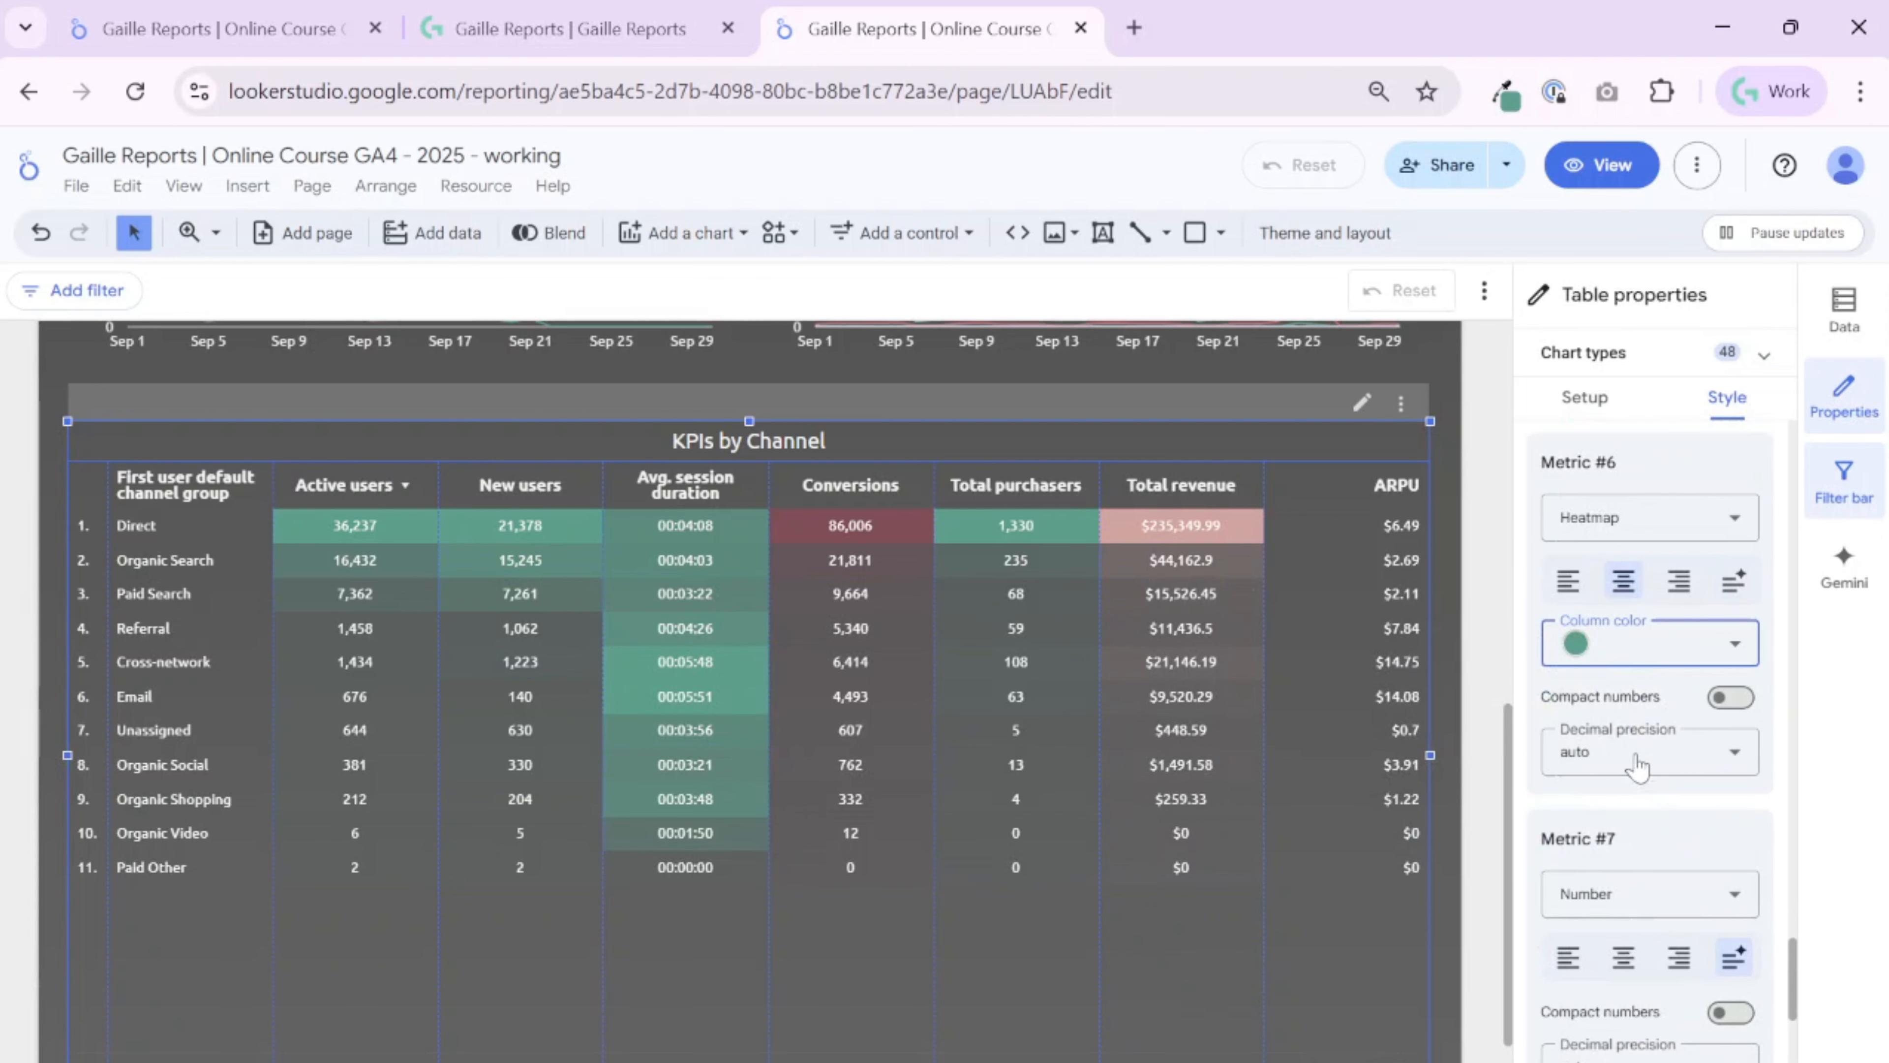
Center the ARPU metric and show it as a heatmap in the dark red theme color
scroll(1639, 767, down, 4)
click(1623, 660)
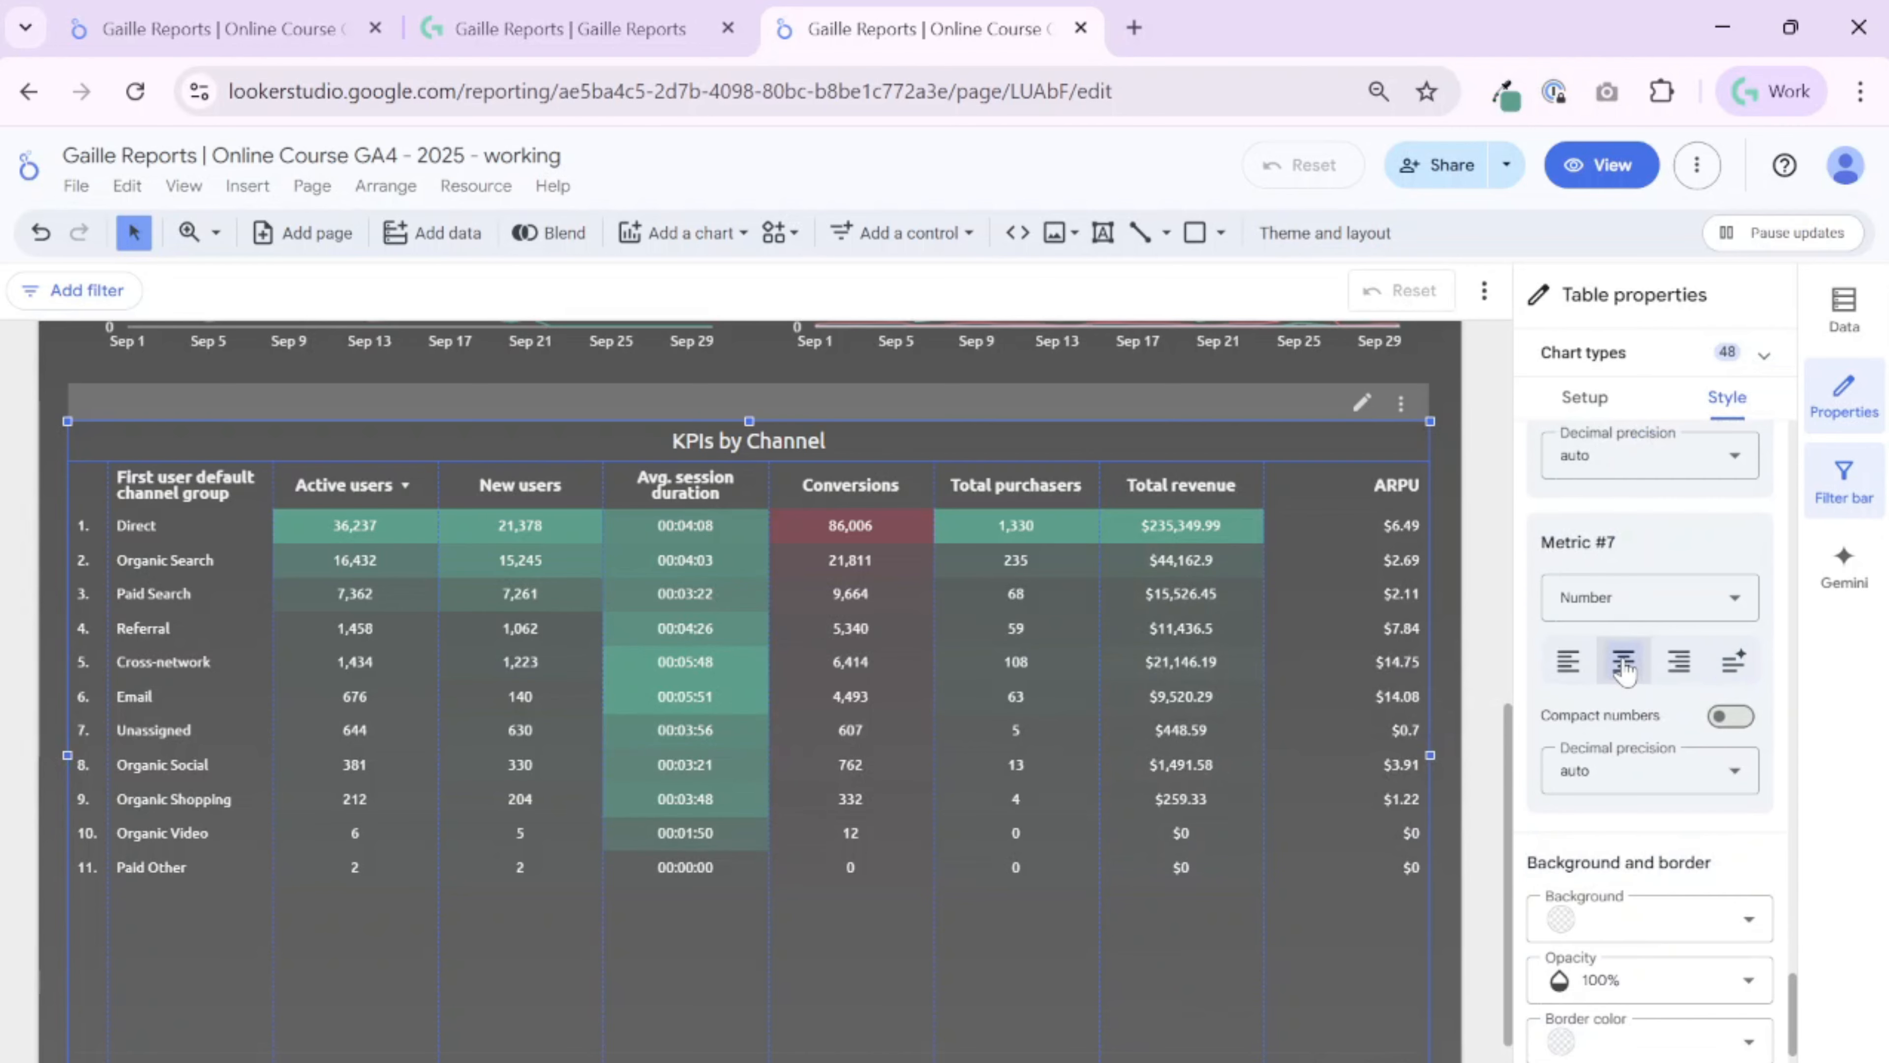
click(1640, 619)
click(1598, 716)
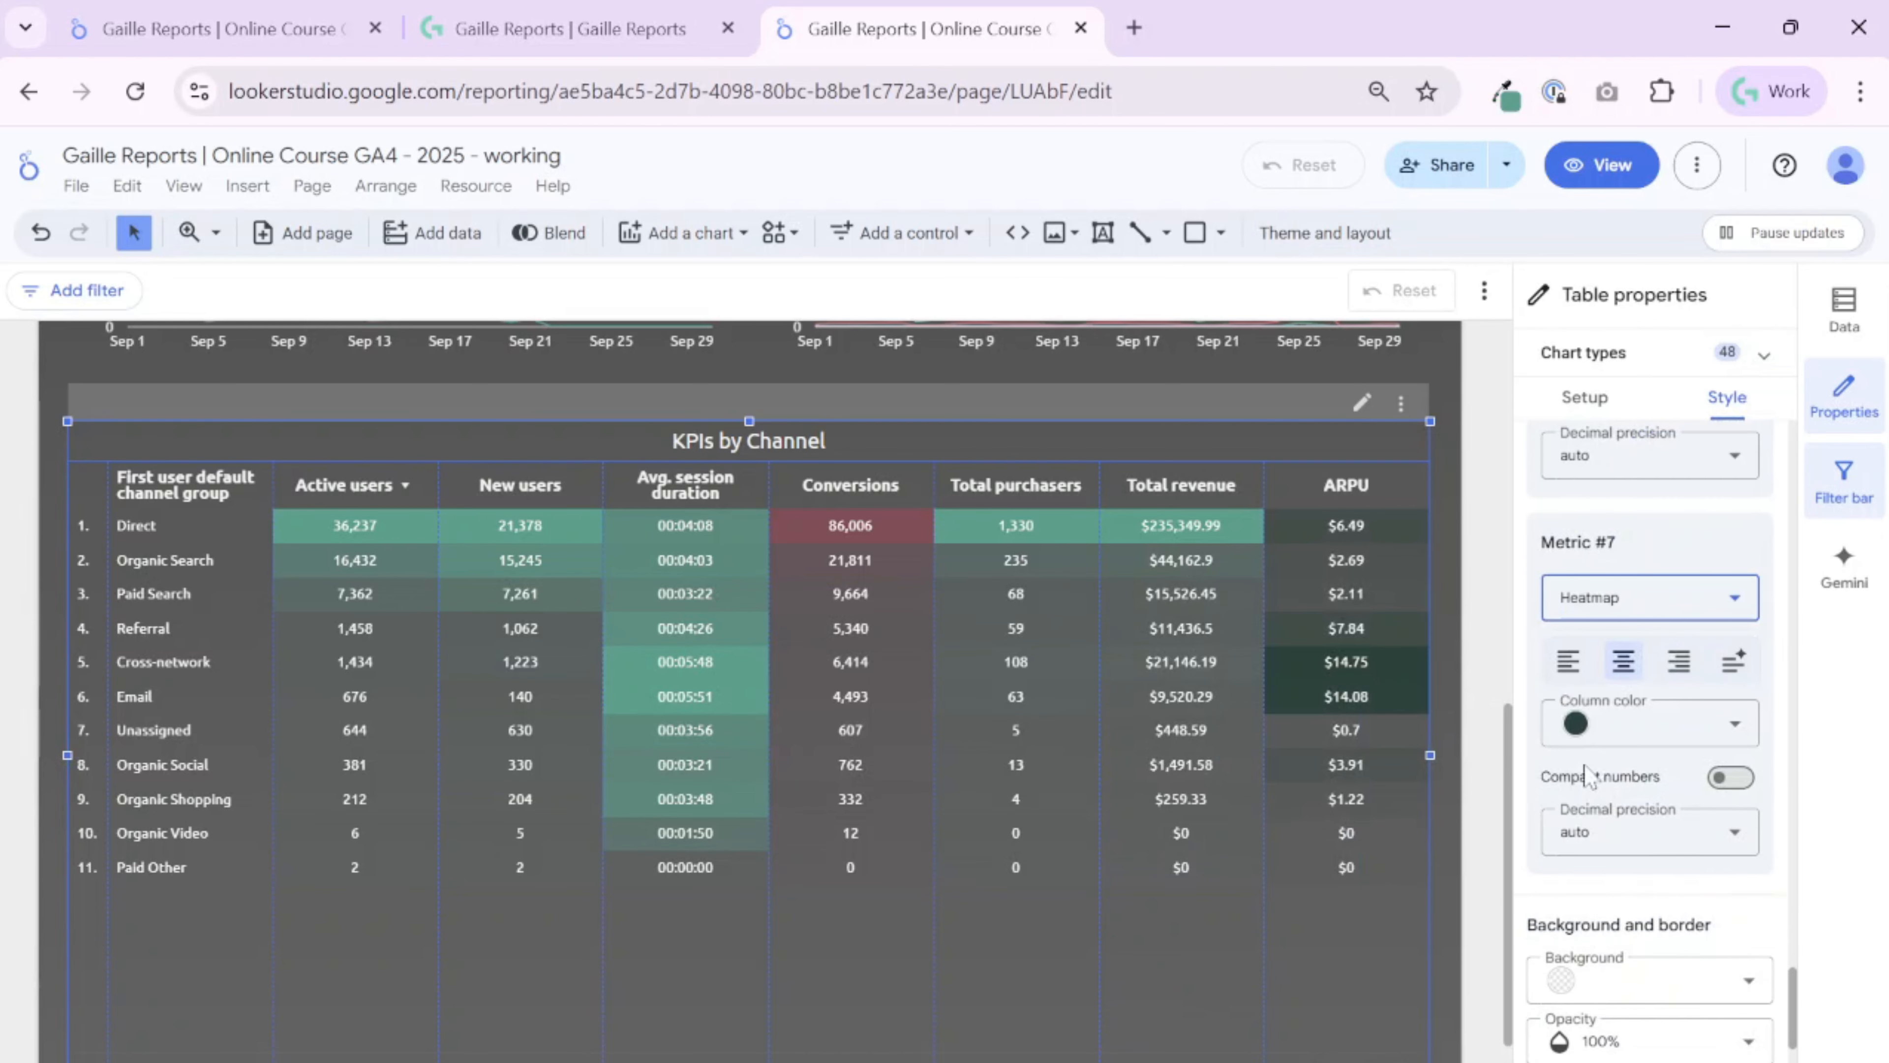
click(1575, 723)
click(1452, 982)
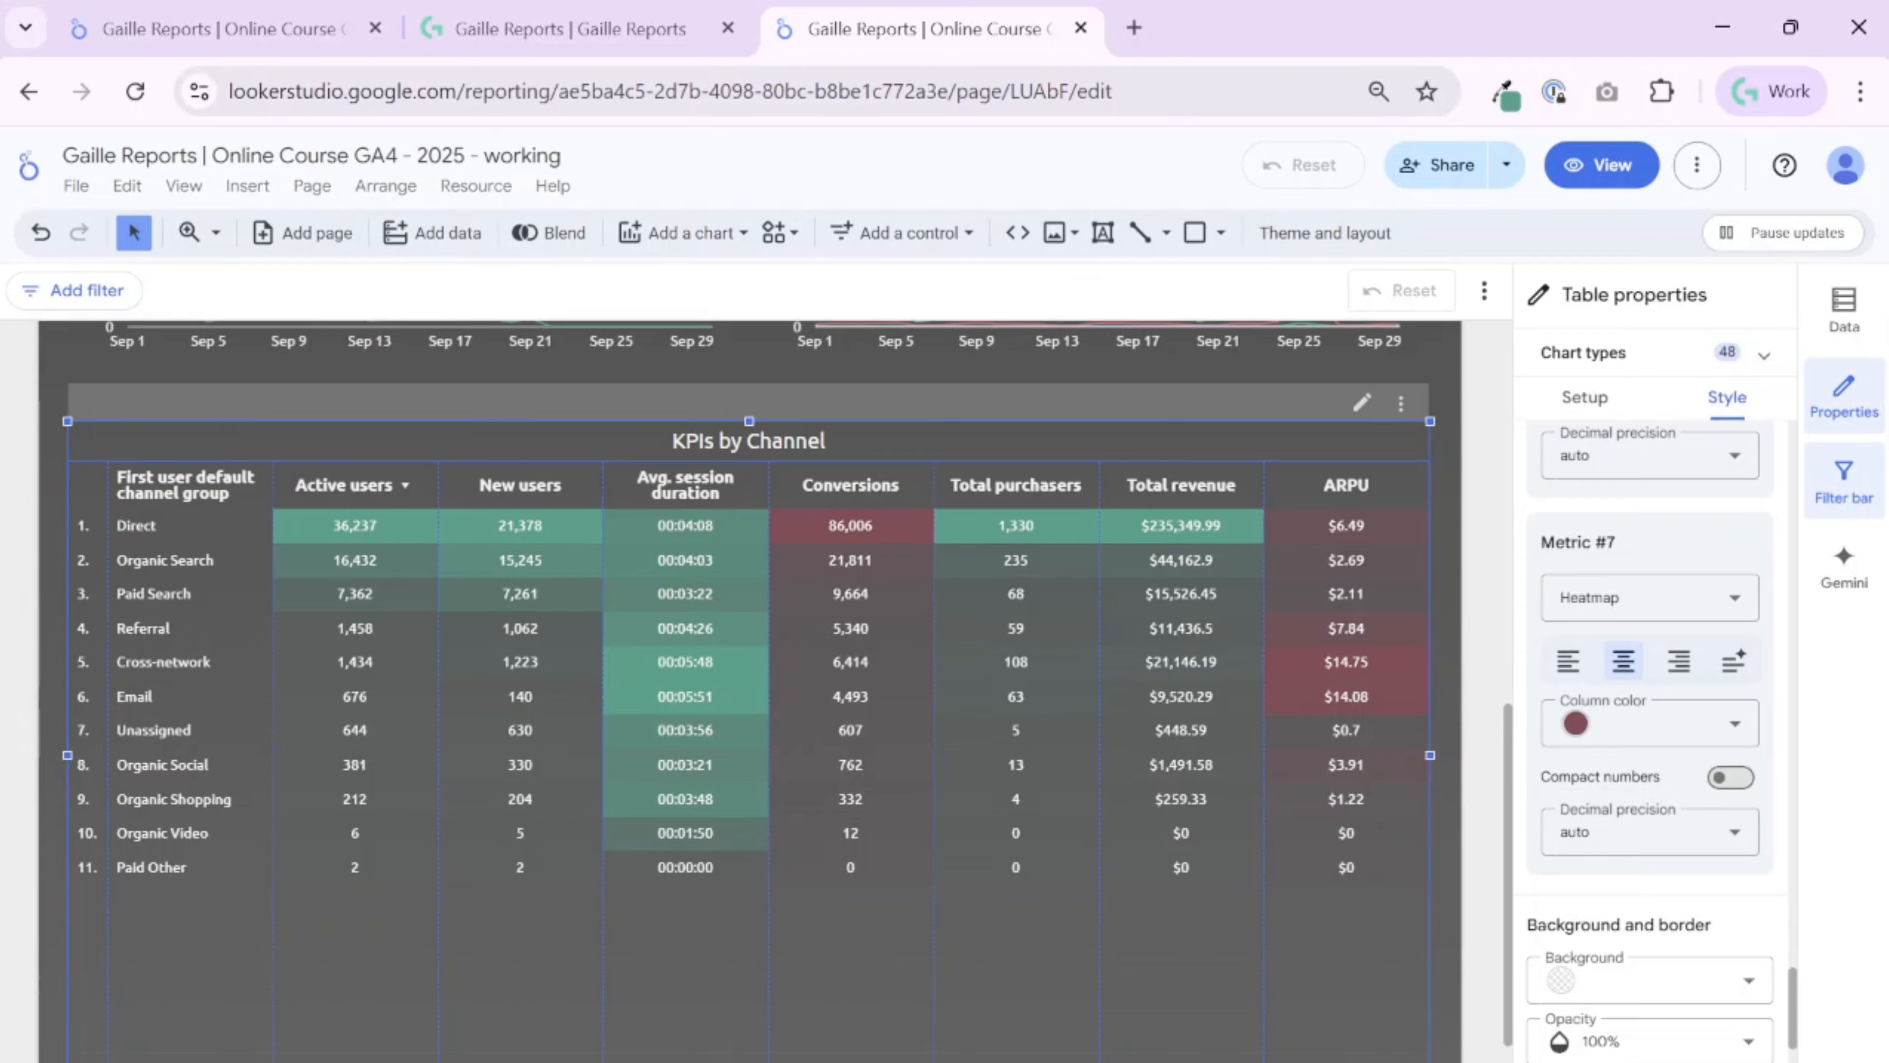
Shorten the KPIs by Channel table so its lower edge sits just below the last row
drag(749, 1057, 783, 961)
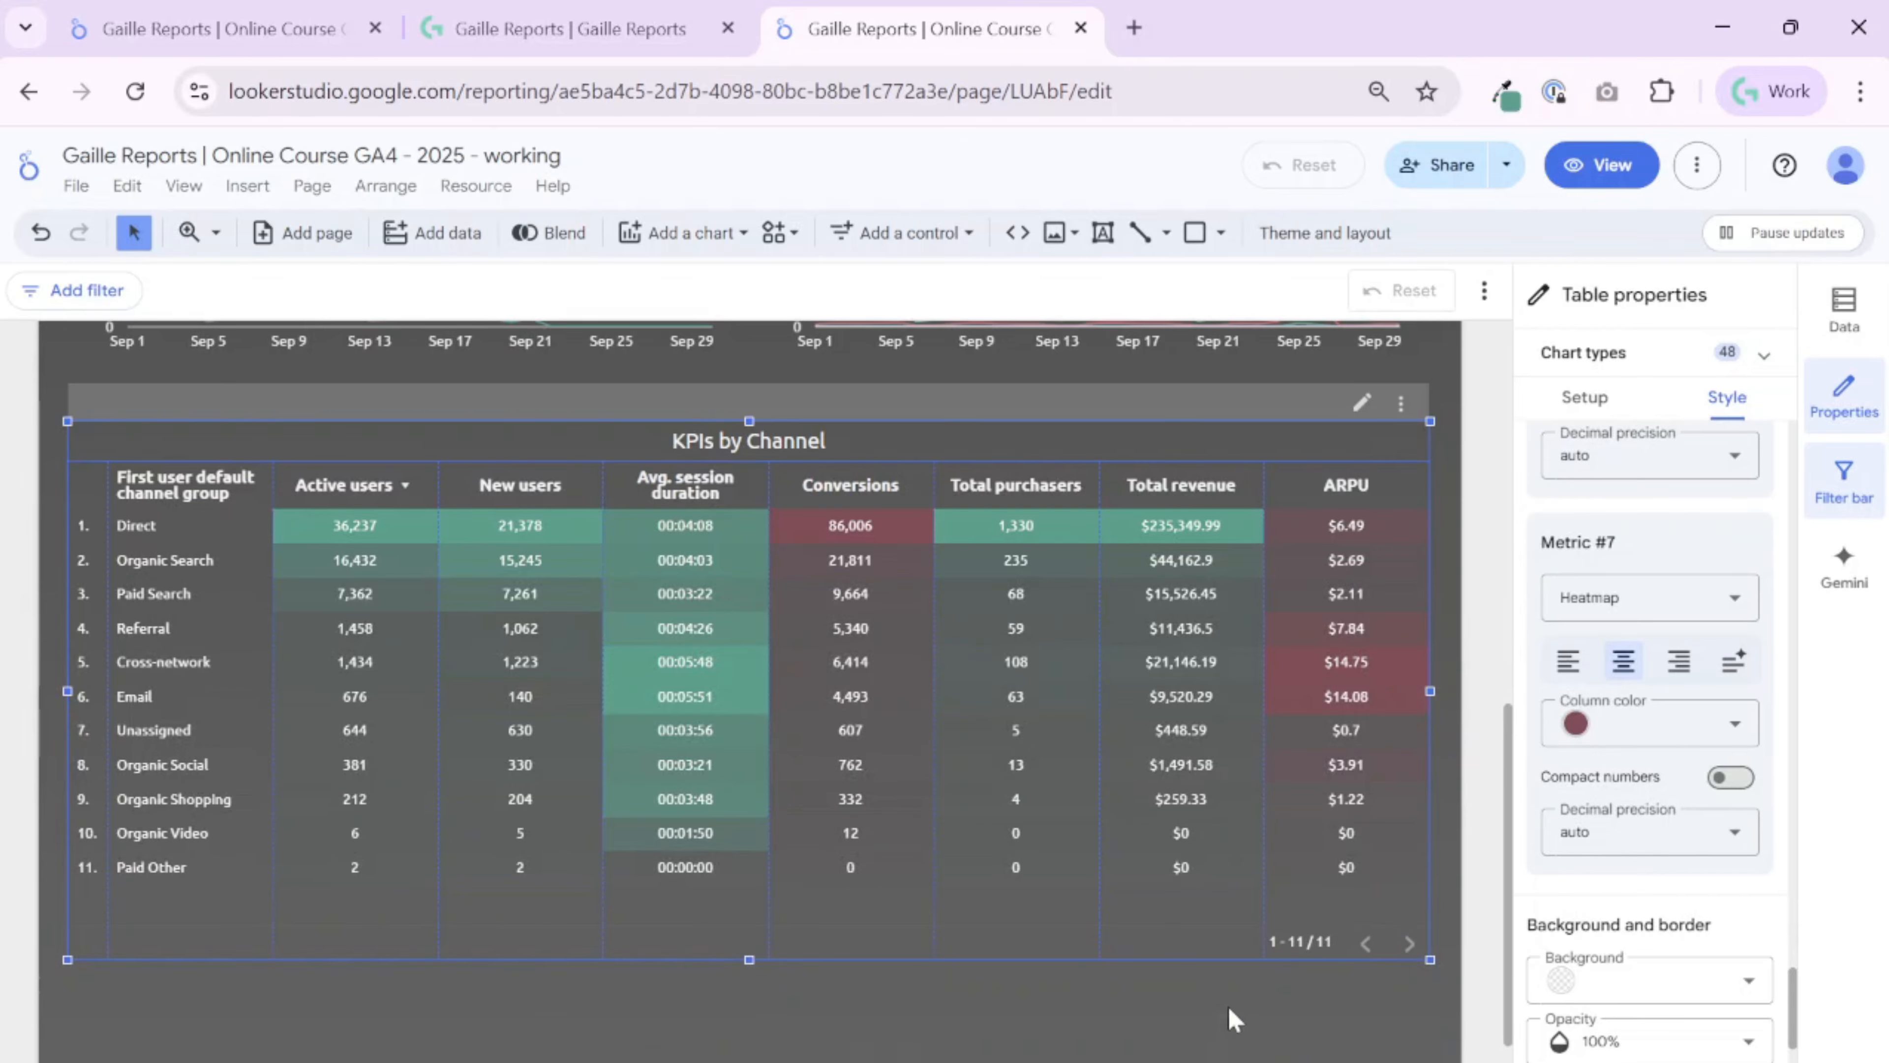
click(1459, 566)
scroll(1461, 640, down, 2)
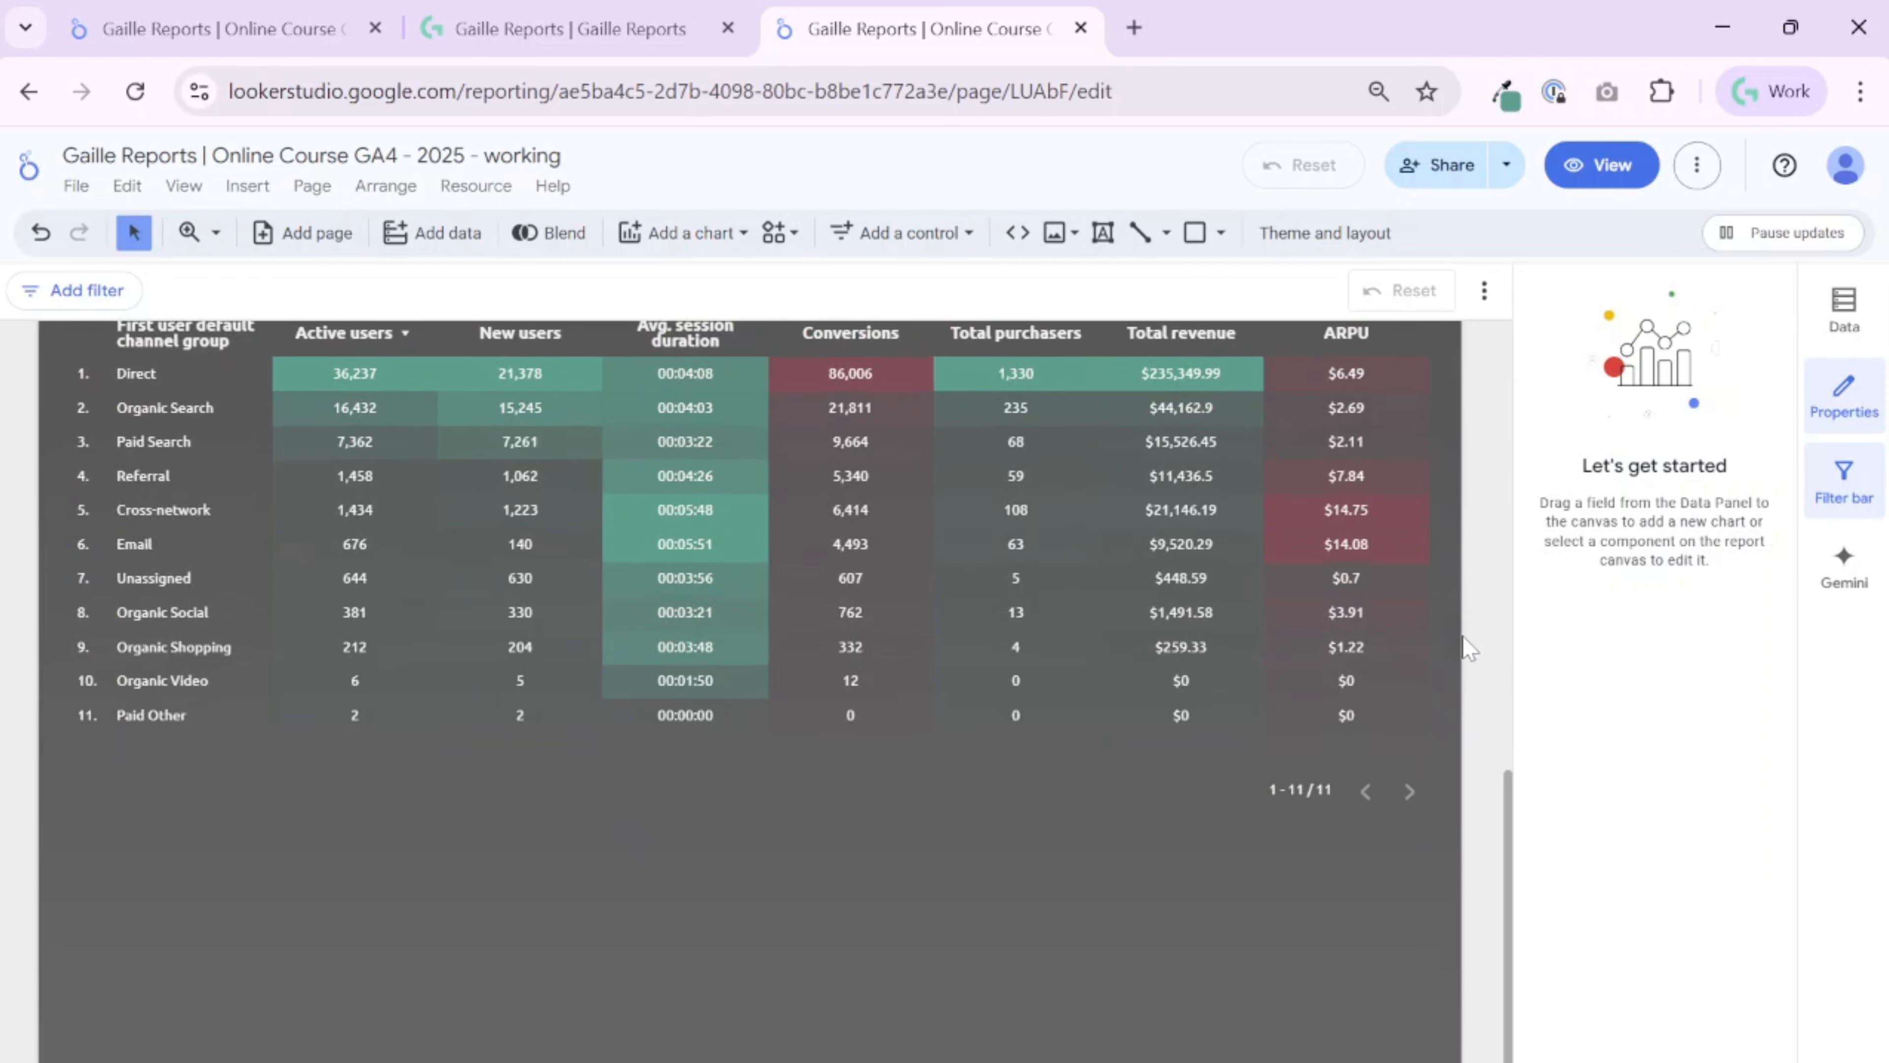
scroll(1180, 788, up, 4)
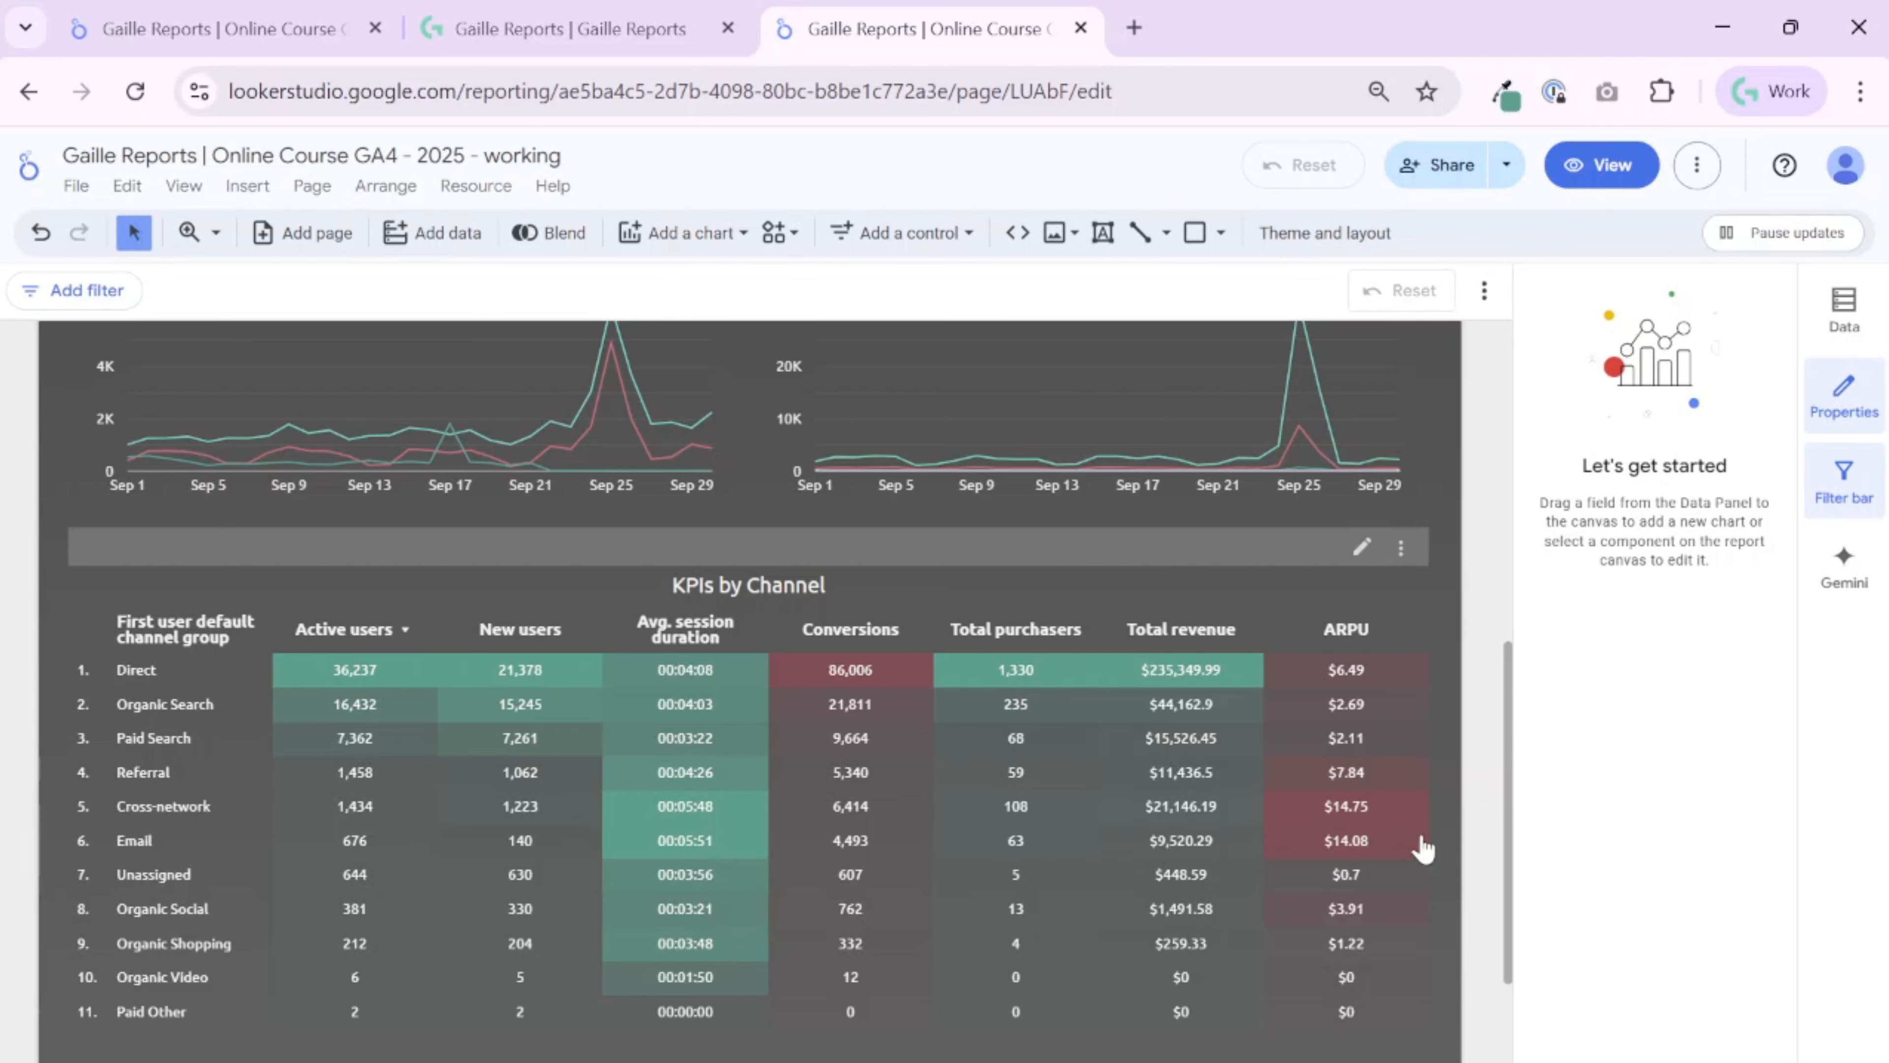
Add First user source as a second dimension to the KPIs by Channel table
scroll(1482, 701, down, 1)
scroll(1482, 701, down, 4)
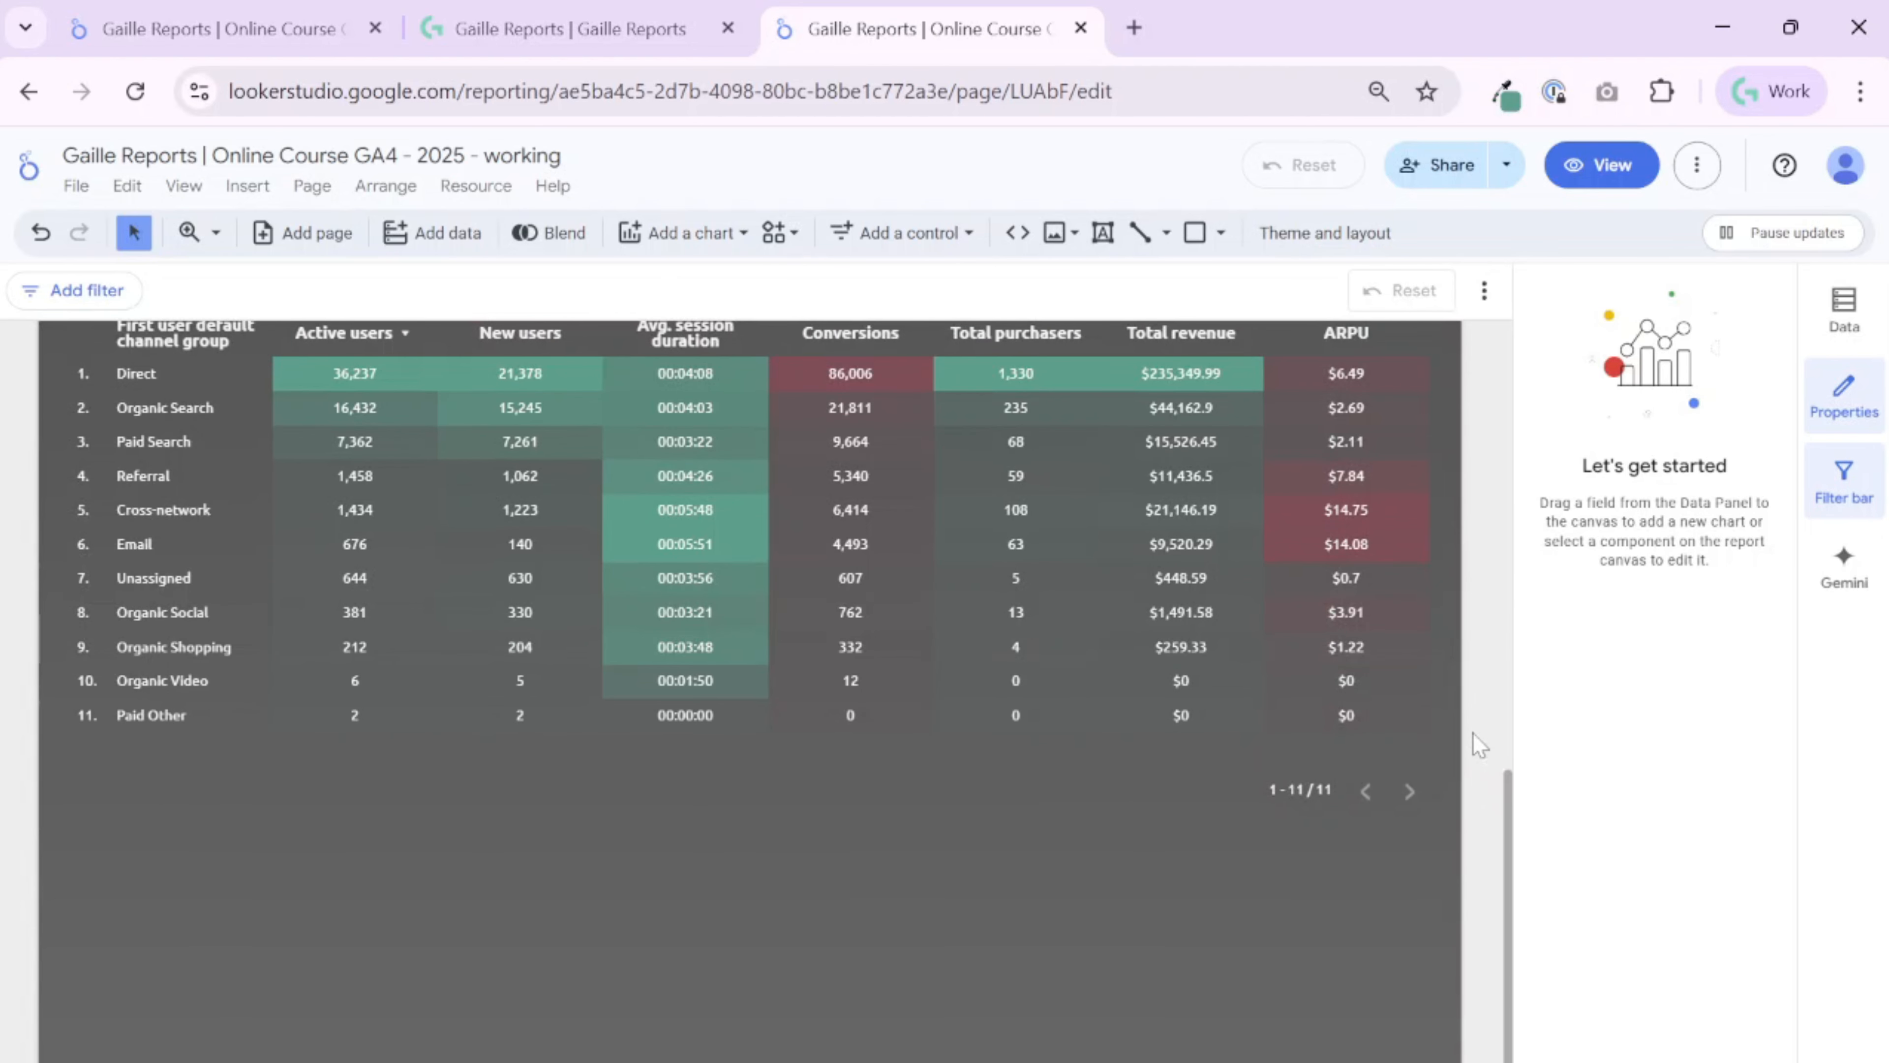
scroll(1475, 751, up, 8)
scroll(1441, 771, down, 6)
click(1135, 495)
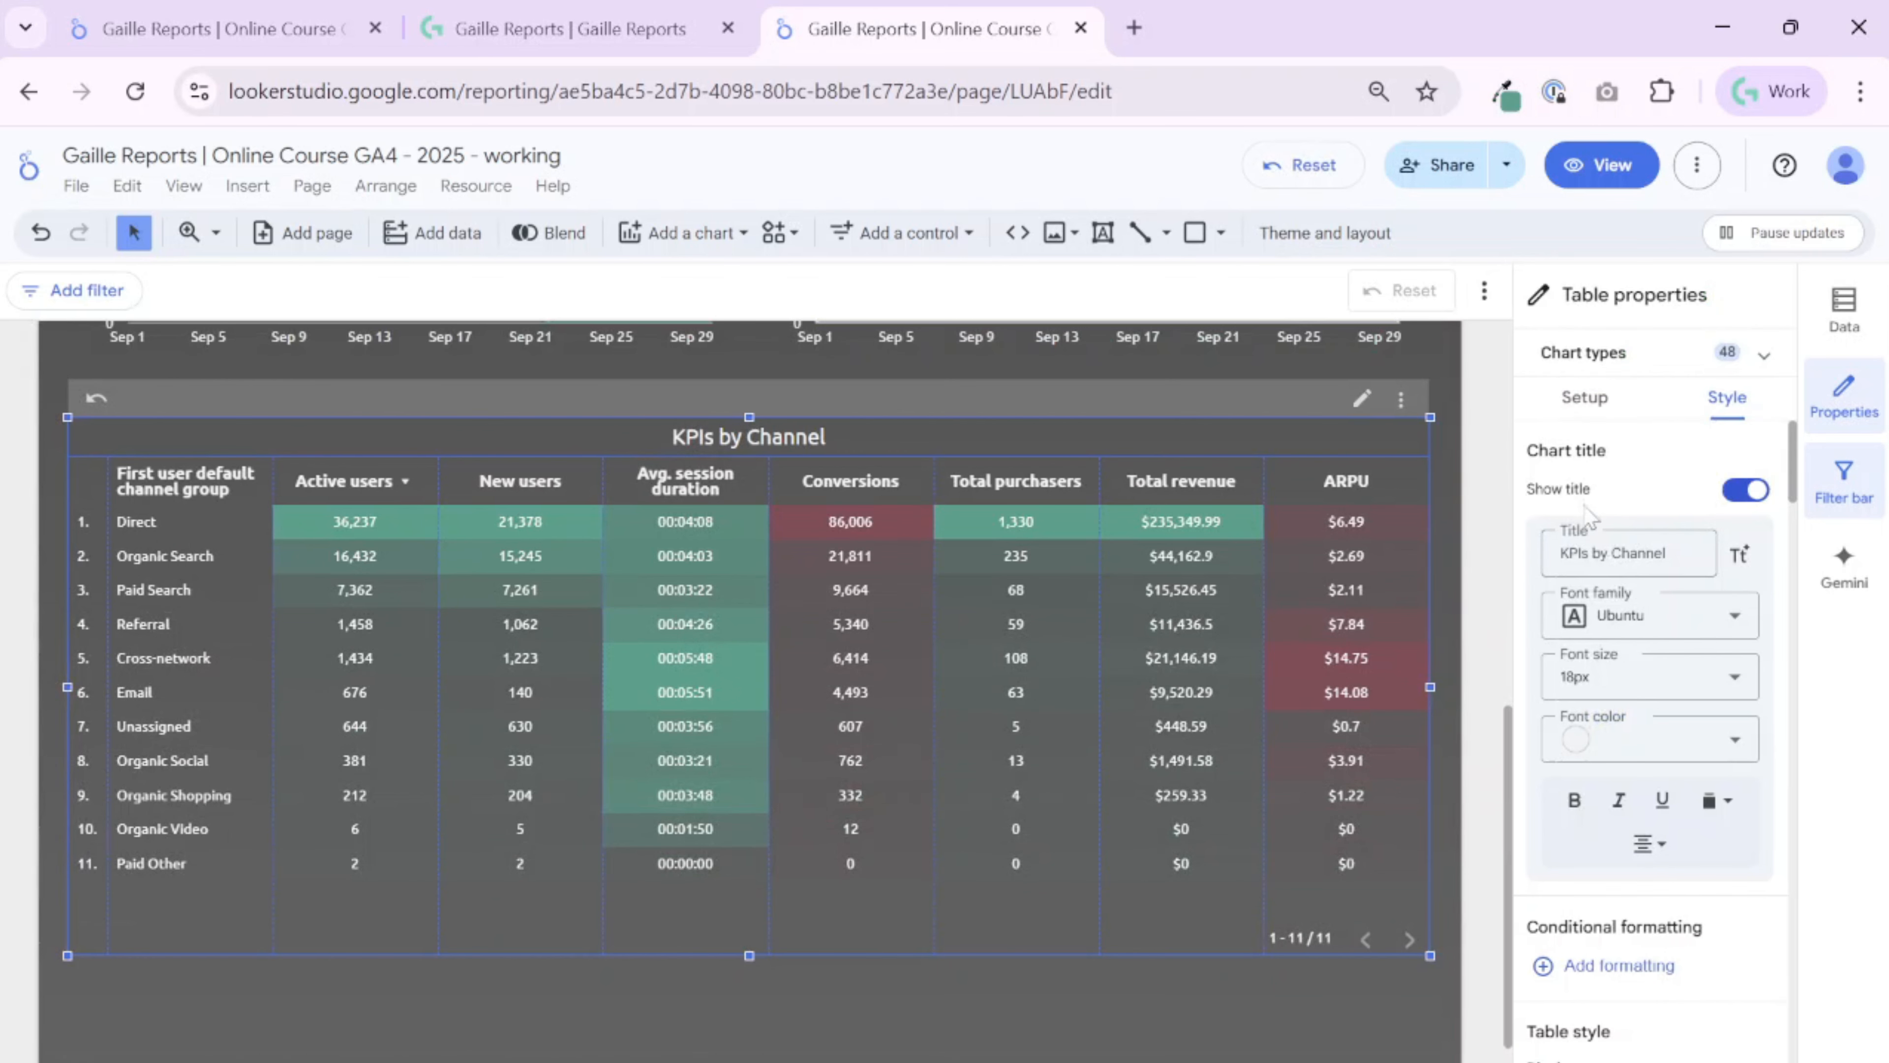
click(1589, 409)
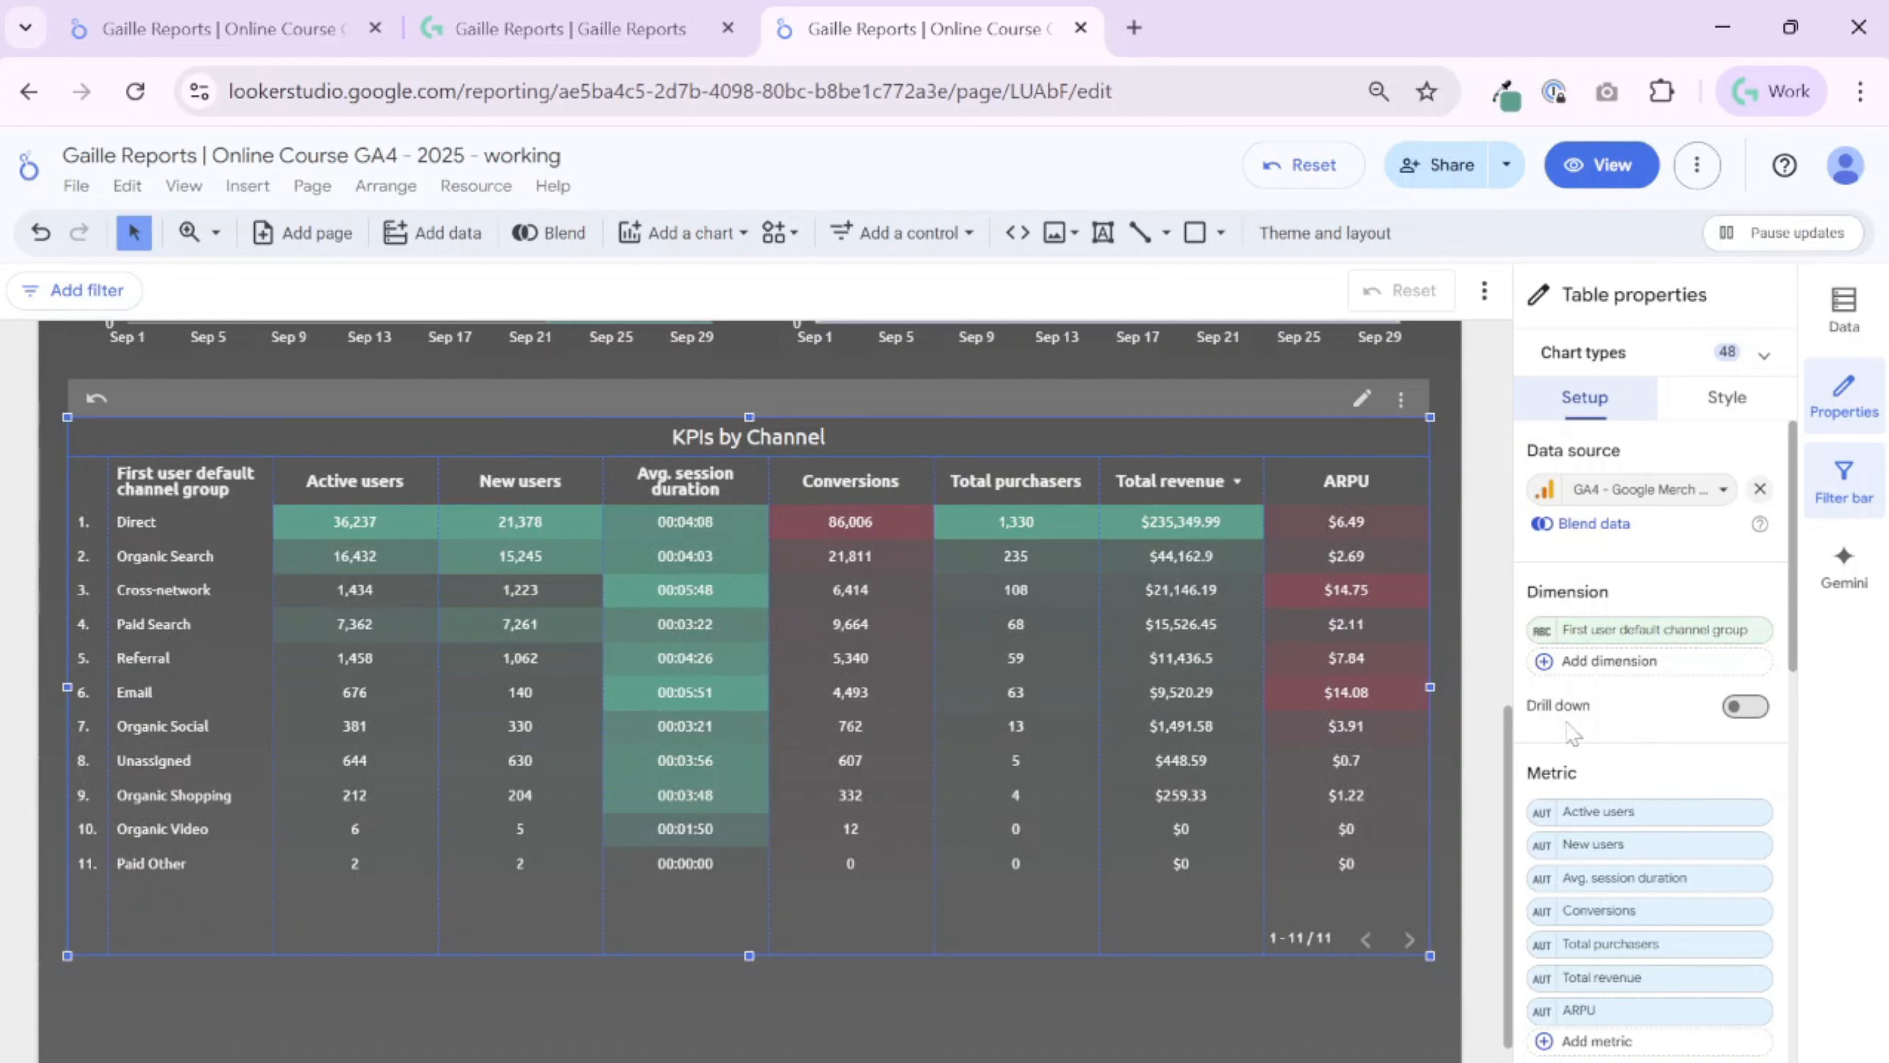
scroll(1683, 675, down, 2)
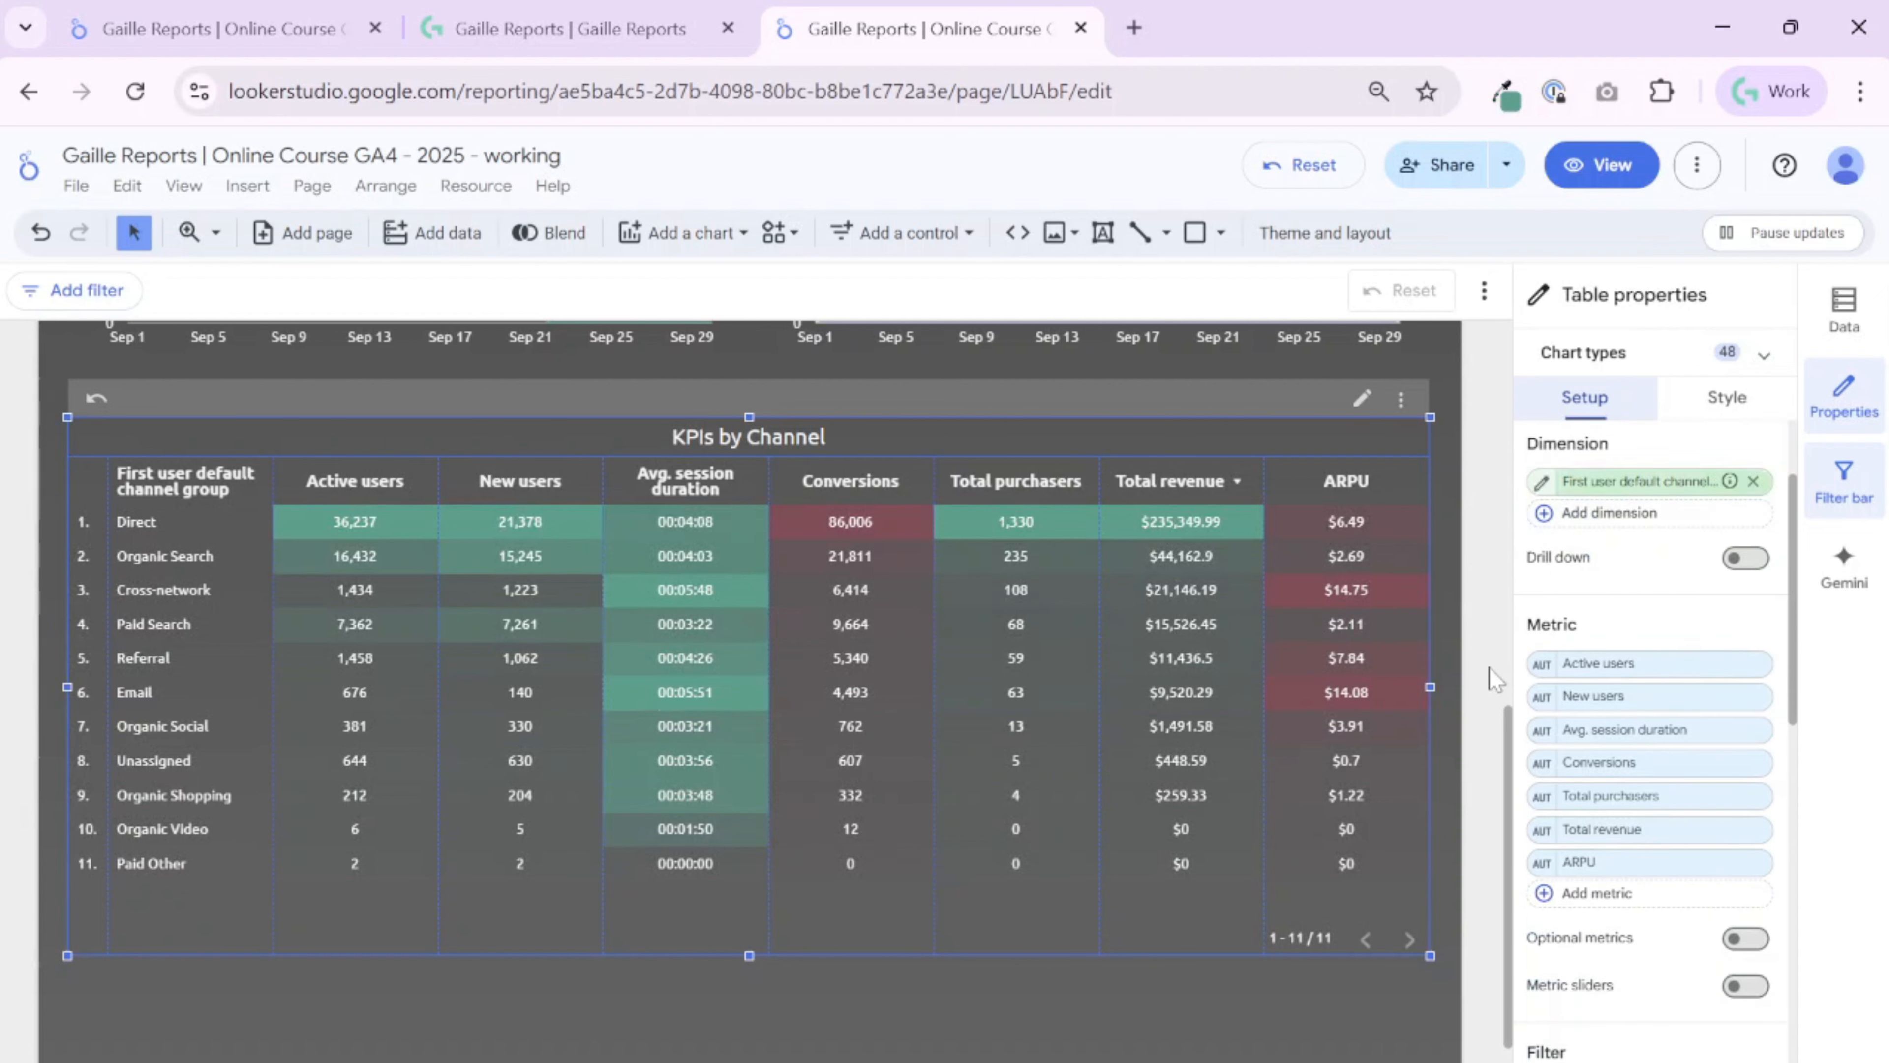
scroll(1495, 678, up, 2)
scroll(1603, 604, up, 2)
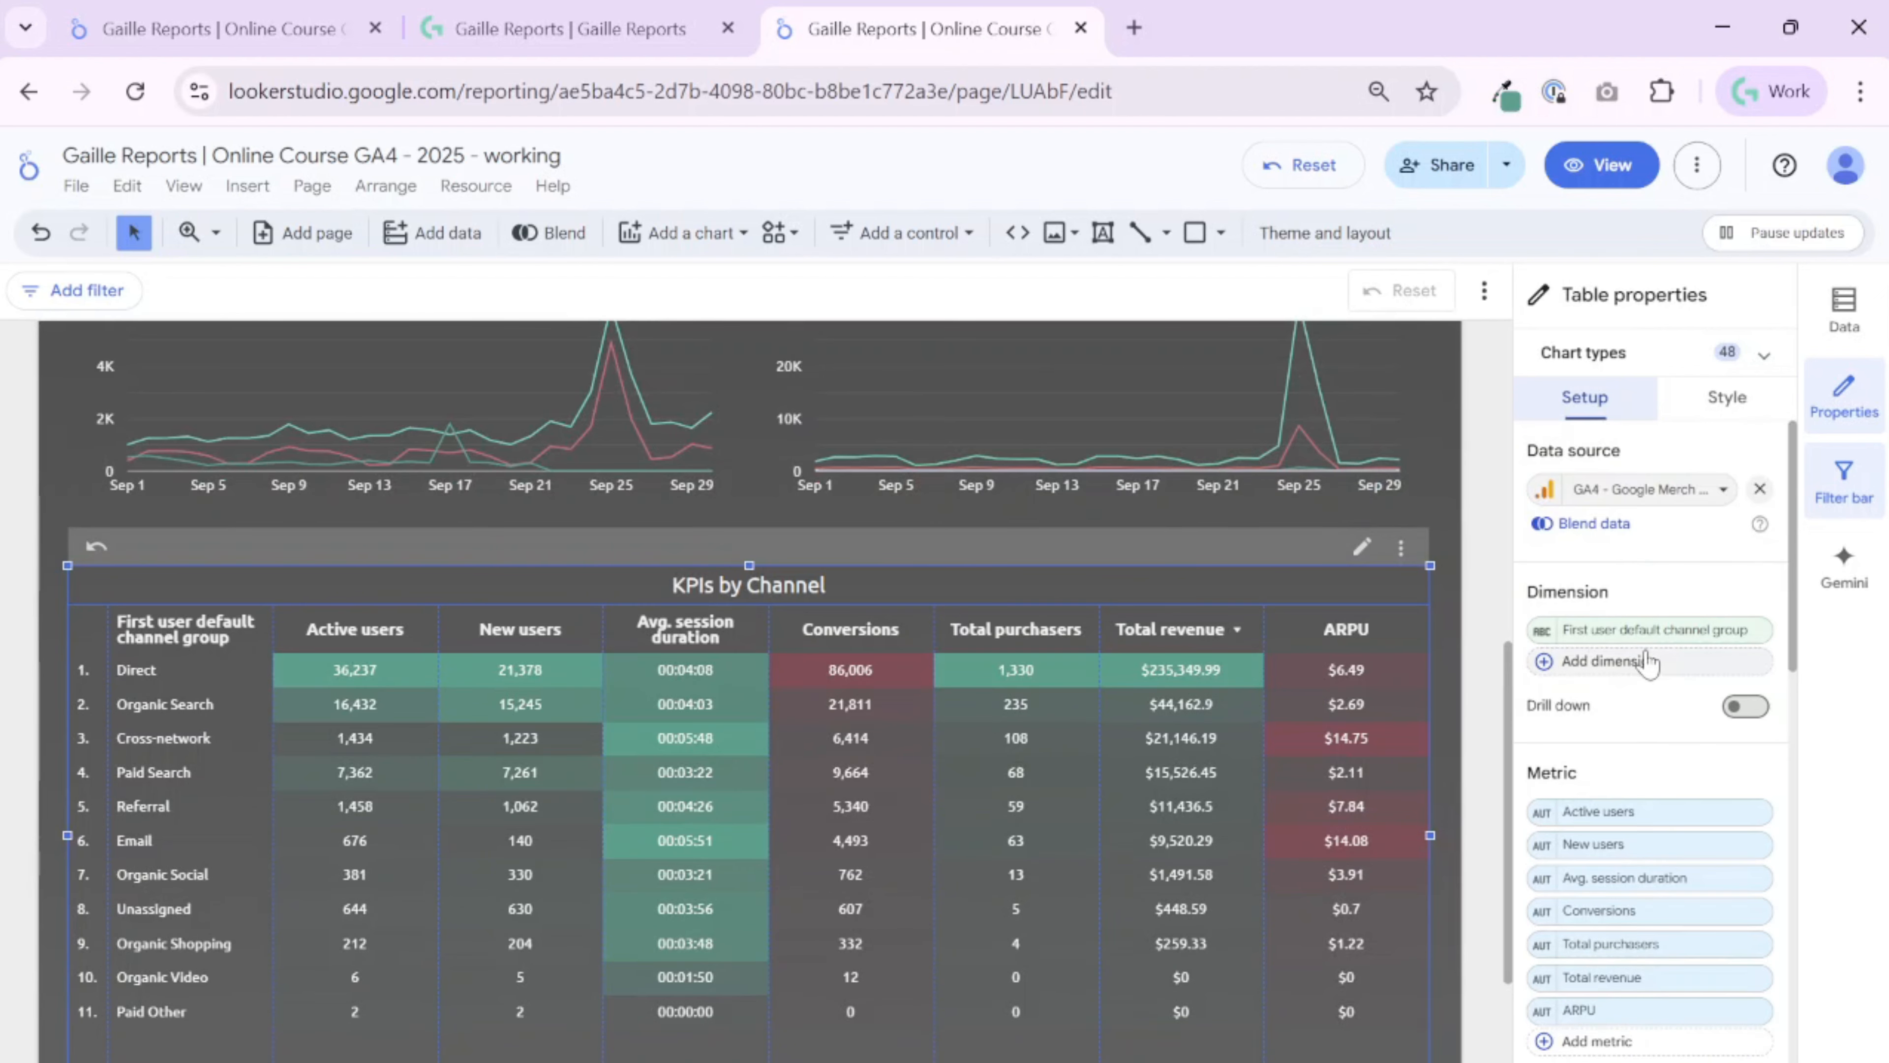
click(1606, 661)
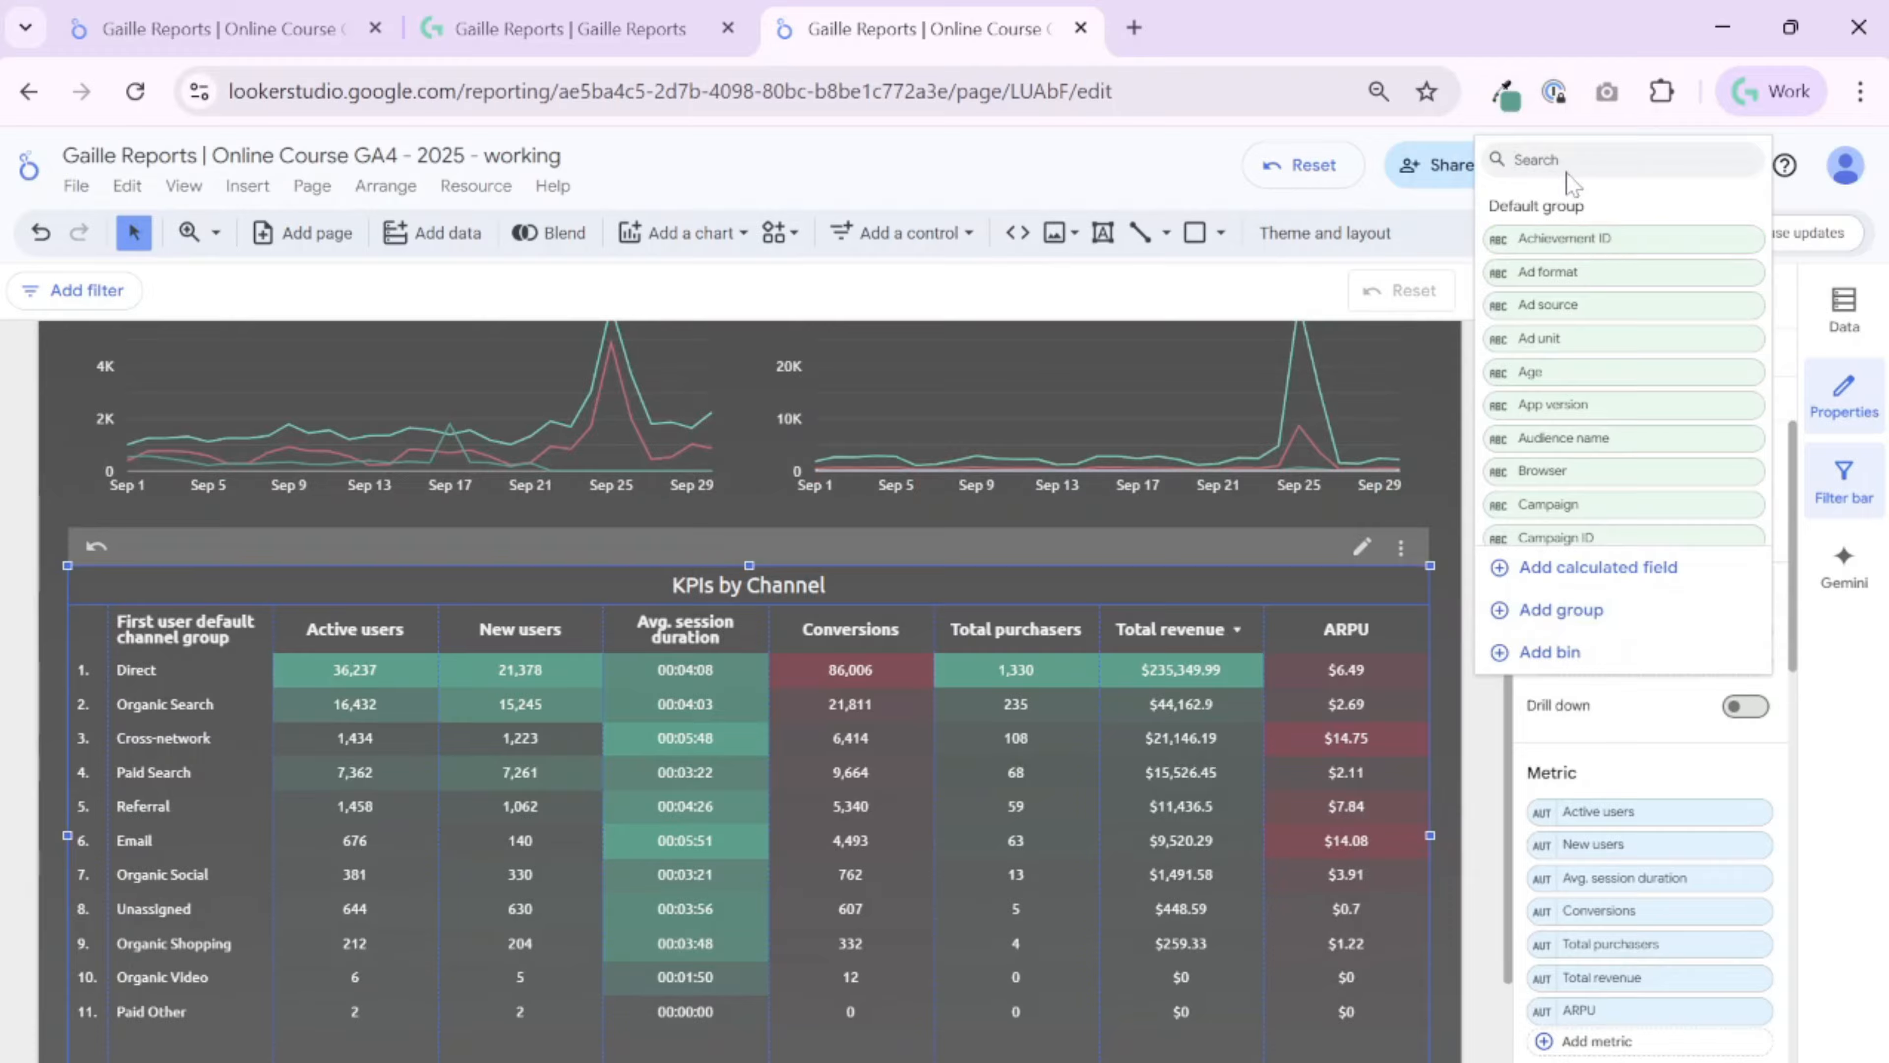
text(source)
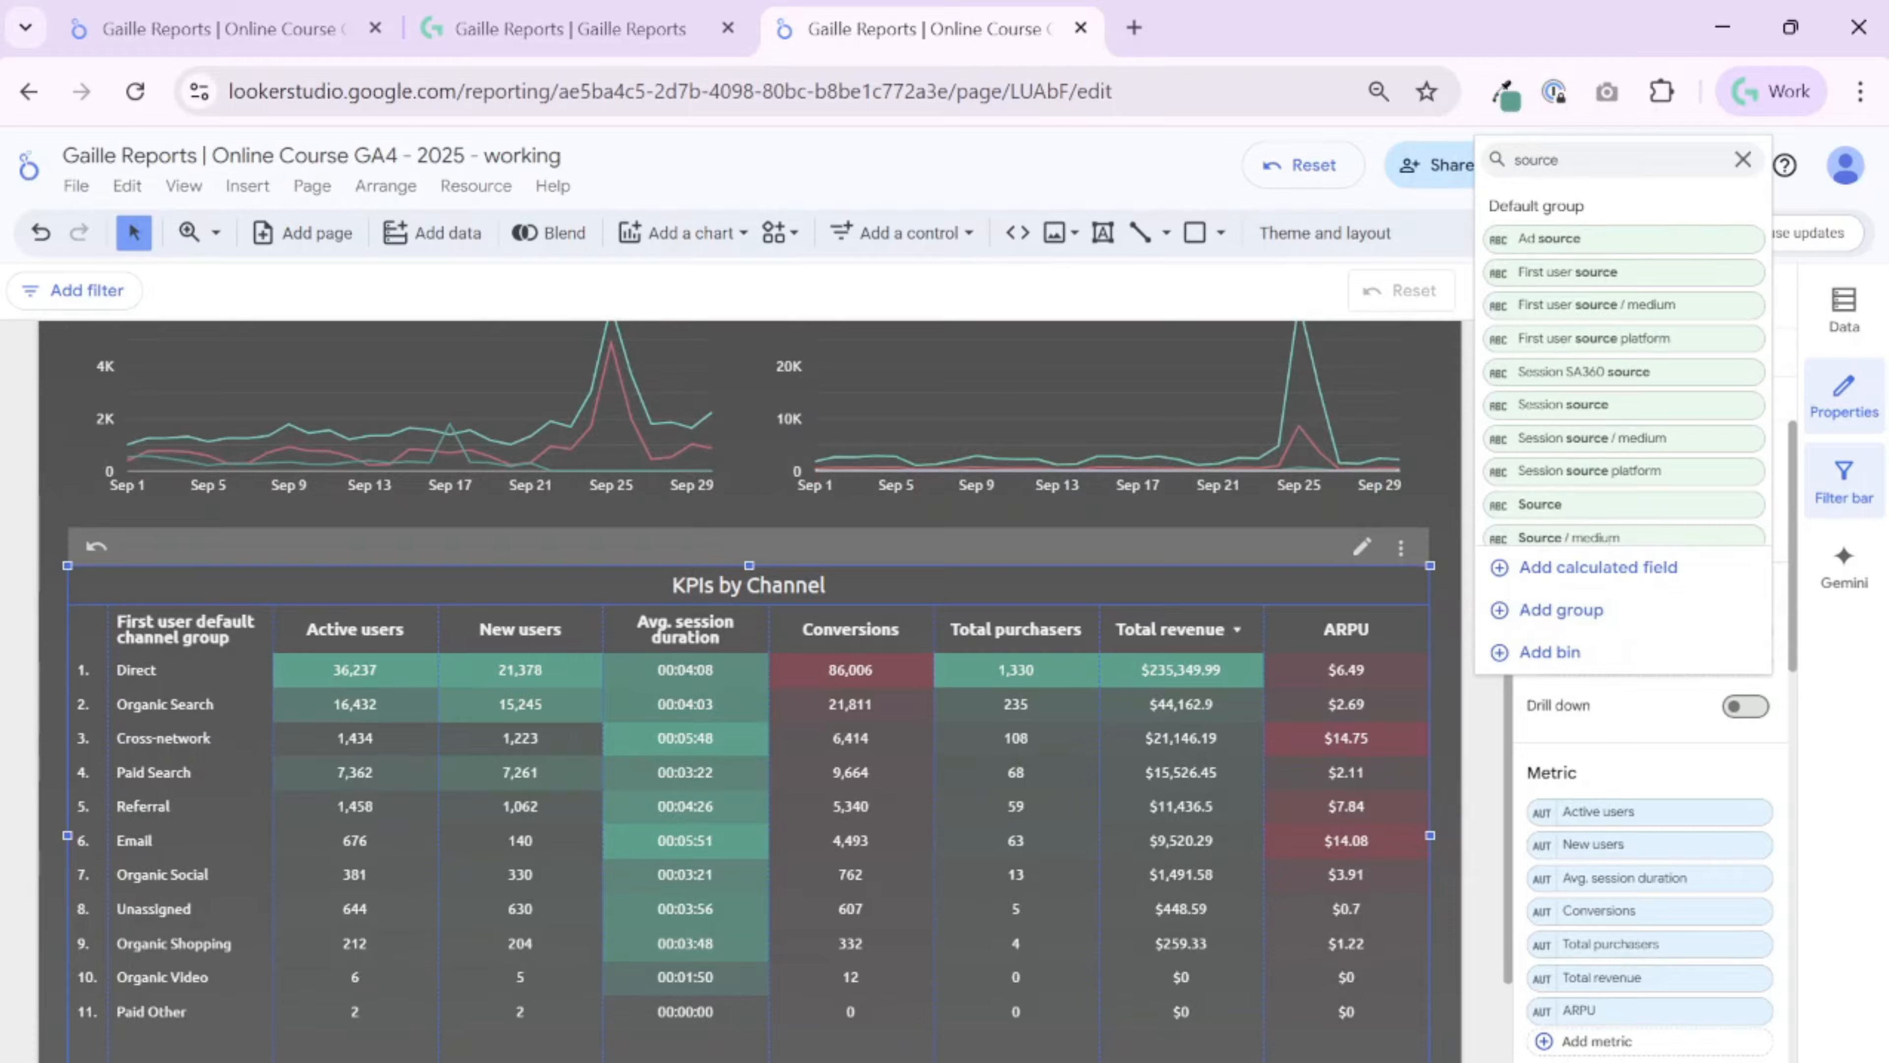
click(1570, 273)
Add First user medium as a third dimension to the table and look through the resulting rows
click(1603, 705)
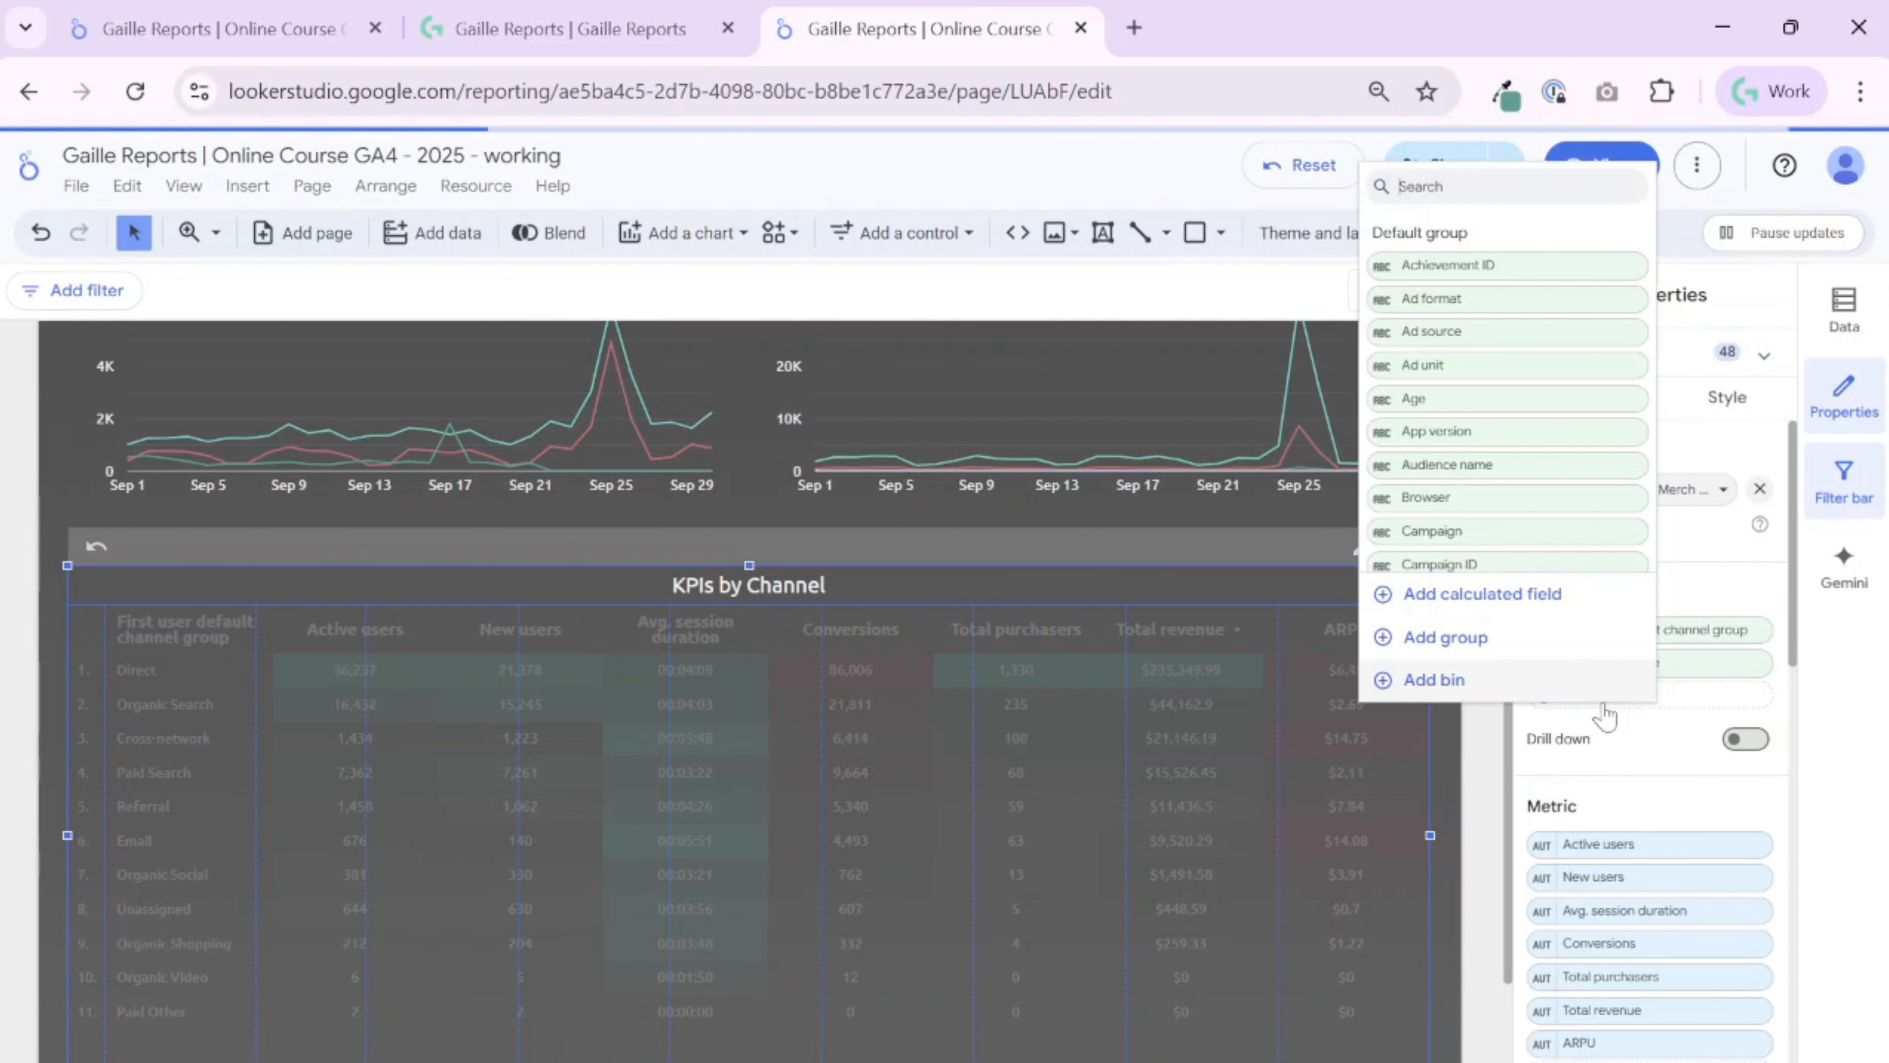
text(firs)
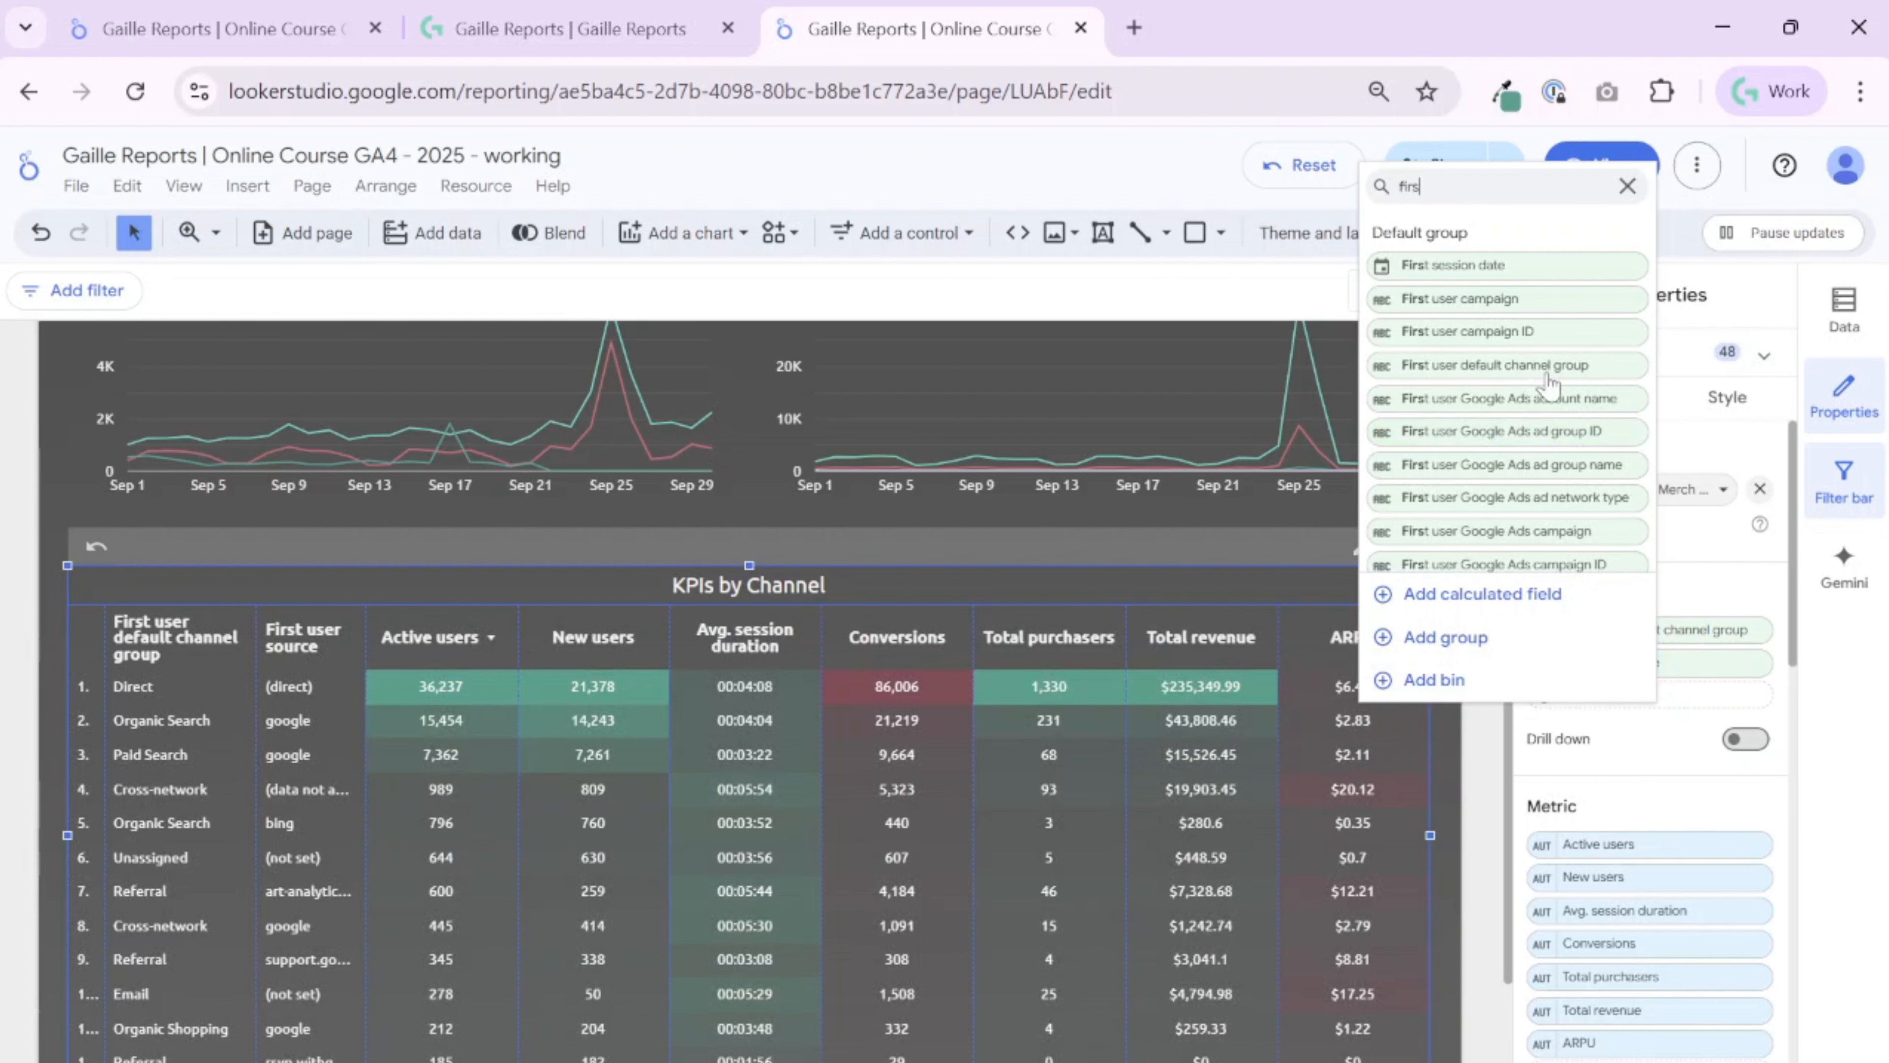
text(t user)
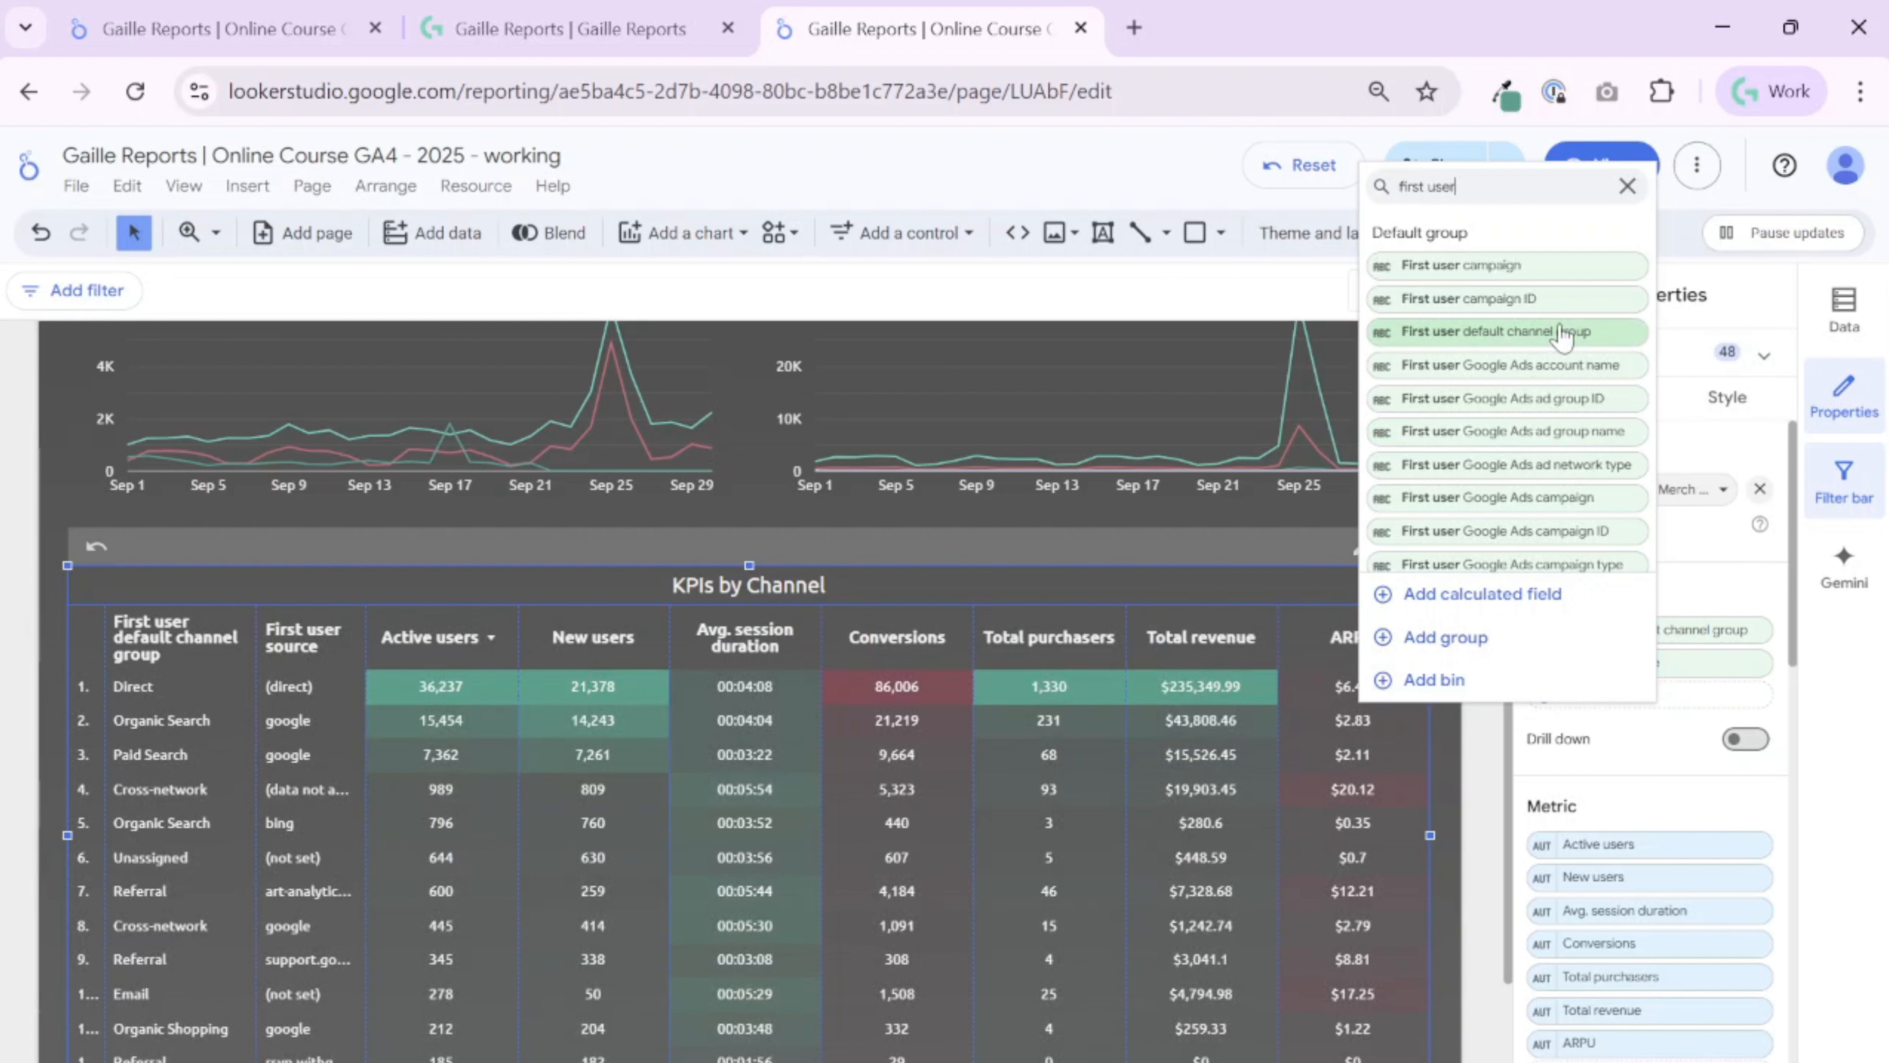
text( m)
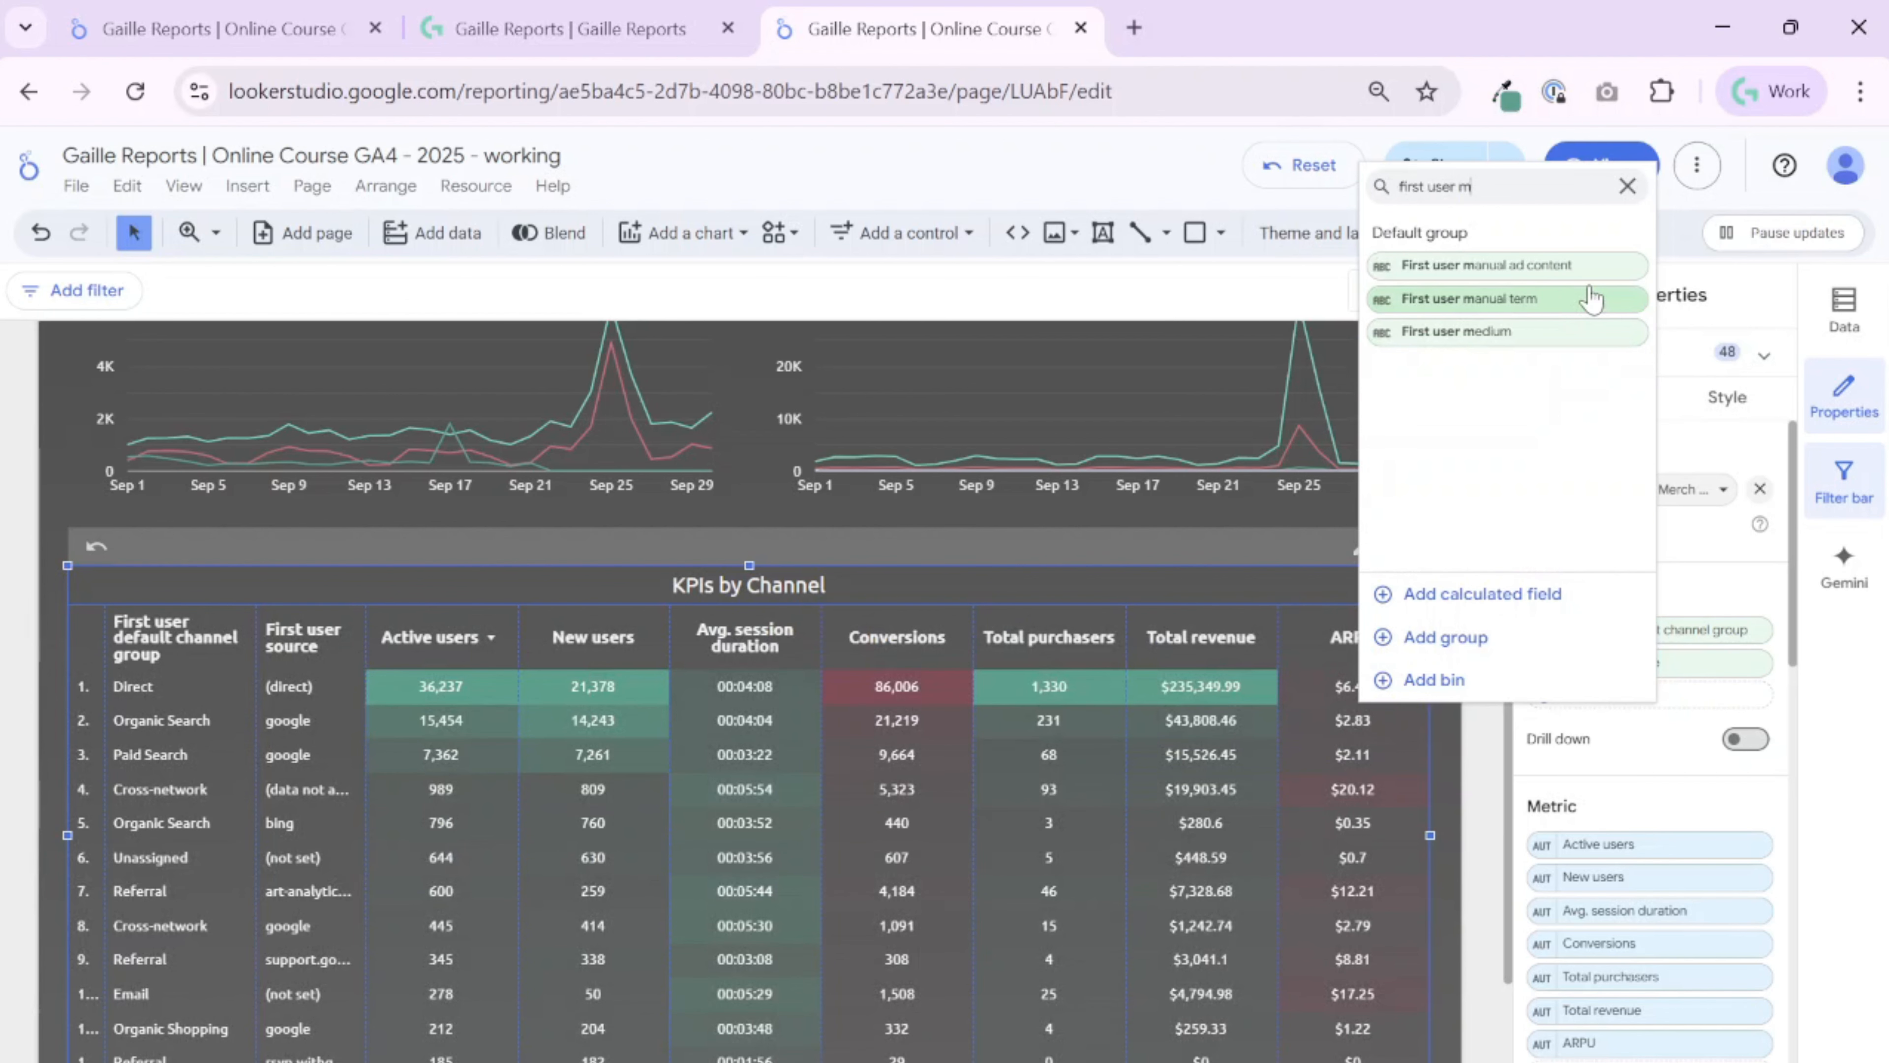
click(1570, 337)
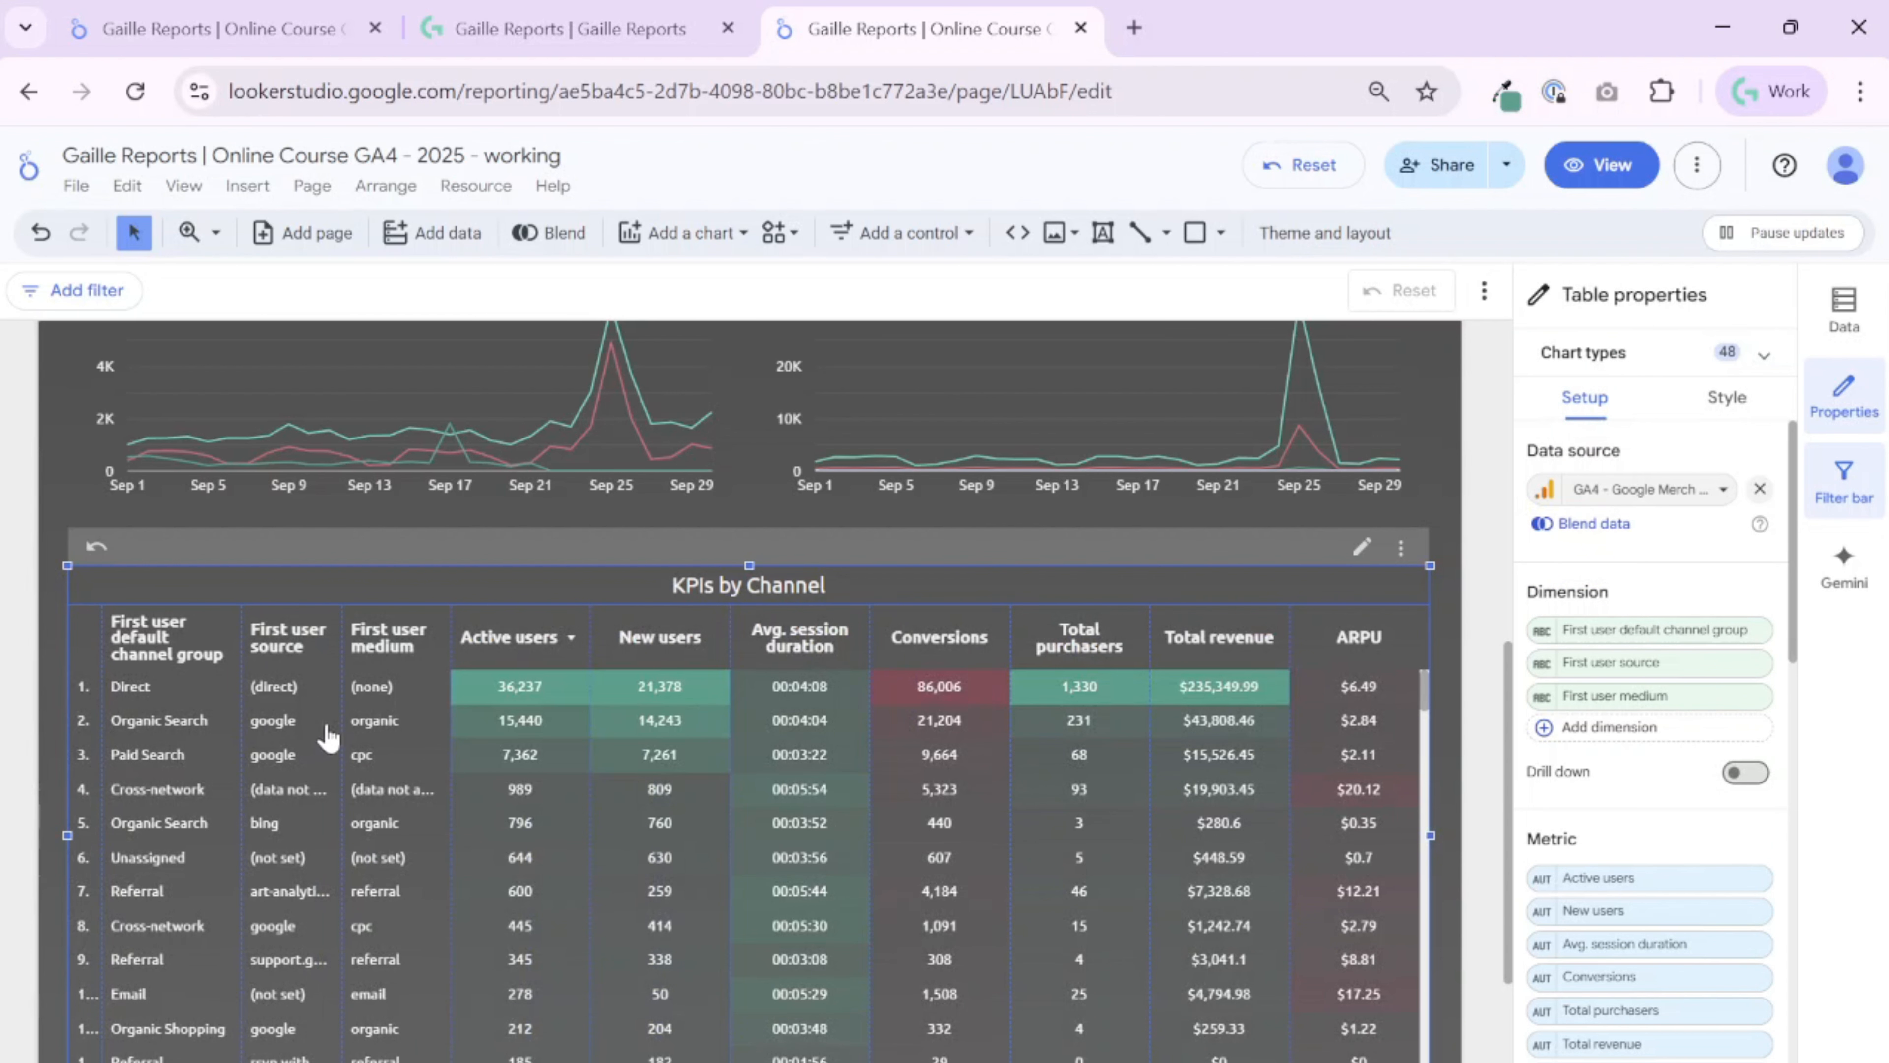
scroll(414, 759, down, 2)
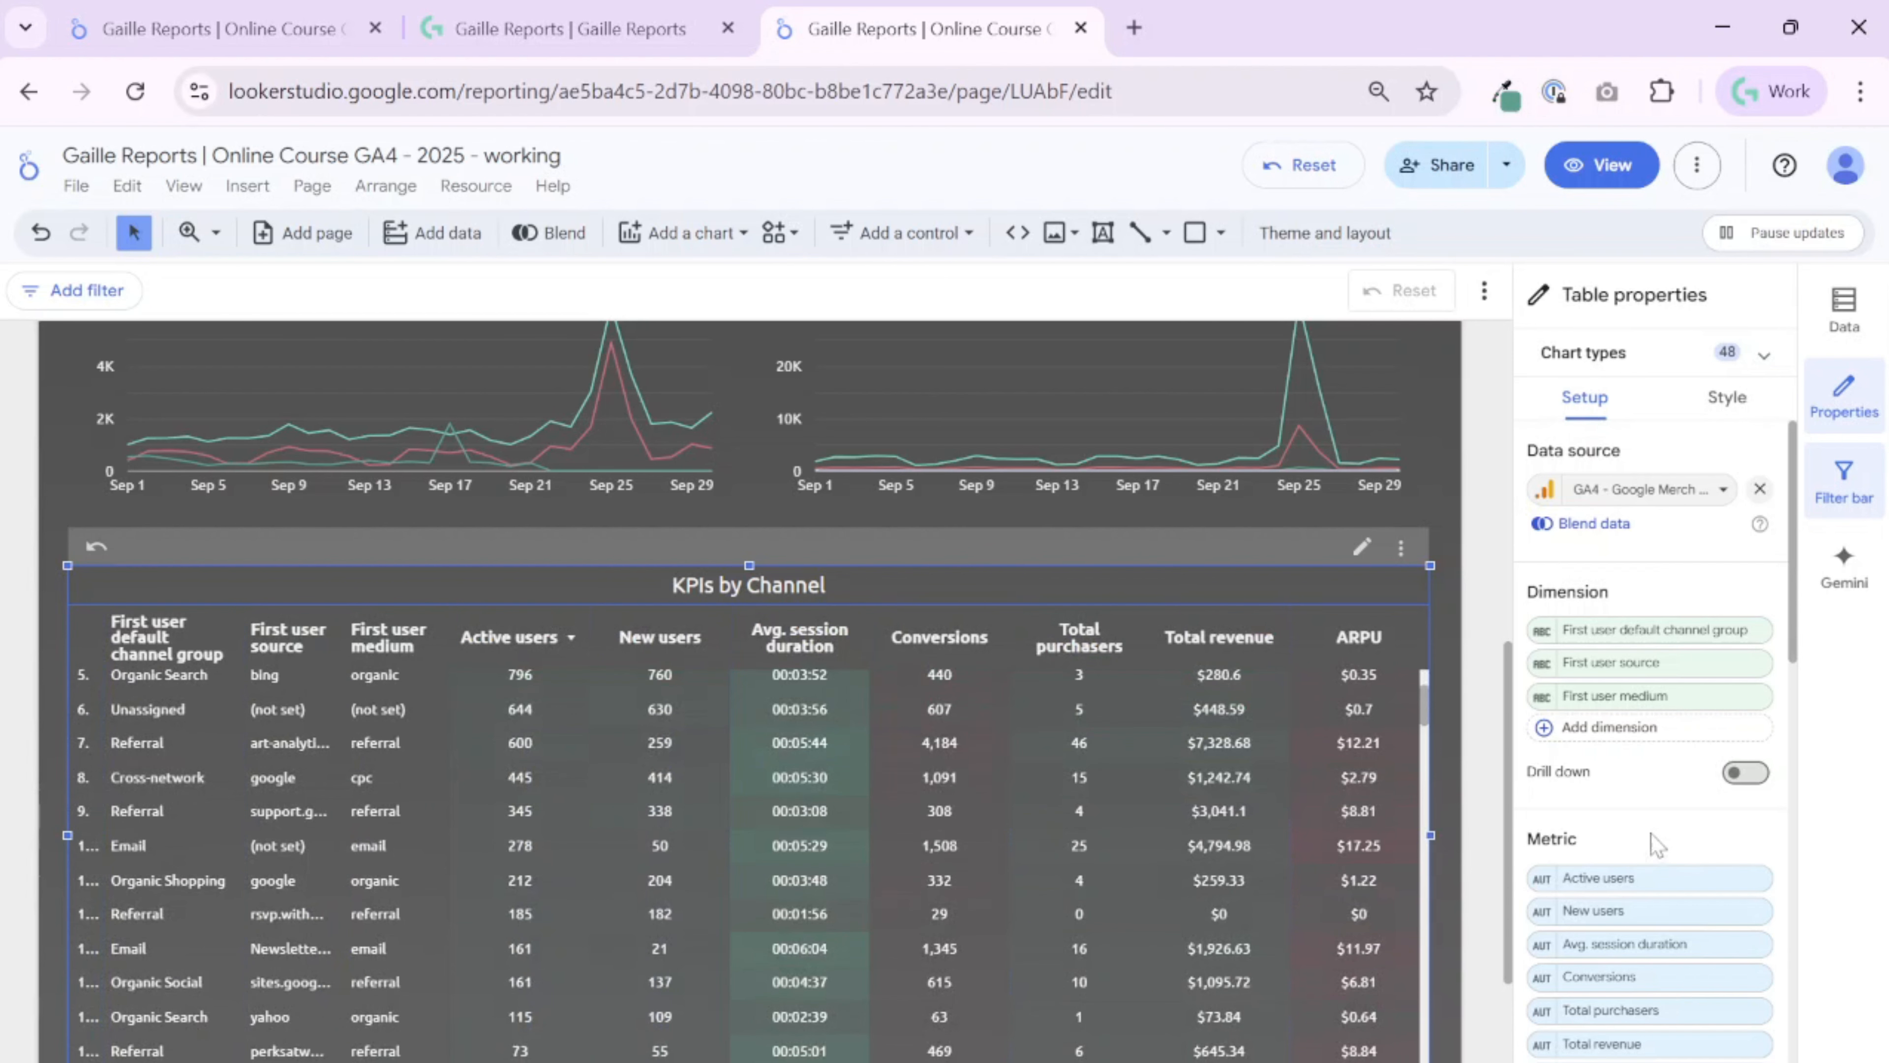
Enable drill down on the KPIs by Channel table and test drilling down and back up in view mode
click(1740, 782)
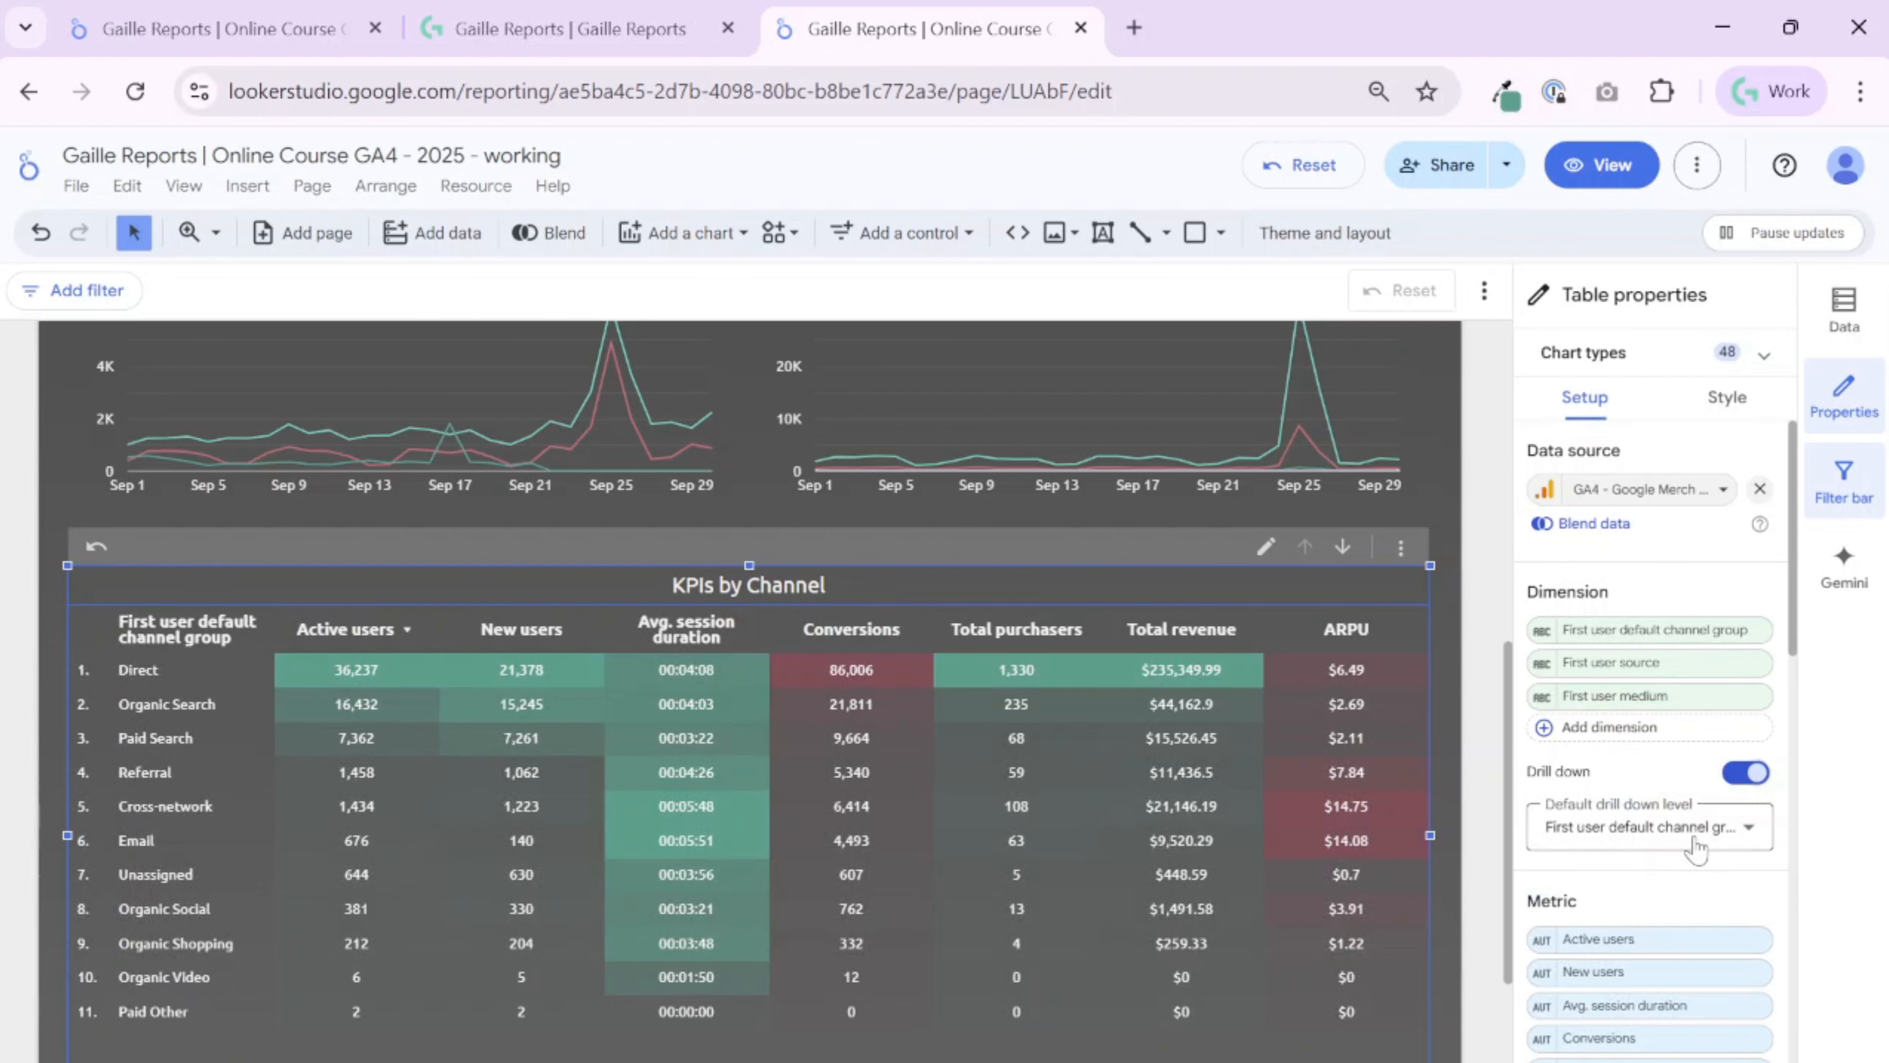
click(1606, 169)
click(1449, 435)
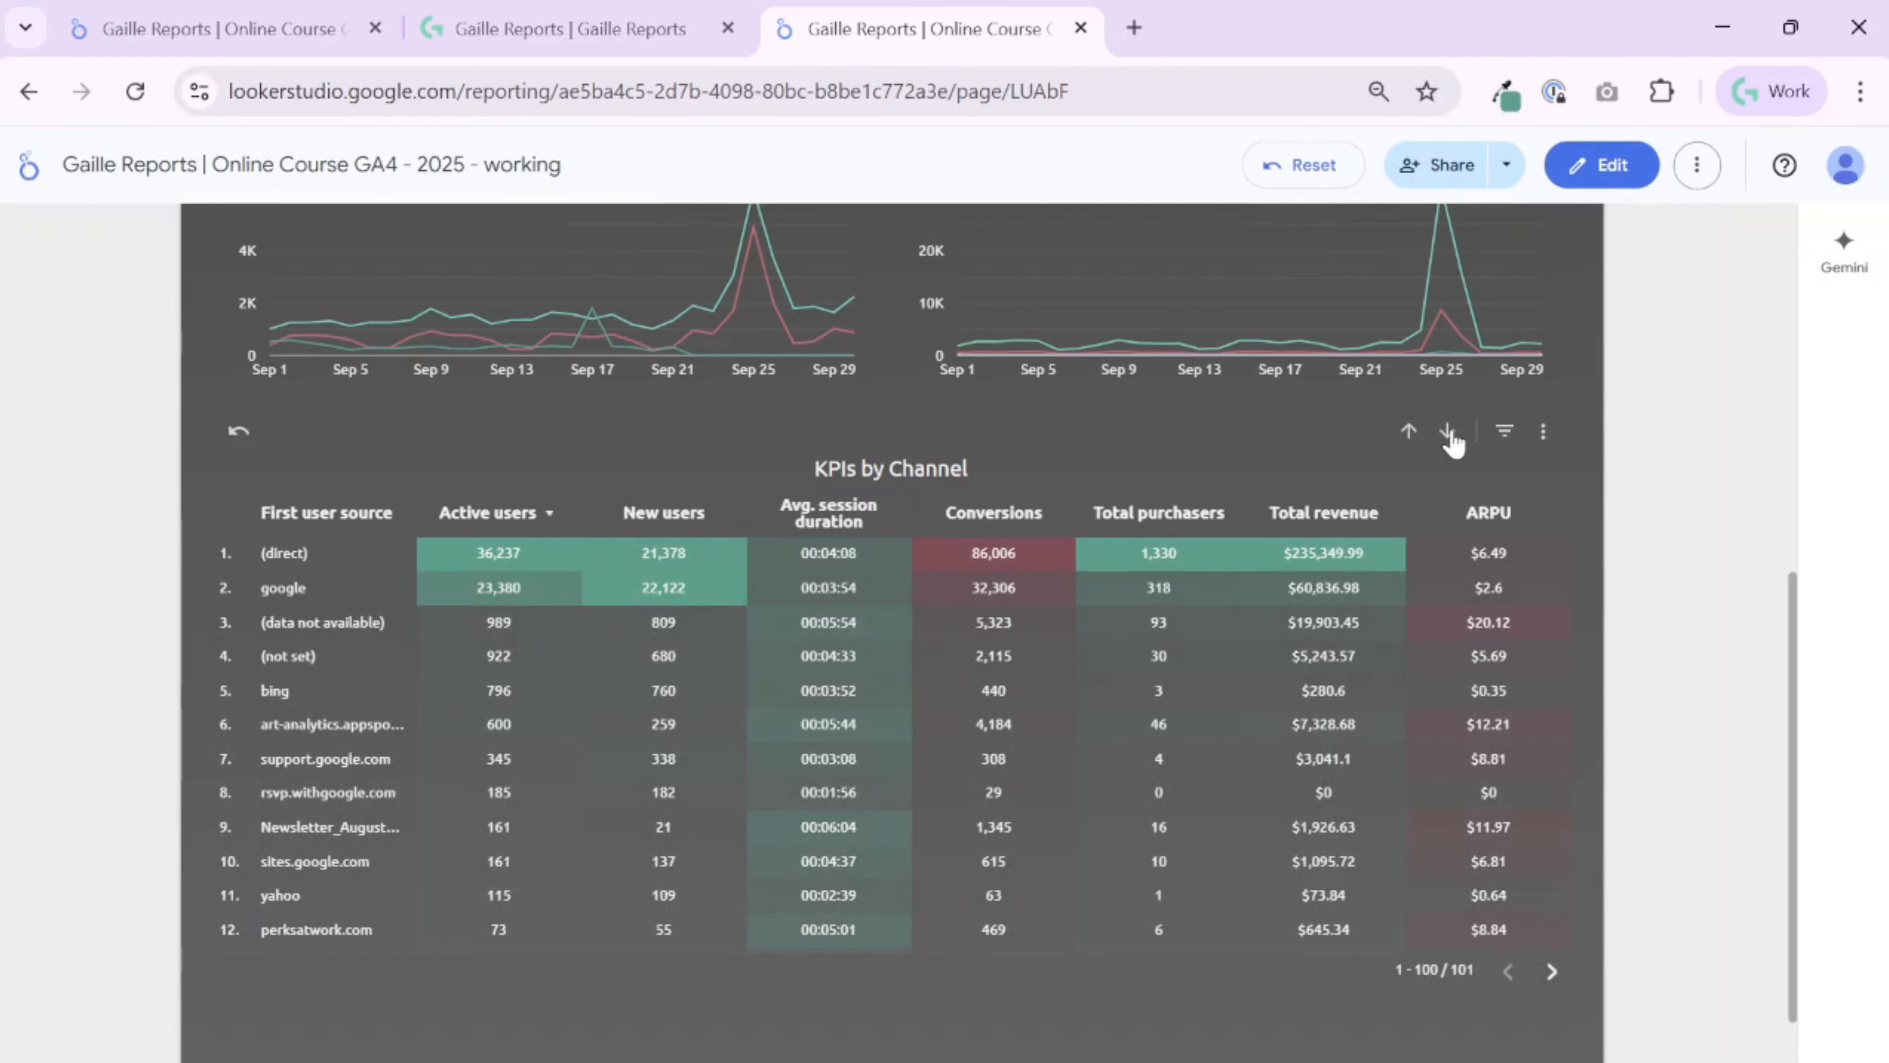
click(1449, 435)
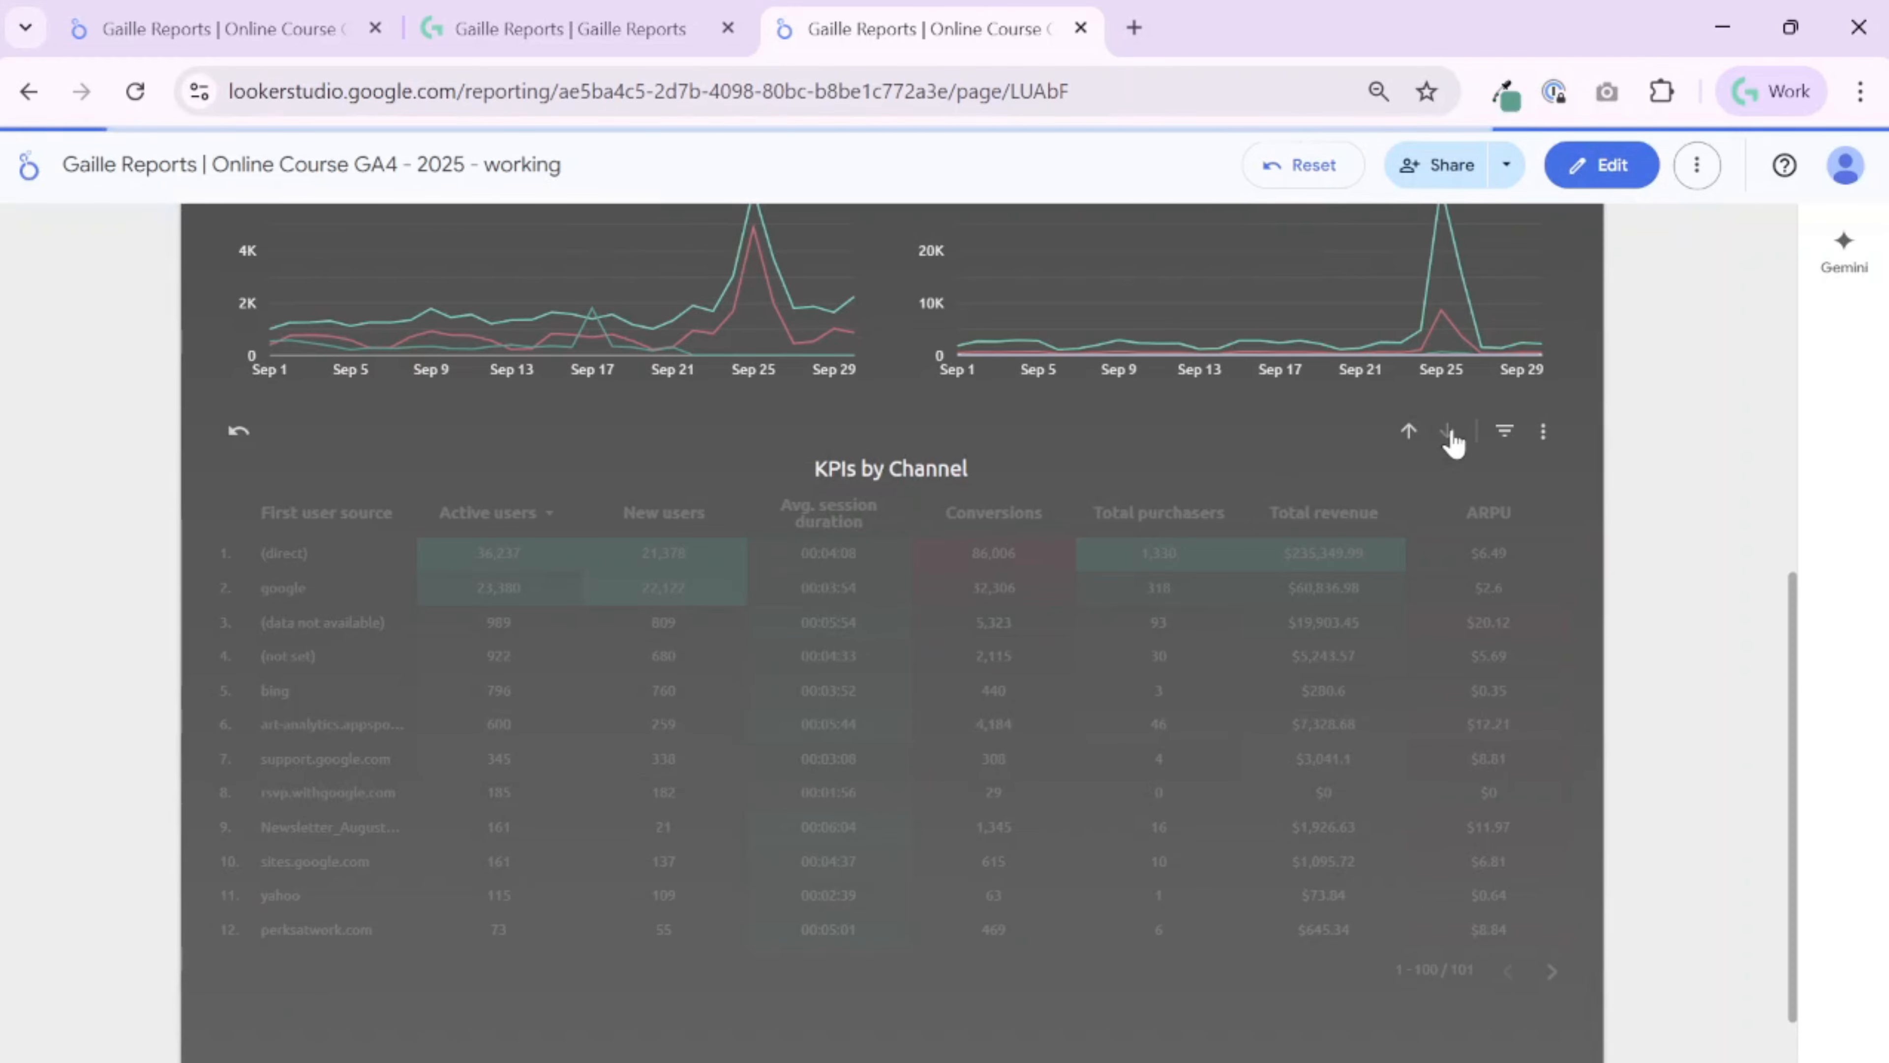
click(1415, 437)
click(1416, 439)
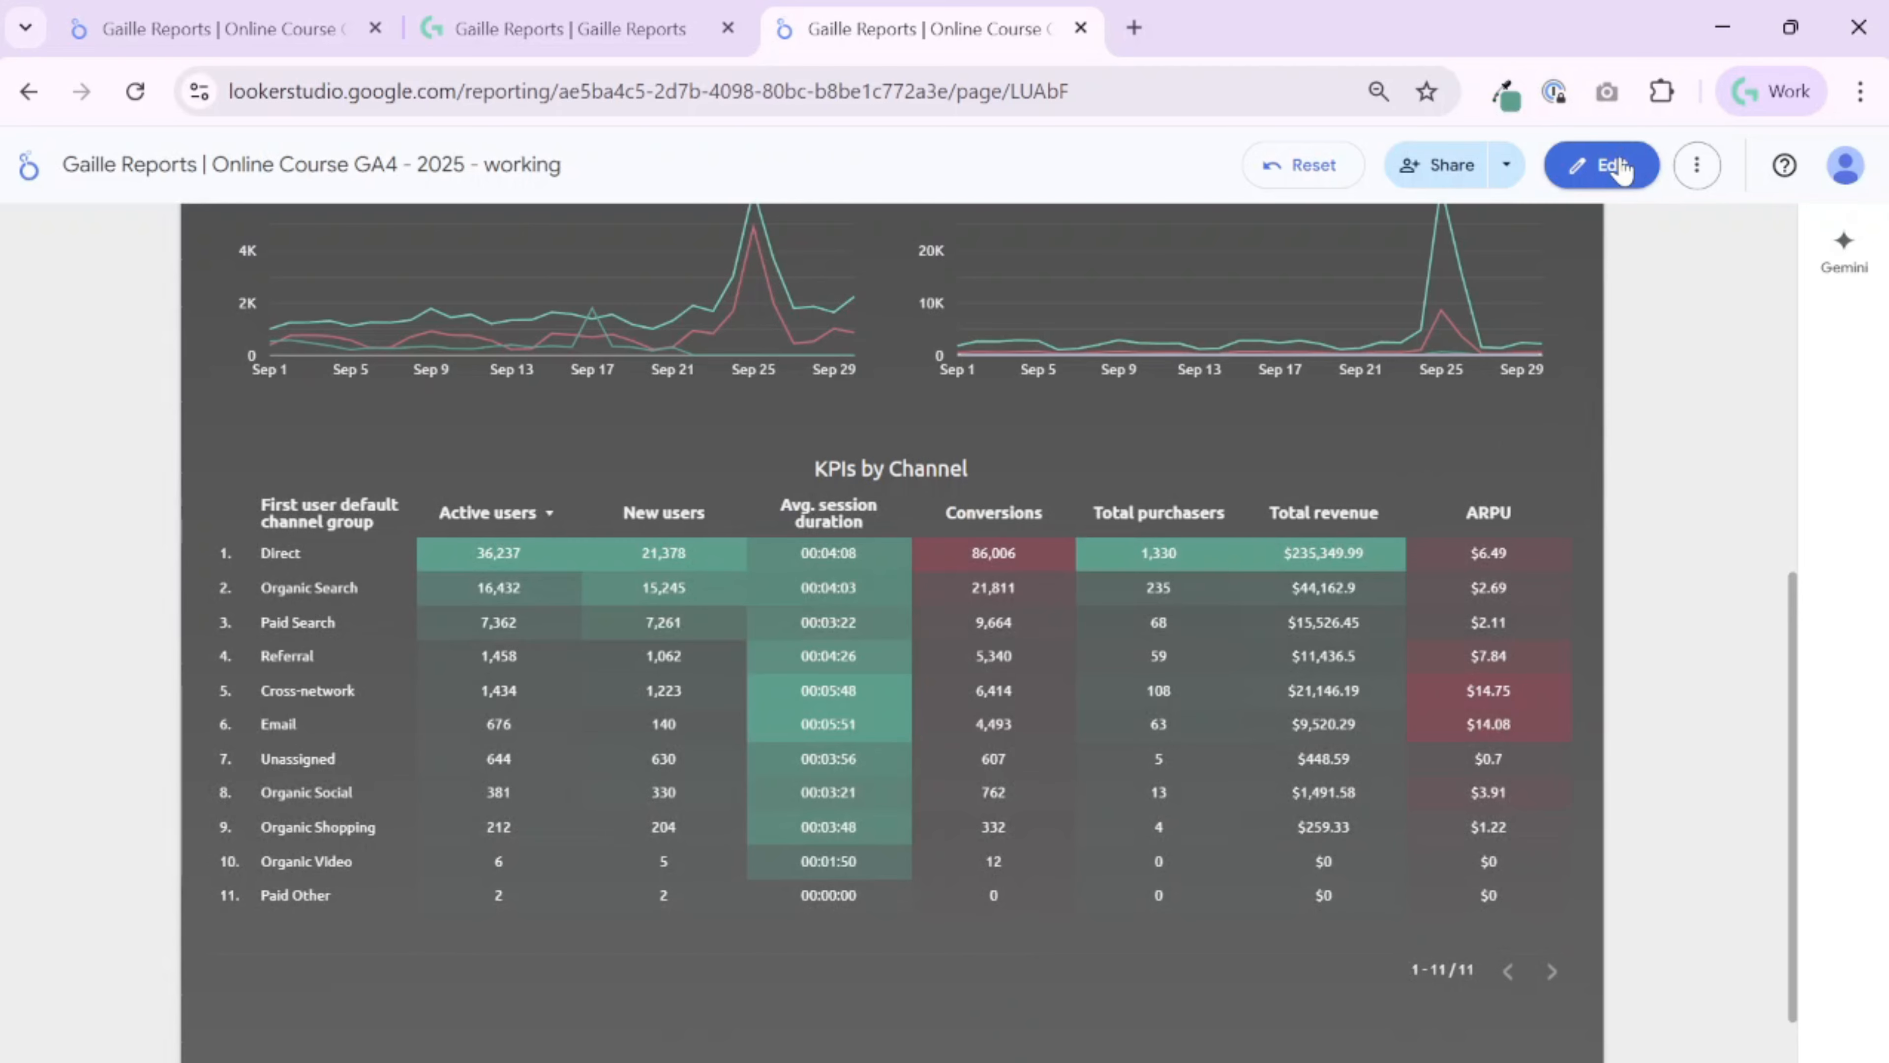
right_click(1514, 437)
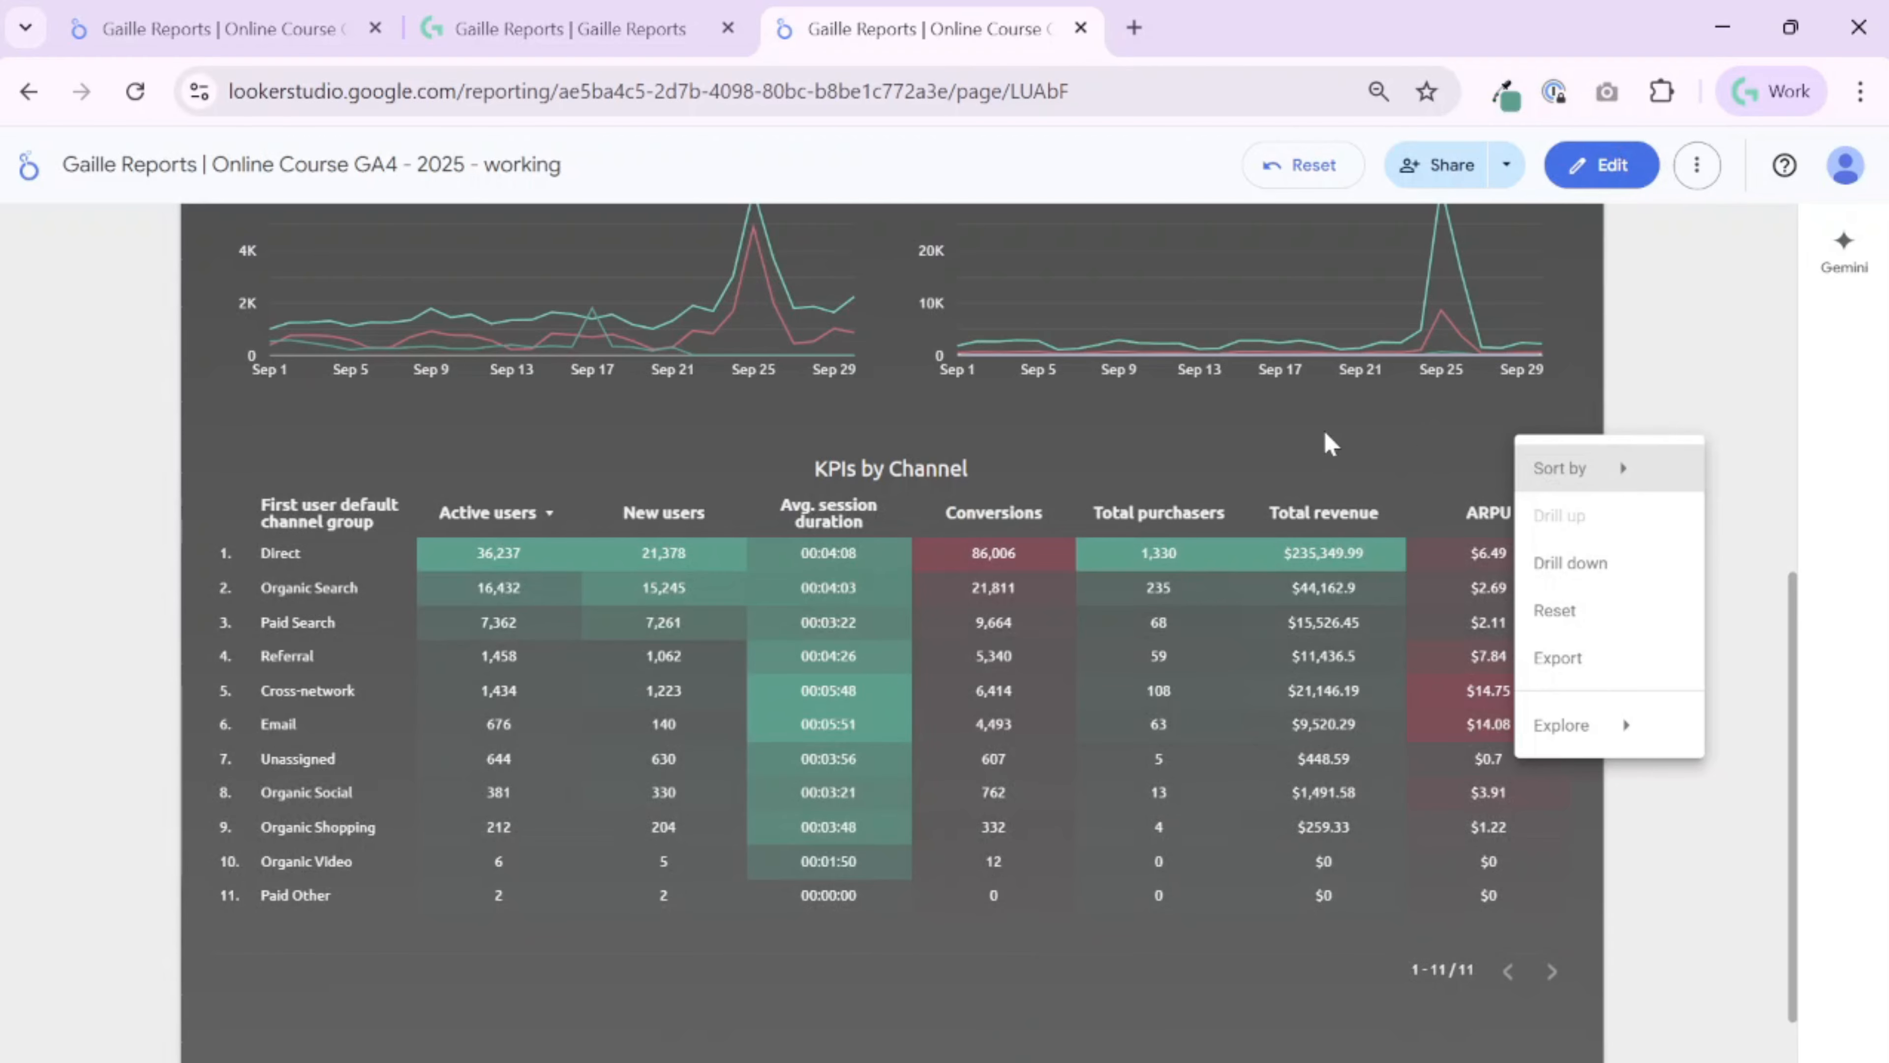
click(1648, 171)
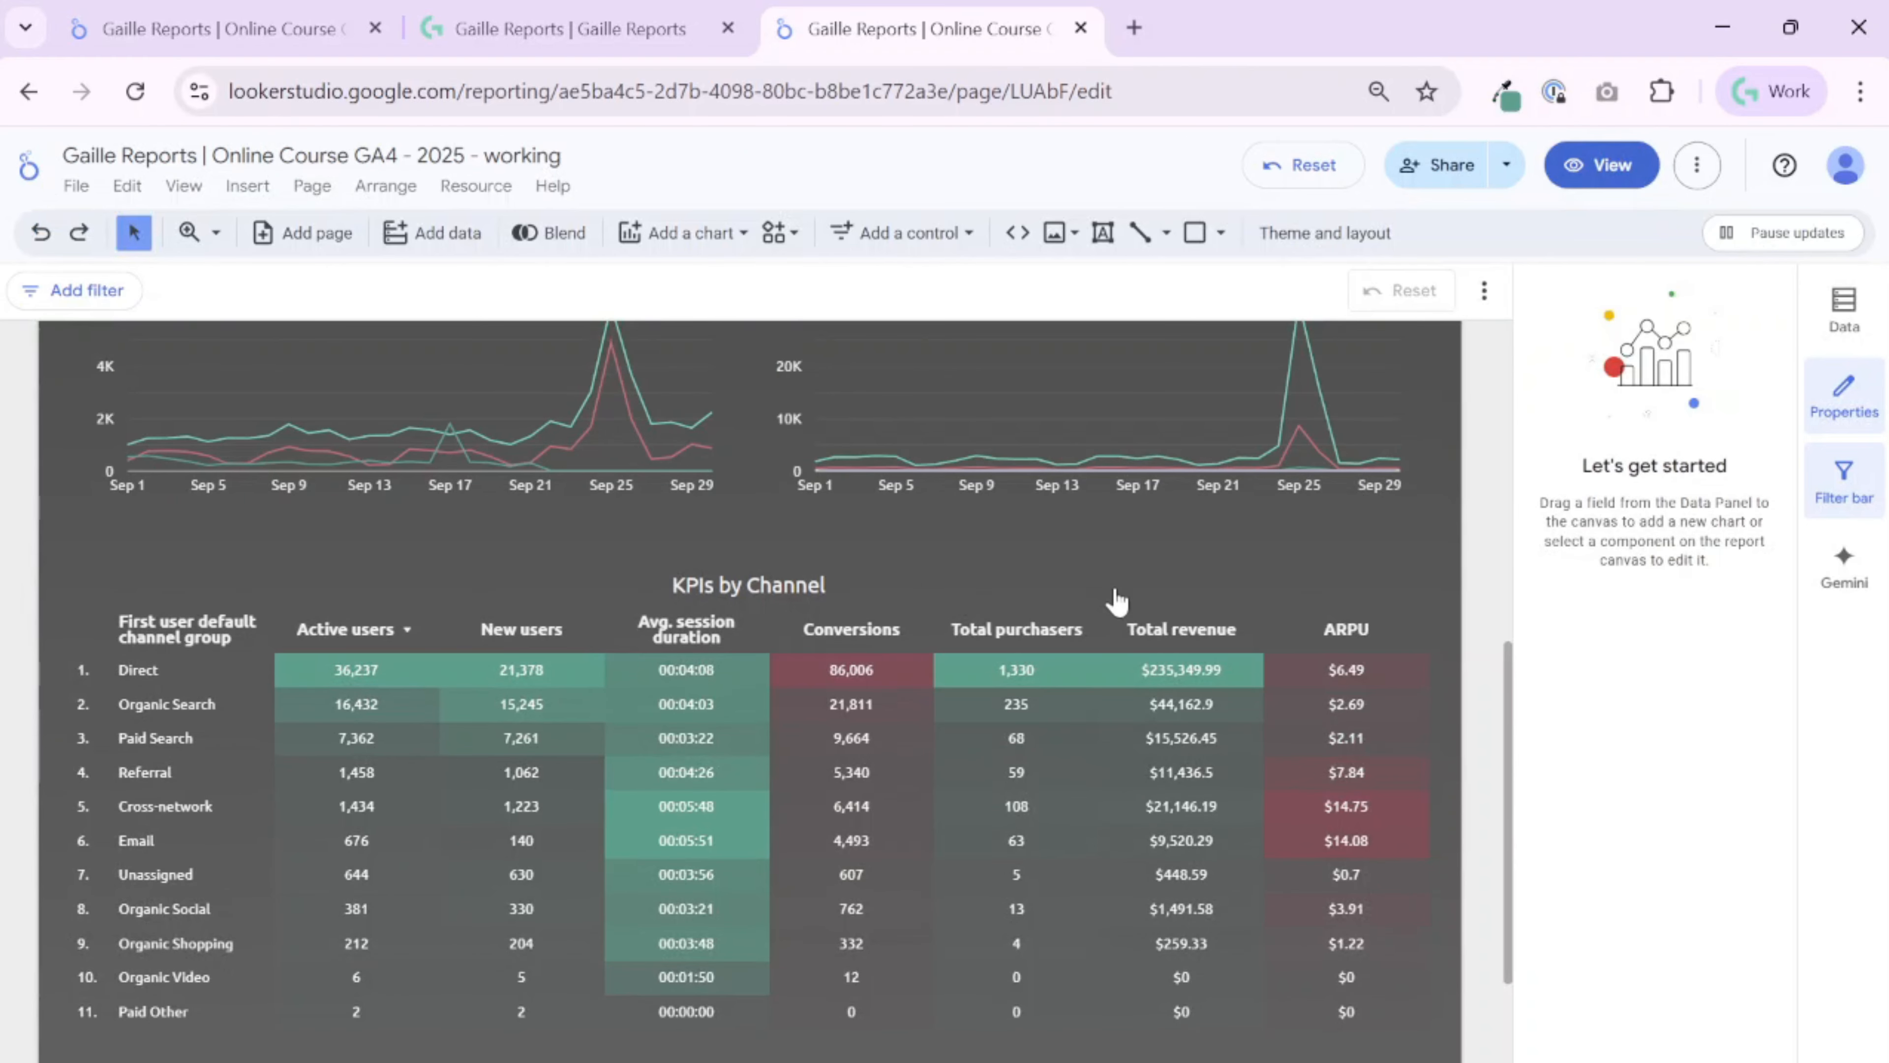
Enable metric sliders on the KPIs by Channel table and check the table in view mode
click(1117, 589)
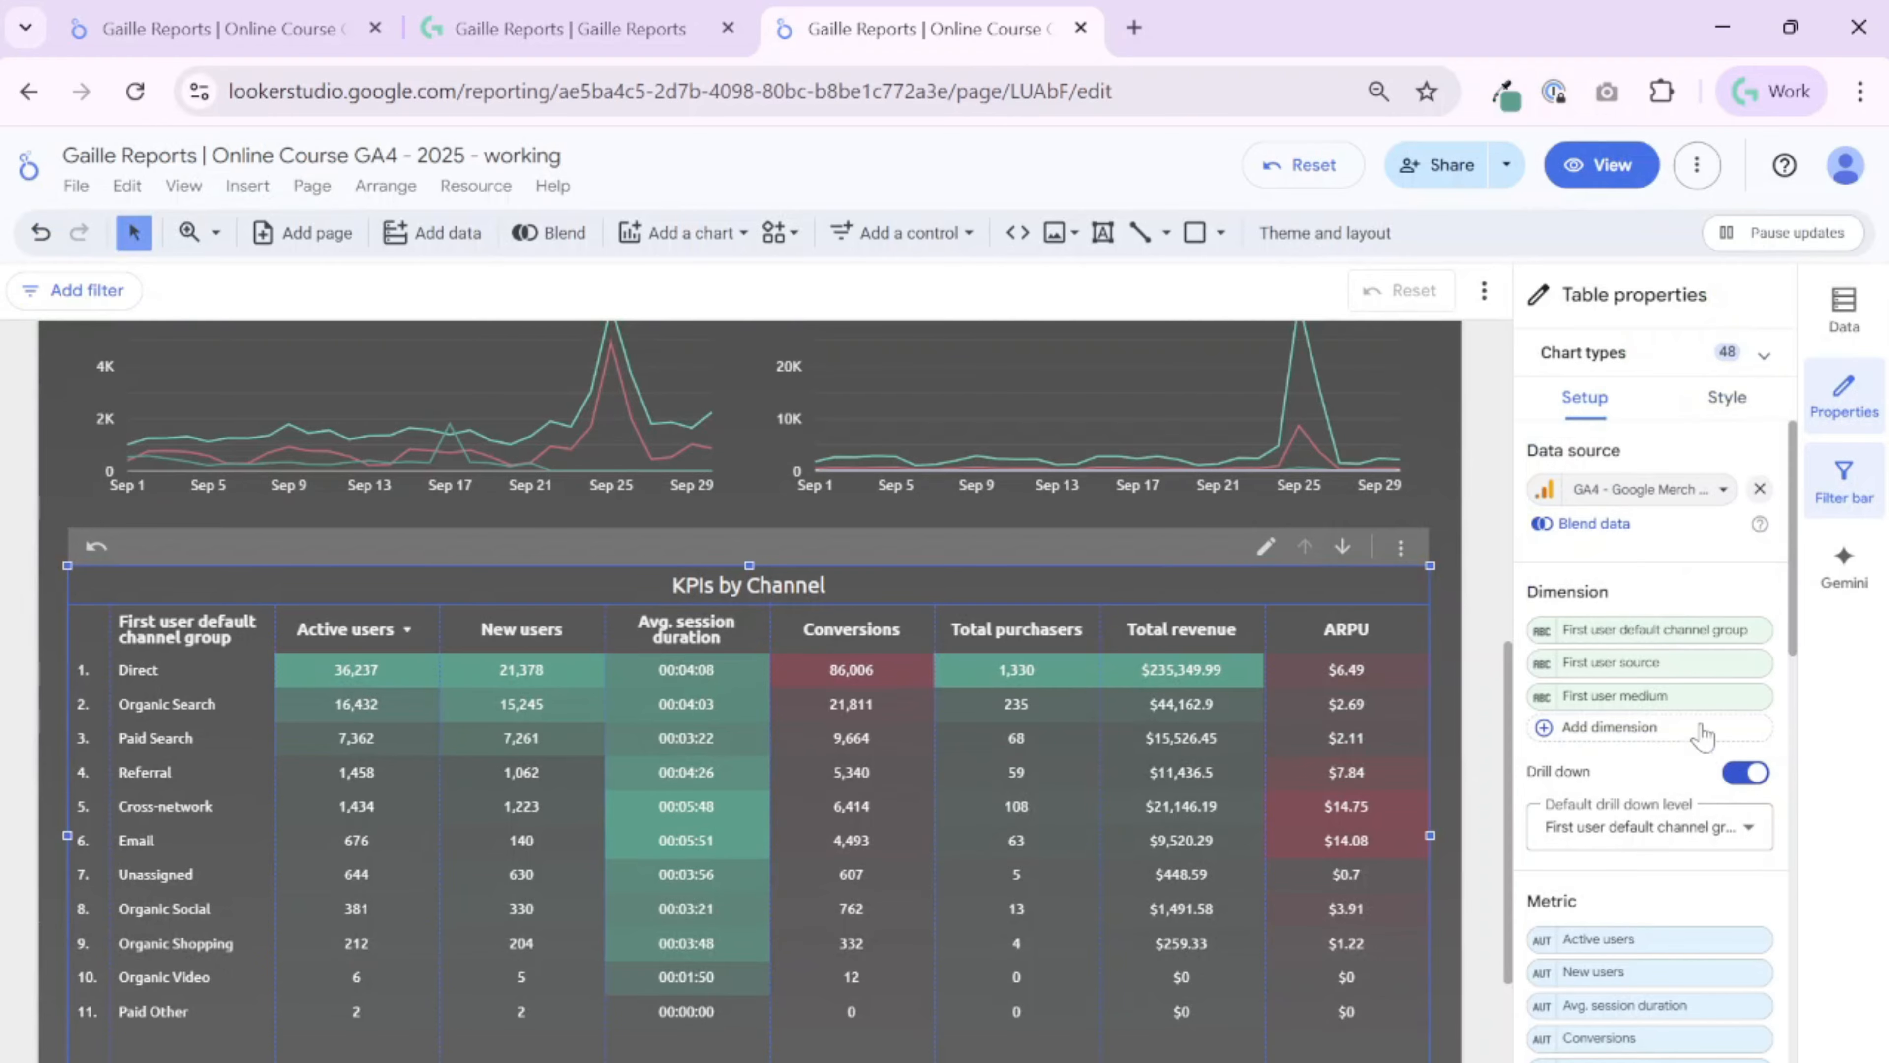
scroll(1703, 748, down, 5)
click(1743, 815)
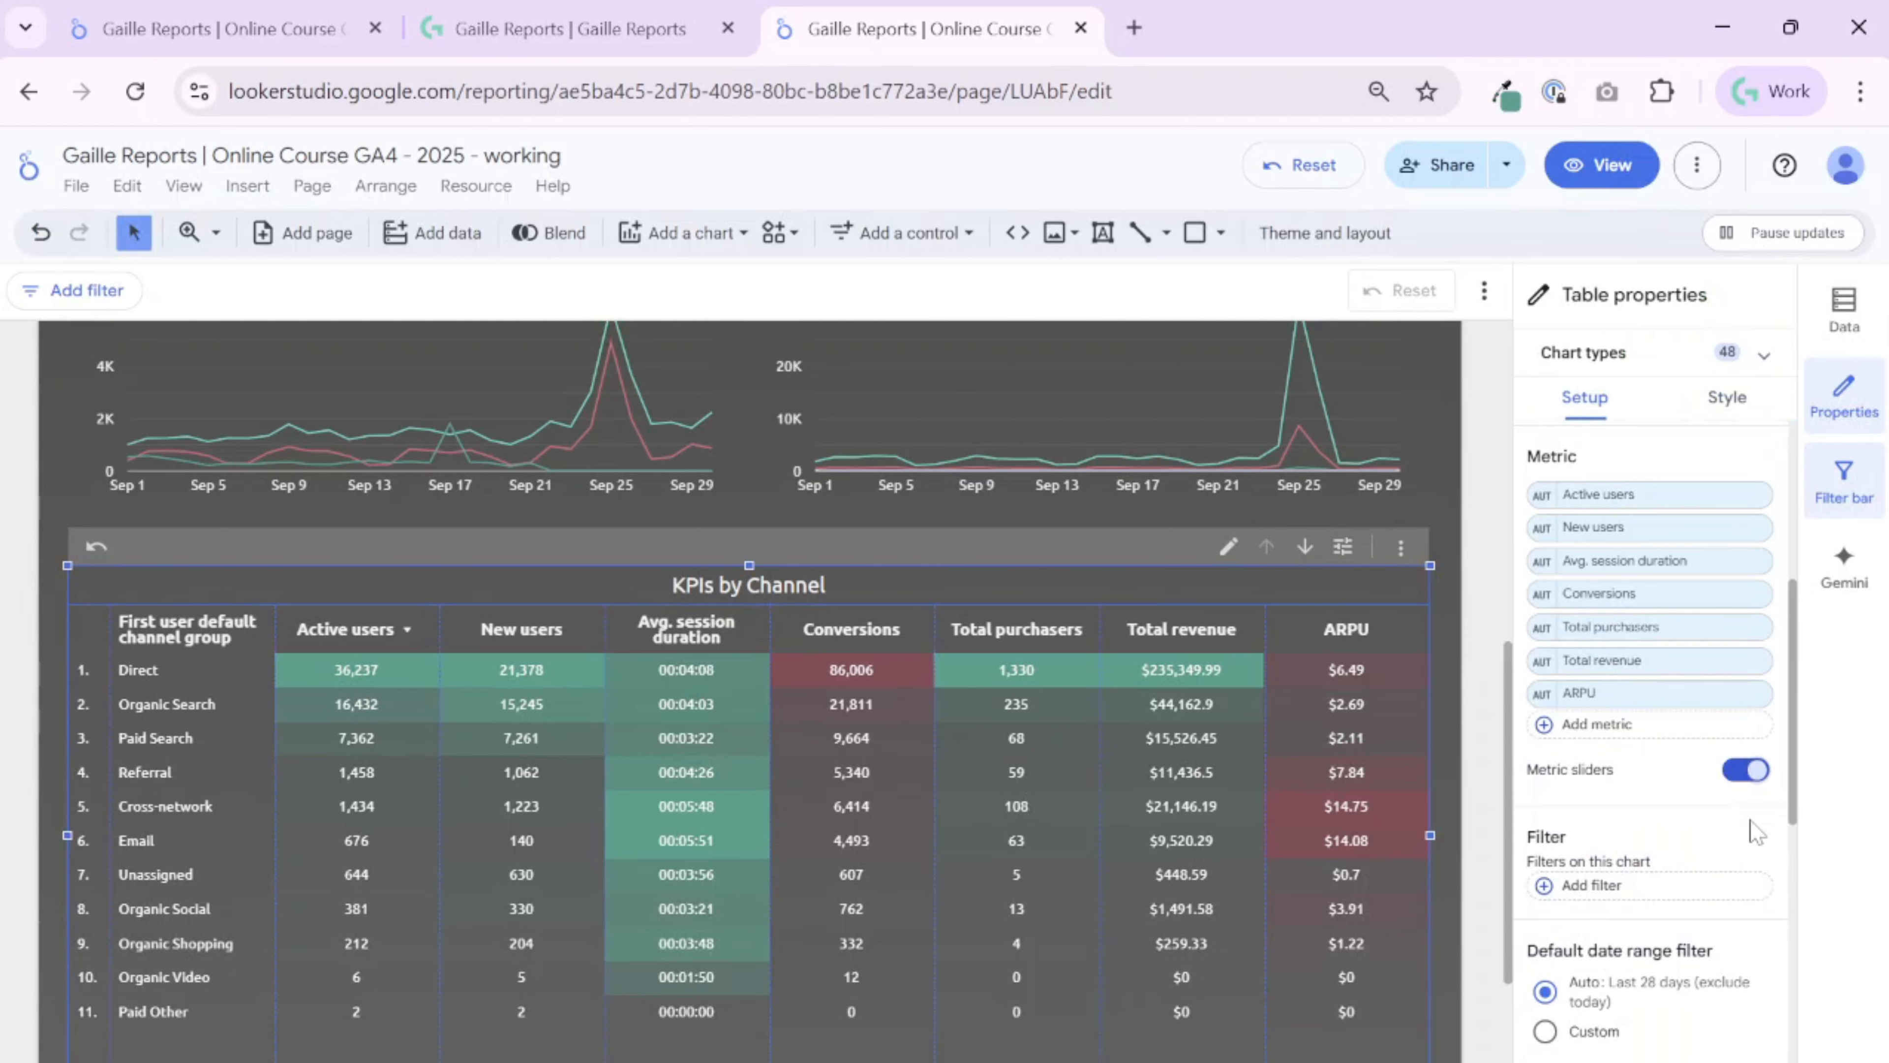
click(1607, 164)
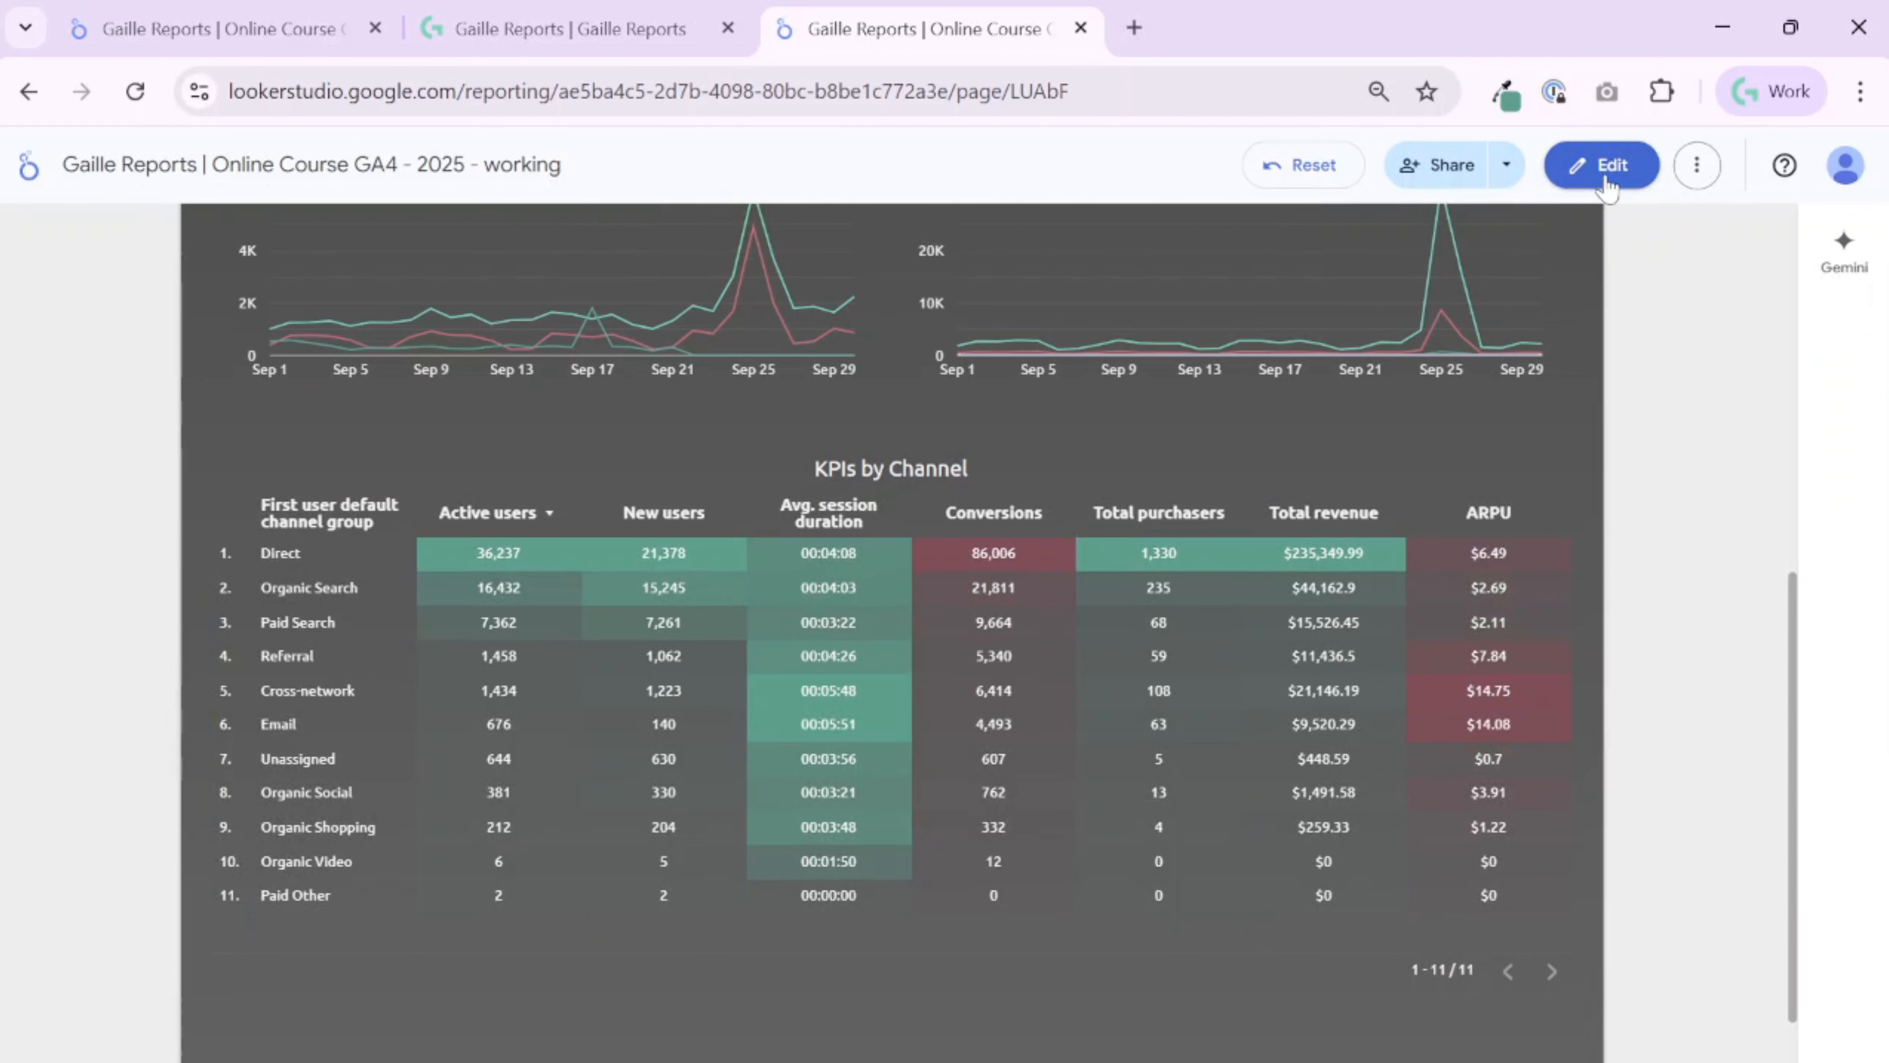
click(1587, 166)
Set the KPIs by Channel table's chart header to Always show and extend the table upward to make room for it
click(1370, 235)
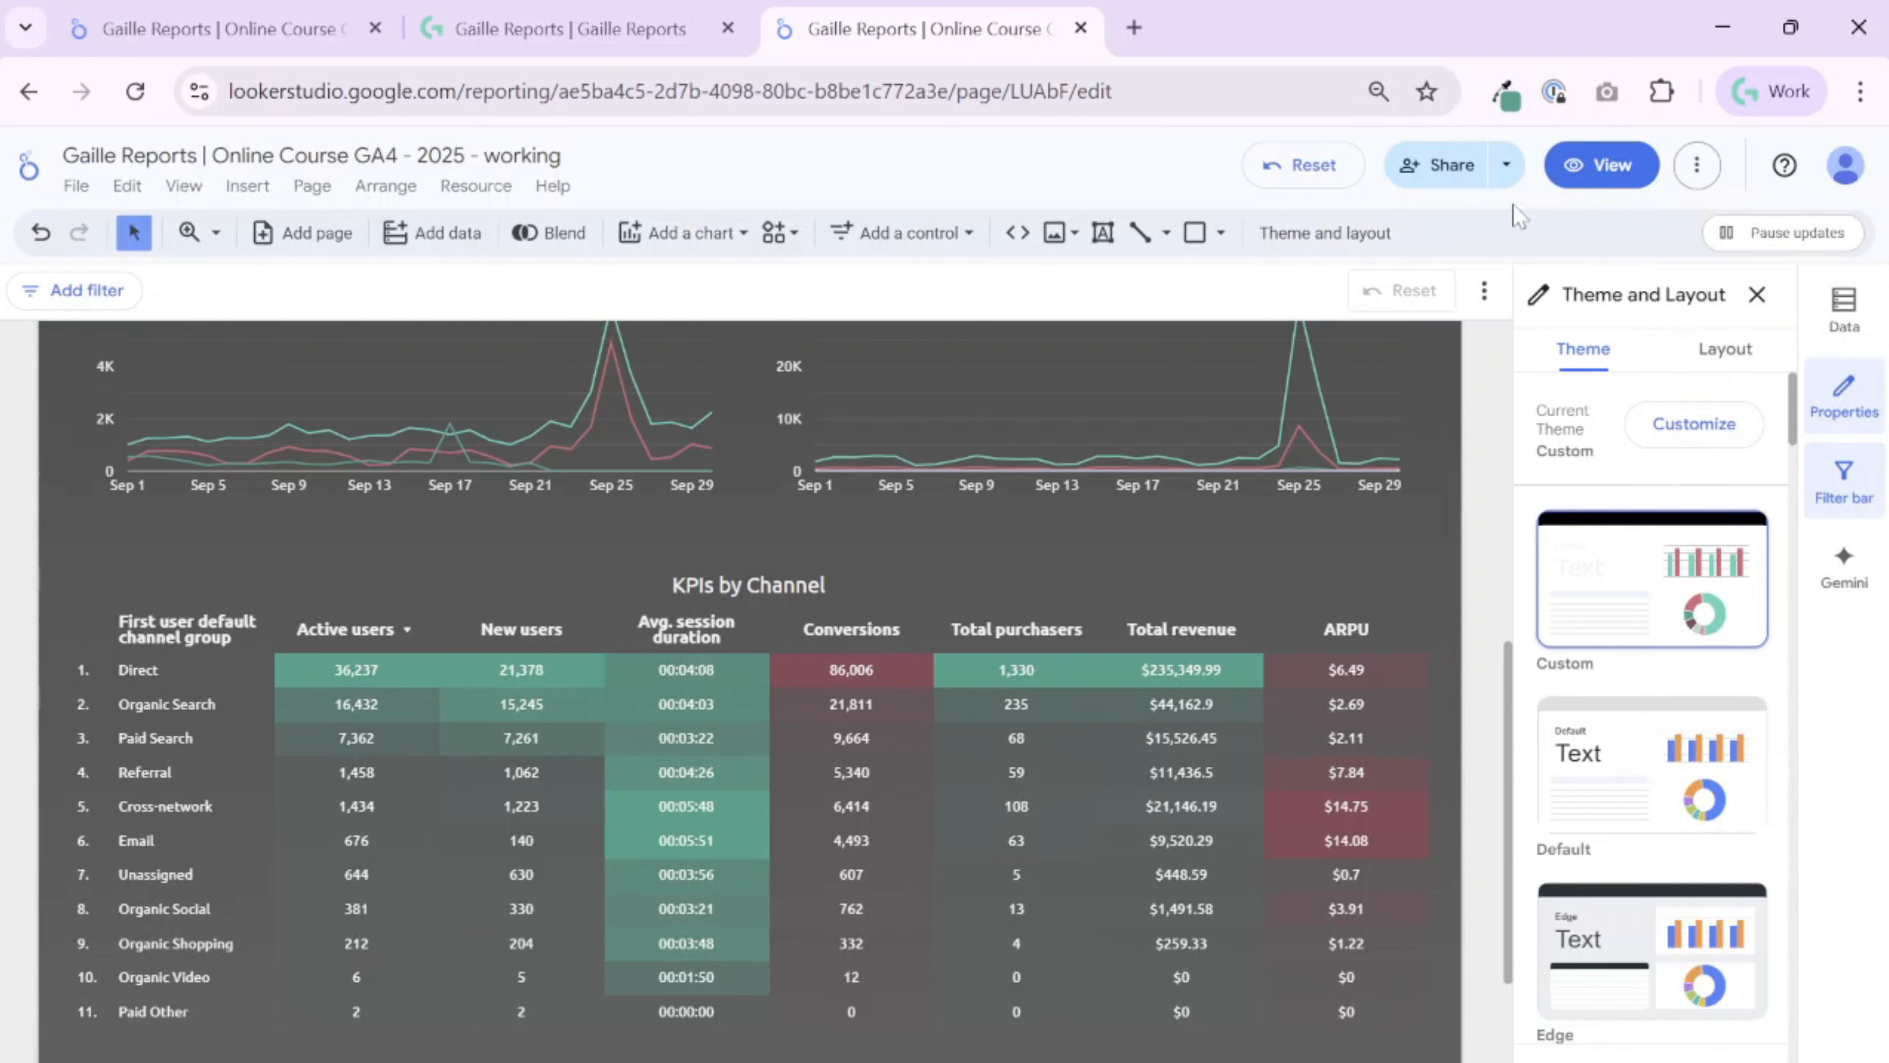
click(1365, 726)
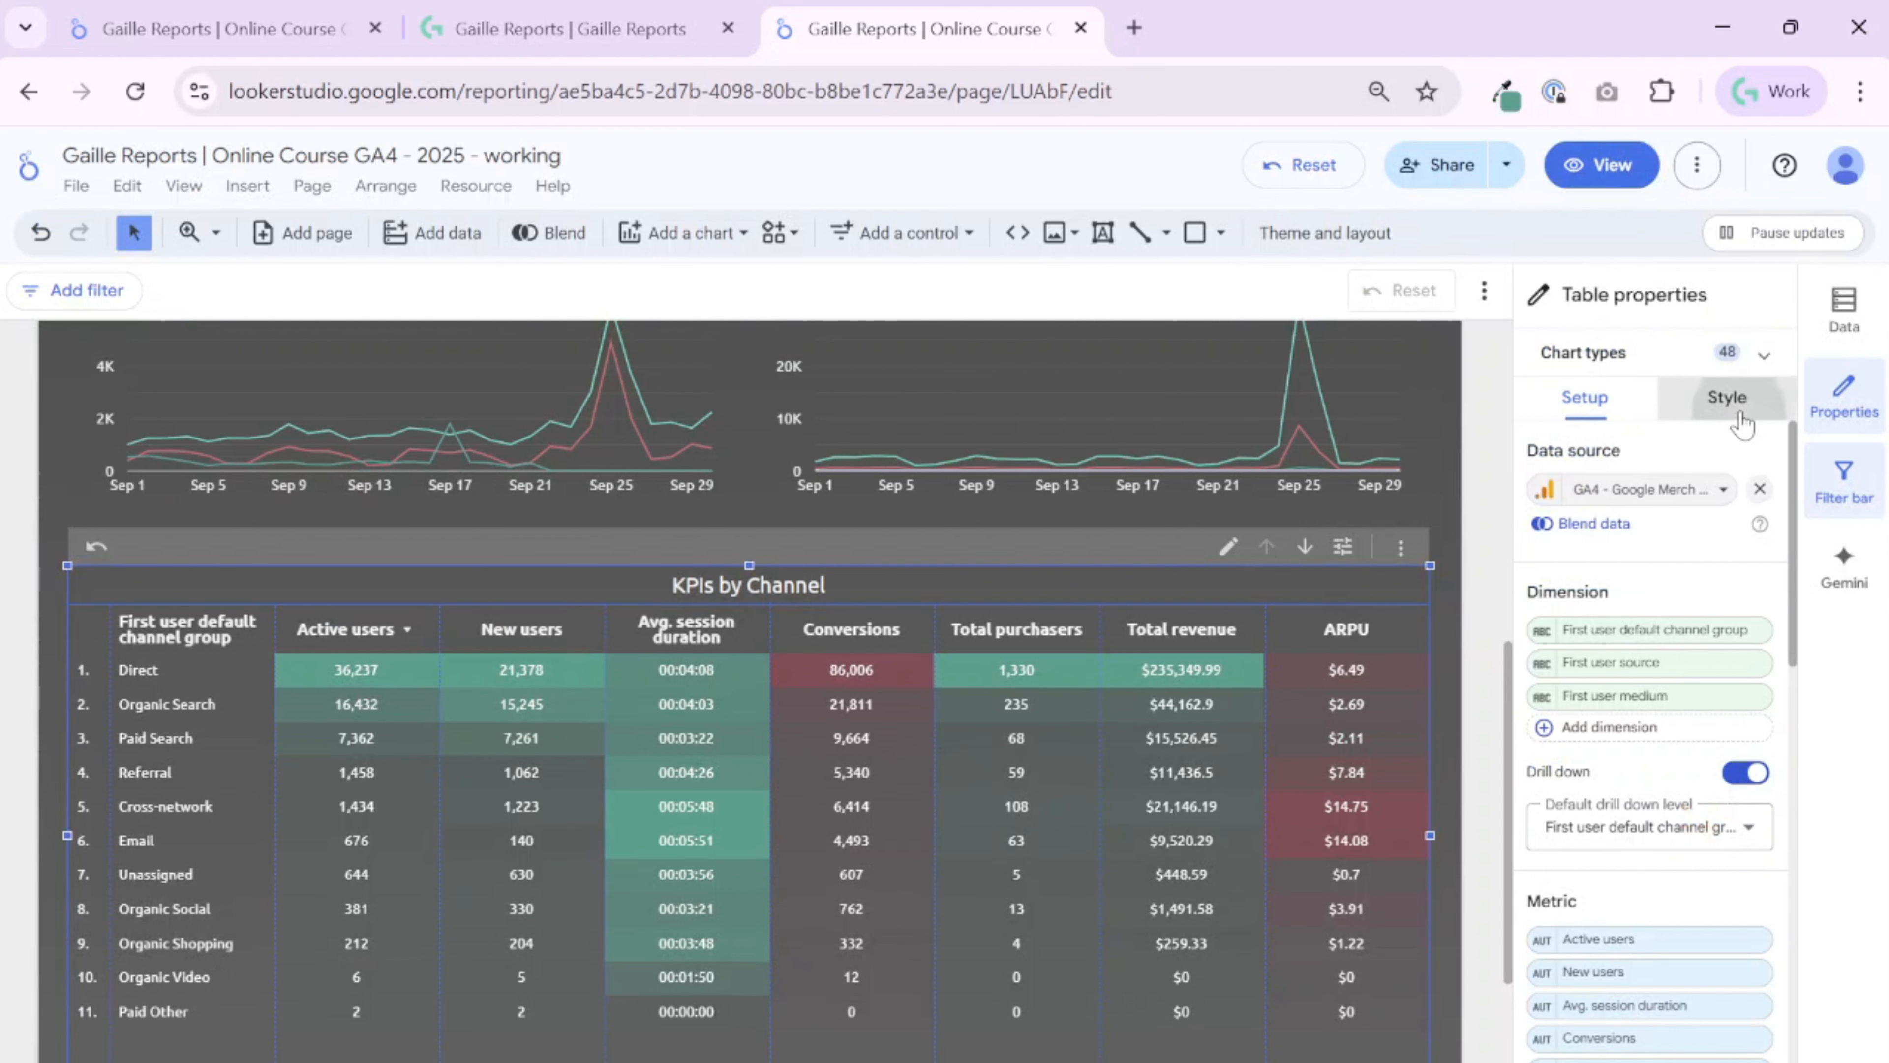
click(1726, 397)
scroll(1588, 698, down, 10)
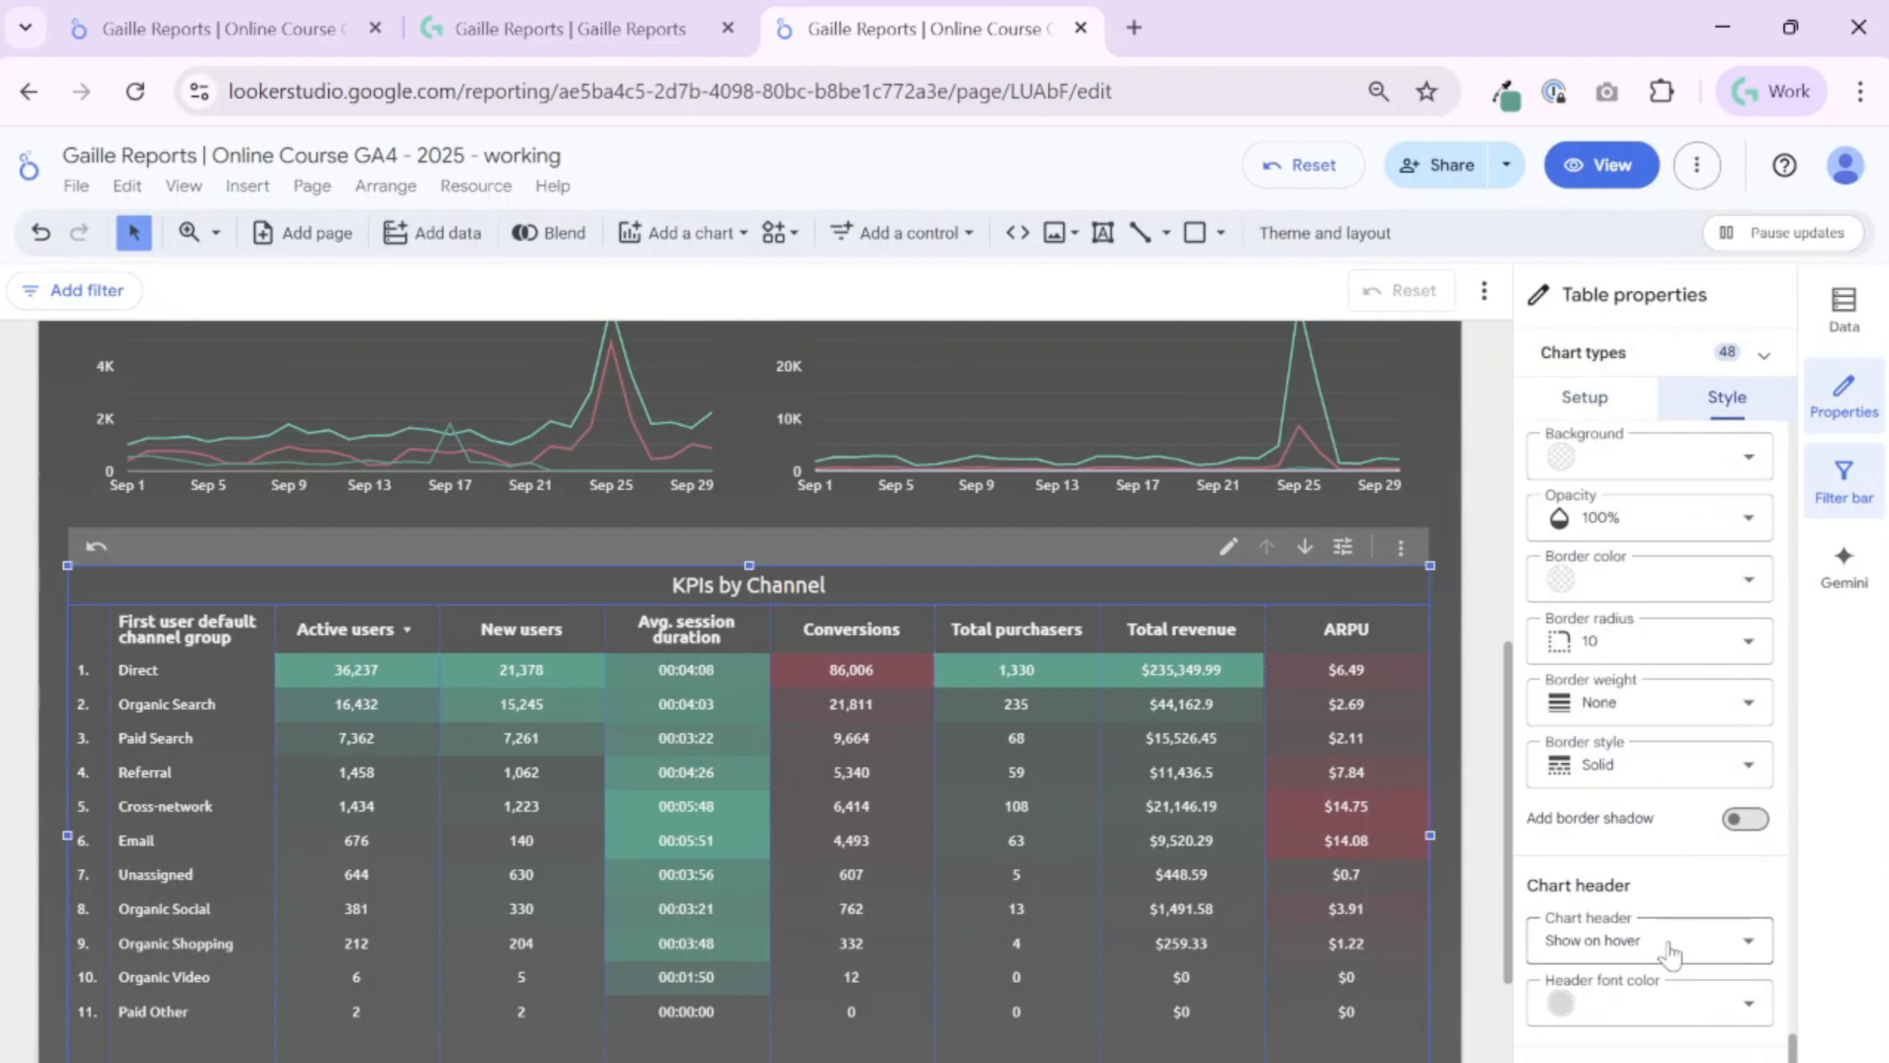
click(1655, 939)
click(1591, 820)
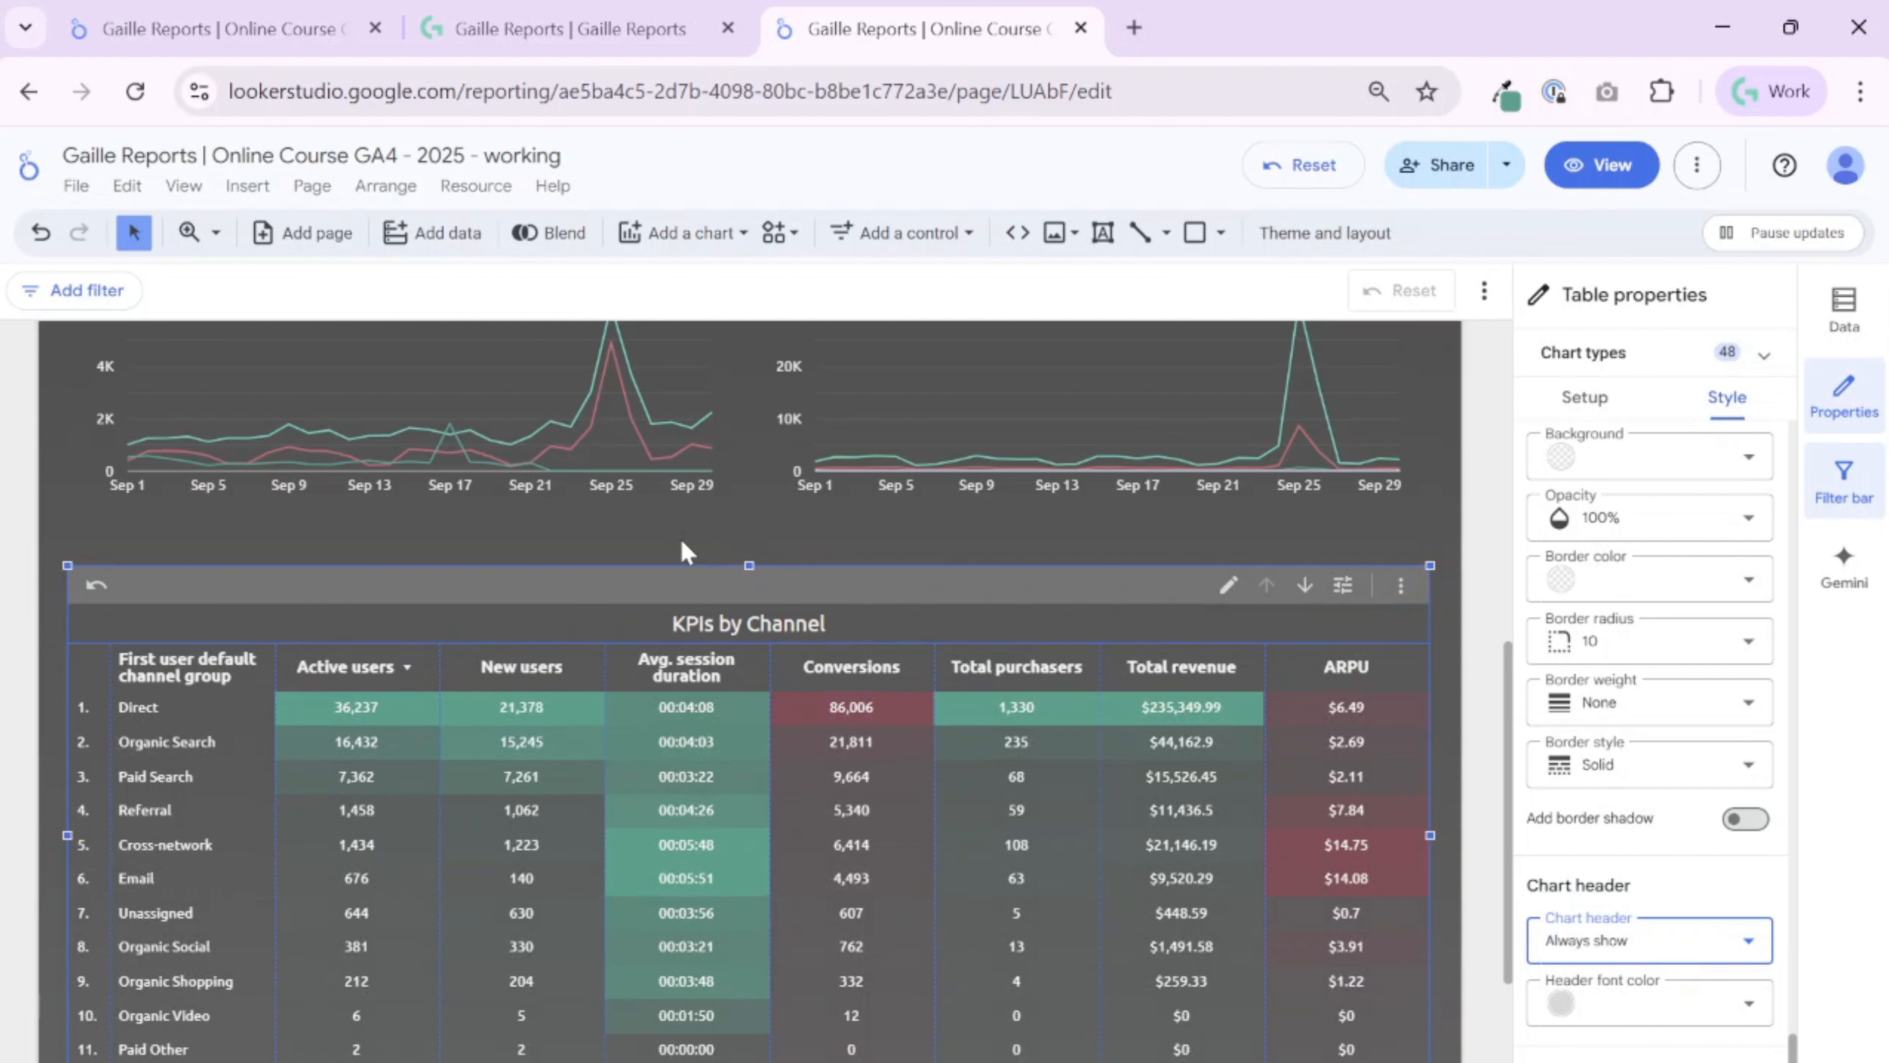
drag(748, 567, 749, 530)
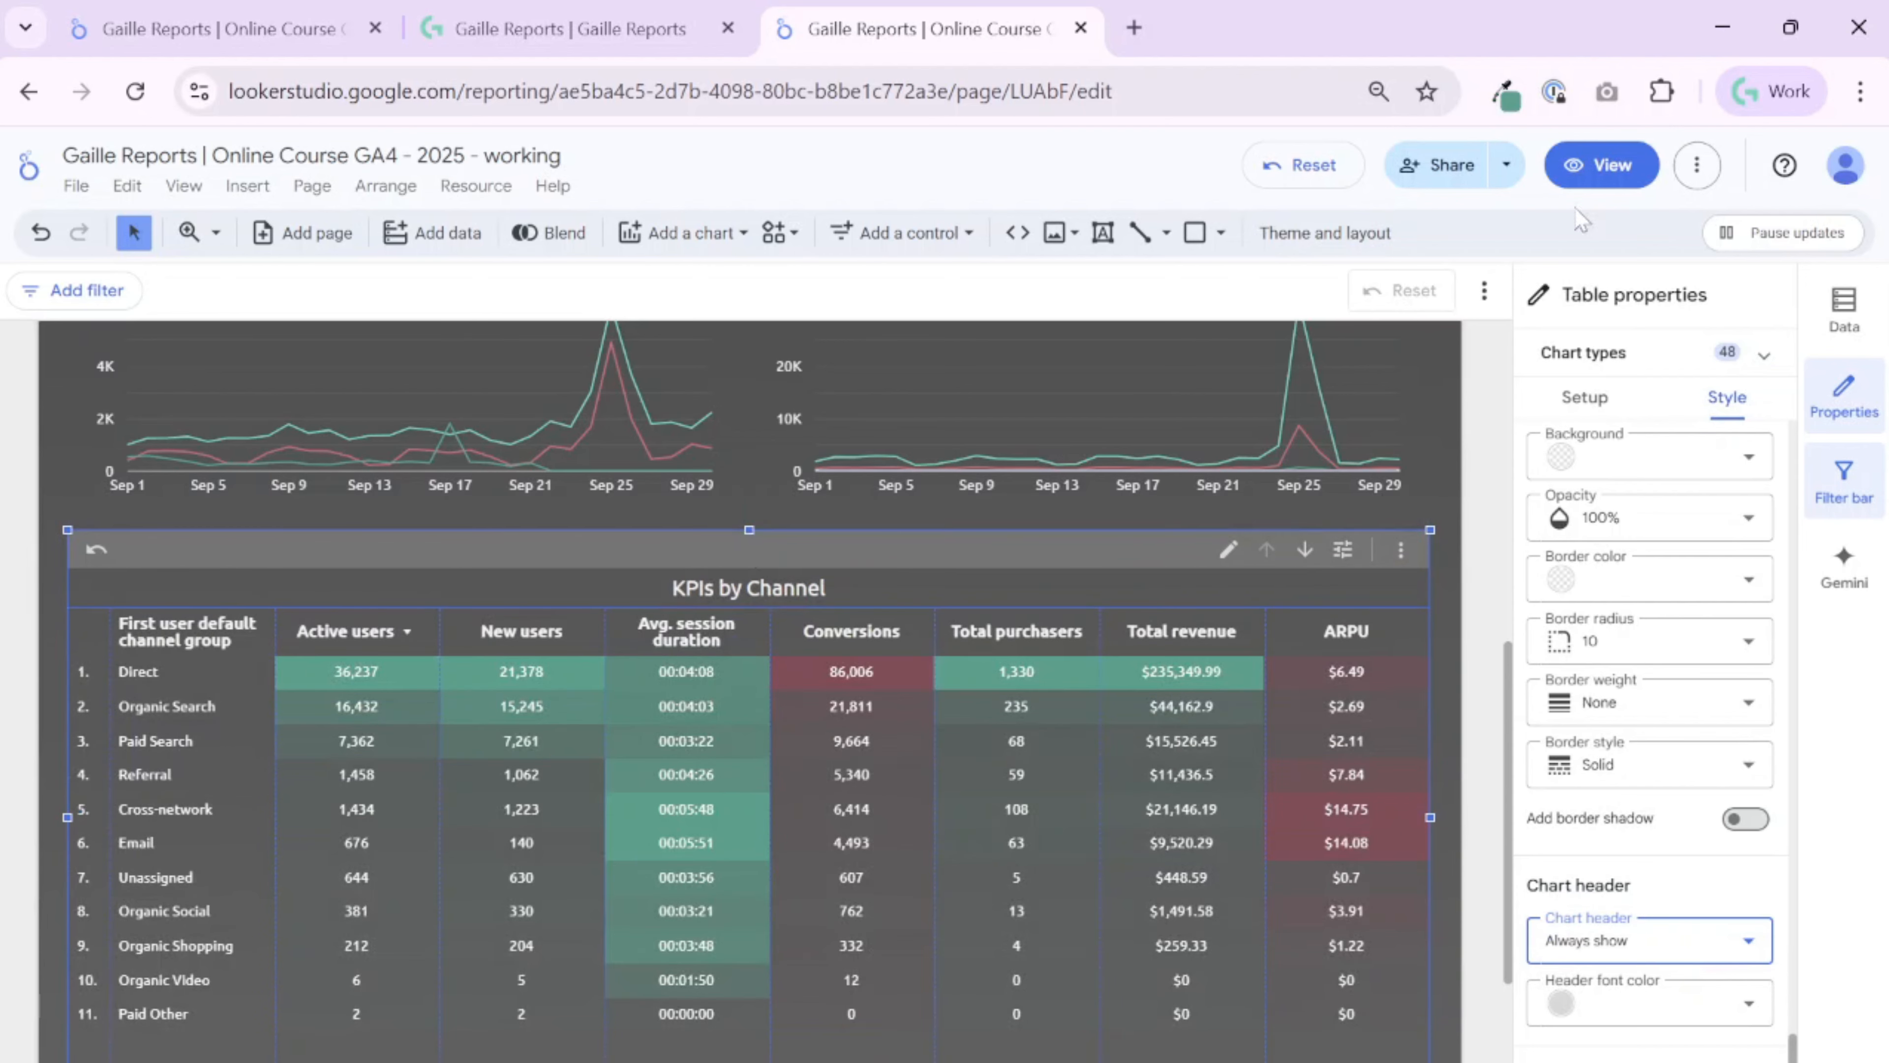
Check the table's header controls in view mode and look through its metric sliders
click(1588, 167)
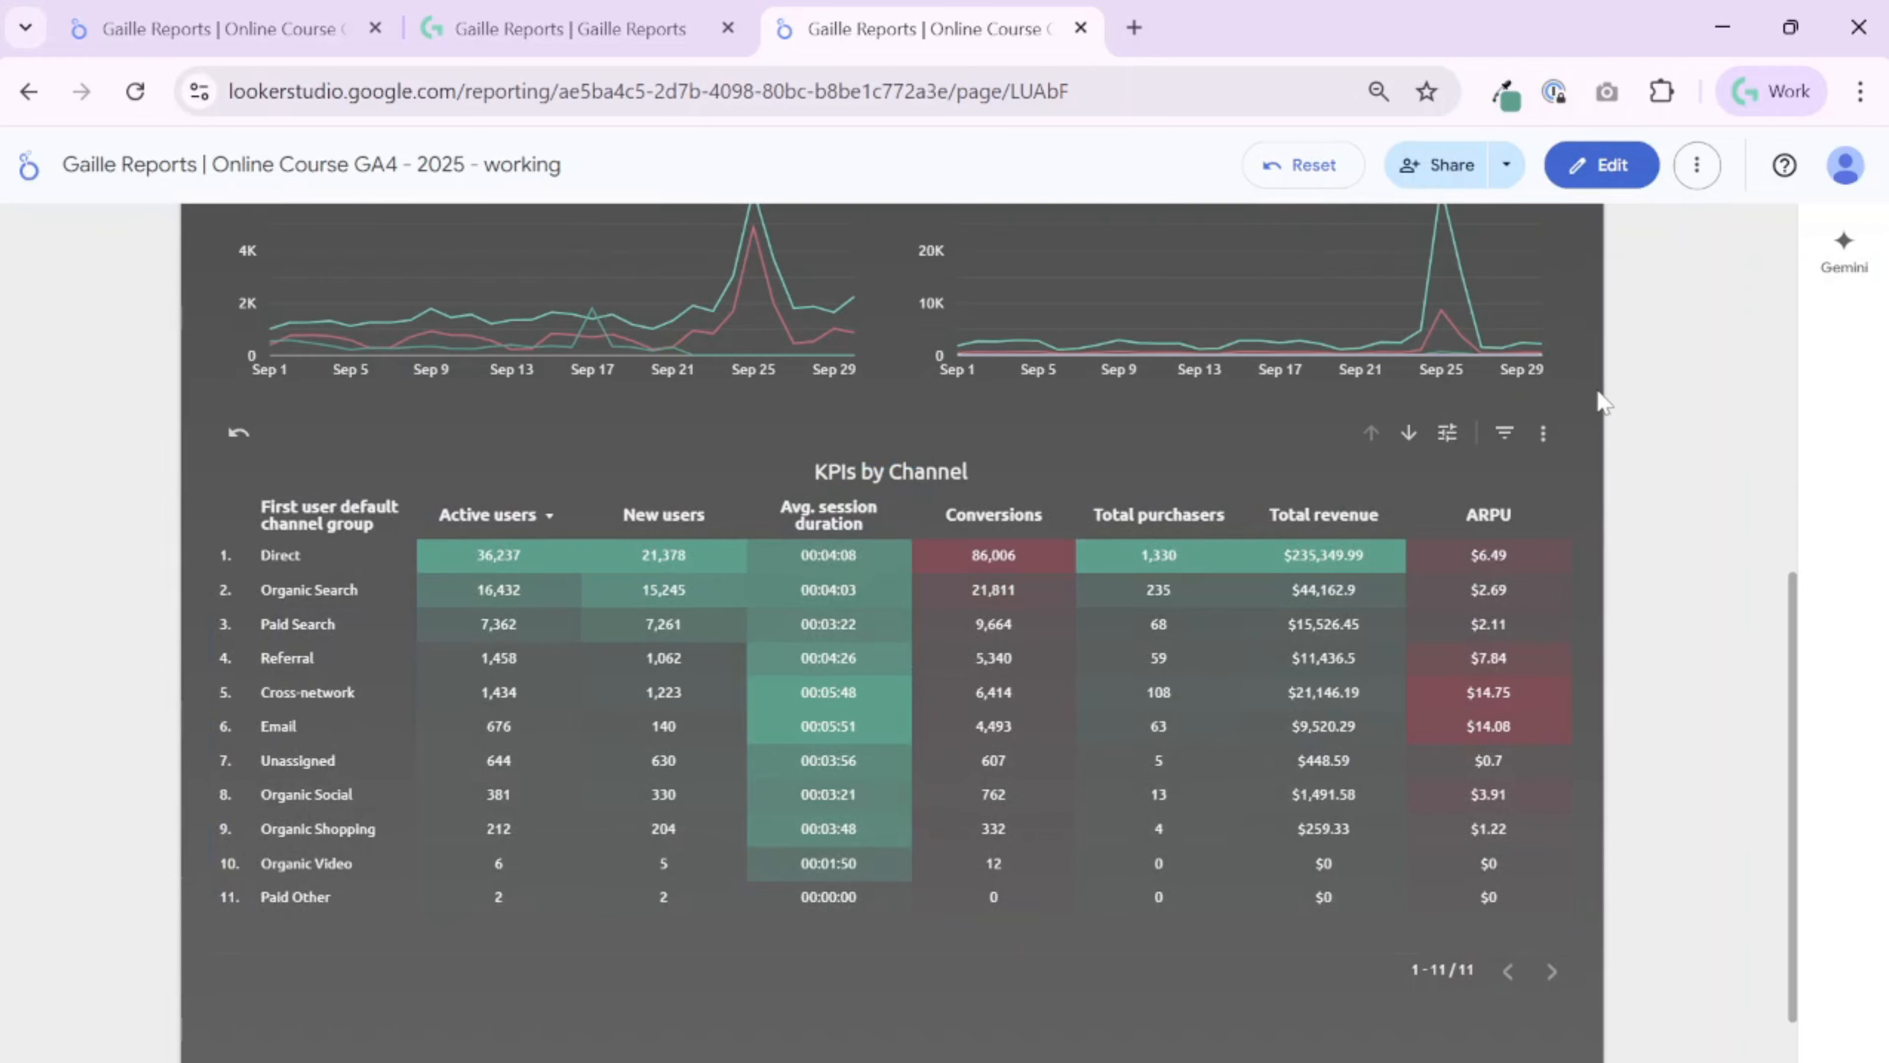
scroll(1603, 401, up, 3)
scroll(1684, 670, down, 3)
click(1433, 448)
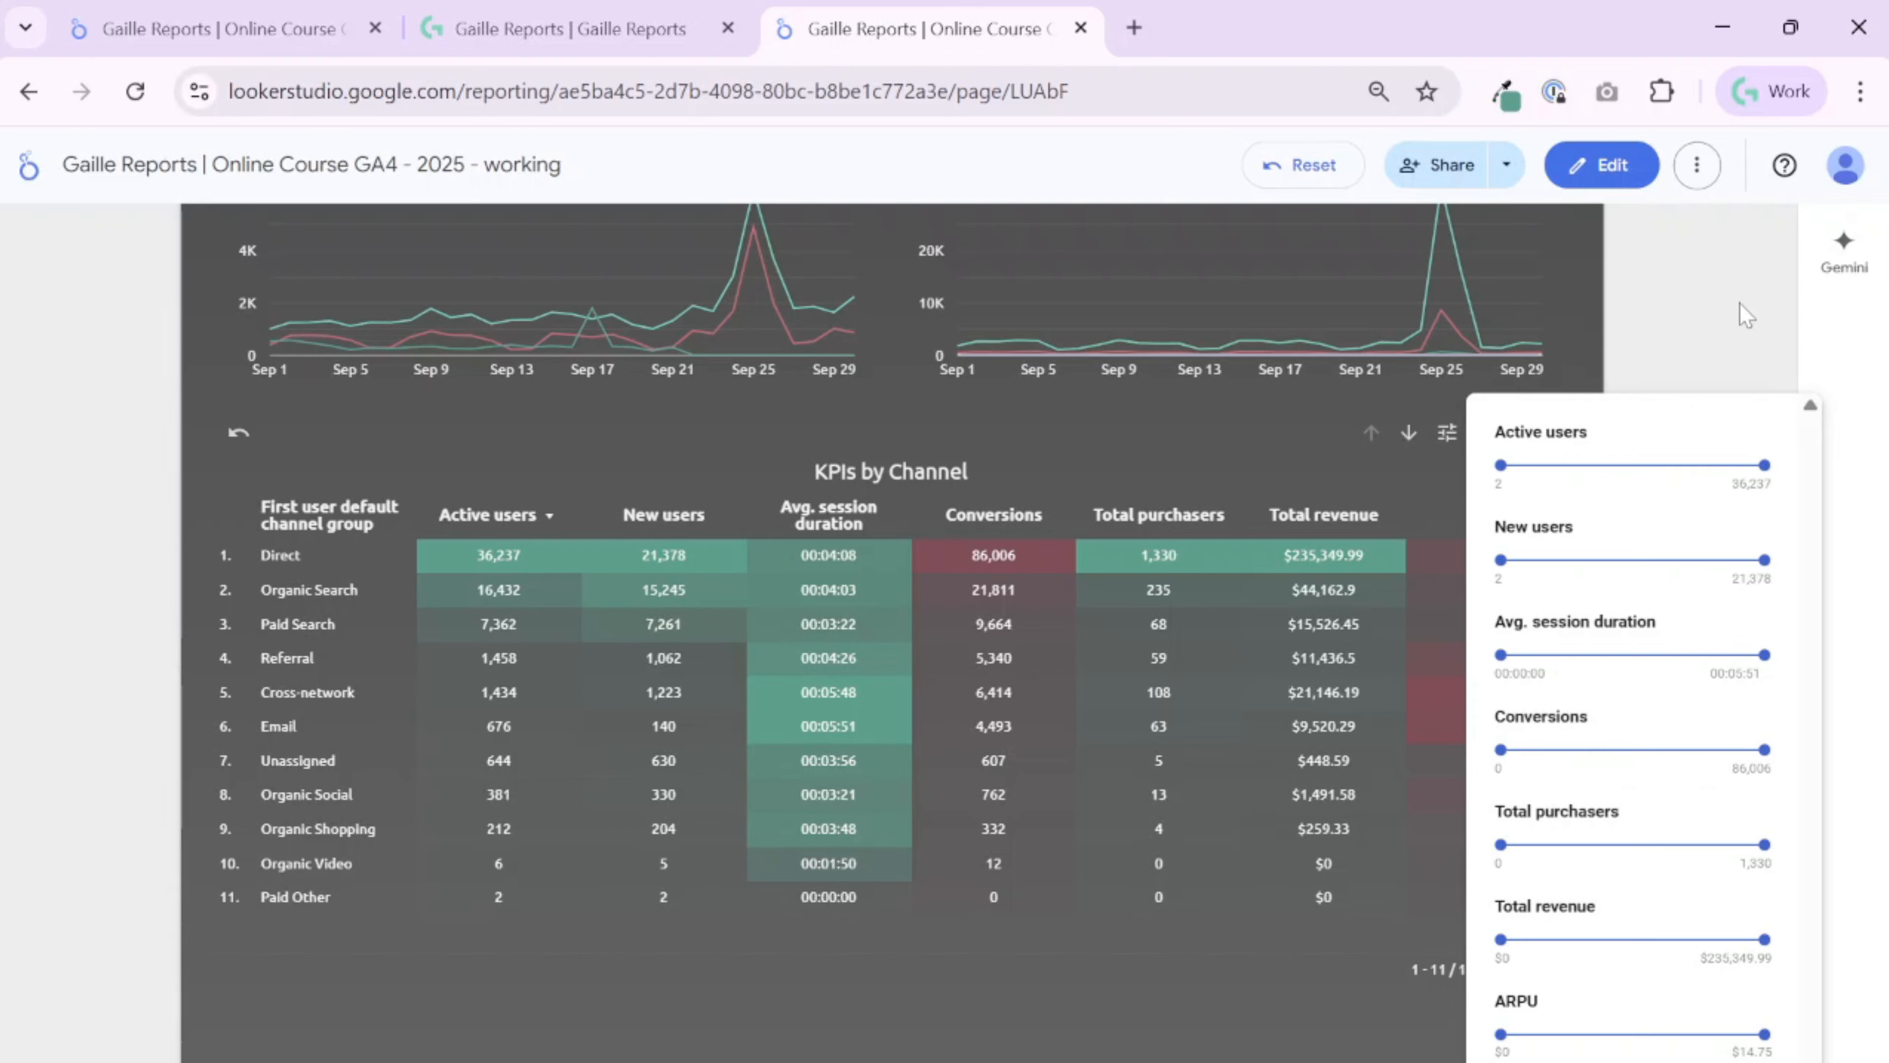
click(1746, 315)
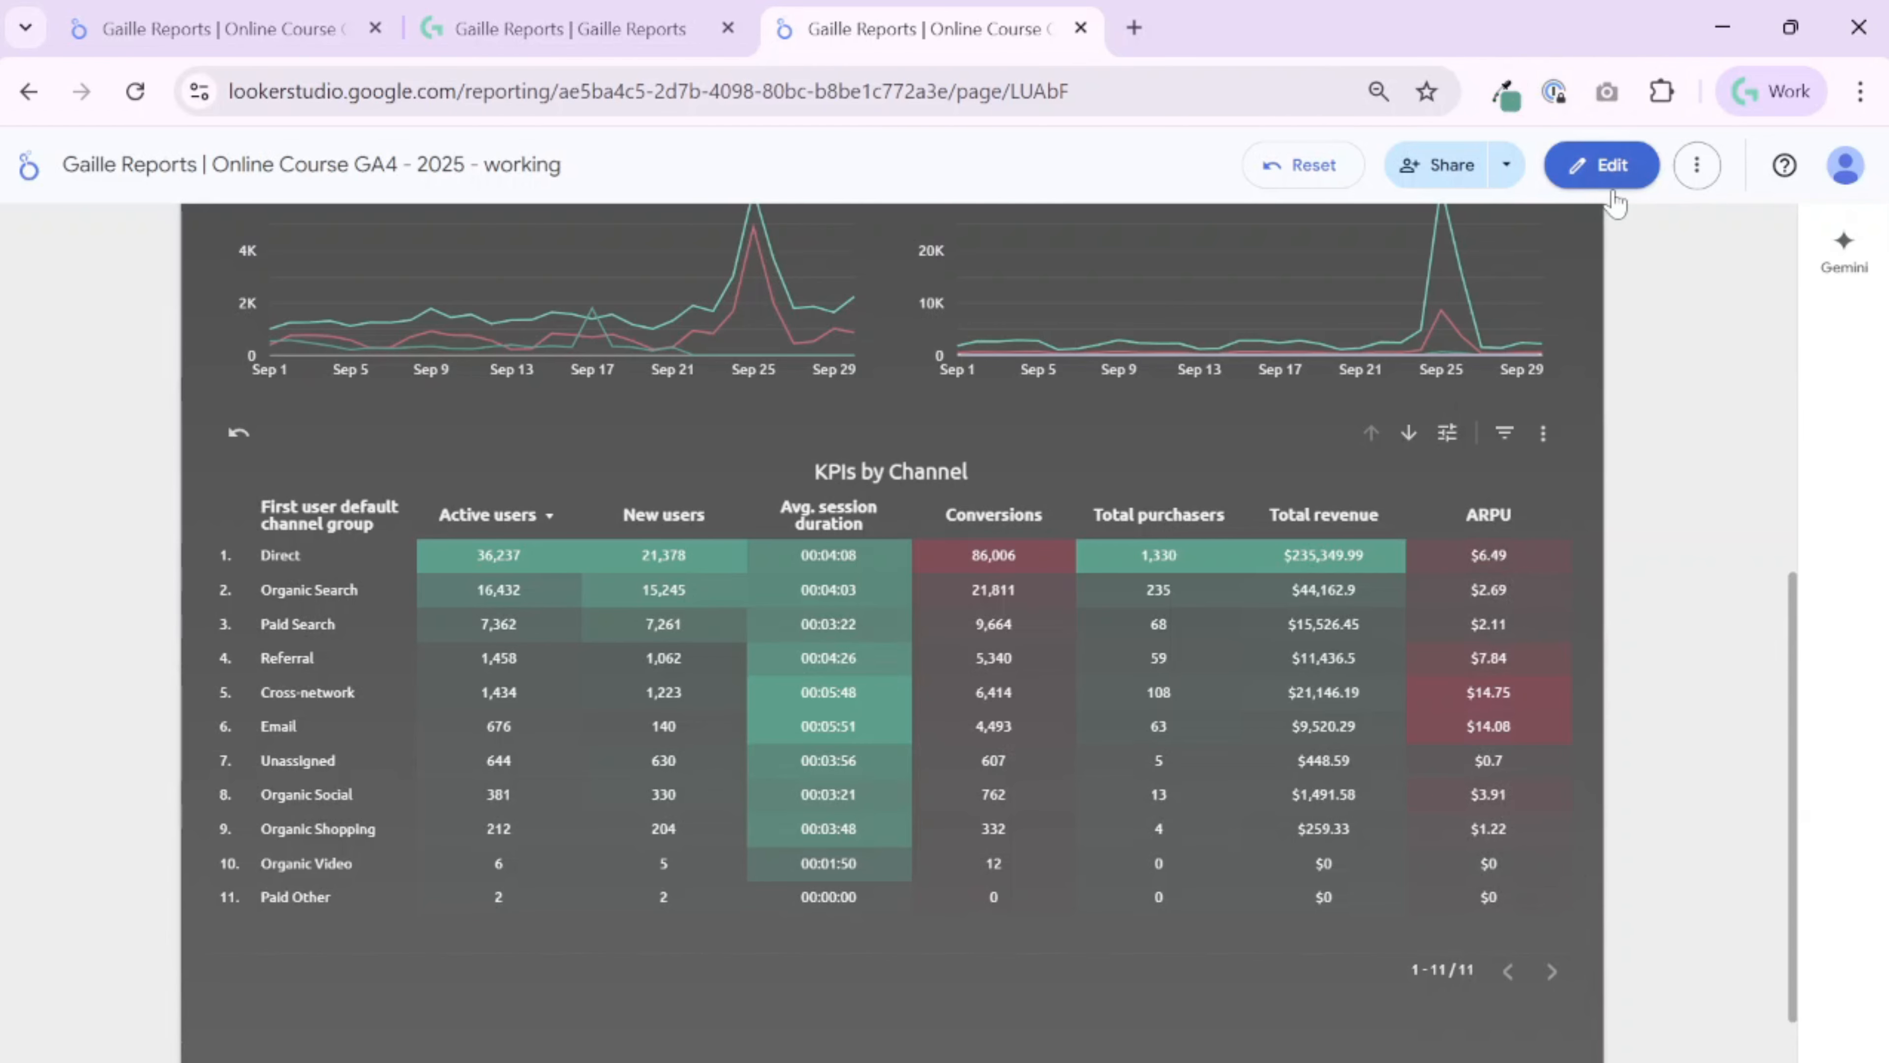
Return to edit mode and review the KPIs by Channel table's setup options down to the number of rows
click(1569, 162)
click(1246, 720)
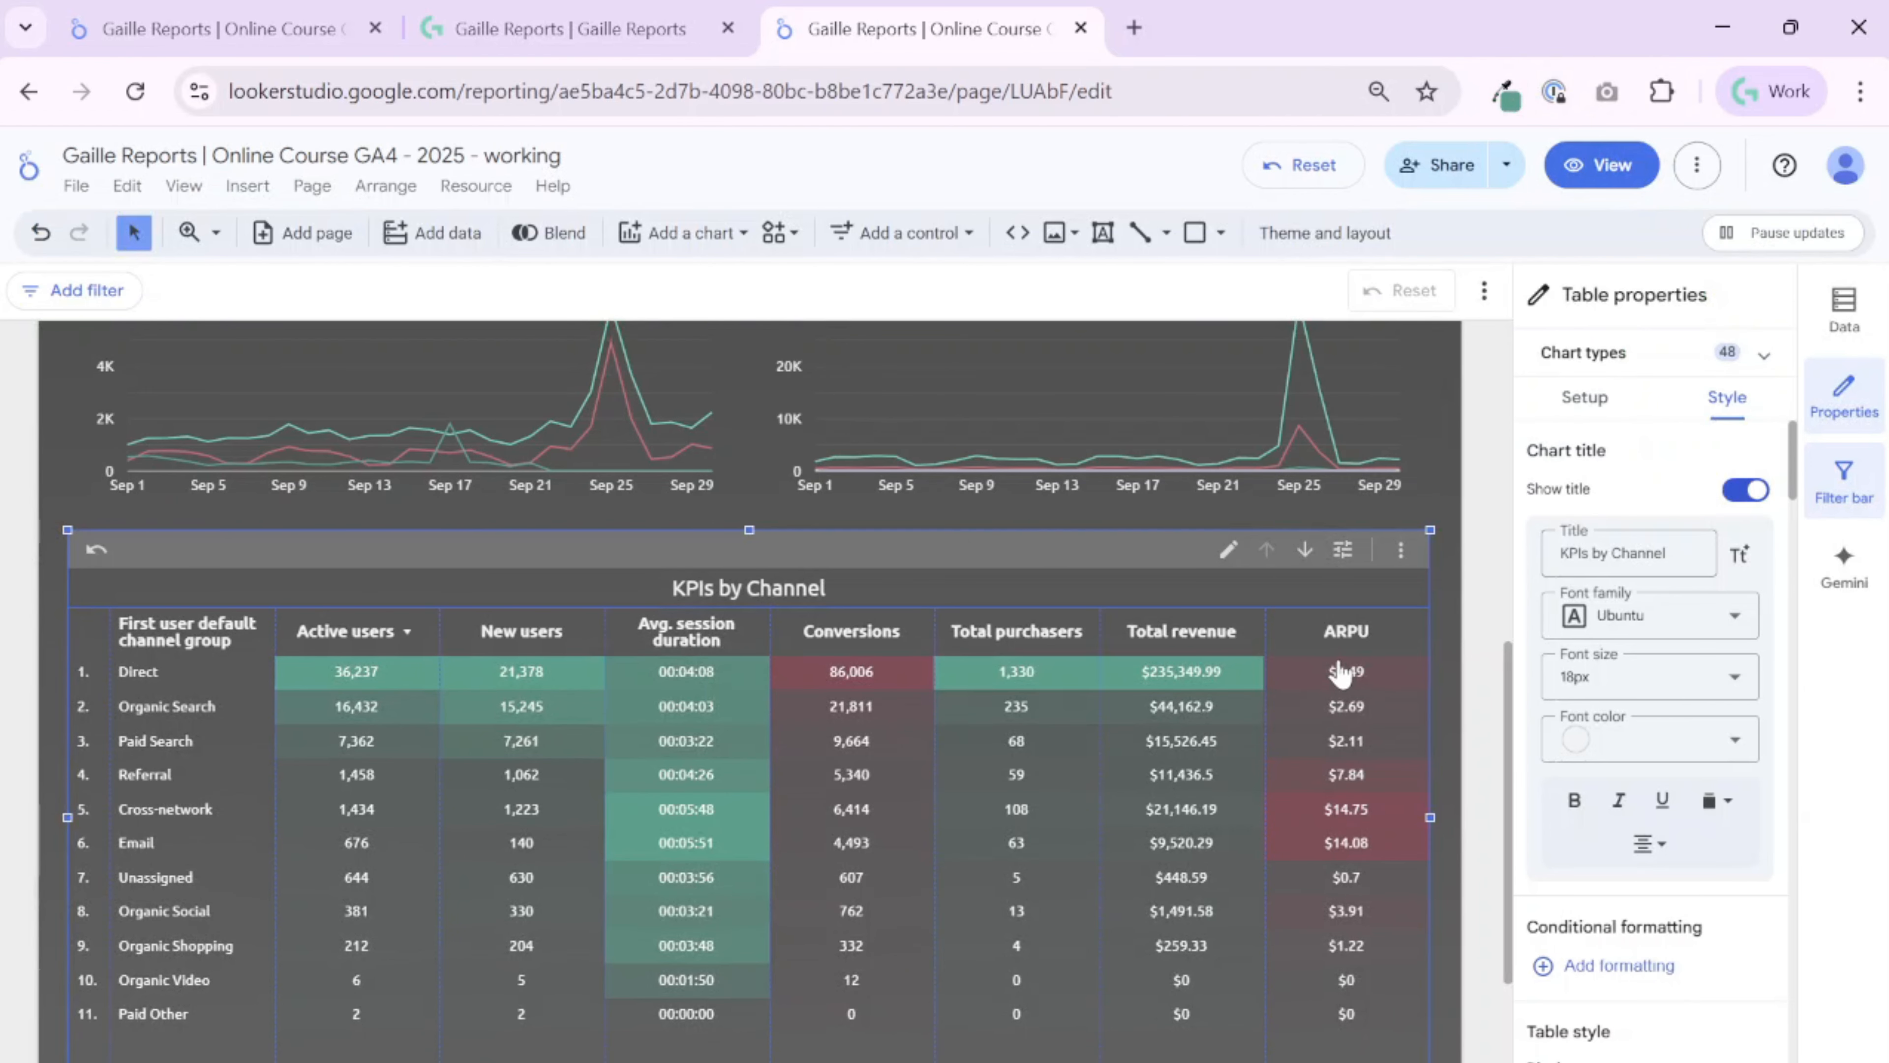
click(1585, 398)
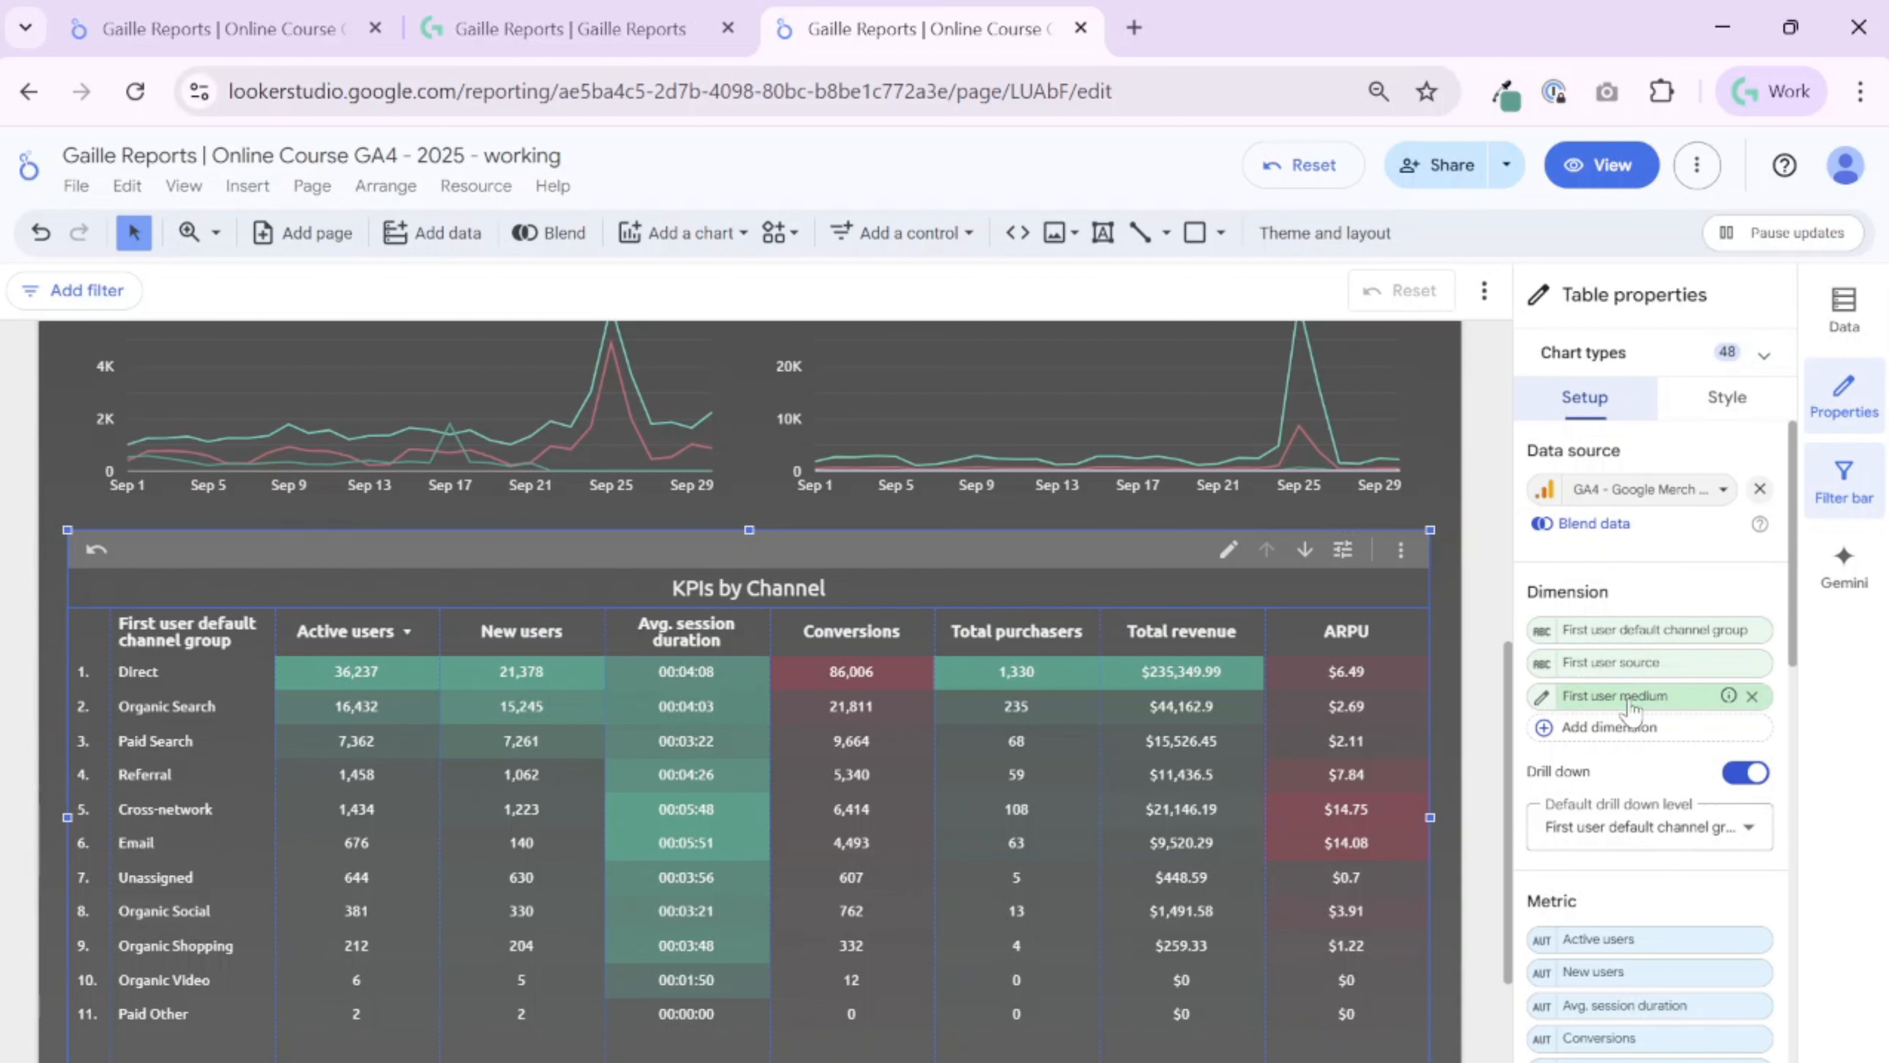
scroll(1675, 852, down, 4)
scroll(1675, 852, down, 2)
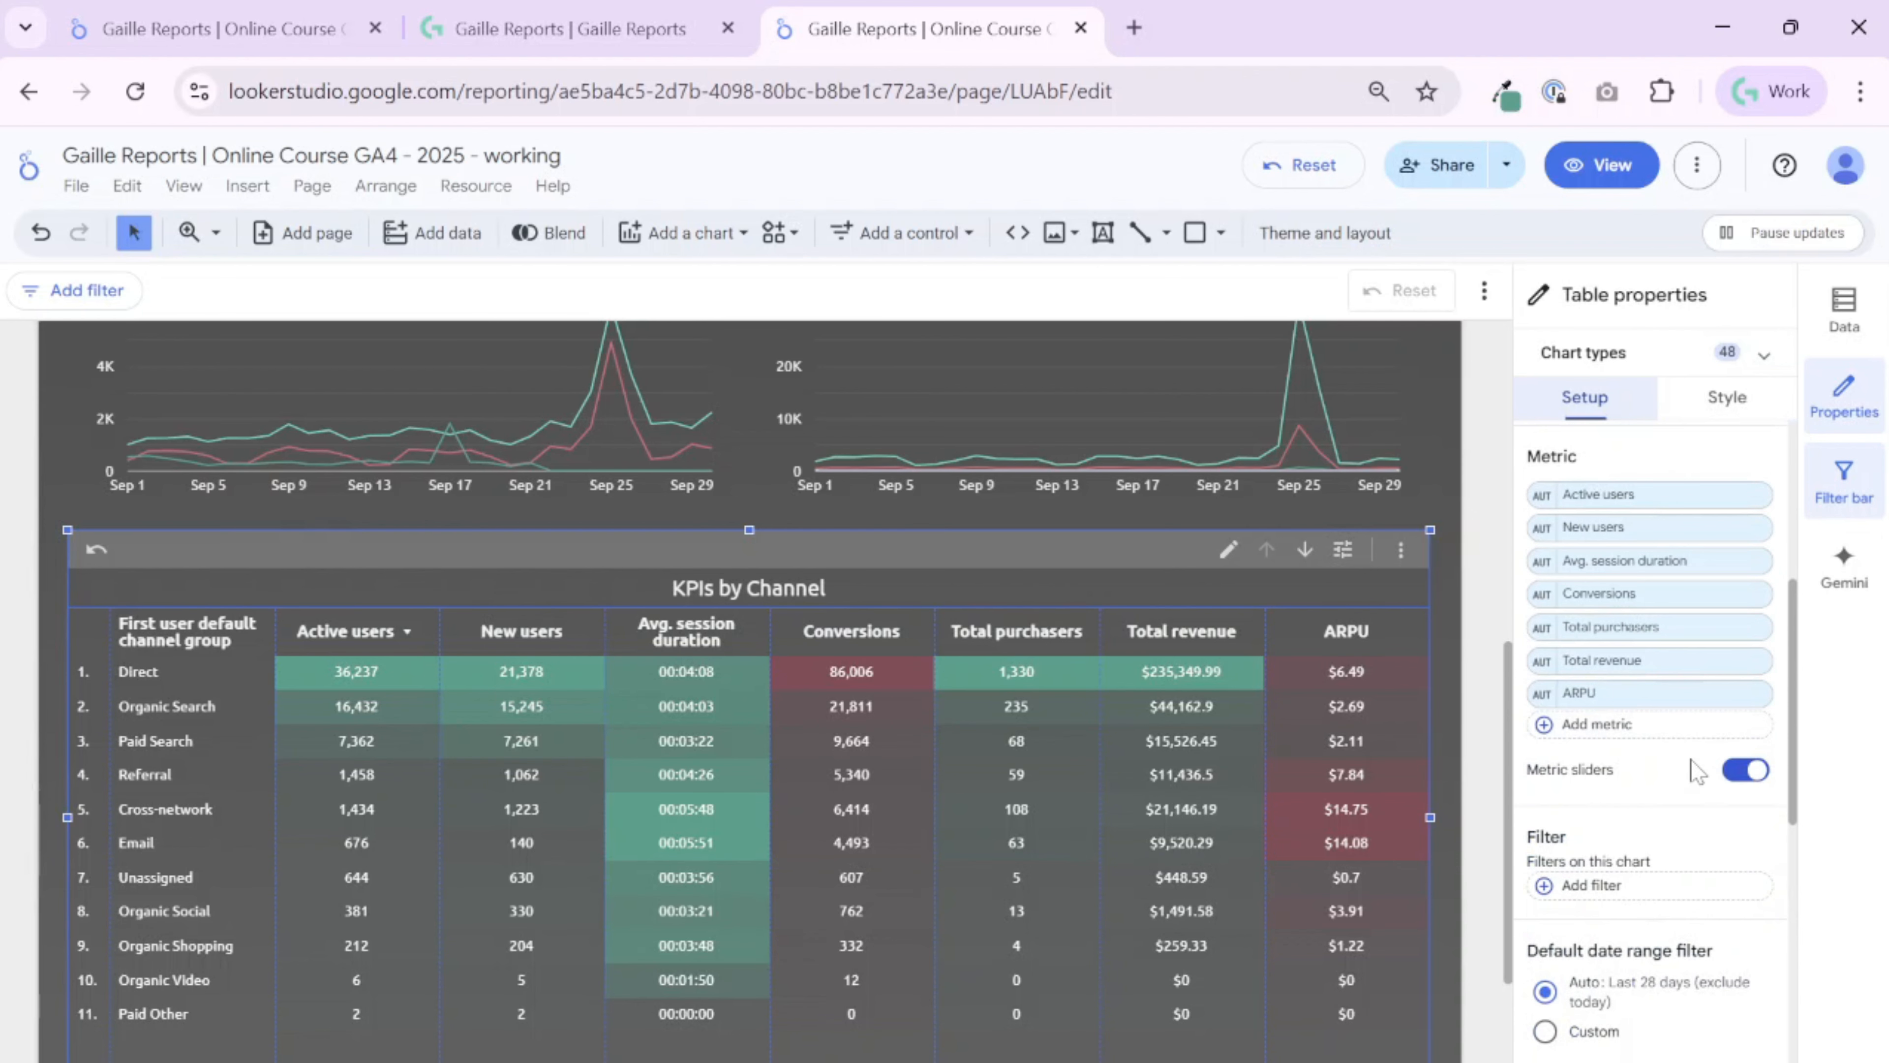
scroll(1636, 993, down, 2)
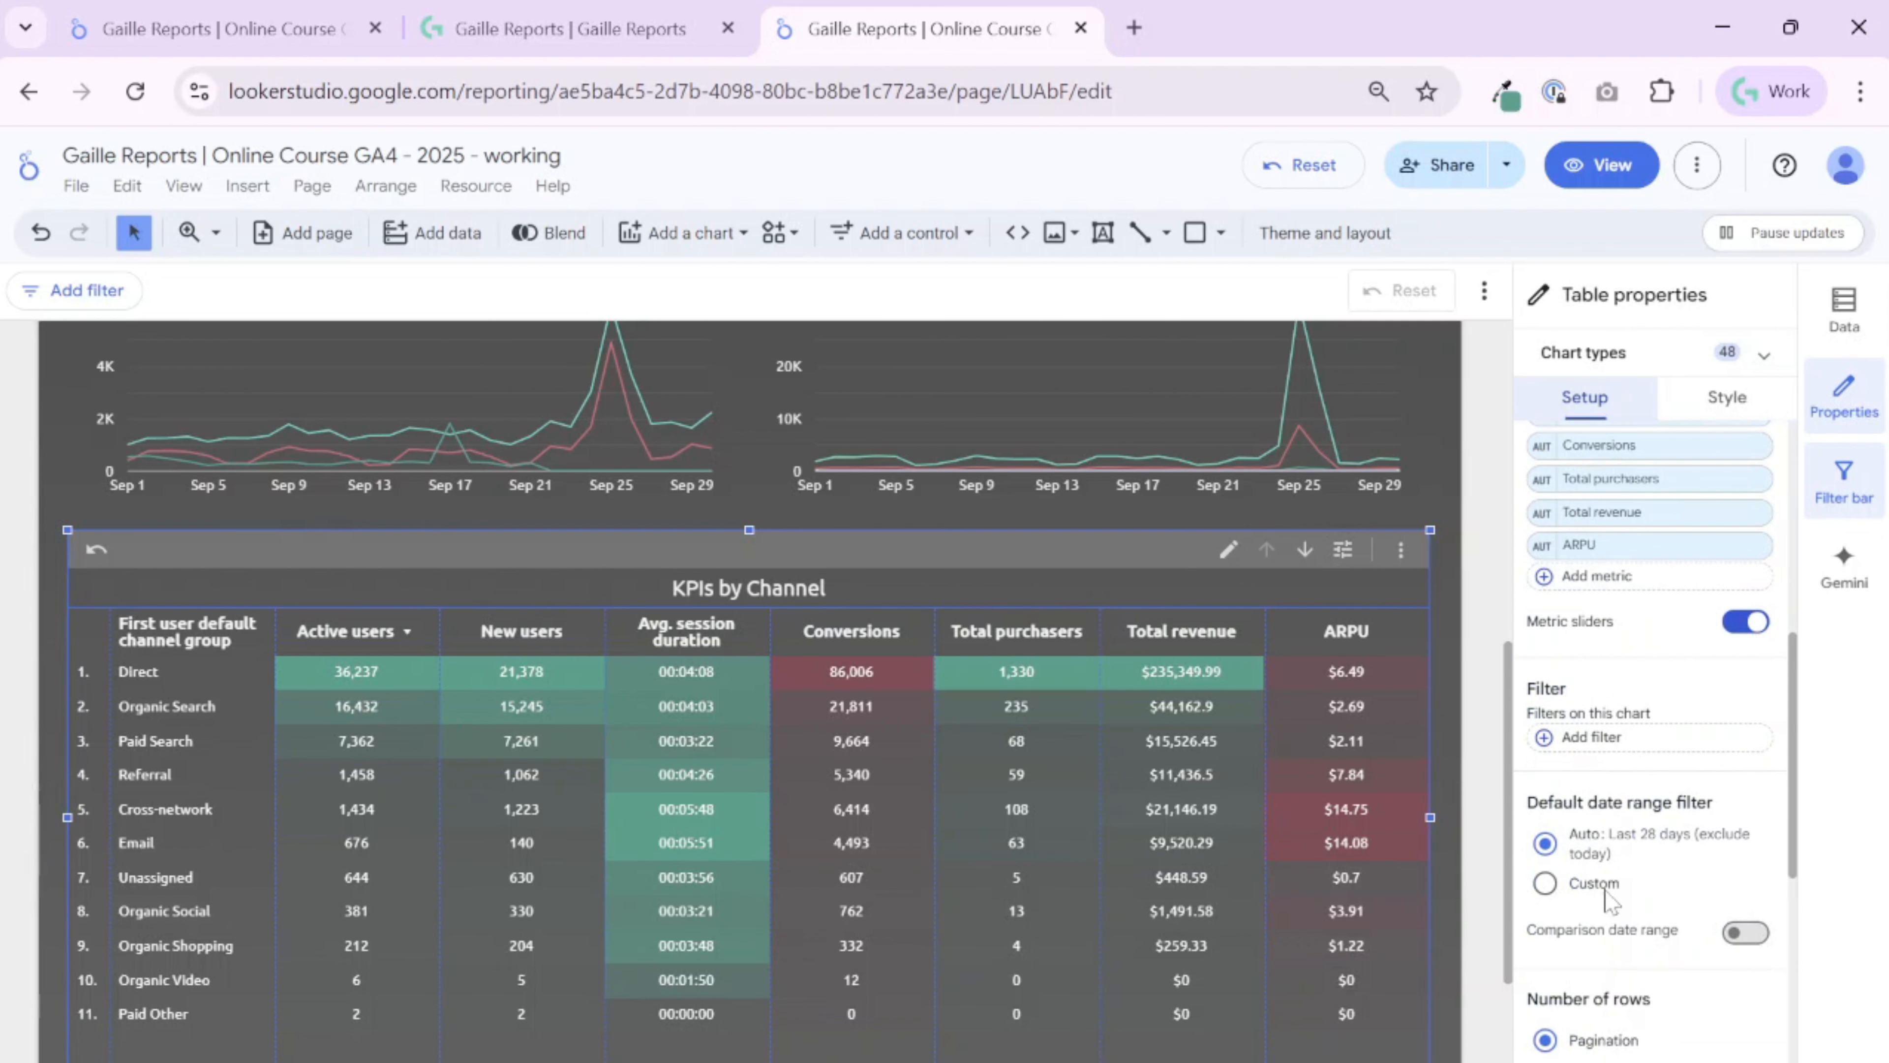
scroll(1647, 893, down, 4)
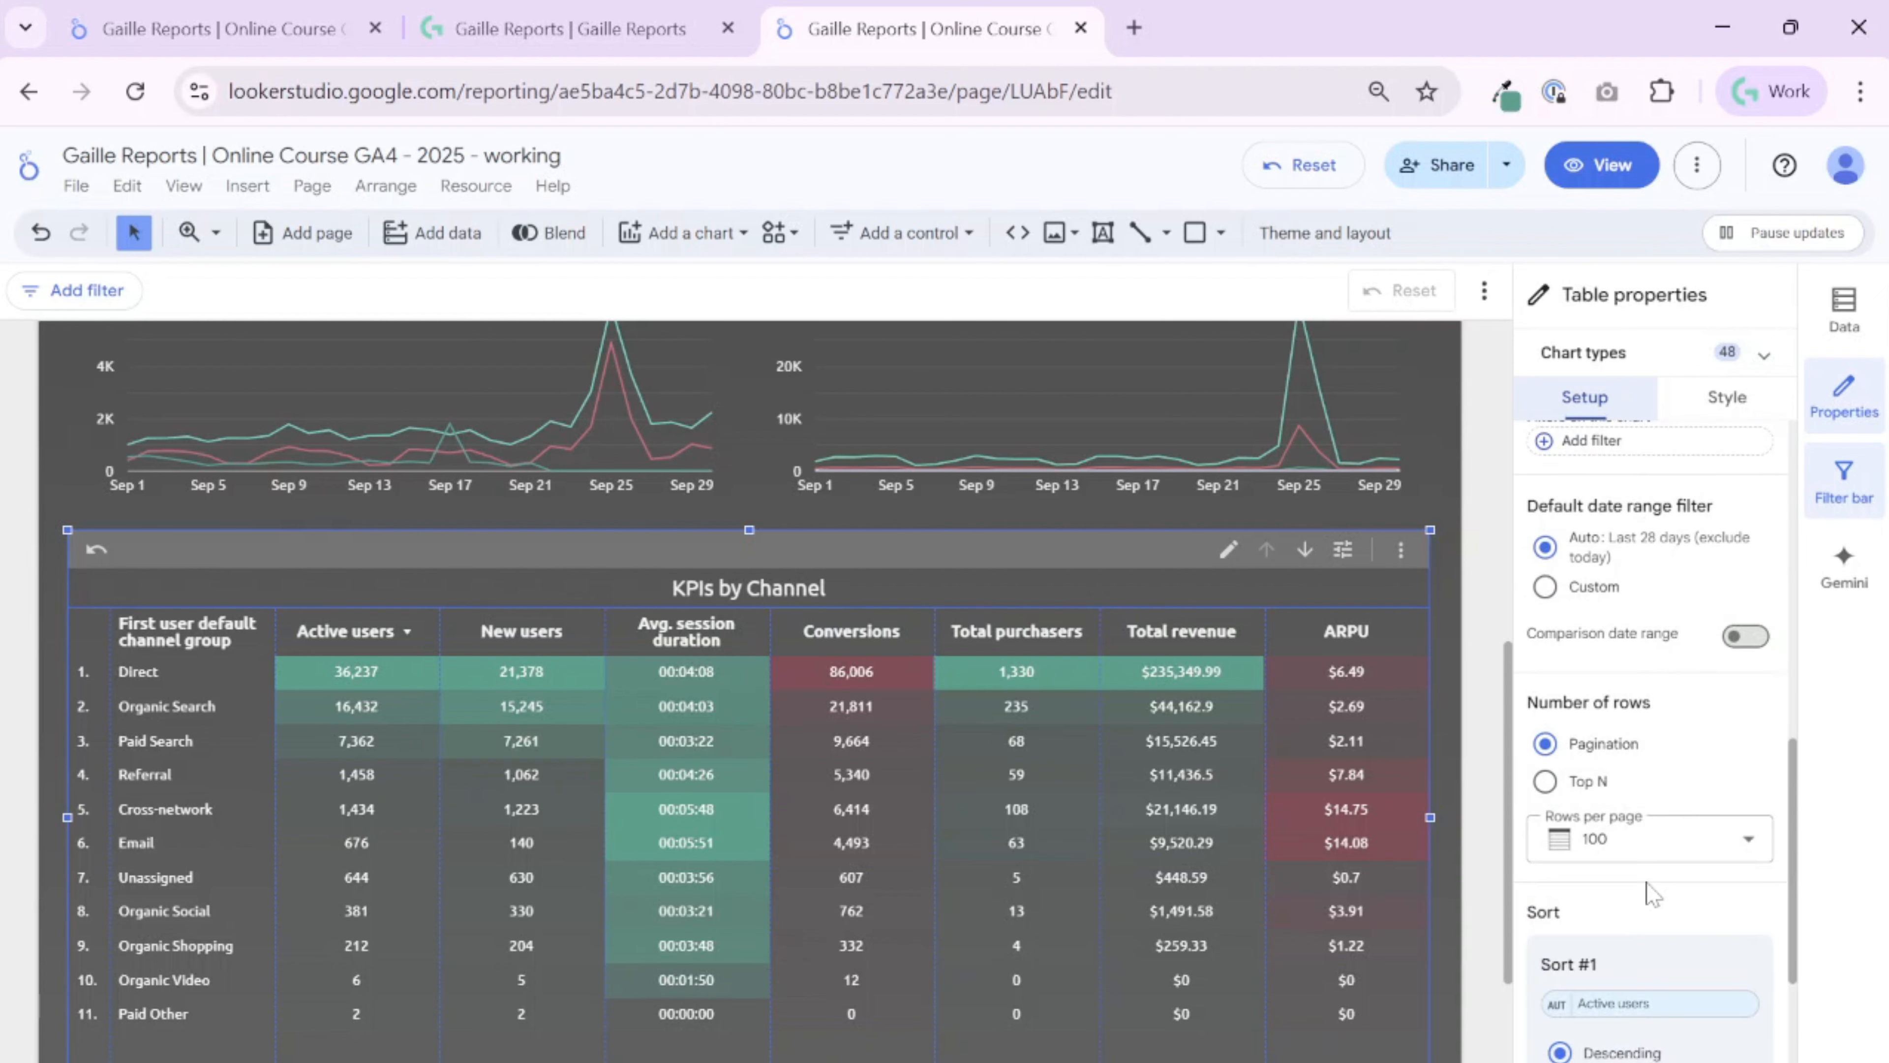
scroll(1443, 648, down, 2)
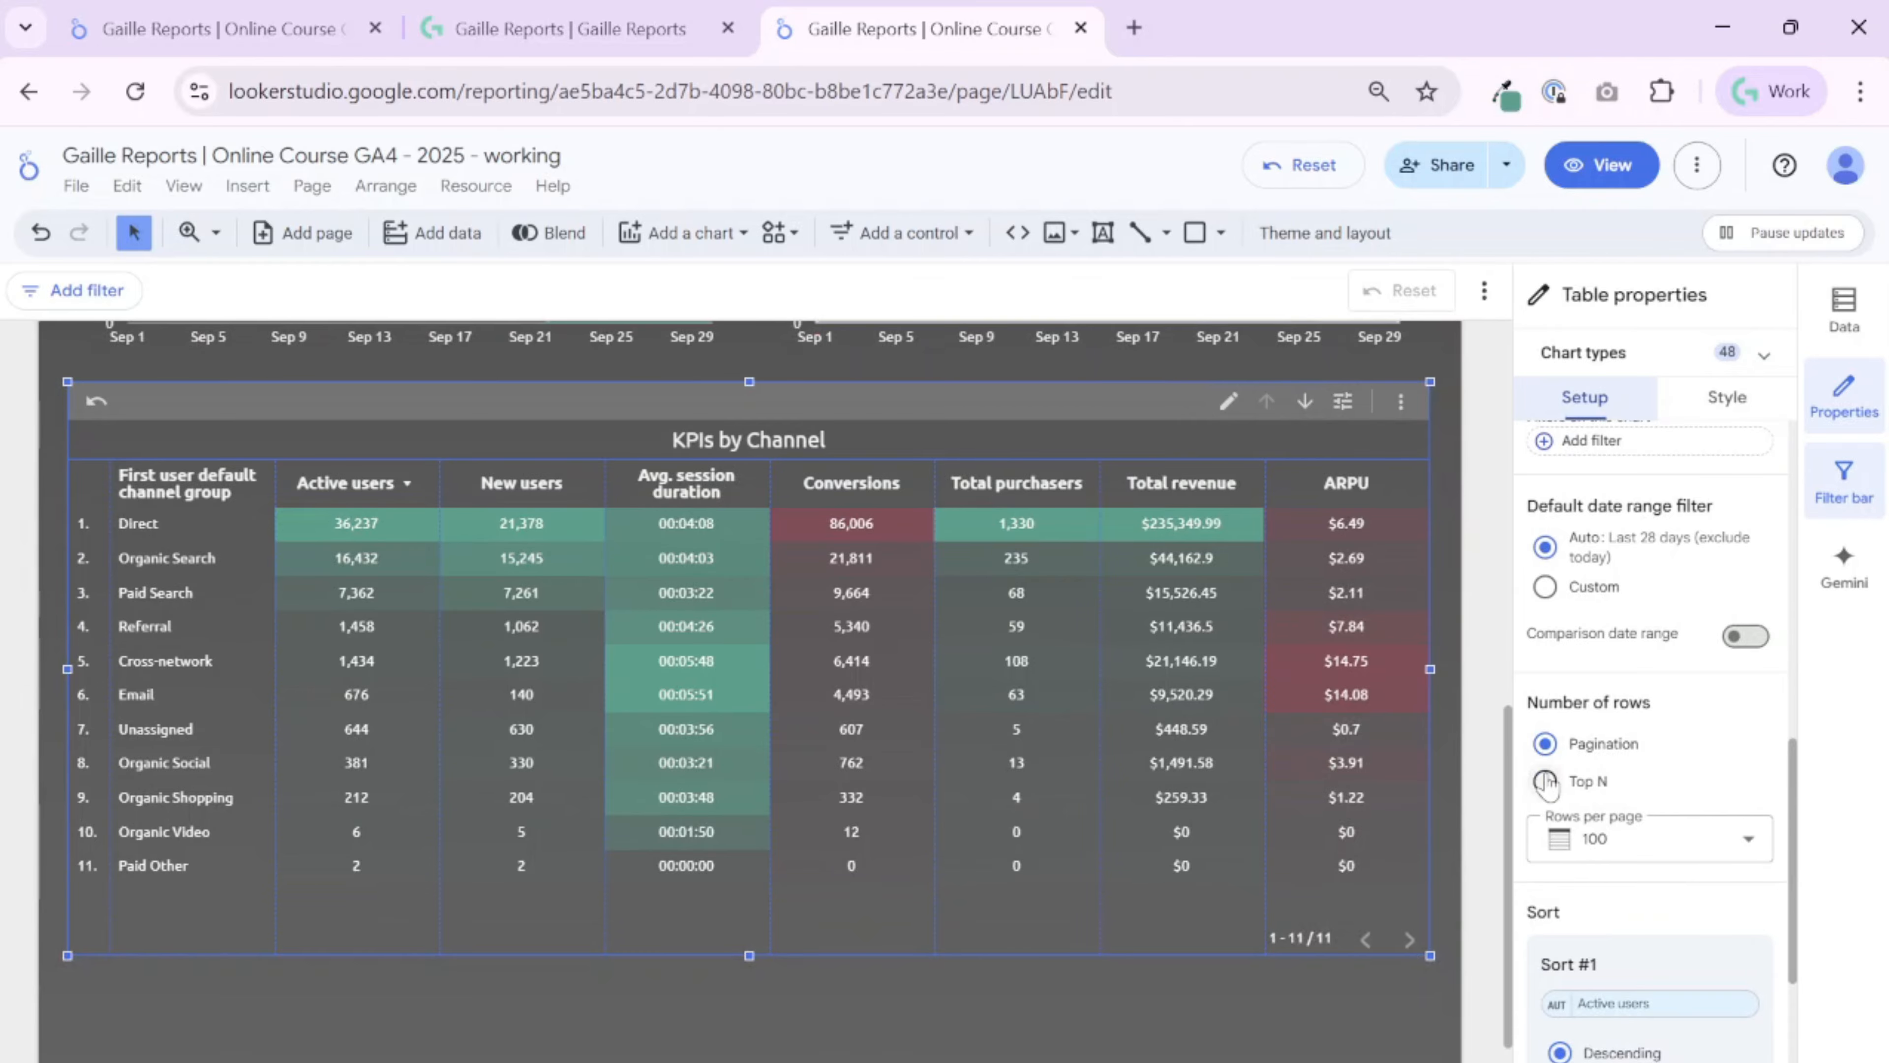
Limit the KPIs by Channel table to the top 5 rows
click(1546, 781)
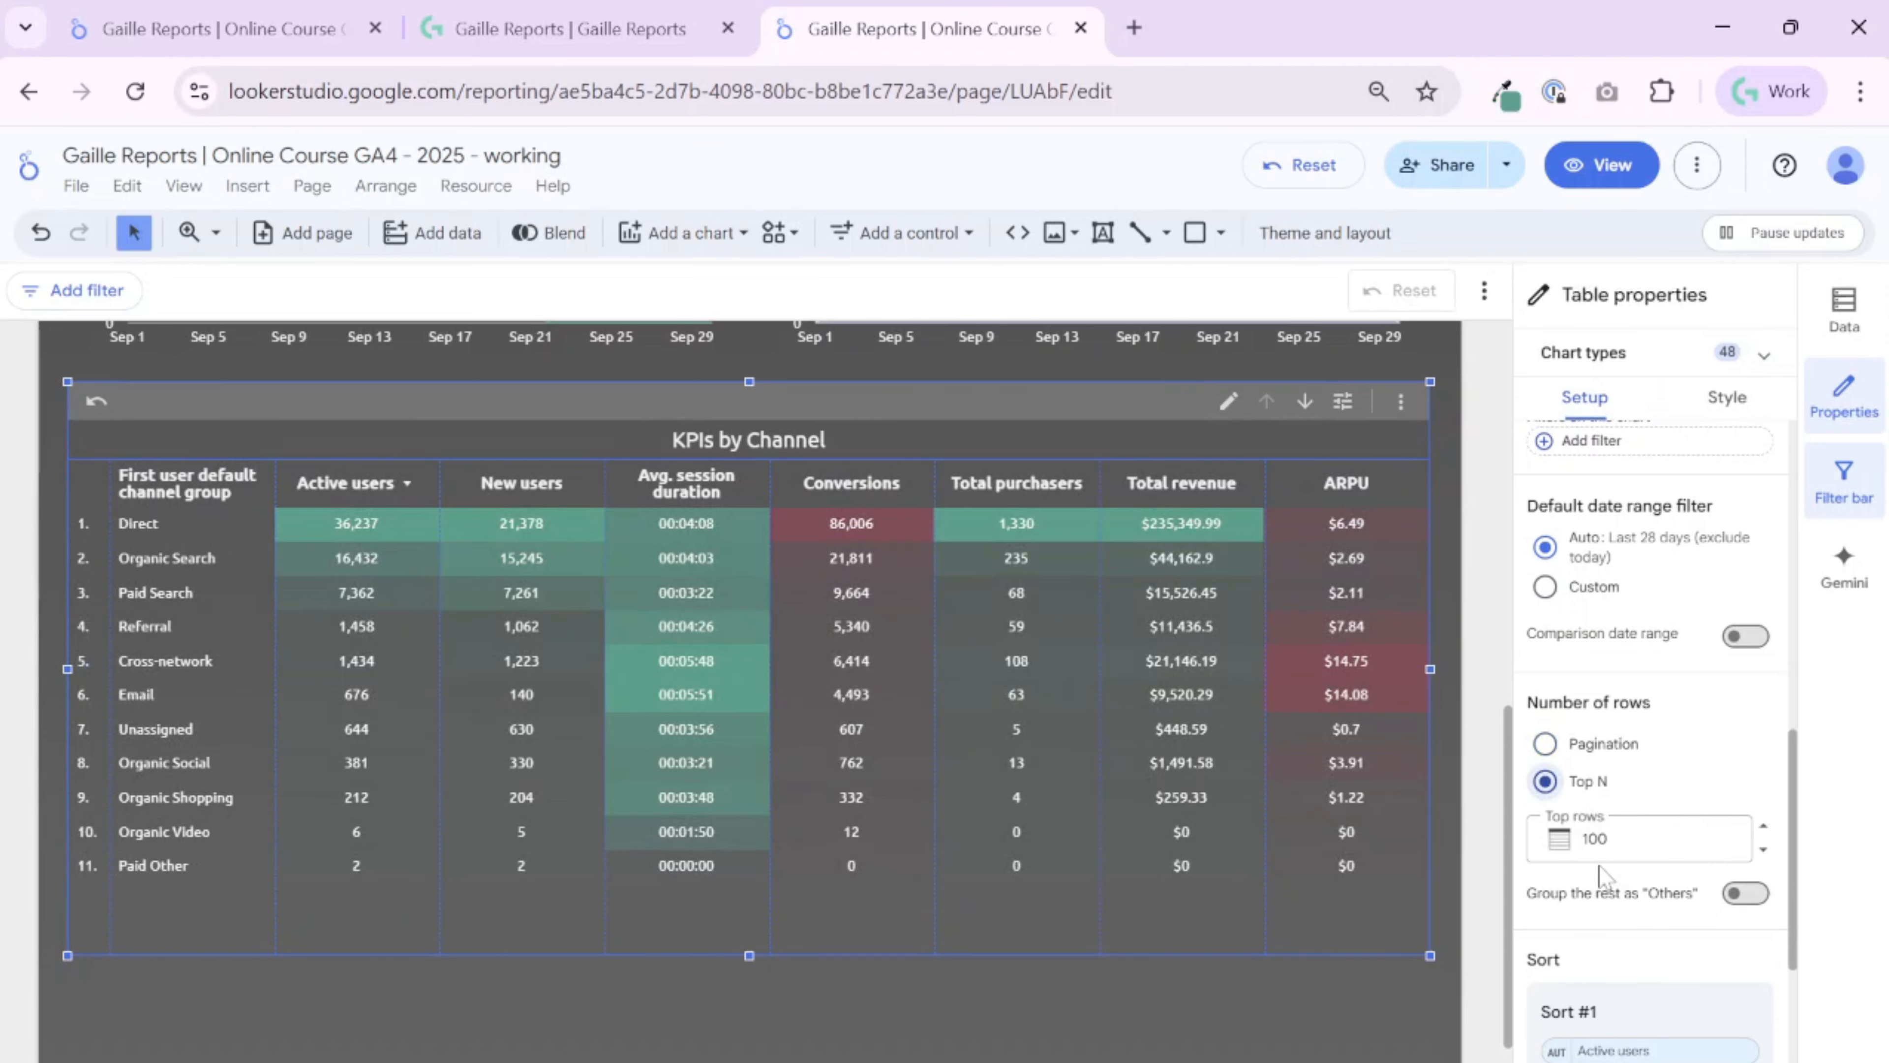
double_click(1594, 838)
text(5)
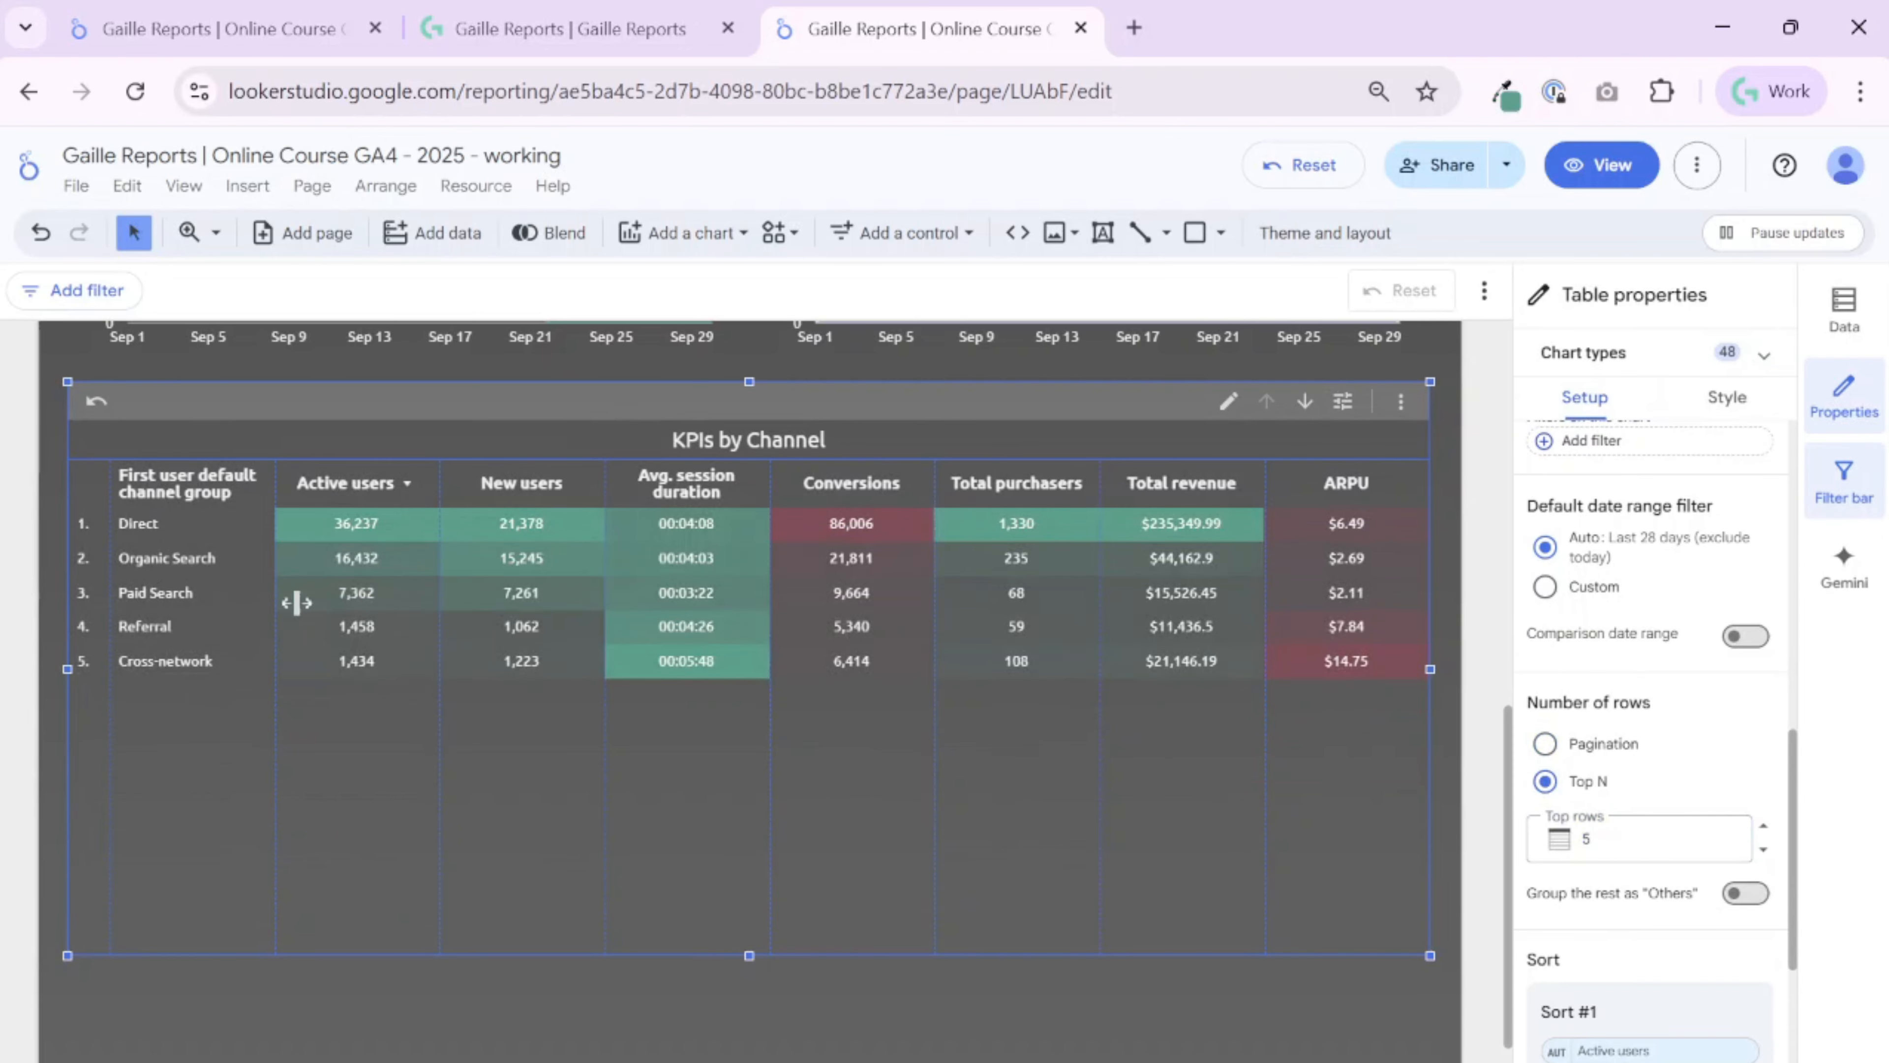
Set the table's top rows limit to 20 and switch its row display back to pagination
click(1573, 744)
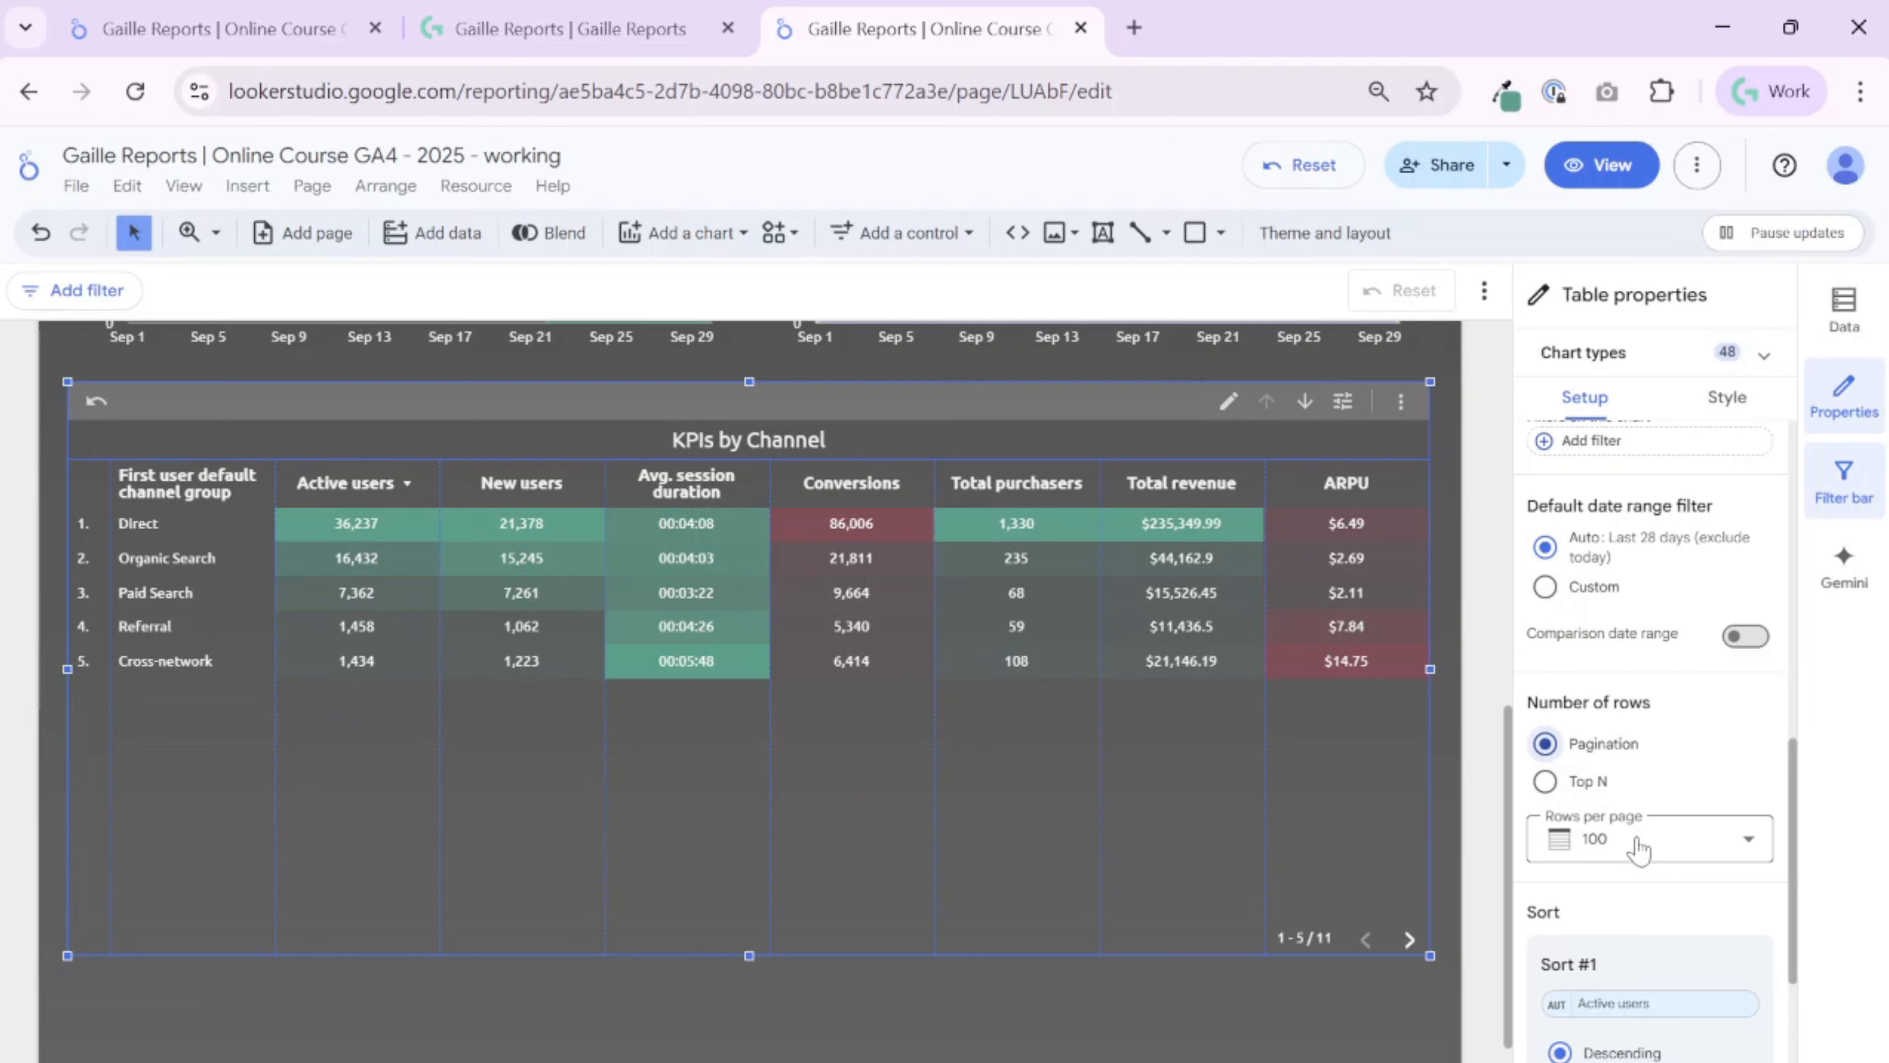
click(1544, 780)
double_click(1585, 838)
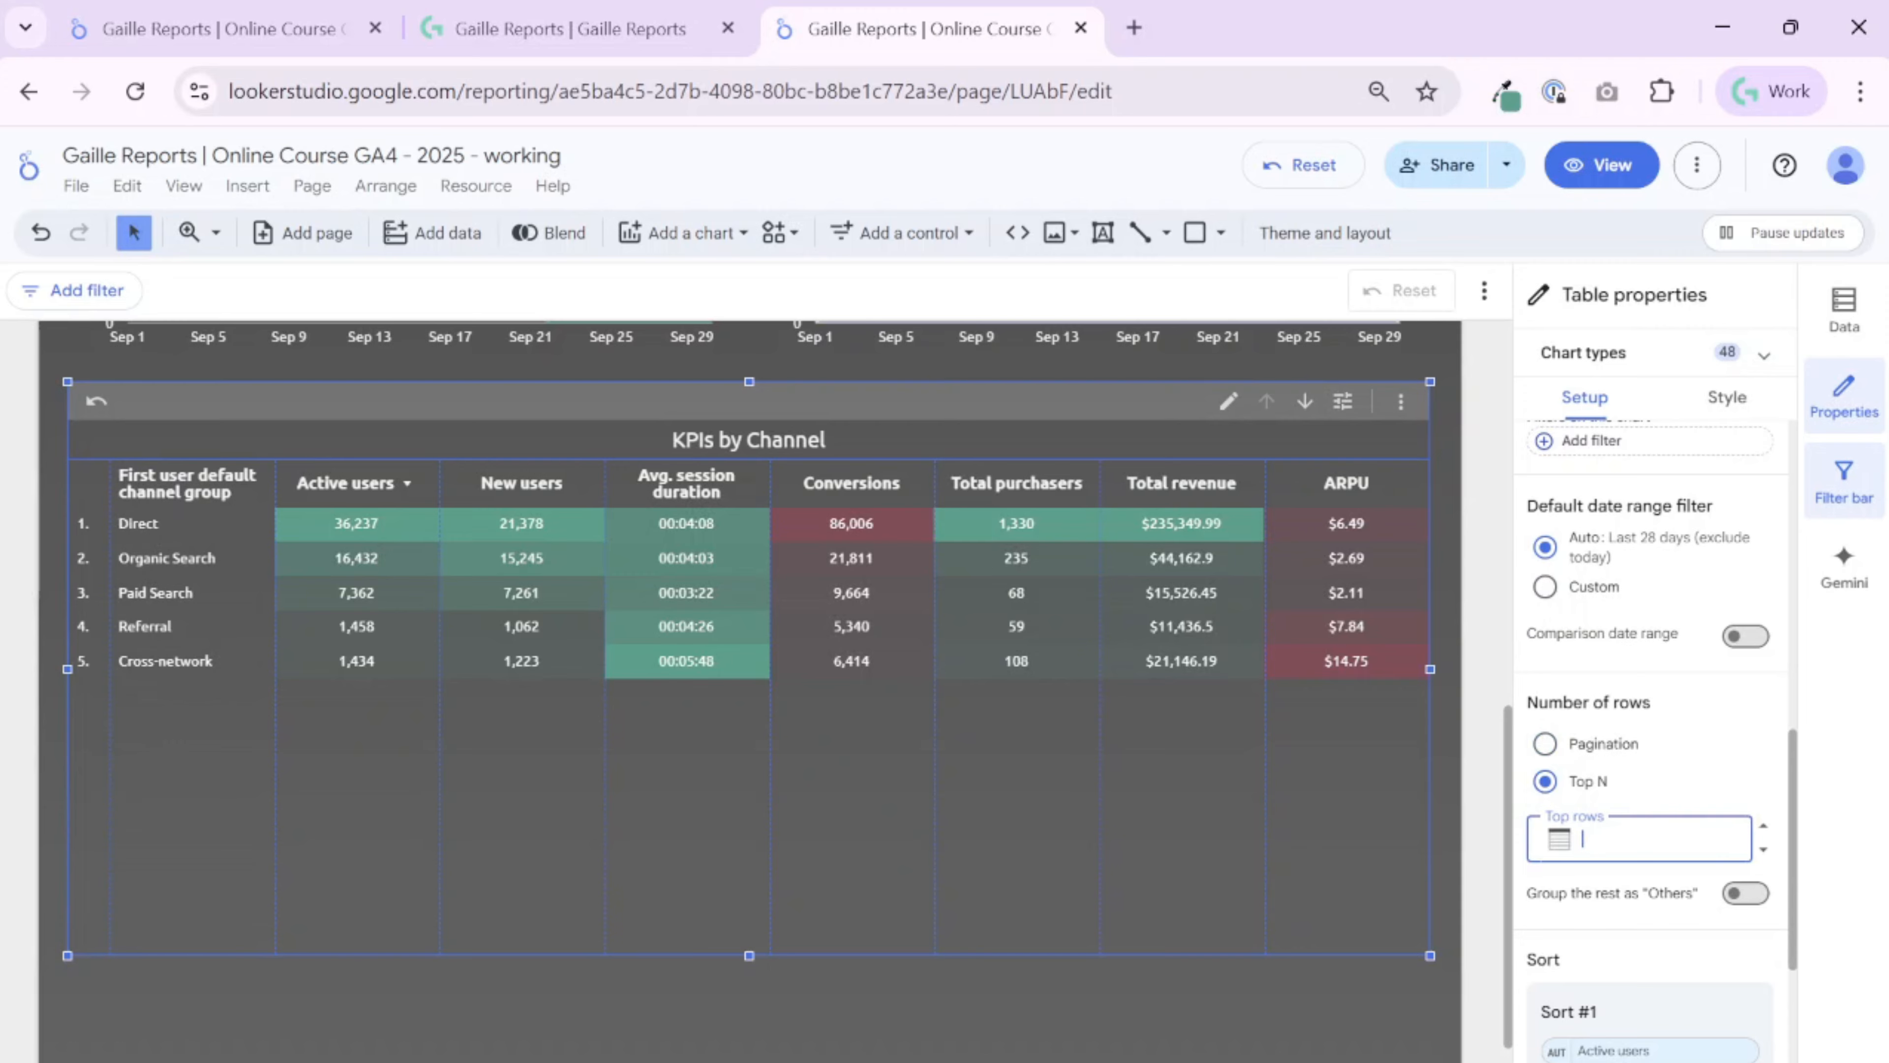
click(1690, 782)
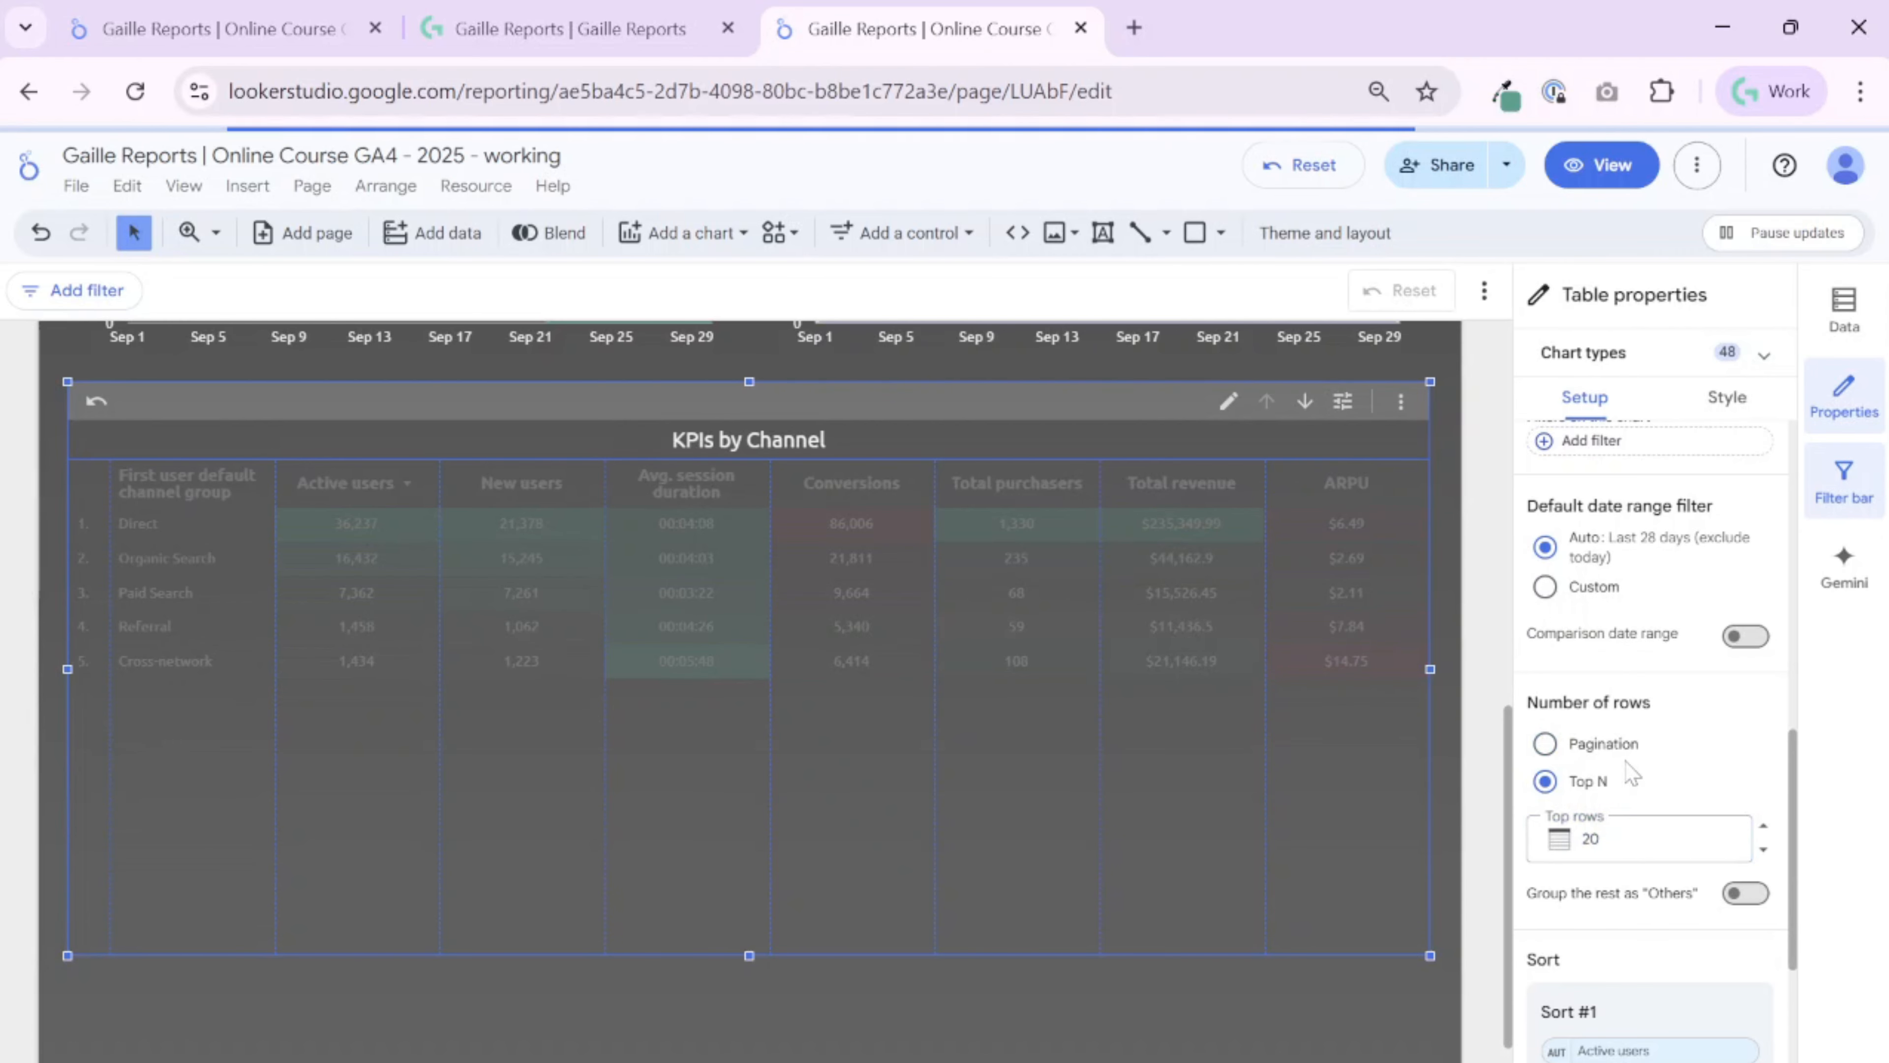
click(1615, 746)
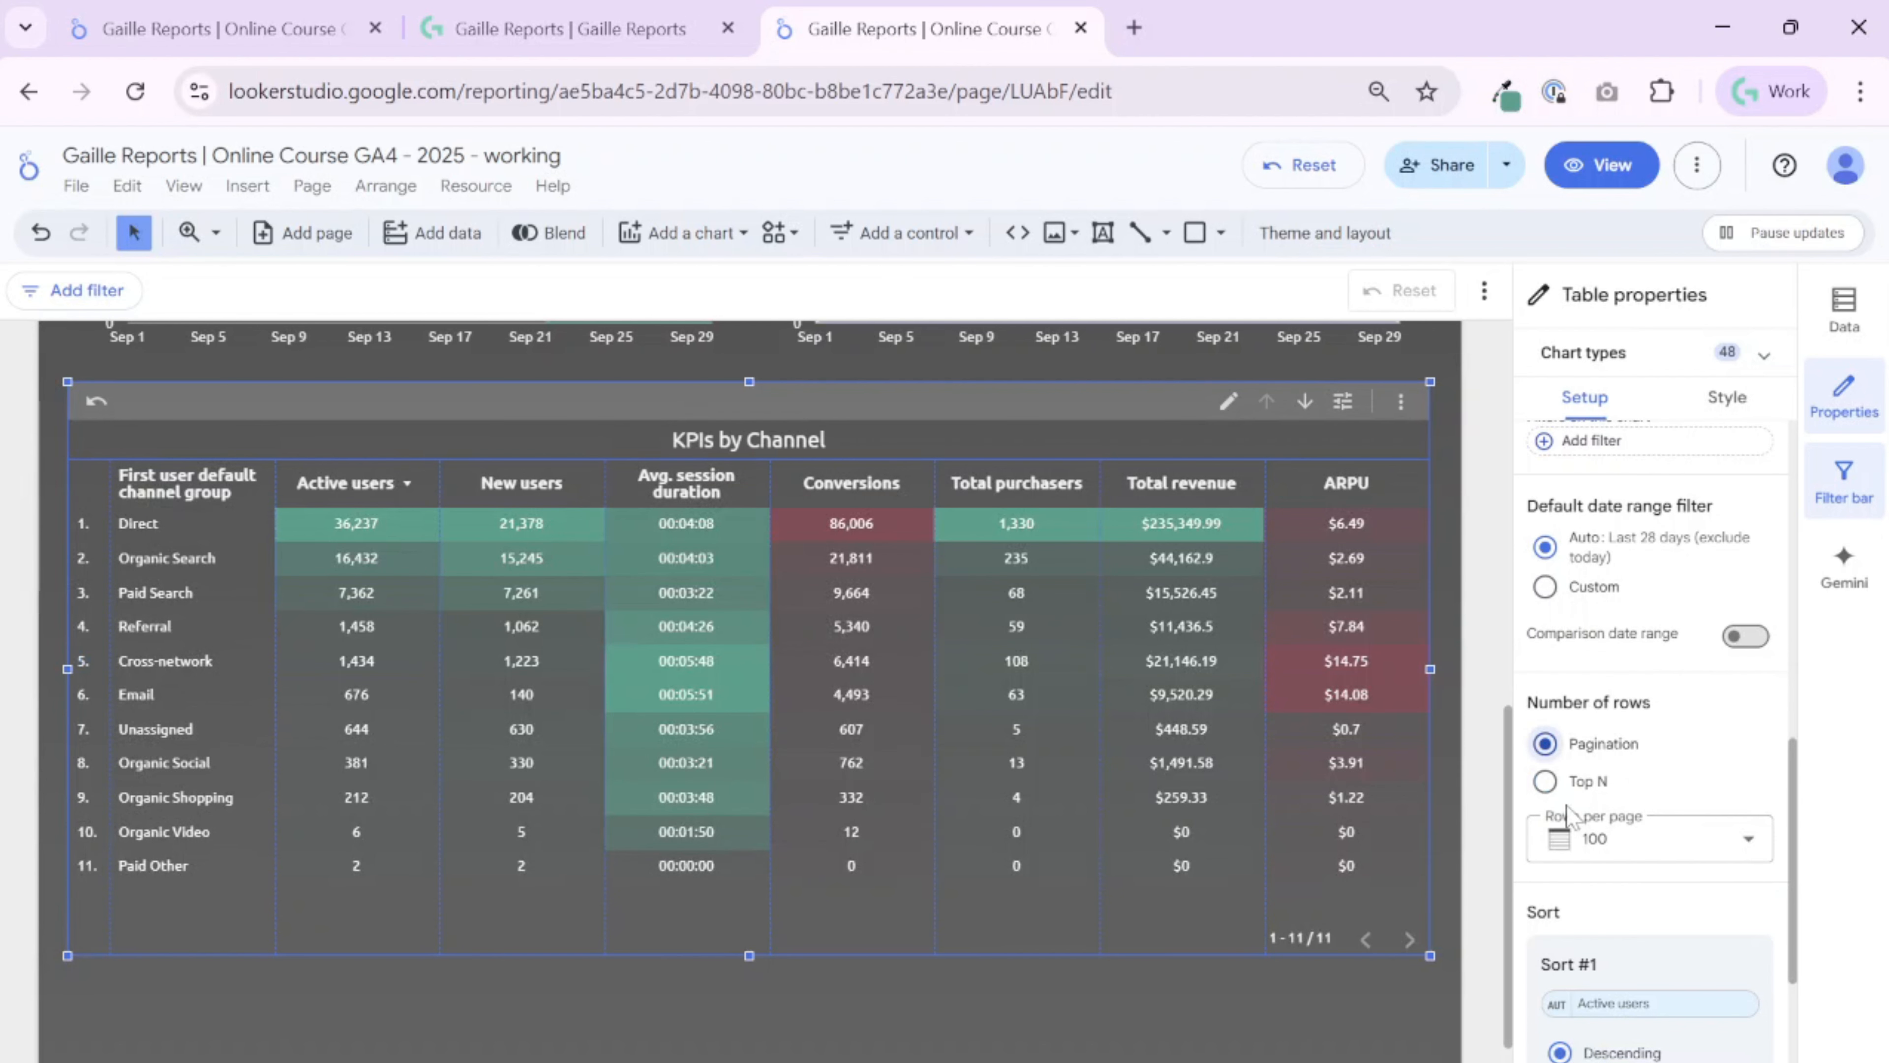
click(1545, 781)
click(1544, 744)
Change the table's sort field to Conversions and enable cross-filtering on the table
scroll(1665, 911, down, 4)
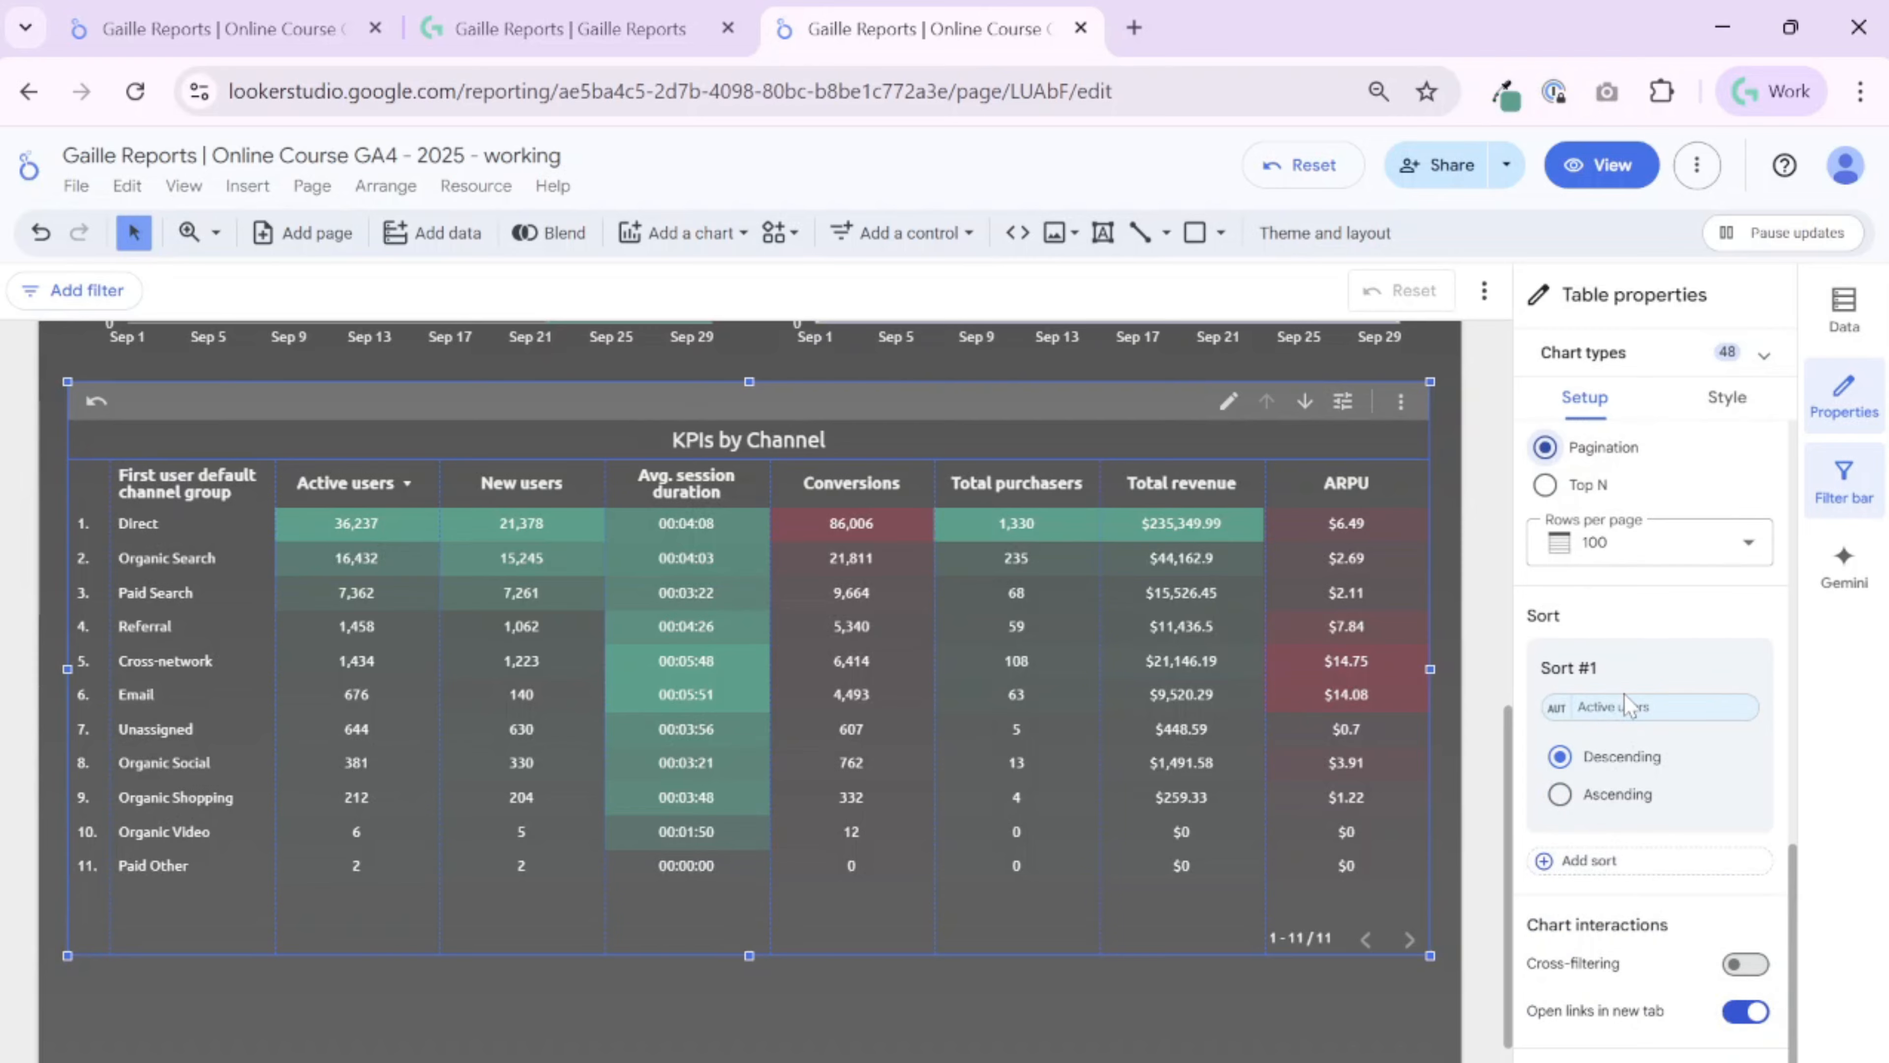
click(1650, 706)
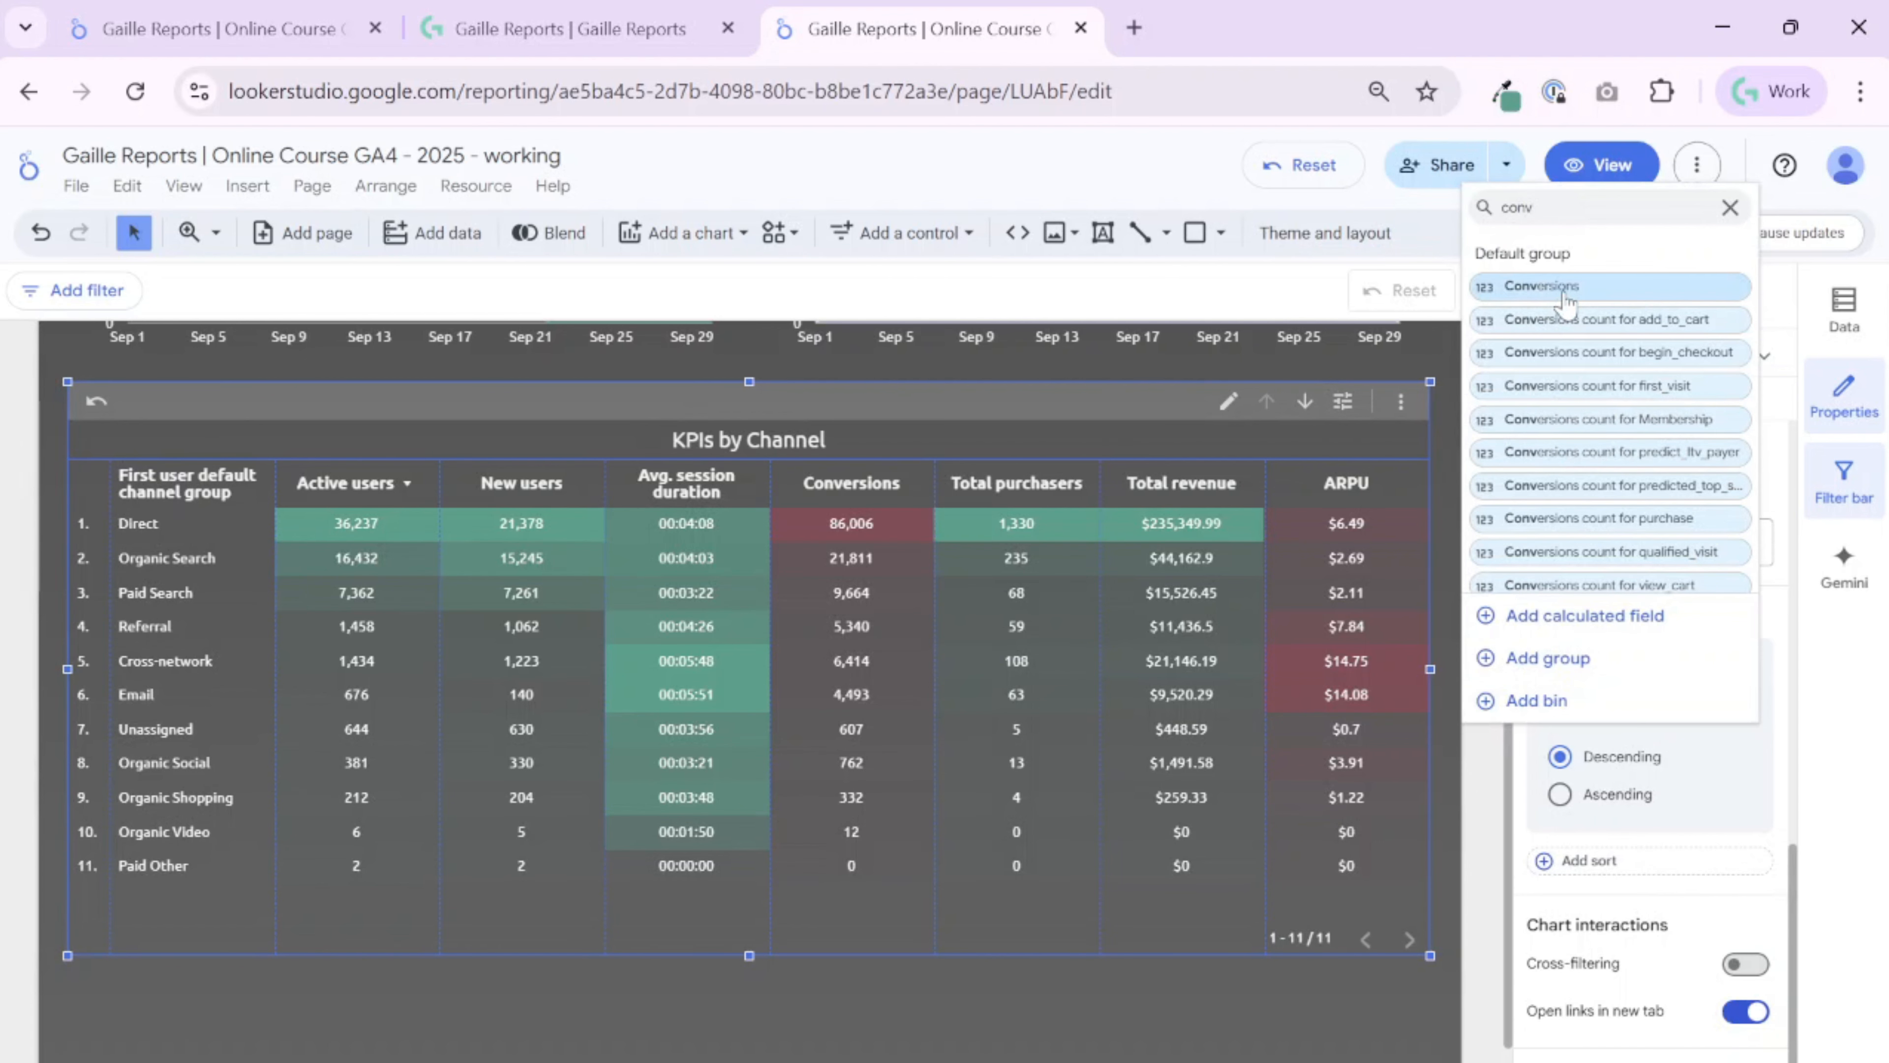
click(1562, 284)
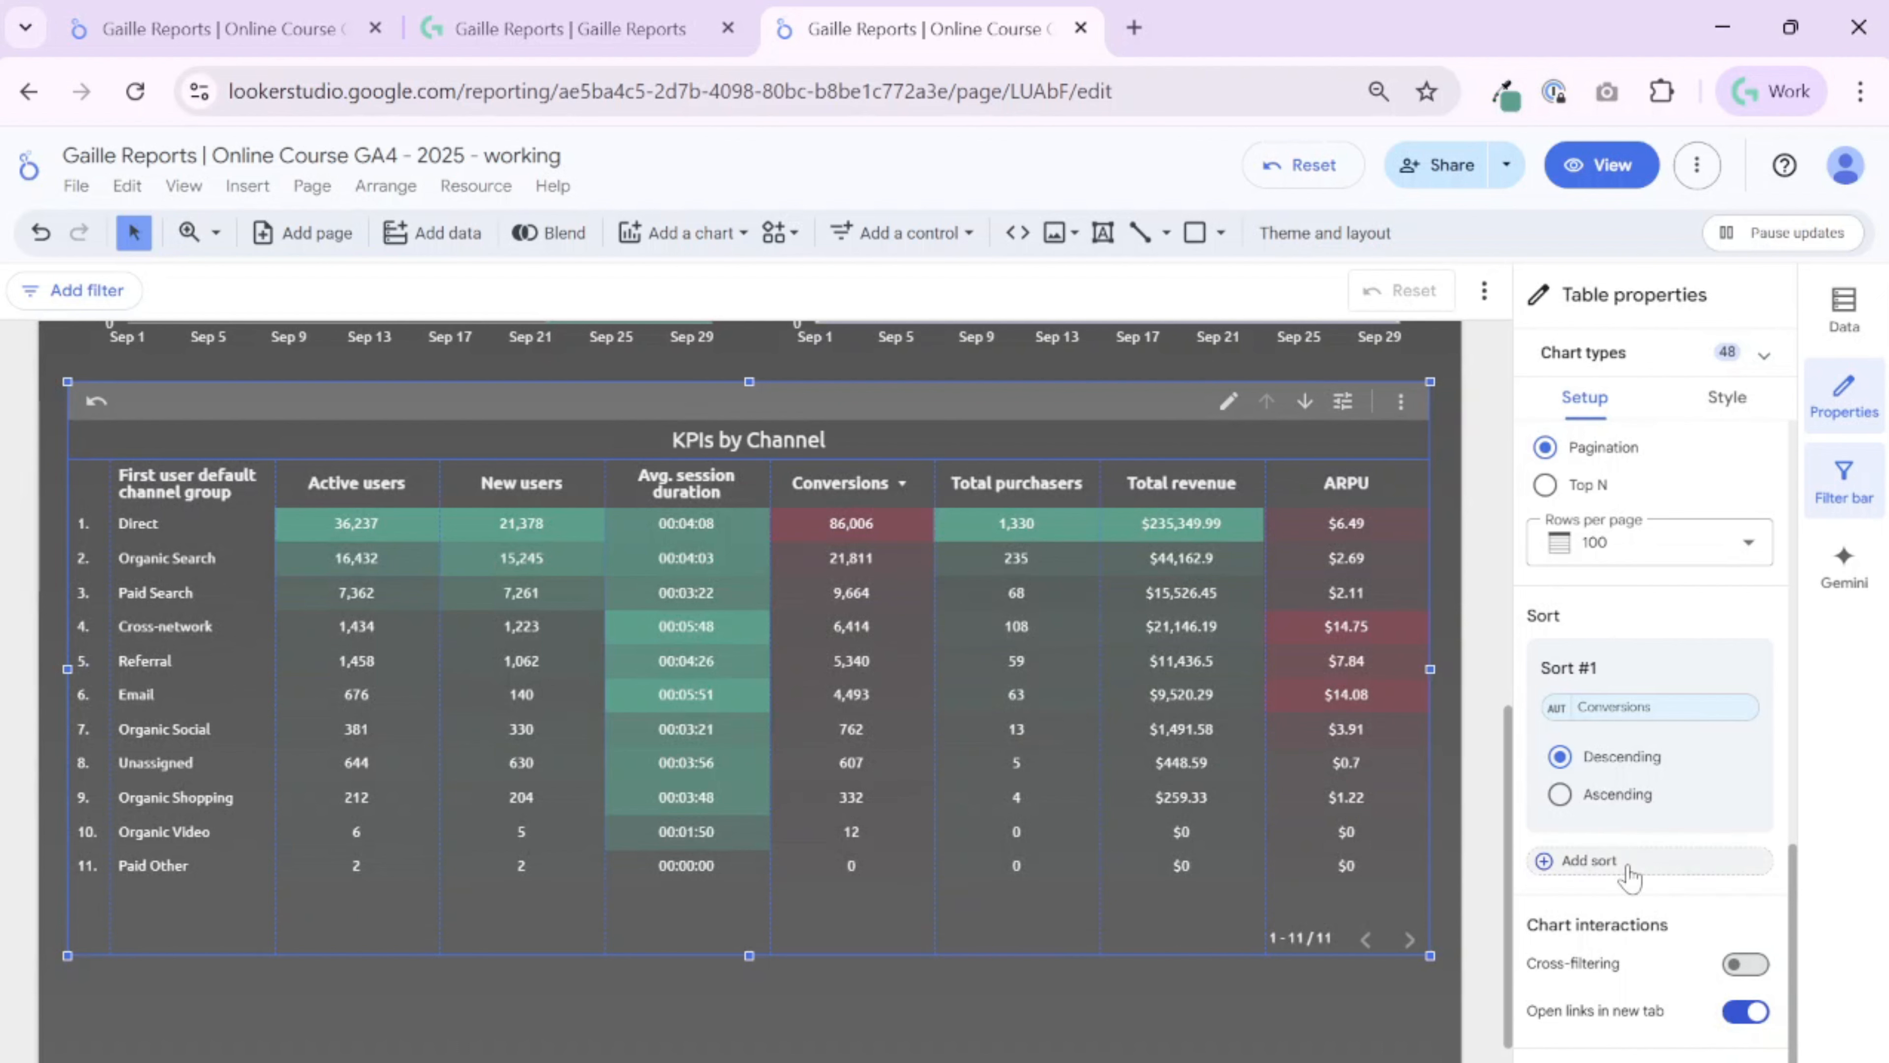
scroll(1702, 867, down, 1)
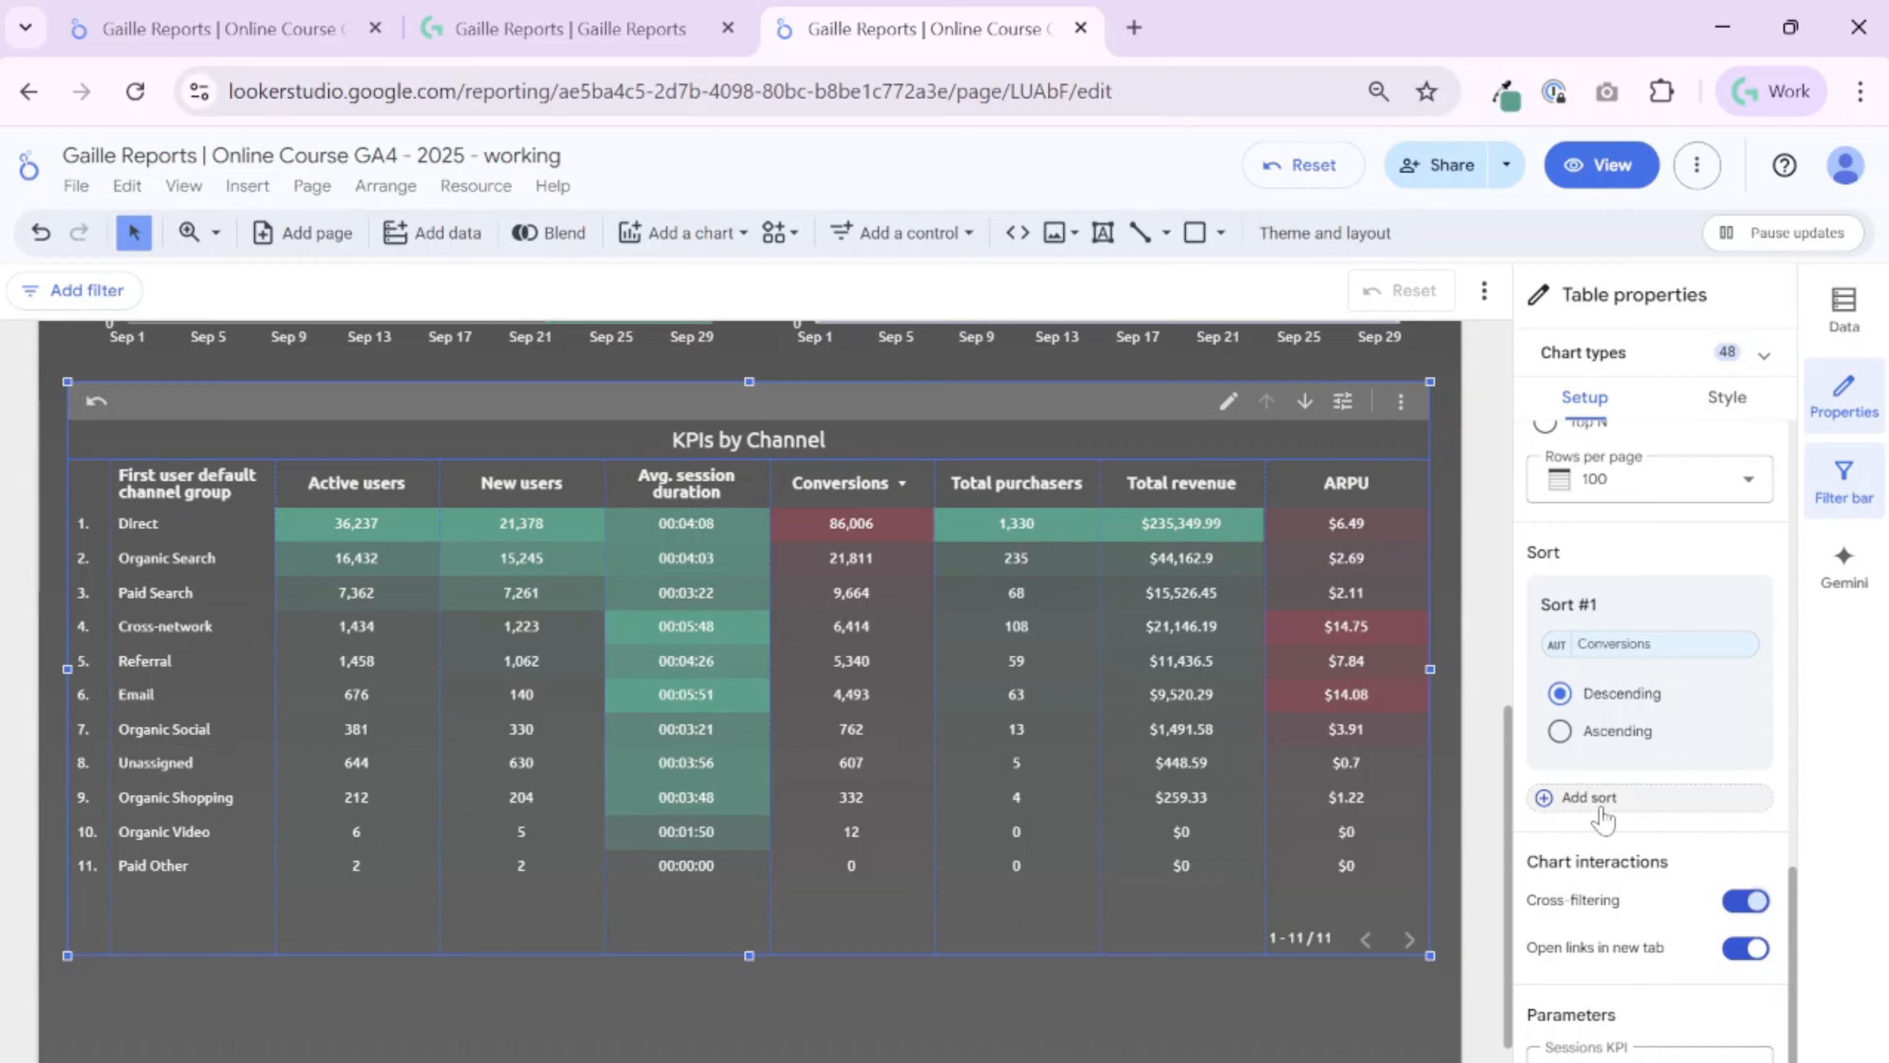
Look over the report in view mode, from the KPI scorecards down to the KPIs by Channel table
scroll(1422, 465, up, 5)
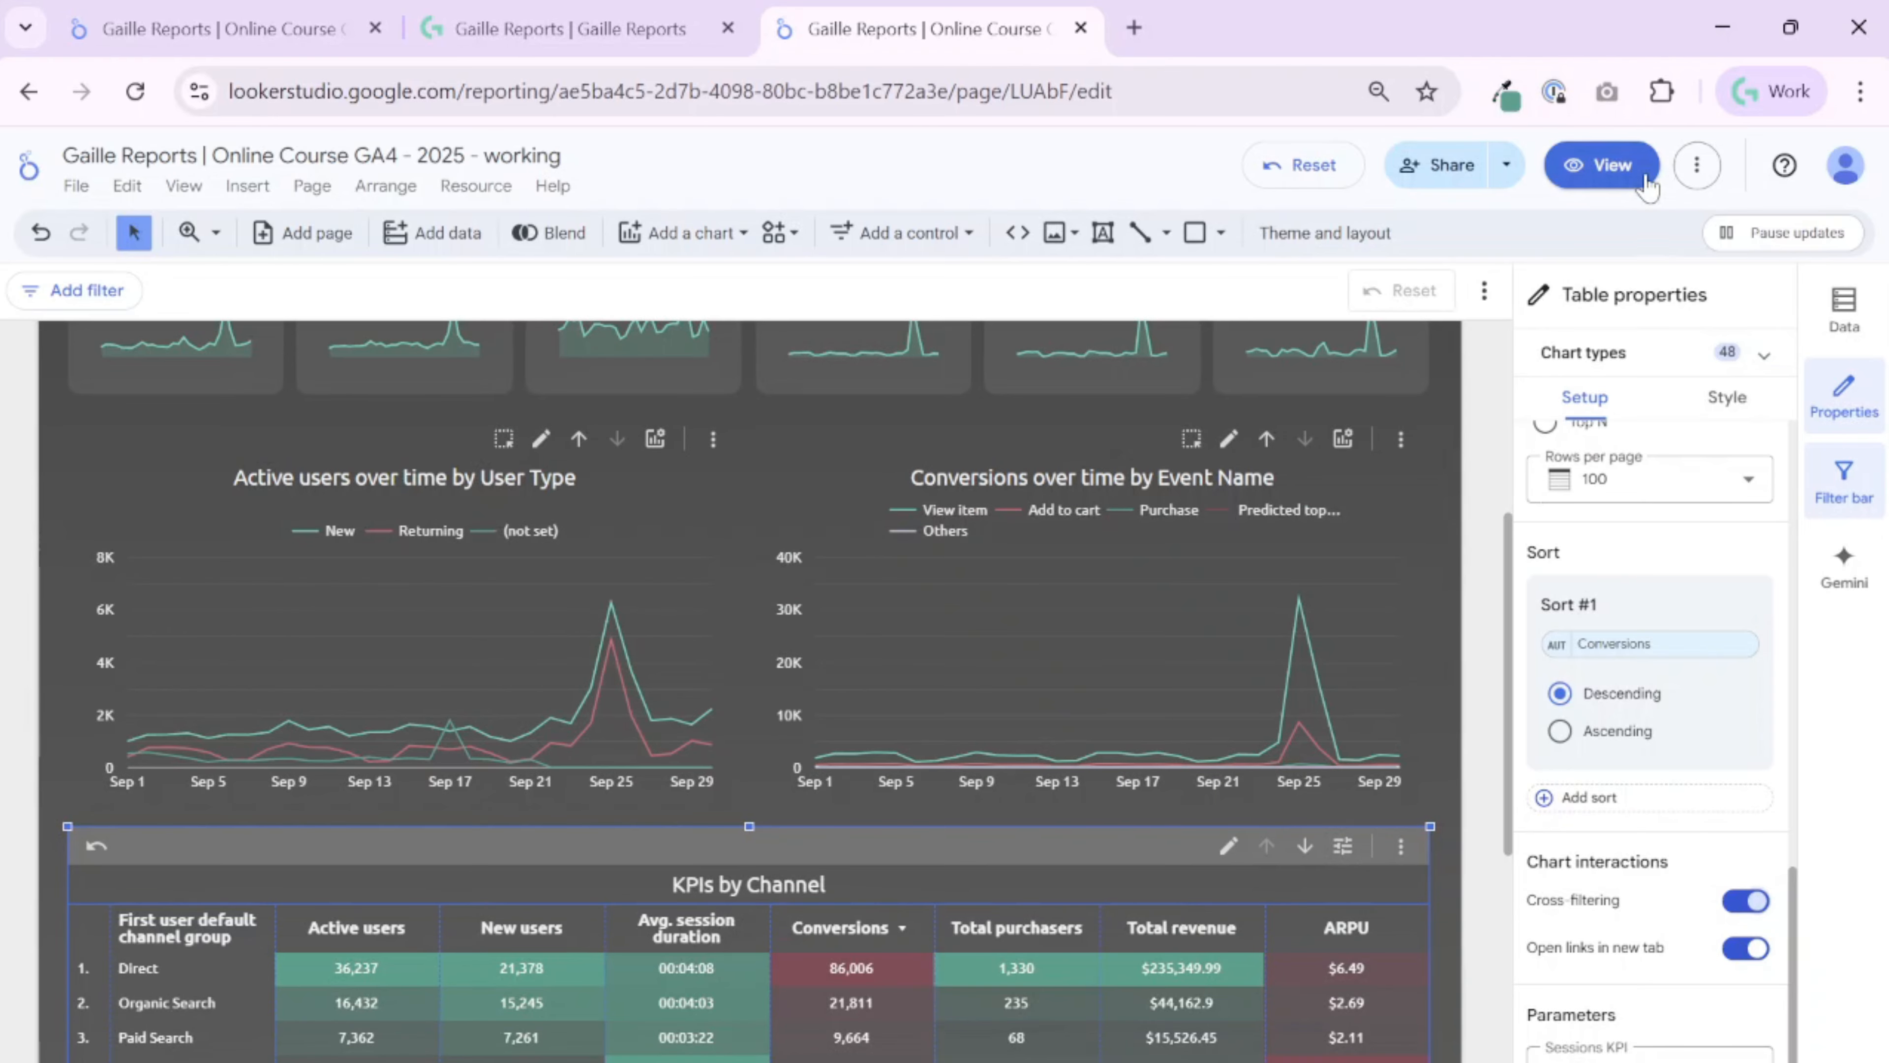
click(1600, 165)
scroll(1660, 676, down, 5)
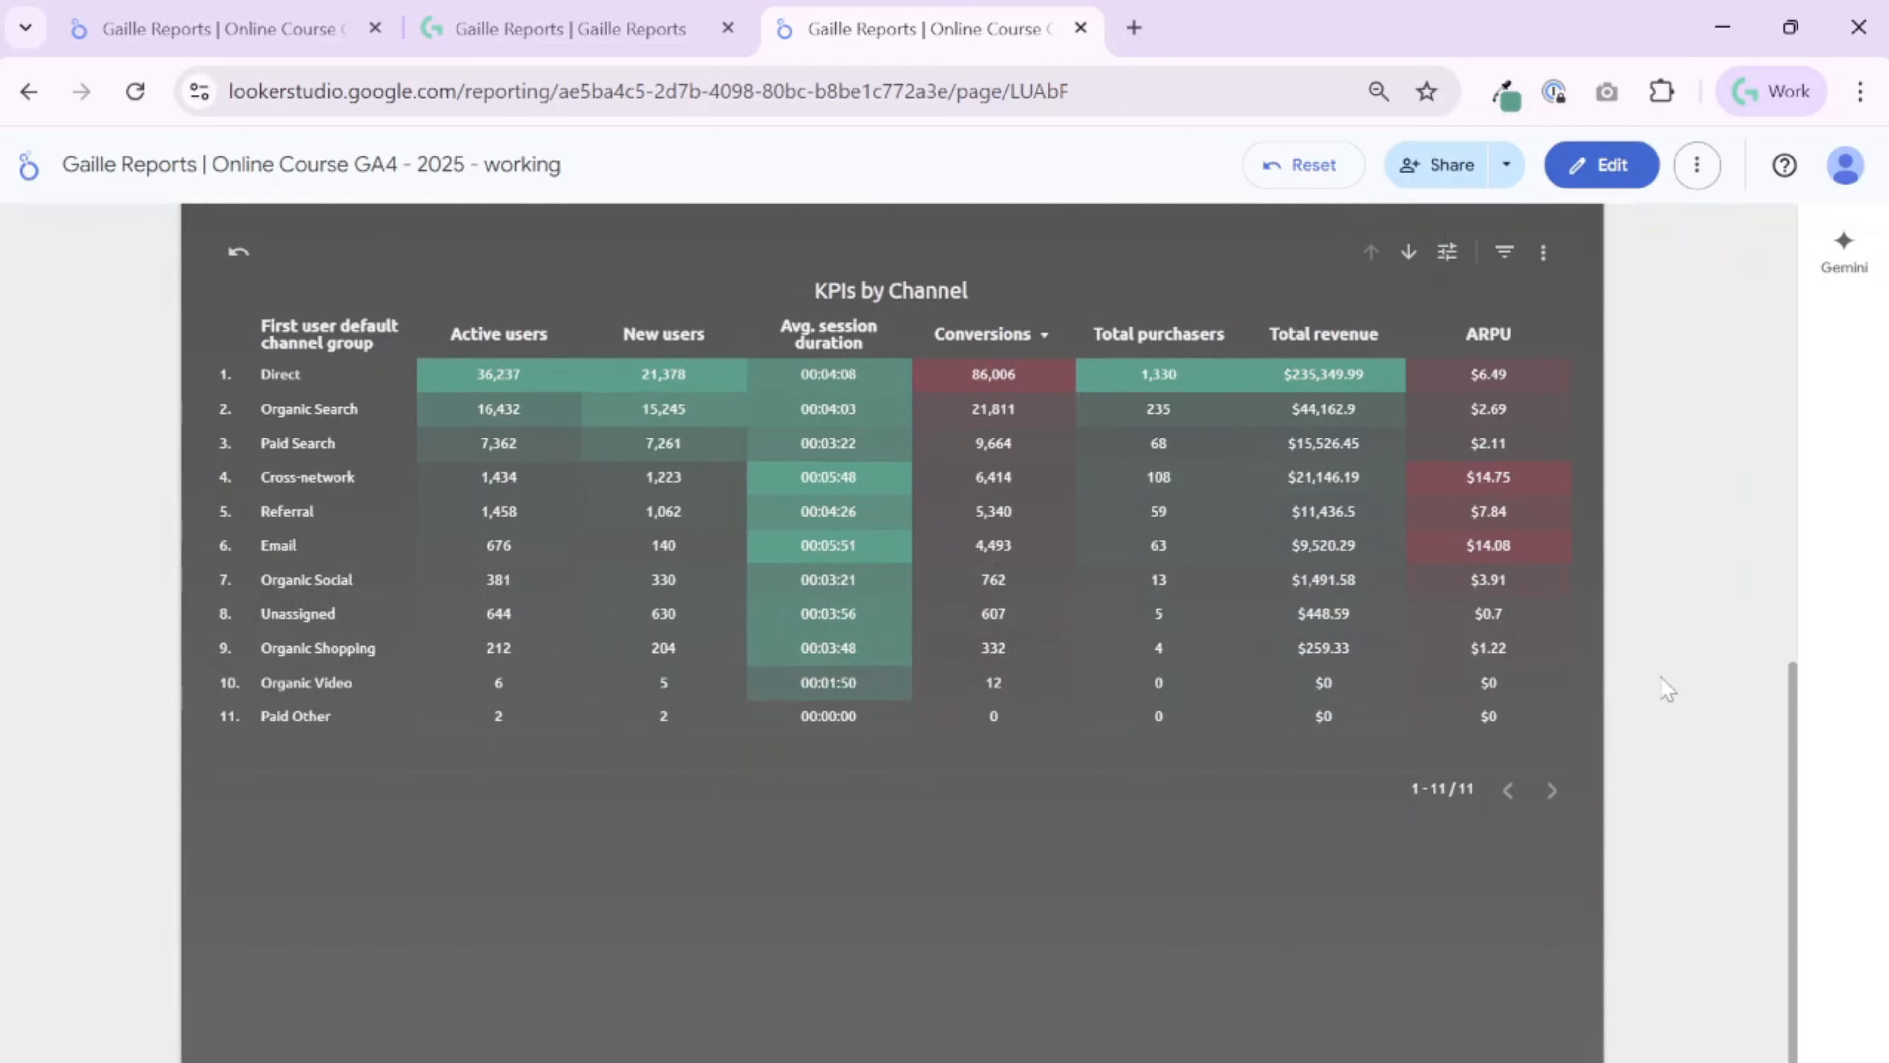
scroll(1660, 677, up, 8)
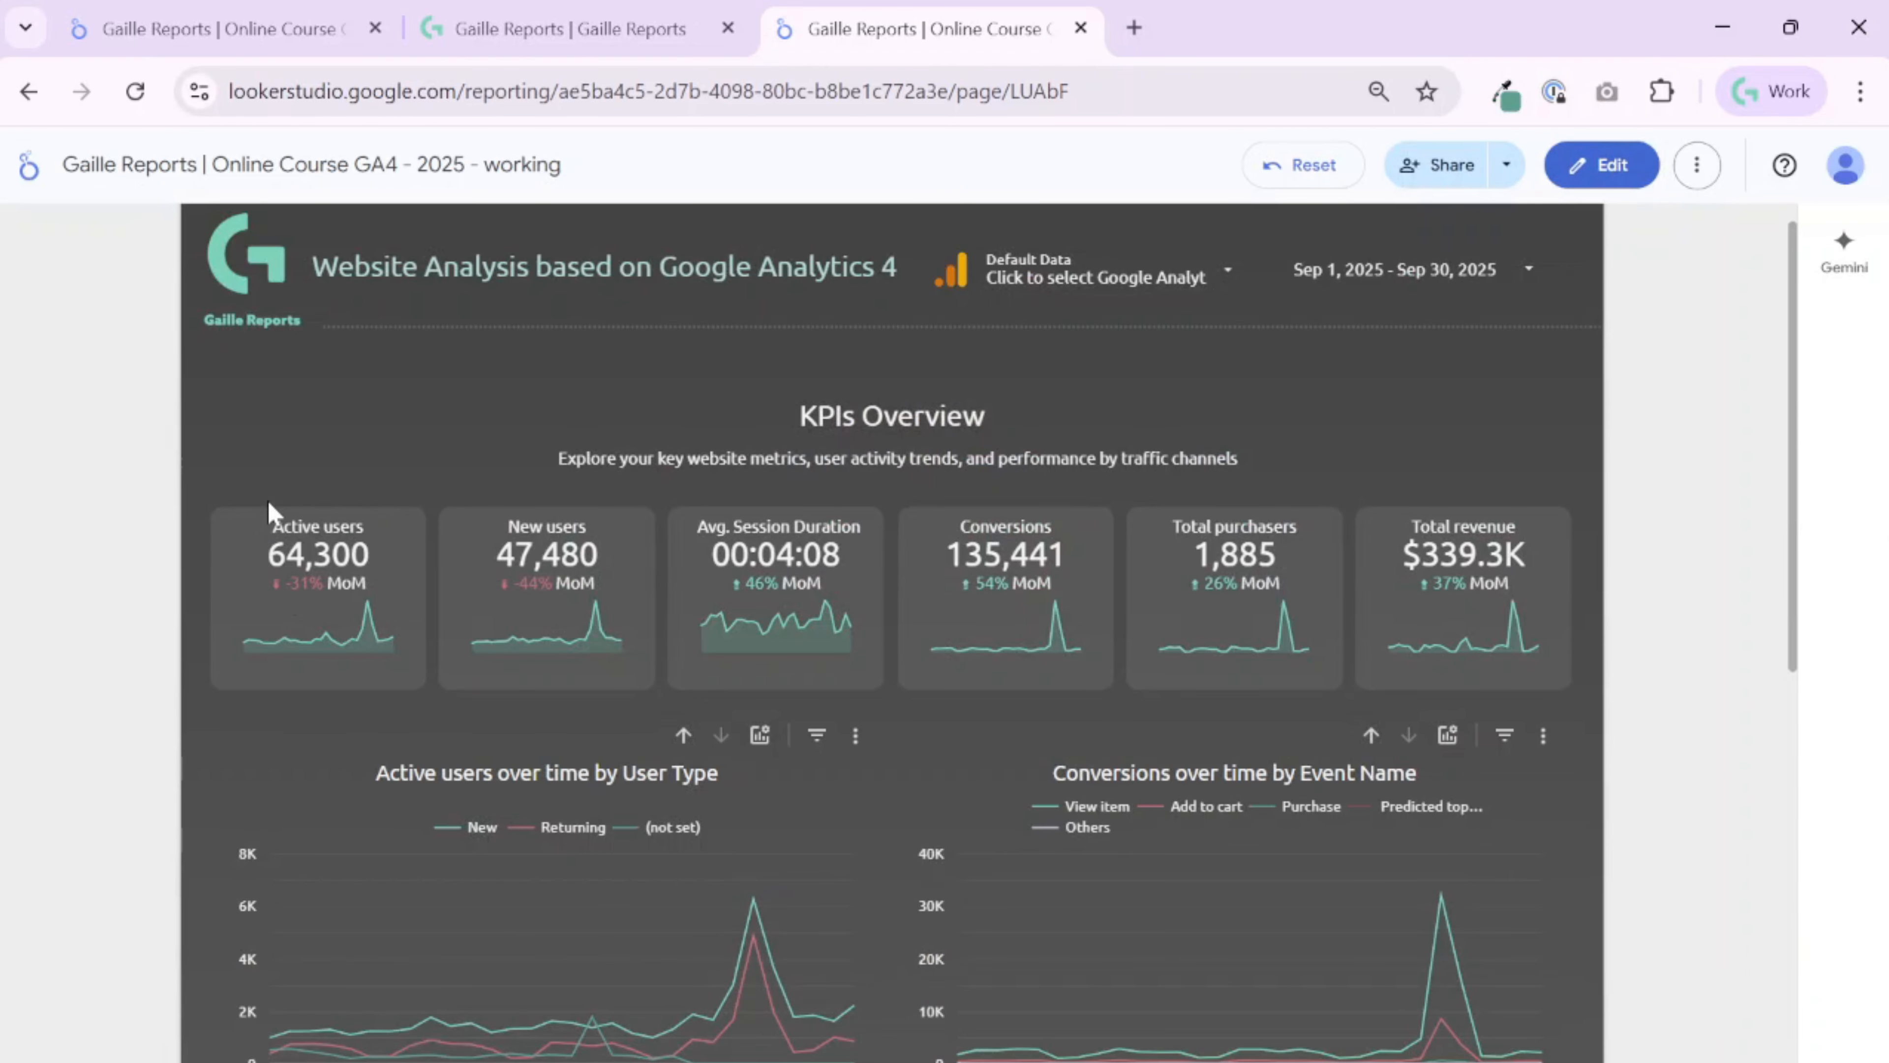
scroll(267, 514, down, 6)
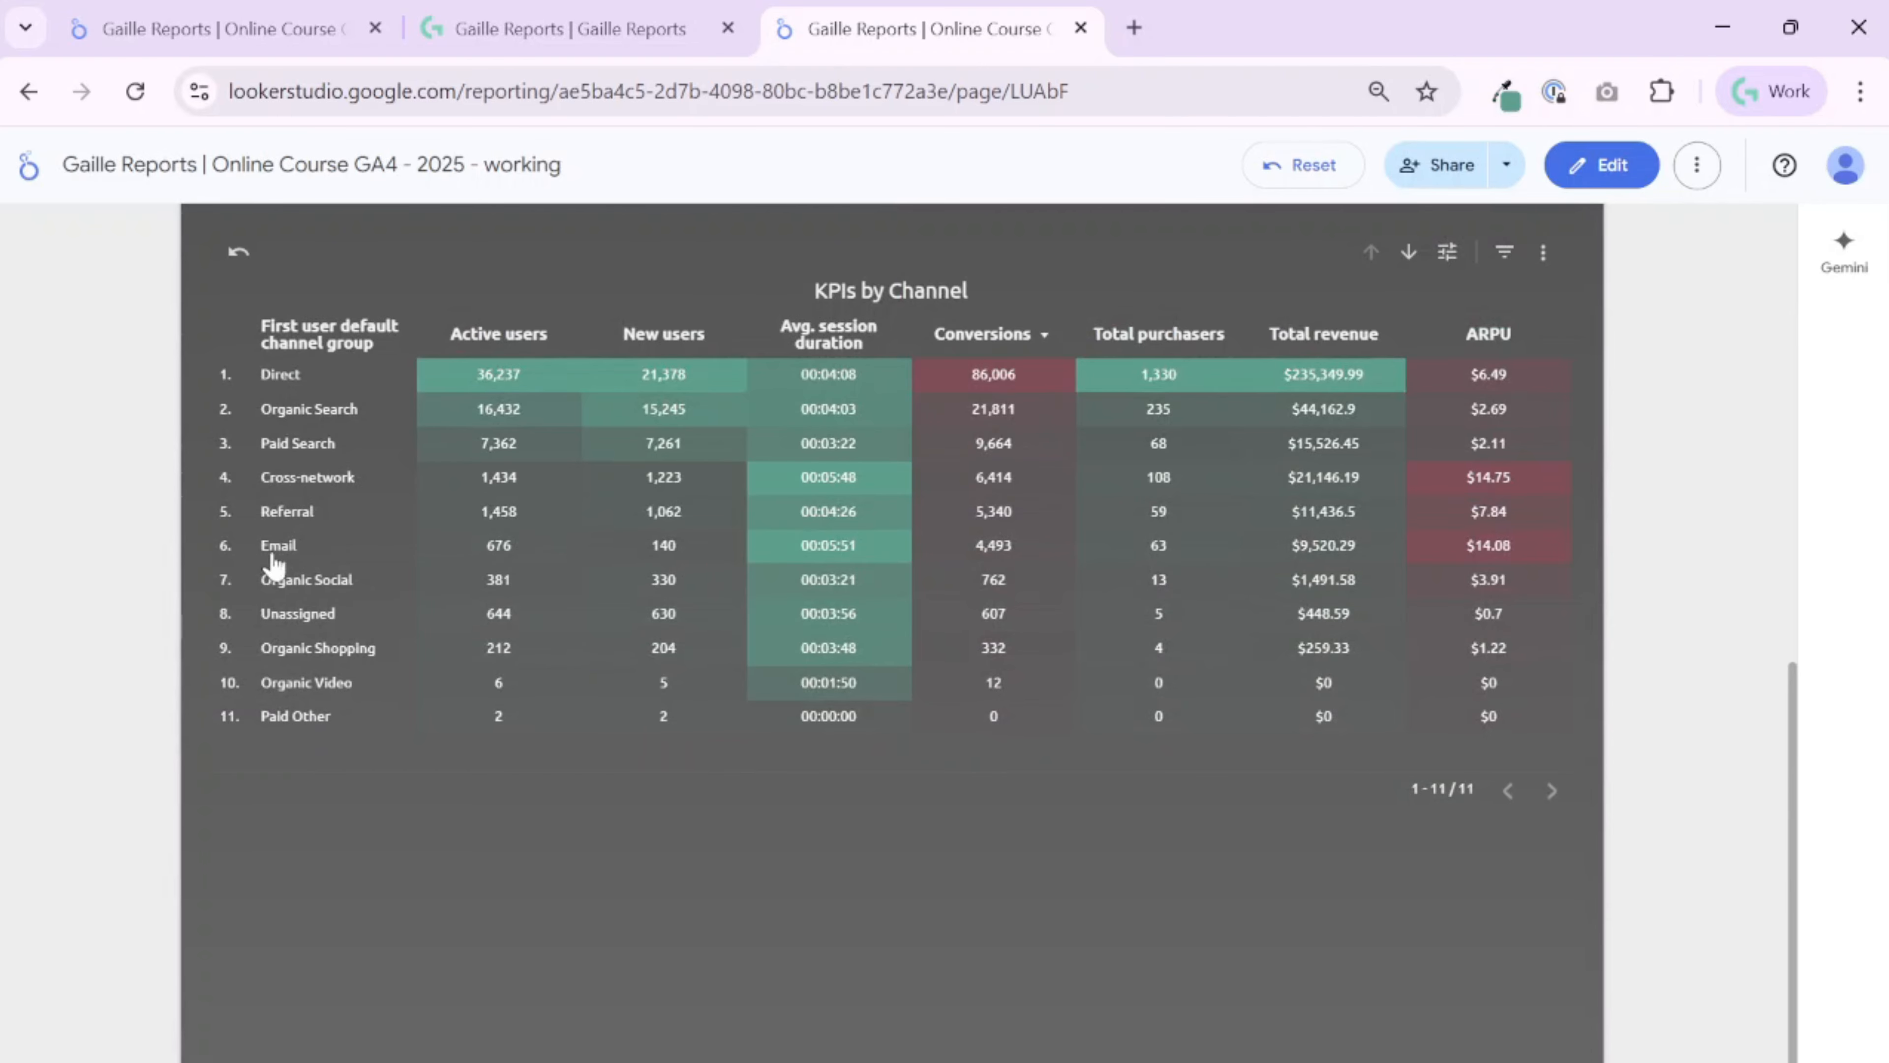
scroll(1794, 476, up, 10)
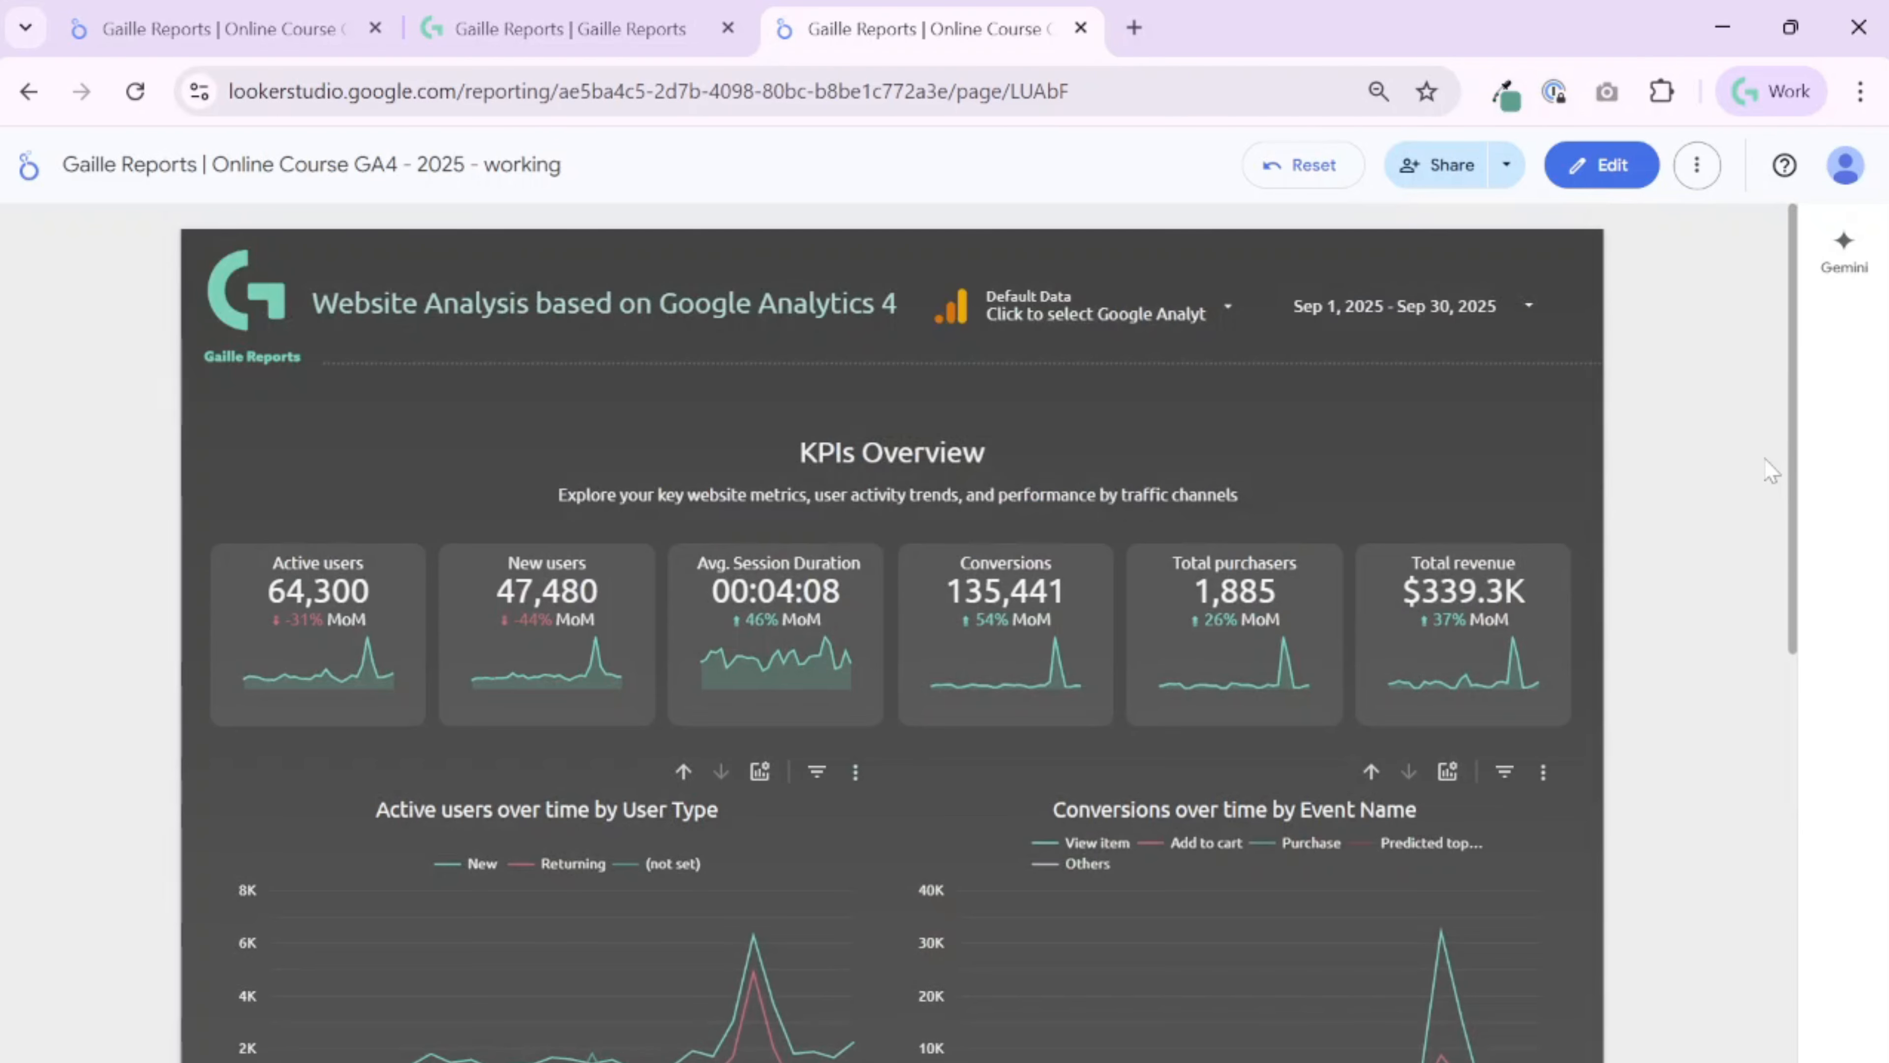
Reload the report, cross-filter it by the Email channel from the table, and check the scorecards and time series charts
click(141, 90)
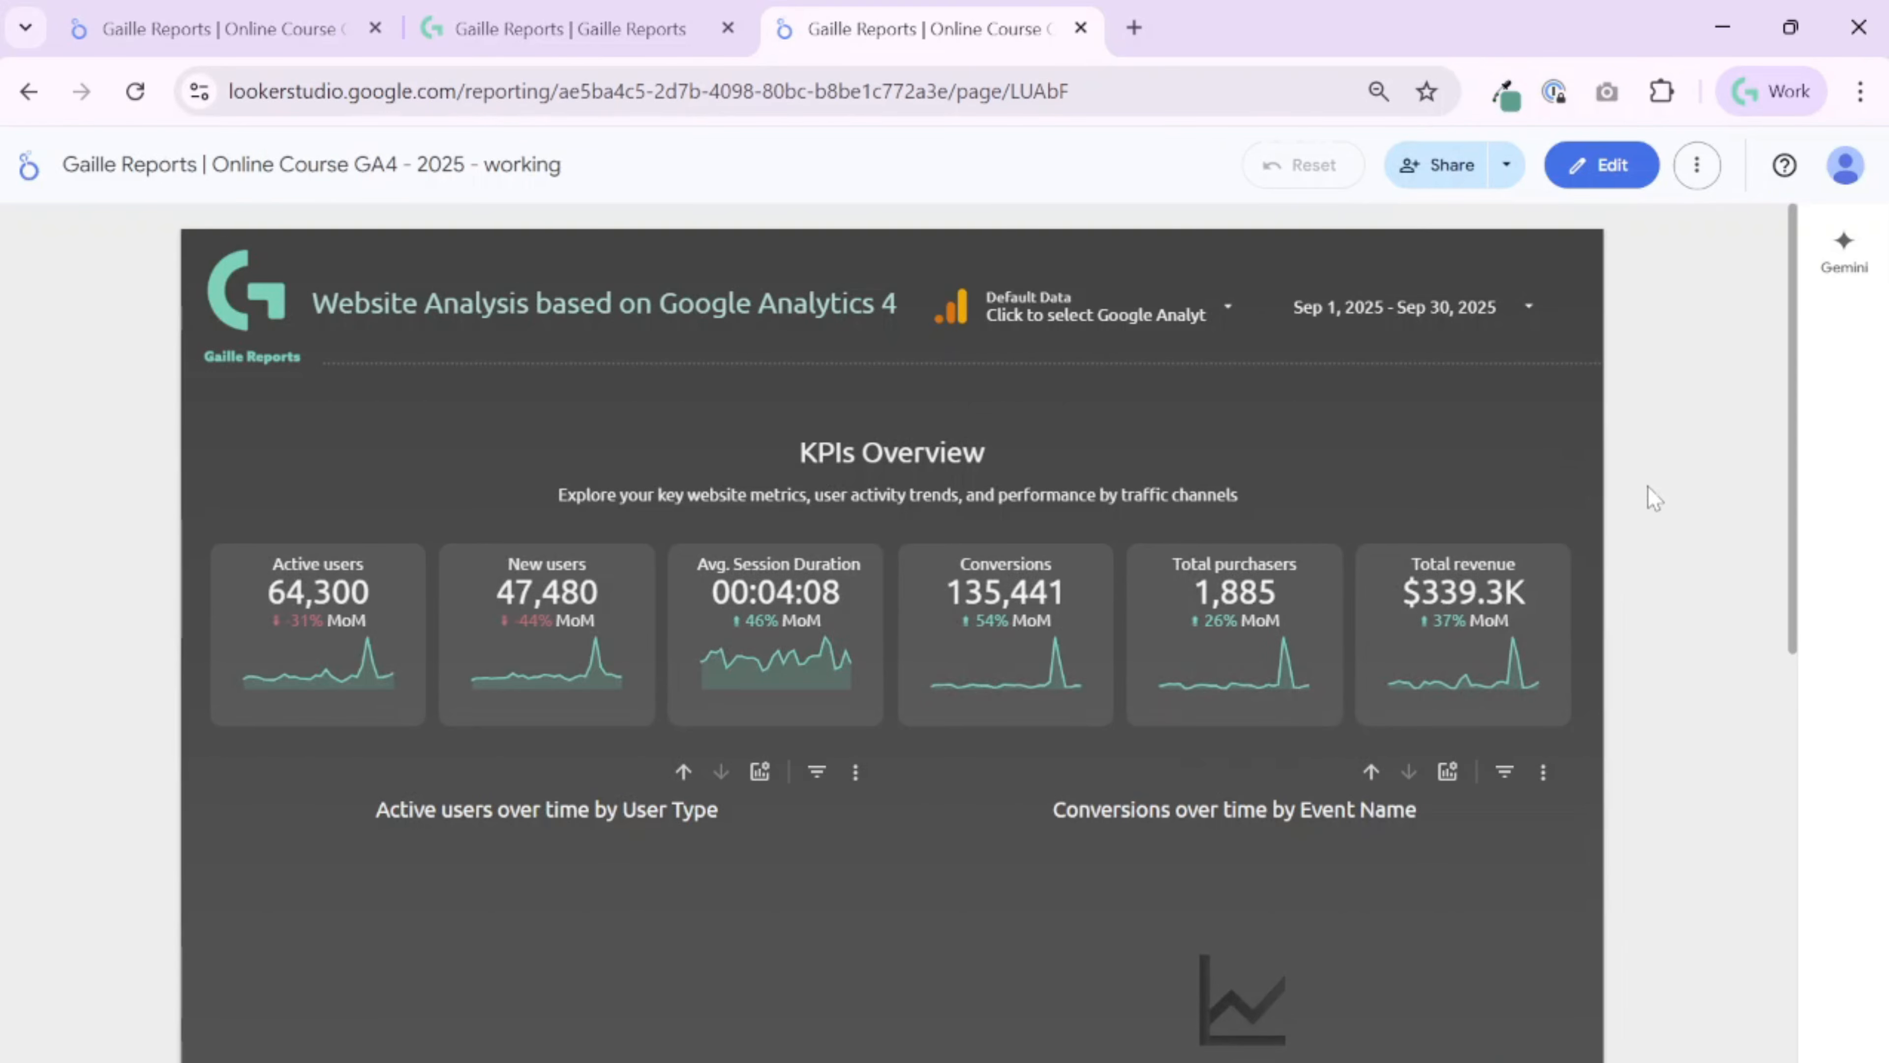
scroll(1665, 521, down, 10)
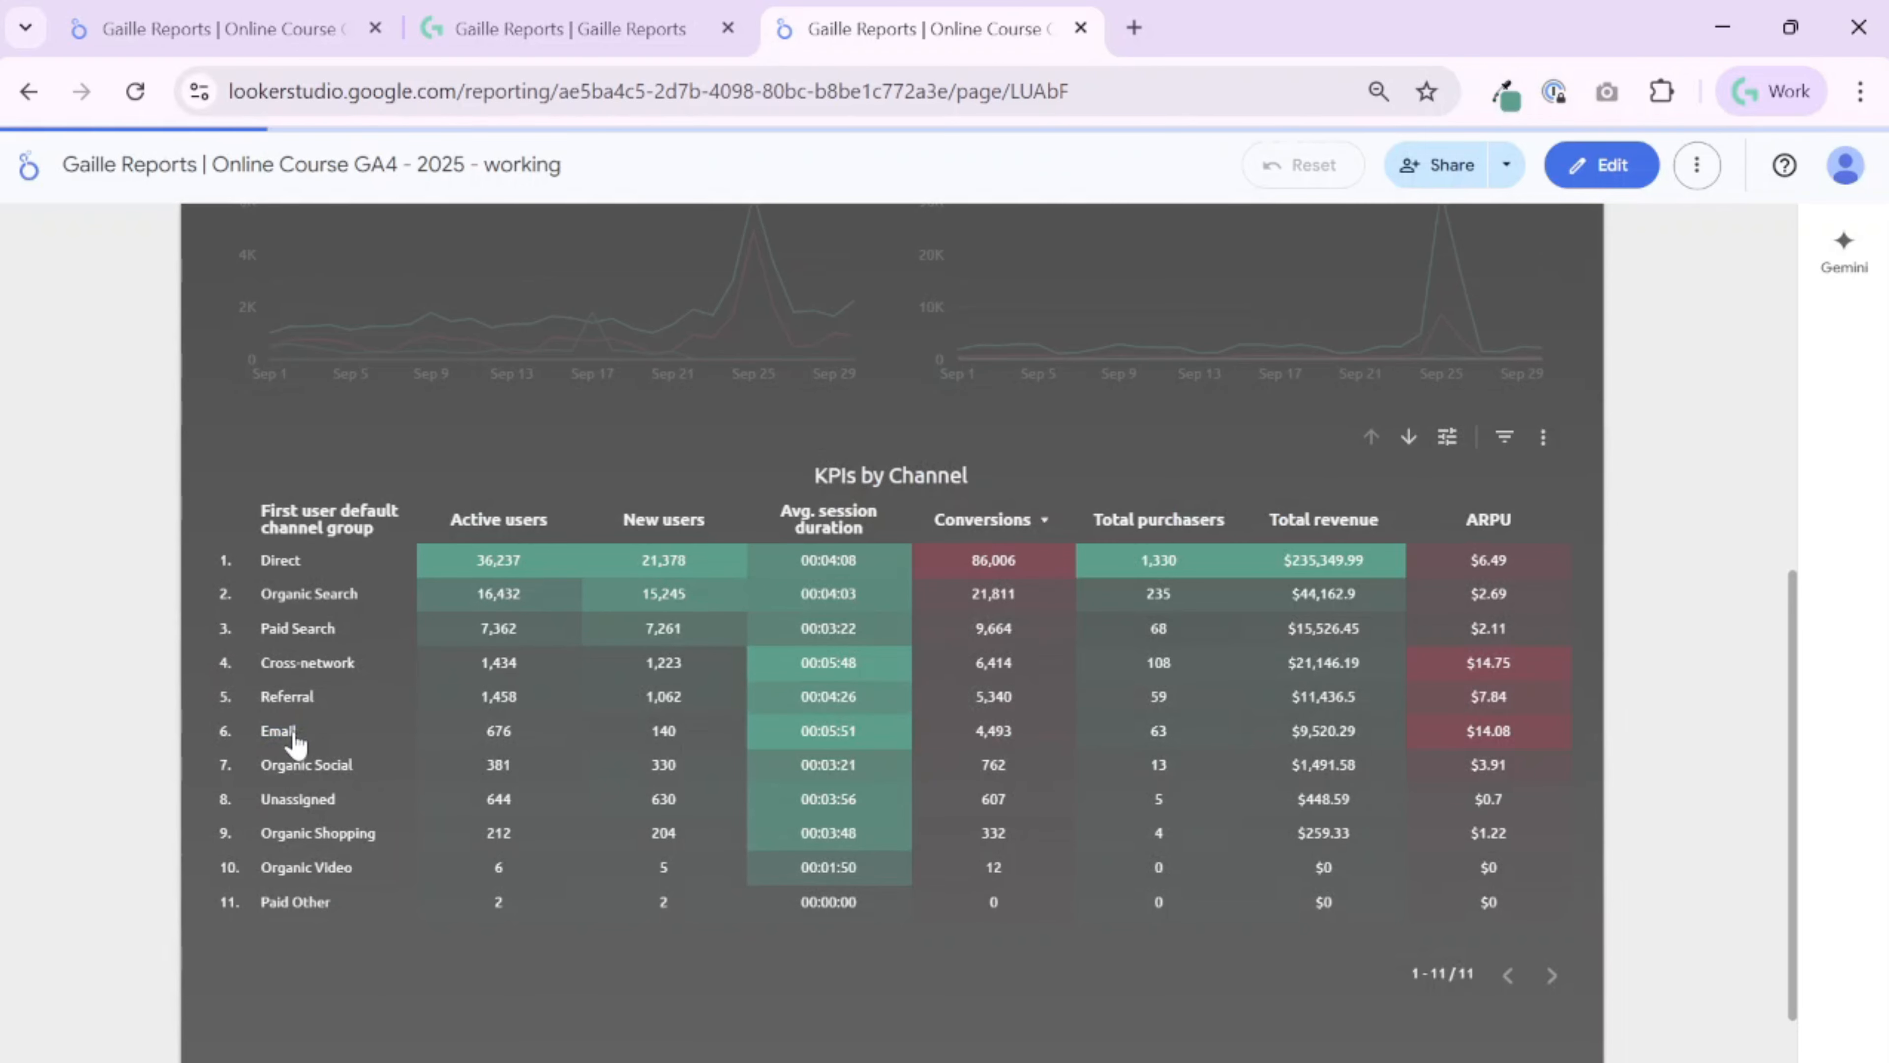
click(281, 733)
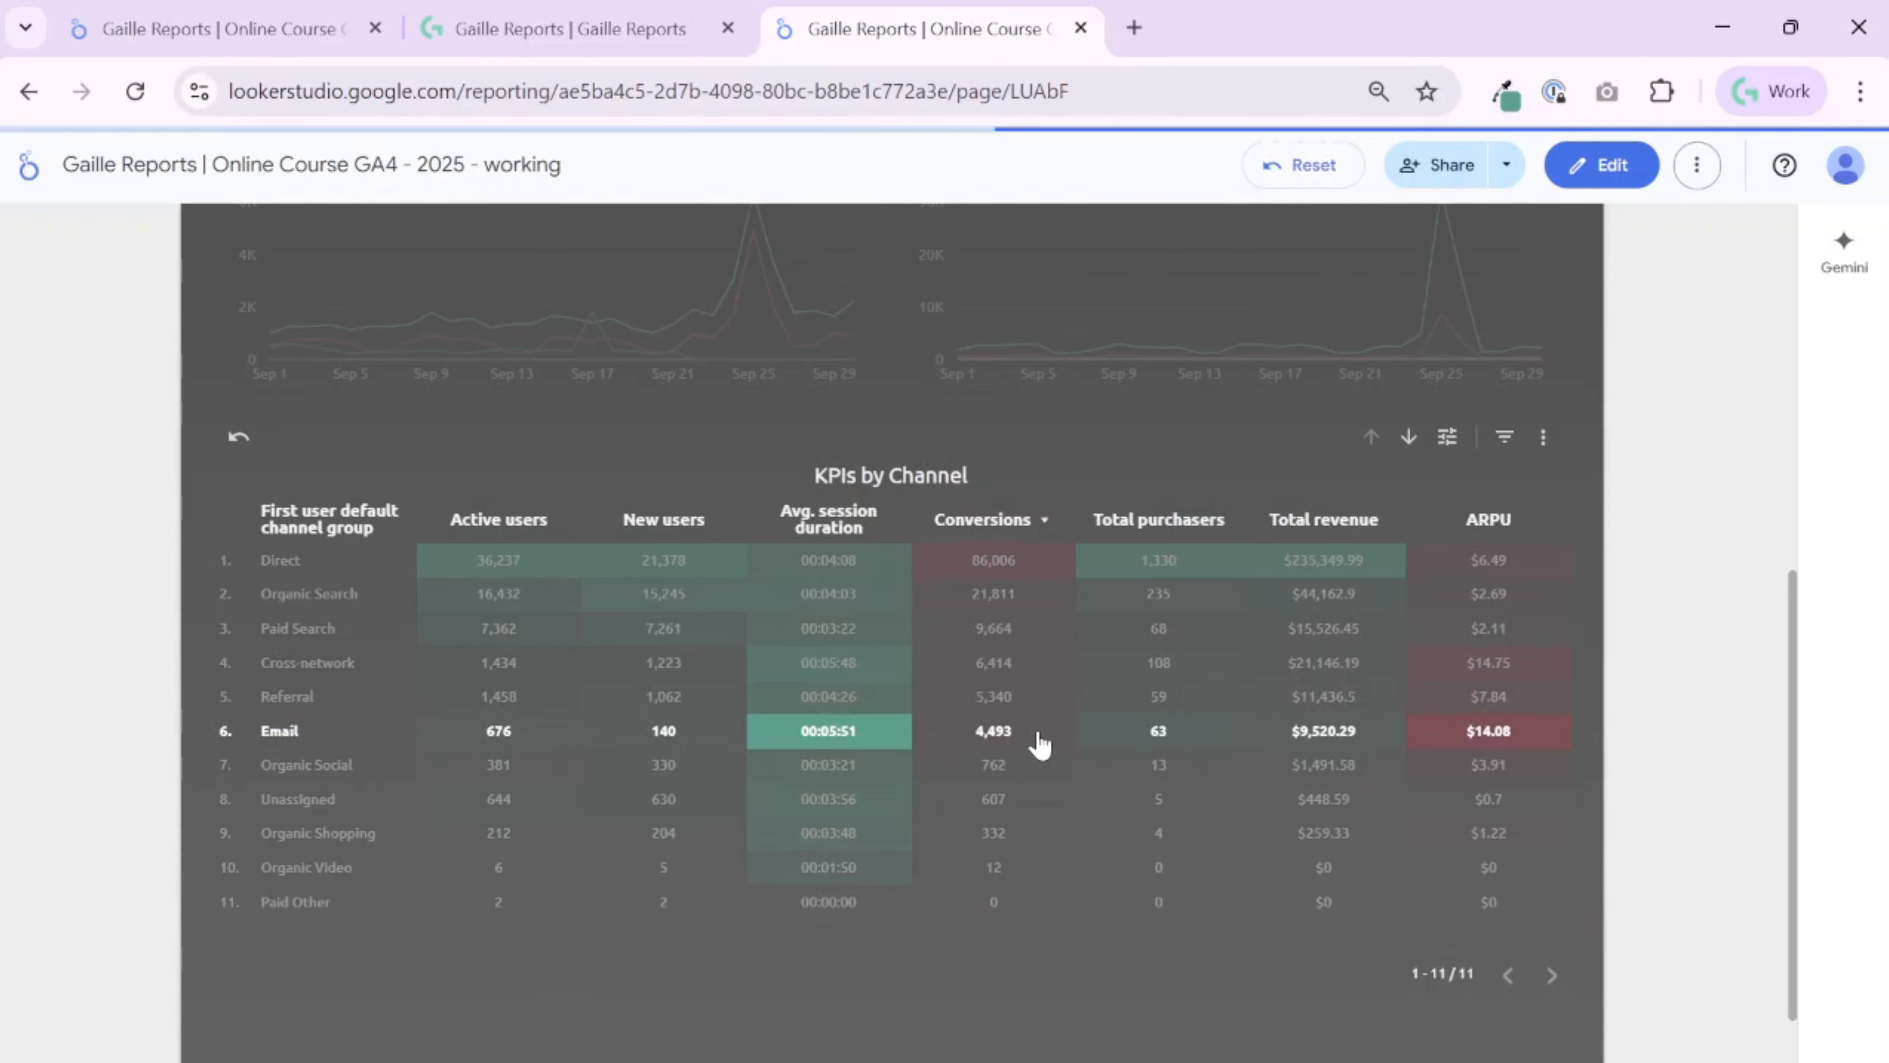
scroll(1716, 548, up, 10)
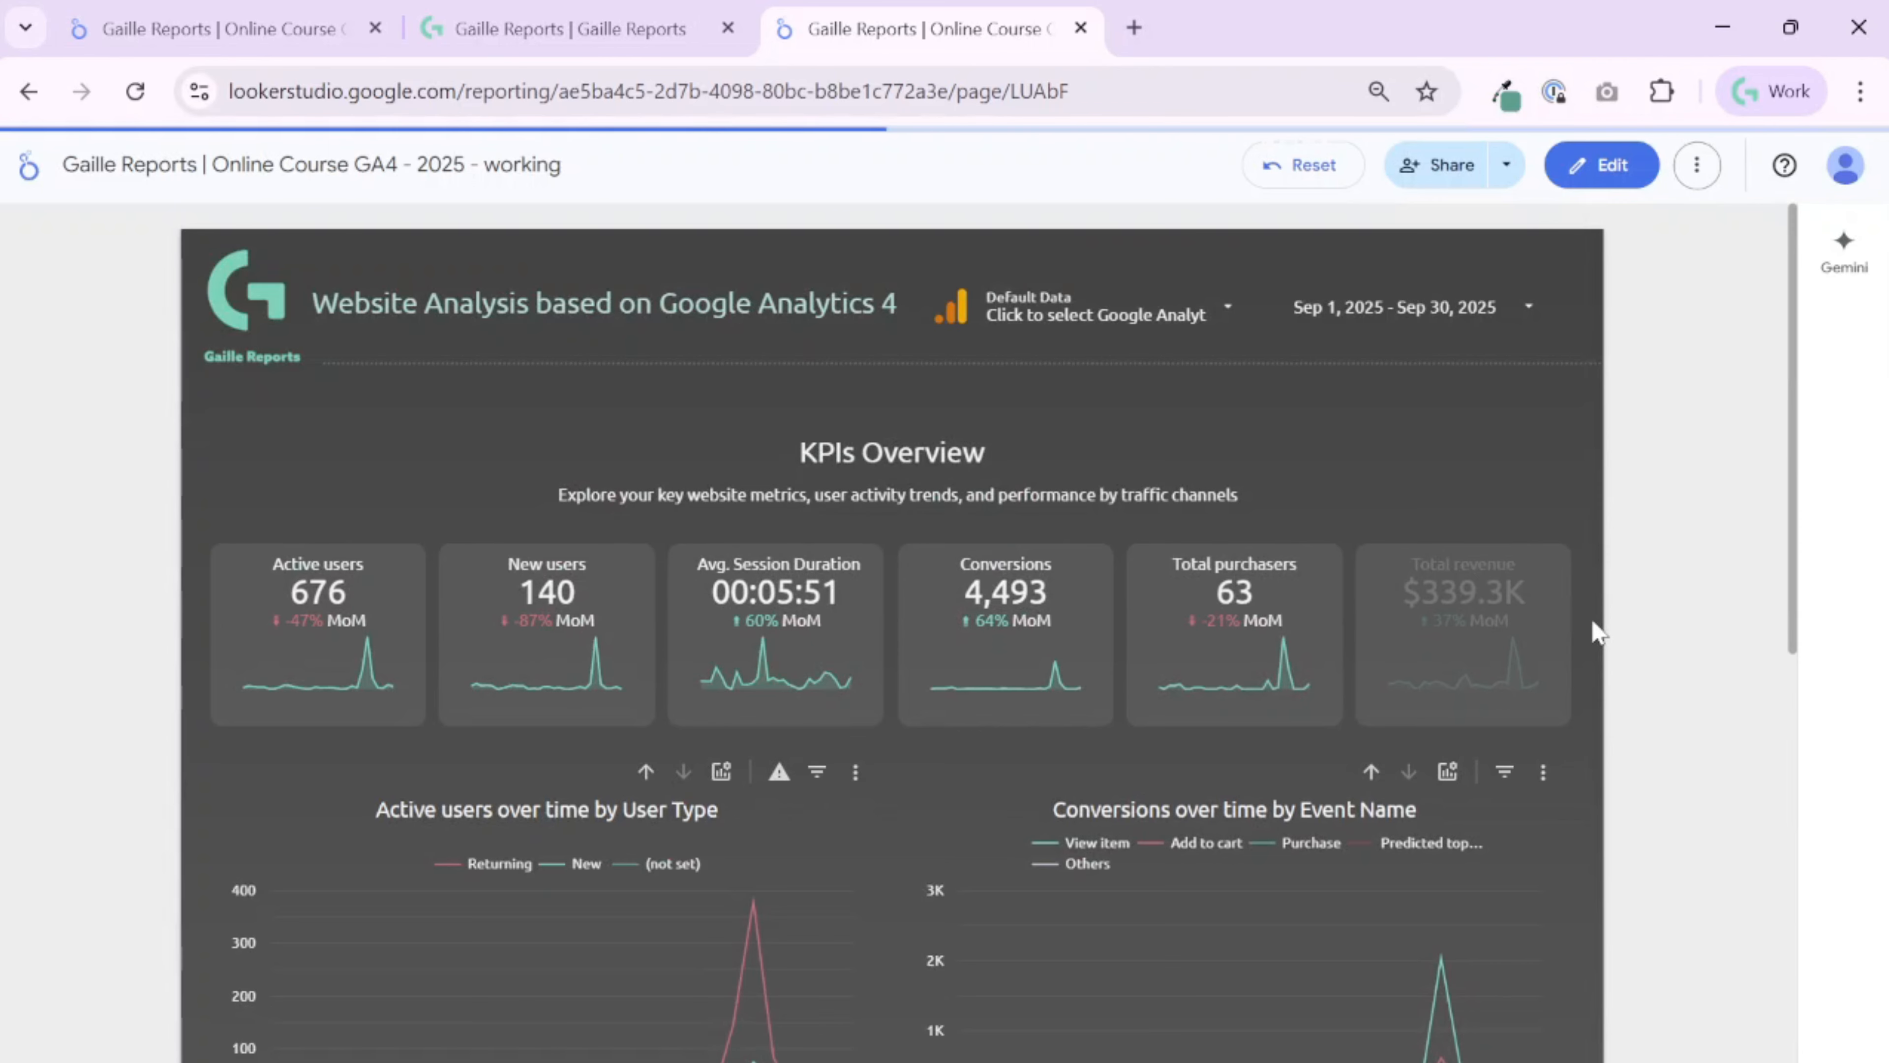
scroll(1605, 774, down, 2)
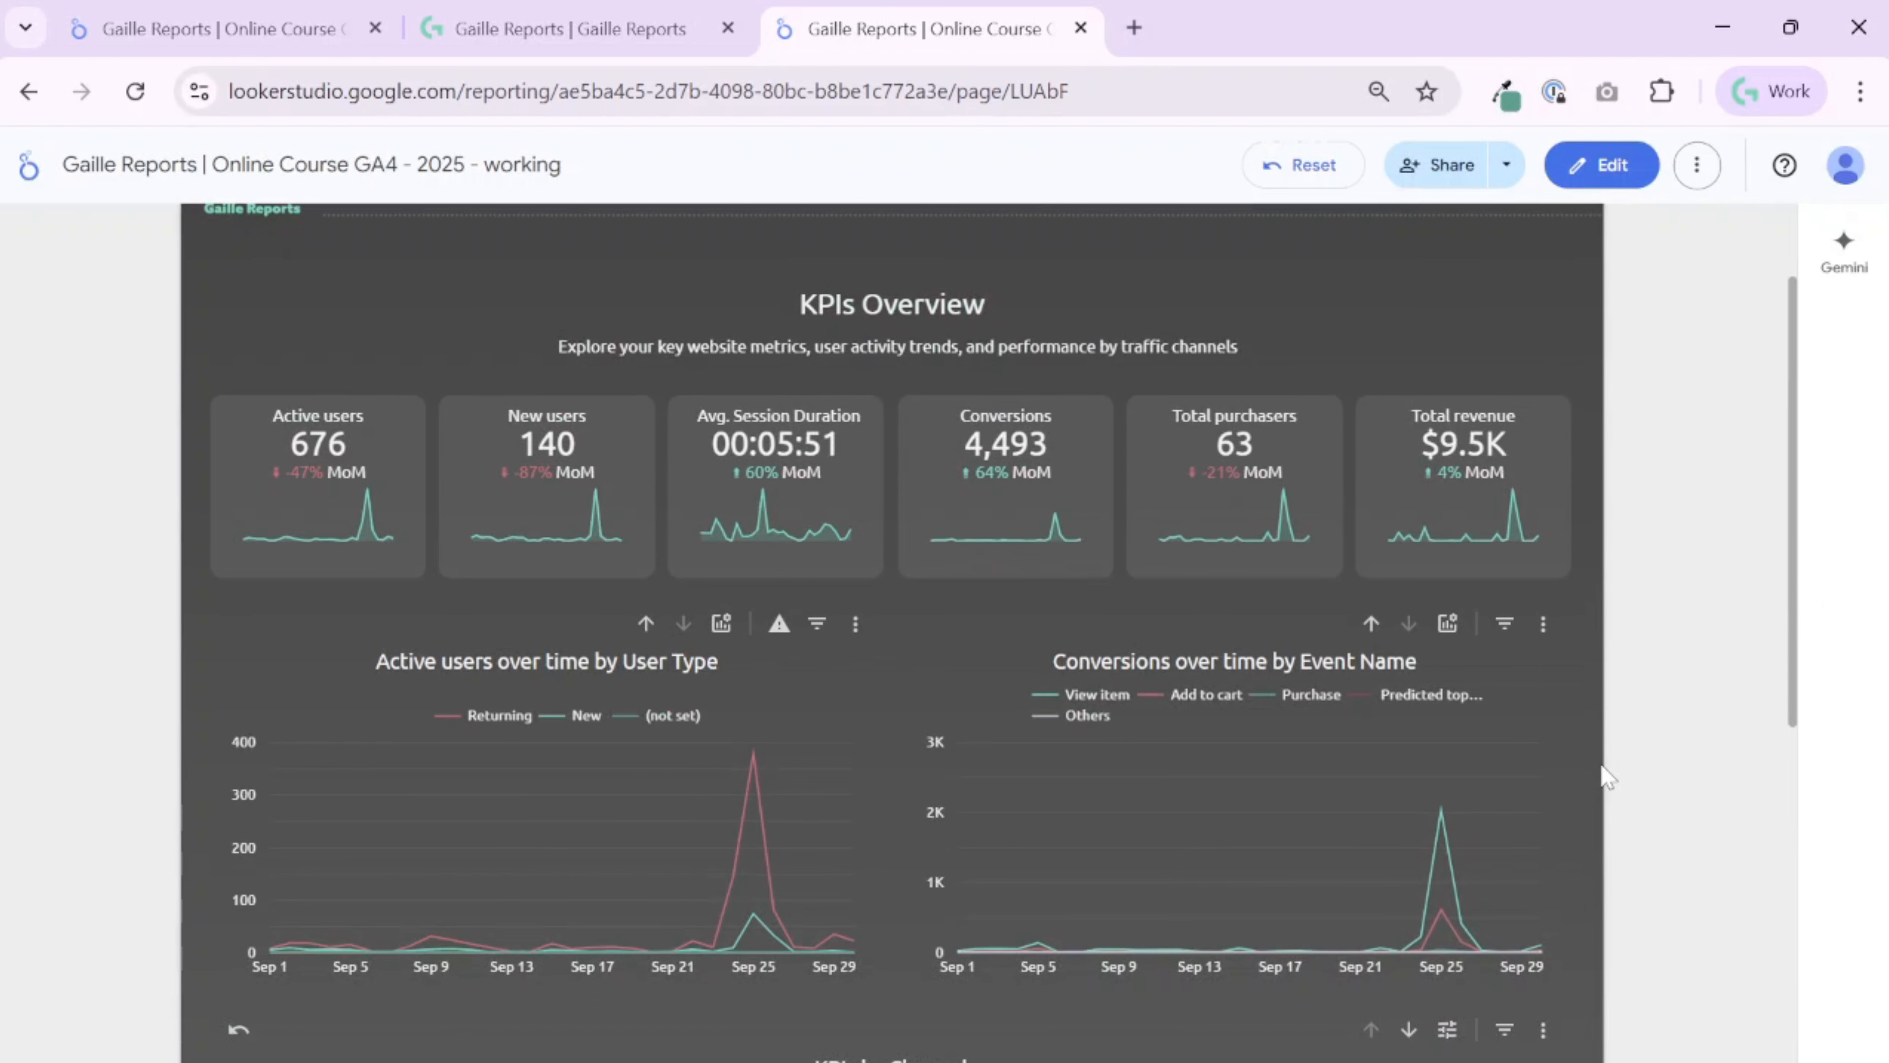
scroll(1603, 773, up, 2)
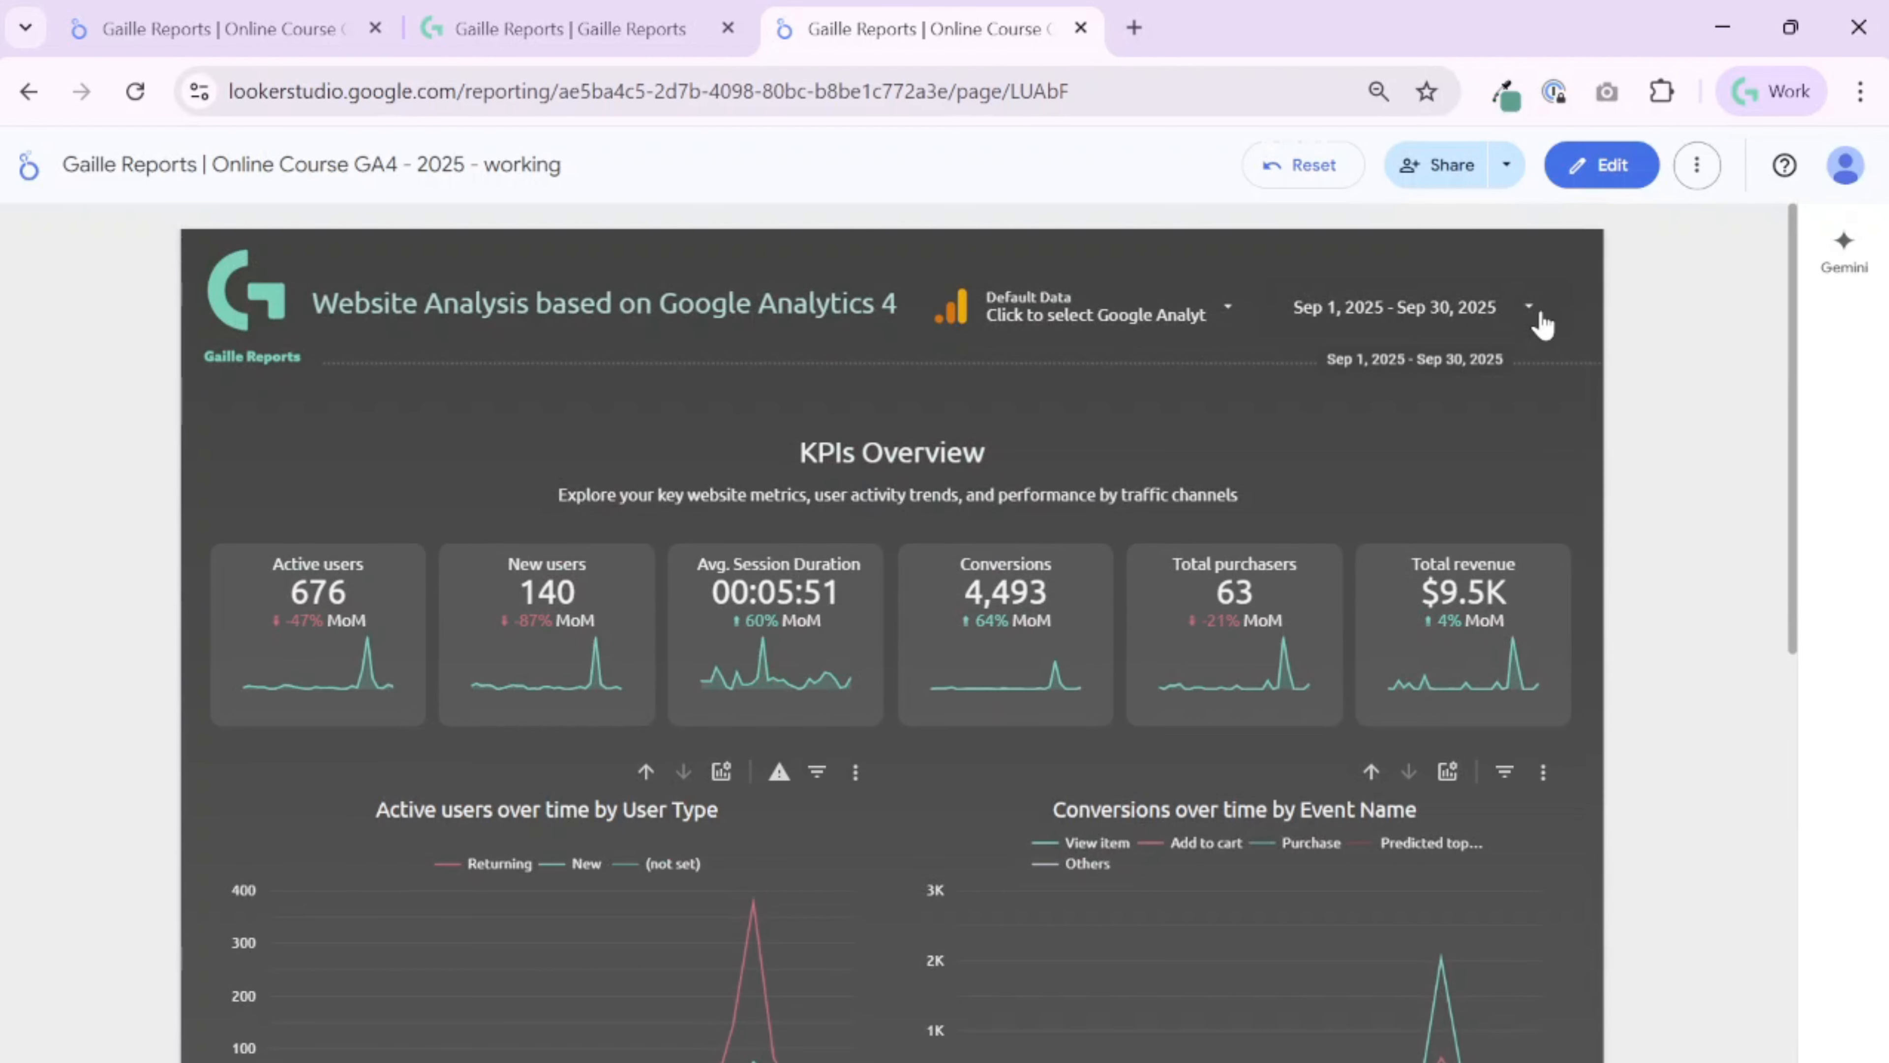
Clear the Email cross-filter, cross-filter the report by Paid Search to check the scorecards and time series charts, and clear it
scroll(919, 349, down, 10)
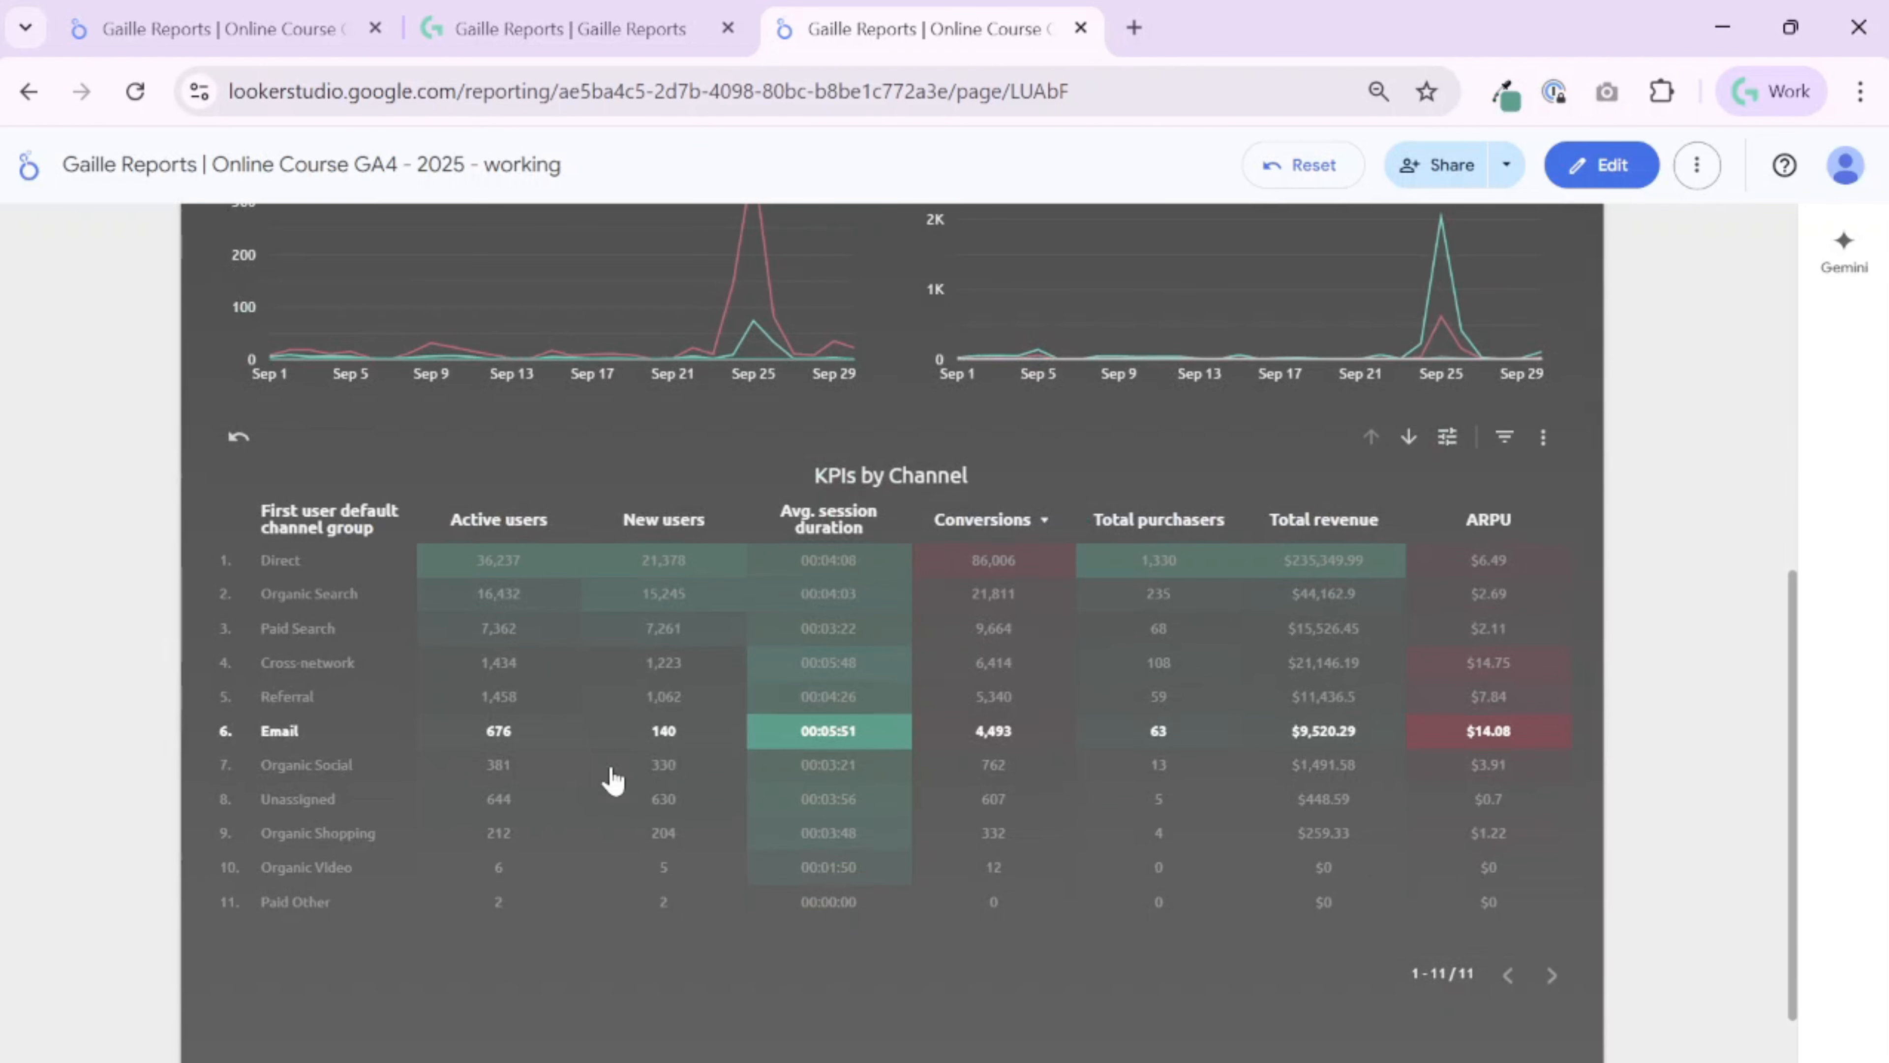
click(296, 740)
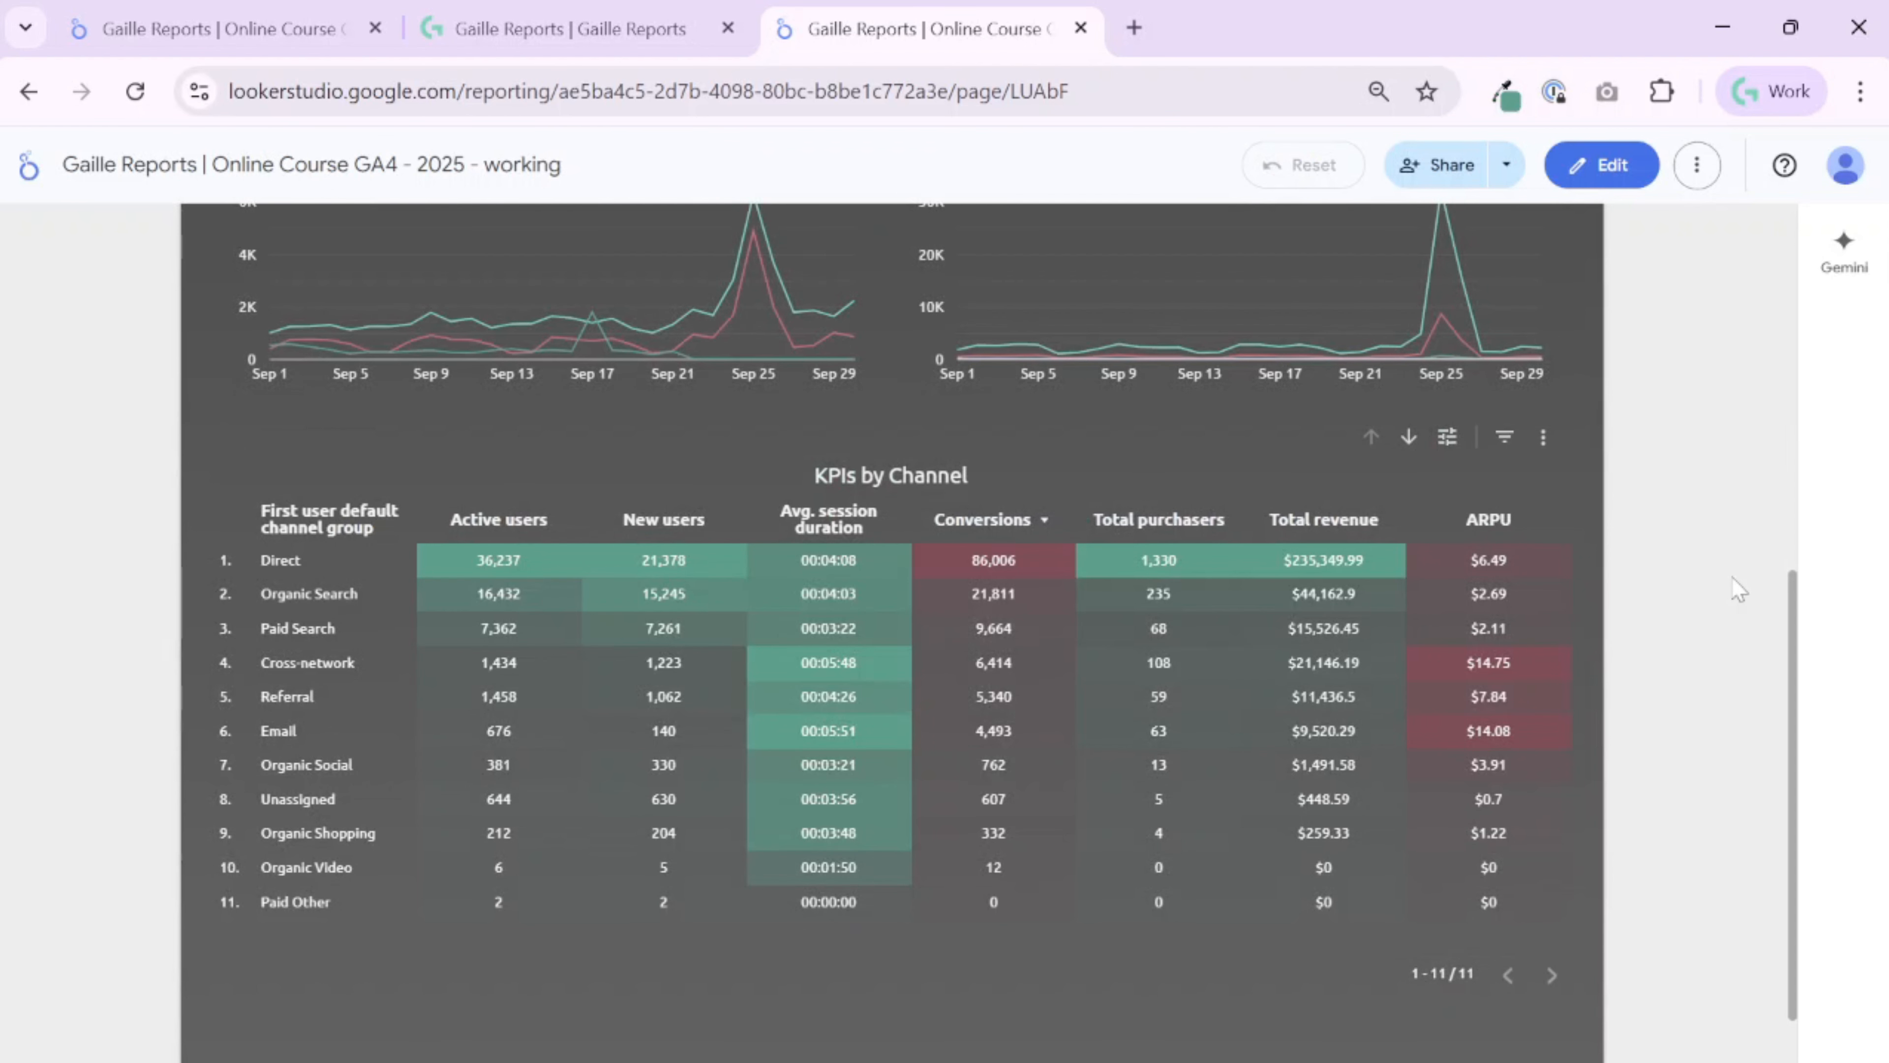
click(323, 644)
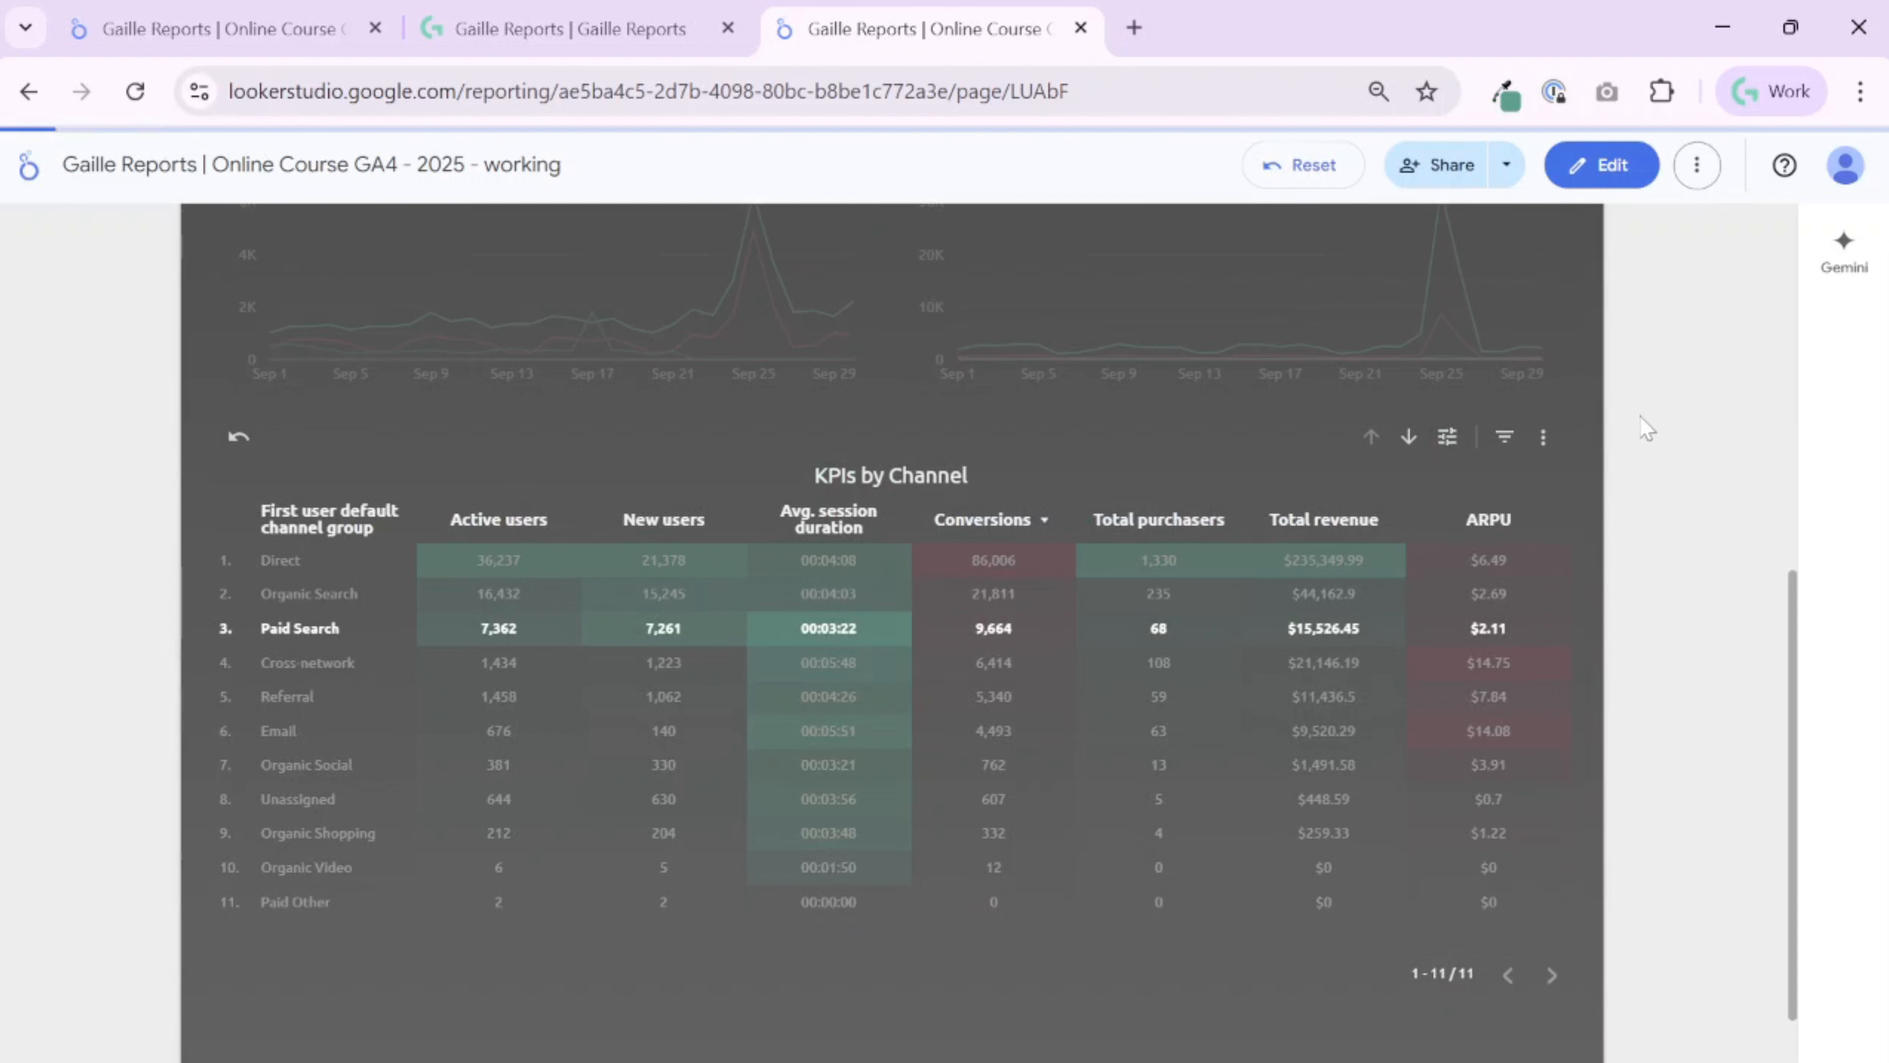
scroll(1636, 476, up, 10)
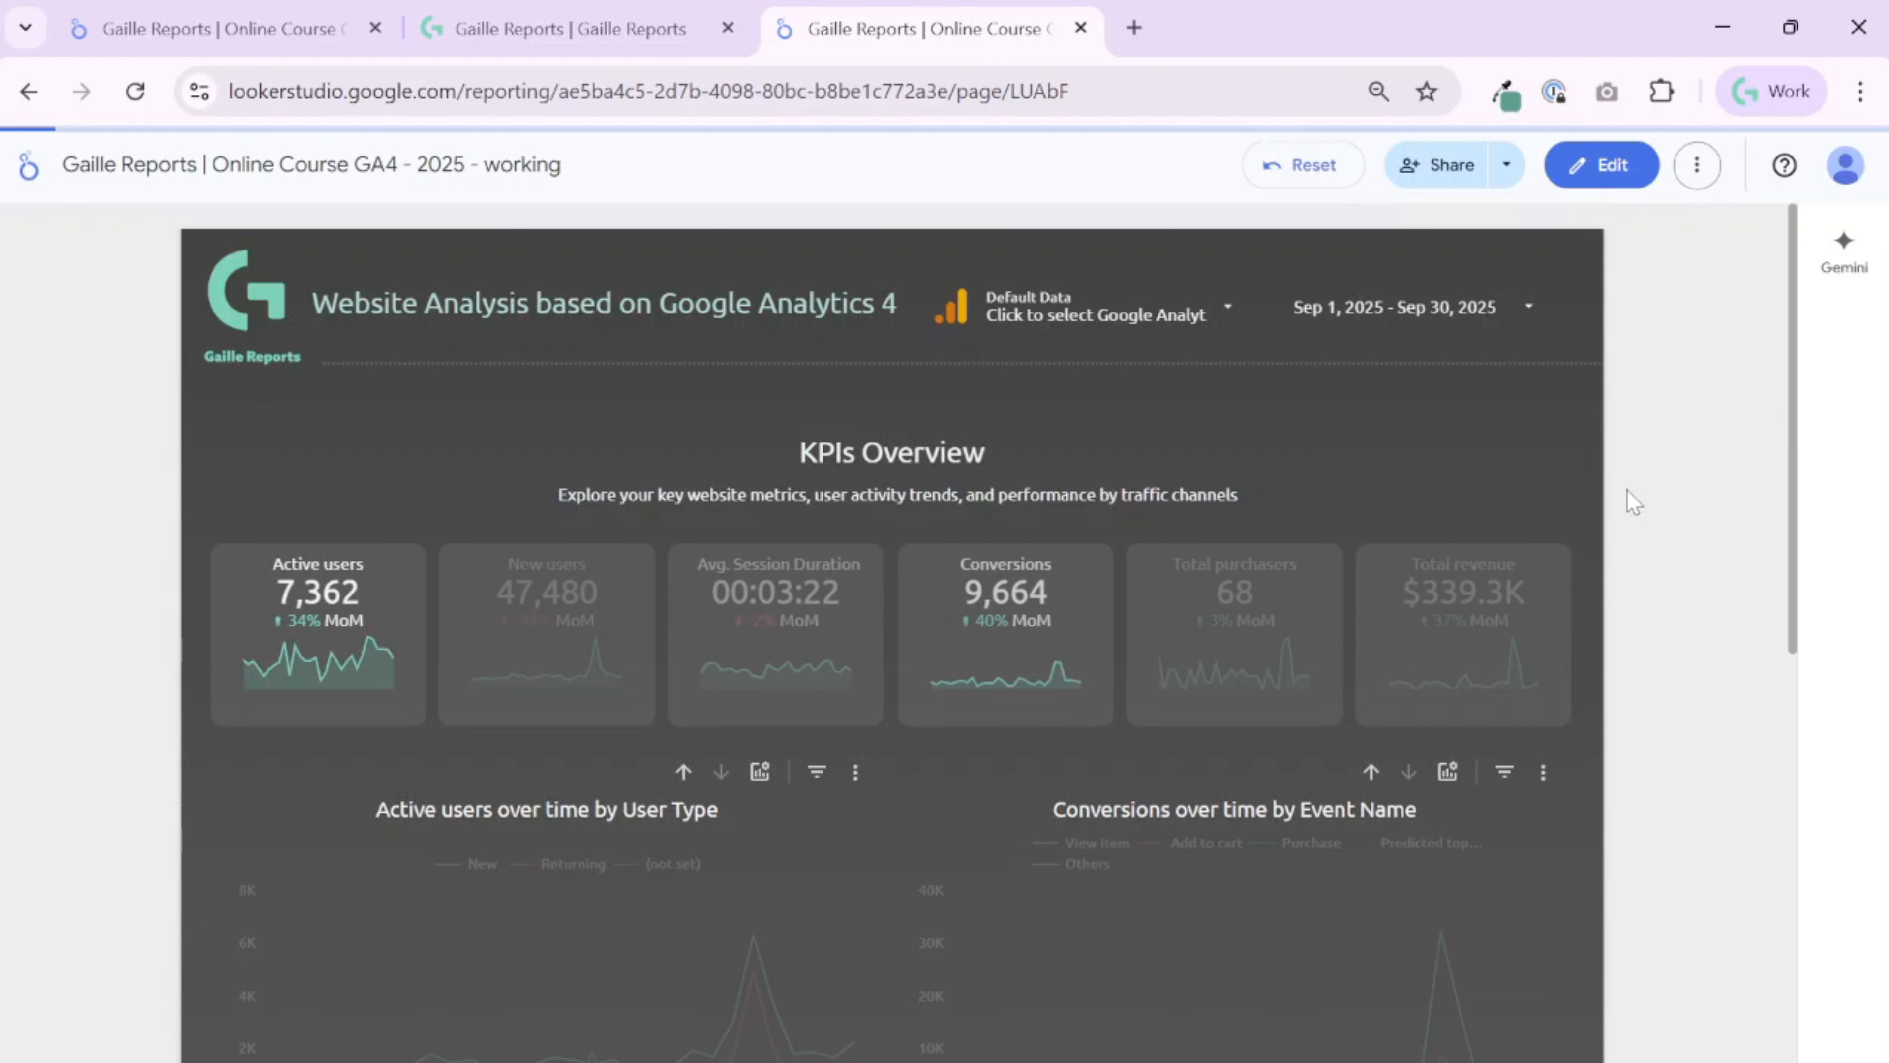
scroll(1631, 502, down, 6)
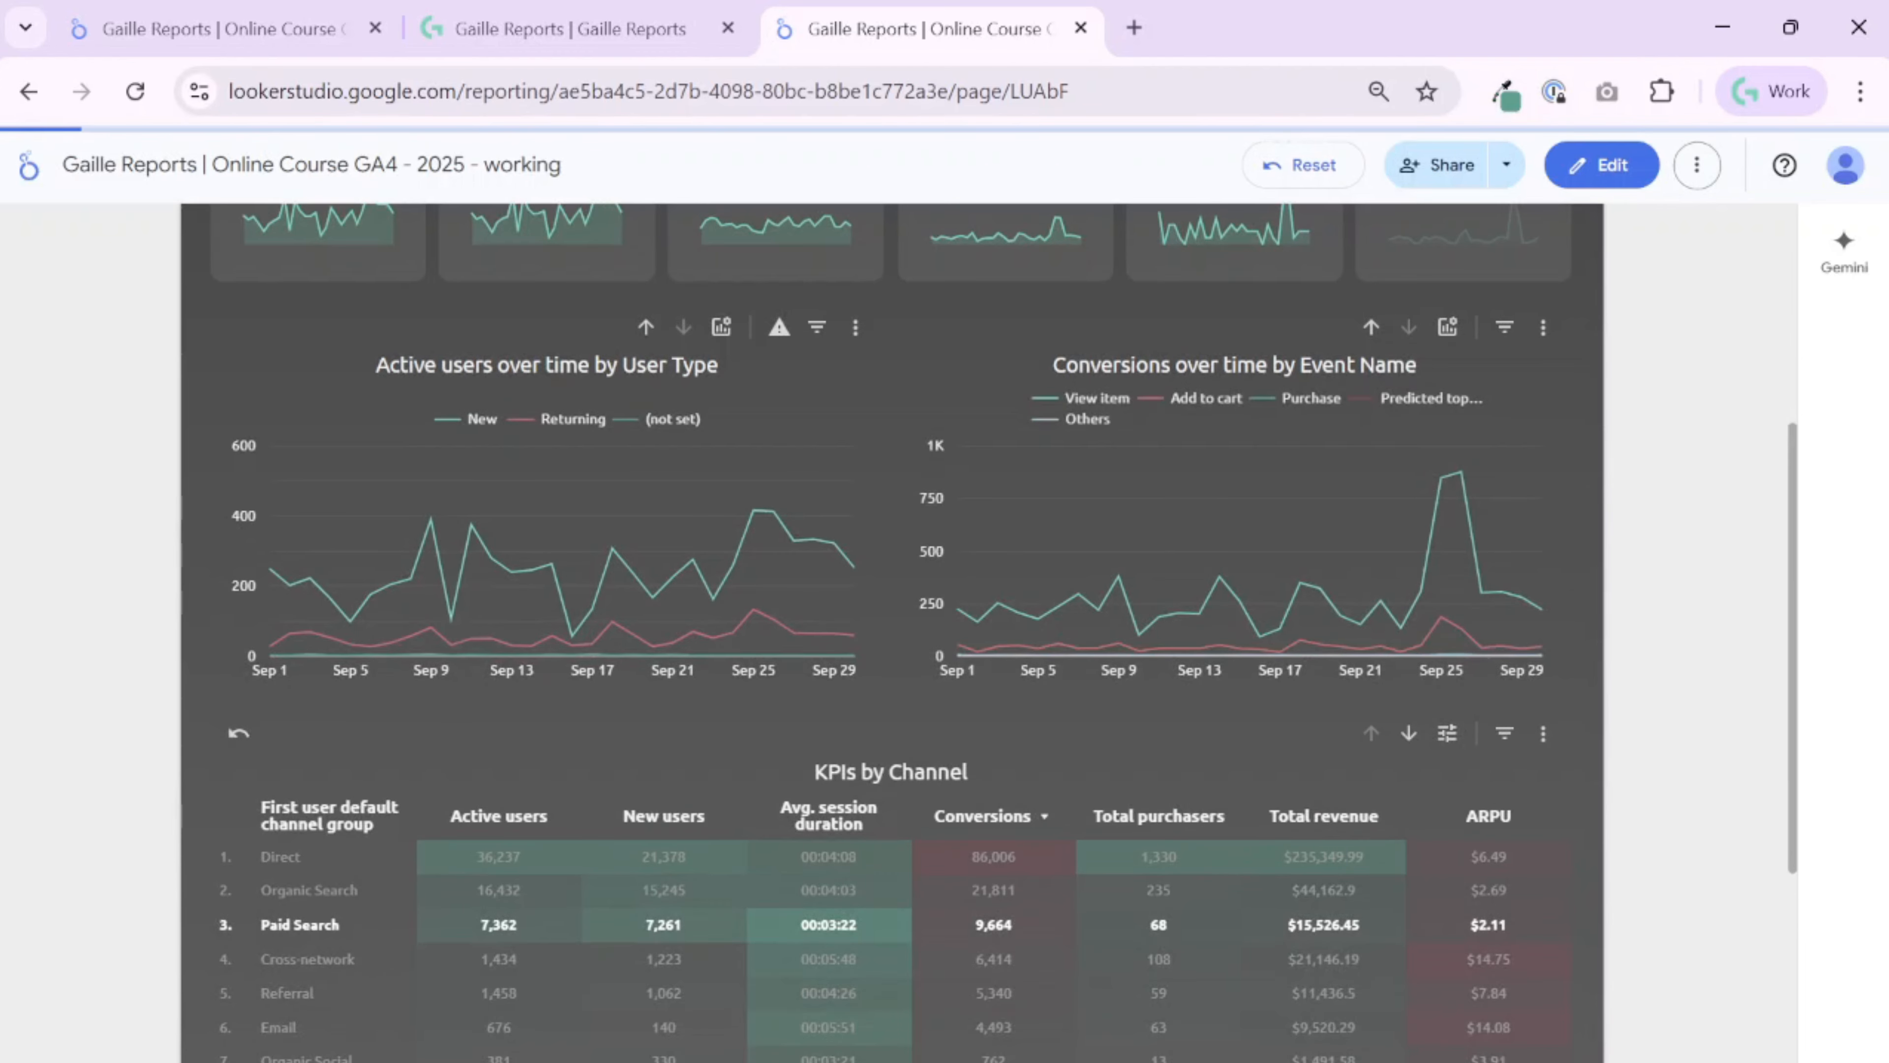
click(296, 923)
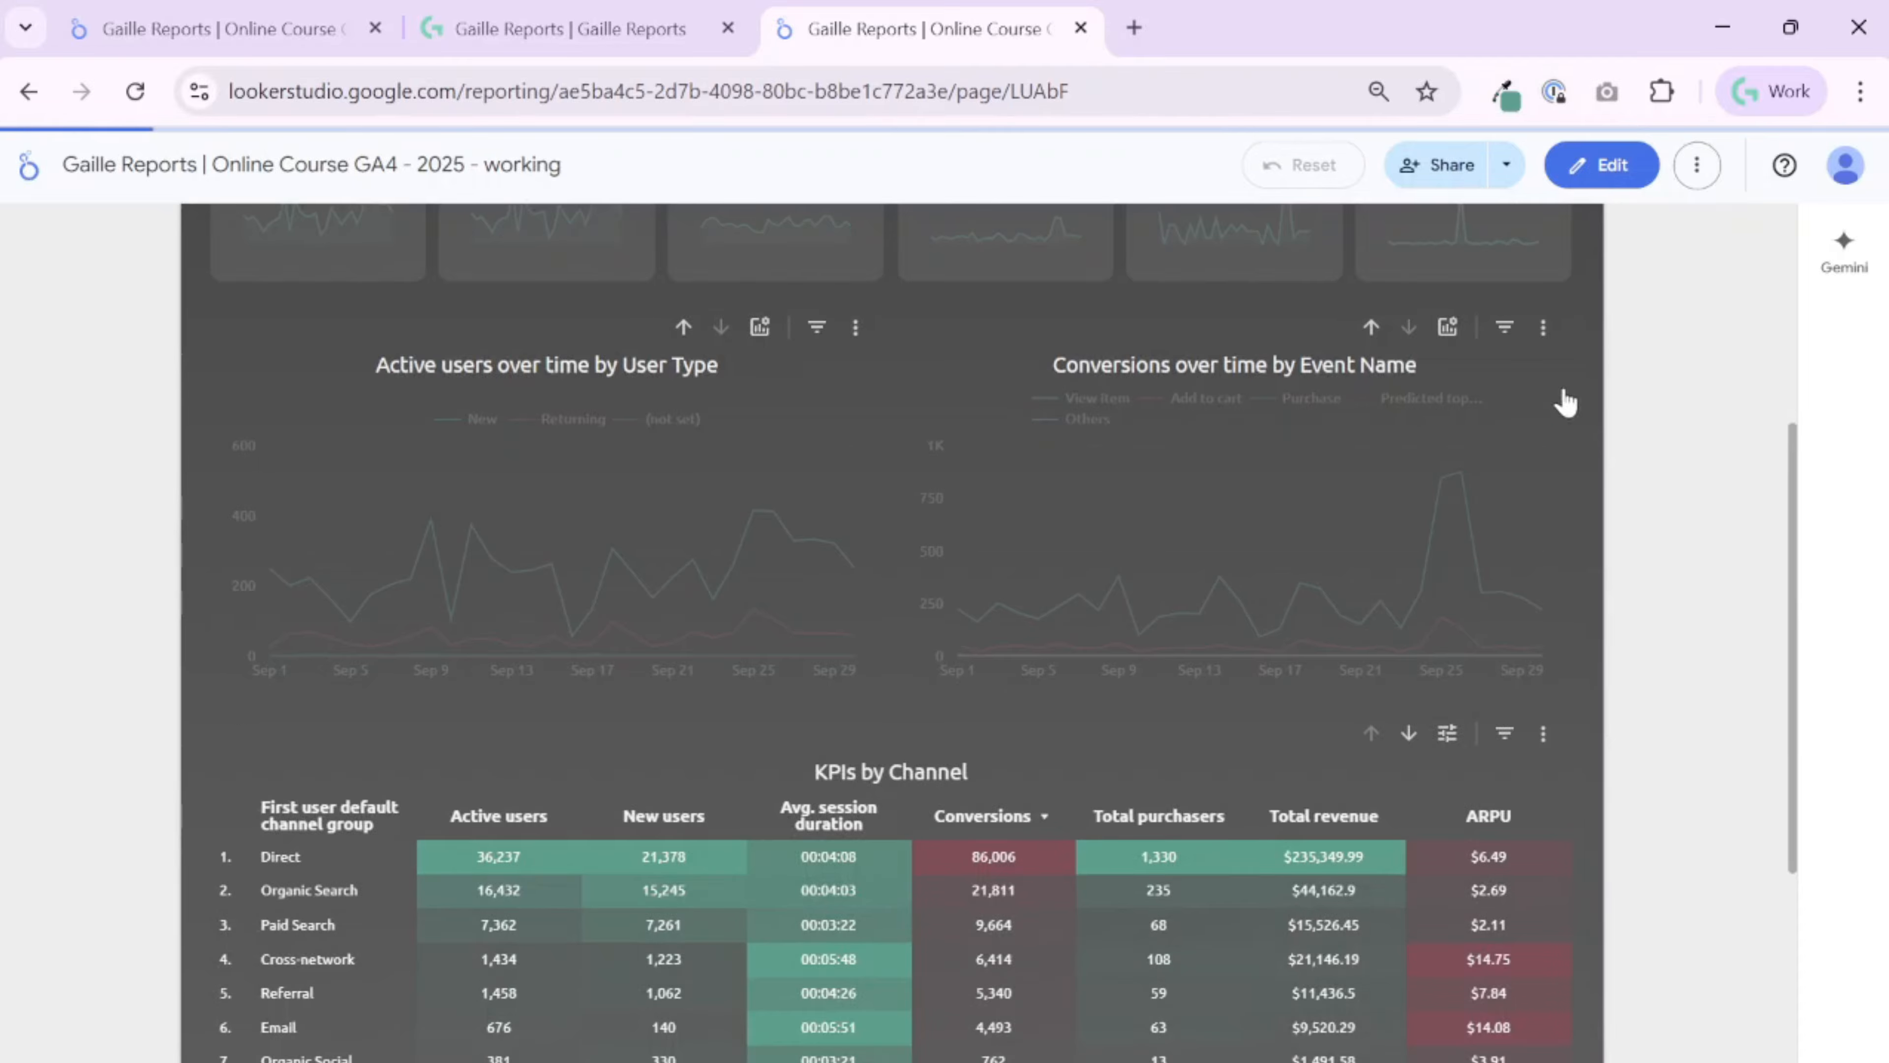
Switch the report to edit mode and set the KPIs by Channel table's comparison date range to Previous period
click(1599, 170)
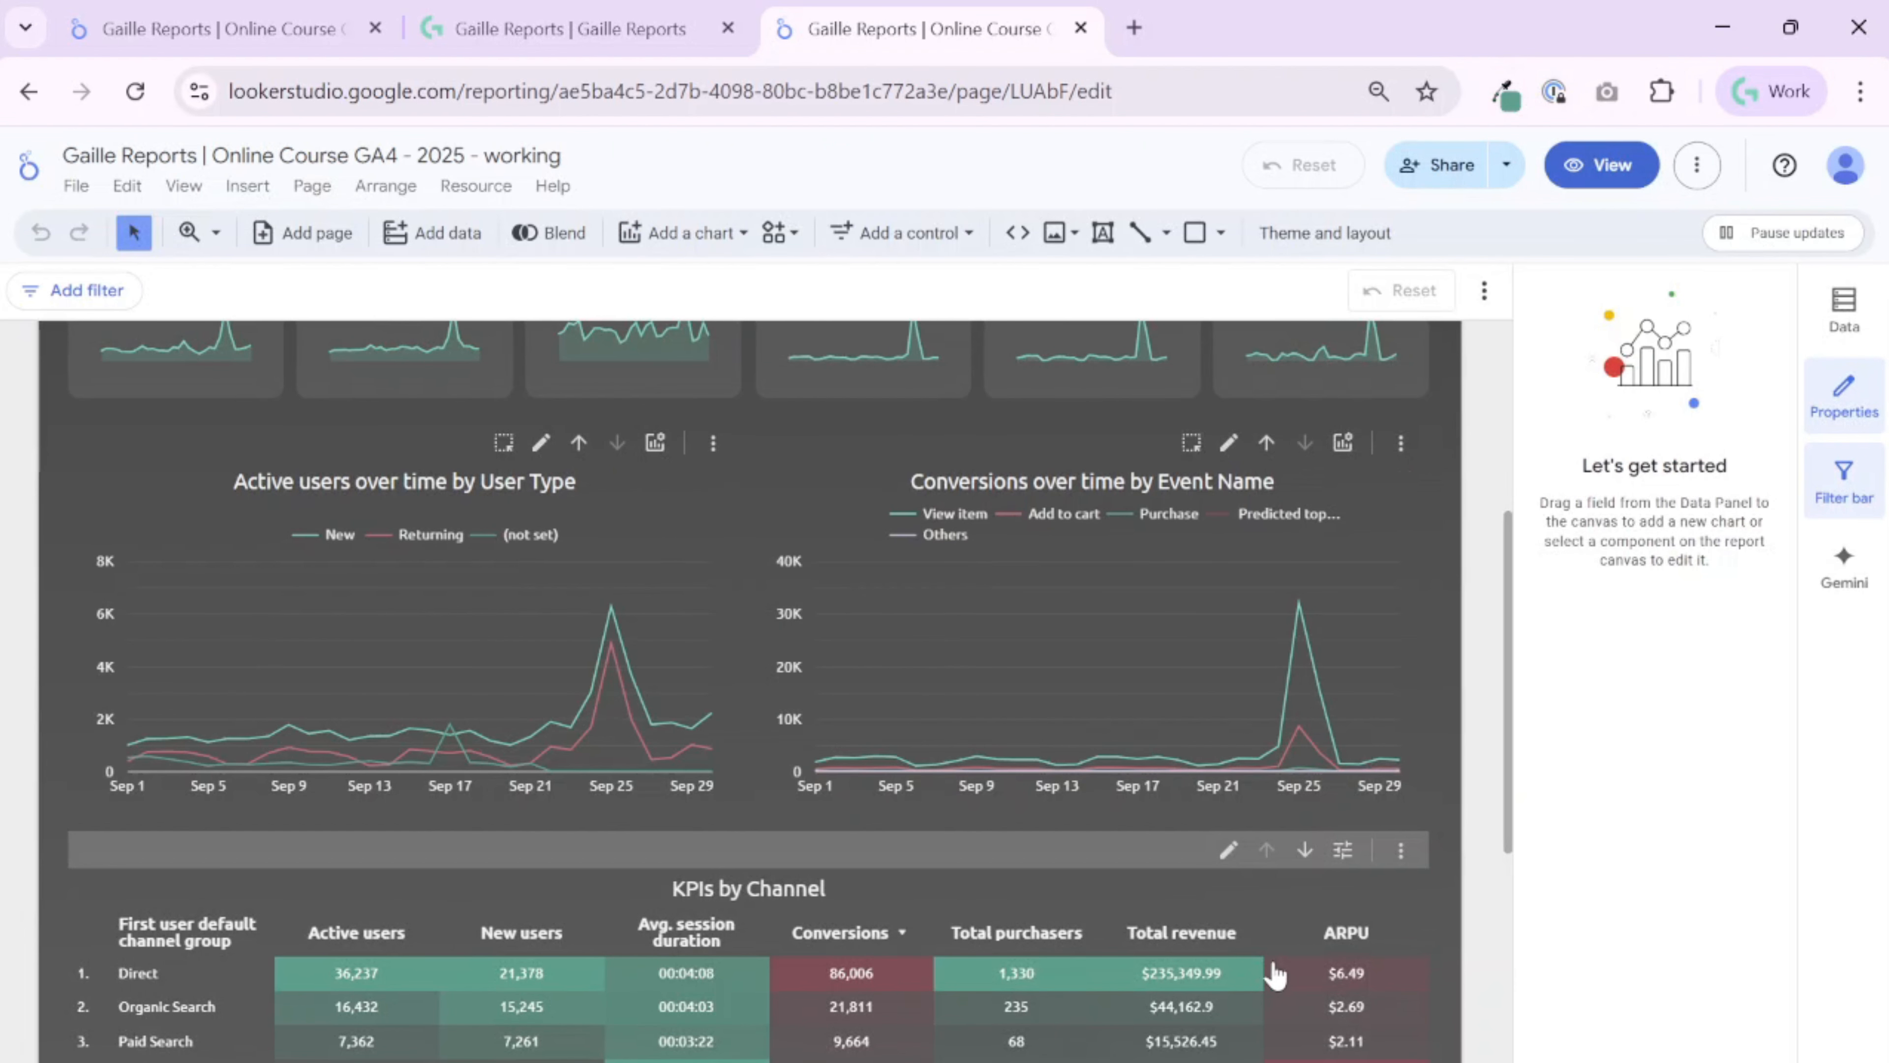
click(943, 883)
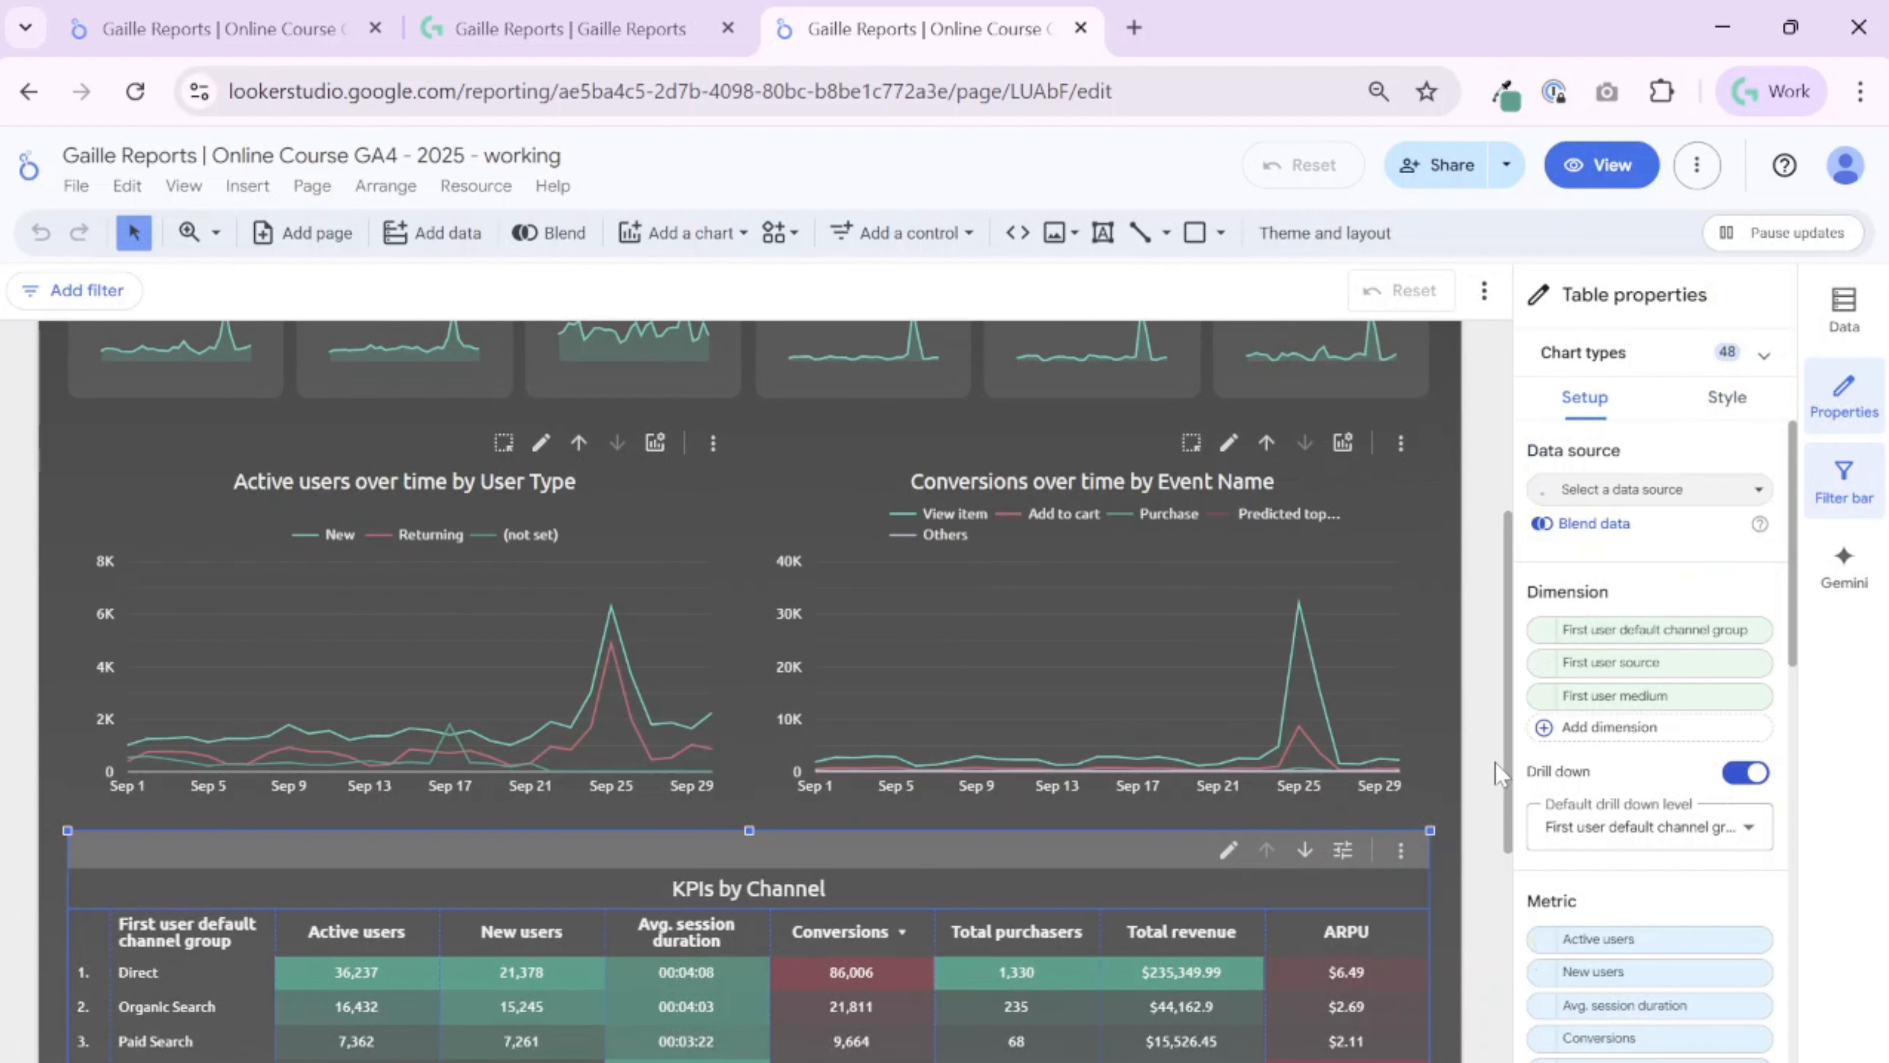
scroll(1736, 874, down, 10)
scroll(1739, 874, down, 7)
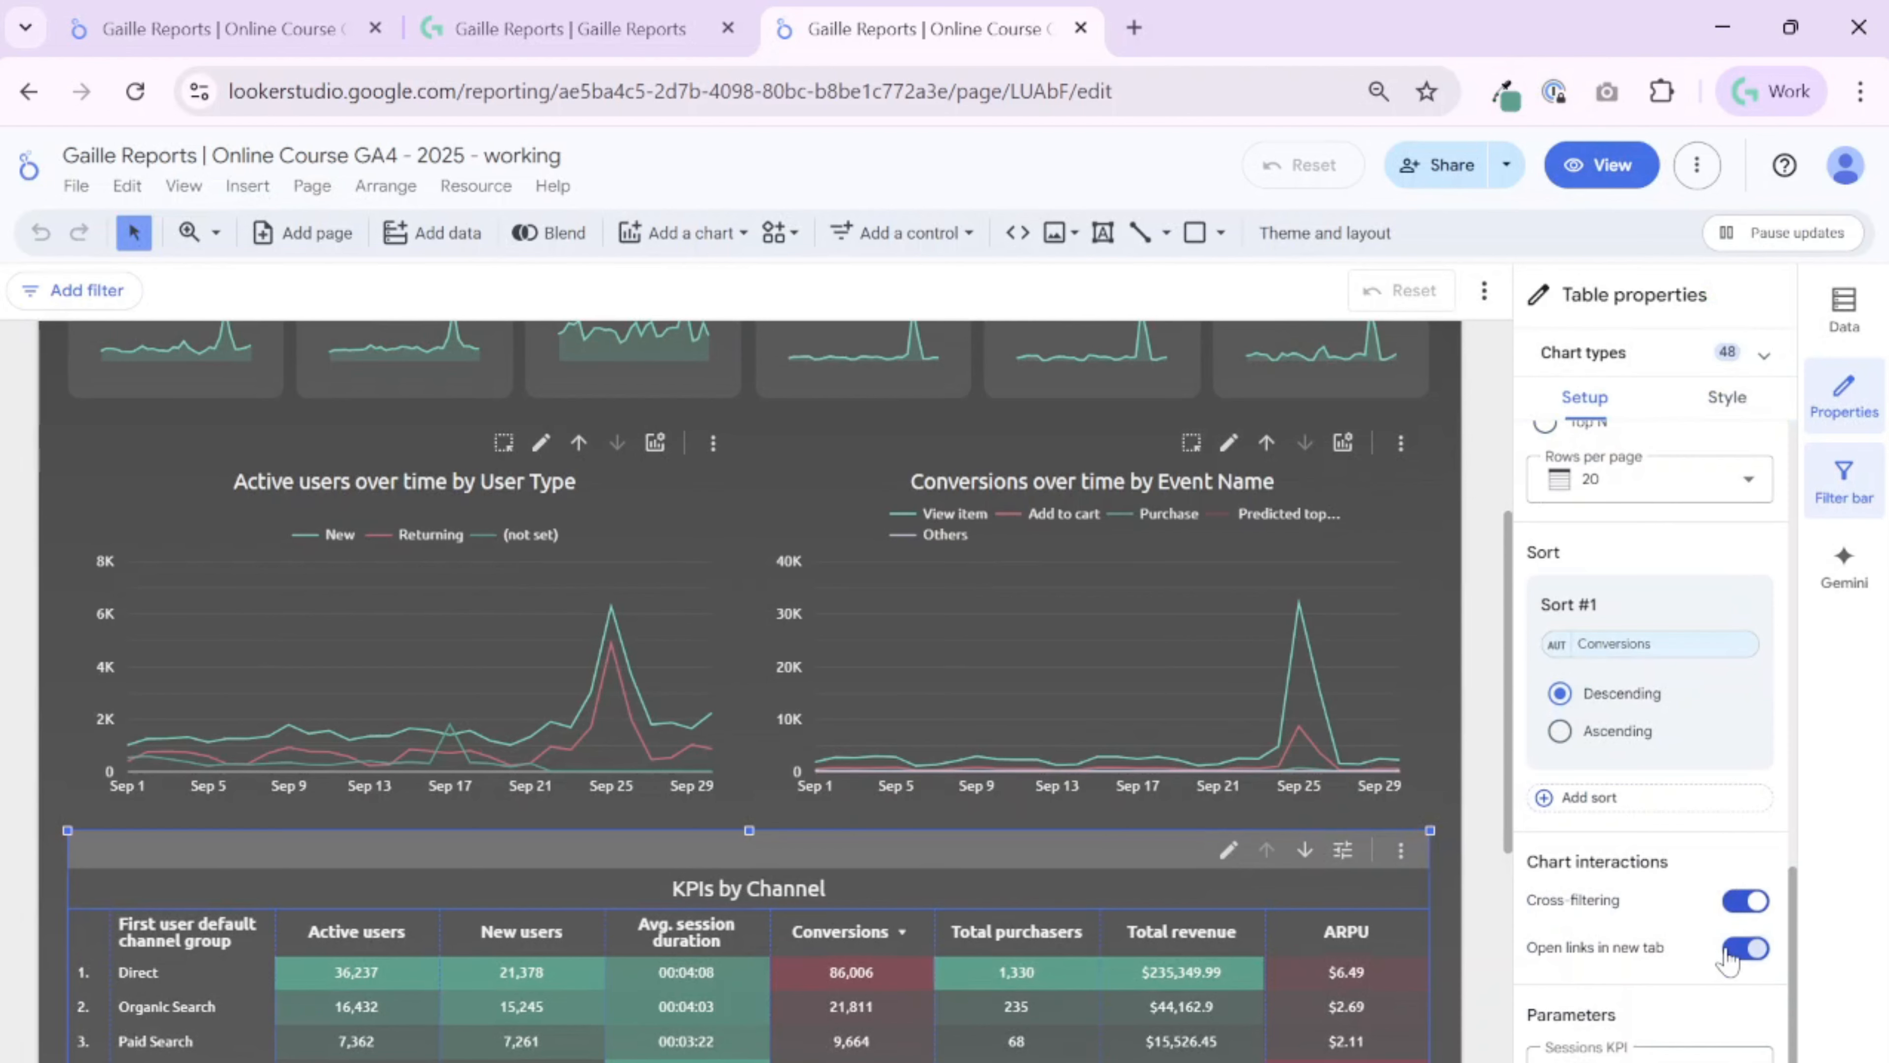
scroll(1744, 893, up, 7)
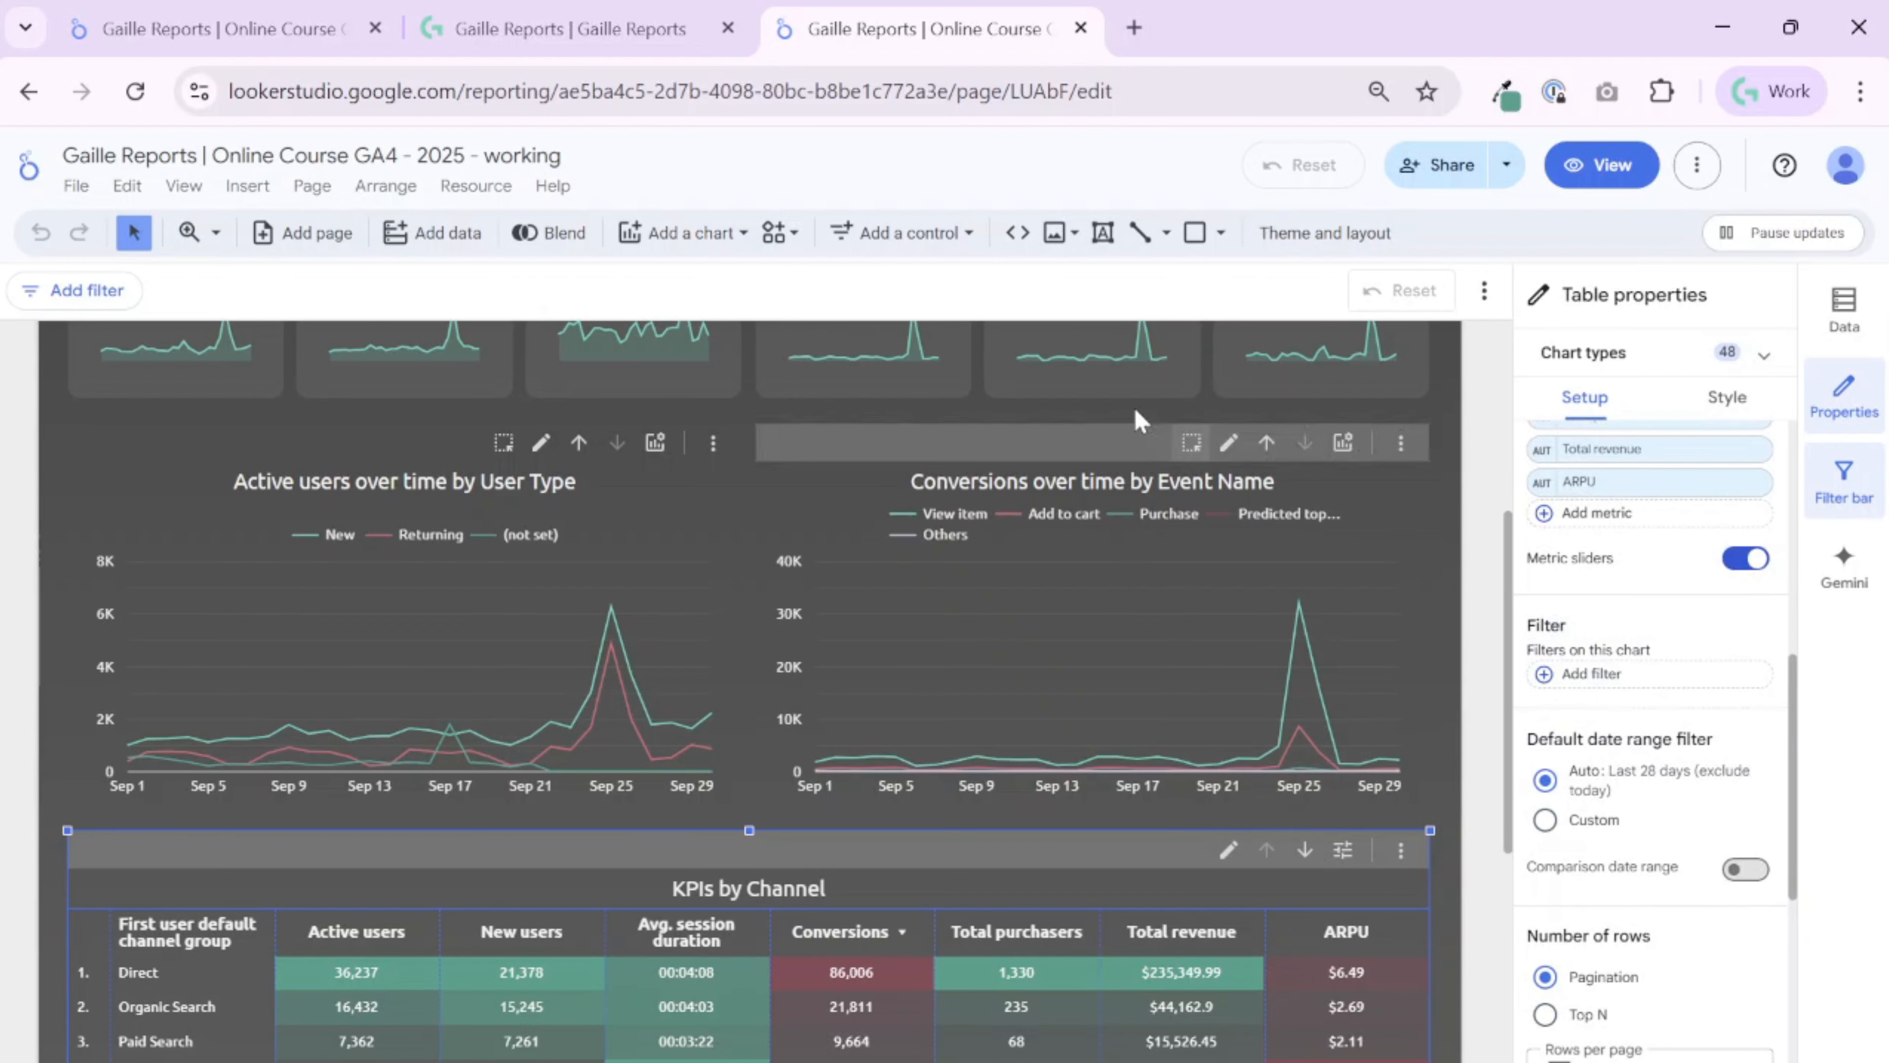
click(1741, 868)
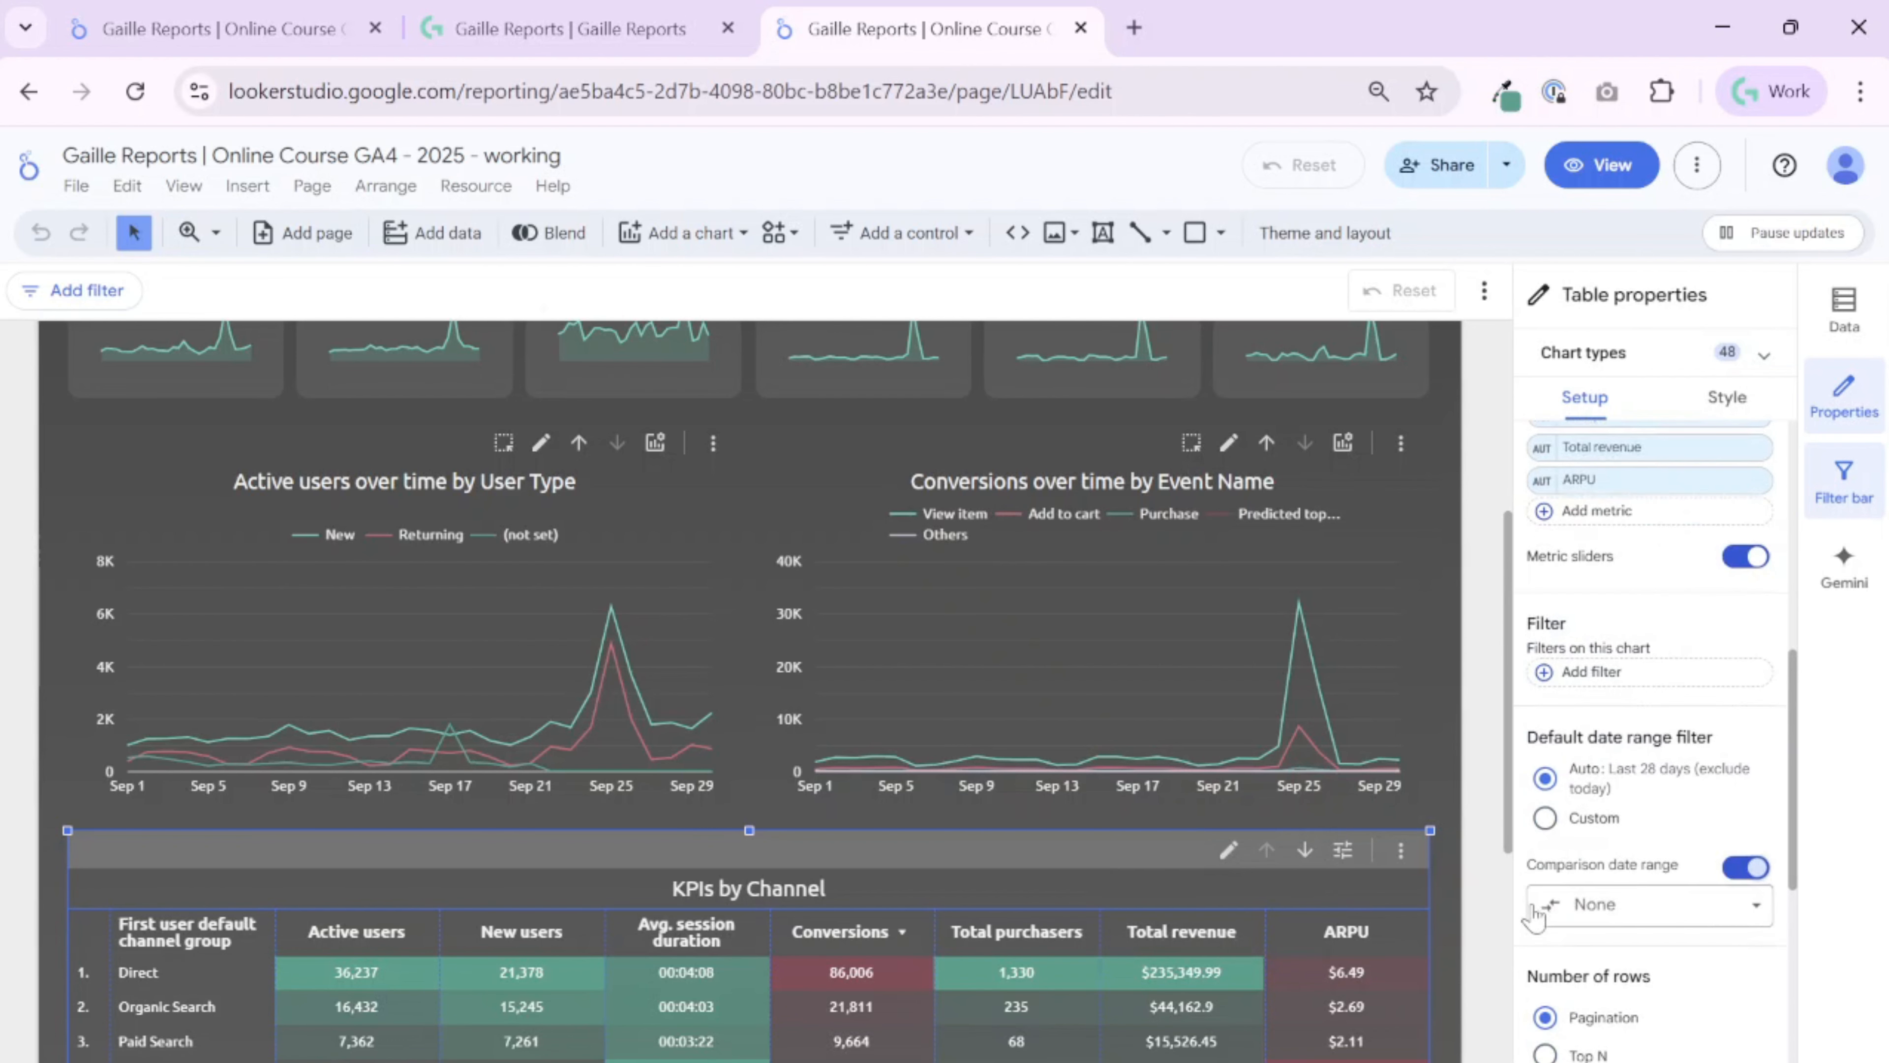
scroll(1599, 744, down, 4)
click(1629, 627)
click(1632, 627)
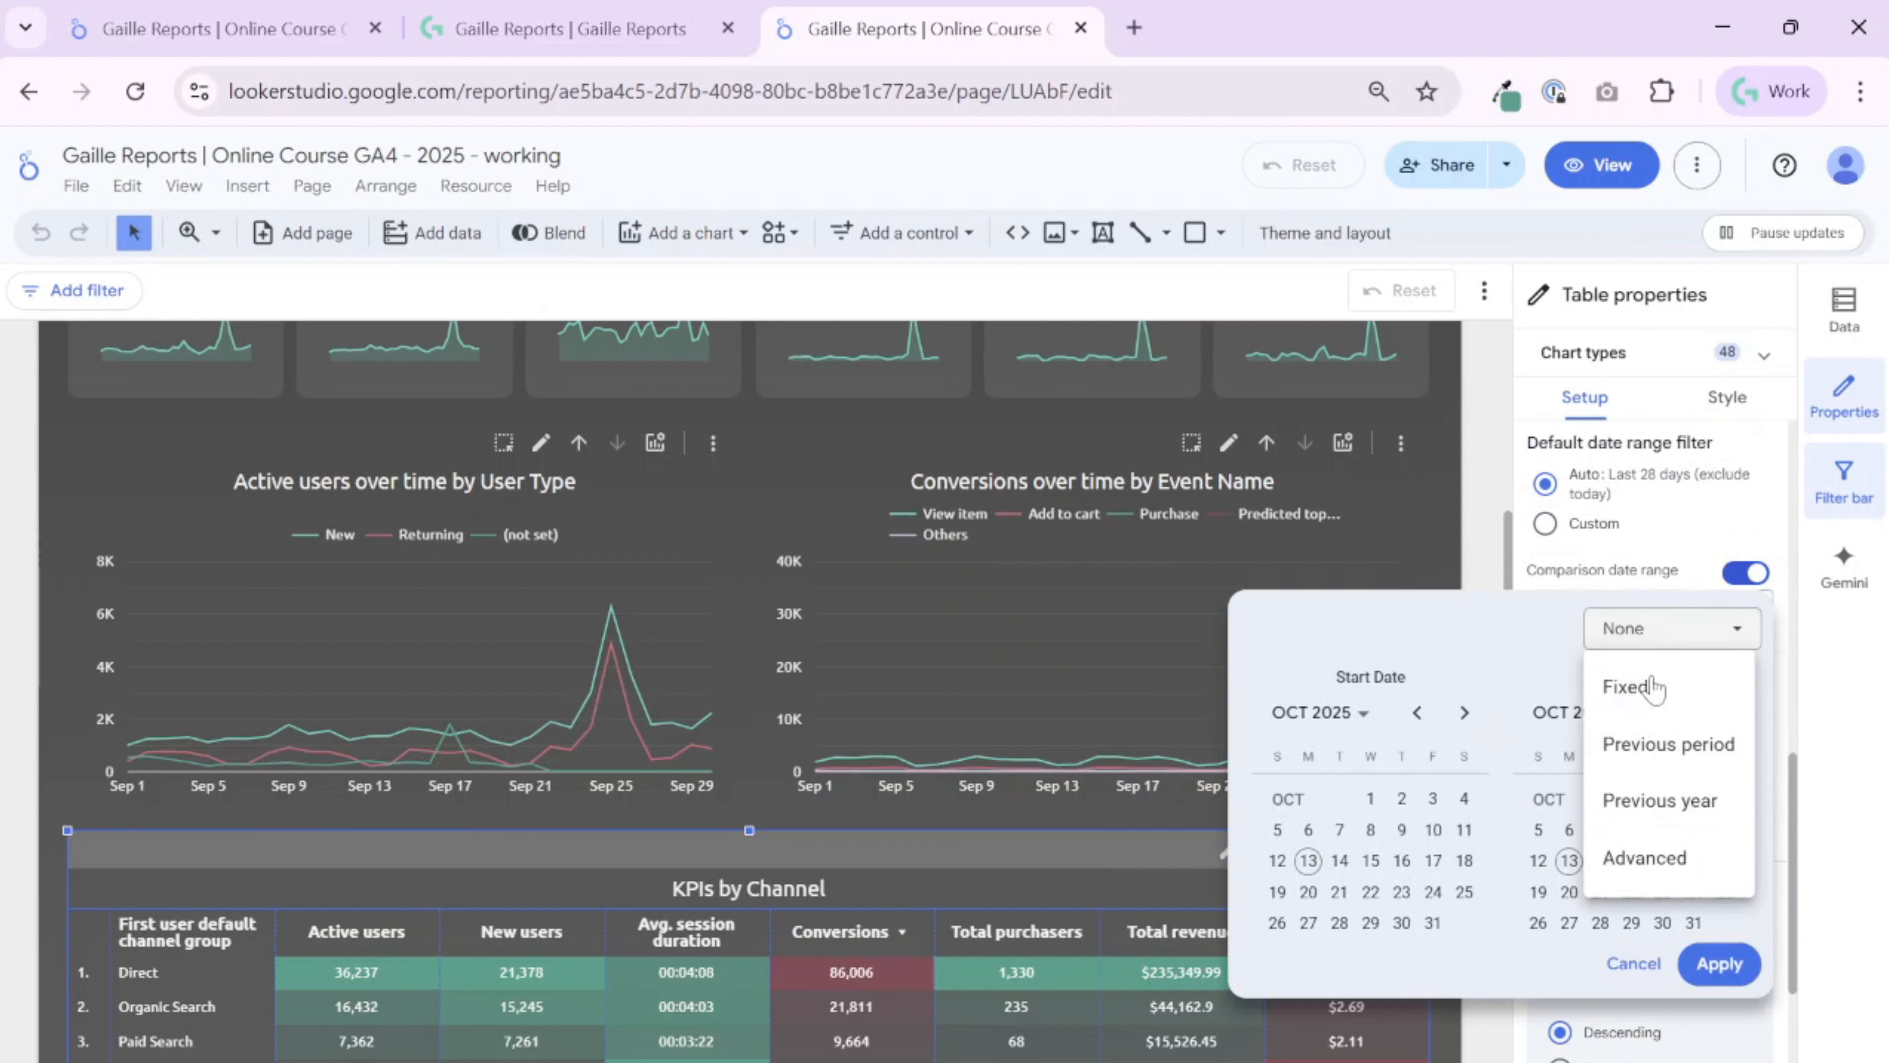
click(1705, 746)
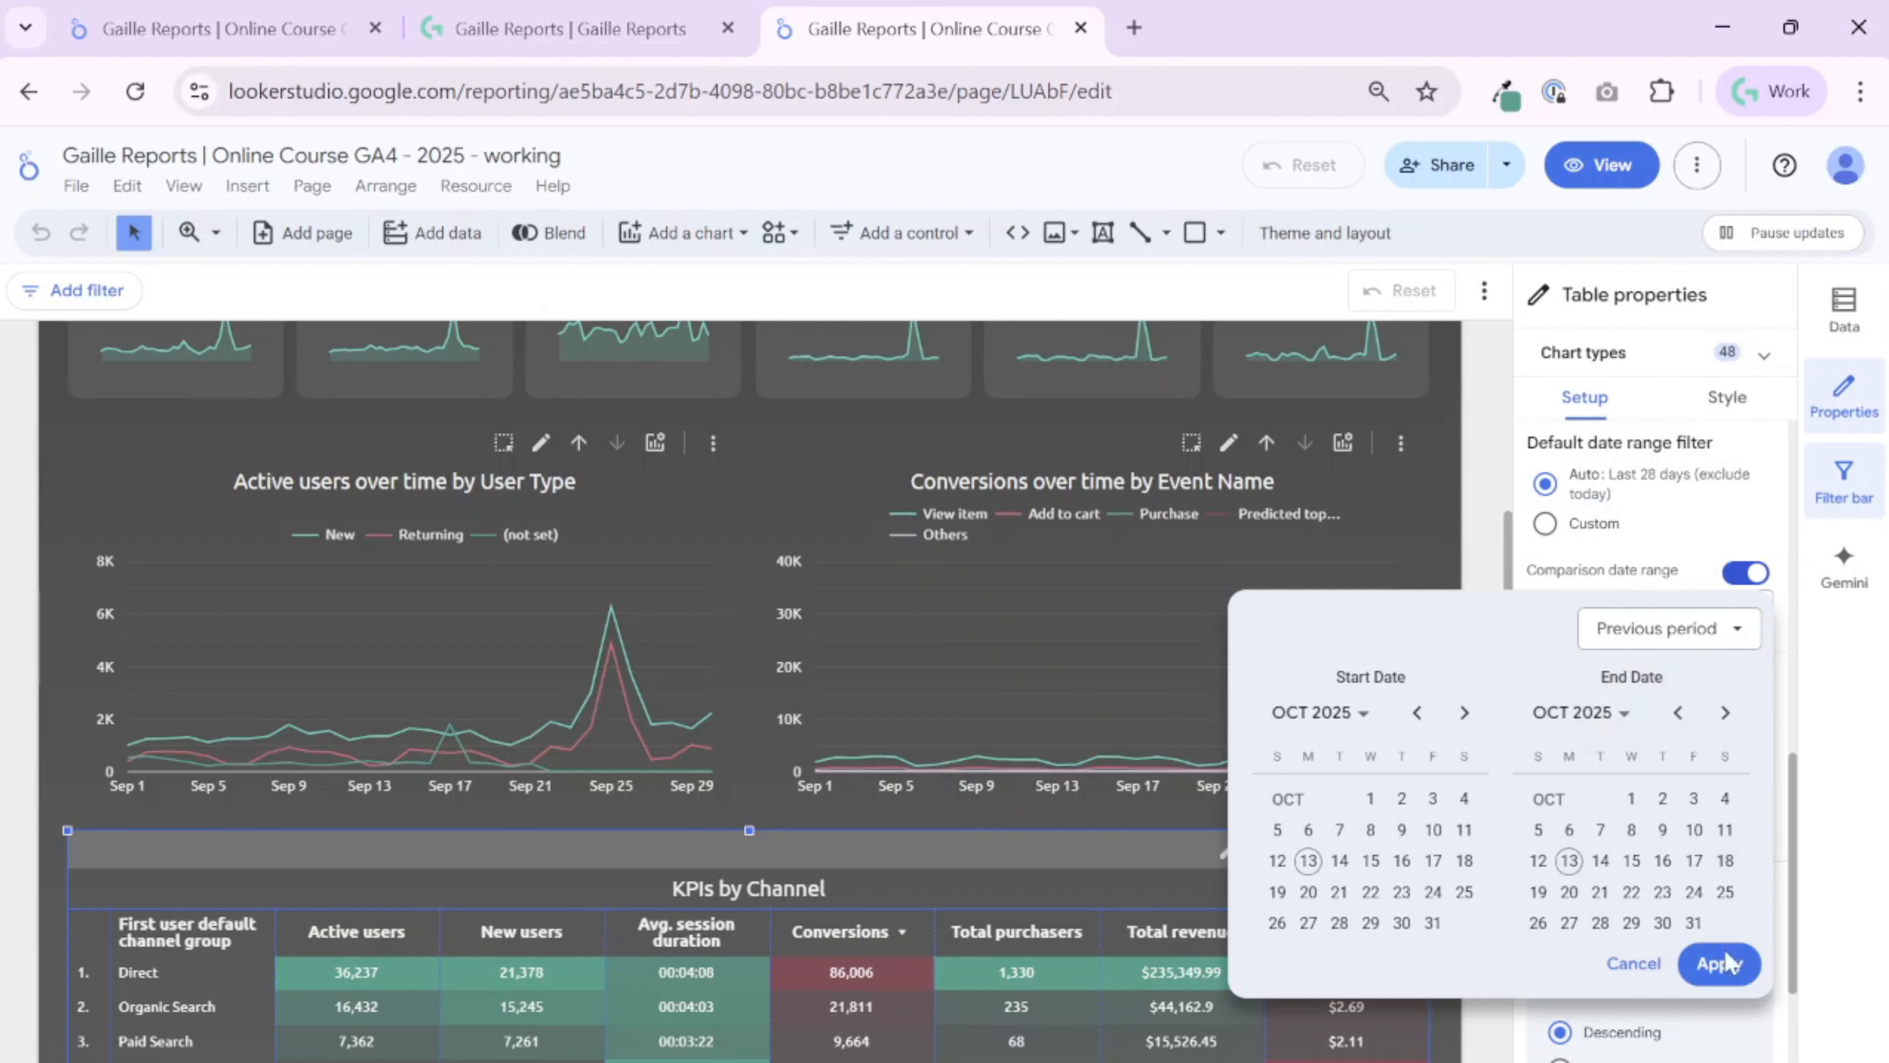
click(1719, 963)
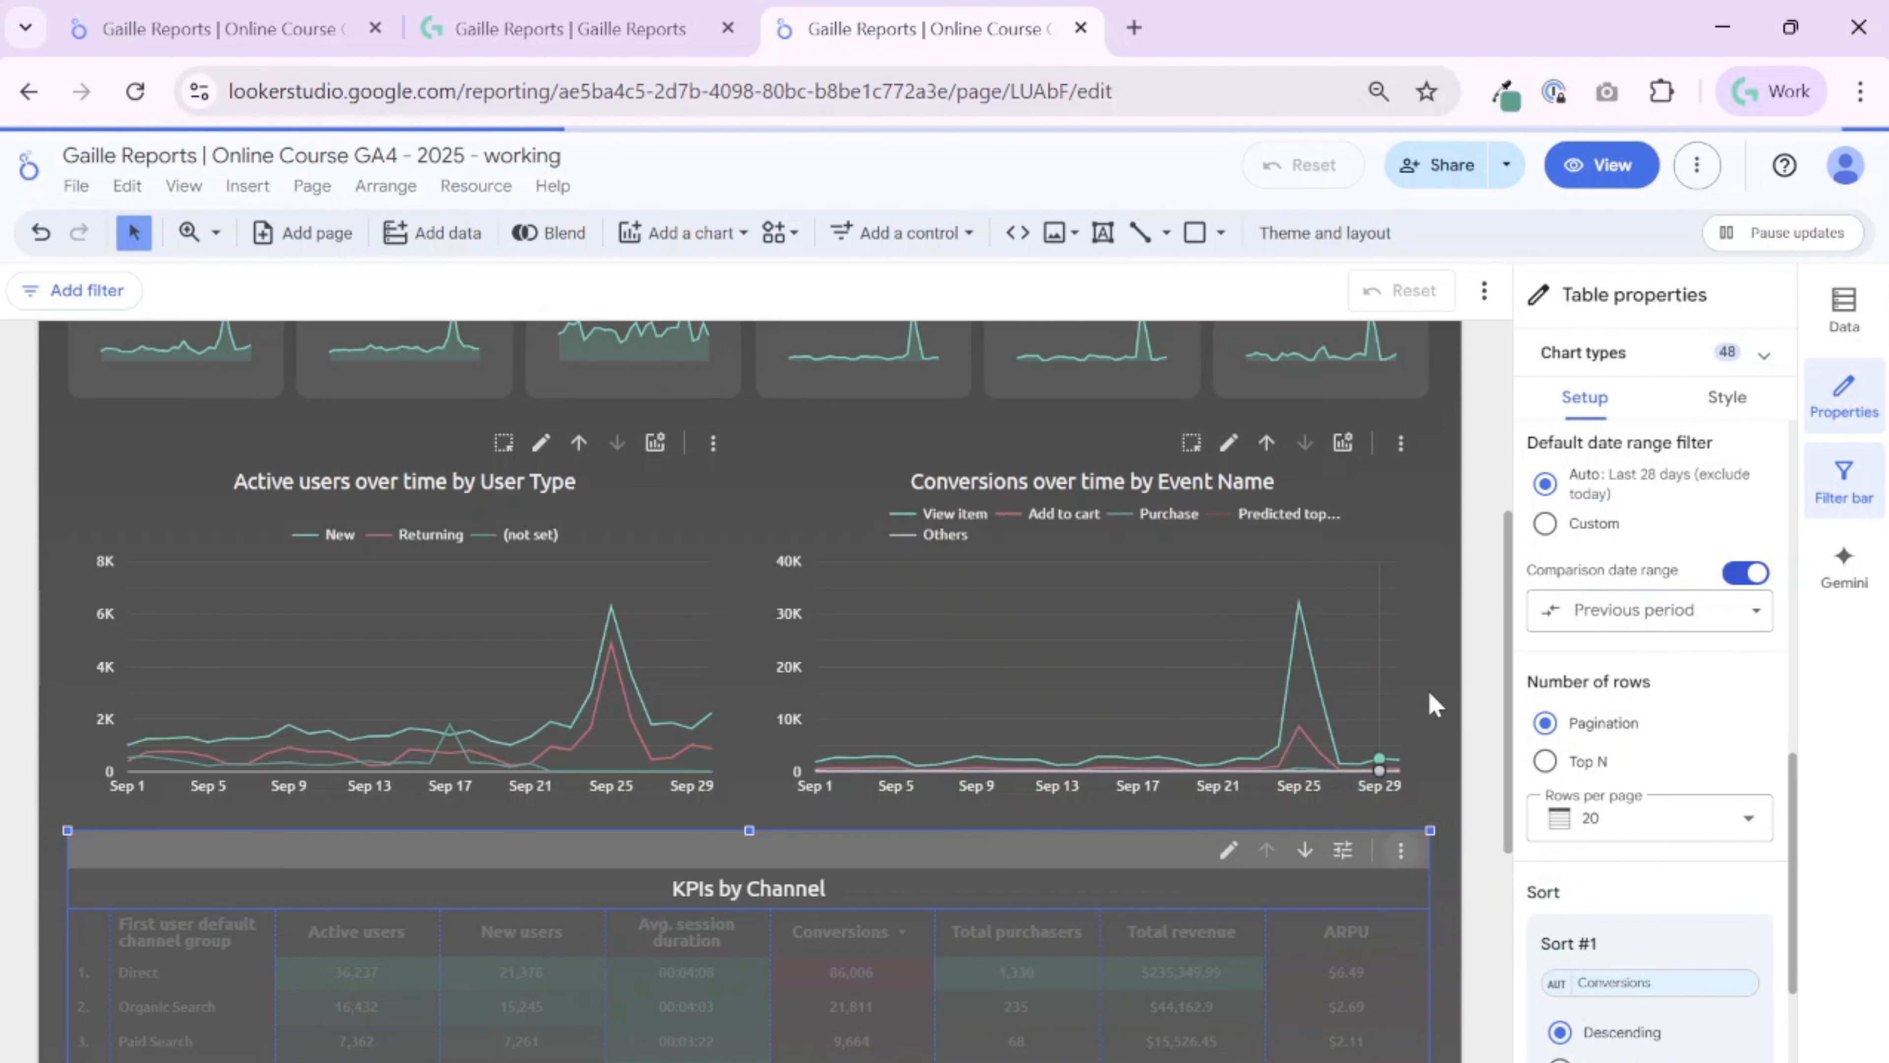
scroll(1434, 704, down, 6)
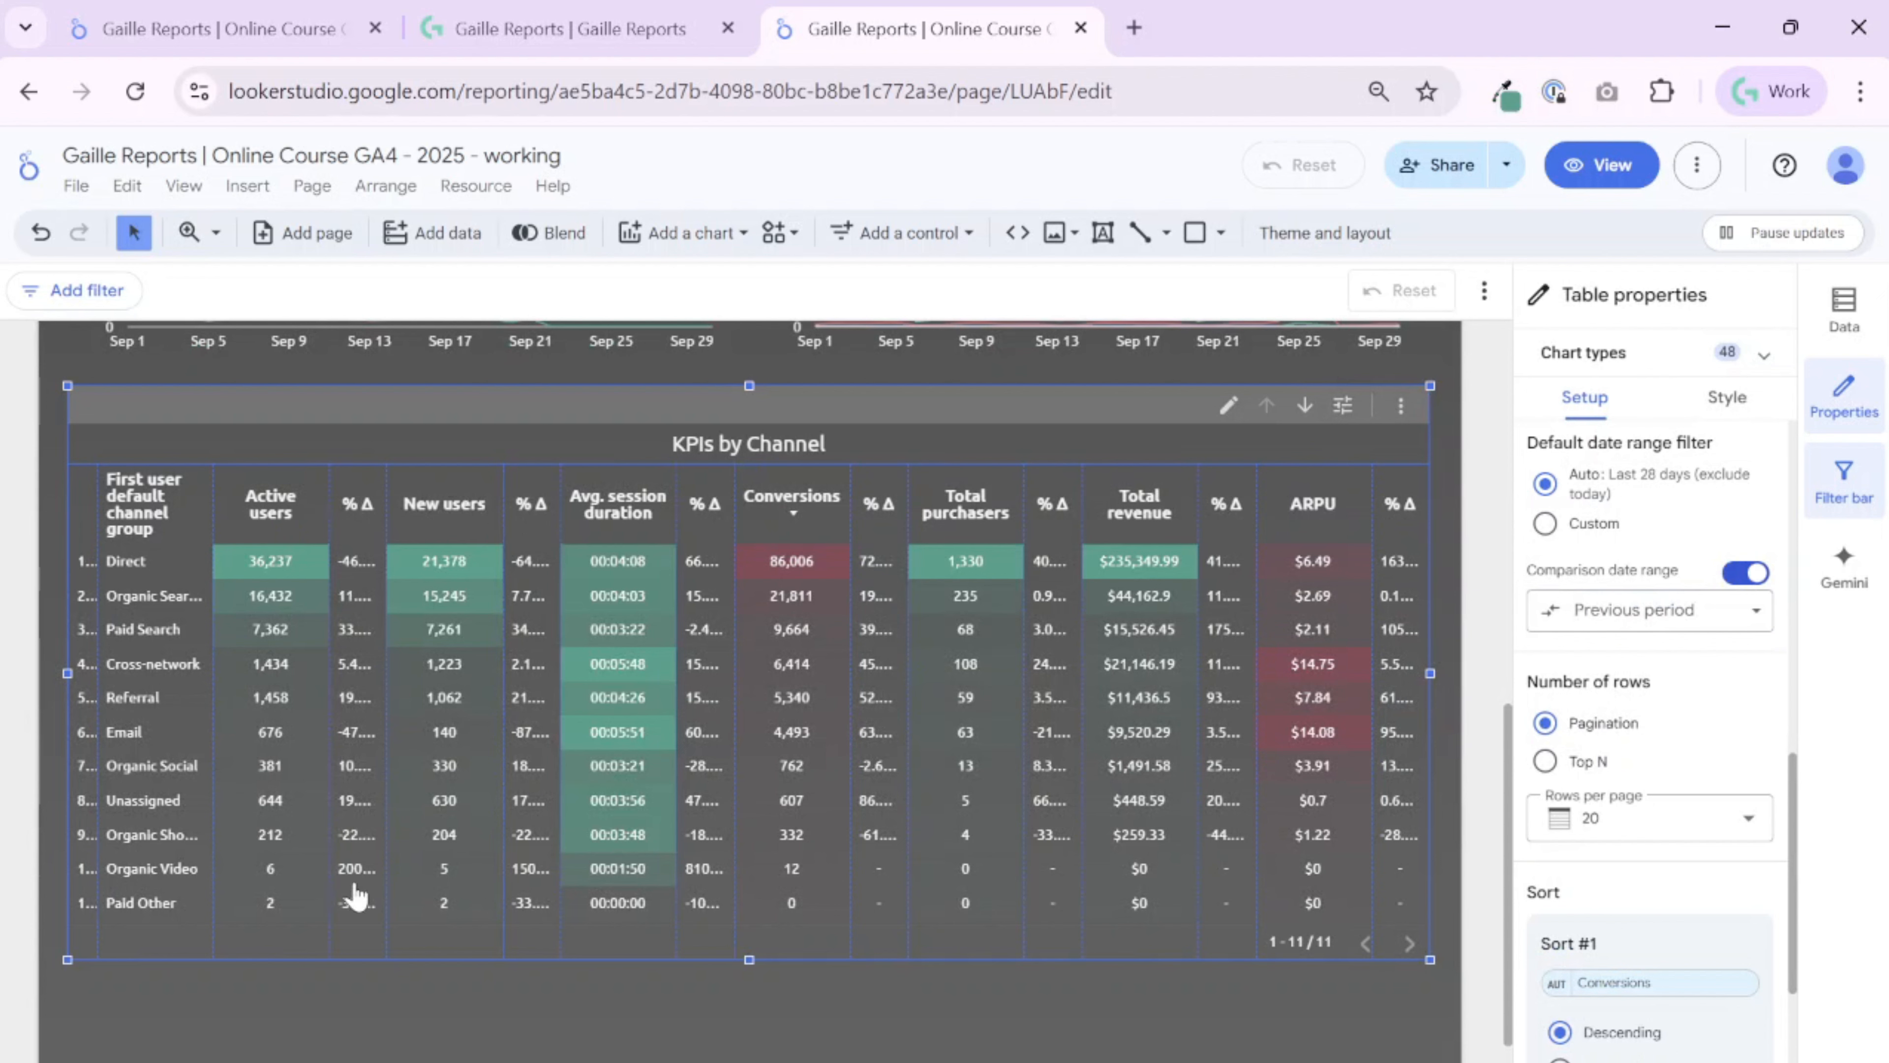
Turn off the comparison column for Metric #1, Active users, in the table's style settings
click(1725, 398)
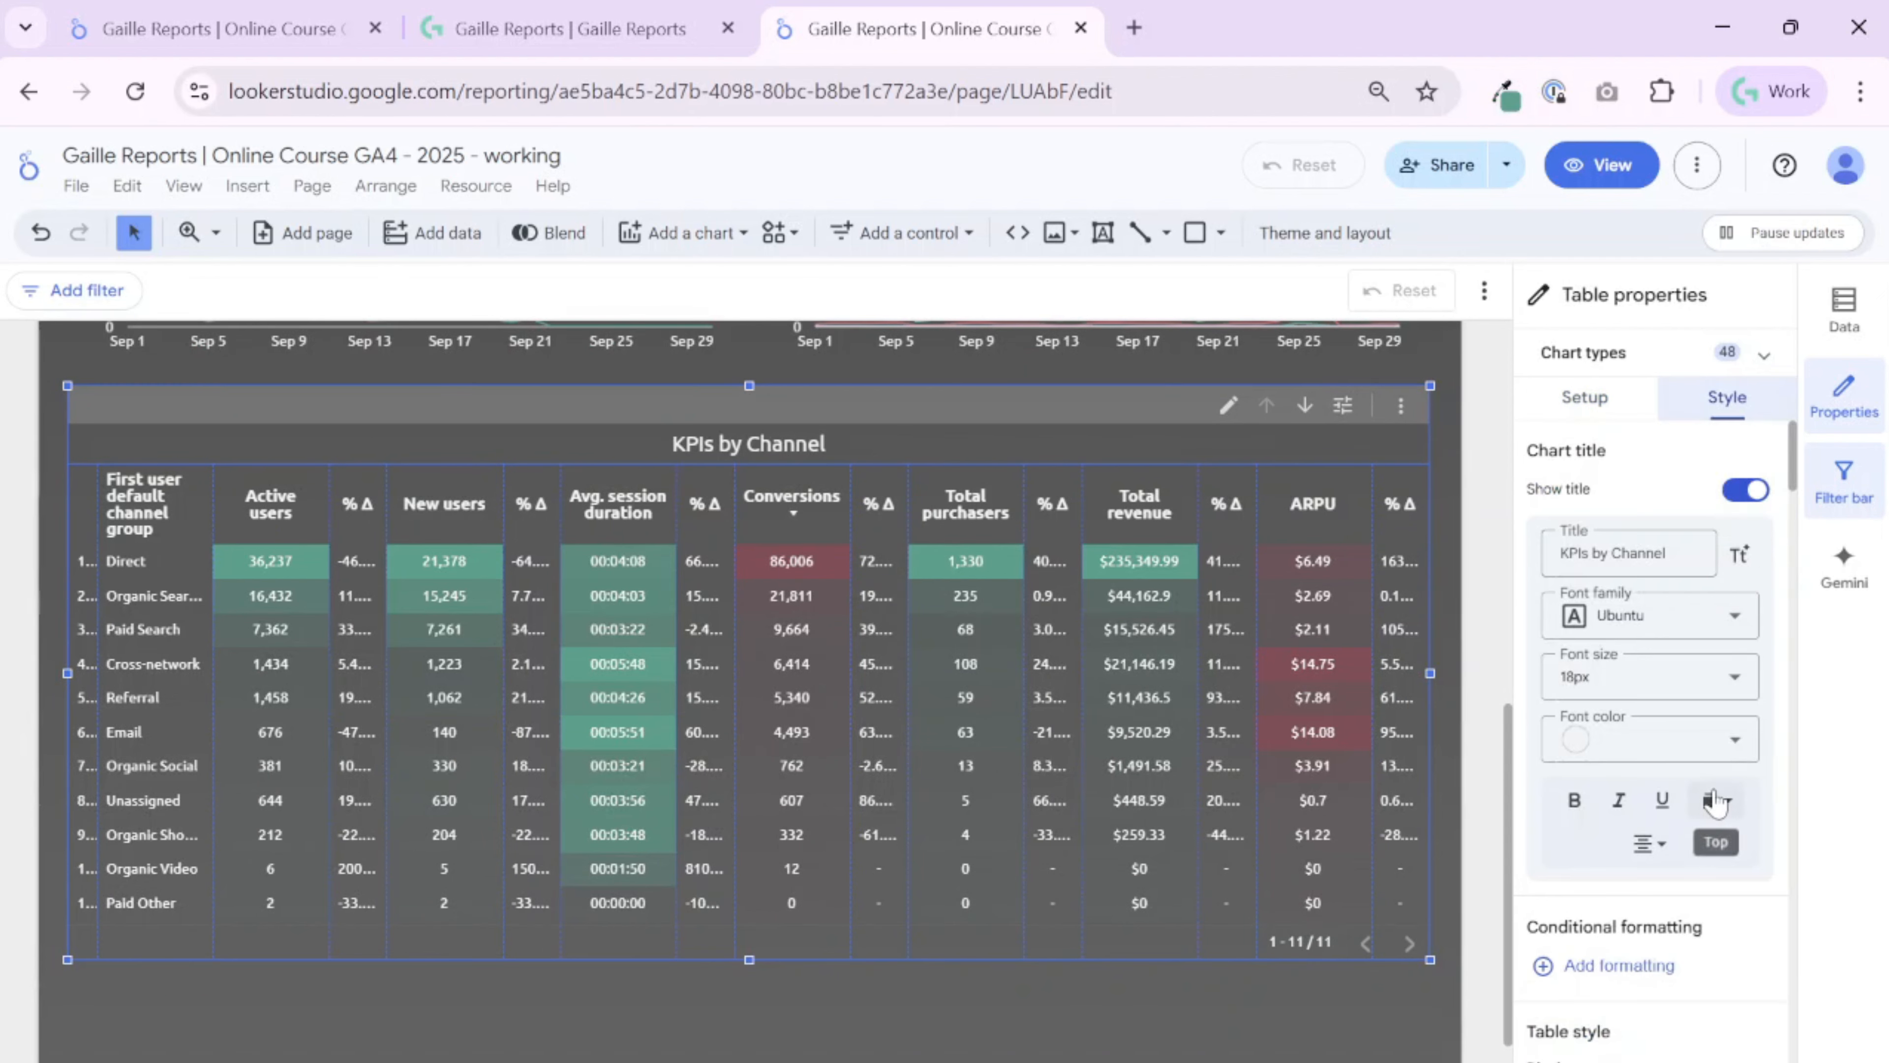
scroll(1717, 807, down, 10)
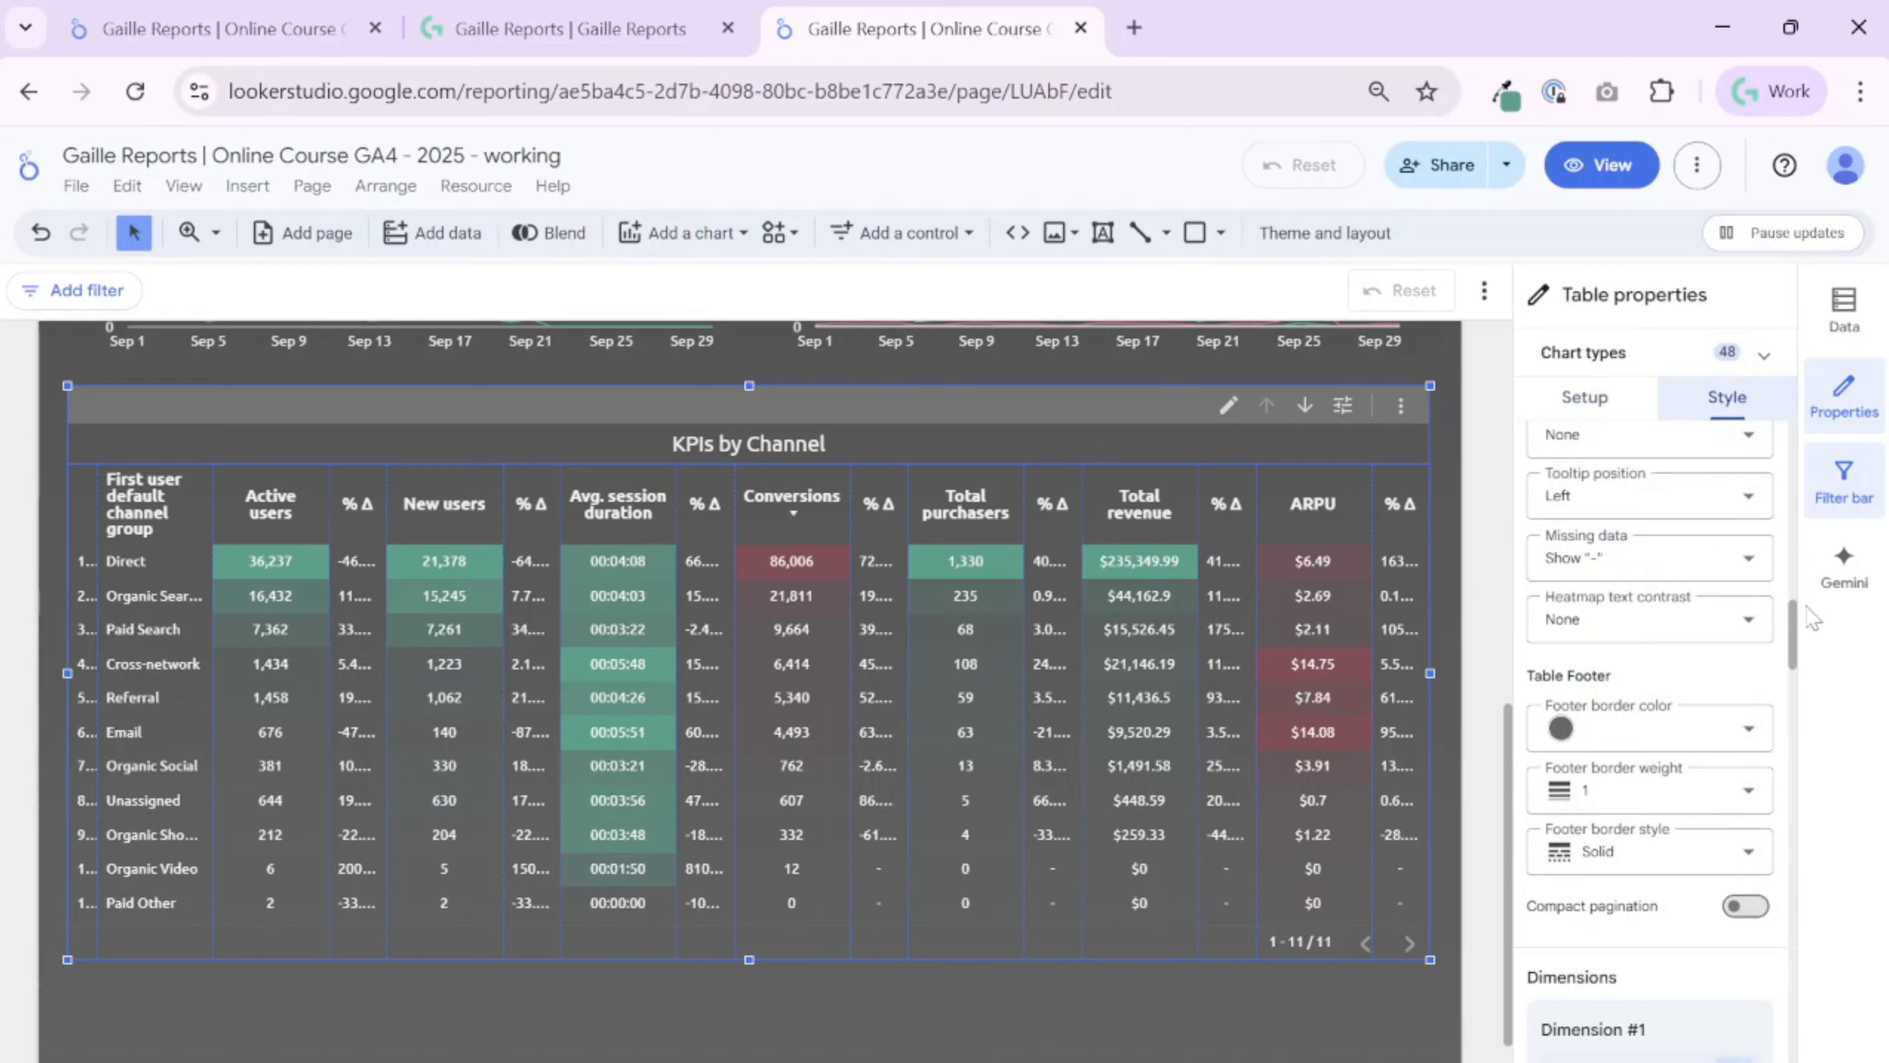
scroll(1725, 673, down, 8)
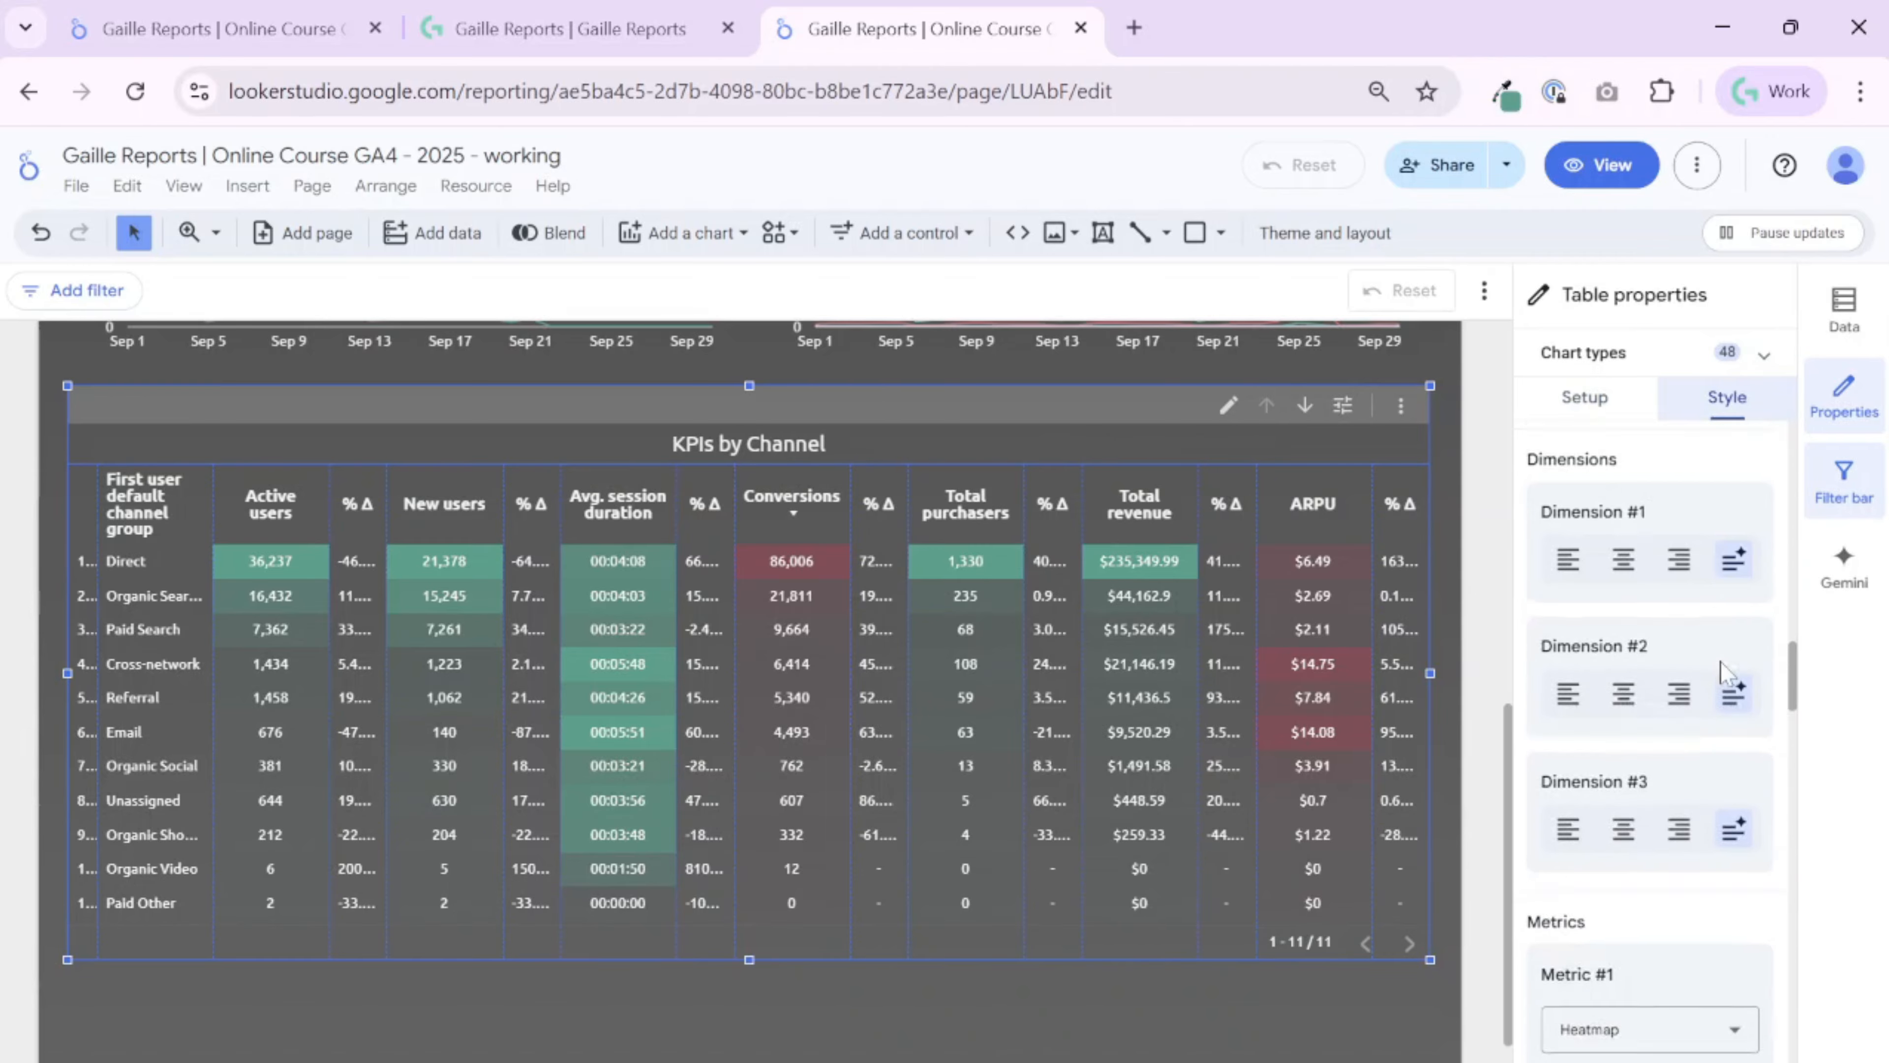
scroll(1710, 774, down, 3)
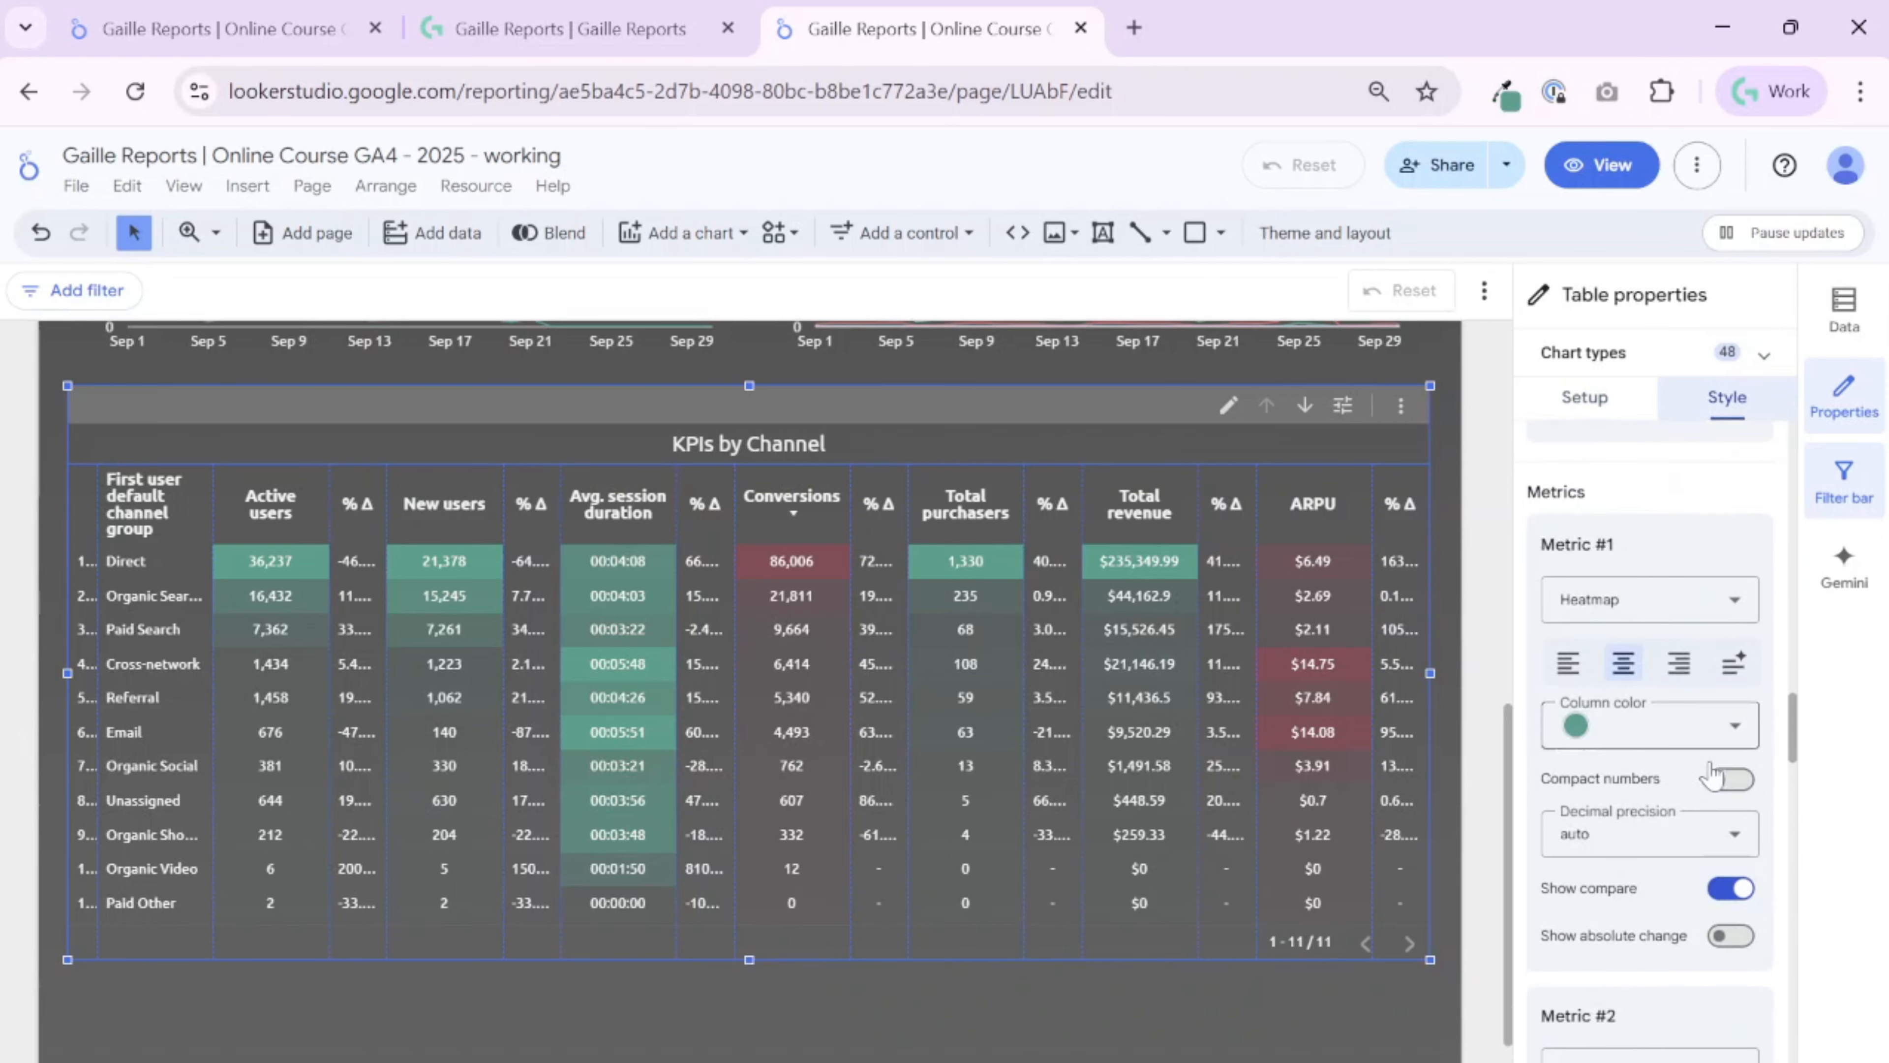
scroll(1734, 773, down, 2)
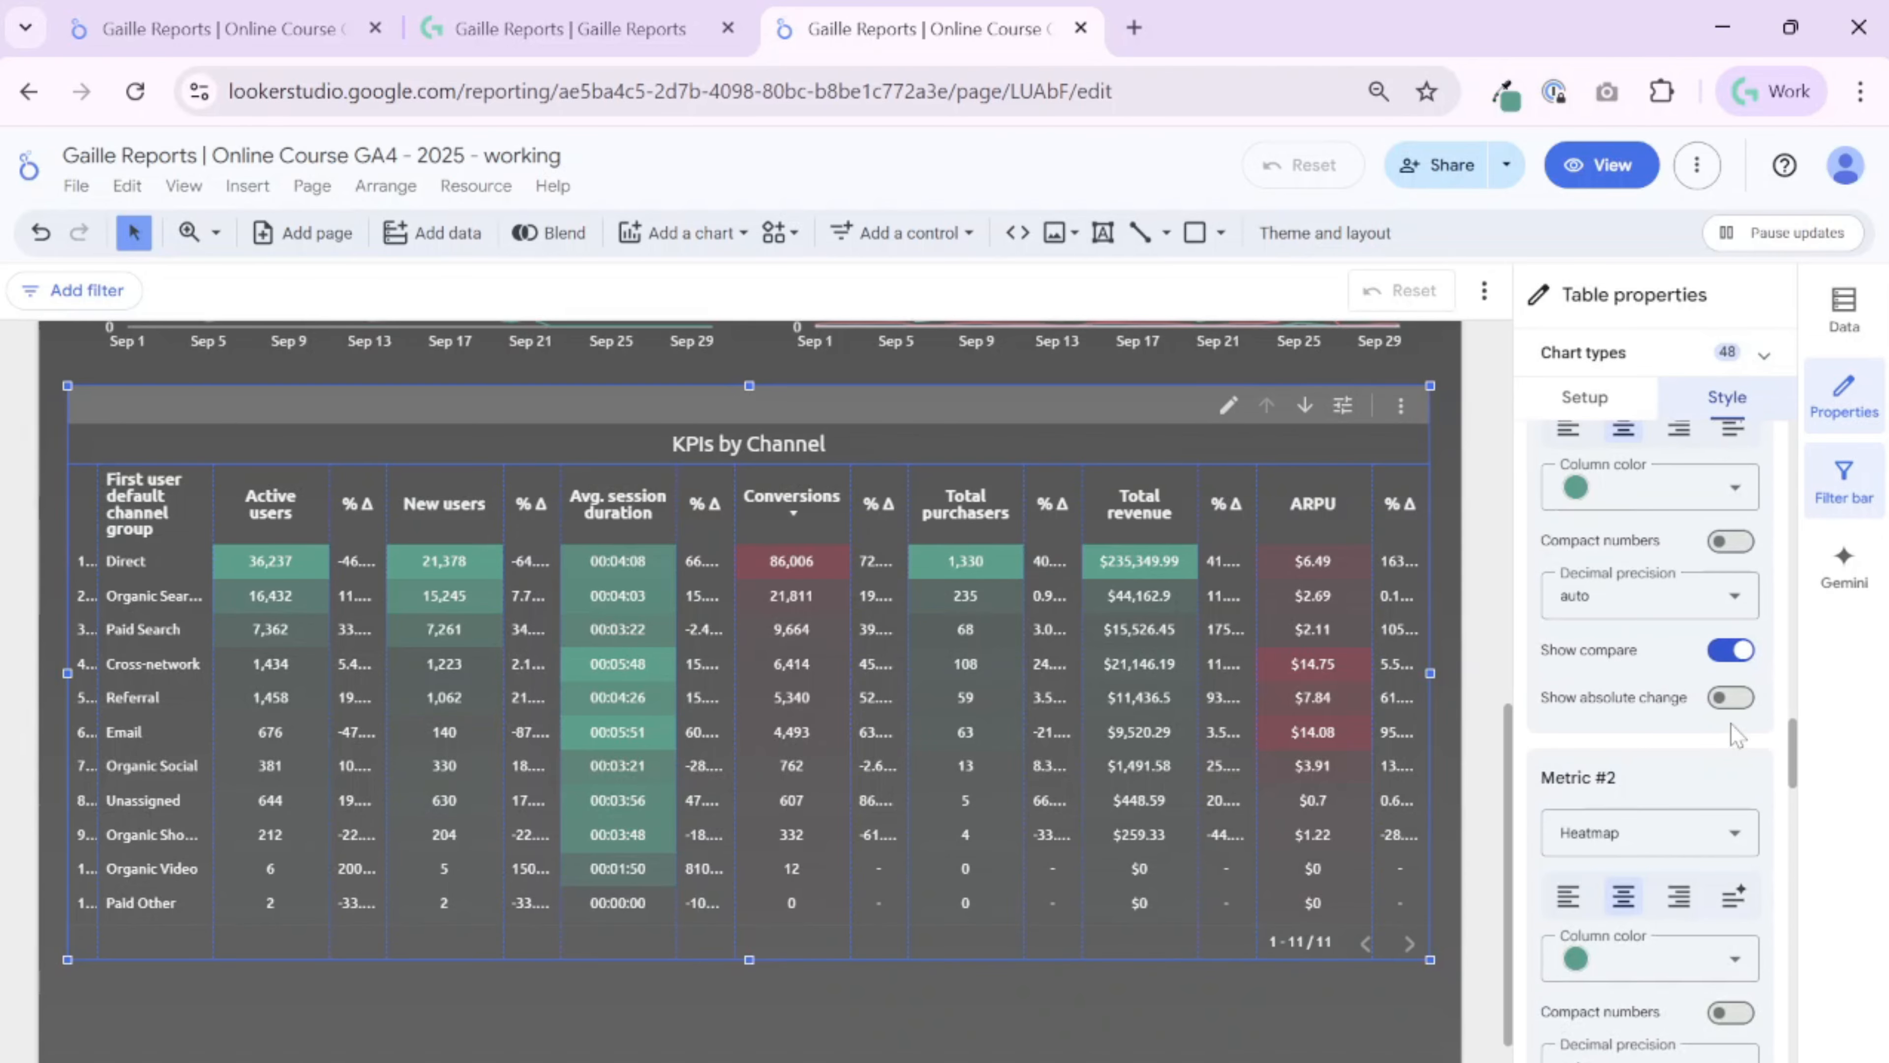
click(1730, 651)
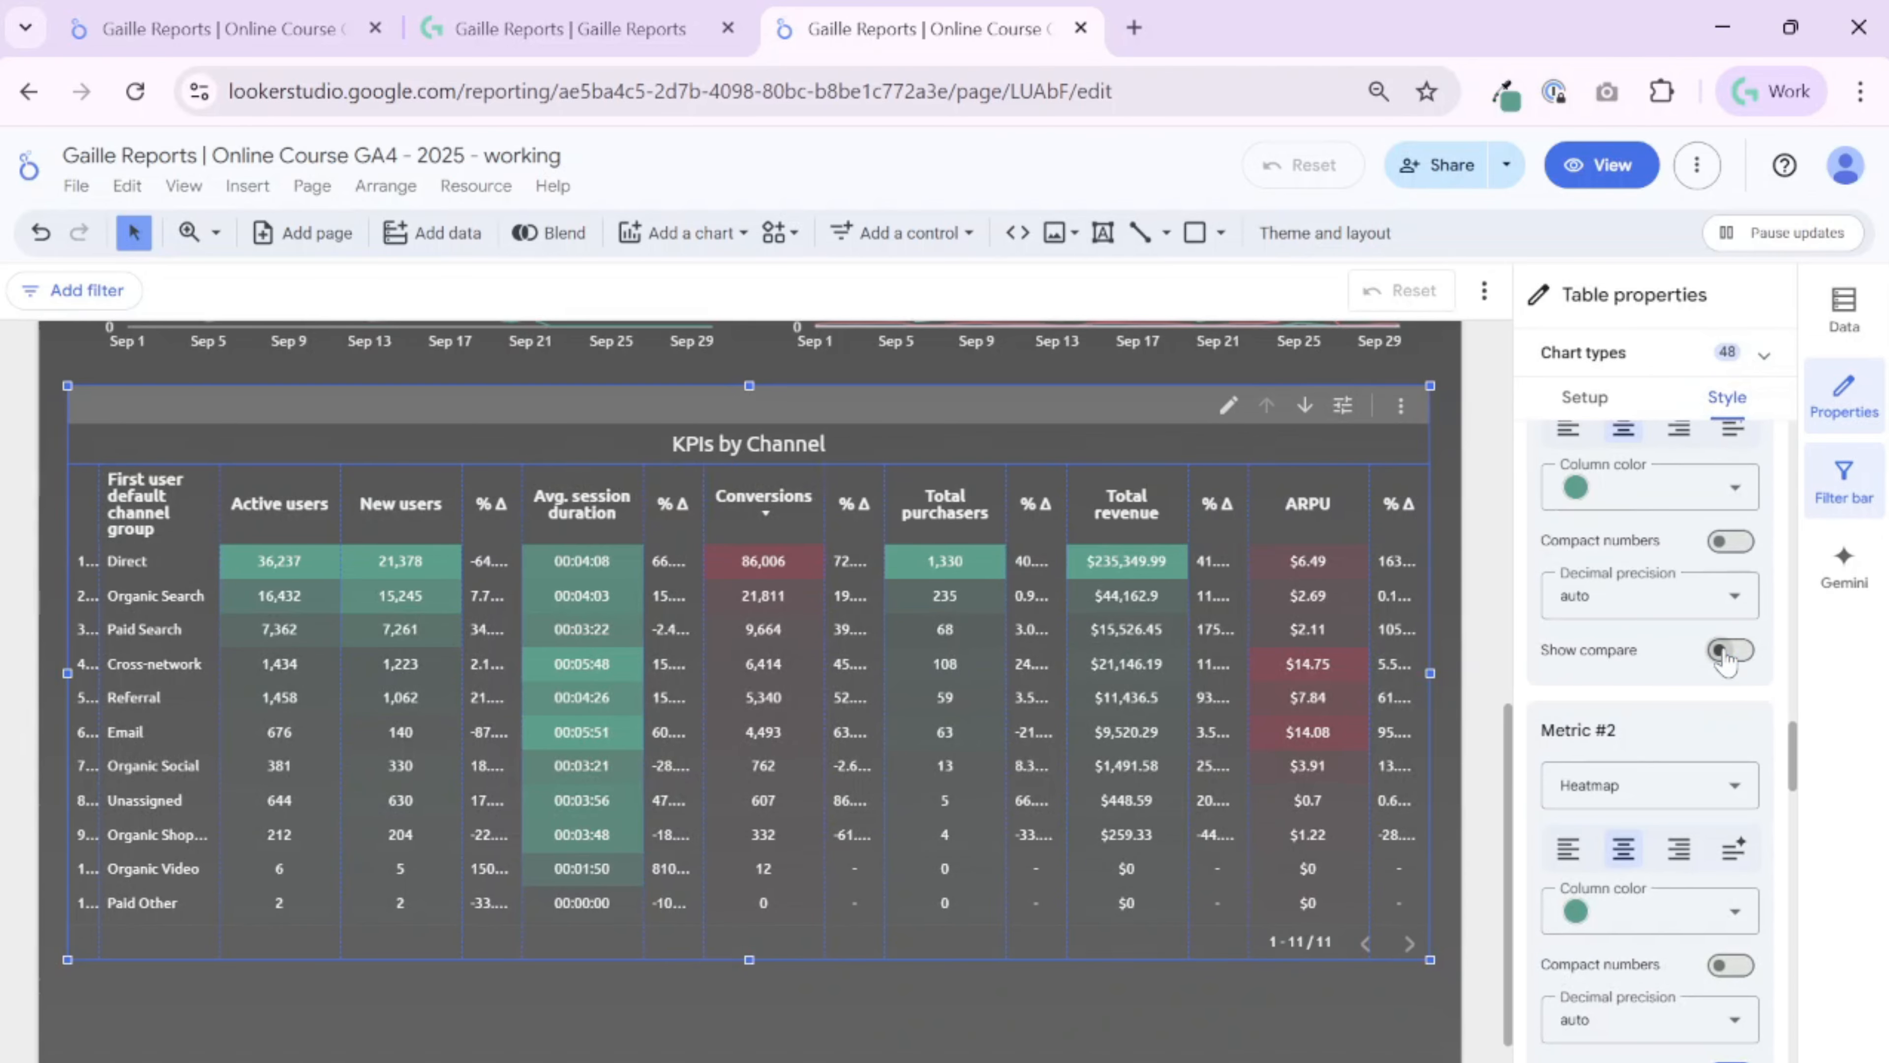
click(1726, 651)
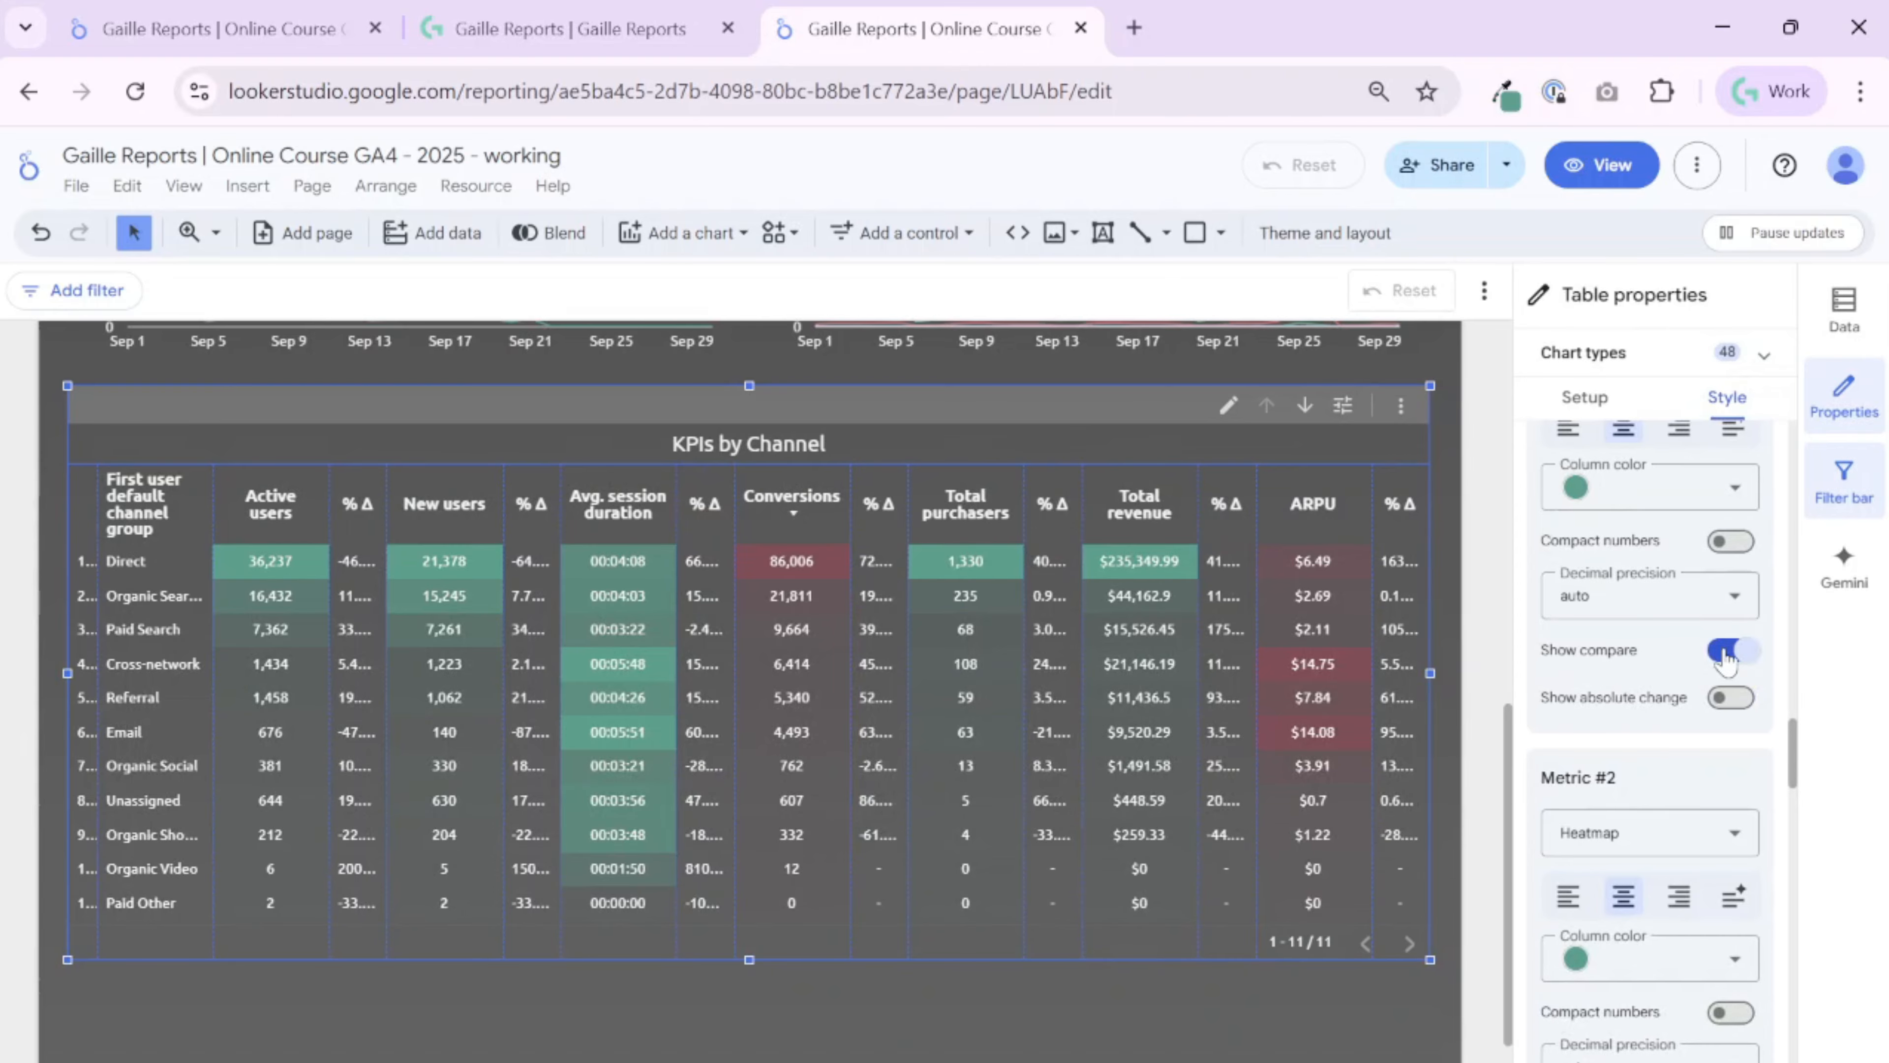
click(1727, 651)
click(1725, 653)
click(1727, 651)
Turn off the comparison columns for Metric #2, New users, and Metric #3, Avg. session duration
scroll(1707, 772, down, 2)
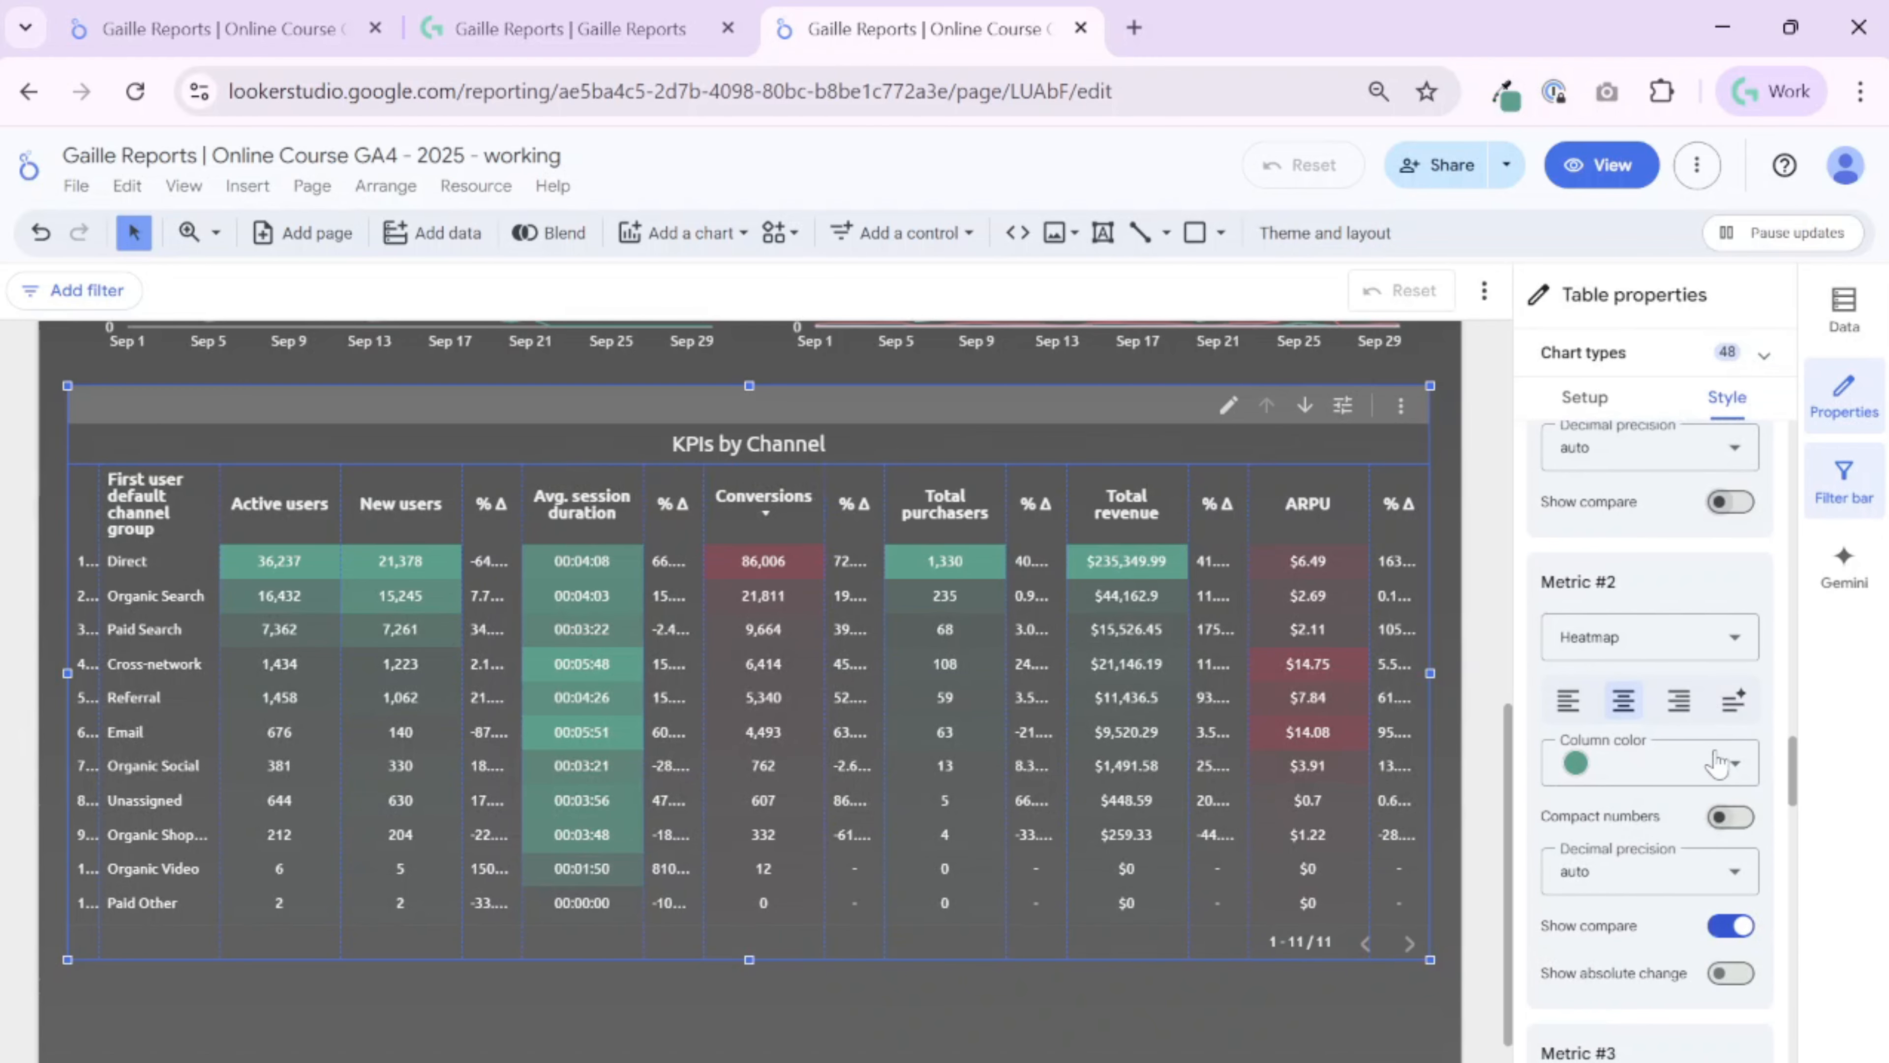
scroll(1720, 766, down, 2)
click(1725, 780)
scroll(1720, 852, down, 3)
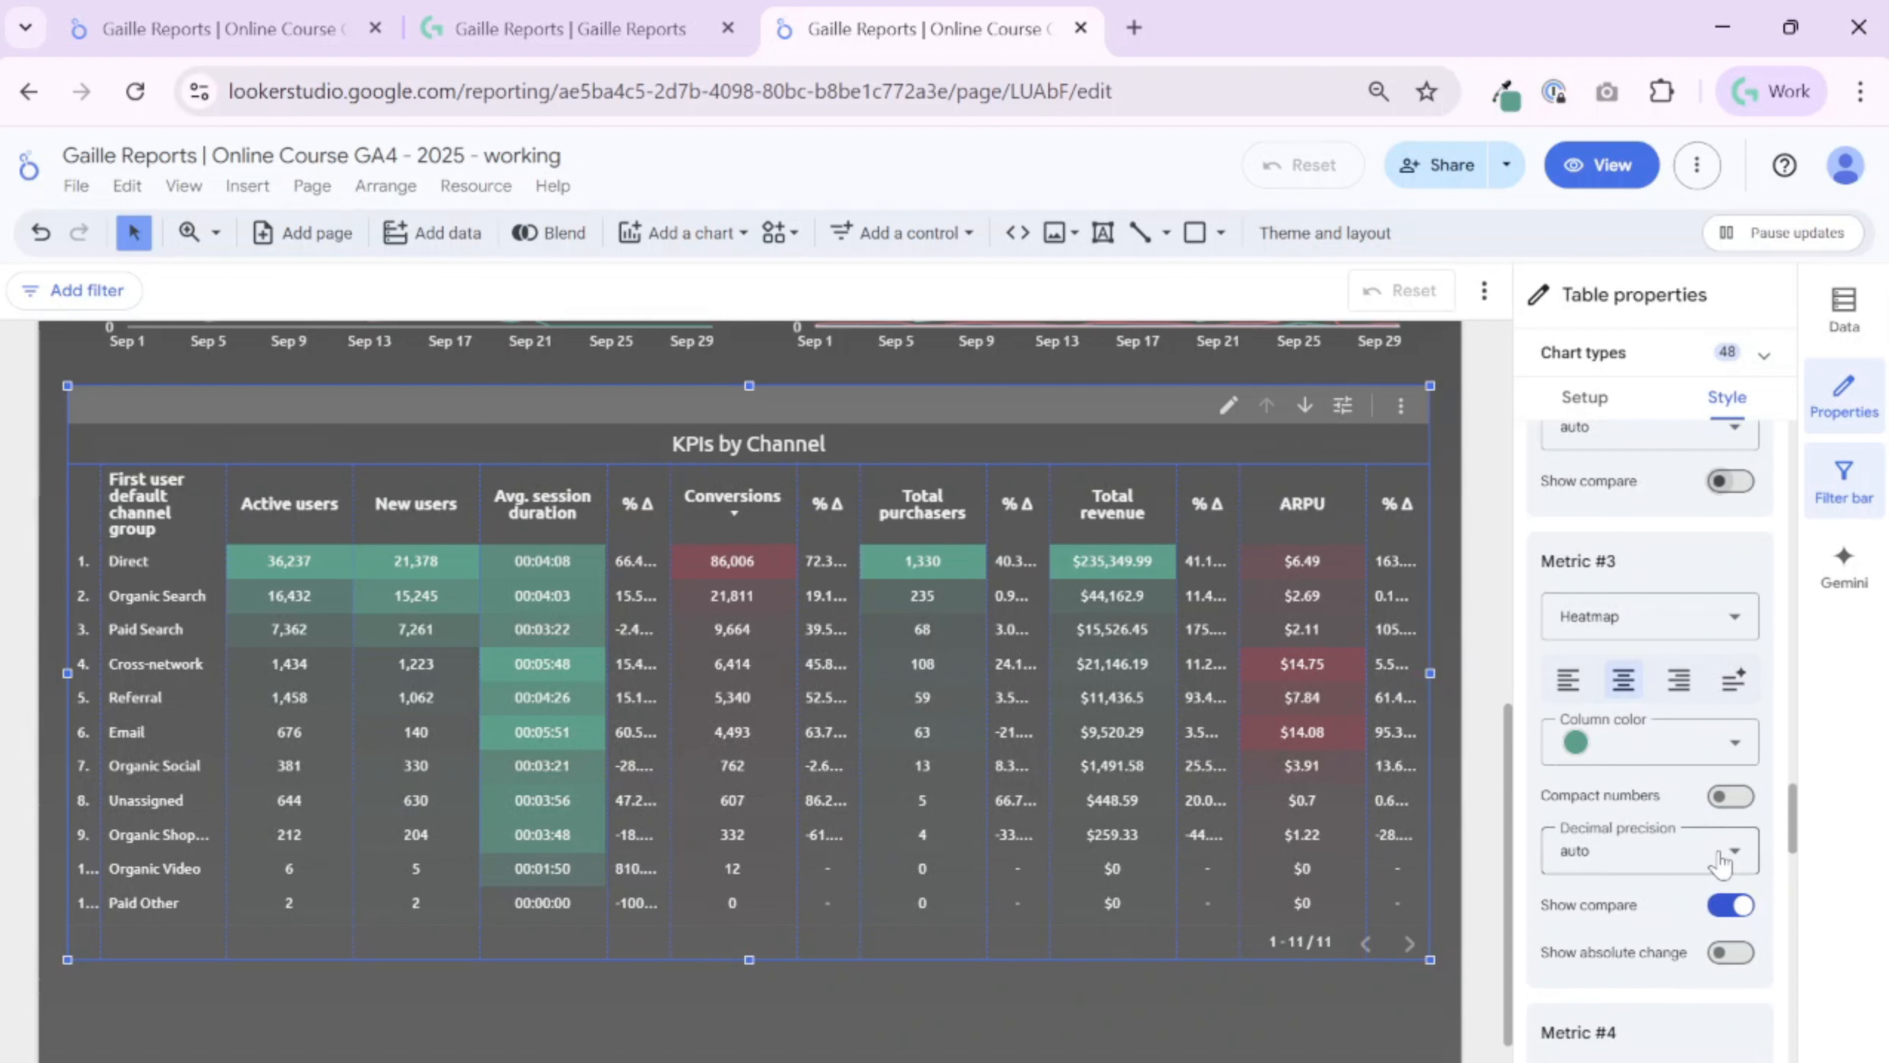
click(1727, 896)
Turn off the comparison columns for metrics #4 to #6: Conversions, Total purchasers and Total revenue
scroll(1737, 919, down, 3)
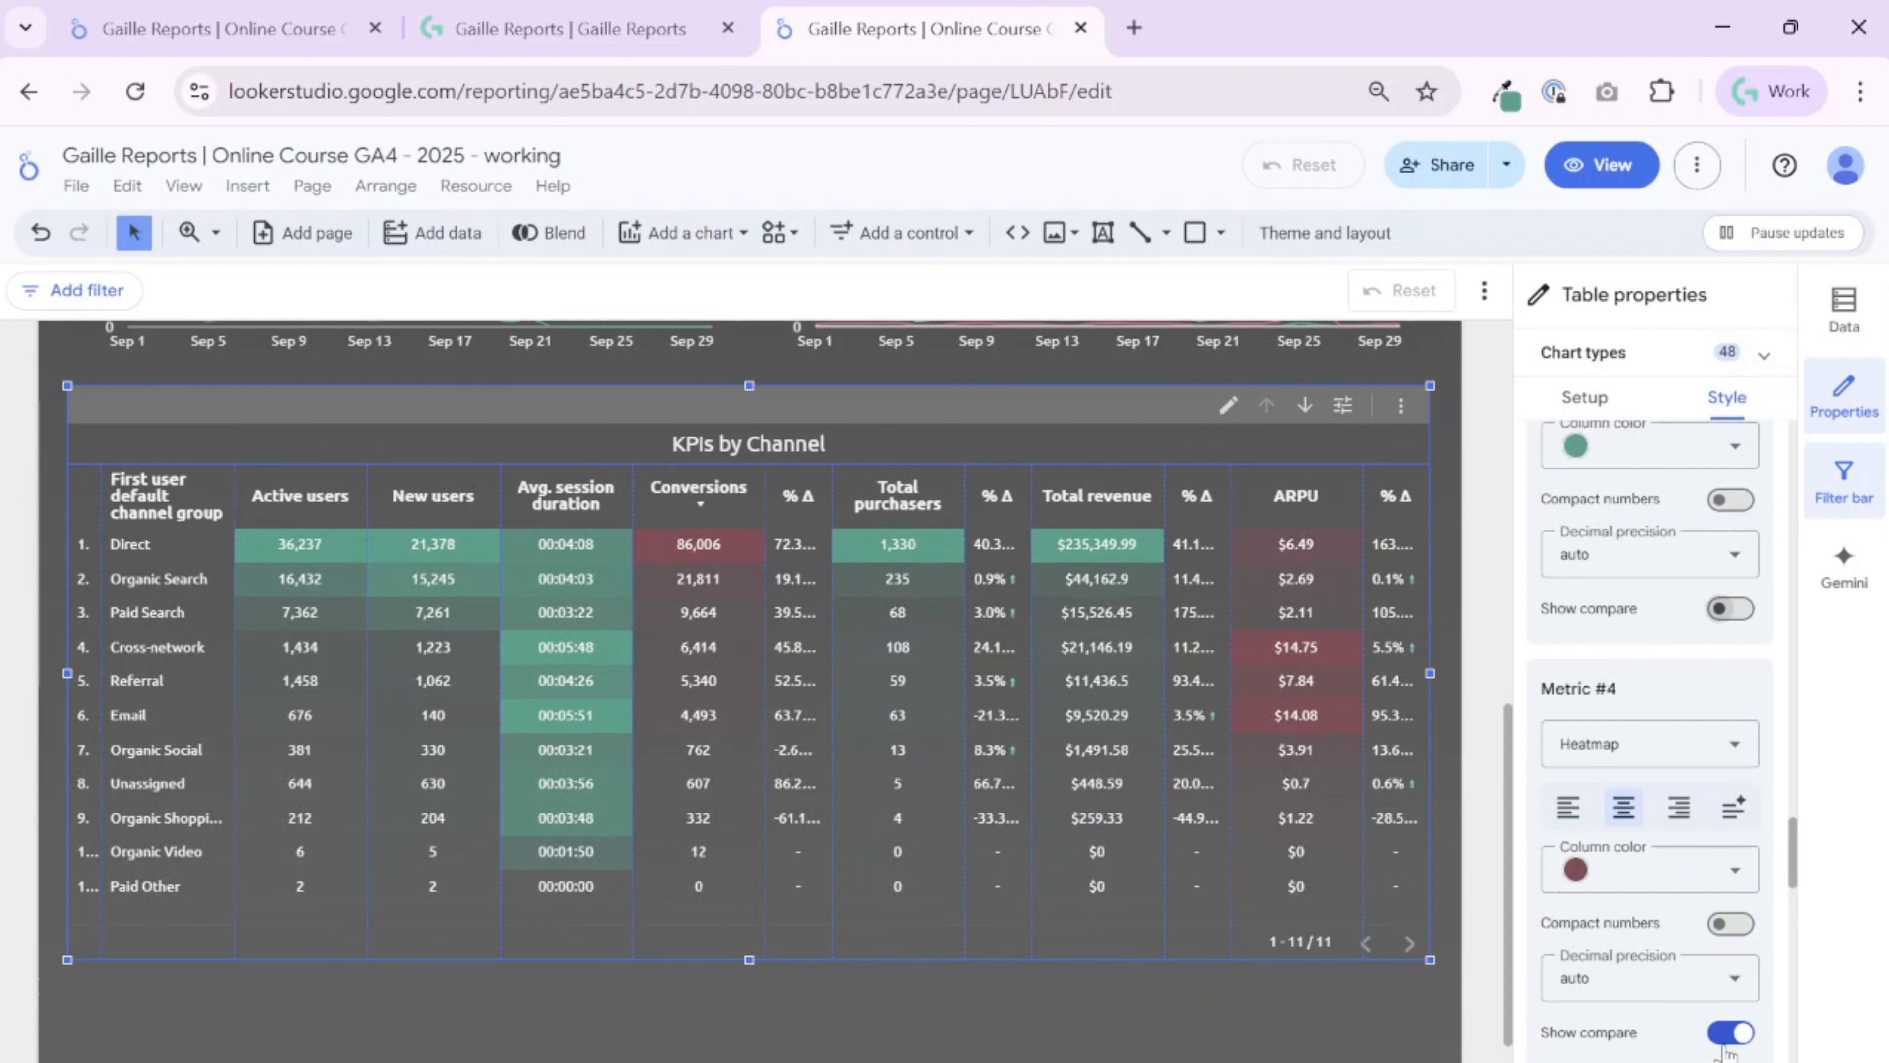
click(1729, 1030)
scroll(1727, 934, down, 3)
scroll(1729, 934, down, 3)
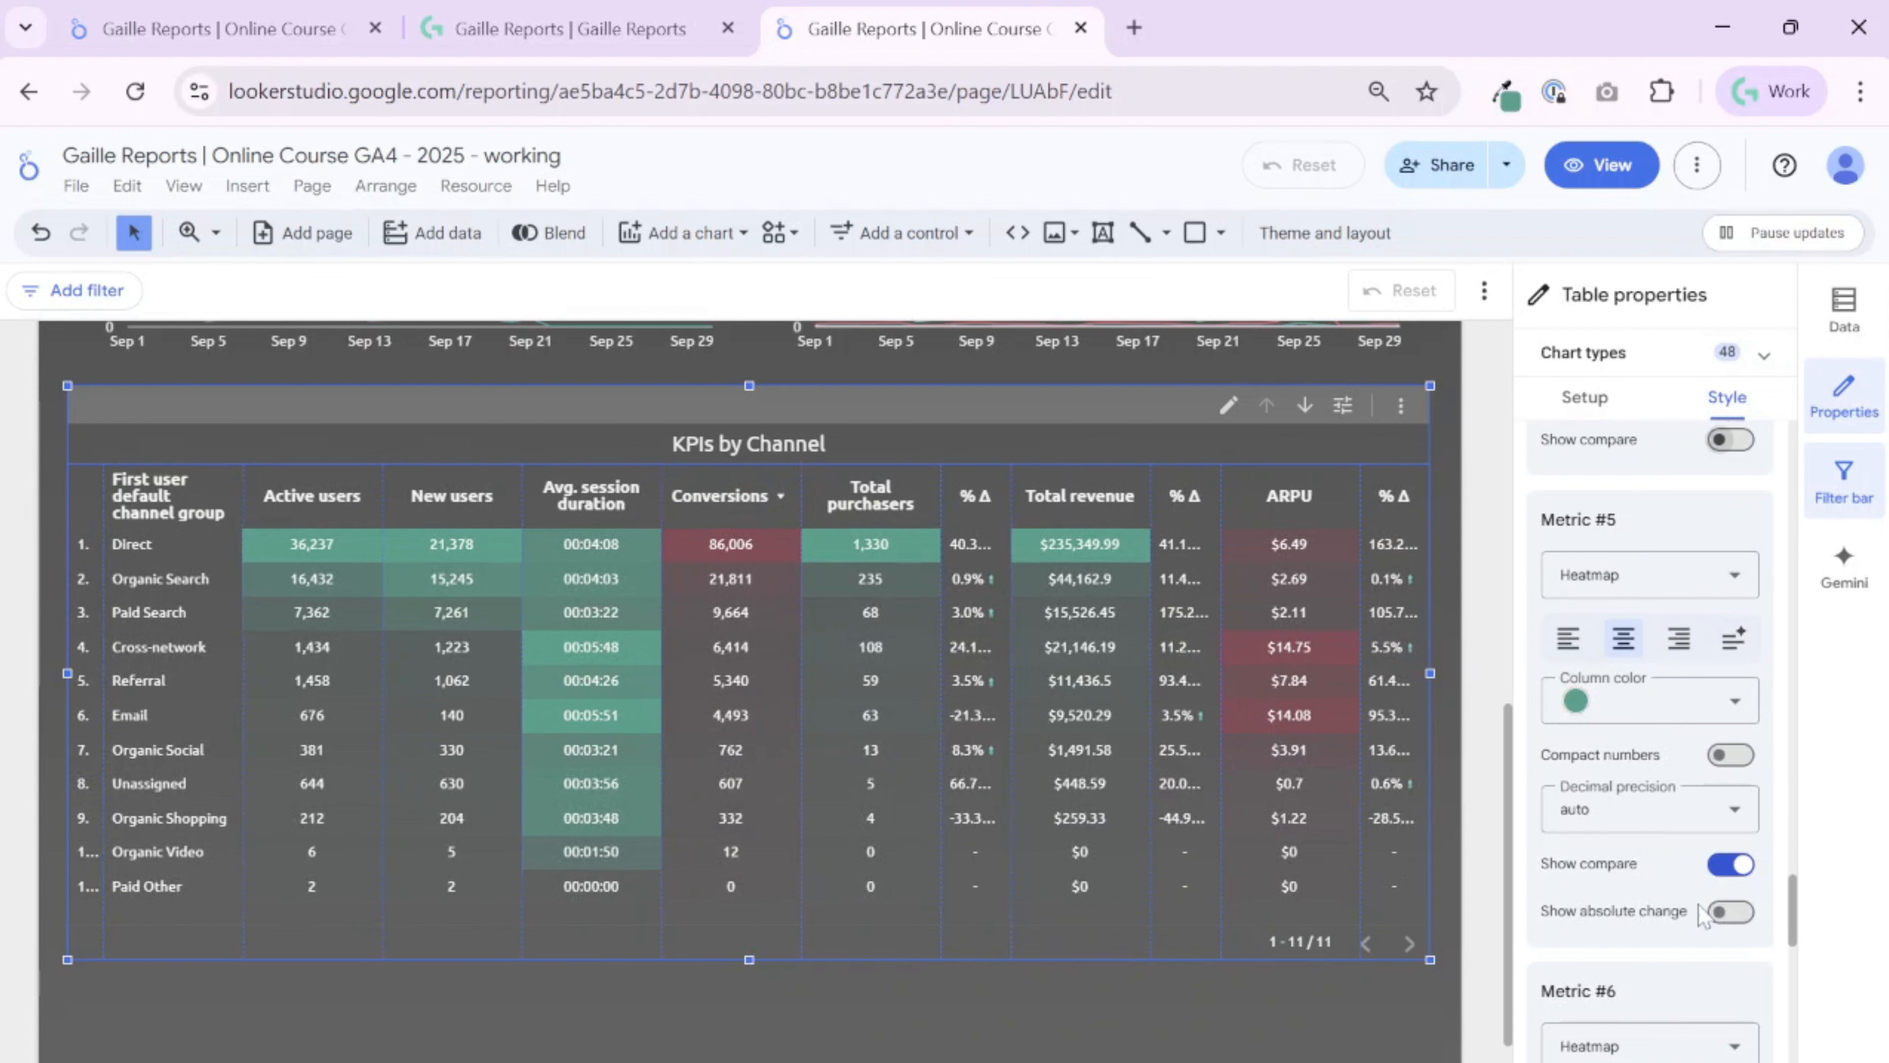
click(1729, 865)
scroll(1718, 920, down, 3)
click(1729, 990)
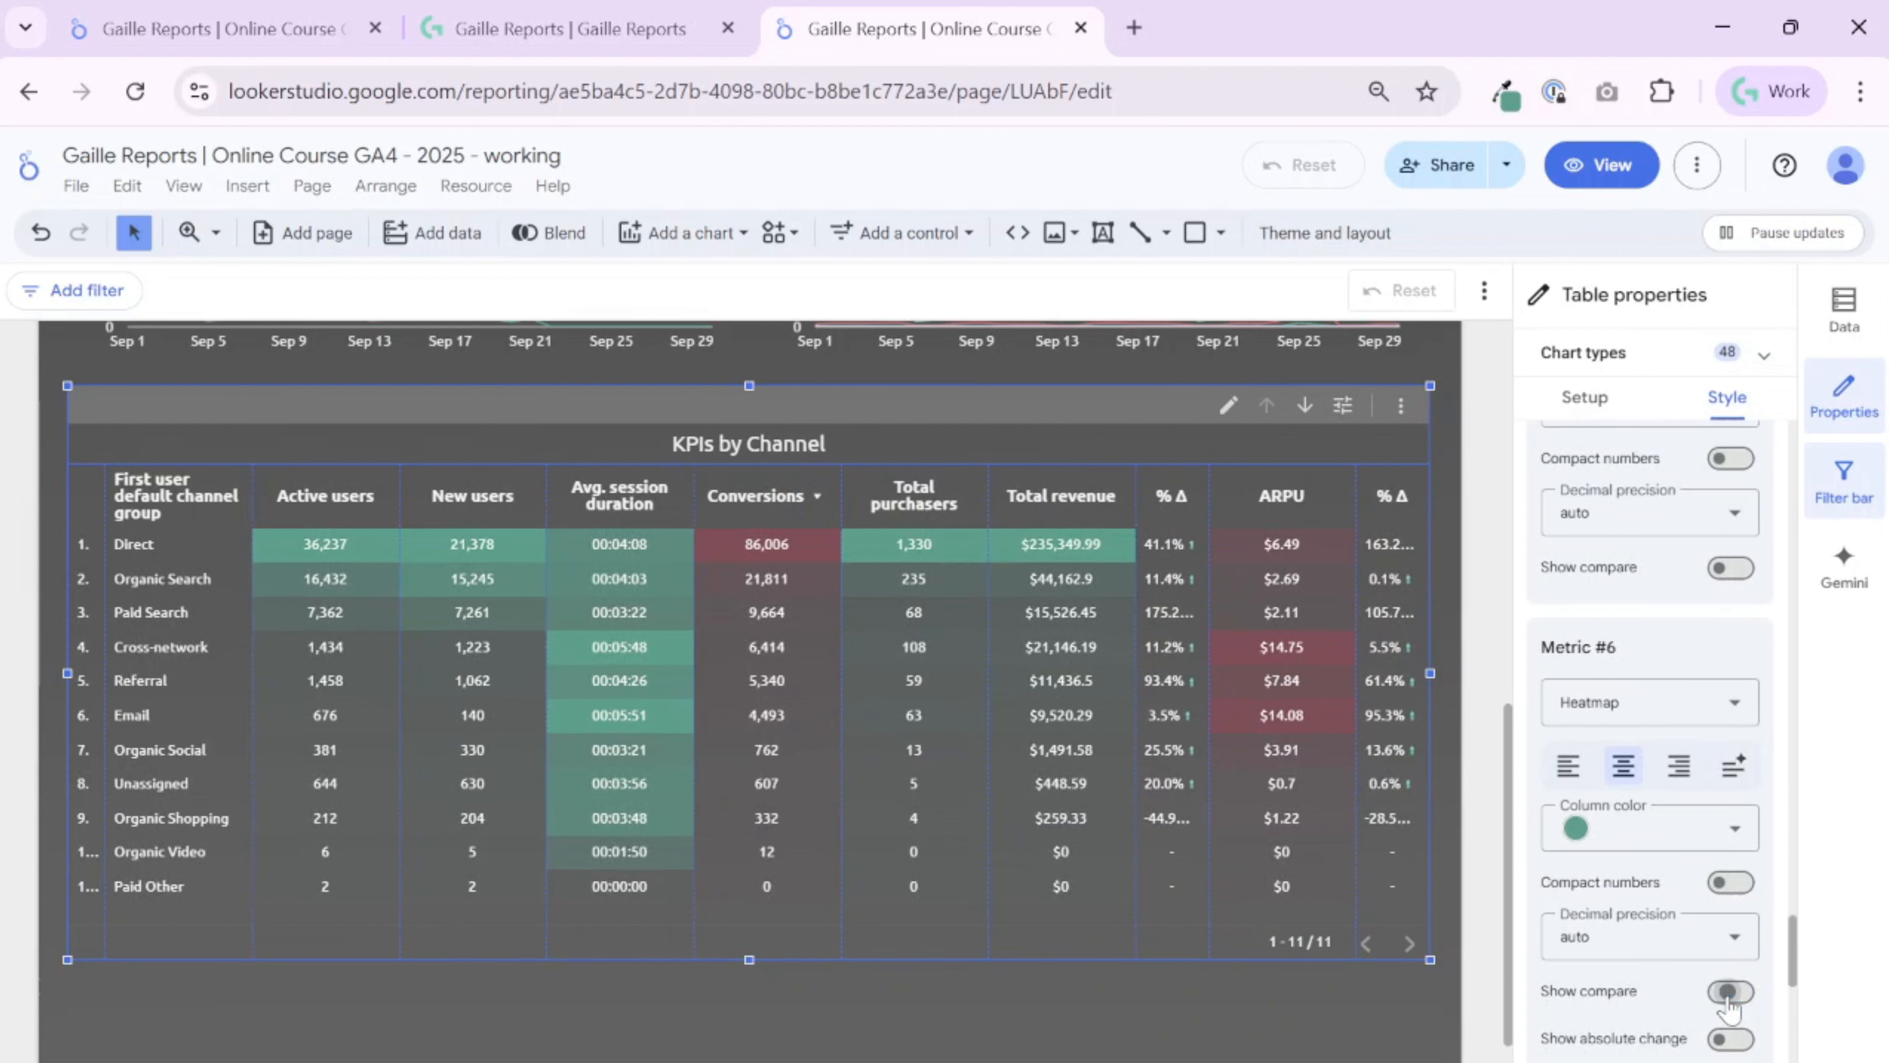
Try showing the comparison for Metric #7, ARPU, as absolute change with a decimal precision of 1
scroll(1729, 971, down, 4)
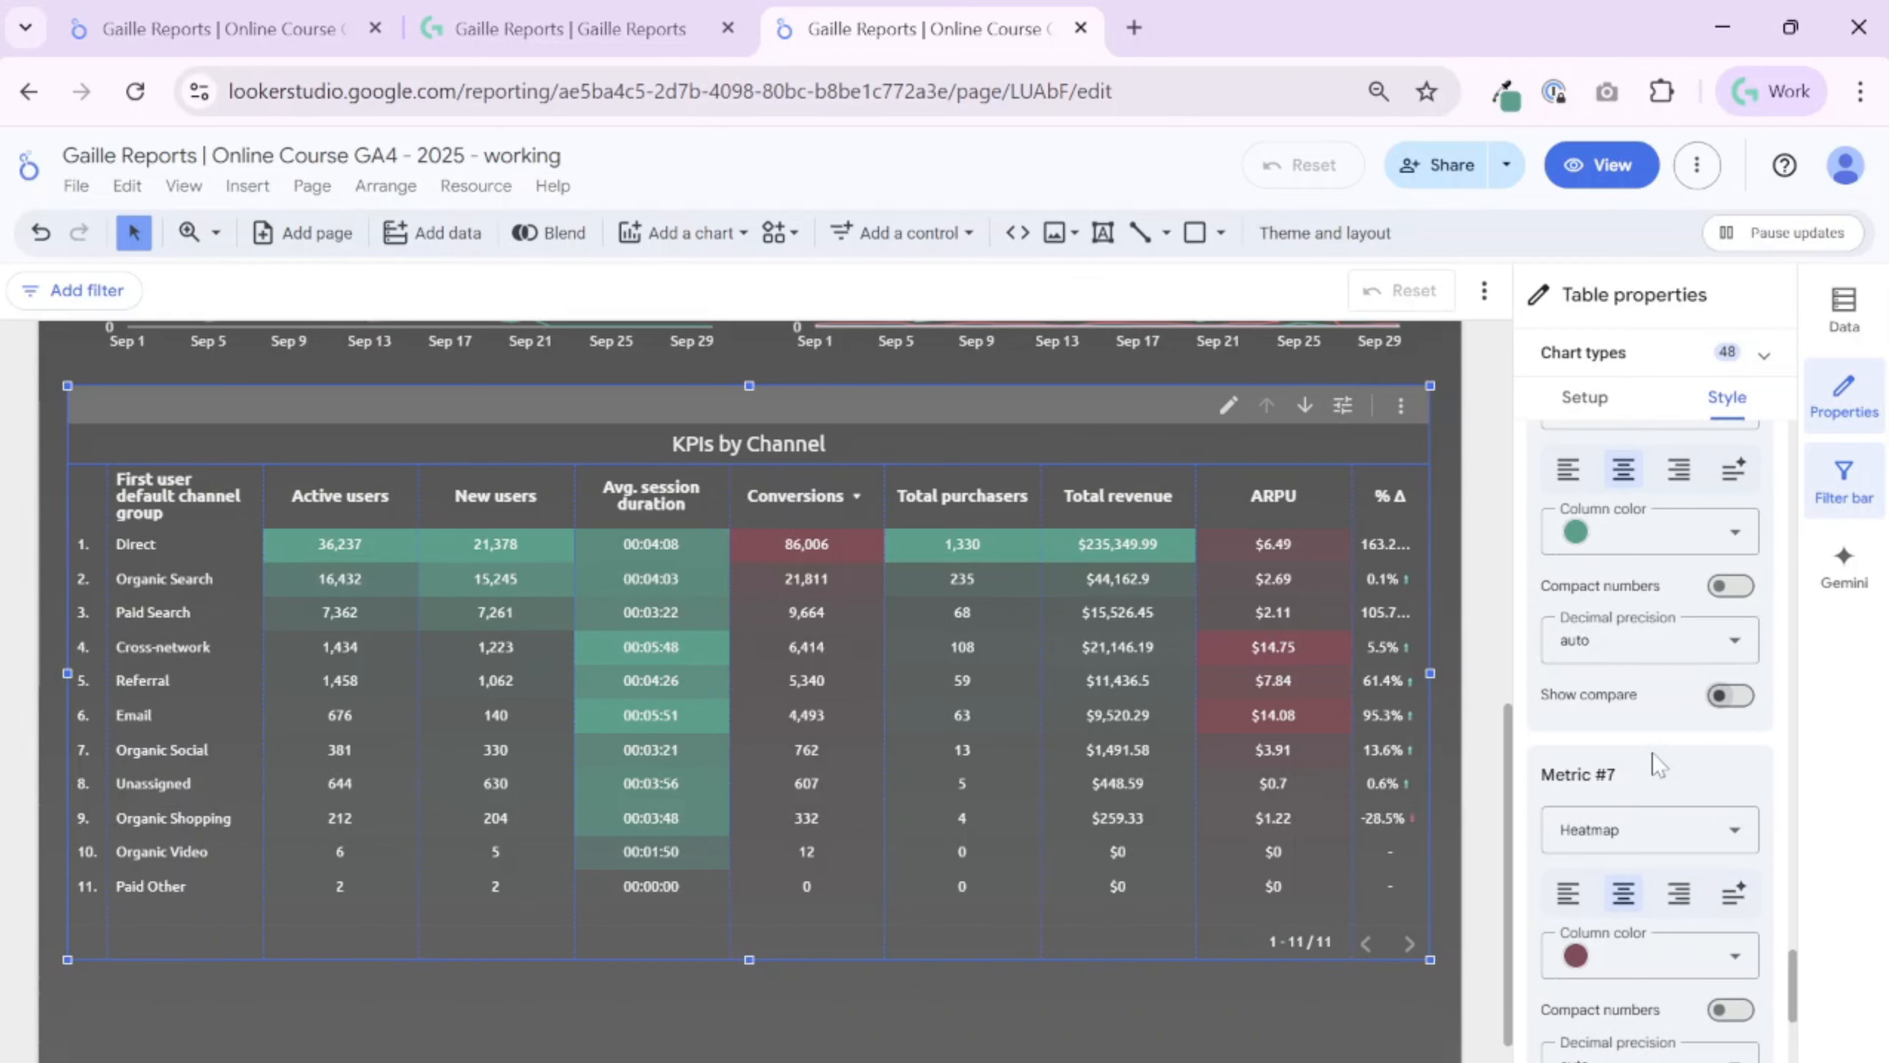
scroll(1658, 762, down, 4)
click(1662, 788)
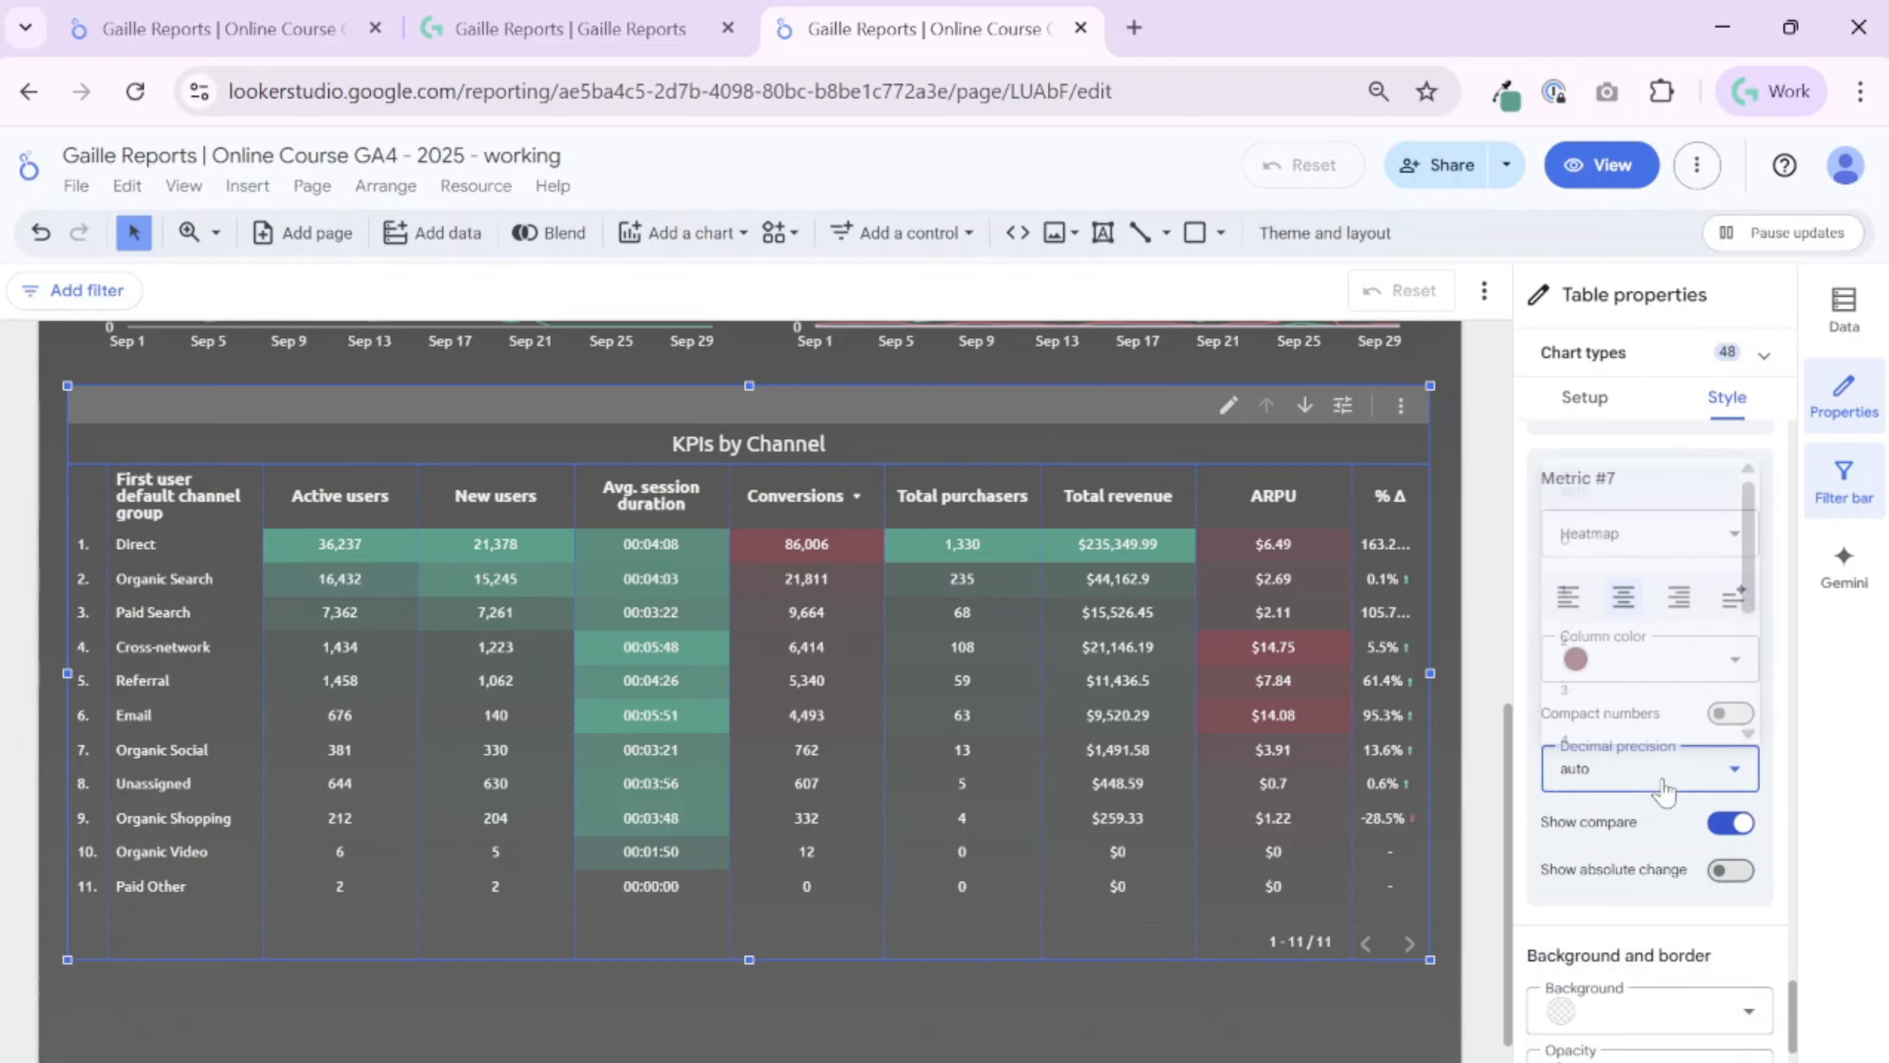
click(1739, 880)
click(1739, 881)
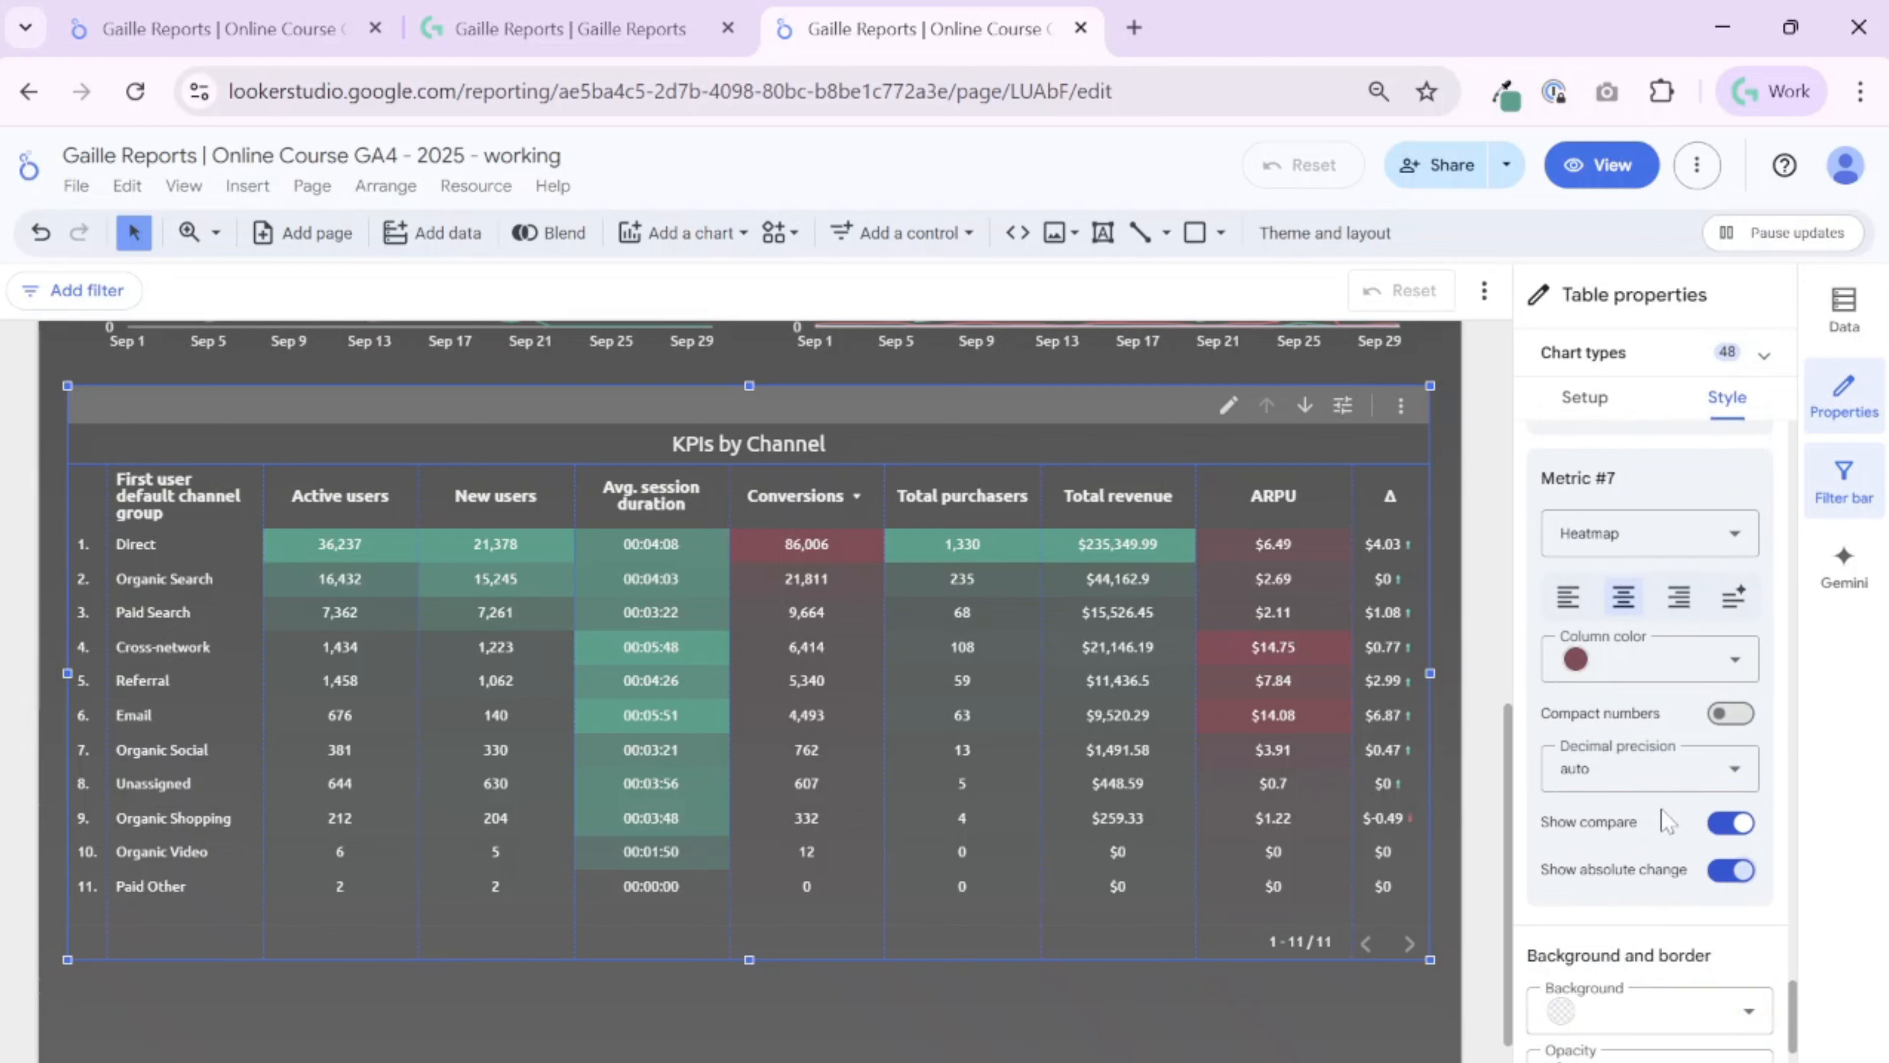
click(1667, 774)
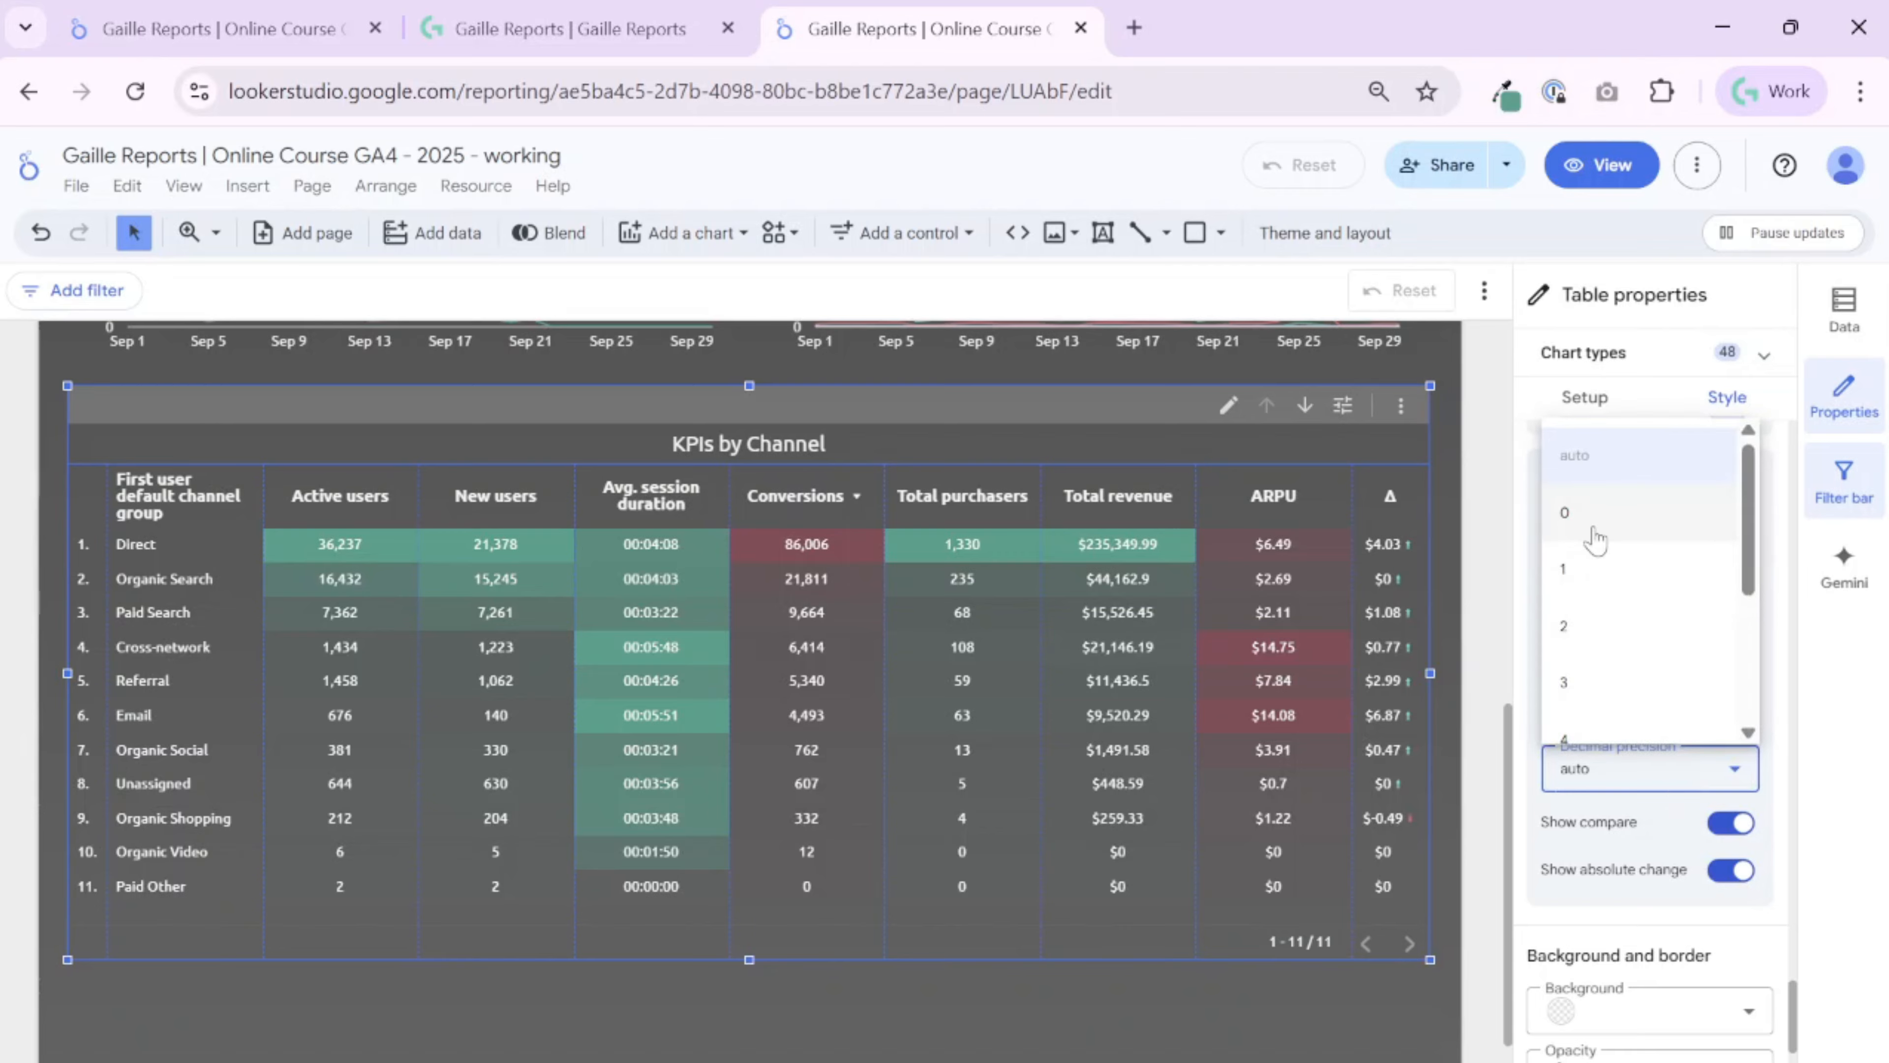
click(1609, 566)
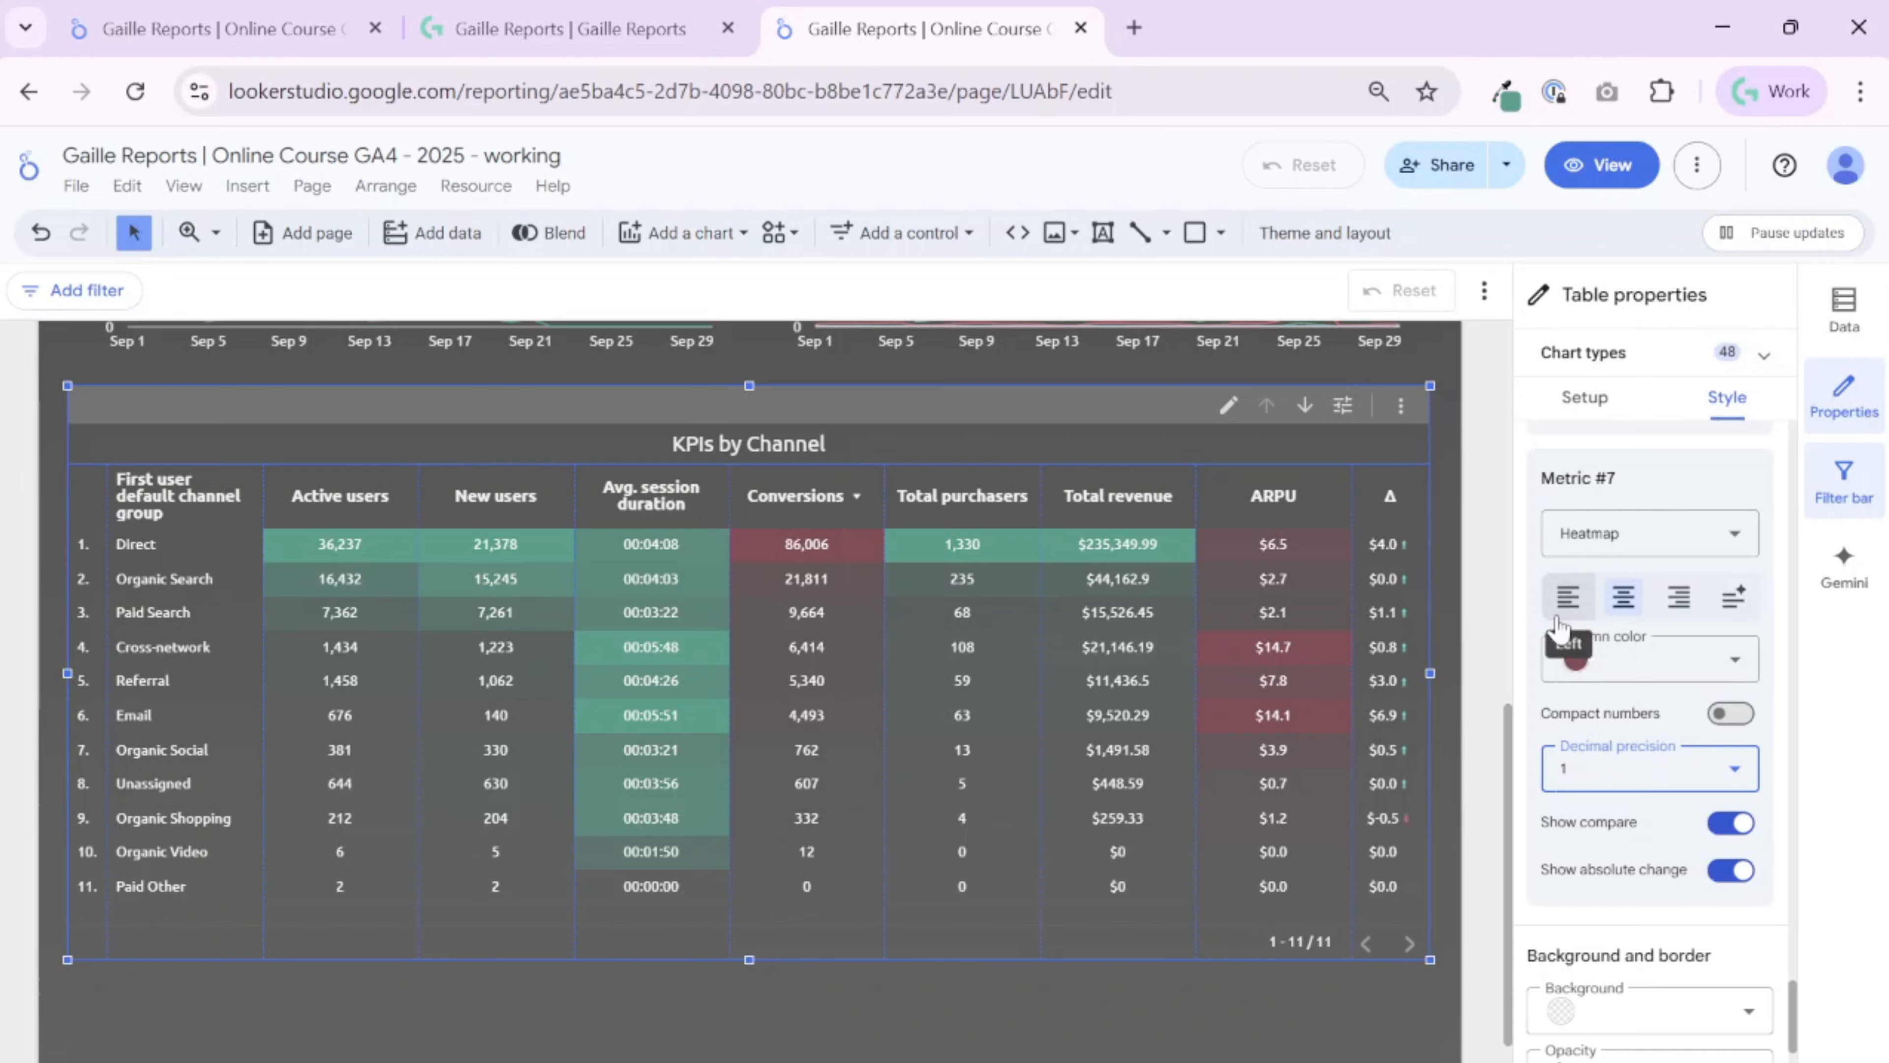
Try percentage change for the ARPU comparison with a decimal precision of 0, and set the precision back to 1
click(1722, 877)
click(1659, 770)
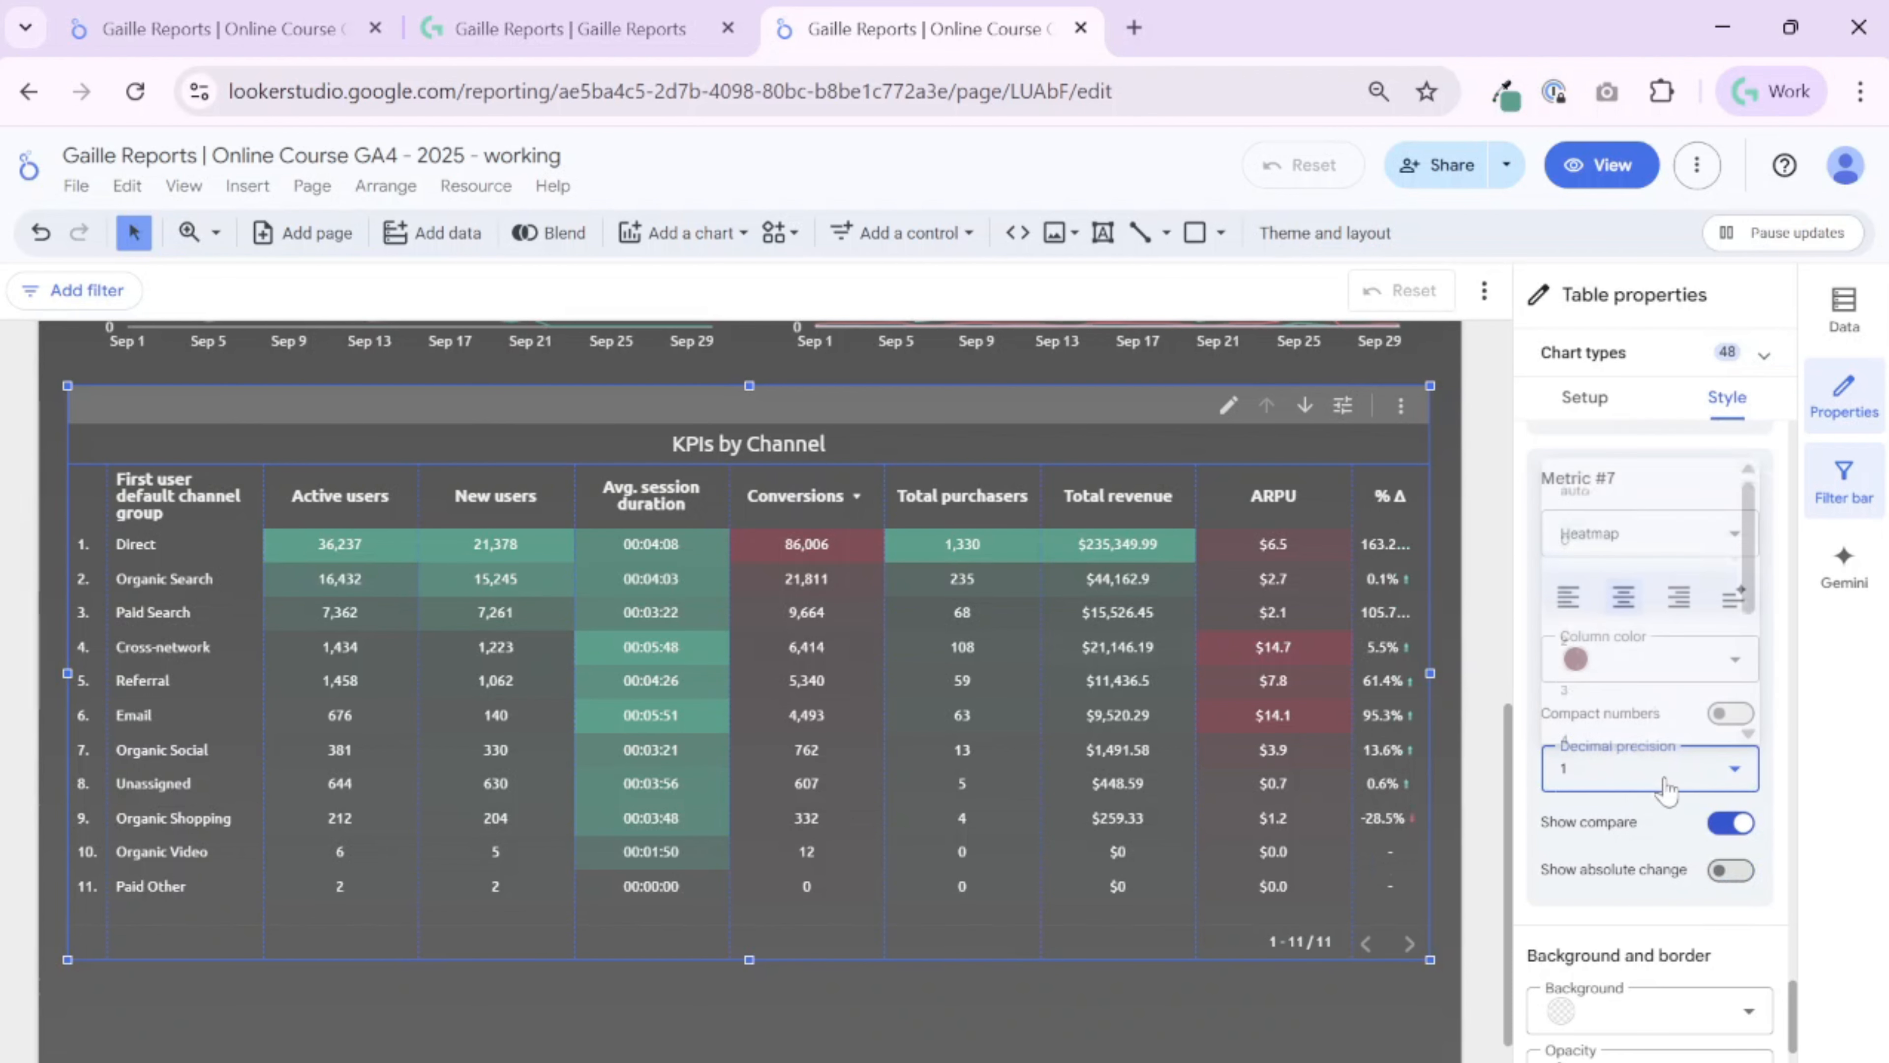
click(1599, 510)
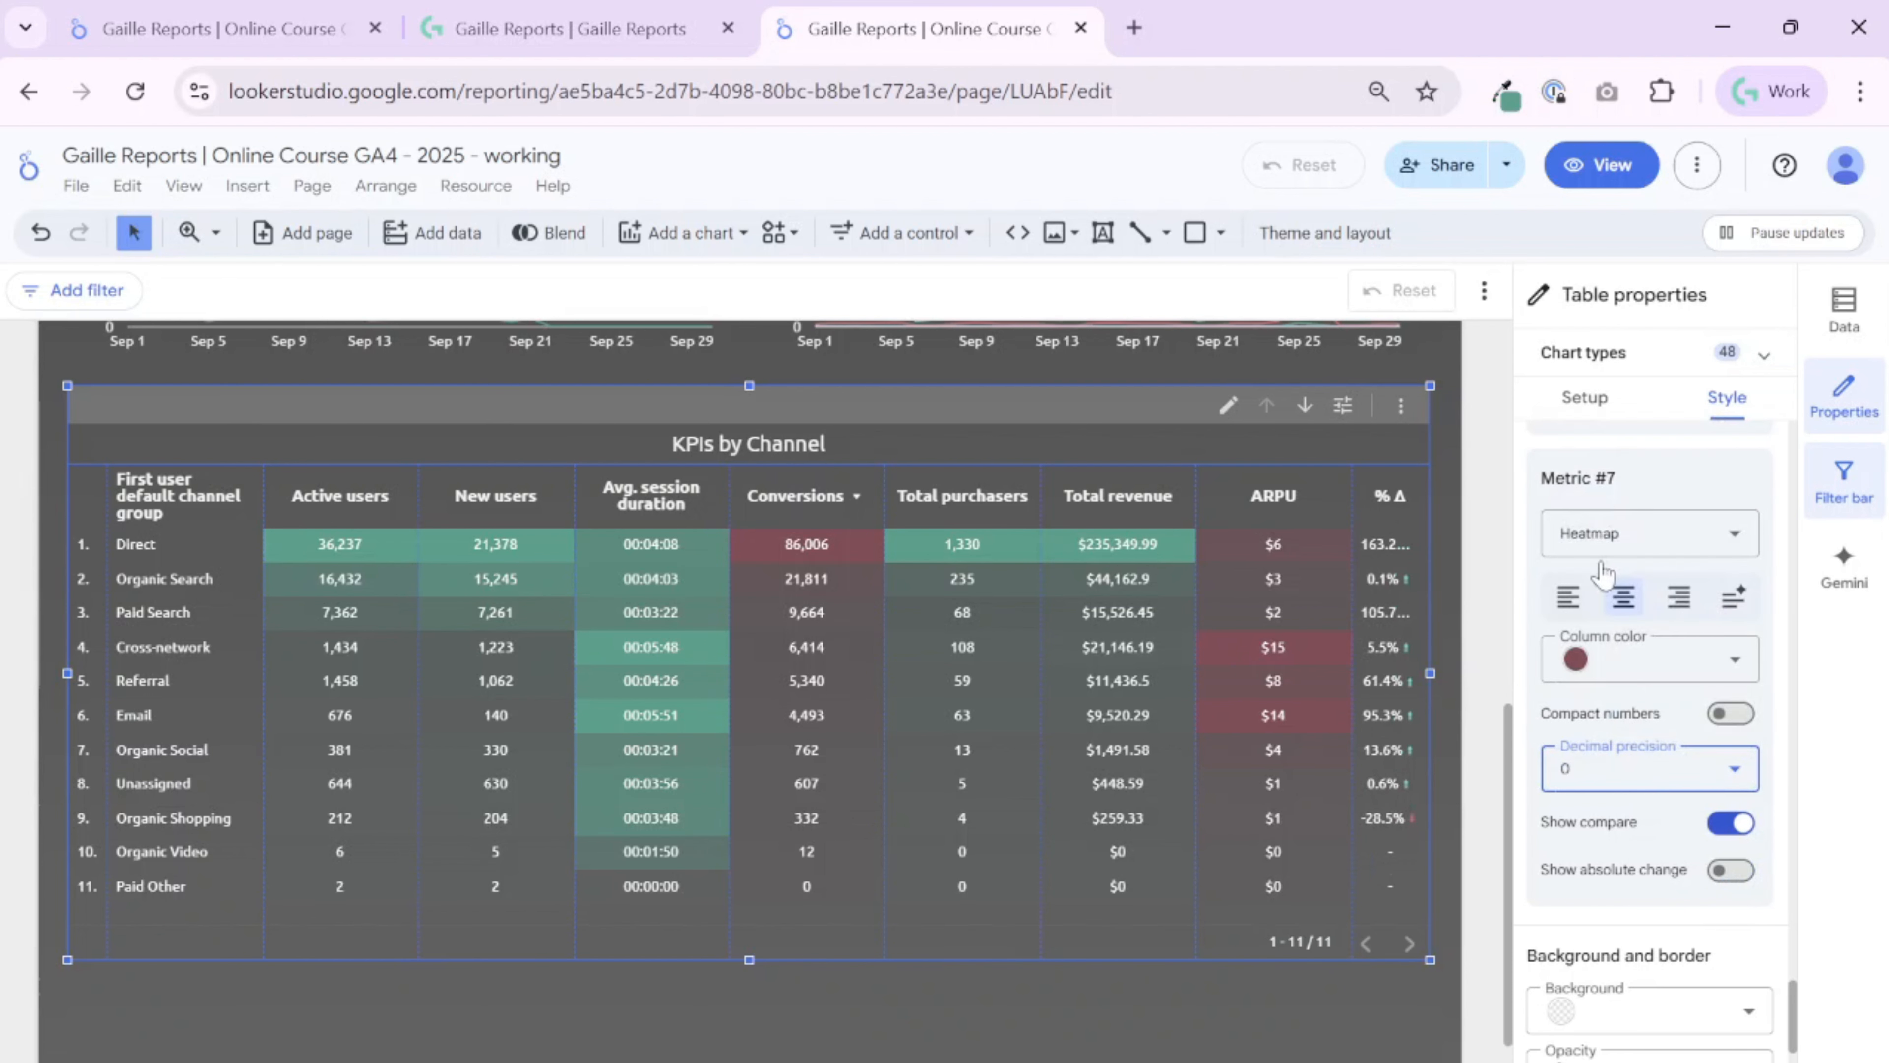
click(1646, 781)
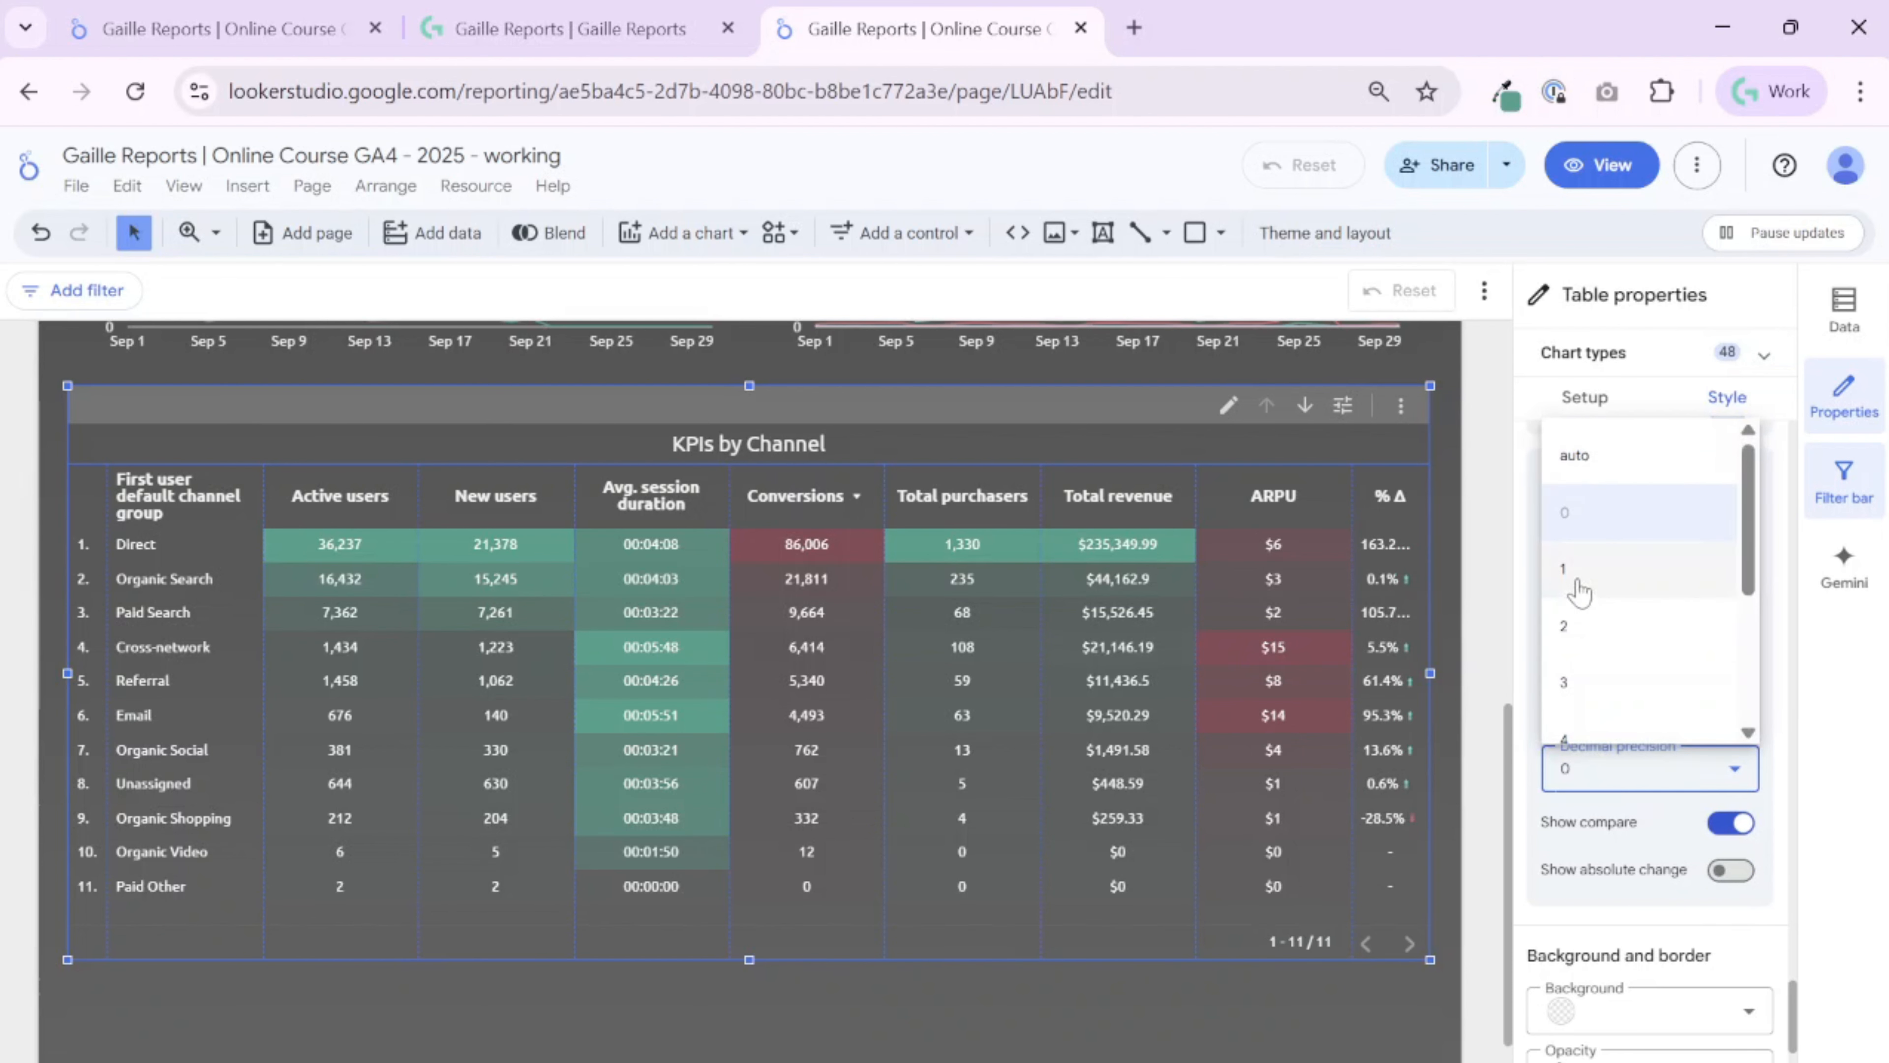
click(1576, 593)
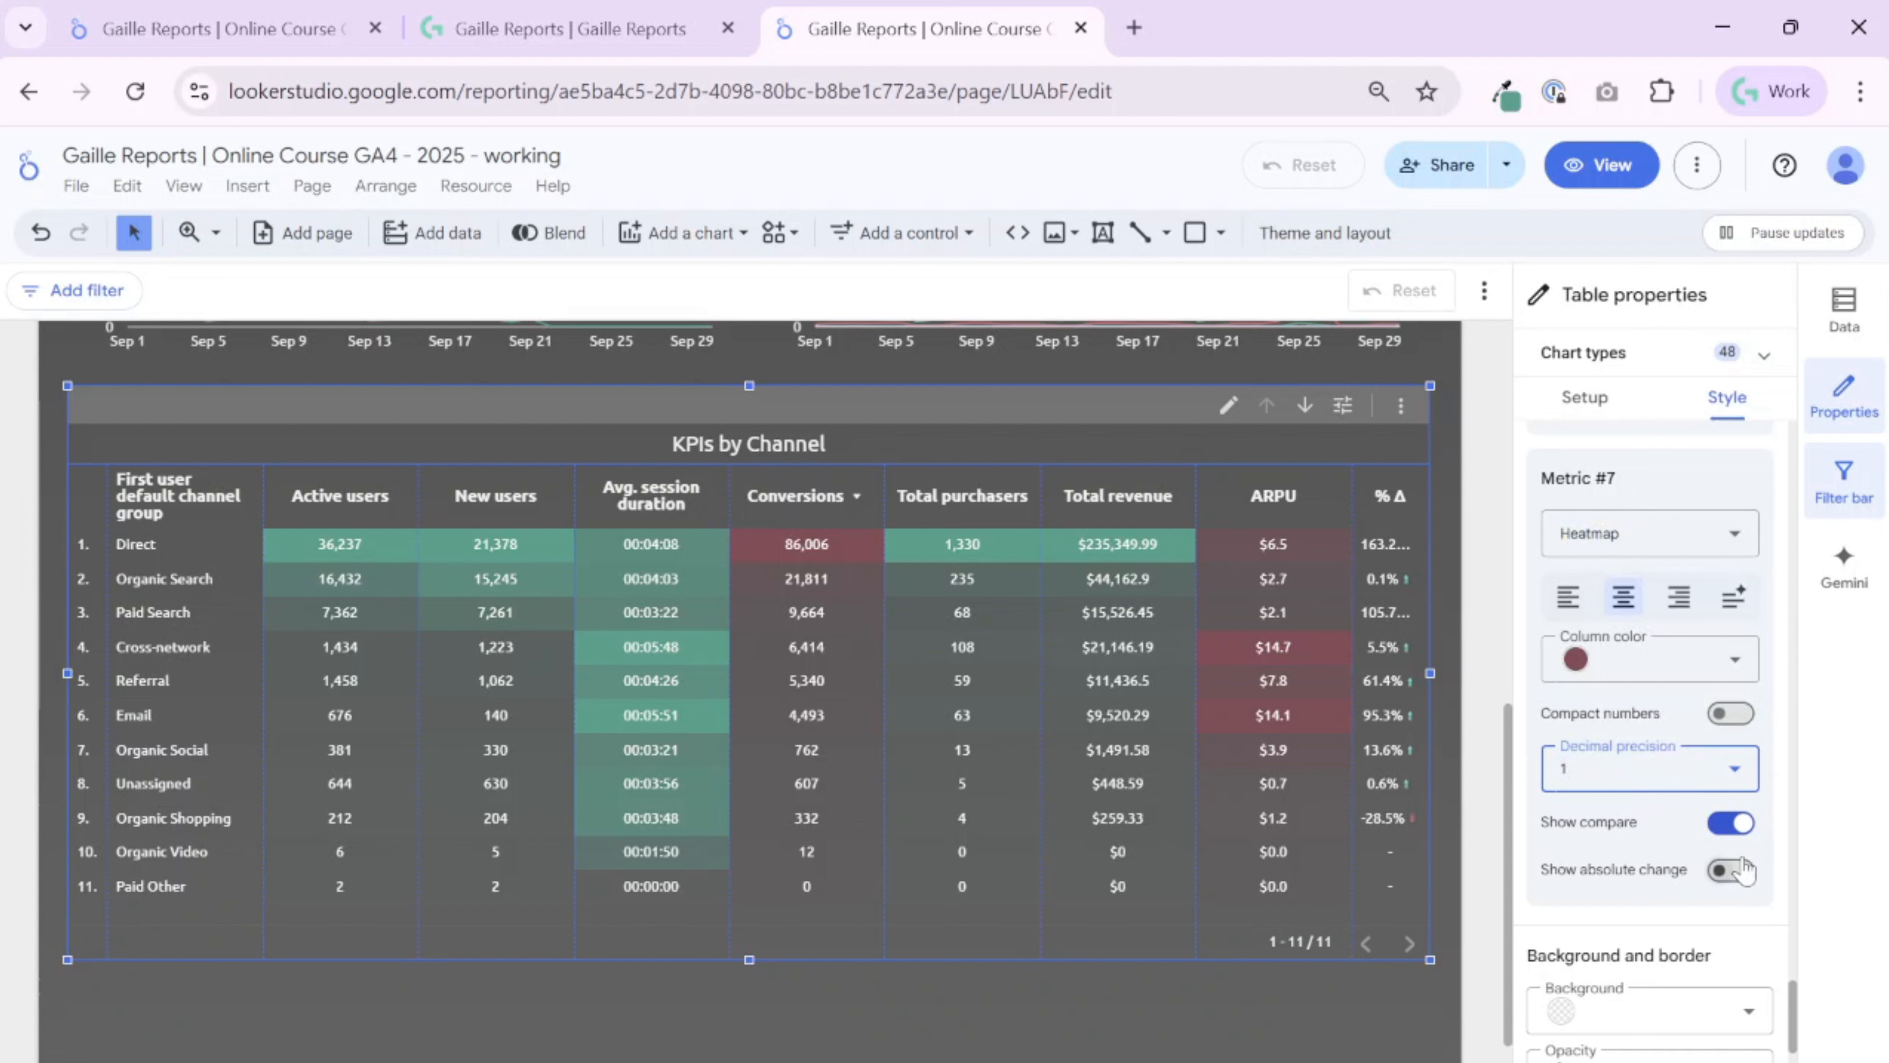
Compare percentage and absolute change for Metric #7, ARPU, and leave the comparison as absolute change
click(1727, 870)
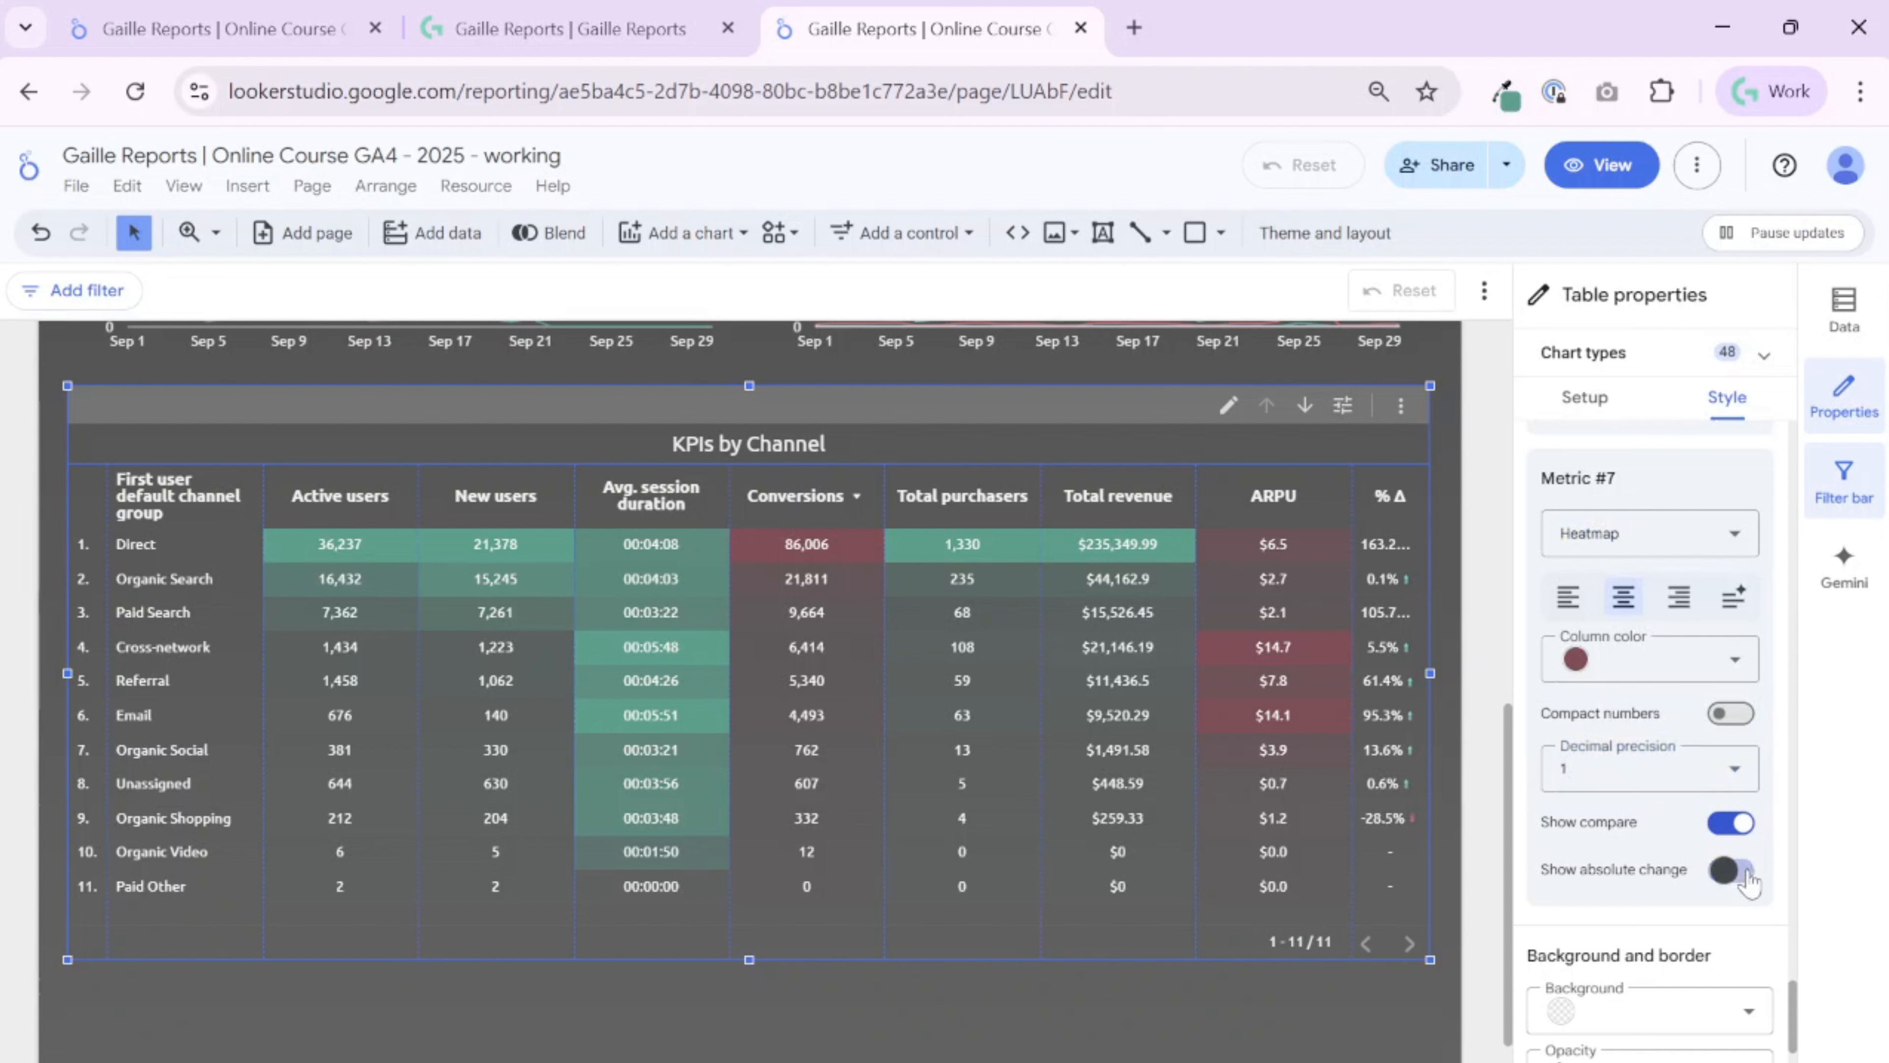
click(1735, 872)
click(1735, 878)
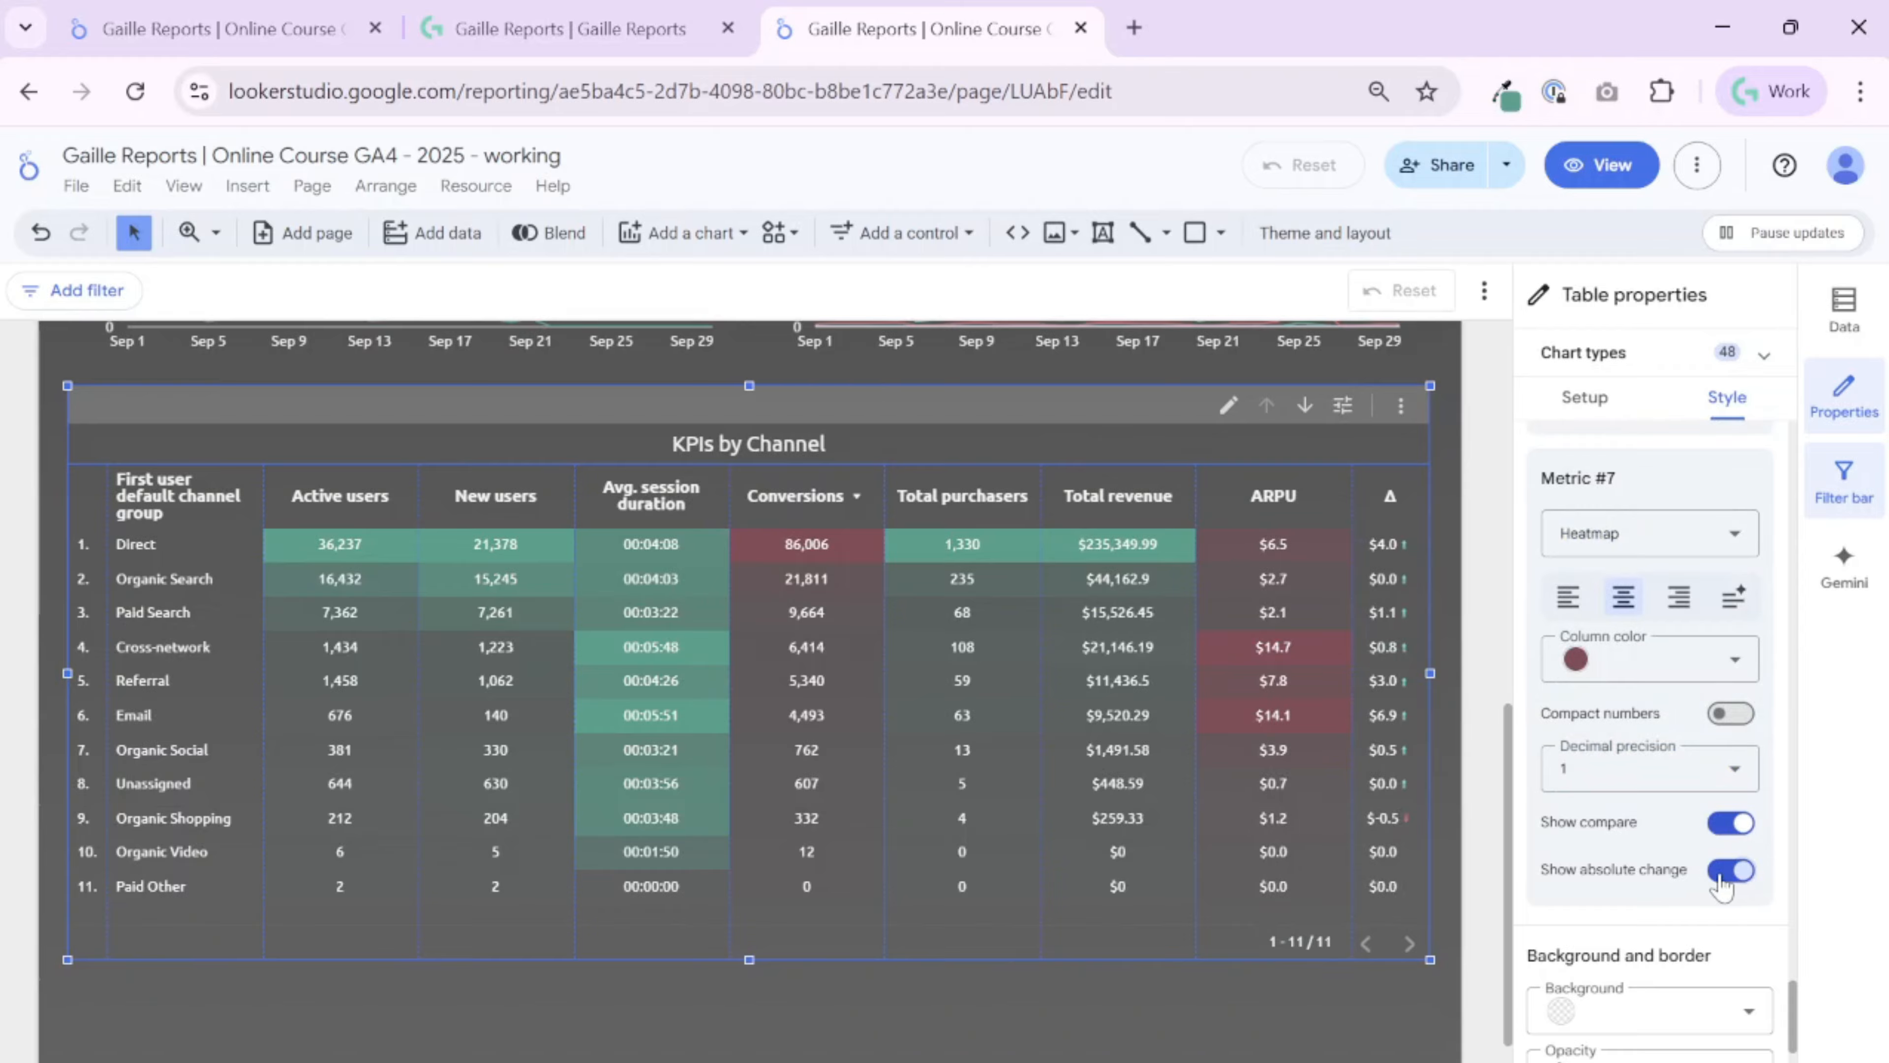
click(1722, 884)
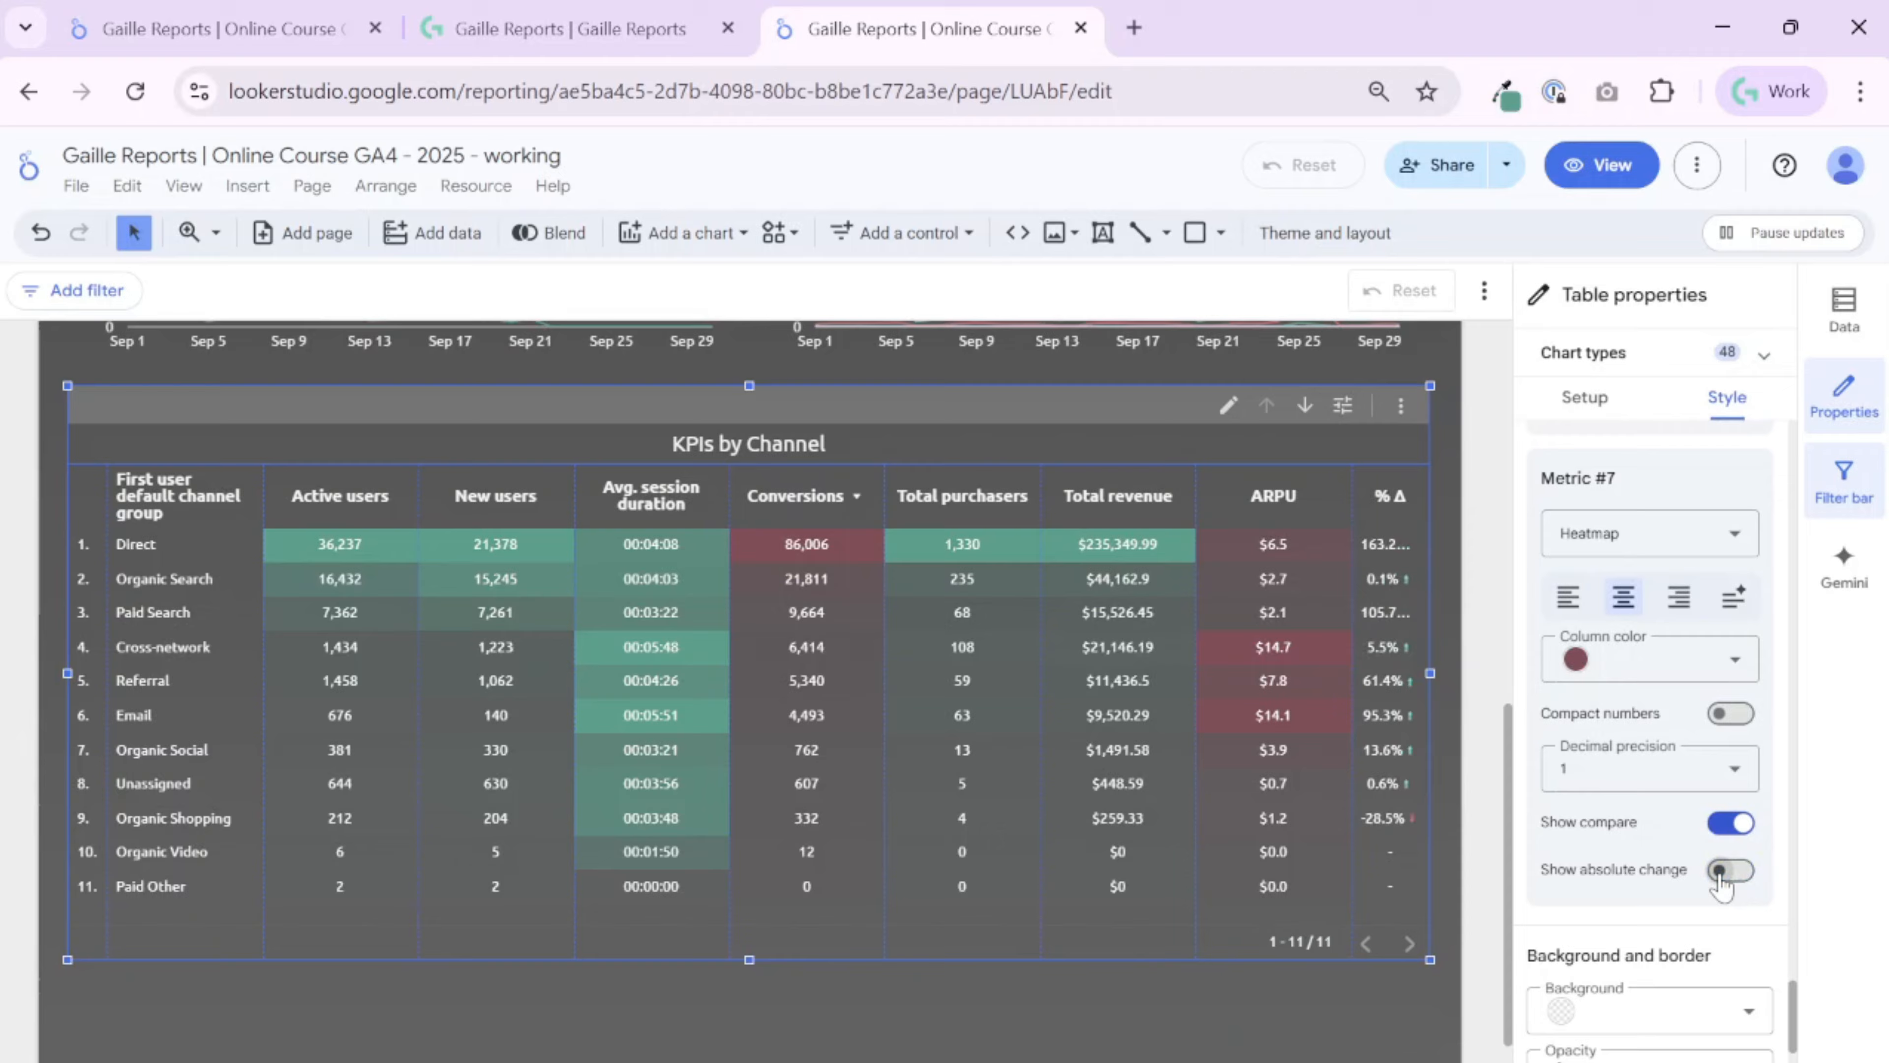
click(1746, 878)
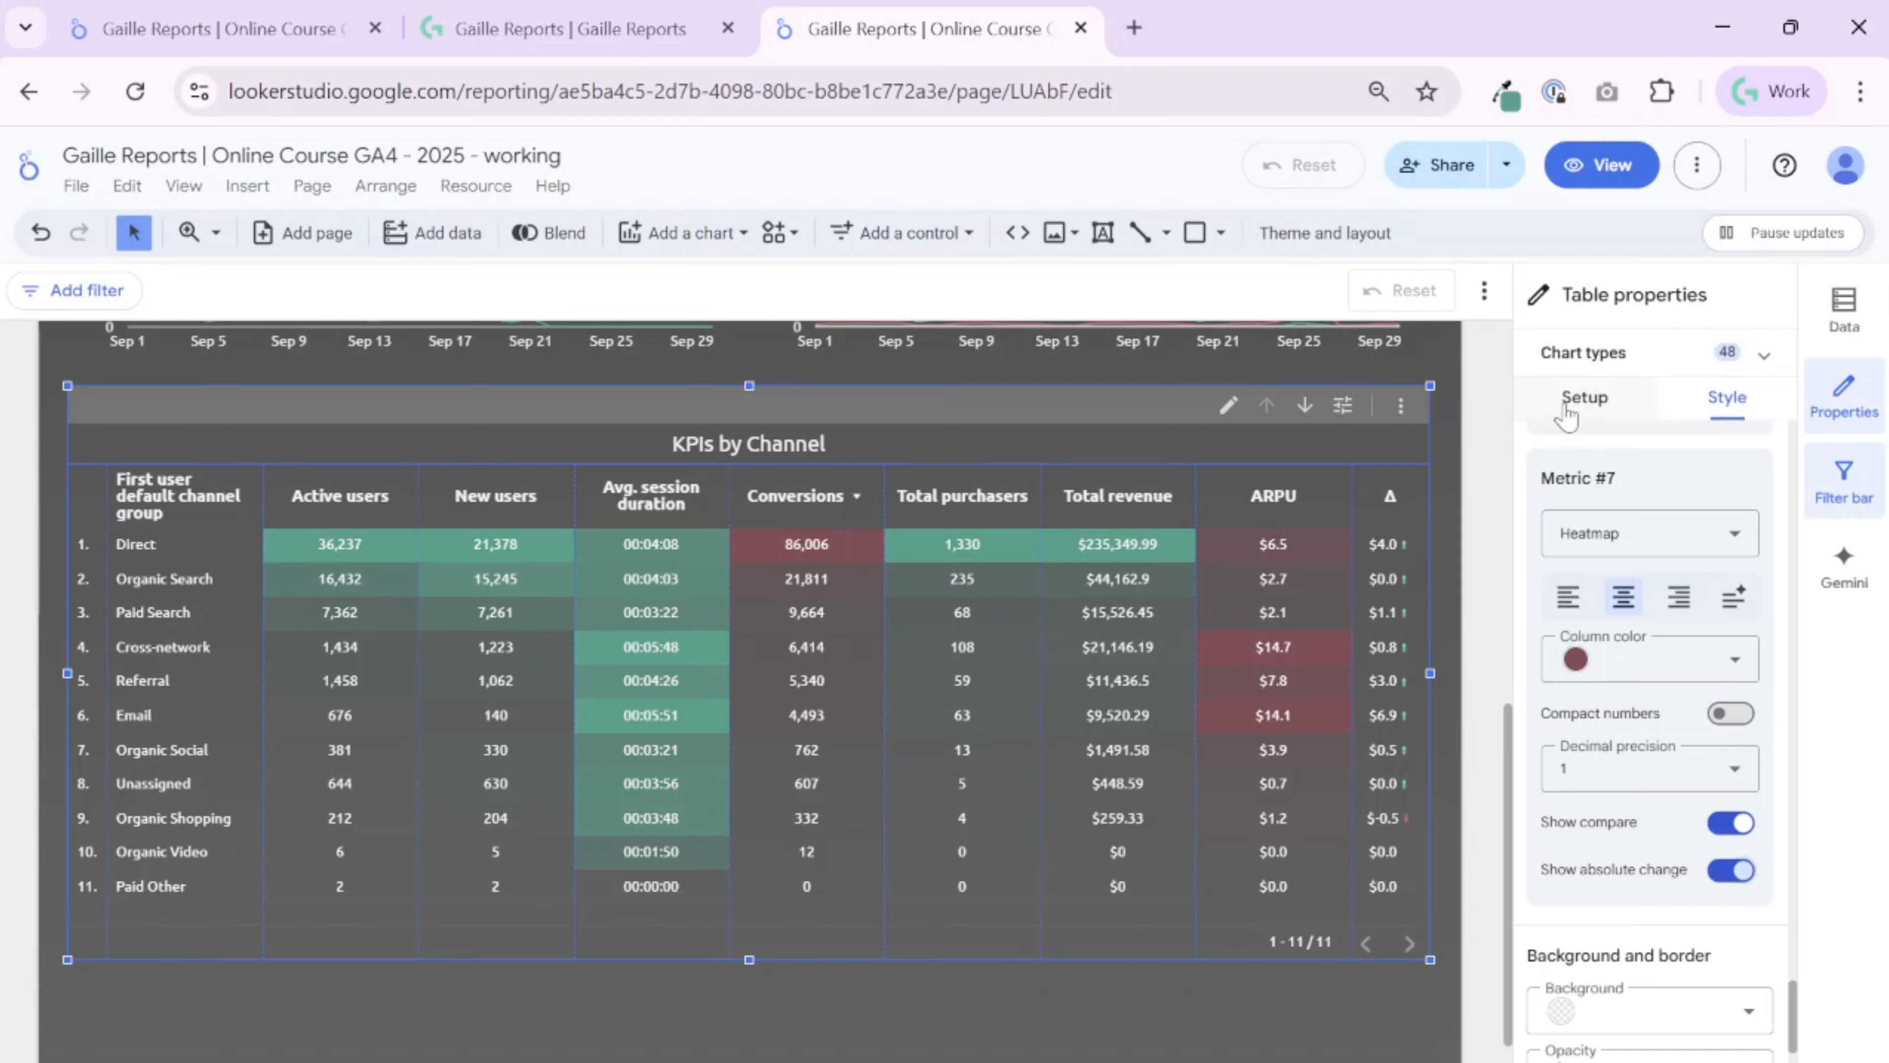
Distribute the columns of the KPIs by Channel table evenly
click(1584, 398)
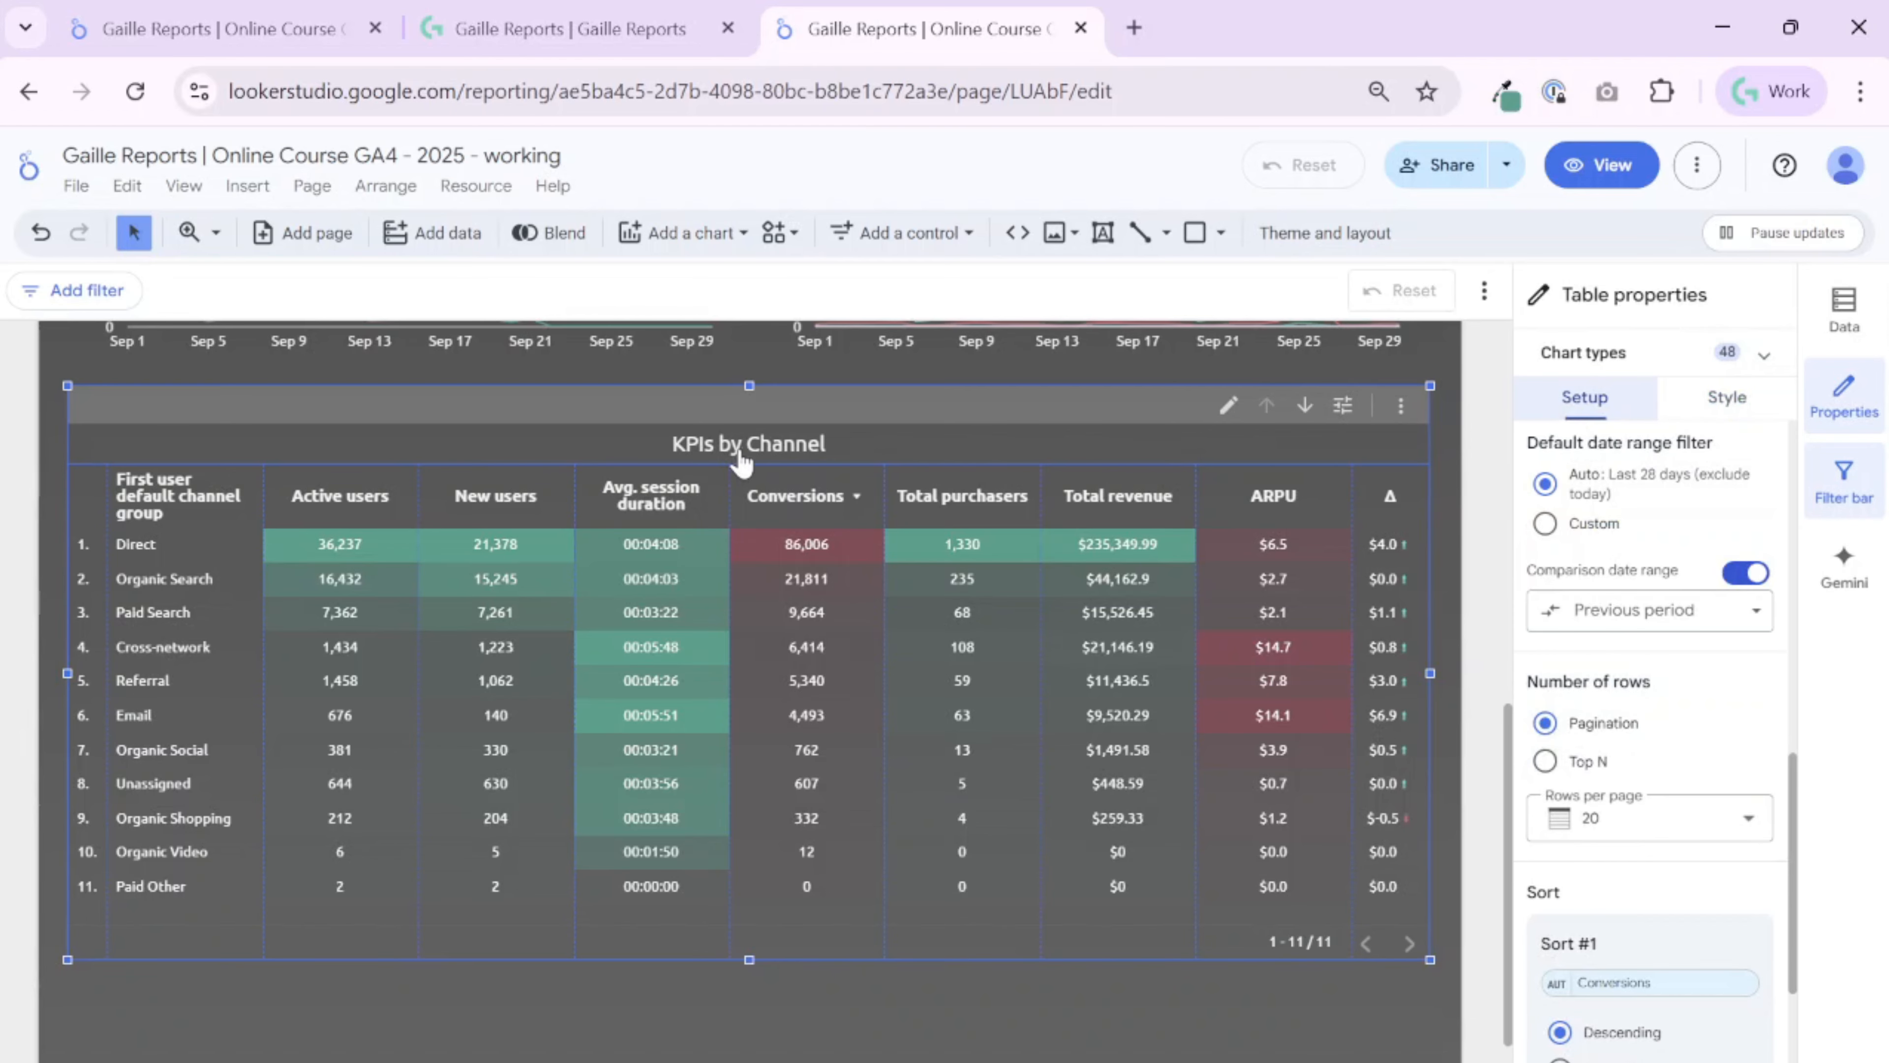
right_click(703, 580)
mouse_move(850, 725)
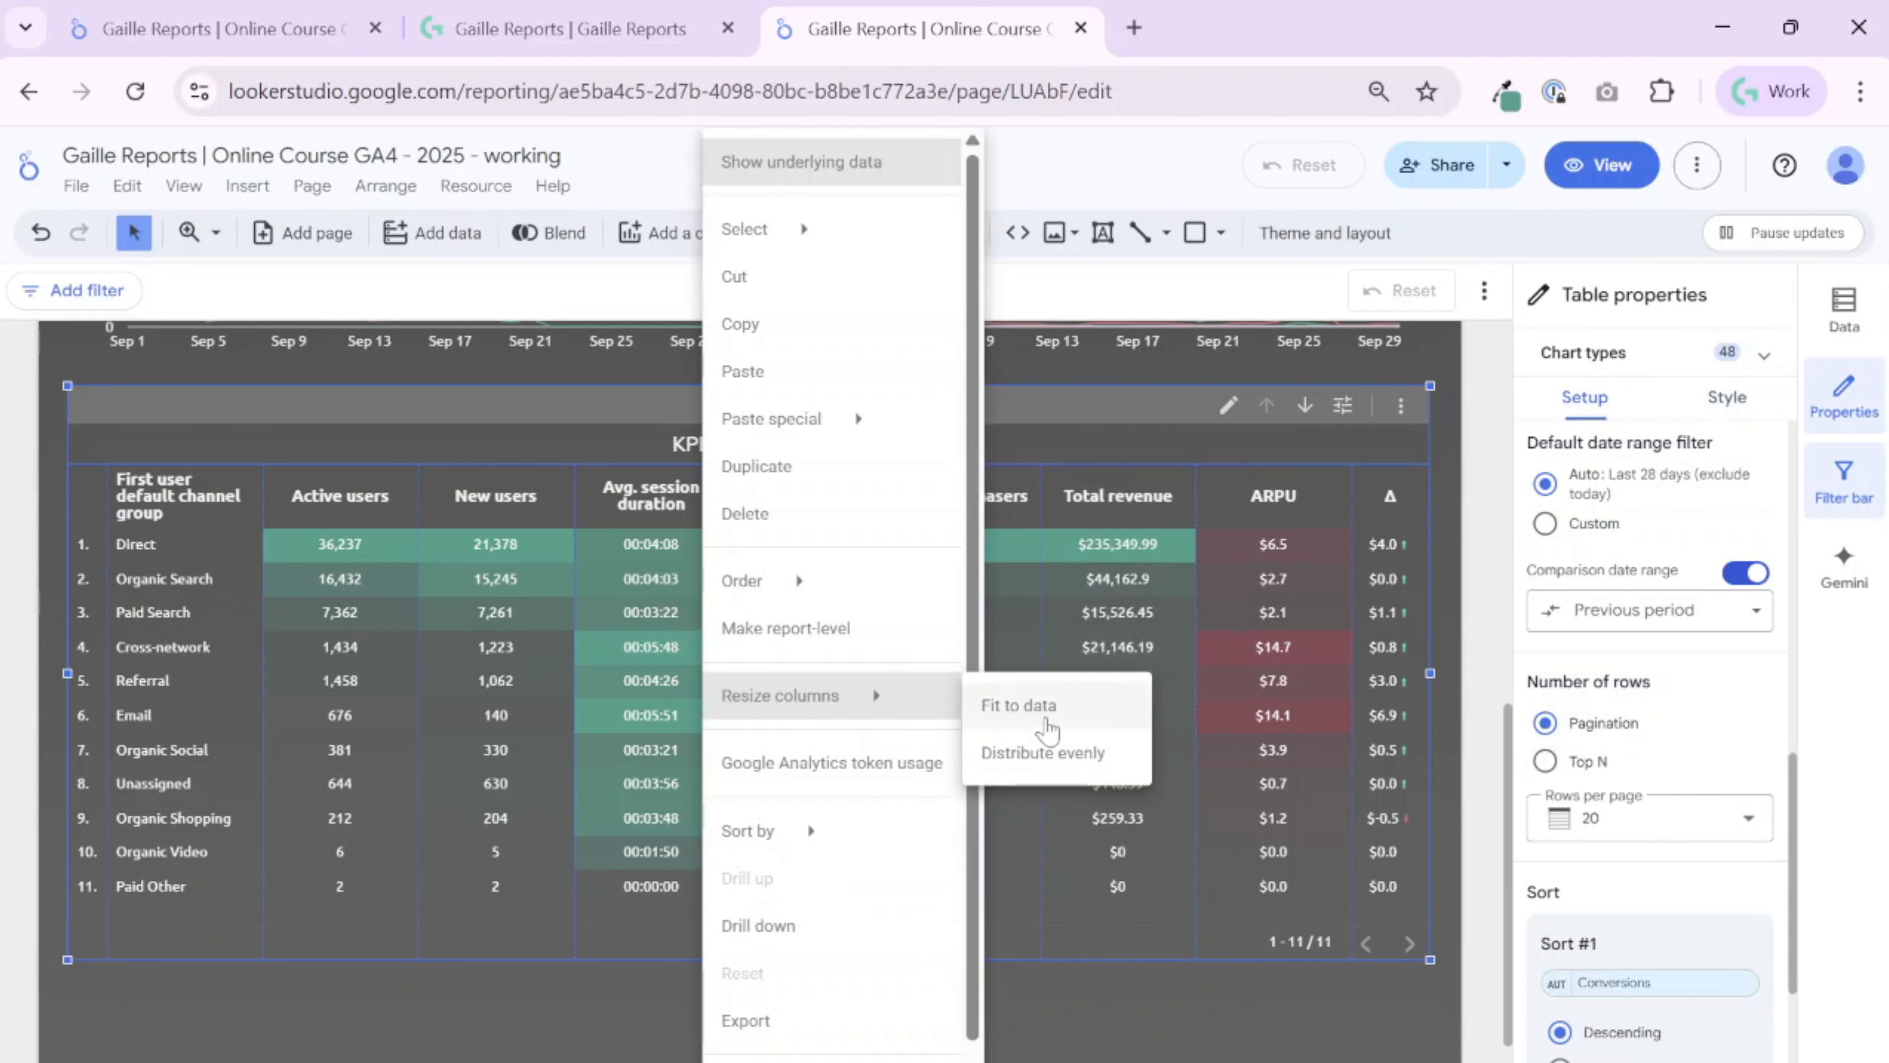
click(1003, 745)
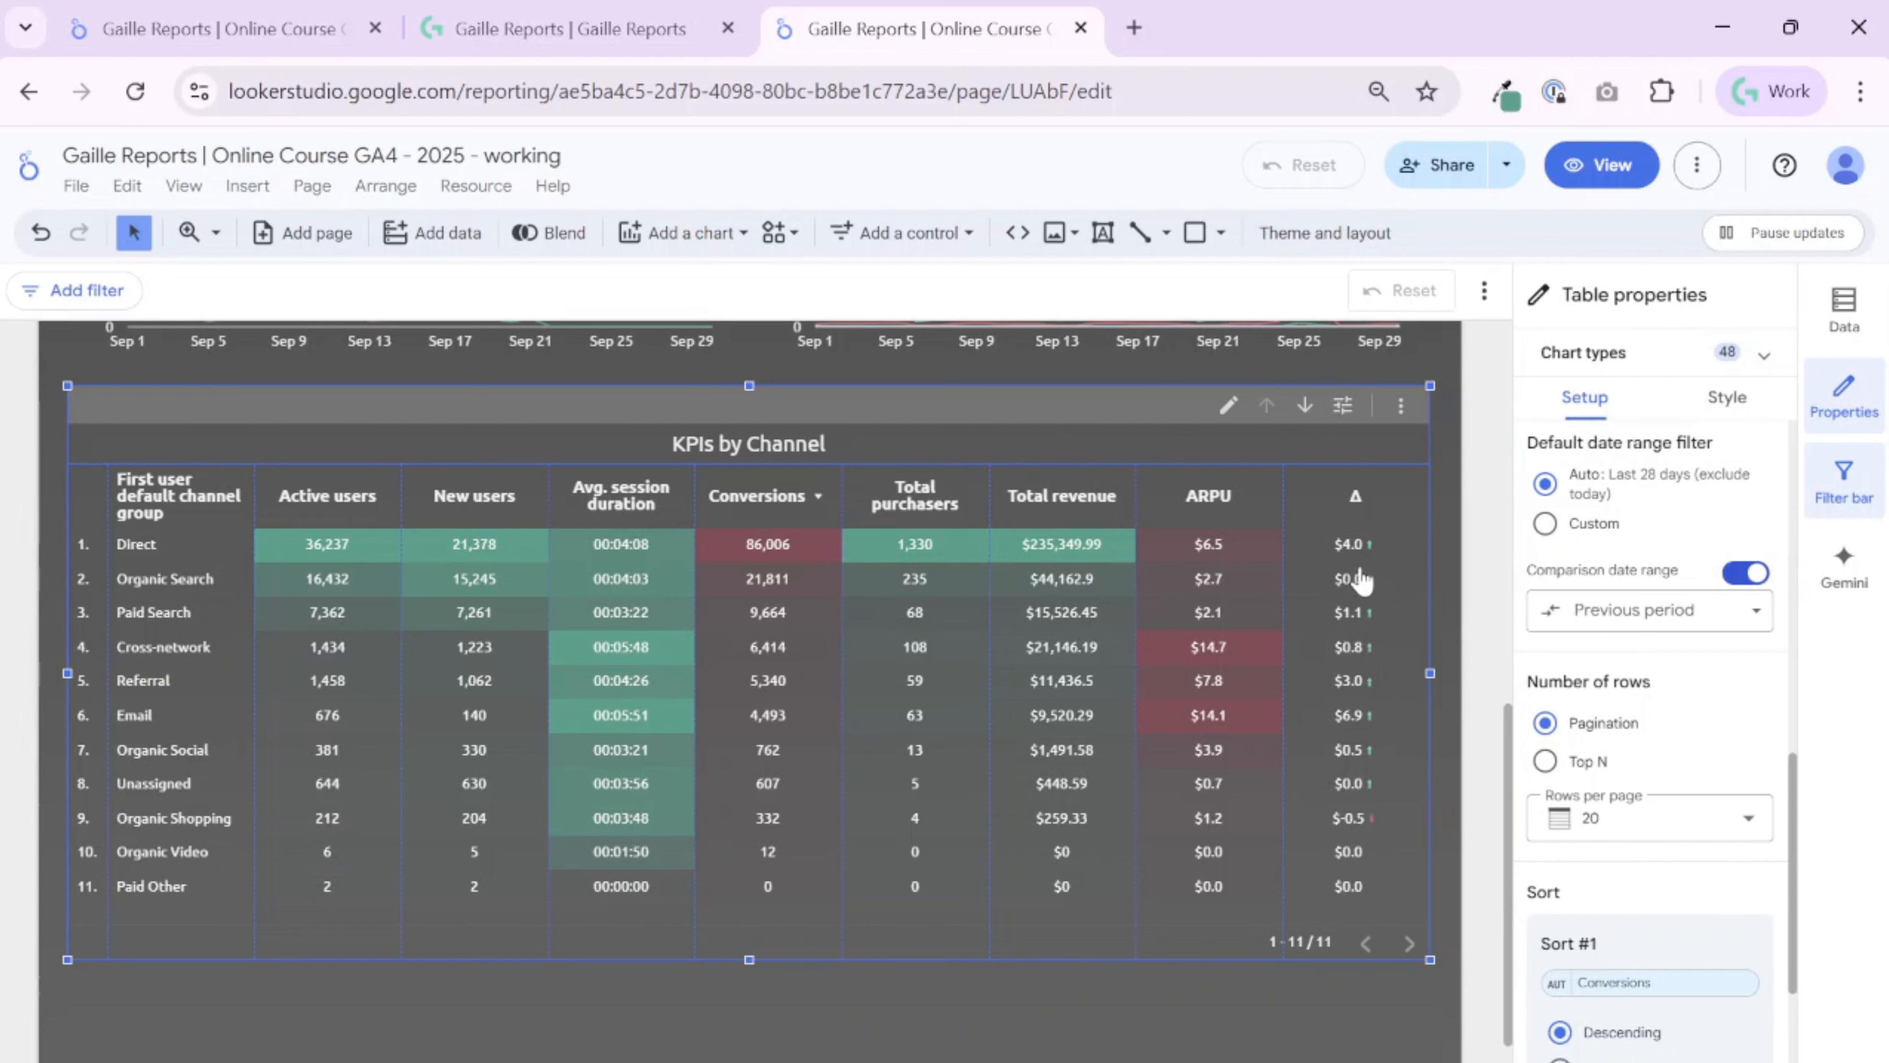
Try a Fixed comparison date range for the KPIs by Channel table in place of Previous period
scroll(1606, 867, down, 5)
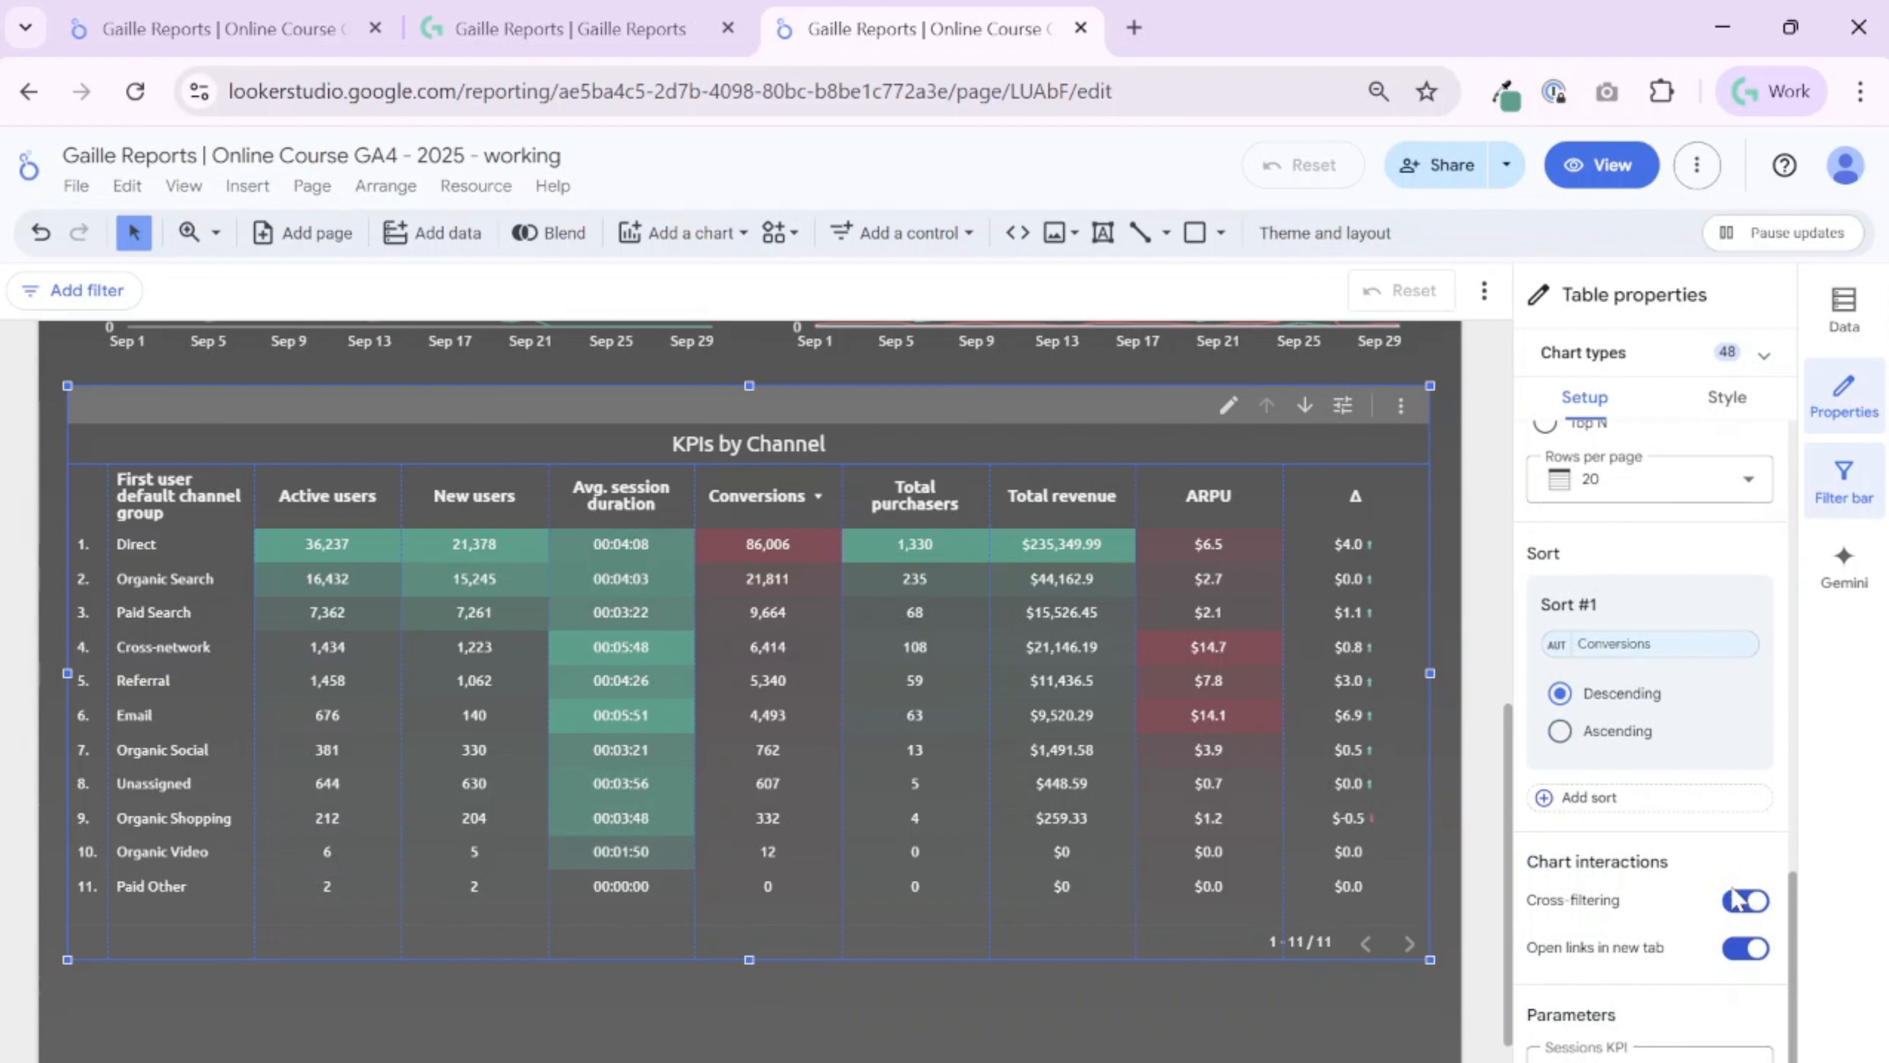
scroll(1636, 893, up, 6)
scroll(1688, 930, down, 6)
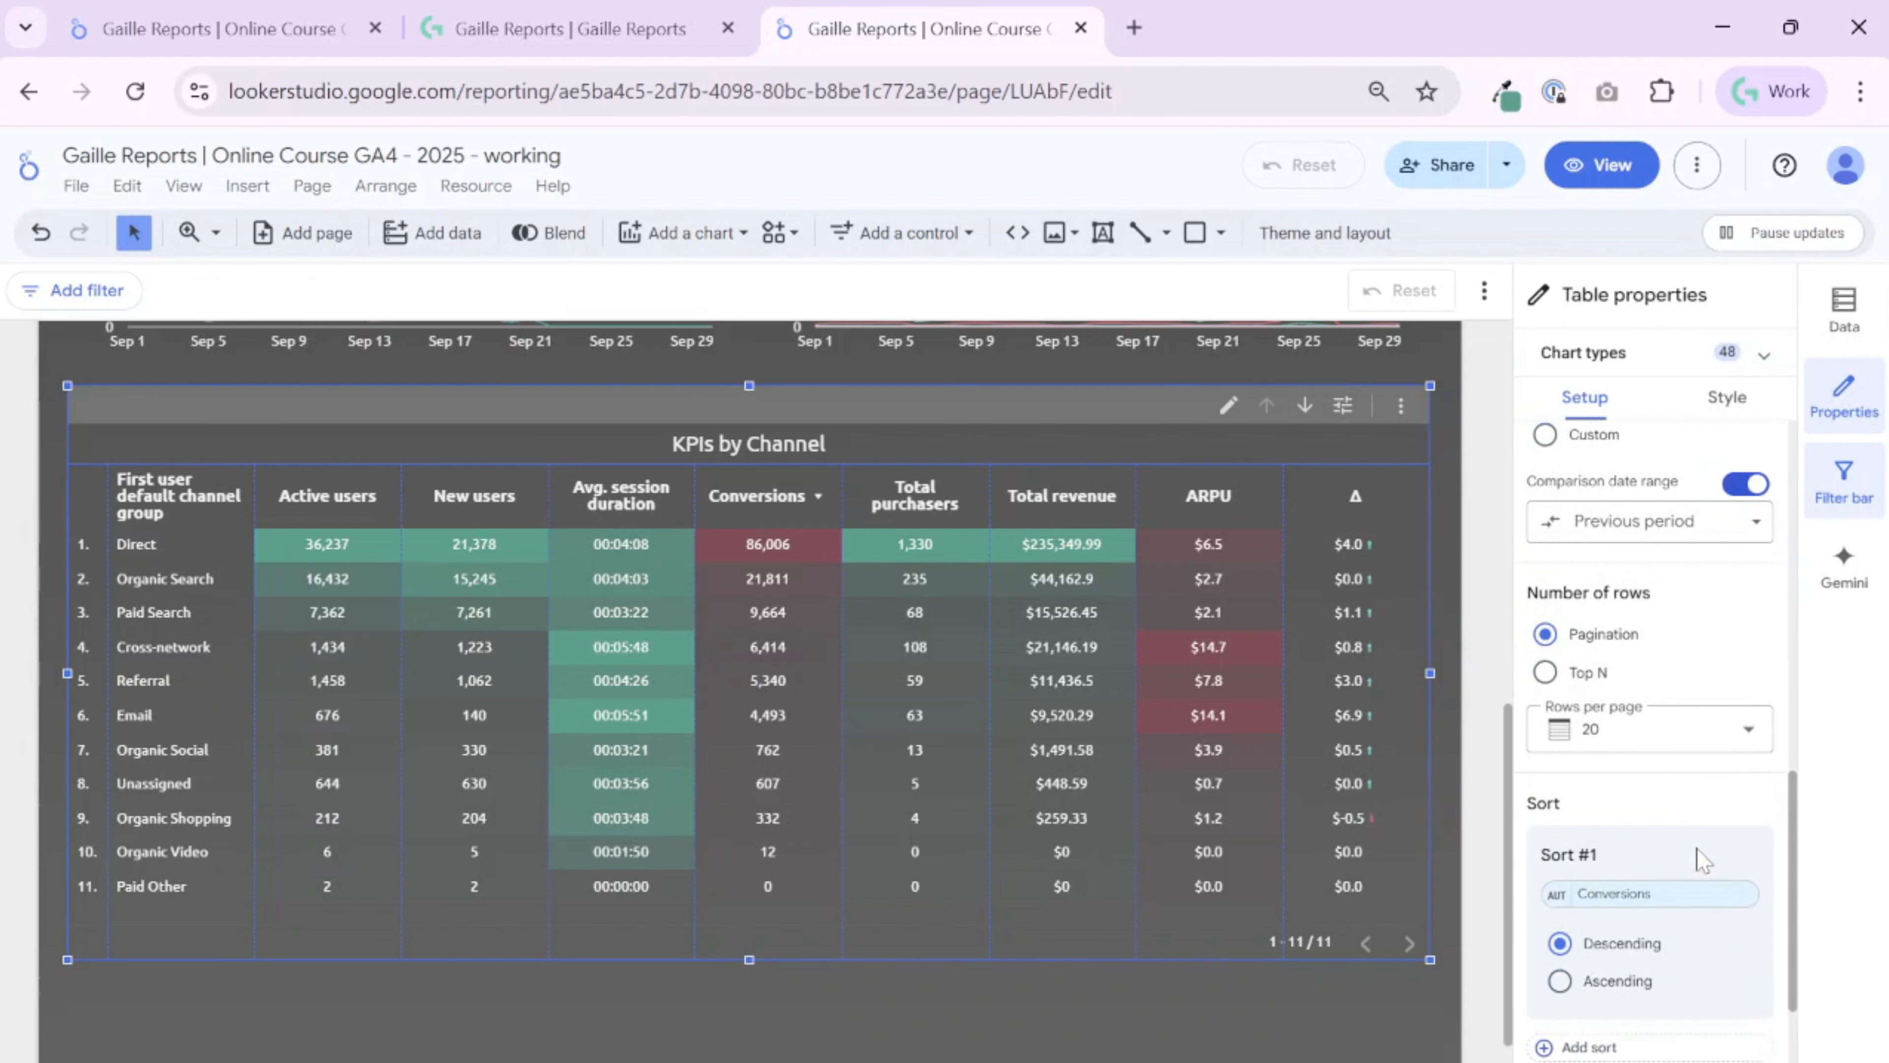
scroll(1720, 784, up, 5)
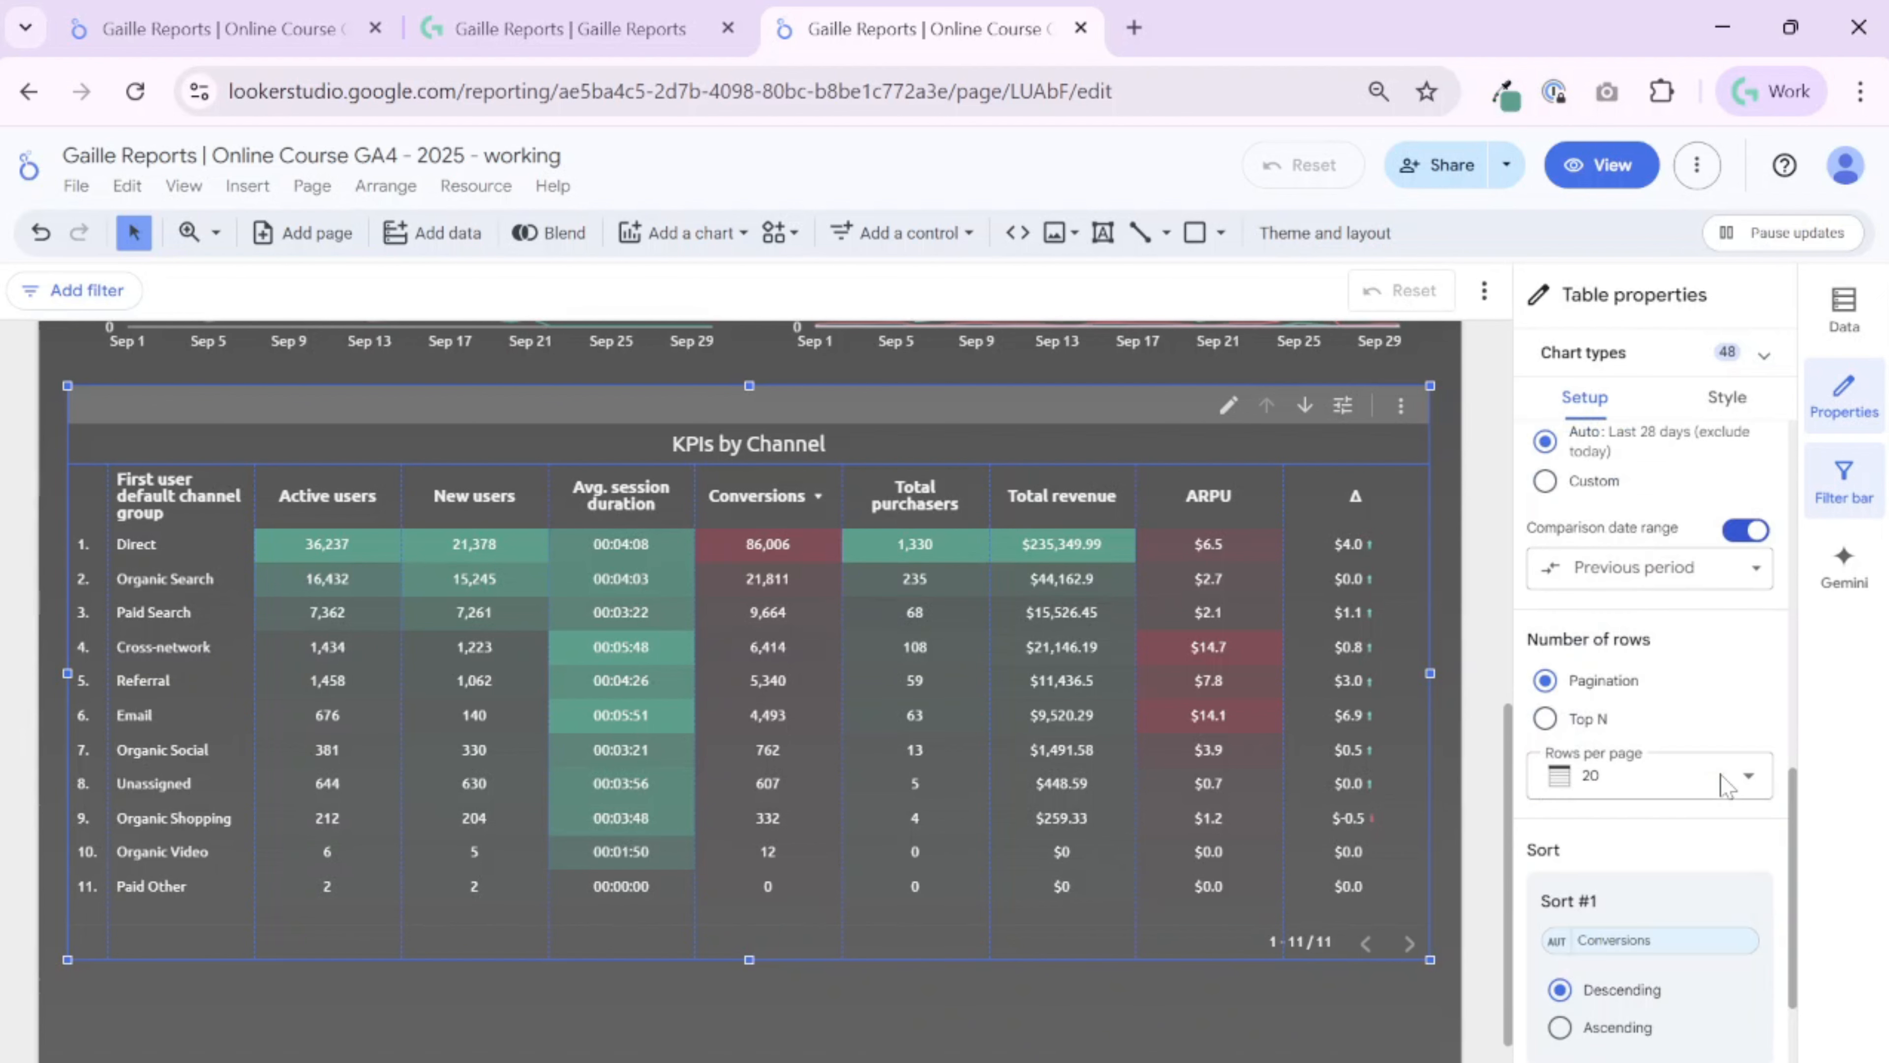
click(1689, 729)
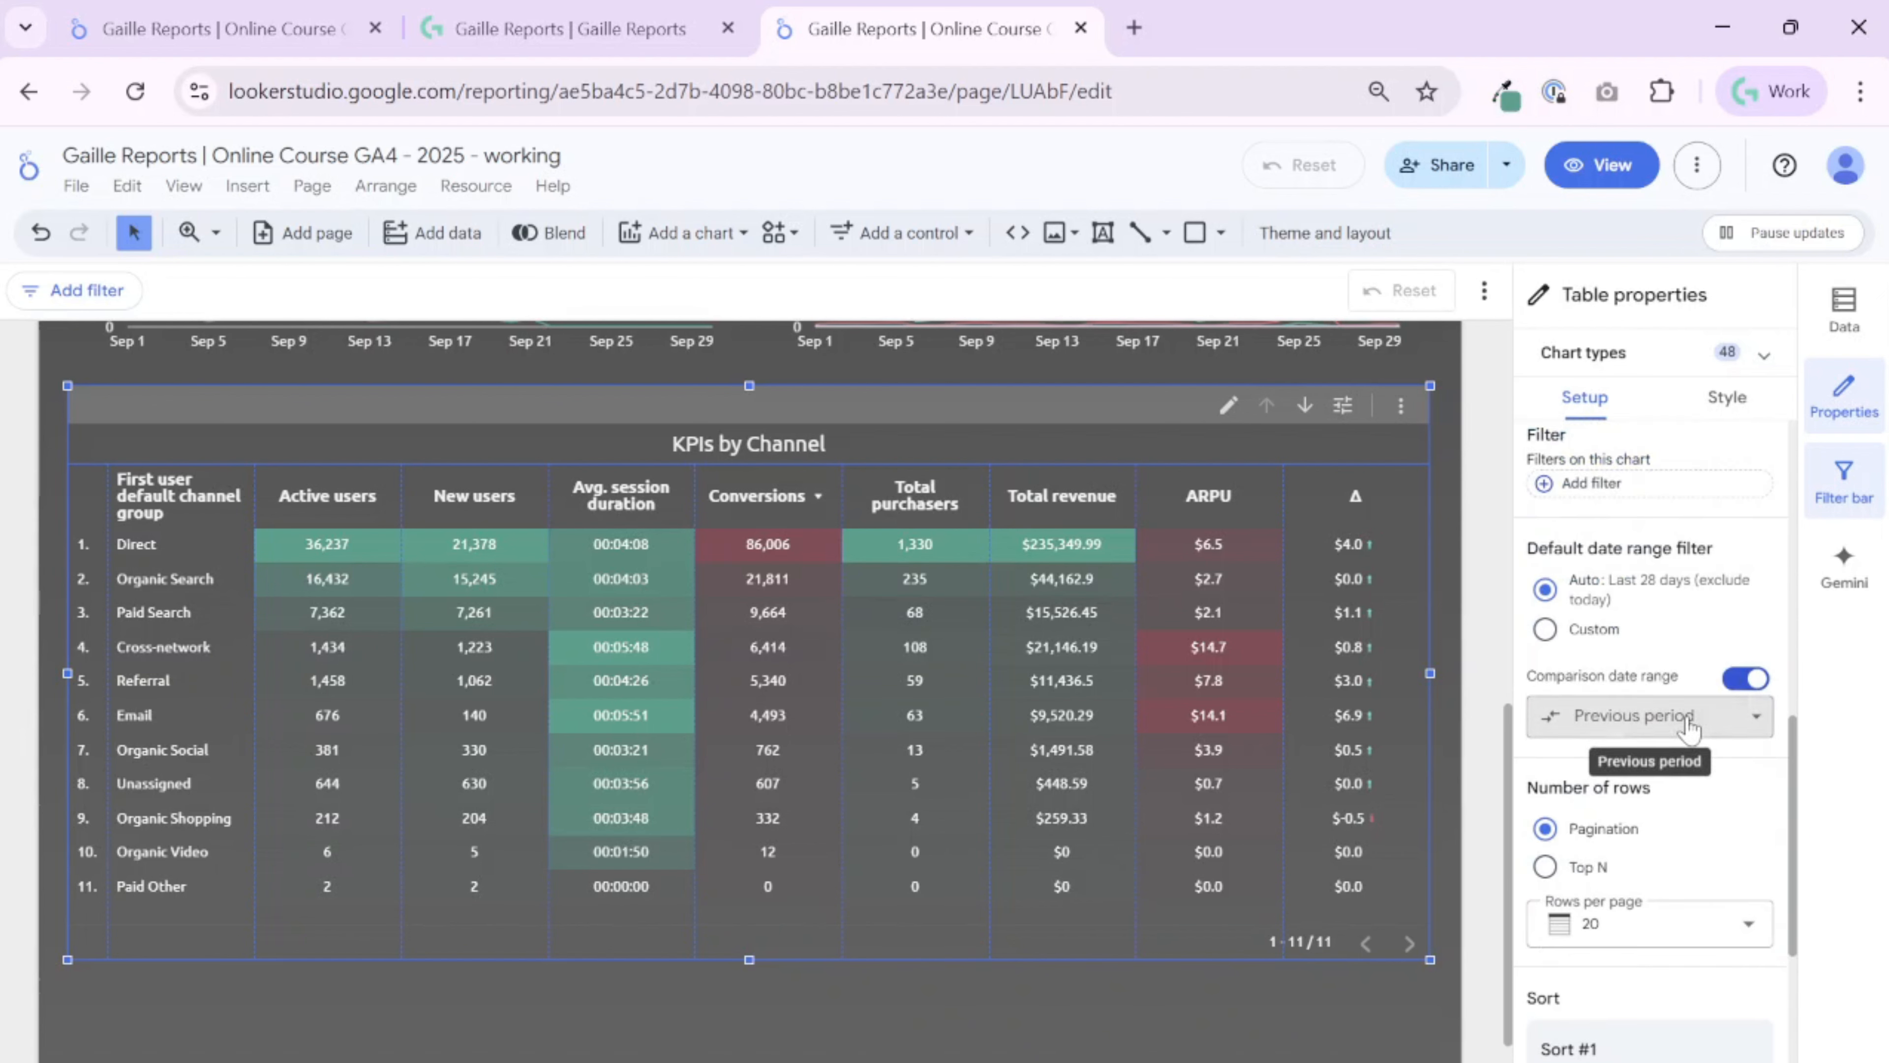
click(1686, 359)
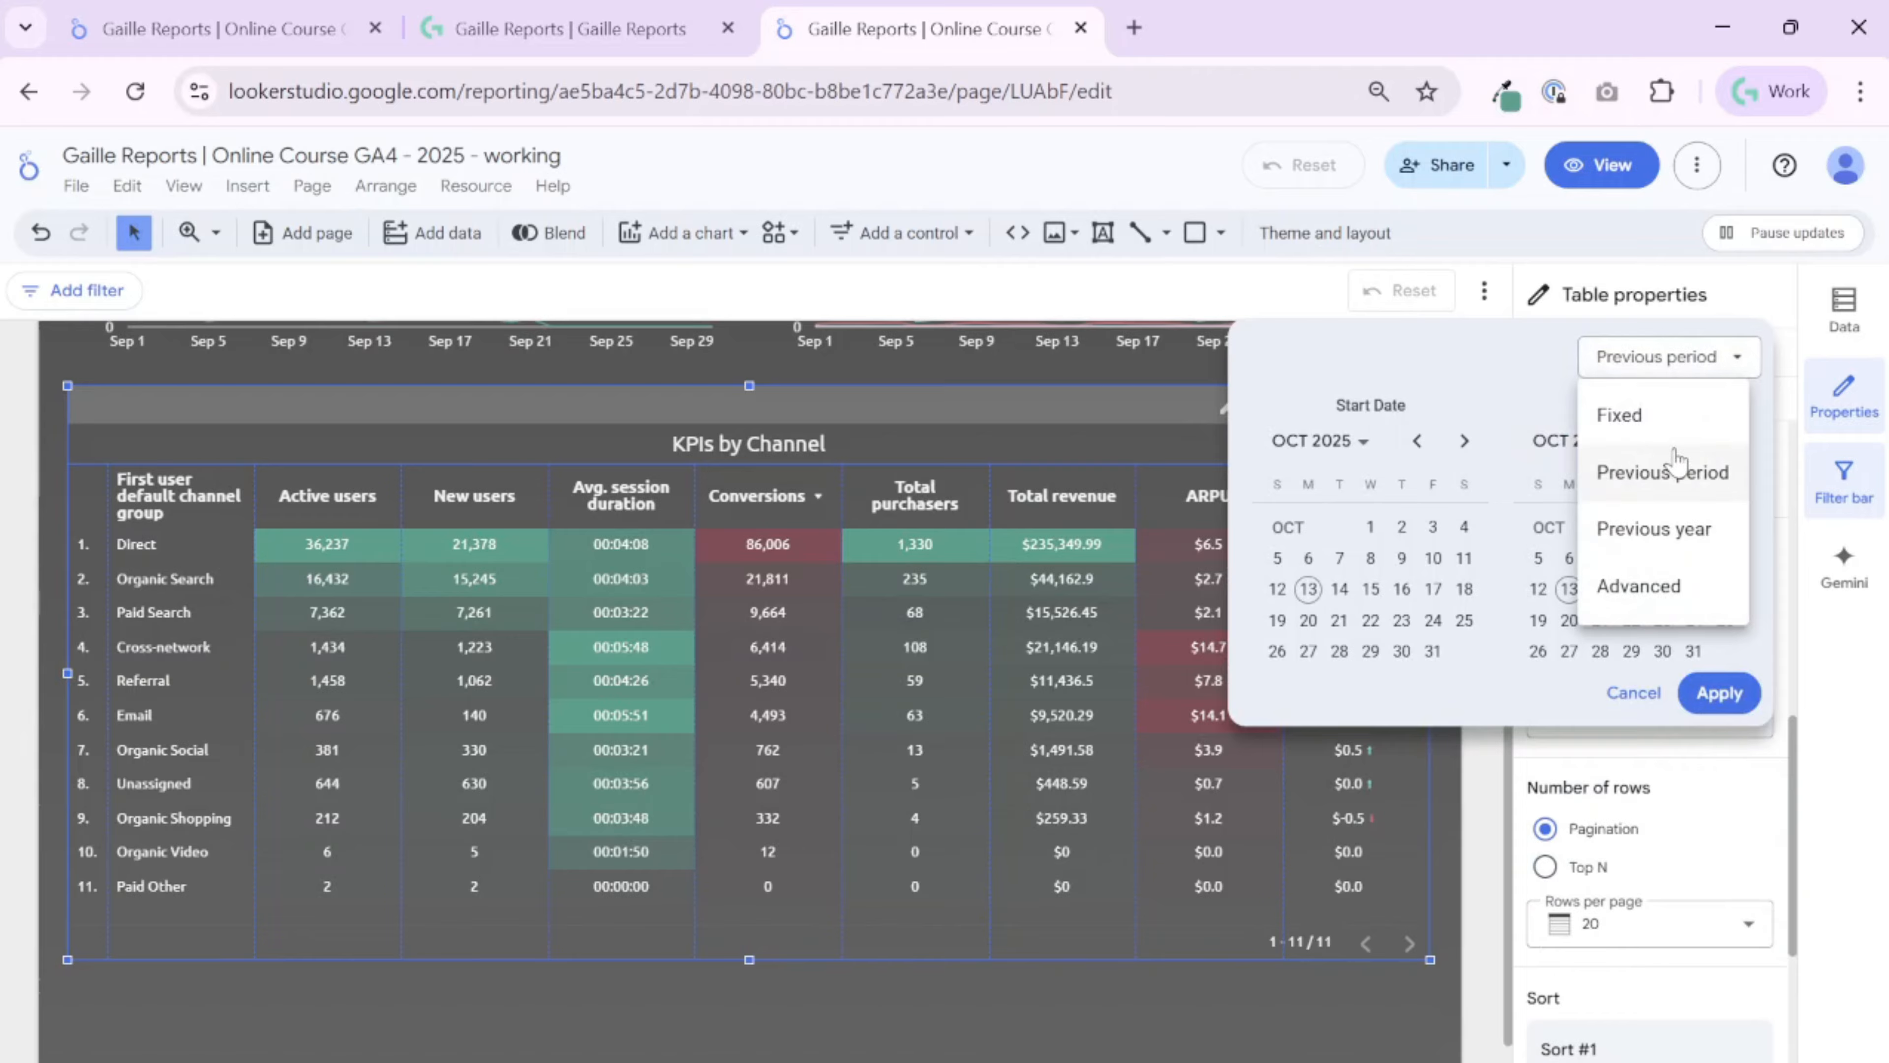
click(1665, 418)
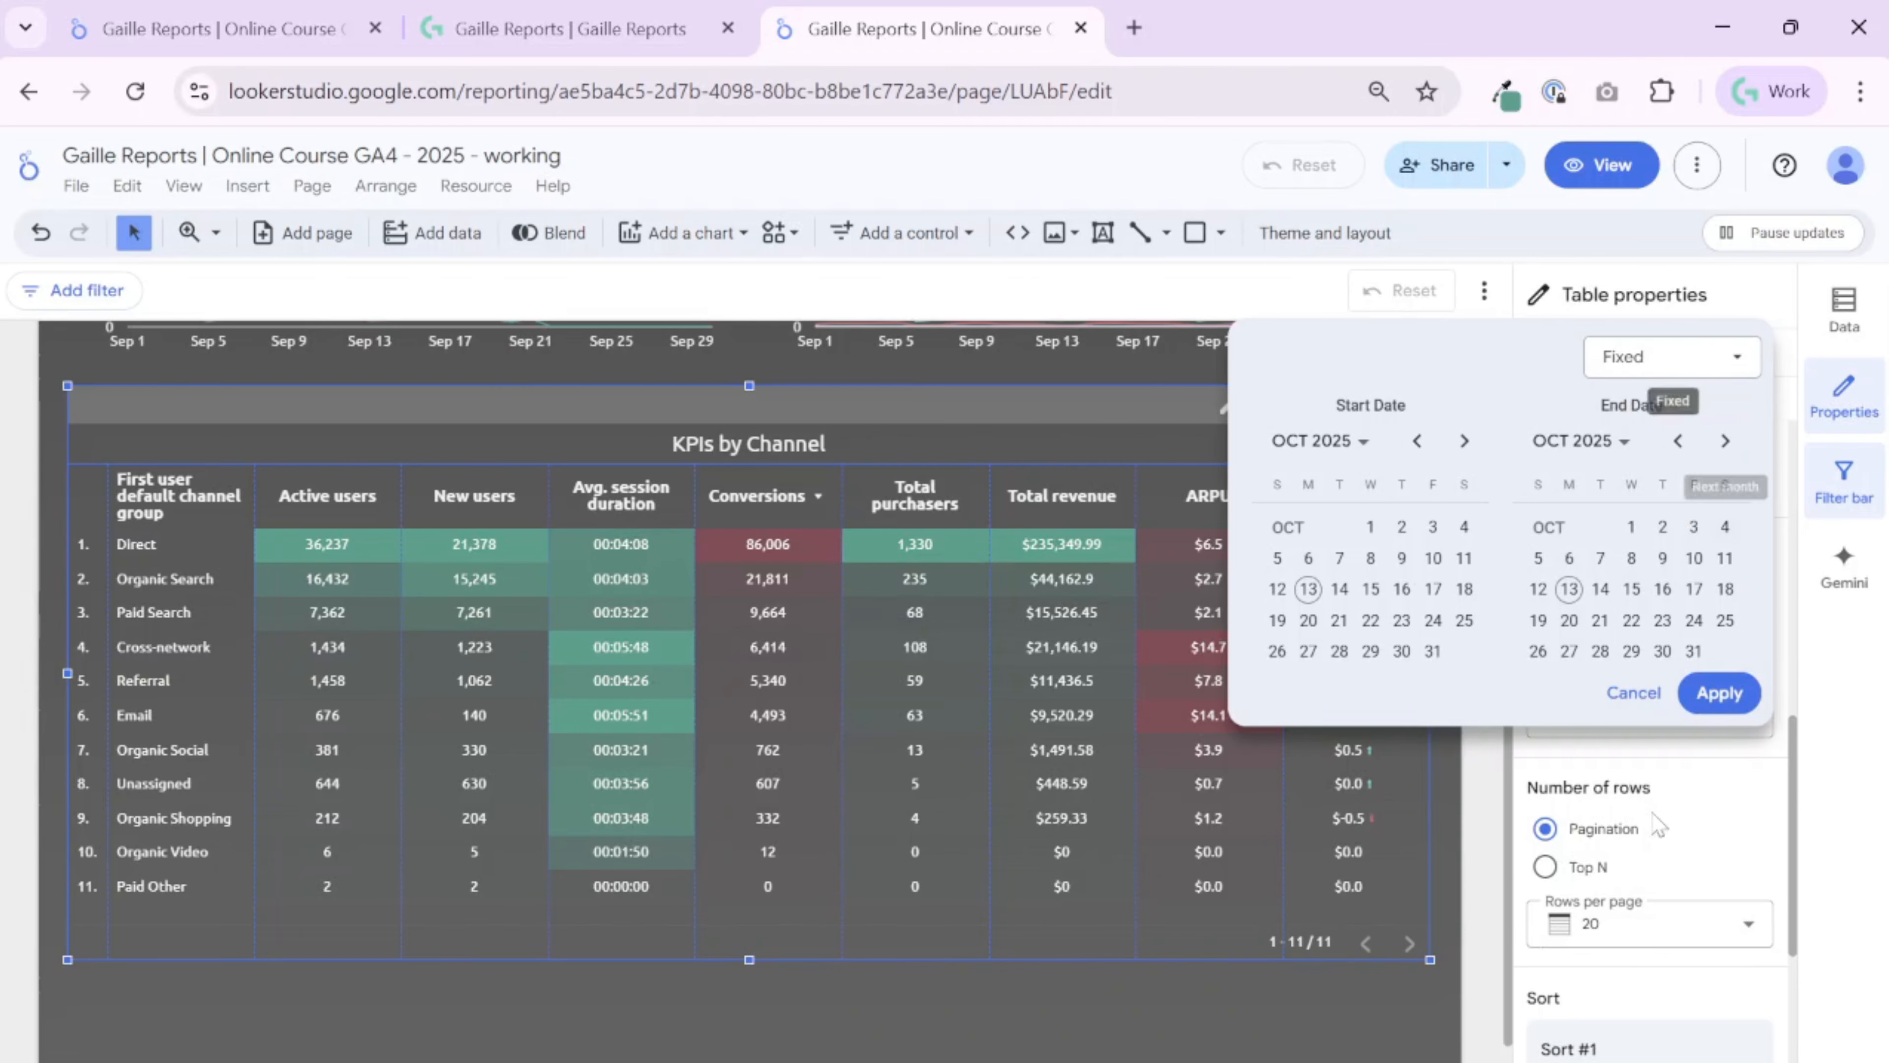
click(1634, 693)
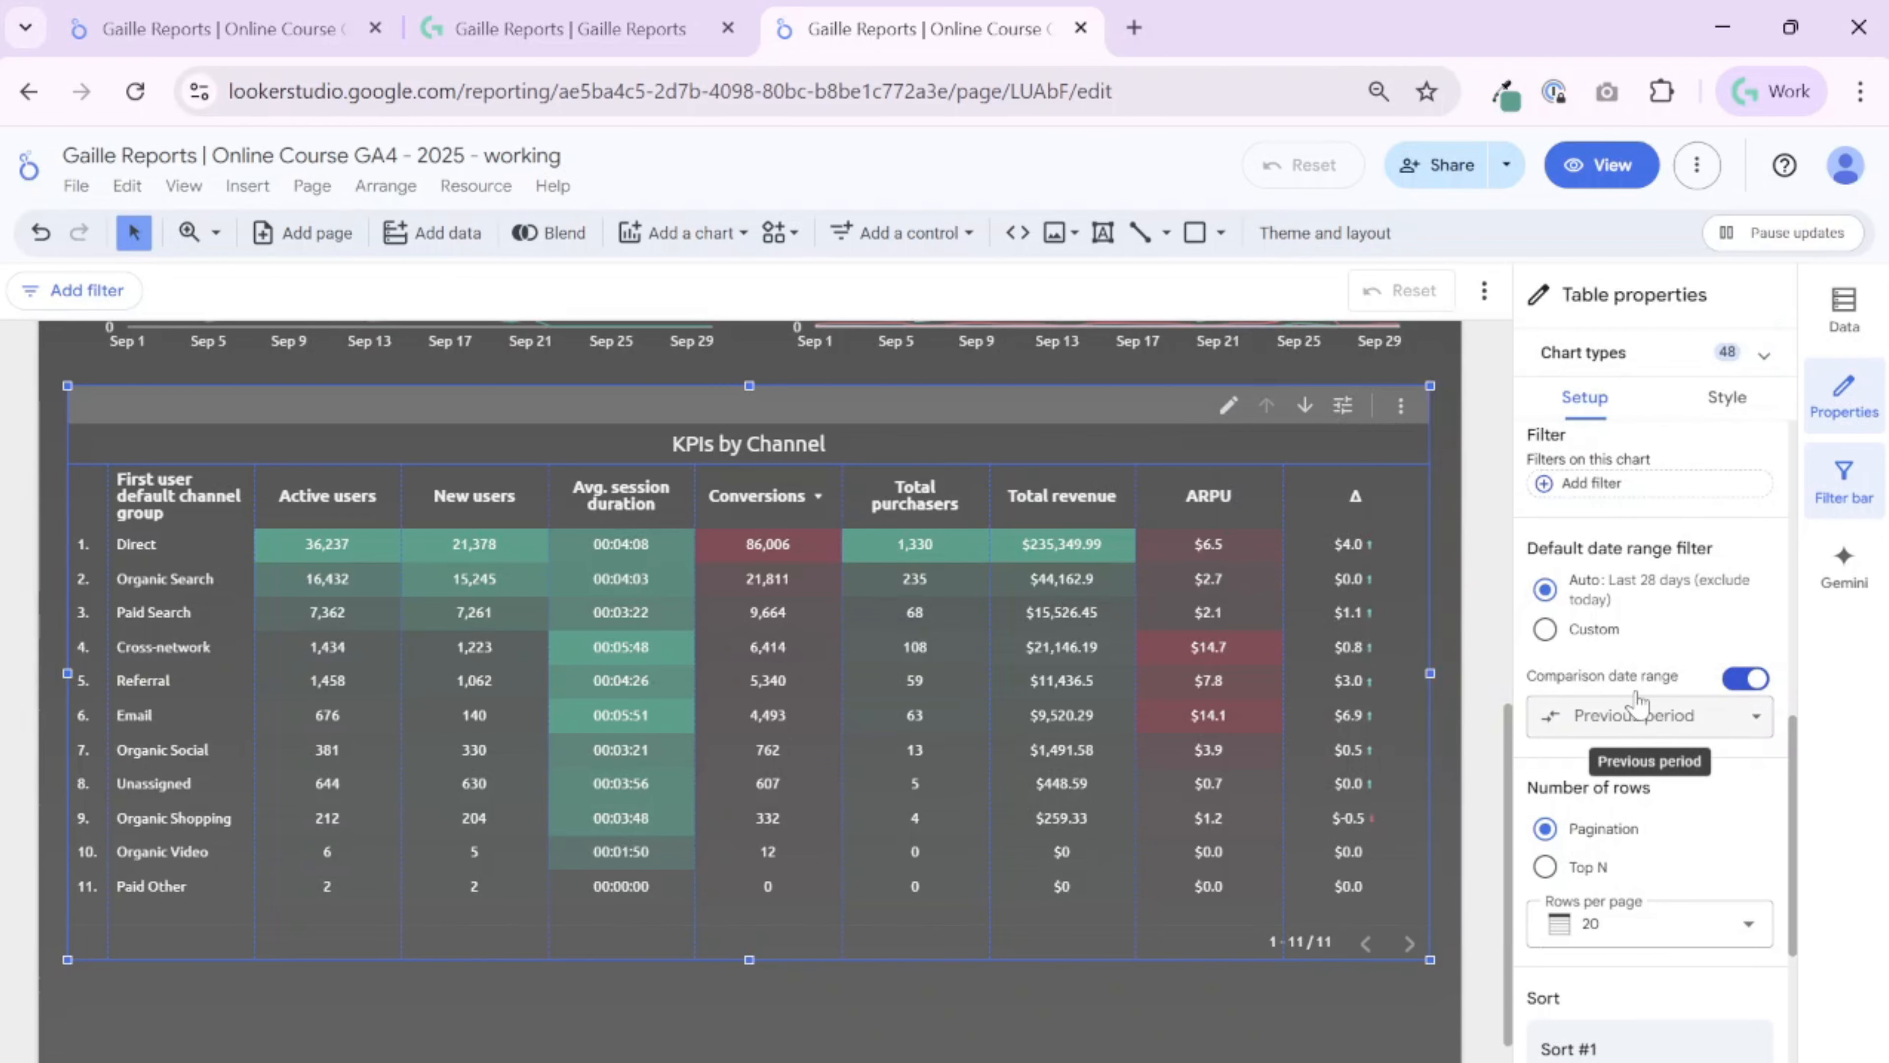
Preview the KPIs by Channel table in view mode and return to editing the report
click(1602, 164)
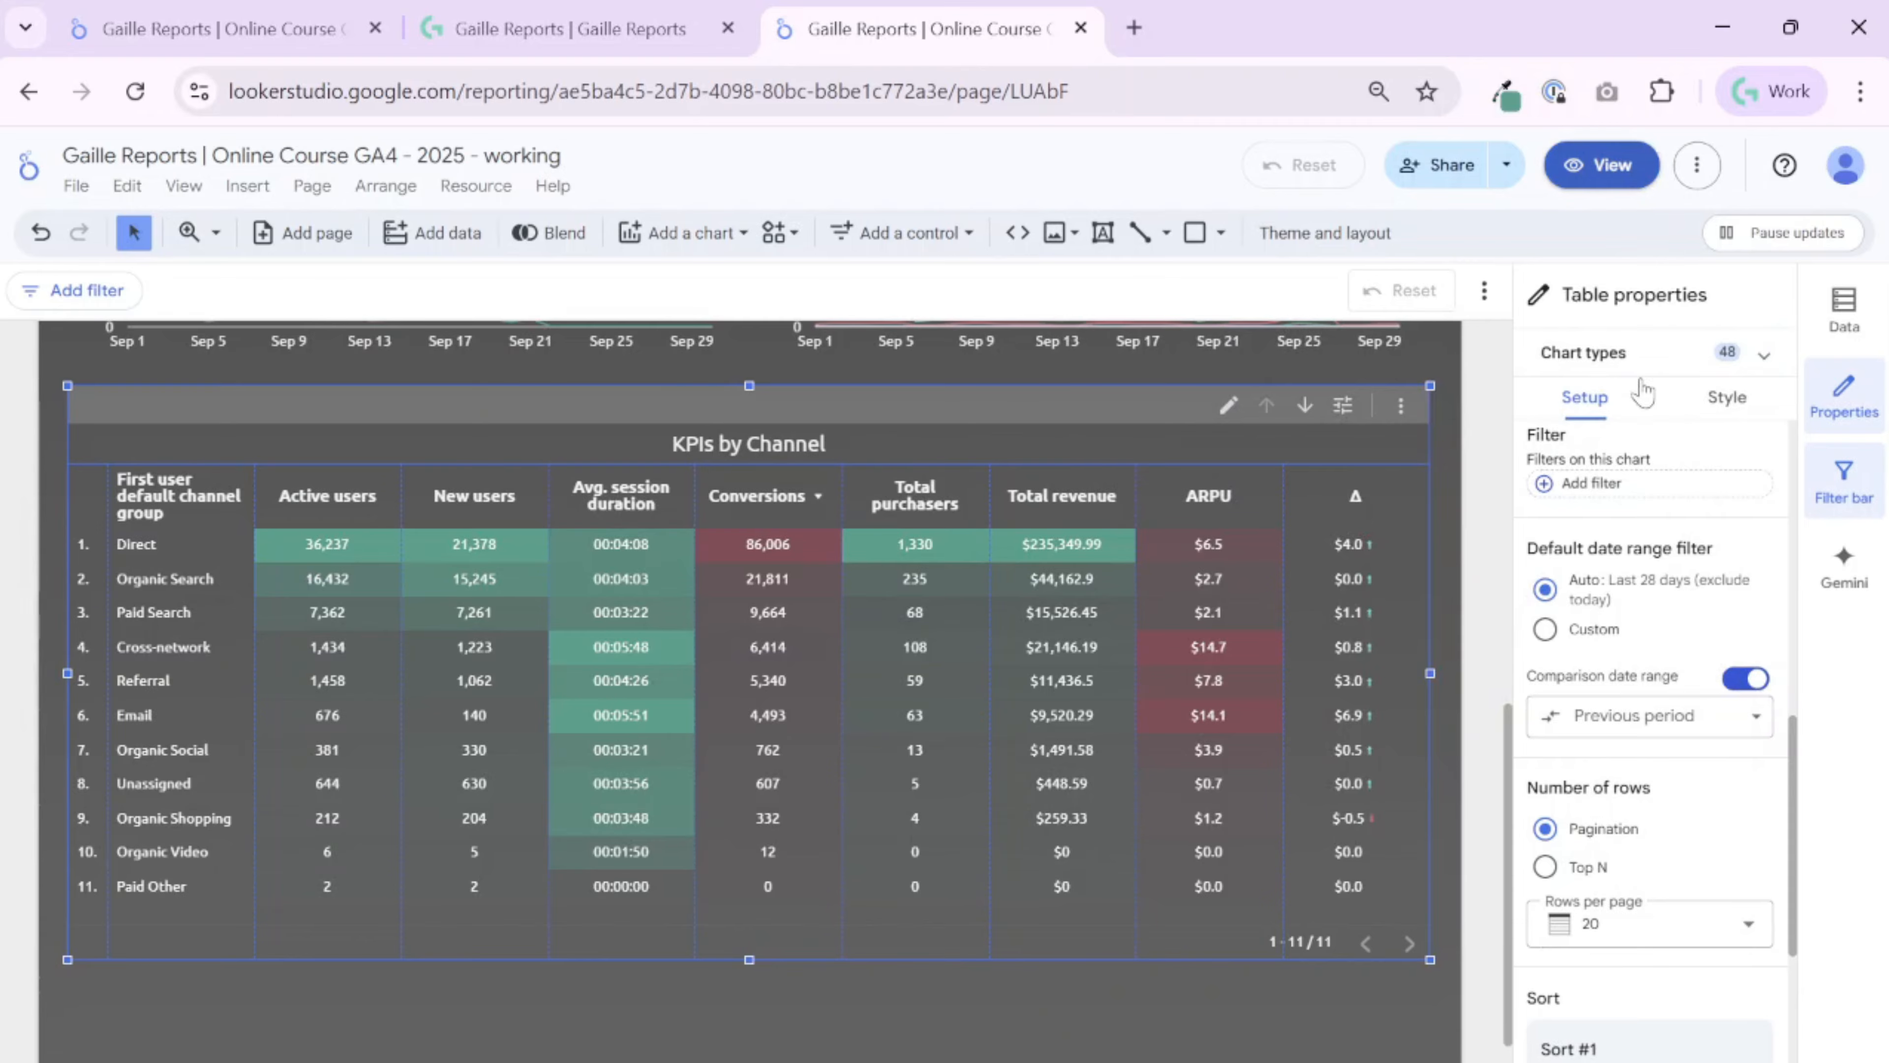
scroll(1642, 611, down, 1)
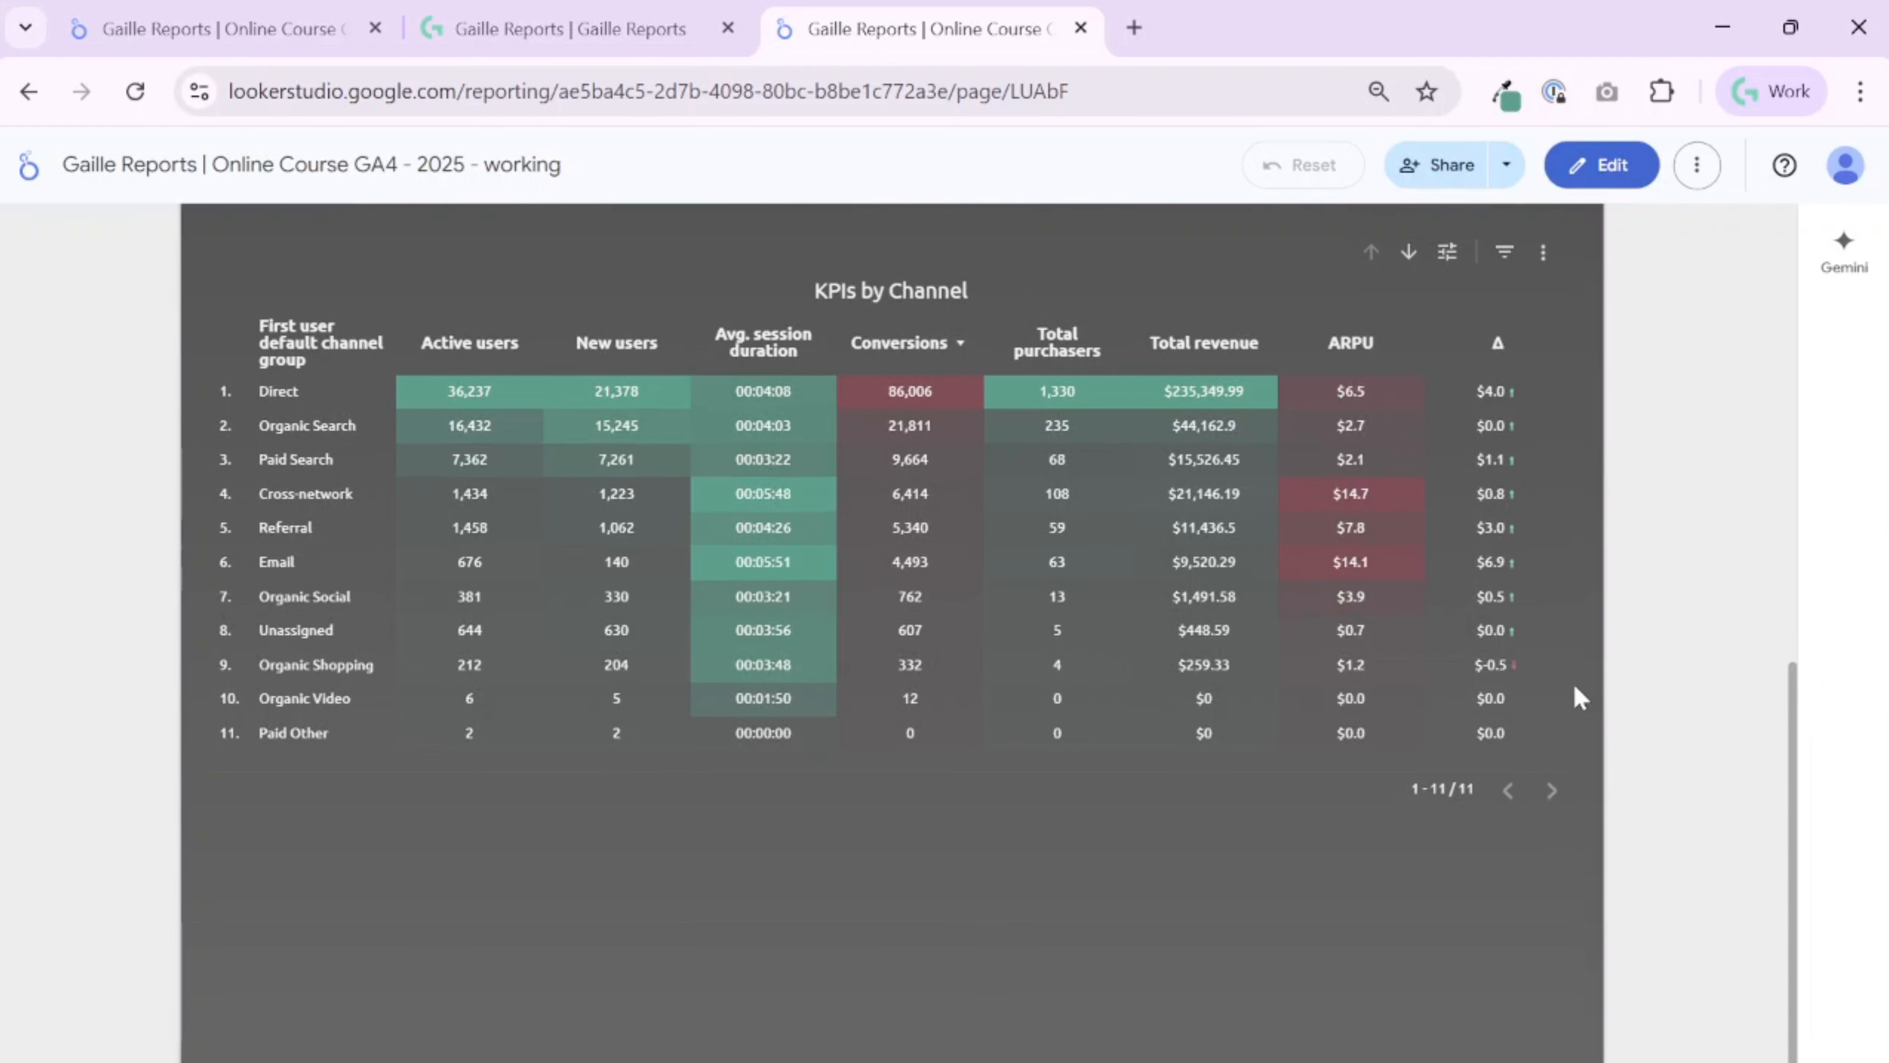
click(1594, 162)
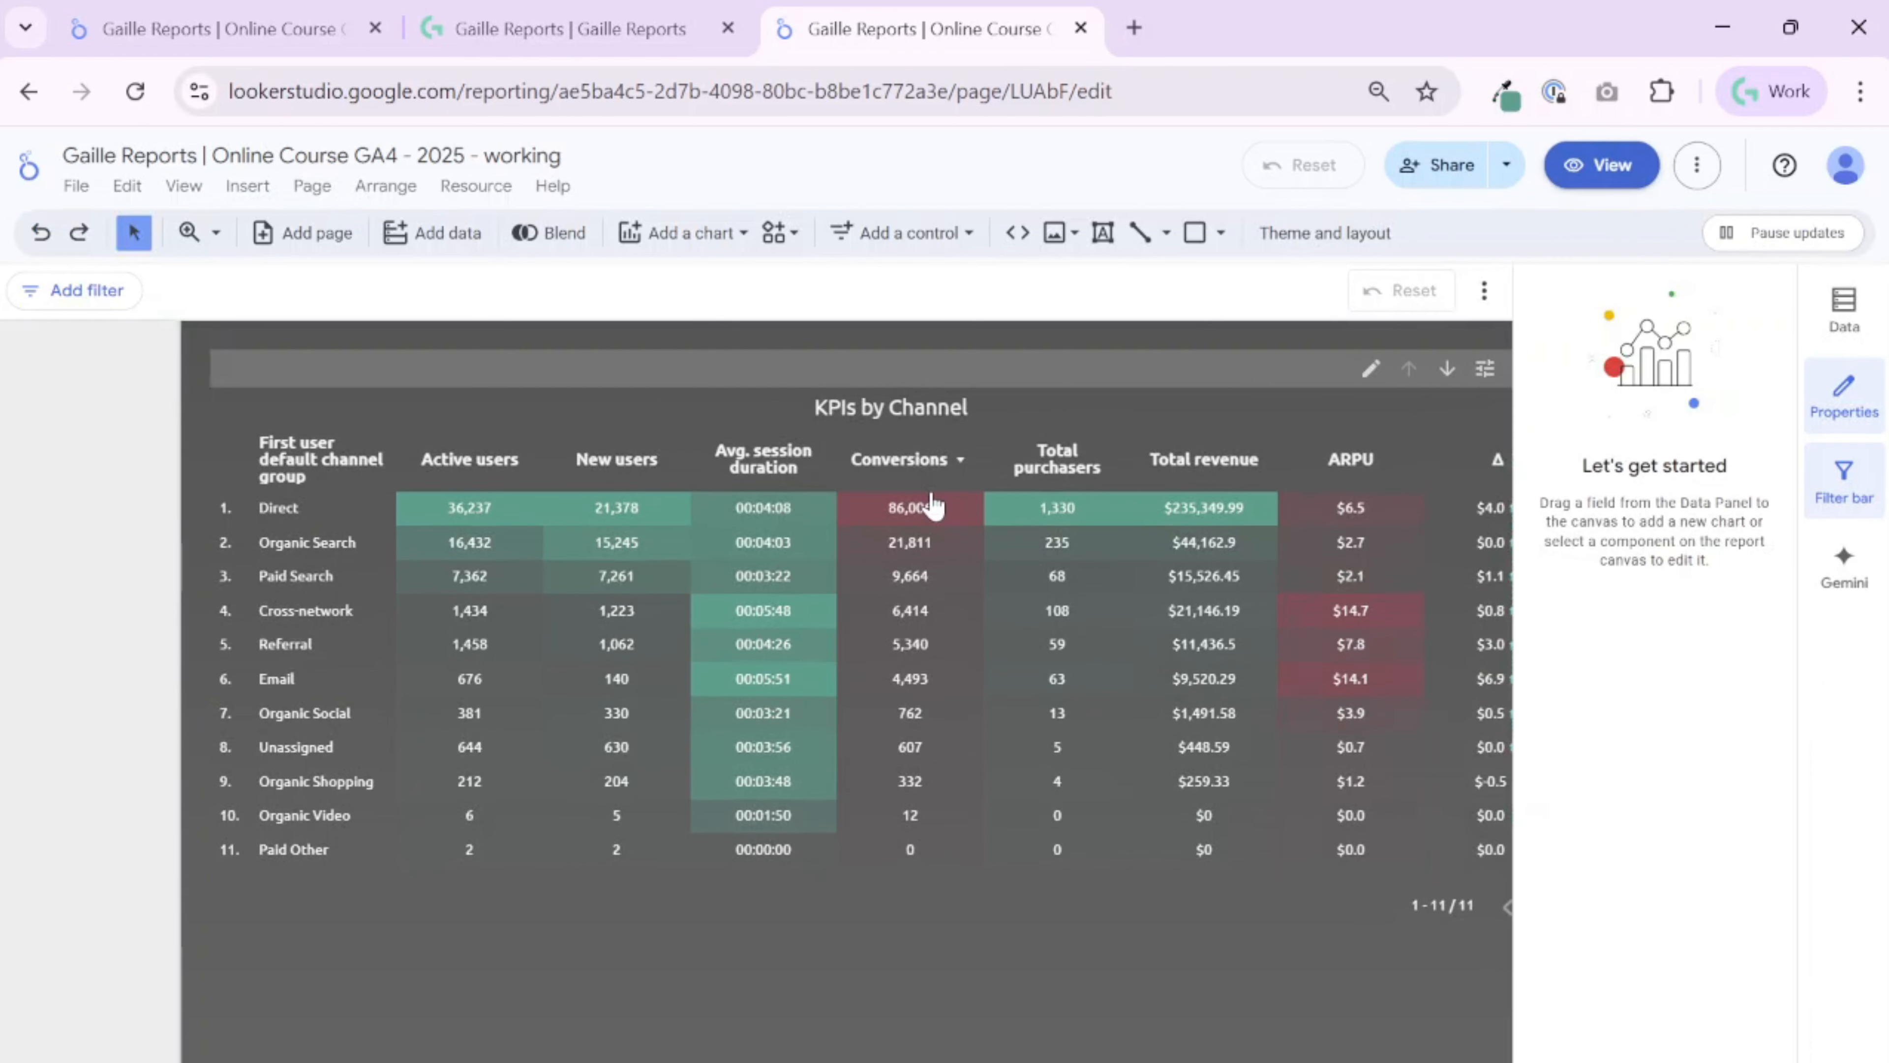
Examine the table's title style settings and the options for creating a conditional formatting rule, without adding a rule
click(1733, 405)
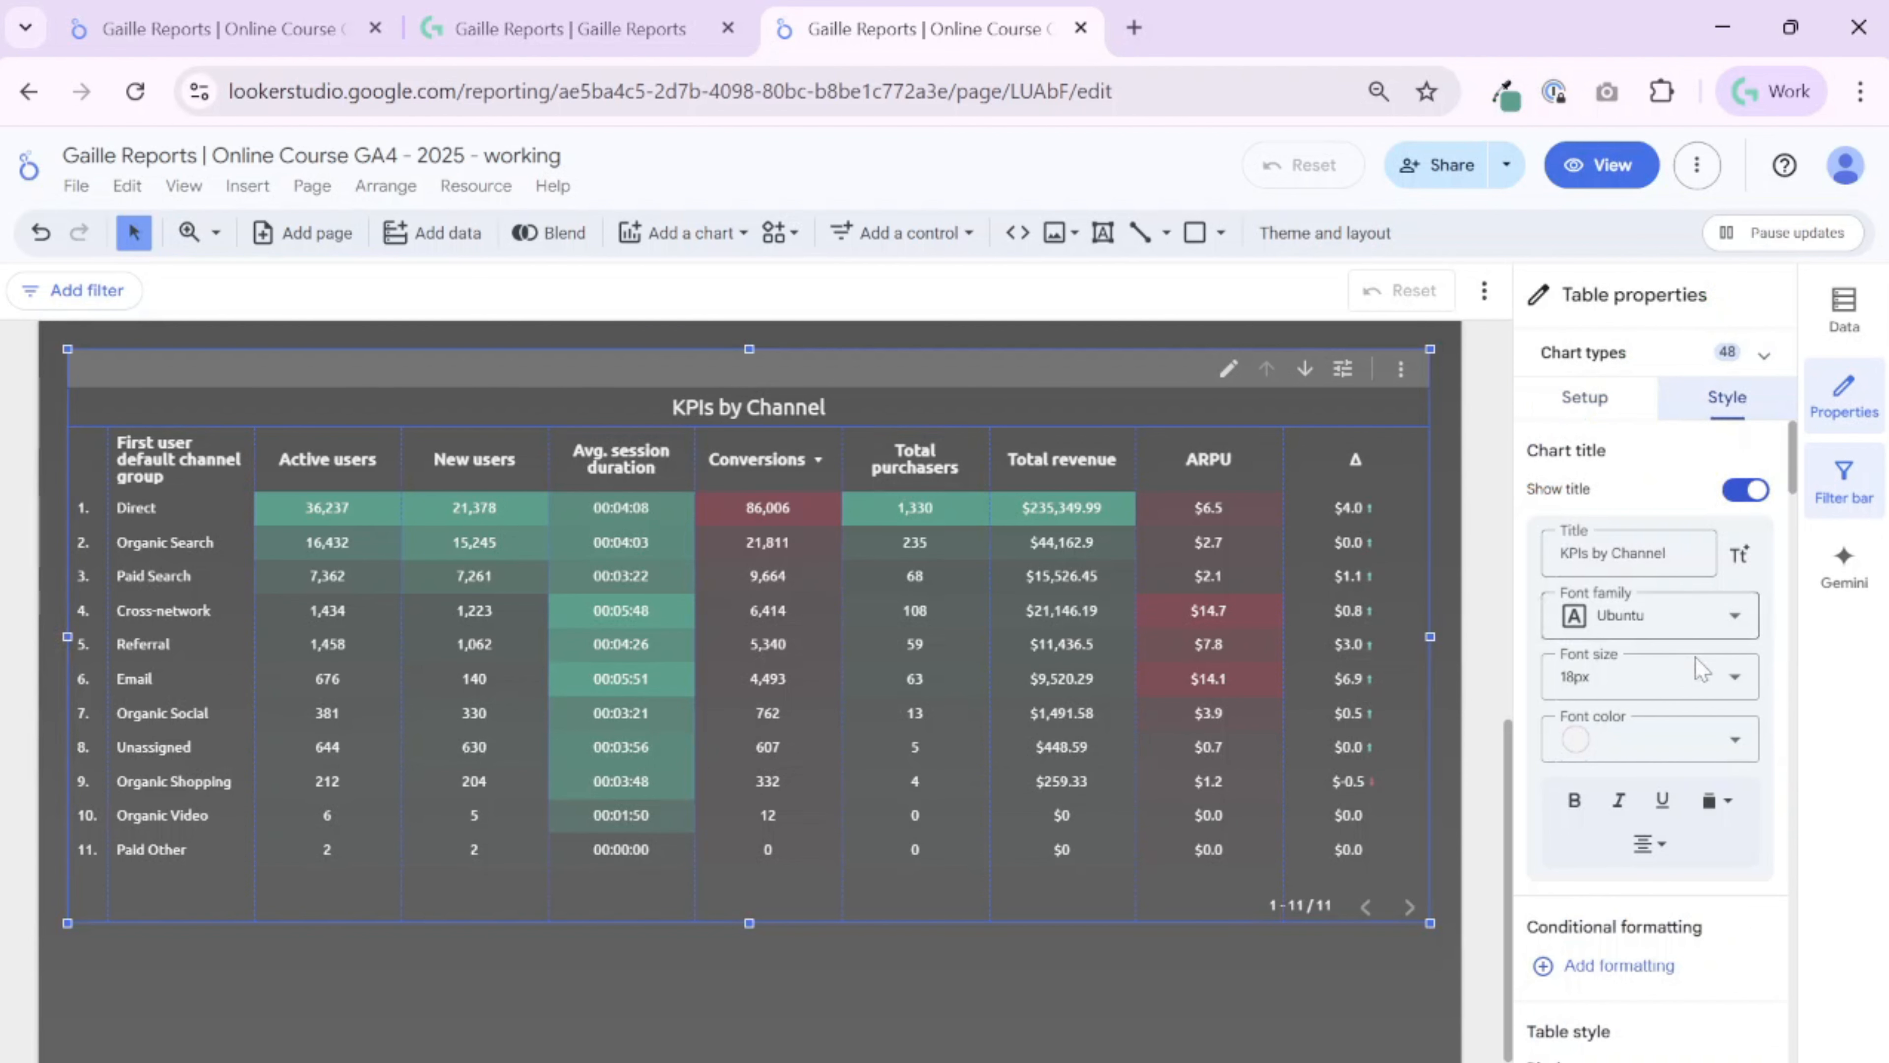
scroll(1687, 953, down, 2)
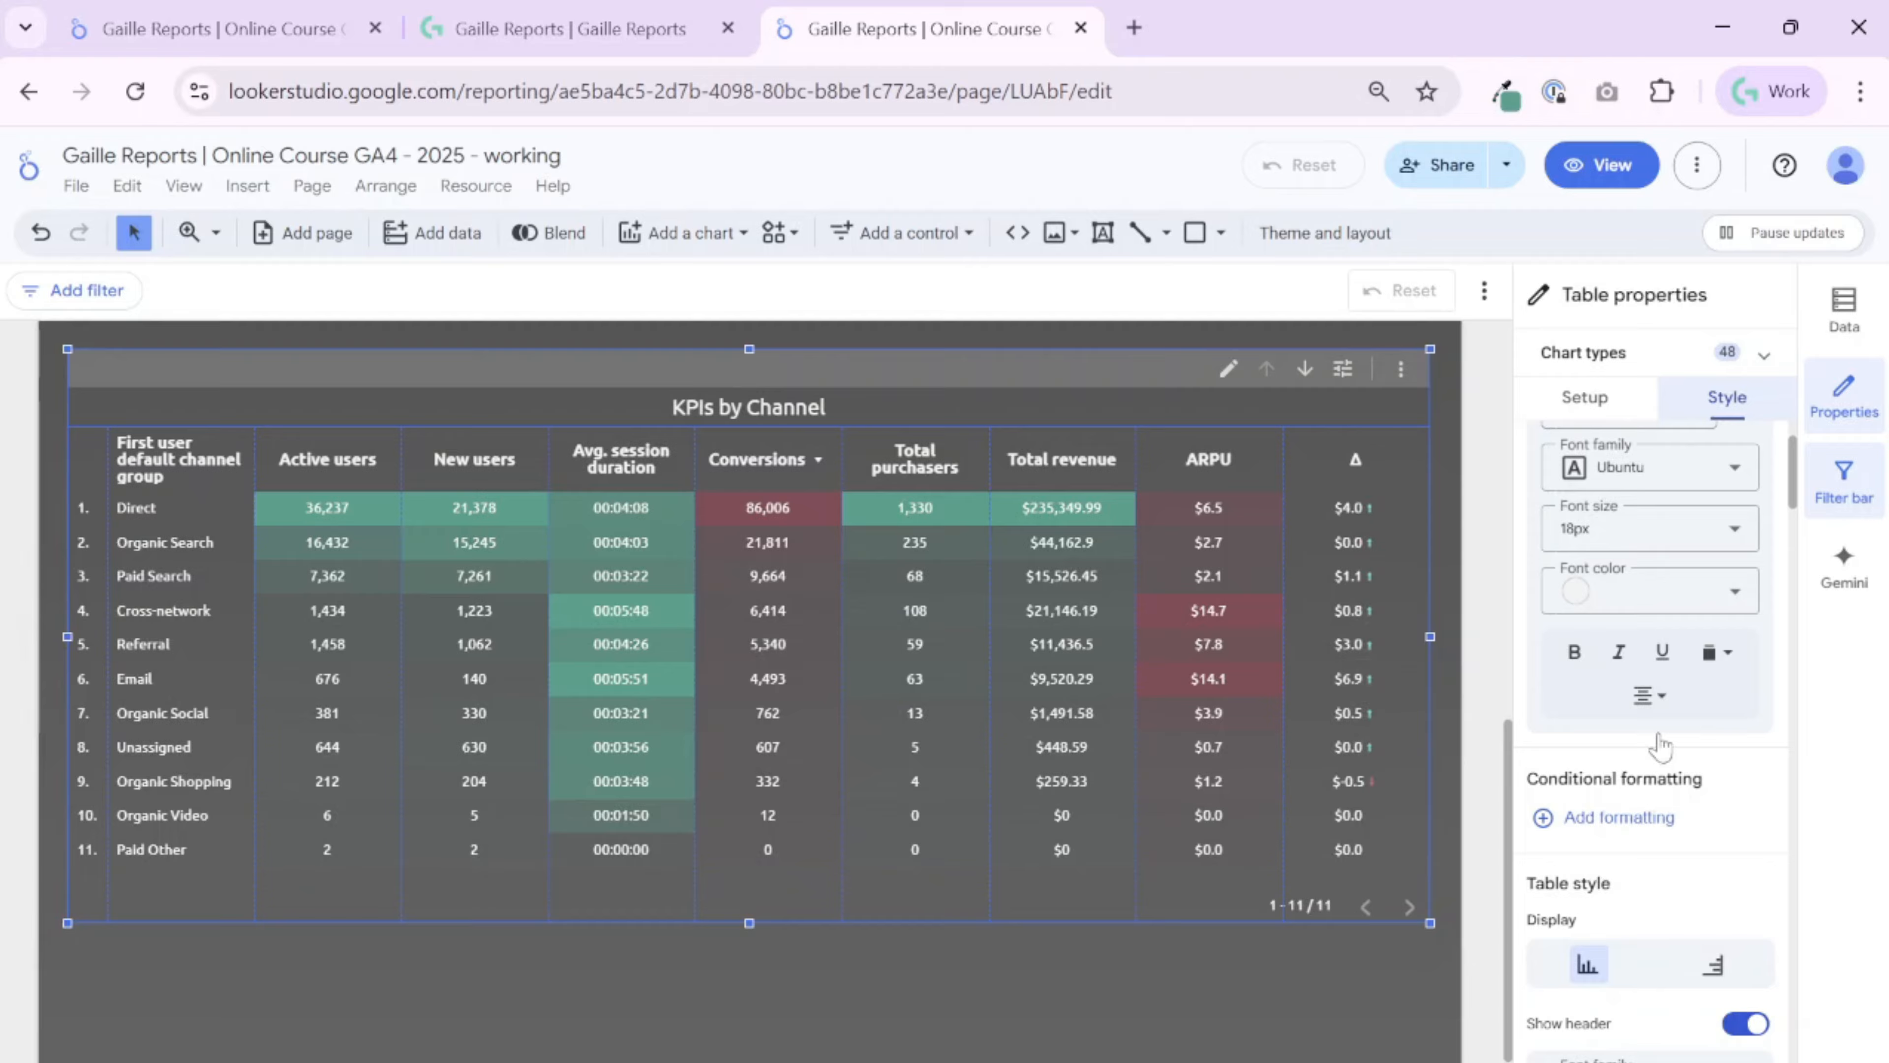
click(1632, 816)
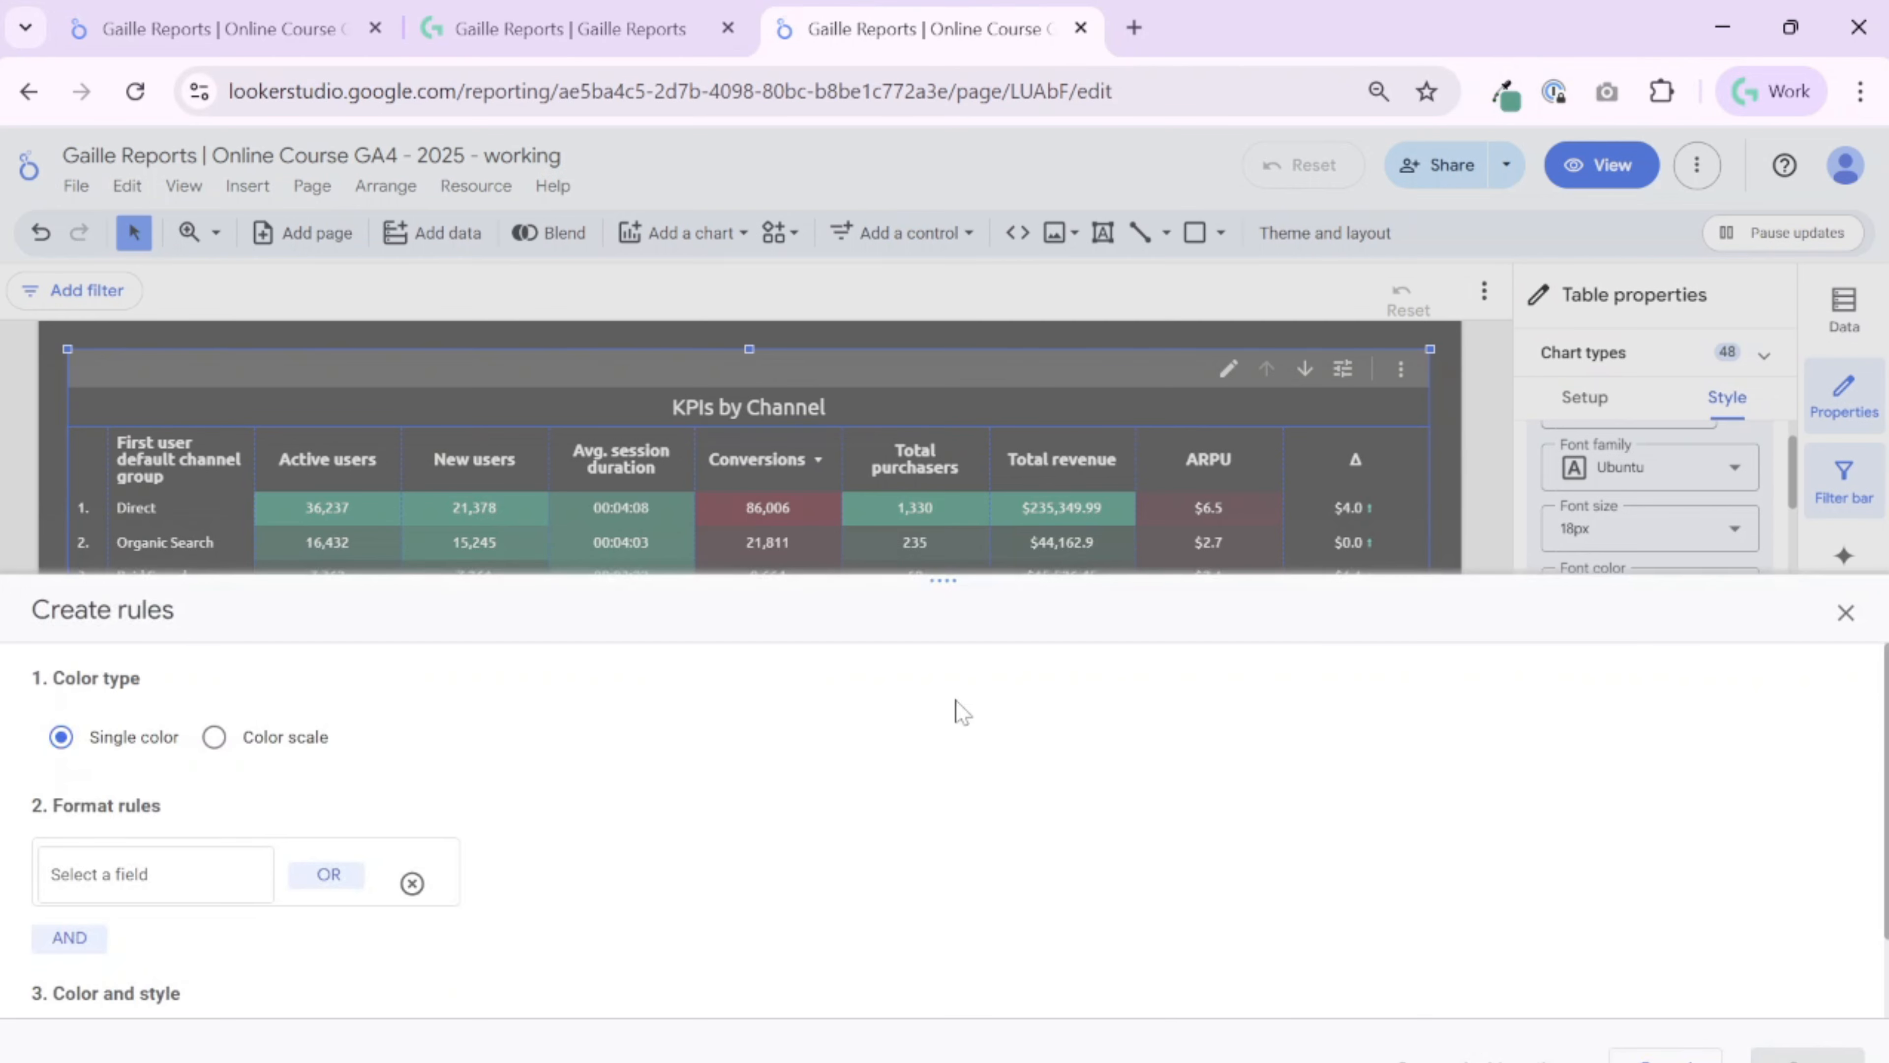
click(1845, 611)
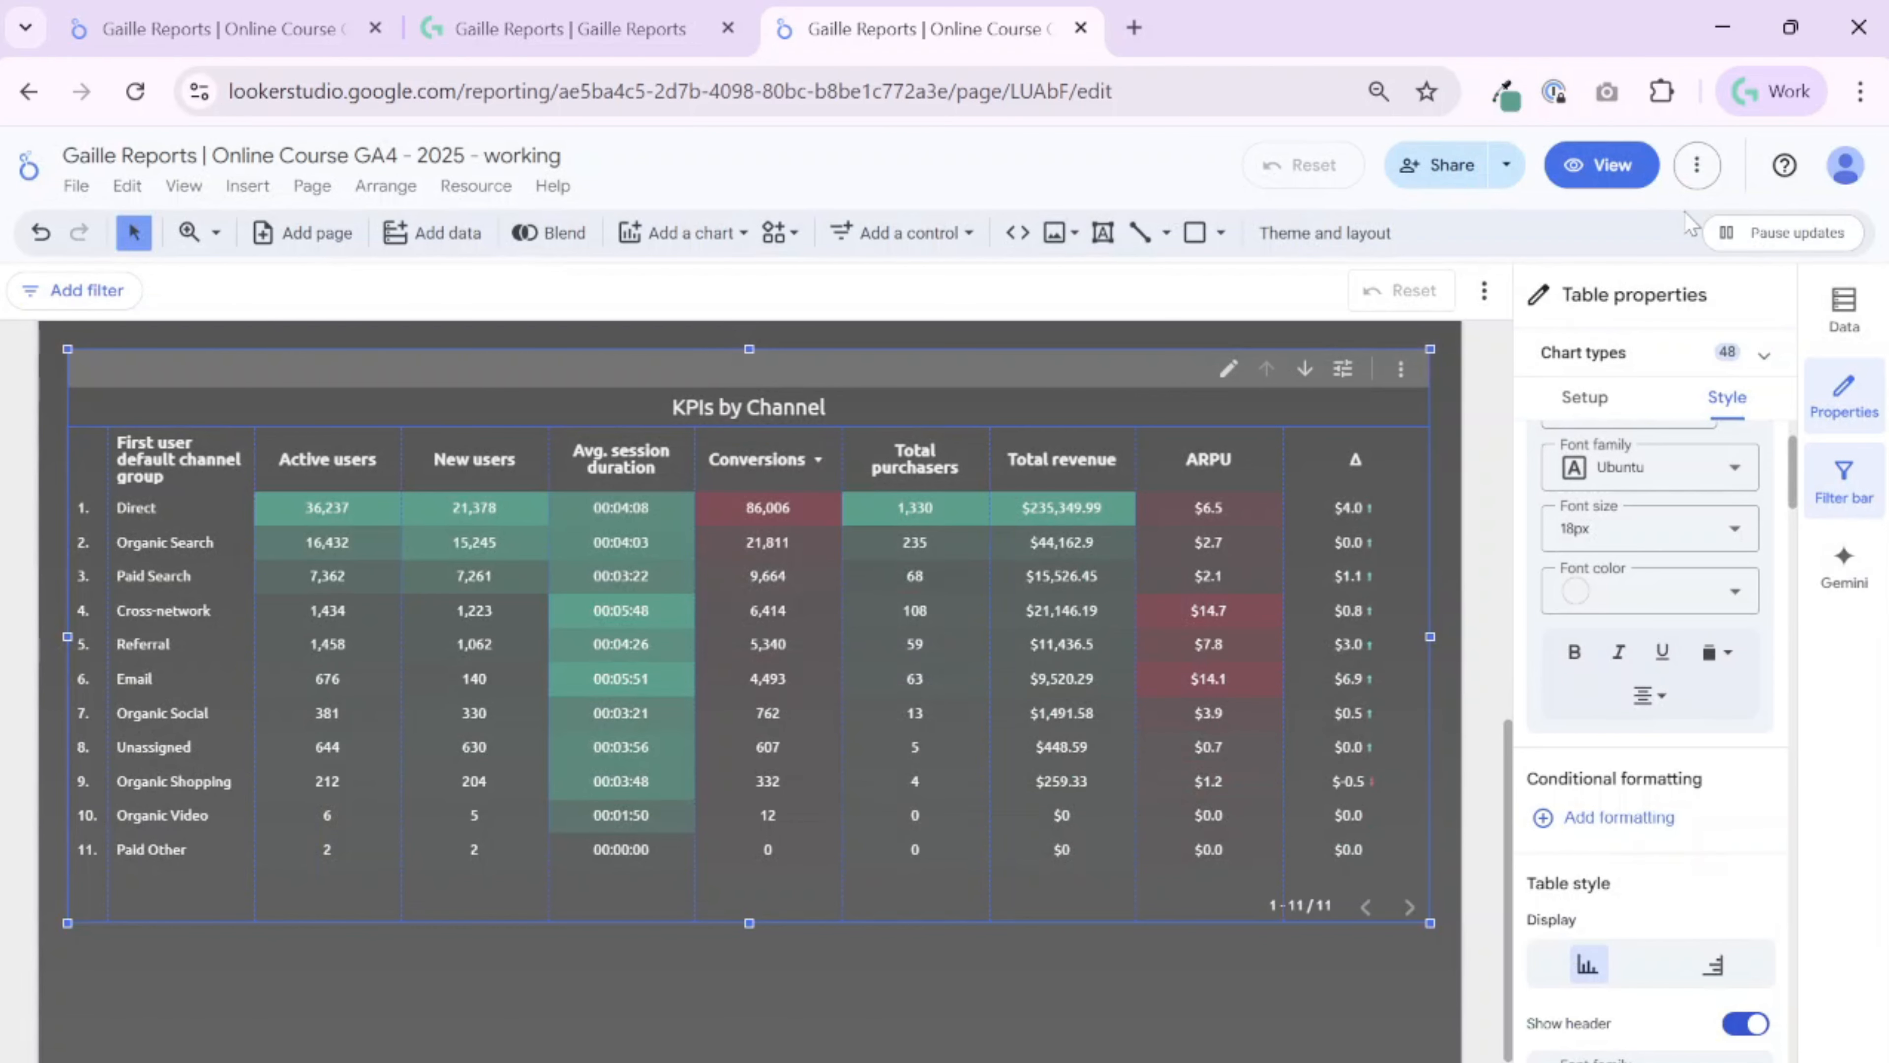
Switch the report to view mode and examine the KPIs by Channel table beneath the trend charts
click(1631, 167)
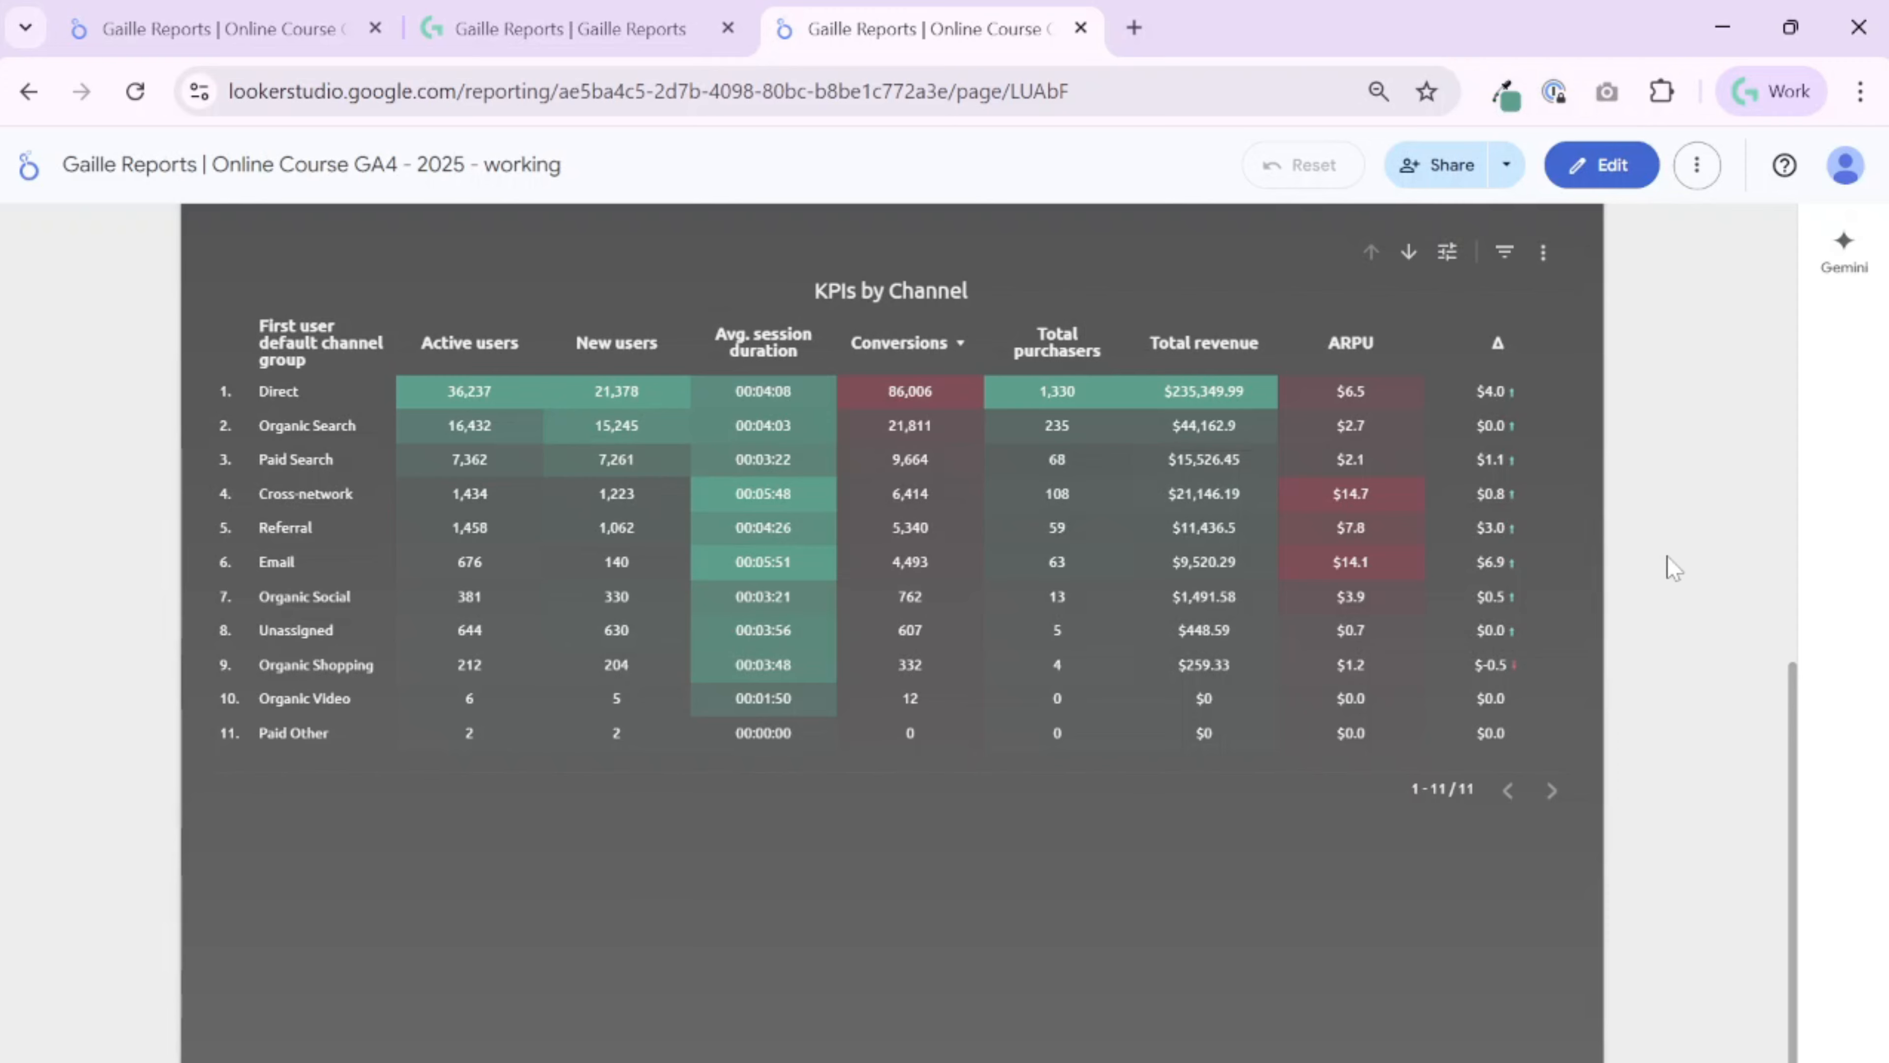
scroll(1672, 567, up, 2)
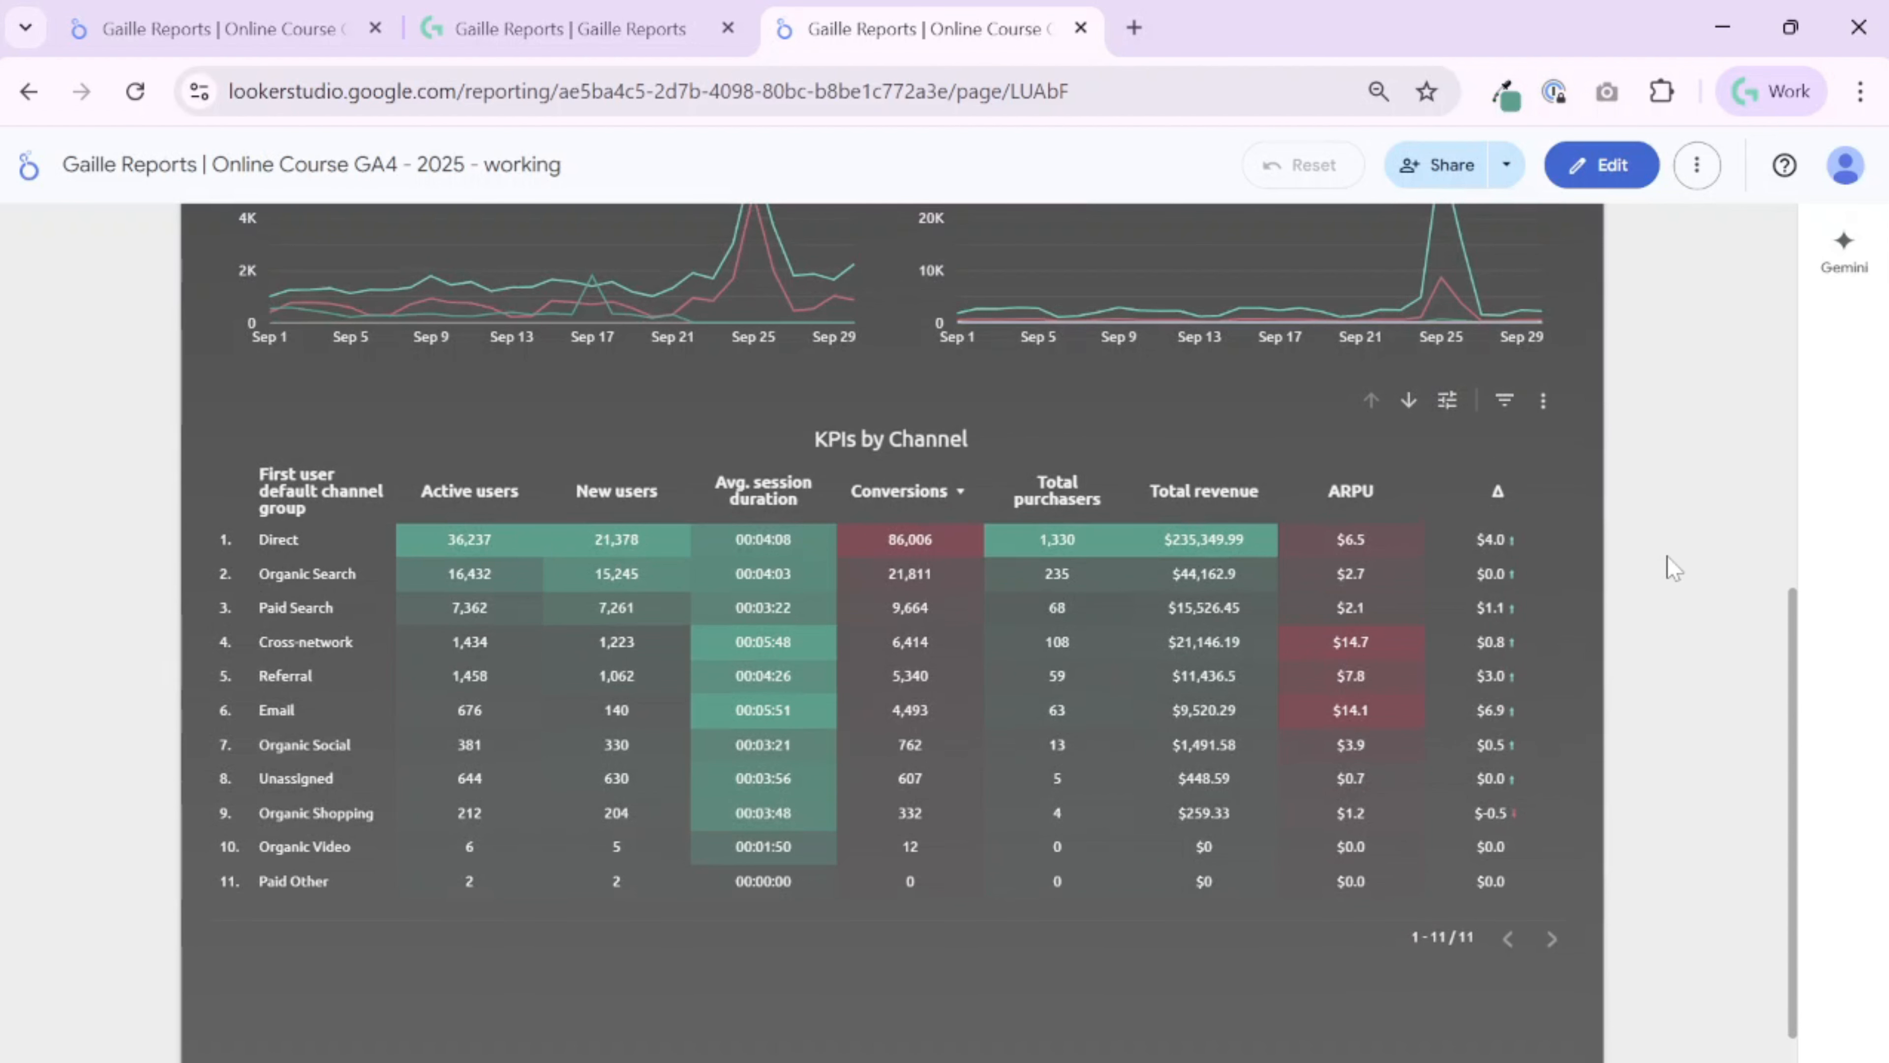